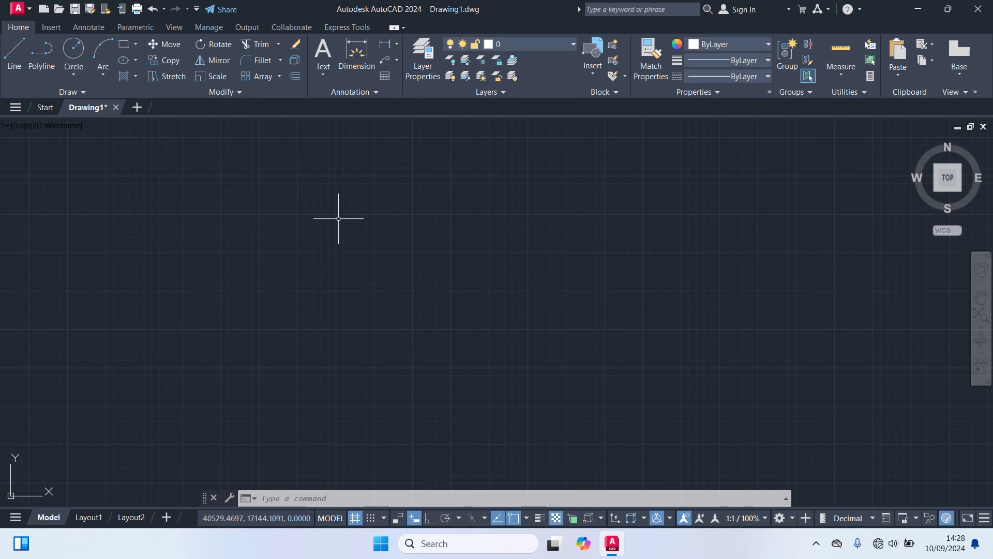
Open the Layer Properties Manager and create a new layer named Garis As.
click(359, 246)
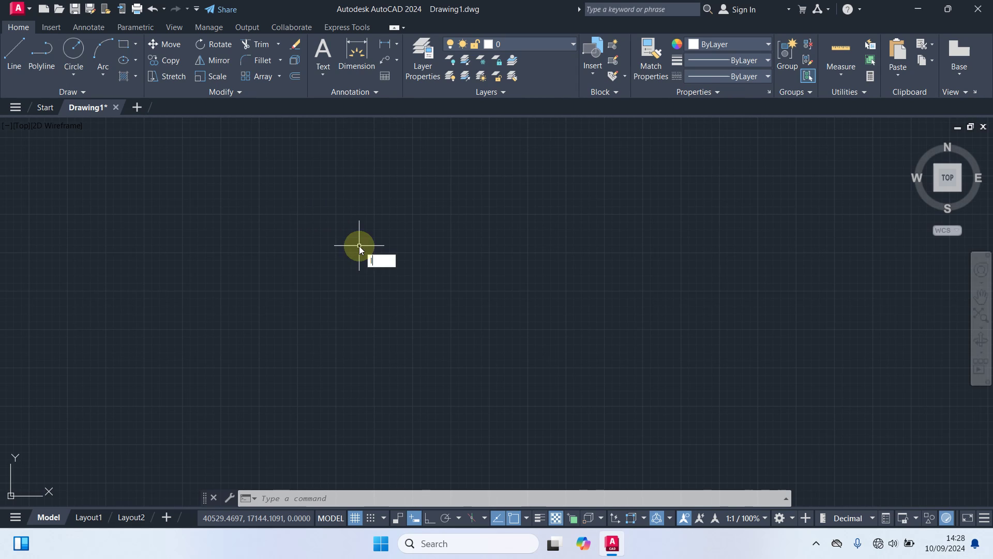
text(LA)
key(Return)
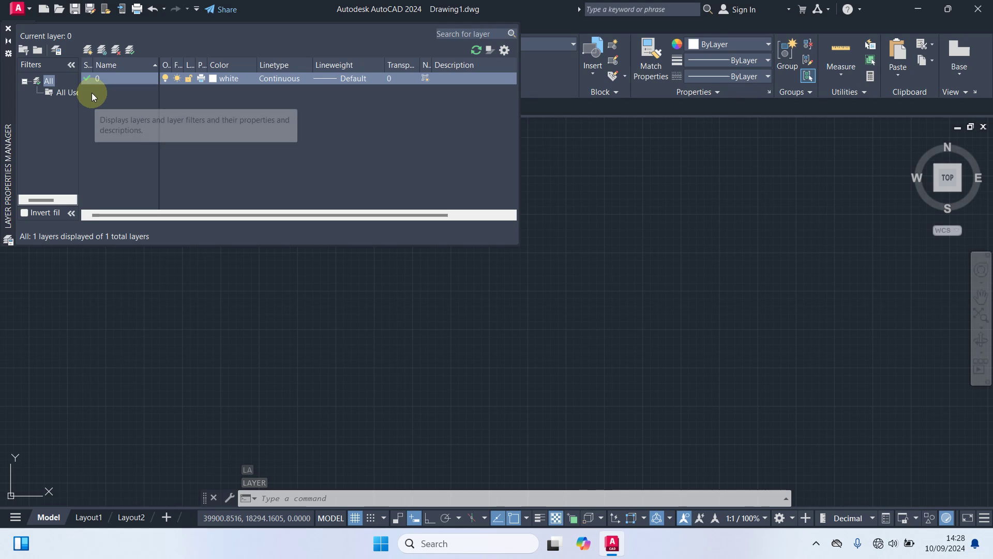
right_click(92, 96)
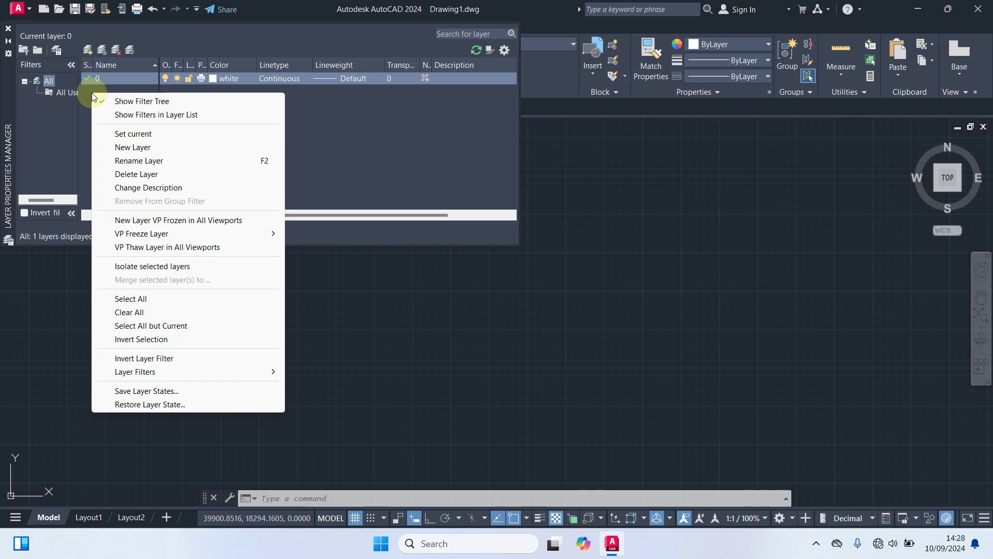
click(131, 149)
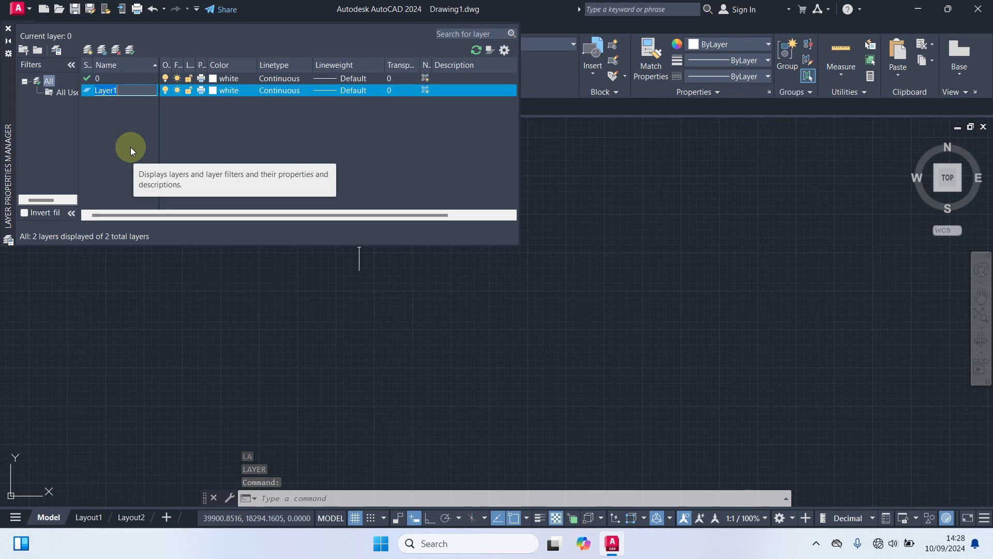
text(Garis)
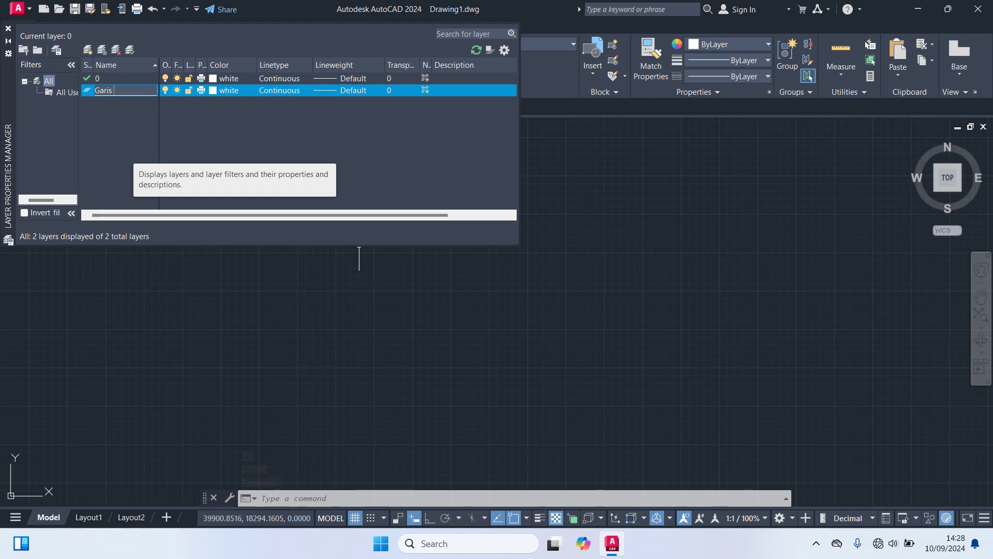
text( As)
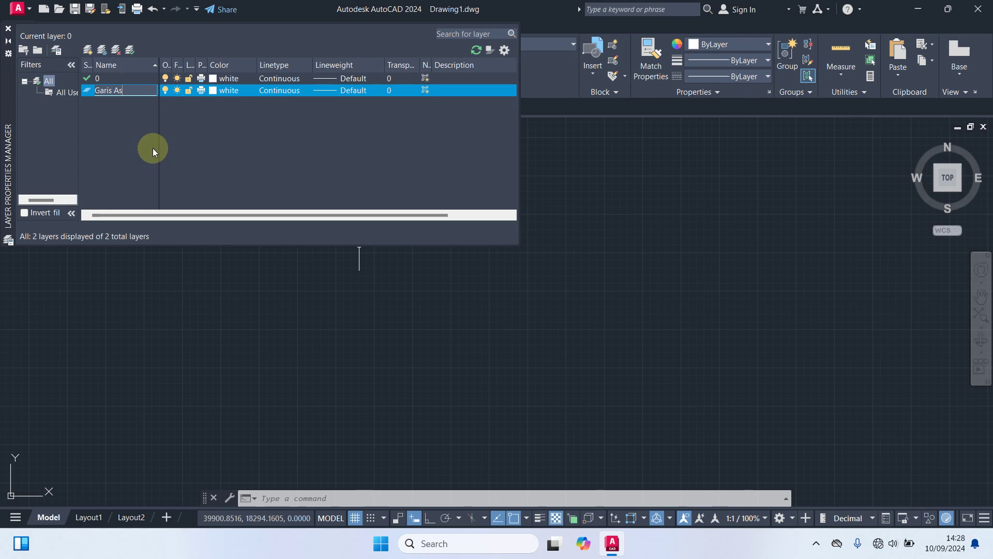
Create another layer, make it current and name it Kolom.
right_click(95, 113)
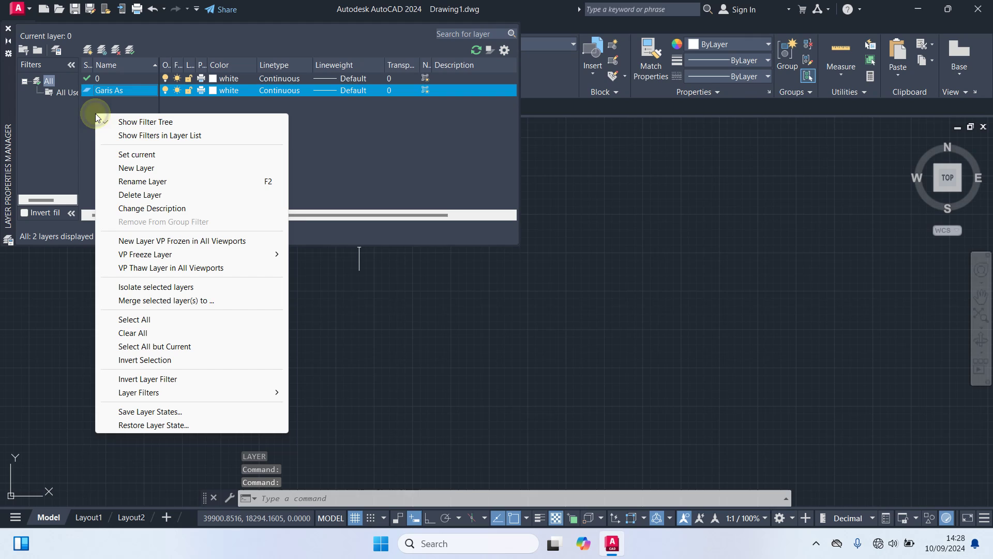
click(135, 168)
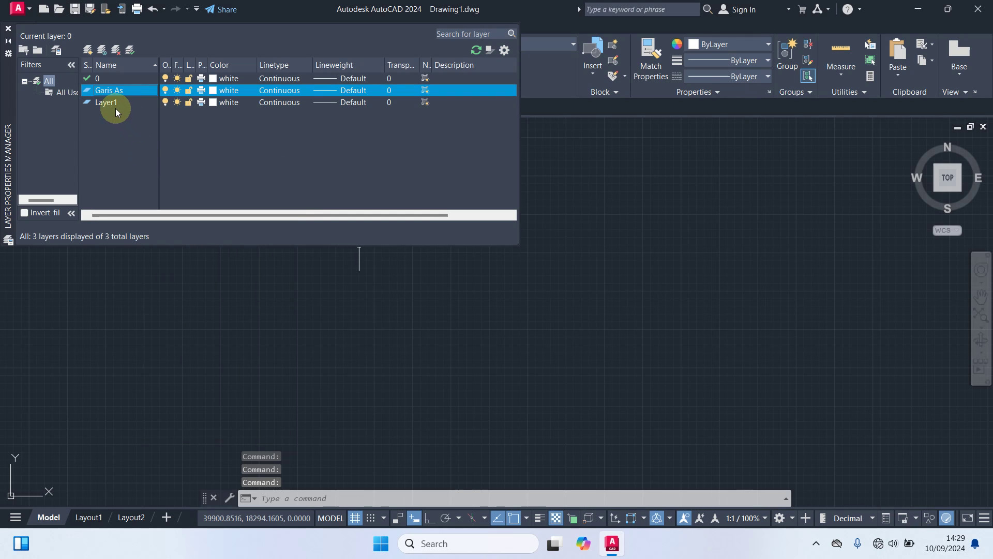
click(111, 103)
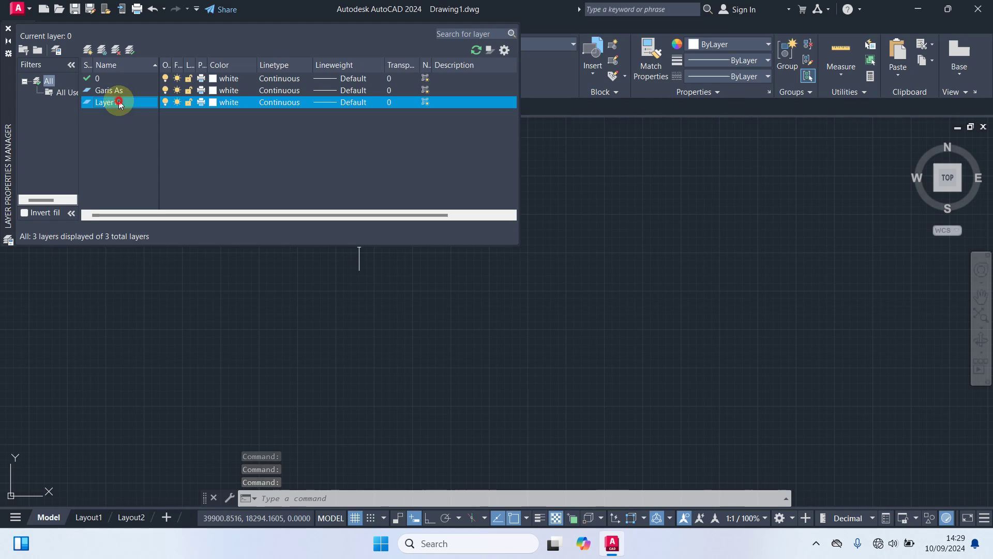
double_click(119, 102)
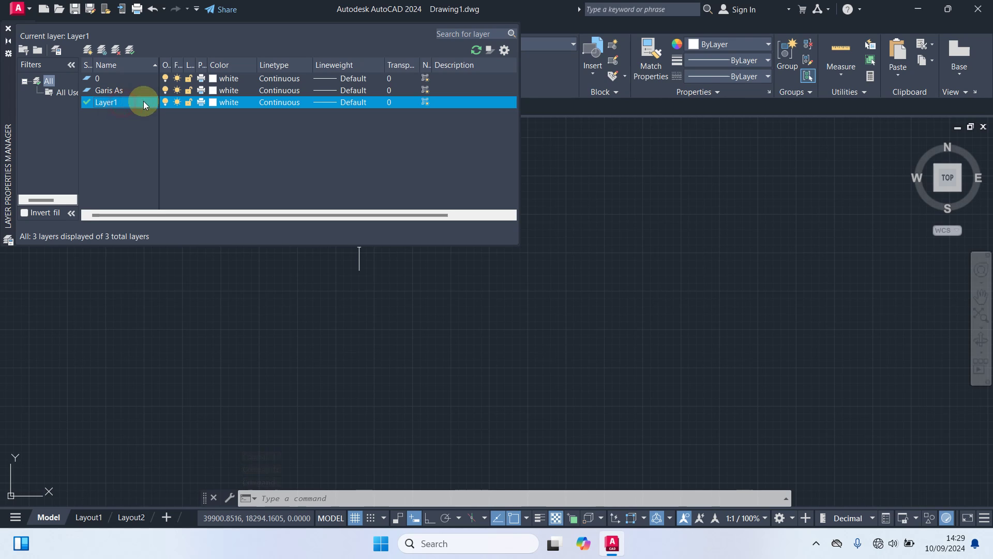
click(126, 105)
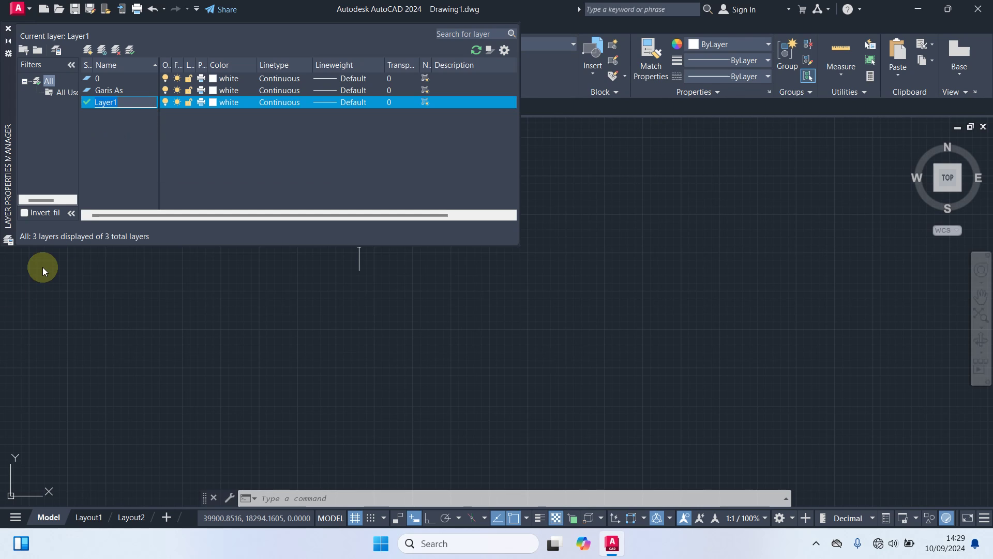
text(Kolom)
key(Return)
Add a new layer, set it current and name it Pintu & Jendela.
right_click(95, 123)
click(150, 177)
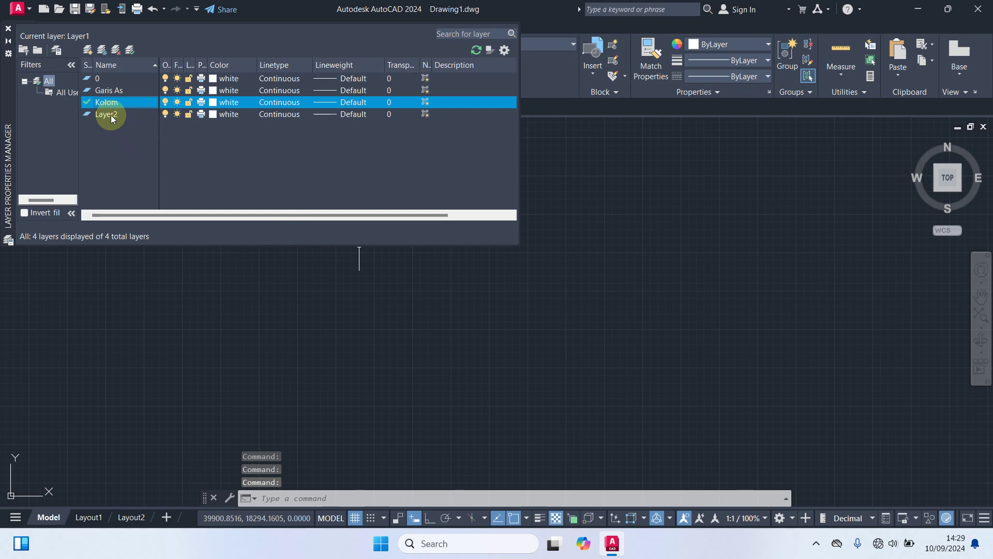
double_click(110, 115)
click(135, 119)
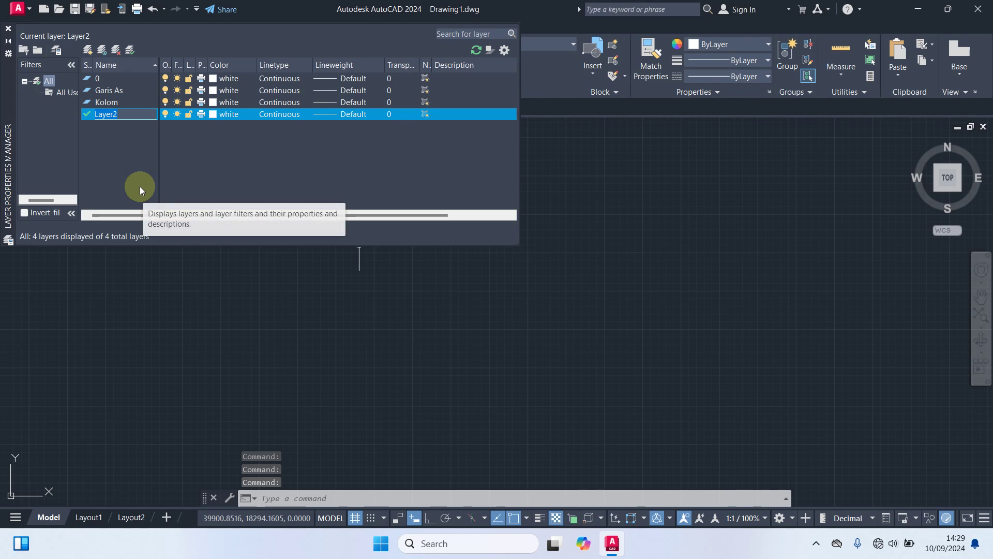
text(Pintu)
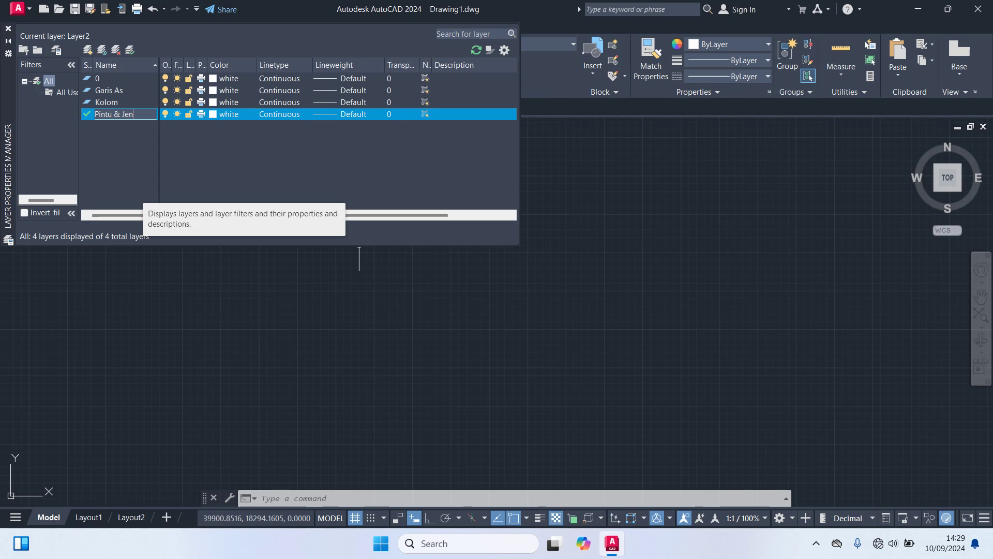
text(& Jendela)
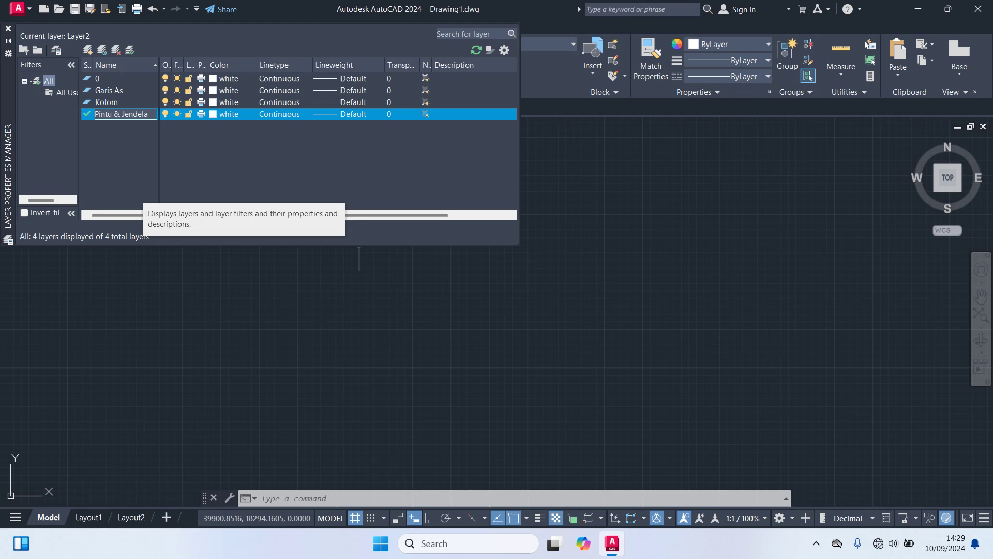
Create a new layer named Dinding in the layer list.
right_click(104, 138)
click(149, 191)
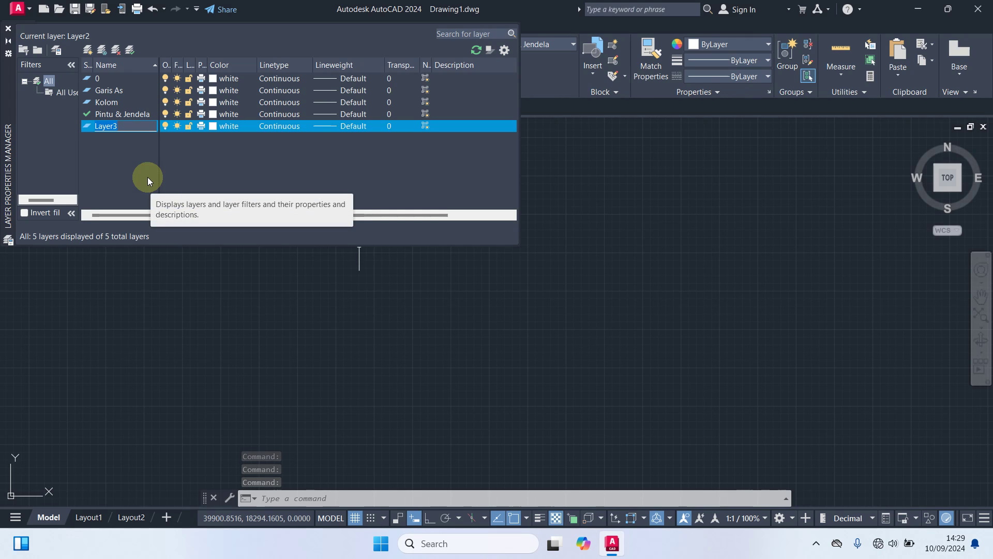
text(Dinding)
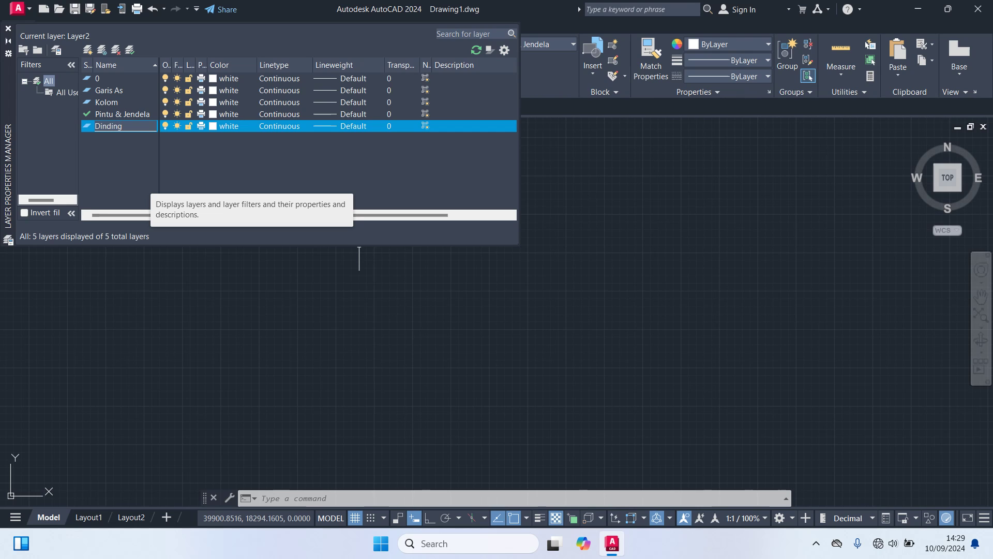
Create a new layer named Dimensi in the layer list.
right_click(109, 150)
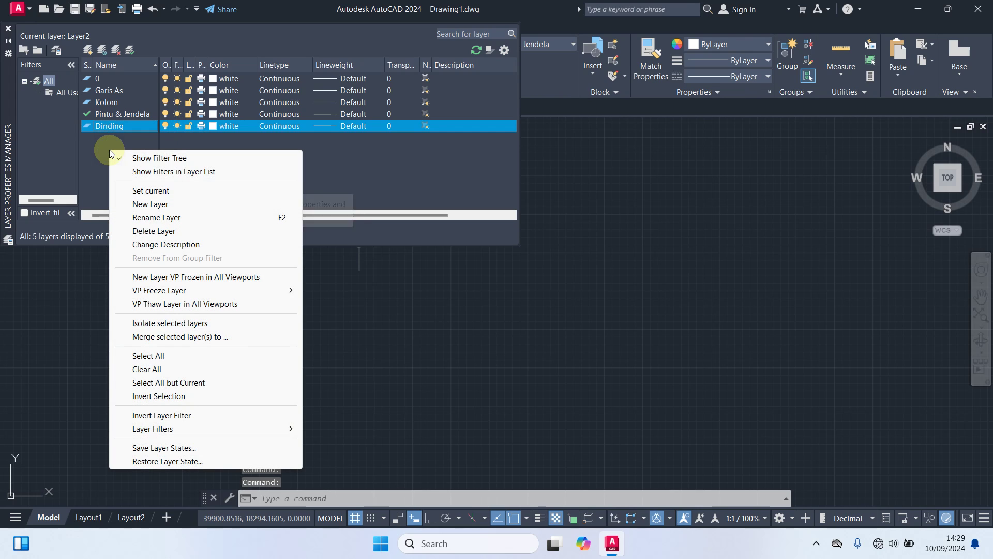
click(148, 206)
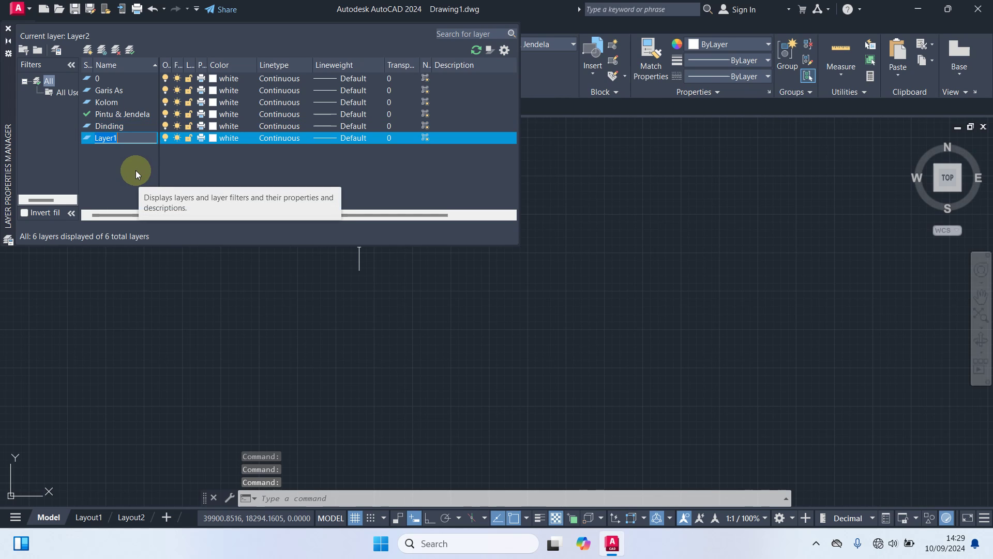
text(Dimens)
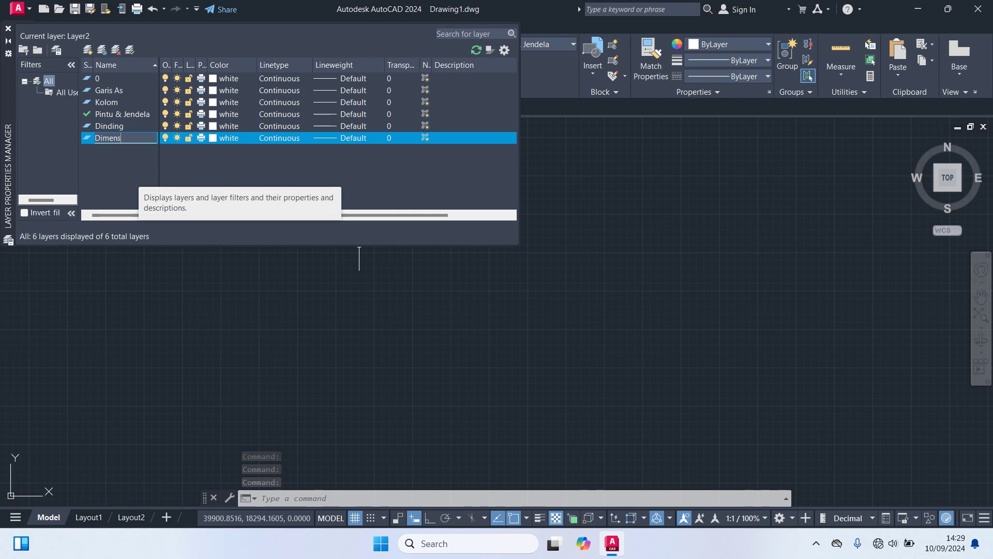
text(i)
click(193, 171)
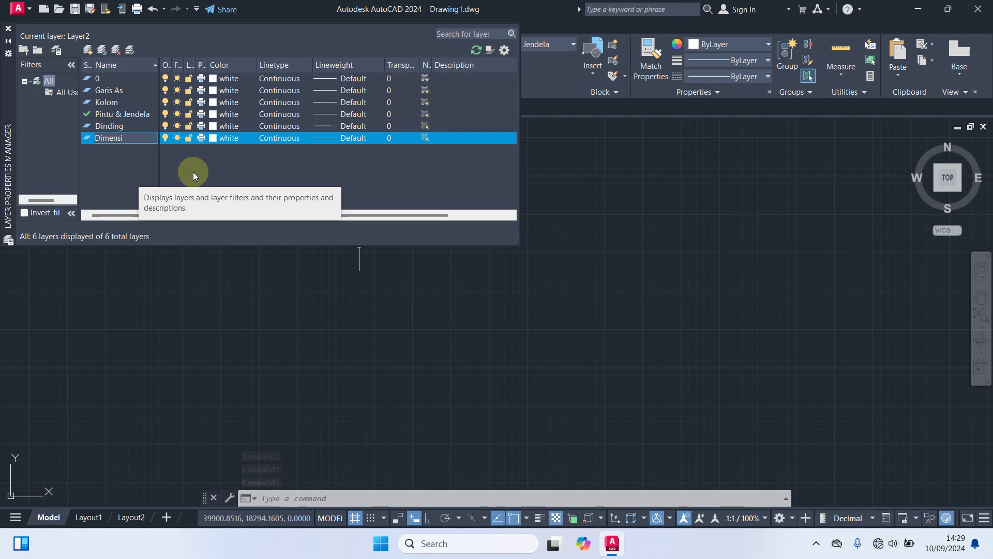
Create a new layer, make it current and rename it Teks.
right_click(100, 157)
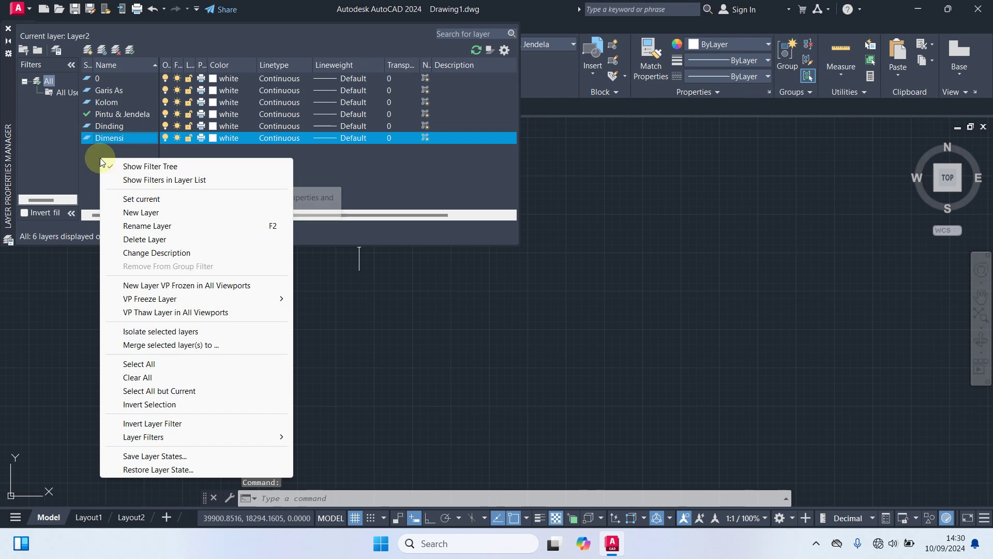
click(141, 213)
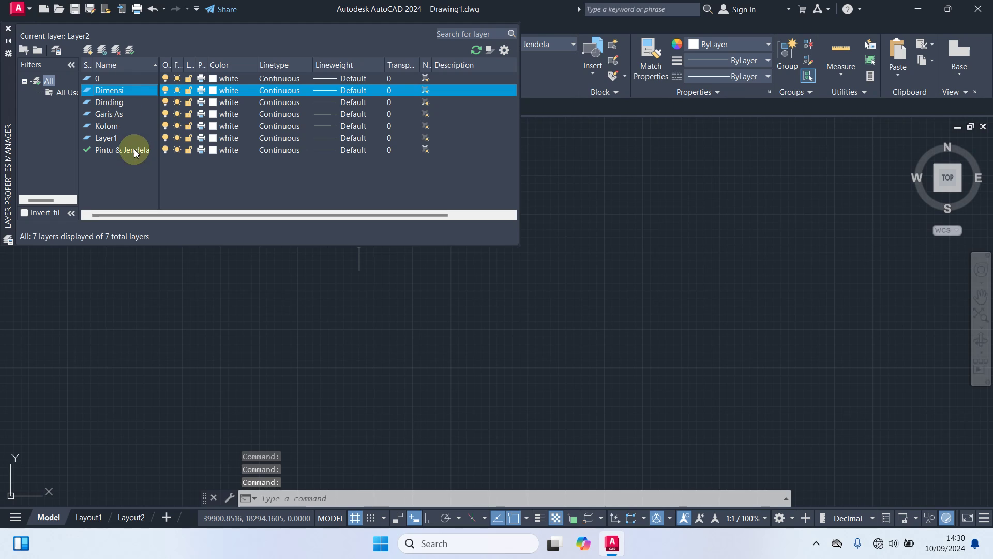
click(112, 138)
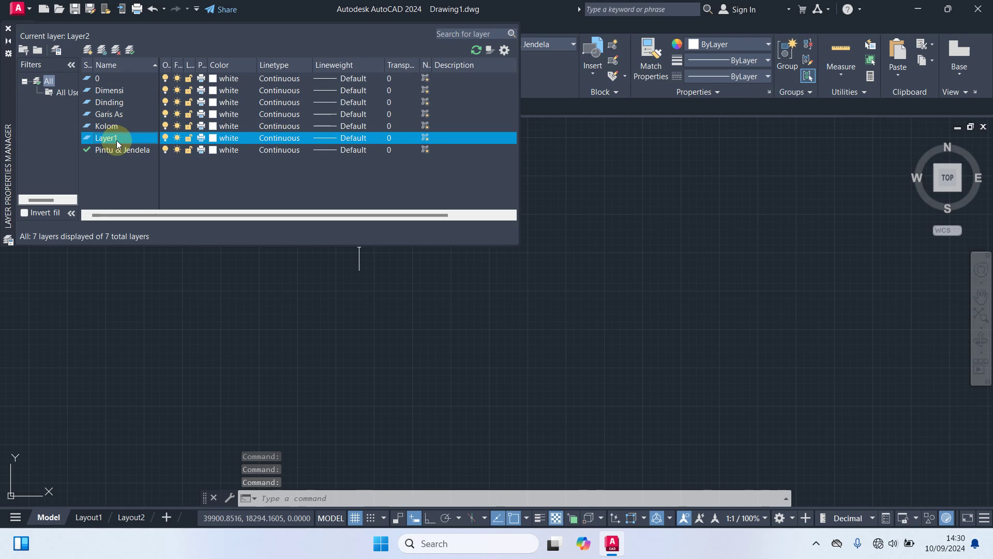
double_click(117, 141)
click(126, 140)
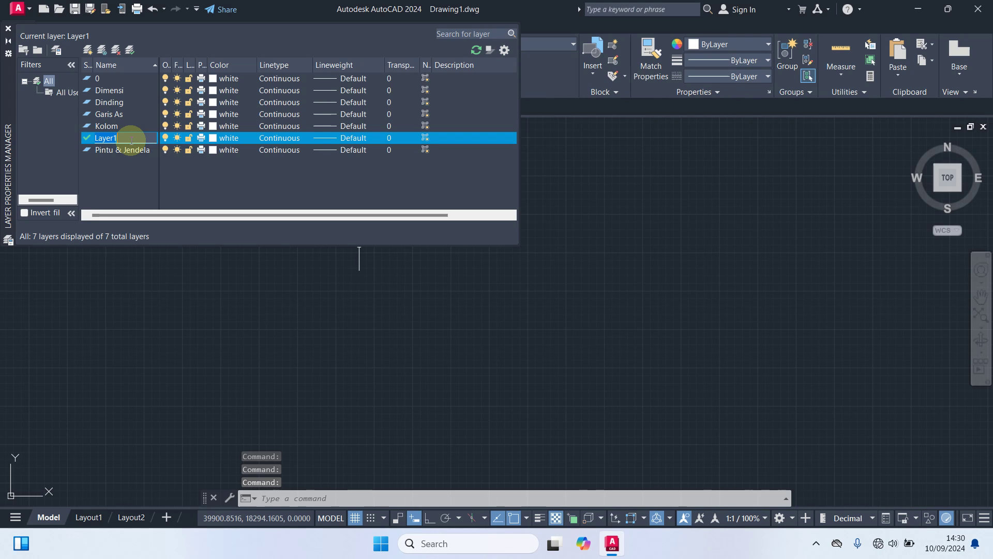
key(BackSpace)
key(BackSpace)
key(BackSpace)
key(BackSpace)
key(BackSpace)
key(BackSpace)
text(Teks)
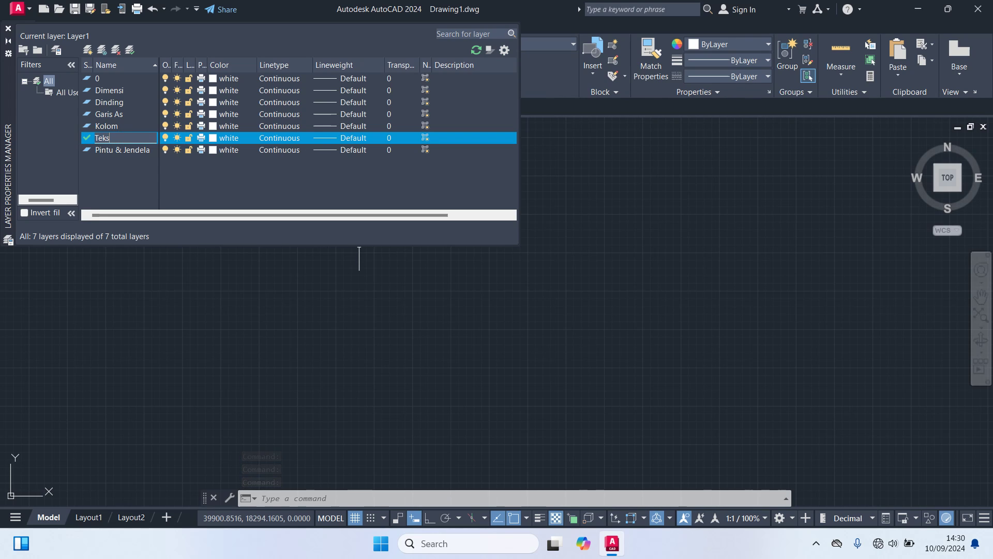
click(103, 172)
Create a new layer named Garis Bantu in the layer list.
right_click(103, 173)
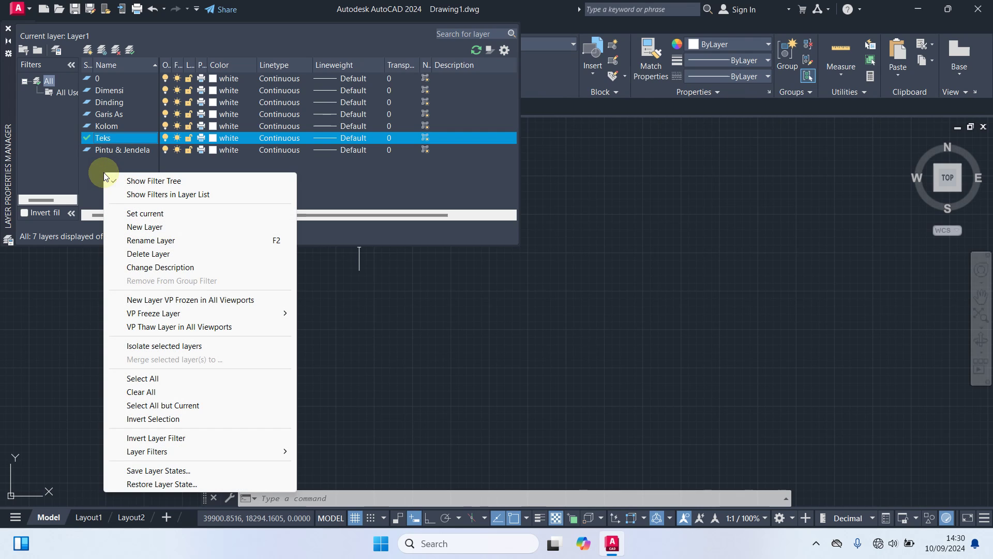
click(149, 230)
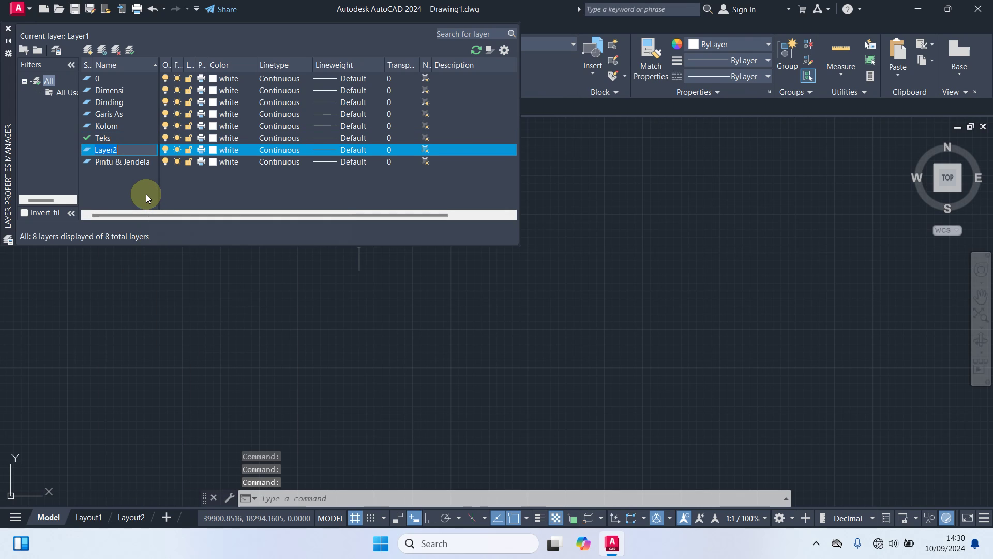
text(Garis Bant)
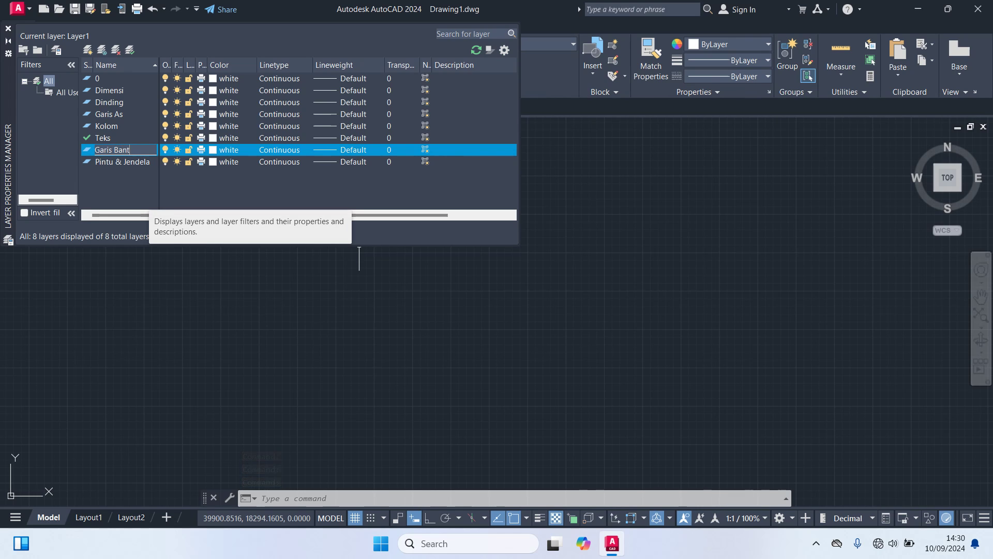
text(u)
key(Return)
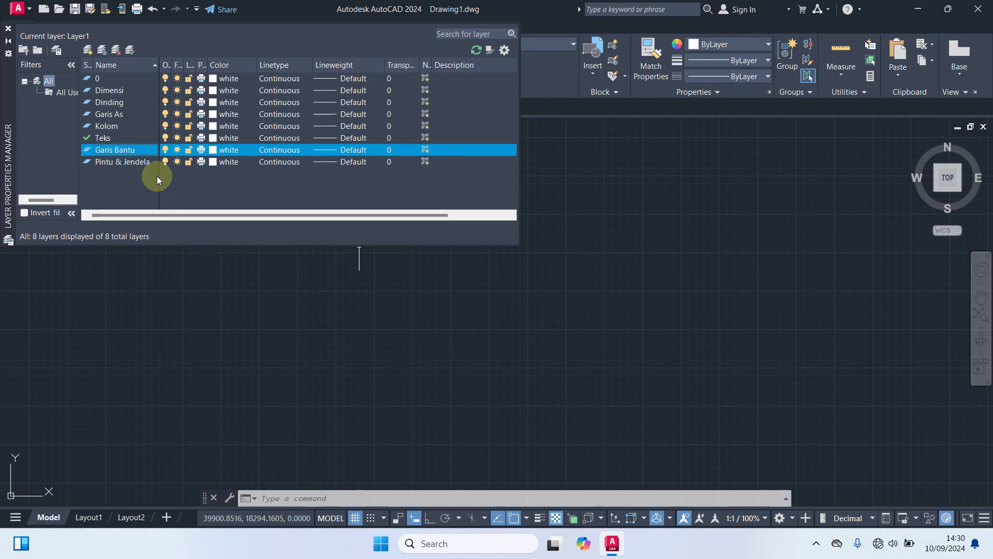
Set the Kolom layer's color to cyan (index color 4).
click(116, 125)
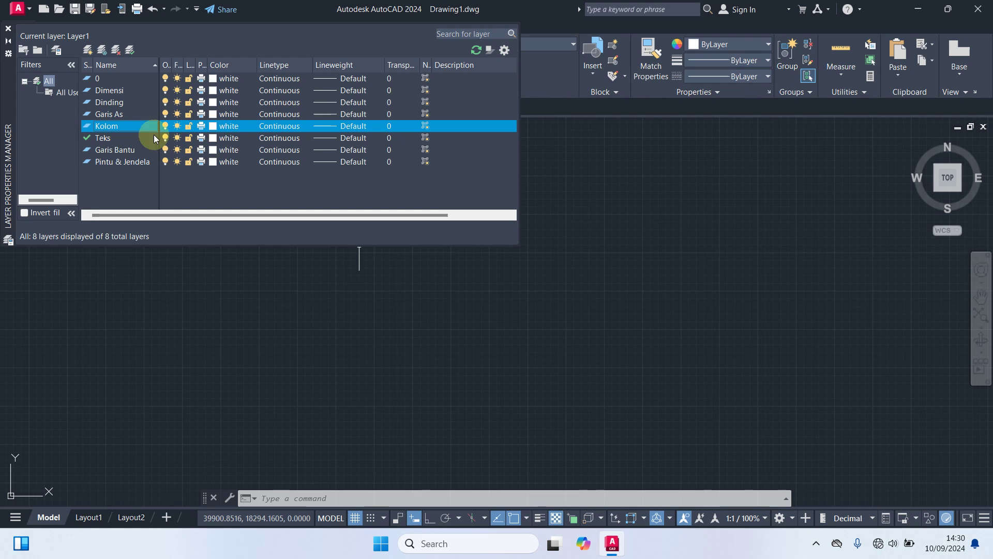
click(214, 127)
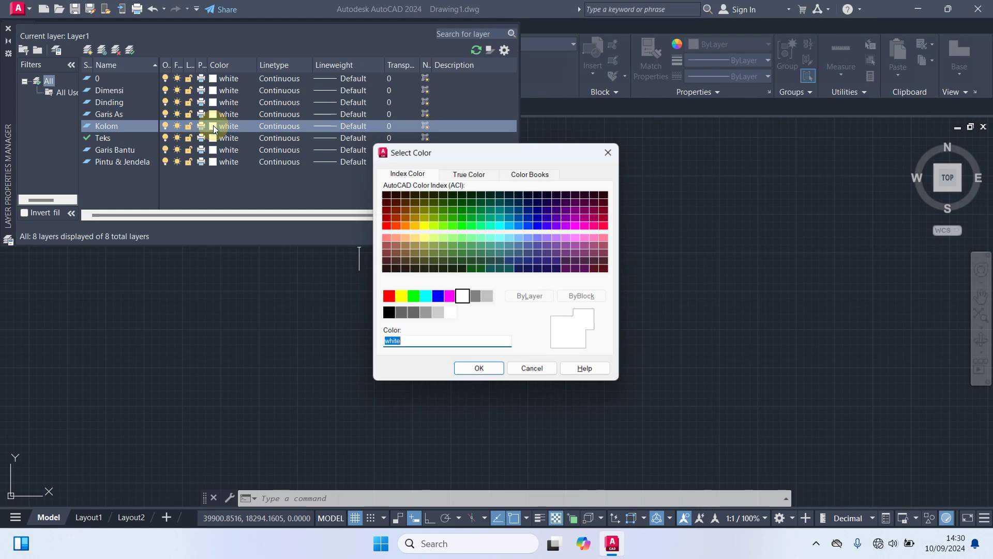
click(429, 298)
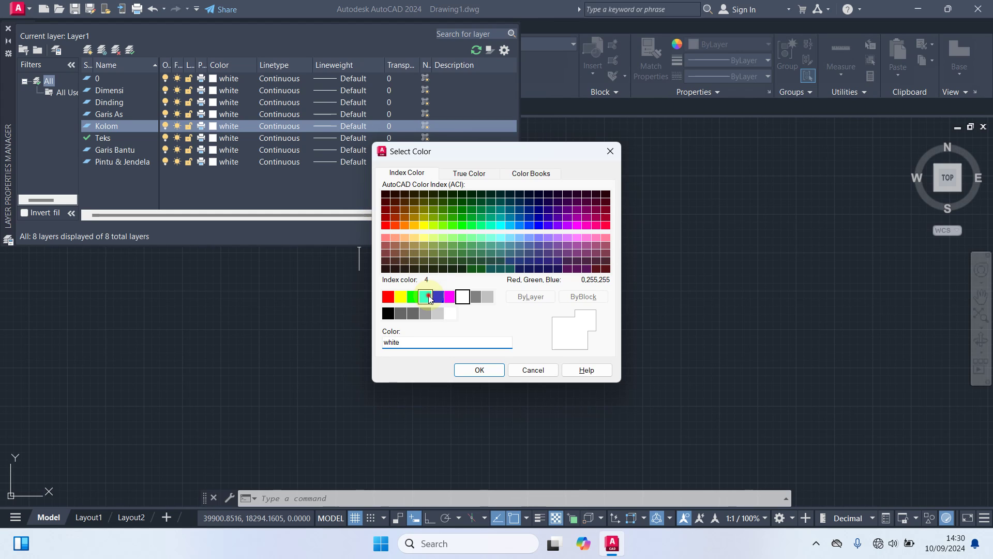
click(478, 368)
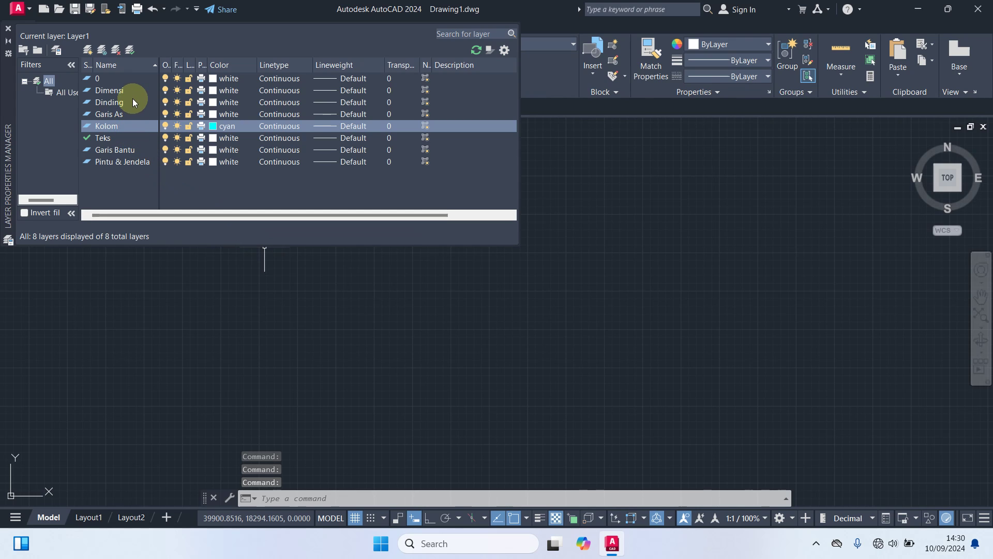
Set the Pintu & Jendela layer's color to index color 61.
click(133, 162)
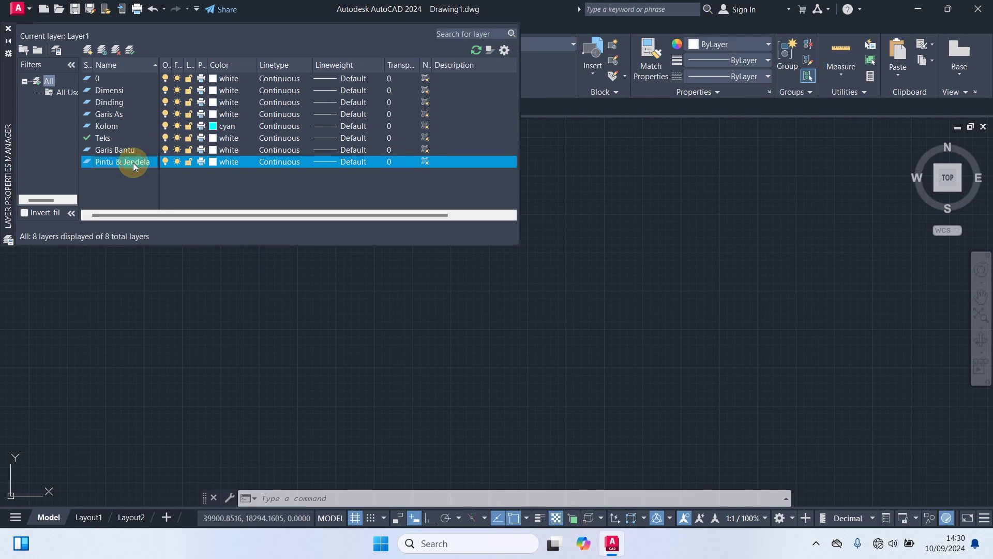
click(214, 162)
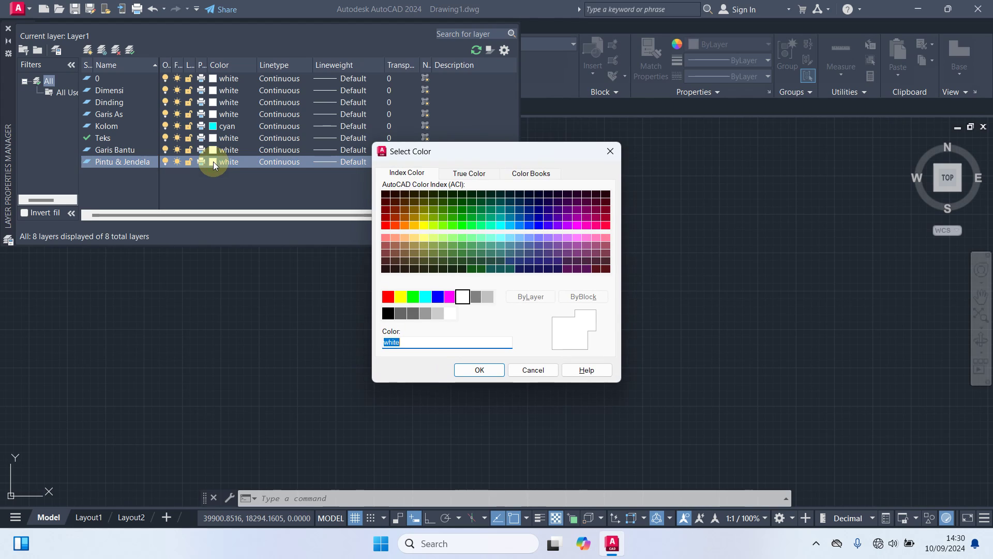
click(434, 238)
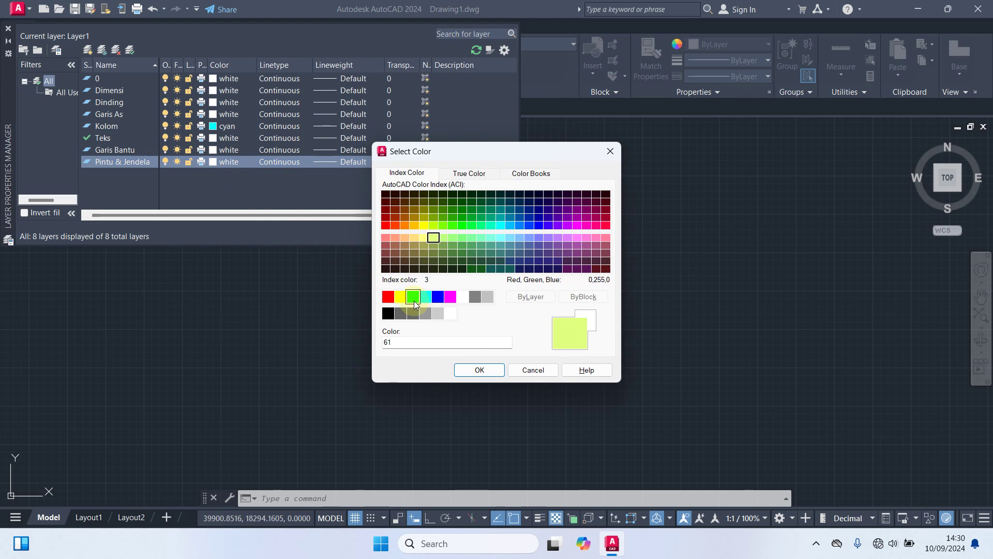
click(478, 369)
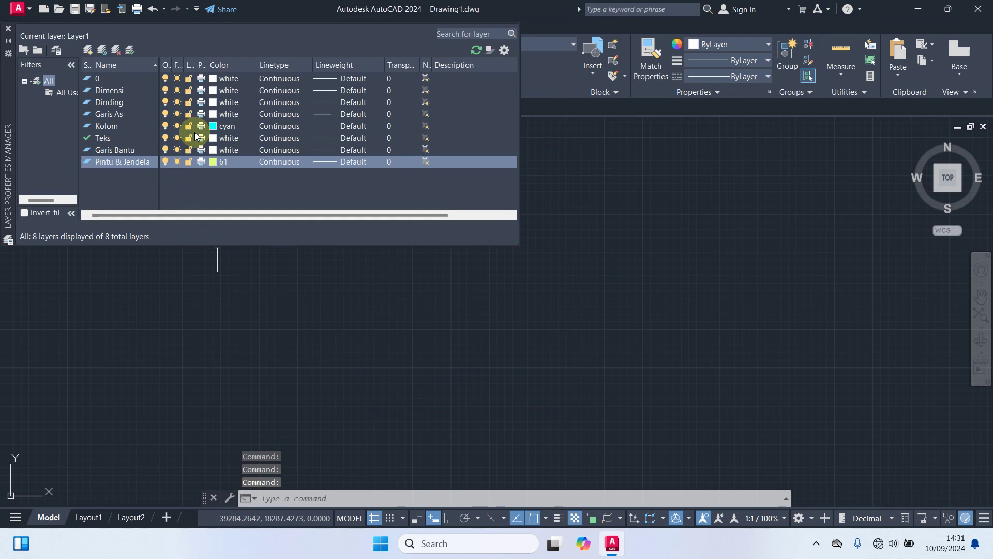
Set the Garis As layer's color to red.
click(215, 115)
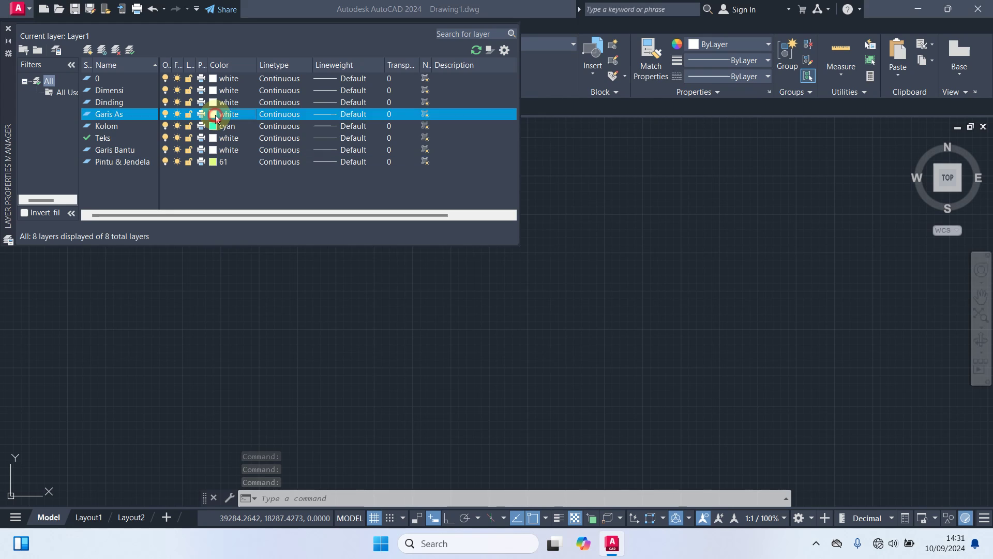
click(388, 296)
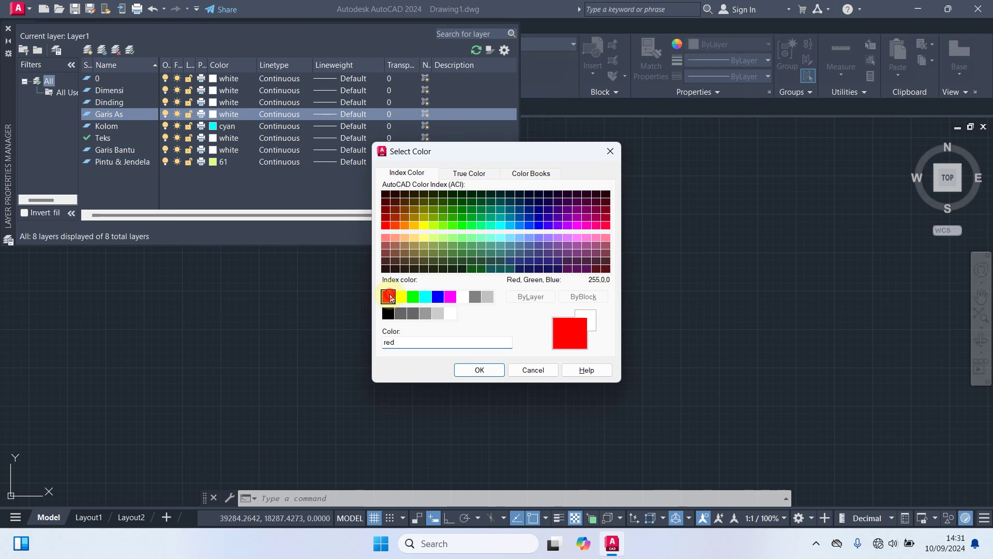
click(496, 366)
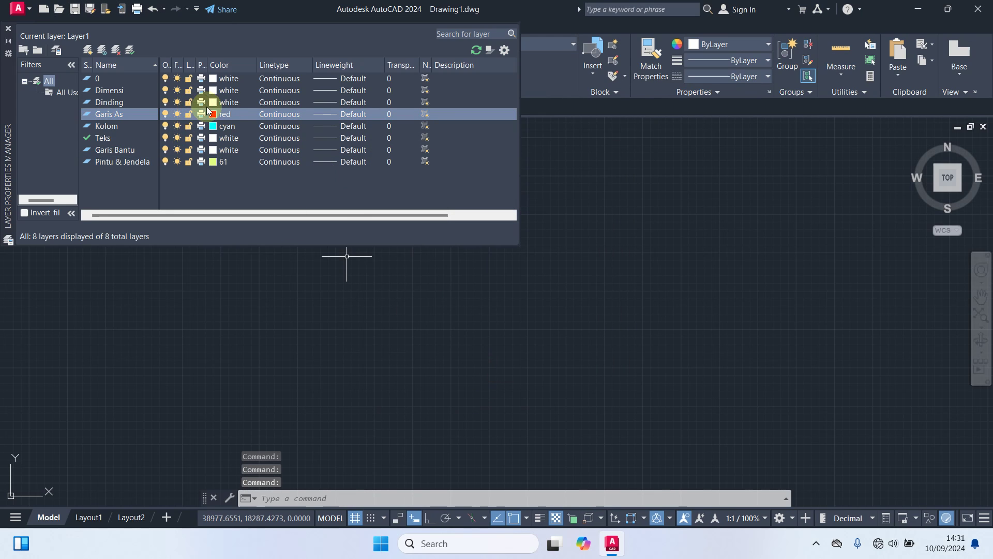
Load the ACAD_ISO02W100 dashed linetype from acadiso.lin and assign it to the Garis As layer.
click(278, 114)
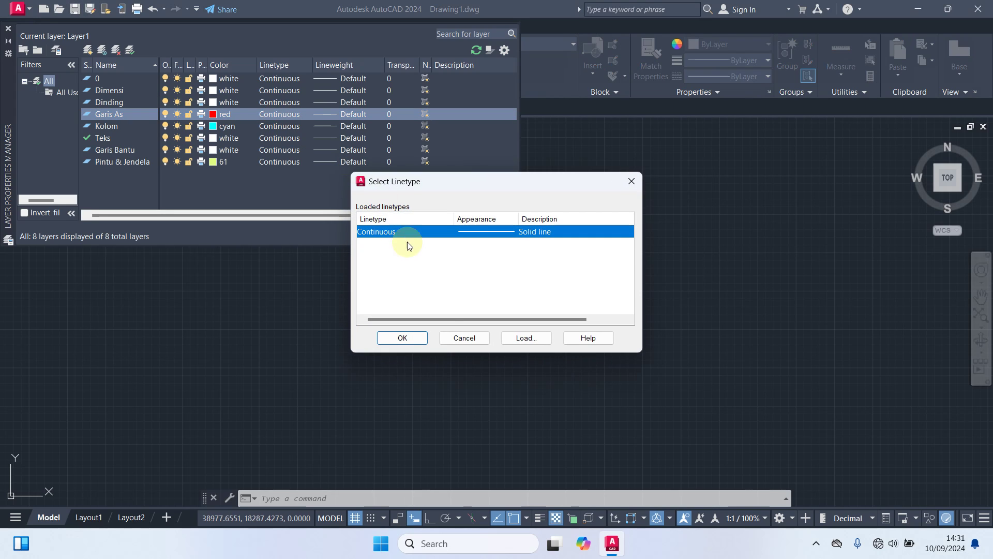
click(523, 340)
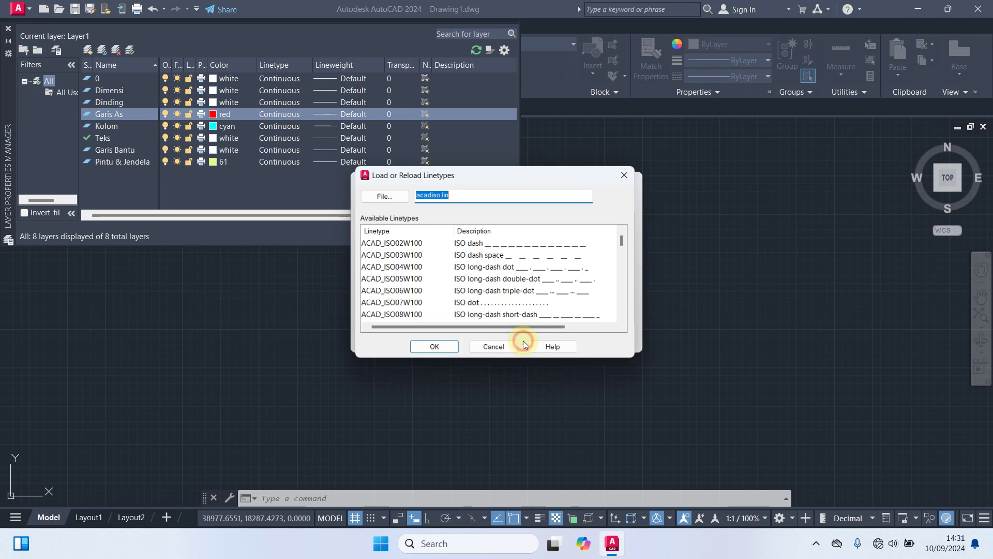
click(382, 243)
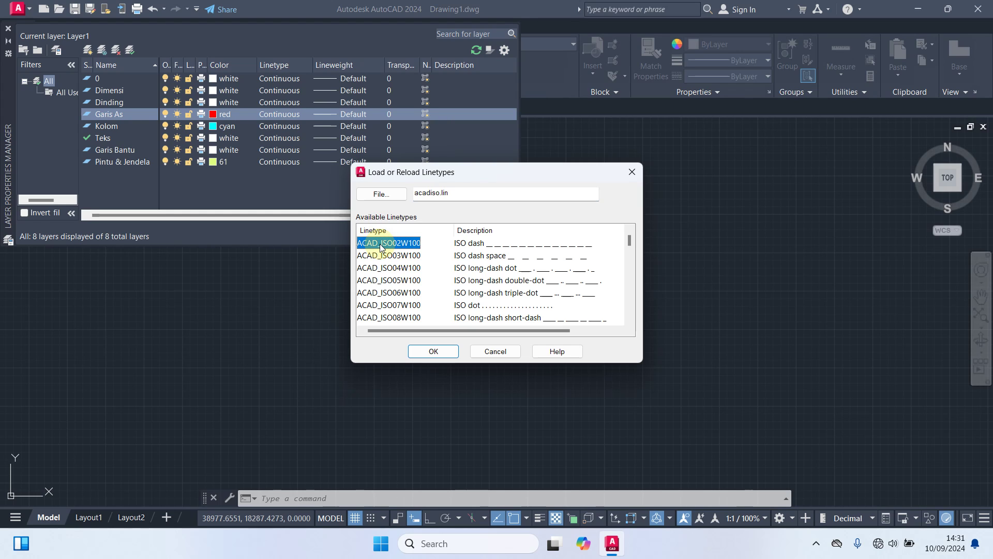
click(435, 350)
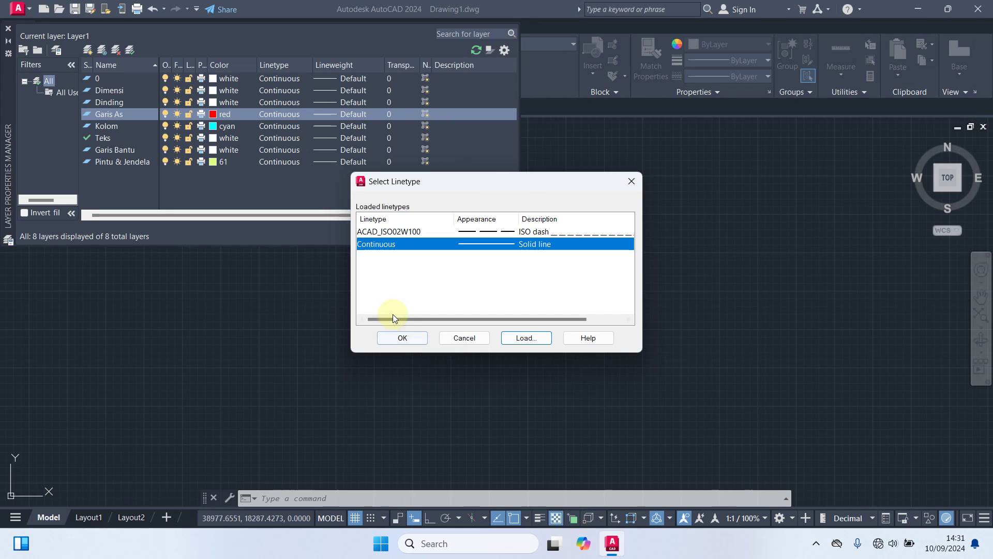
click(375, 232)
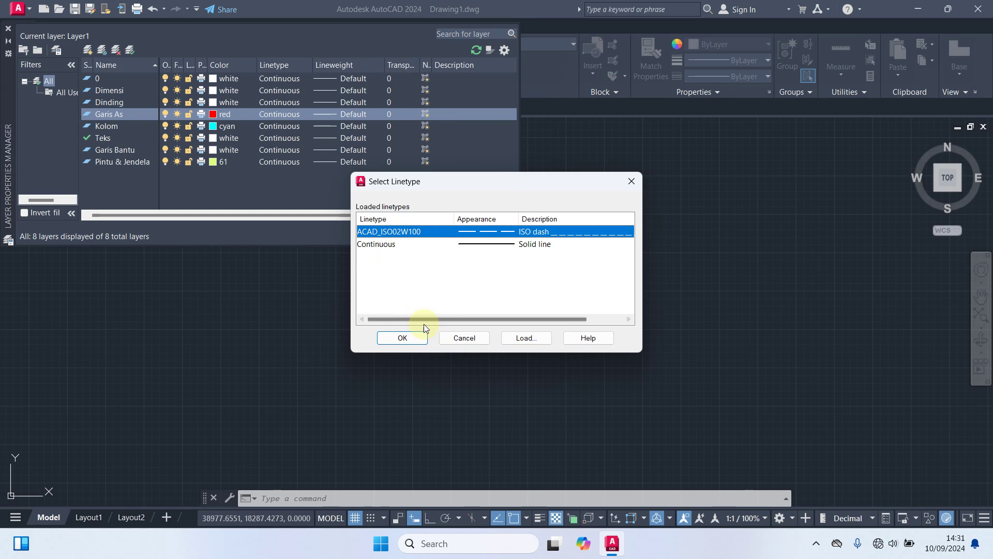
click(404, 338)
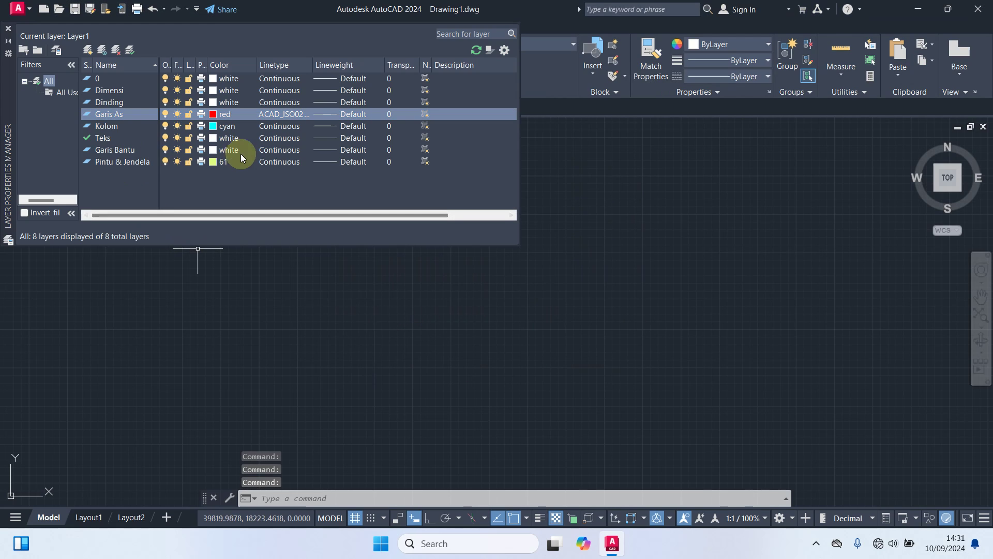
Close the layer manager and make Garis As the current layer.
click(10, 30)
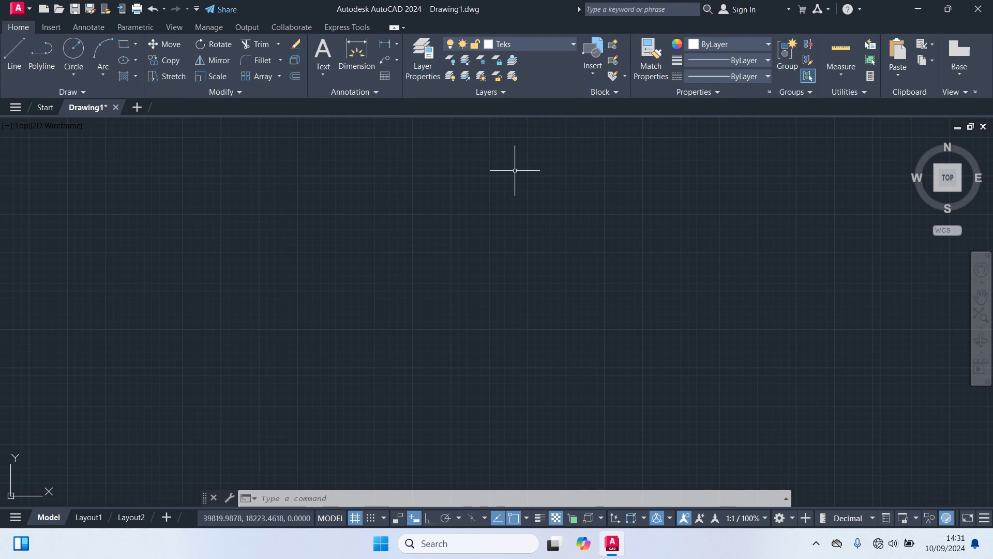
click(547, 44)
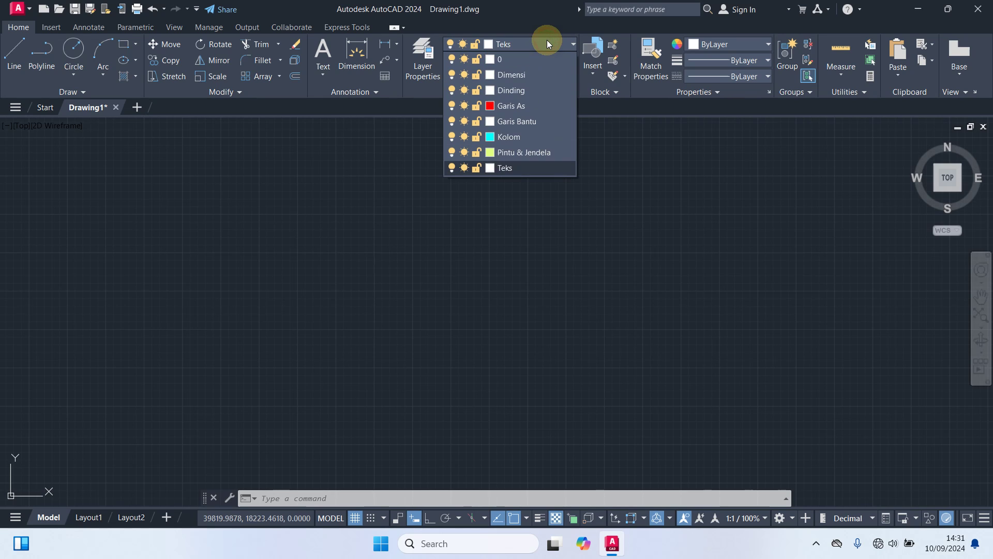
click(524, 106)
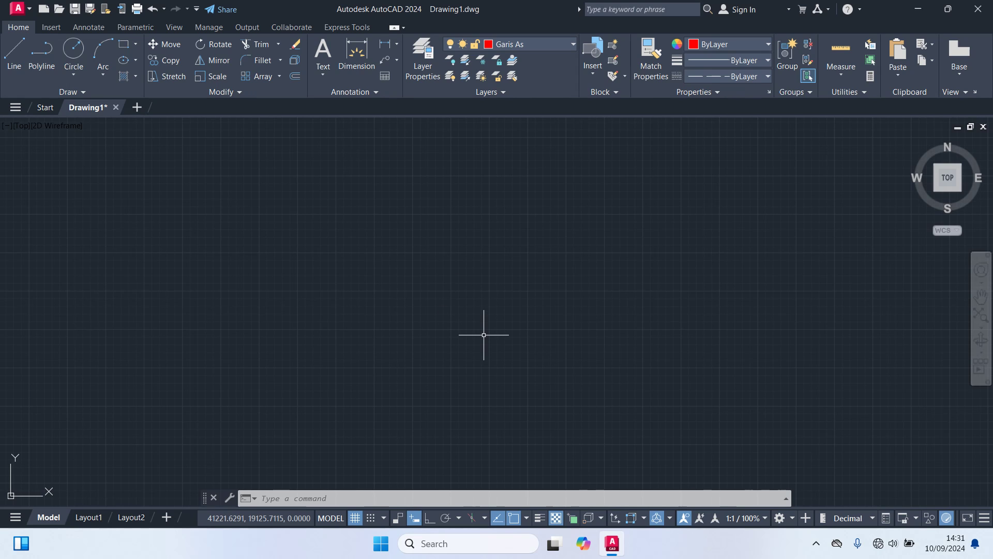
Draw a rectangle 600 wide and 900 high in the empty drawing area for the building's axis lines.
text(r)
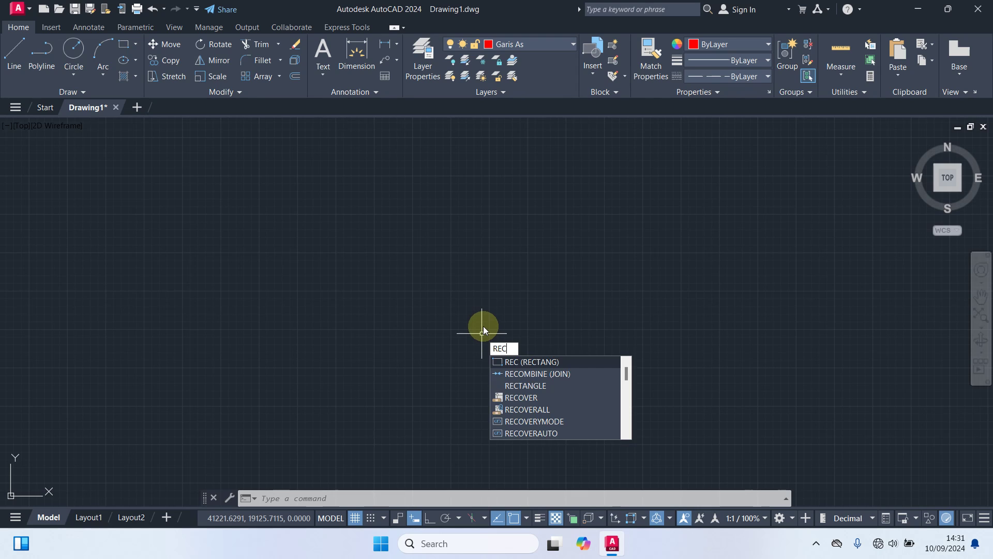
key(Return)
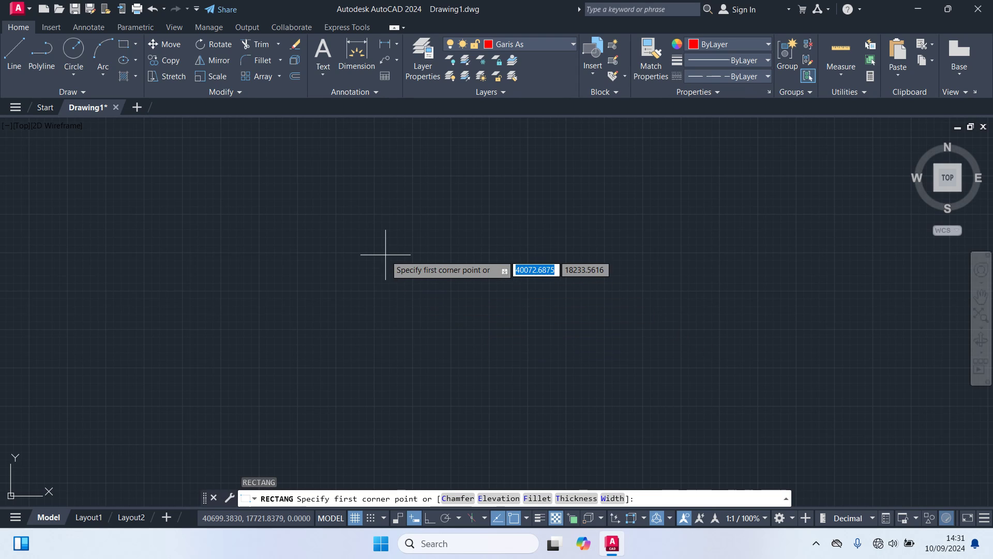
click(355, 227)
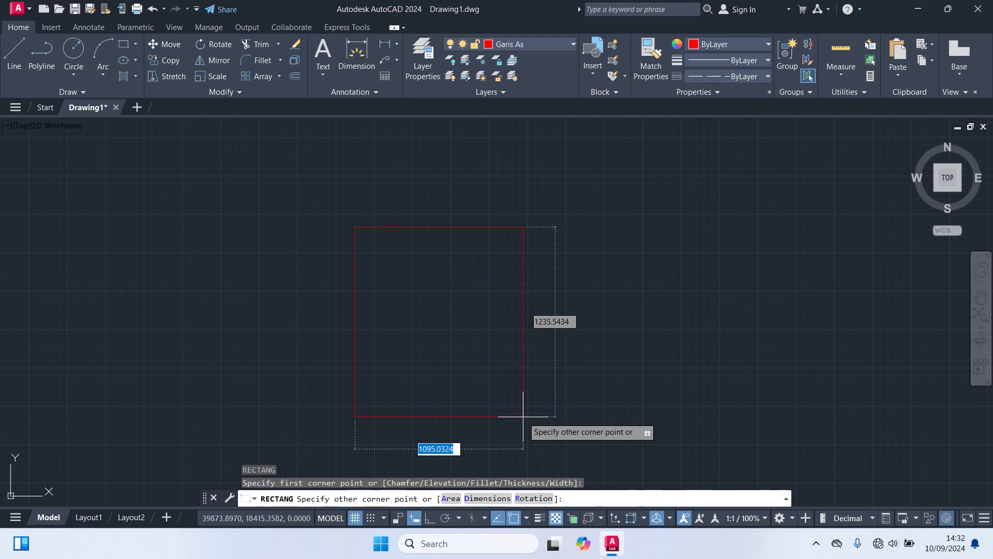
text(600)
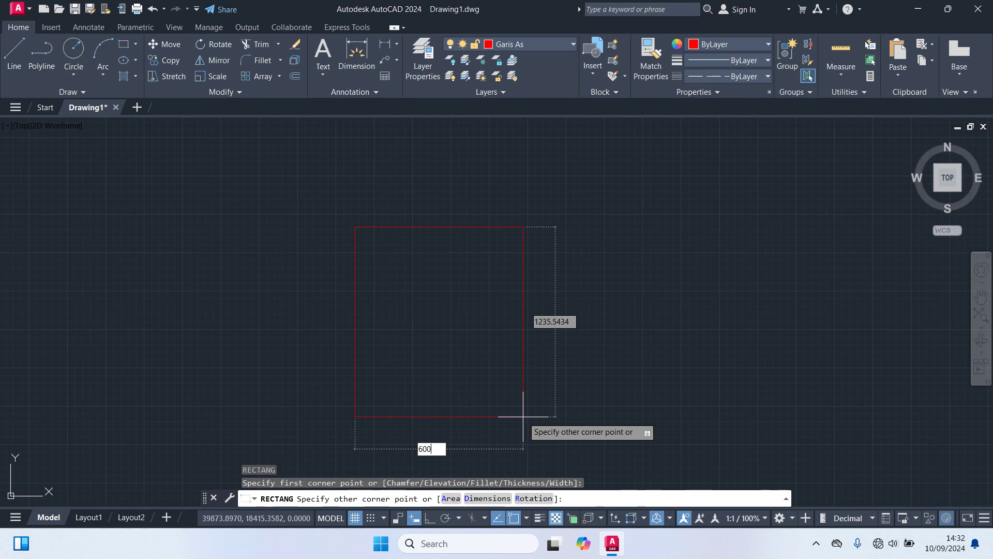
key(Tab)
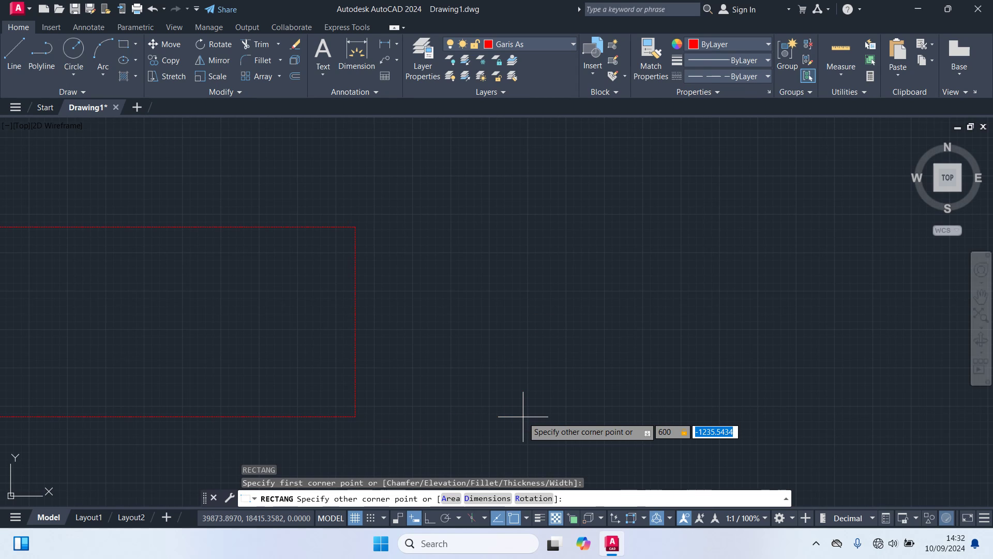
text(900)
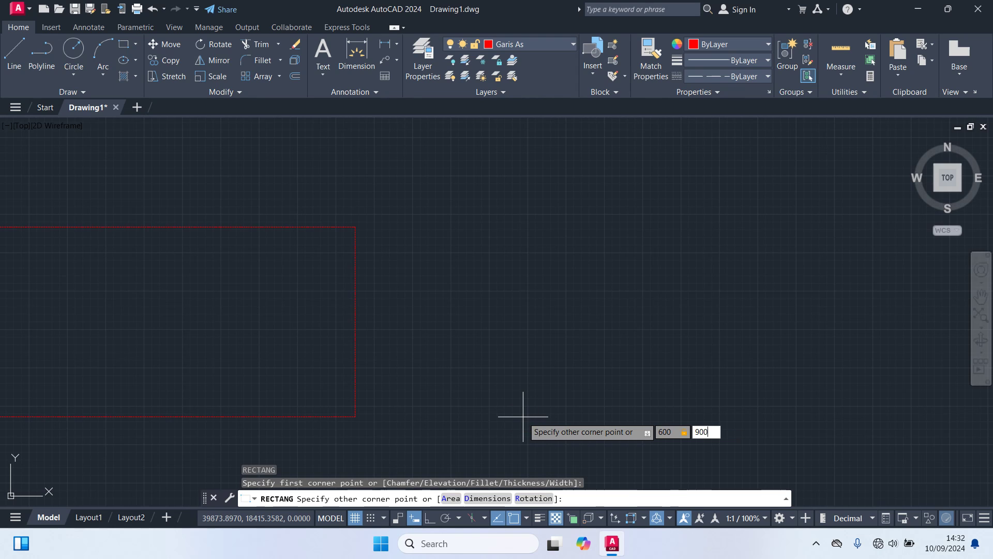
key(Return)
middle_drag(460, 299, 469, 472)
middle_drag(480, 337, 490, 330)
scroll(434, 313, up, 2)
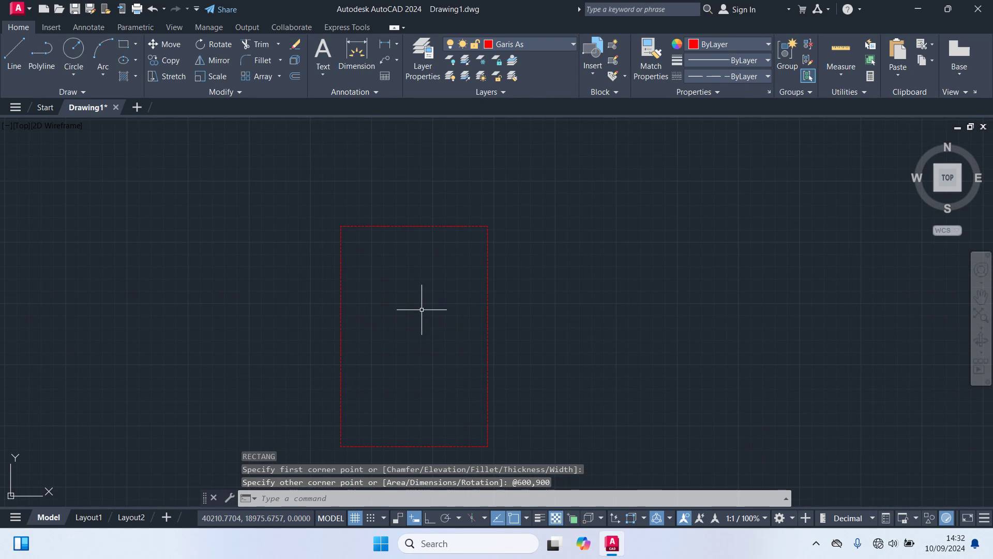
middle_drag(422, 310, 429, 254)
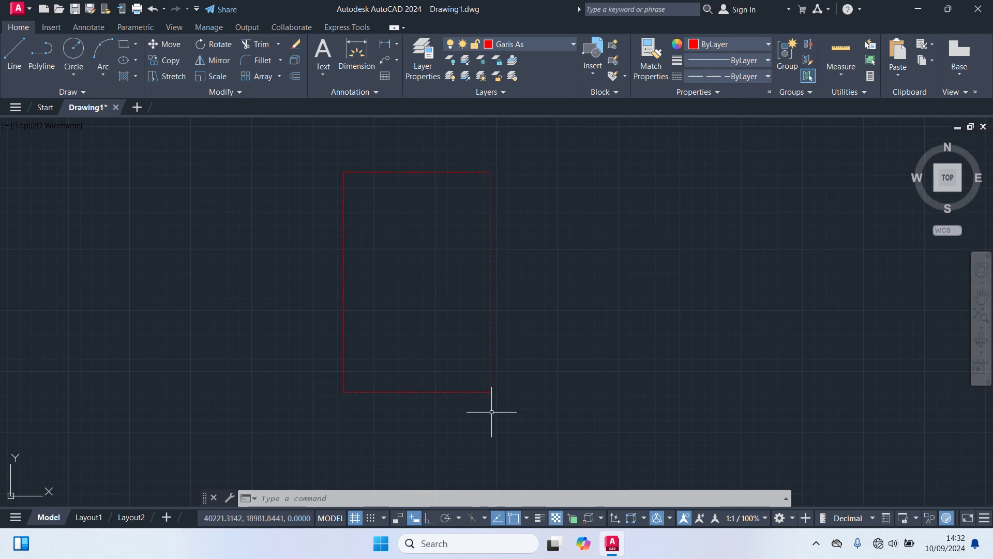
Explode the axis rectangle into separate lines and check that its two vertical sides select individually.
click(489, 271)
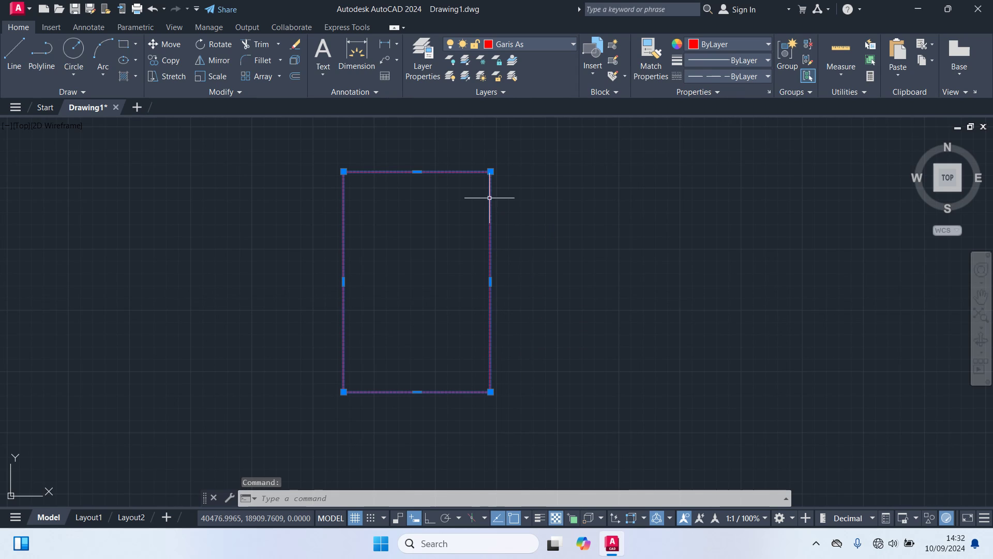
text(x)
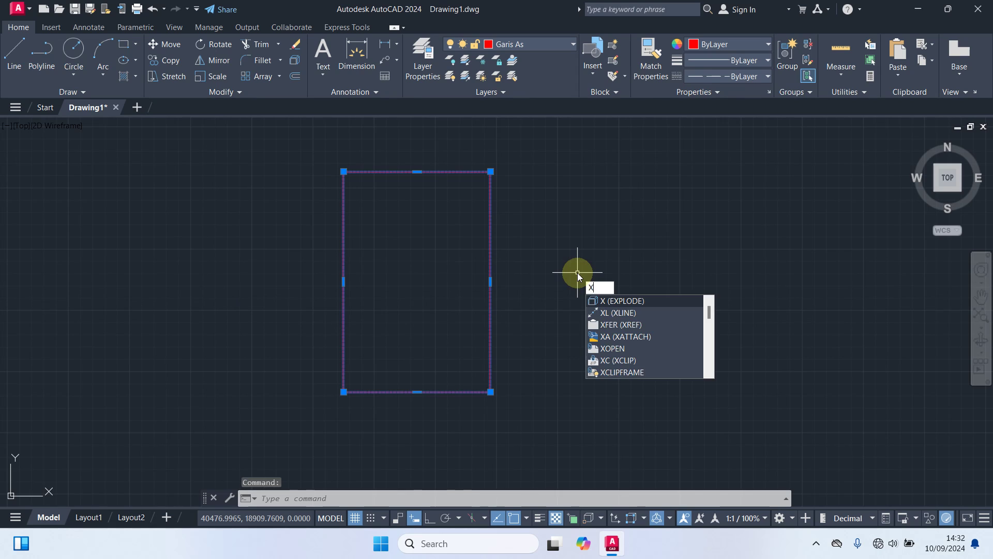
key(Return)
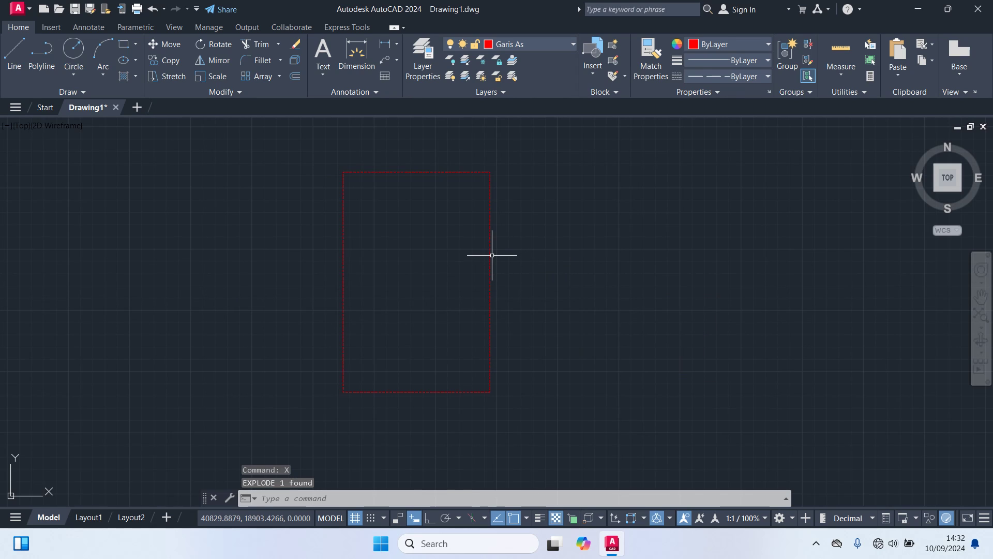
click(491, 255)
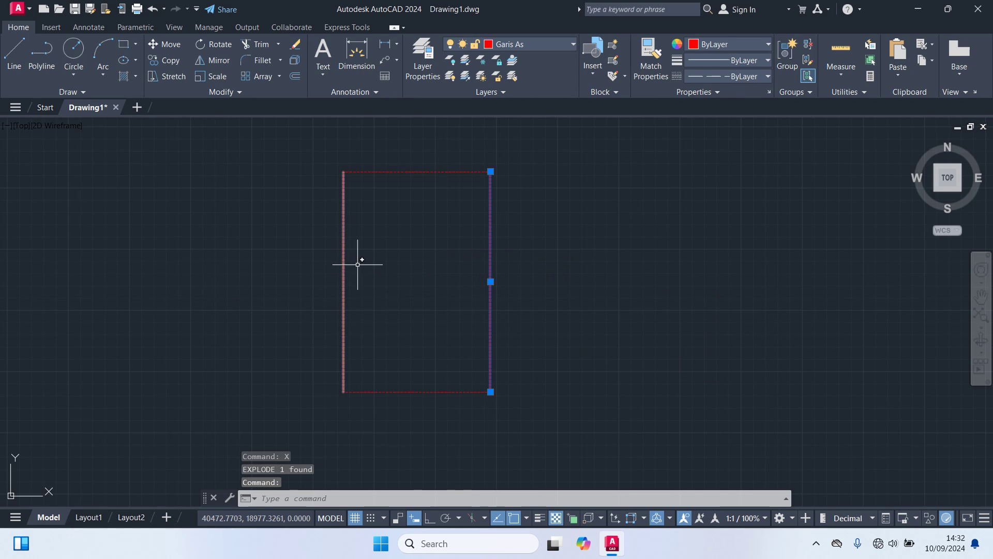
click(343, 201)
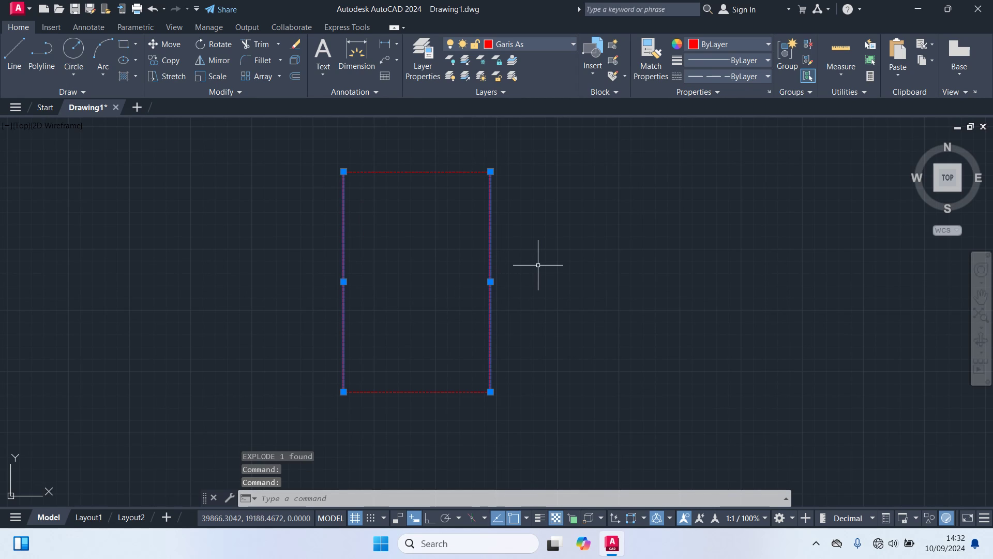
key(Escape)
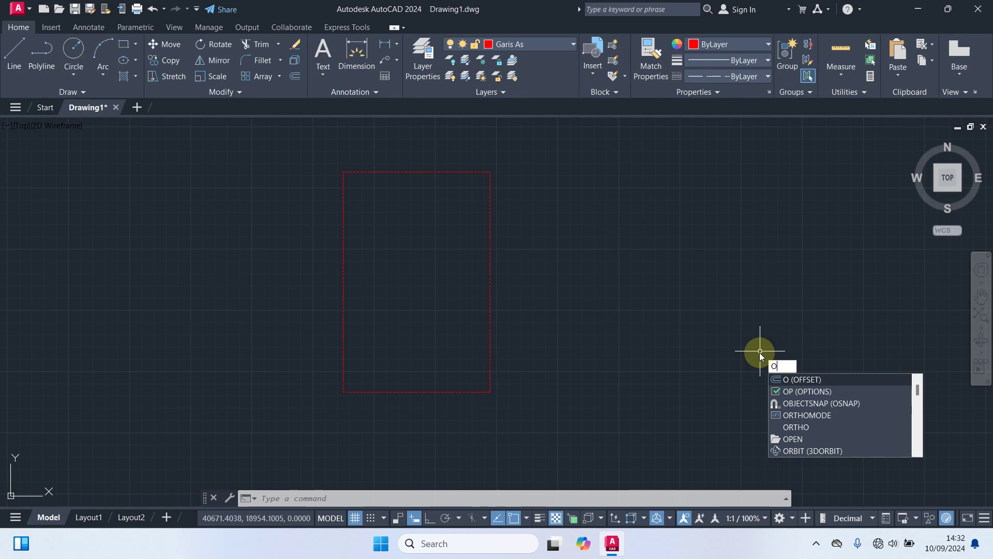
Offset the upper horizontal axis line by 250 toward the inside of the outline.
key(Return)
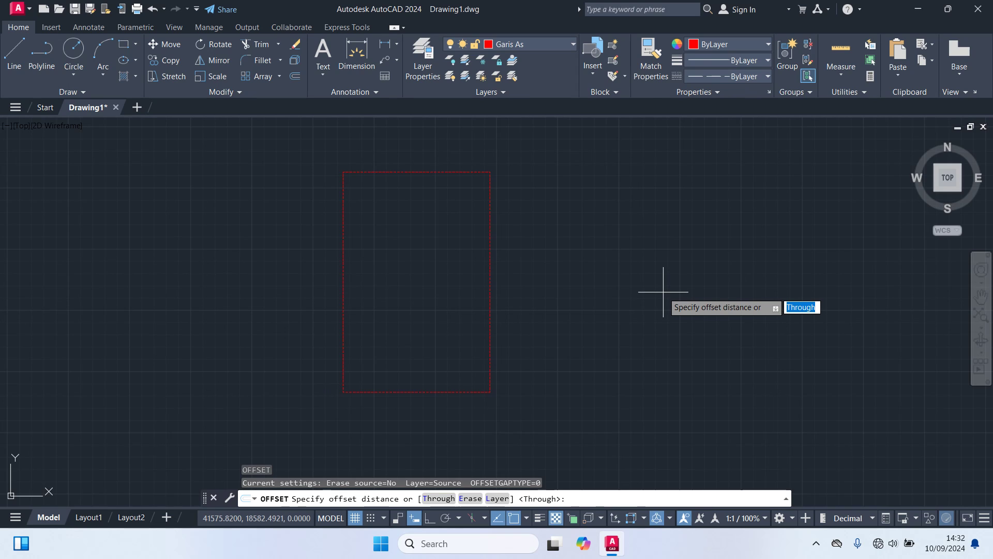
text(250)
key(Return)
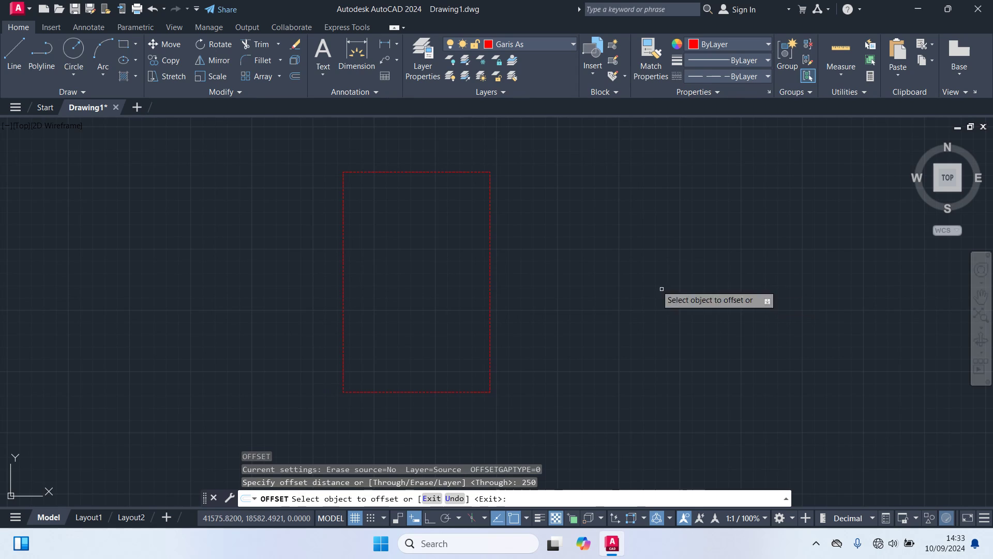
click(449, 172)
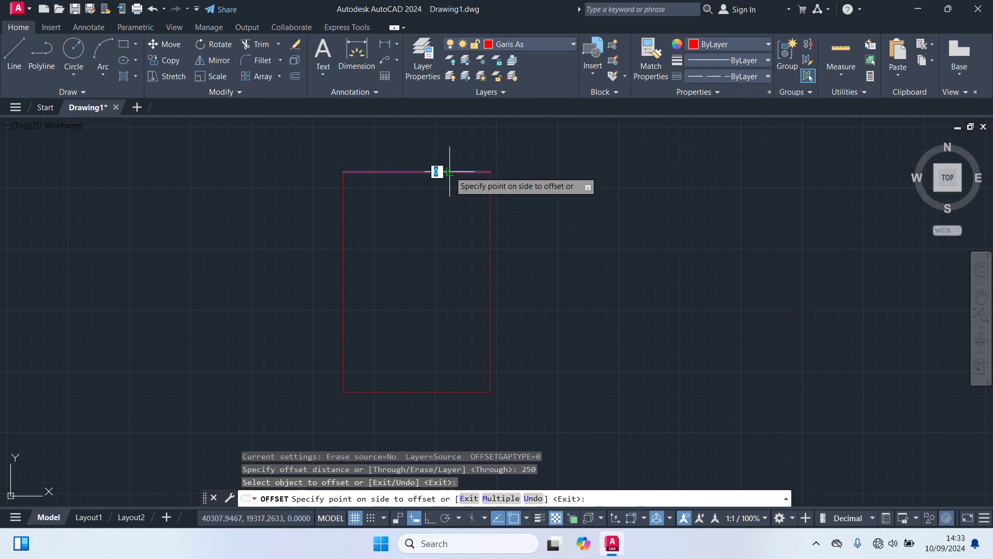
click(429, 280)
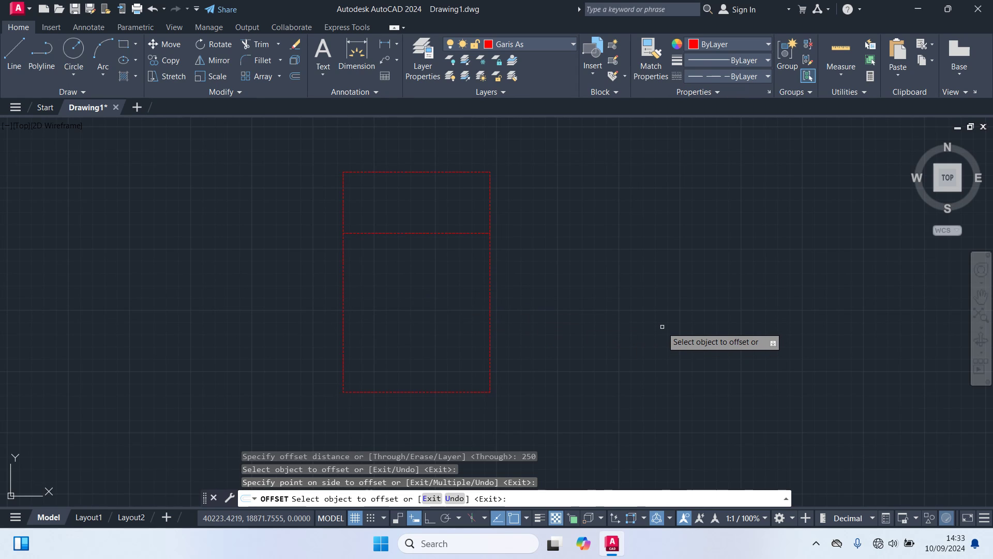
key(Return)
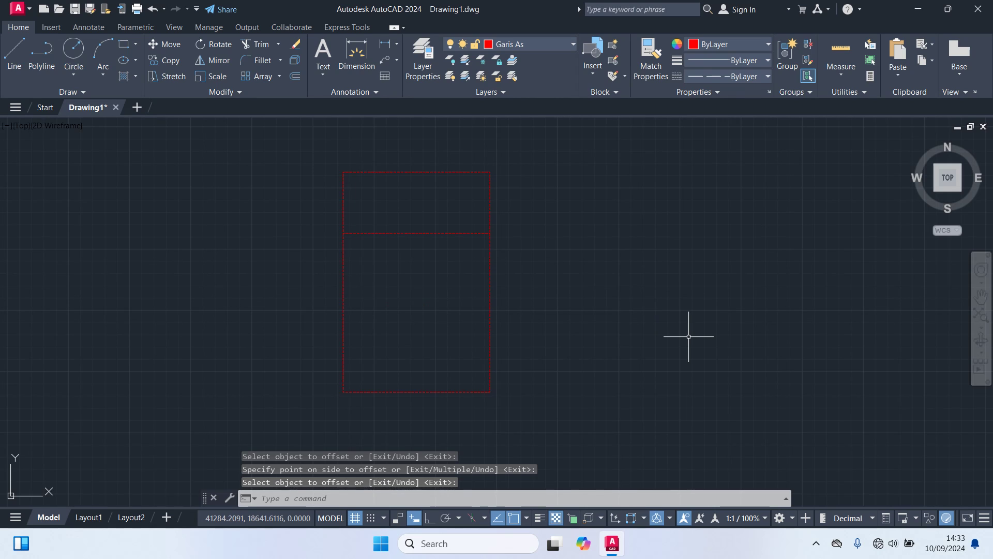
Offset the inner horizontal axis line by 150 downward, toward the base of the outline.
text(o)
key(Return)
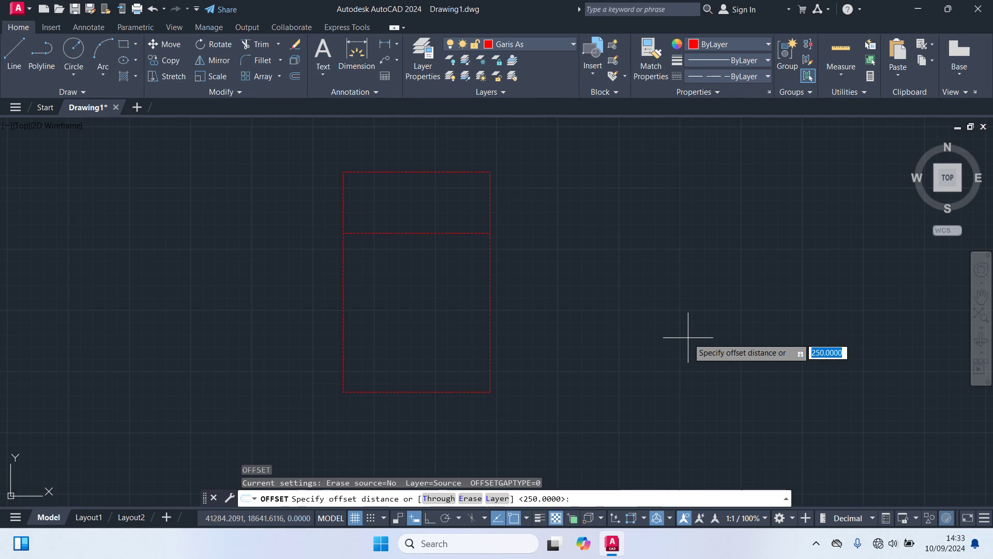
text(150)
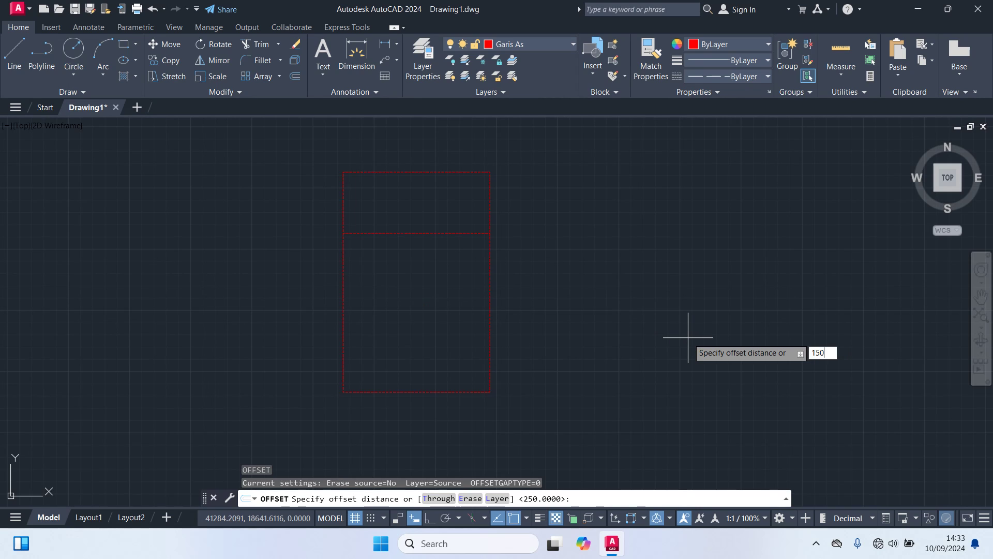
key(Return)
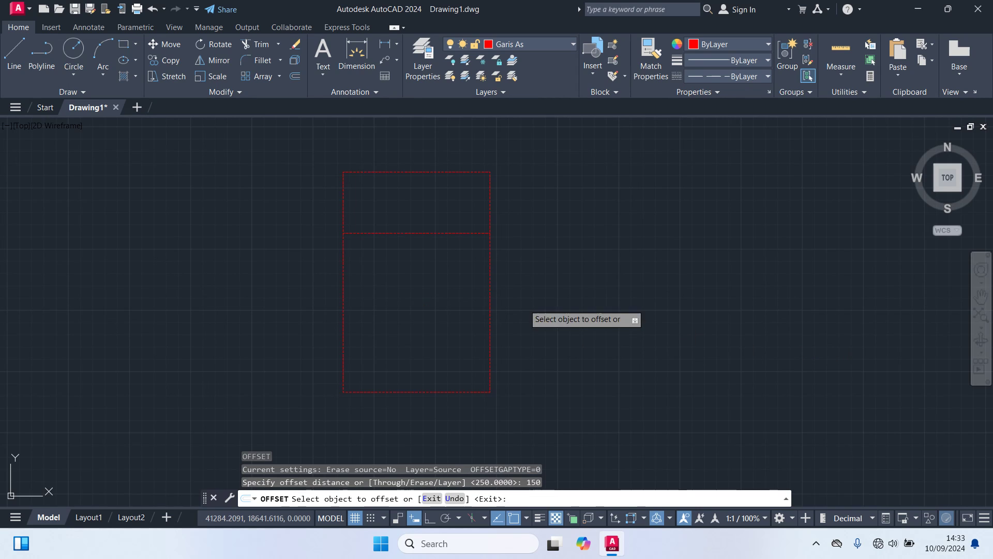
click(476, 233)
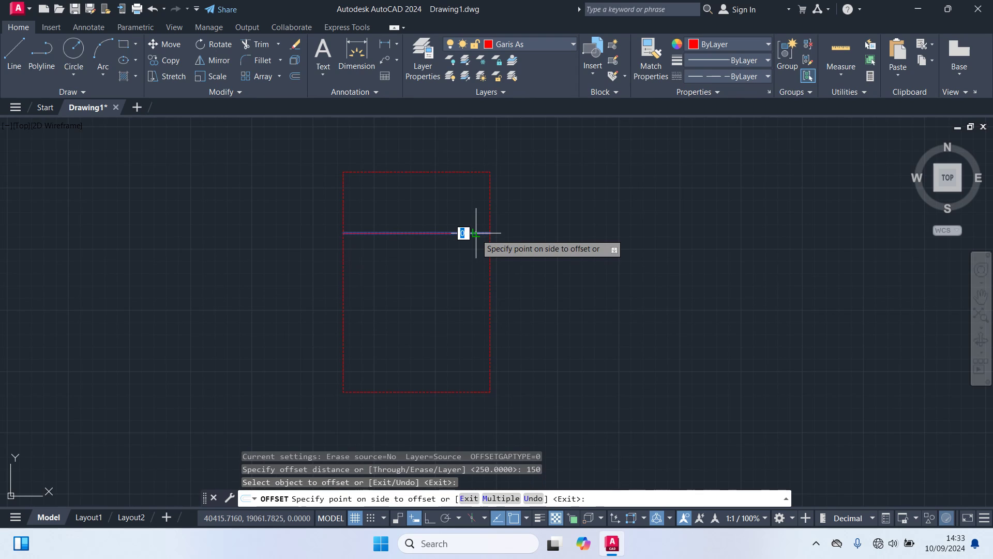
click(450, 319)
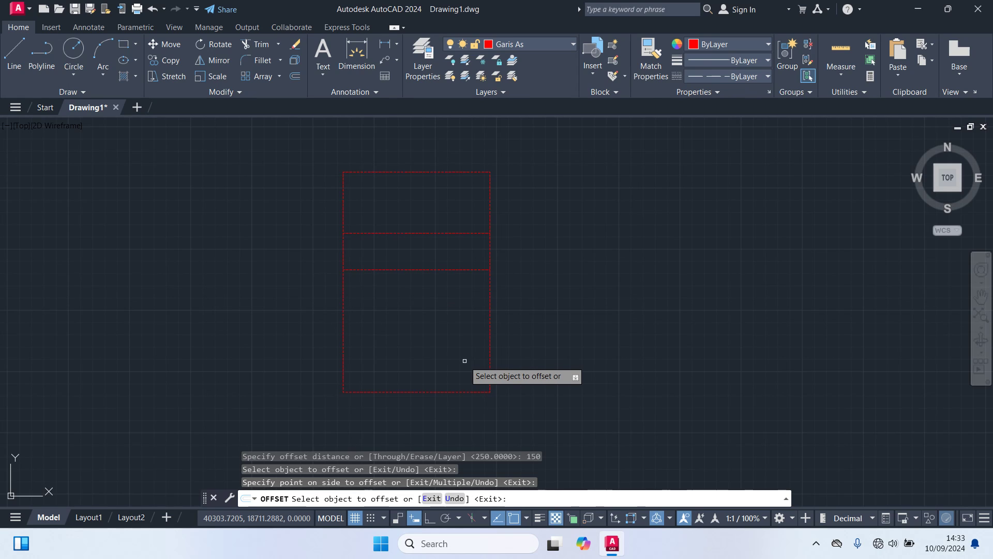
text(250)
key(Return)
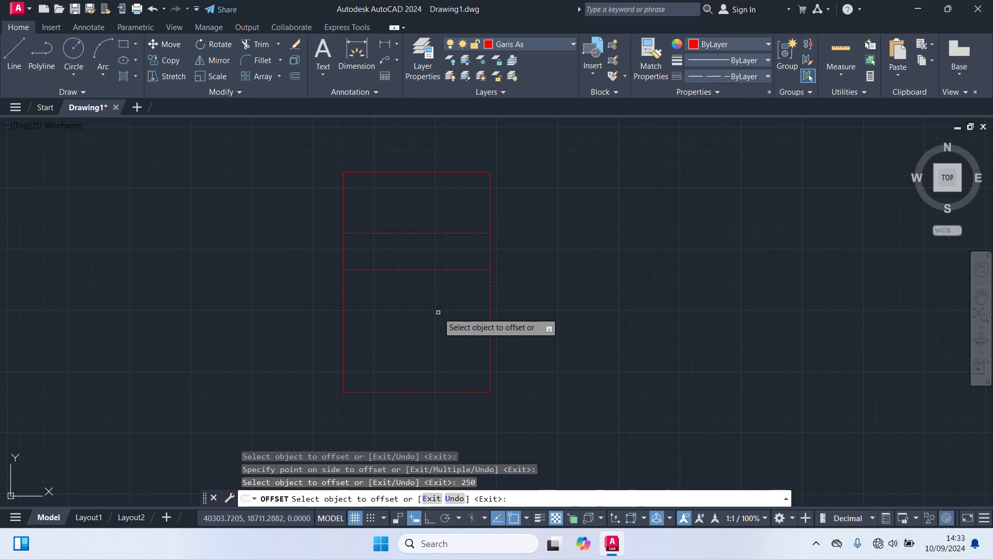
click(444, 270)
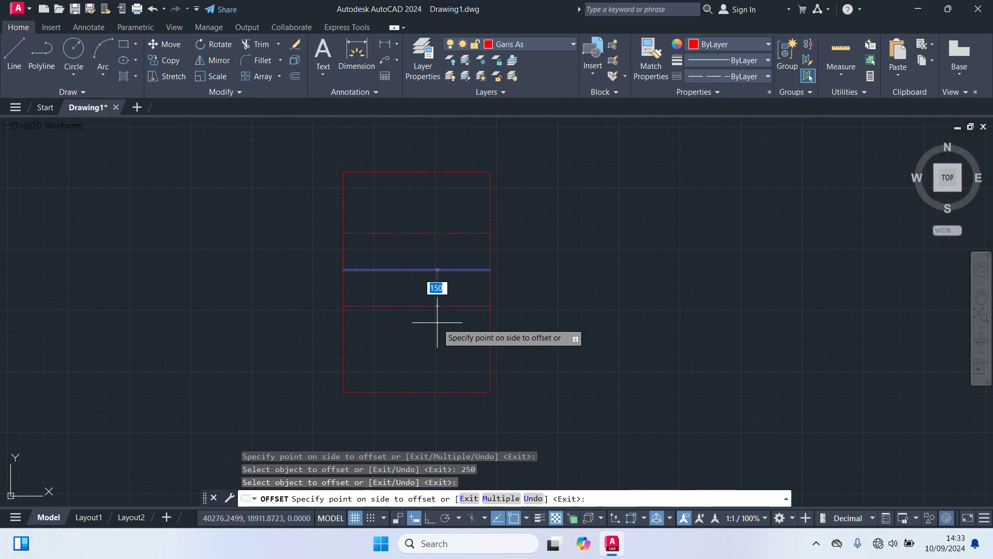
key(Escape)
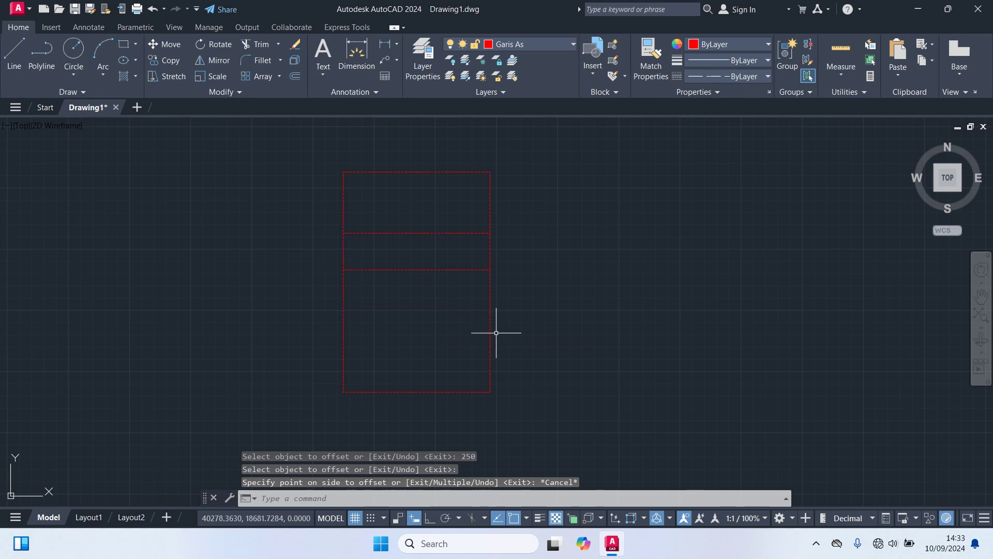
Offset the lowest inner horizontal axis line by 250 downward inside the outline.
text(o)
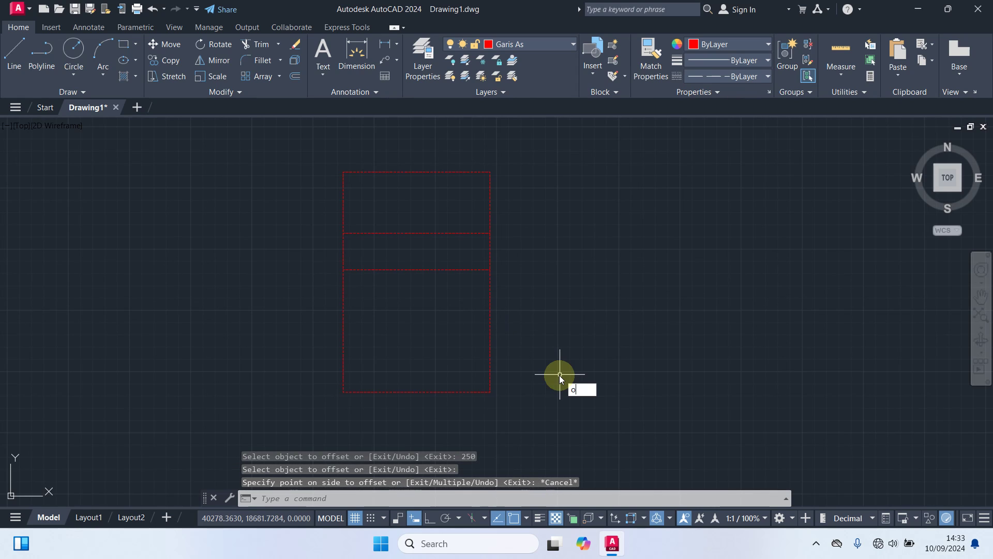
key(Return)
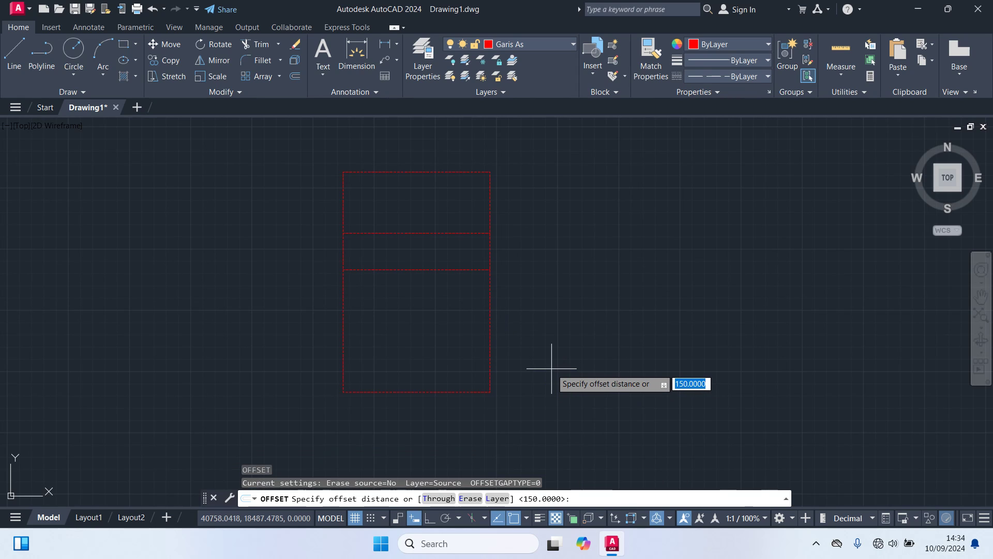
key(BackSpace)
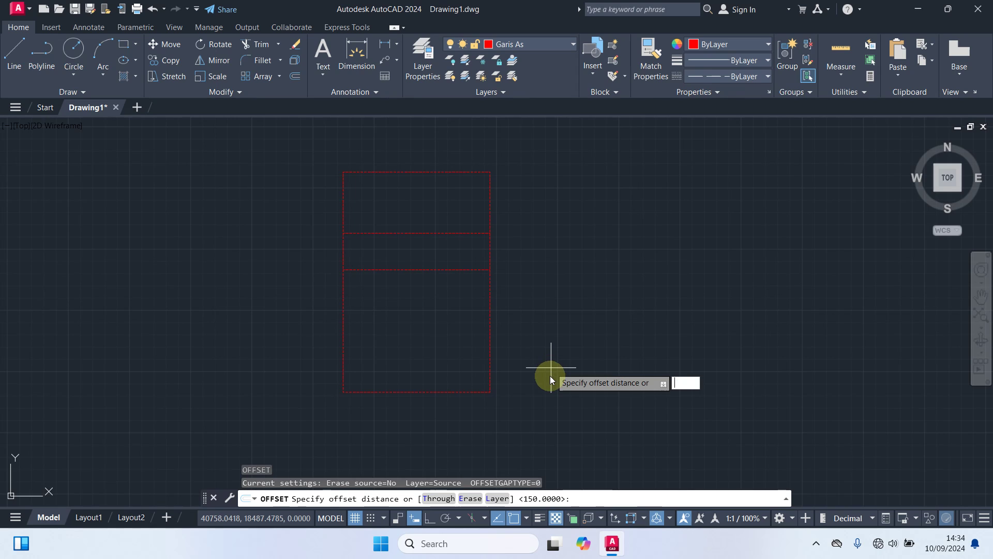
text(250)
key(Return)
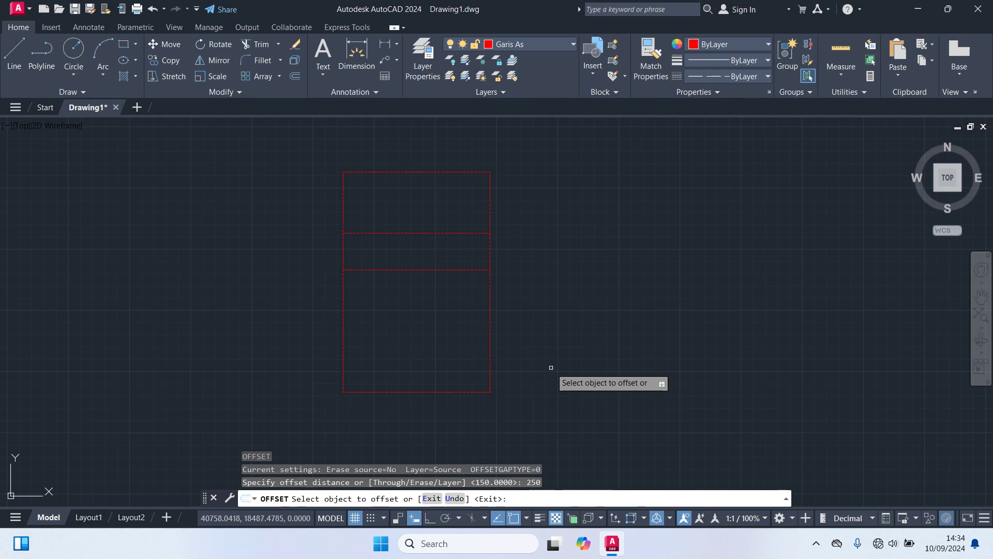
click(446, 270)
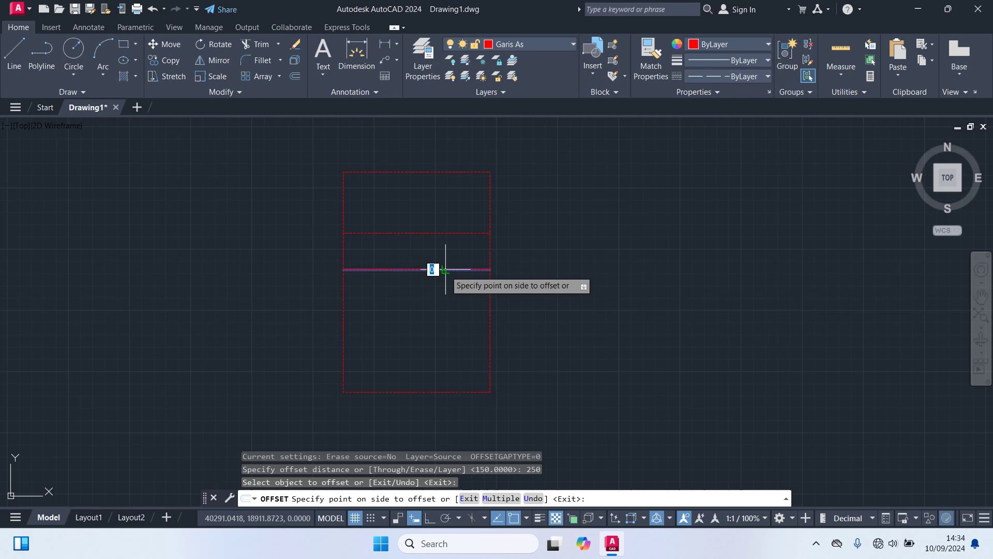
click(435, 326)
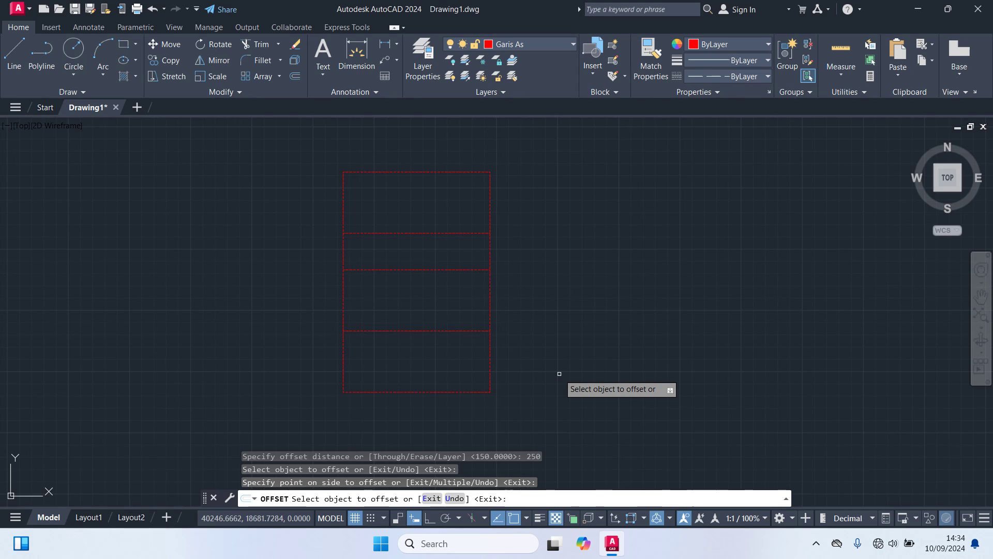
key(Return)
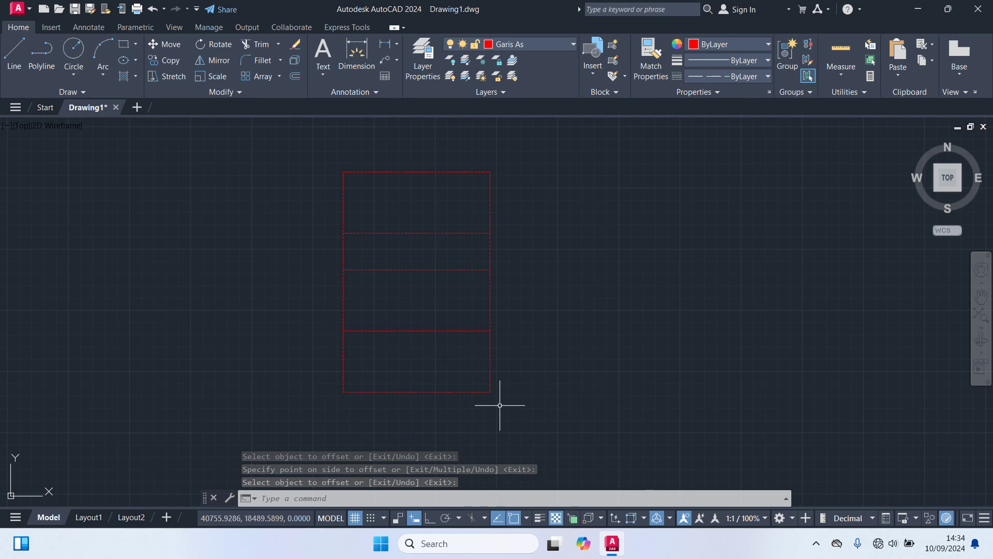
Dimension the vertical spacing between the lowest inner axis line and the outline's bottom line, then inspect its value.
text(DIM)
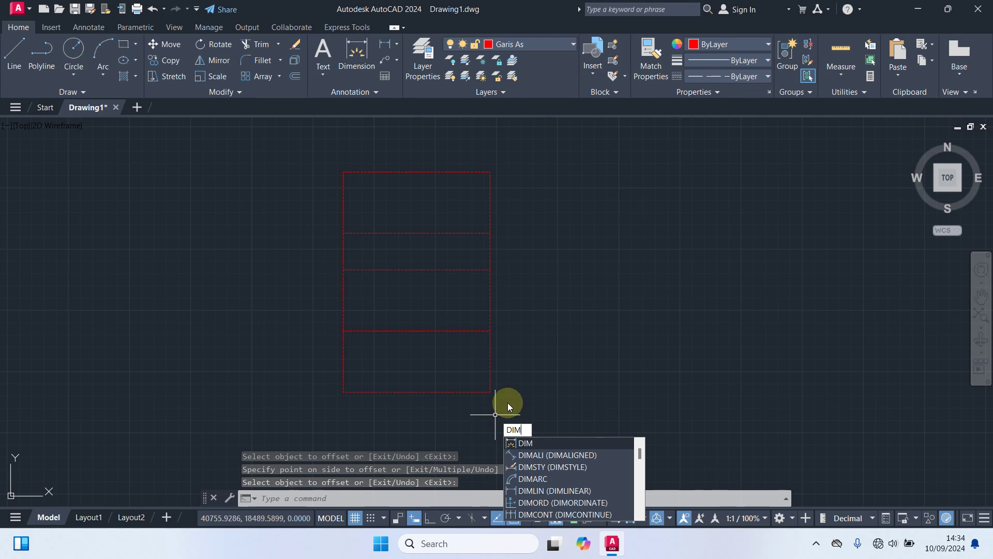
key(Return)
click(489, 331)
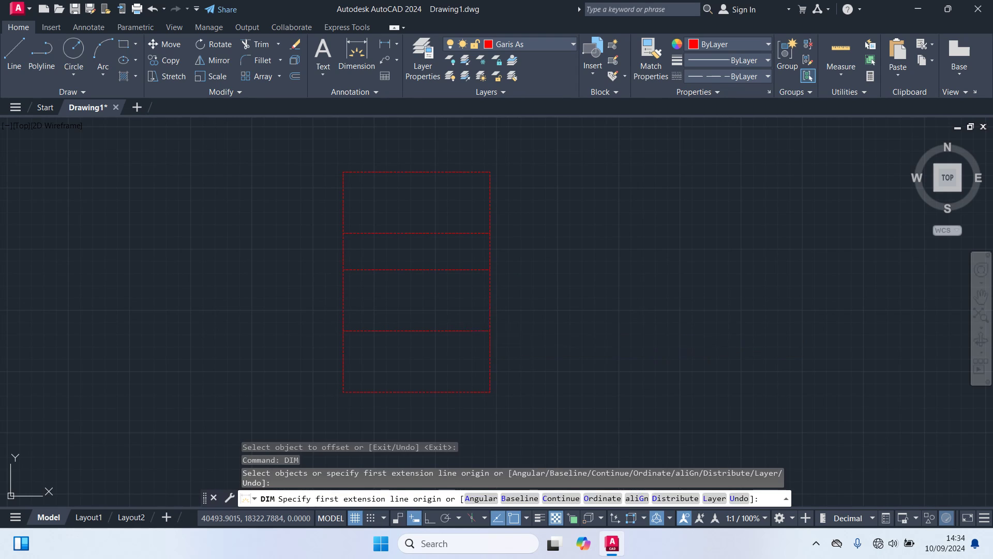
click(490, 392)
scroll(539, 393, up, 3)
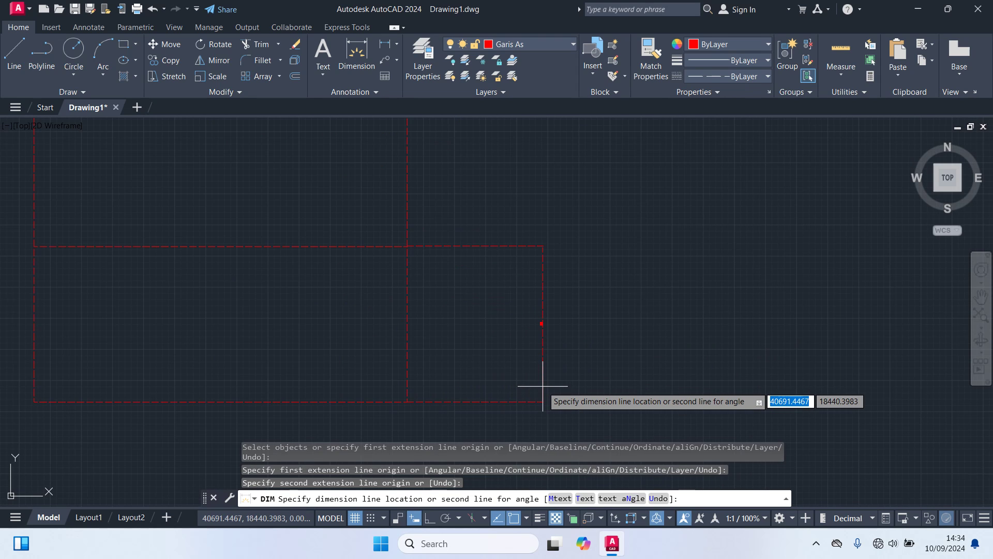
click(542, 329)
scroll(533, 326, up, 3)
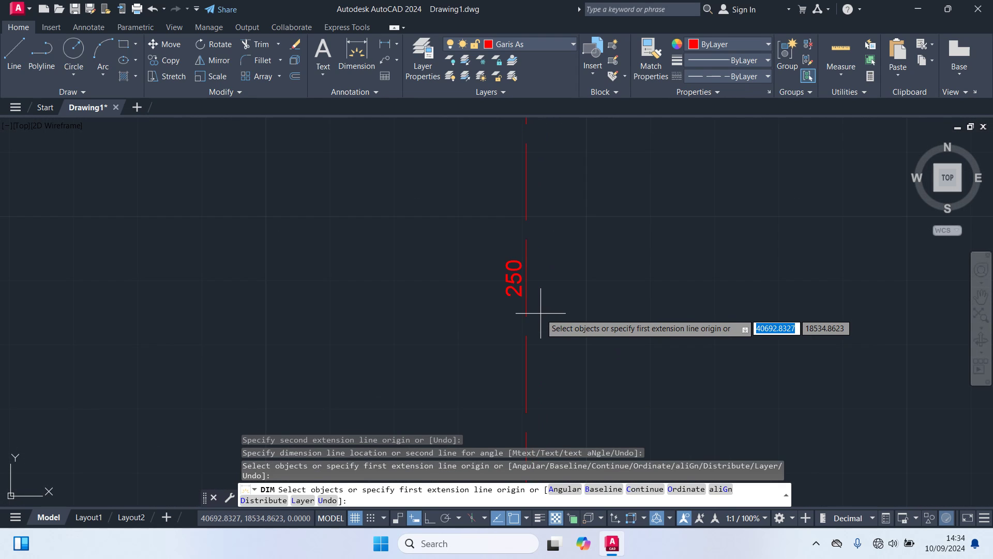
key(Return)
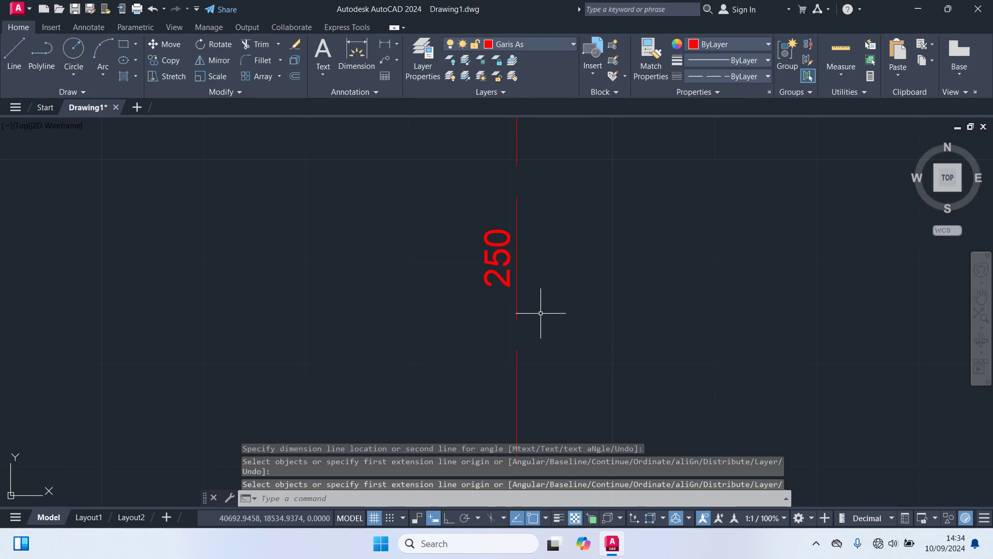
Delete the dimension beside the lowest bay of the axis outline.
scroll(542, 312, down, 5)
click(602, 365)
click(512, 326)
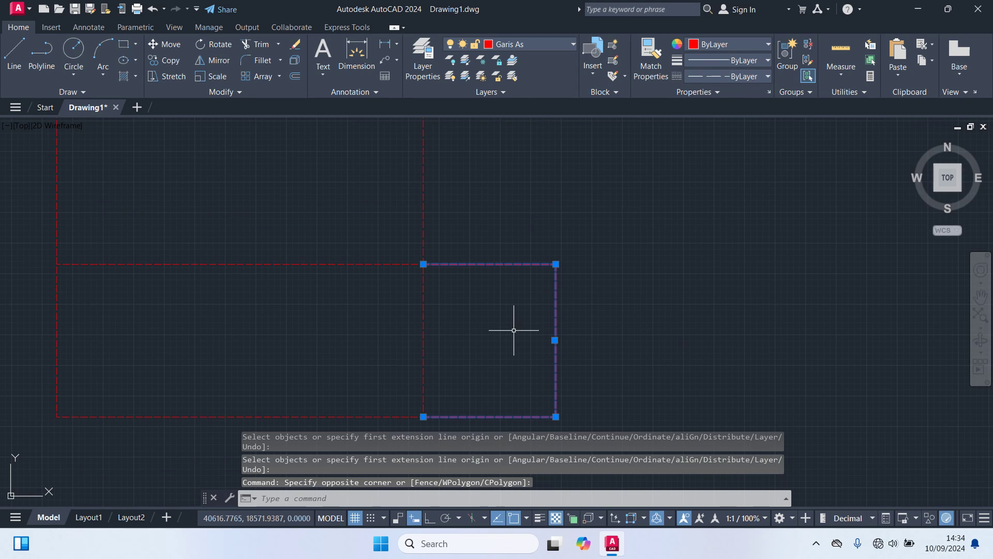
key(Delete)
Offset the outline's bottom horizontal line by 100 upward, into the lowest bay.
scroll(521, 338, down, 3)
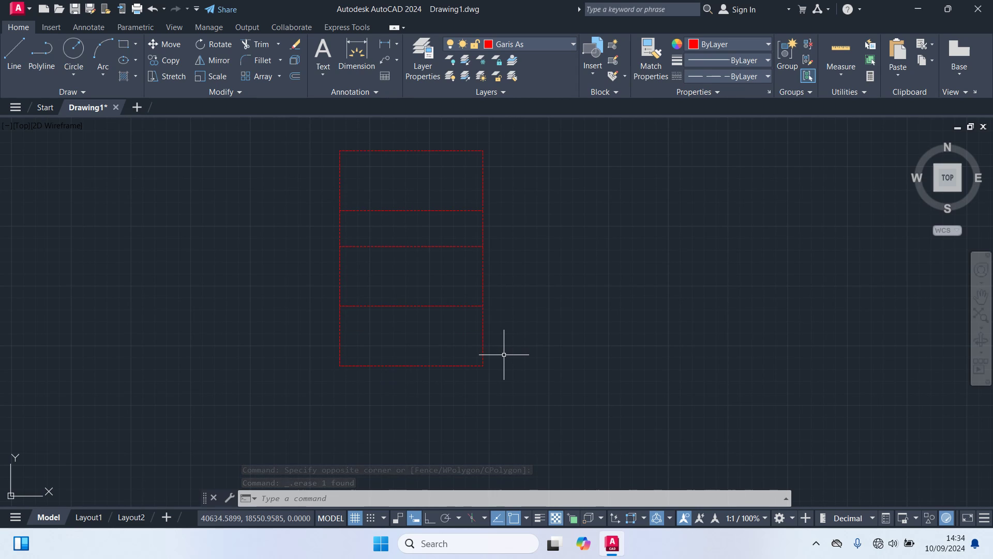
mouse_move(534, 383)
middle_down()
mouse_move(536, 356)
mouse_move(546, 392)
middle_up()
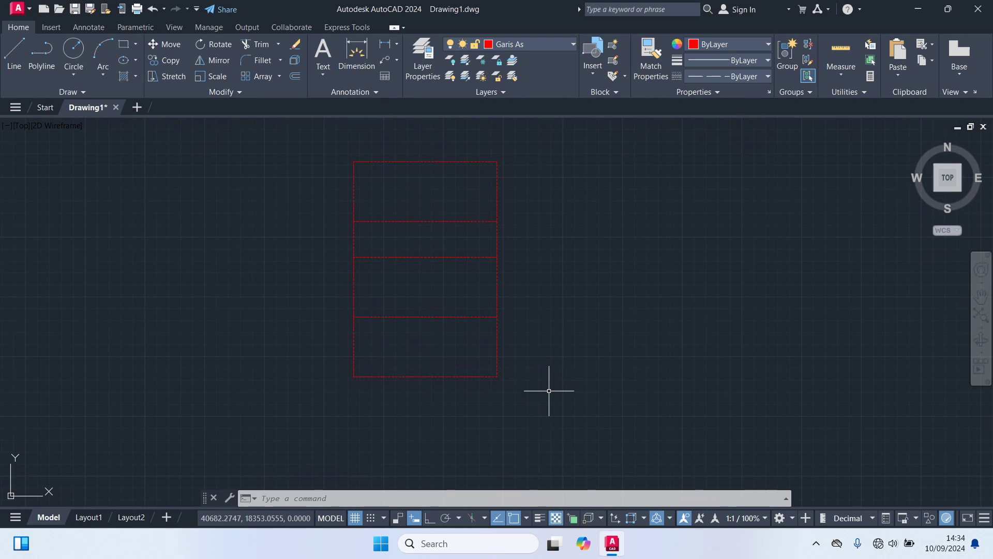
text(o)
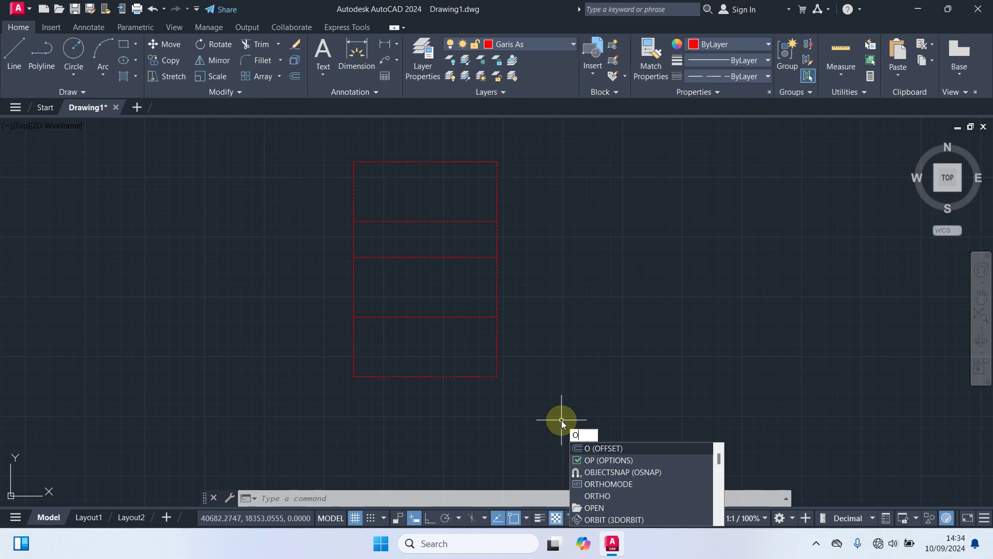
key(Return)
text(10)
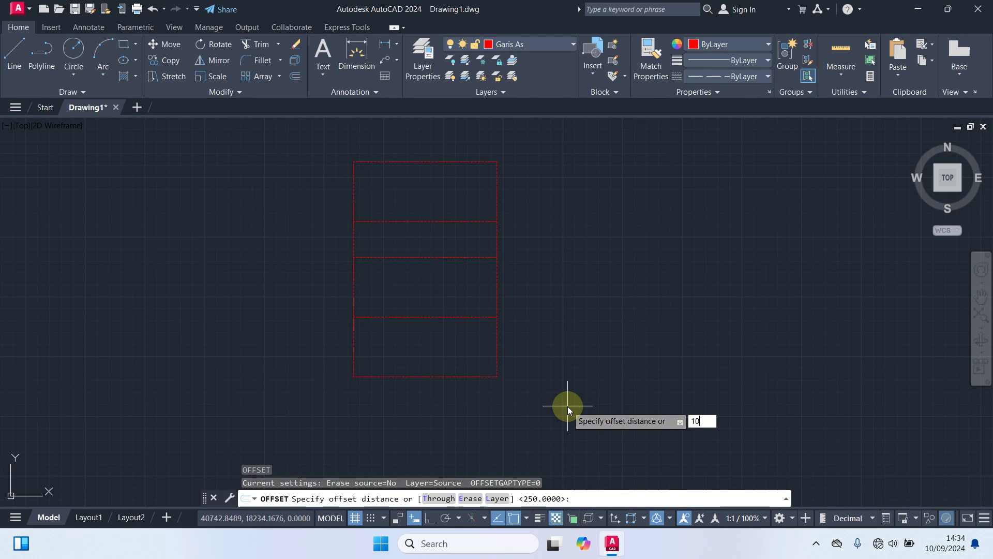
text(0)
key(Return)
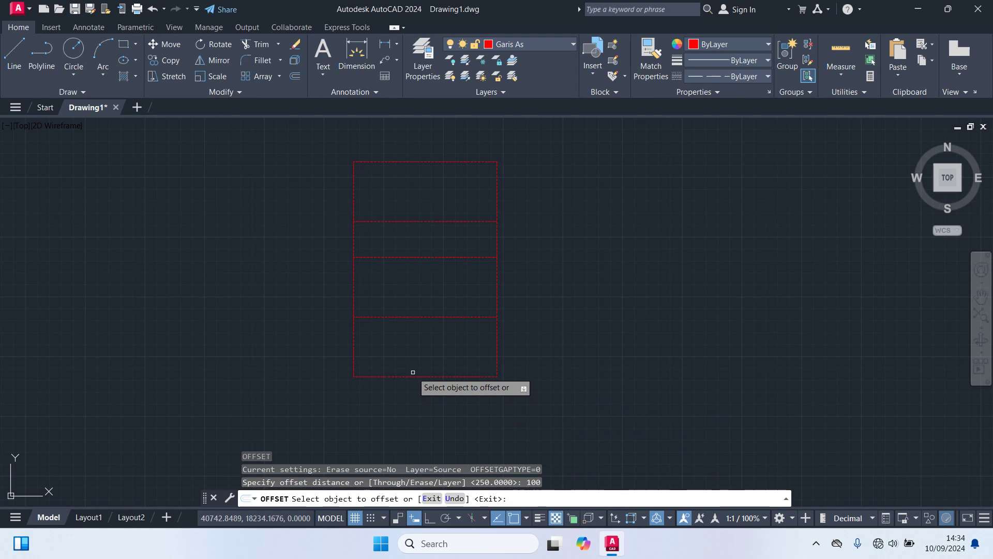
click(416, 375)
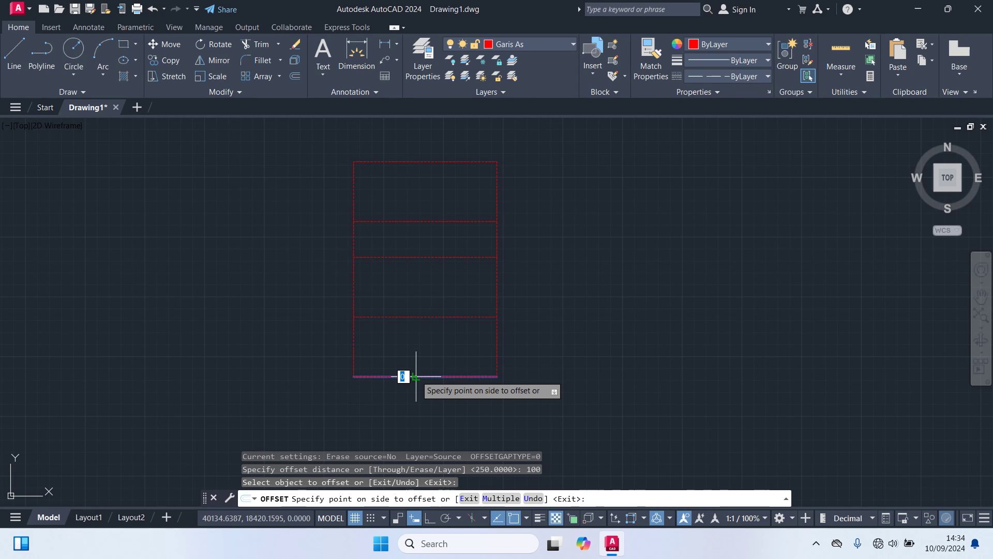
click(414, 350)
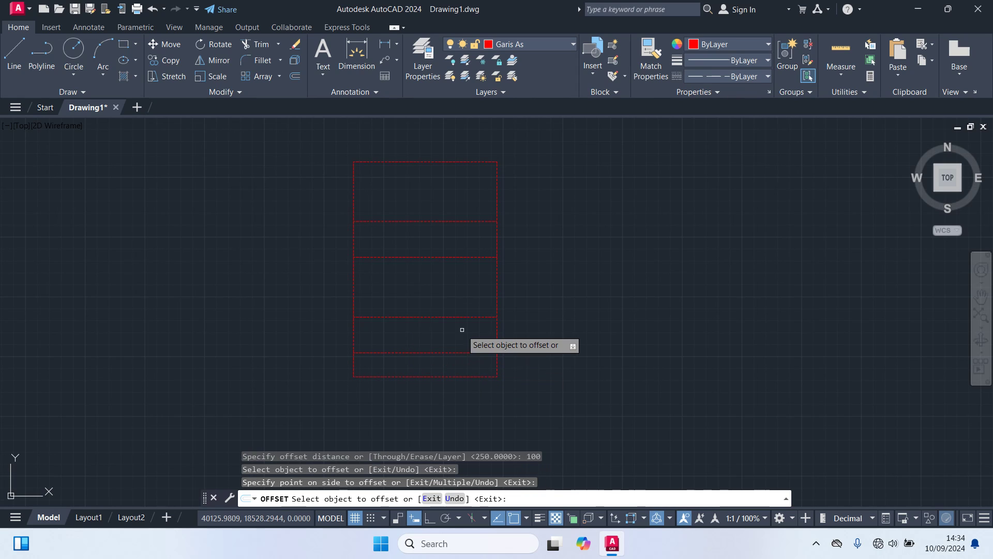
key(Return)
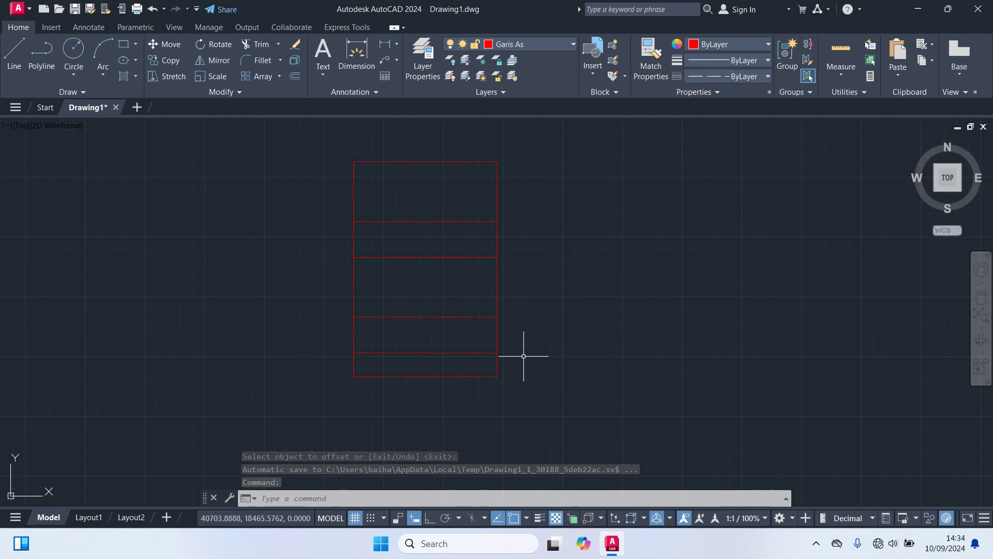
Offset the lowest inner horizontal axis line, just above the outline's bottom, by 550 upward.
text(O)
key(Return)
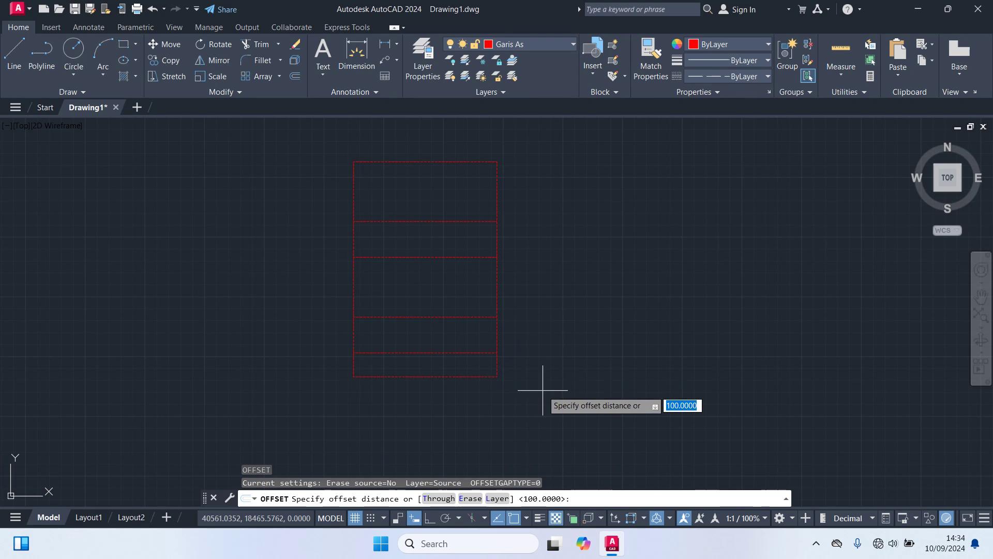
text(550)
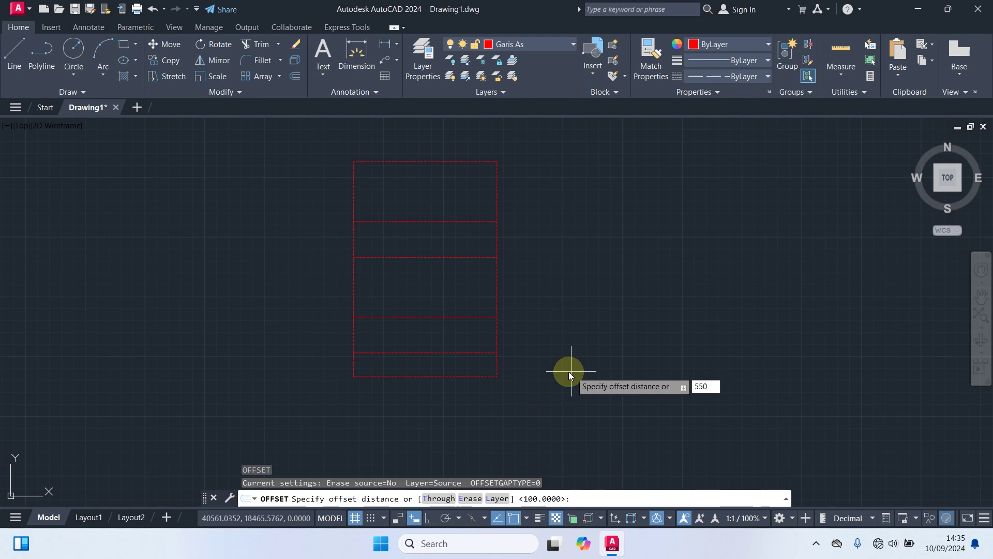
key(Return)
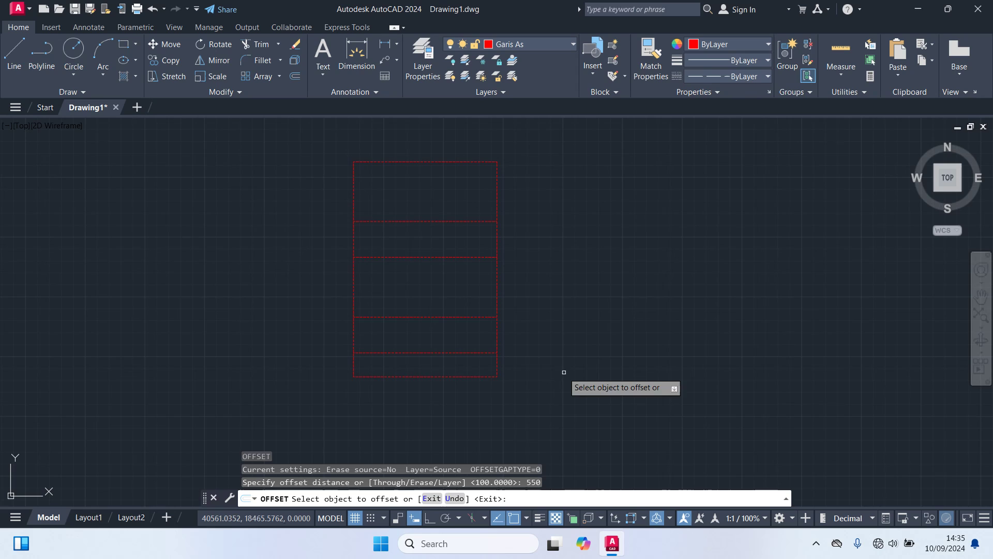
click(429, 353)
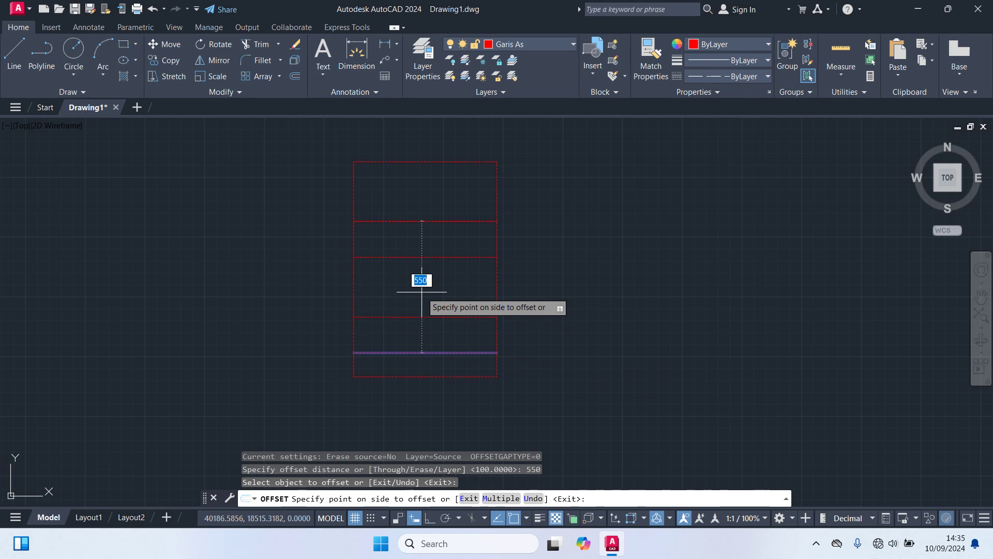
click(434, 249)
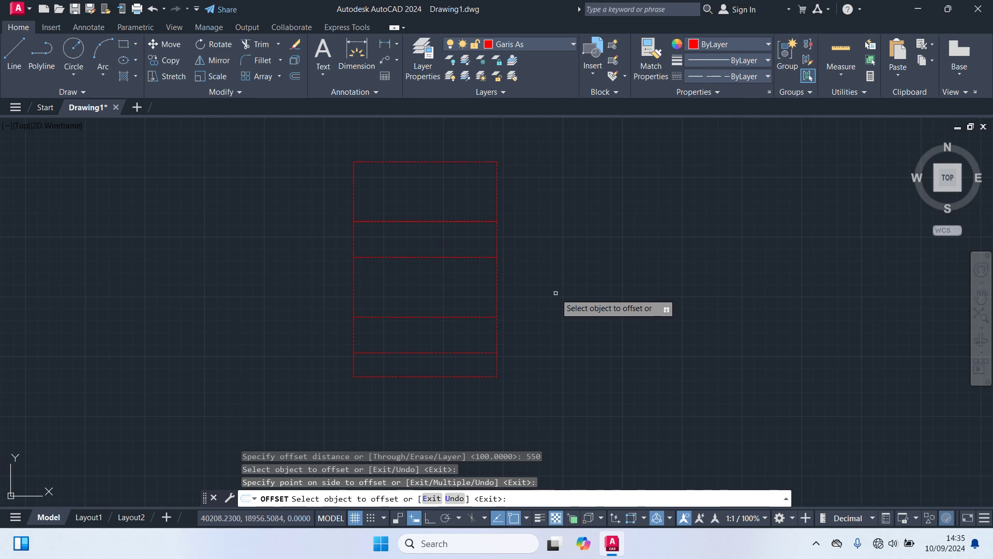
key(Return)
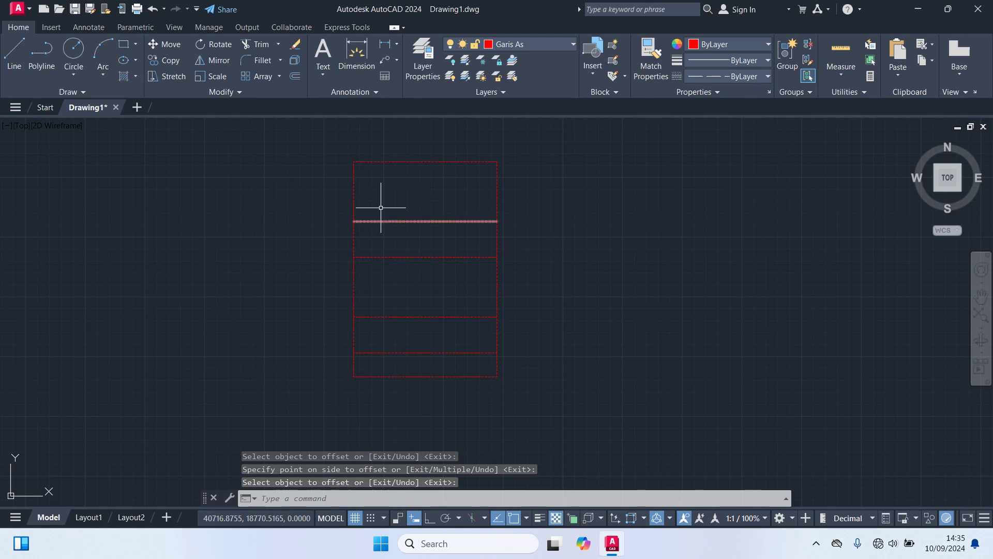
Dimension the height of the top bay between the outline's upper-left corner and the first inner horizontal axis line.
key(Escape)
text(dim)
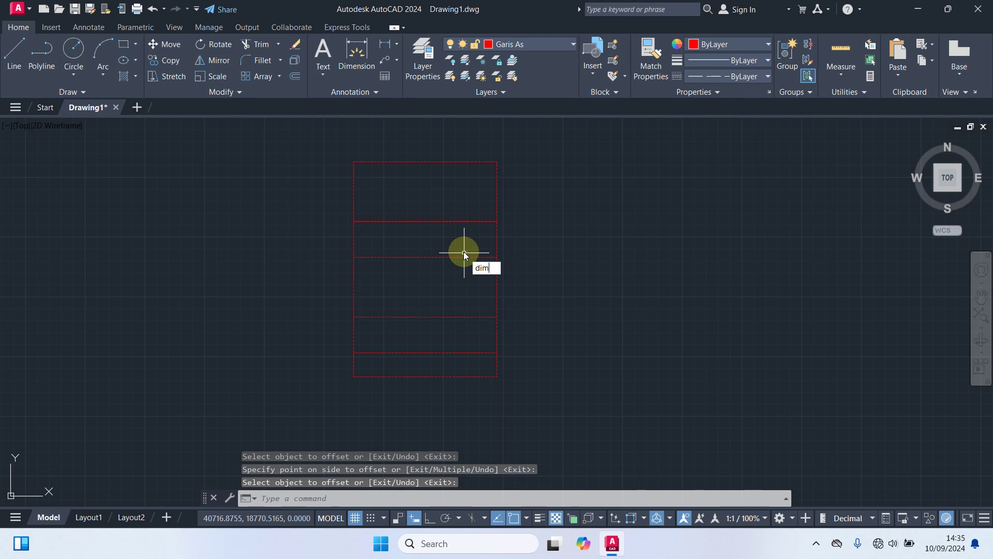
key(Return)
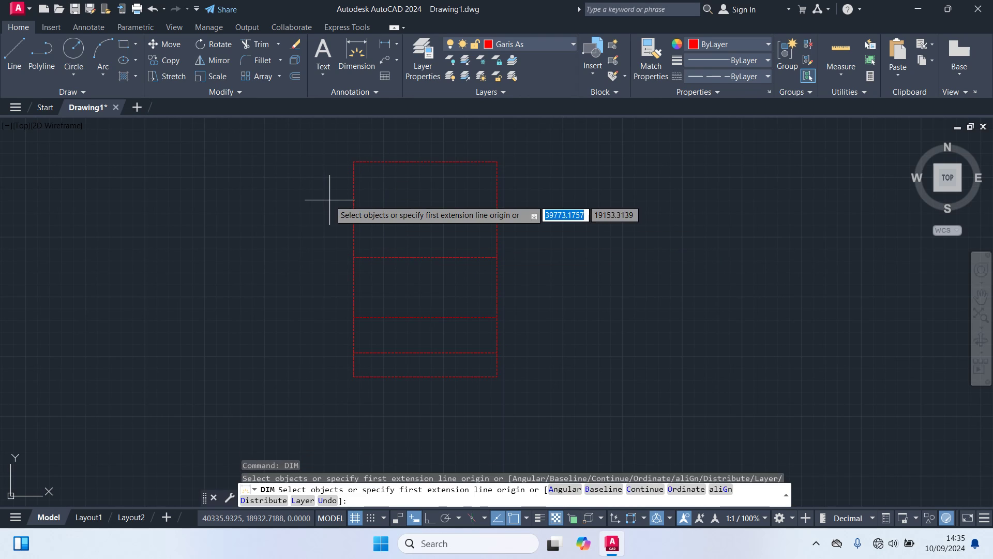
click(353, 221)
click(353, 162)
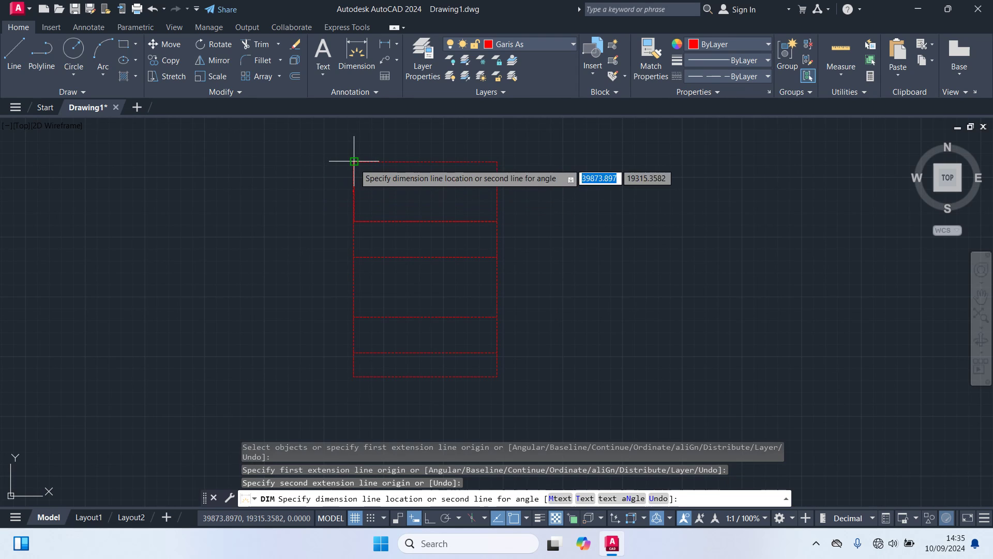
click(331, 171)
scroll(321, 188, up, 4)
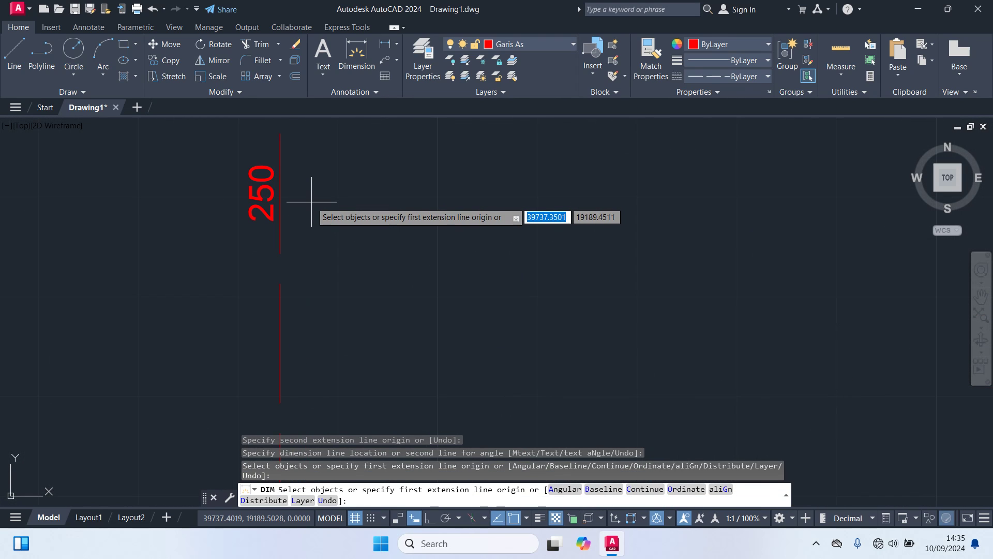
Delete the vertical dimension beside the top bay of the axis outline.
key(Escape)
click(333, 267)
click(182, 215)
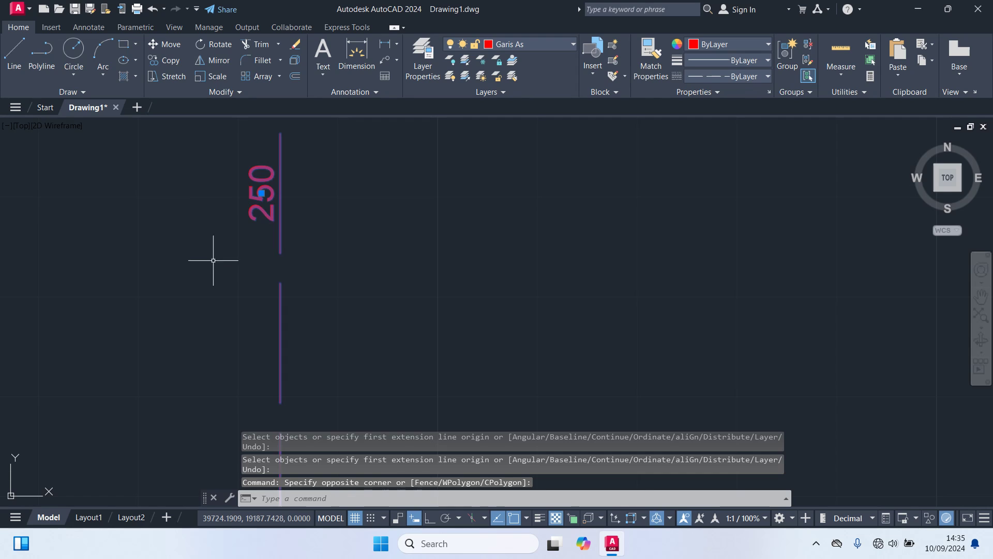
key(Delete)
scroll(264, 274, down, 2)
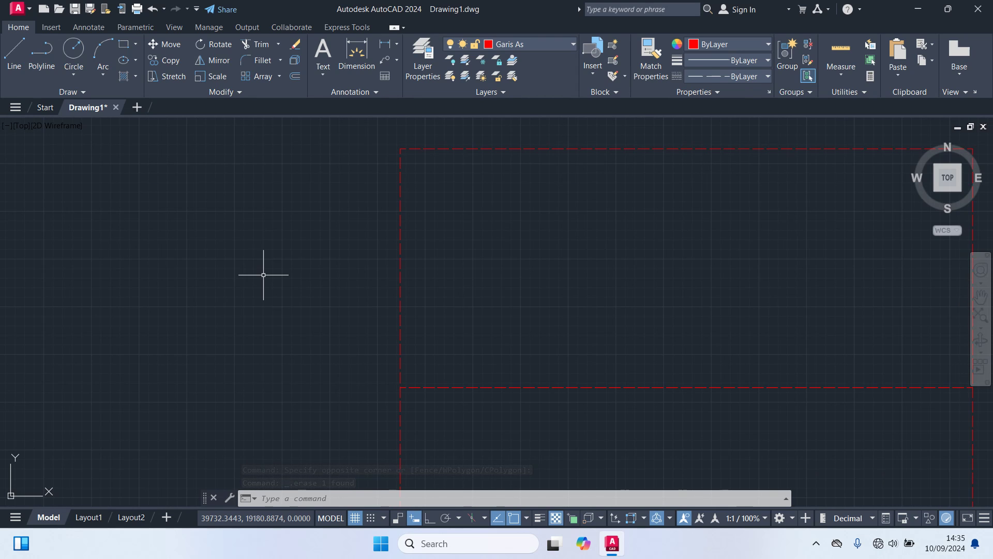
scroll(263, 275, down, 8)
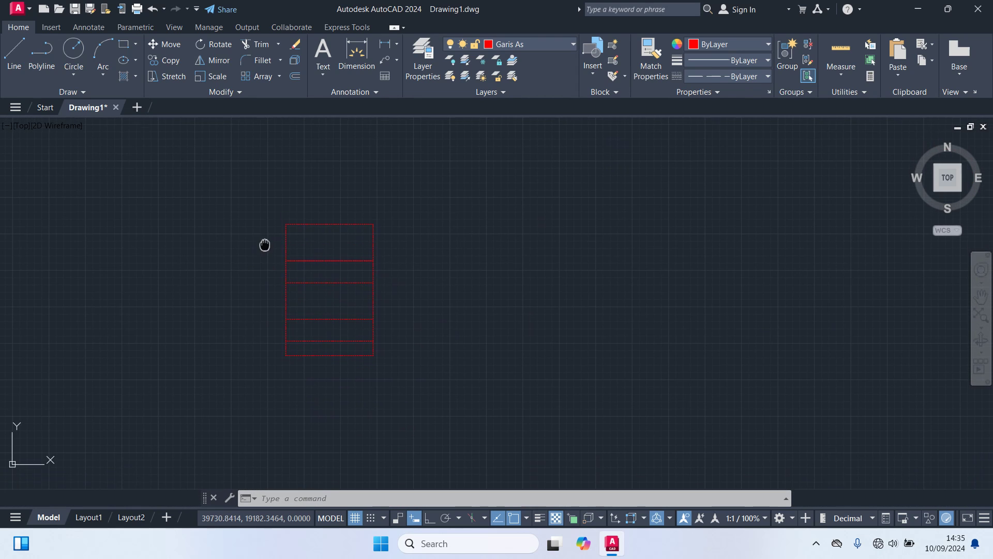
Offset the outline's left vertical line by 300 to the right, into the outline.
scroll(305, 246, up, 2)
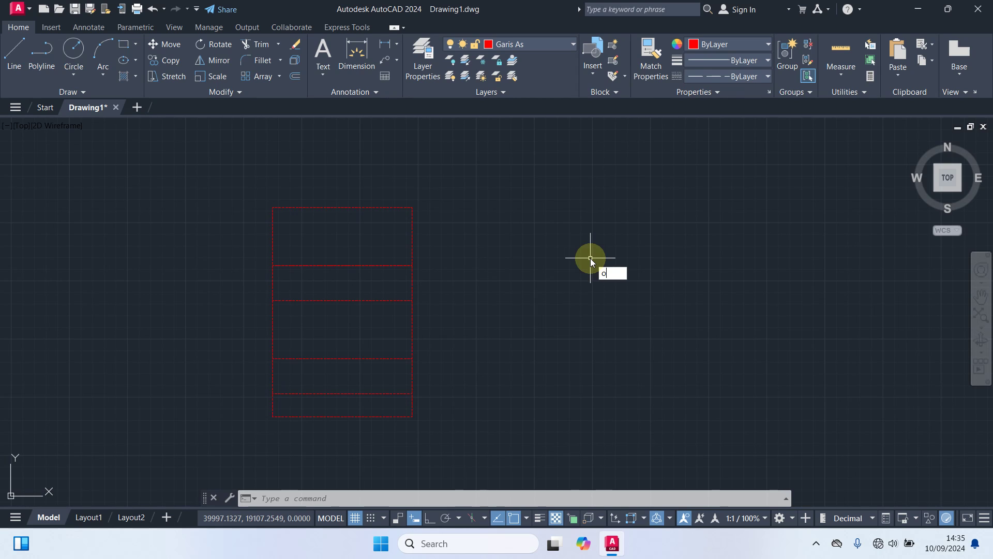
key(Return)
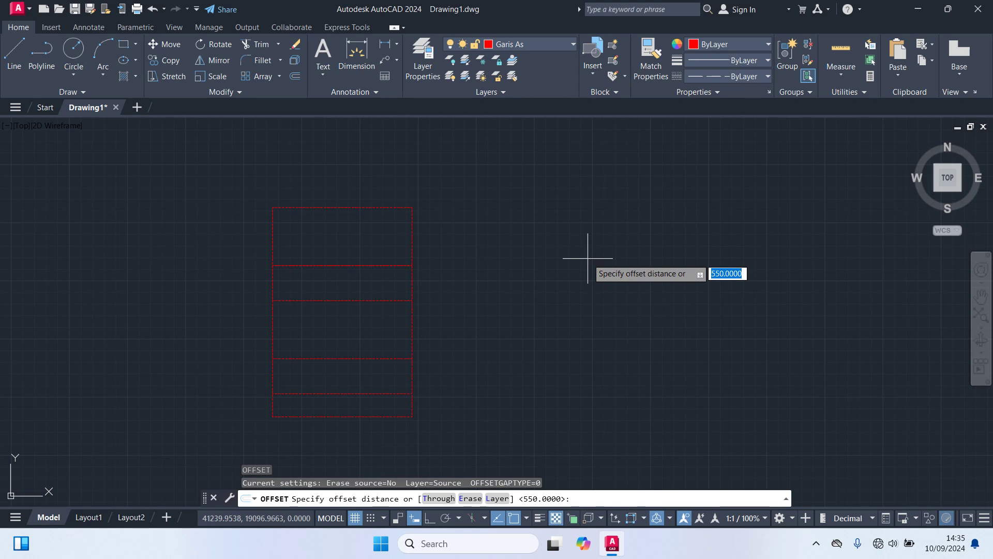
text(300)
key(Return)
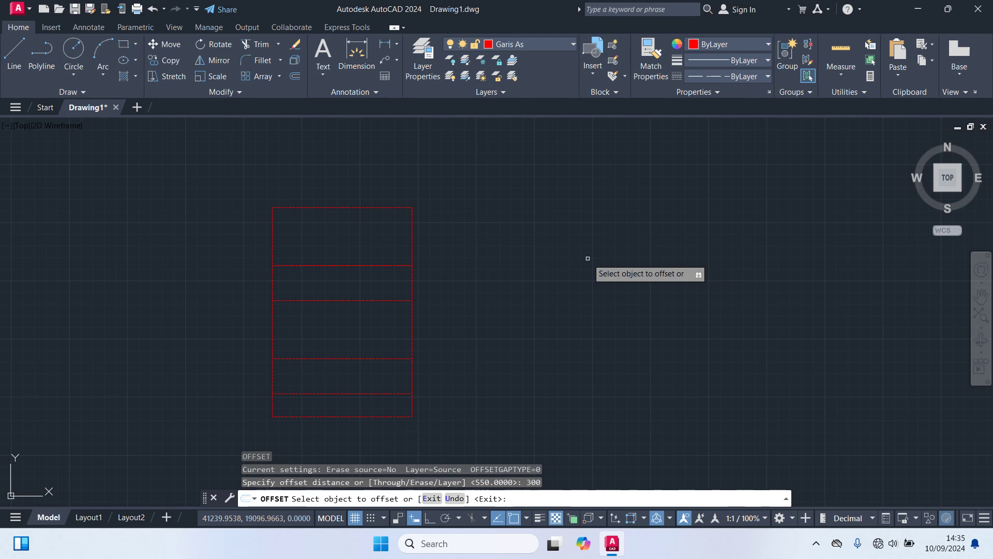
scroll(316, 247, up, 4)
scroll(292, 237, down, 4)
middle_drag(290, 235, 369, 191)
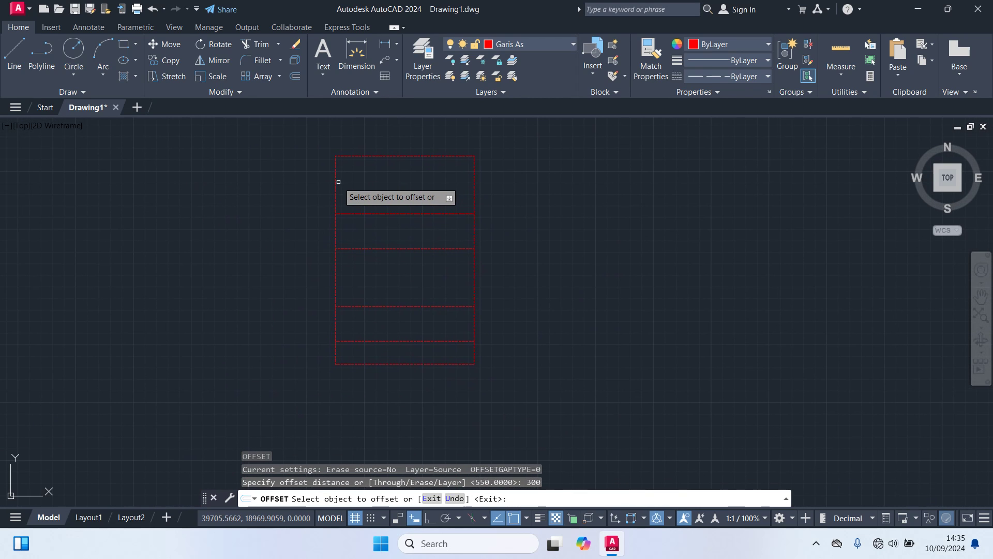
click(336, 180)
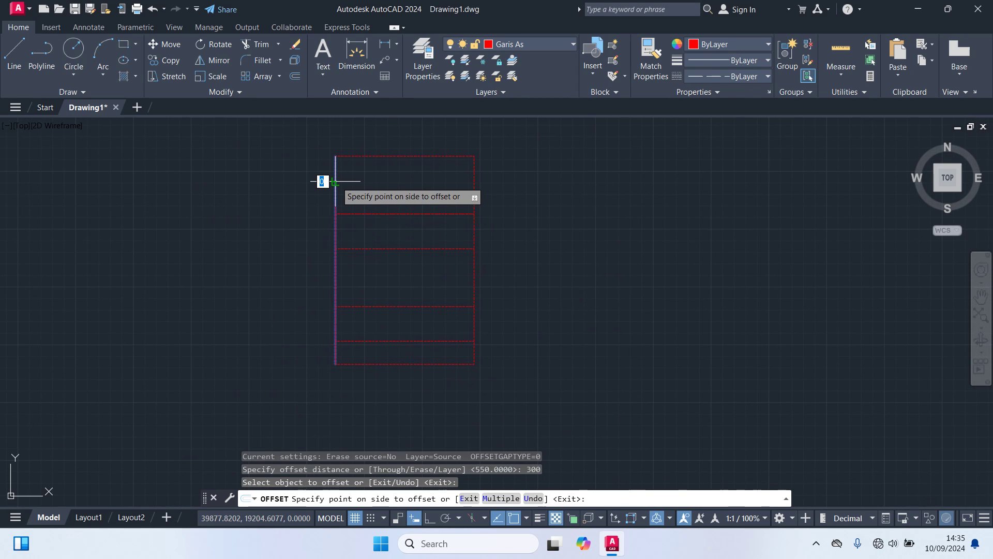
click(396, 176)
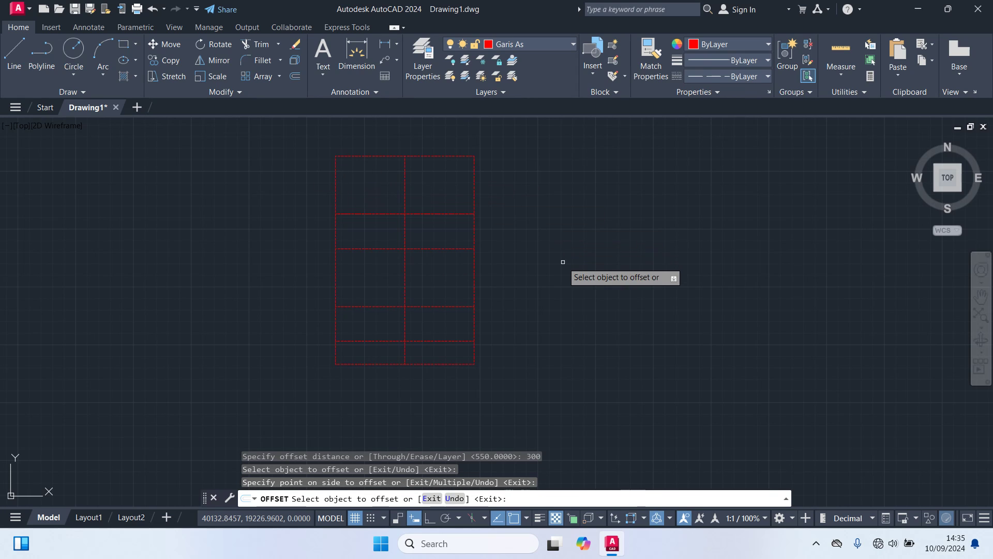
key(Return)
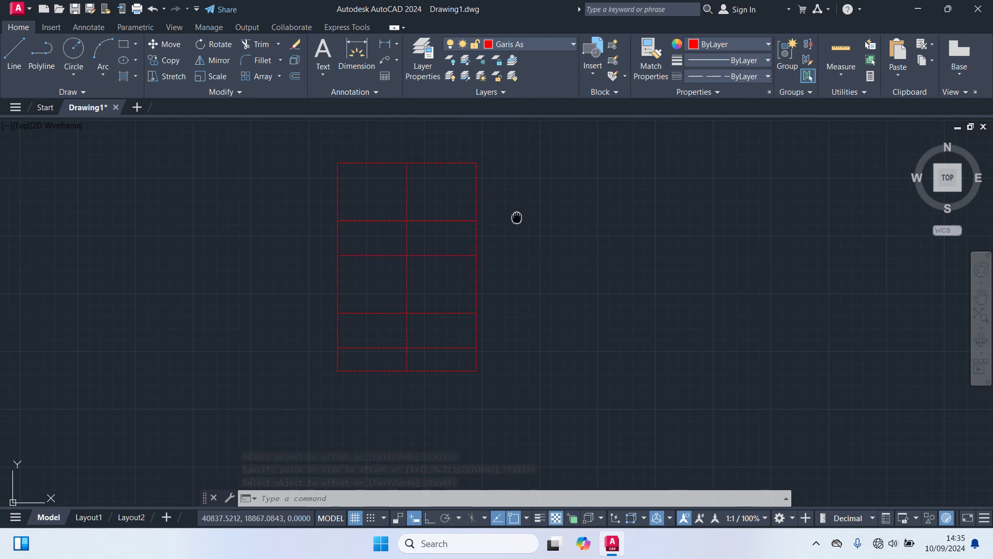
scroll(516, 220, up, 2)
scroll(517, 222, down, 2)
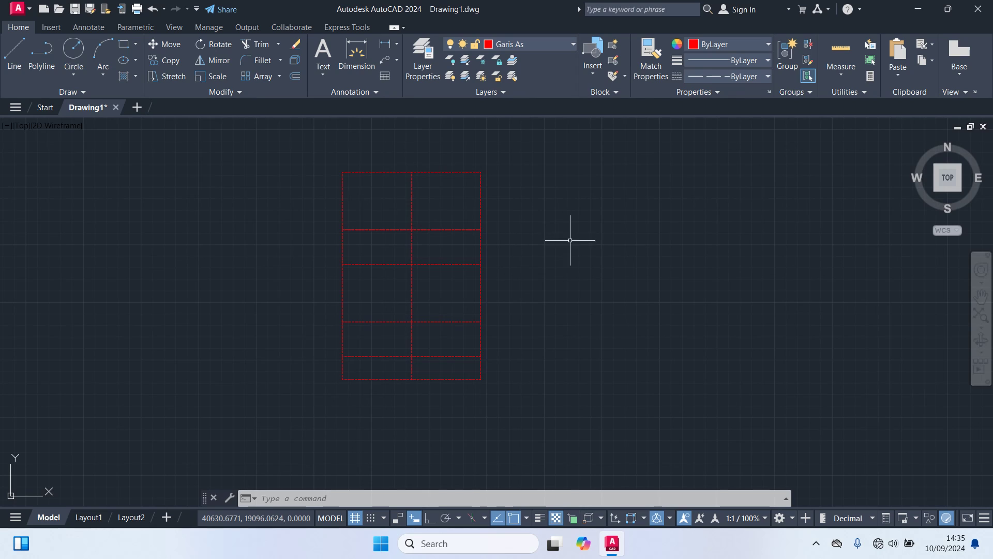
text(TR)
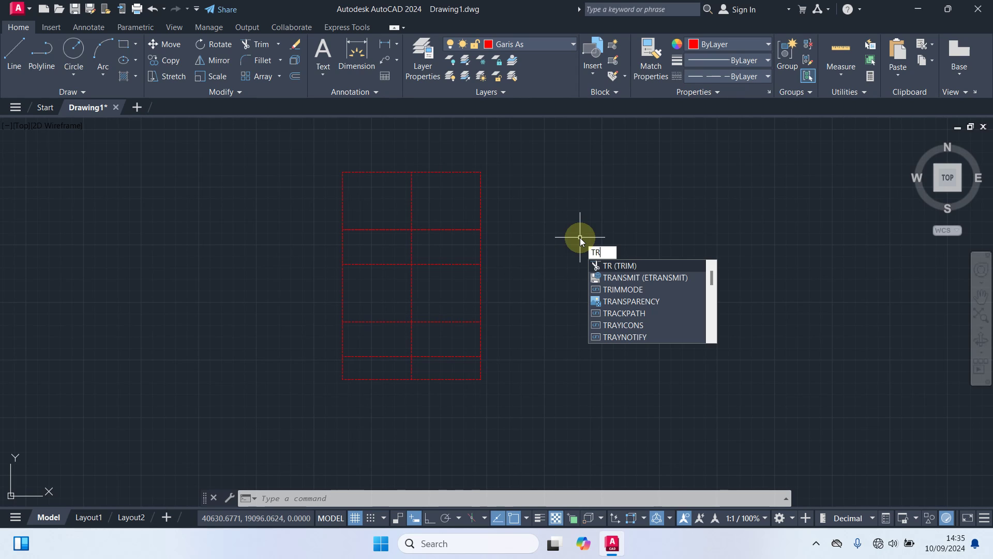
key(Return)
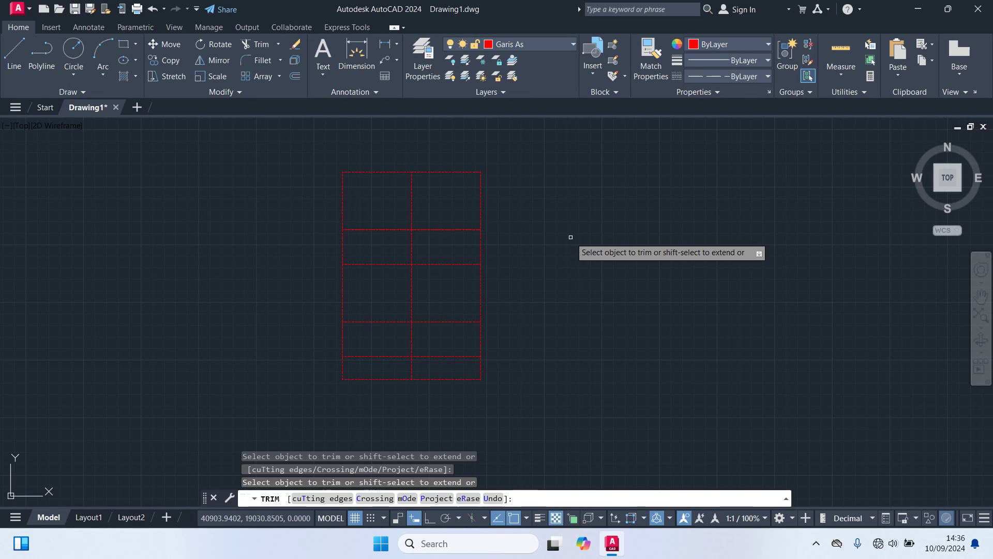
key(Escape)
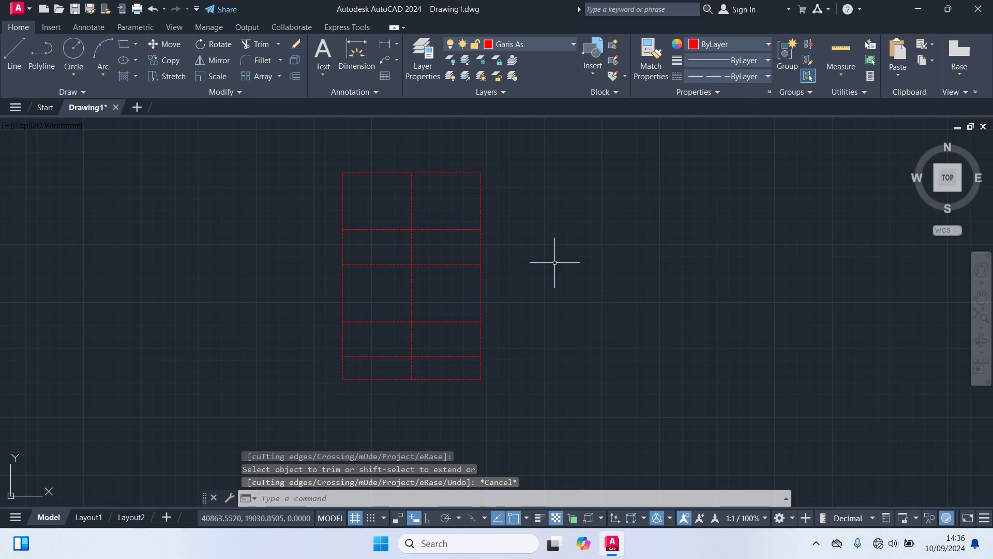
key(Escape)
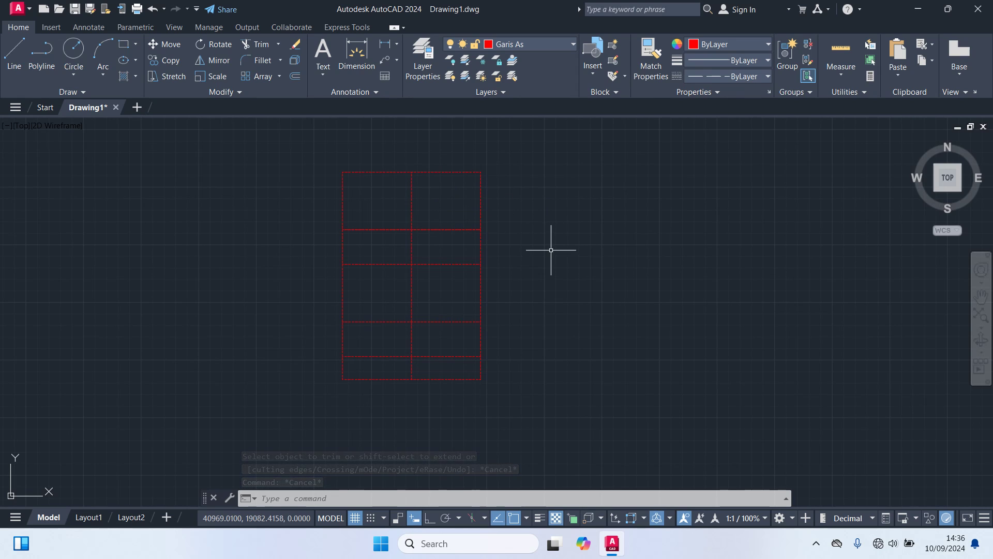
Offset the outline's right vertical line by 200 to the left, into the outline.
text(o)
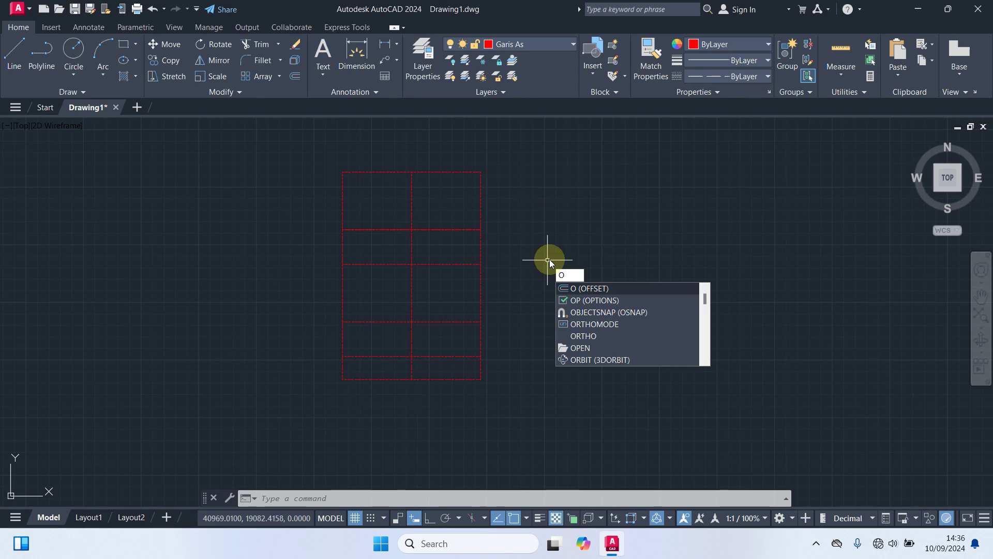
key(Return)
text(200)
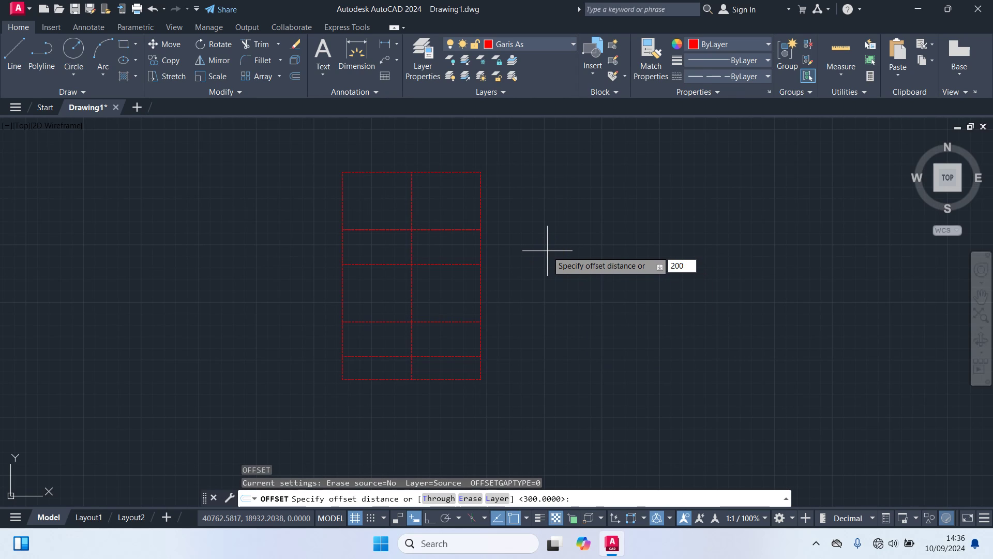
key(Return)
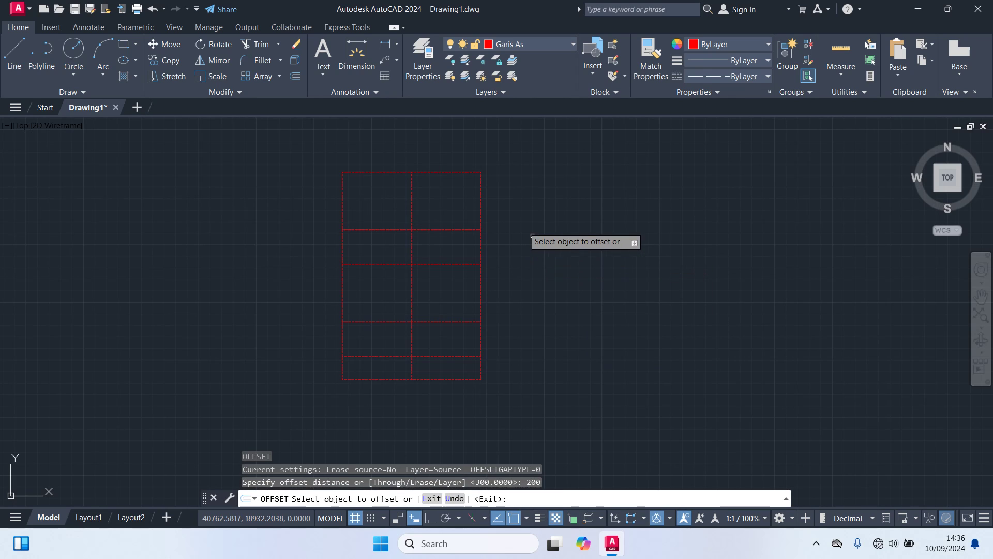
click(481, 210)
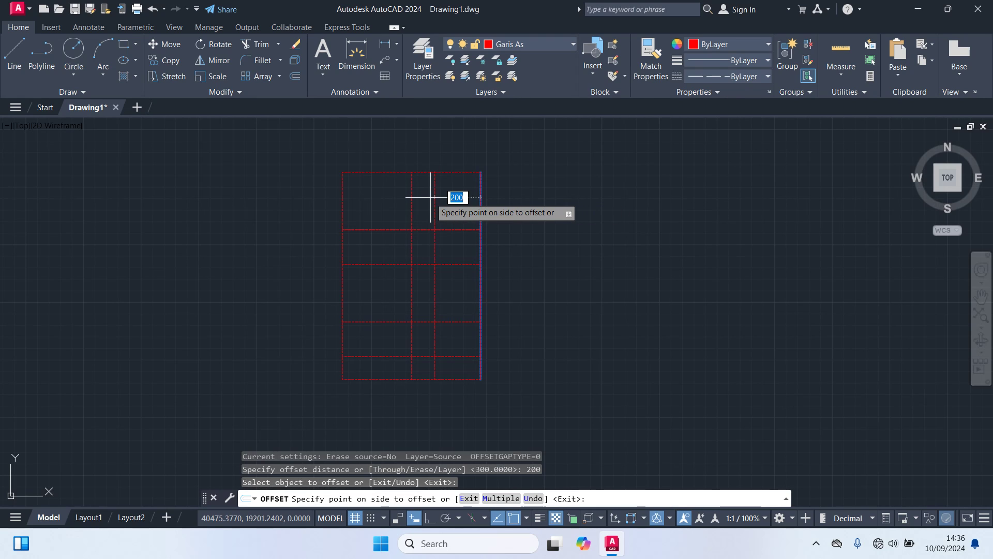
click(429, 197)
key(Return)
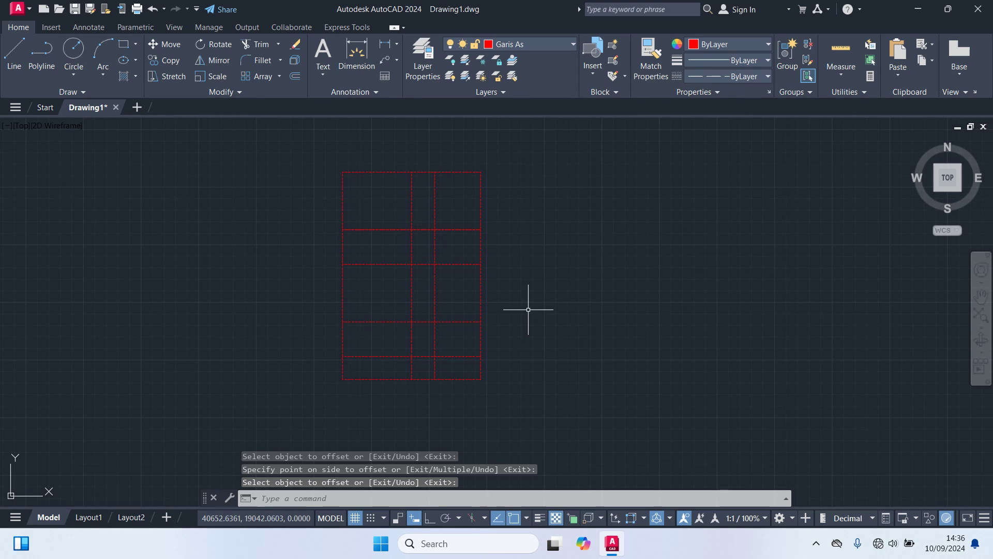
Trim the right inner vertical from the top and third bays, the middle one from the second, and the left half of the horizontal below it.
text(tr)
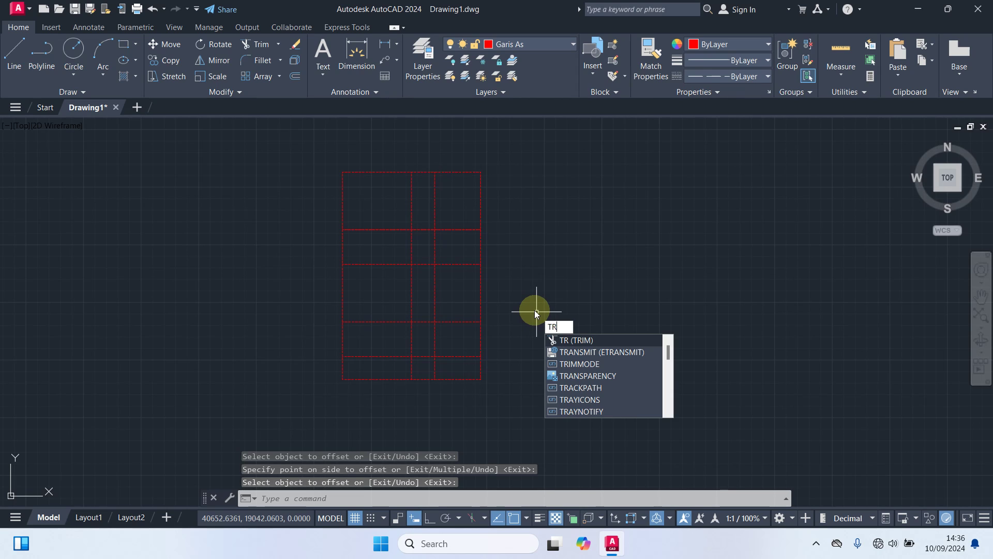
key(Return)
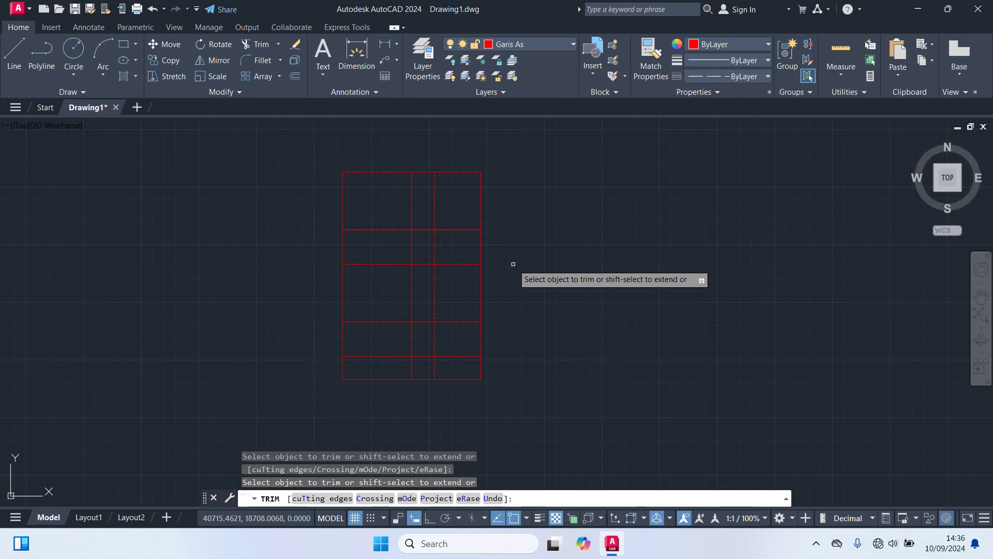
click(436, 203)
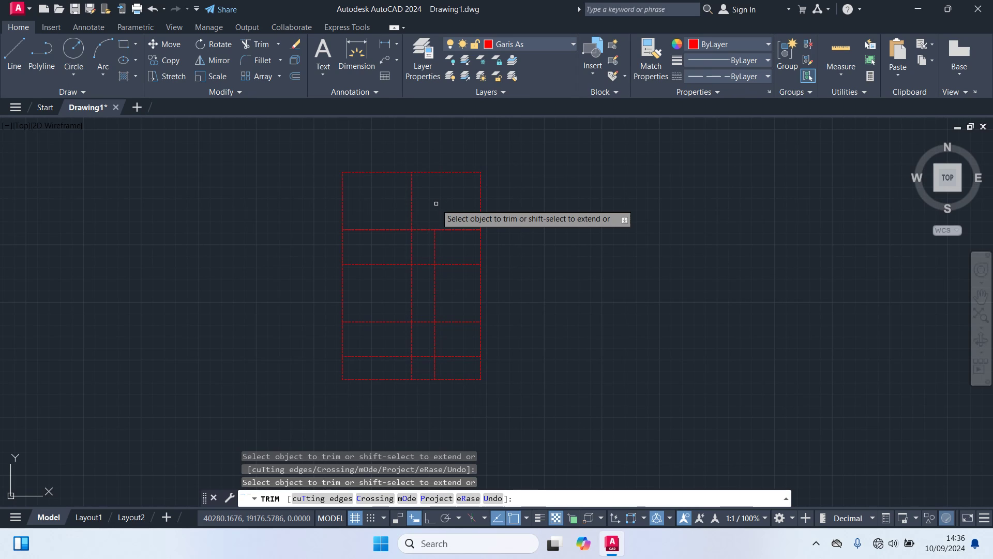
click(411, 241)
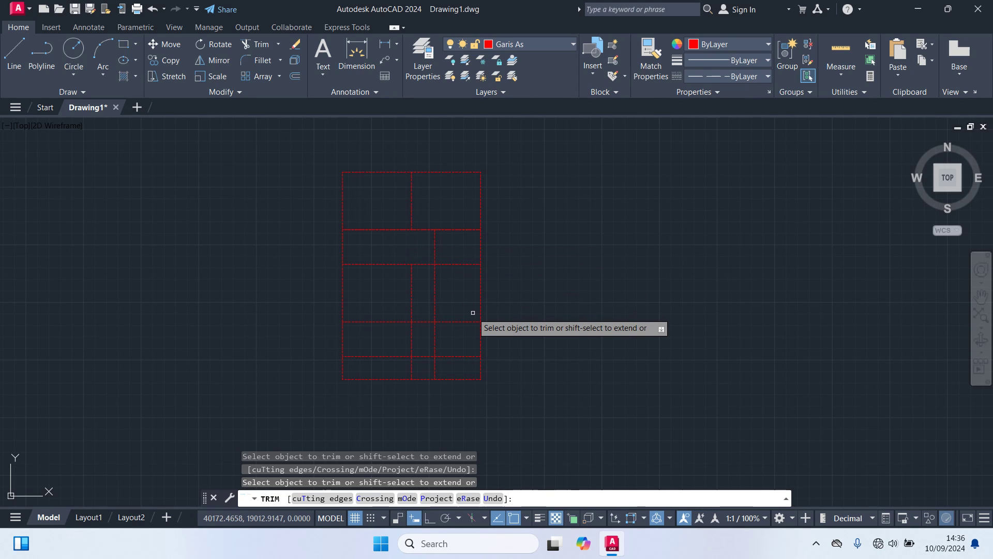
click(435, 300)
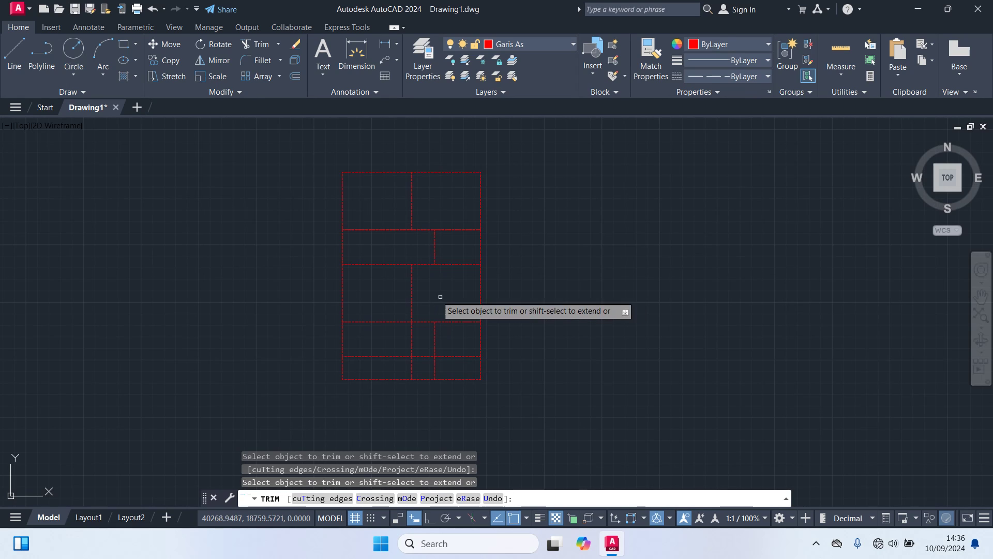
click(377, 264)
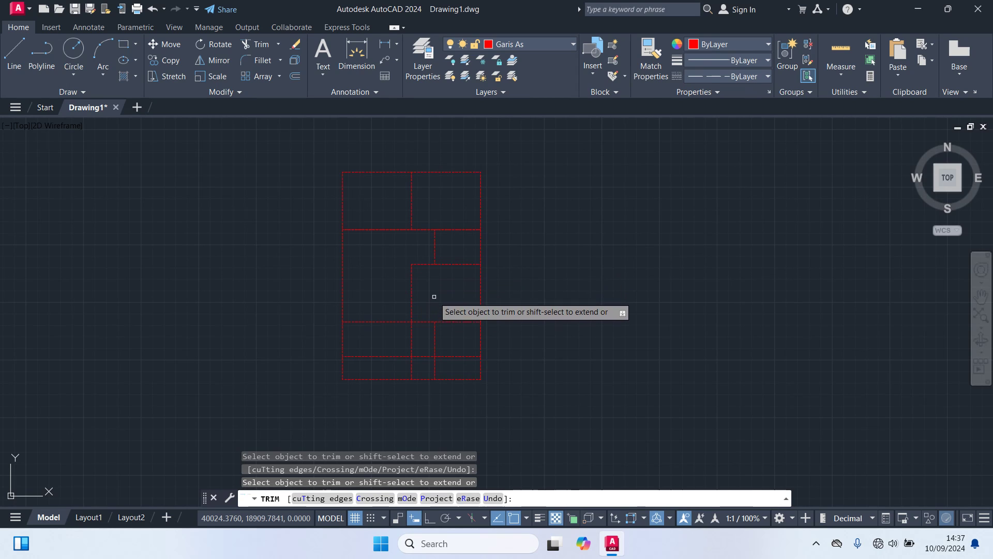
Trim the right inner vertical from the two lowest bays, the right half of the lowest inner horizontal, and the left half of the horizontal above it.
click(434, 331)
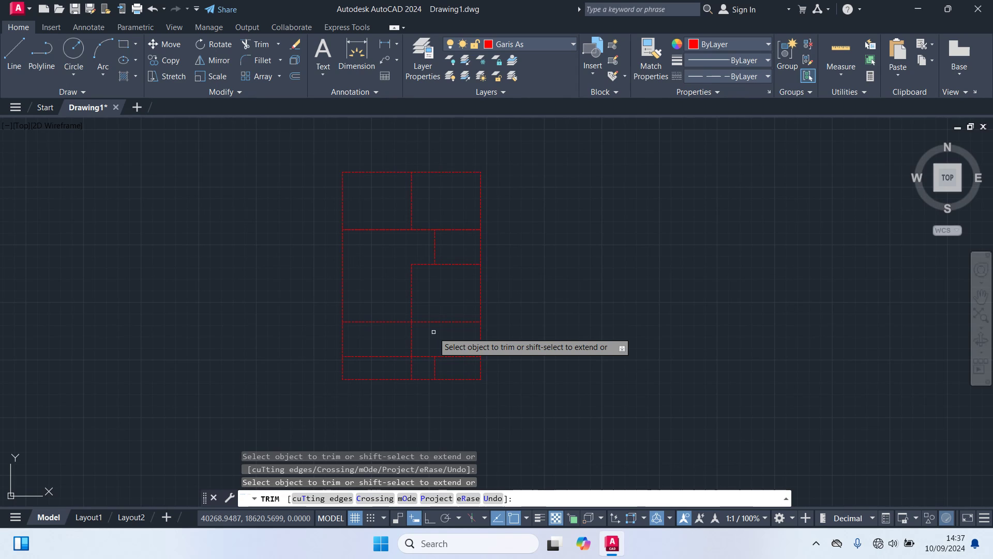
click(435, 365)
click(465, 357)
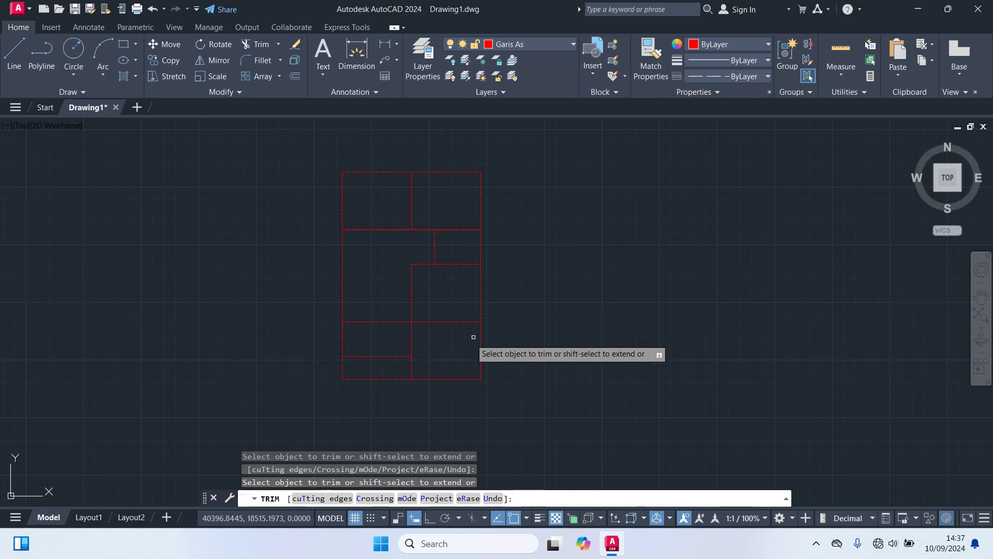
click(375, 322)
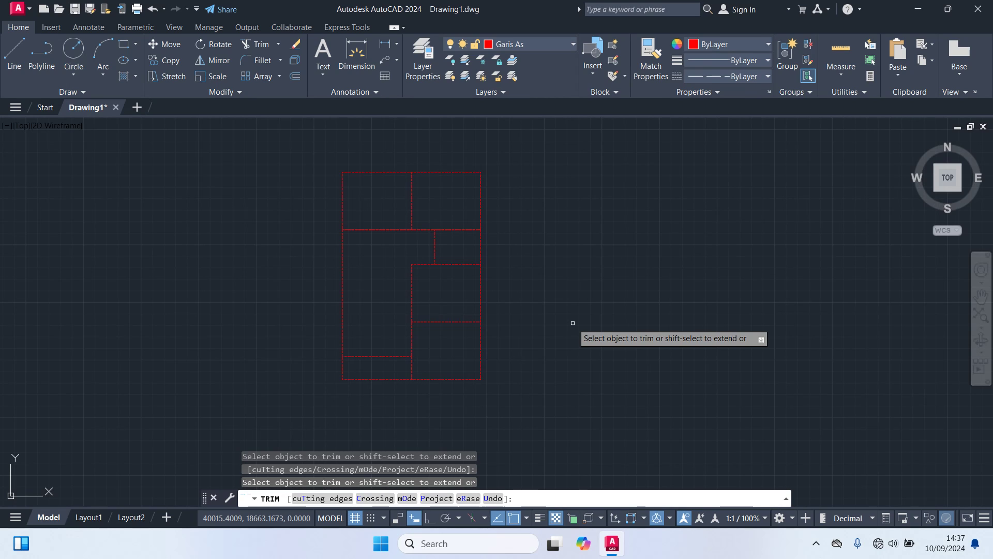
key(Return)
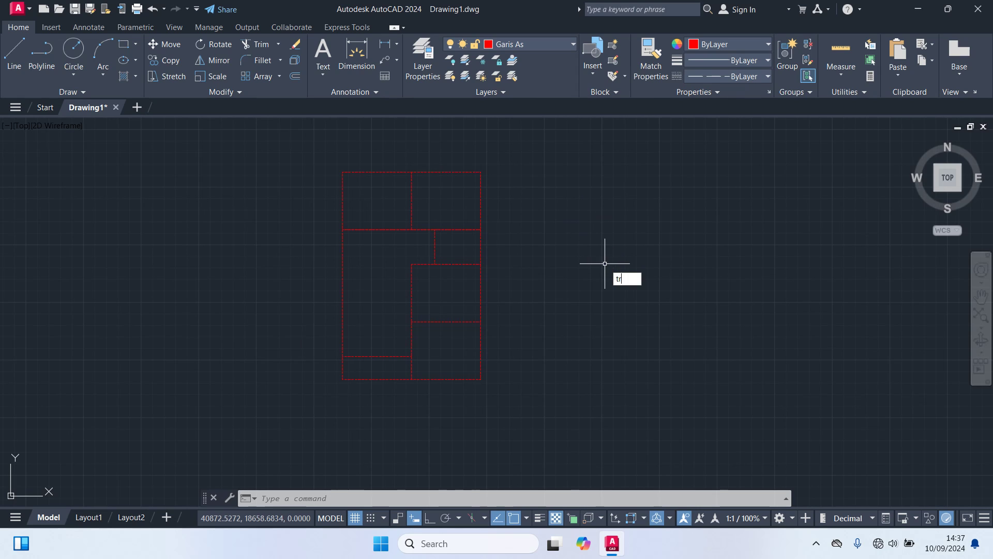
Trim the outline's left half of the top edge, middle of the left edge, right edge along the top and third bays, and right half of the bottom.
key(Return)
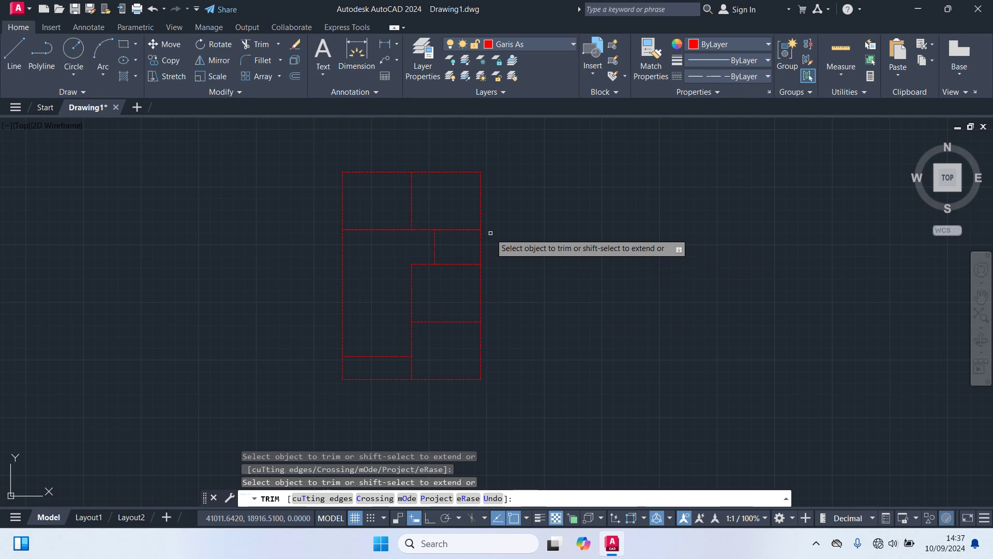
click(363, 171)
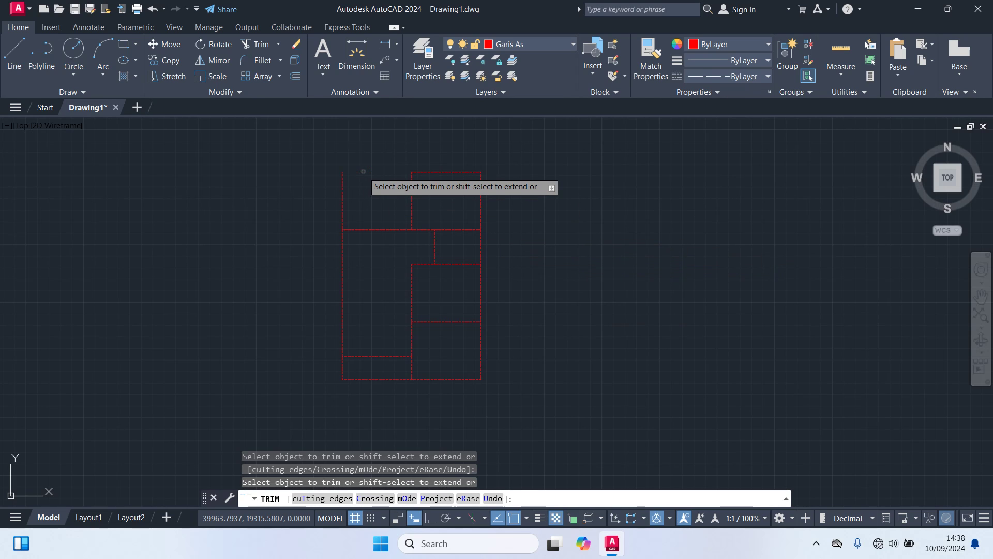
click(346, 282)
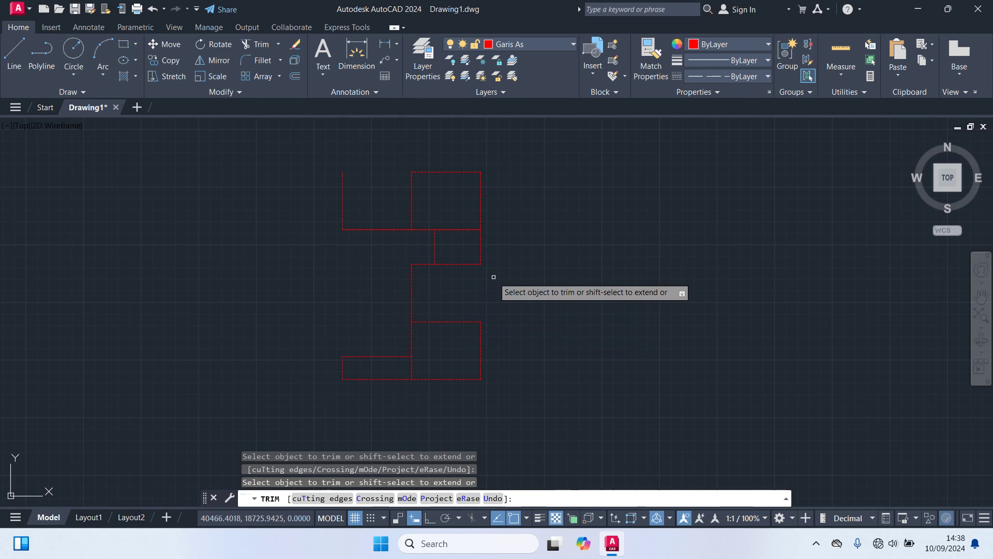
click(481, 204)
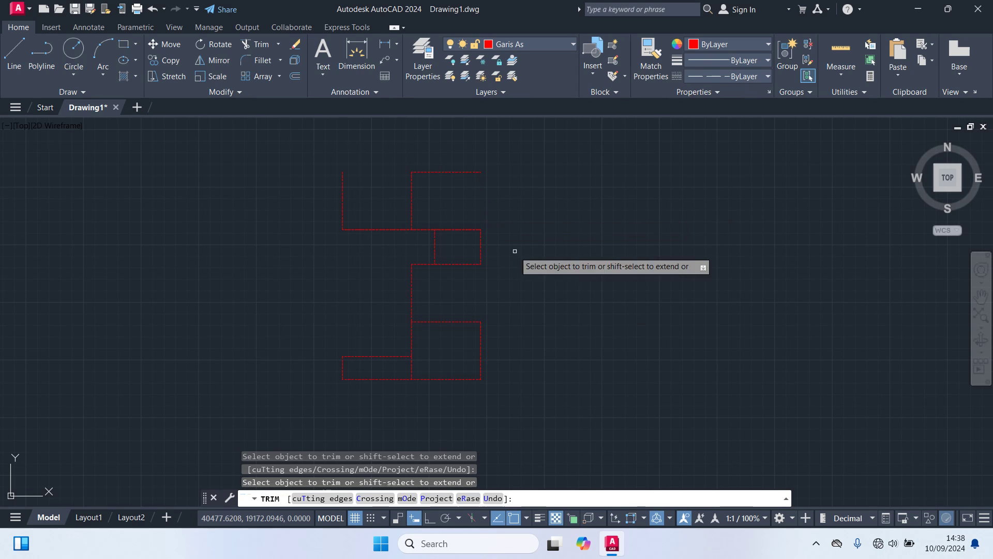
click(457, 378)
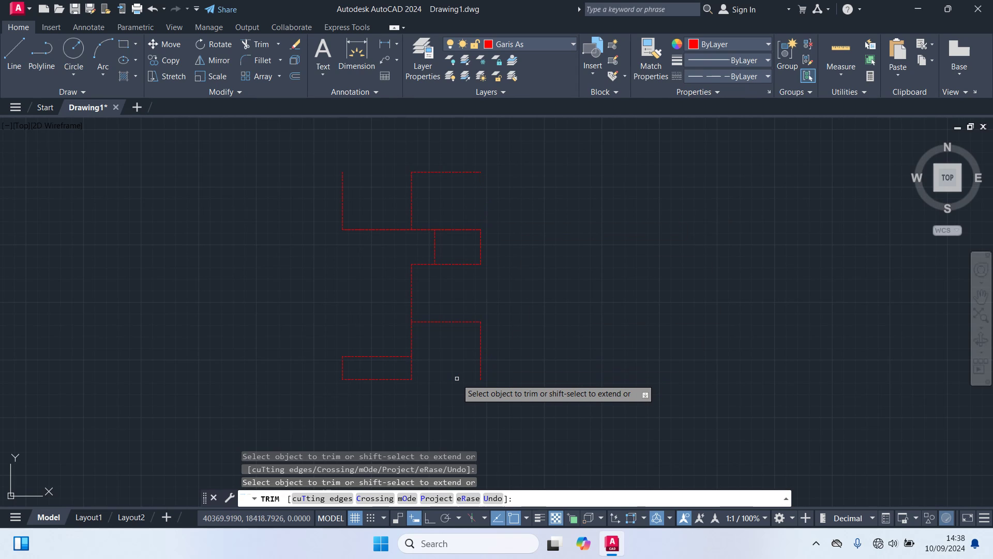
key(Return)
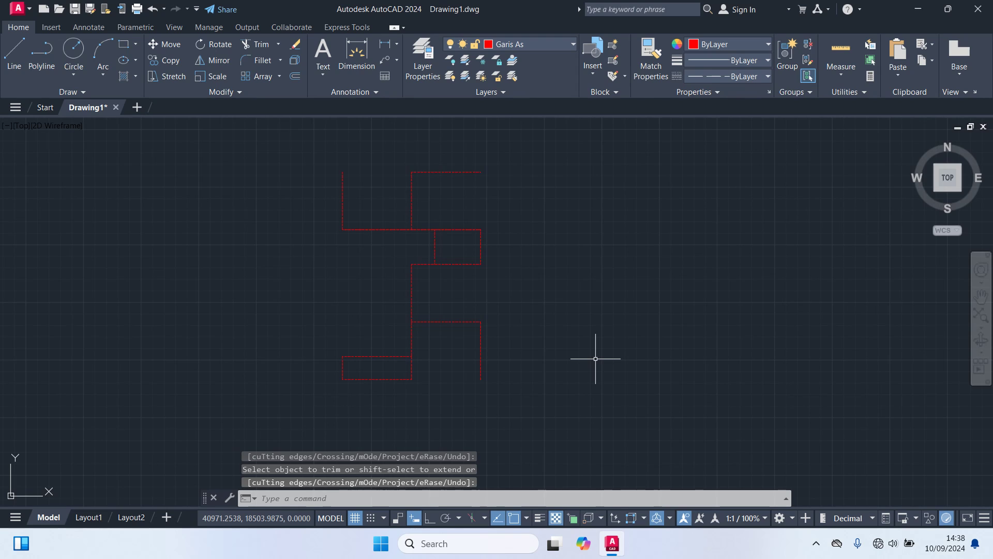
Draw a line closing the top edge of the upper-left room, from the outline's corner to the middle vertical.
text(l)
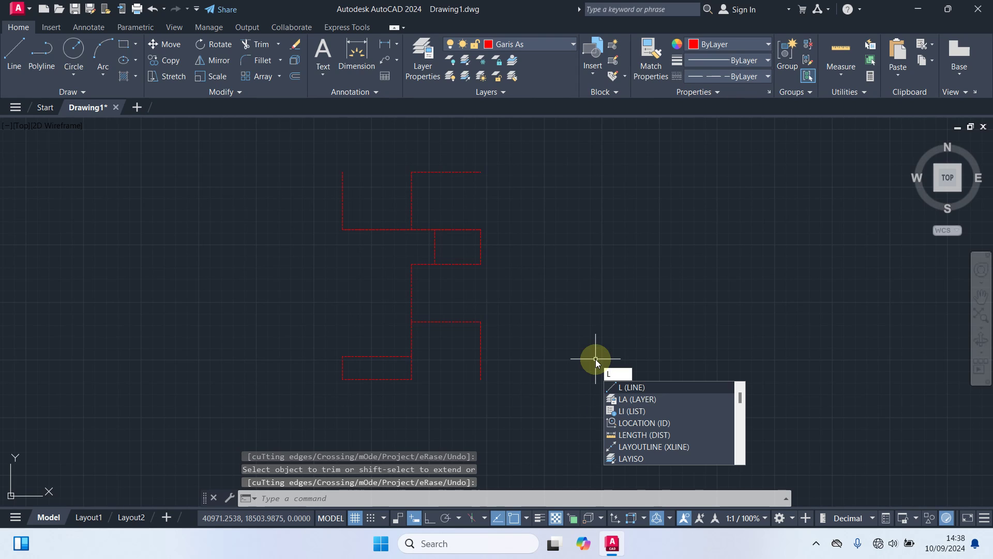
key(Return)
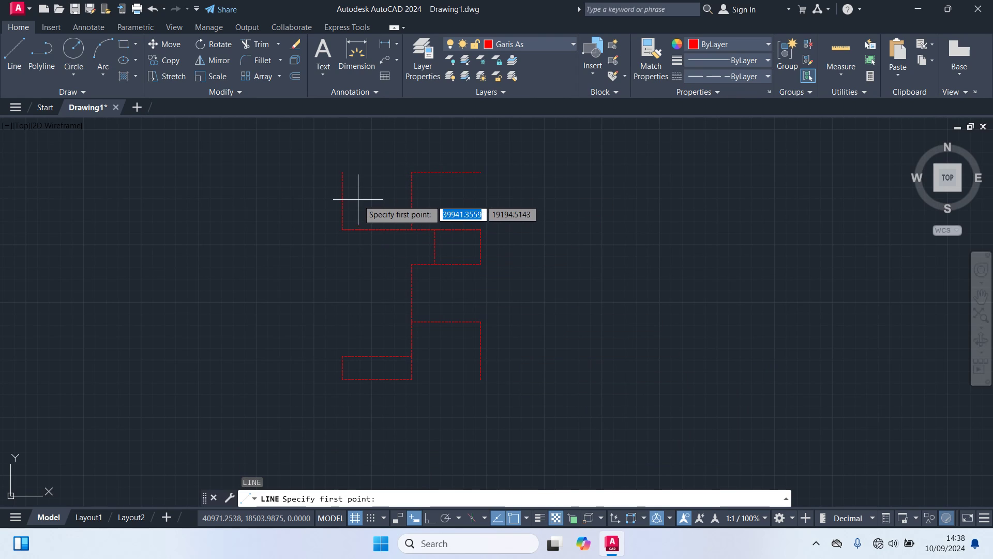
click(343, 172)
click(412, 171)
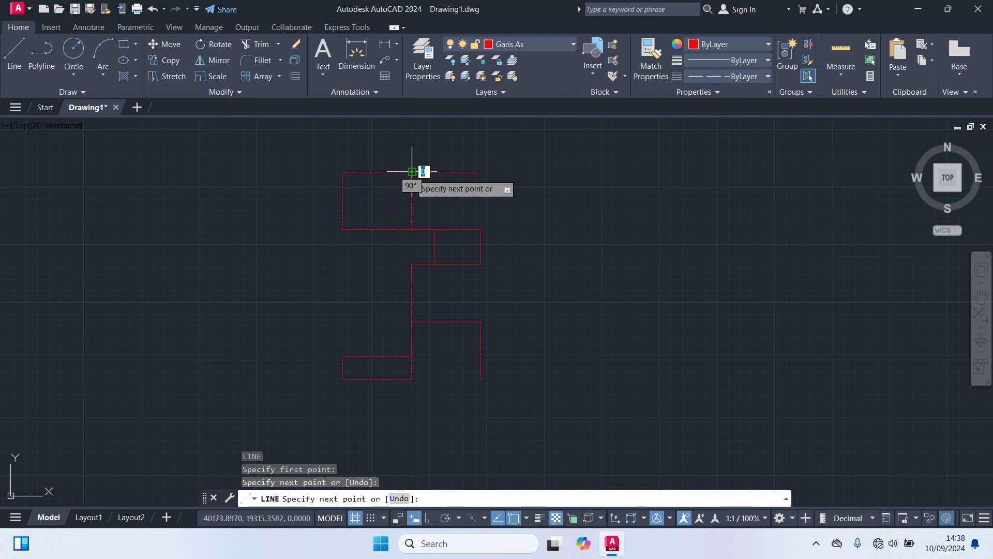
key(Return)
Draw separate lines closing the outline's right edge along the top bay and the third bay.
key(Return)
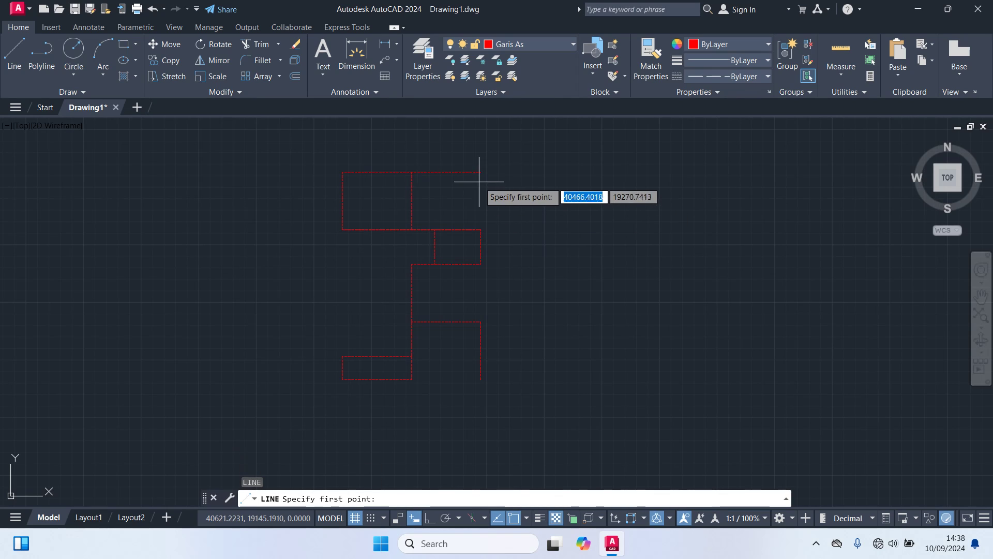
click(481, 172)
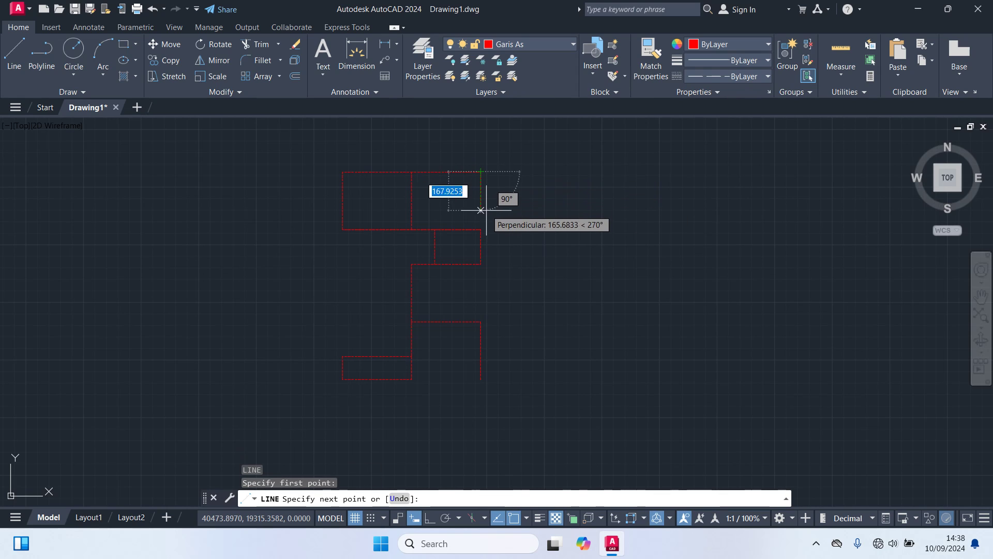
click(480, 229)
key(Return)
key(Return)
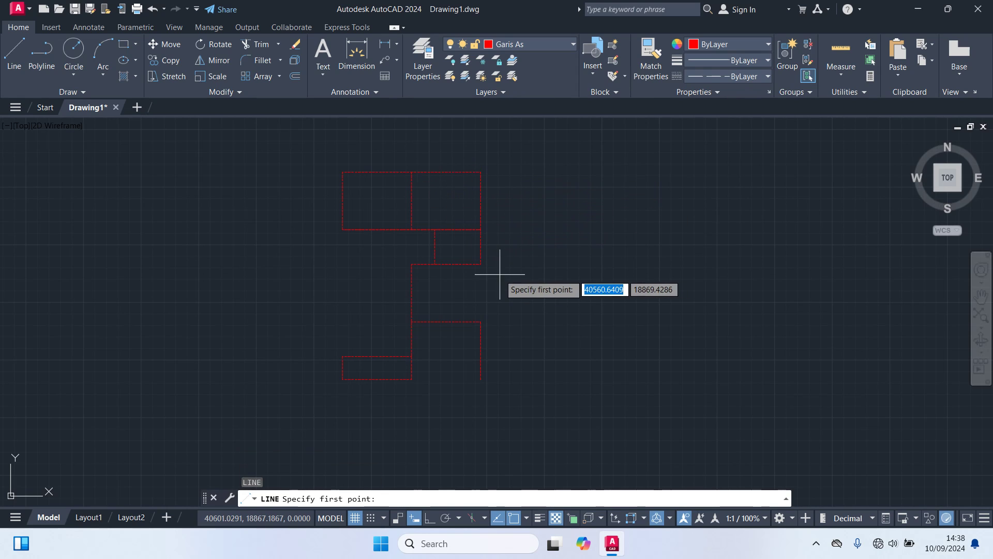
click(481, 264)
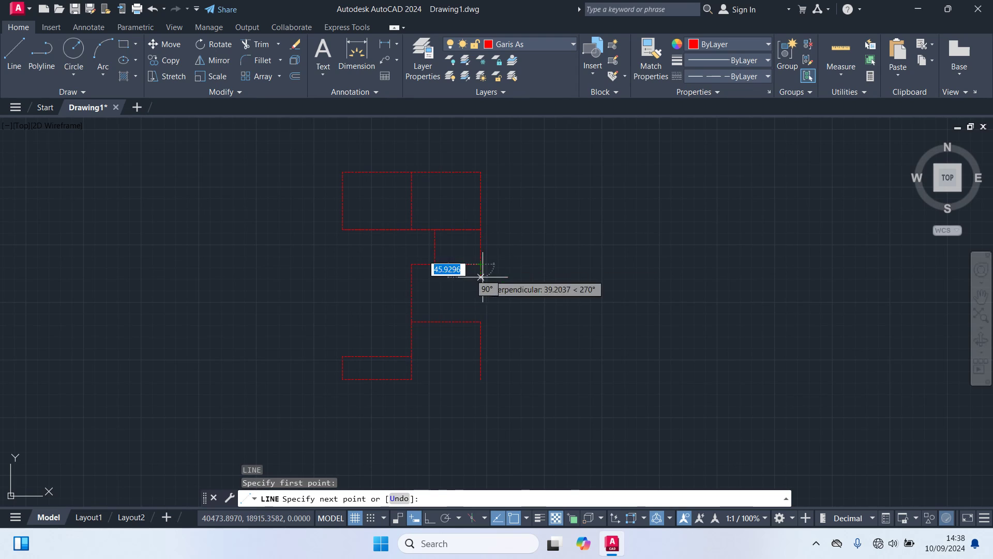
click(480, 321)
key(Return)
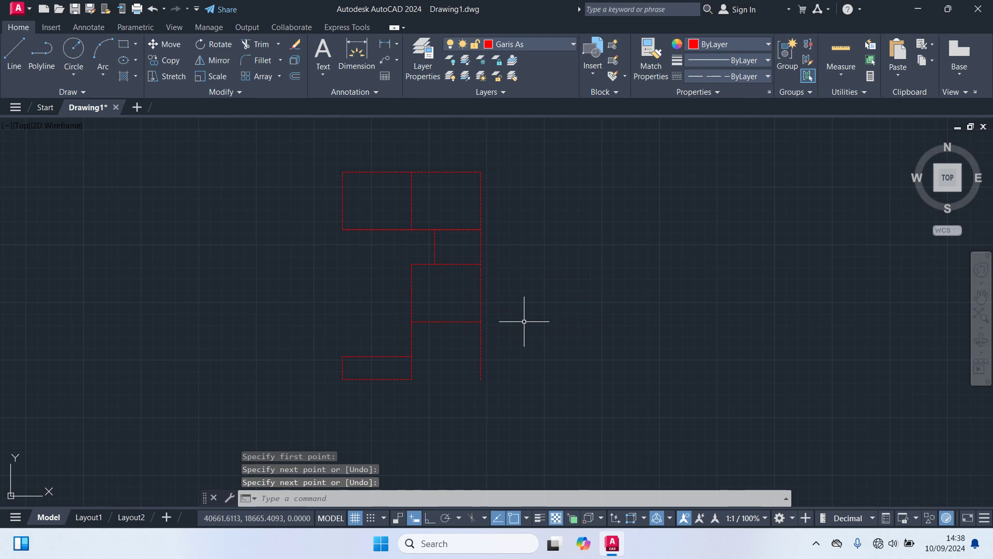
Draw lines closing the right half of the bottom edge and the left edge between the two horizontals that meet it.
key(Return)
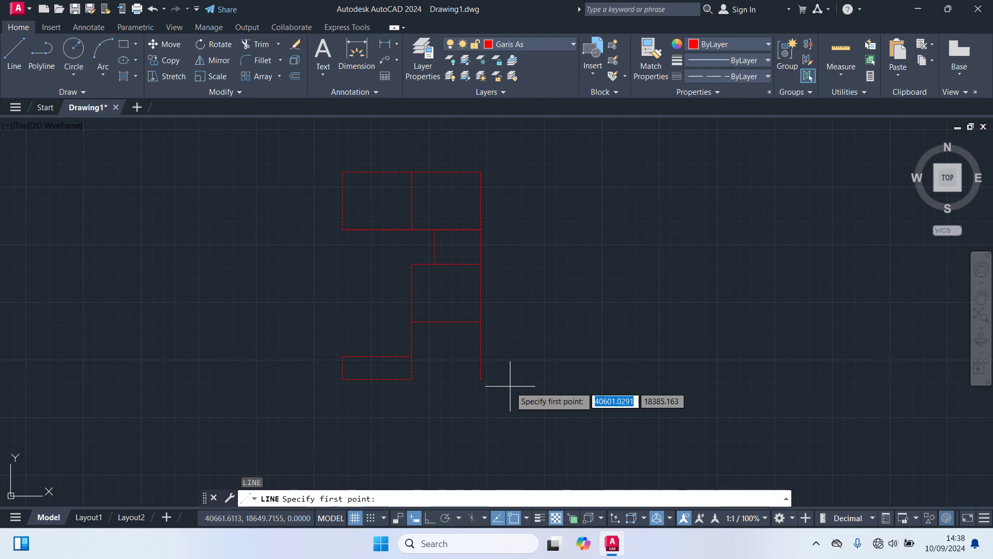
click(481, 380)
click(412, 379)
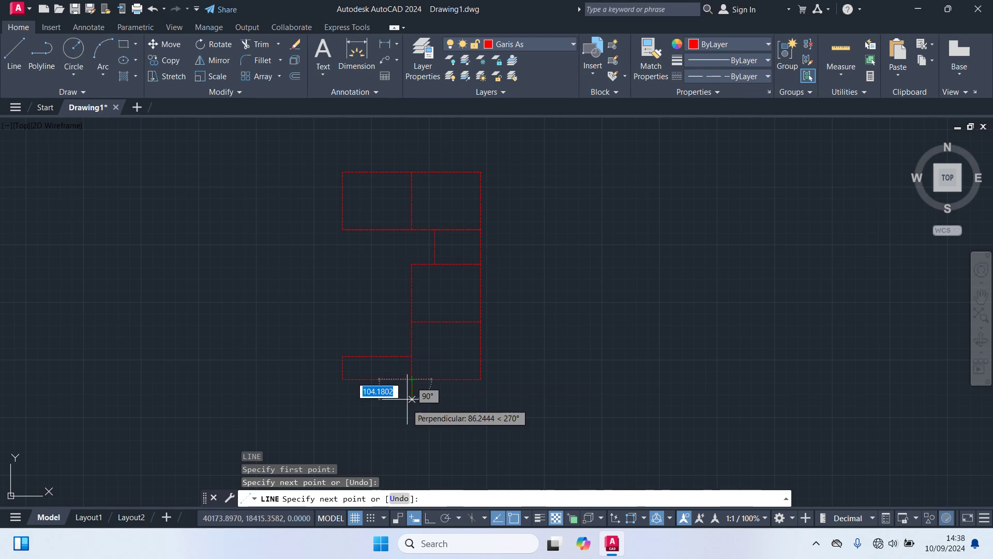
key(Return)
key(Return)
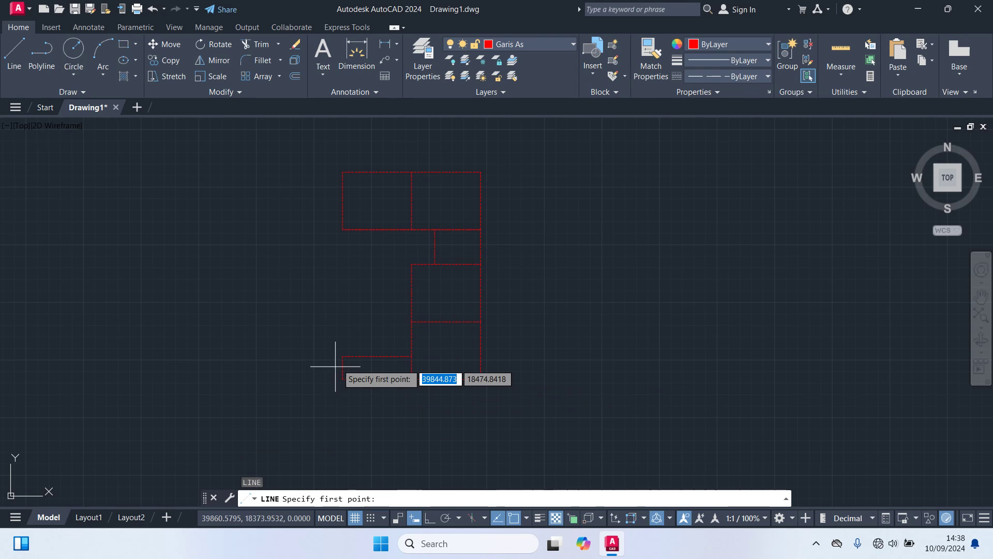
click(342, 356)
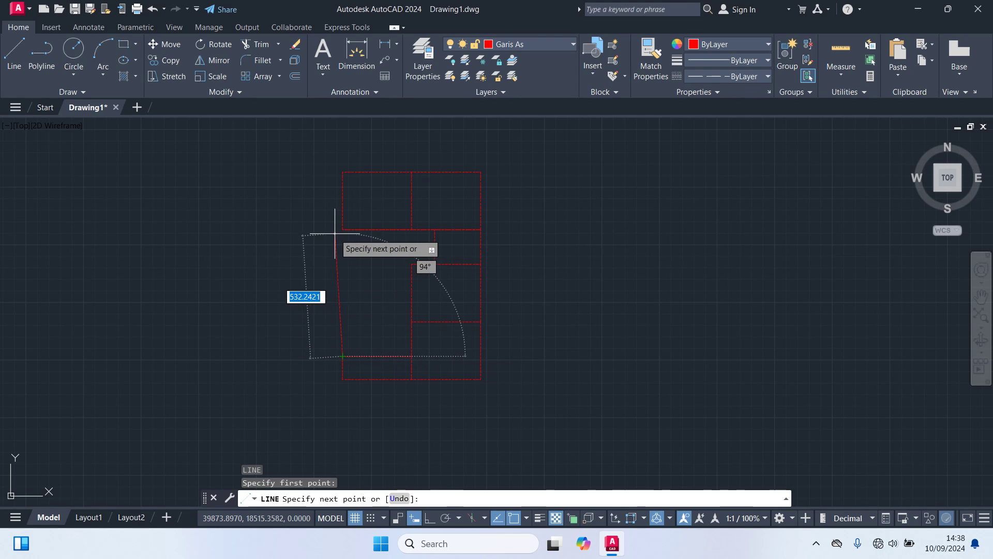
click(342, 229)
key(Return)
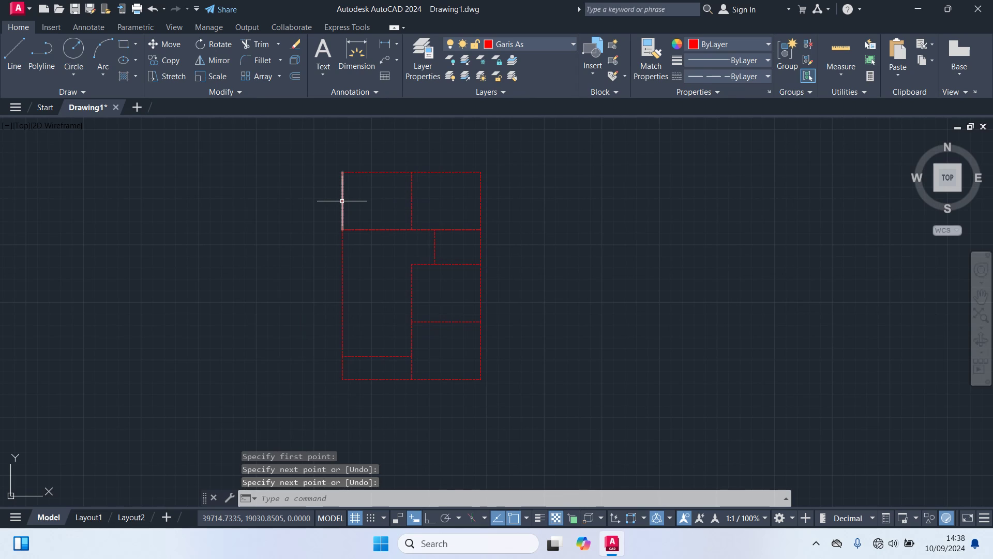
Examine how the outline's left edge and top edge are divided into separate line segments.
click(343, 200)
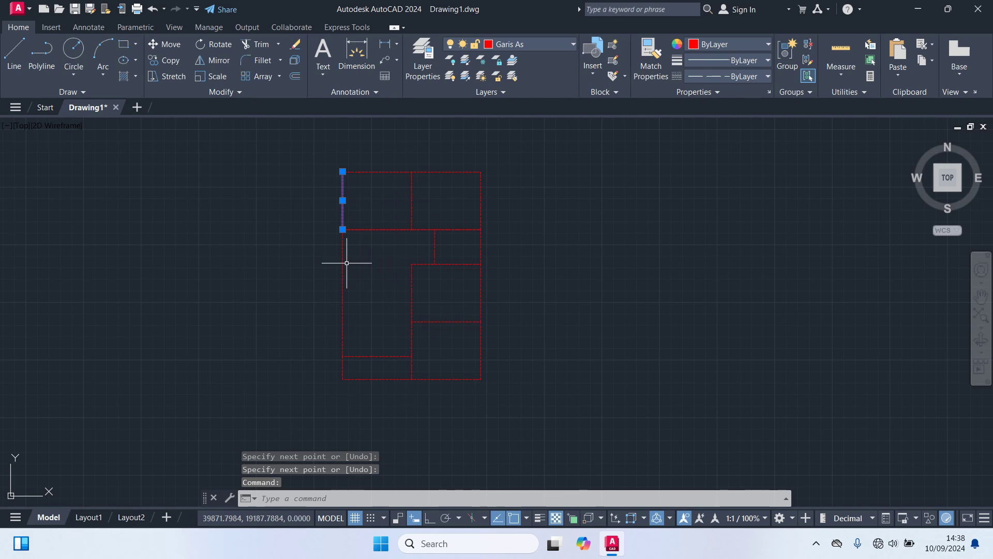
click(342, 278)
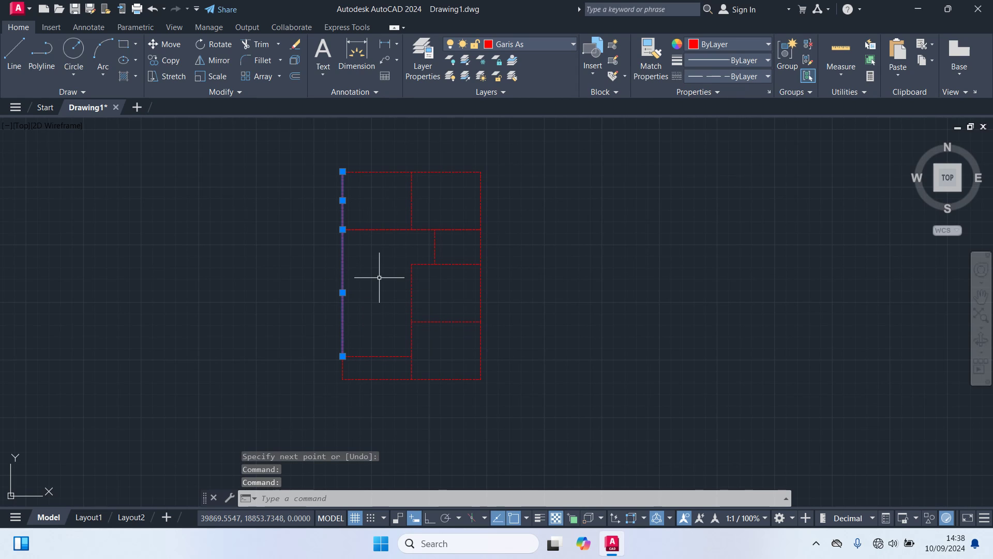
key(Escape)
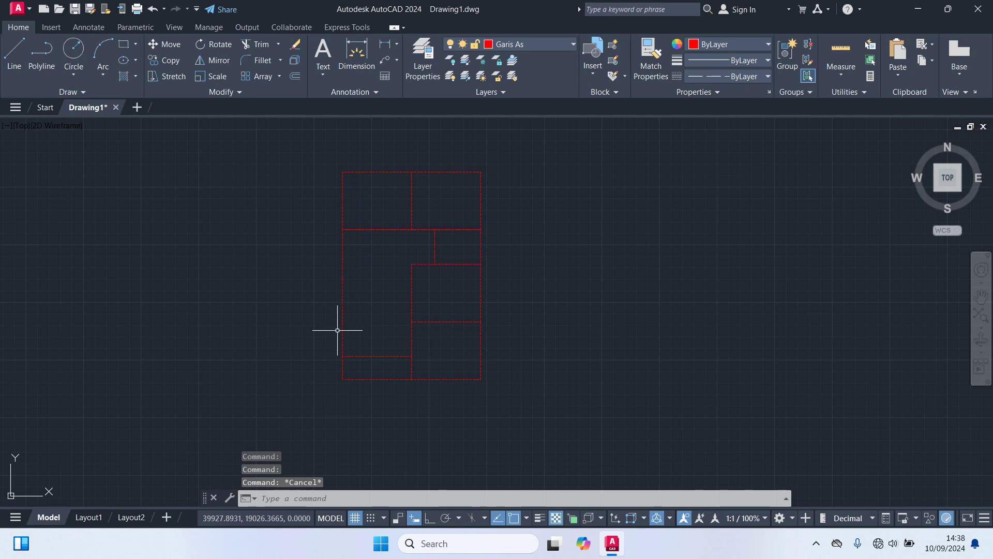
click(343, 374)
click(343, 342)
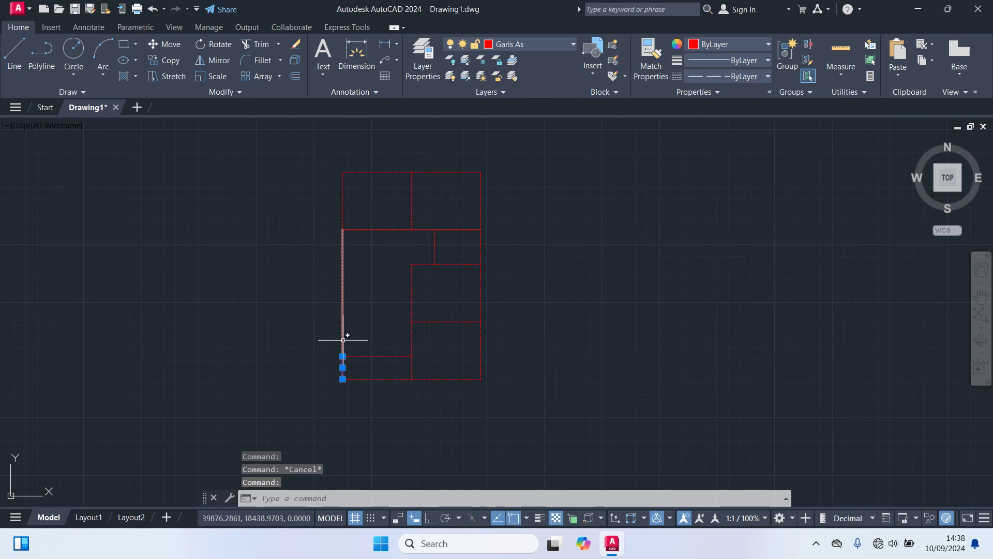
click(342, 211)
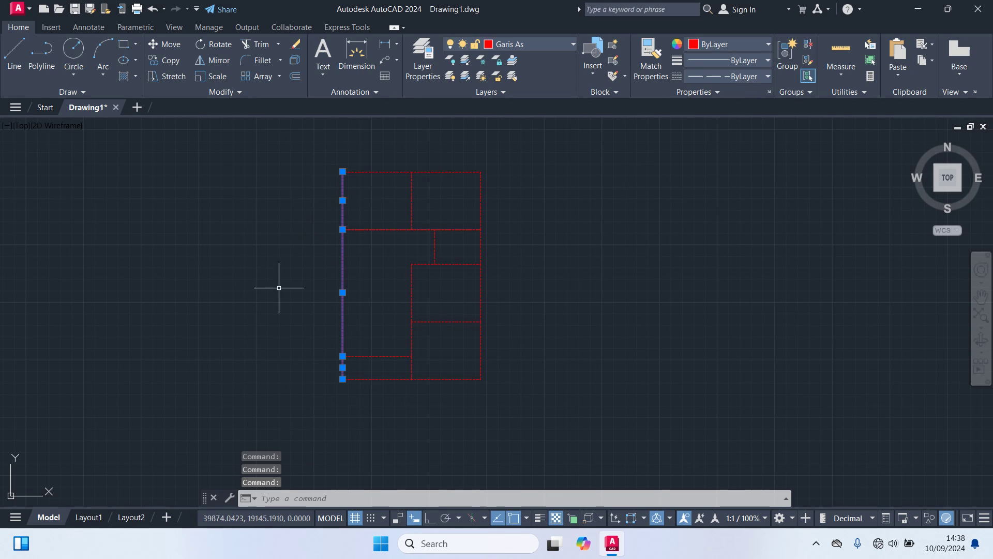
key(Escape)
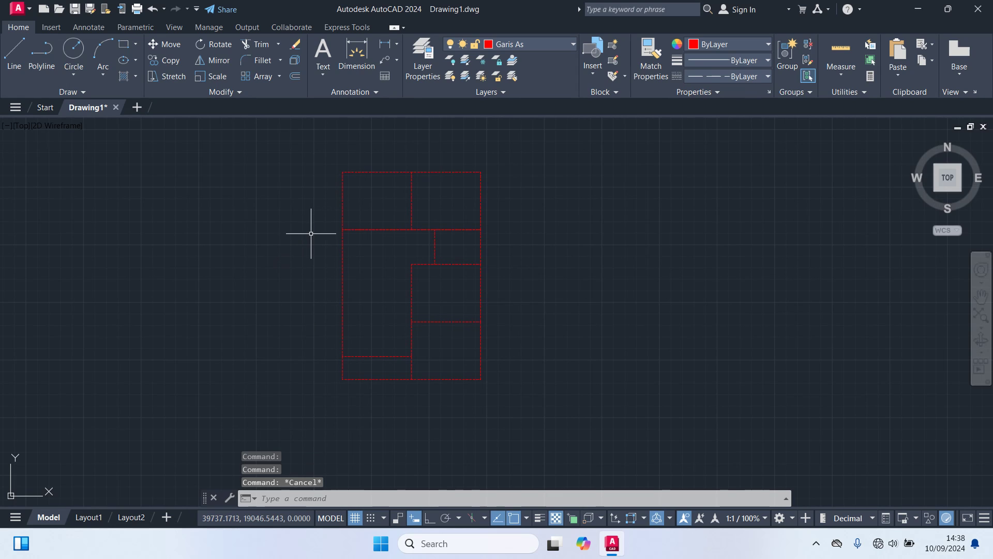
click(342, 200)
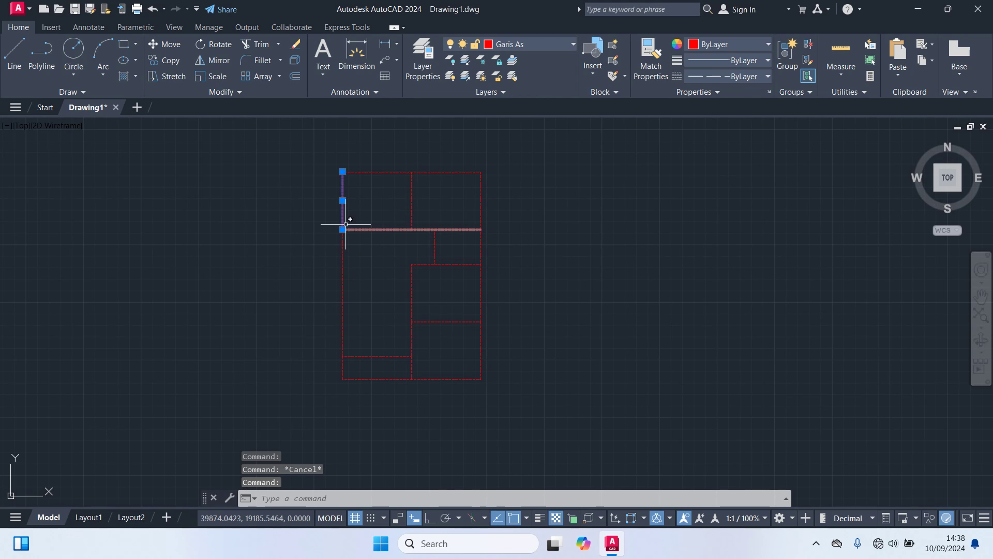
scroll(345, 202, up, 6)
middle_drag(357, 216, 360, 295)
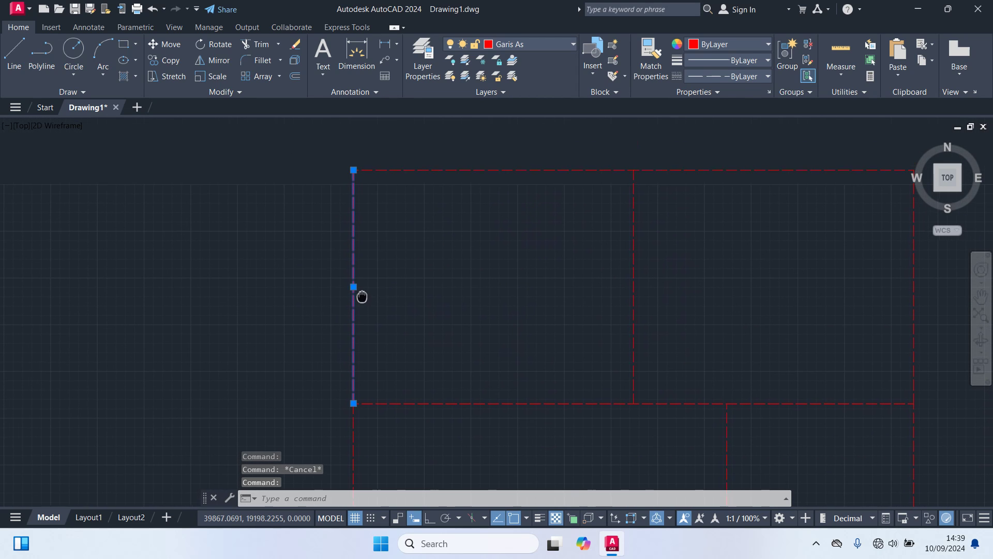
key(Escape)
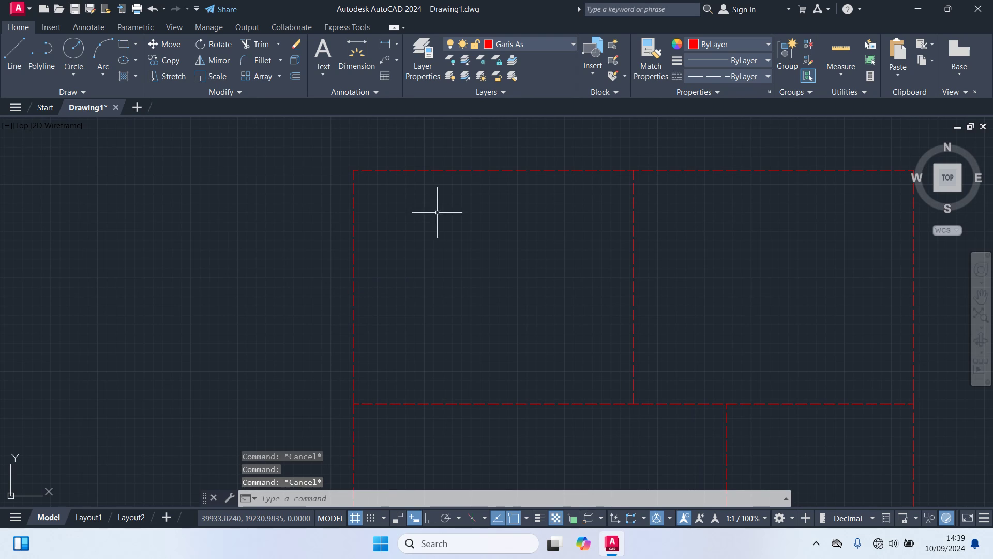
click(463, 169)
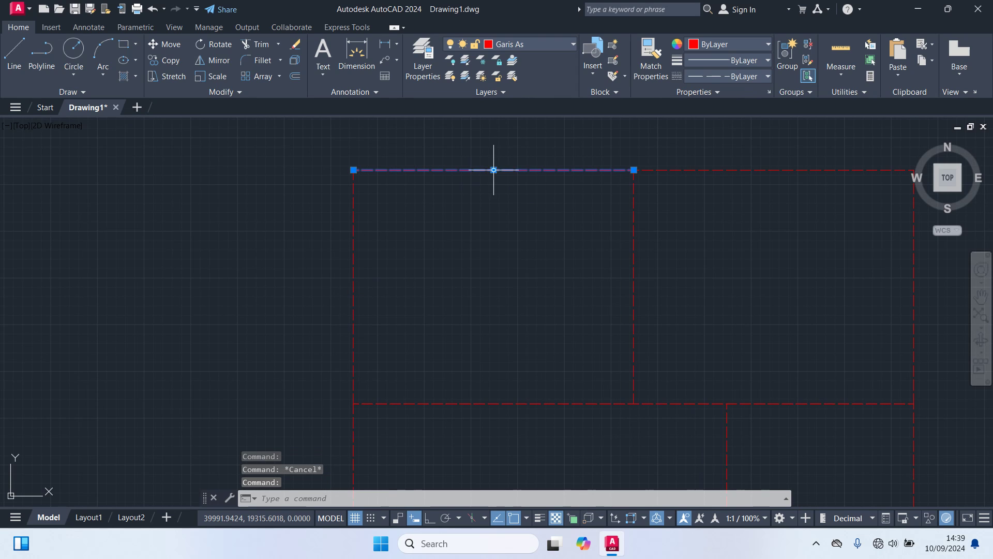
key(Escape)
scroll(492, 231, down, 8)
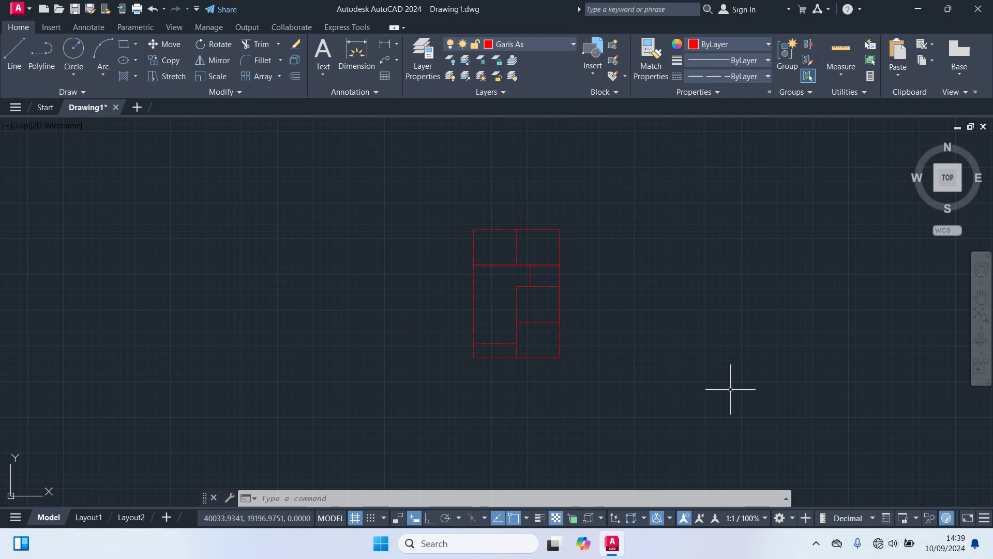
Make Kolom the current layer and draw a 15 by 15 column rectangle in the empty space right of the floor plan.
click(554, 46)
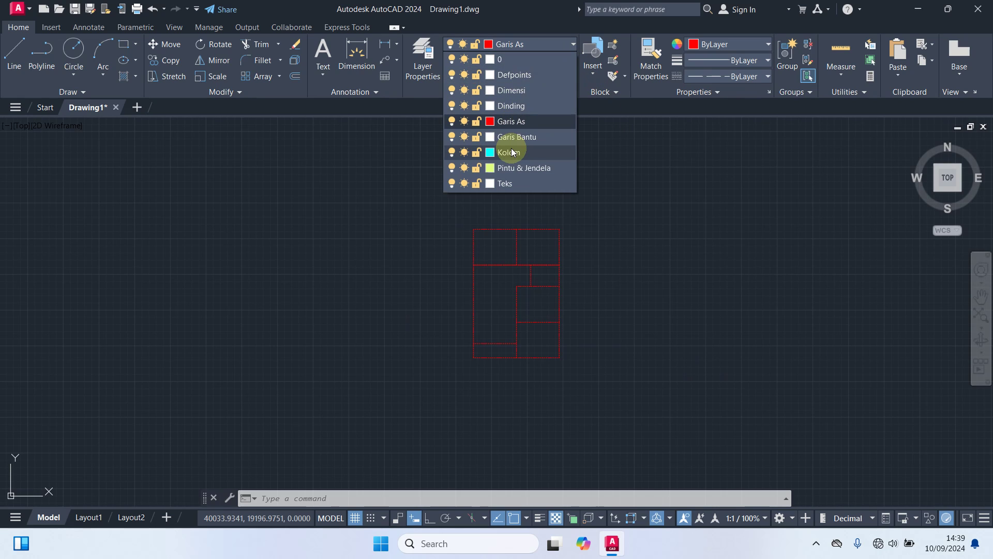
click(512, 152)
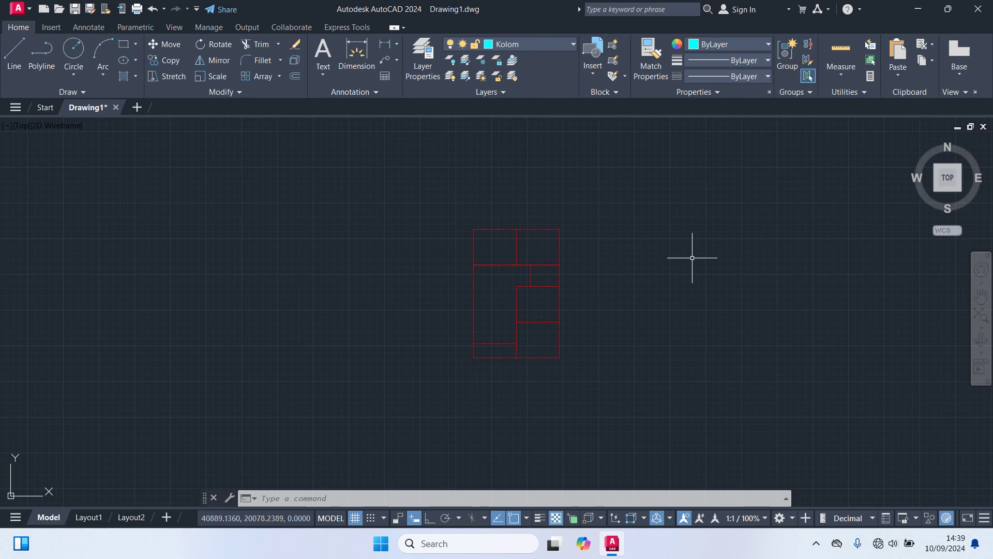
scroll(668, 255, up, 2)
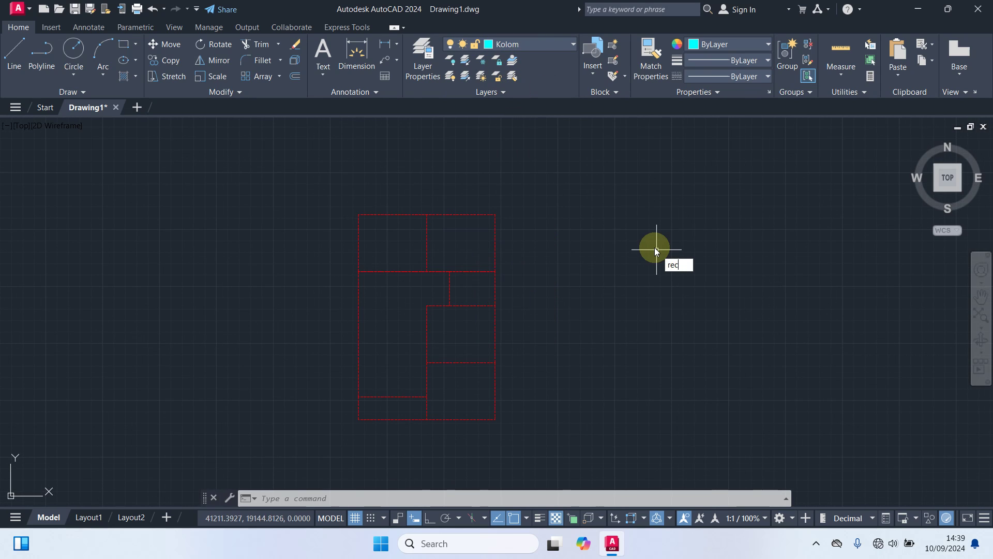
text(rec)
key(Return)
click(584, 223)
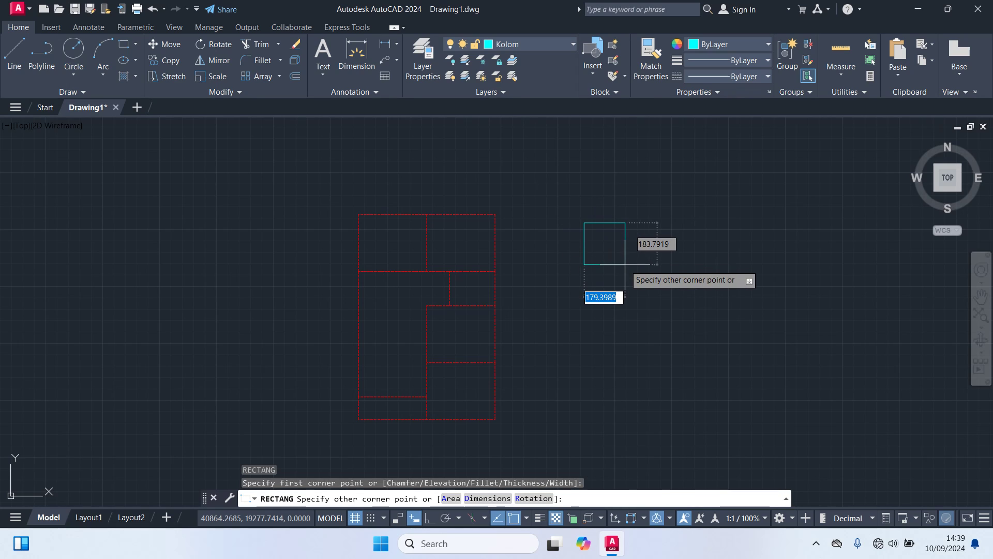
text(15)
key(Tab)
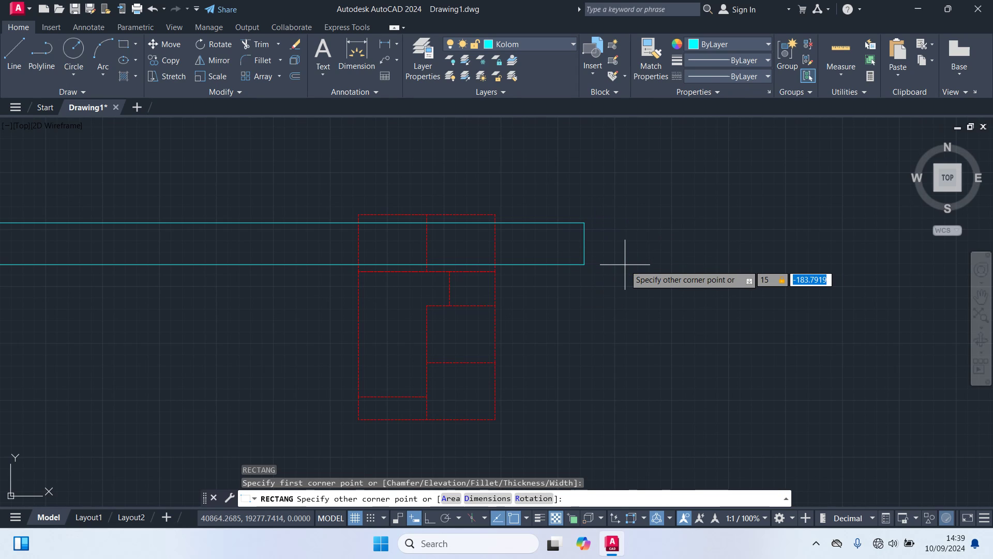
text(15)
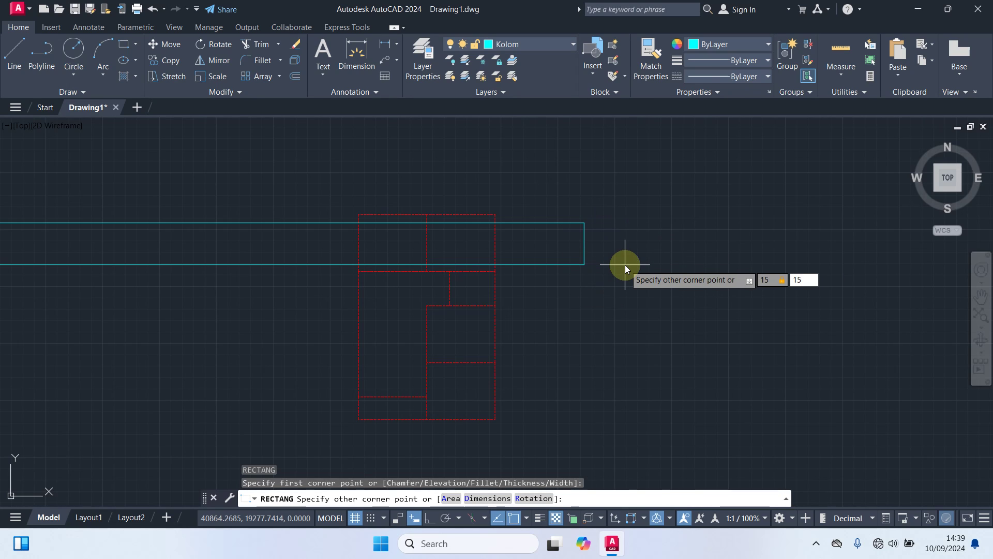
key(Return)
Move the column square by its geometric center onto the upper-right corner of the axis outline.
scroll(588, 227, up, 6)
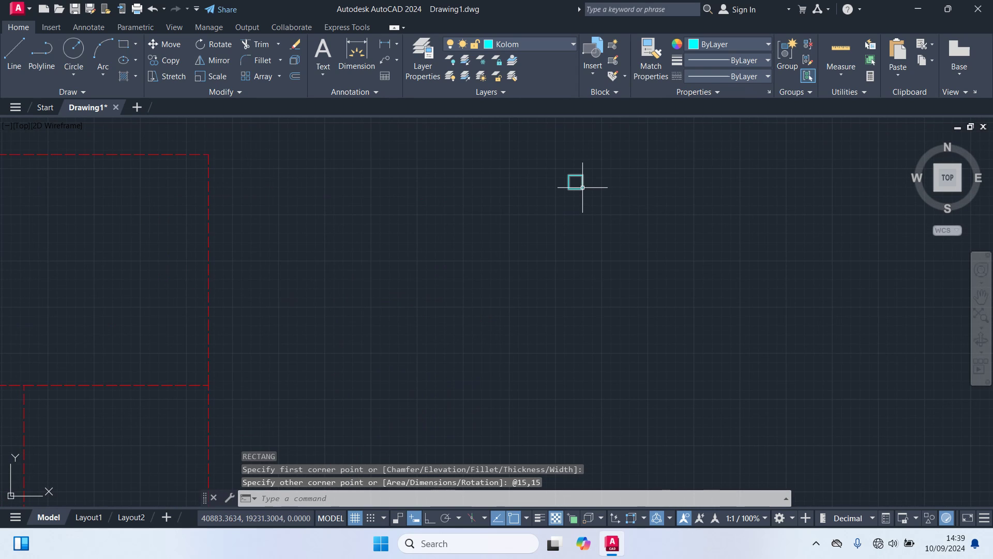
click(582, 188)
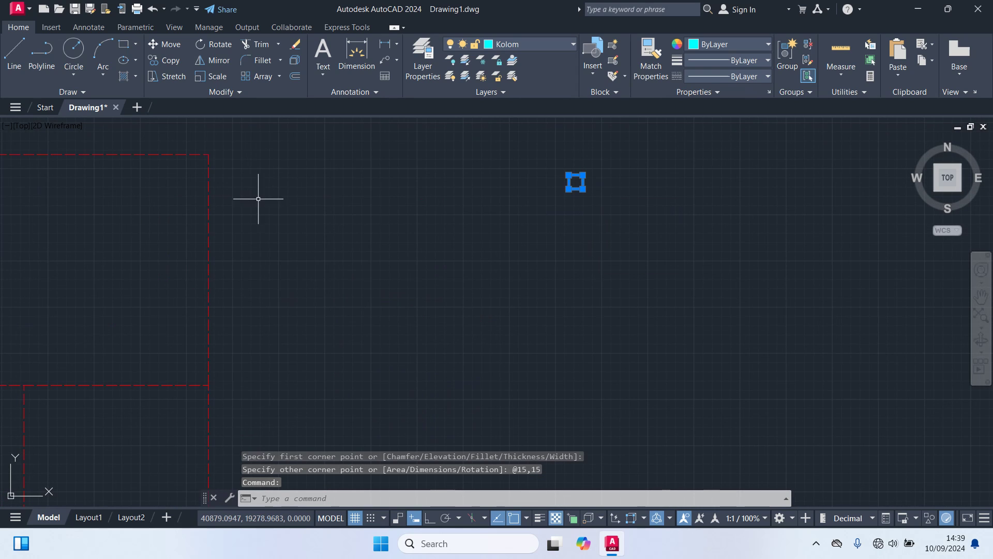
middle_drag(565, 234, 554, 351)
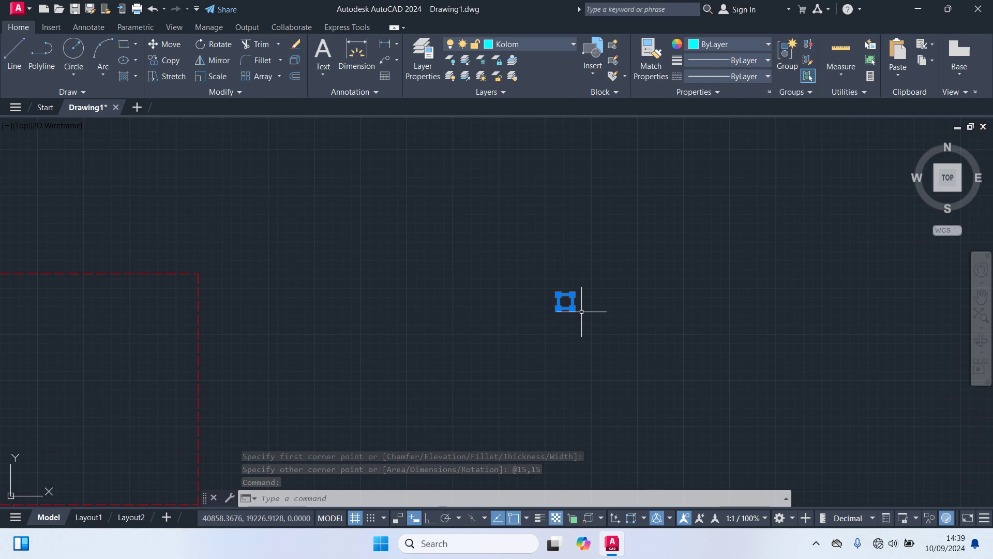
scroll(577, 308, up, 1)
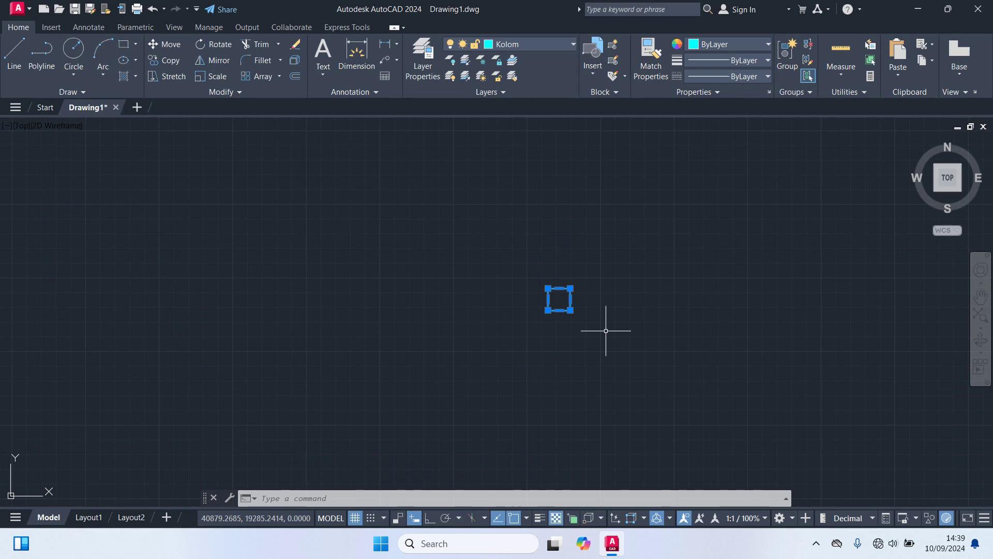
text(M)
key(Return)
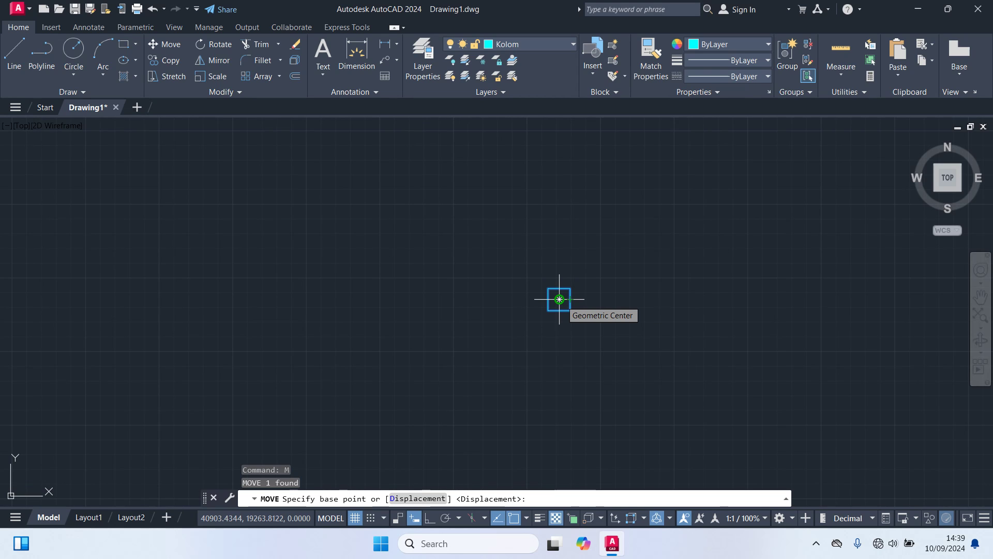
click(559, 299)
middle_drag(395, 328, 705, 290)
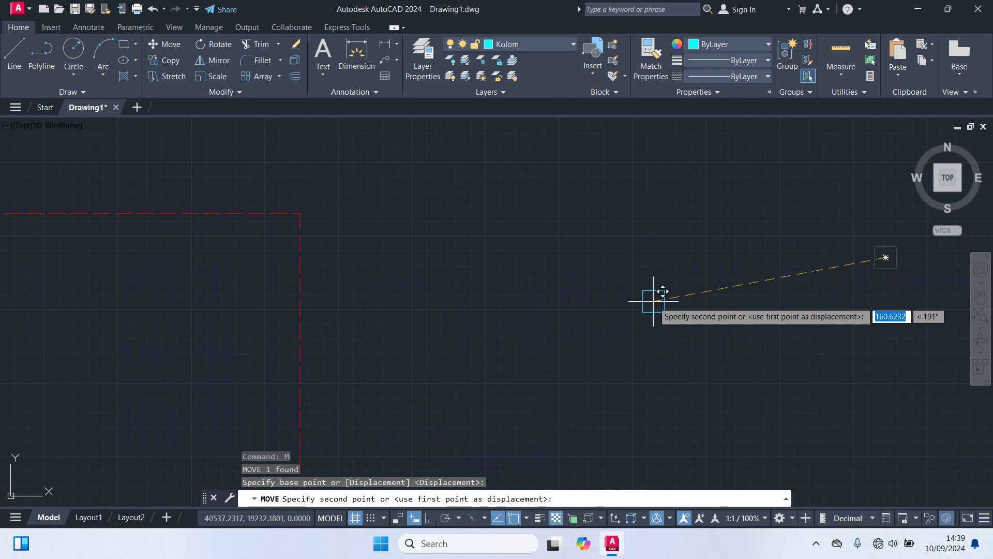
scroll(301, 228, up, 6)
middle_drag(302, 233, 419, 304)
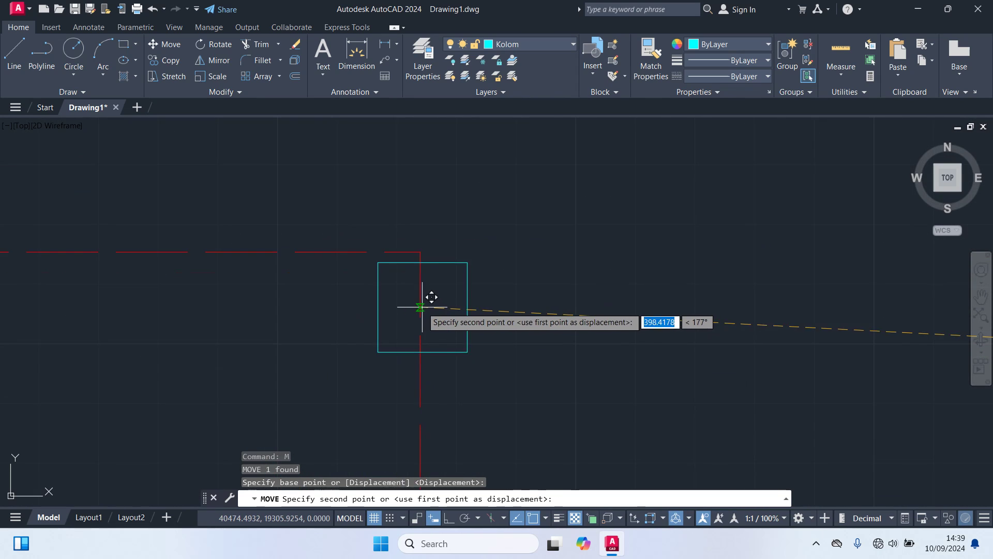
click(420, 252)
scroll(525, 270, down, 2)
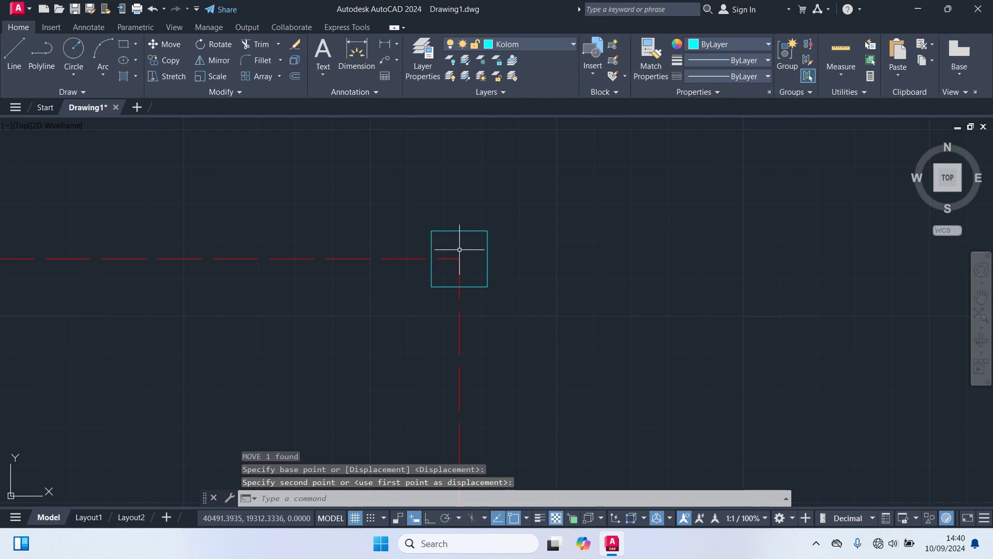
scroll(556, 251, down, 3)
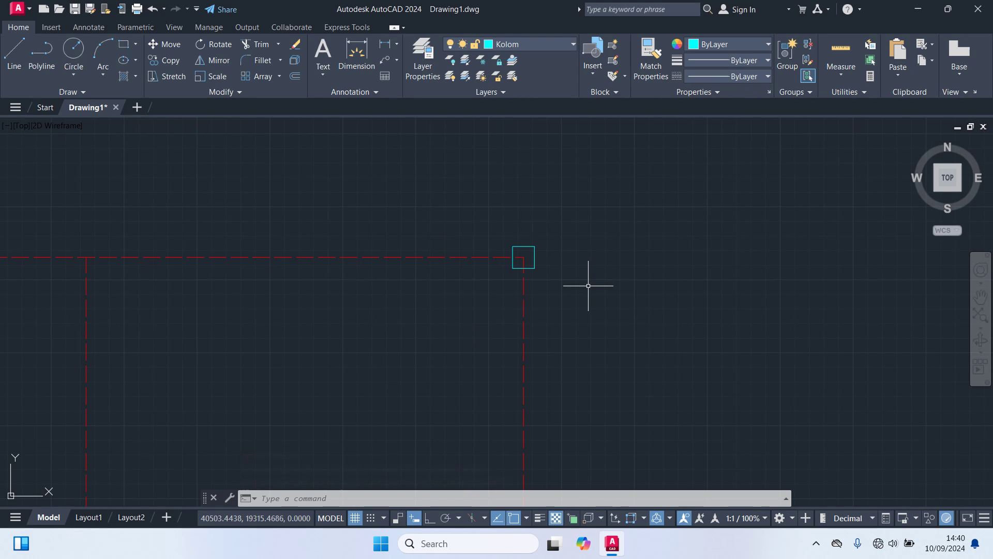
Check which object snap modes are enabled in the drafting settings.
text(s)
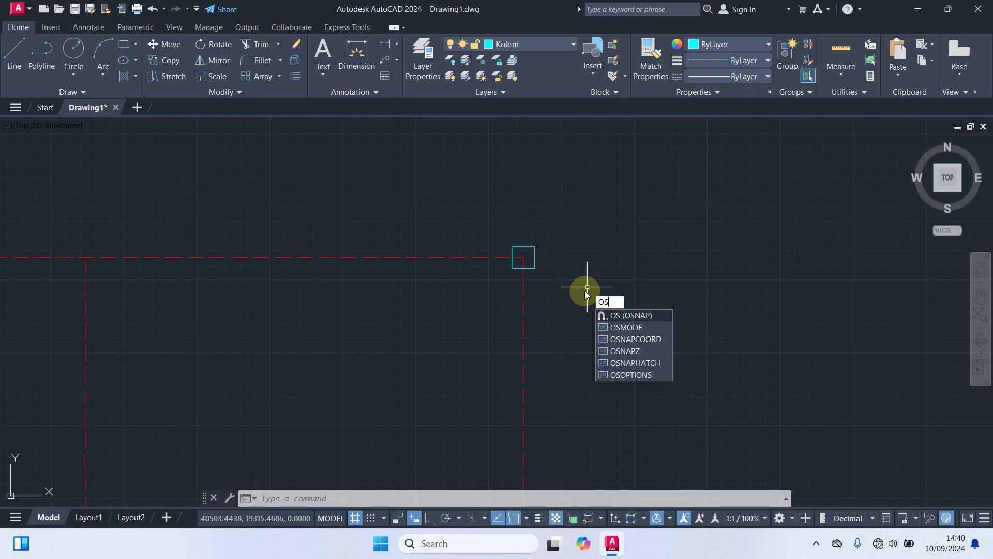
key(Return)
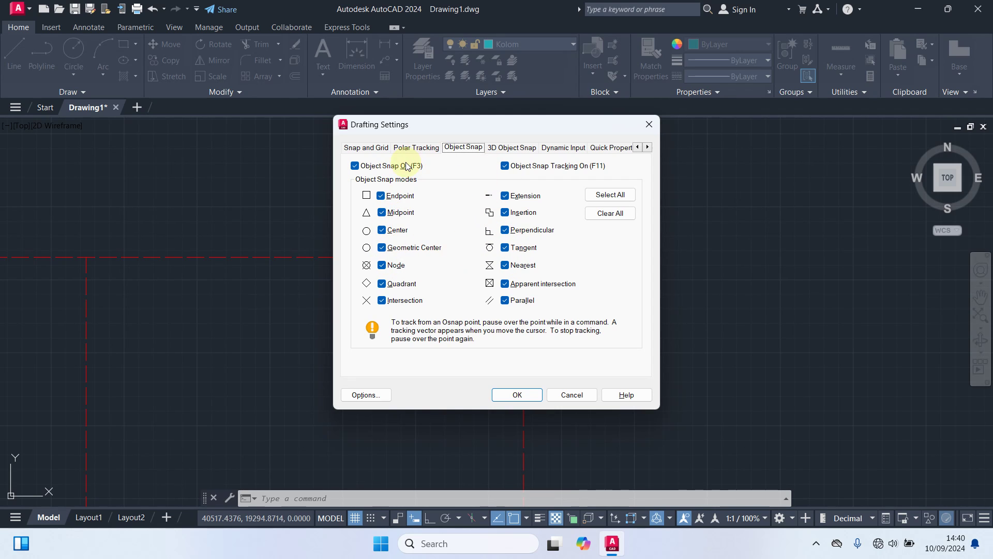
click(512, 396)
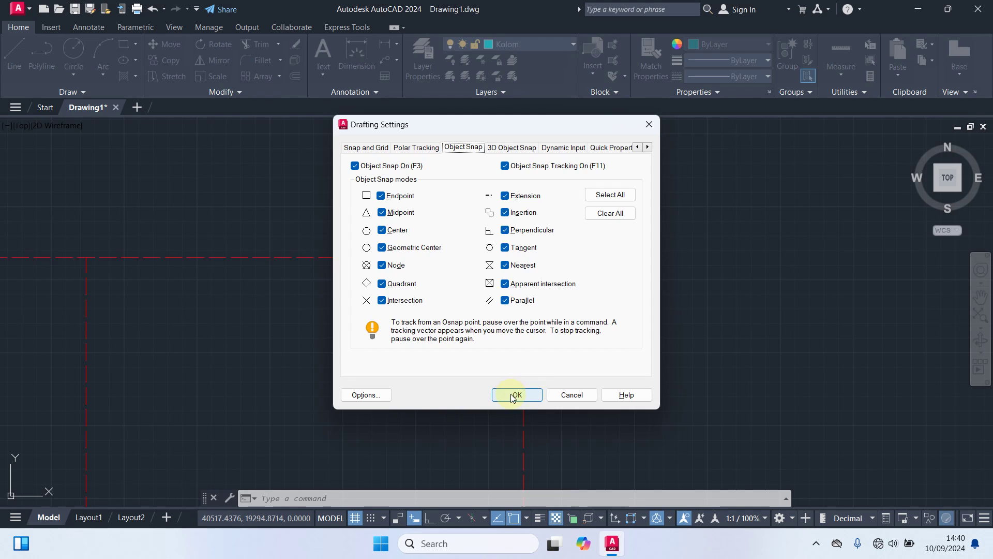
scroll(432, 338, down, 4)
middle_drag(429, 335, 614, 317)
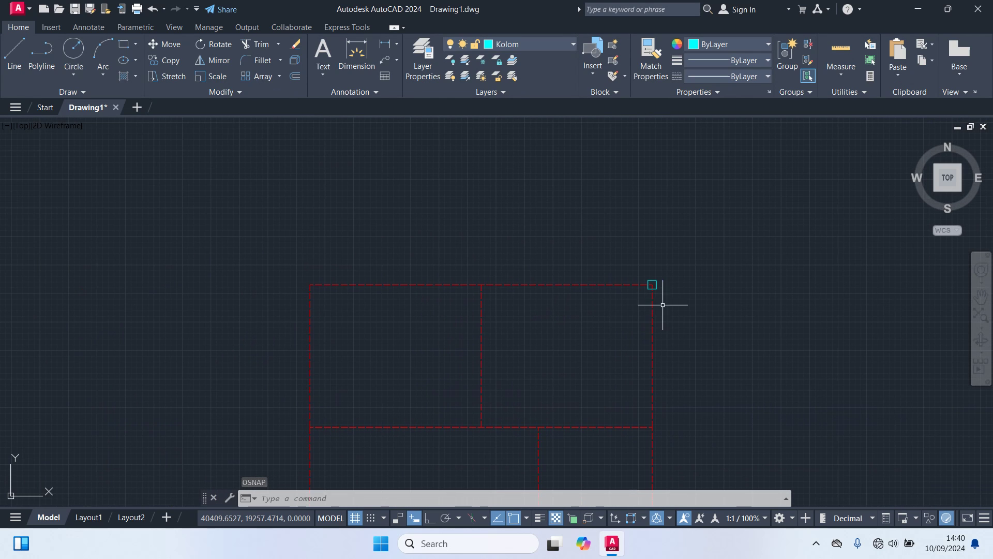
scroll(662, 305, up, 4)
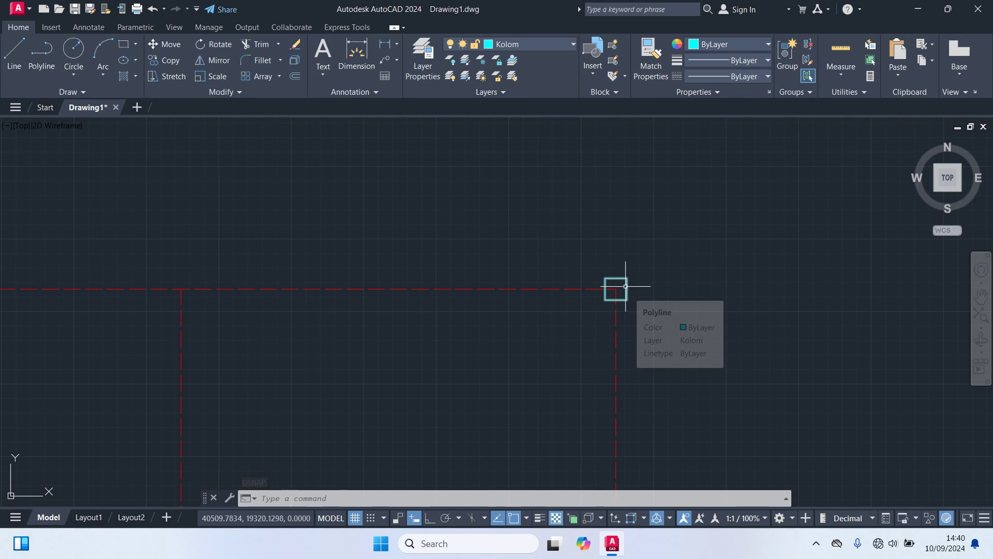
click(625, 286)
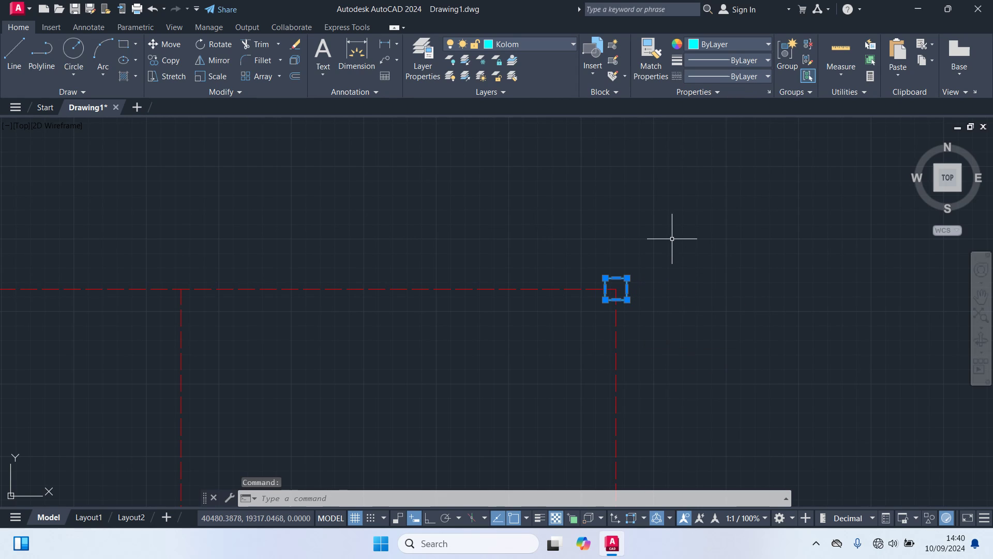
mouse_move(615, 278)
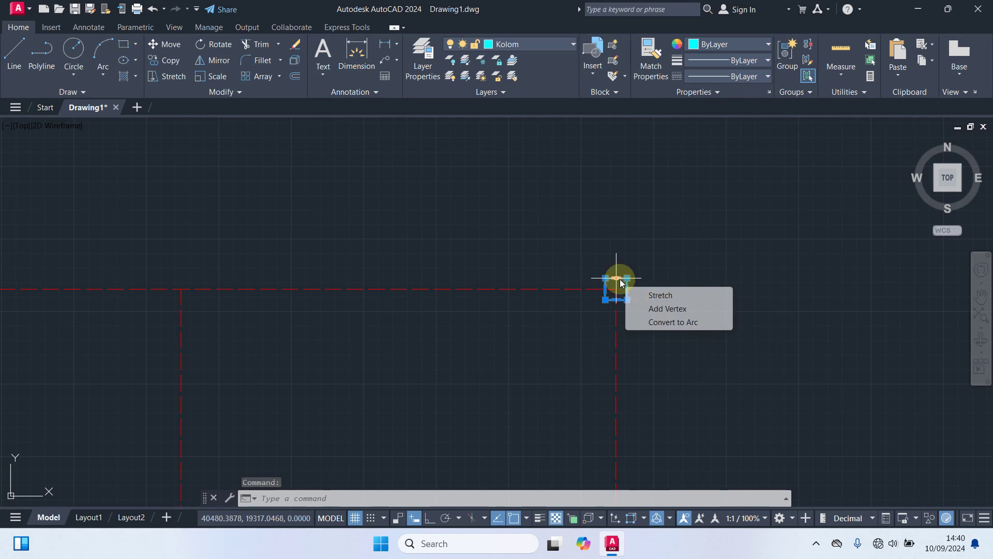
click(723, 325)
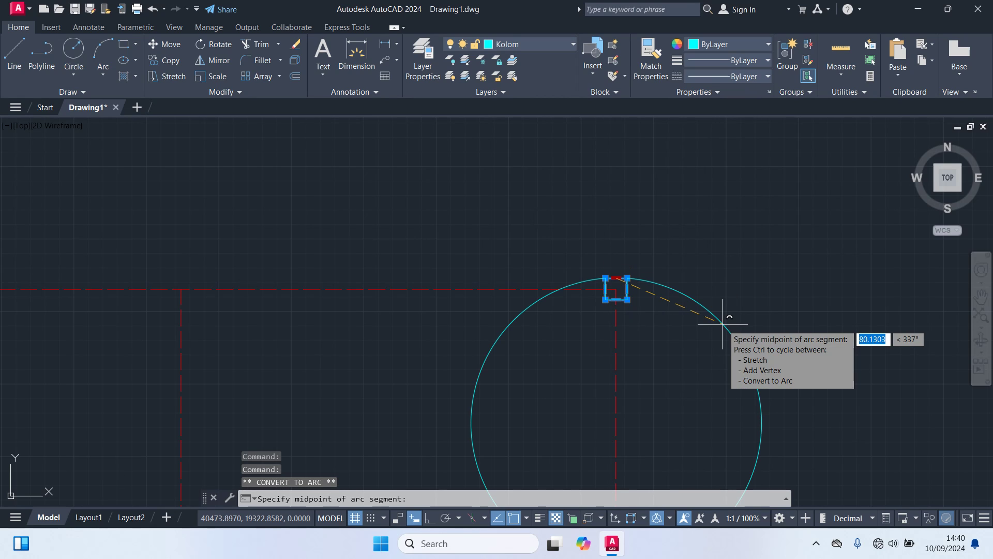
key(Escape)
key(Escape)
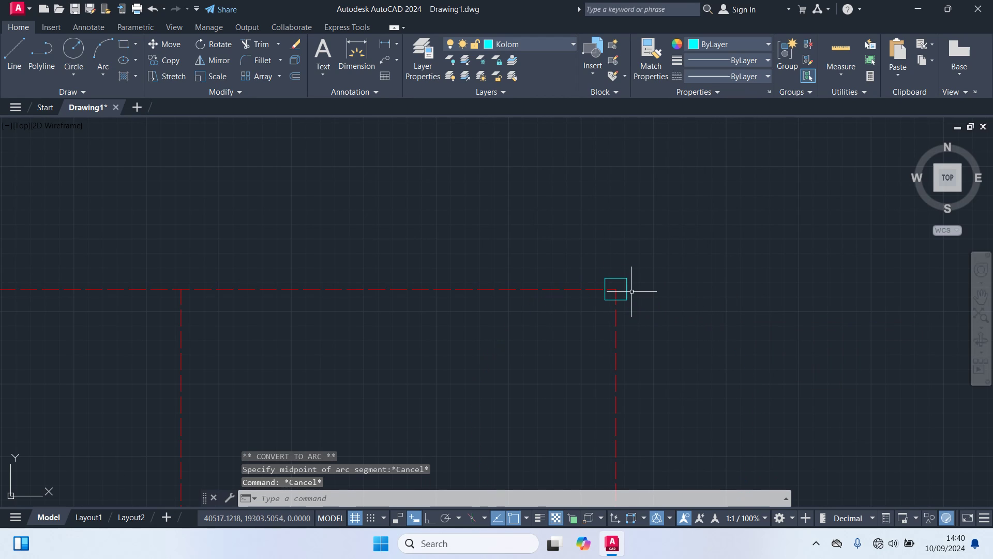
Copy the corner column from its center to the top edge's junction with the middle vertical and to the outline's upper-left corner.
click(627, 289)
scroll(664, 307, up, 2)
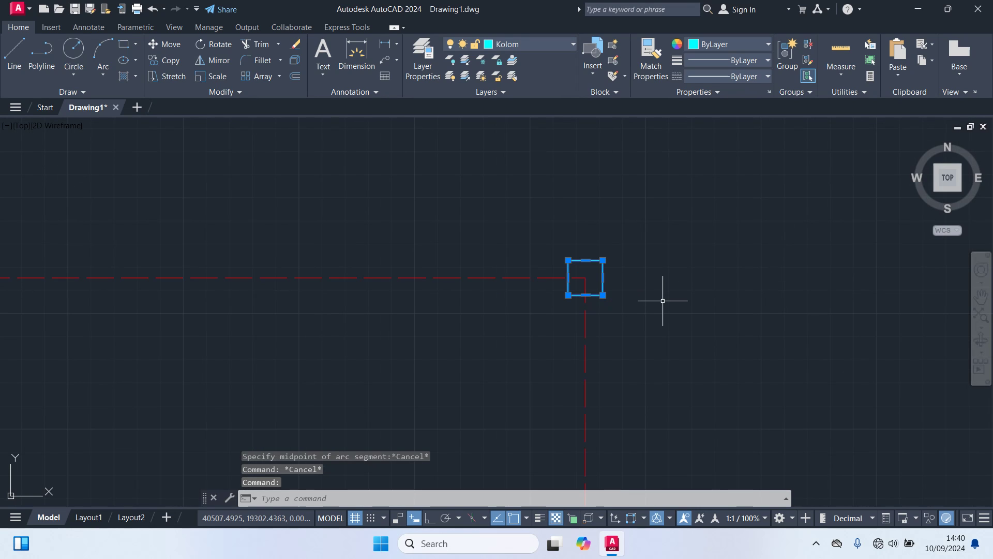
text(c)
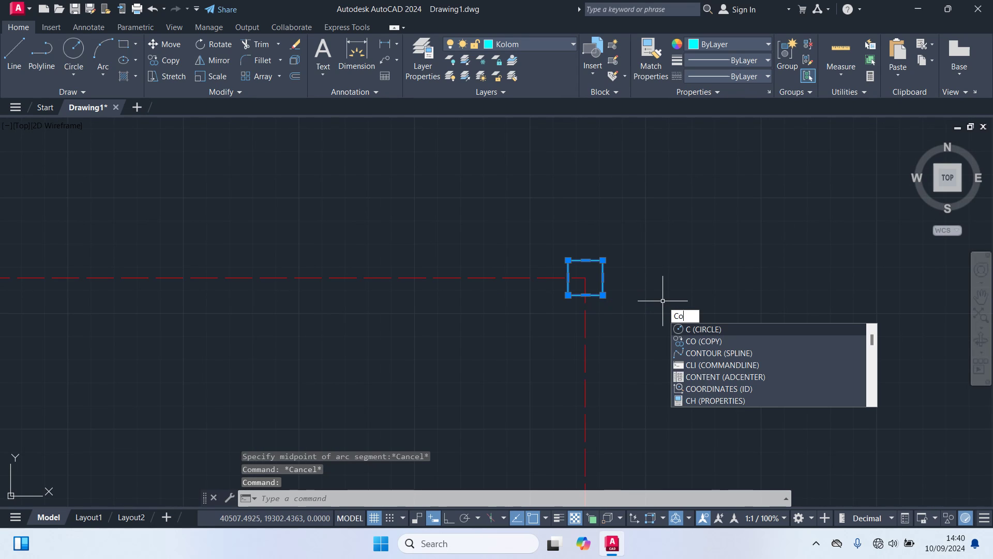
text(o)
key(Return)
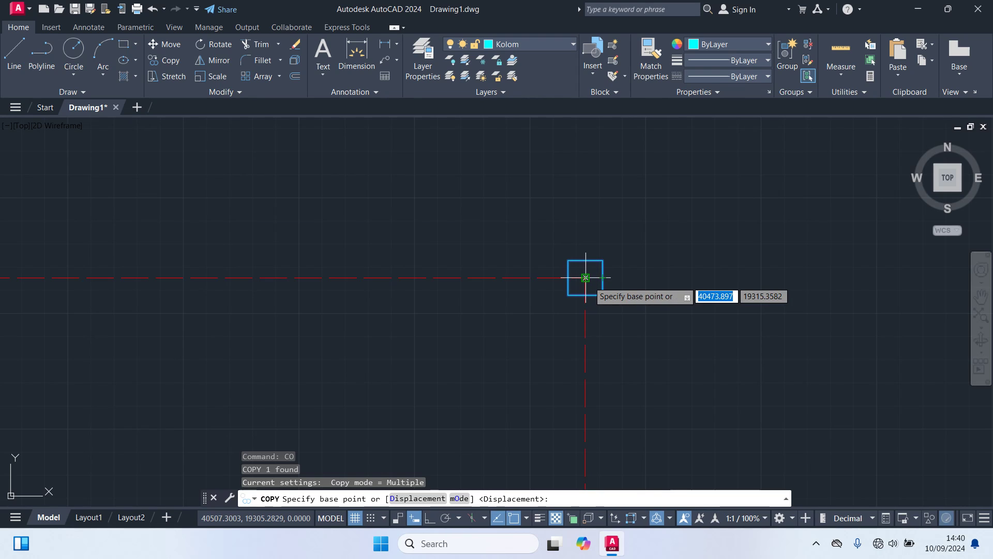
click(585, 278)
scroll(510, 383, down, 3)
middle_drag(514, 377, 631, 366)
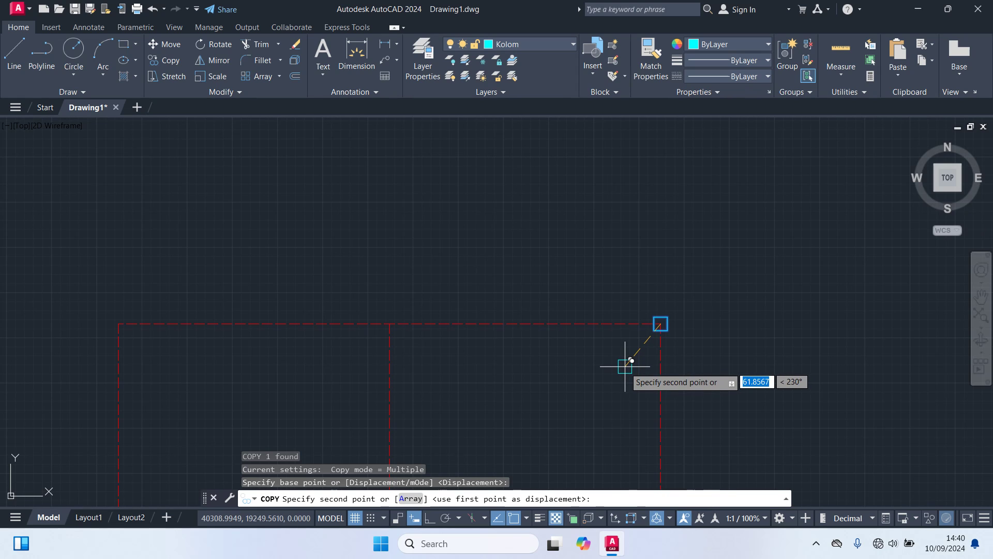
click(387, 325)
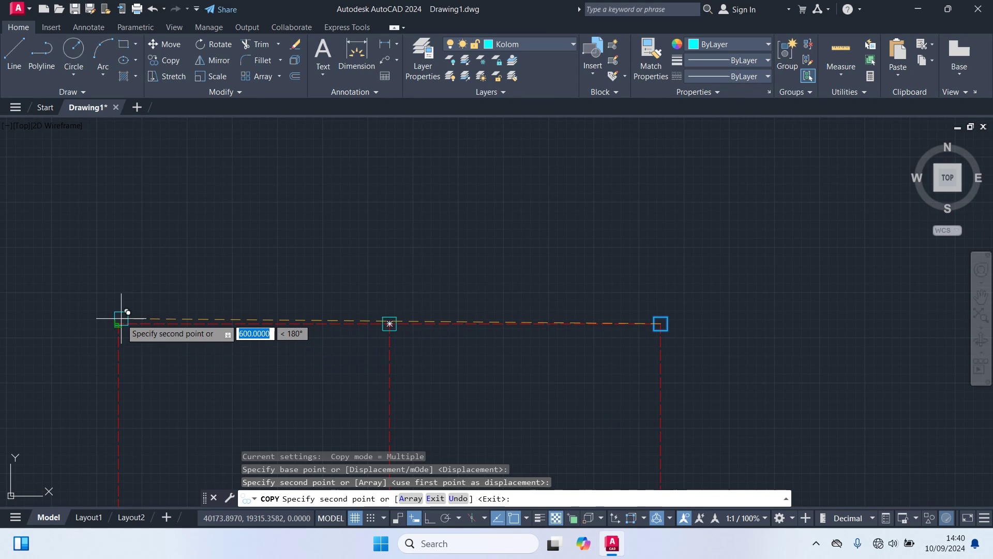
click(118, 323)
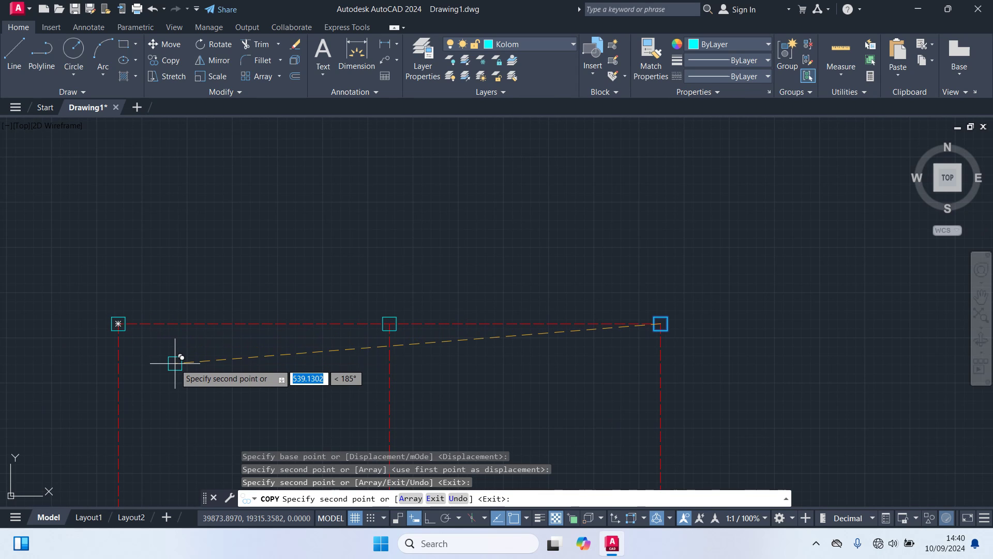
Place column copies at the four axis junctions along the horizontal below the top rooms, from the left edge to the right edge.
scroll(194, 375, down, 4)
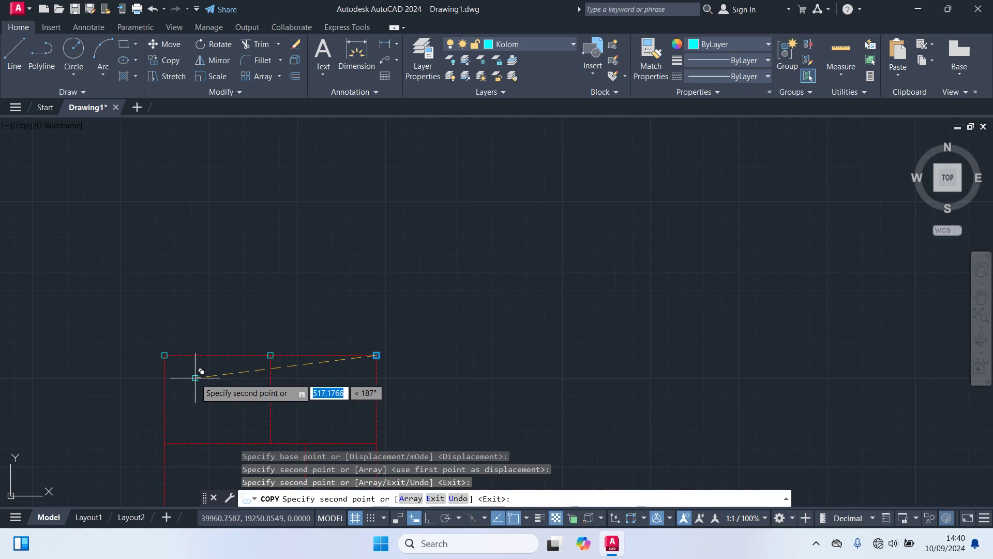
middle_drag(195, 377, 287, 277)
scroll(248, 337, up, 4)
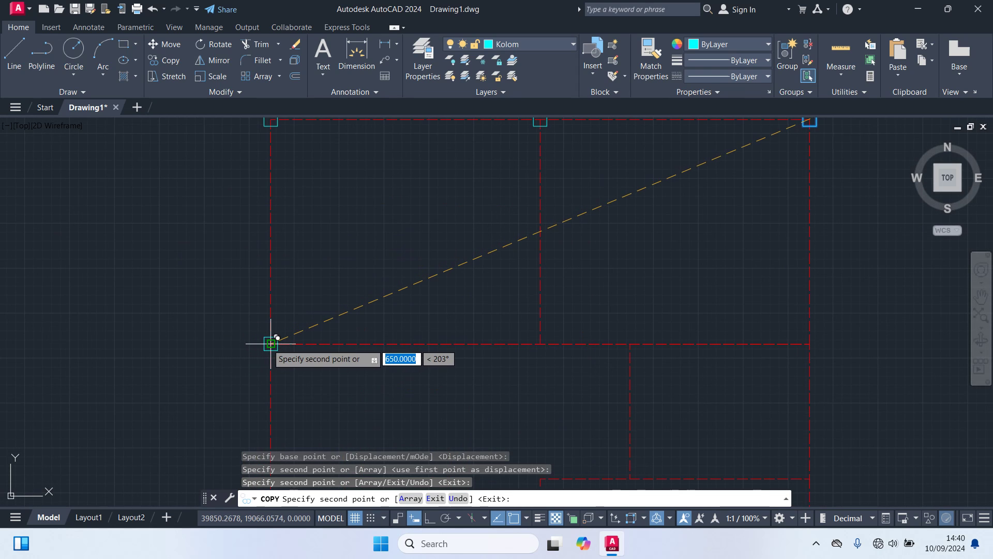
click(270, 344)
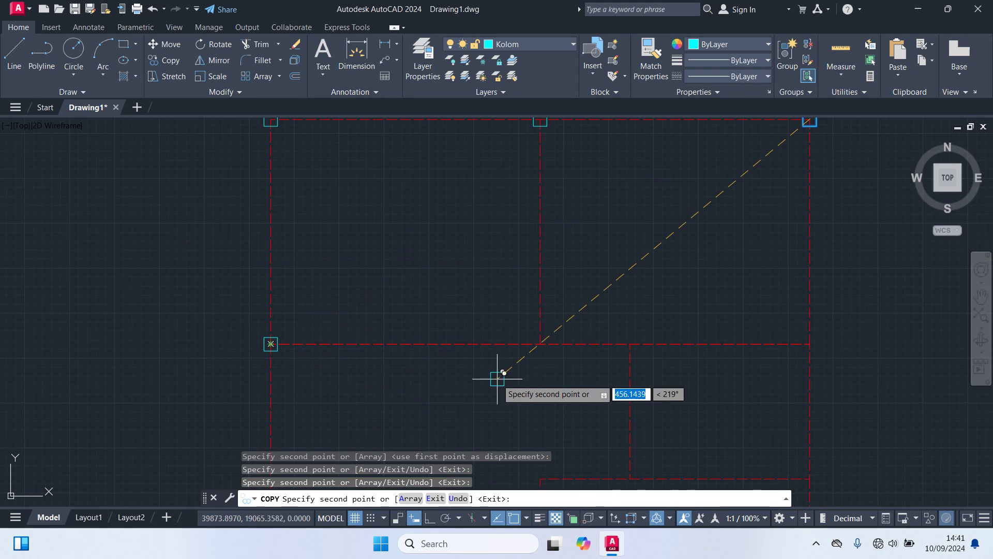
click(540, 344)
click(630, 343)
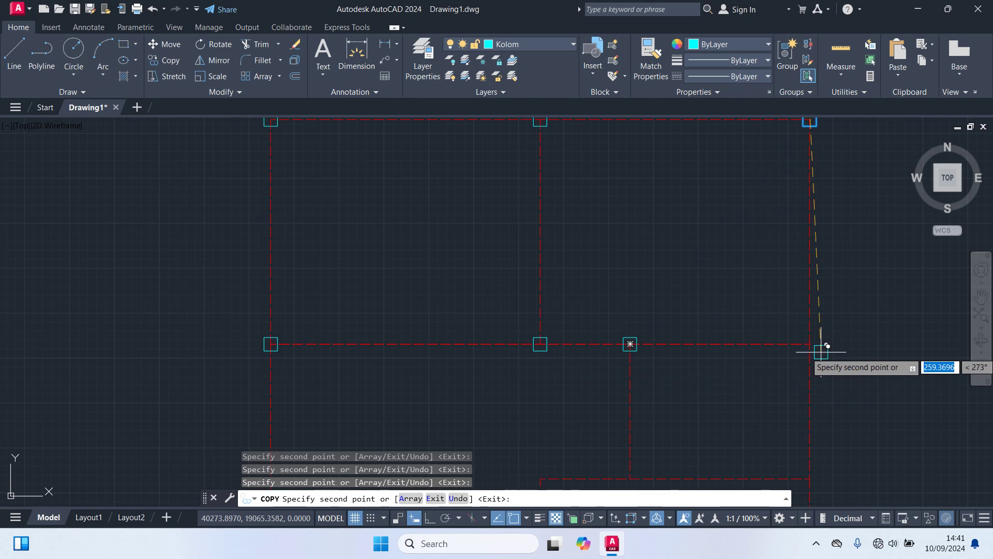
click(810, 344)
middle_drag(776, 395, 696, 324)
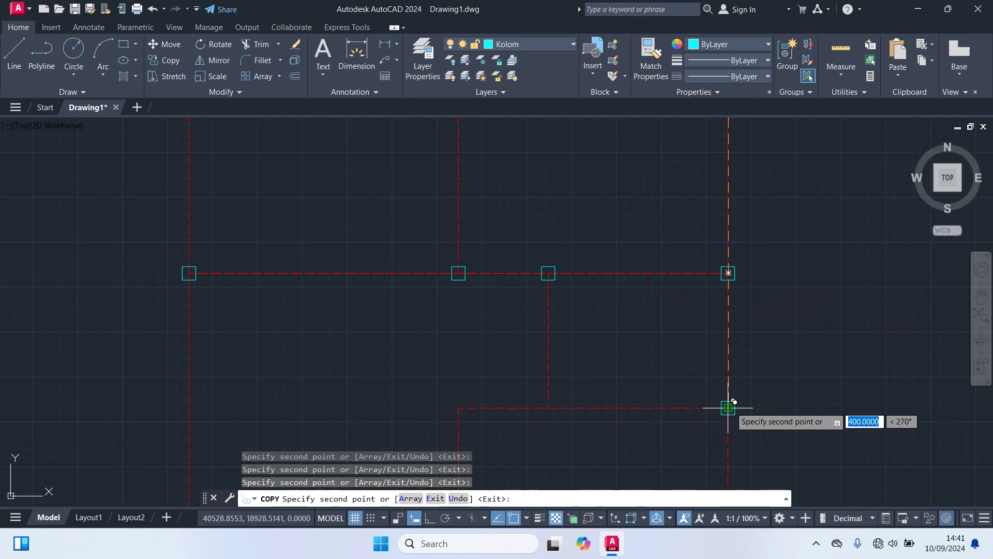
Place column copies at the three junctions of the horizontal below the small room and at both ends of the next horizontal down.
click(728, 407)
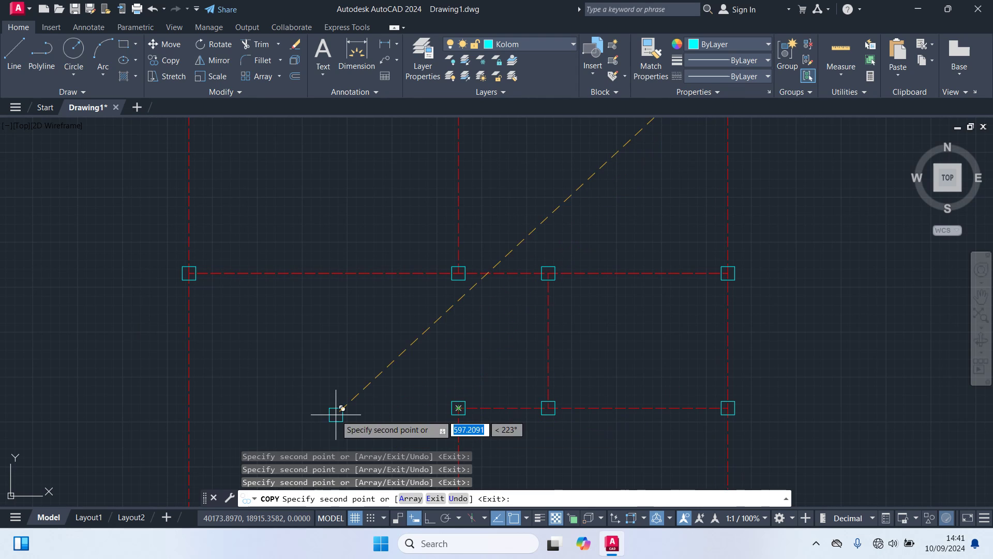
mouse_move(337, 414)
middle_down()
mouse_move(366, 386)
mouse_move(407, 279)
middle_up()
scroll(416, 285, down, 4)
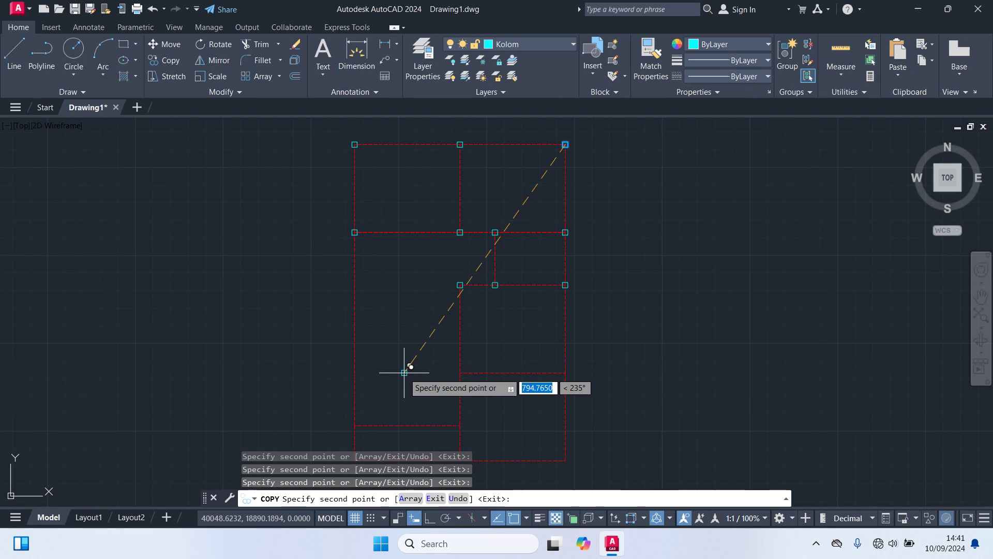
scroll(461, 388, up, 4)
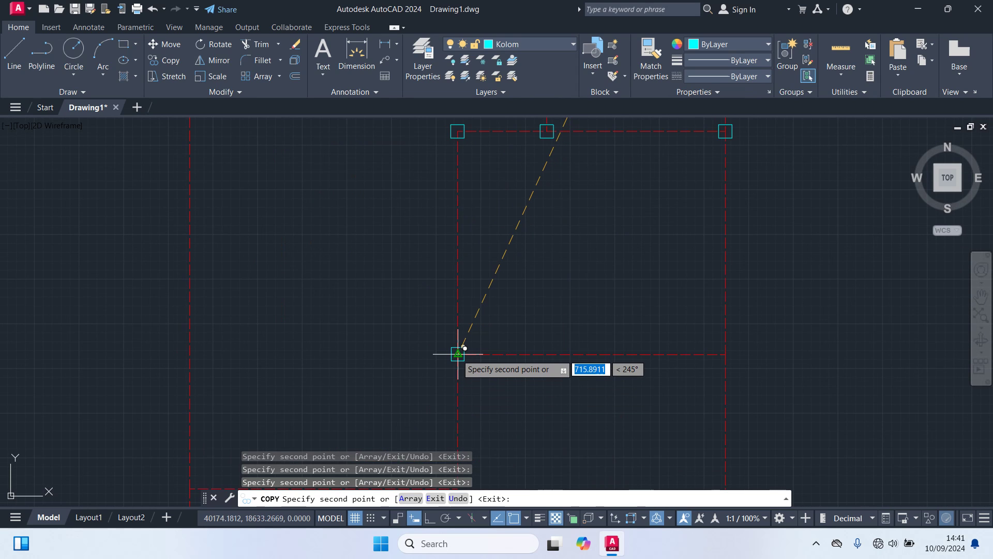
click(457, 354)
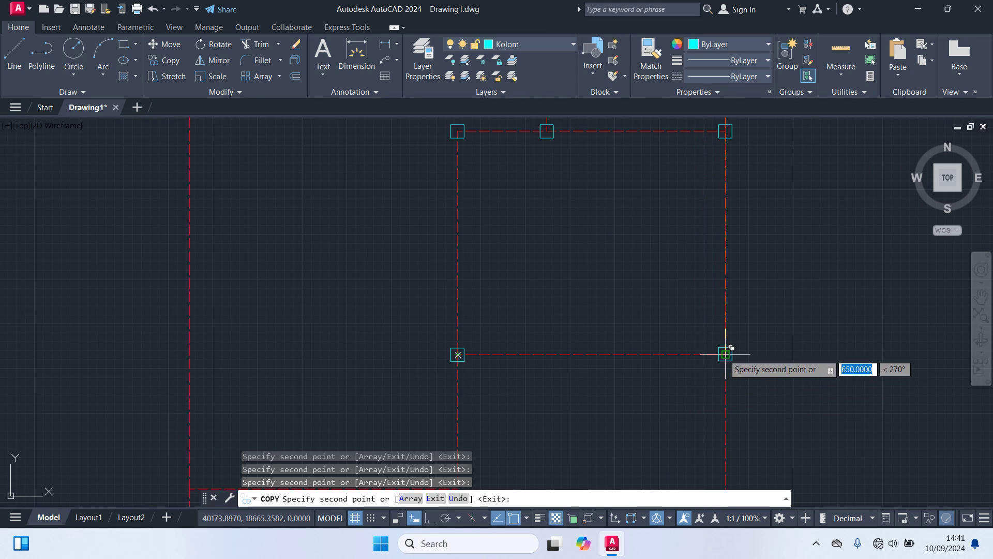
click(725, 354)
Place column copies at both ends of the lower-left horizontal and at the bottom edge's middle junction and two corners.
scroll(747, 417, down, 2)
middle_drag(748, 416, 717, 226)
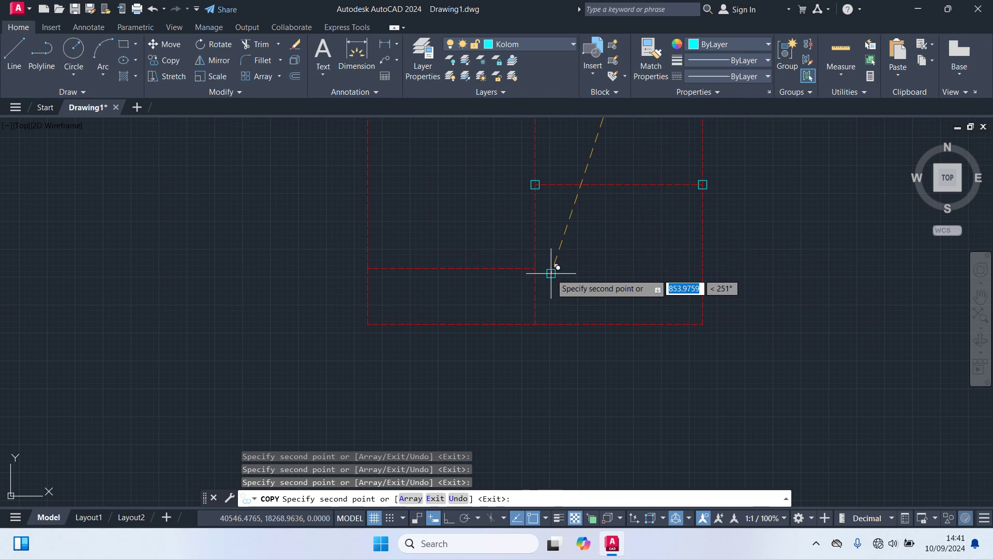
click(536, 268)
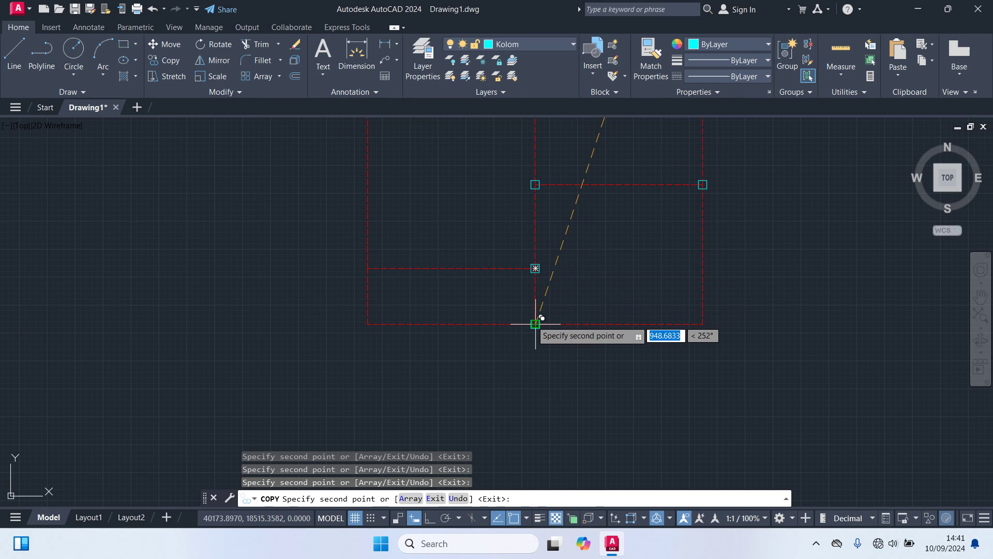
click(535, 324)
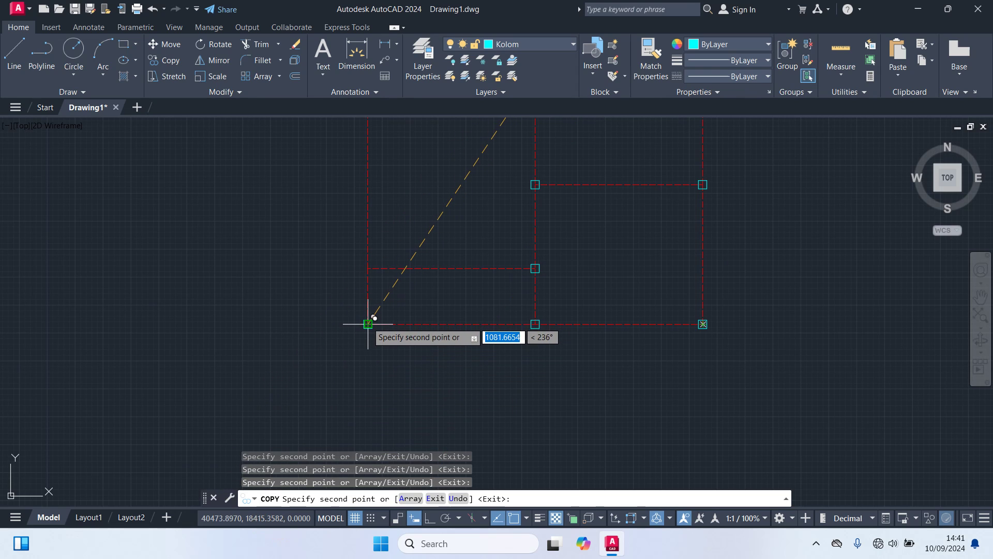
click(368, 268)
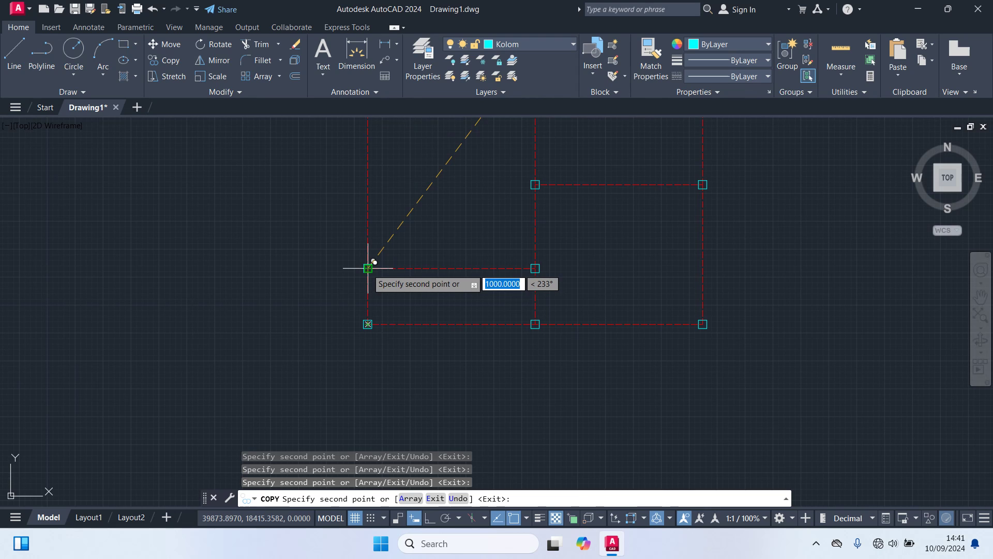
scroll(266, 334, down, 1)
mouse_move(266, 334)
middle_down()
mouse_move(267, 472)
mouse_move(297, 401)
middle_up()
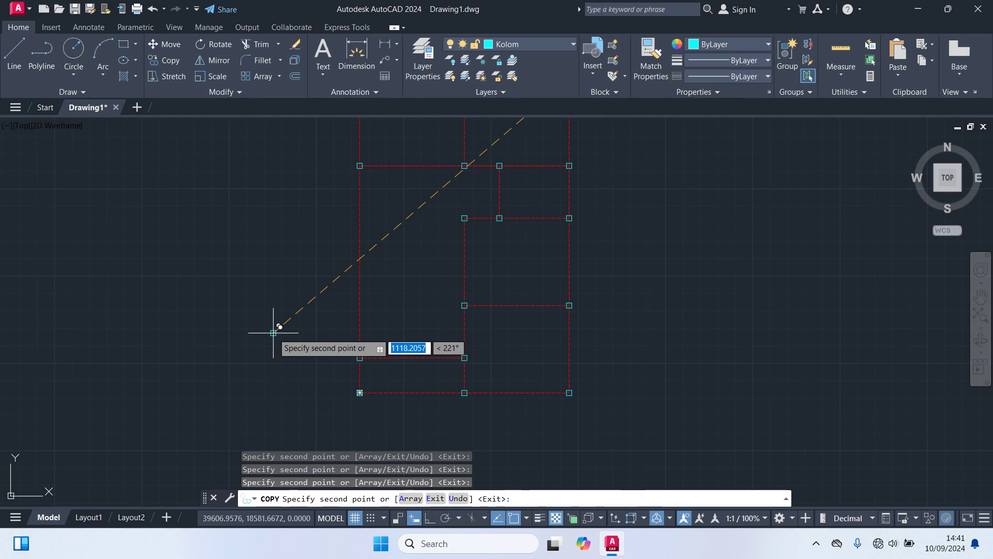
key(Escape)
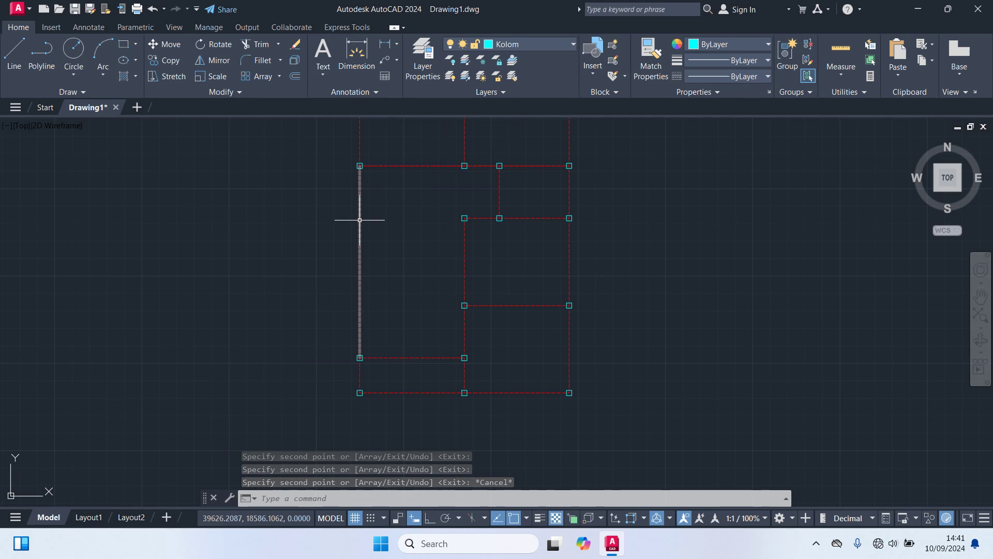
Copy the left-edge column below the top rooms from its center to the midpoint of the long left axis segment.
click(359, 220)
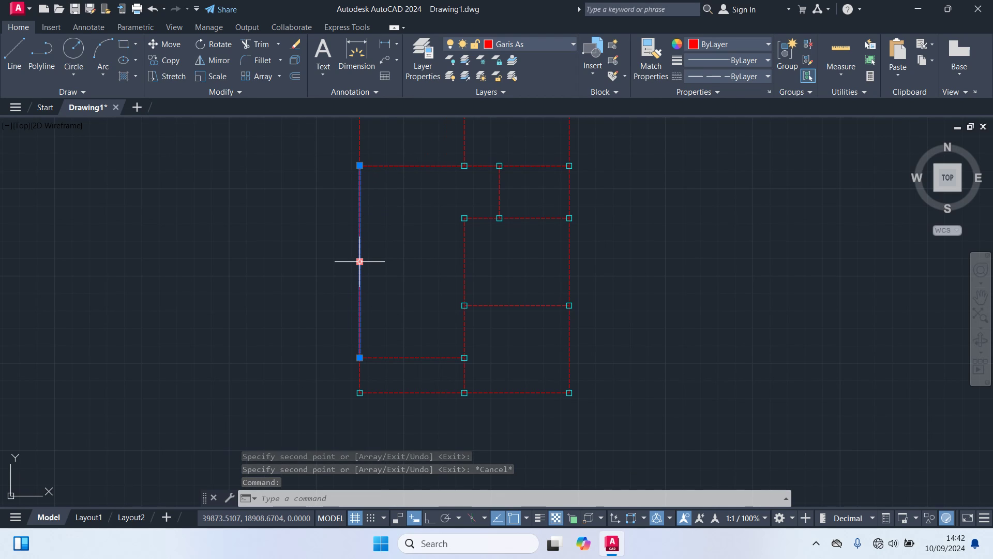
key(Escape)
scroll(349, 156, up, 6)
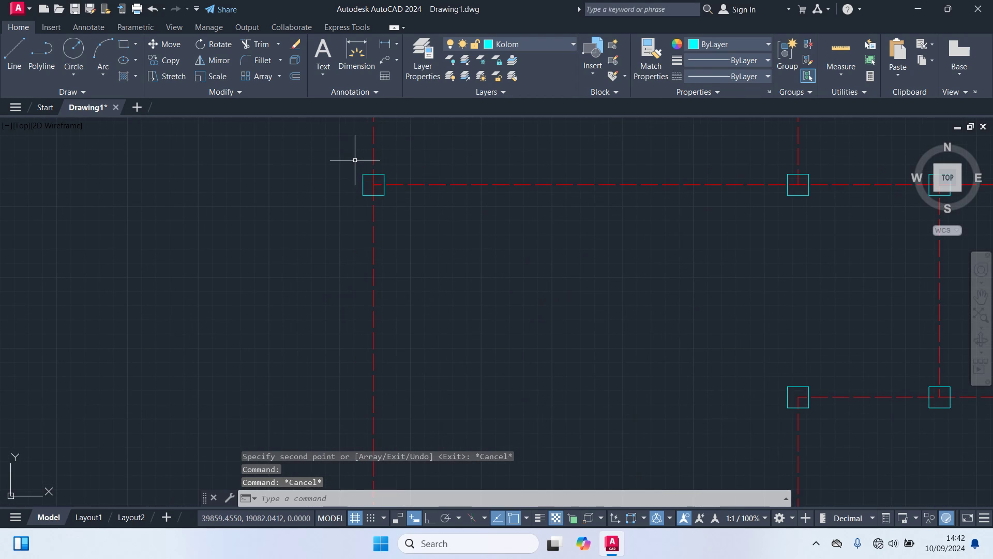
click(381, 195)
text(c)
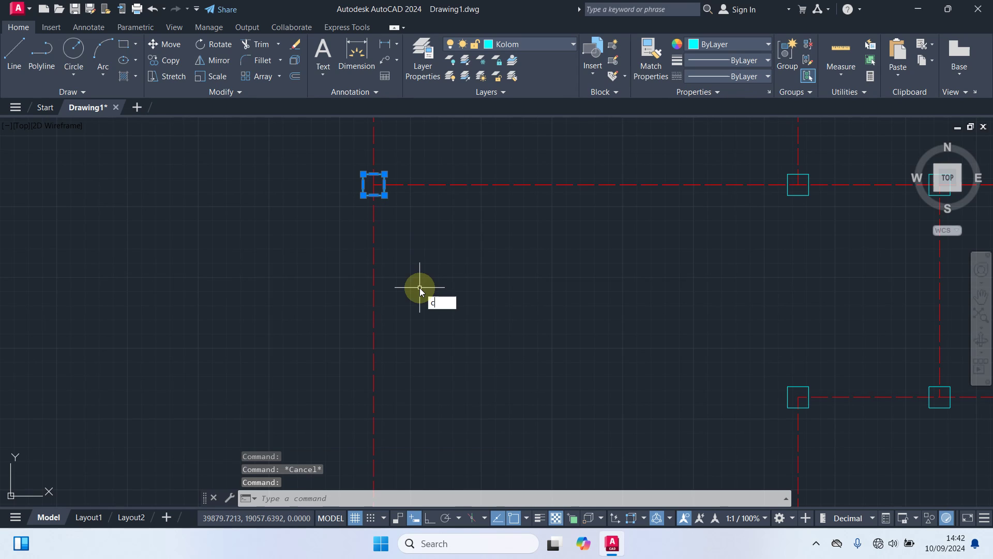
text(o)
key(Return)
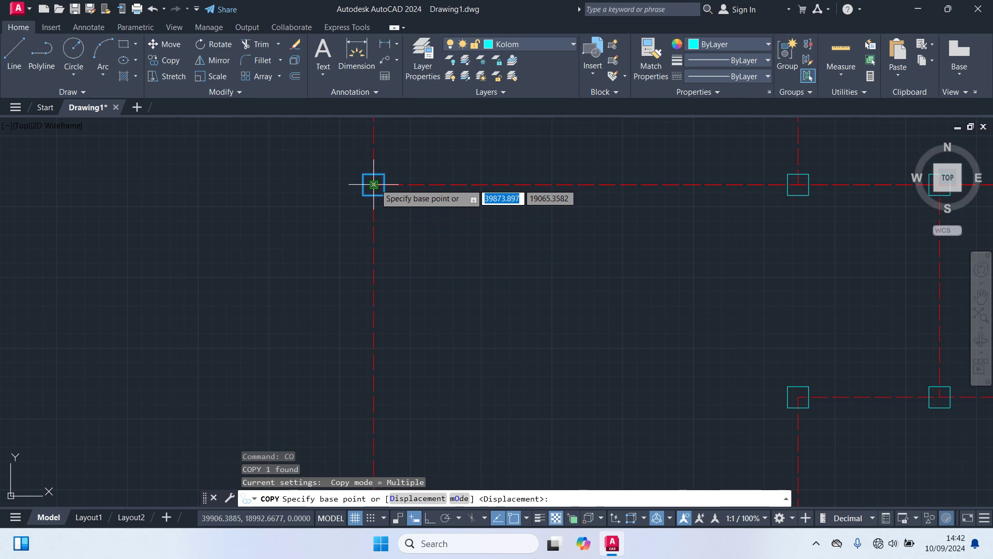
click(373, 184)
scroll(456, 270, down, 1)
scroll(446, 300, down, 2)
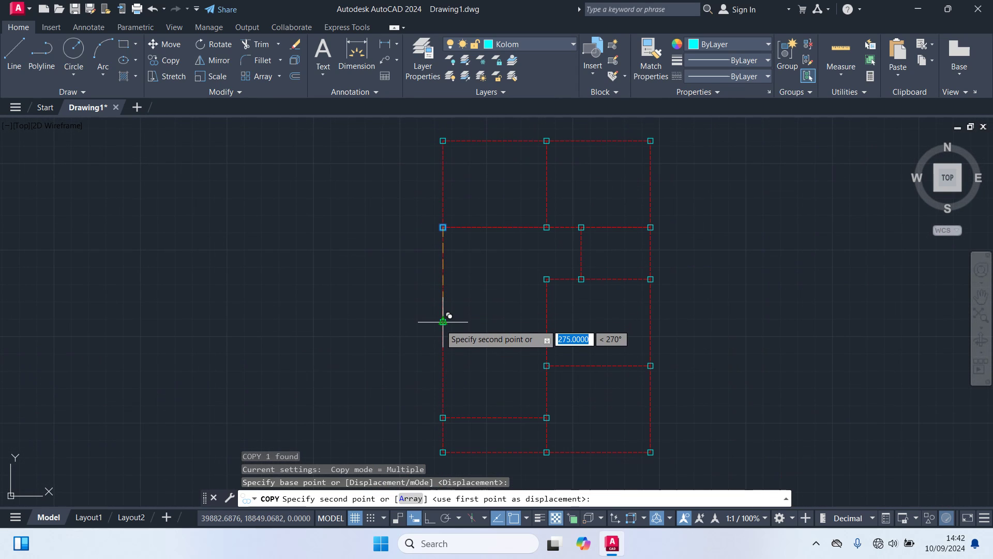
scroll(443, 321, up, 2)
click(443, 322)
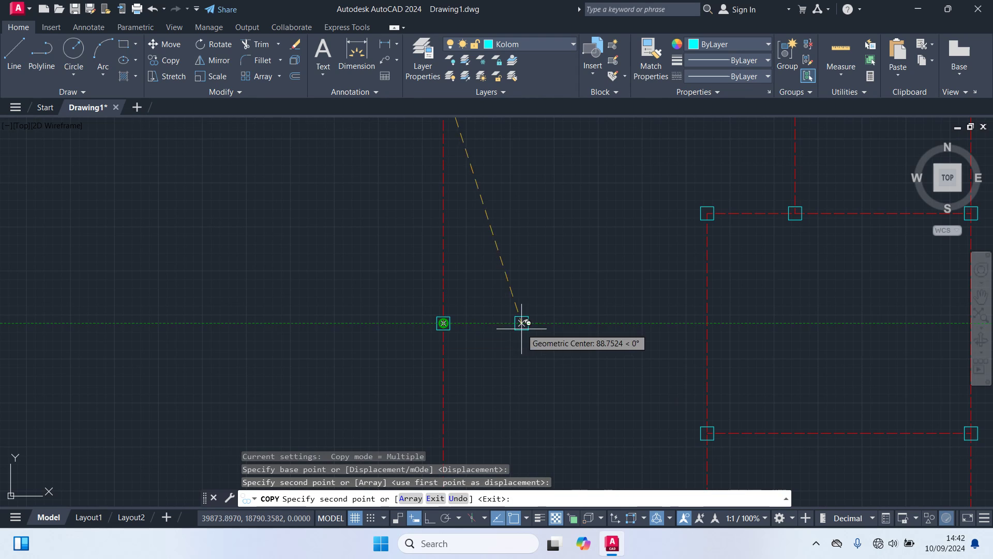
key(Escape)
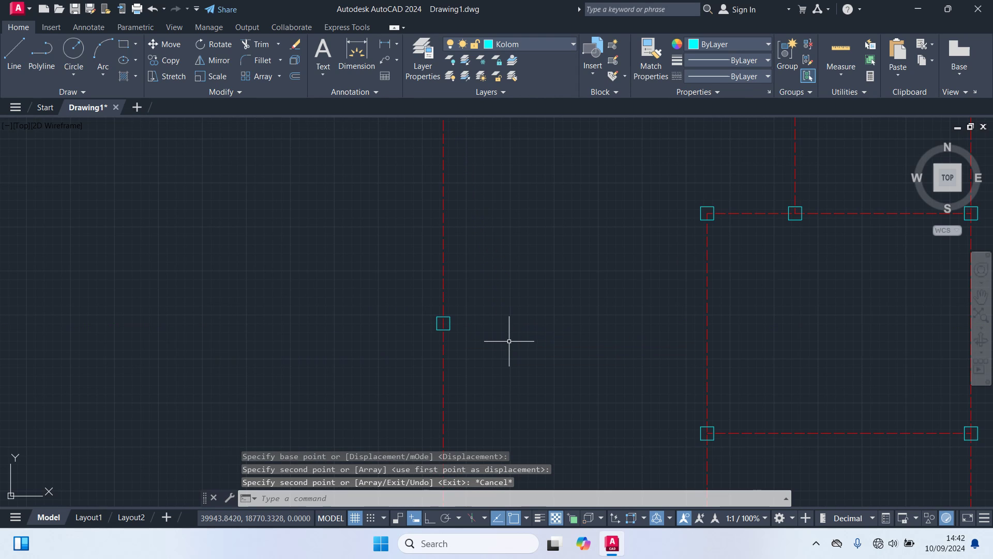
scroll(512, 339, down, 5)
middle_drag(523, 350, 427, 333)
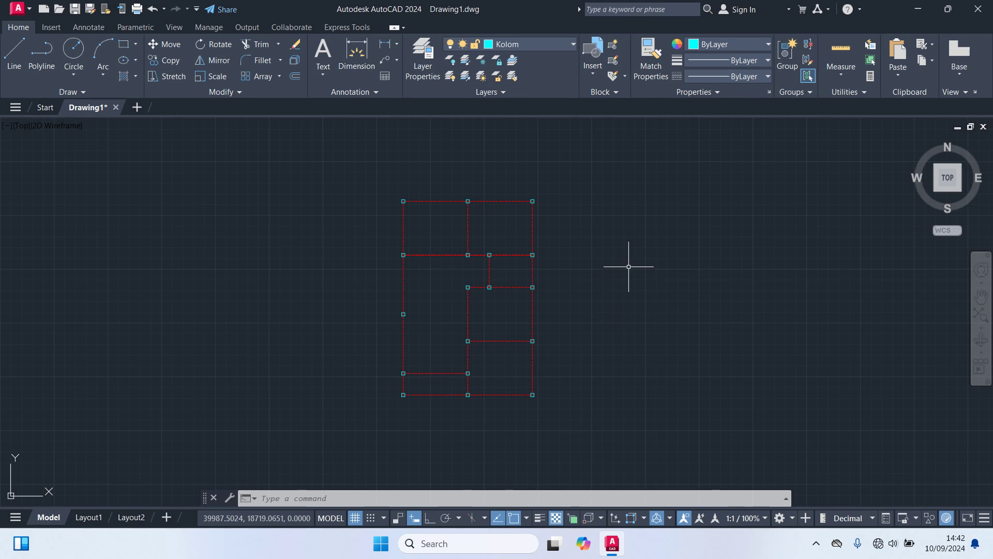
text(rec)
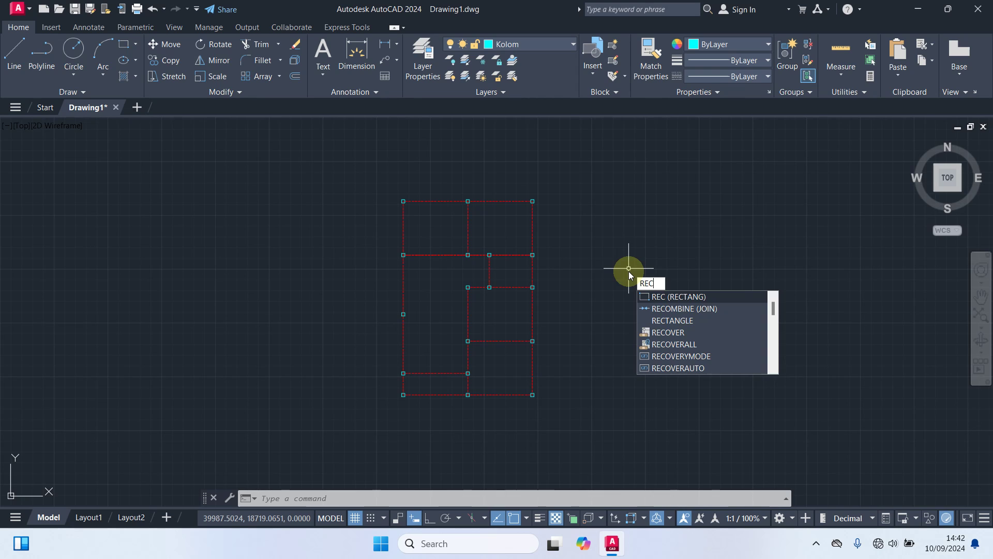
key(Return)
scroll(427, 196, up, 8)
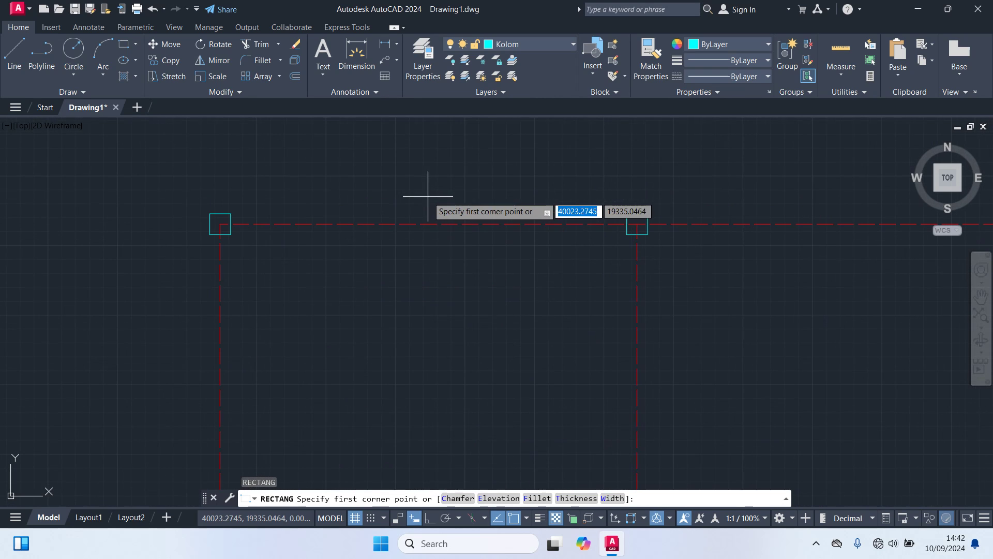
click(231, 214)
scroll(642, 285, down, 4)
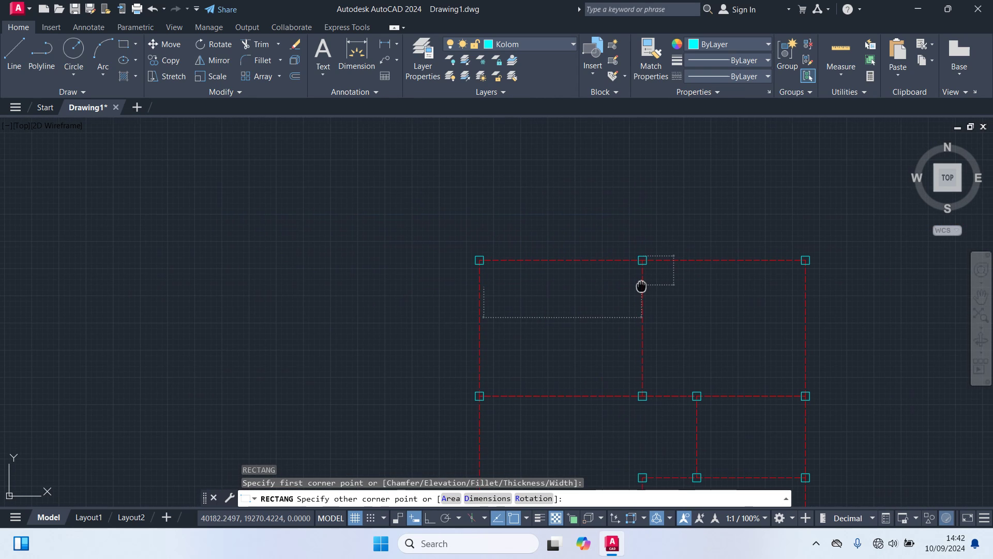
key(Escape)
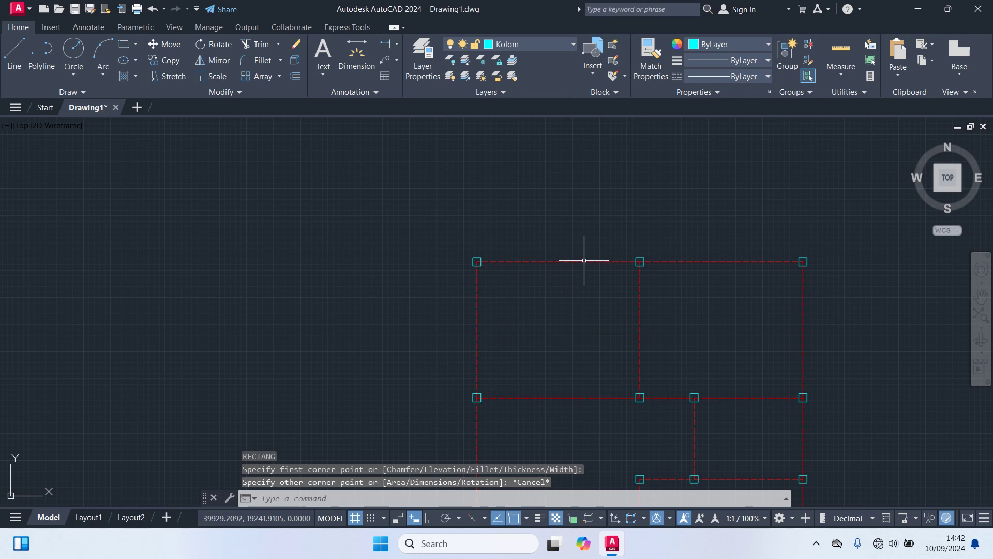
Make Dinding the current layer.
scroll(584, 260, down, 4)
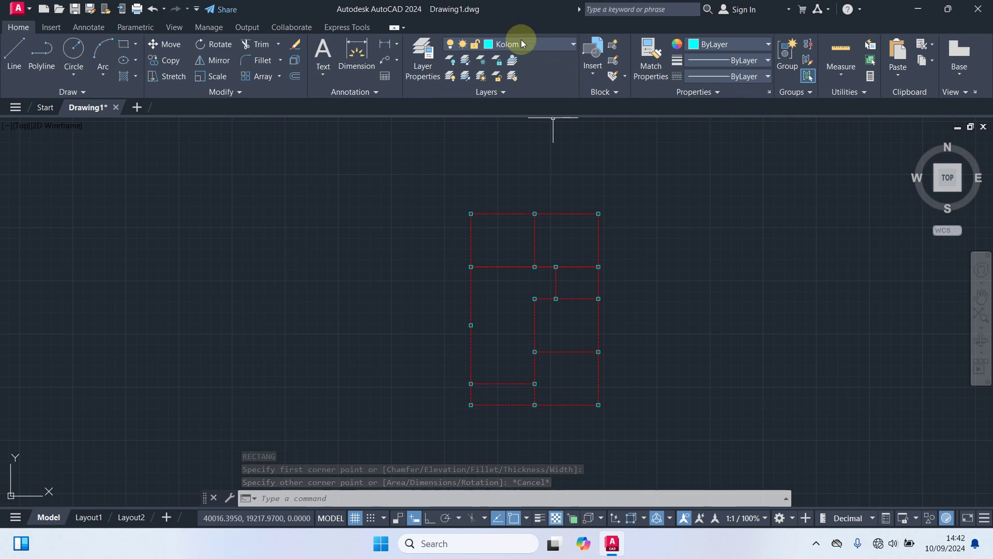
click(541, 42)
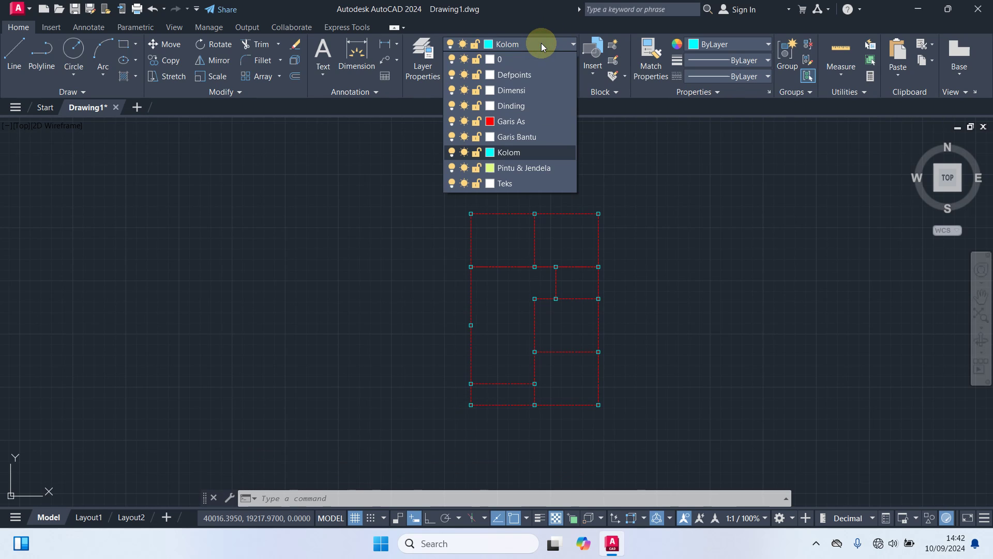
click(516, 109)
Draw a wall rectangle along the top edge, from the upper-left column's upper-right corner to the upper-right column's lower-left corner.
scroll(490, 198, up, 4)
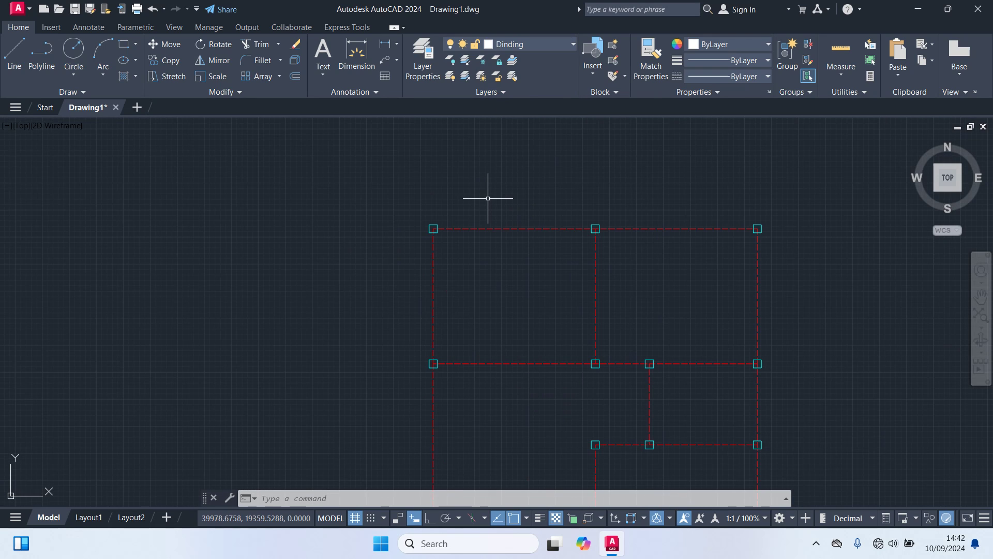
text(r)
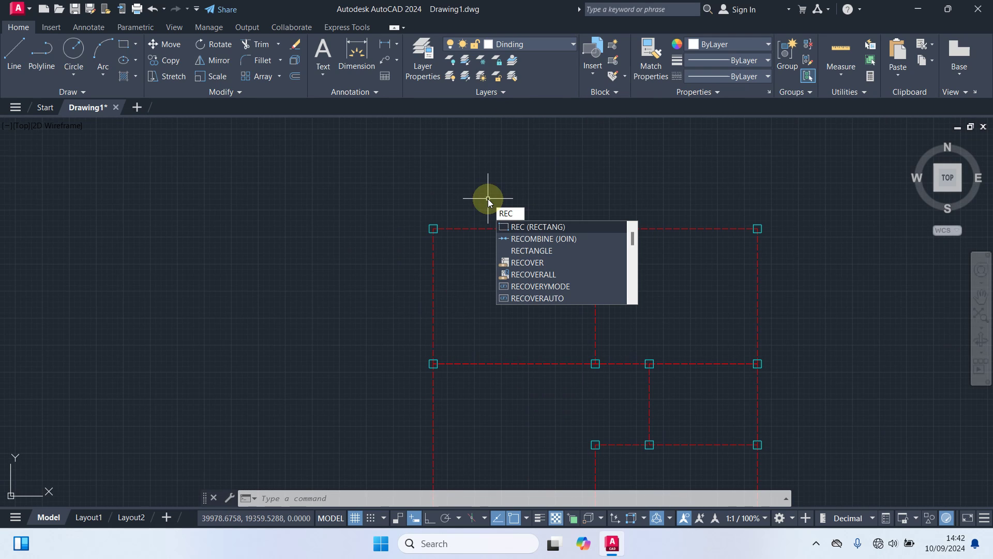
key(Return)
scroll(490, 212, up, 2)
middle_drag(492, 214, 331, 212)
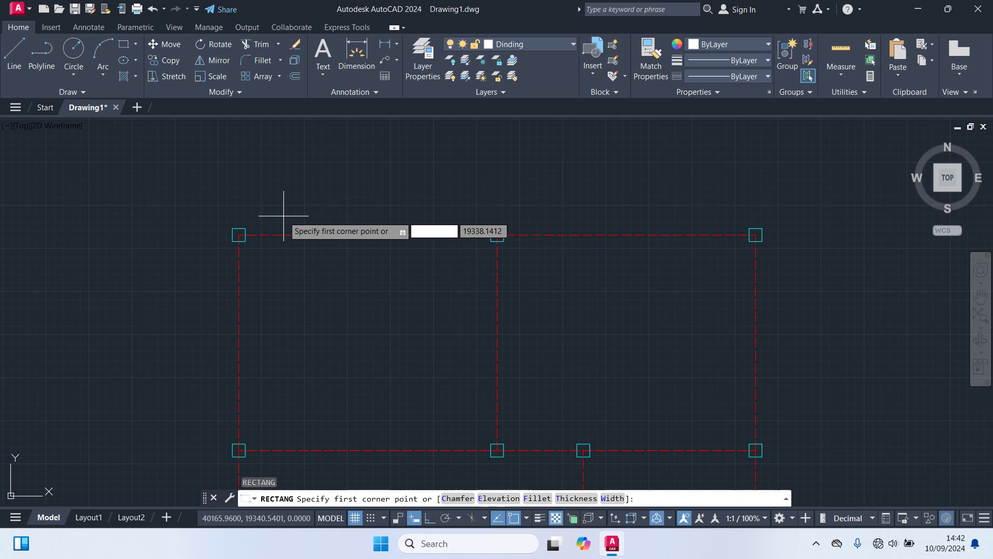
click(245, 229)
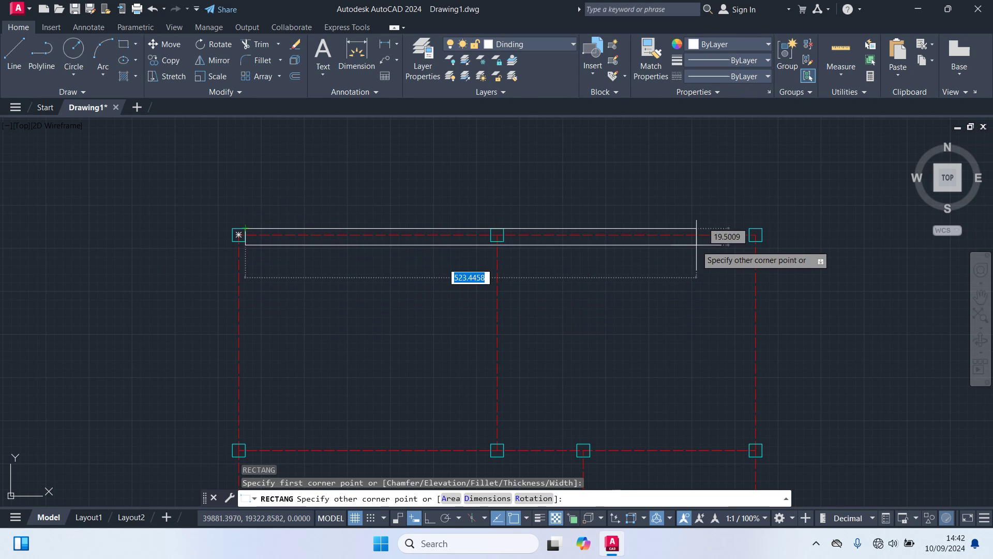
click(746, 243)
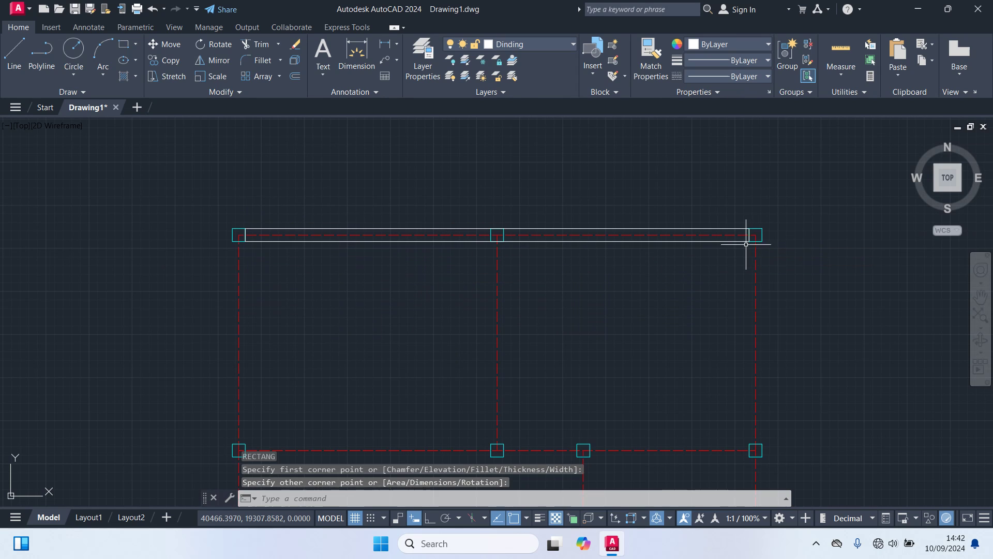
Draw a 15 by 900 wall rectangle along the right edge, from the upper-right column's lower-left corner to the lower-right column's outer corner.
key(Return)
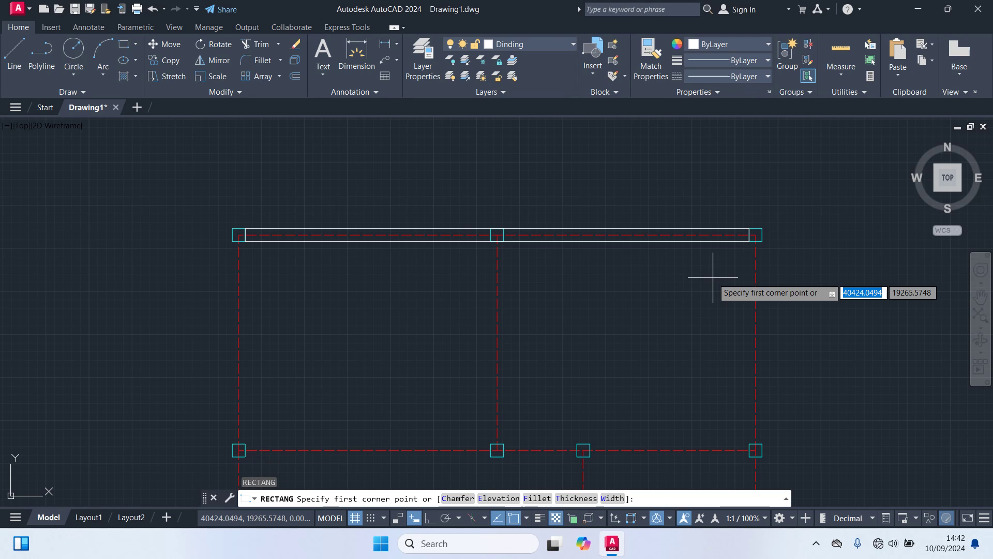
middle_drag(714, 277, 574, 224)
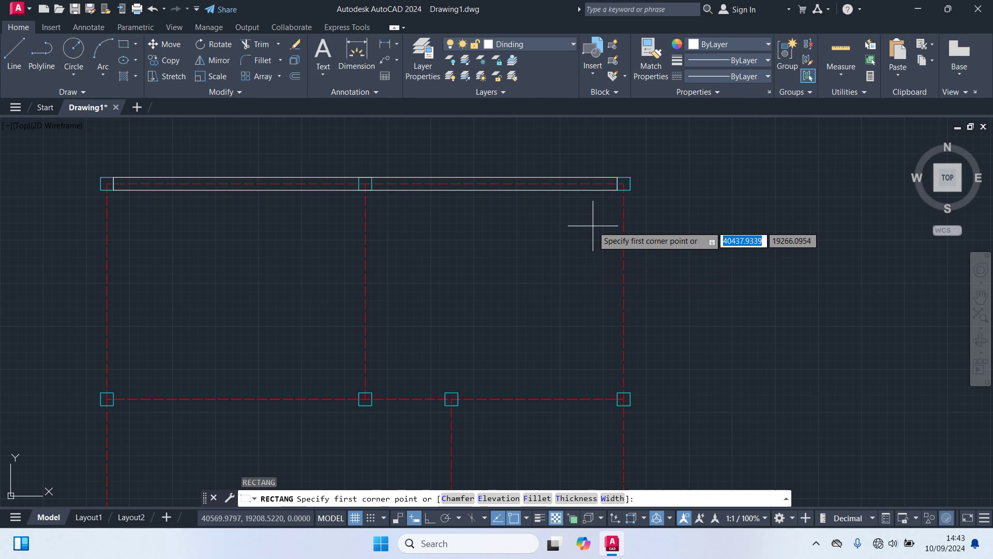
scroll(592, 226, up, 2)
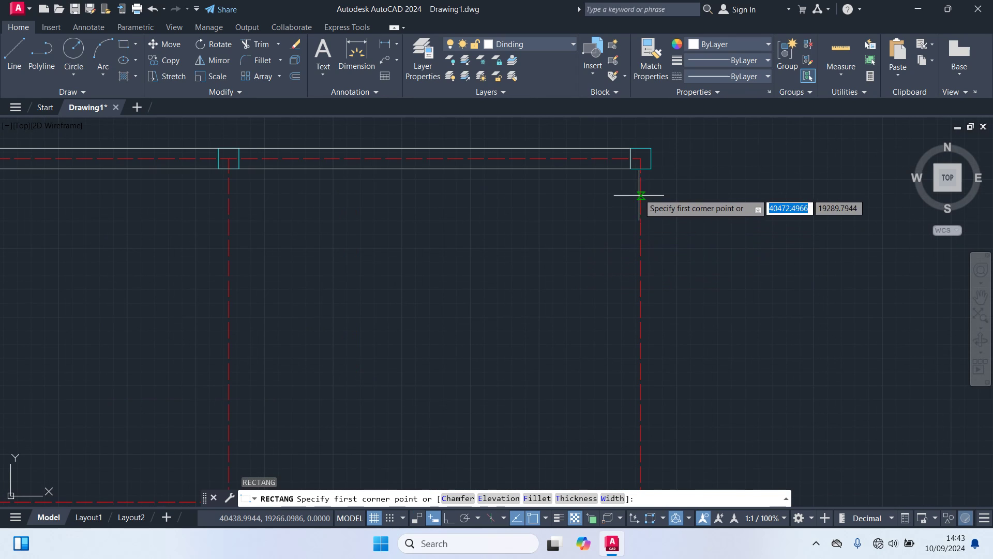
click(641, 167)
scroll(641, 187, down, 4)
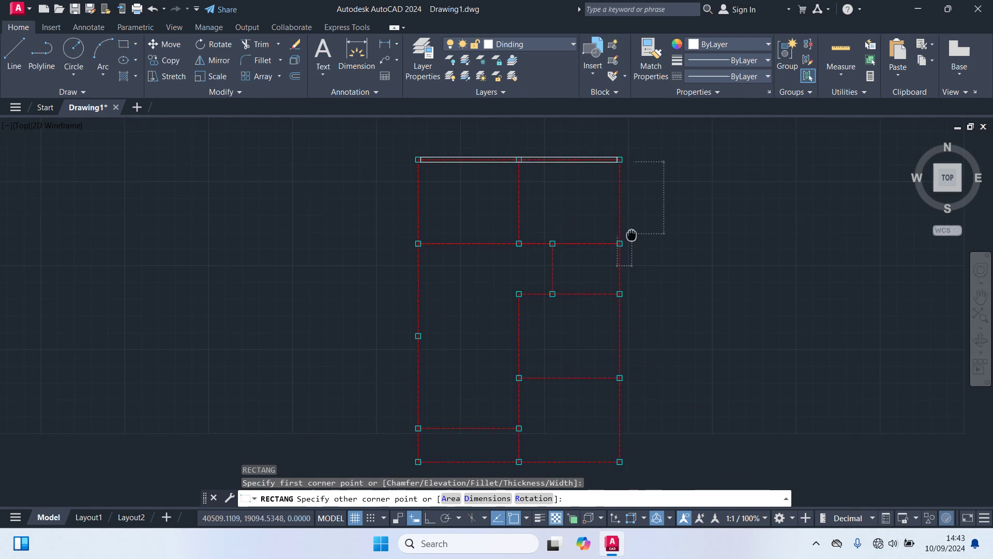
scroll(611, 346, up, 4)
scroll(610, 354, up, 2)
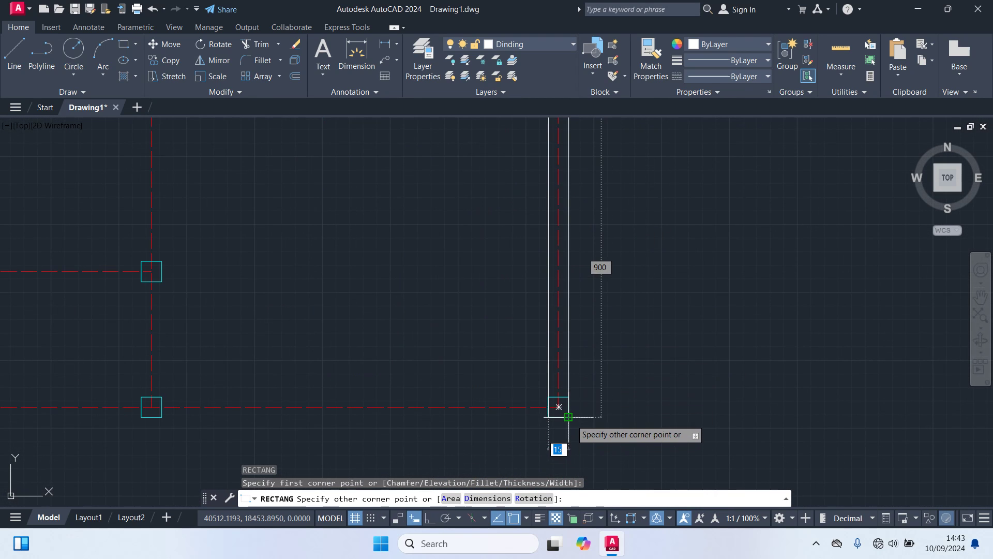
click(569, 416)
key(Return)
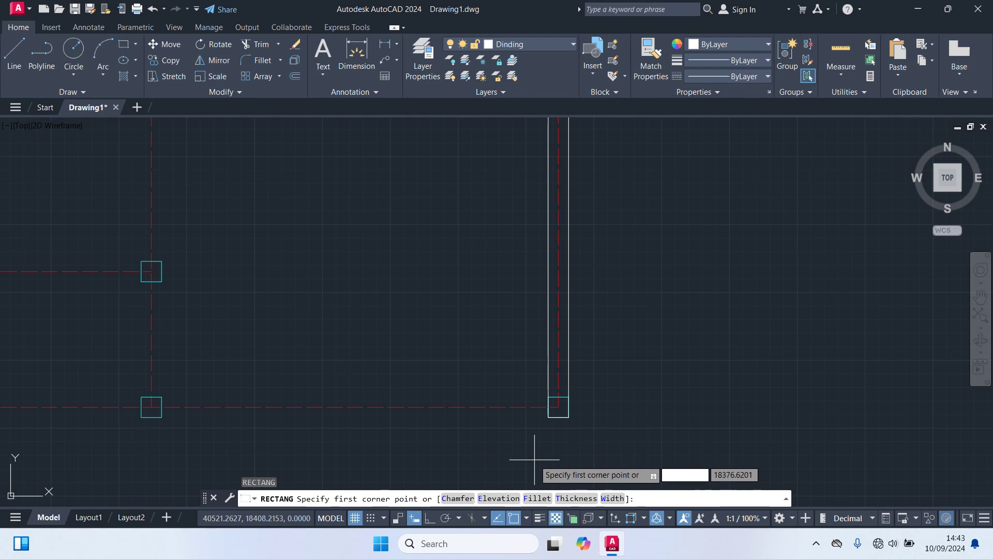
Draw a wall rectangle along the bottom edge, from the lower-right column's upper-left corner to the lower-left column's lower-right corner.
middle_drag(519, 393, 772, 303)
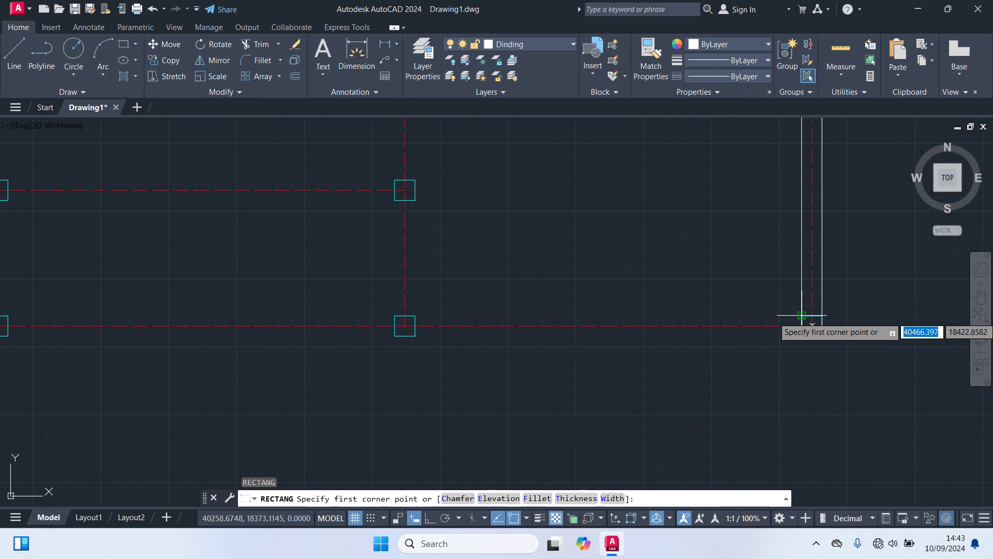
click(802, 315)
scroll(466, 357, down, 2)
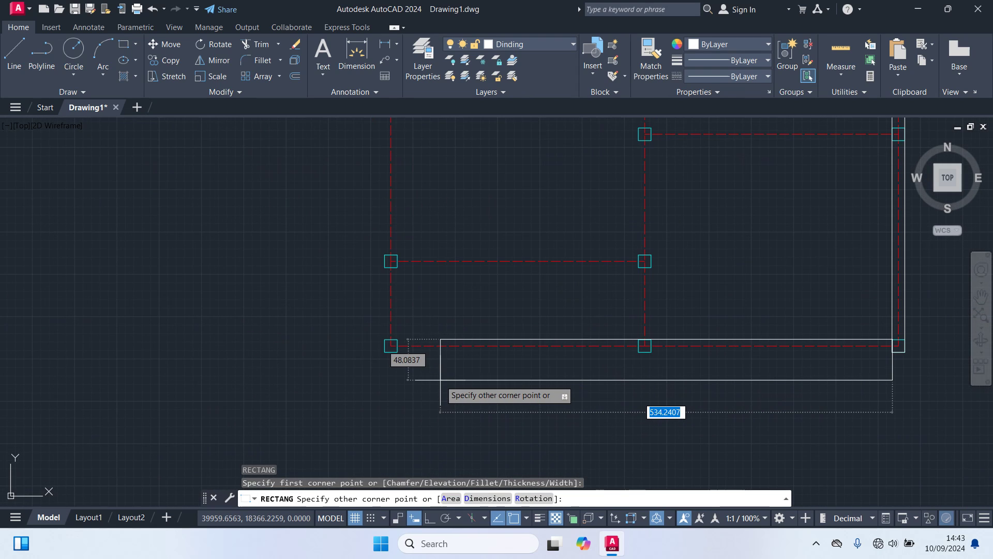
click(397, 352)
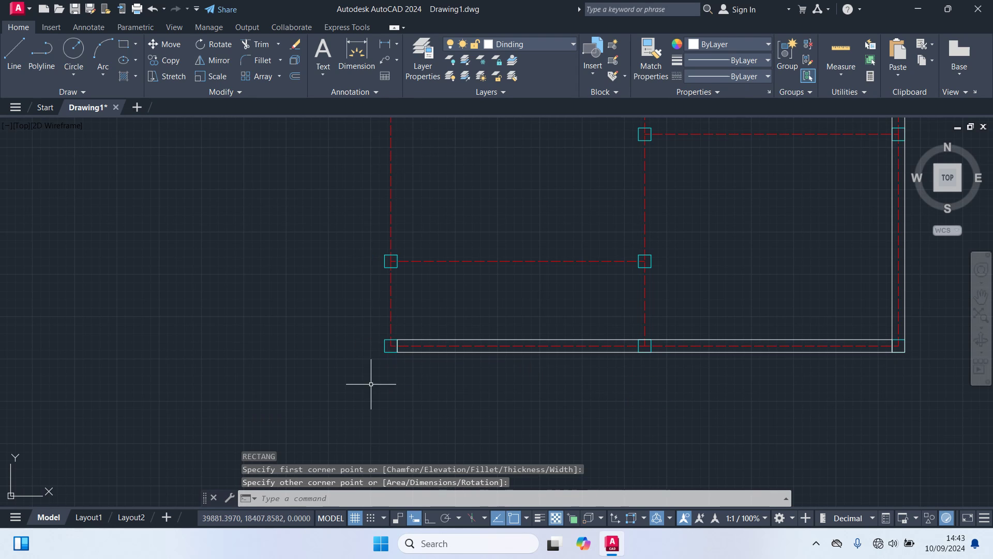
Draw a wall rectangle along the left edge, from the lower-left column's upper-right corner to the upper-left column's lower-left corner.
scroll(324, 335, down, 2)
middle_drag(325, 334, 363, 432)
key(space)
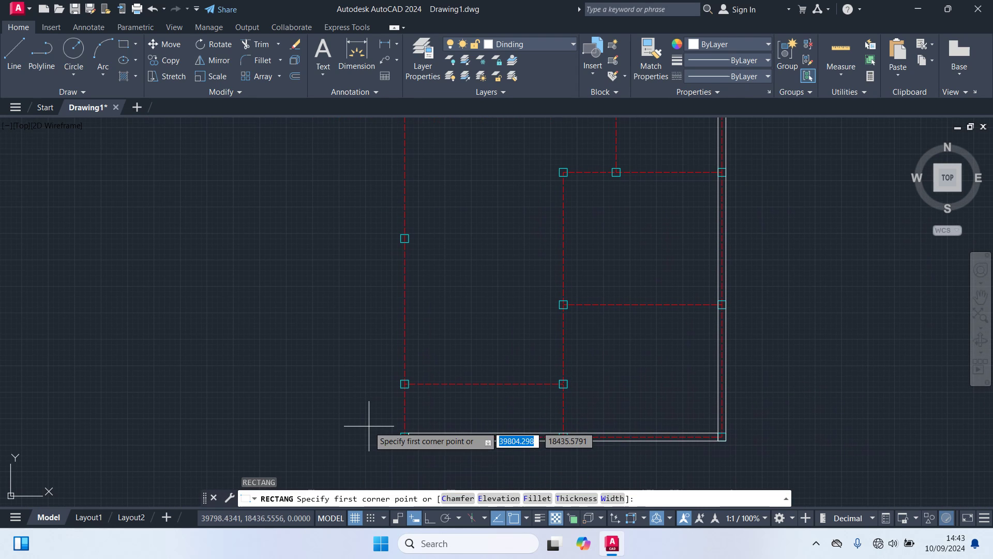
scroll(421, 437, up, 6)
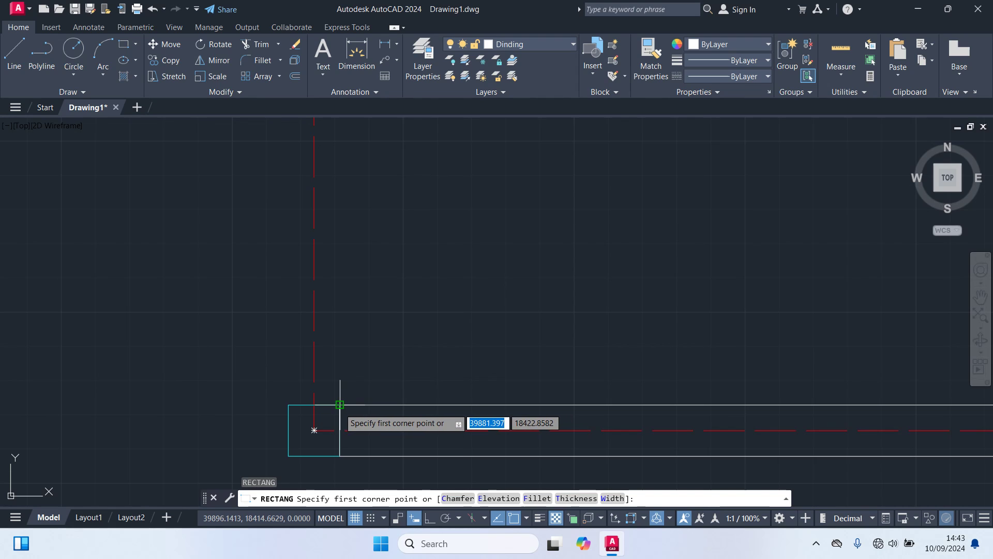
click(314, 430)
scroll(316, 421, down, 2)
scroll(265, 250, down, 4)
middle_drag(267, 254, 315, 397)
scroll(312, 264, up, 4)
scroll(370, 207, up, 2)
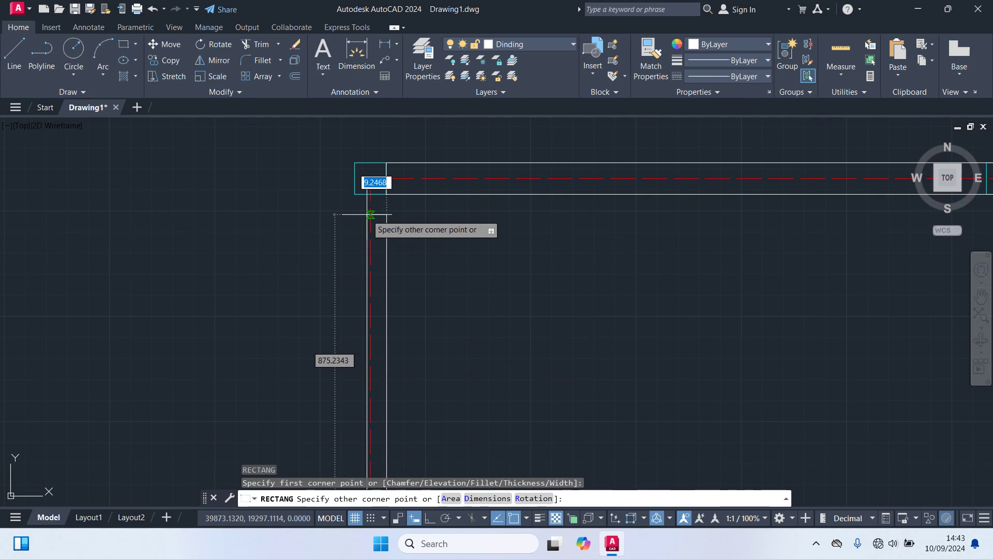
click(371, 180)
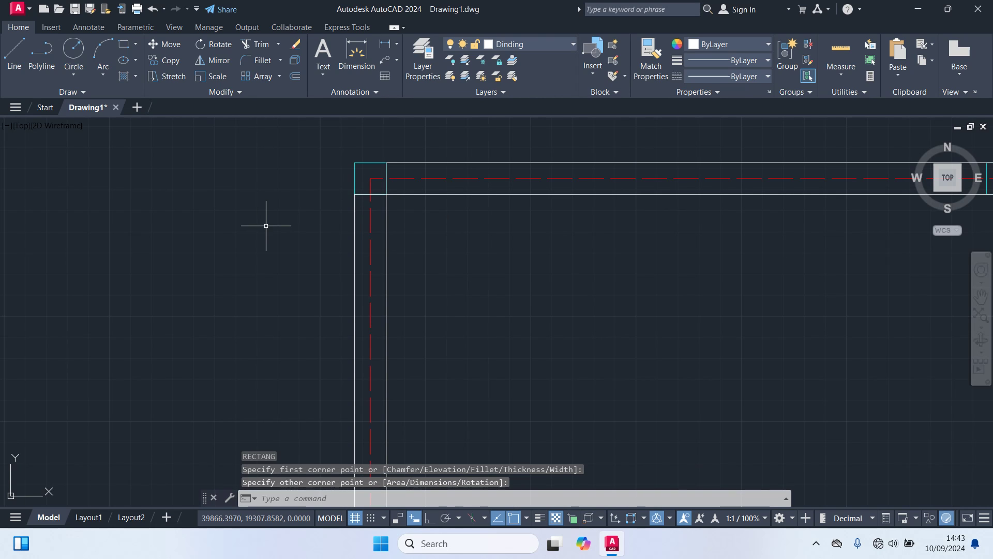
Draw the vertical wall rectangle between the two top rooms, from the top-middle column's lower-left corner to the upper-right corner of the column below.
scroll(289, 238, down, 3)
scroll(425, 290, down, 2)
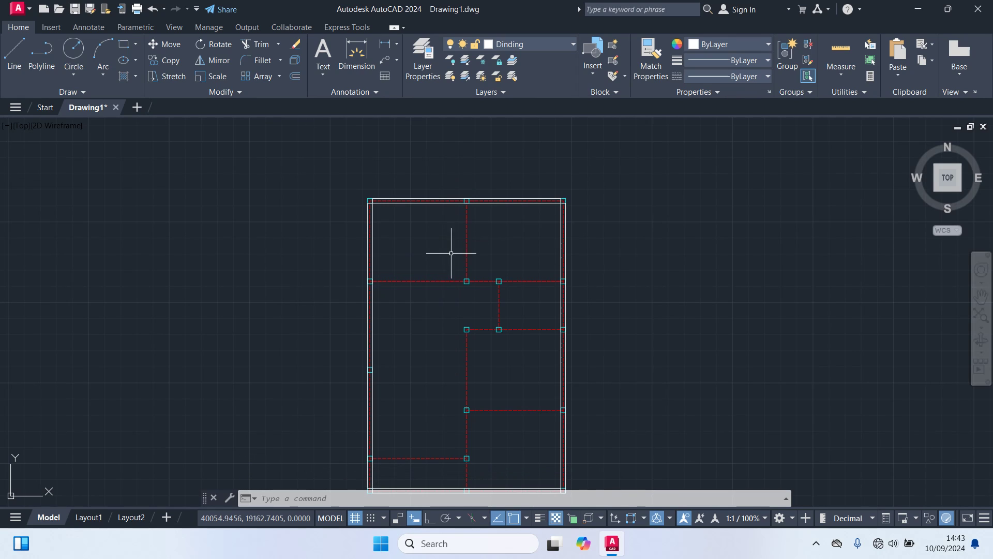
key(Return)
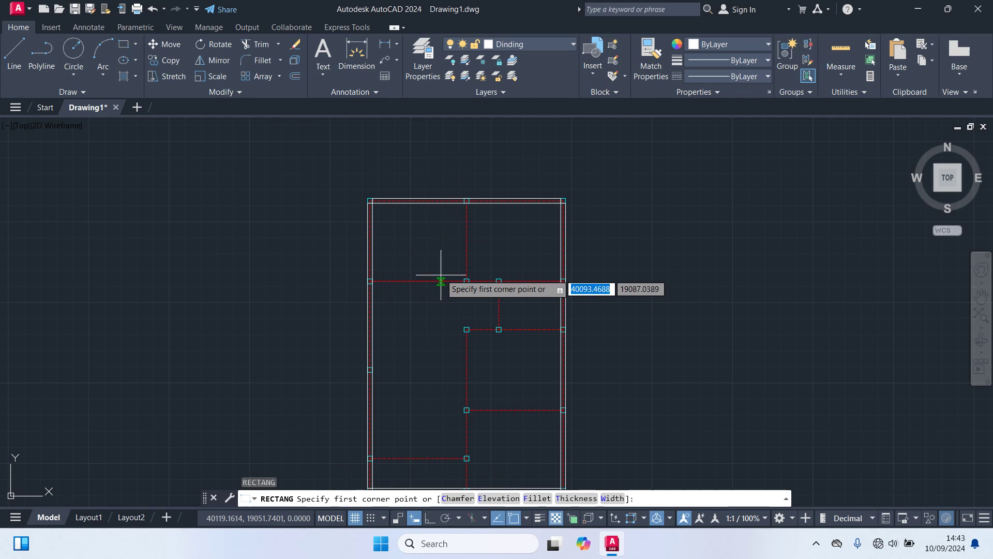
scroll(456, 248, up, 5)
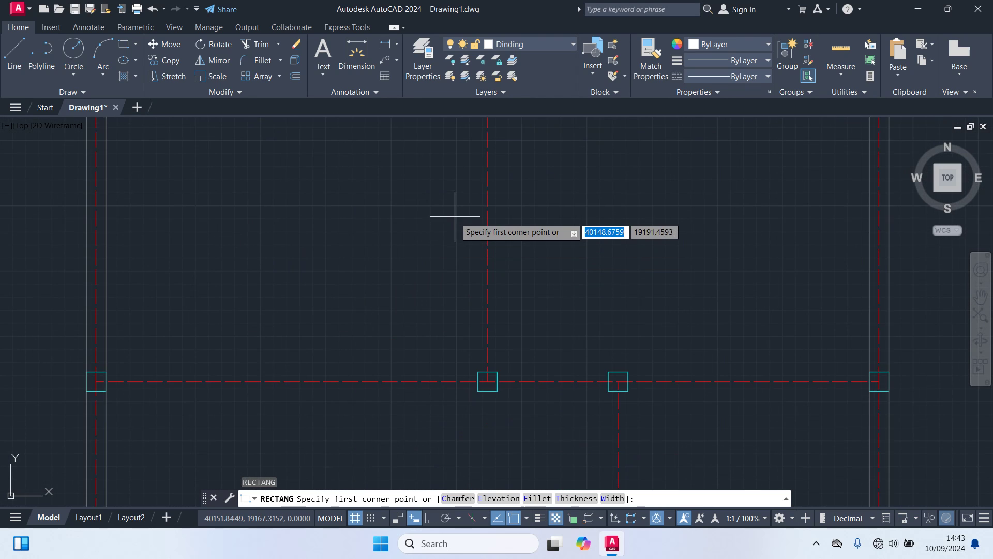
scroll(451, 227, down, 2)
scroll(450, 239, up, 2)
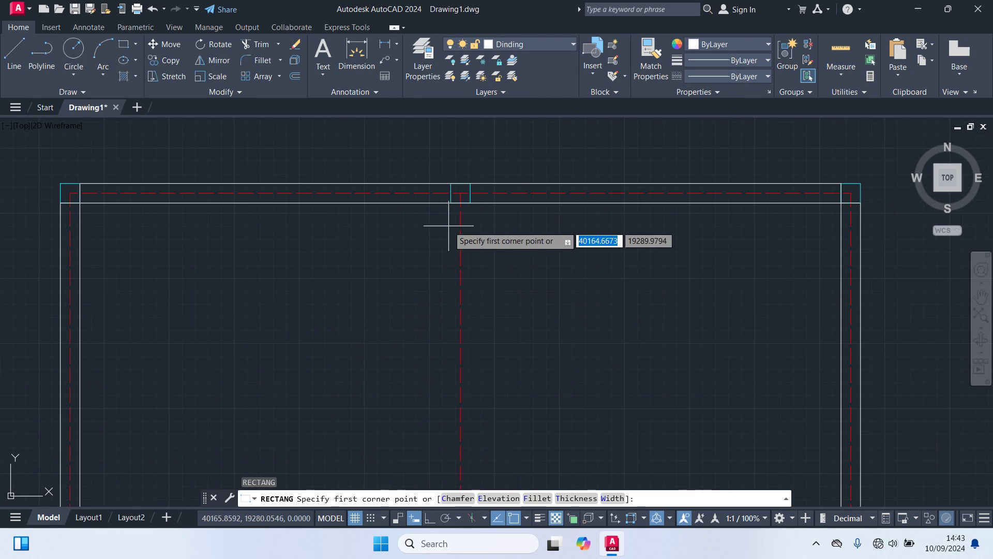
click(455, 206)
scroll(473, 339, down, 2)
middle_drag(475, 342, 469, 272)
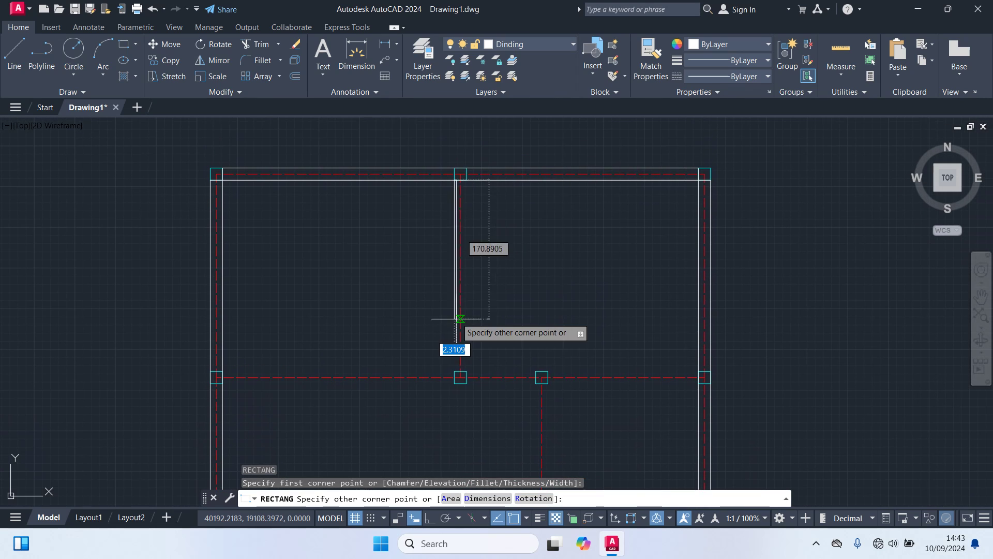
click(461, 371)
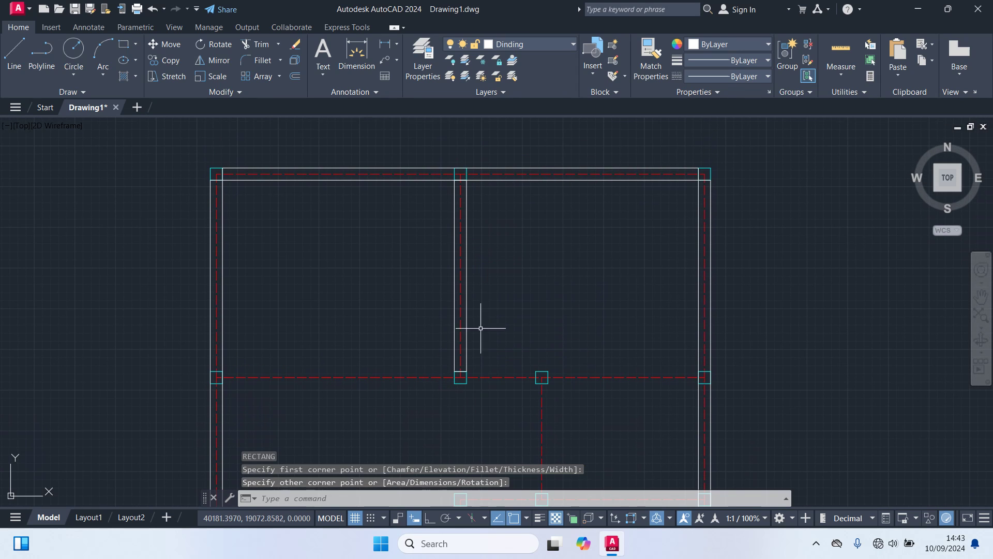
Draw the wall rectangle below the upper-left room, from the left-edge column's upper-right corner to the middle column's lower-left corner.
key(Return)
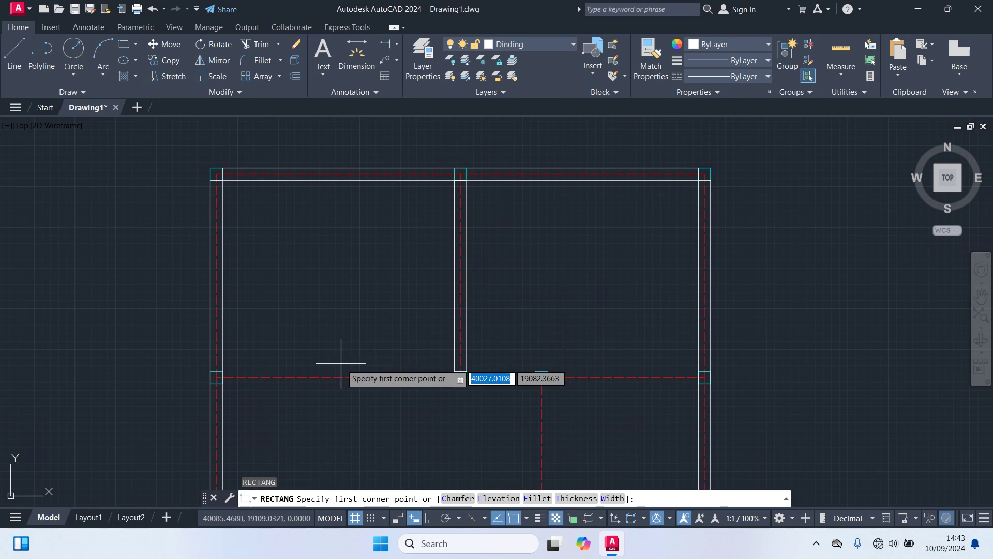
scroll(228, 370, up, 2)
click(191, 372)
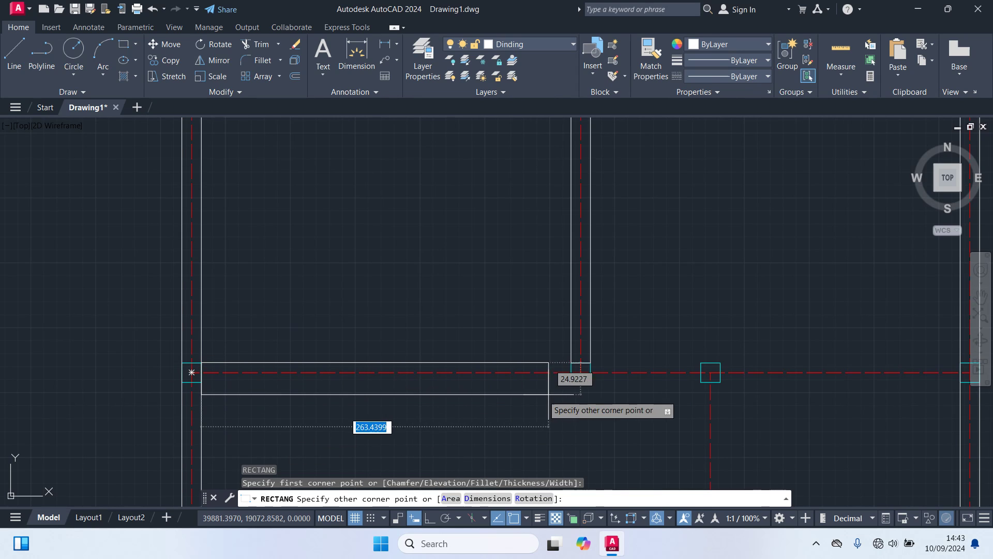
click(573, 381)
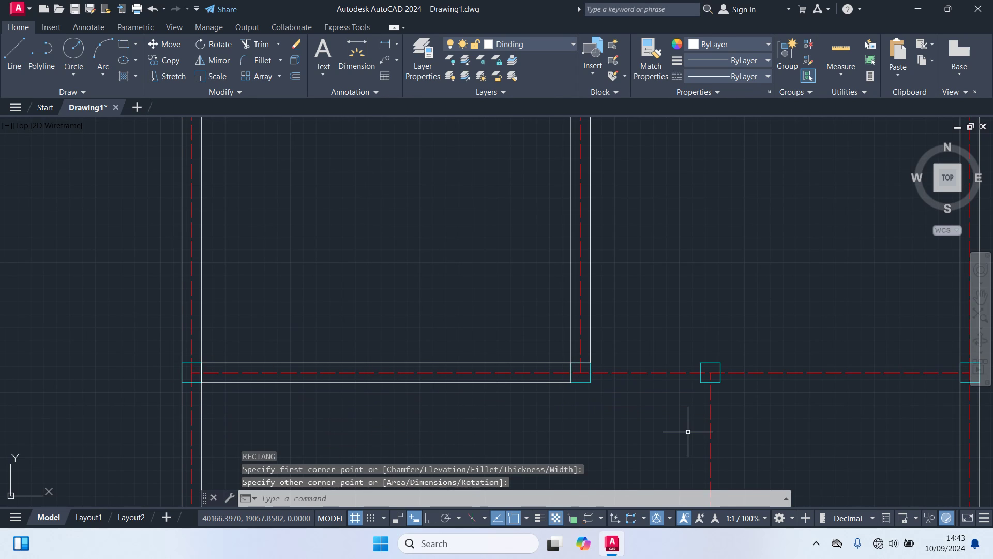
Draw the wall rectangle below the upper-right room, from the inner column's upper-right corner beyond the opening to the right-edge column's lower-left corner.
middle_drag(688, 431, 328, 348)
key(Return)
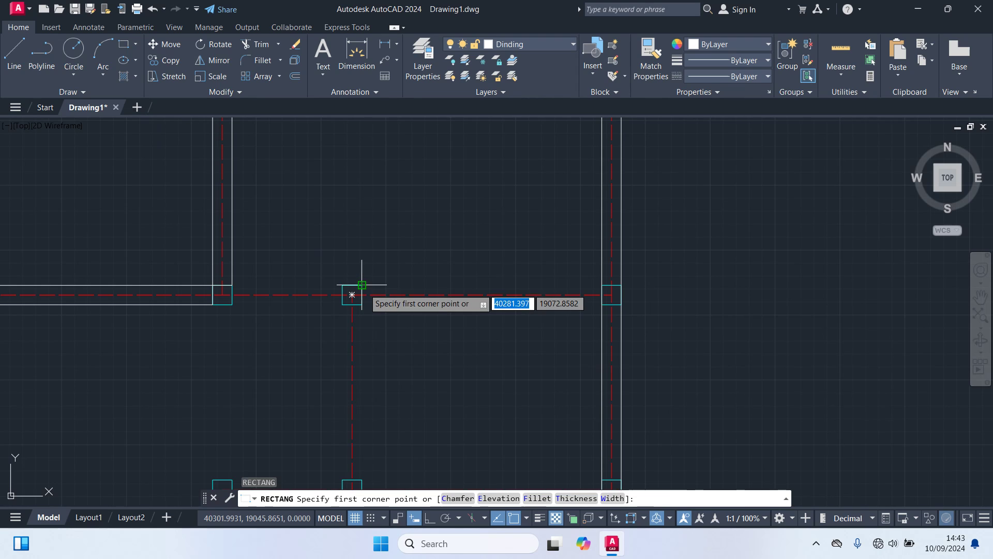
click(361, 284)
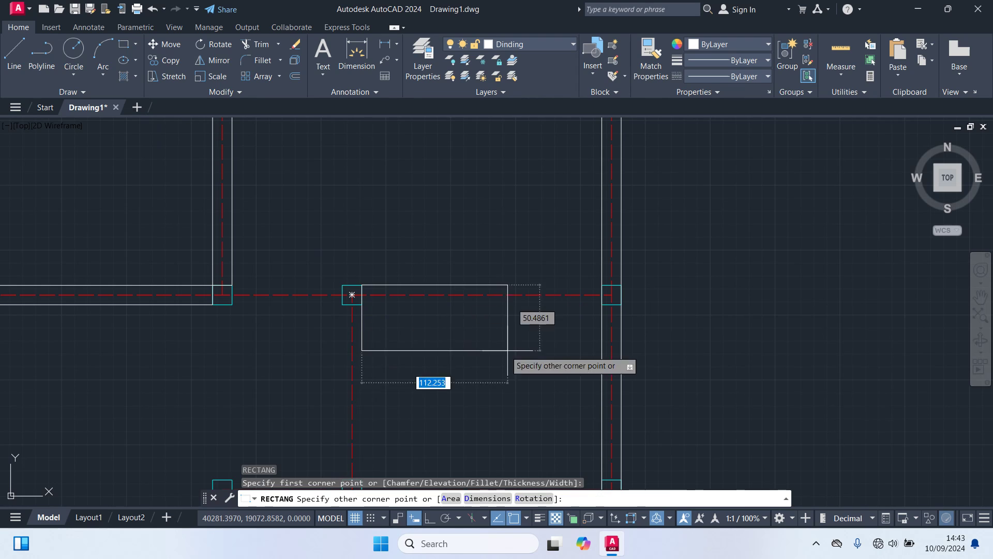
click(602, 304)
Draw the small room's short vertical wall rectangle, from its upper column's lower-left corner to its lower column's upper-right corner.
scroll(627, 268, down, 4)
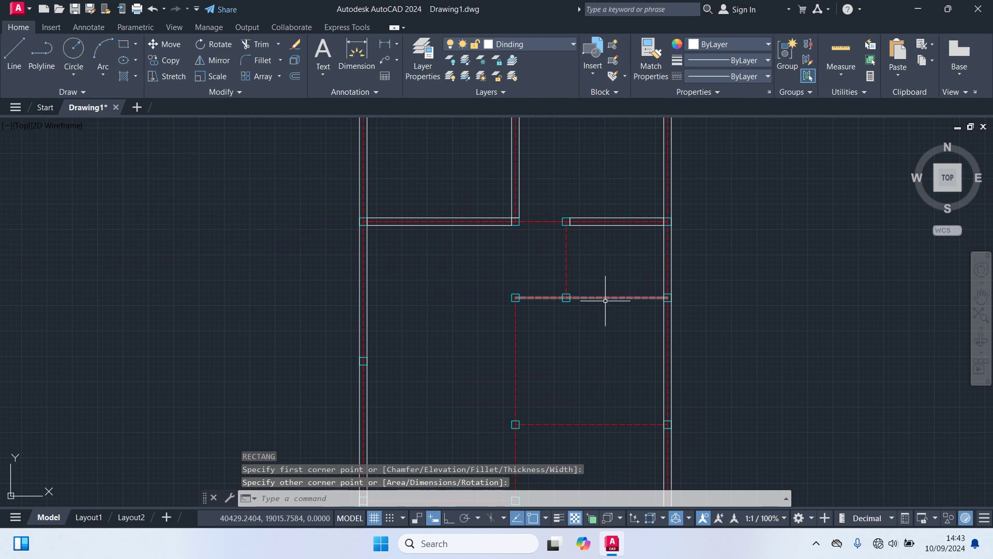
key(Return)
scroll(568, 249, up, 4)
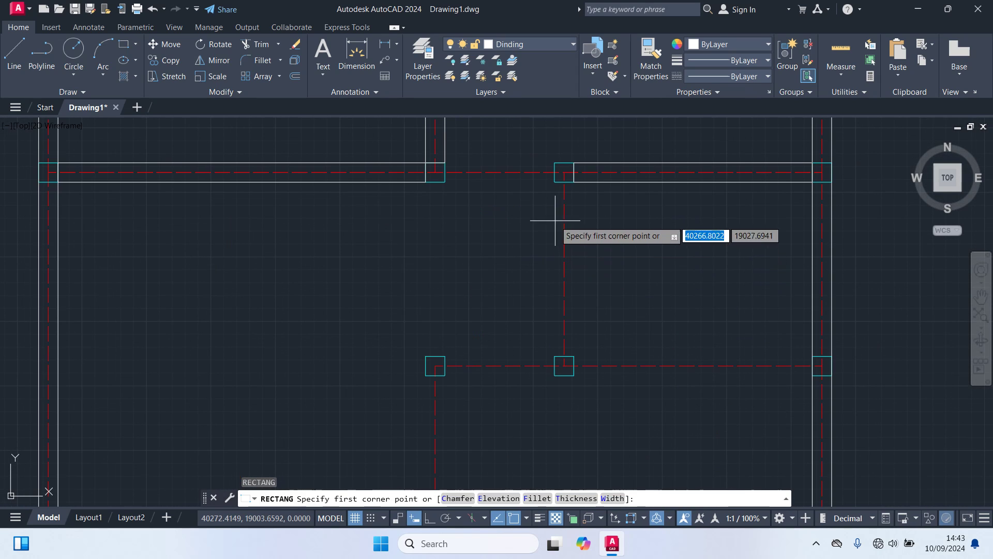
click(555, 182)
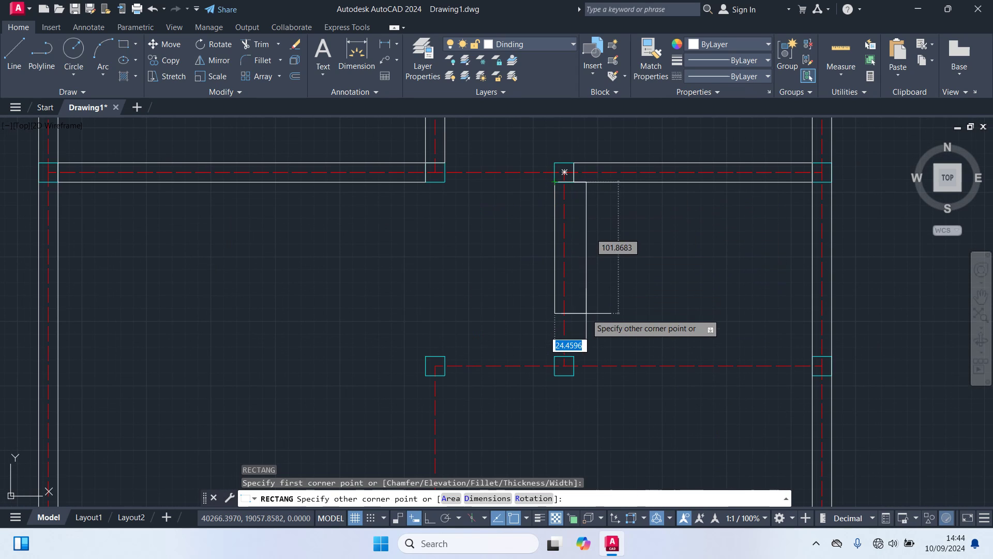
click(573, 356)
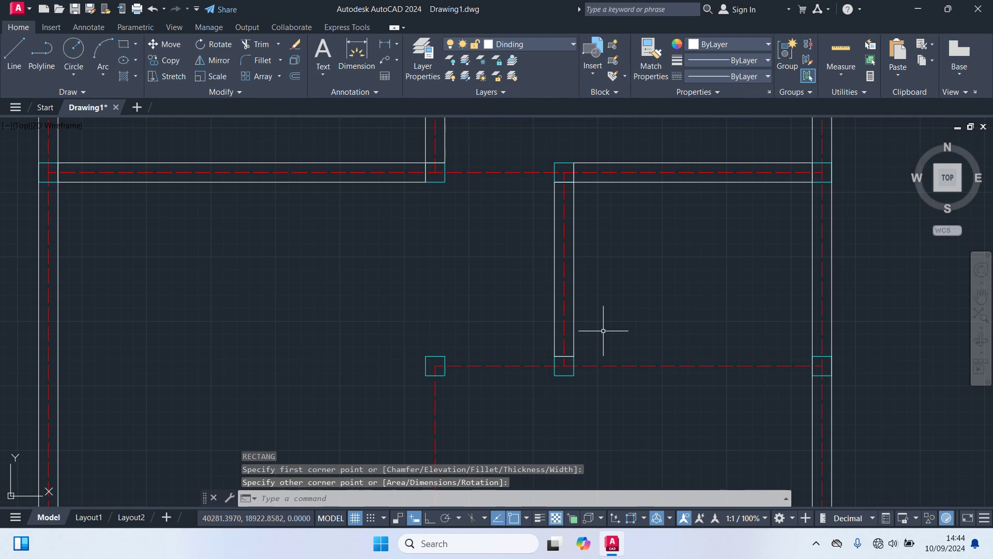
Draw the horizontal wall rectangle below the small room, from the middle column's upper-right corner to the right-edge column's lower-left corner.
scroll(603, 331, down, 4)
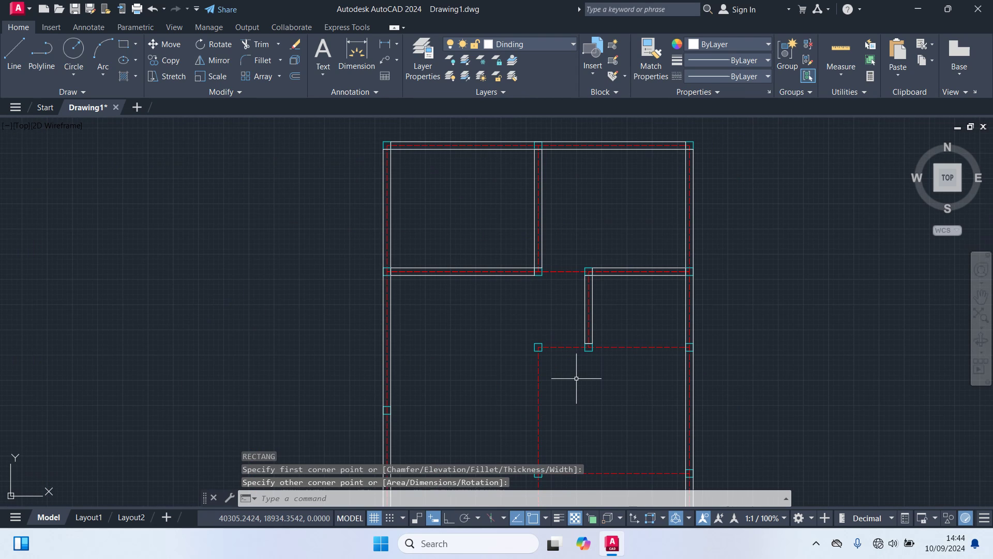
middle_drag(576, 379, 517, 340)
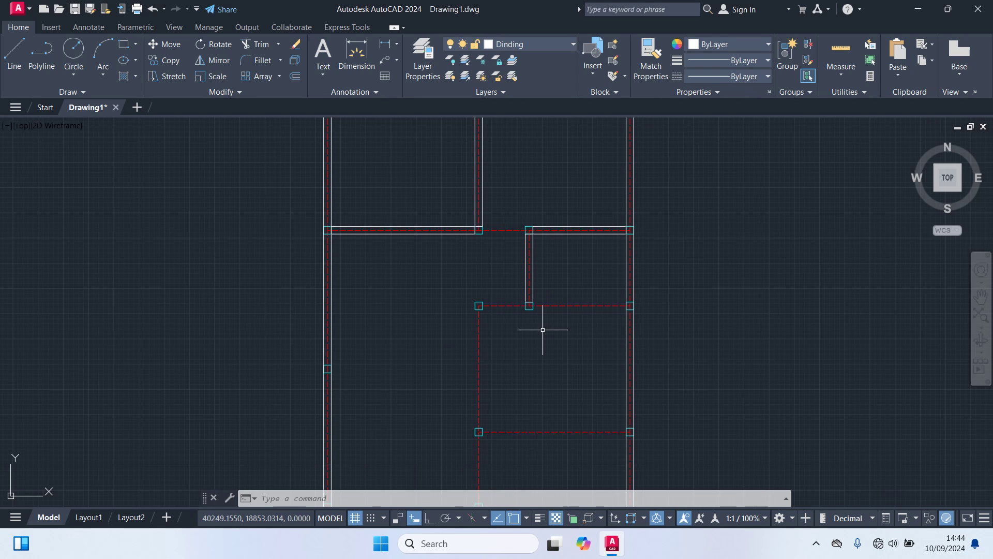
scroll(543, 330, up, 2)
text(rec)
key(Return)
scroll(543, 329, up, 4)
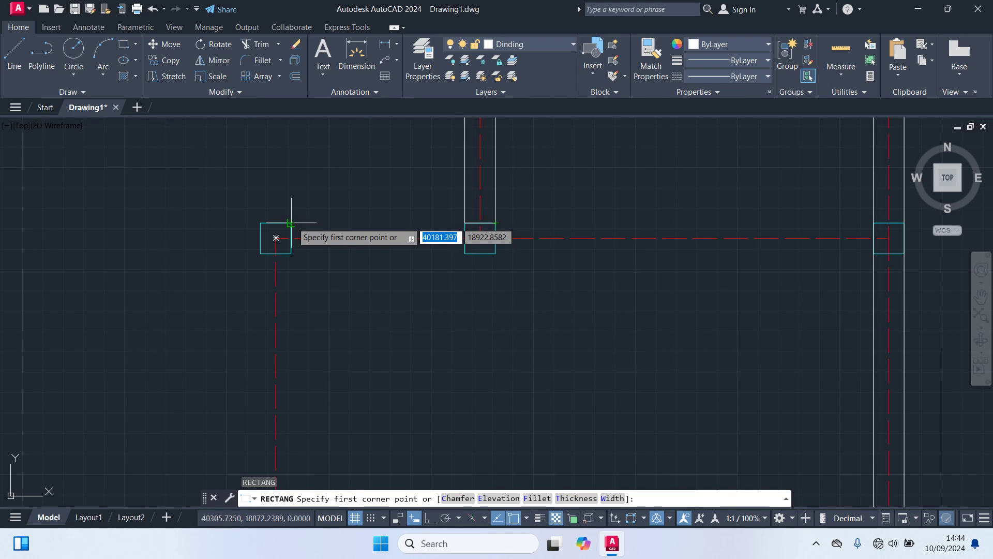
click(276, 237)
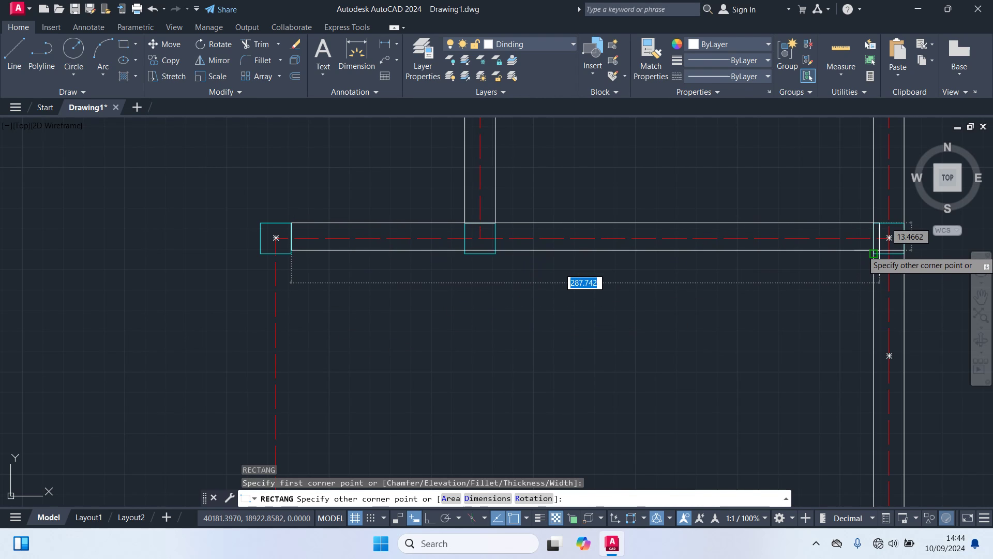
click(871, 256)
Draw the long middle vertical wall rectangle, from the lower-left corner of the column at the last wall's left end to the bottom-middle column's upper-right corner.
scroll(765, 338, down, 5)
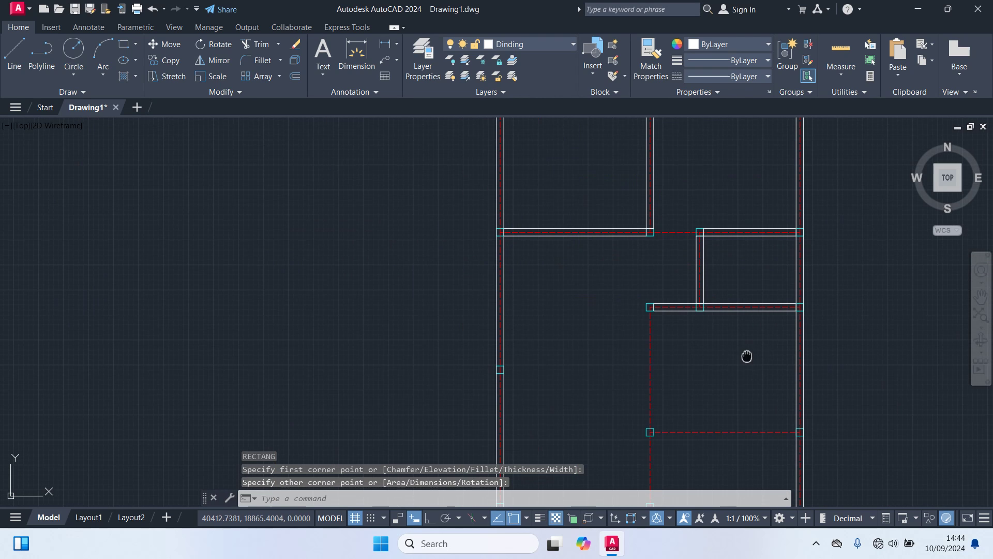
middle_drag(747, 355, 660, 247)
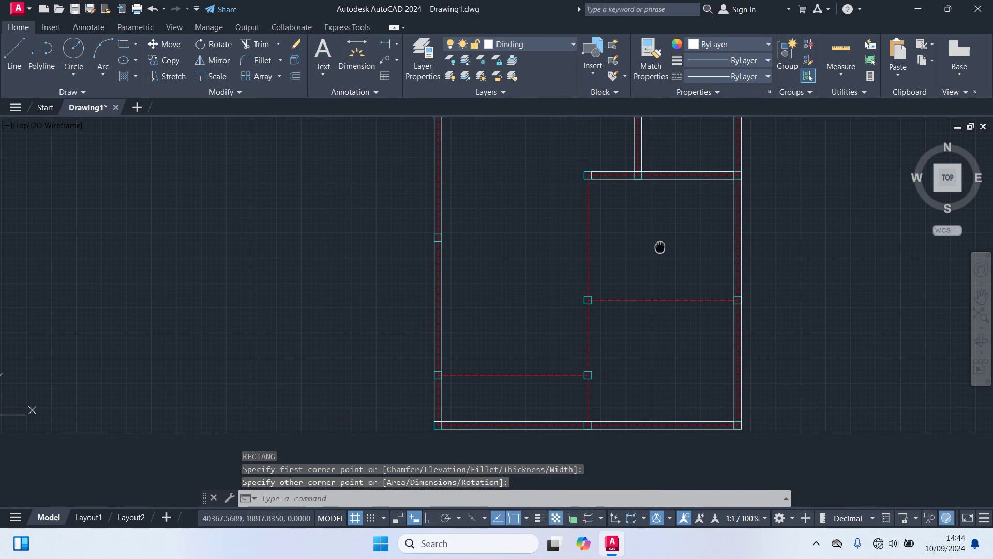
key(Return)
scroll(607, 203, up, 4)
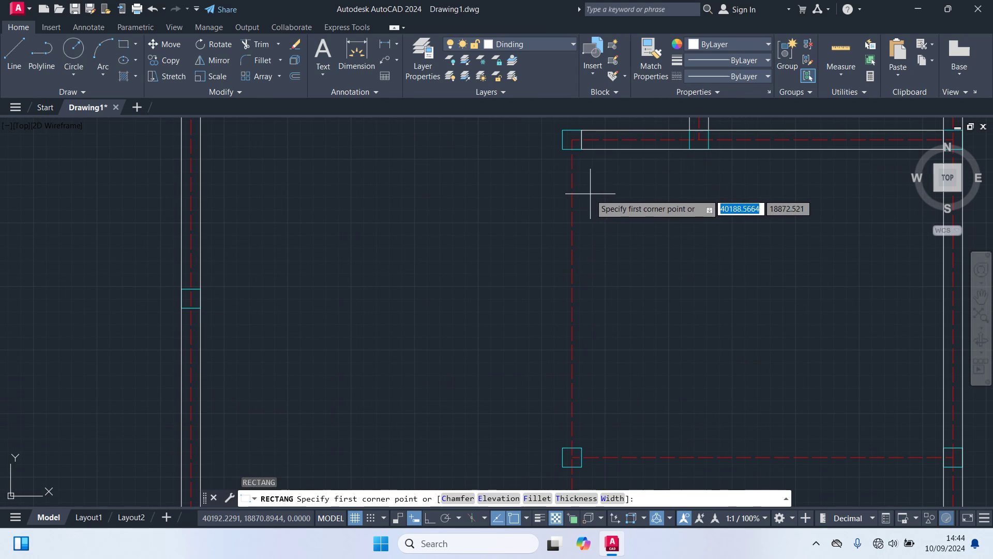
click(562, 149)
scroll(618, 353, down, 4)
middle_drag(617, 354, 622, 238)
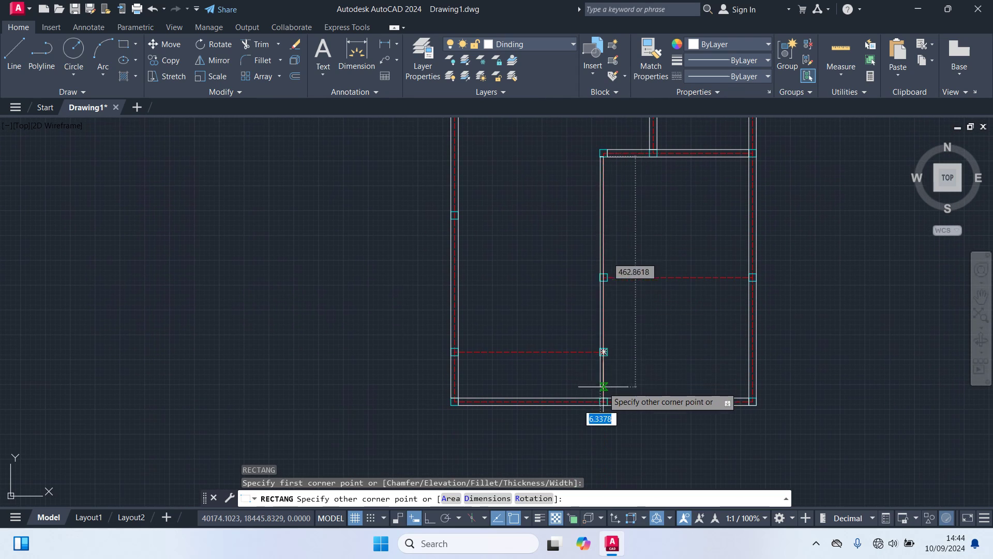
scroll(603, 352, up, 4)
click(612, 416)
Draw the horizontal wall rectangle between the two lower-right rooms, from the middle column's upper-right corner to the right-edge column's lower-left corner.
scroll(612, 416, down, 5)
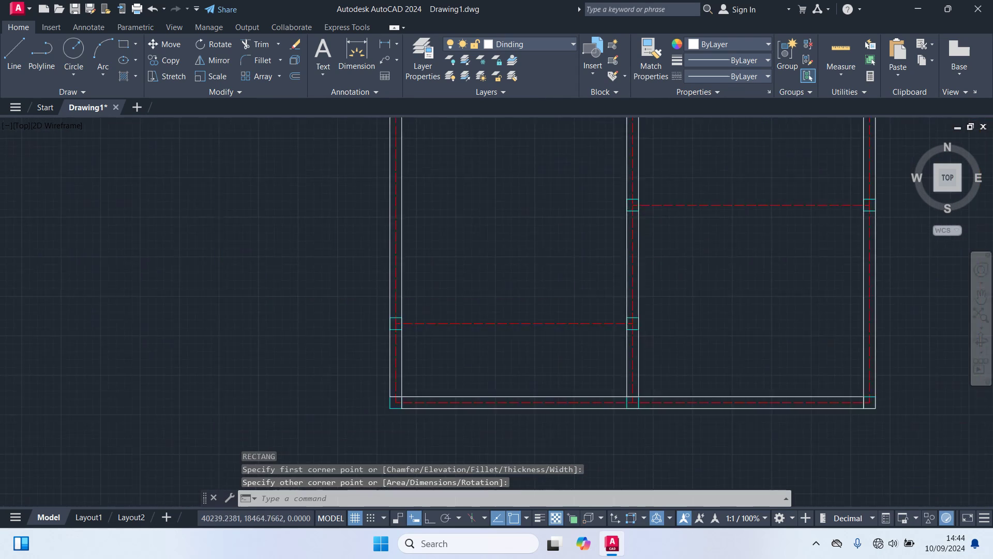
scroll(695, 360, up, 3)
middle_drag(695, 360, 607, 390)
scroll(607, 390, up, 3)
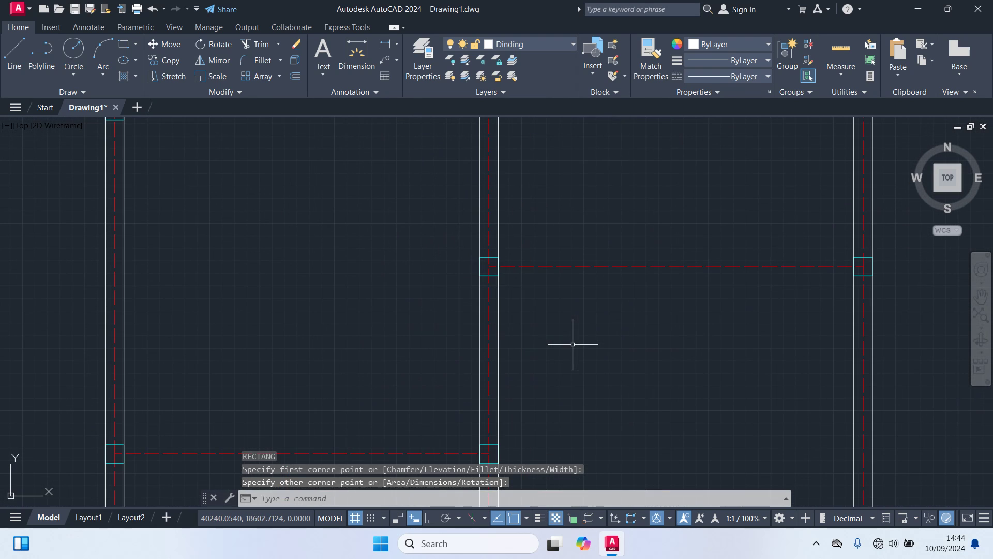
key(Return)
click(488, 266)
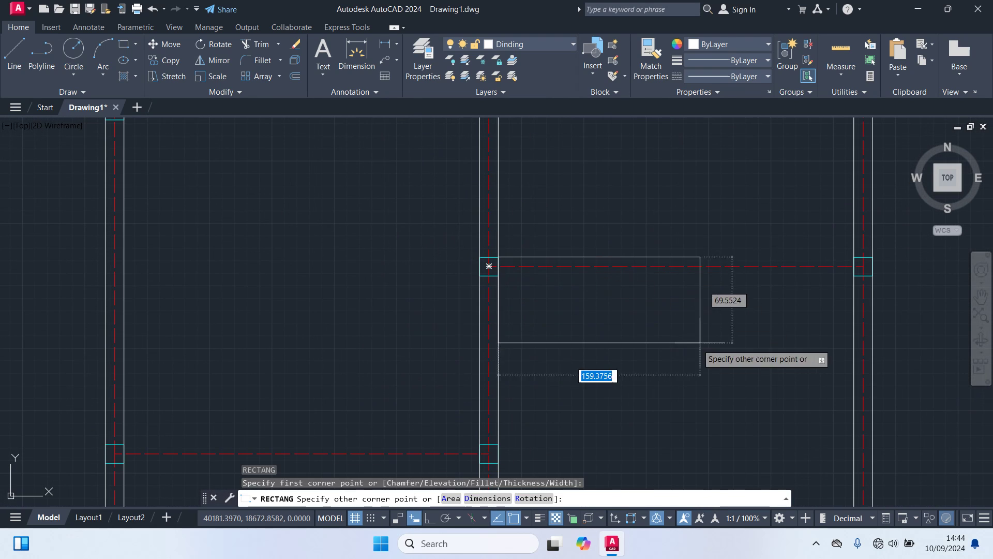
click(856, 275)
Draw the lower-left horizontal wall rectangle, from the left-edge column's upper-right corner to the middle column's lower-left corner.
scroll(764, 349, down, 5)
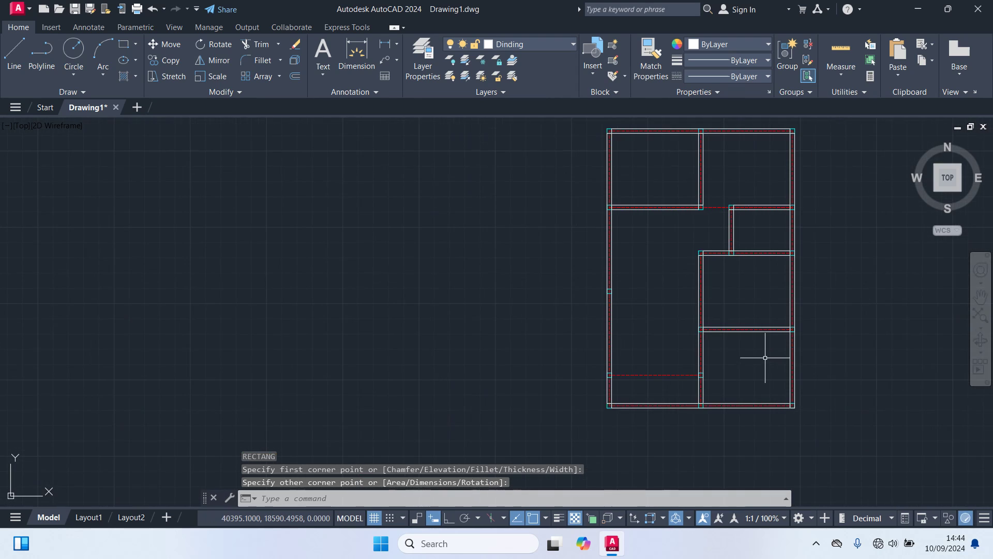
scroll(792, 289, up, 4)
key(Return)
scroll(645, 298, up, 4)
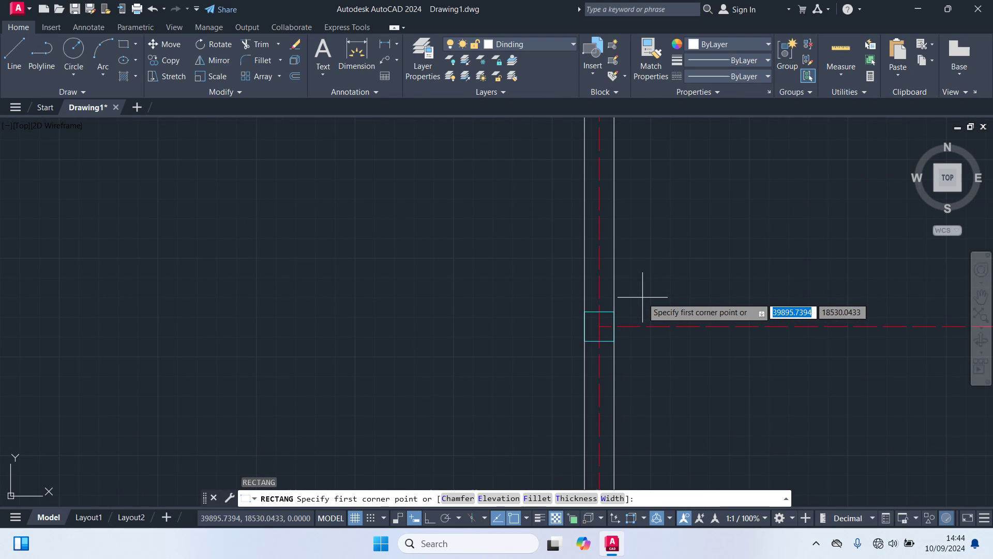
click(613, 312)
scroll(682, 379, down, 3)
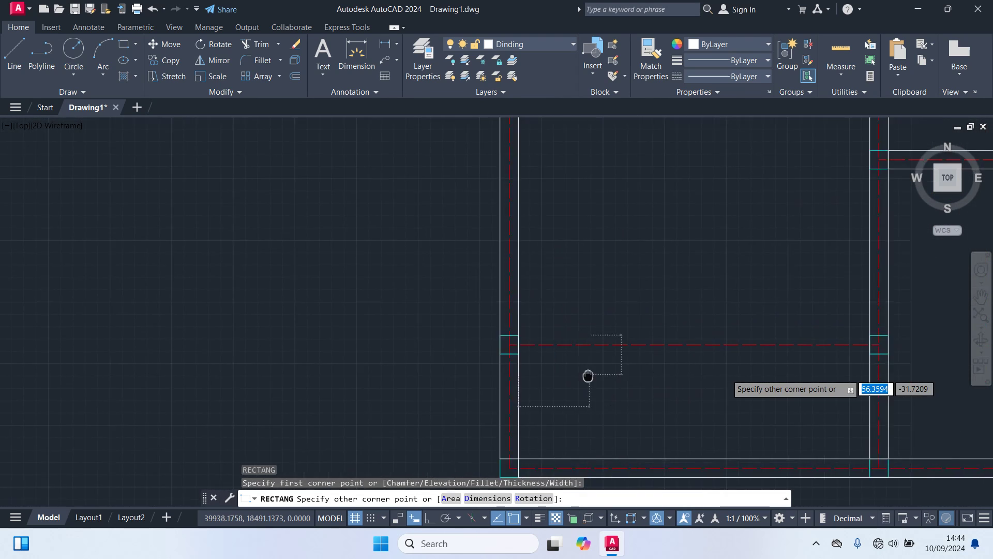
click(752, 321)
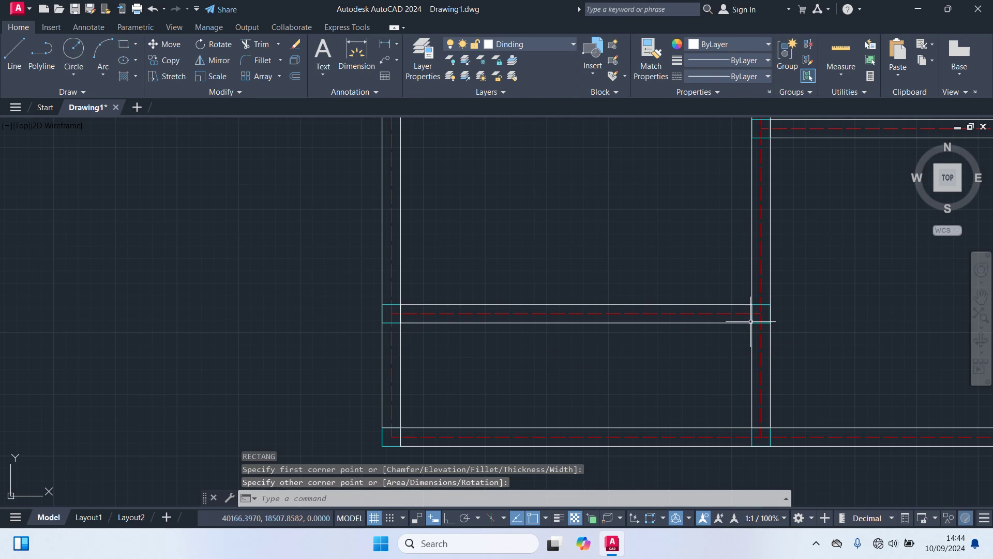
Trim the inner lines of the left and bottom walls around the small bottom-left area, between its columns.
scroll(647, 350, down, 3)
middle_drag(709, 343, 582, 369)
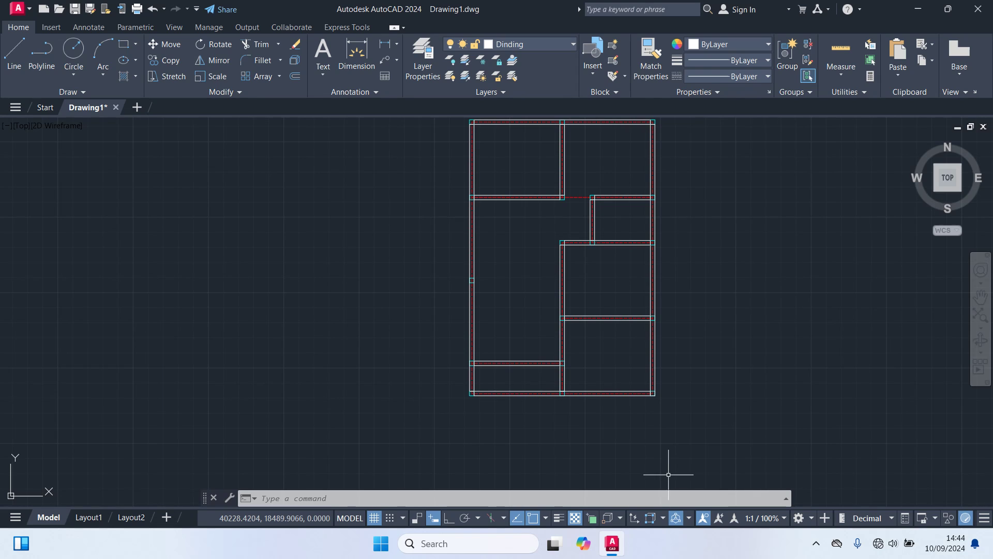
scroll(461, 396, up, 4)
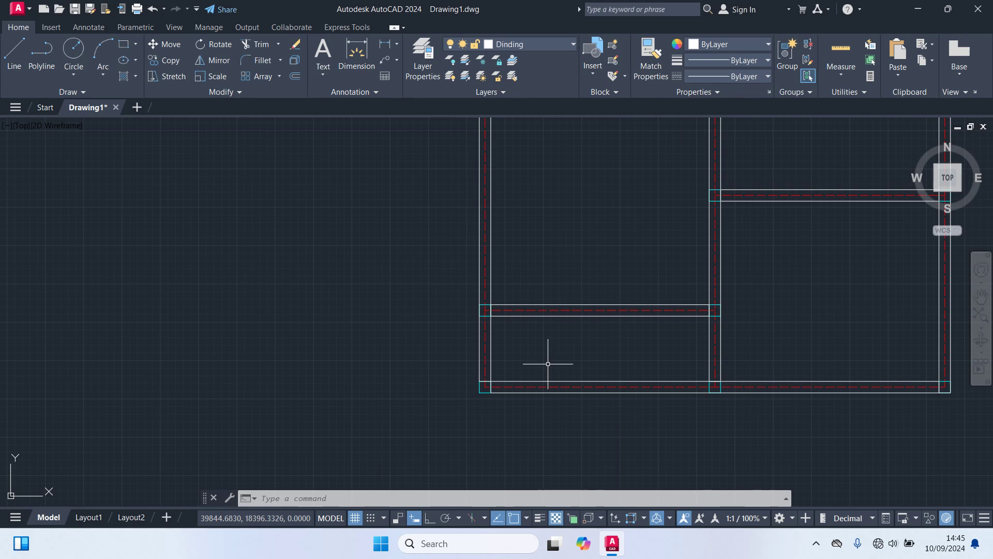
text(TR)
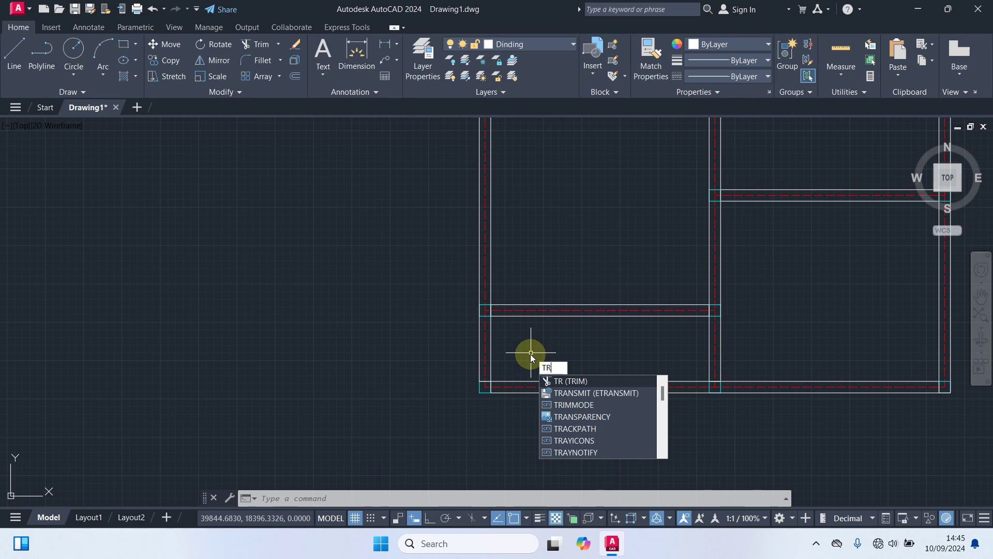
key(Return)
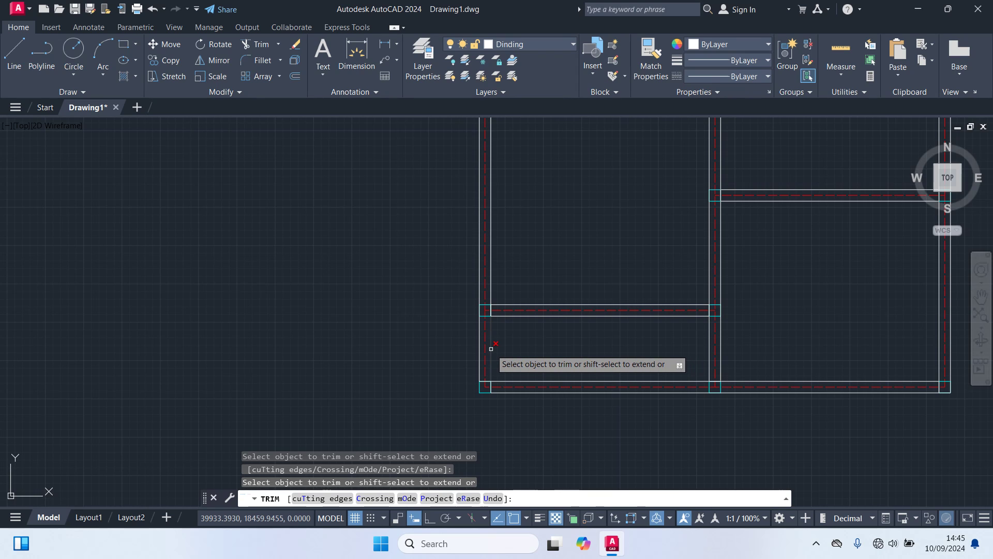
click(572, 381)
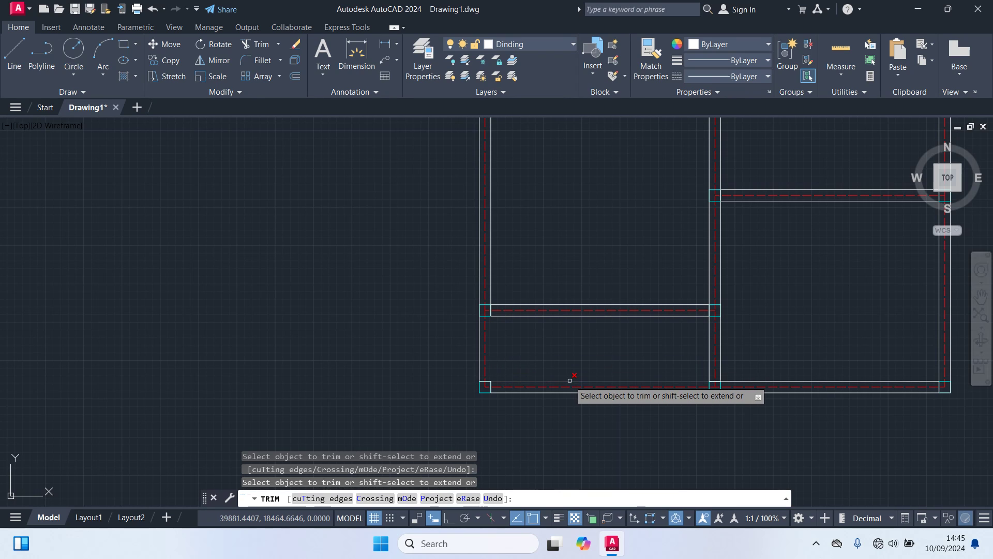
scroll(486, 422, up, 2)
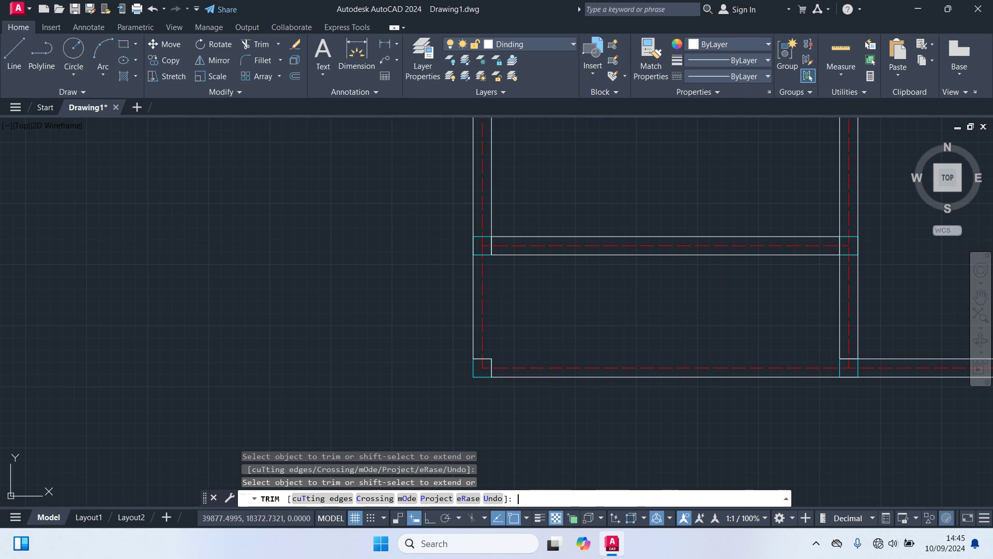
key(Return)
Trim the leftover wall line pieces along the bottom-left corner column's right and upper edges.
scroll(635, 309, up, 2)
mouse_move(635, 308)
middle_down()
mouse_move(647, 302)
mouse_move(621, 317)
middle_up()
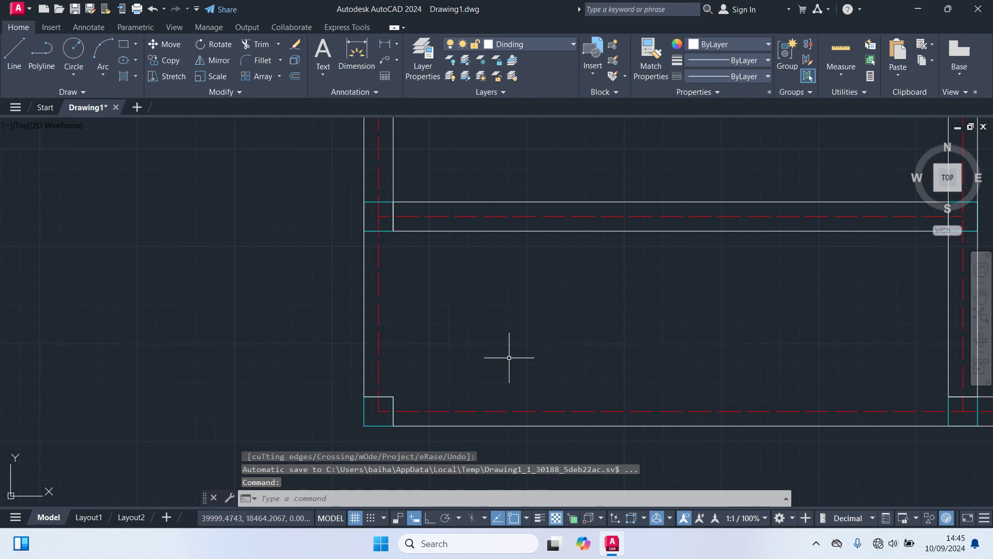
click(394, 402)
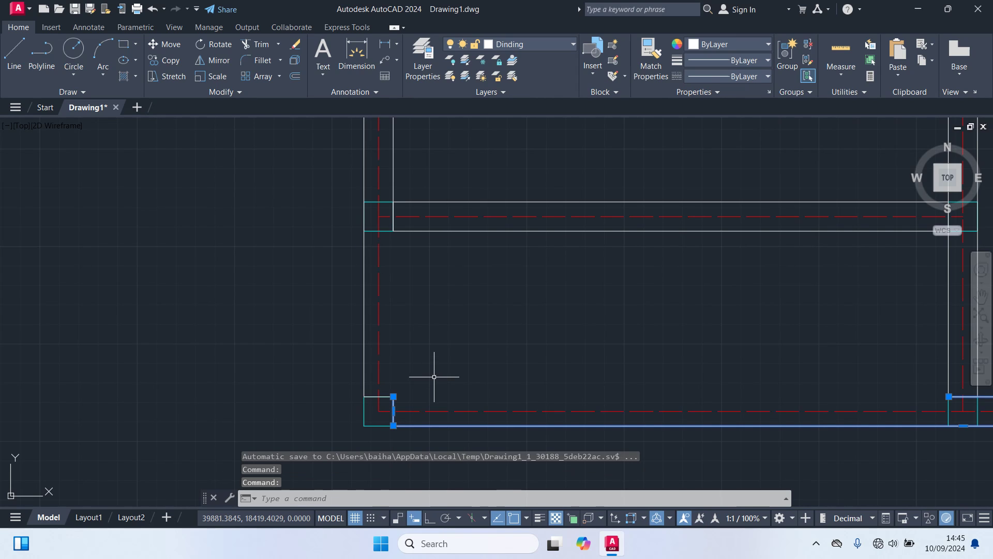
key(Escape)
text(t)
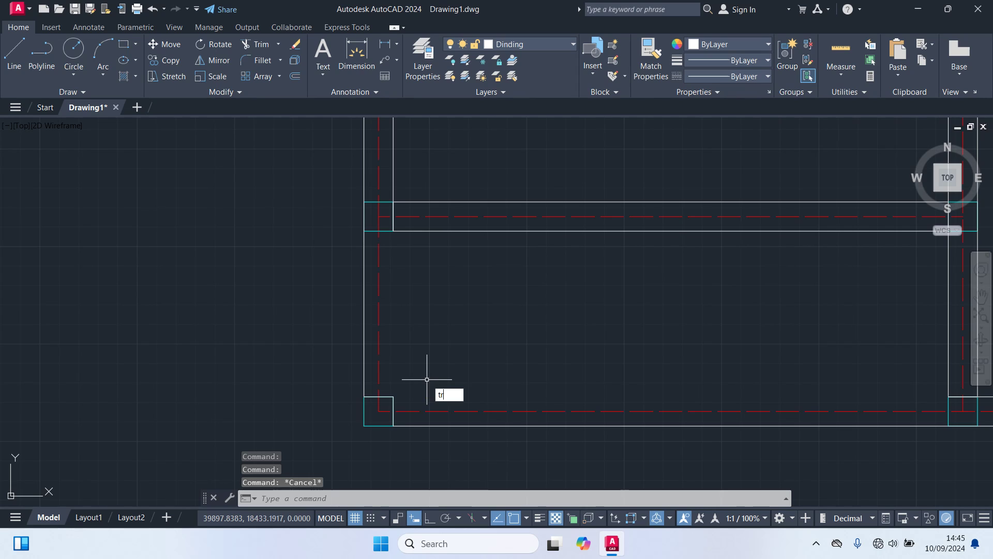
text(r)
key(Return)
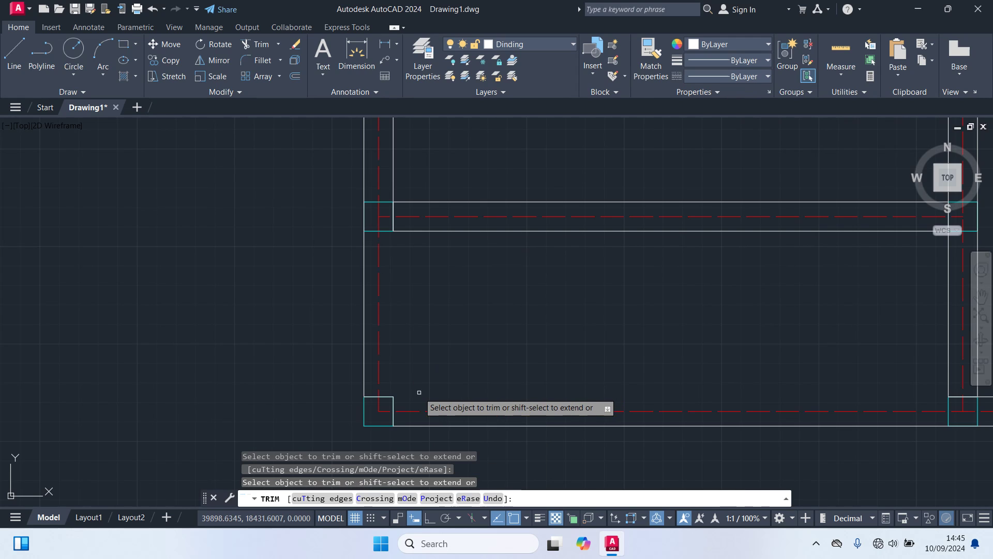
click(393, 405)
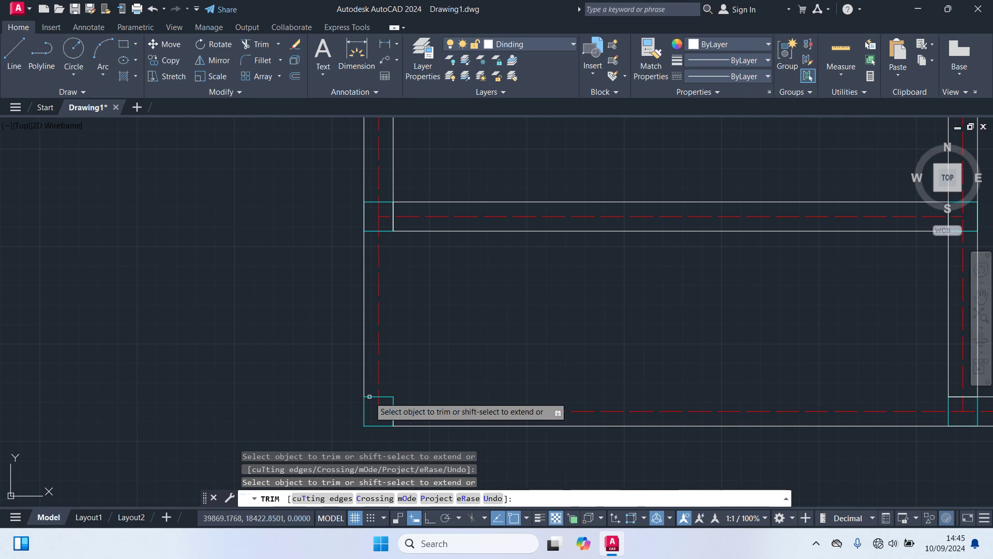
key(Return)
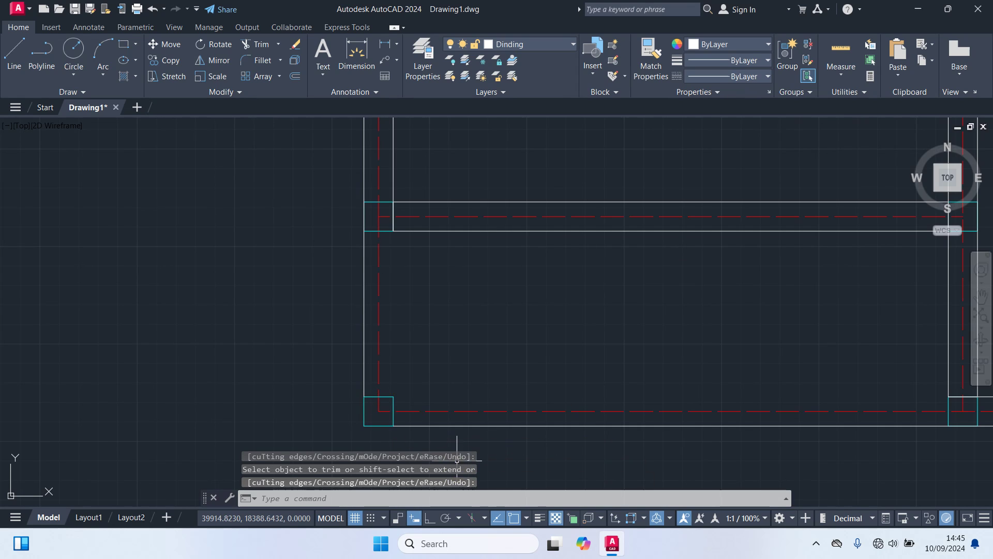
Make Pintu & Jendela the current layer.
scroll(469, 351, down, 1)
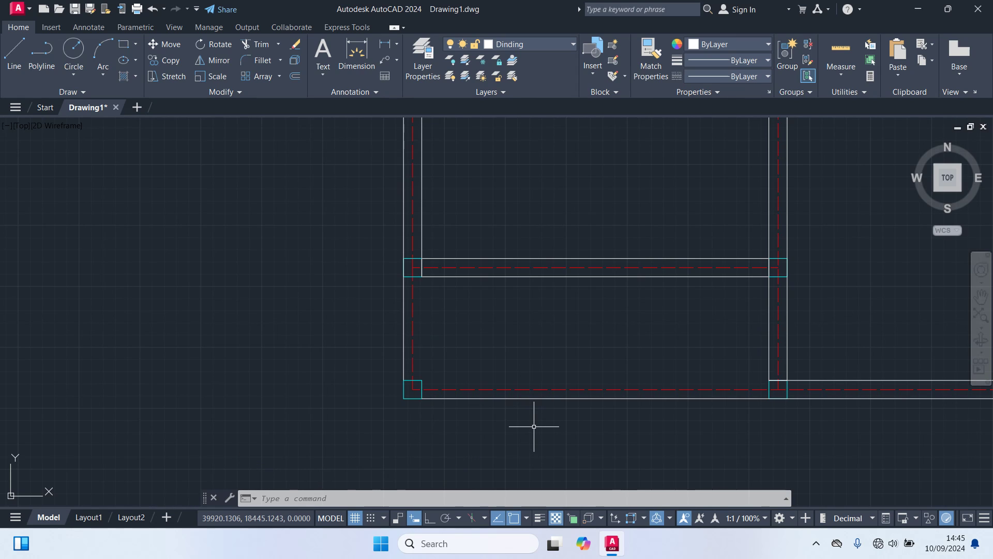
scroll(533, 409, down, 2)
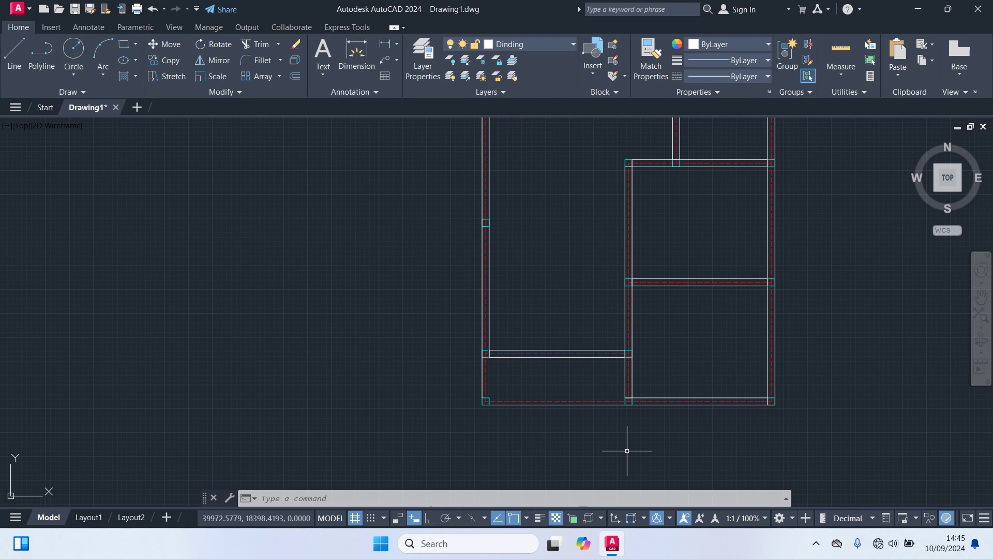
middle_drag(768, 317, 570, 452)
scroll(694, 338, down, 2)
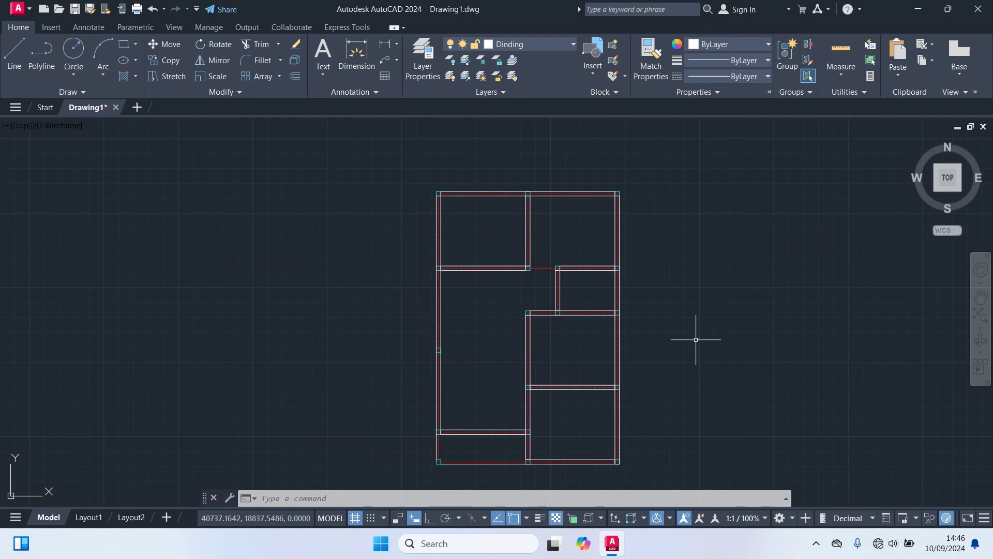
mouse_move(694, 338)
middle_down()
mouse_move(607, 328)
mouse_move(517, 297)
middle_up()
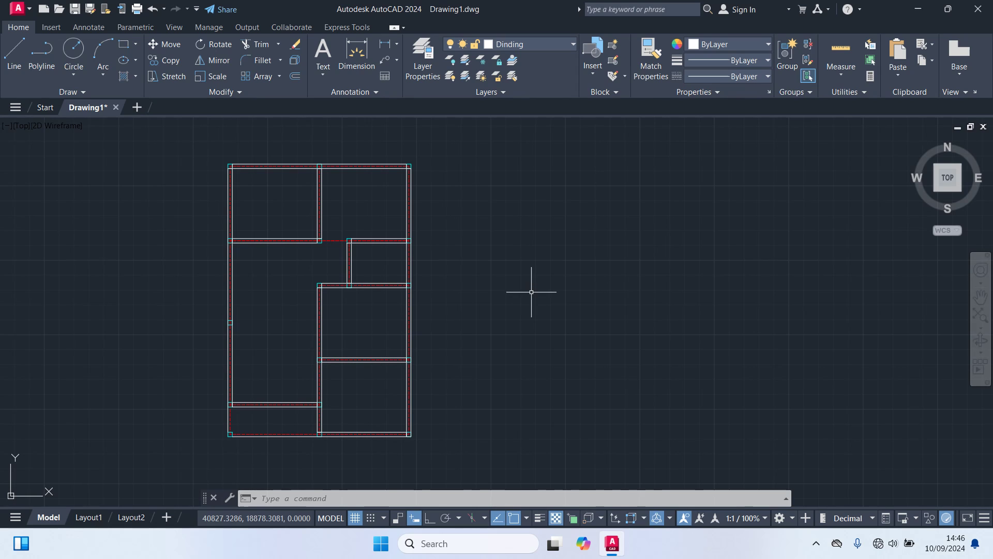
click(535, 45)
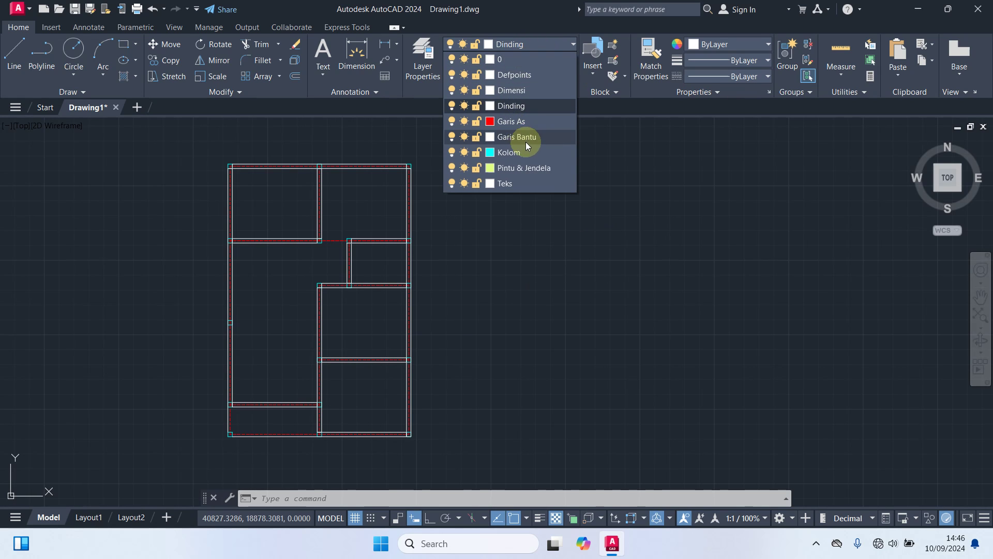
click(517, 168)
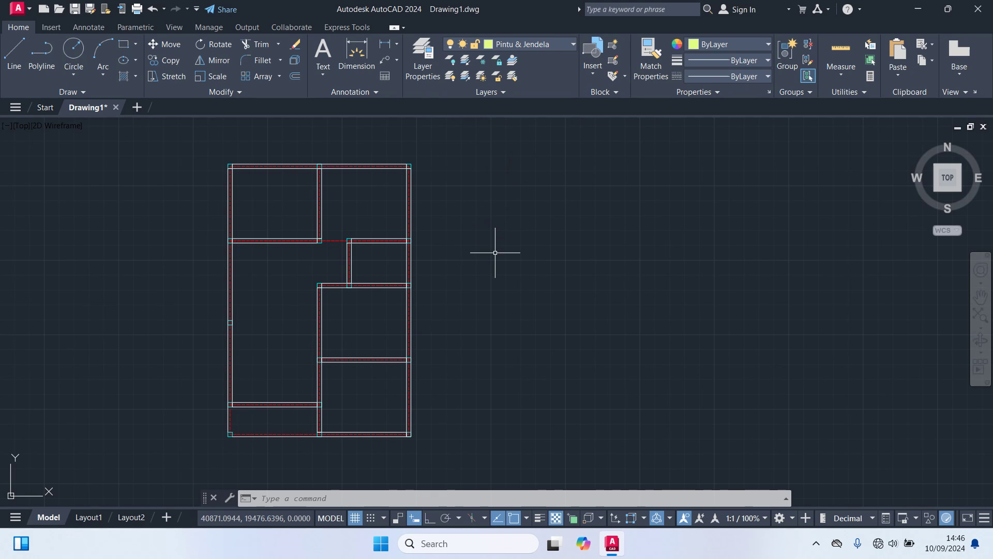
Draw a door frame rectangle 5 wide and 15 high in the empty space to the right of the floor plan.
text(rec)
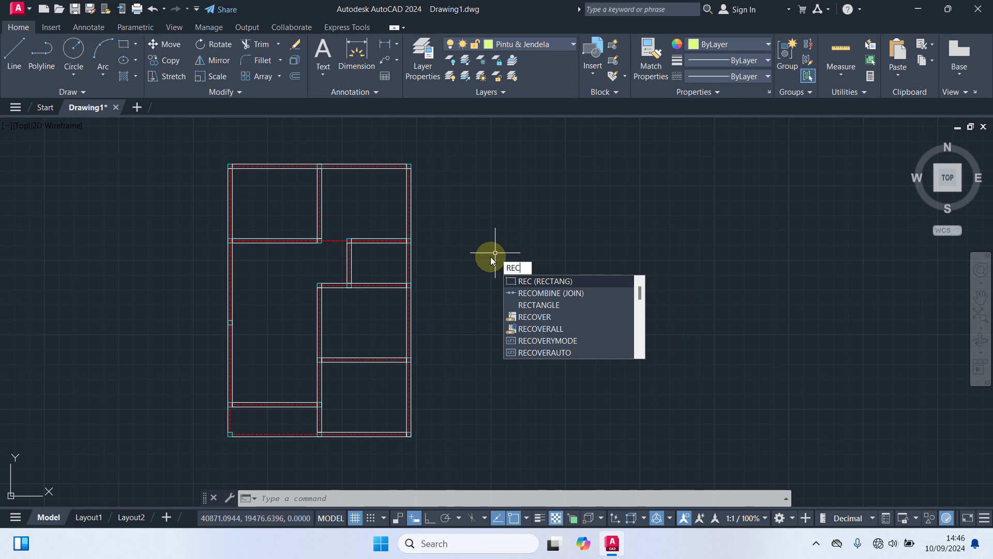
key(Return)
click(504, 219)
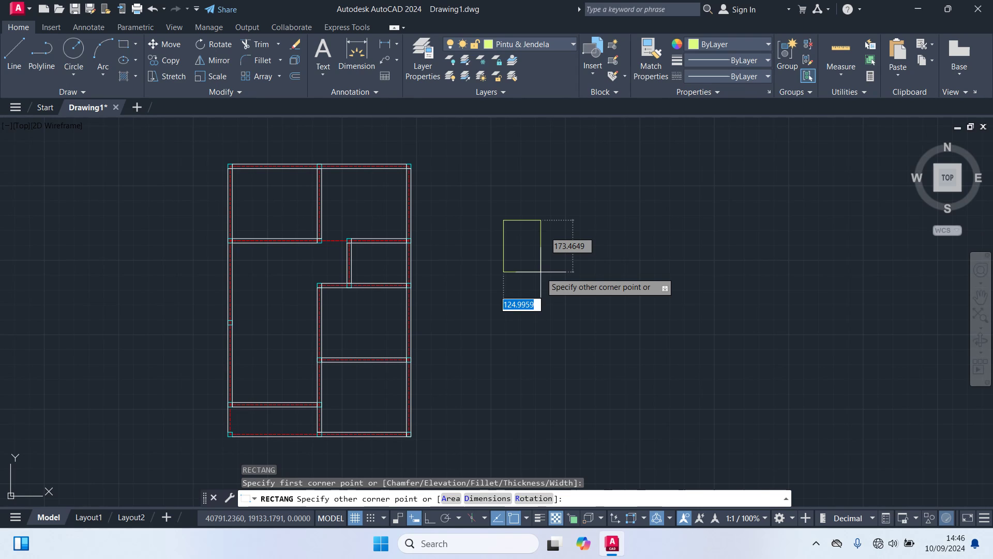
text(5)
key(Tab)
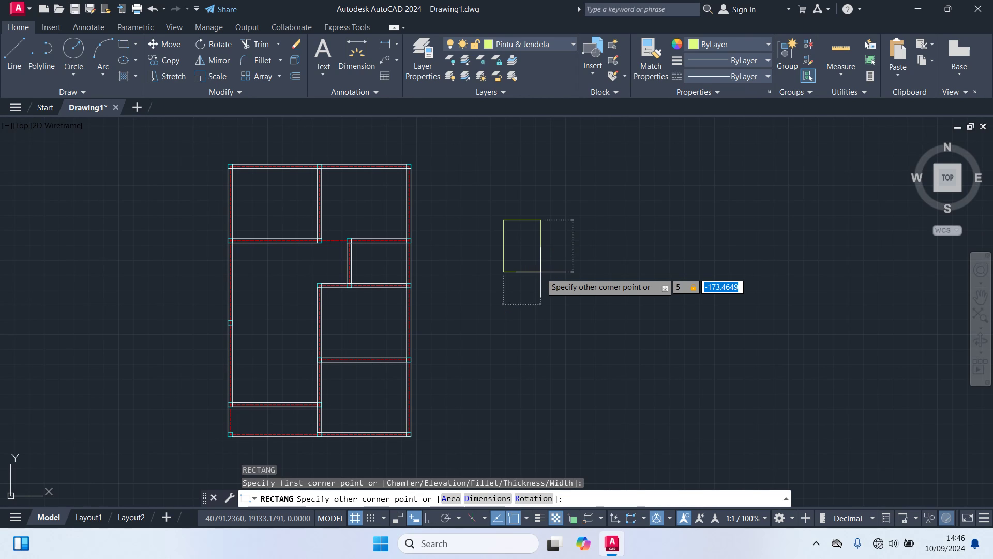
text(15)
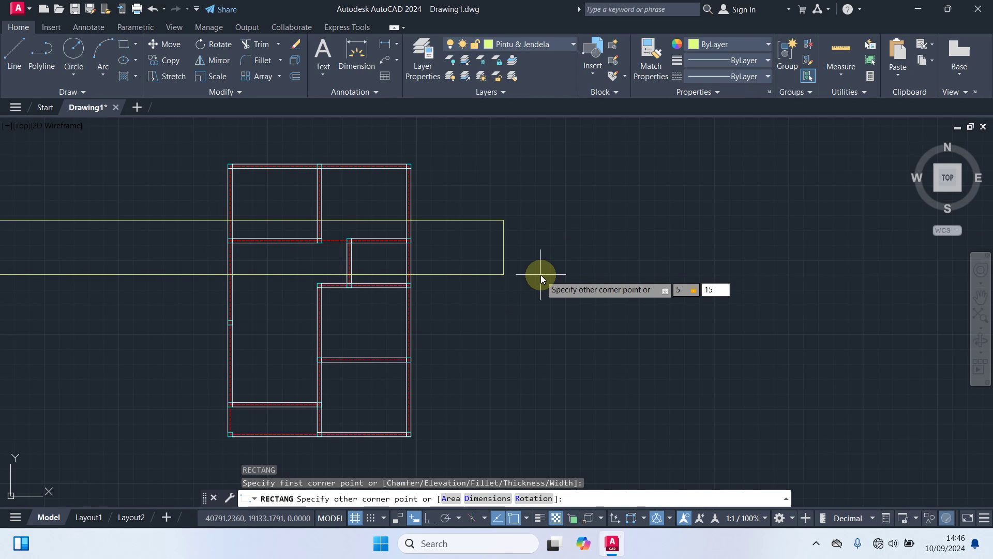
key(Return)
Copy the 5 by 15 rectangle horizontally 85 to the right, using its upper-right corner as base point.
scroll(496, 222, up, 5)
scroll(469, 226, up, 6)
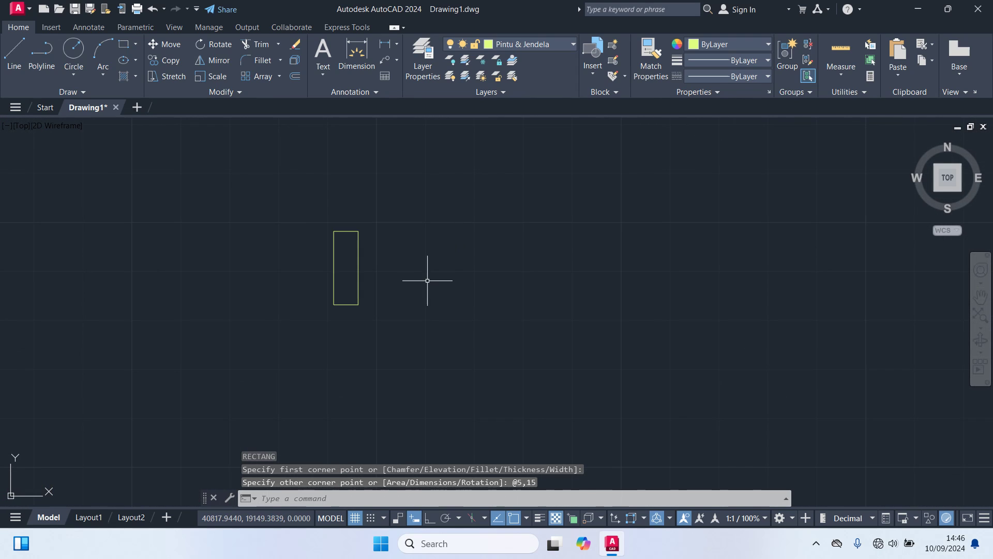
click(426, 318)
click(304, 204)
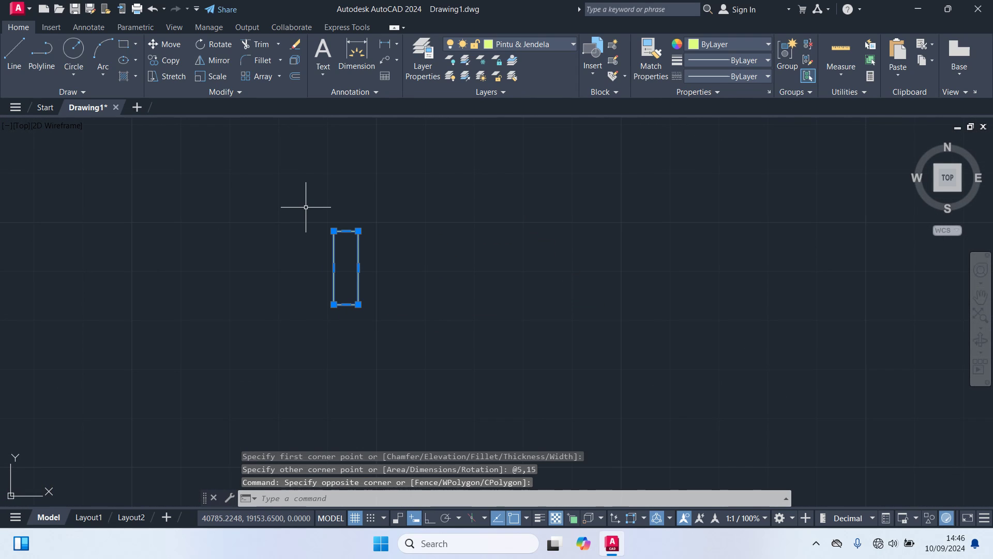
text(co)
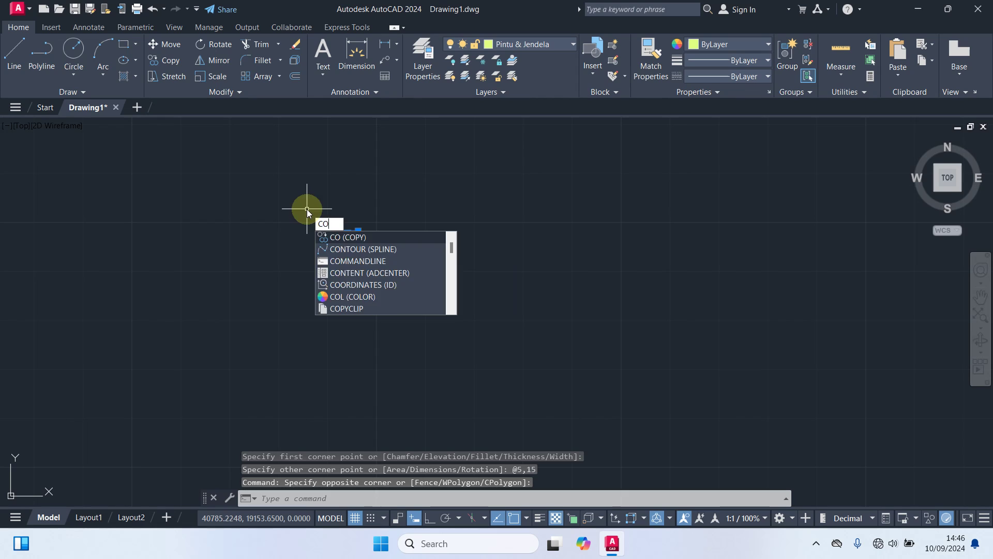
key(Return)
click(358, 231)
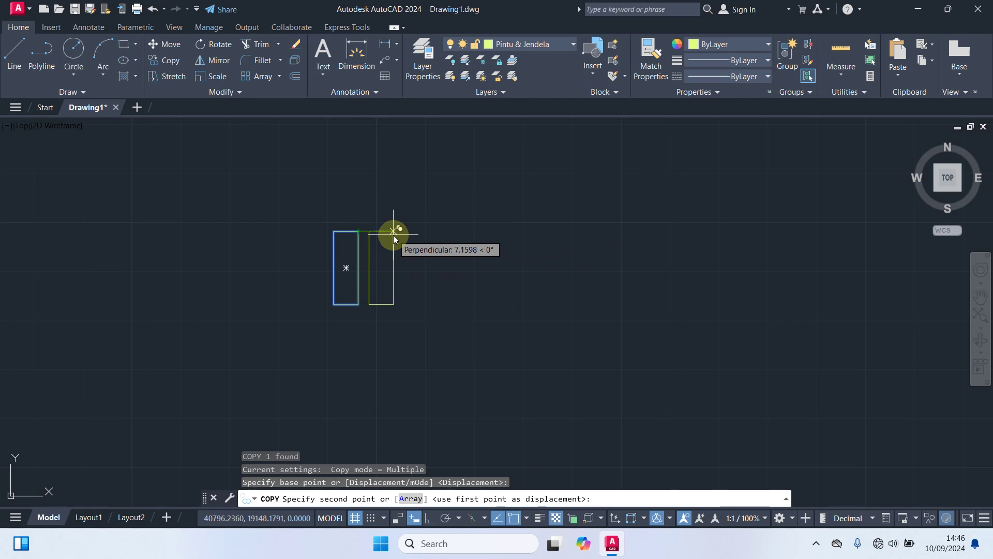
text(85)
key(Return)
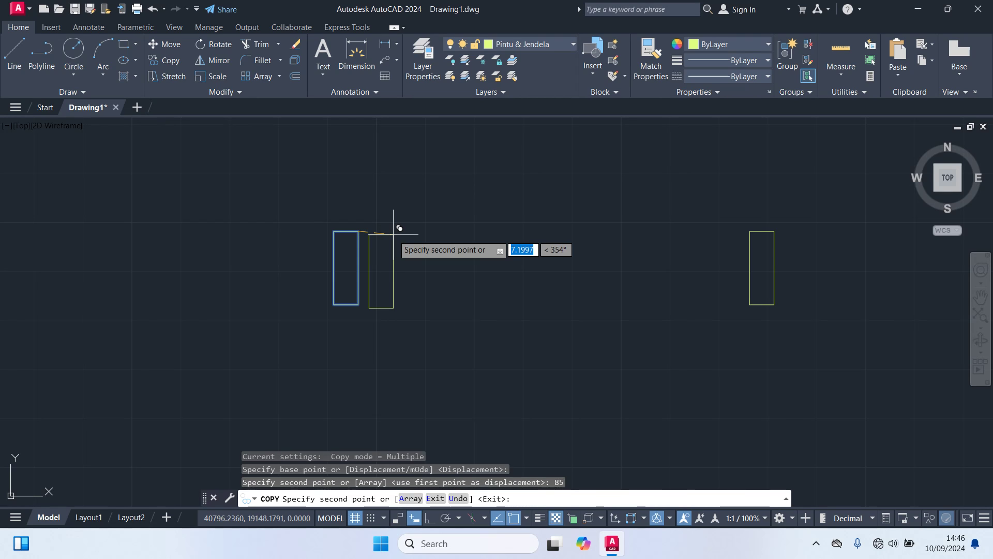
key(Return)
Draw a door leaf rectangle 3 wide and 80 high in the empty space above the two door frame rectangles.
scroll(556, 316, down, 4)
middle_drag(541, 258, 504, 310)
text(REC)
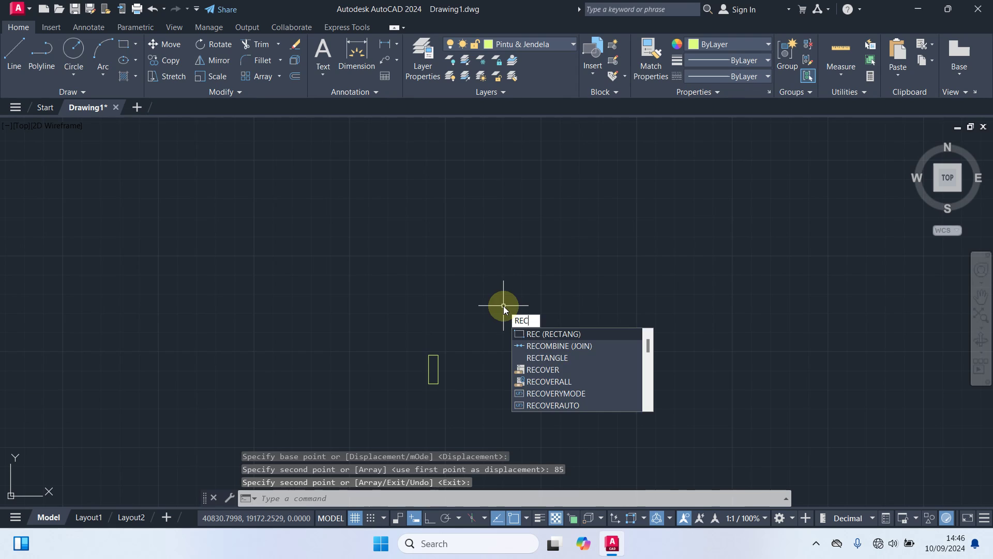
key(Return)
click(448, 167)
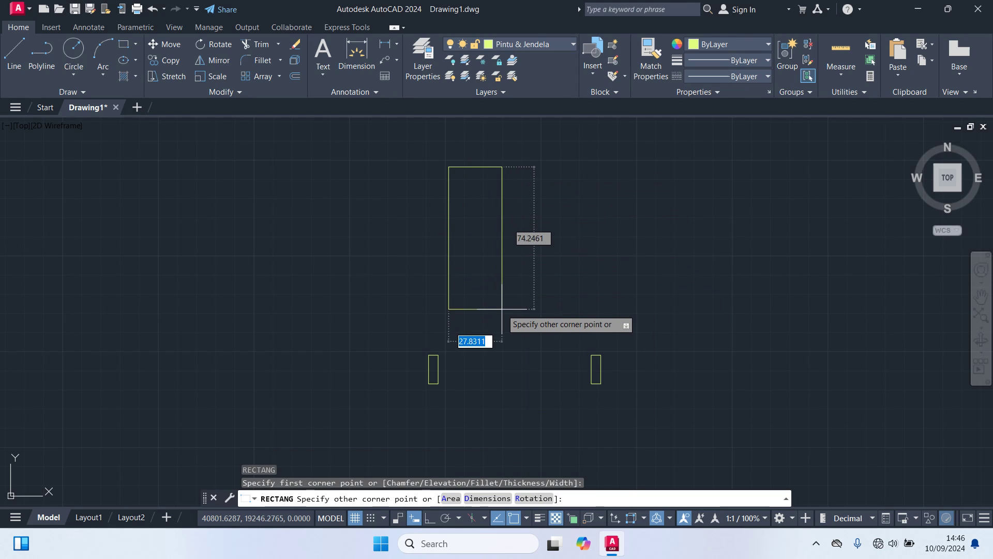
text(3)
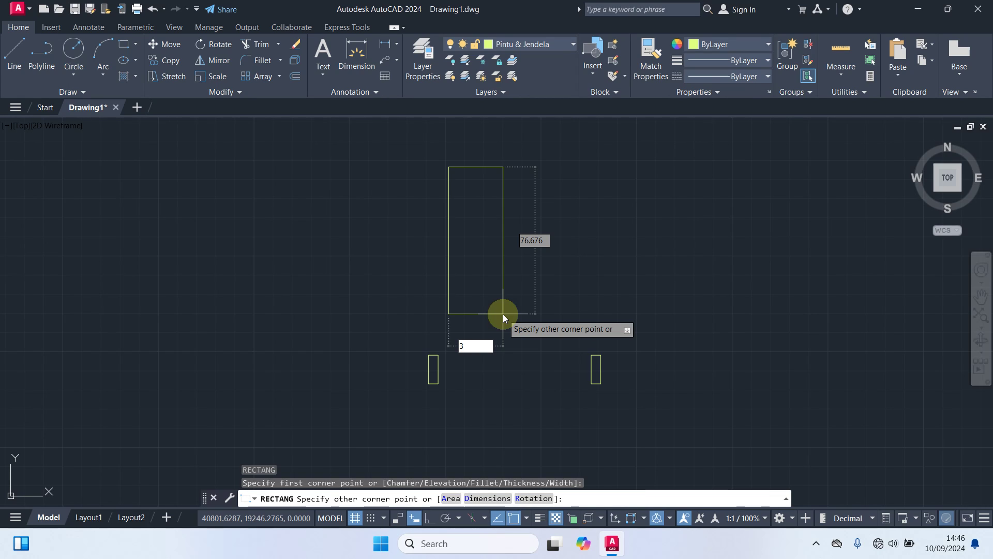
key(Tab)
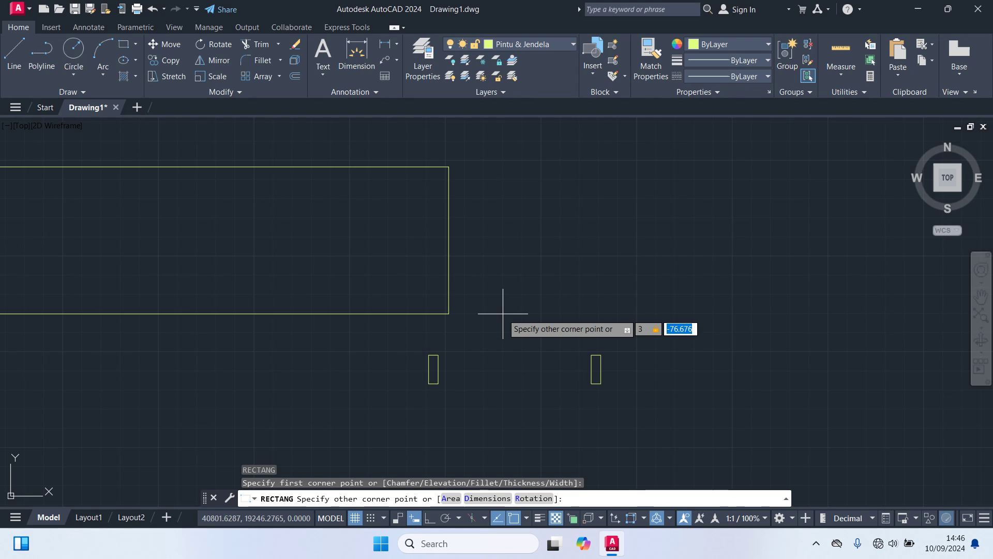
text(80)
key(Return)
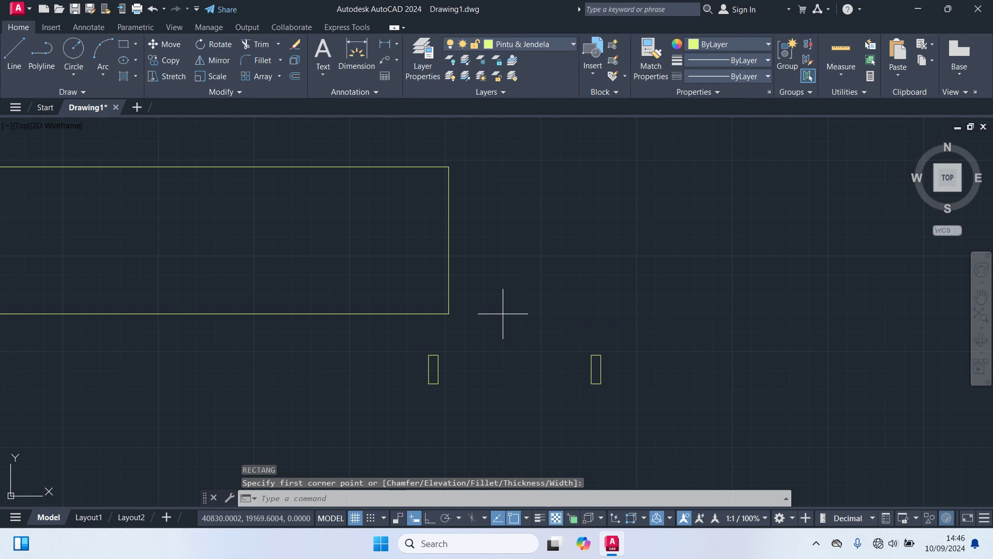
Move the 3 by 80 door leaf so its lower-right corner sits on the right frame's upper-left corner.
middle_drag(501, 294, 503, 335)
click(502, 293)
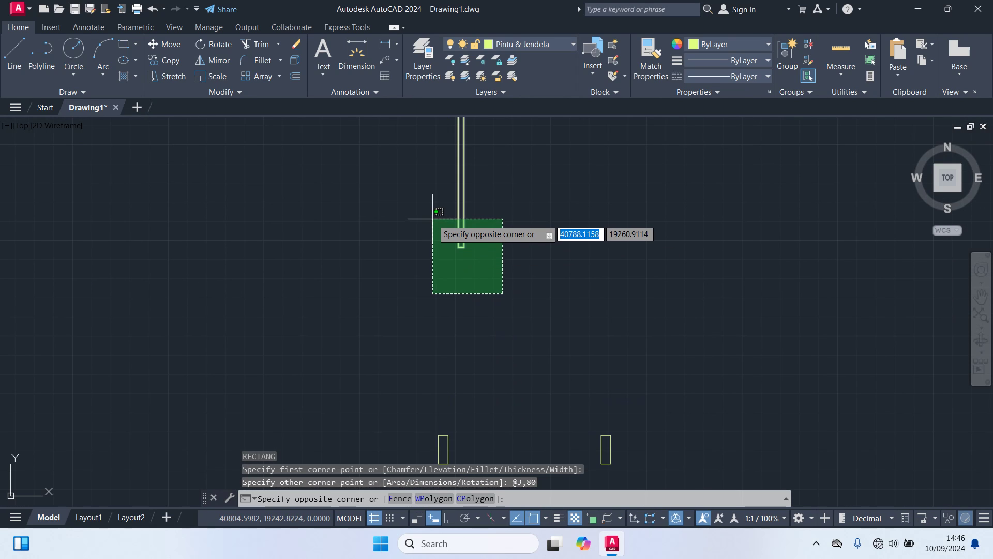
middle_drag(433, 217, 434, 333)
click(432, 334)
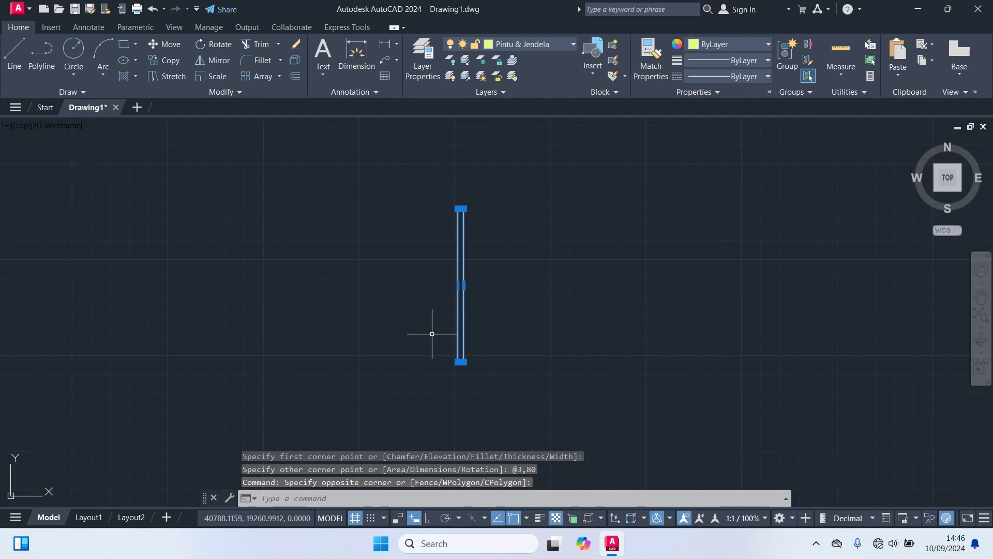
text(m)
key(Return)
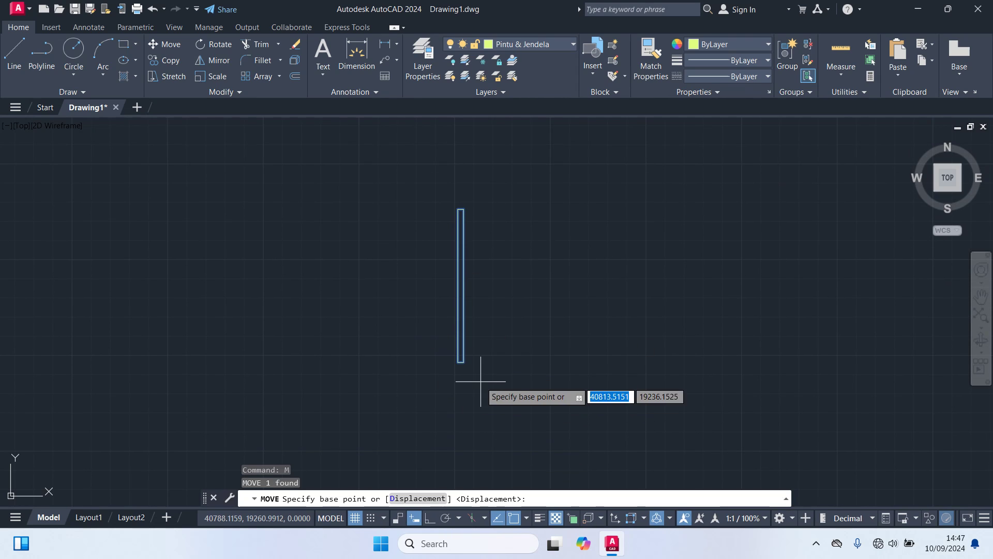
click(464, 362)
scroll(516, 424, down, 2)
middle_drag(515, 424, 411, 154)
scroll(451, 234, up, 5)
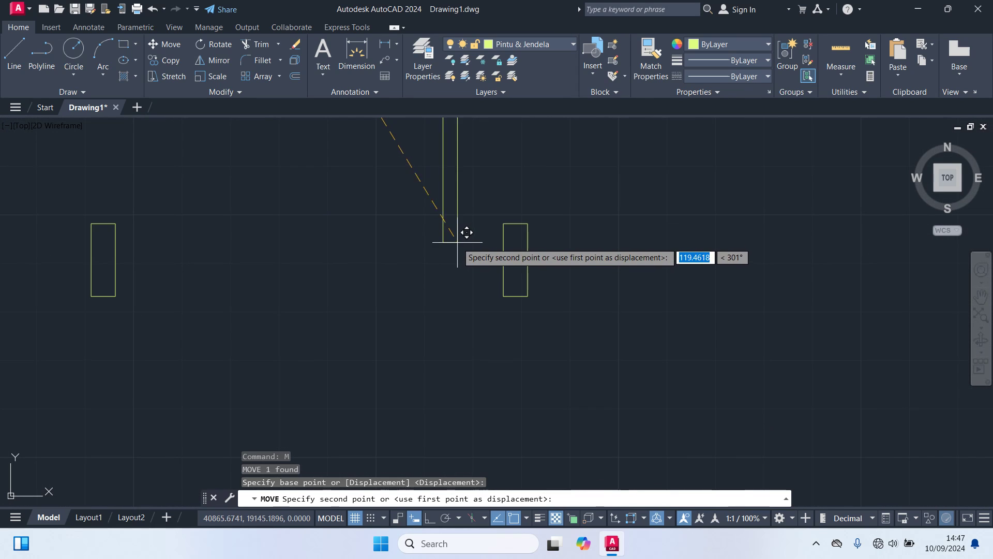
click(513, 213)
scroll(453, 275, down, 4)
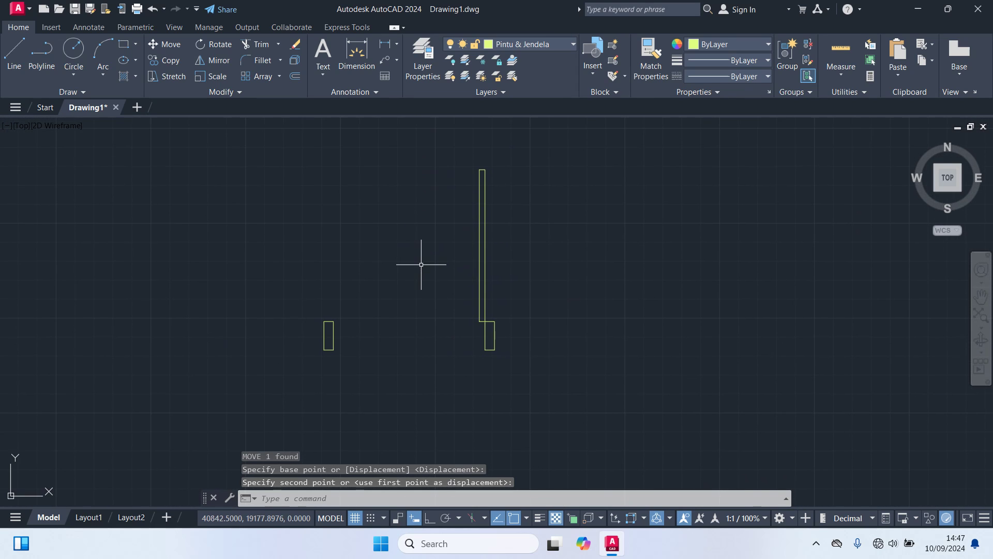
Draw a three-point door swing arc from the leaf's upper-left corner through the left frame's upper-right corner to its lower-right corner.
text(ar)
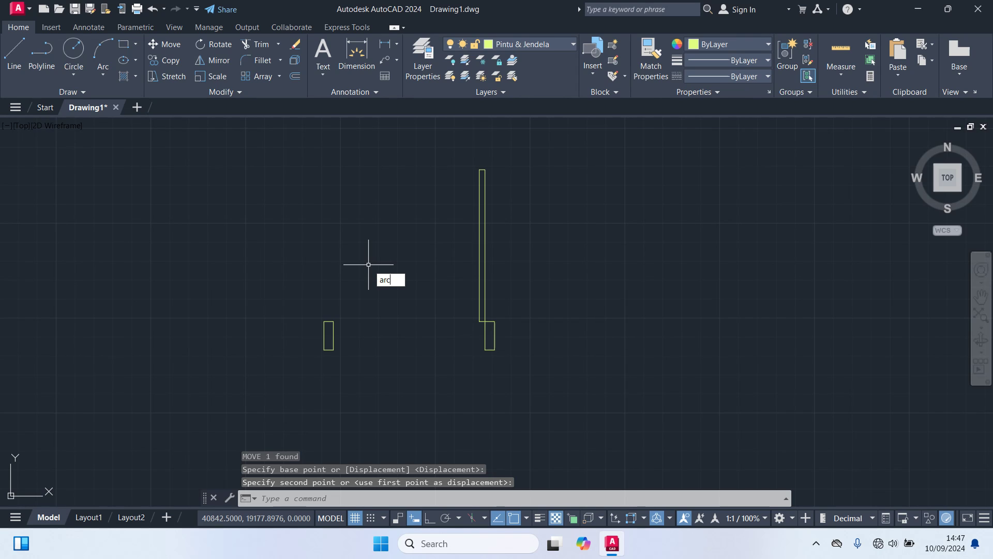
text(c)
key(Return)
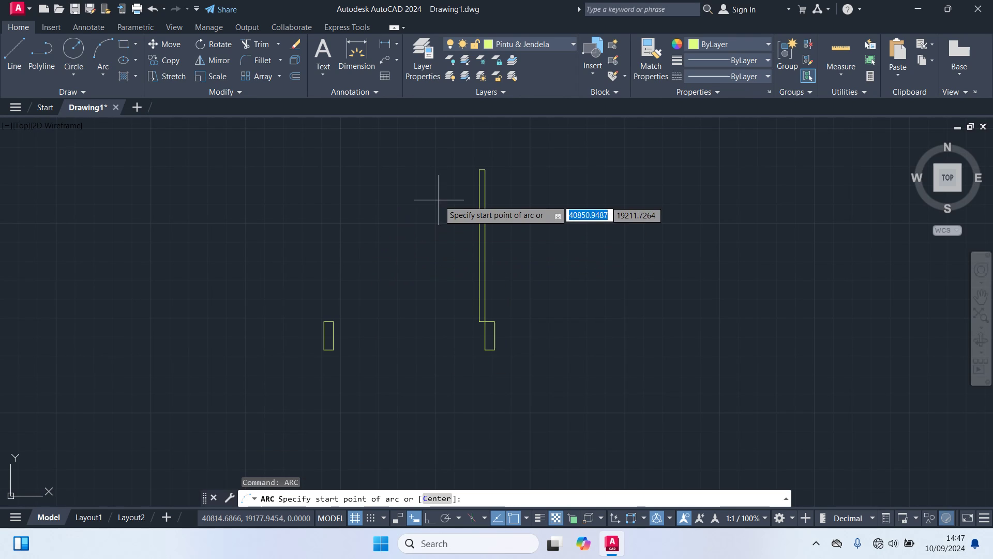
scroll(484, 169, up, 5)
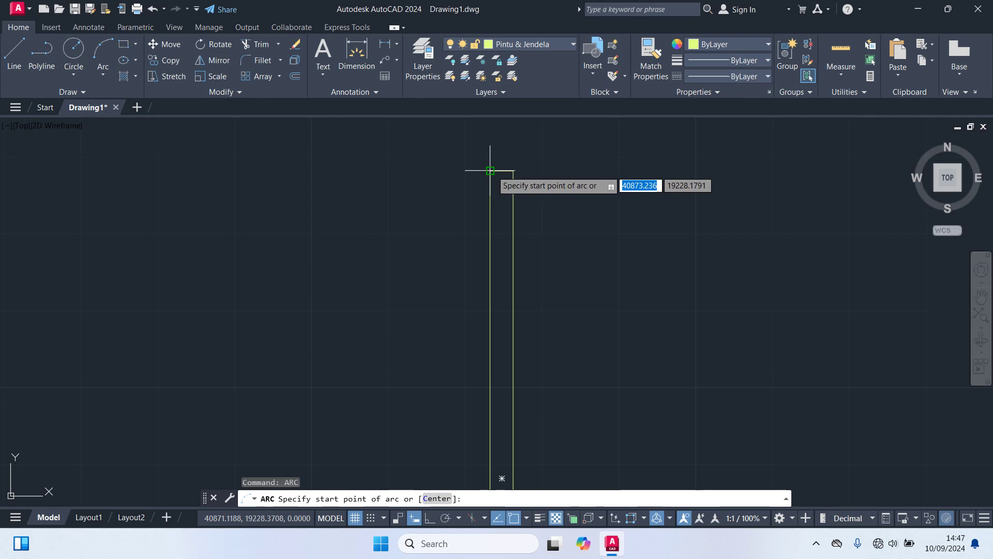
click(490, 170)
scroll(362, 321, down, 4)
scroll(410, 271, up, 4)
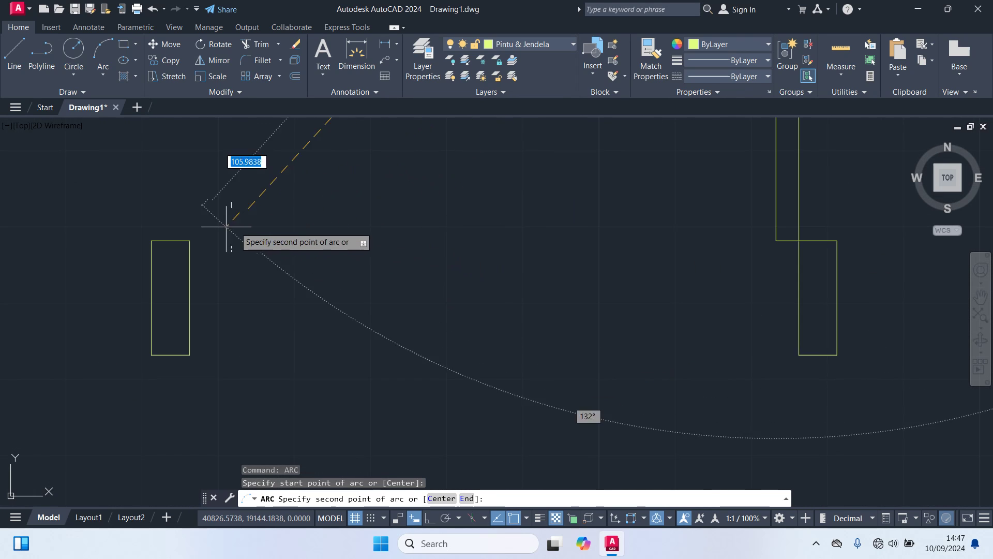
click(190, 240)
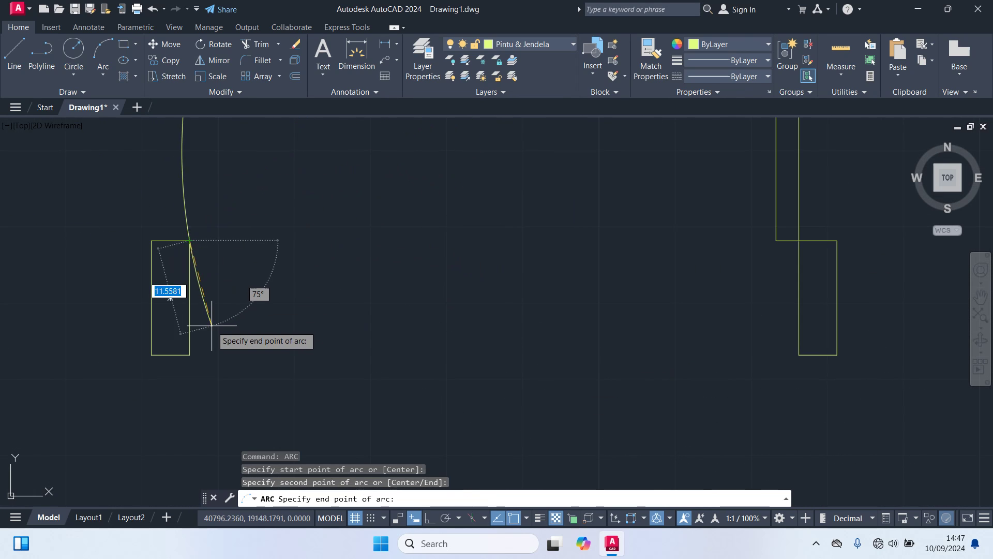
click(190, 354)
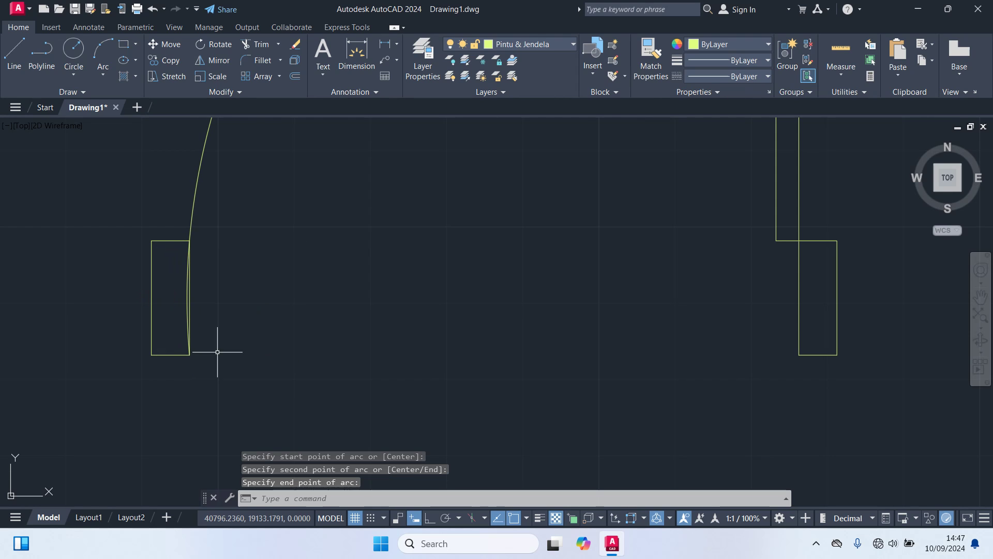
Stretch the swing arc's lower endpoint up to the left frame's upper-right corner.
scroll(228, 346, down, 3)
scroll(233, 354, up, 3)
scroll(144, 284, up, 5)
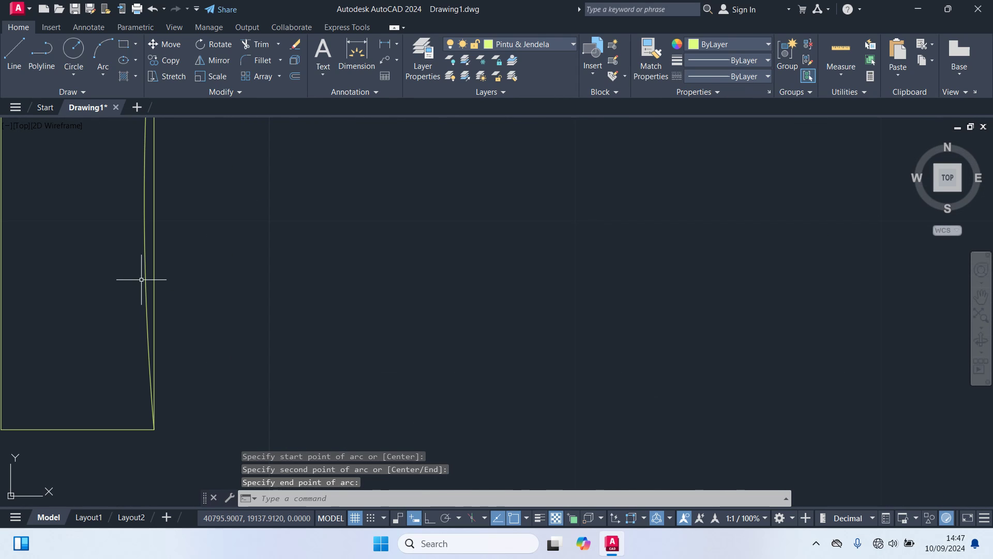
click(145, 282)
scroll(231, 328, down, 3)
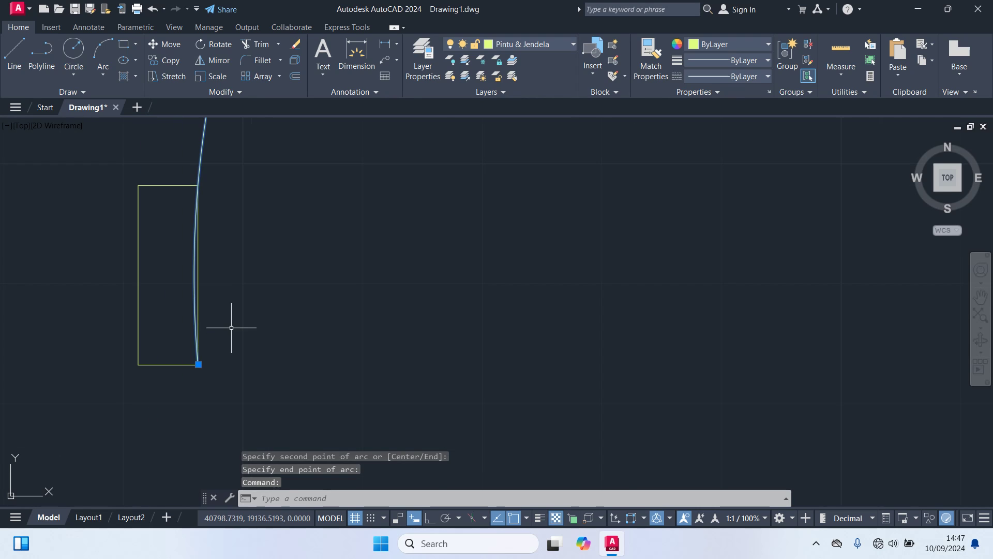
click(198, 364)
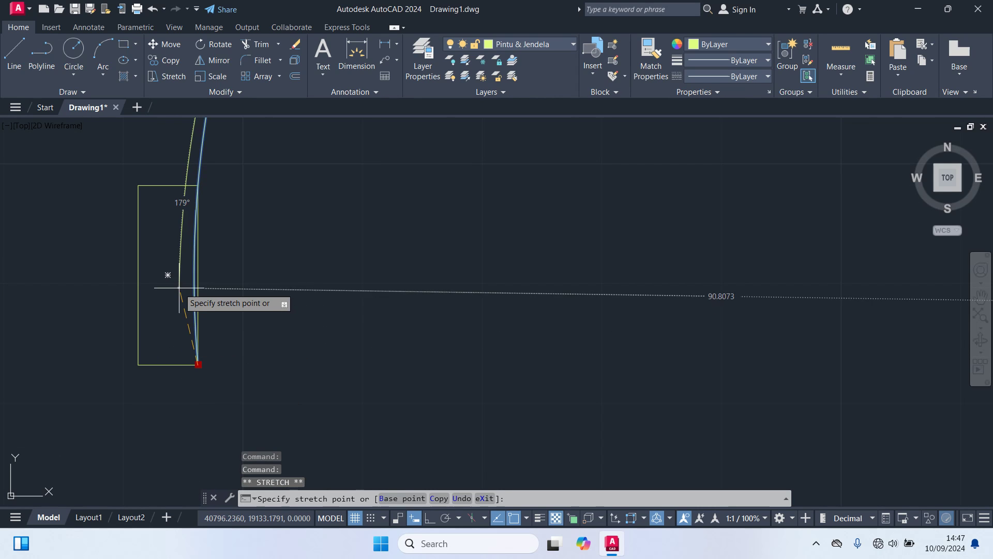
scroll(177, 262, up, 2)
scroll(178, 244, down, 2)
middle_drag(177, 243, 182, 325)
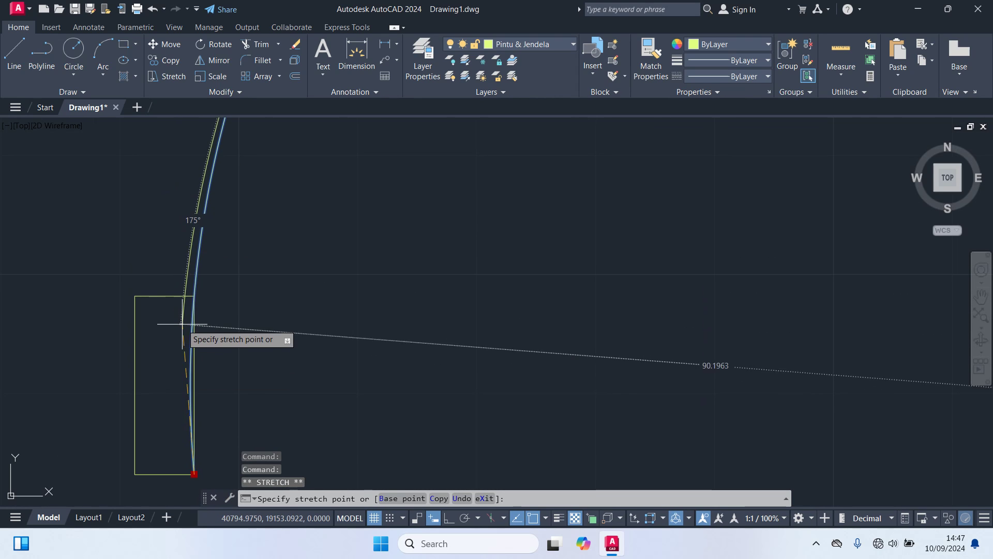
click(194, 296)
scroll(273, 323, down, 5)
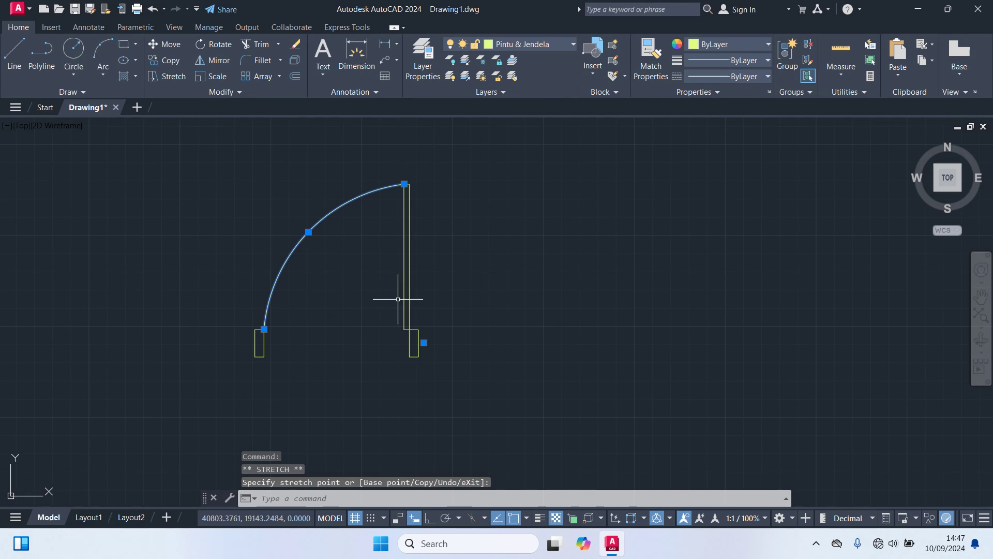
key(Escape)
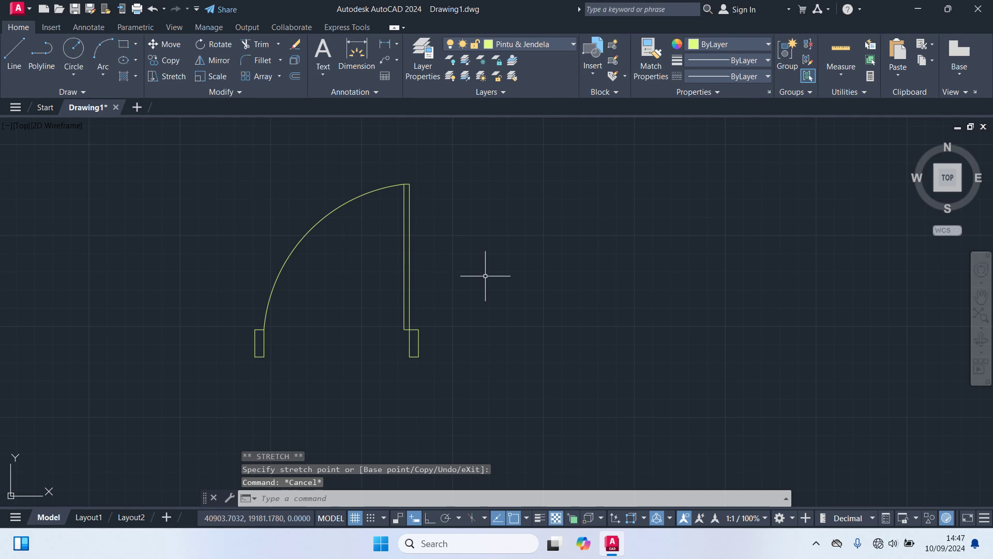
Copy the complete single door about 229 to the right, using the left frame's lower-right corner as base point.
scroll(485, 275, down, 3)
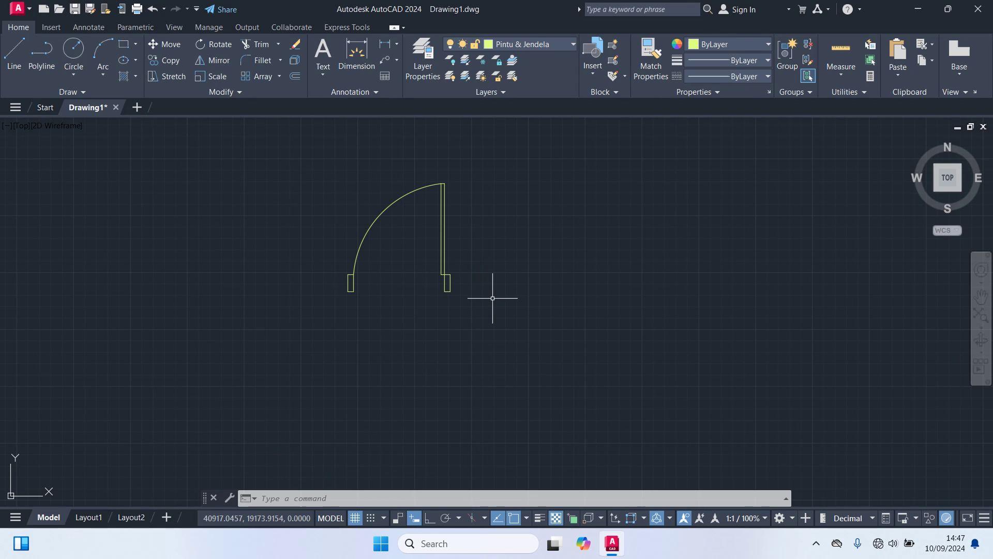
click(502, 330)
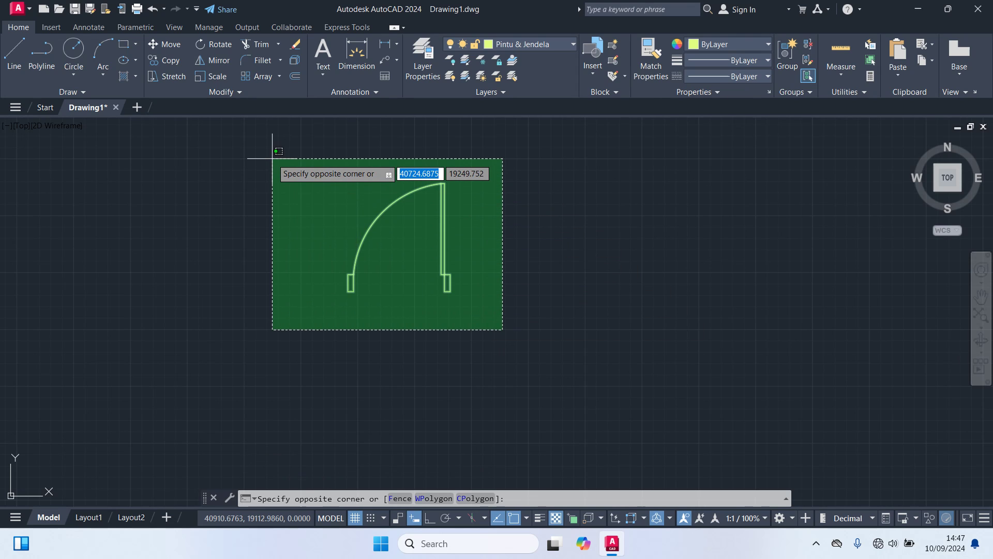
click(272, 159)
text(CO)
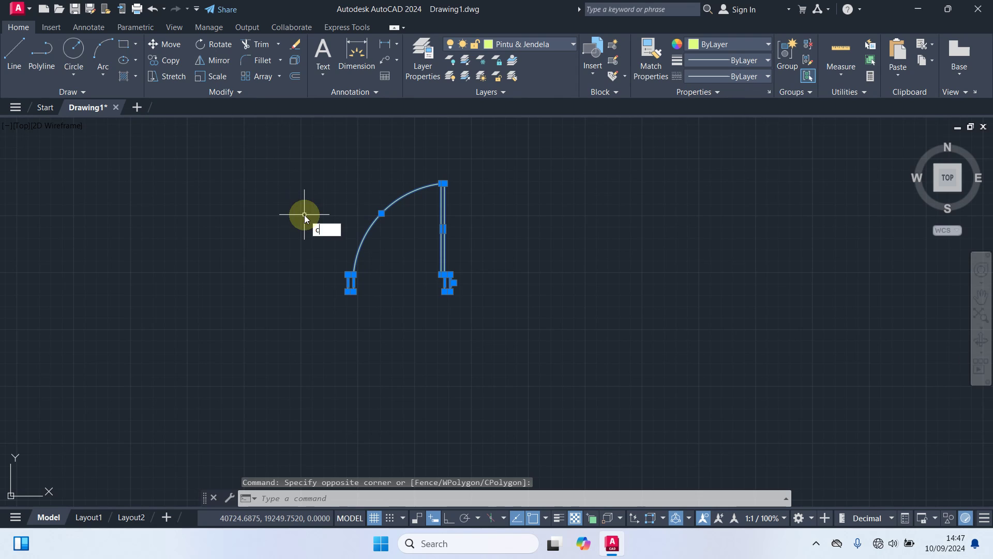
key(Return)
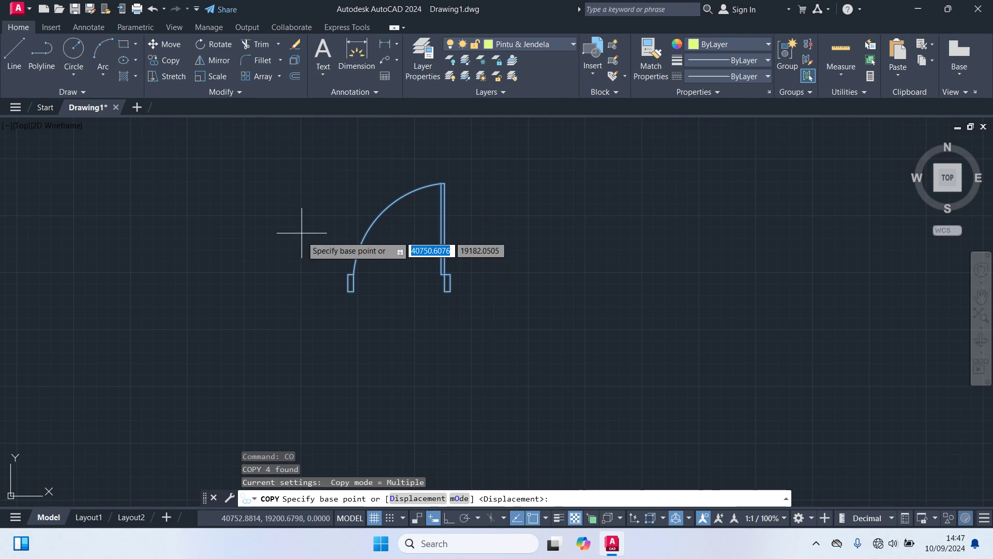
click(354, 291)
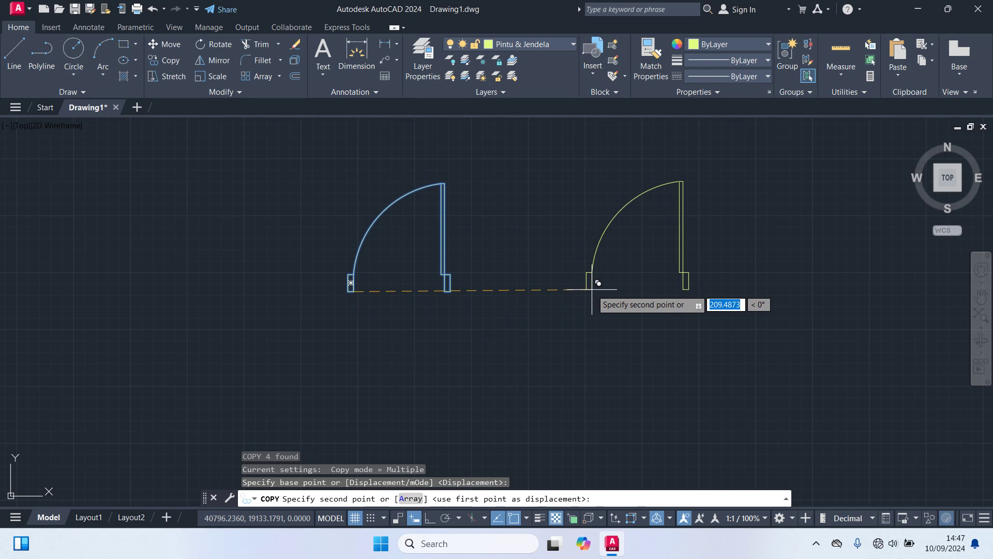
click(617, 284)
key(Escape)
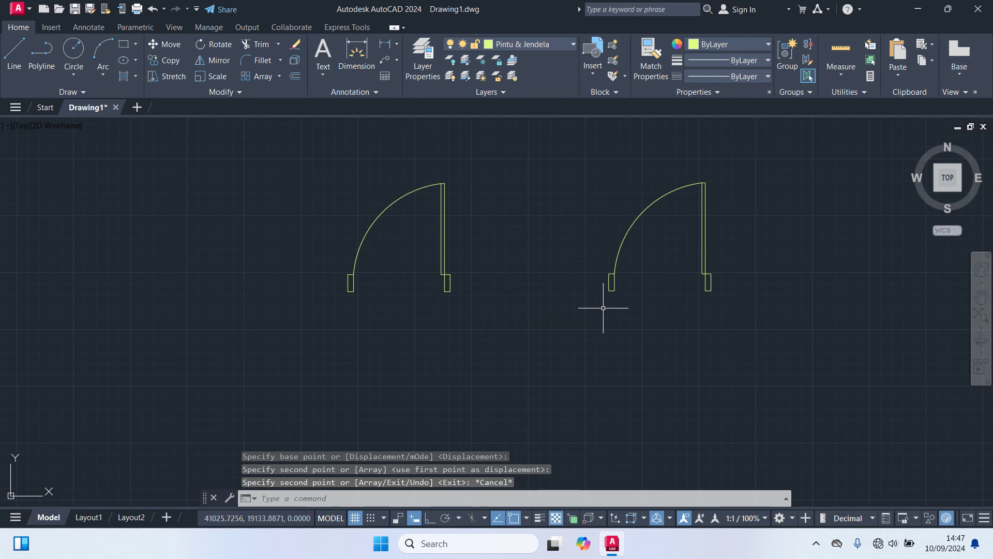
Mirror the copied door about a vertical line through its left frame's lower-left corner, keeping the source objects.
middle_drag(603, 311, 378, 361)
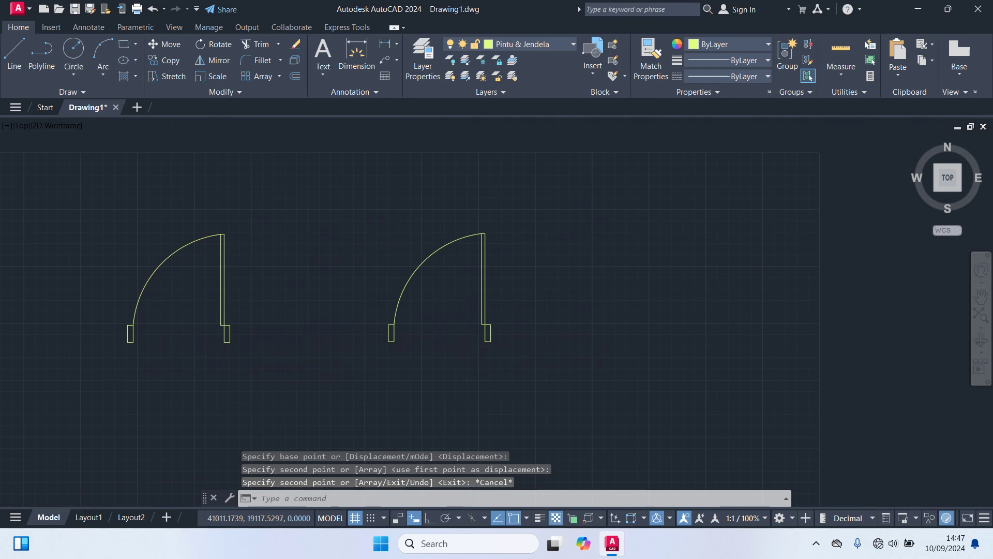
click(523, 356)
click(353, 189)
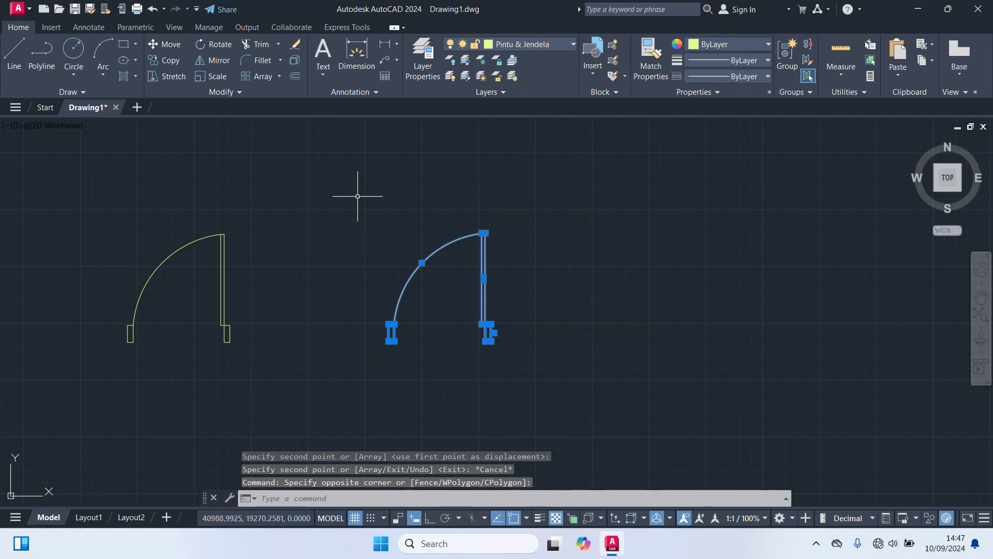
text(MI)
key(Return)
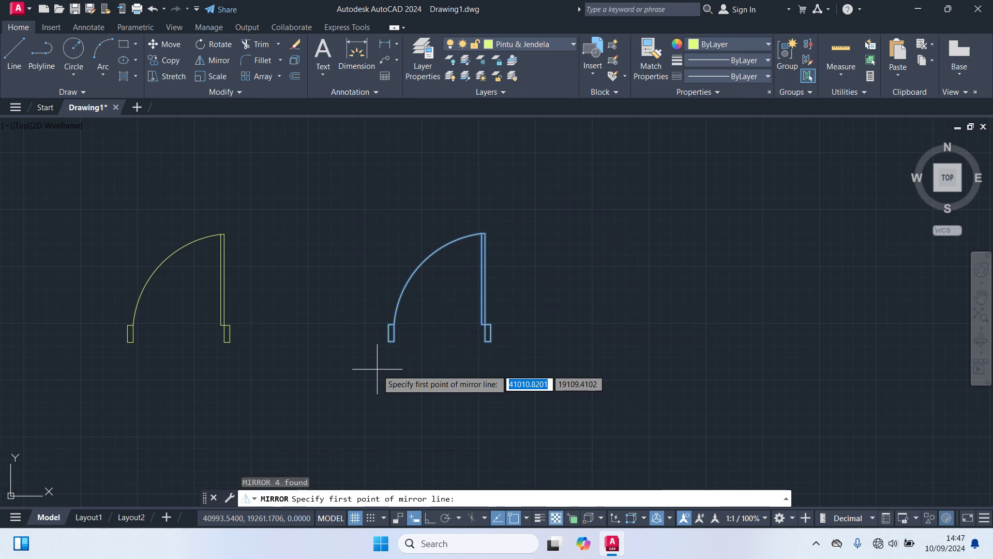
click(392, 333)
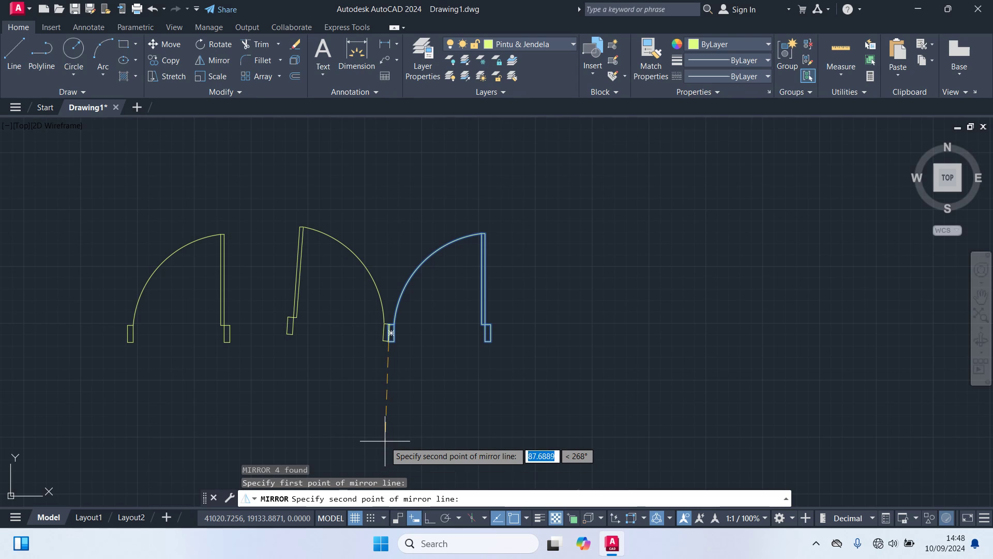
key(F8)
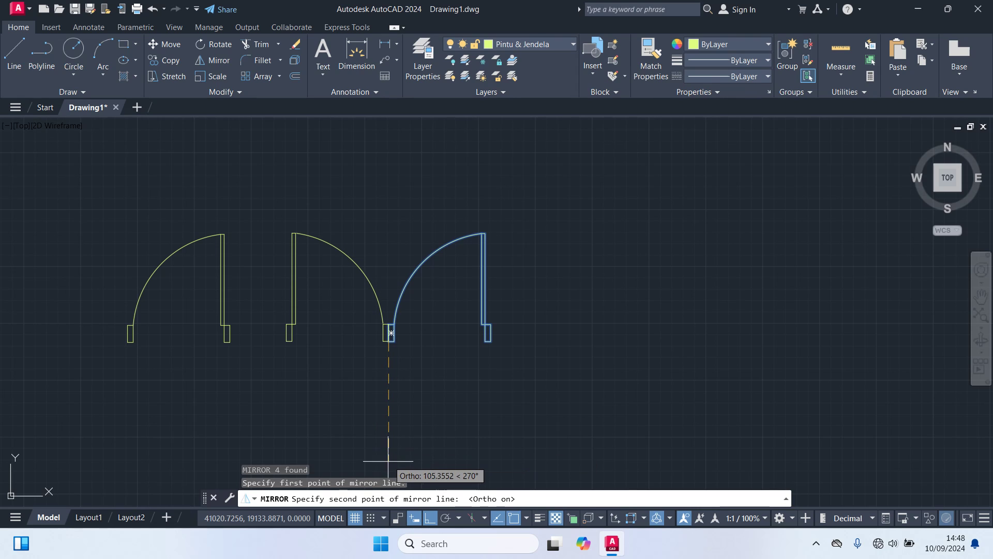
click(390, 450)
text(N)
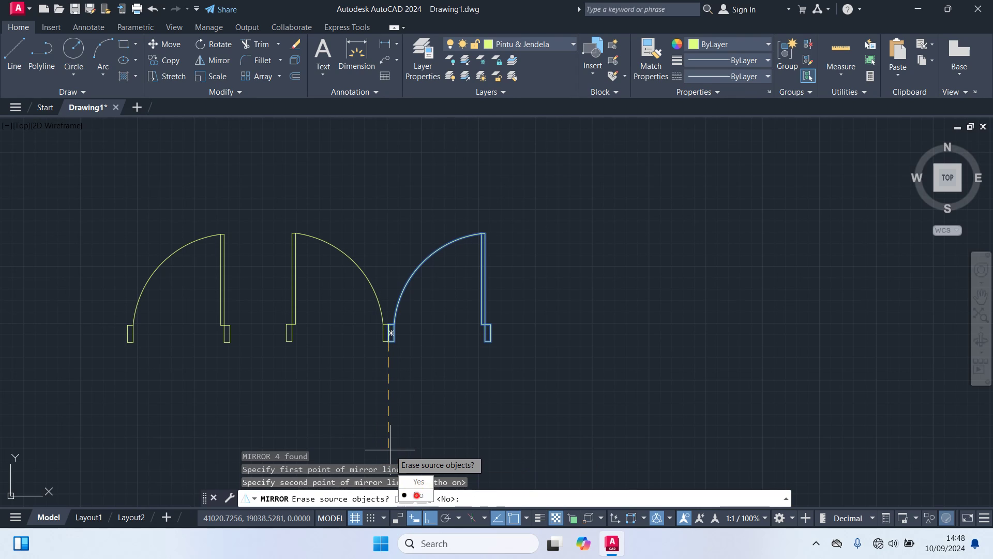
key(Return)
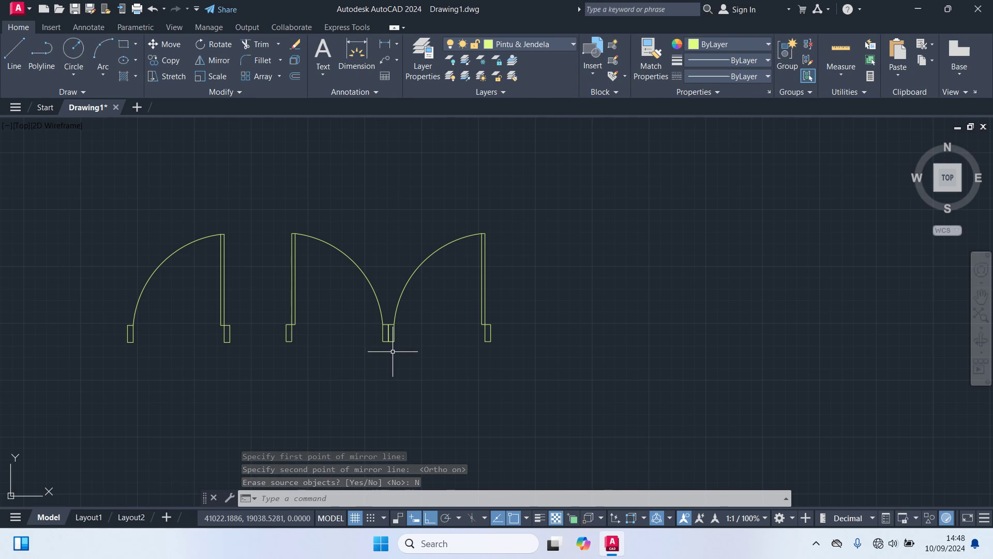
key(F8)
scroll(380, 349, up, 4)
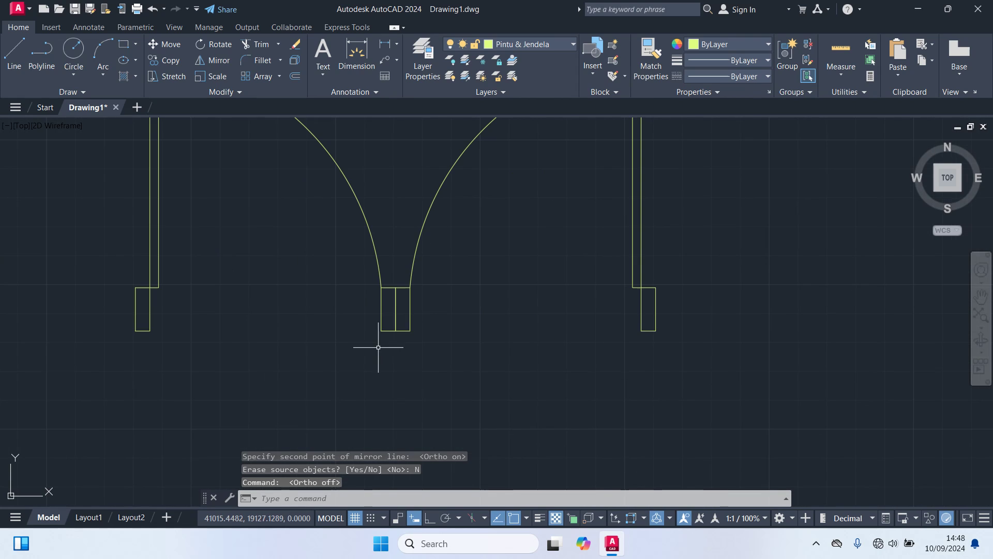
click(396, 318)
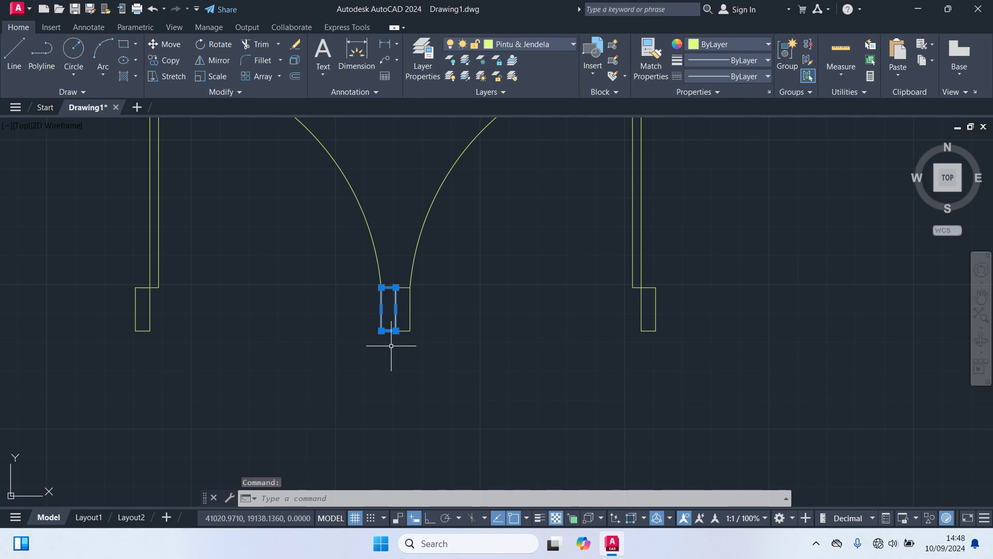
key(Delete)
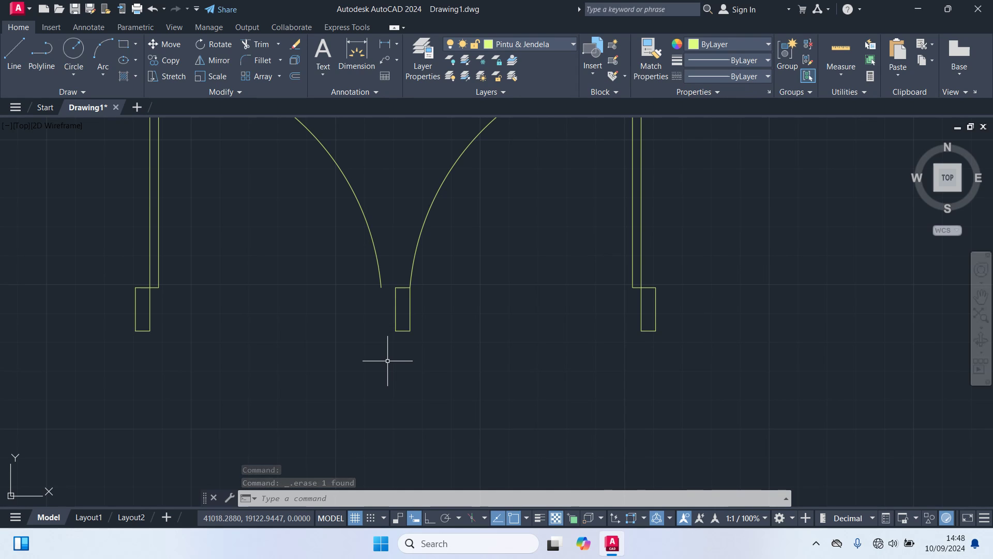
click(395, 310)
key(Delete)
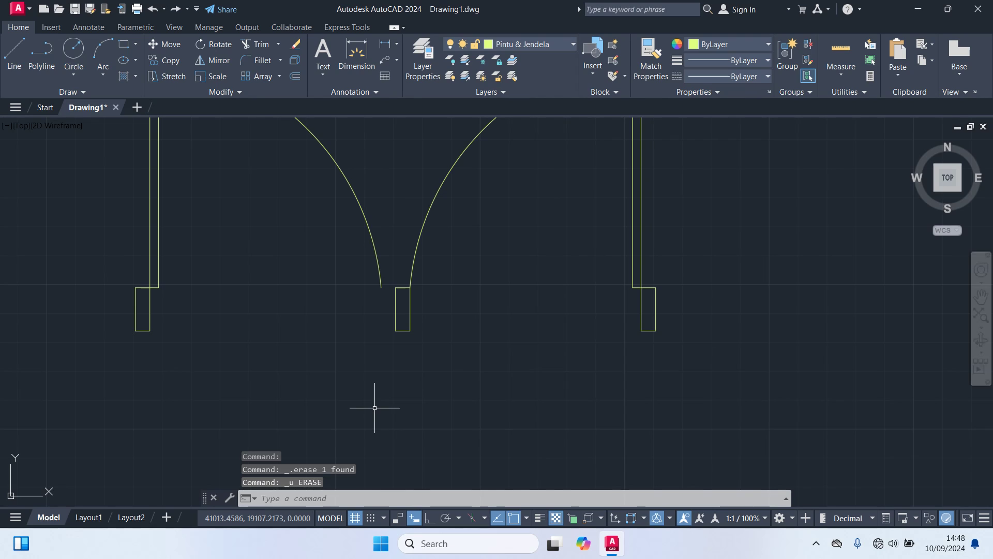
key(ctrl+z)
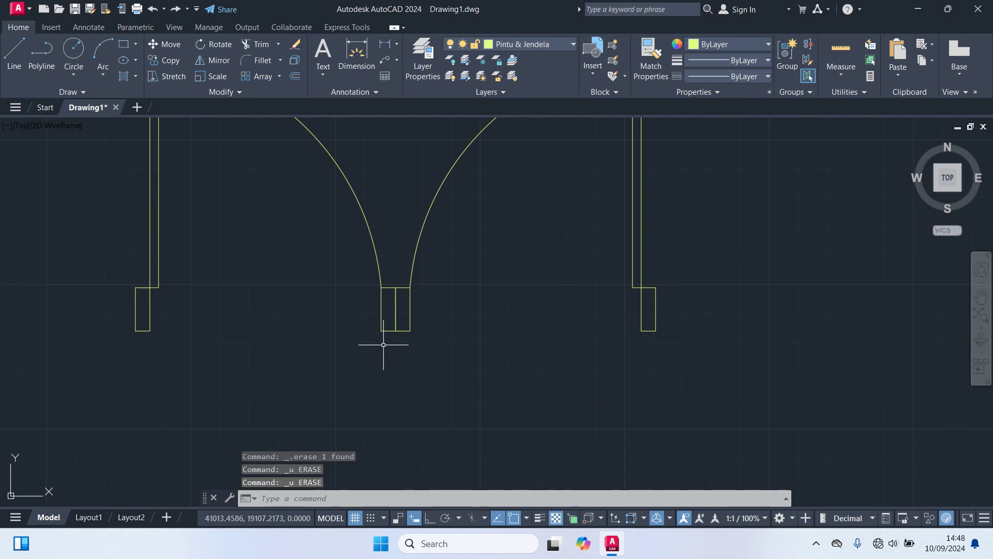
Move the double door's left leaf with its jambs 5 units right, so the two middle jamb rectangles coincide.
click(383, 345)
click(75, 177)
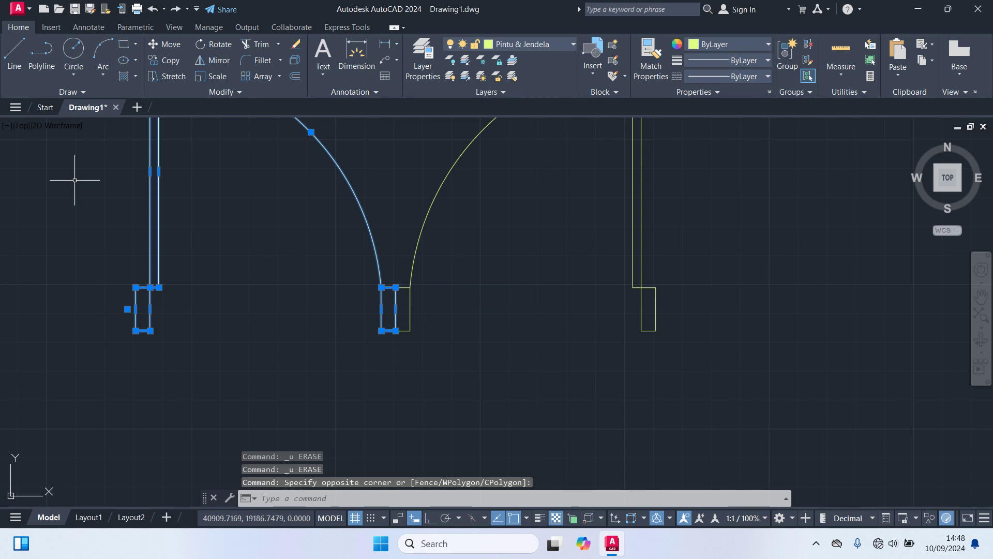
middle_drag(78, 177, 123, 257)
text(m)
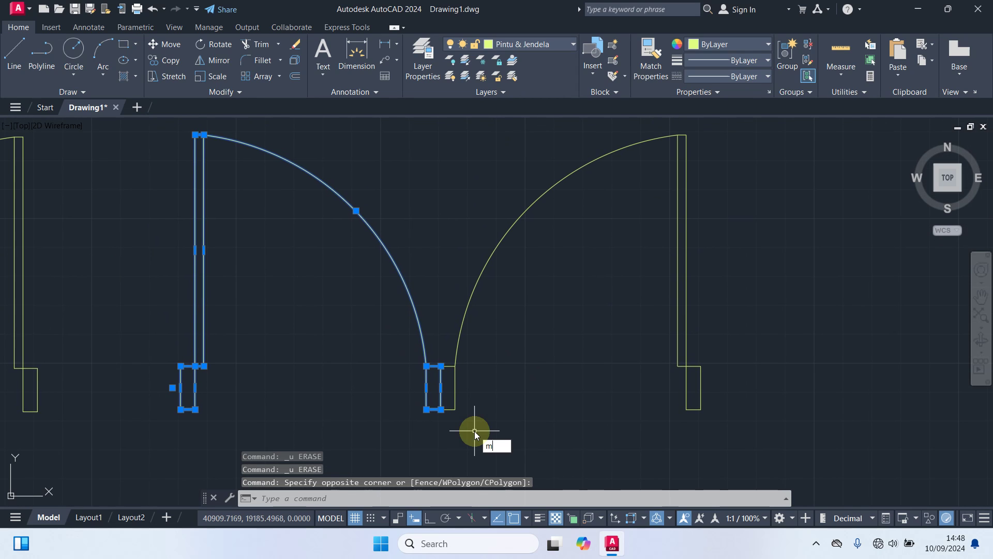
key(Return)
scroll(445, 431, up, 4)
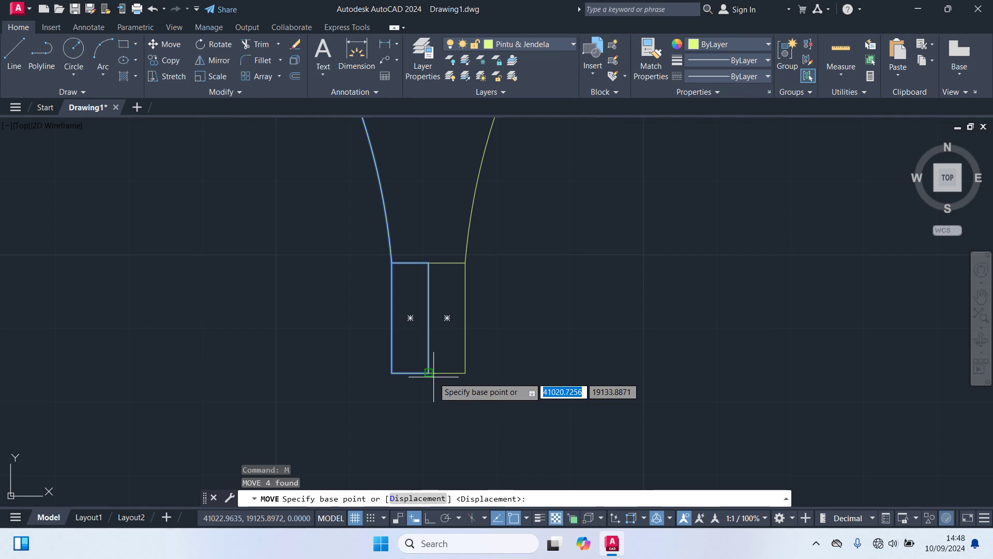
click(465, 373)
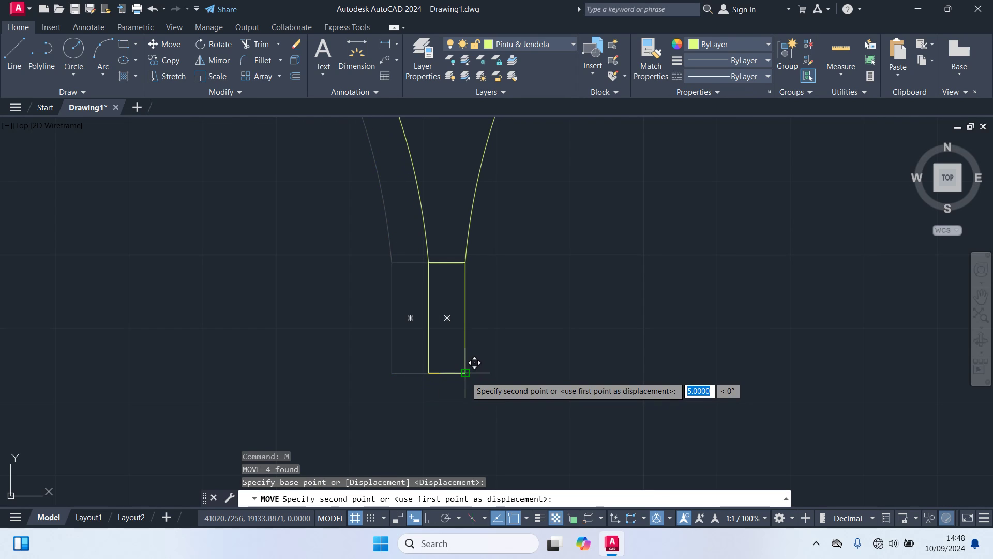
click(466, 372)
scroll(466, 380, down, 6)
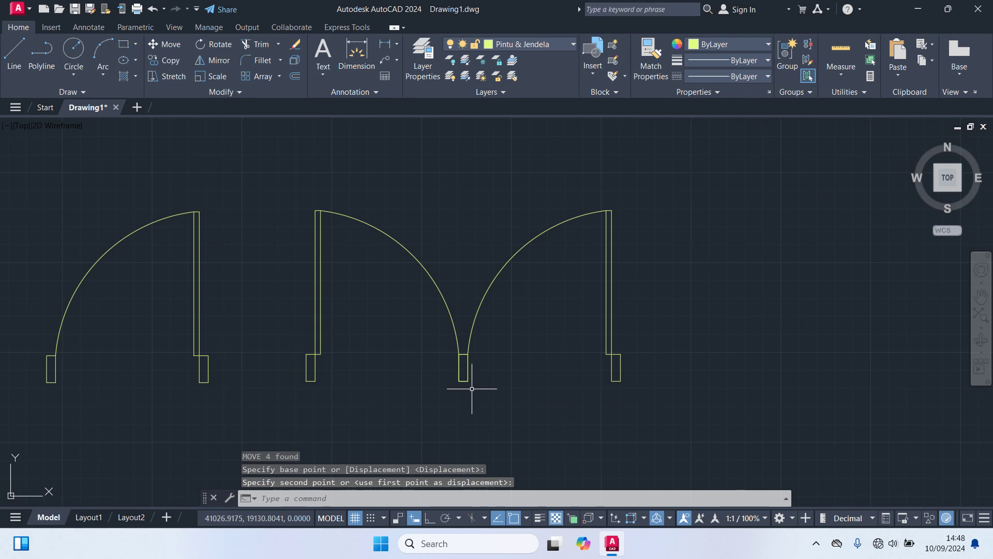
Delete one of the two overlapping jamb rectangles in the middle of the double door.
scroll(471, 383, up, 4)
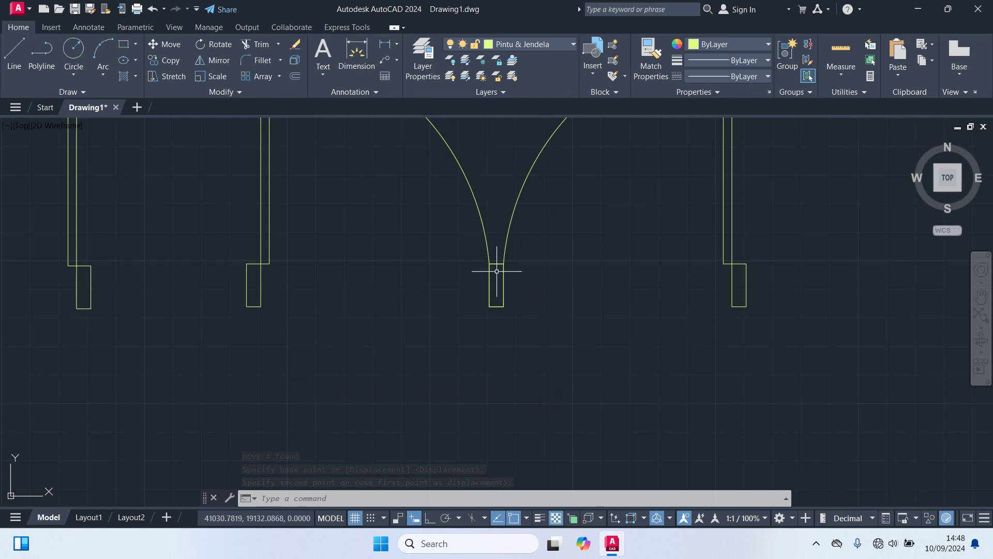
click(494, 265)
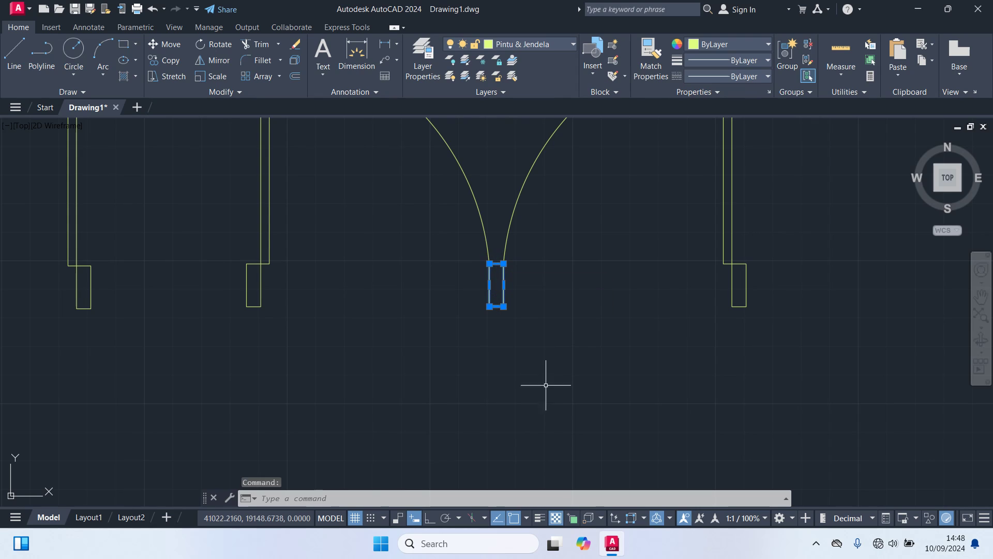
key(Delete)
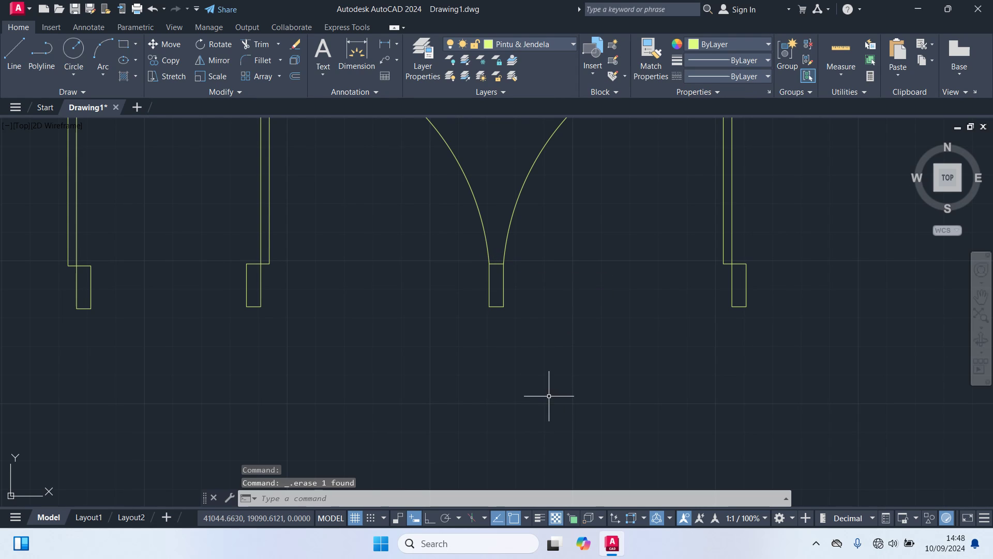
click(493, 270)
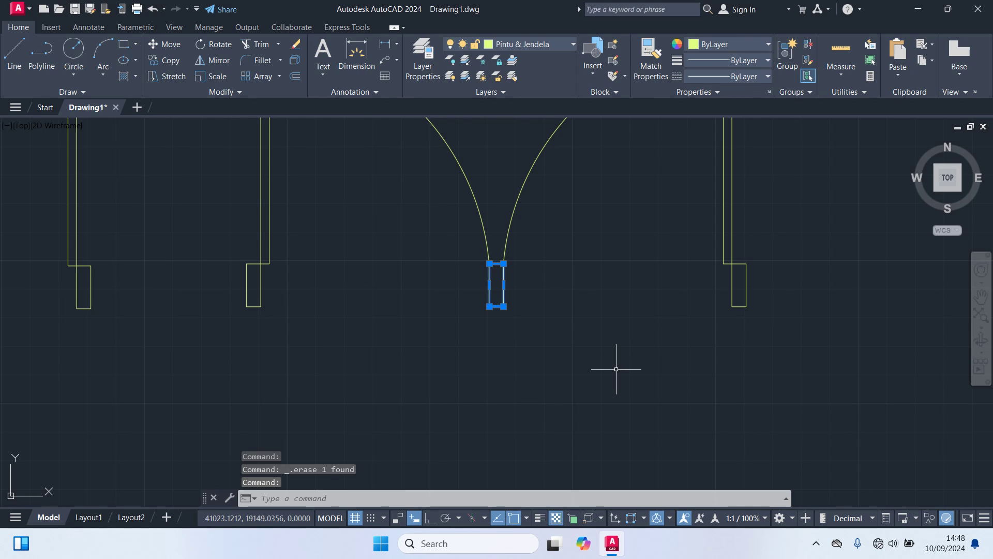
key(Escape)
Trim away the top and bottom edges of the double door's middle jamb rectangle, keeping its two vertical lines.
text(tr)
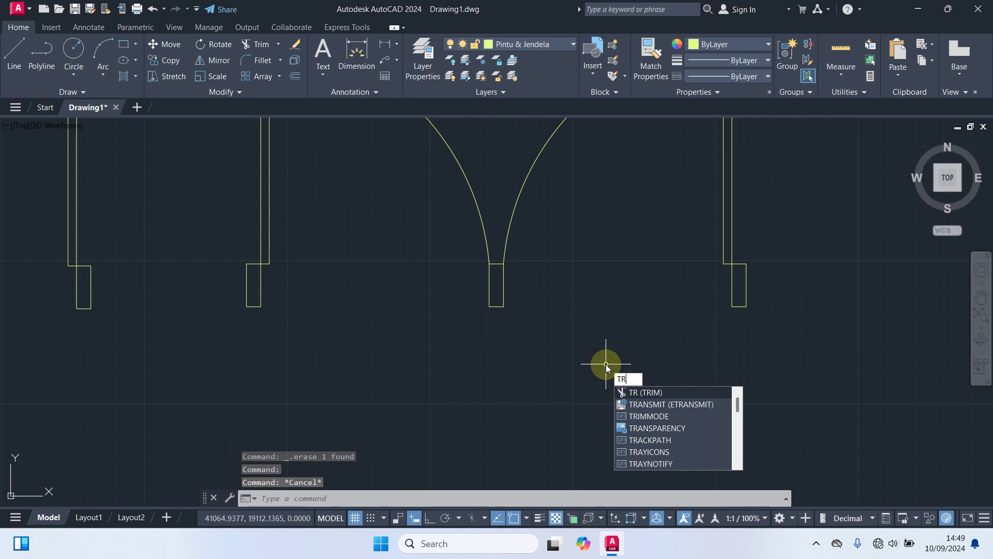
key(Return)
click(496, 264)
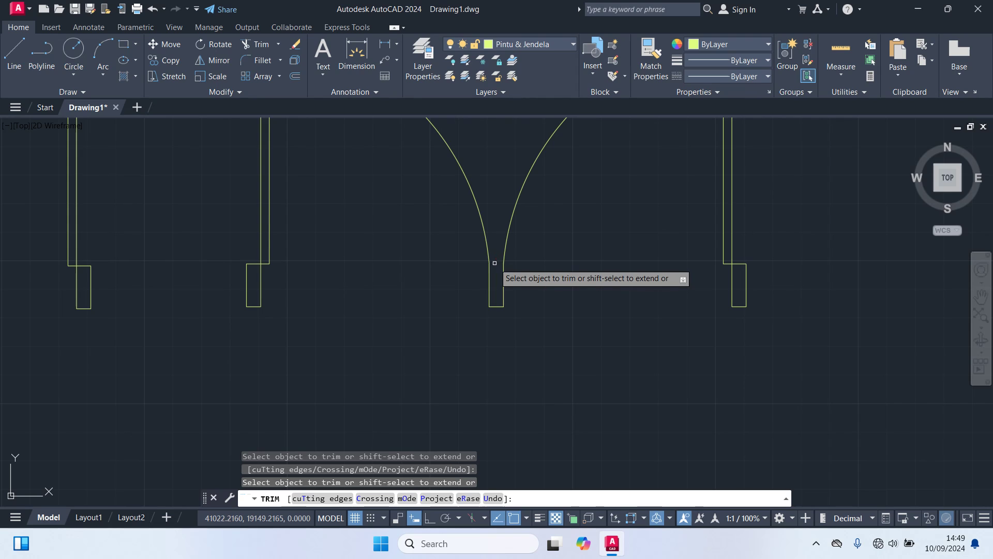
click(497, 305)
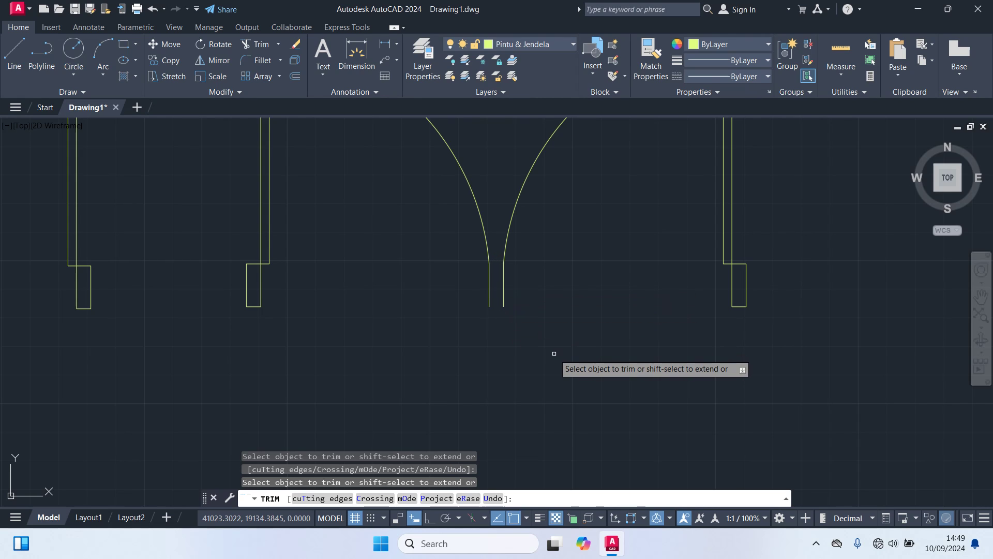
key(Escape)
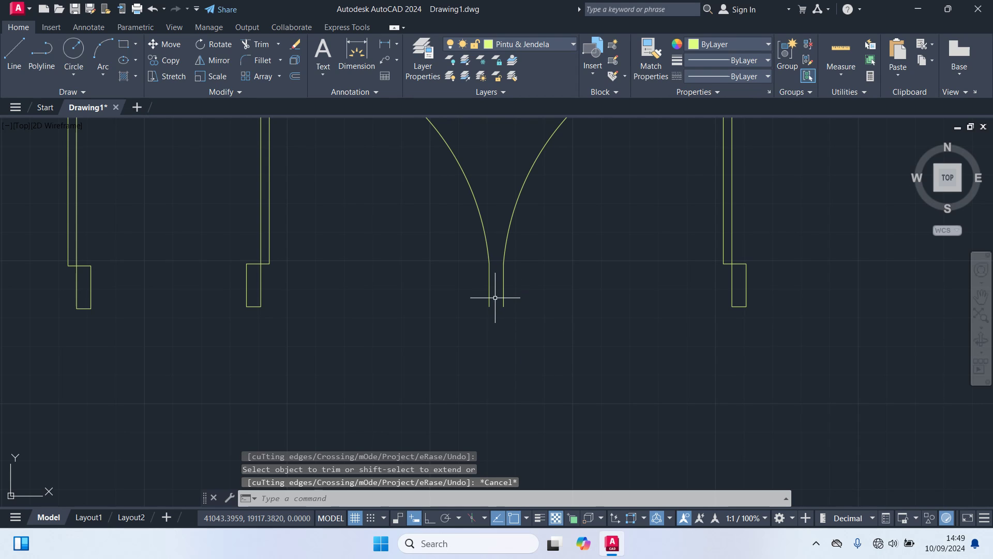
Move the double door's left leaf, jamb and middle line right until the line meets the right leaf's middle line.
click(496, 310)
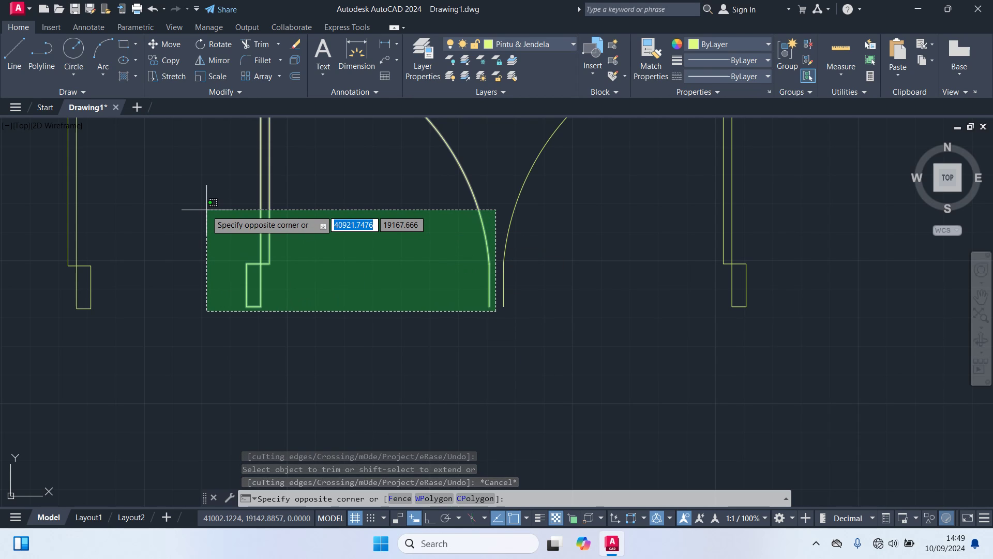
click(214, 217)
scroll(214, 217, down, 3)
text(M)
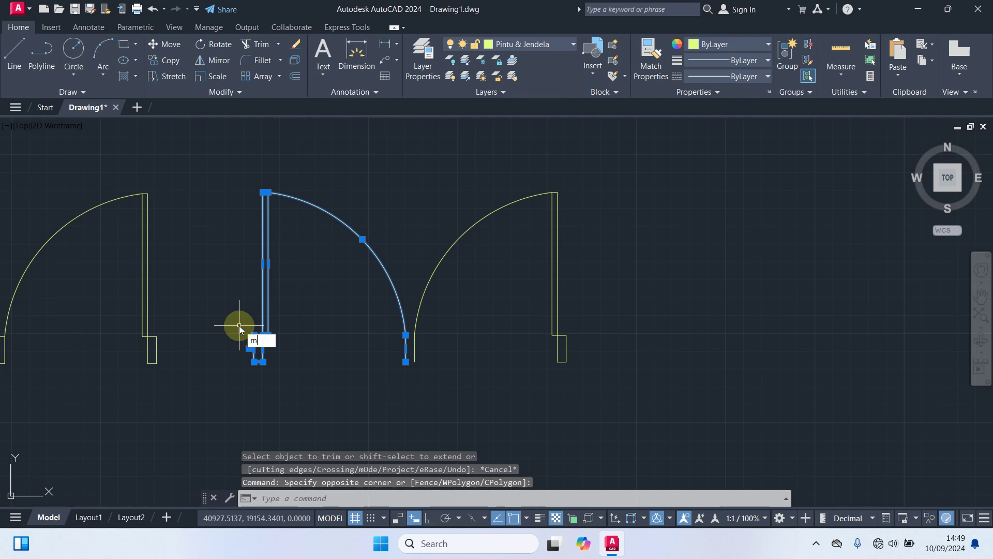
key(Return)
scroll(363, 357, up, 4)
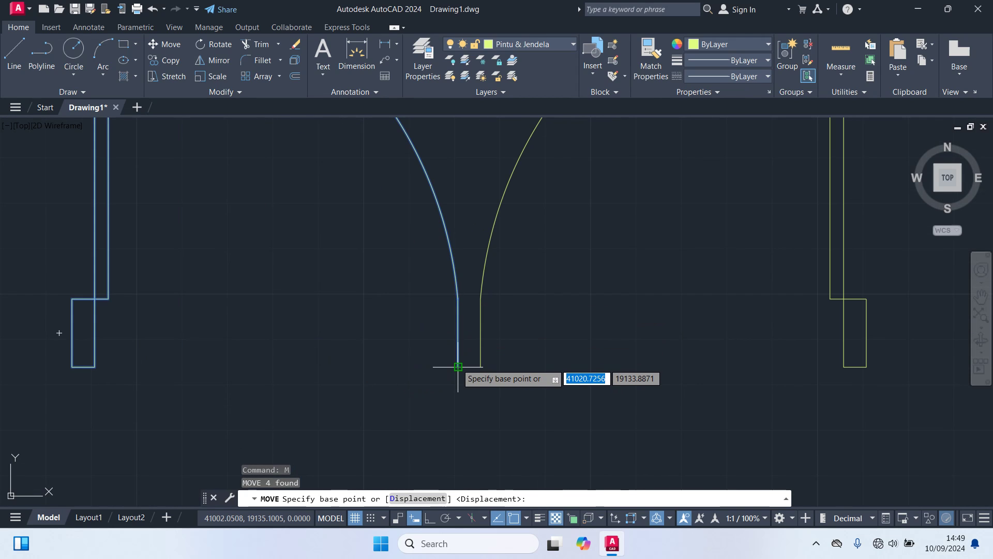
click(457, 366)
click(483, 356)
scroll(525, 353, down, 3)
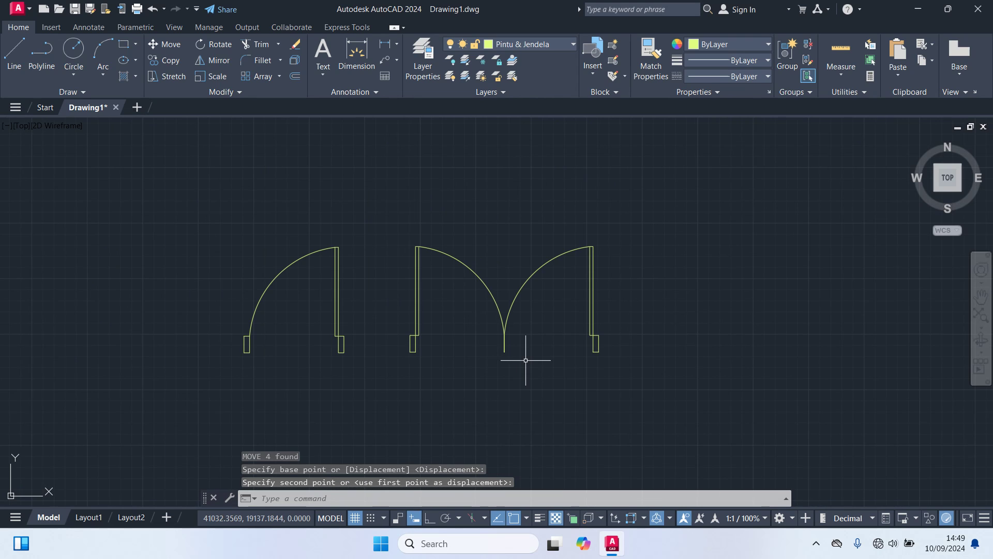
Start a block definition named Pintu 1 with its base point at the lower-right corner of the single door's right jamb.
middle_drag(529, 356, 546, 317)
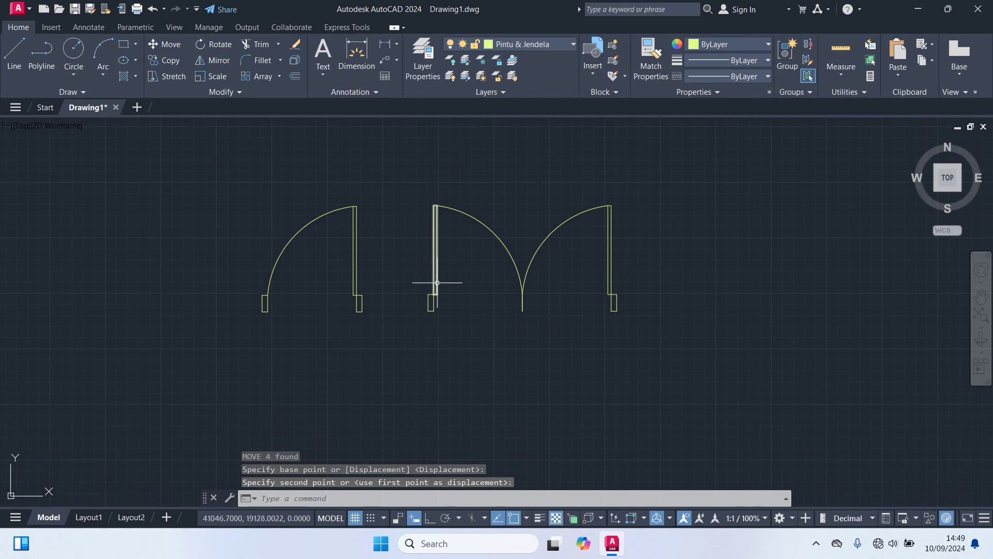
middle_drag(414, 276, 496, 280)
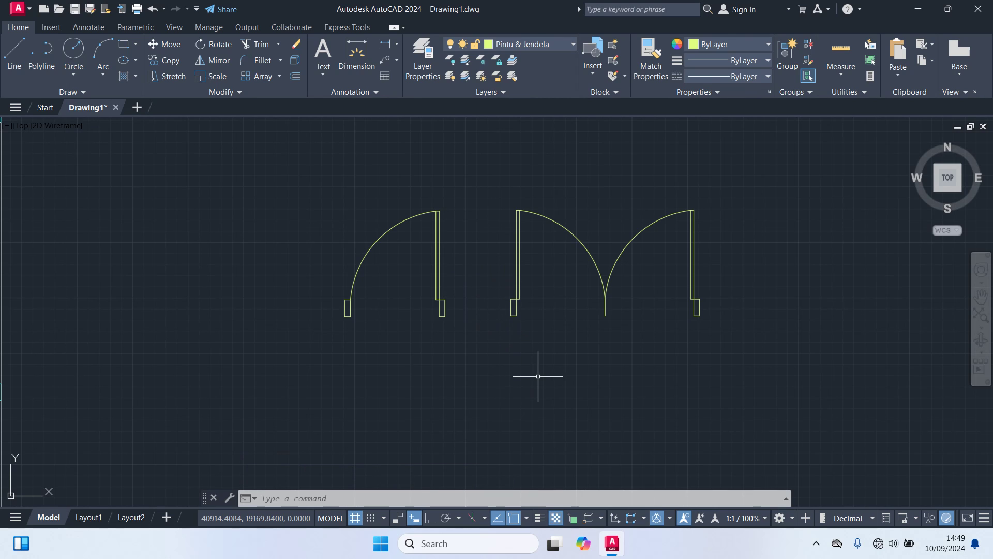
text(B)
key(Return)
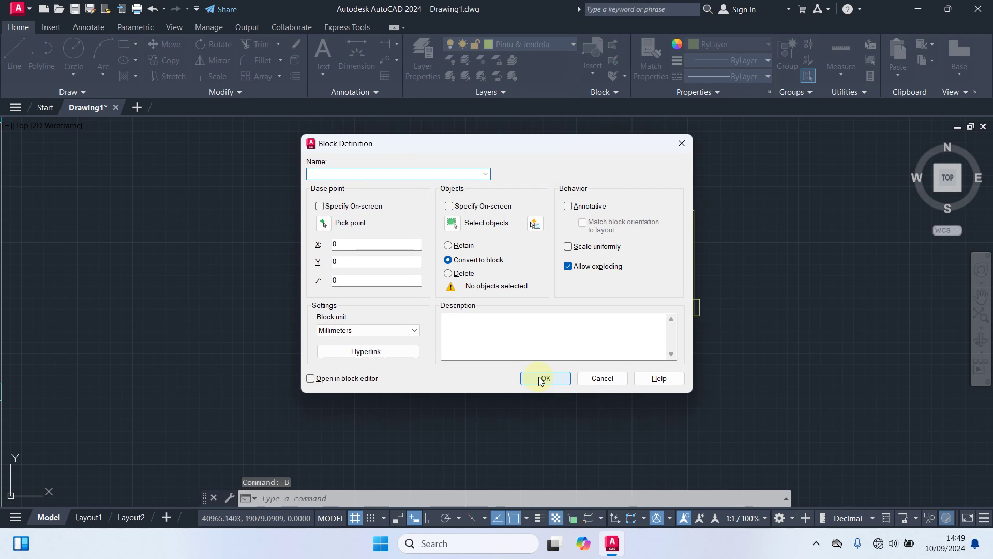
text(Pintu 1)
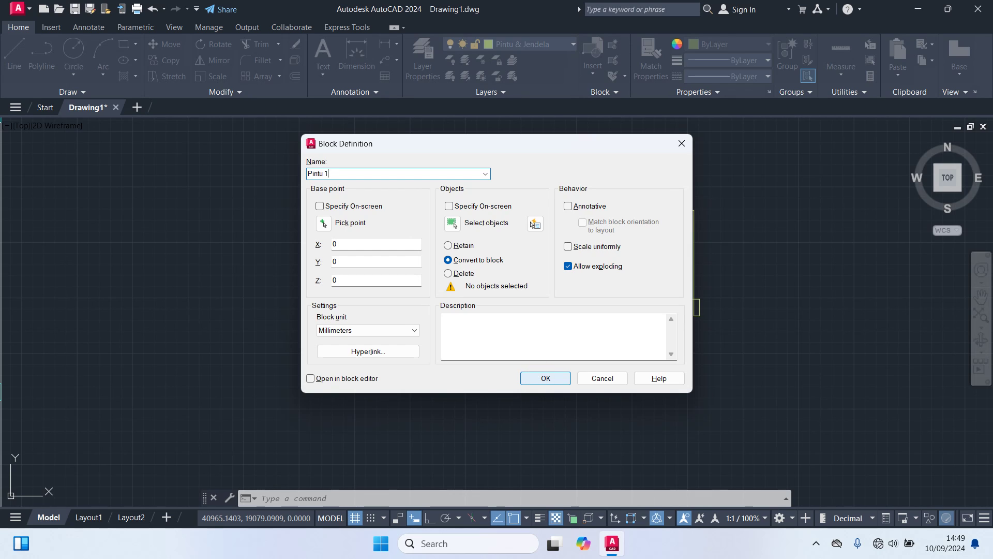
click(325, 223)
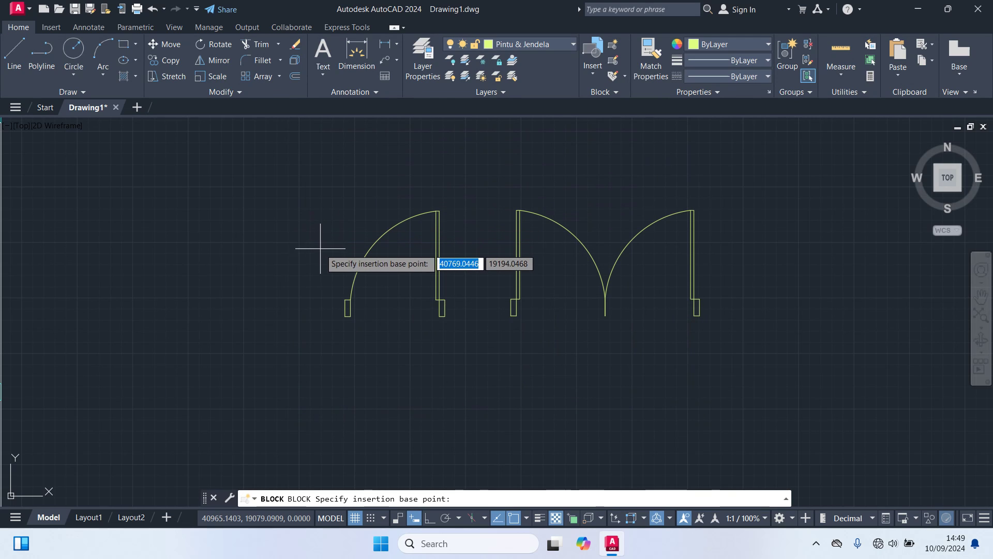
scroll(445, 330, up, 2)
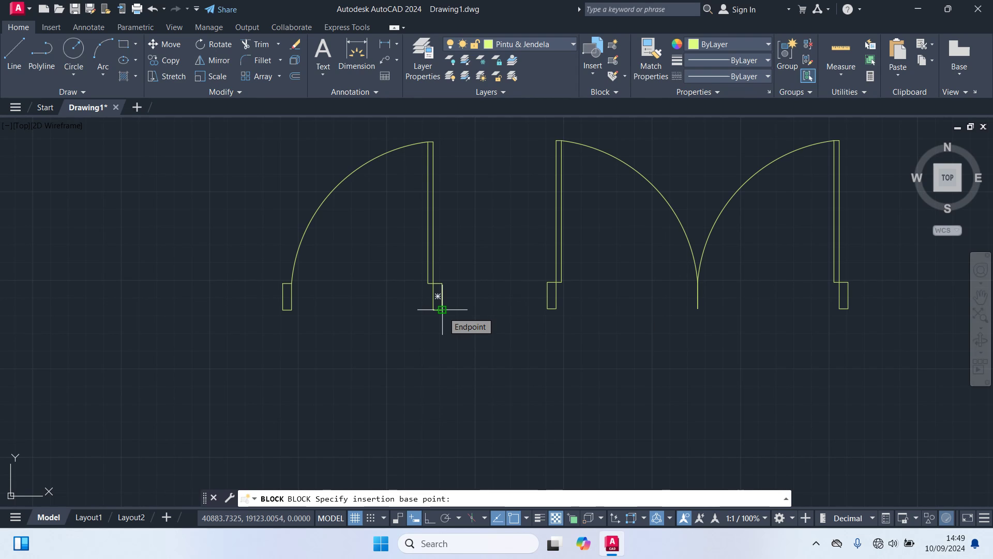
click(438, 309)
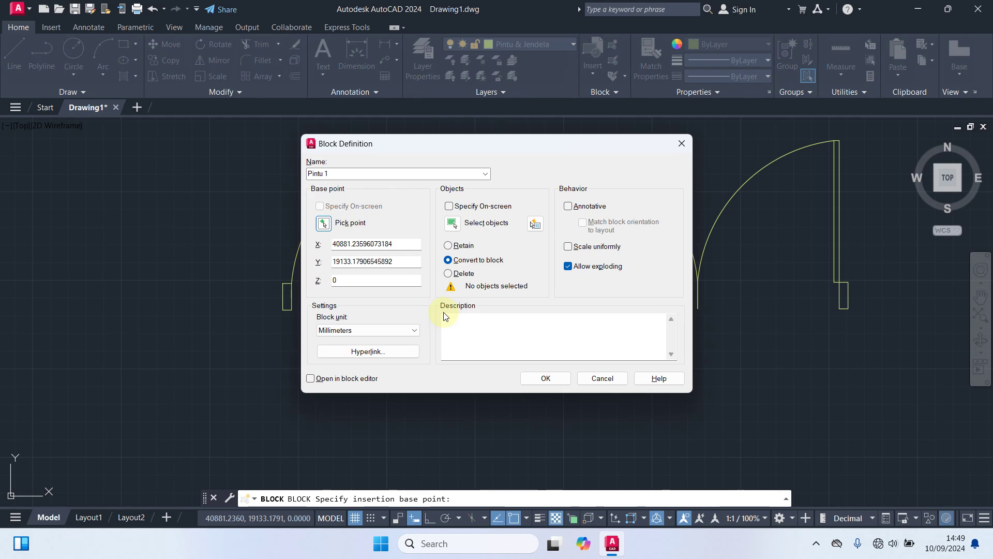
Select all parts of the single door as the block's objects and create the Pintu 1 block.
click(458, 228)
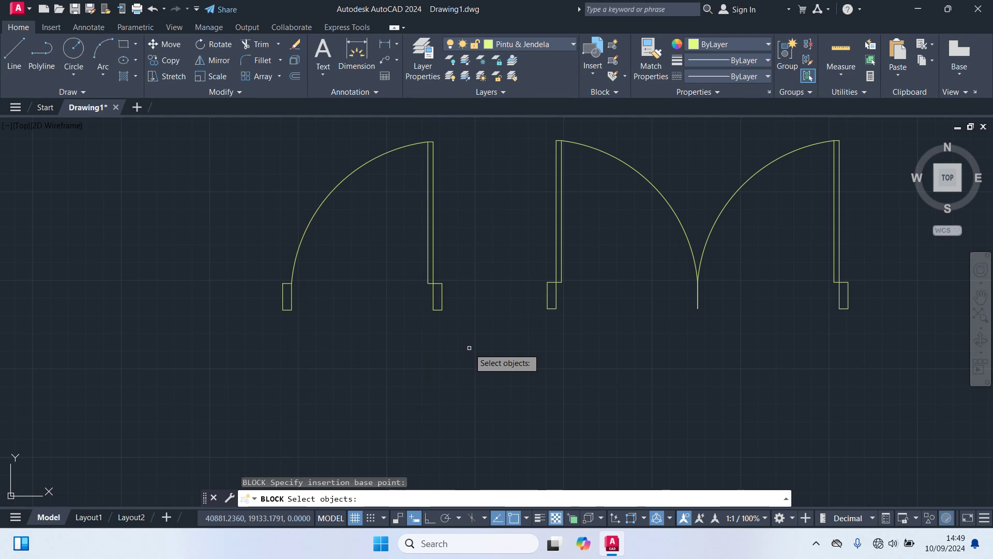
click(469, 347)
click(237, 130)
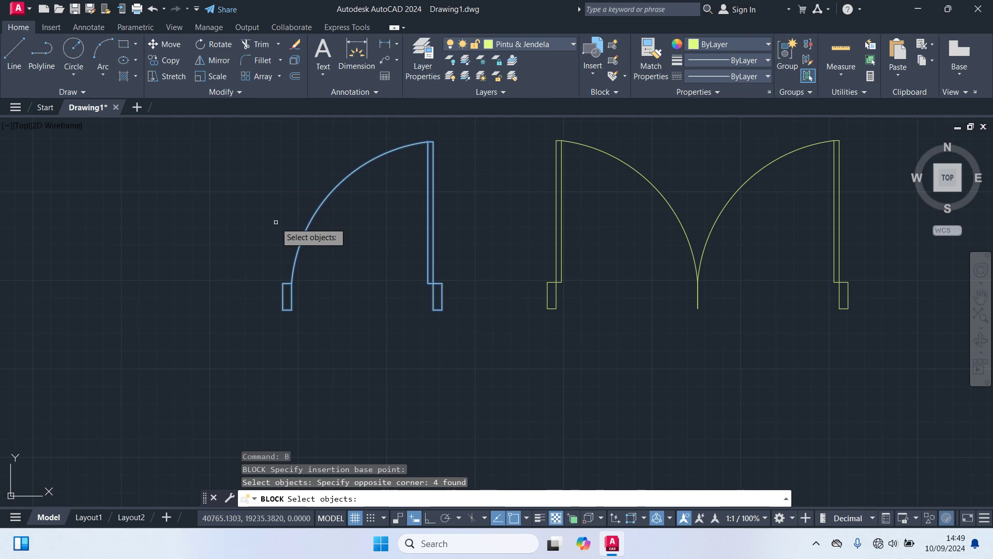
right_click(275, 223)
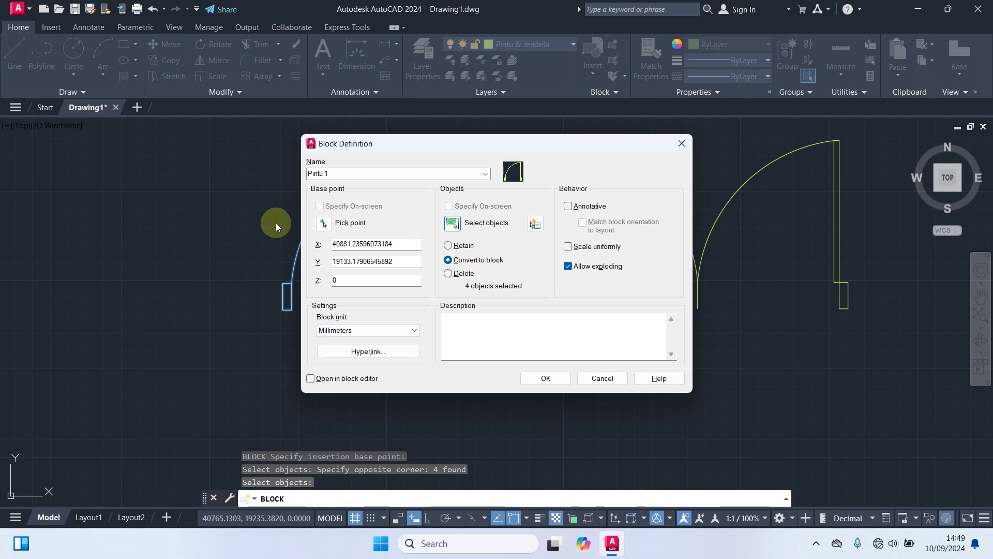
click(559, 378)
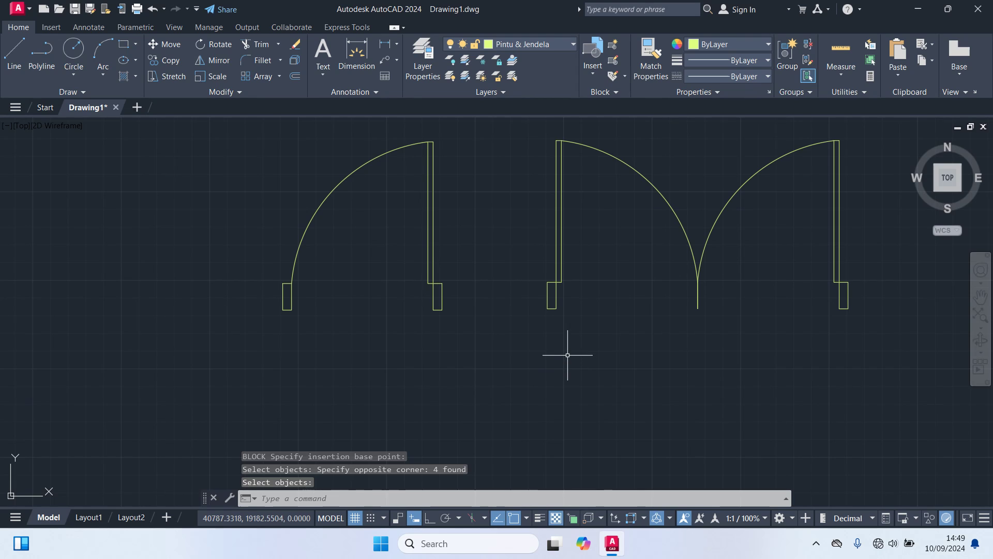
Start a block definition named Pintu 2 with its base point at the lower end of the double door's middle line.
middle_drag(567, 345, 391, 360)
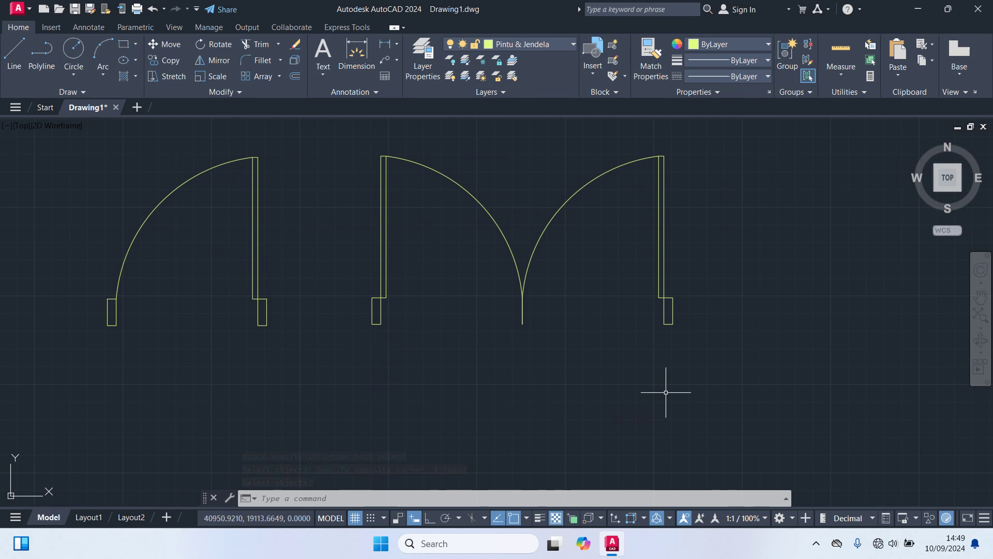
text(b)
key(Return)
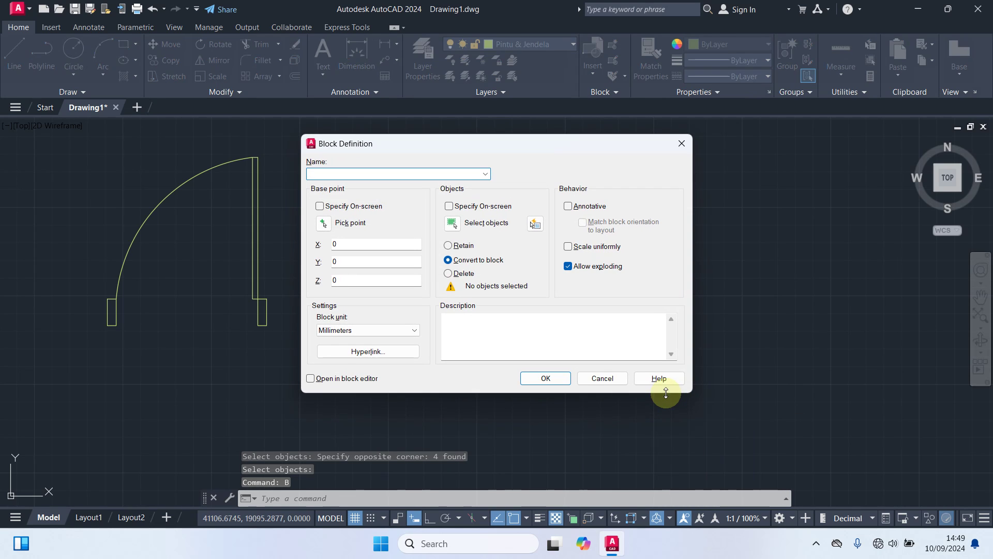
click(319, 174)
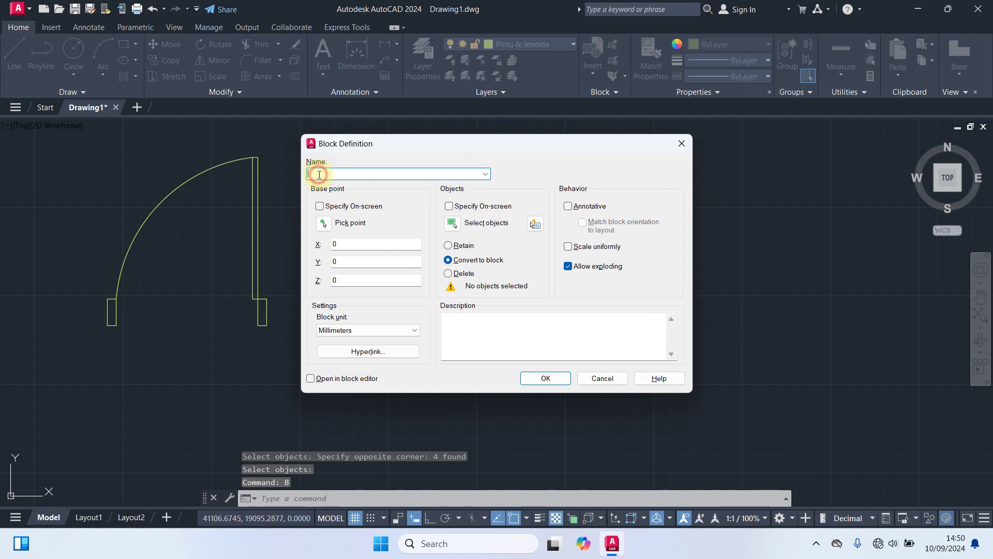
text(Pu)
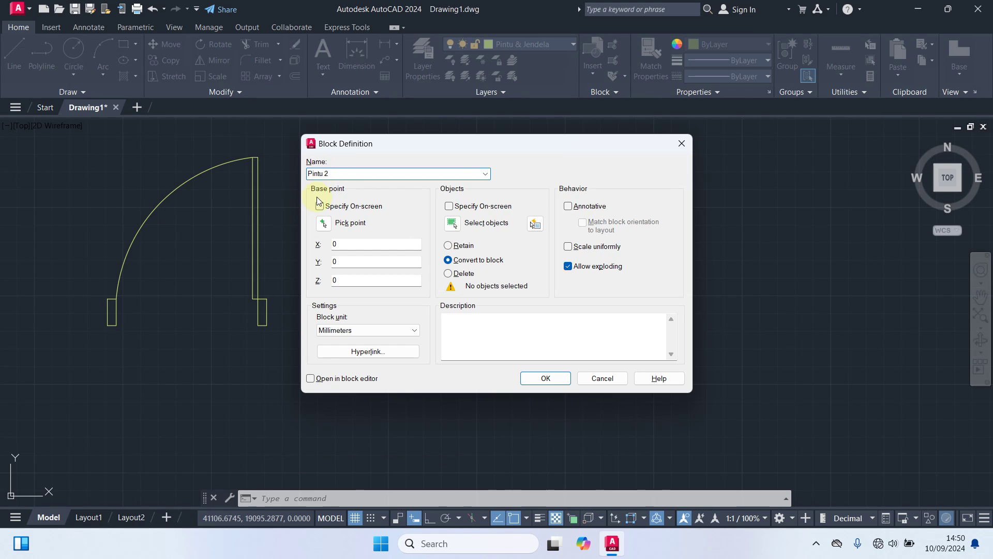
click(324, 223)
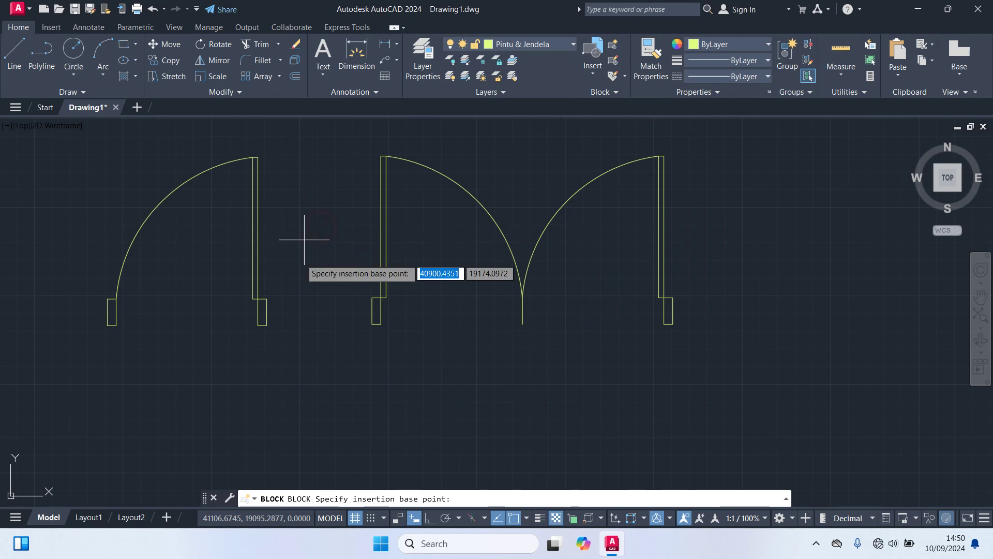
click(523, 324)
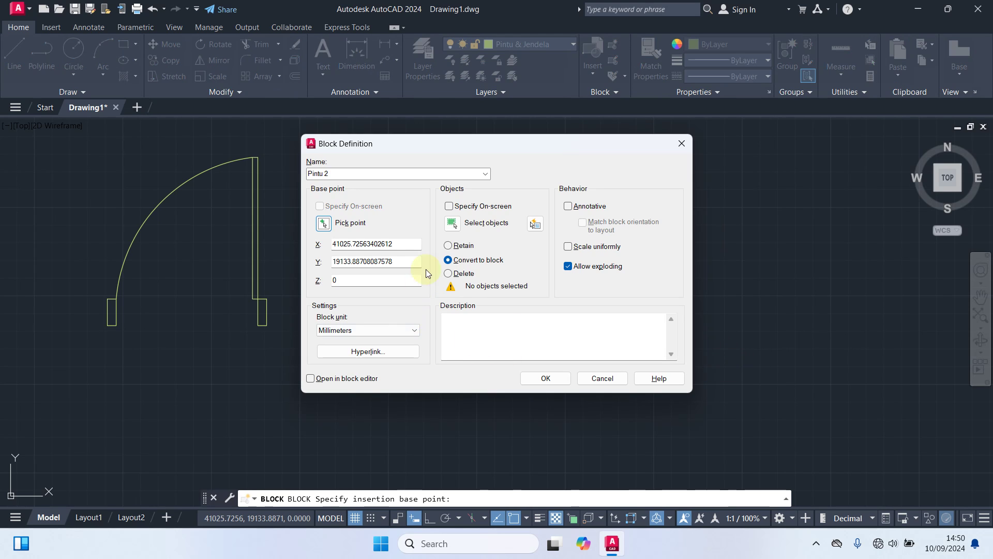
Select all parts of the double door as the block's objects and create the Pintu 2 block.
click(451, 224)
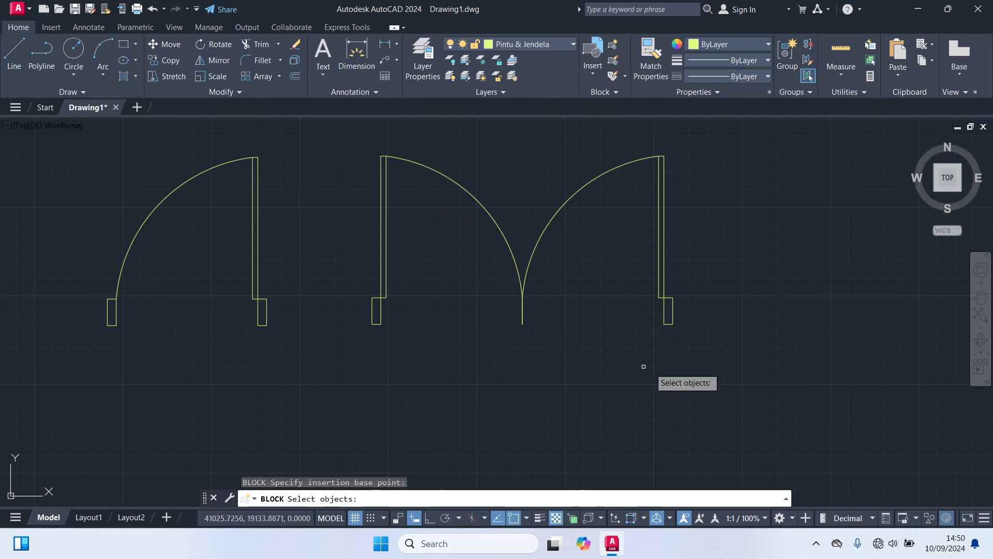
click(751, 385)
click(350, 137)
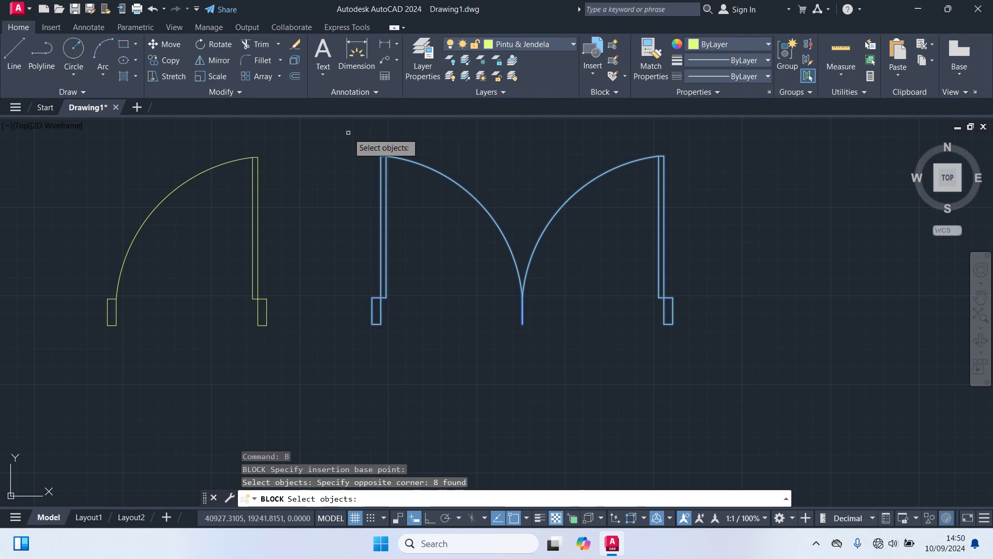
key(Return)
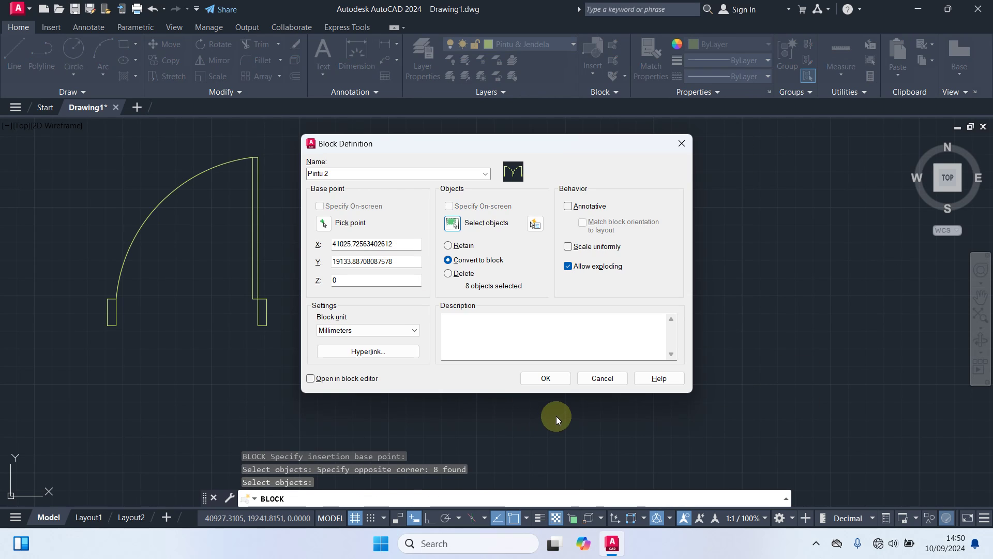
click(556, 380)
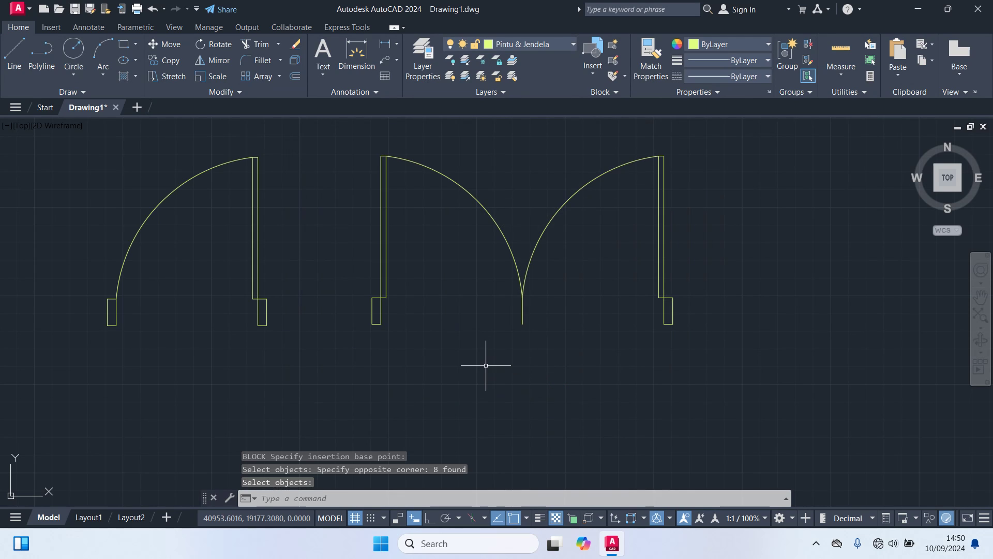
Move the single door block about 600 units right, into the empty space beyond the double door.
scroll(483, 364, down, 2)
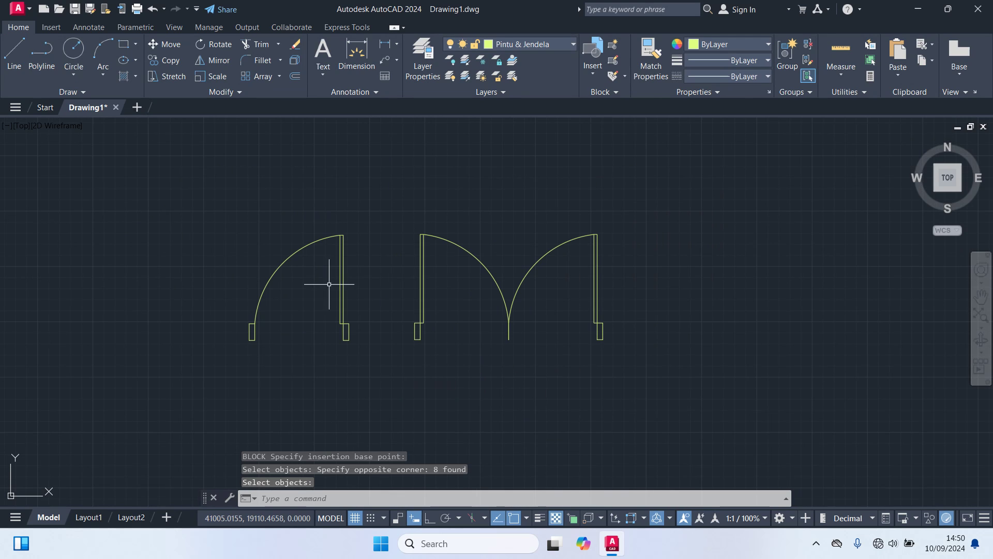
scroll(402, 342, down, 4)
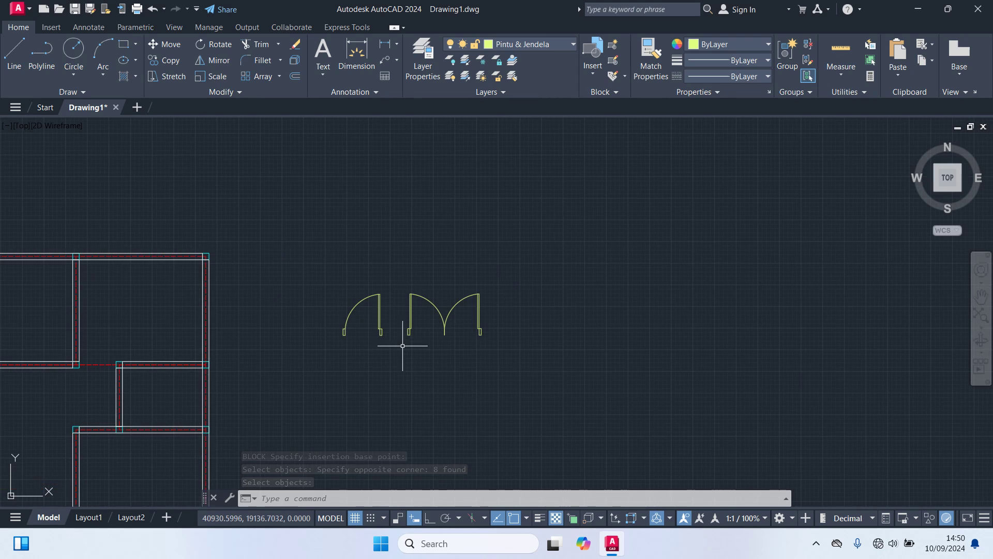
scroll(403, 346, up, 2)
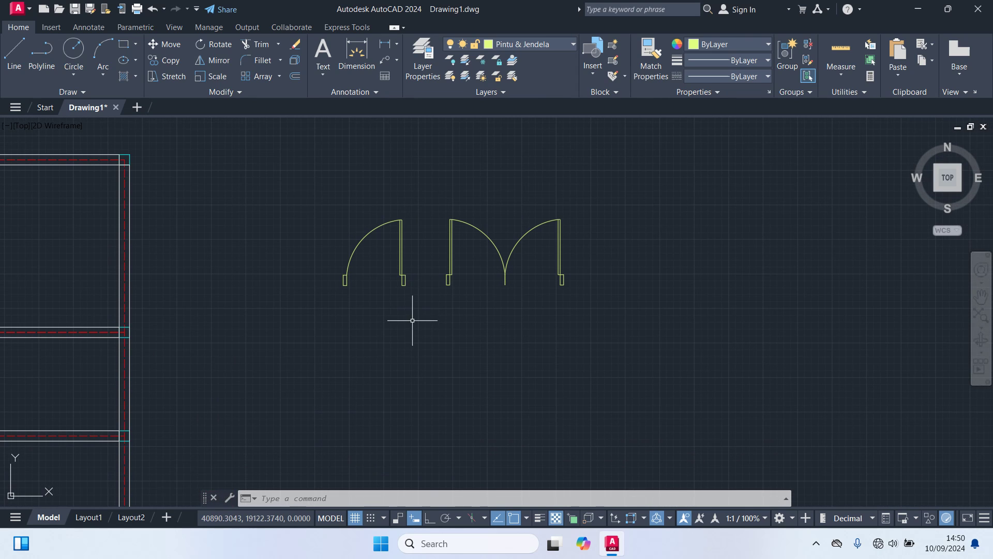
mouse_move(413, 321)
middle_down()
mouse_move(539, 328)
mouse_move(265, 311)
middle_up()
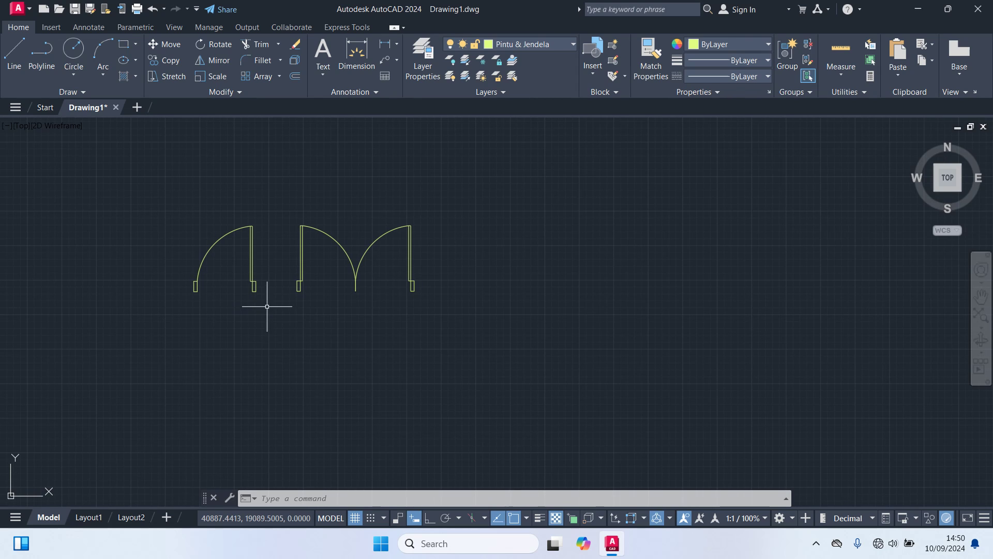
click(268, 307)
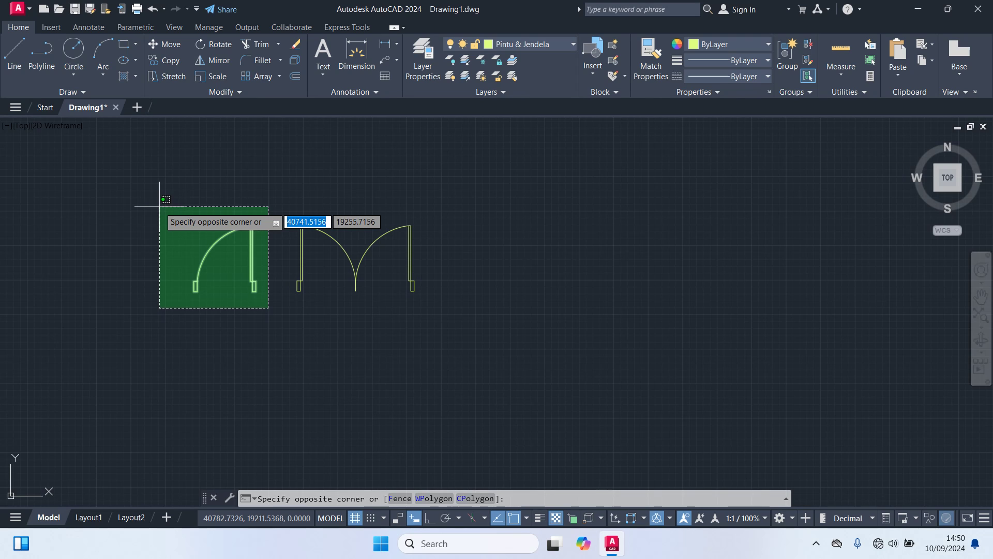
click(159, 207)
text(m)
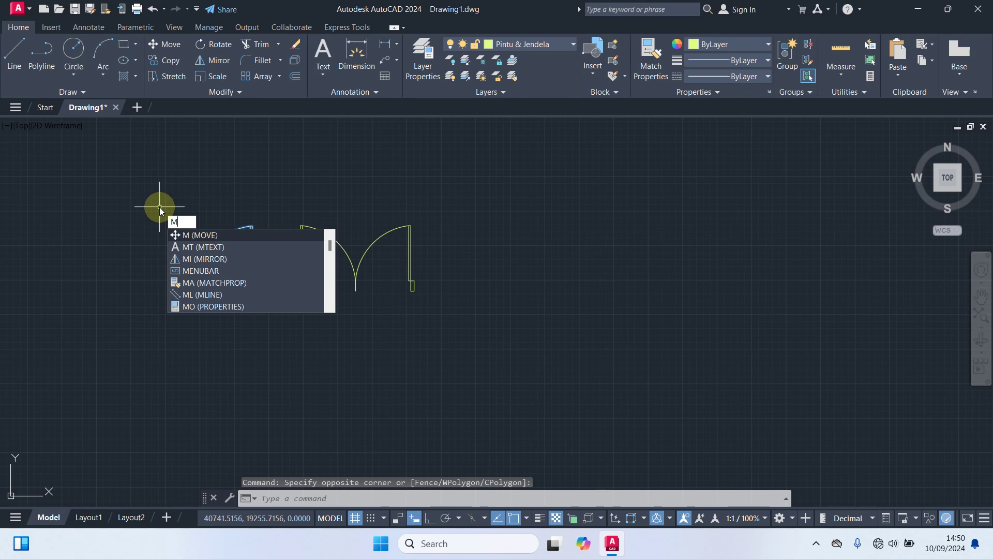
key(Return)
click(208, 311)
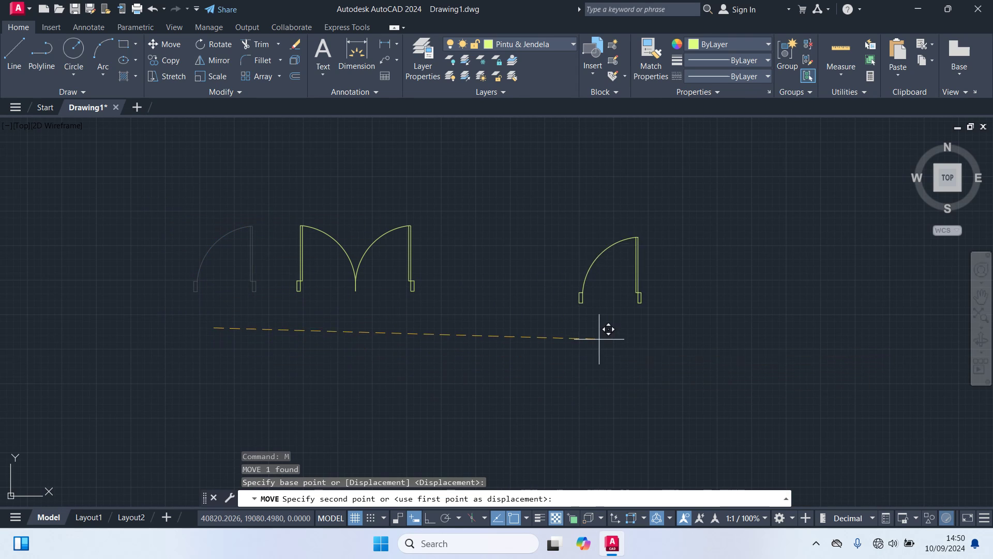
middle_drag(603, 333, 340, 300)
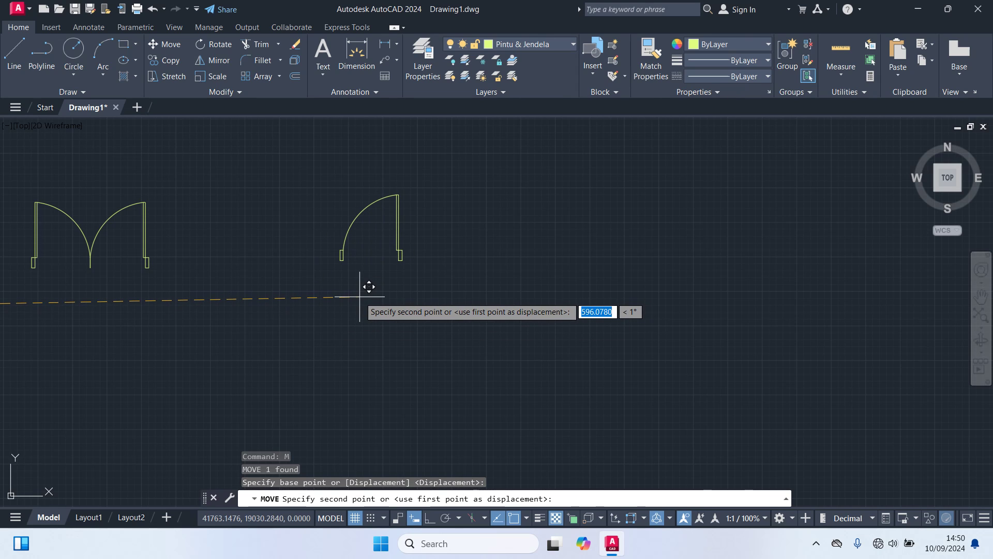
click(362, 300)
Mirror the single door block about a vertical line through its right jamb's lower-right corner, keeping the original.
middle_drag(434, 316, 506, 356)
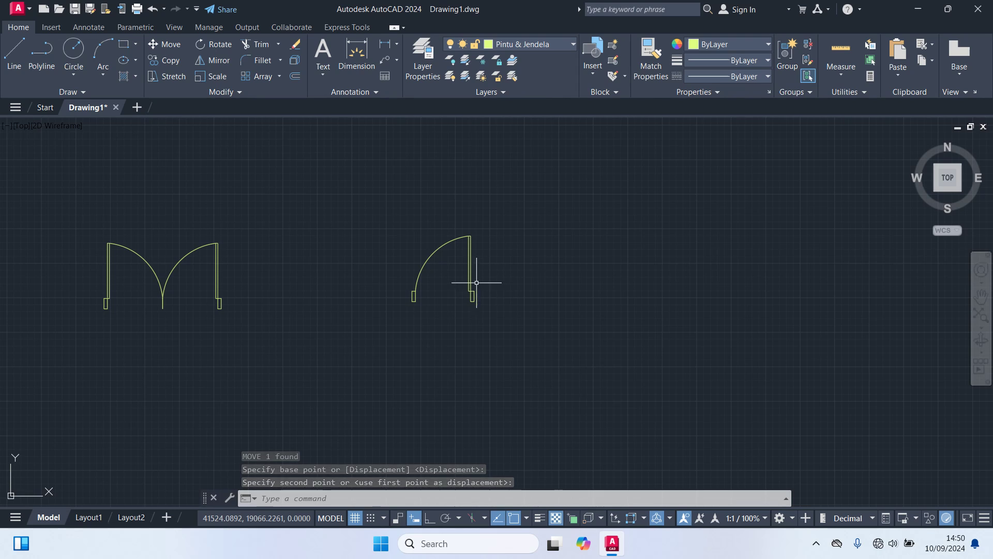
click(425, 264)
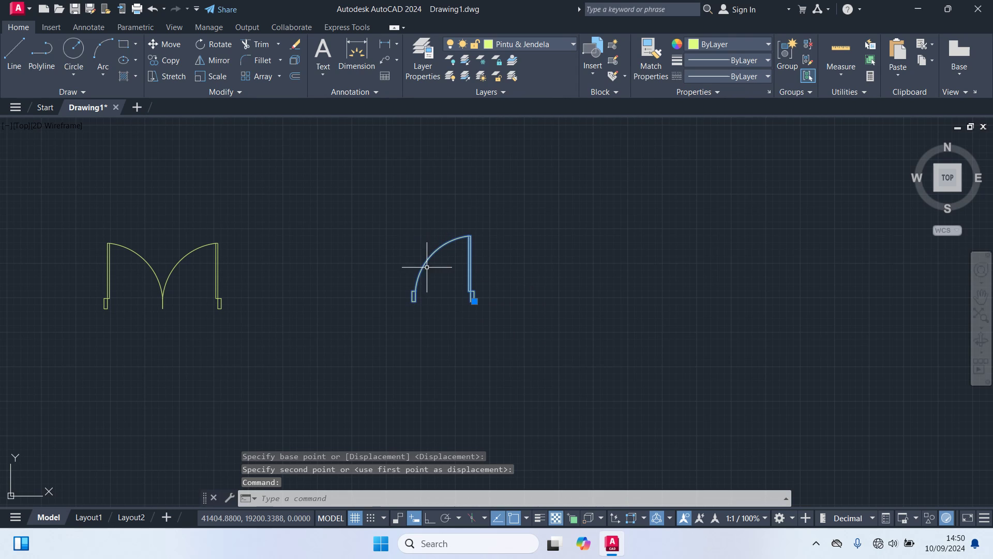
text(mi)
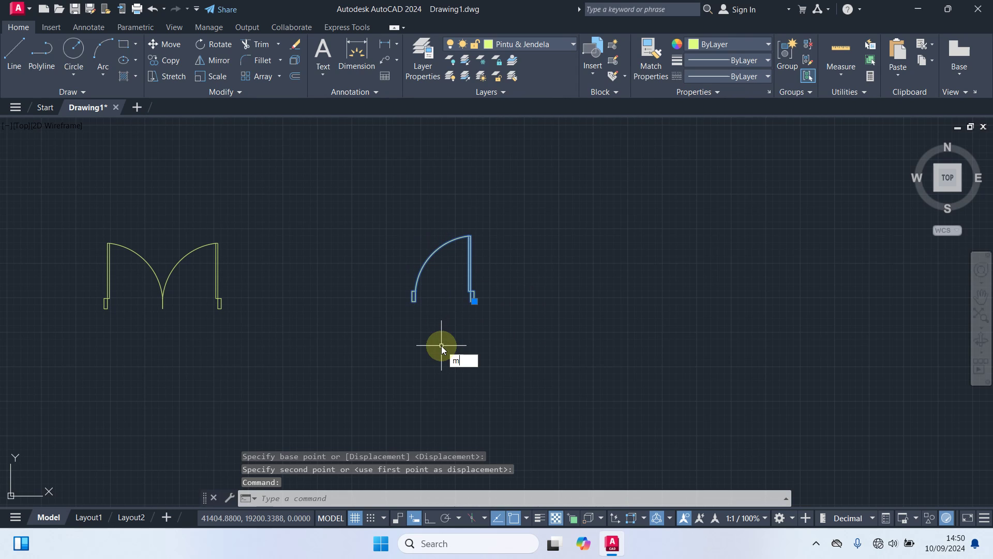
key(Return)
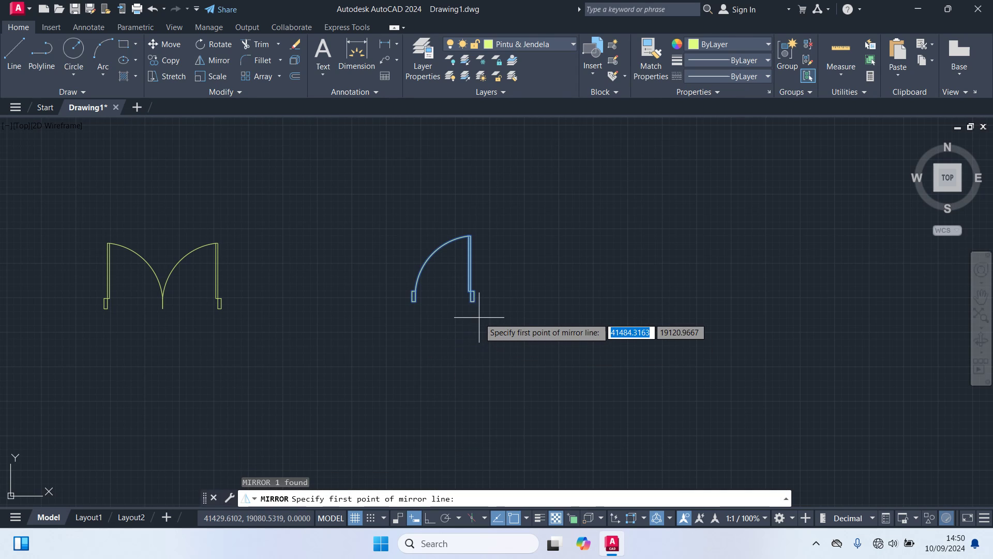
scroll(471, 310, up, 3)
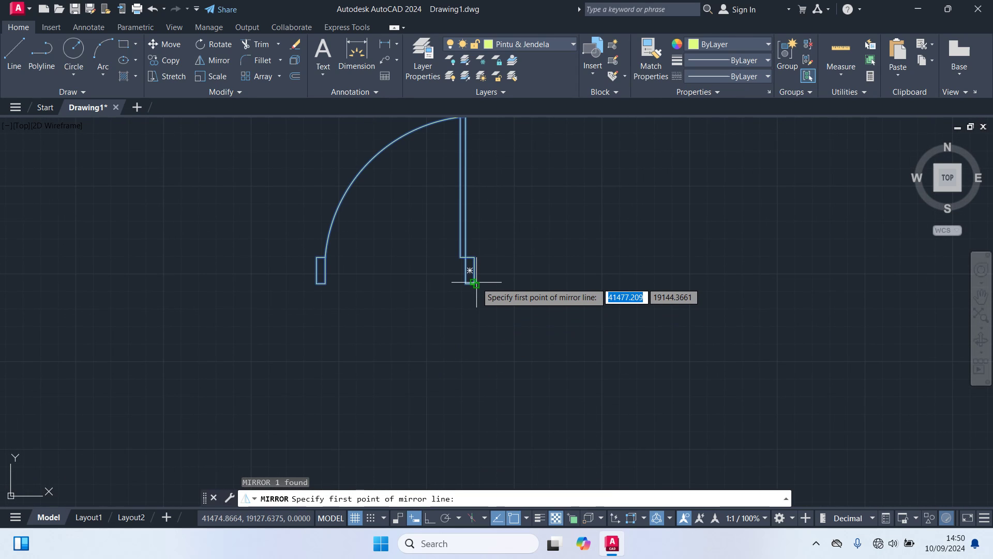
click(474, 282)
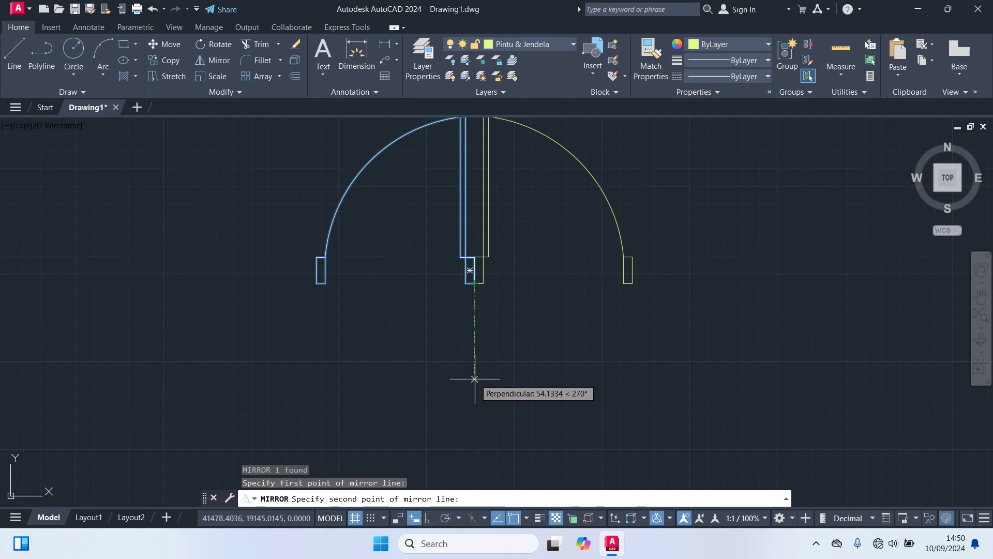
click(475, 379)
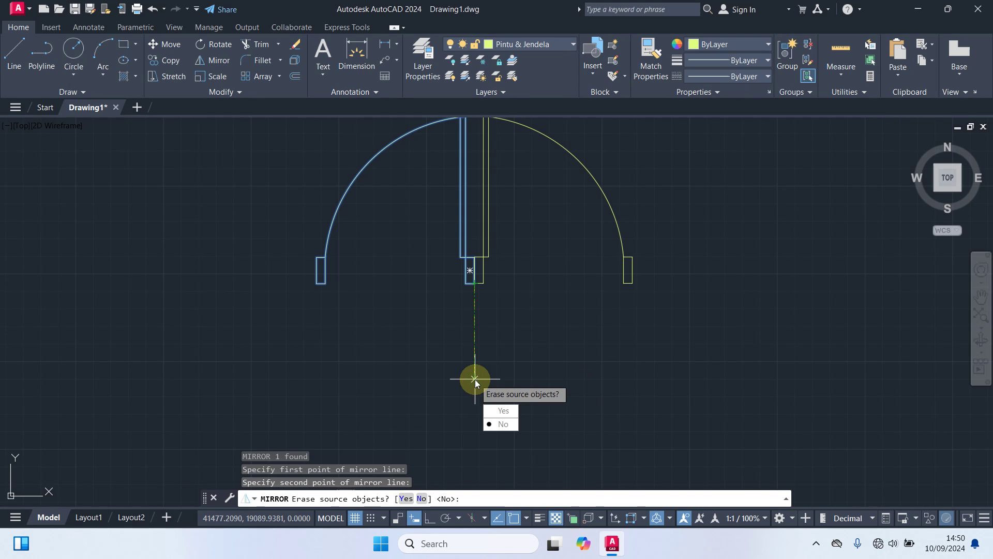
click(501, 424)
Mirror both single door blocks downward about a horizontal line through the bottom of their shared jambs, keeping the originals.
scroll(462, 380, down, 2)
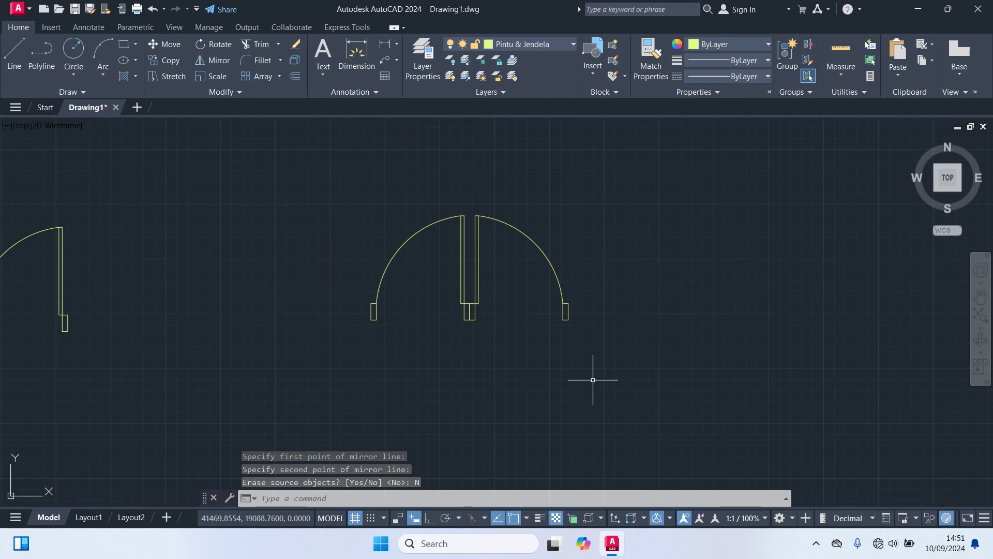
click(611, 379)
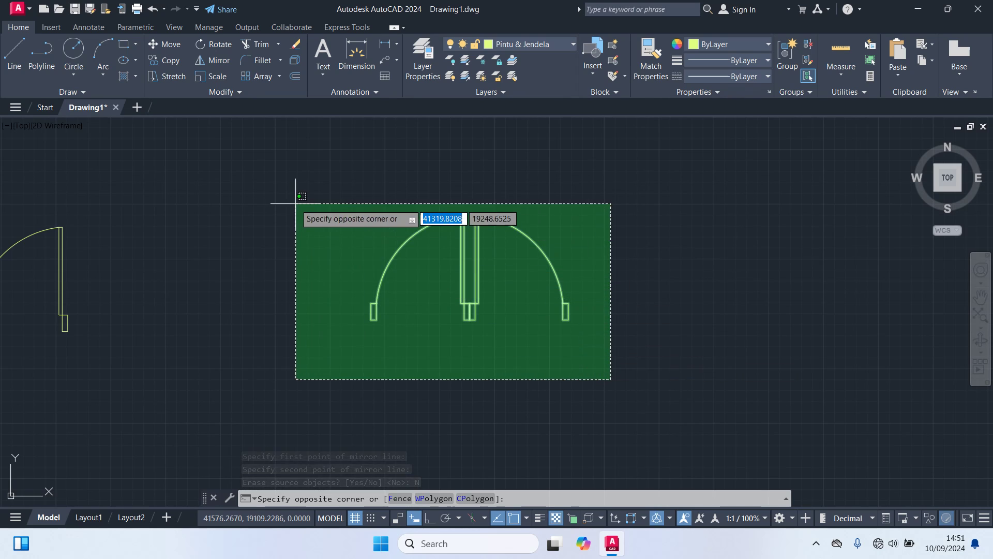
click(289, 187)
text(MI)
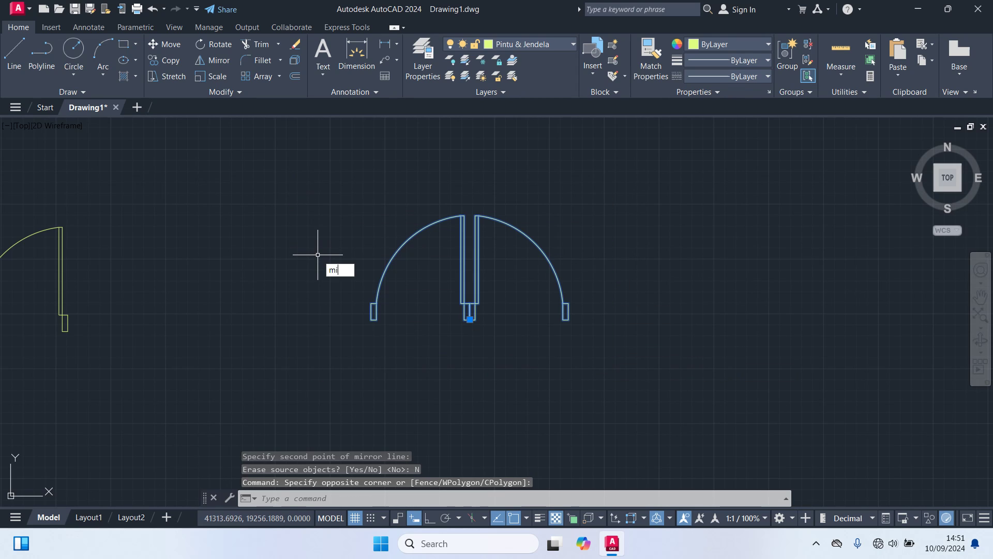
key(Return)
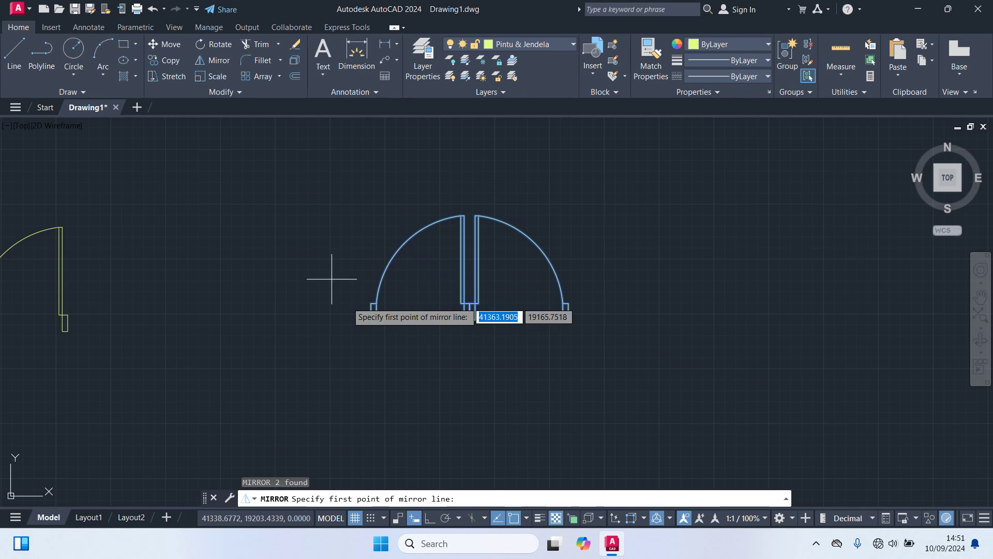
scroll(474, 319, up, 2)
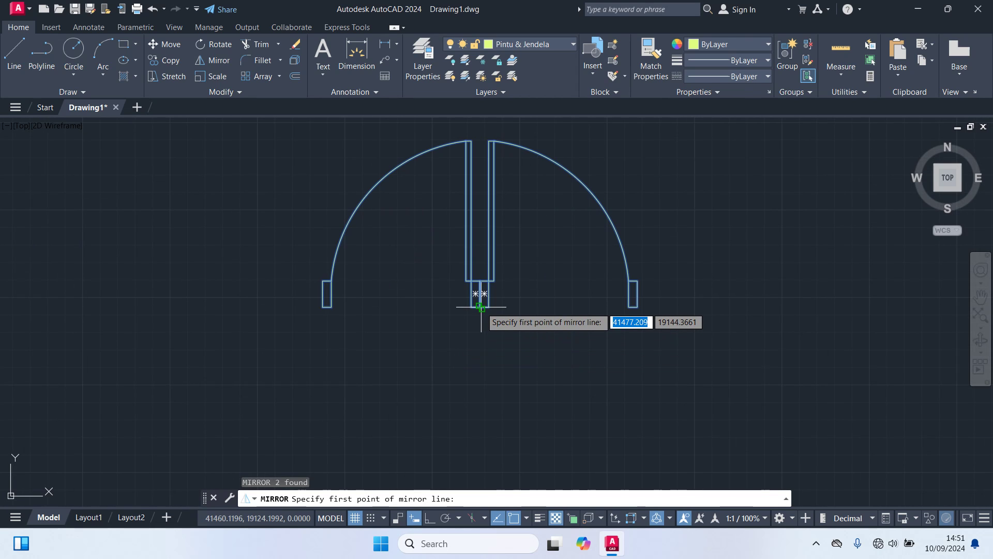
click(480, 307)
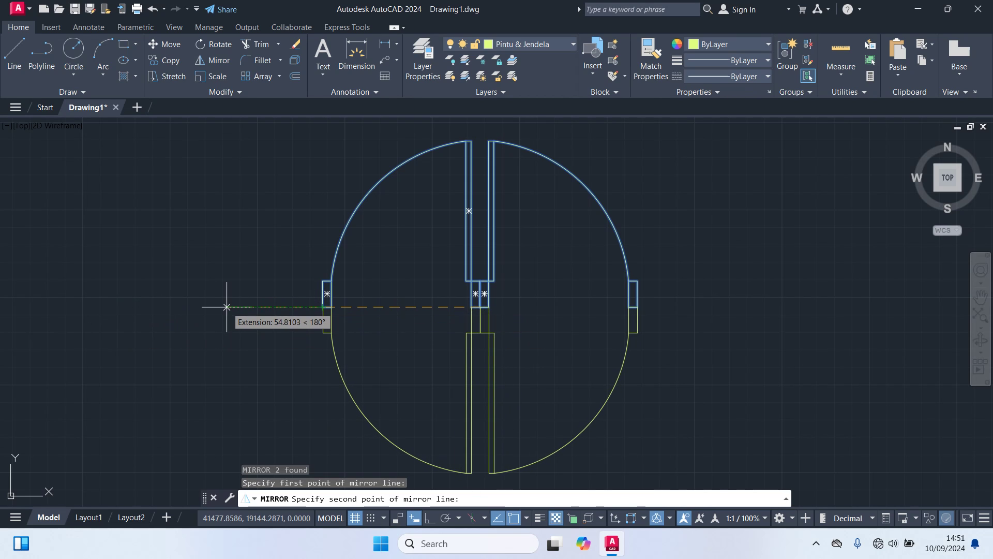
click(188, 307)
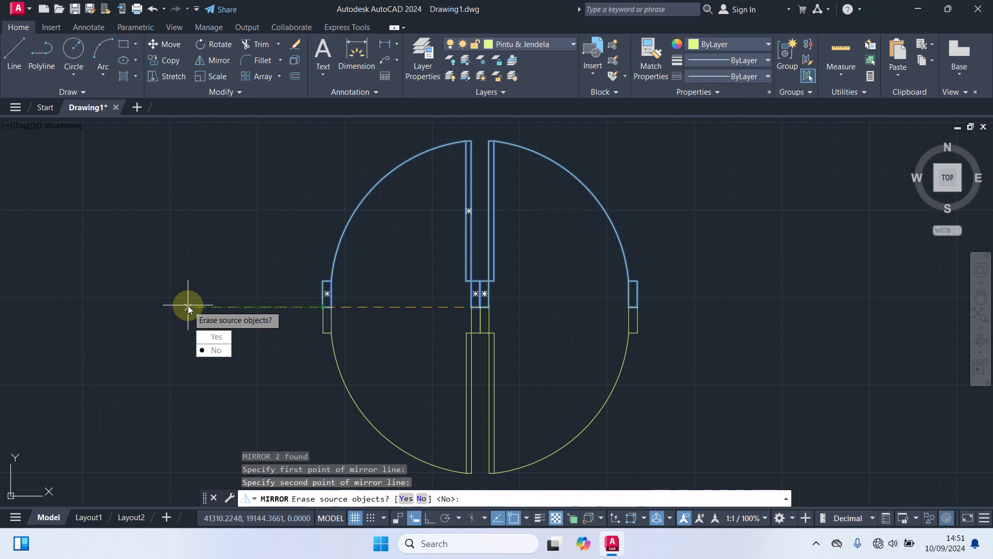
text(n)
key(Return)
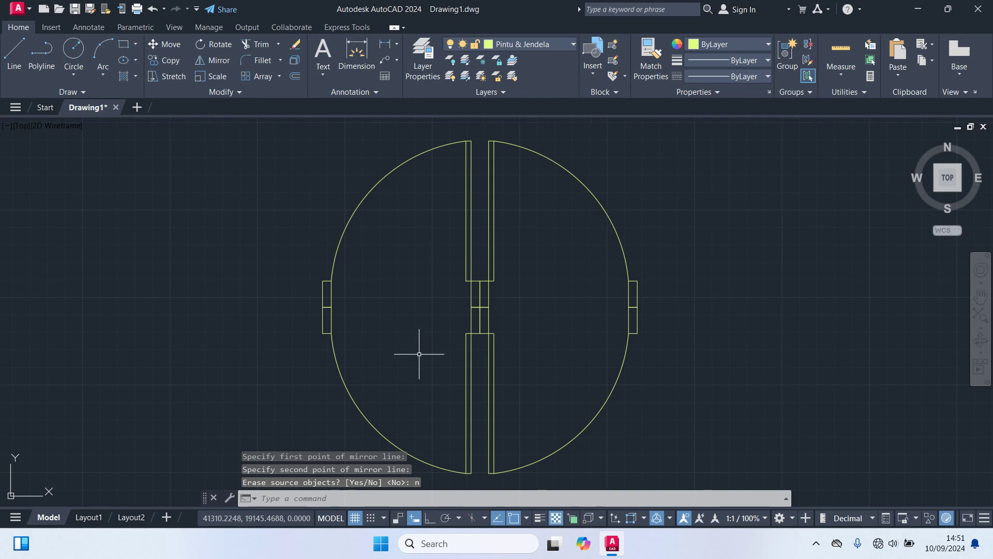
scroll(421, 348, down, 2)
middle_drag(421, 349, 414, 293)
click(560, 402)
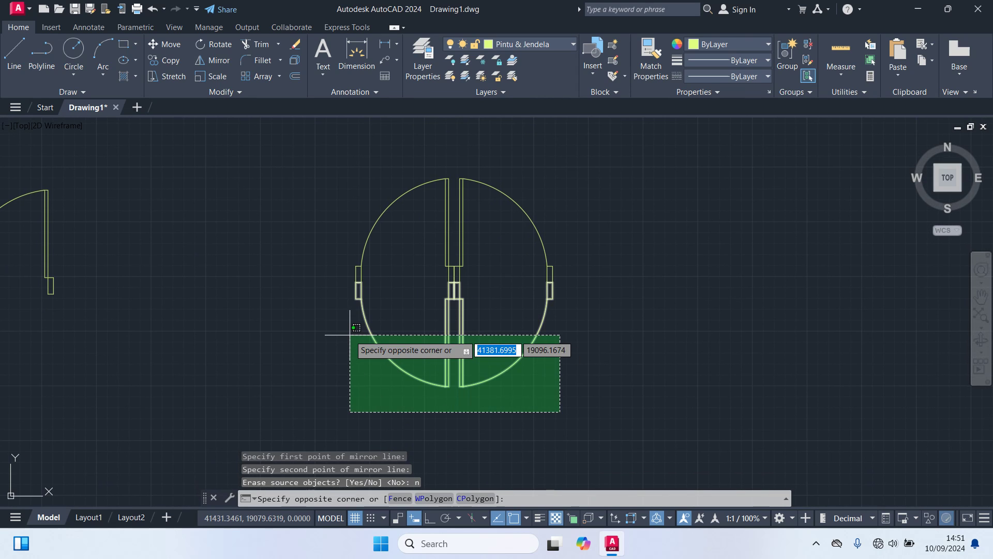
click(349, 335)
scroll(421, 317, up, 4)
scroll(420, 313, down, 4)
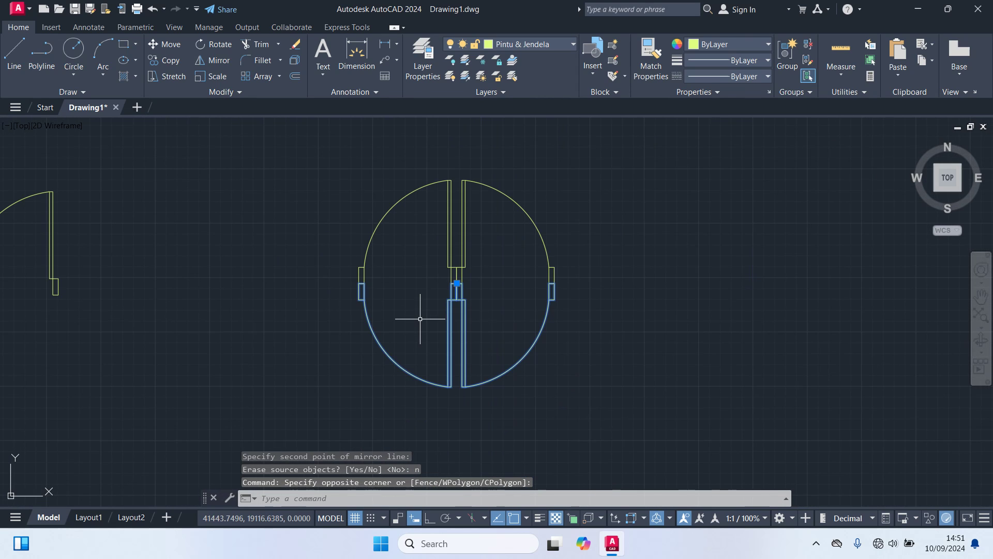
key(Return)
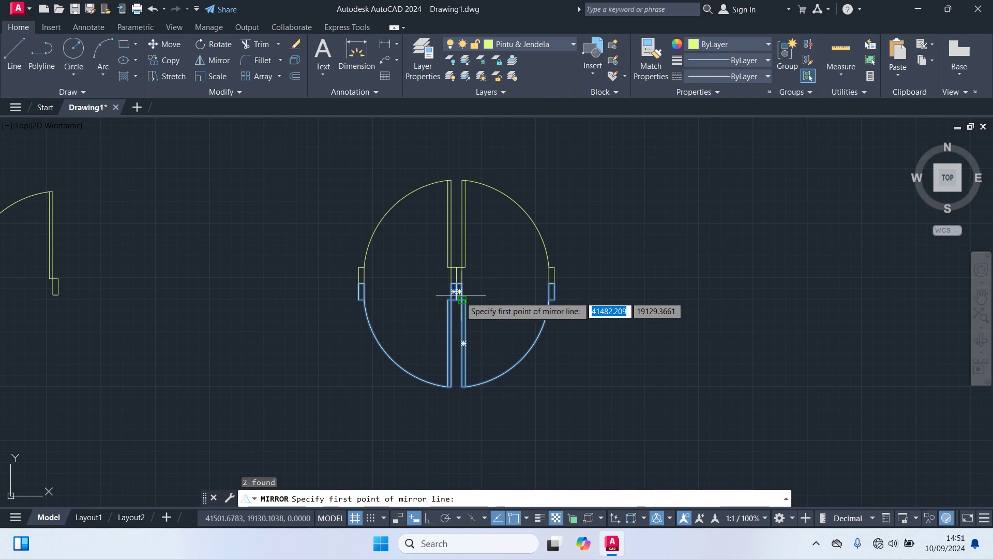
scroll(461, 296, up, 3)
click(452, 261)
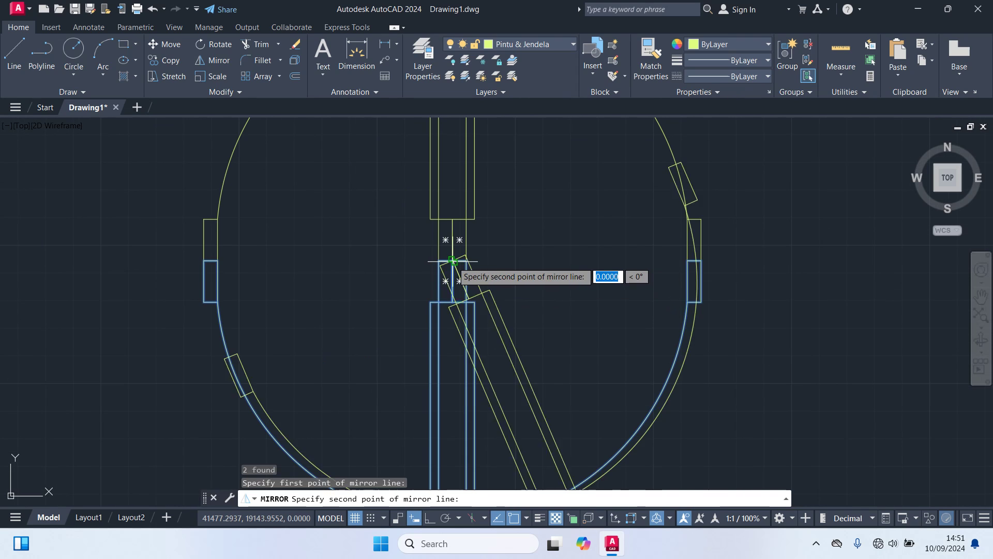
text(10)
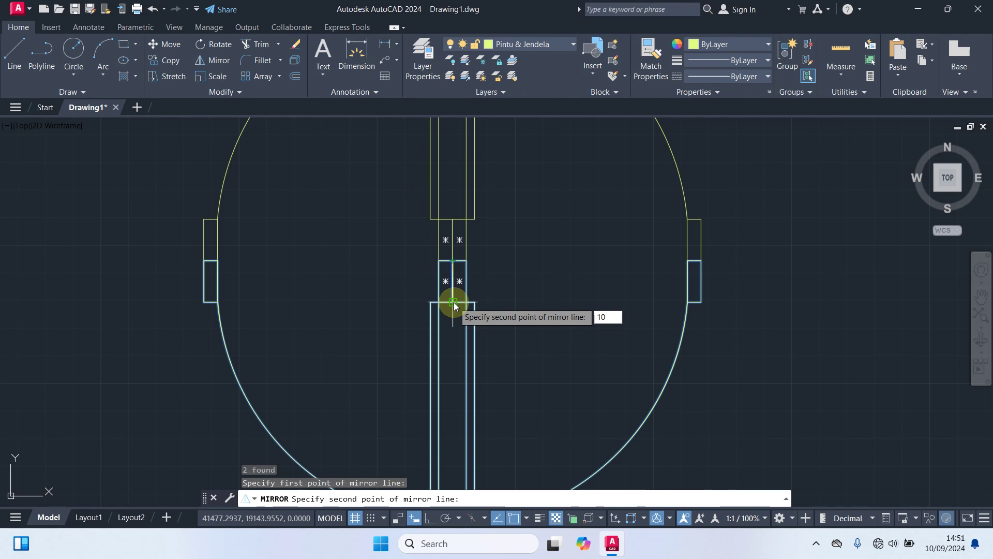
key(Return)
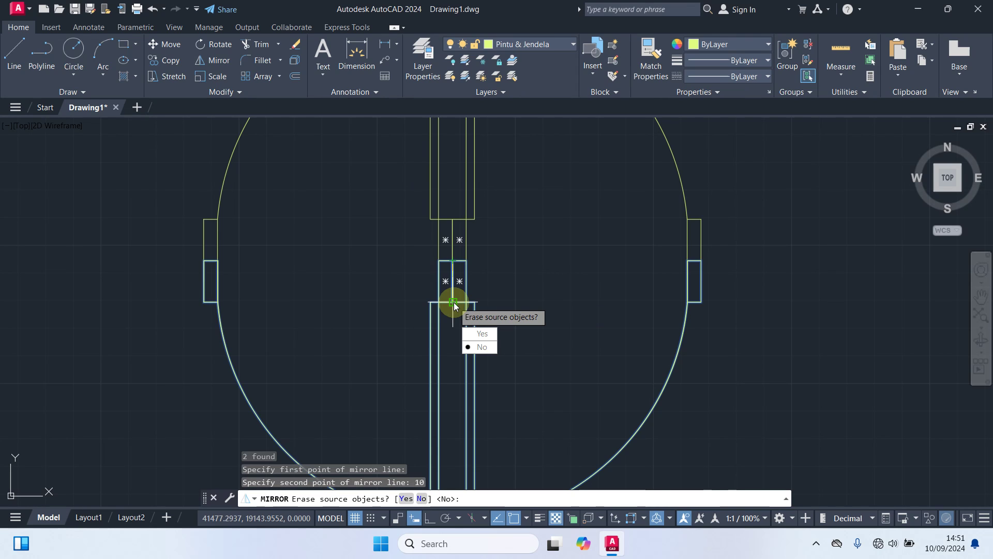
key(Escape)
key(Escape)
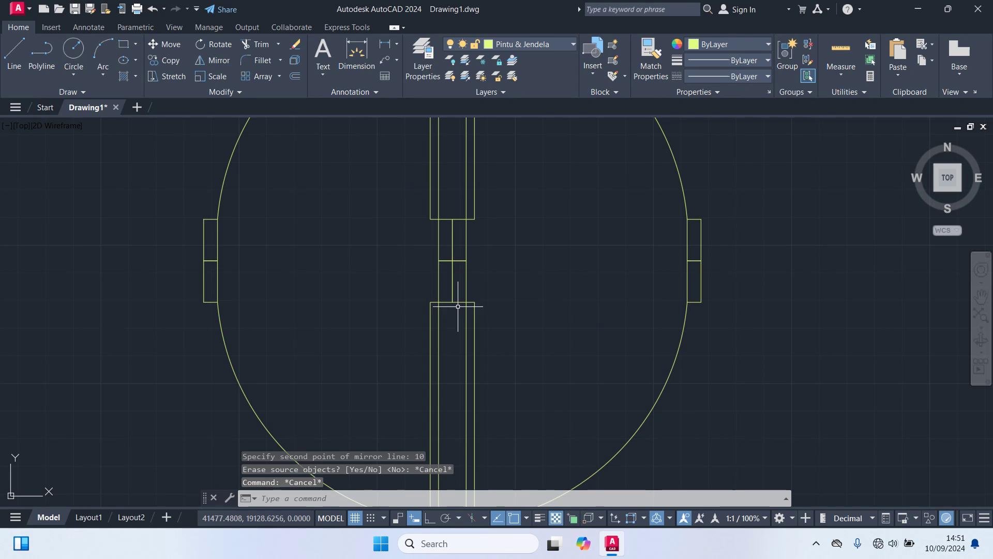
Move the two lower single door blocks 10 units straight down, away from the upper pair.
scroll(465, 309, down, 4)
click(588, 439)
click(415, 333)
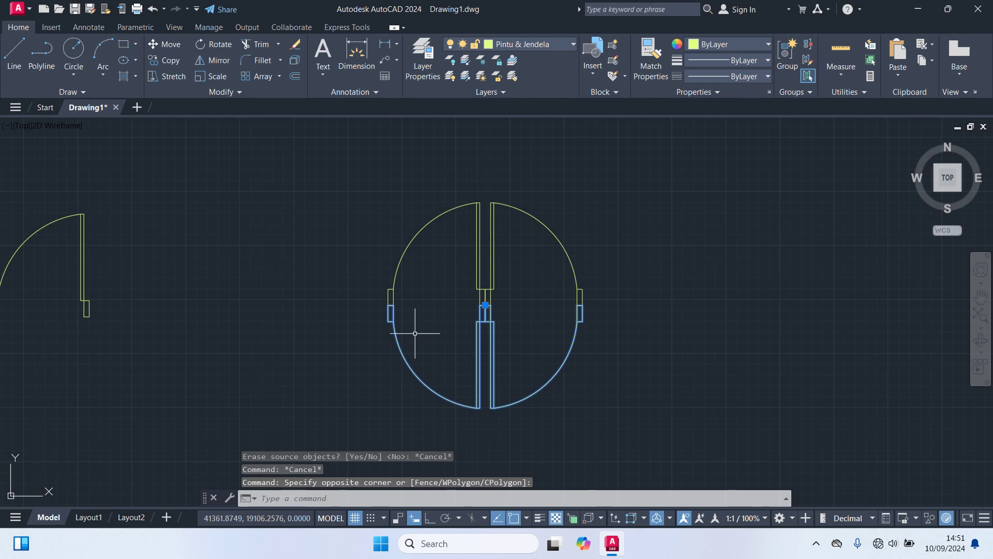
text(m)
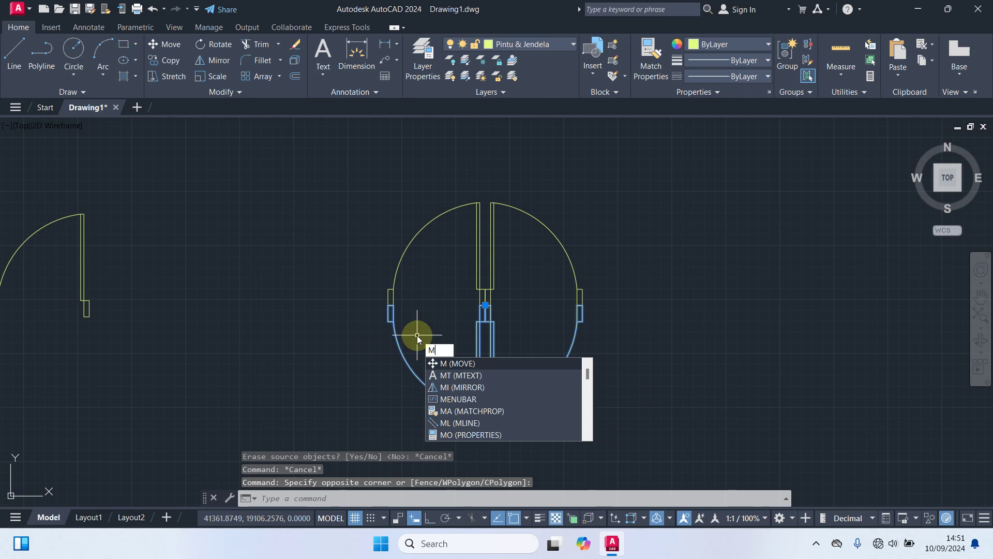
key(Return)
scroll(484, 329, up, 2)
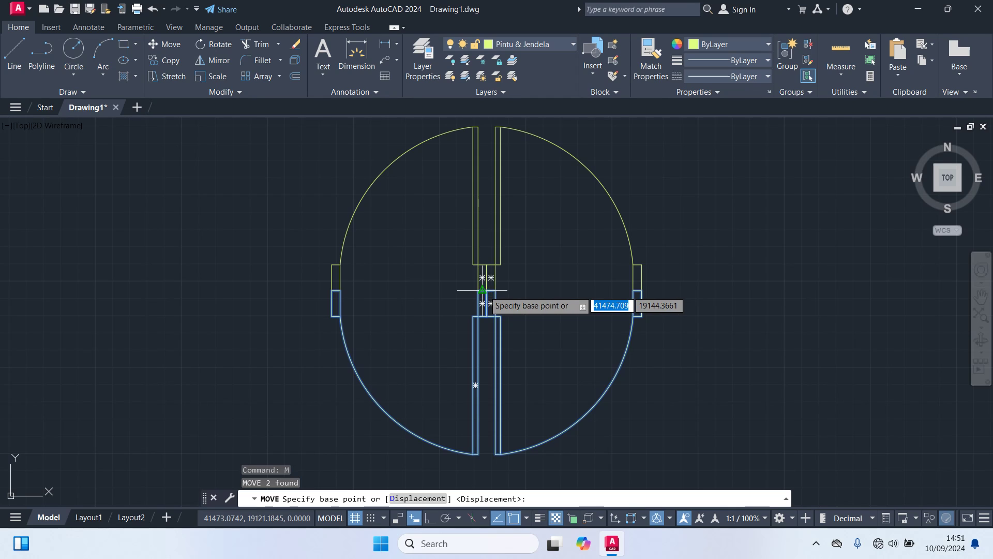
click(487, 290)
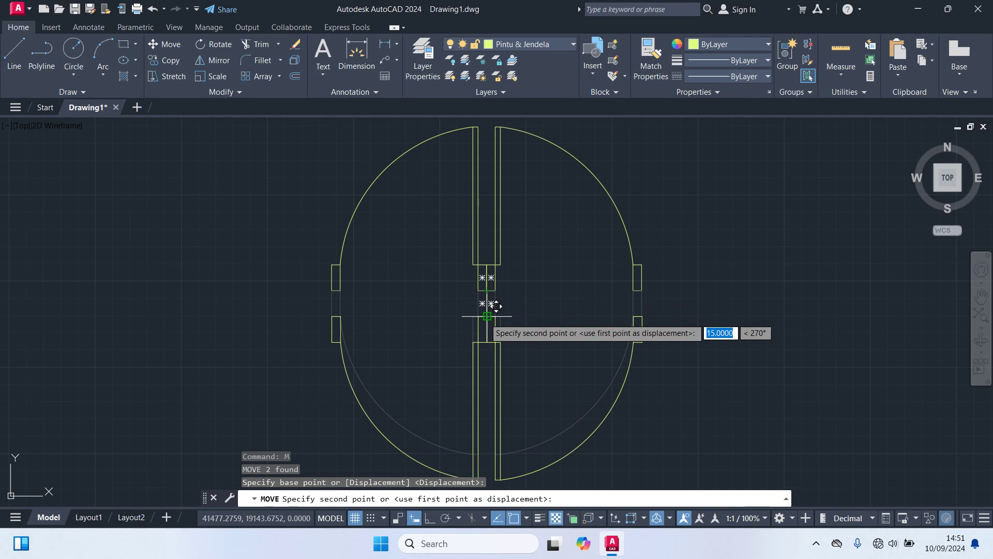
text(10)
key(Return)
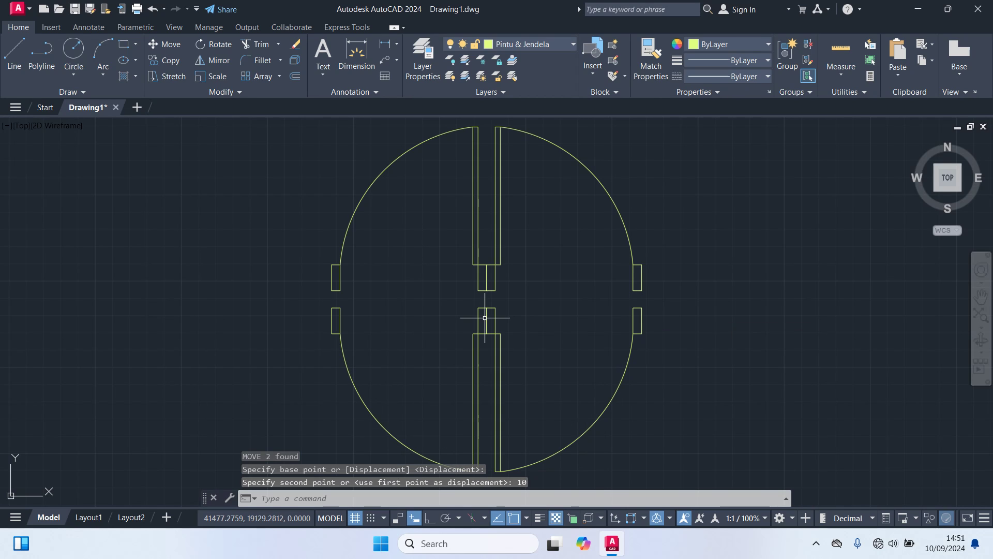
Move the two right-hand single door blocks 10 units to the right, away from the left-hand pair.
middle_drag(663, 400, 595, 370)
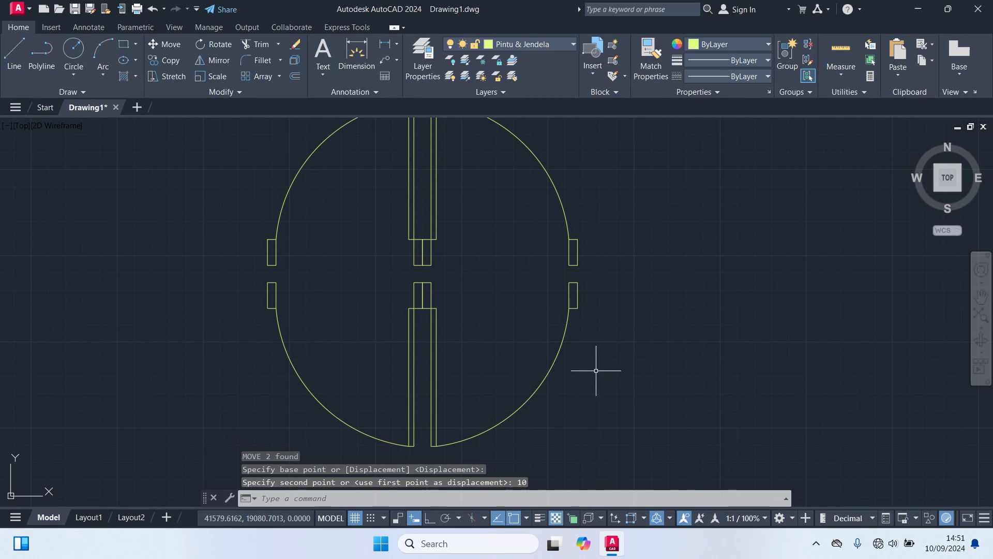
click(664, 414)
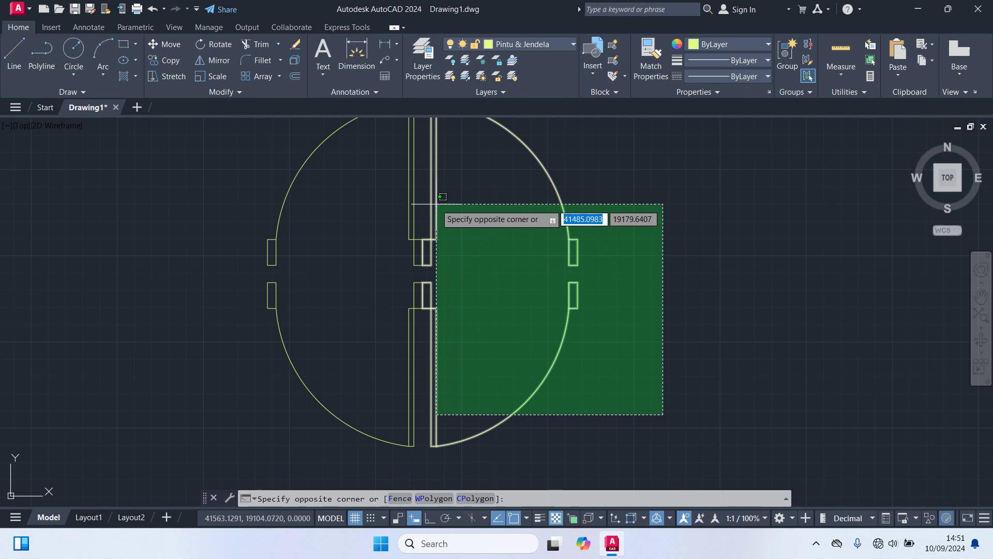
click(434, 207)
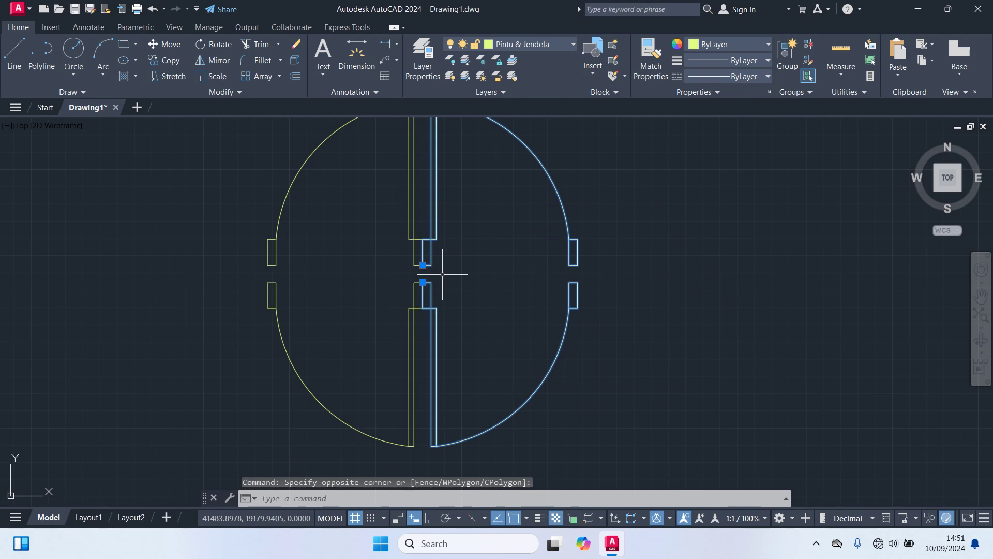
text(M)
key(Return)
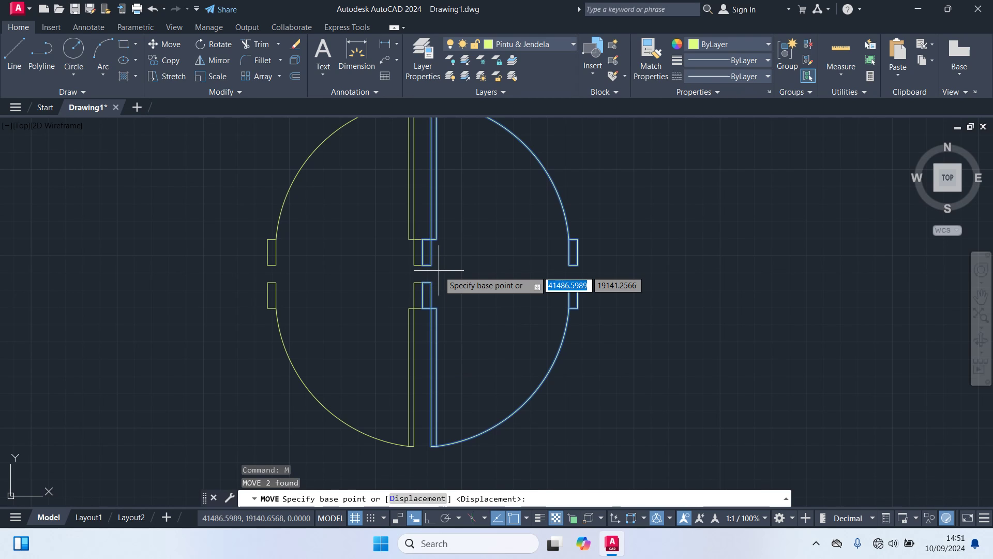
scroll(439, 270, up, 4)
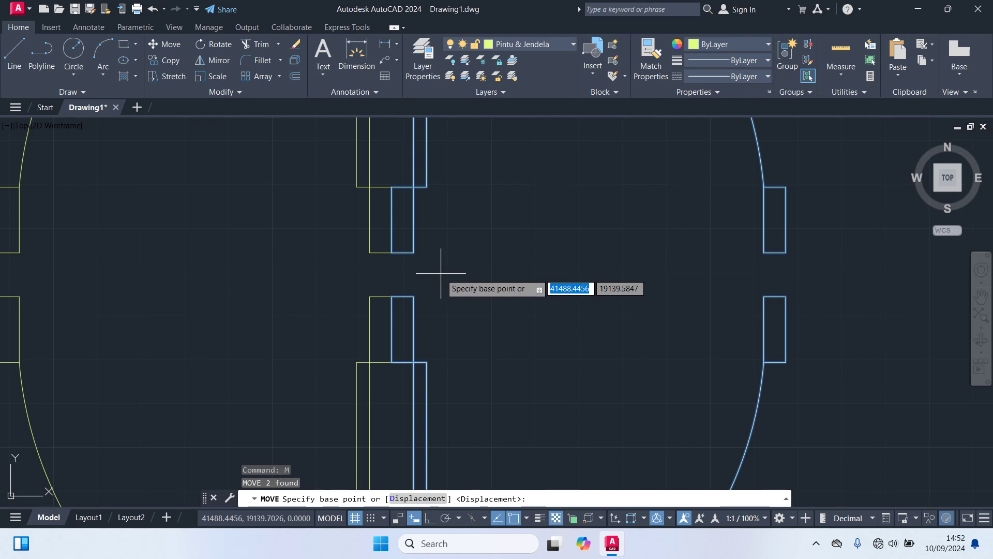
click(391, 297)
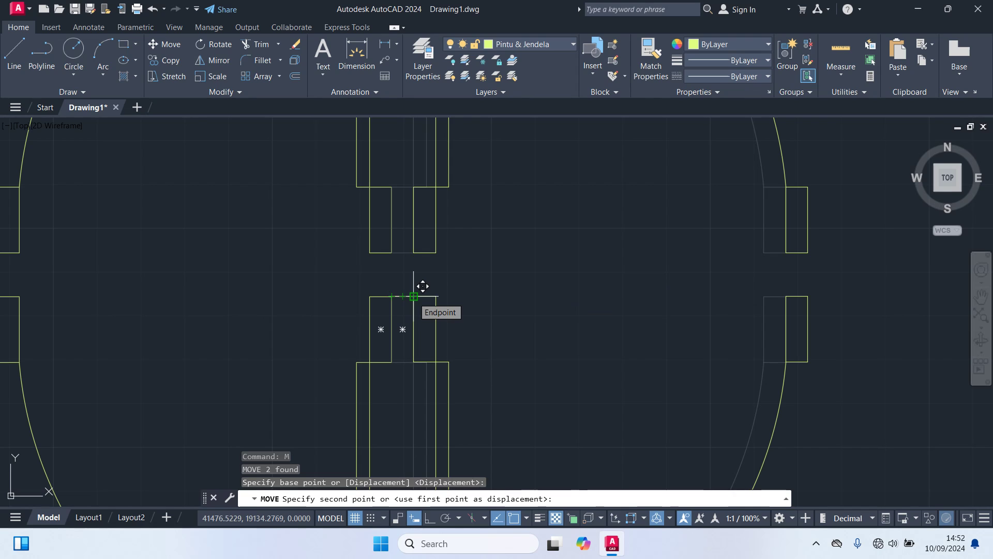
text(1)
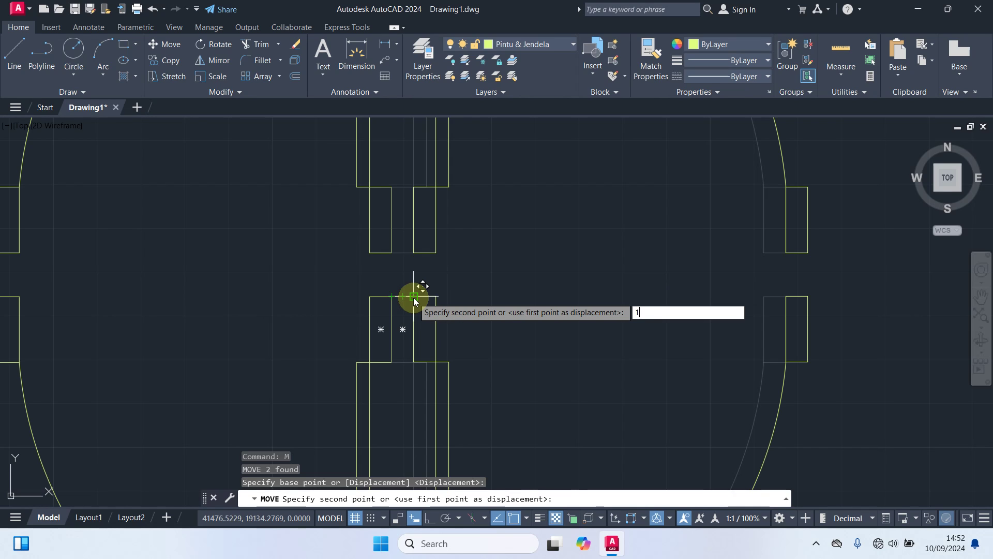
text(0)
key(Return)
Copy all four single door blocks horizontally to the right, into the empty space beside the original set.
scroll(557, 320, down, 4)
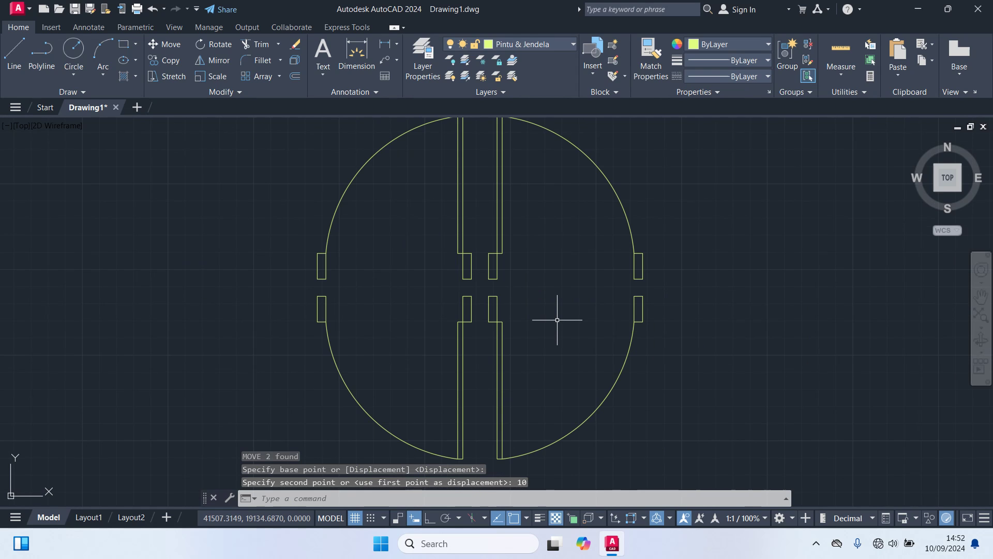
scroll(557, 320, down, 3)
scroll(616, 368, down, 3)
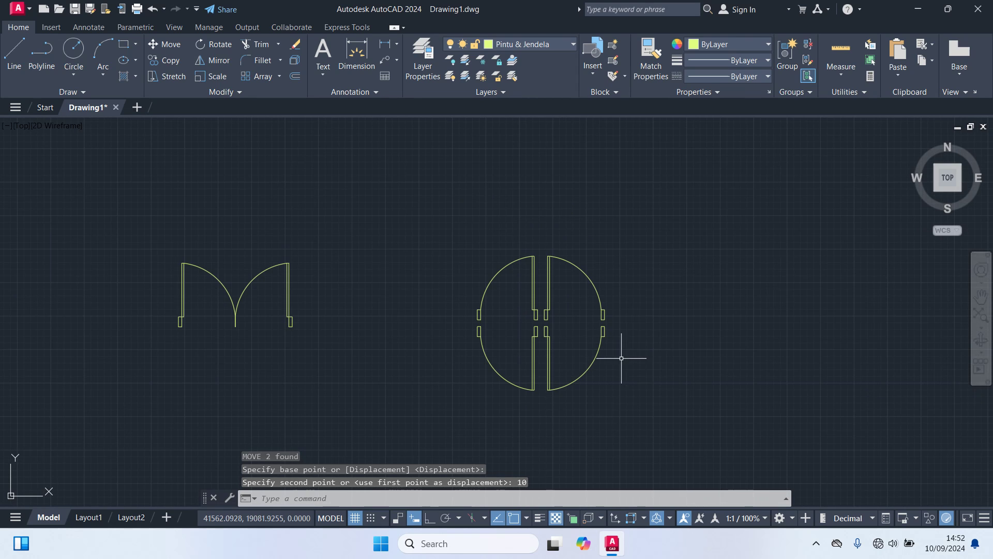
middle_drag(621, 358, 538, 306)
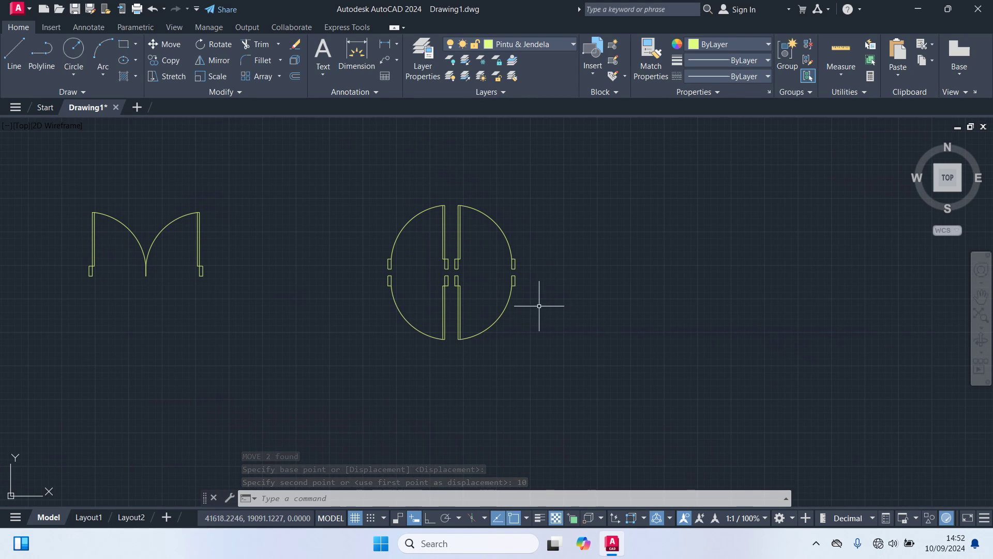
click(572, 369)
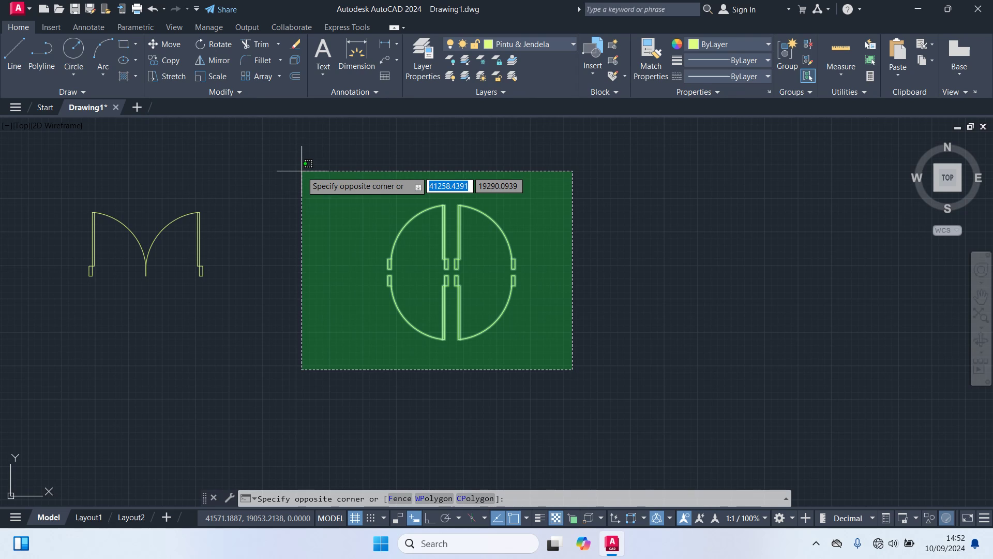
click(302, 170)
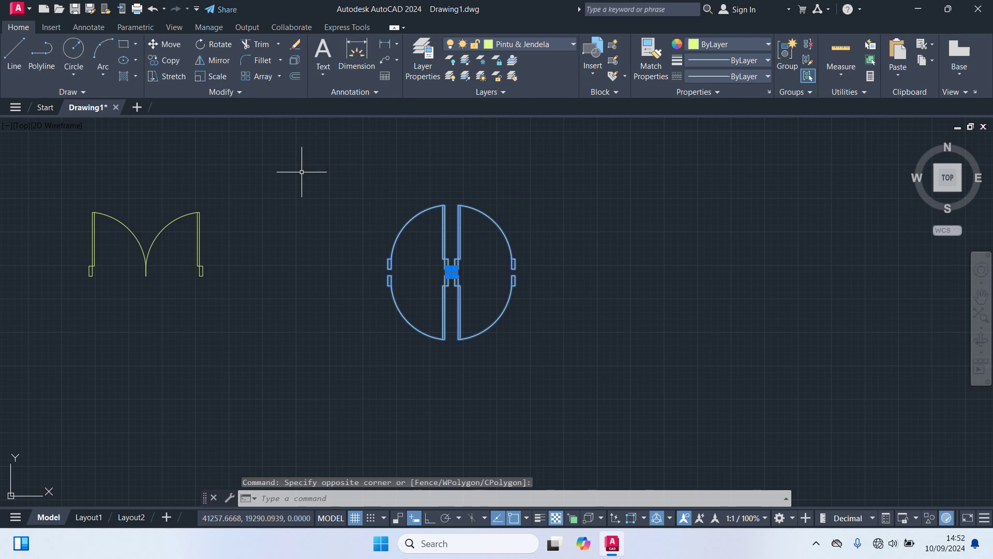
text(CO)
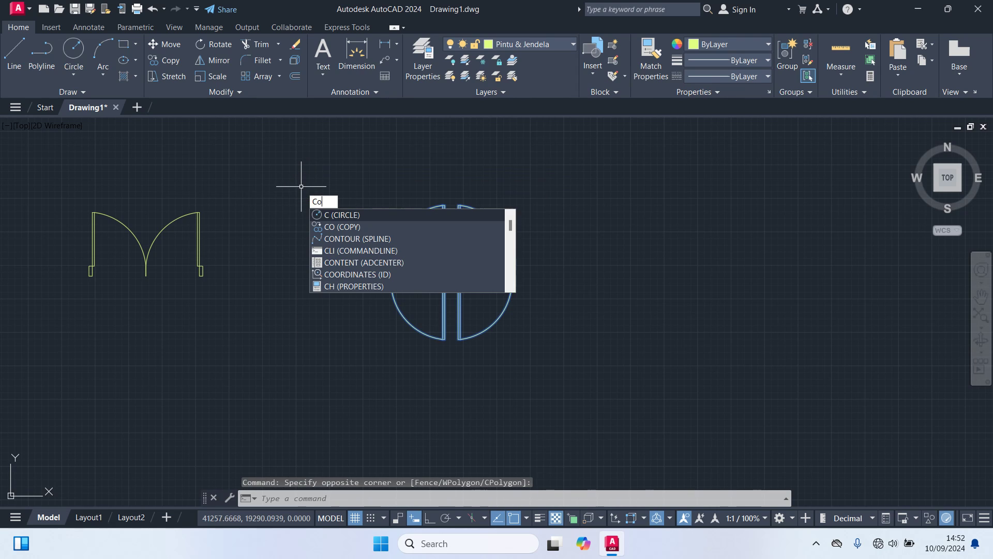
key(Return)
scroll(401, 282, up, 4)
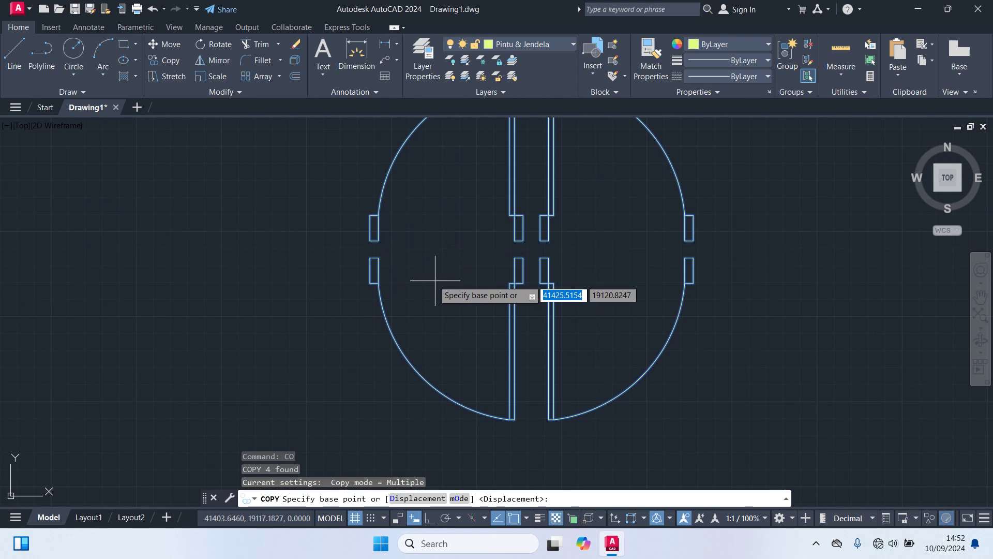
click(522, 258)
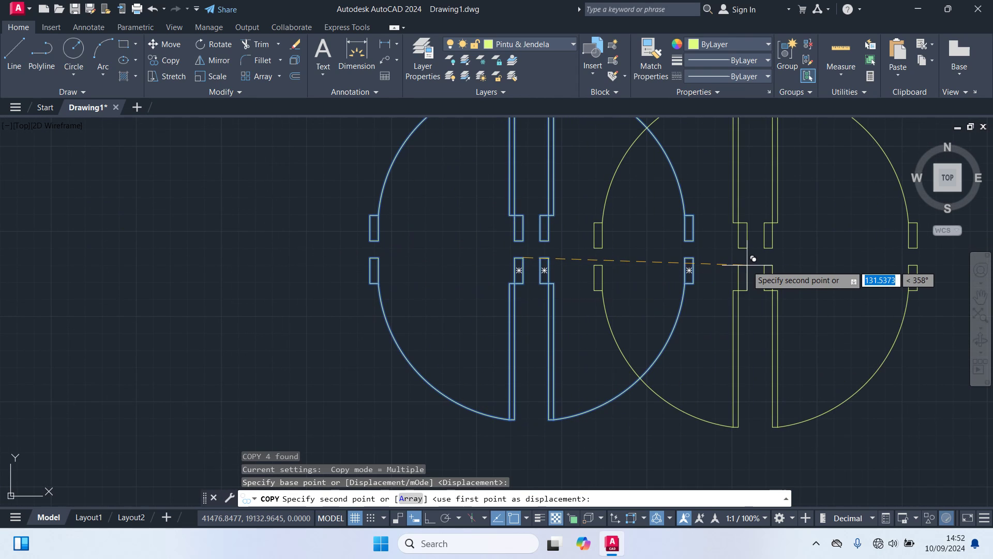
middle_drag(703, 260, 443, 264)
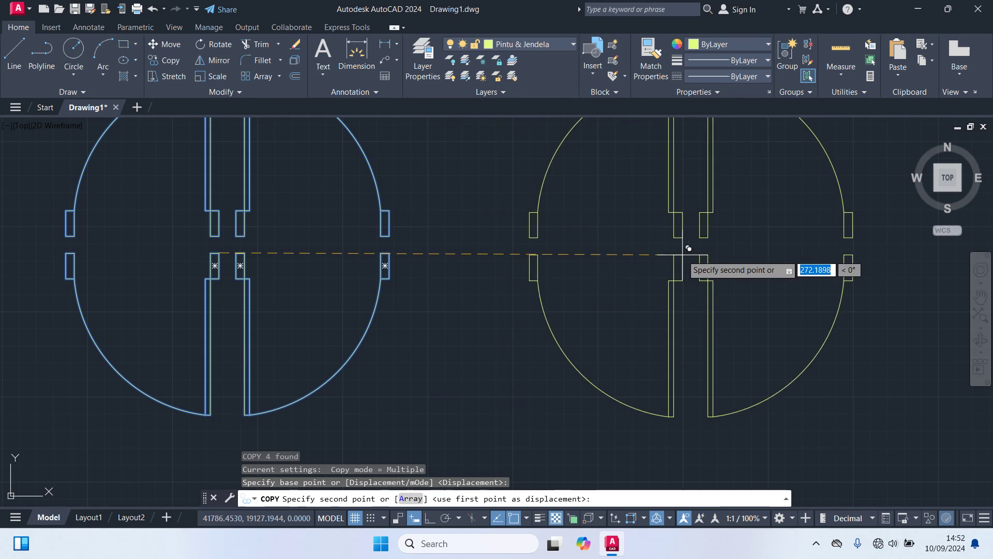
scroll(735, 256, down, 3)
middle_drag(771, 262, 454, 255)
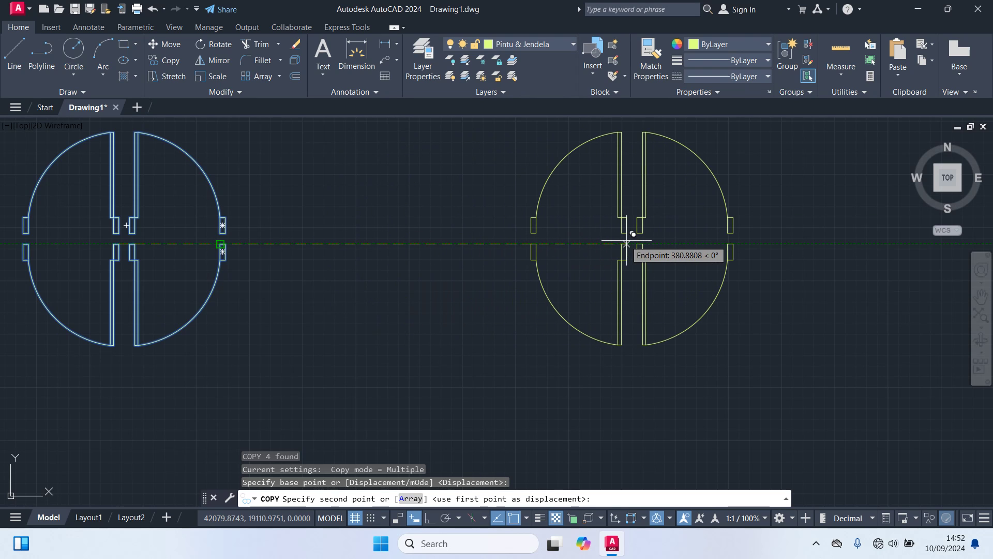
click(627, 244)
key(Return)
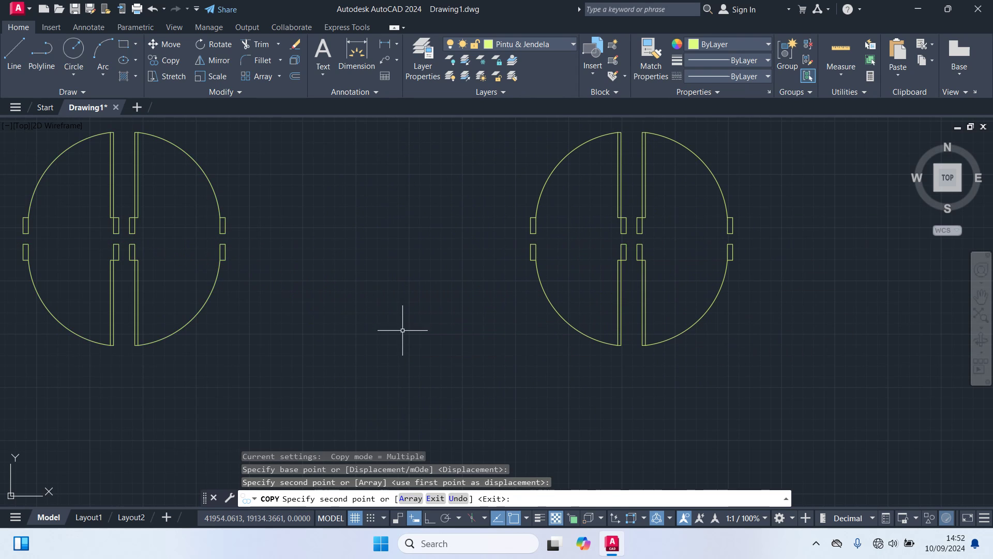
Rotate the copied set of four single door blocks 90 degrees about the midpoint between its right-hand jambs.
scroll(405, 316, down, 2)
click(586, 365)
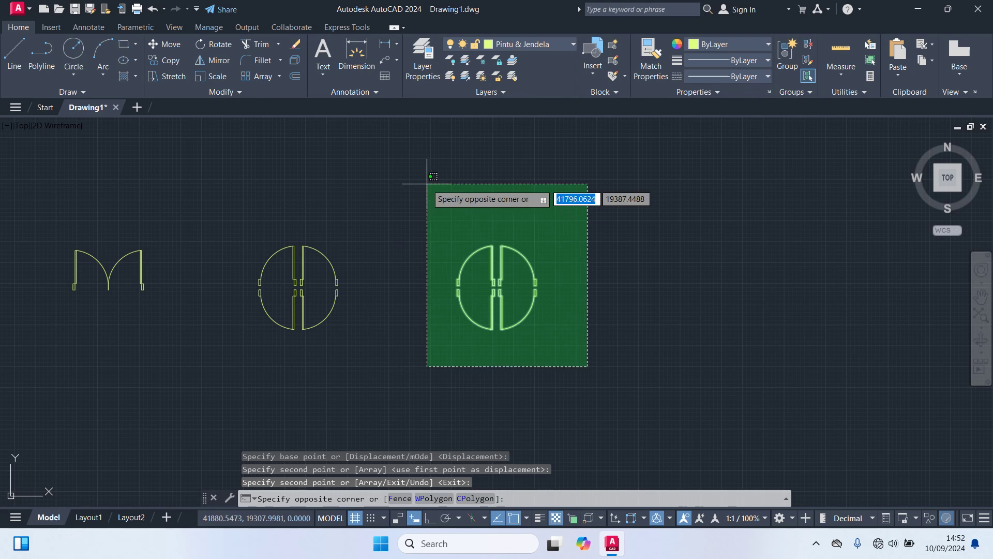
click(404, 183)
scroll(353, 231, up, 3)
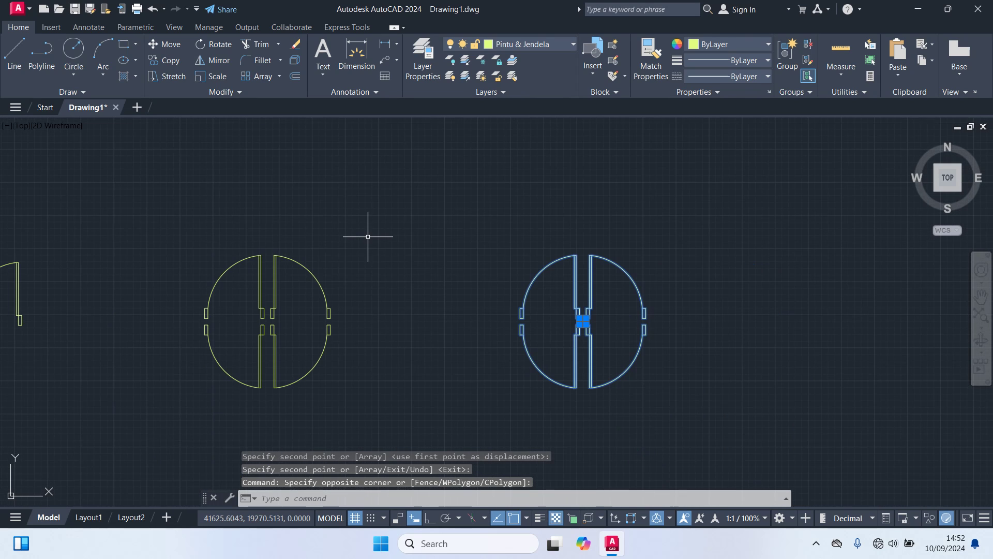
text(o)
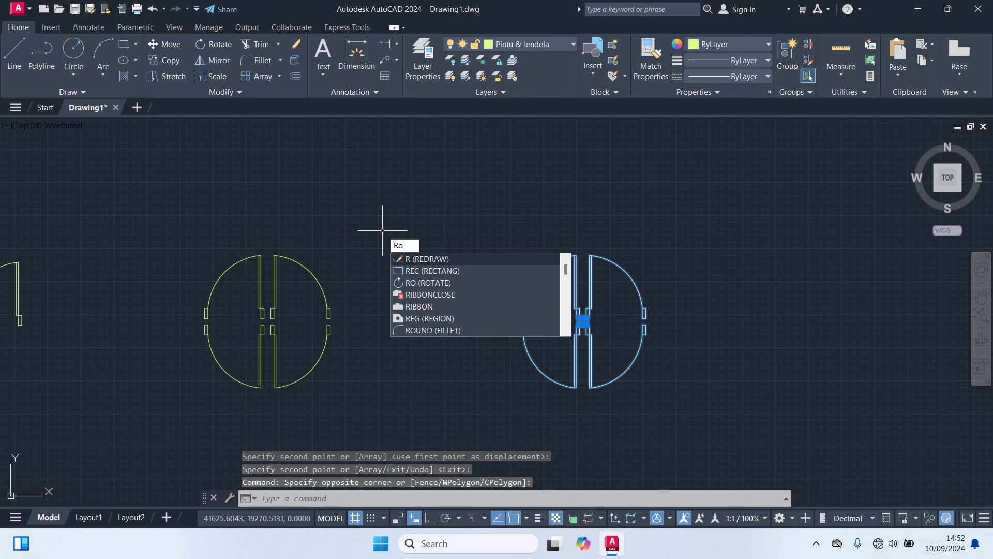
key(Return)
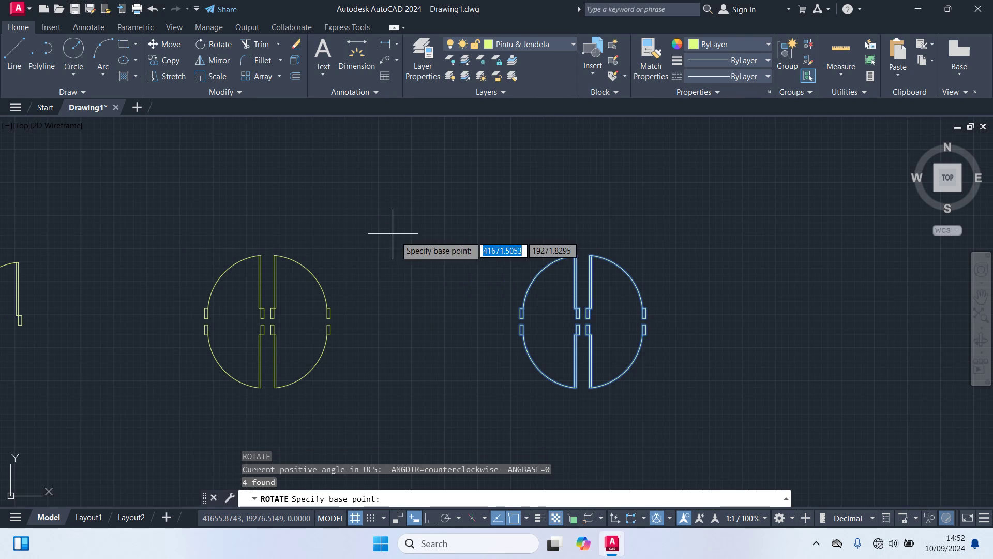
click(645, 317)
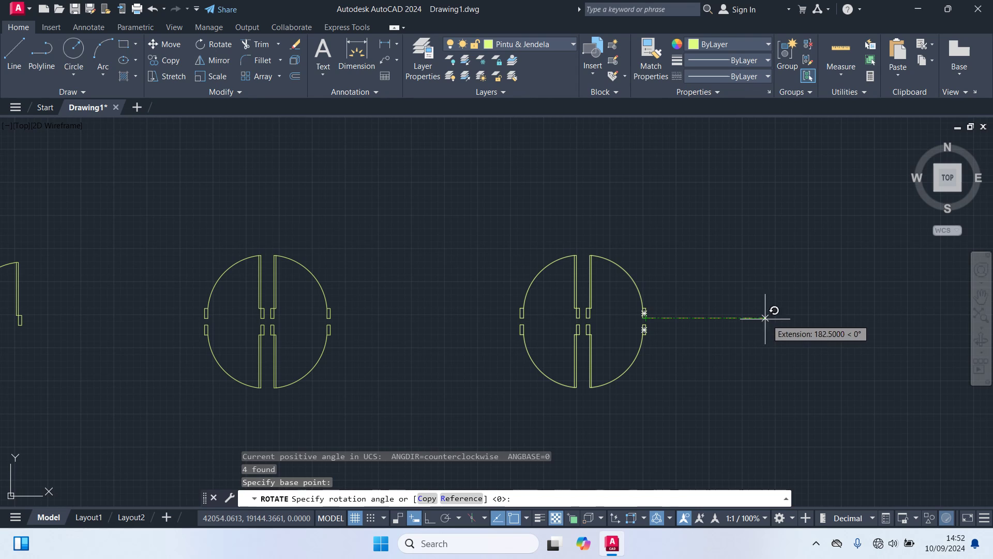
text(90)
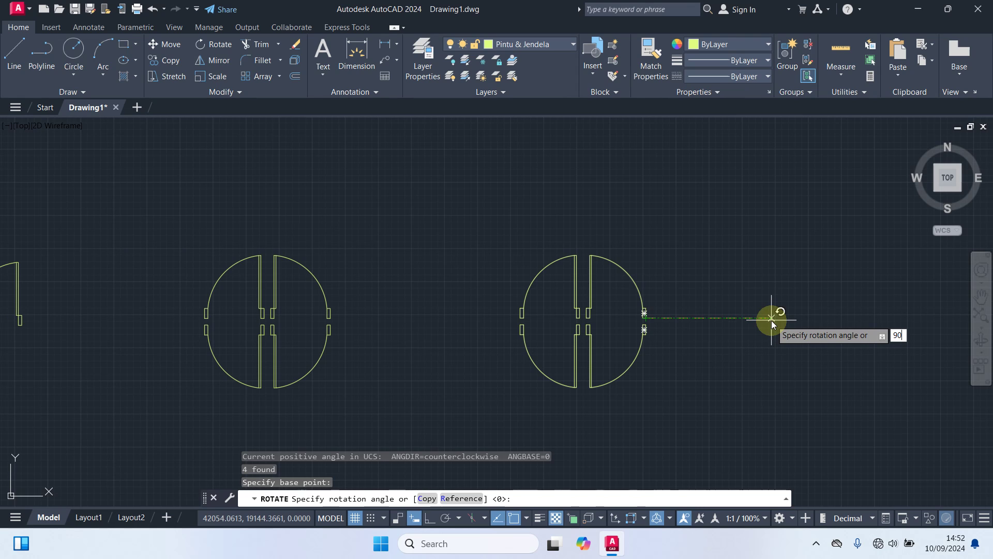
key(Return)
Move the rotated set of four single door blocks into the space between the double door and the unrotated set.
middle_drag(771, 320, 748, 216)
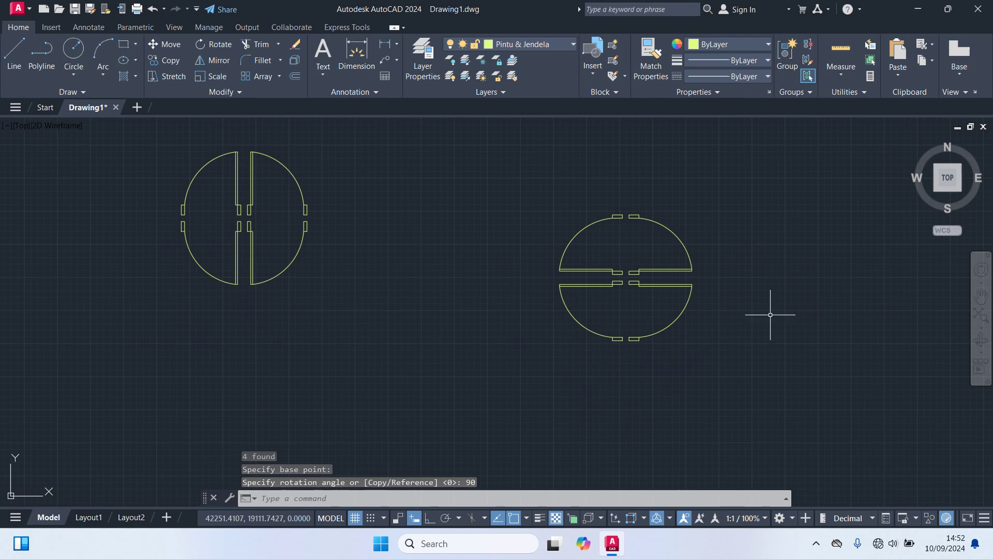
click(778, 407)
click(422, 161)
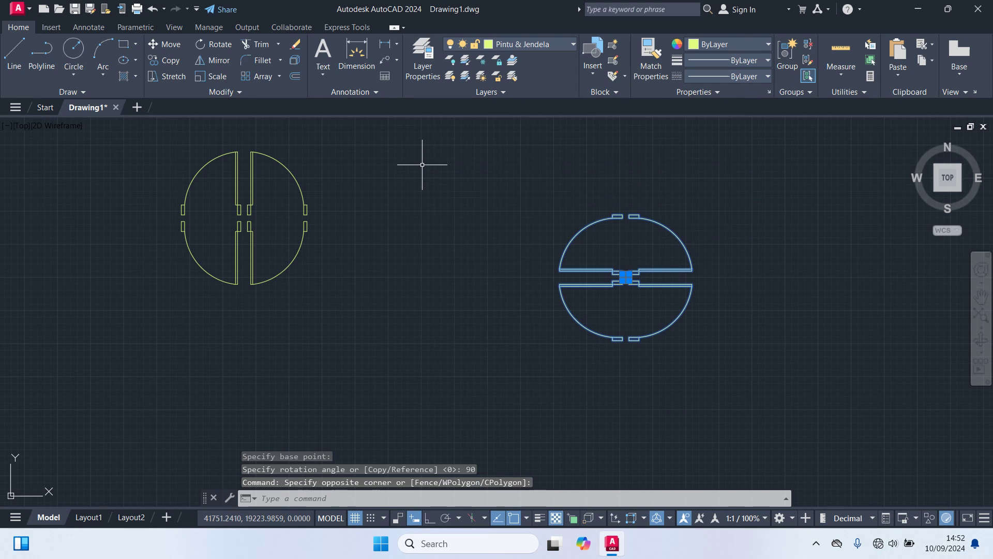
text(m)
key(Return)
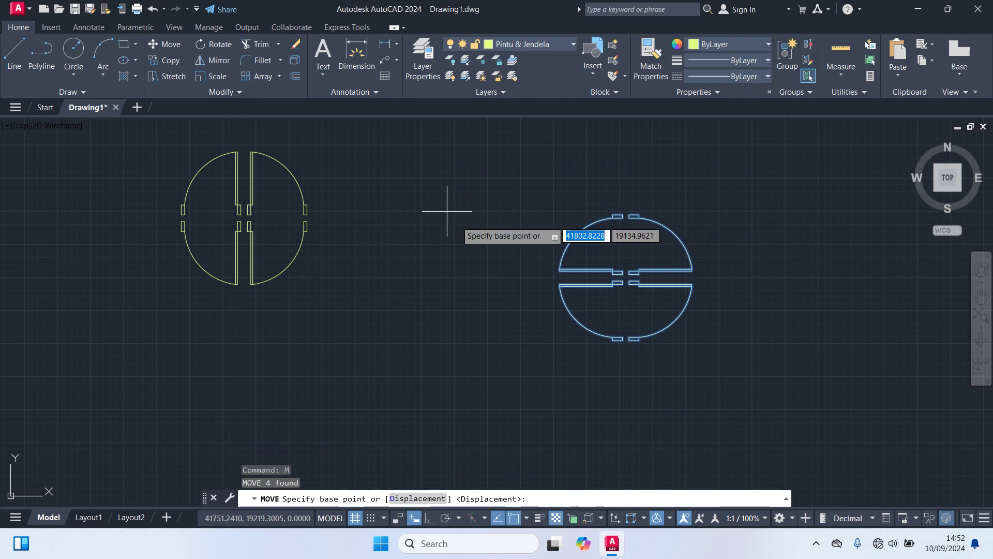
click(622, 282)
middle_drag(247, 241, 537, 326)
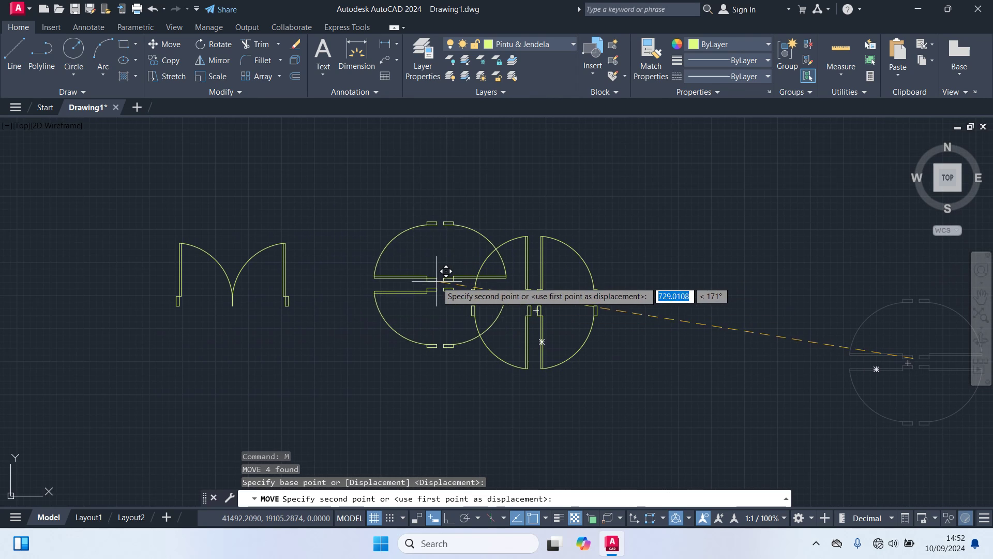
click(381, 294)
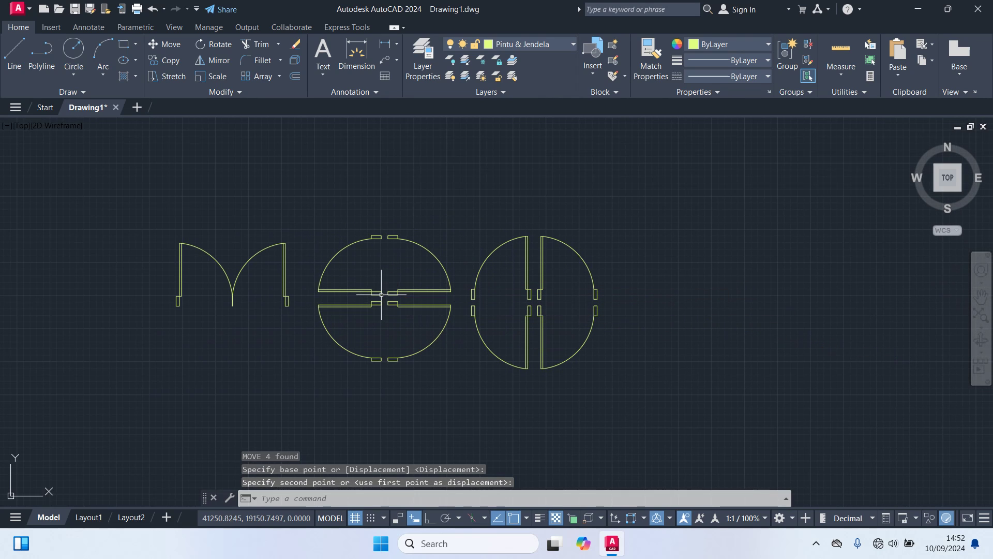
scroll(512, 326, down, 2)
mouse_move(459, 377)
middle_down()
mouse_move(433, 352)
mouse_move(463, 270)
middle_up()
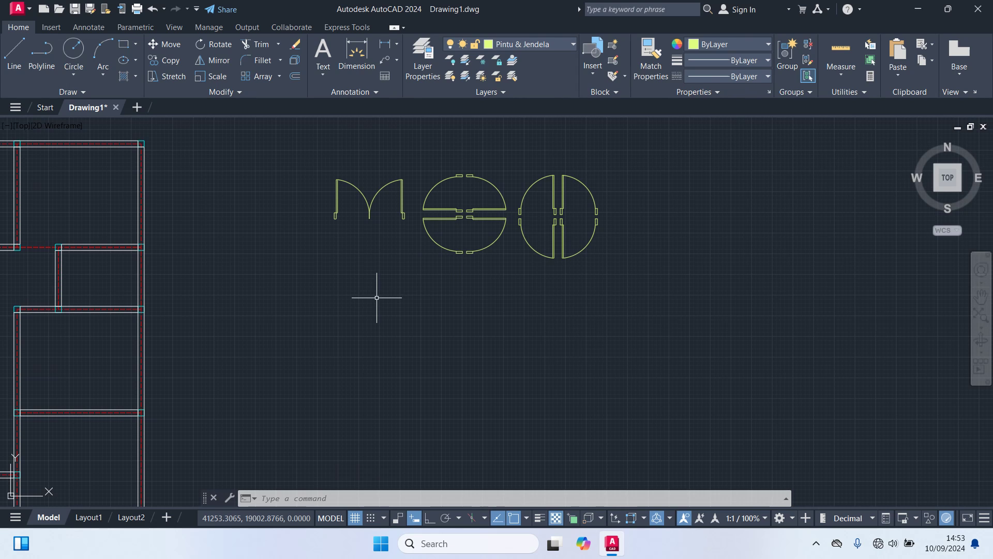
text(r)
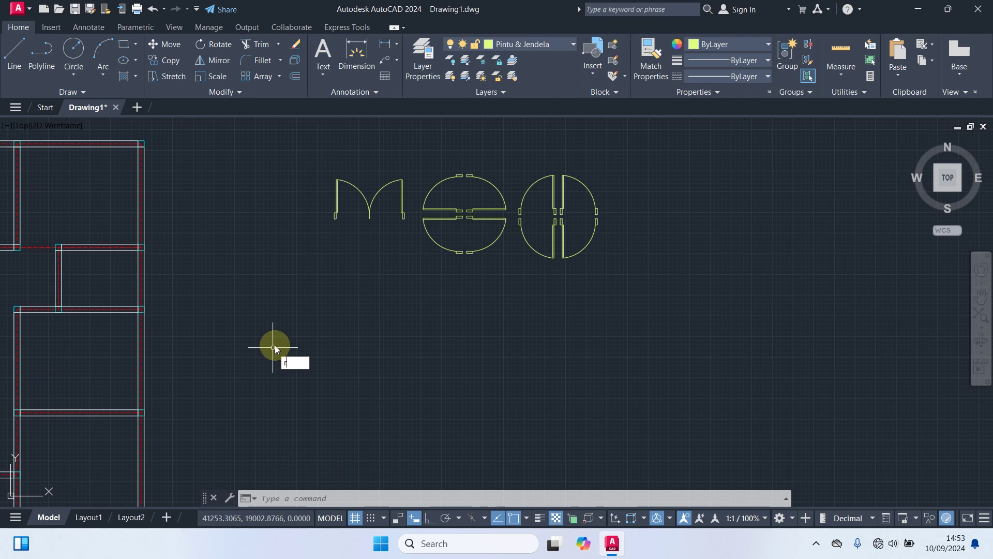
key(Return)
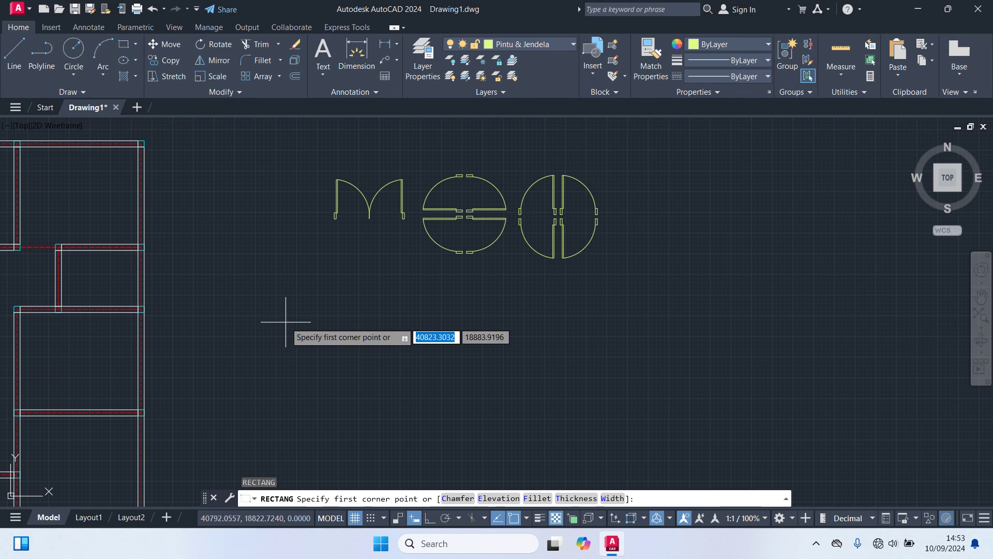
click(266, 303)
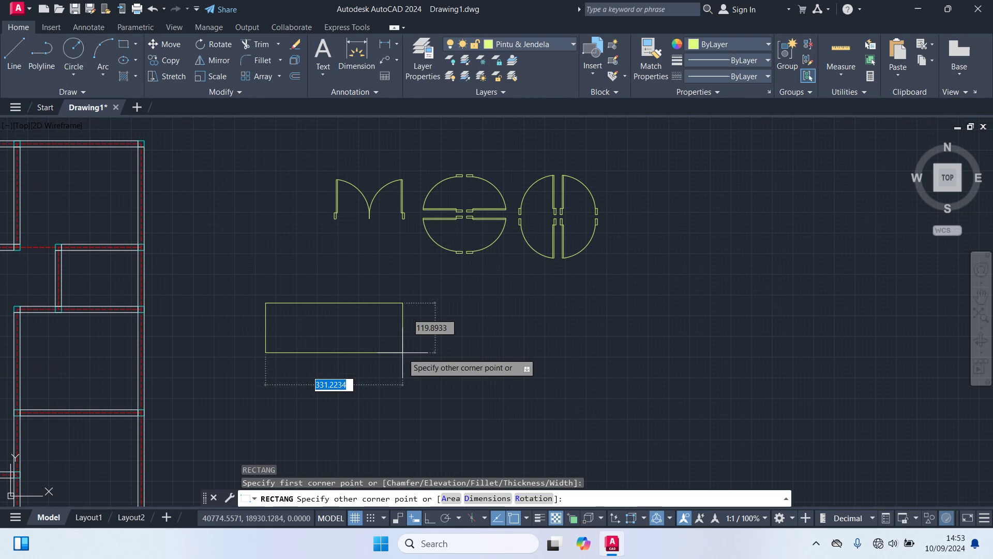
text(80)
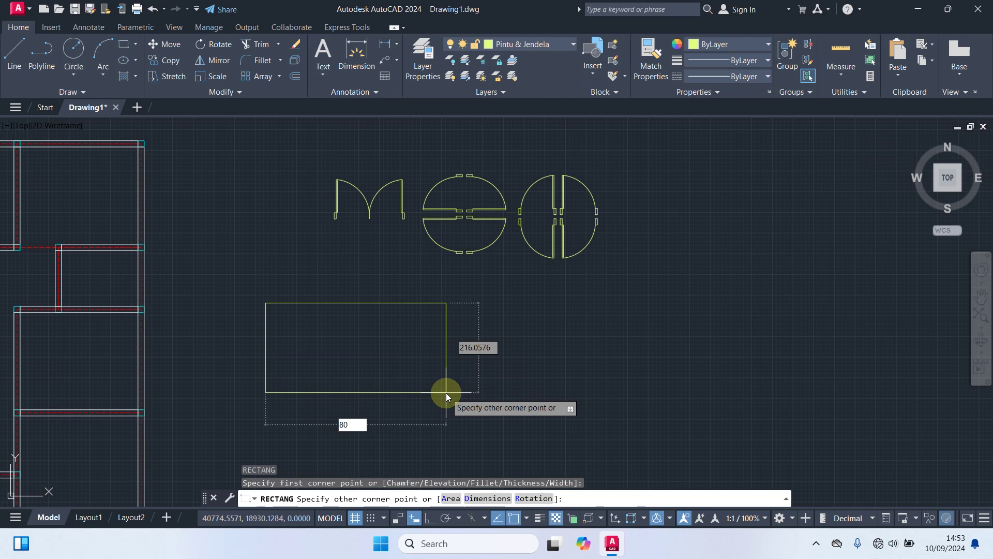
key(Return)
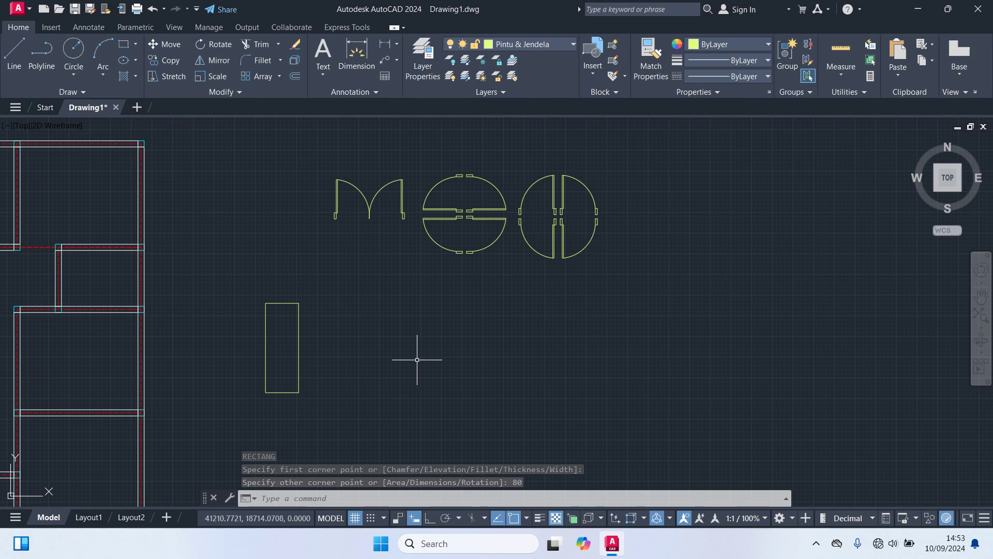
click(265, 314)
key(Delete)
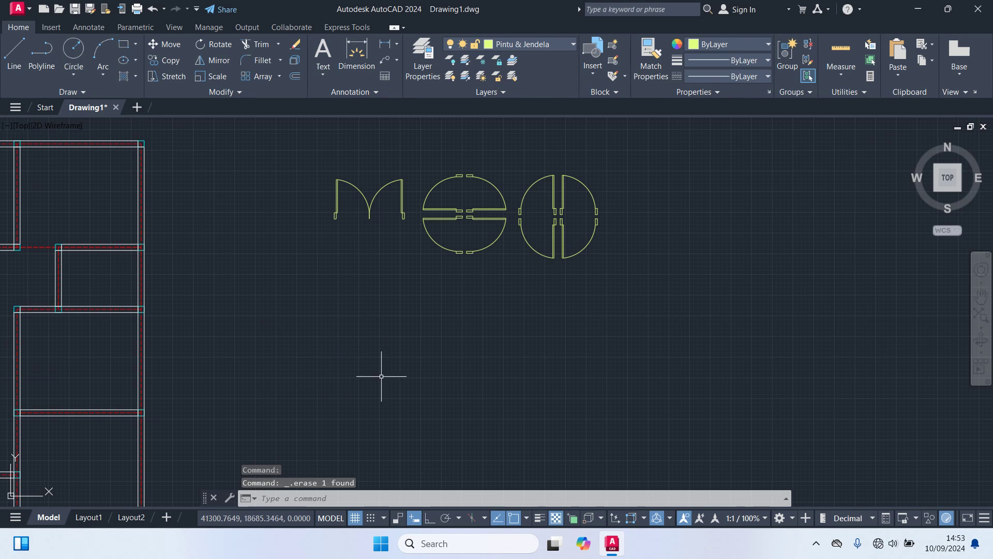
Draw a rectangle 80 units wide and 15 units high in the empty space below the double door, beside the floor plan.
text(re)
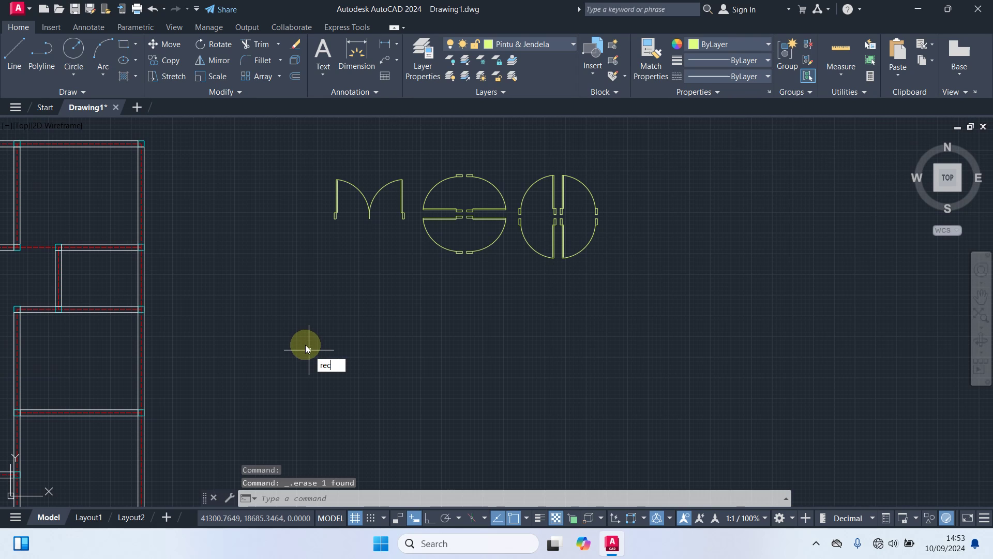
text(c)
key(Return)
click(278, 315)
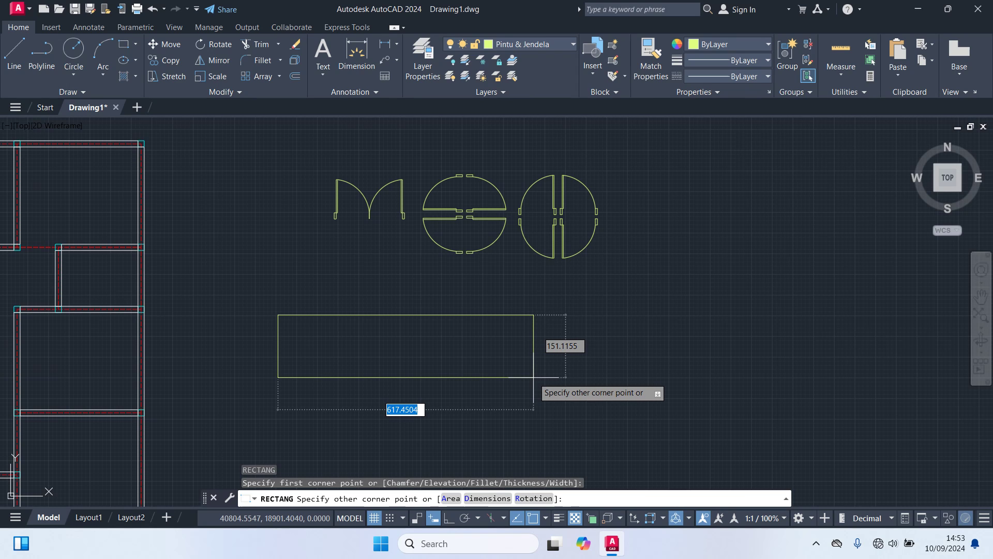
text(80)
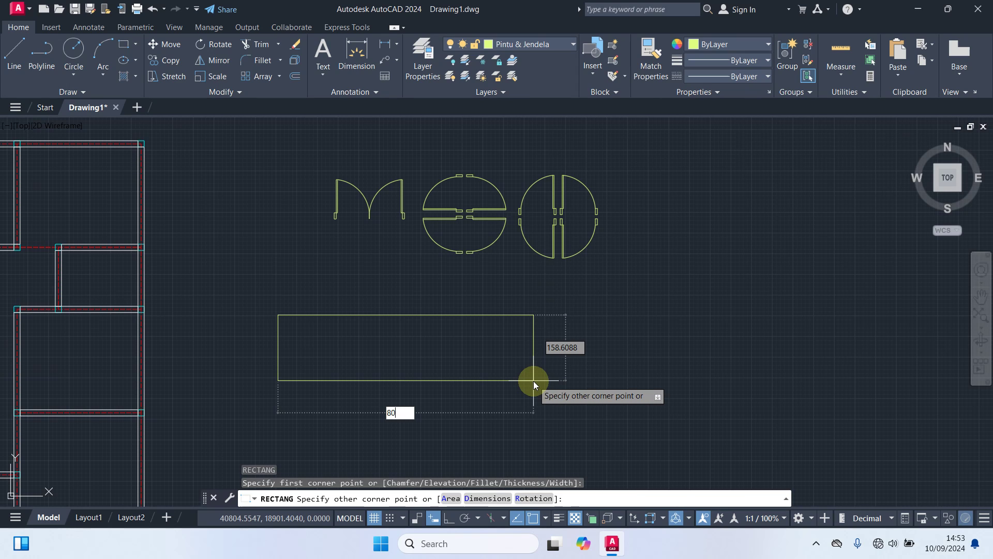
key(Tab)
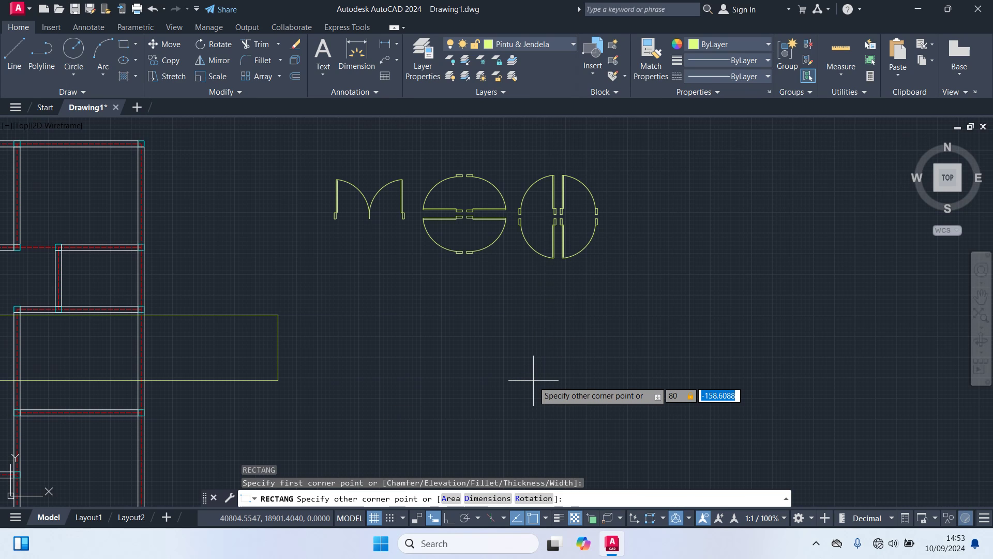
text(15)
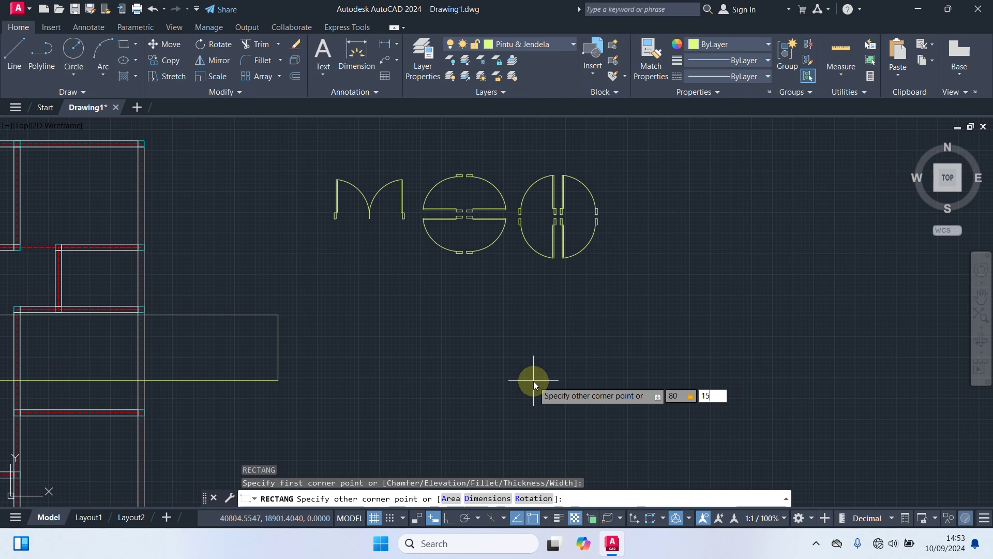
key(Return)
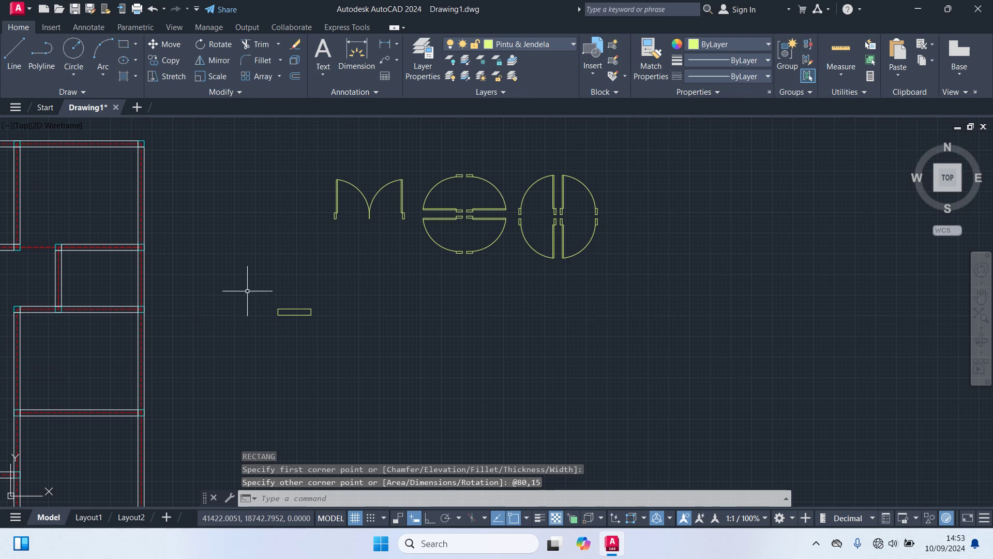
Explode the 80 by 15 rectangle into separate lines.
scroll(284, 300, up, 5)
middle_drag(284, 299, 346, 276)
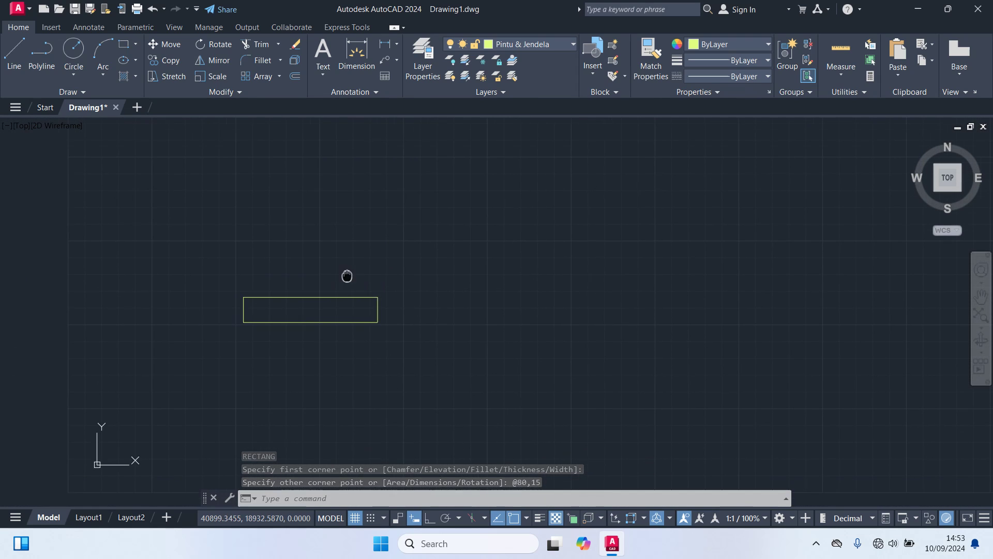
click(331, 297)
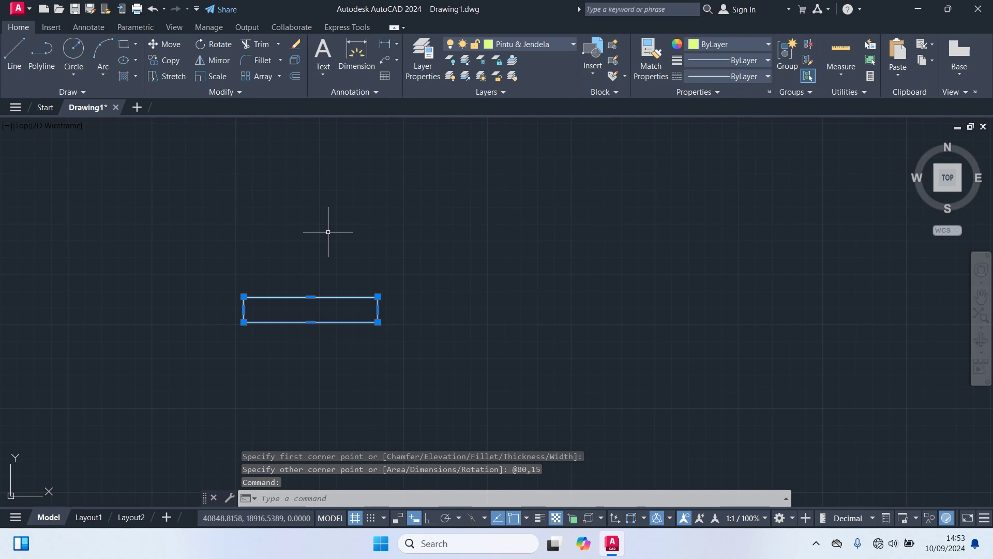
text(X)
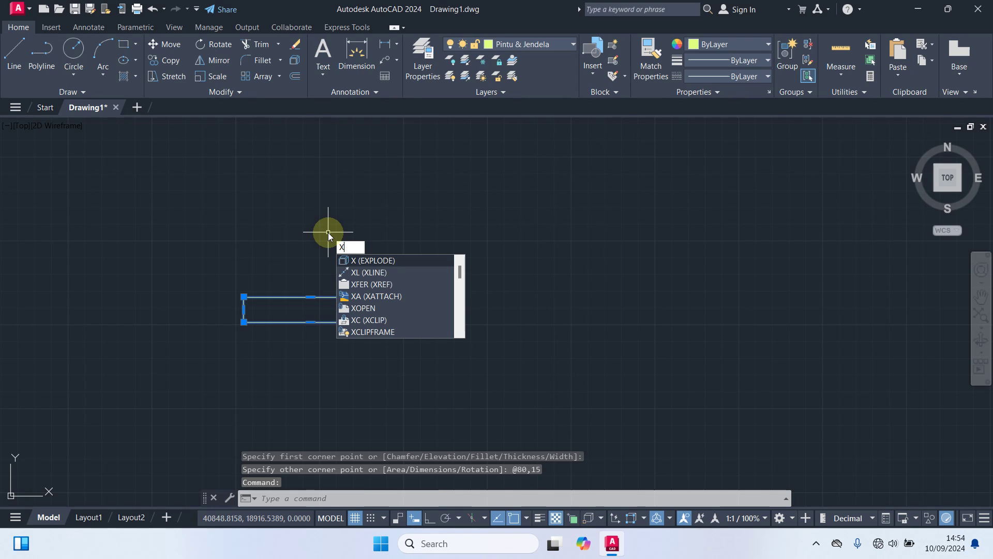
key(Return)
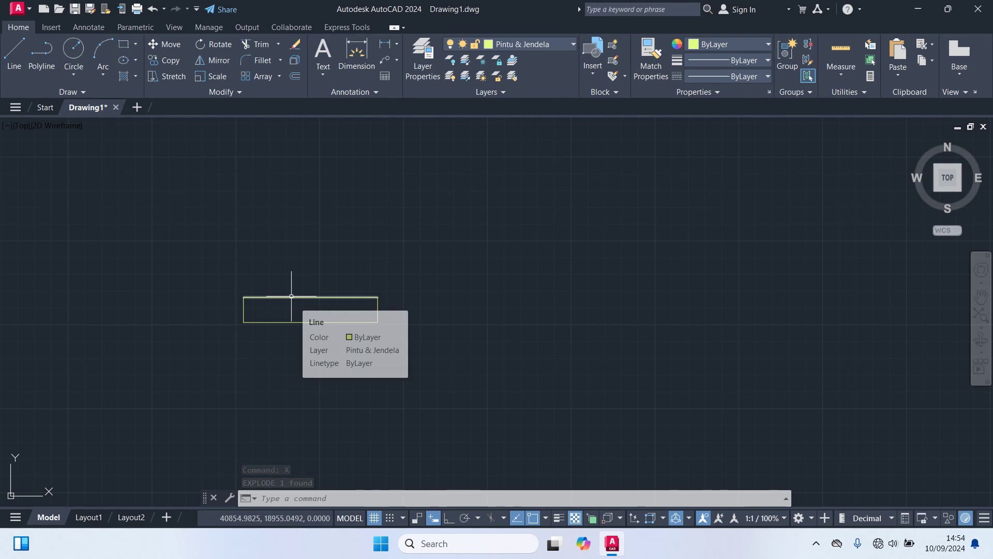
Offset the rectangle's upper long edge 7.5 units inward to form a horizontal centre line.
text(o)
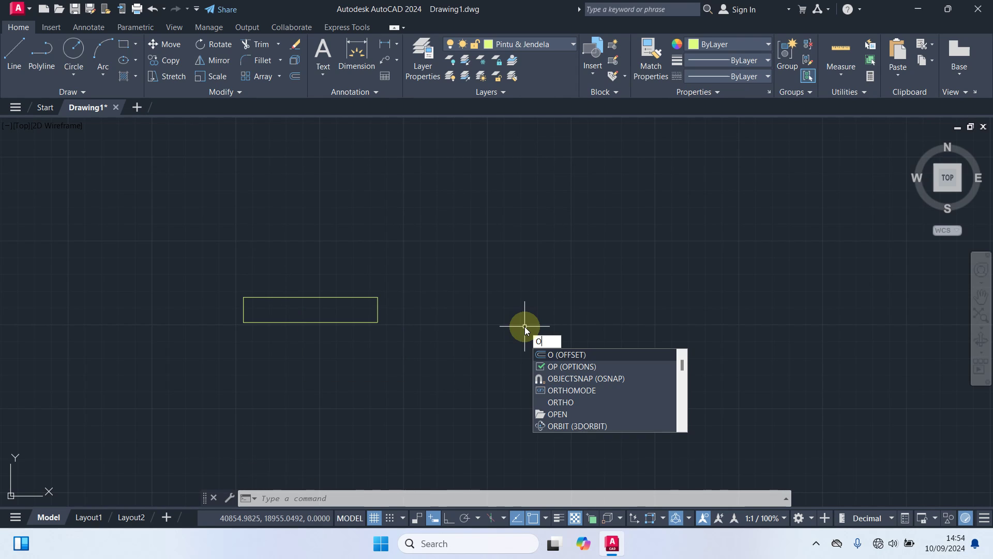
key(Return)
text(7.5)
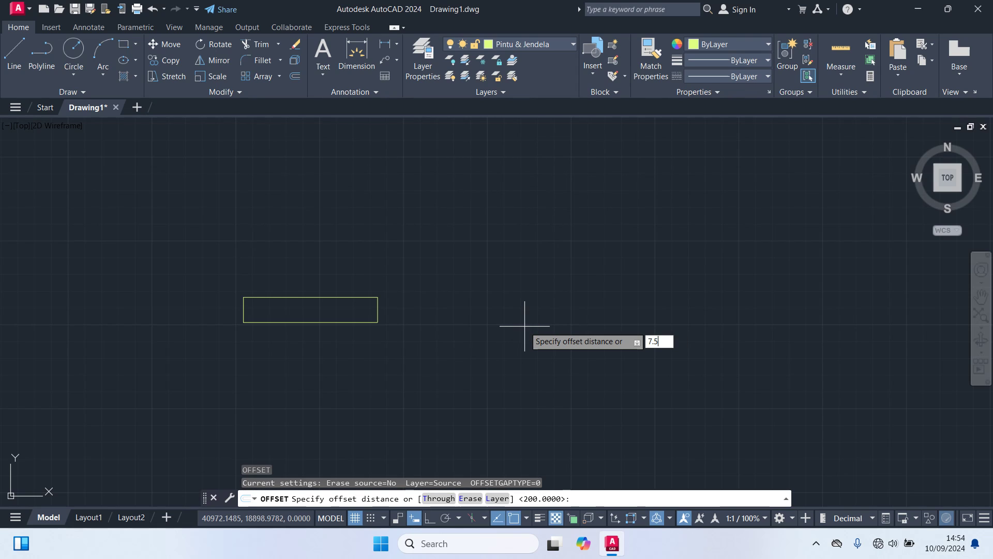
key(Return)
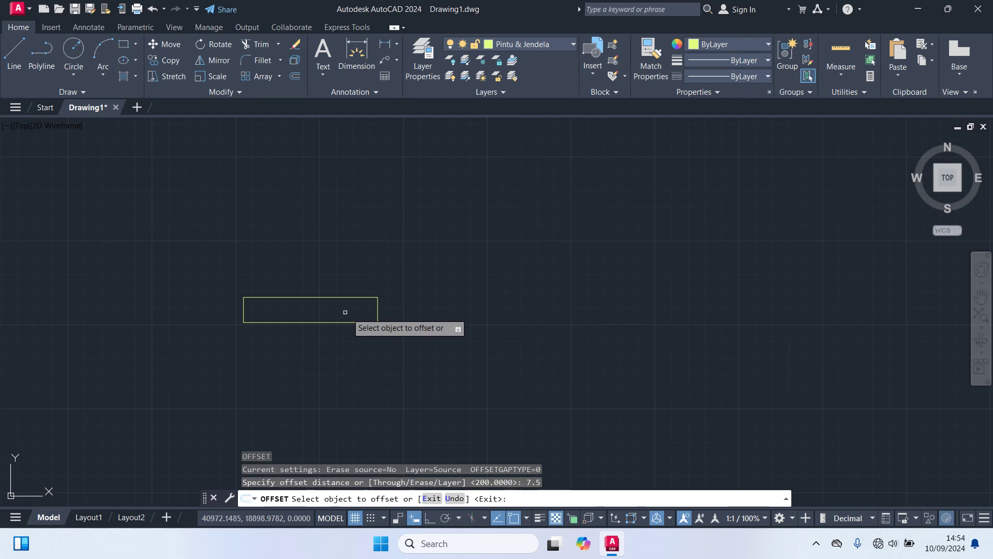
click(324, 298)
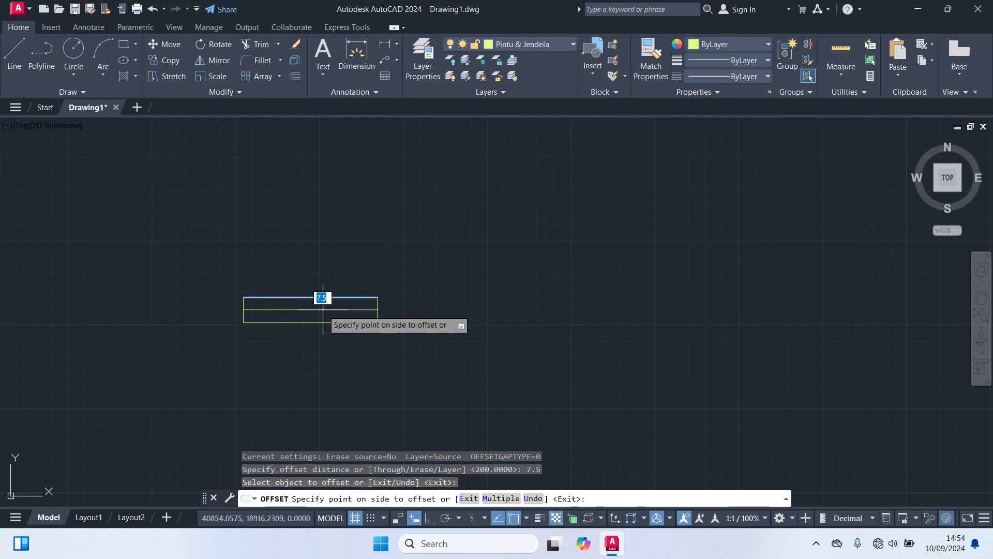
click(322, 294)
key(Return)
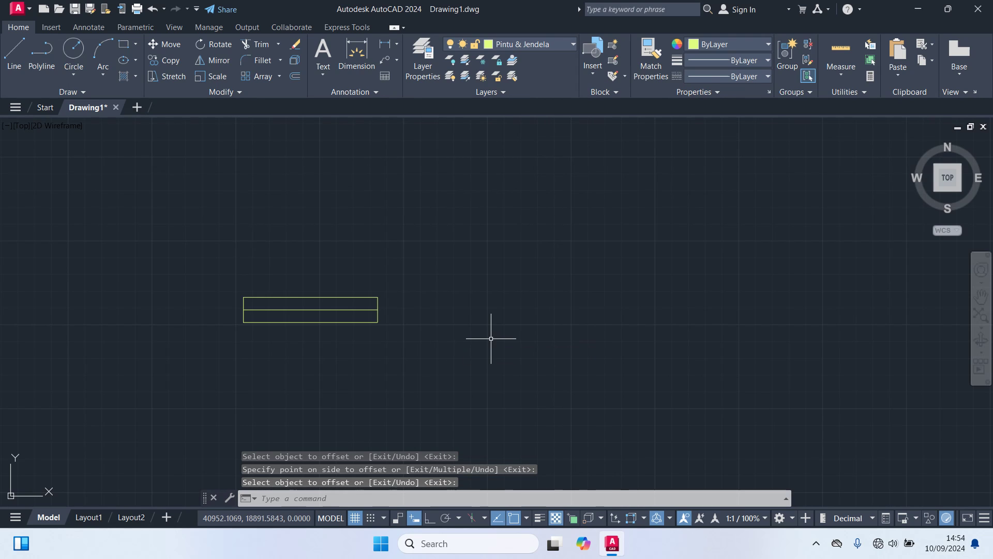
Offset both short edges of the 80 by 15 rectangle 5 units inward to form the end frames.
text(o)
key(Return)
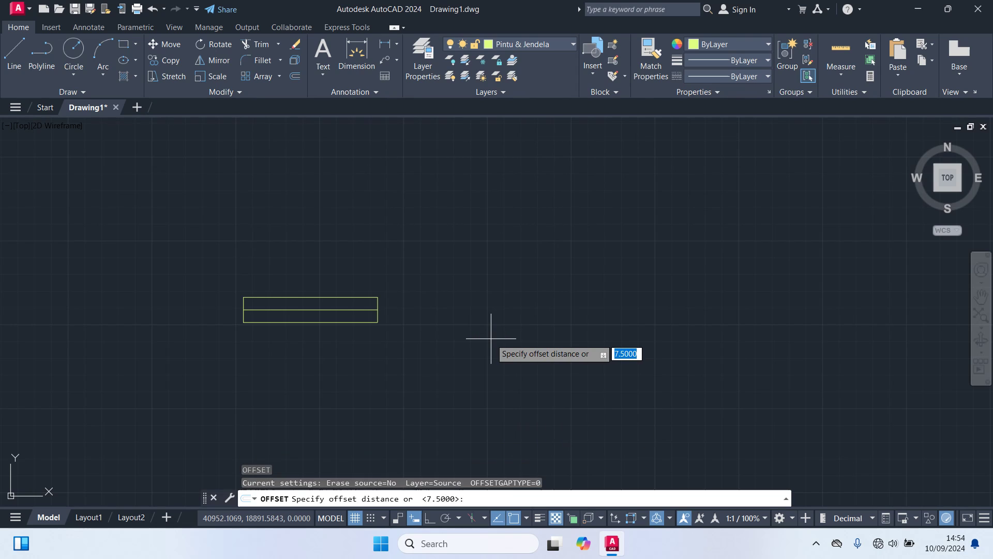
text(5)
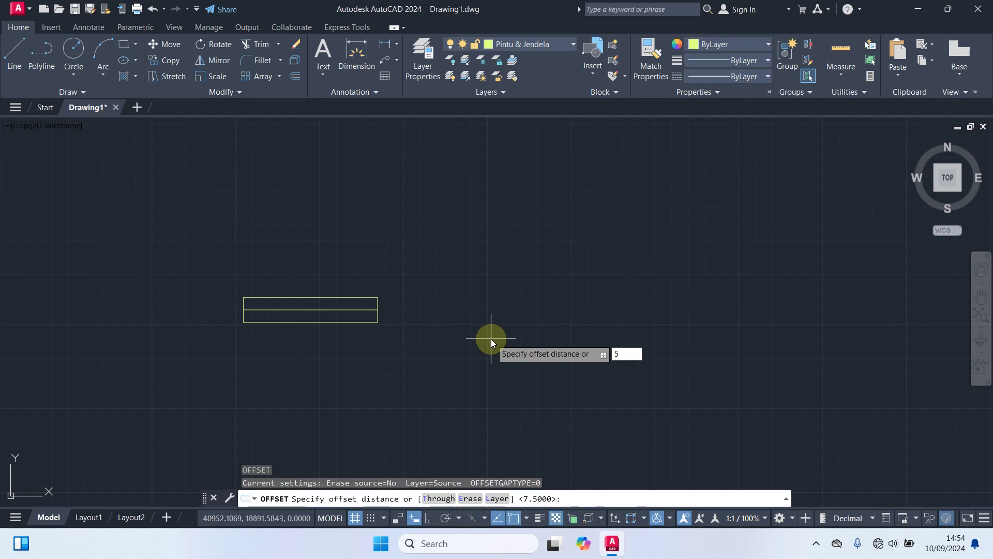
key(Return)
scroll(374, 311, up, 2)
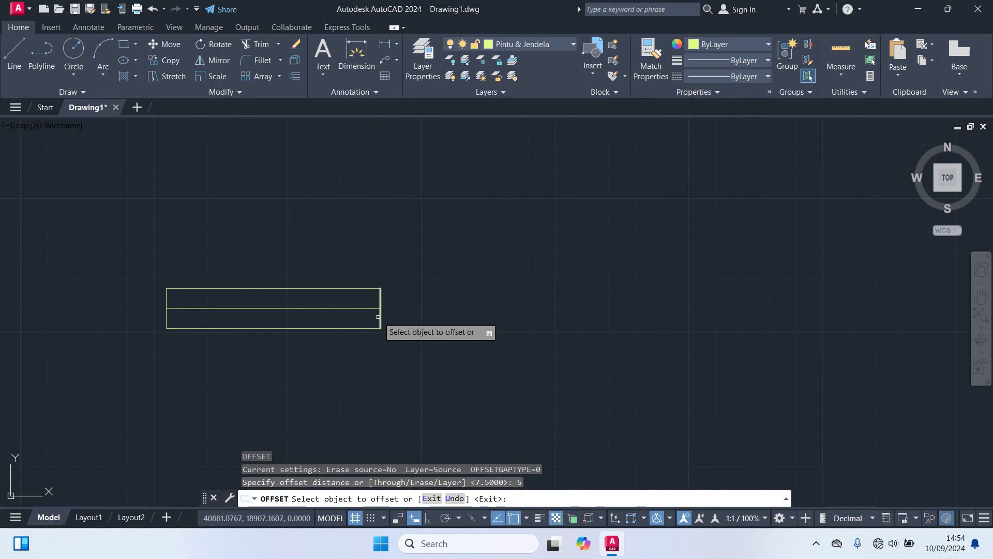
click(380, 318)
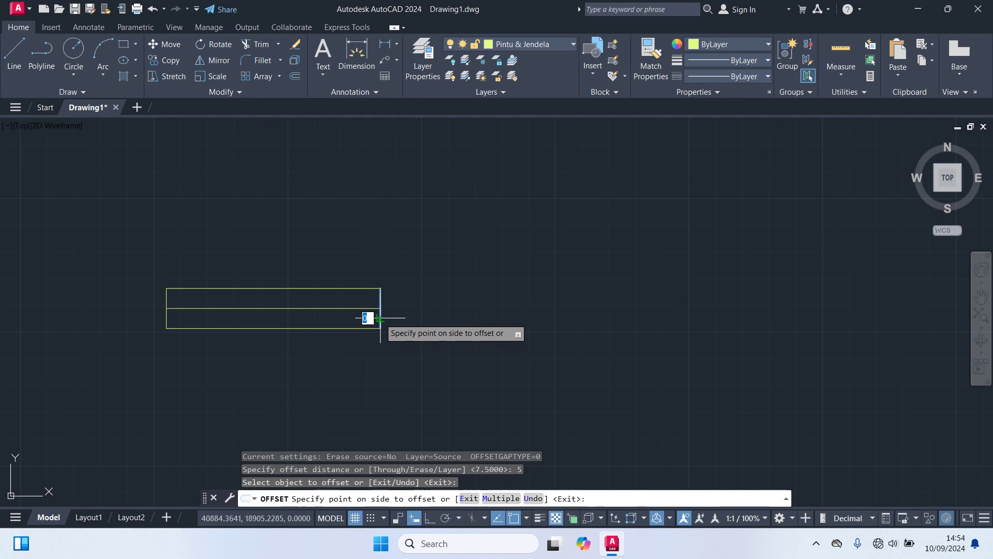
click(352, 321)
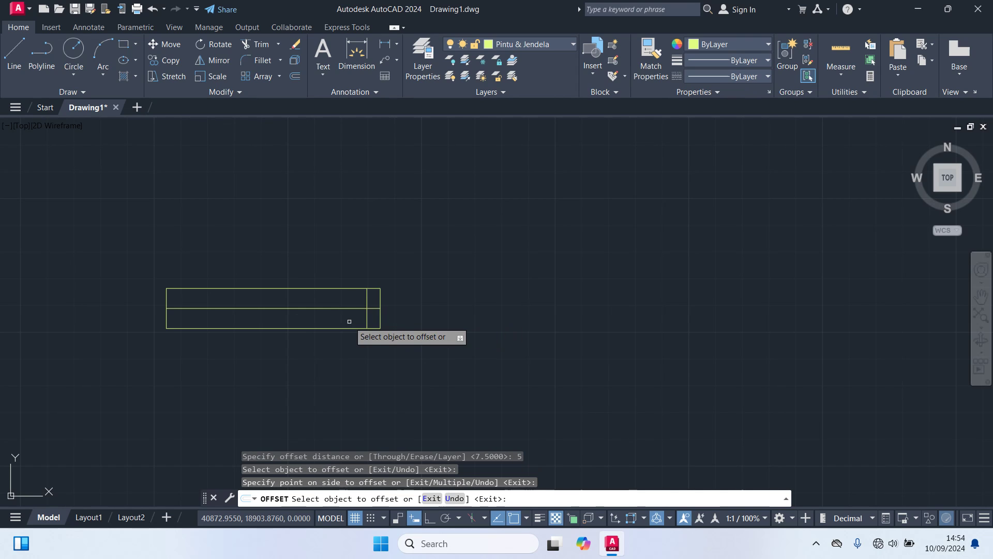
click(166, 318)
click(214, 318)
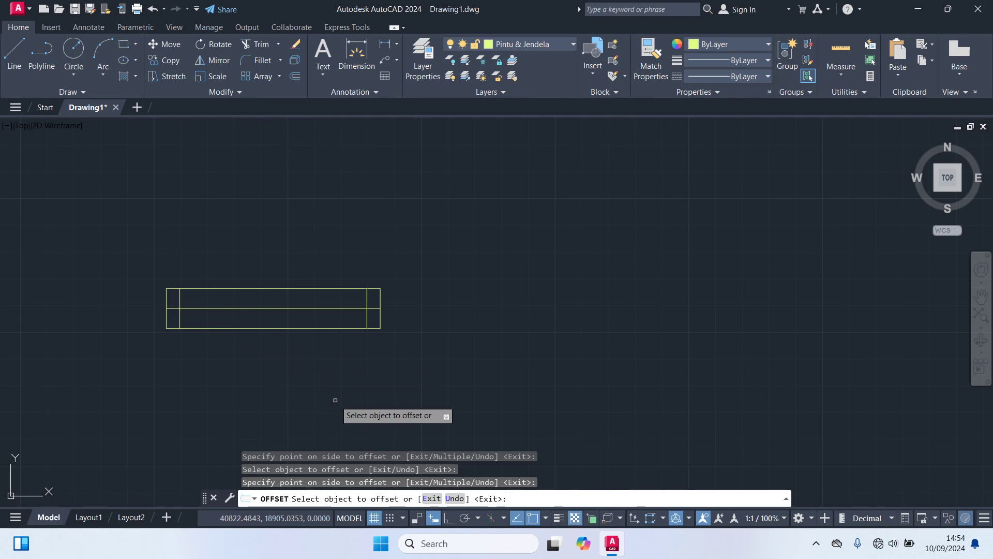
key(Return)
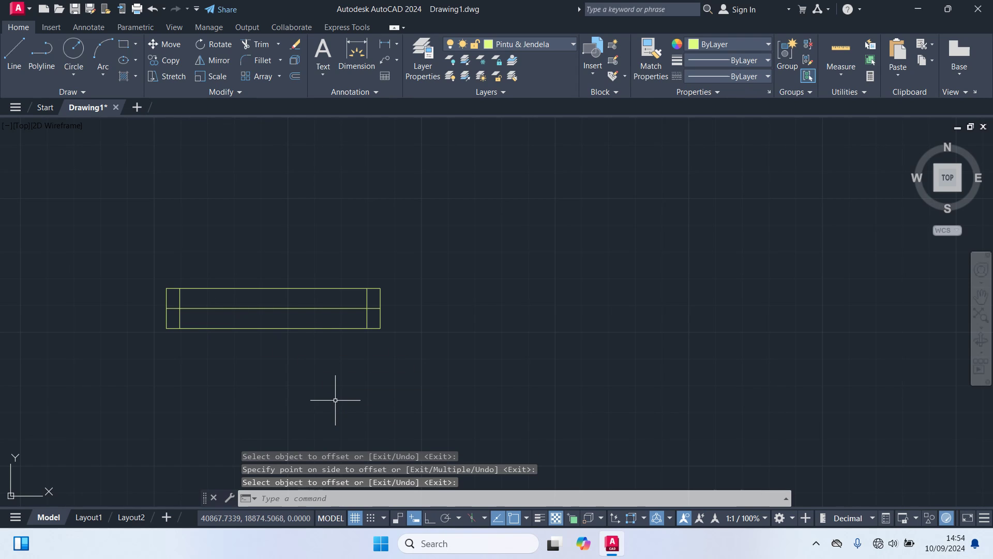
Trim the horizontal centre line out of both end frames so it spans only between the inner vertical lines.
key(Return)
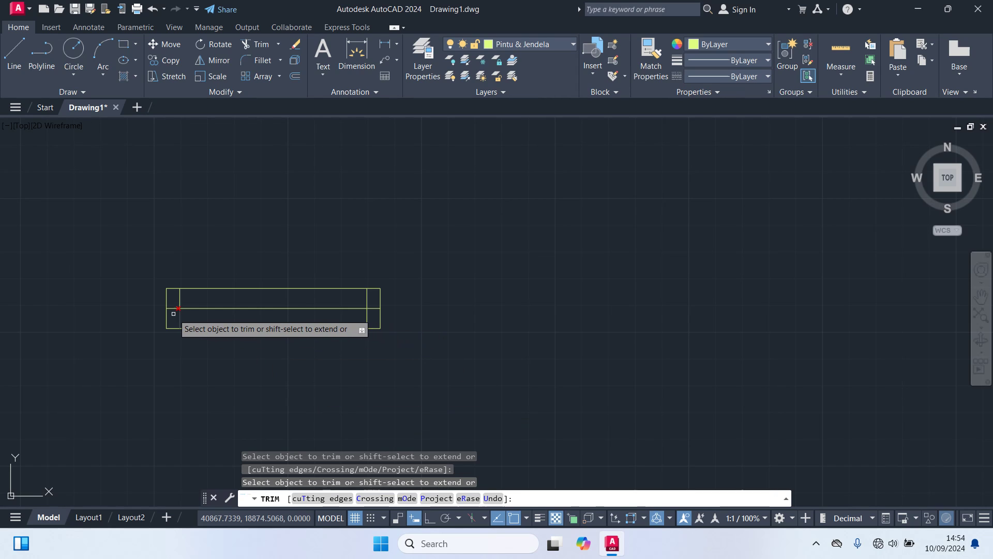
click(172, 308)
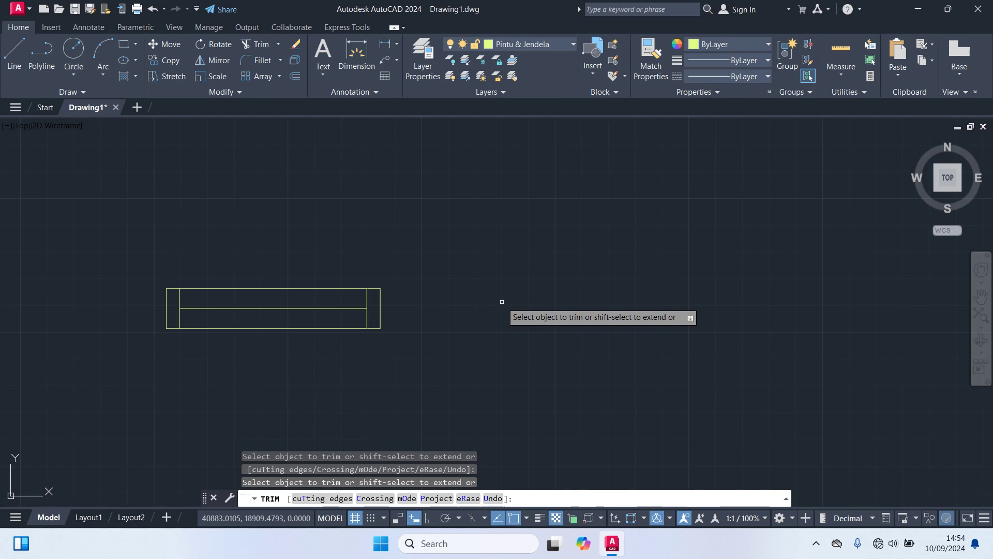
key(Return)
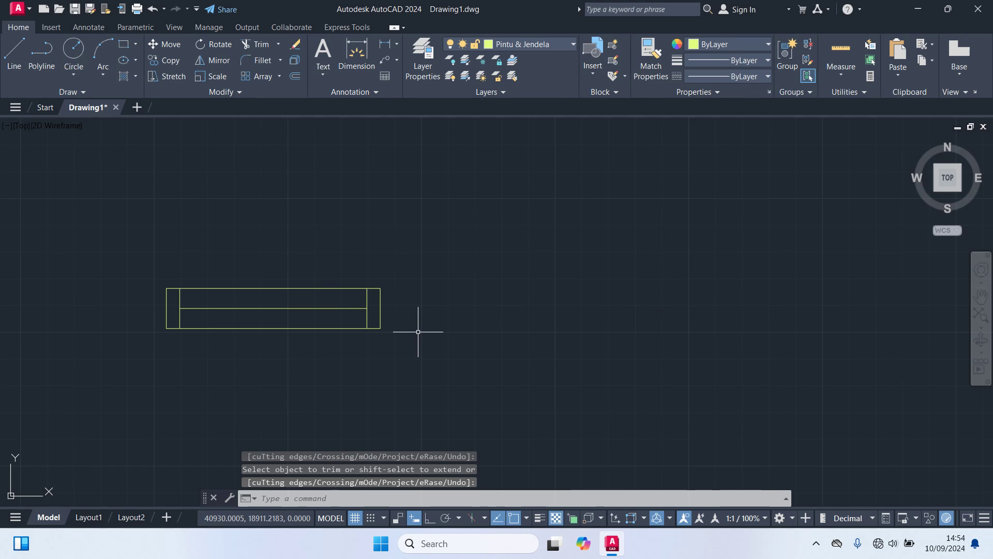
Copy the complete window symbol twice in a row to its right, with the first copy about 95 units away.
click(443, 362)
click(125, 251)
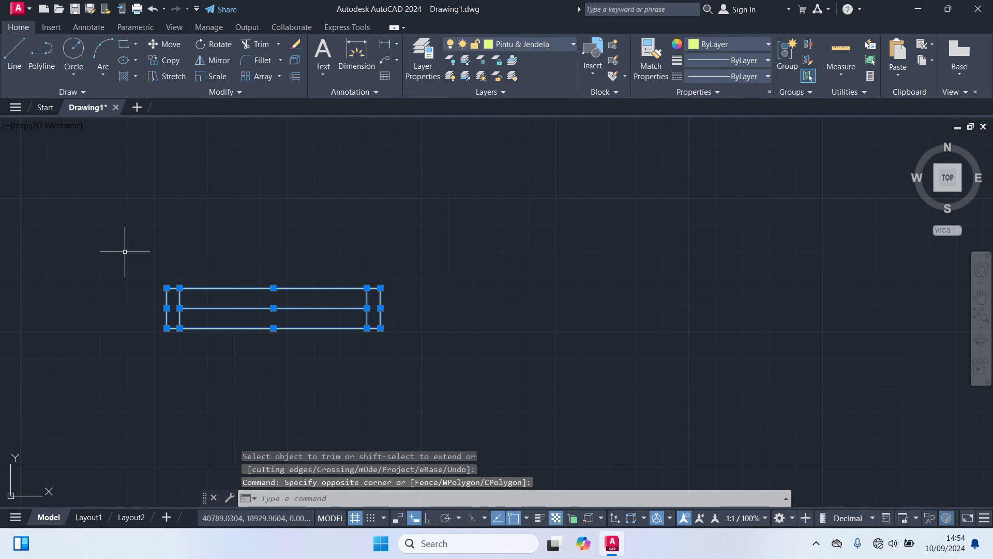
text(co)
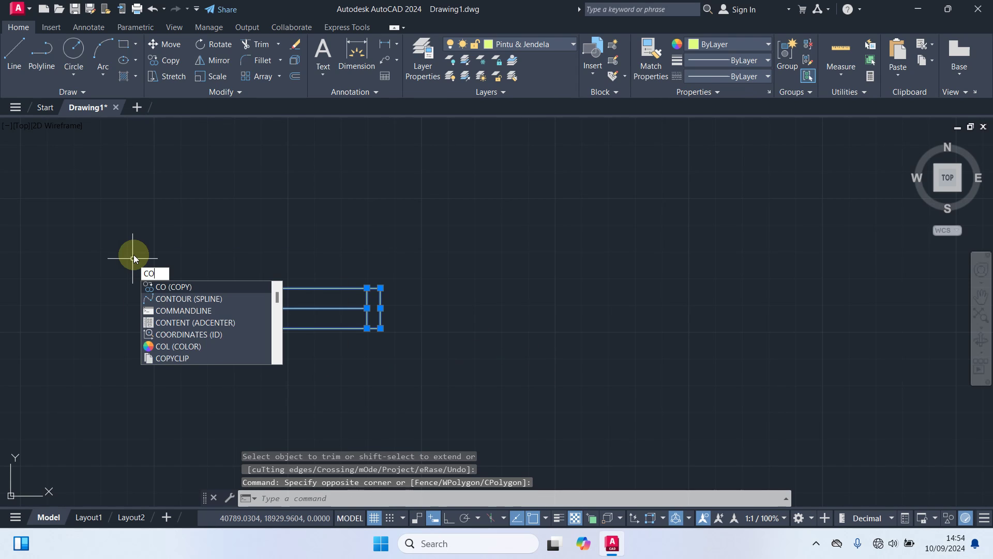
key(Return)
click(274, 306)
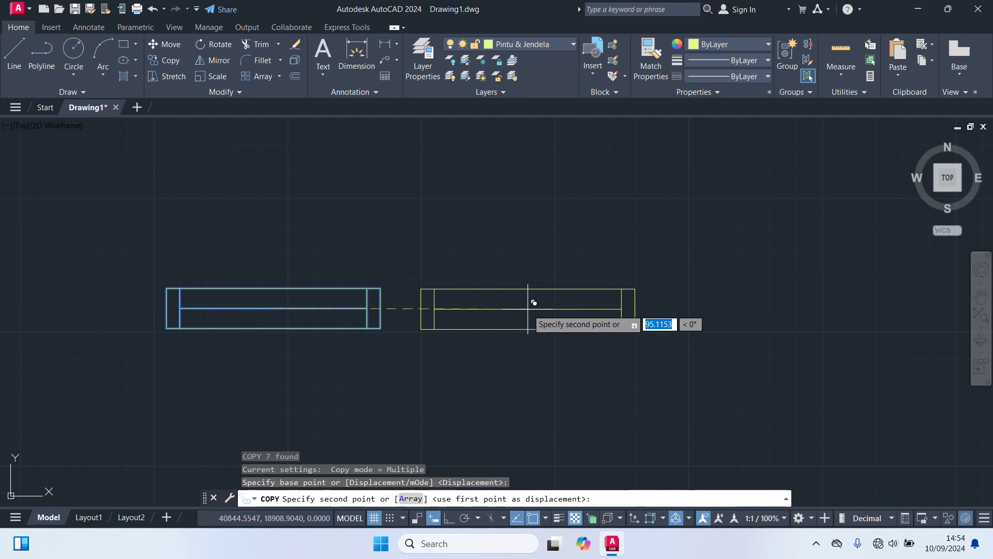
click(528, 309)
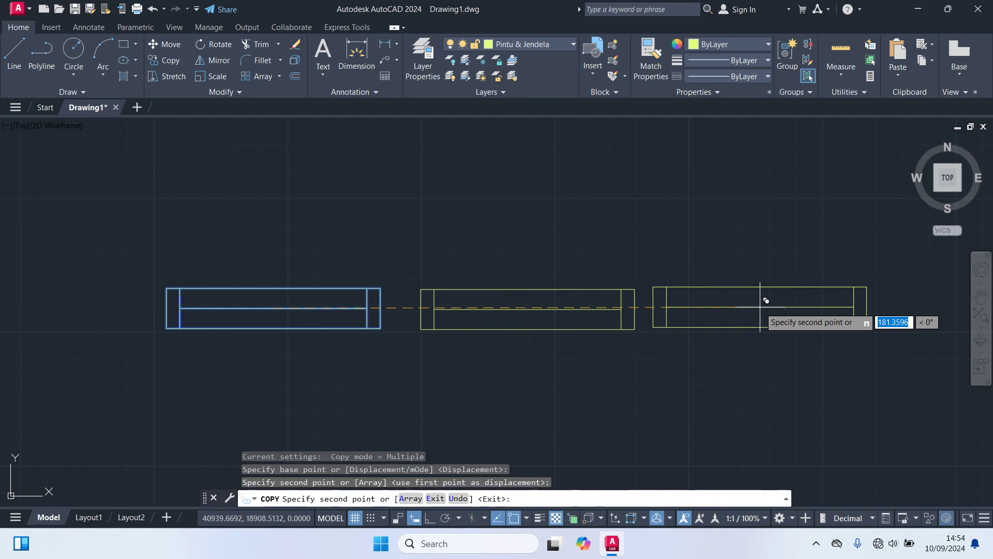
click(778, 310)
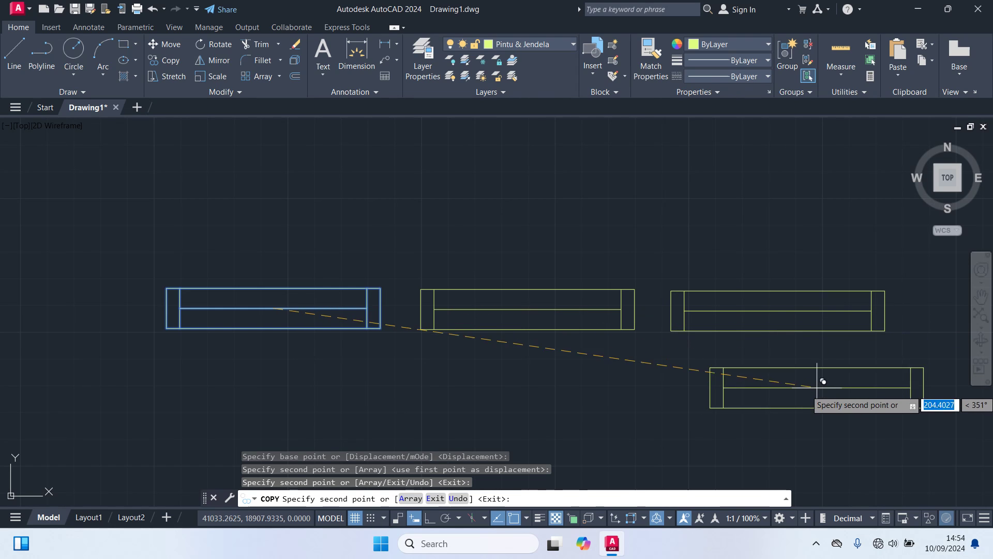
key(Escape)
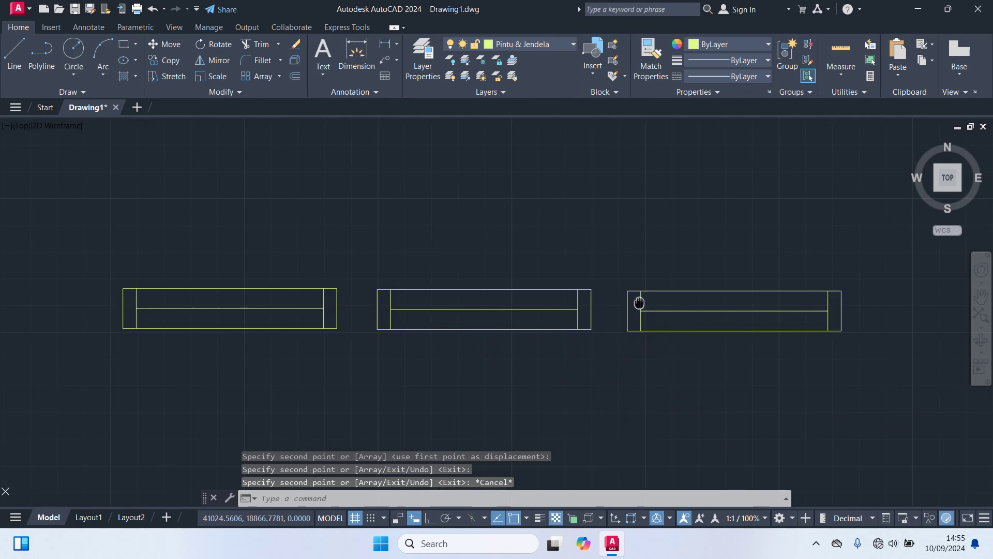
Trim away the whole left end frame of the rightmost window copy, leaving its three long lines open.
scroll(605, 307, up, 2)
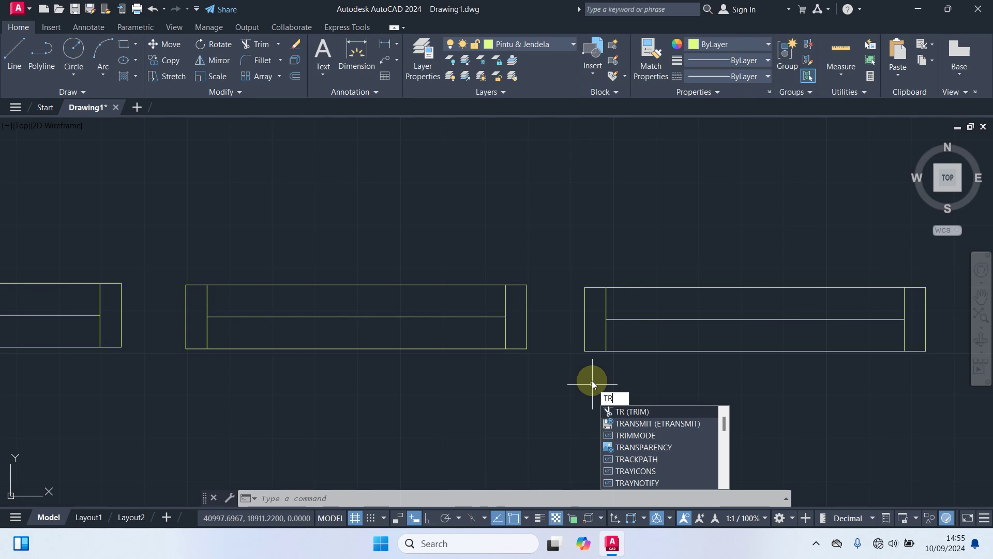
key(Return)
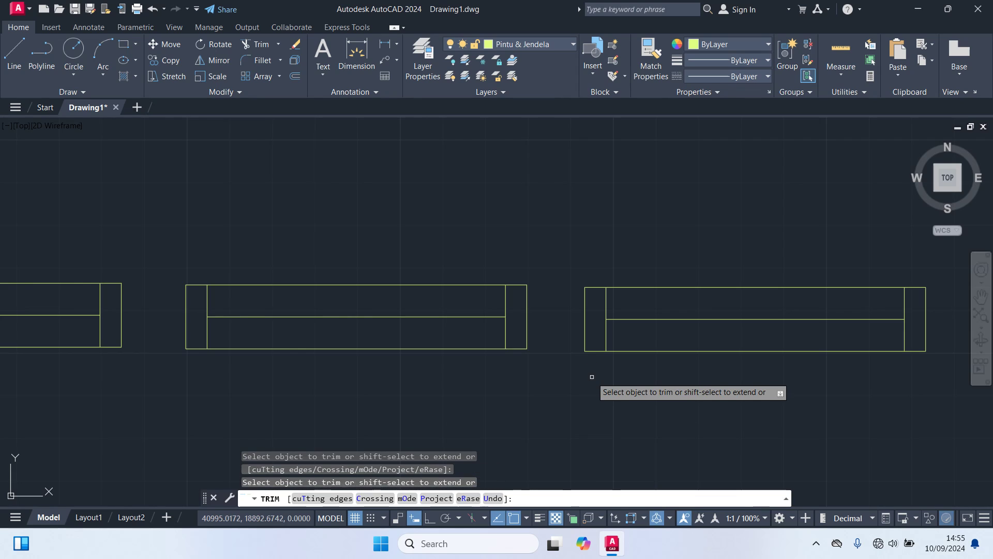
click(601, 352)
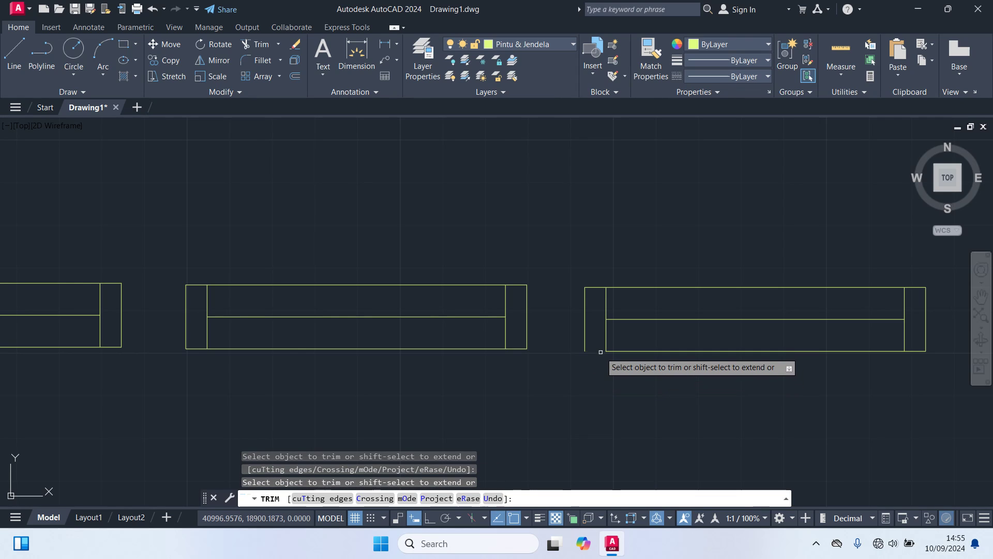
click(602, 286)
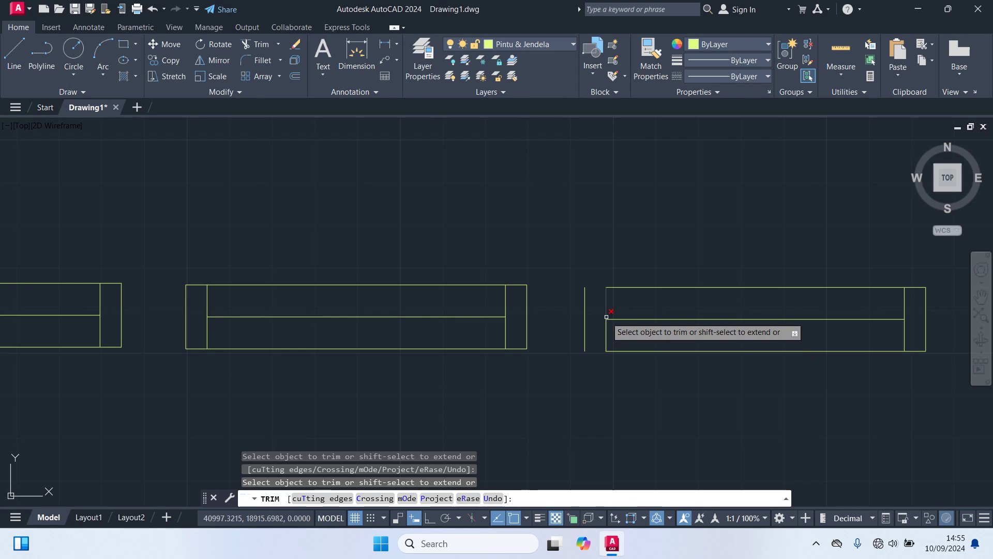
click(607, 308)
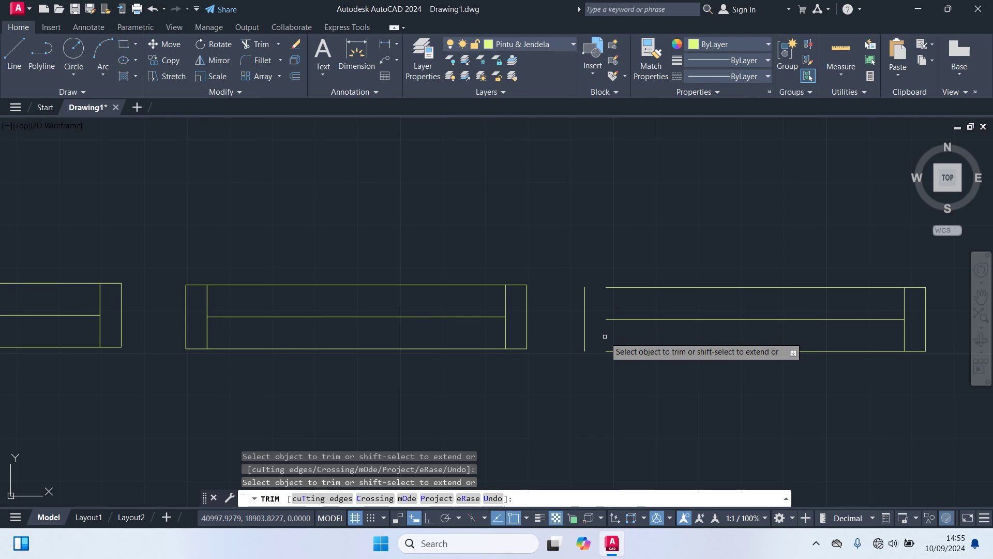
click(606, 336)
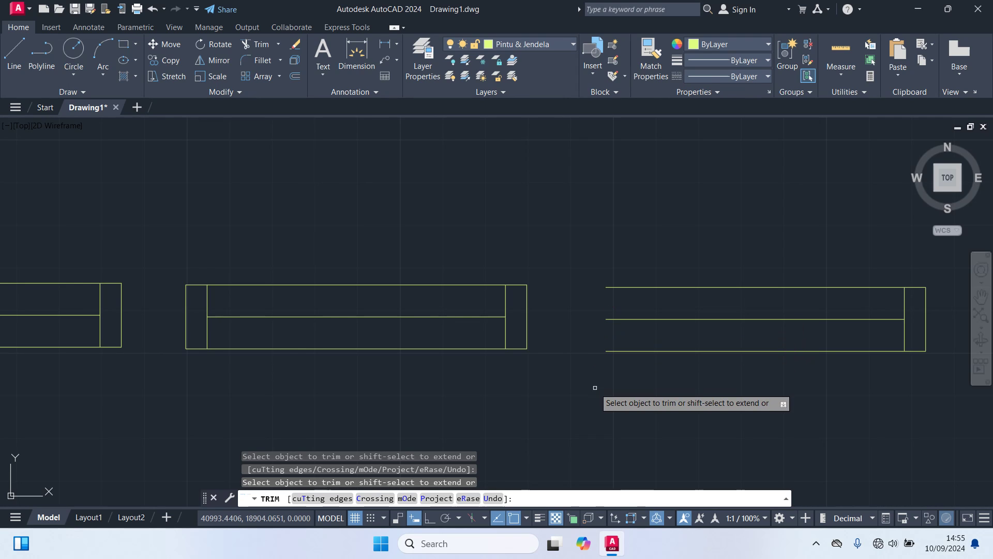
key(Return)
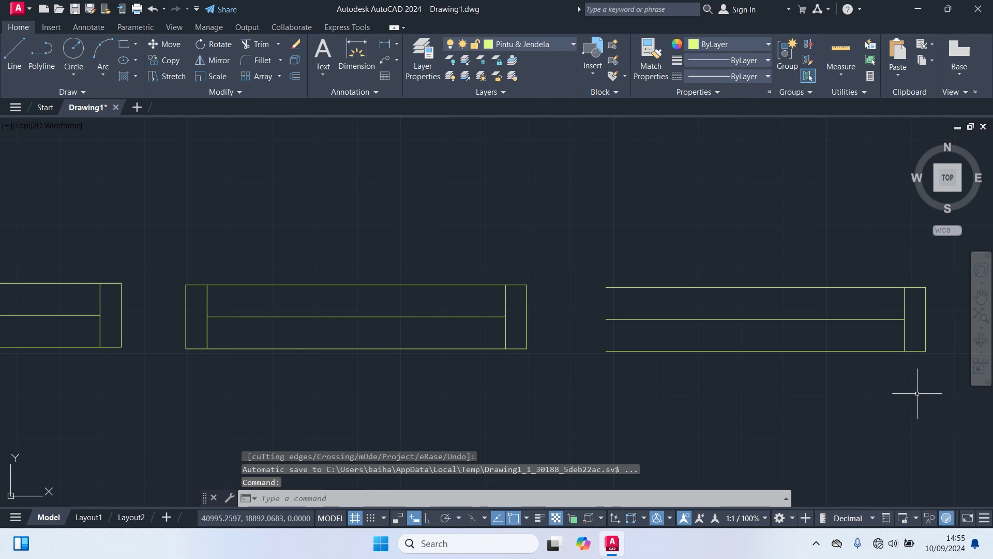
Move the open-ended window copy by its upper left endpoint onto the middle window's upper right corner to form a double window.
click(927, 381)
click(591, 262)
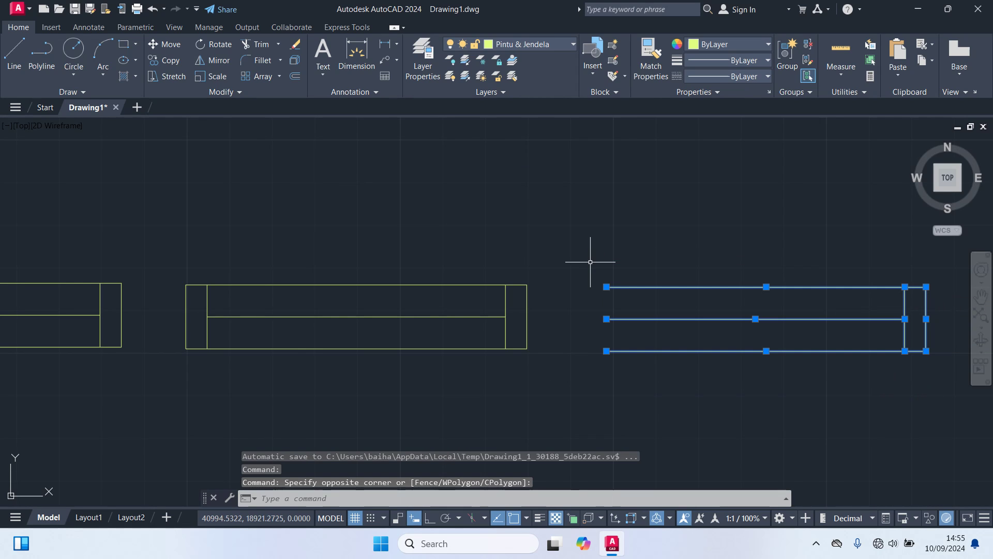
text(m)
key(Return)
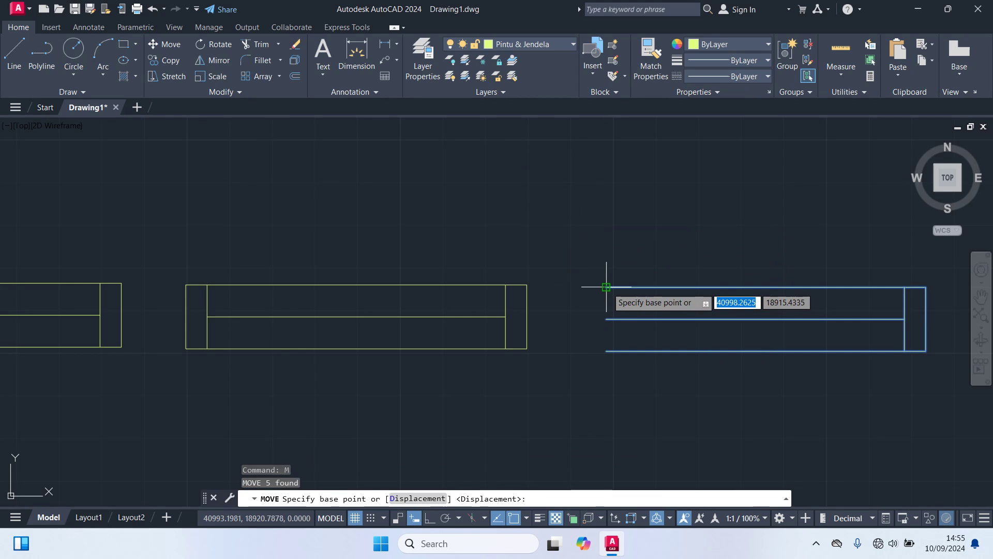
click(606, 287)
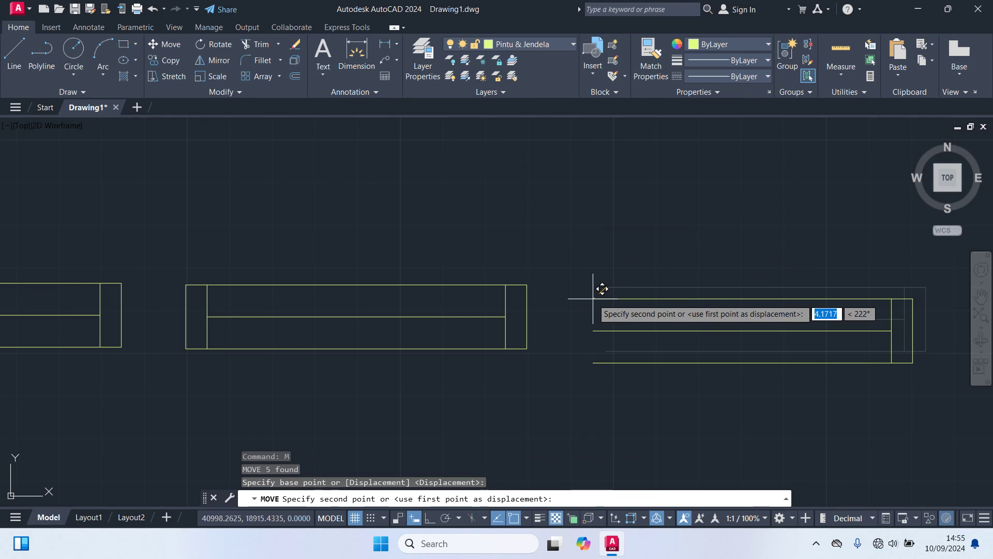
click(526, 285)
Move the single window symbol above the double window, roughly aligning their left ends.
scroll(544, 260, down, 4)
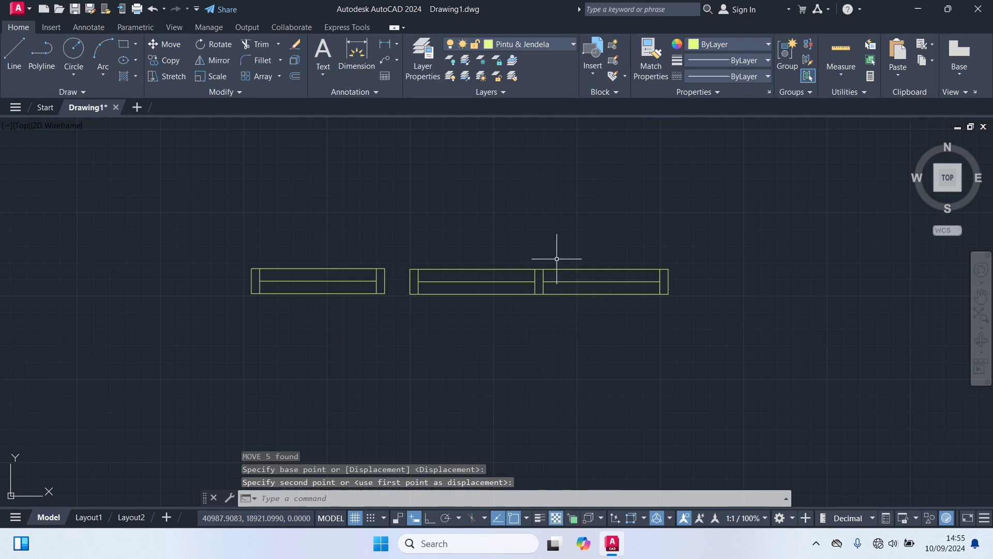
scroll(482, 258, up, 2)
middle_drag(481, 257, 528, 253)
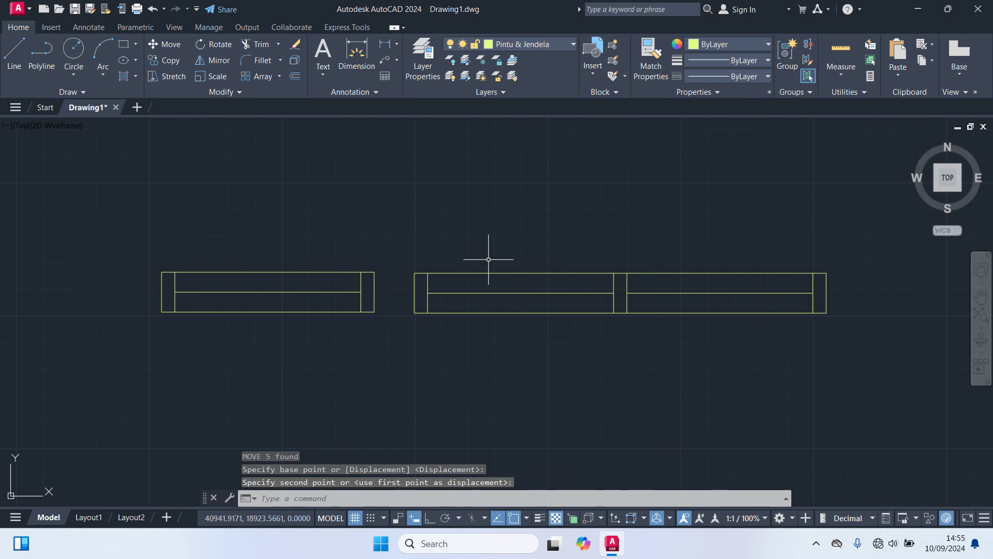
middle_drag(390, 299, 437, 319)
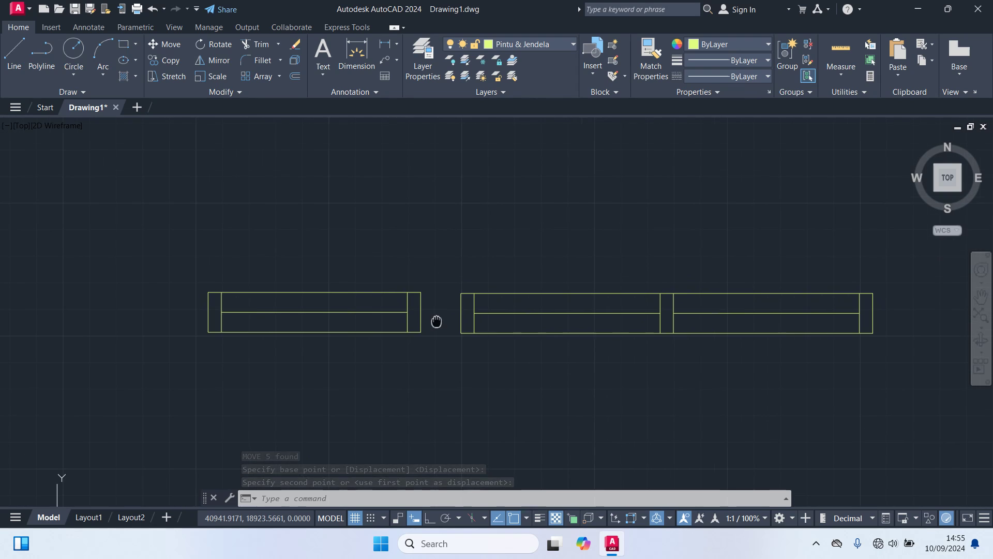
click(431, 342)
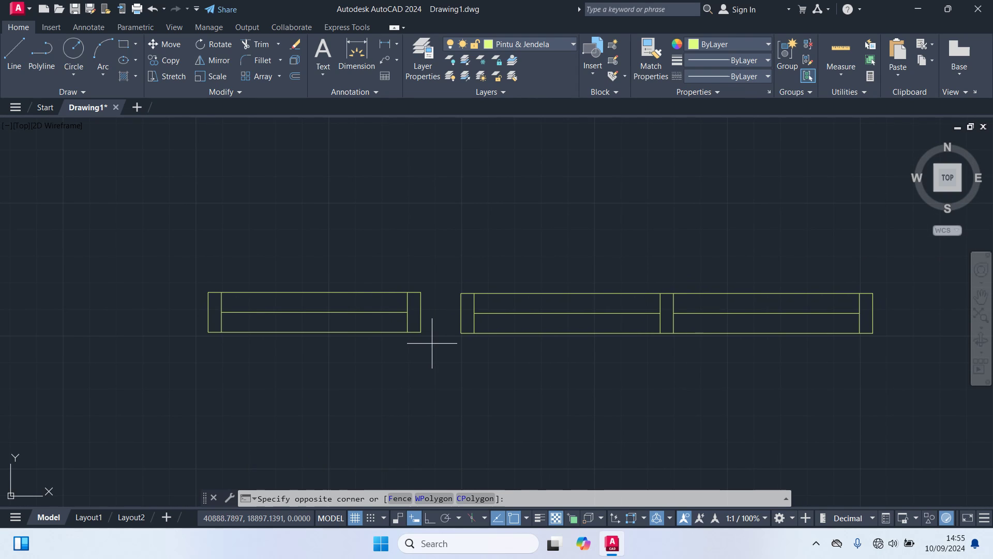
click(95, 222)
text(m)
key(Return)
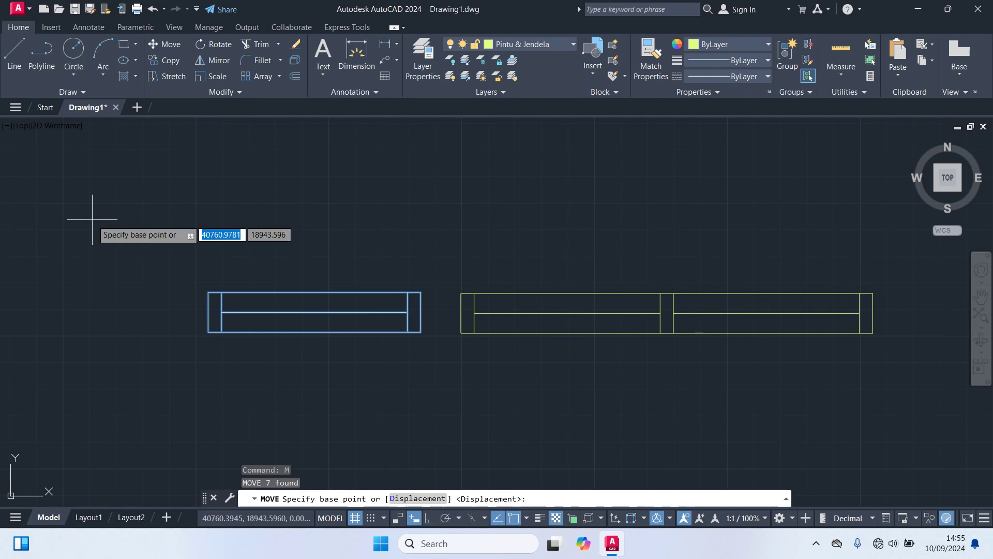
click(648, 430)
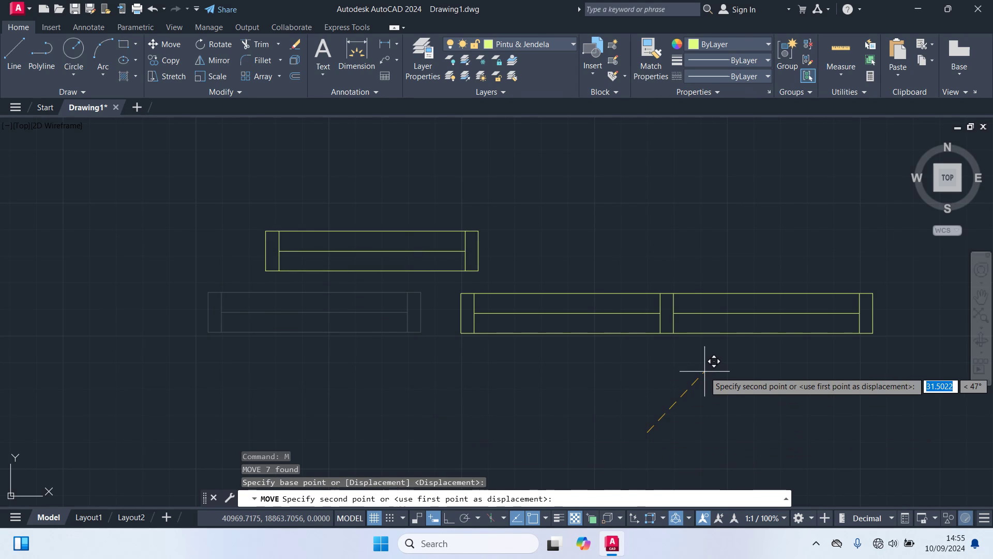
click(907, 332)
Define the single window as a block named Jendela 1, with its base point at the midpoint of the middle line.
middle_drag(715, 367, 476, 440)
middle_drag(532, 312, 547, 263)
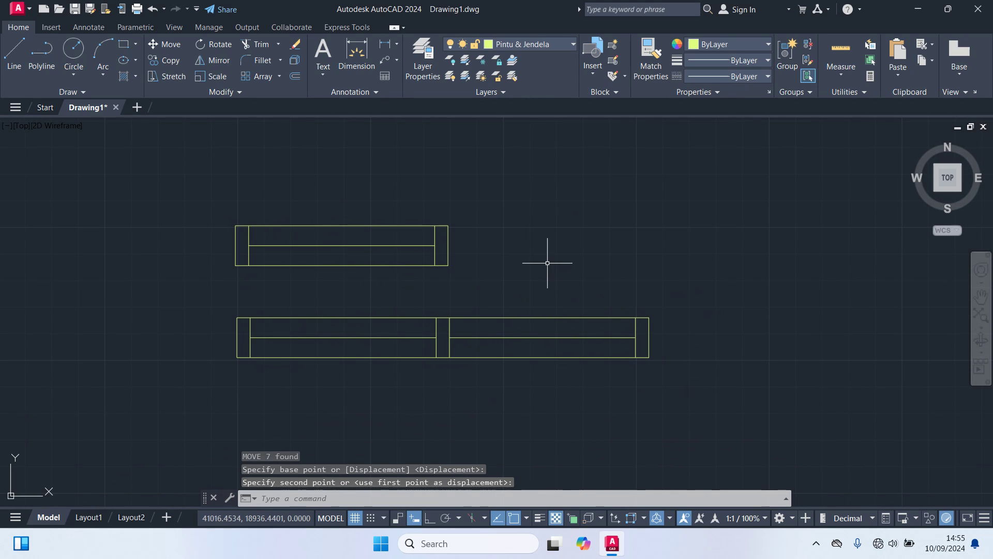
text(B)
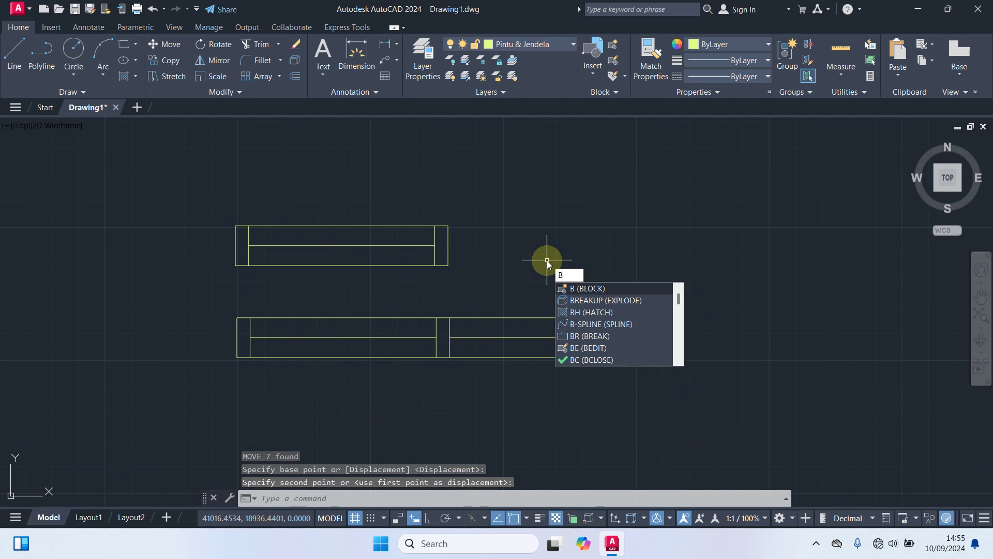
key(Return)
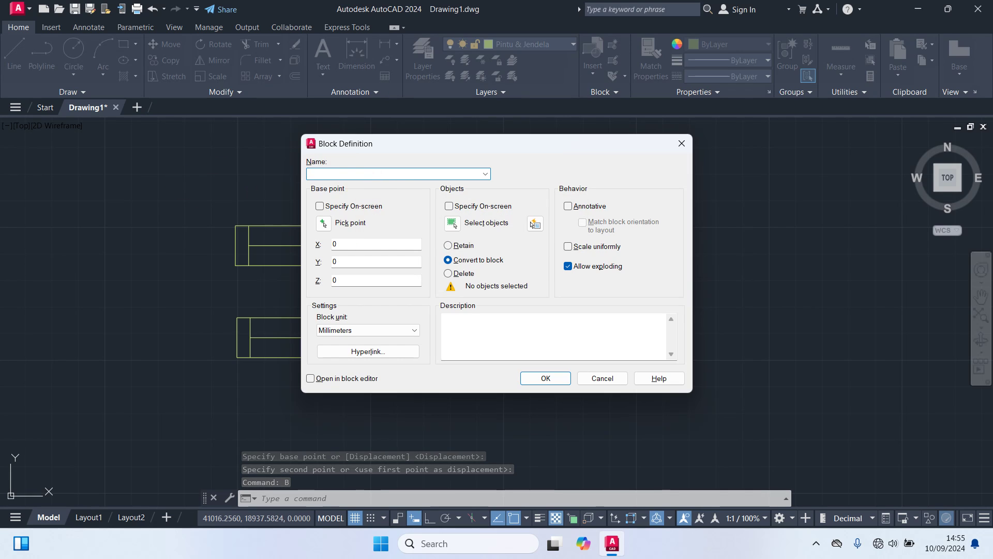
text(Jendela 1)
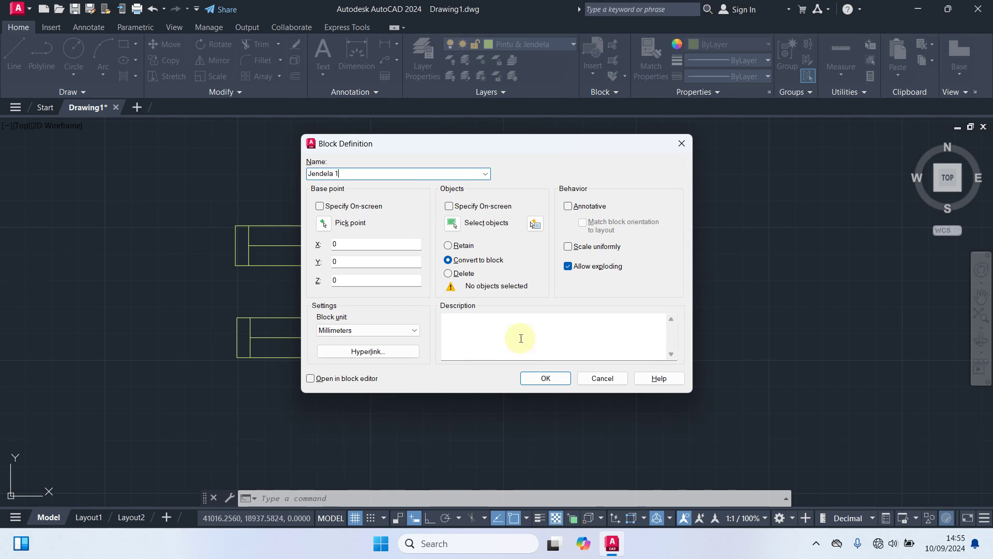
click(325, 223)
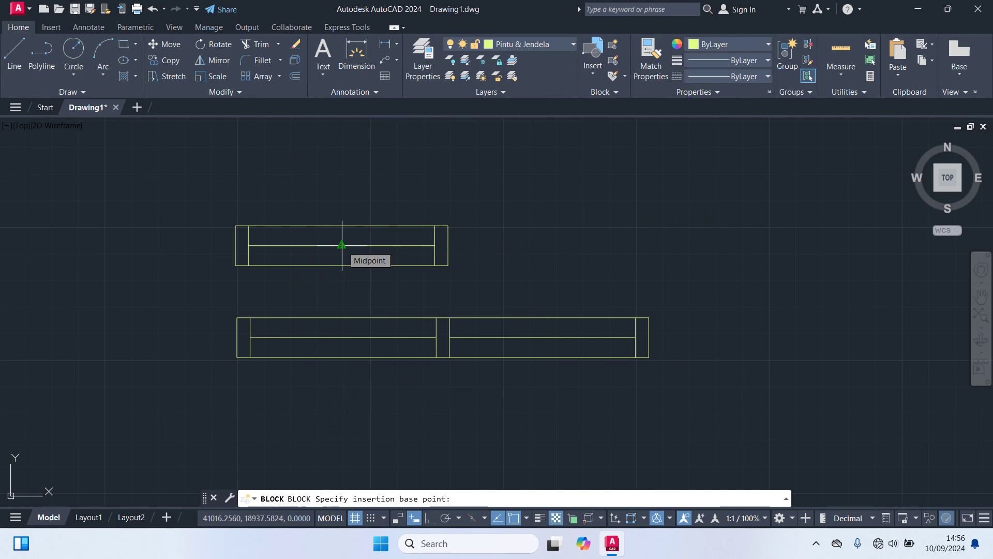
click(342, 245)
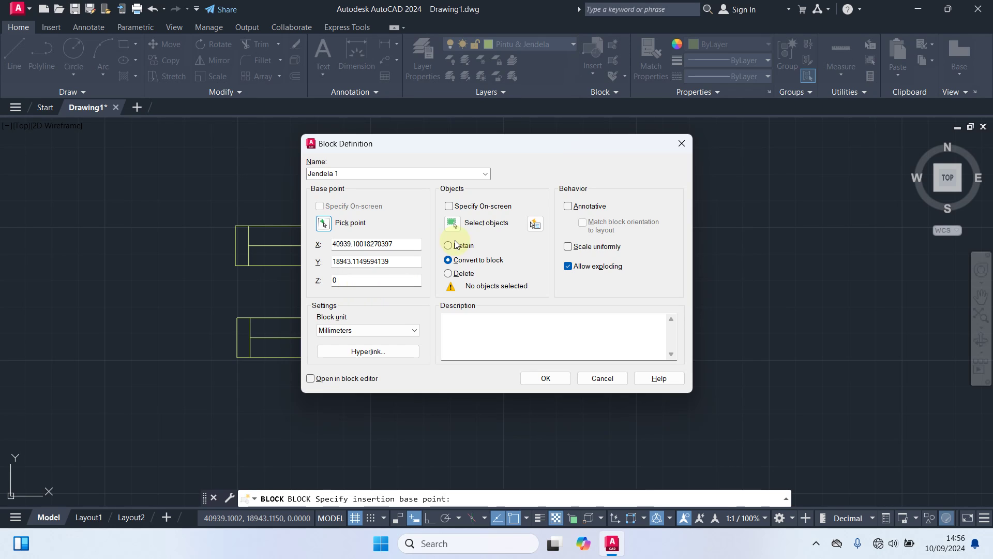
click(454, 223)
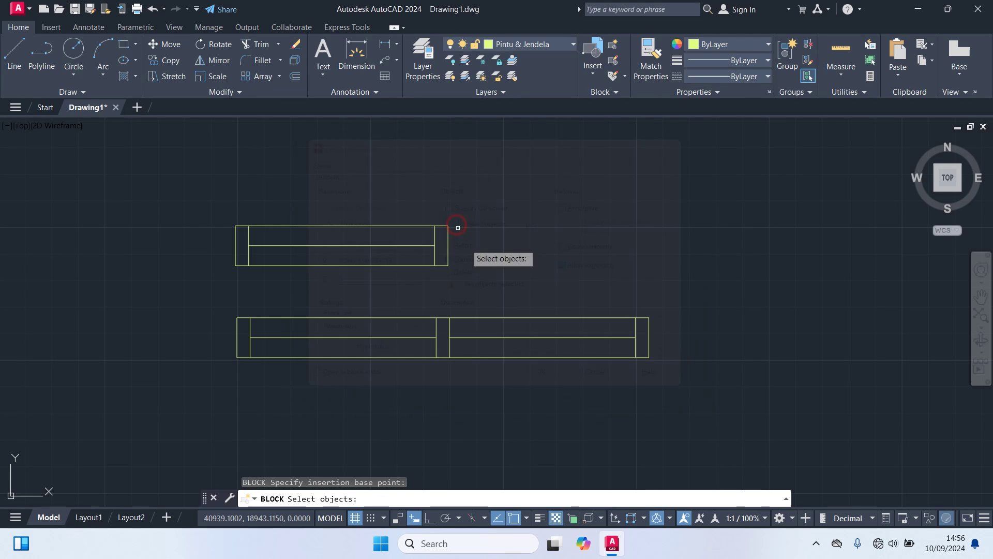
click(470, 293)
click(150, 148)
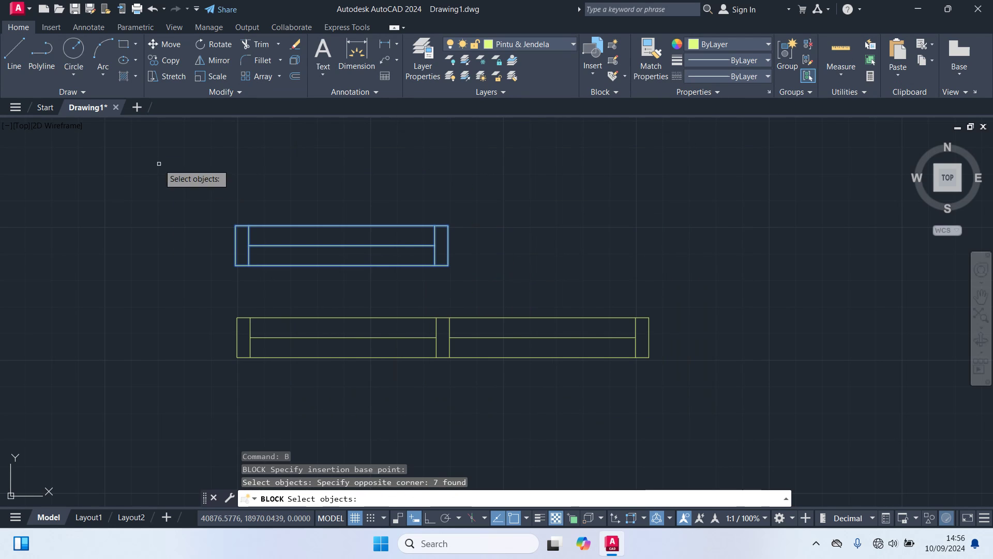
right_click(149, 155)
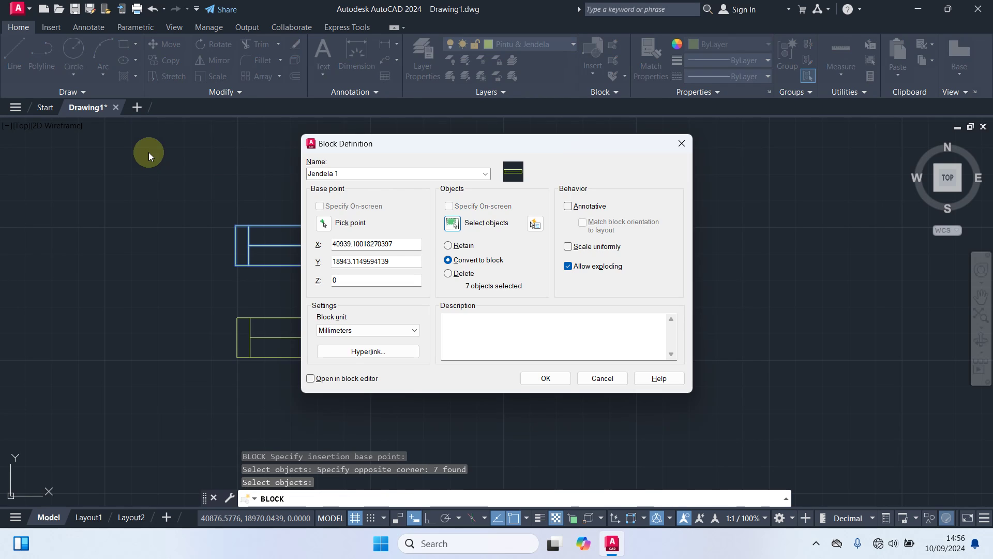
click(545, 377)
Define the double window as a block named Jendela 2, with its base point centred in the middle frame between the two panes.
text(b)
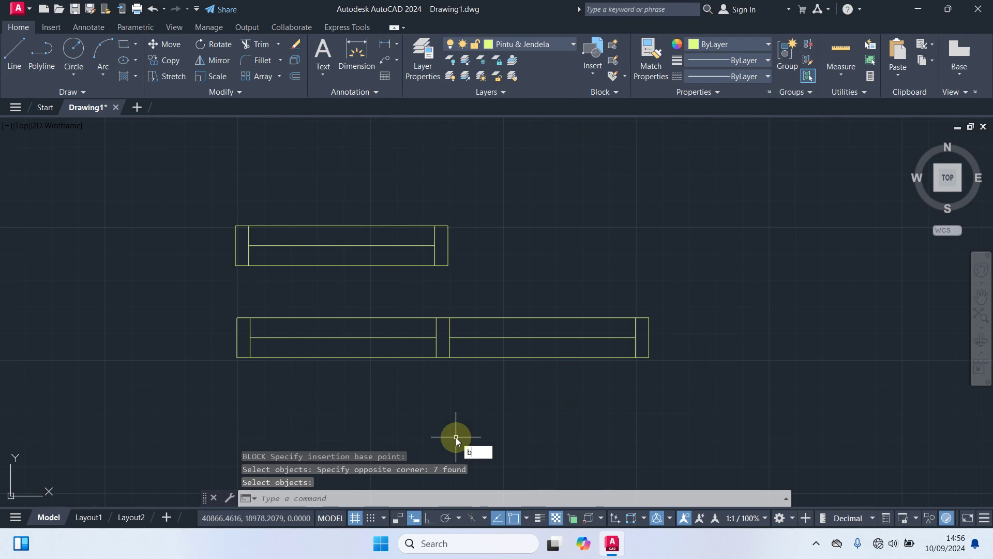
key(Return)
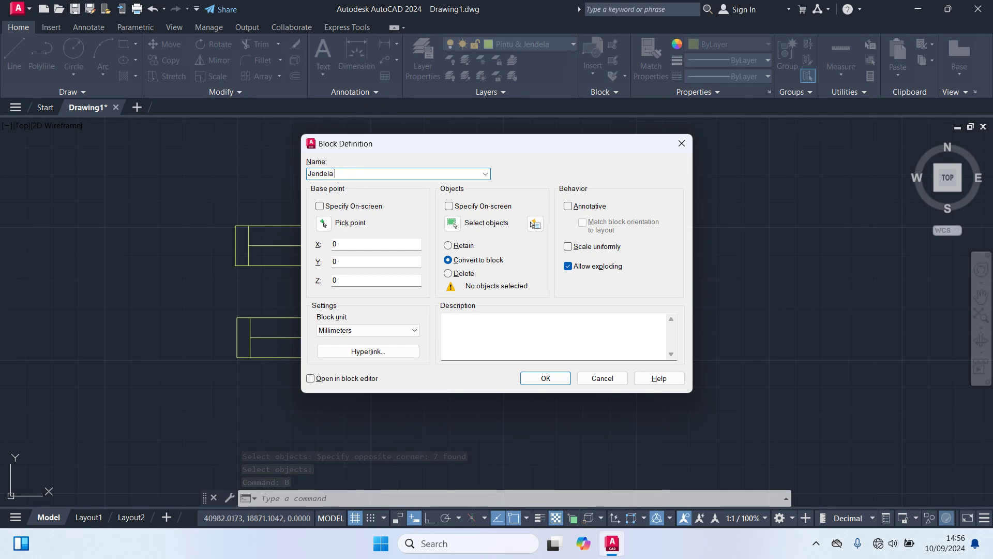
text(2)
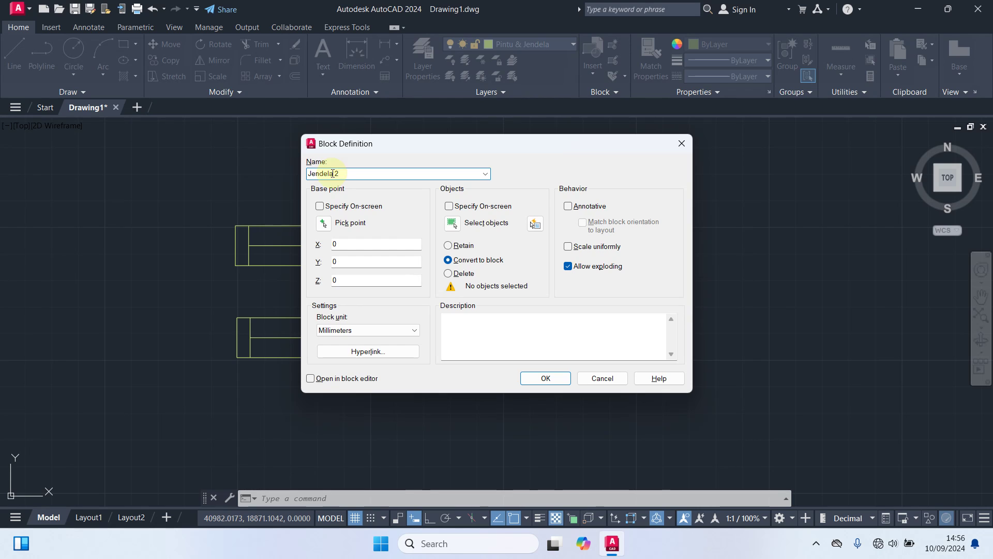
click(324, 225)
scroll(434, 344, up, 5)
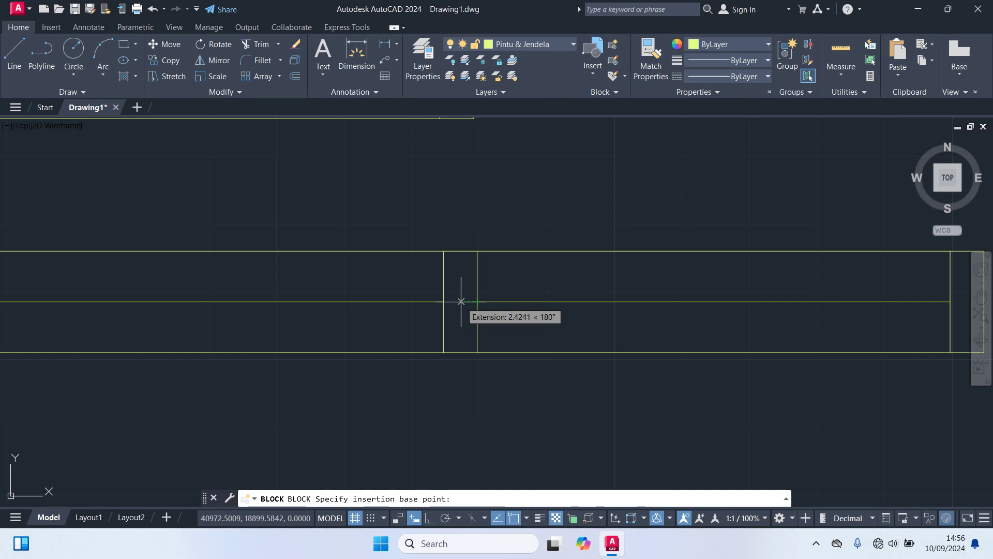
click(461, 302)
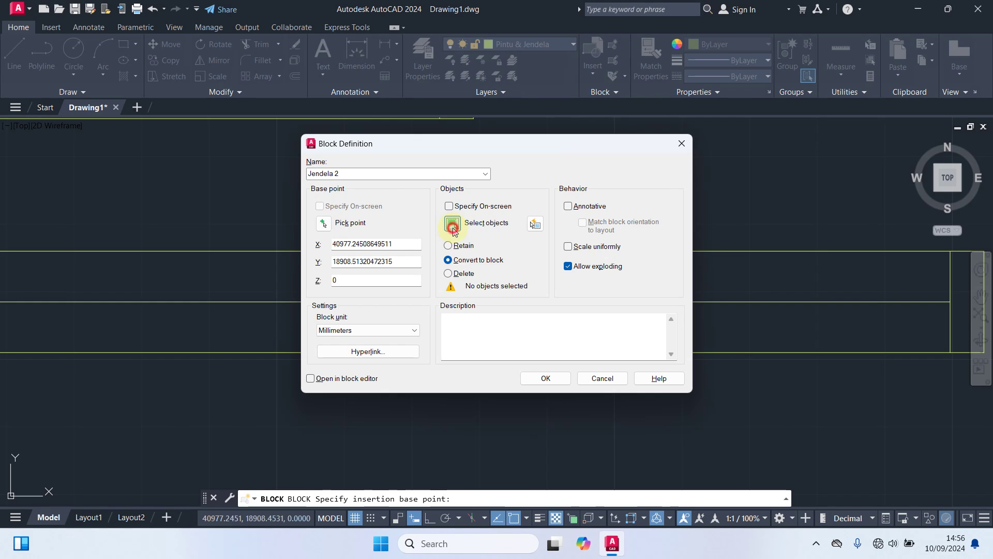
click(452, 223)
click(565, 371)
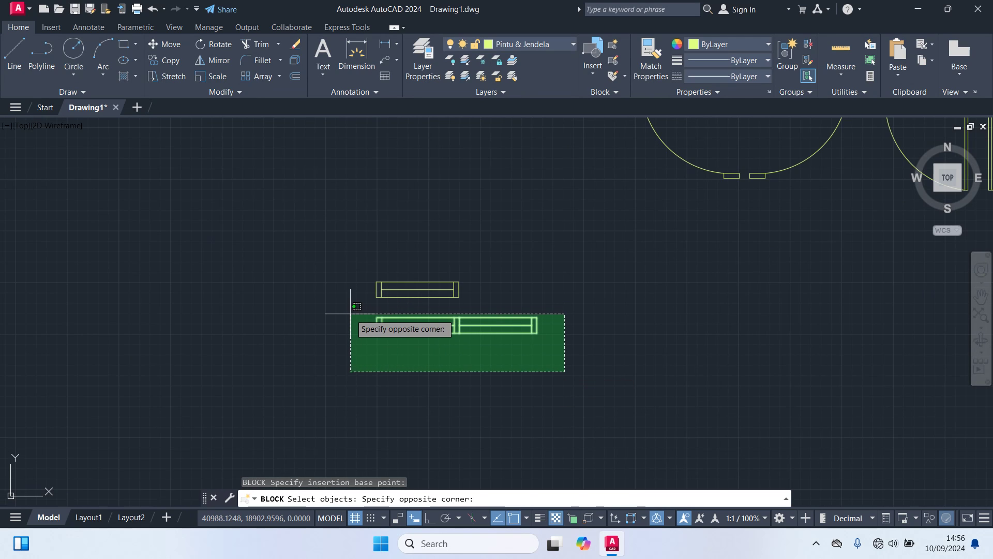
click(349, 313)
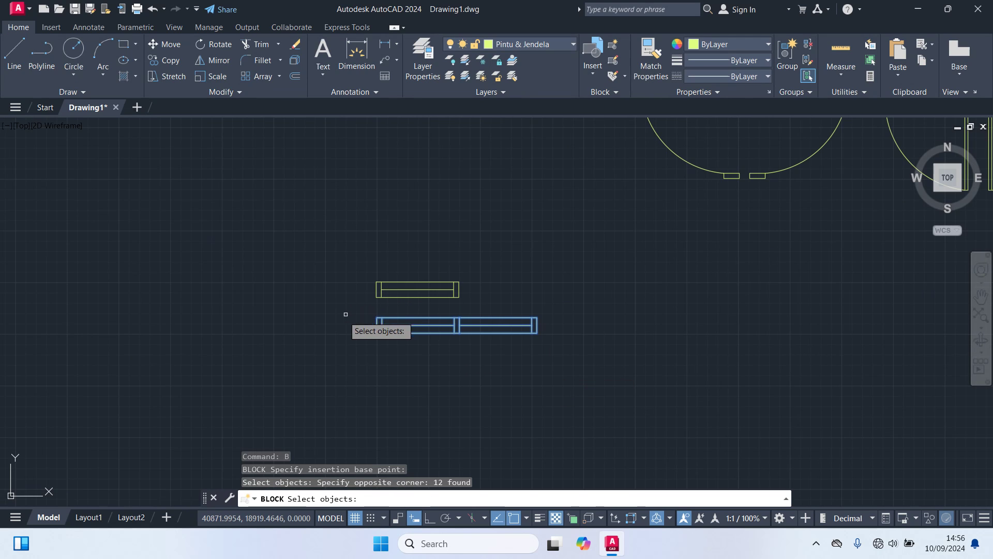
key(Return)
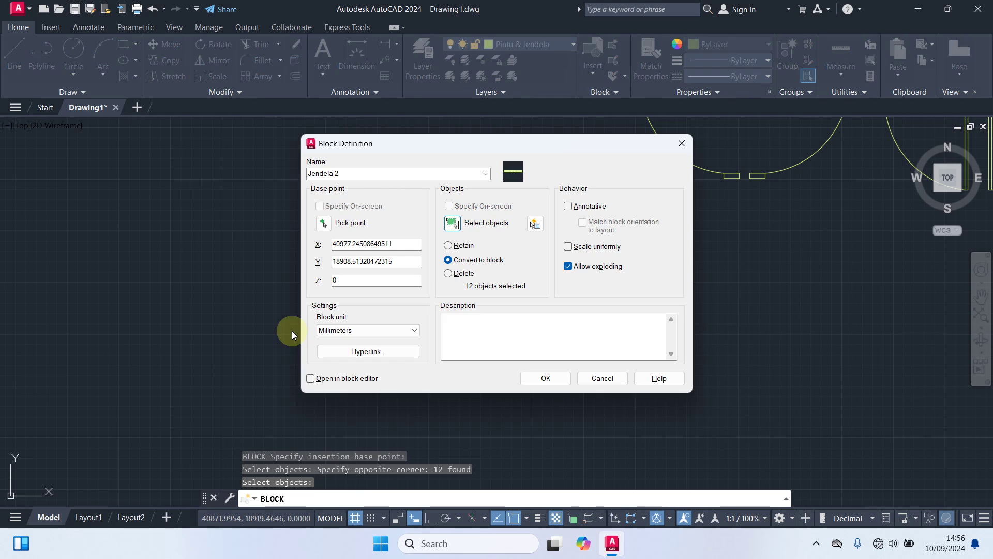
click(569, 380)
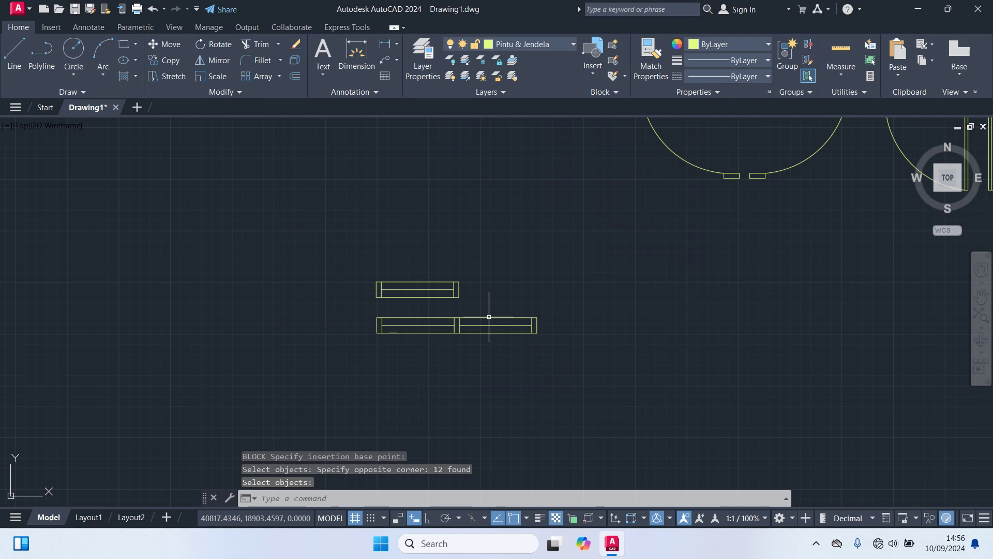
Copy both window blocks together about 134 units upward, into the empty space below the double doors.
scroll(441, 282, down, 3)
scroll(556, 320, up, 3)
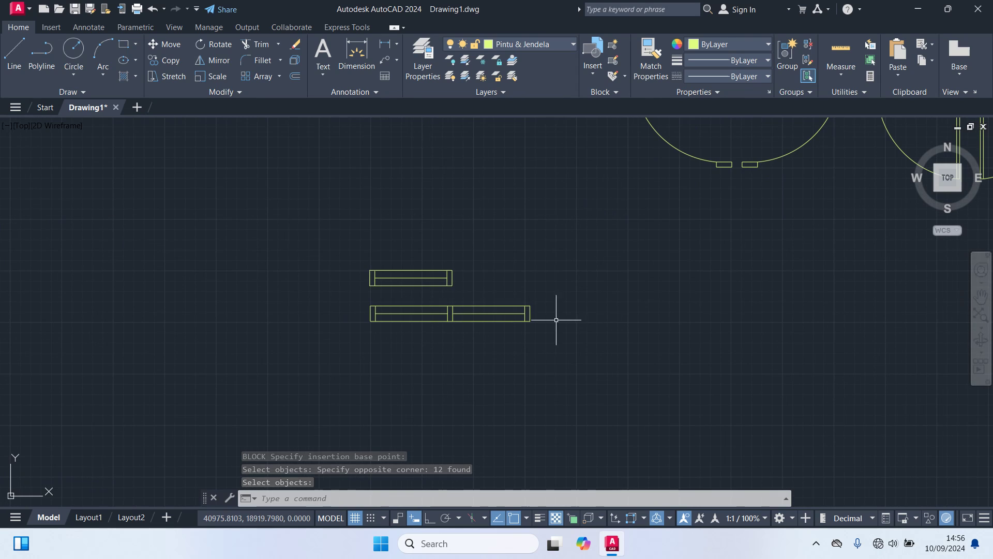
click(592, 357)
click(331, 220)
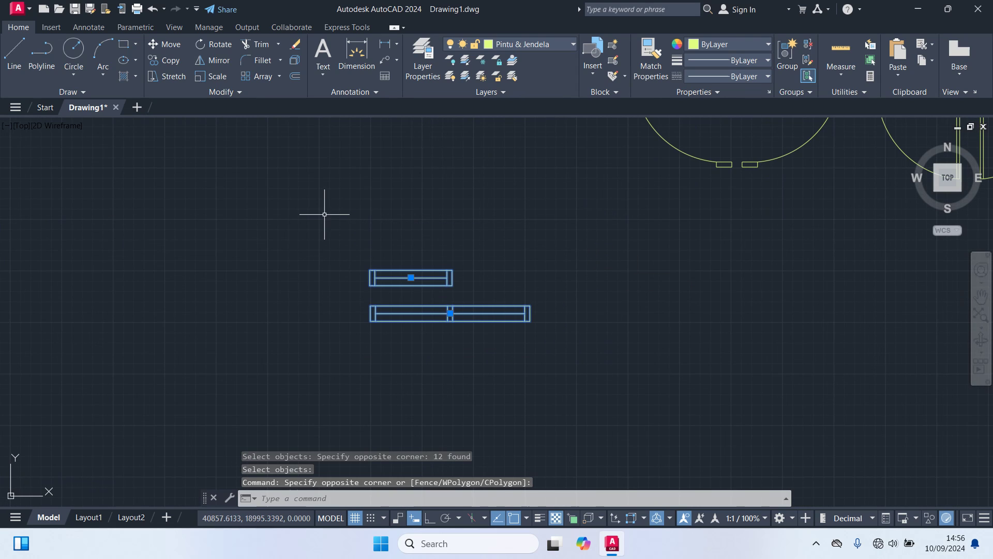
text(co)
key(Return)
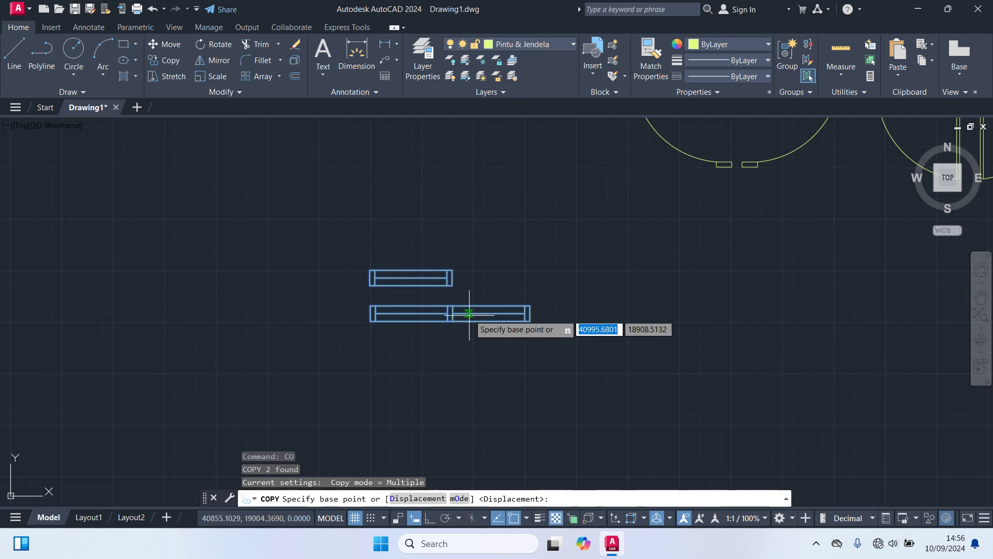
click(435, 306)
scroll(402, 200, up, 2)
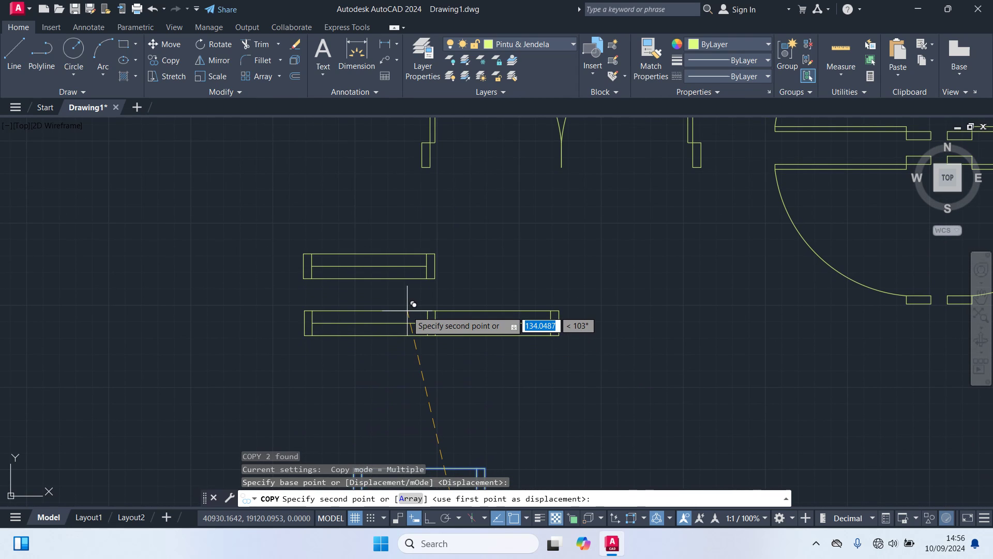
click(406, 311)
key(Escape)
Rotate the two copied window blocks by 90 degrees about the lower left corner of the double window.
click(582, 405)
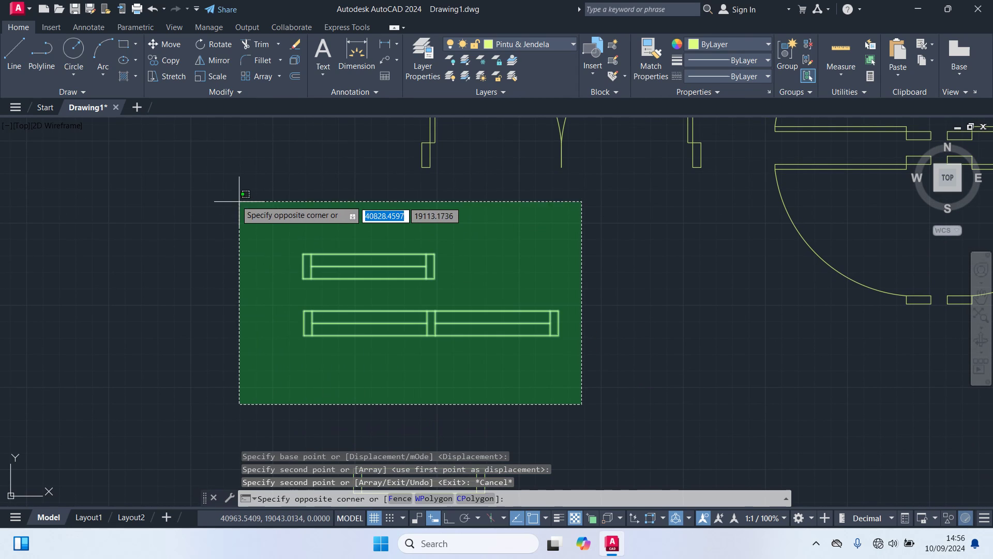
click(227, 197)
text(ro)
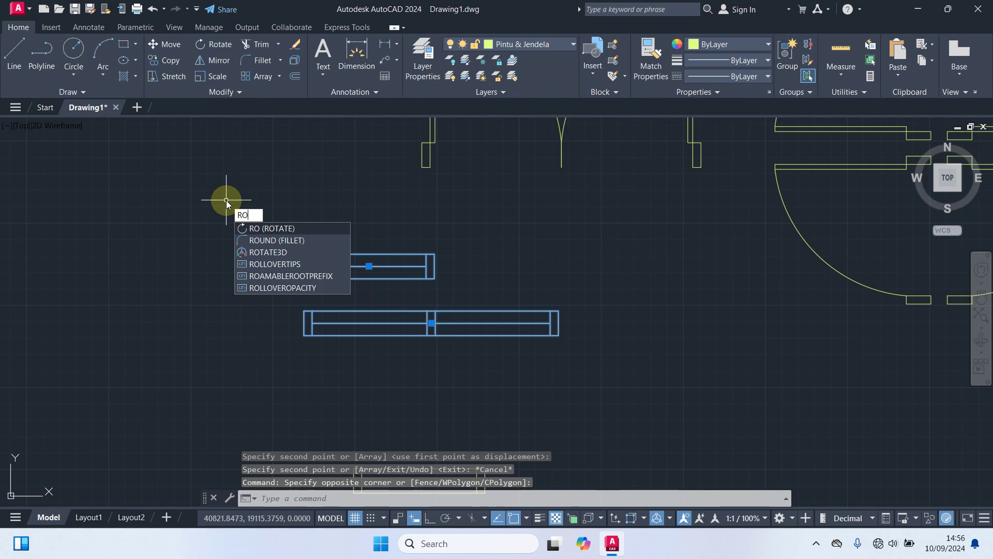
key(Return)
click(304, 335)
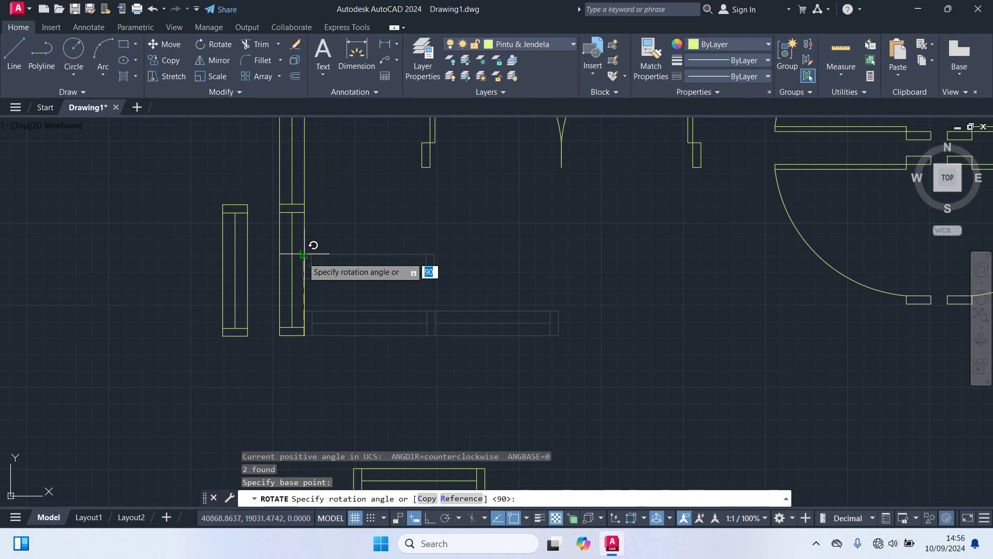
text(90)
key(Return)
Move the two vertical window blocks about 131 units down, placing them just left of the horizontal ones.
scroll(321, 284, down, 3)
click(258, 249)
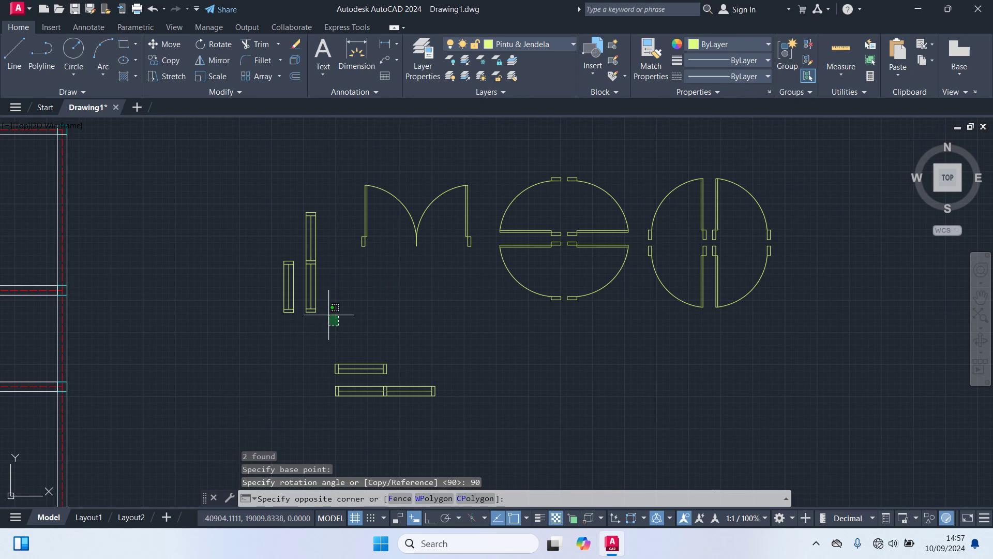
click(257, 249)
text(m)
key(Return)
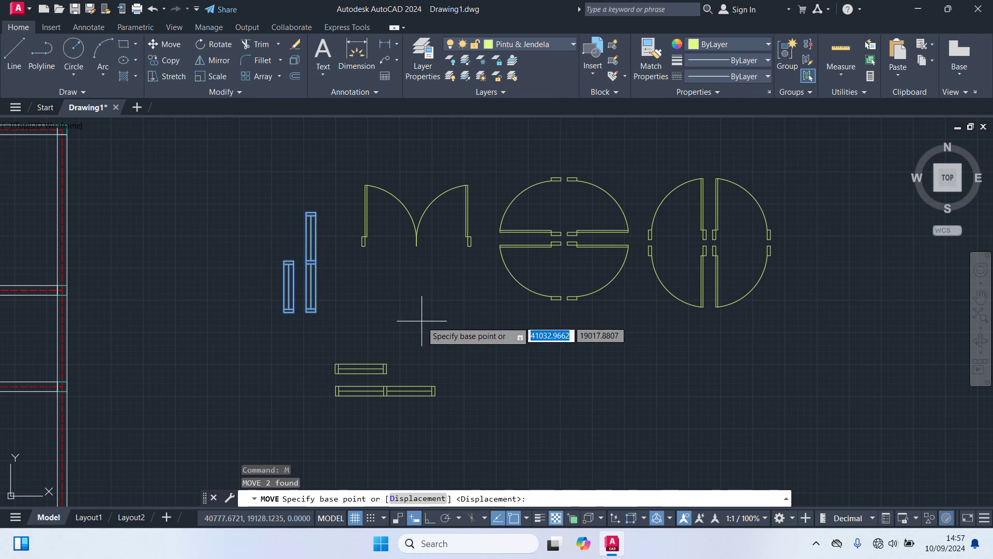
click(617, 404)
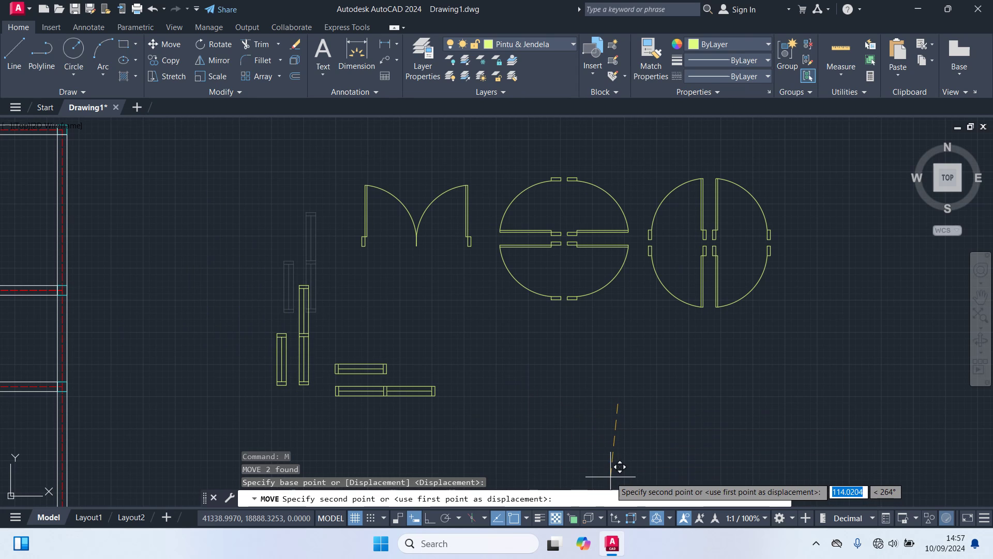
middle_drag(620, 466, 617, 398)
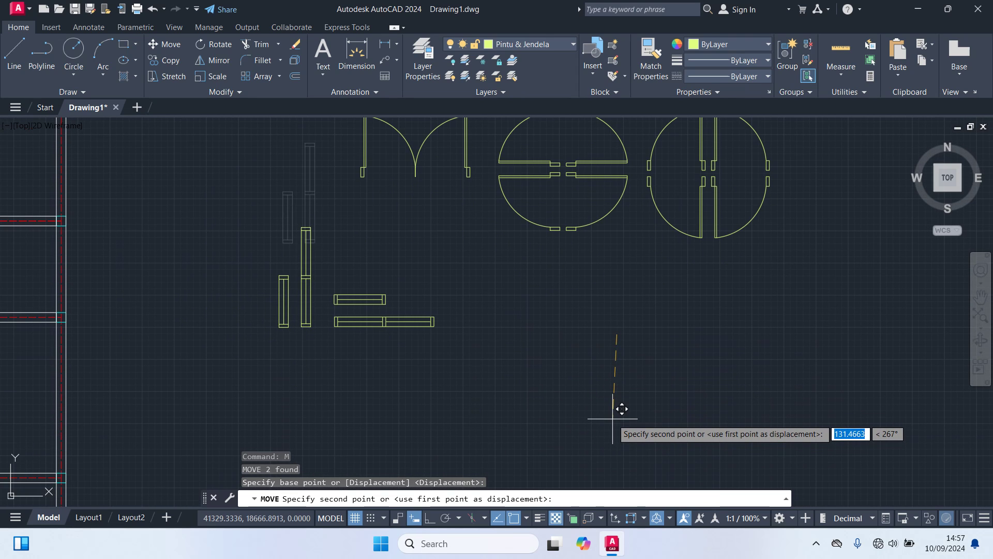
click(613, 418)
scroll(577, 339, down, 2)
scroll(545, 320, up, 2)
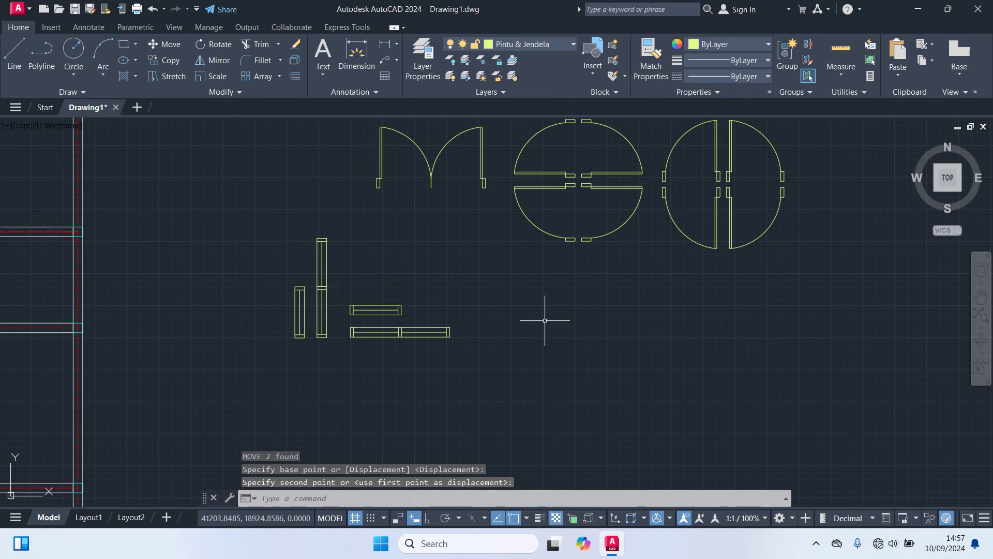
scroll(547, 319, down, 1)
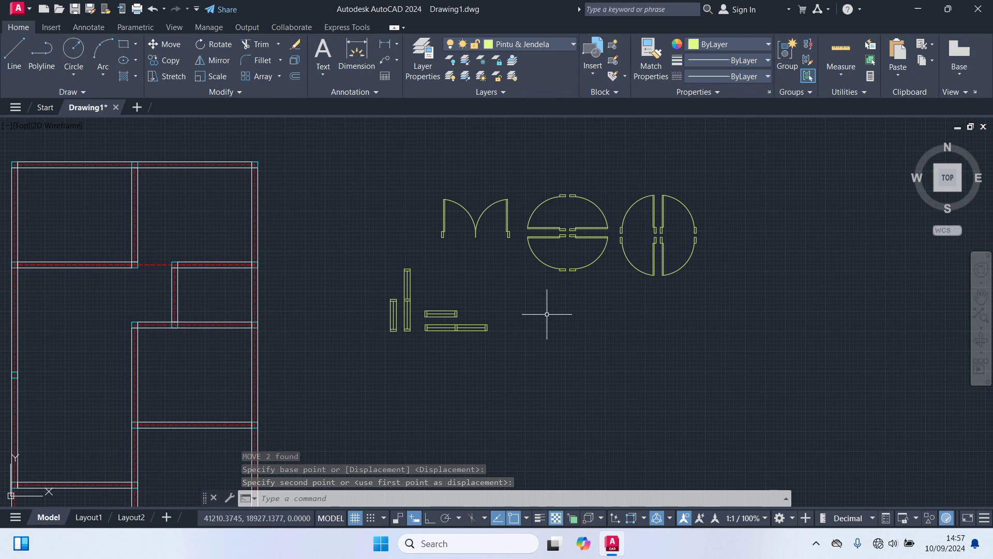
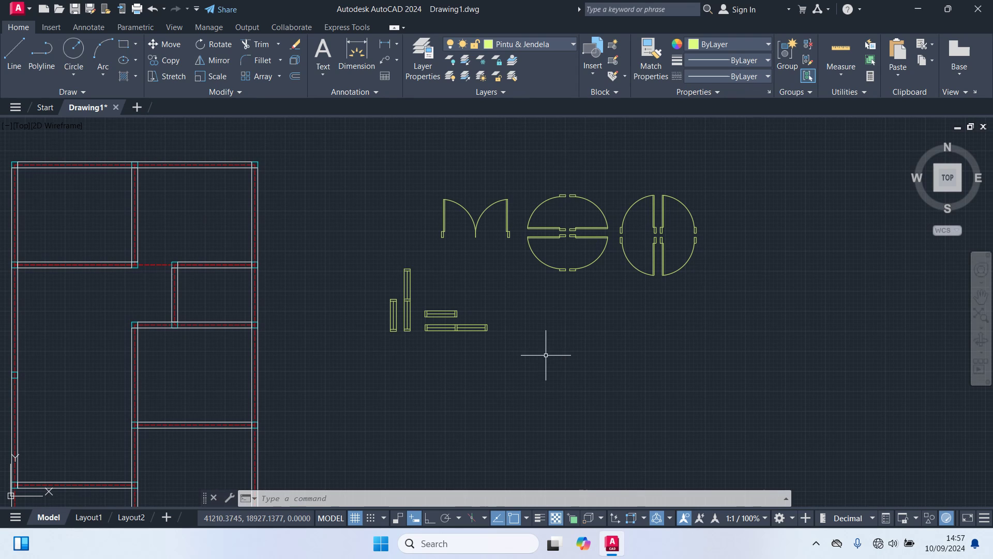
middle_drag(553, 370, 627, 365)
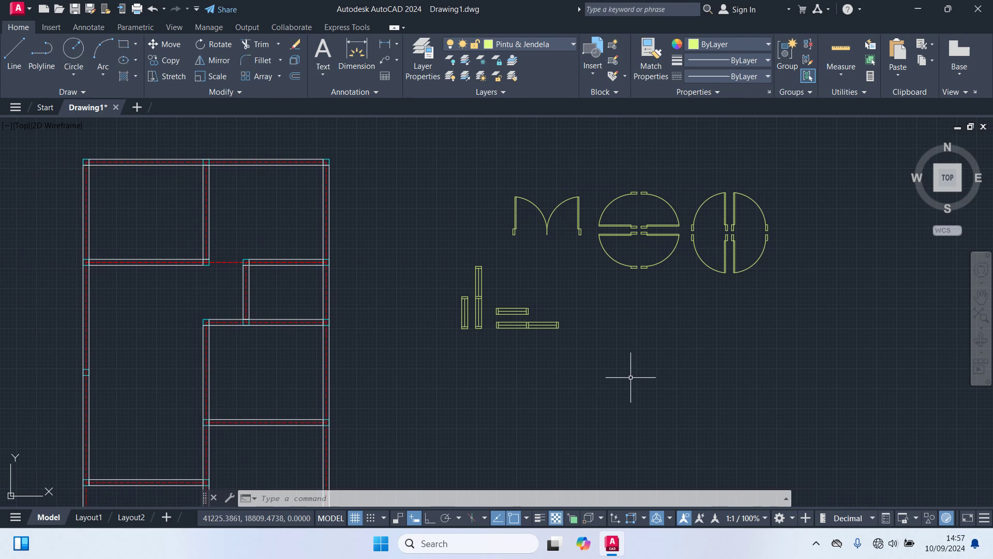
mouse_move(630, 377)
middle_down()
mouse_move(769, 248)
mouse_move(774, 296)
middle_up()
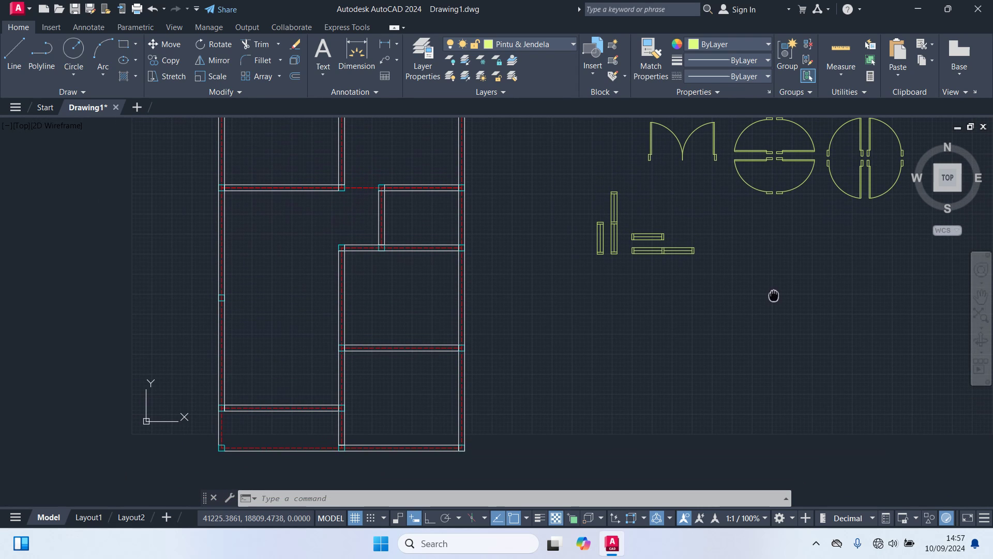
middle_drag(750, 236, 767, 311)
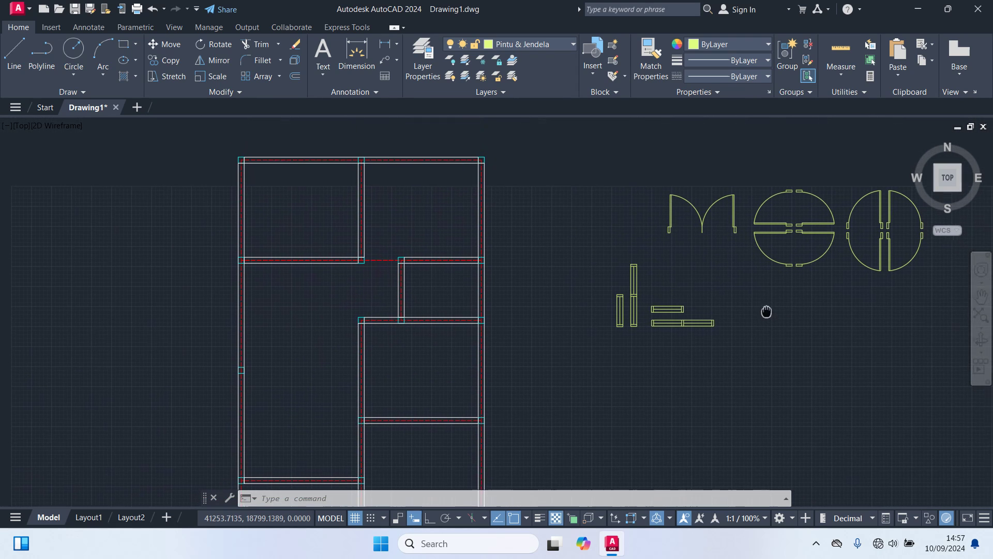
Copy the double door block from its base point to the midpoint of the horizontal wall above the porch at the plan's lower left.
click(740, 243)
click(636, 170)
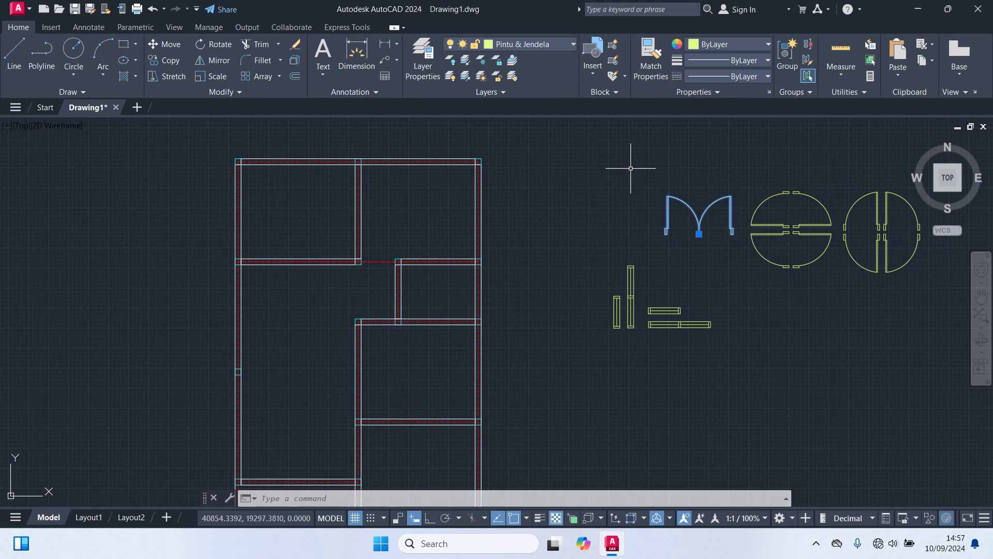
text(co)
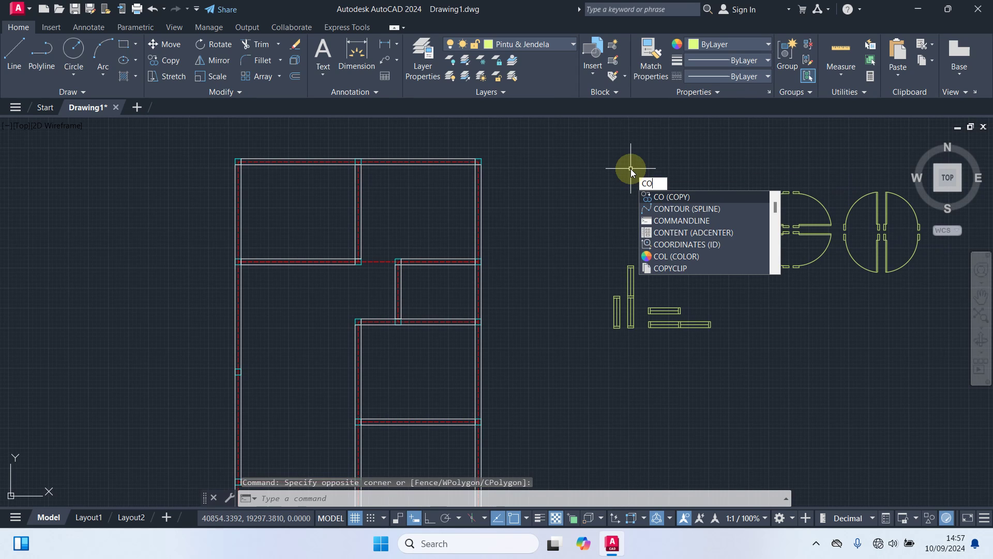
key(Return)
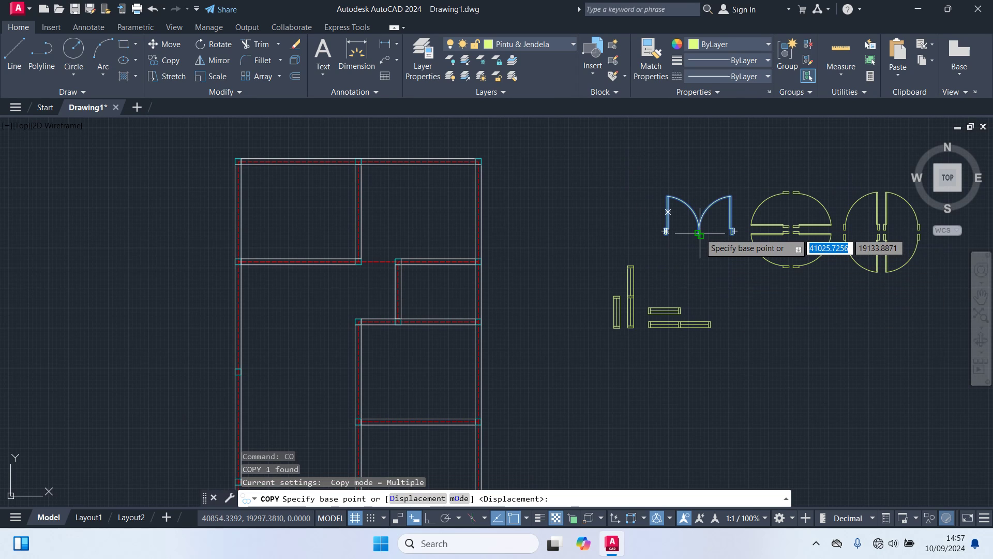
click(667, 232)
mouse_move(556, 390)
middle_down()
mouse_move(577, 336)
mouse_move(701, 214)
middle_up()
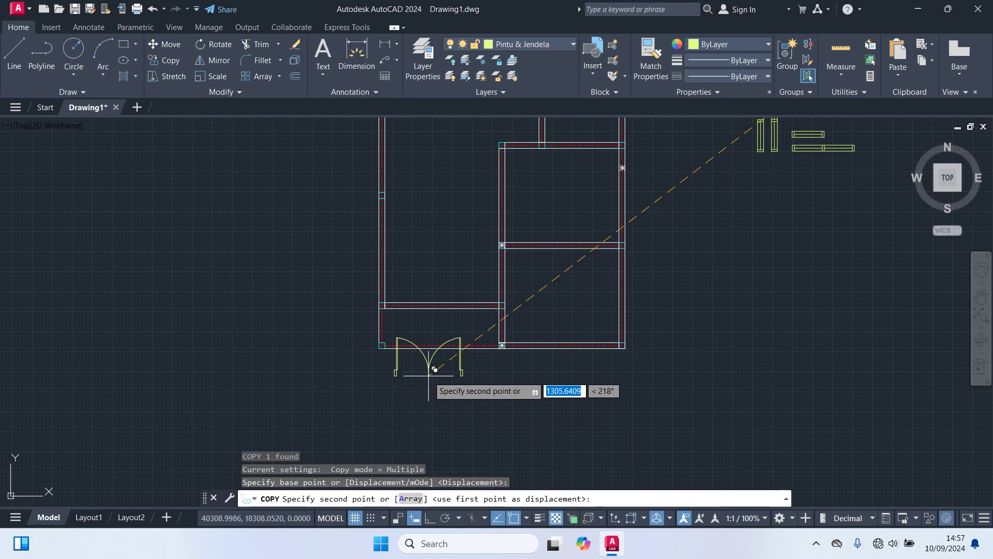
scroll(430, 344, up, 2)
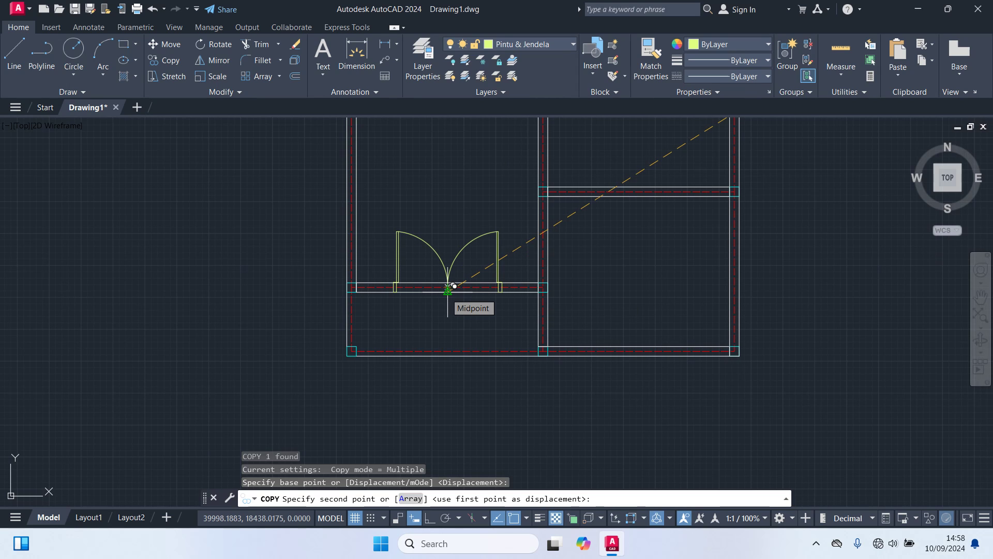
click(448, 288)
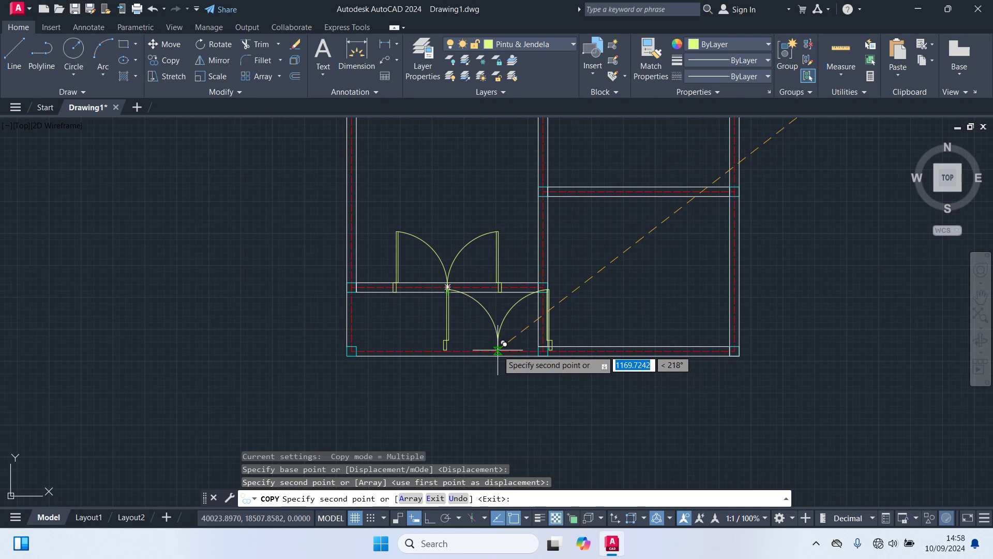
key(Return)
Copy the lower-right single door of the middle door group into the left wall of the lower-right room, directly below its upper-left column.
scroll(433, 416, up, 2)
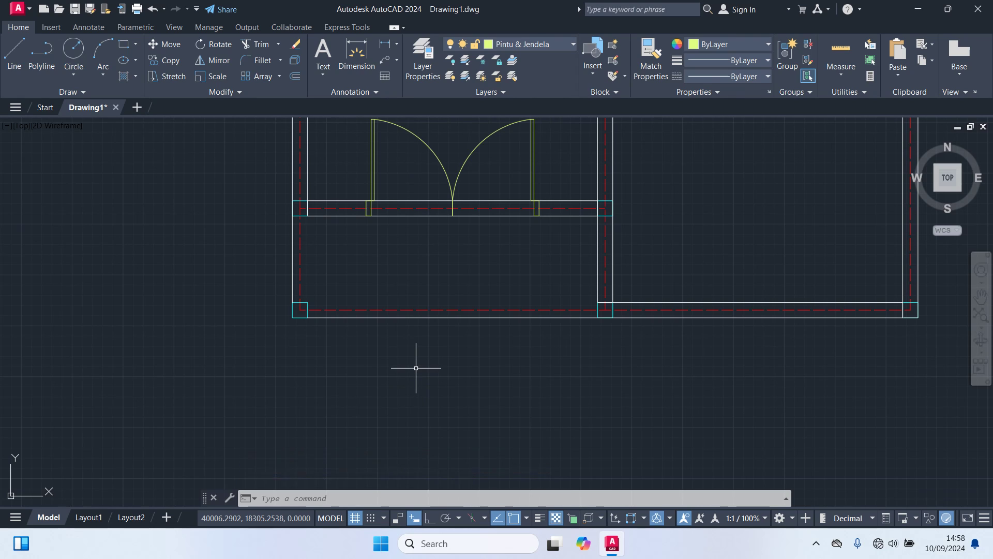
scroll(428, 354, down, 4)
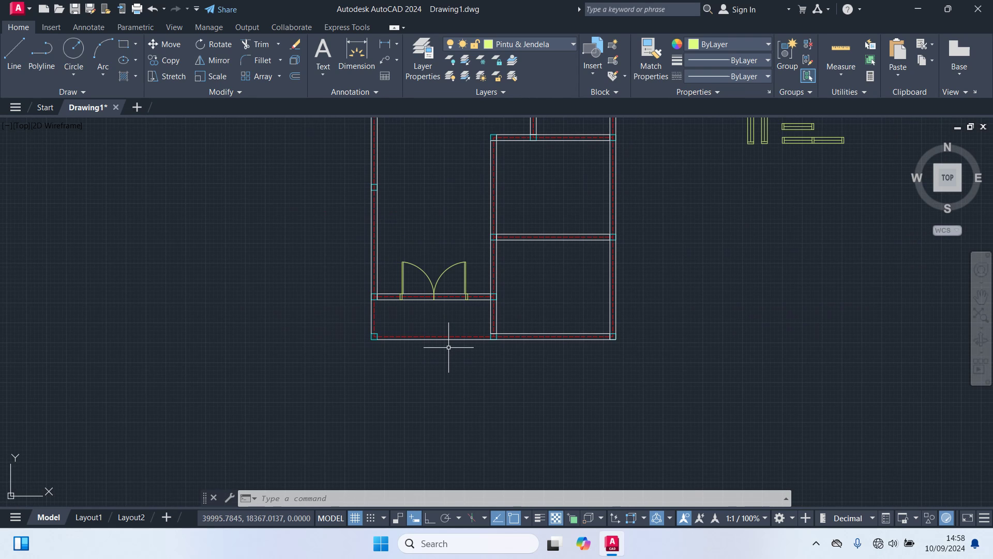
middle_drag(604, 299, 451, 450)
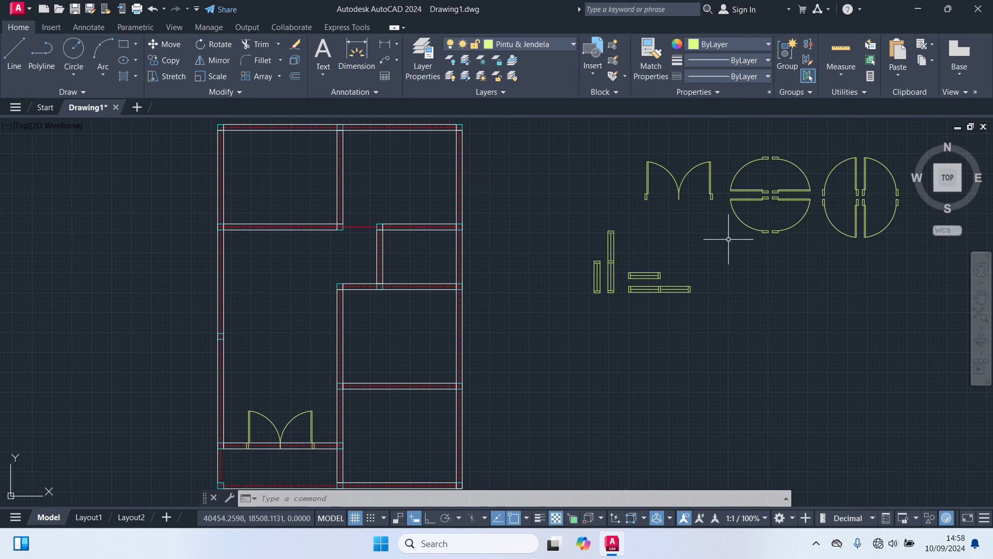
click(787, 228)
text(co)
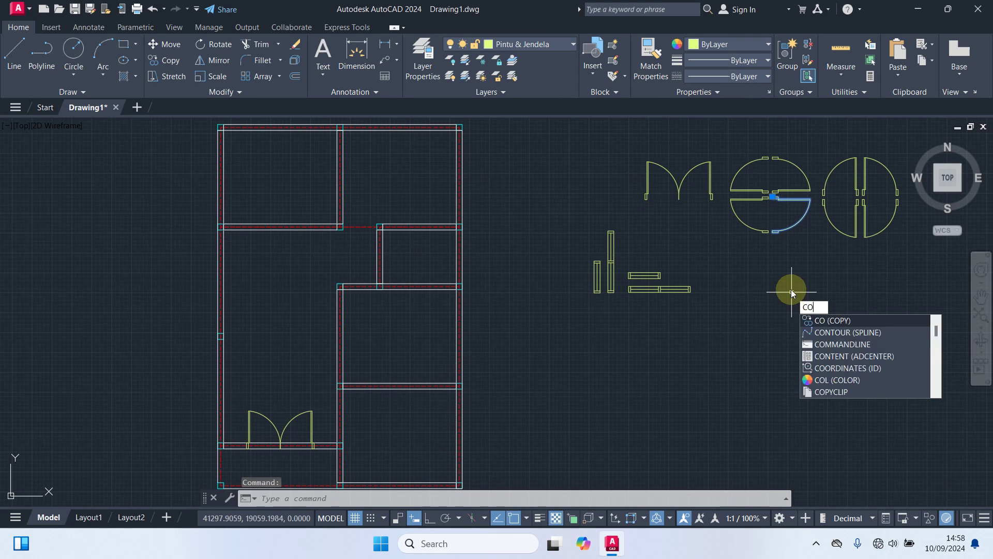
key(Return)
scroll(797, 200, up, 4)
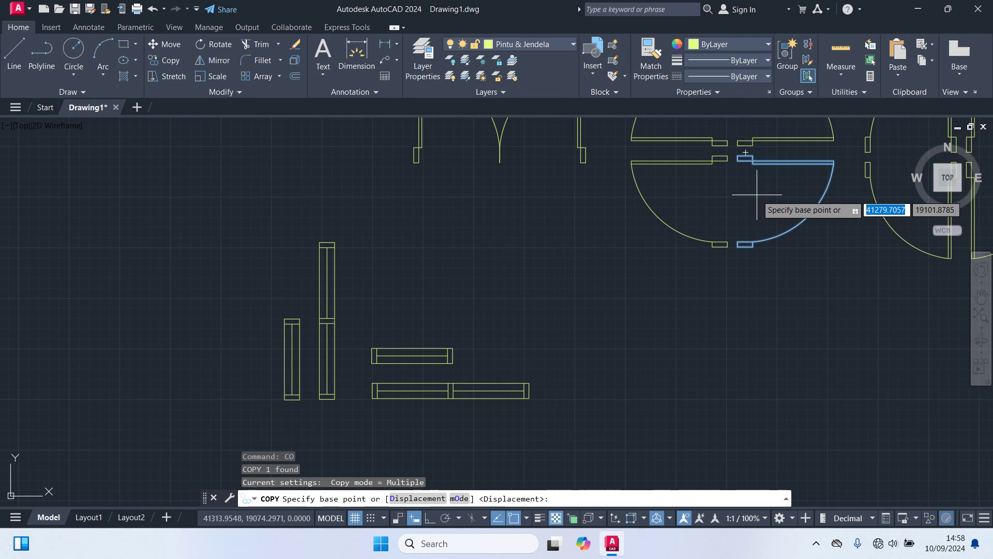
click(744, 156)
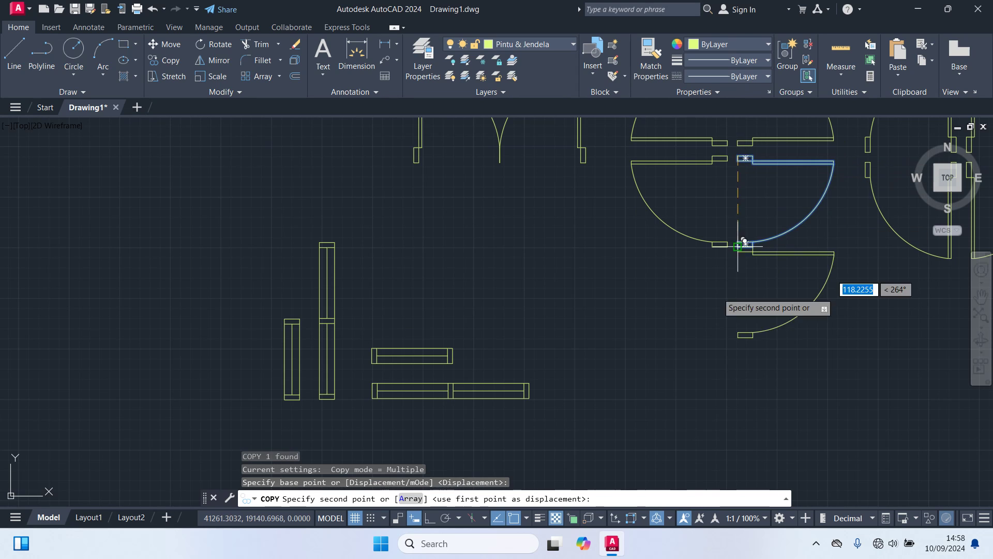
scroll(666, 377, down, 3)
middle_drag(455, 425, 567, 356)
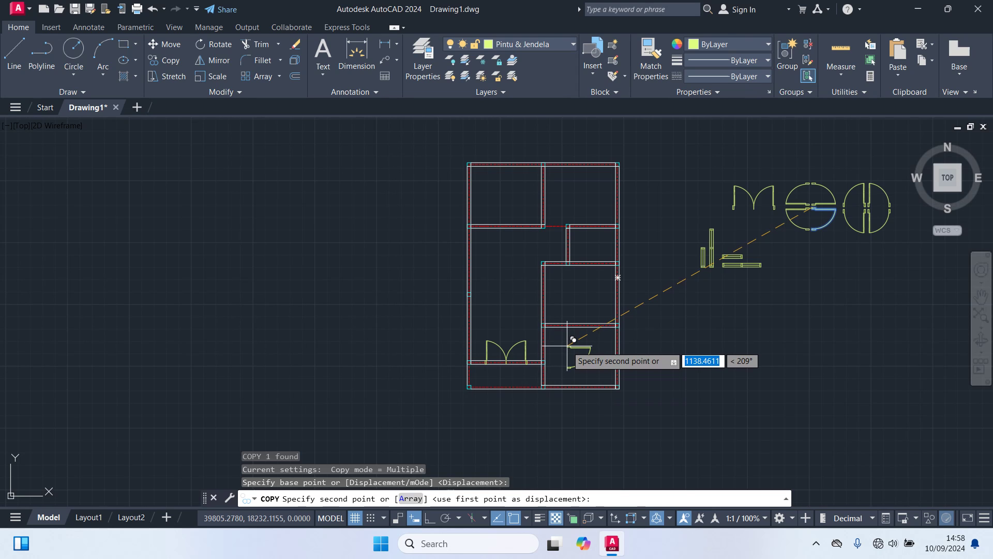
scroll(573, 339, up, 6)
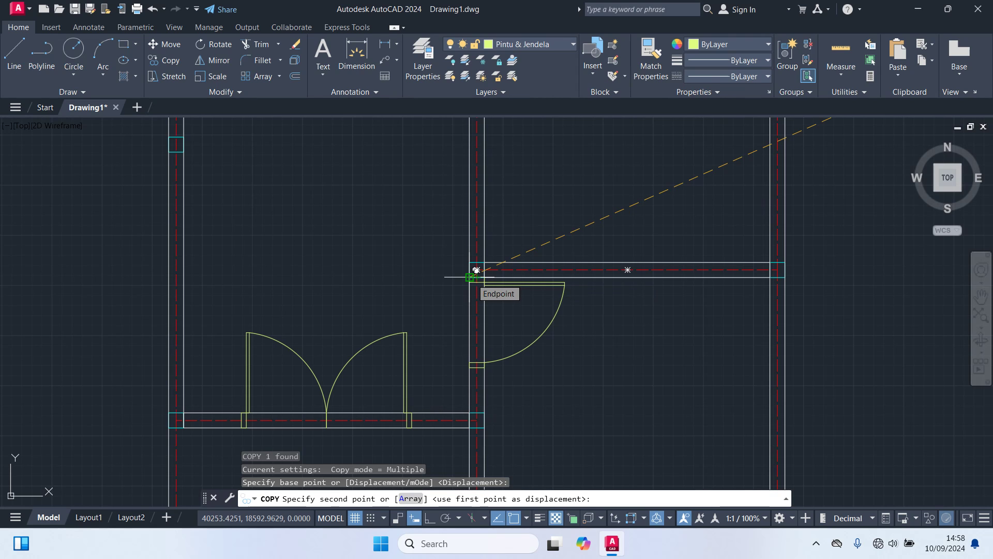
click(476, 270)
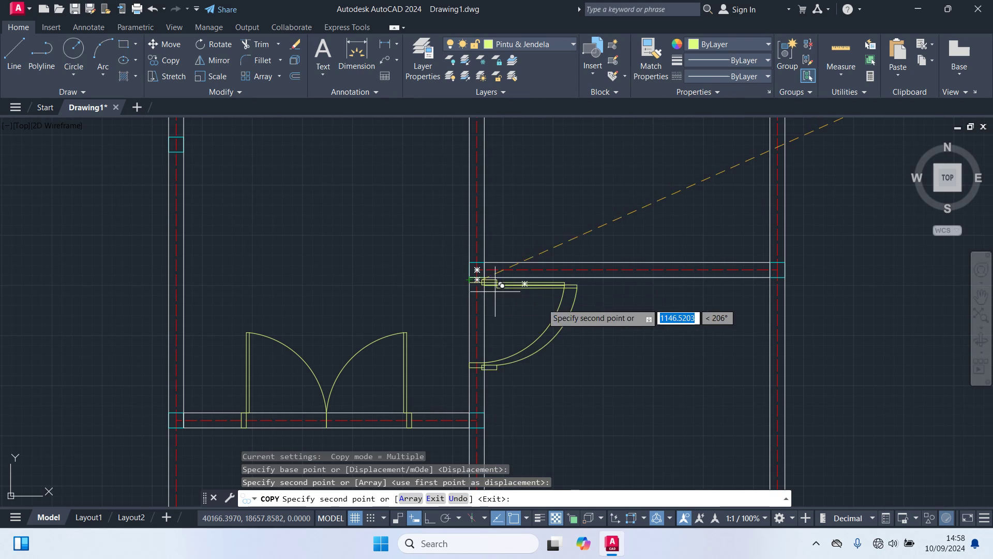
scroll(594, 329, down, 4)
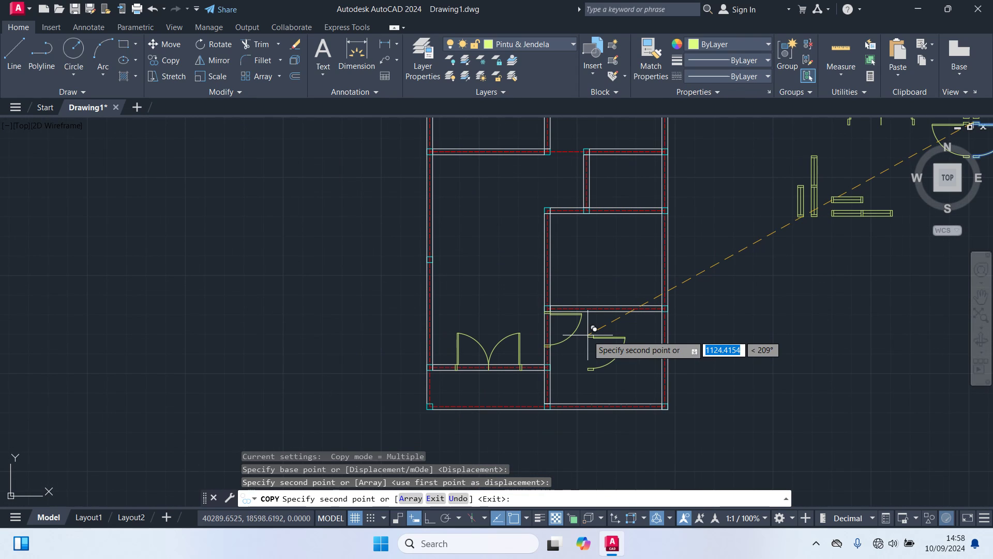
key(Return)
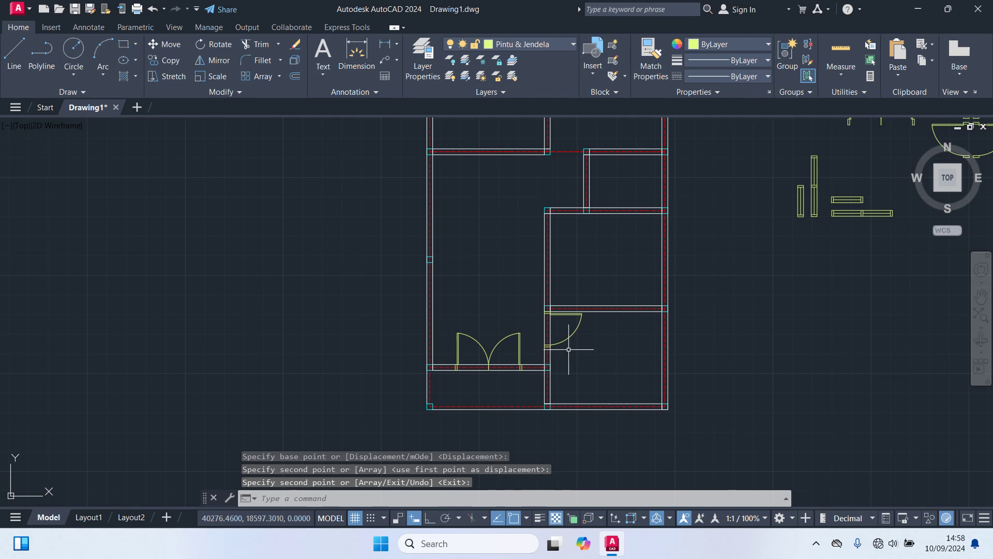
Copy the lower-right single door of the rightmost door group into the upper wall of the middle-right room, against its upper-left column.
scroll(569, 350, down, 4)
scroll(762, 296, up, 4)
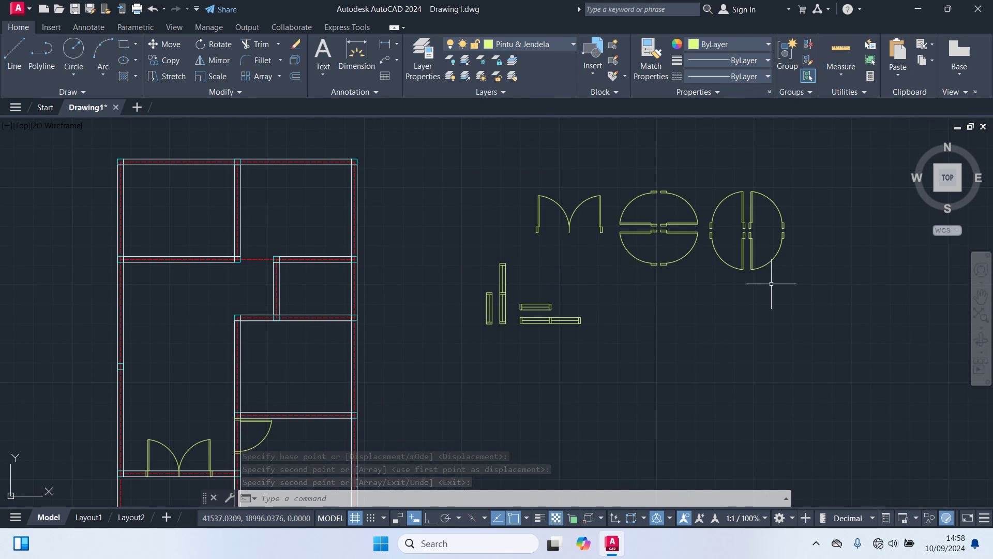
click(770, 262)
text(c)
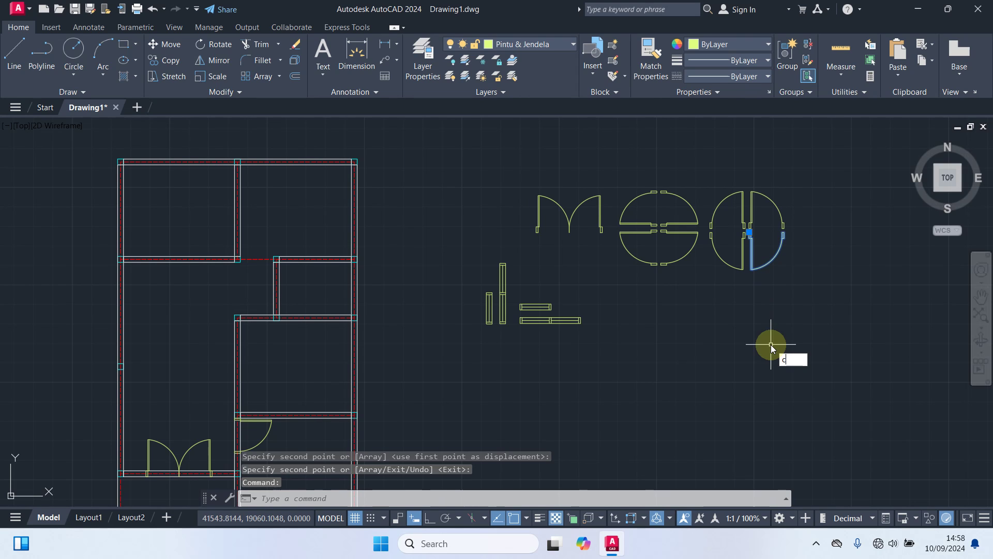
text(o)
key(Return)
scroll(763, 235, up, 5)
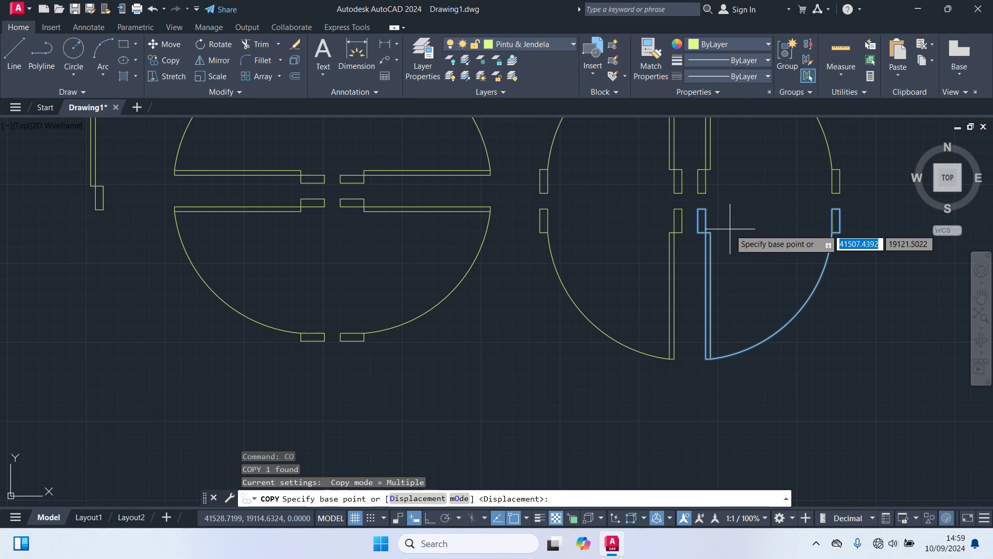
click(699, 217)
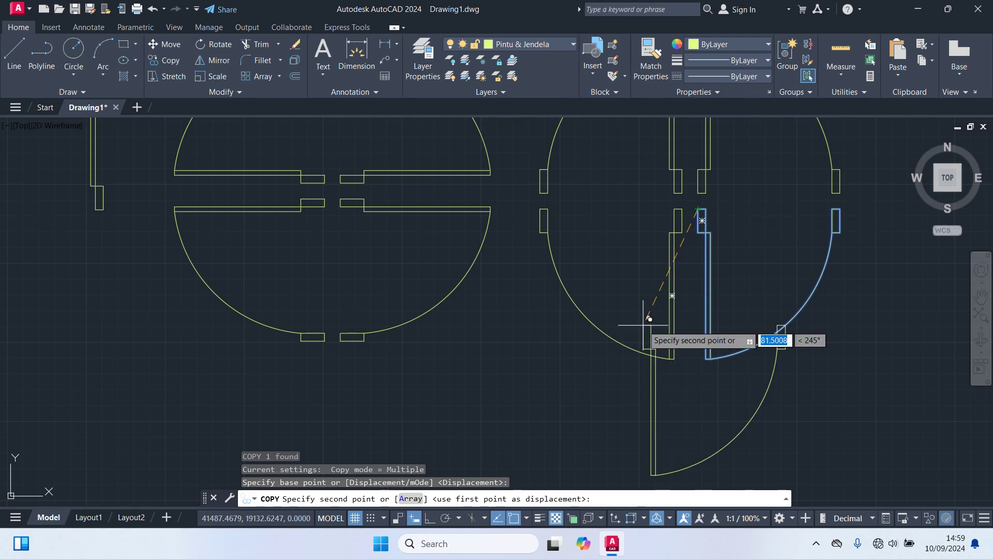
scroll(595, 365, down, 8)
middle_drag(566, 382, 688, 282)
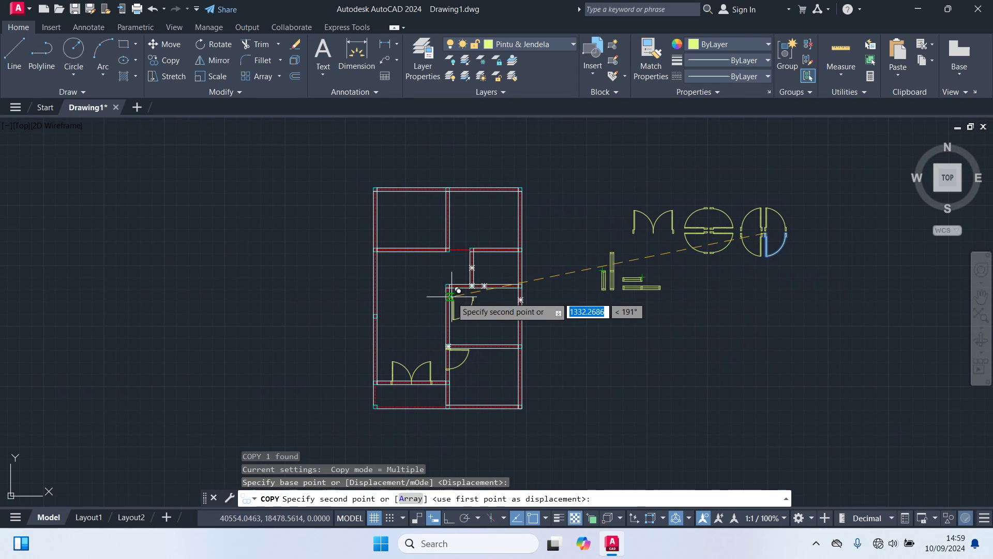
scroll(454, 271, up, 8)
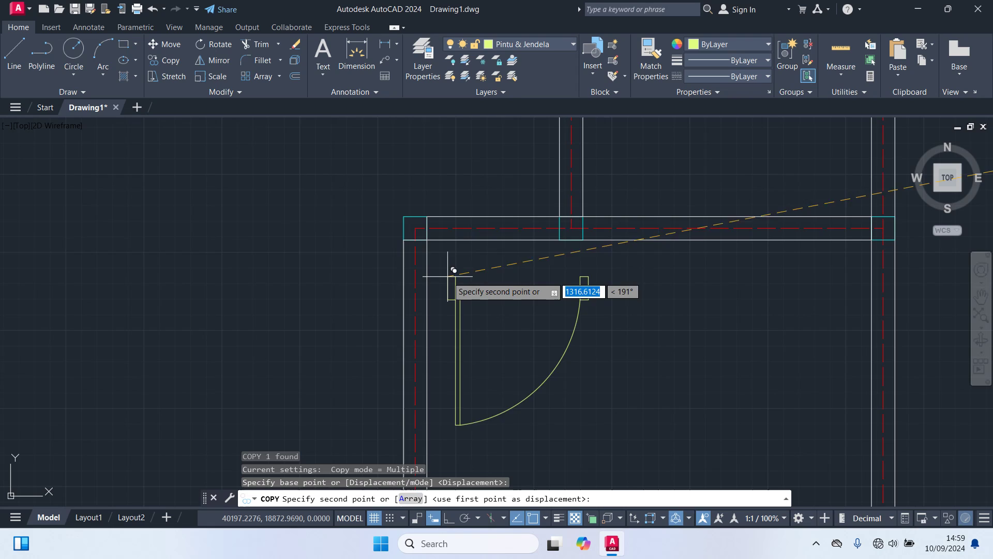
click(433, 210)
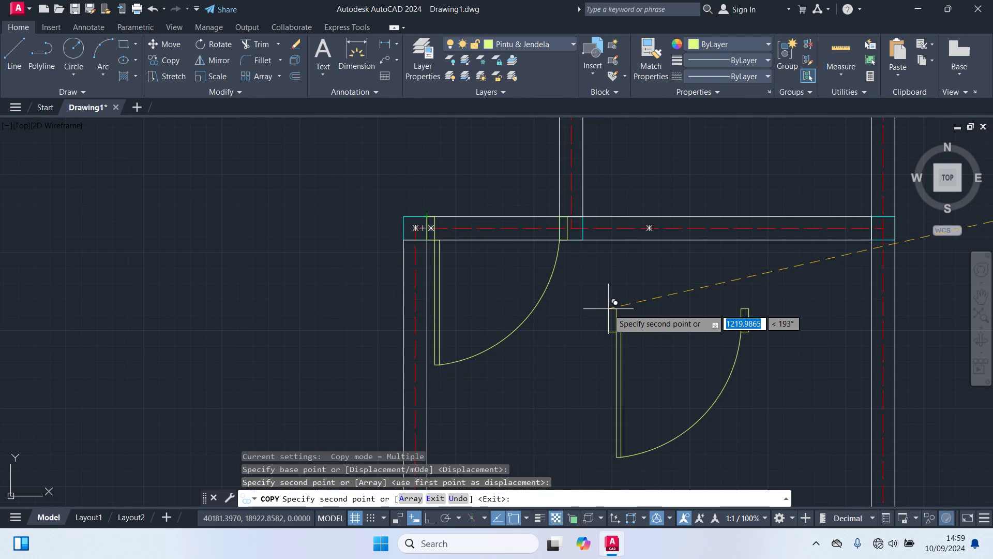
key(Return)
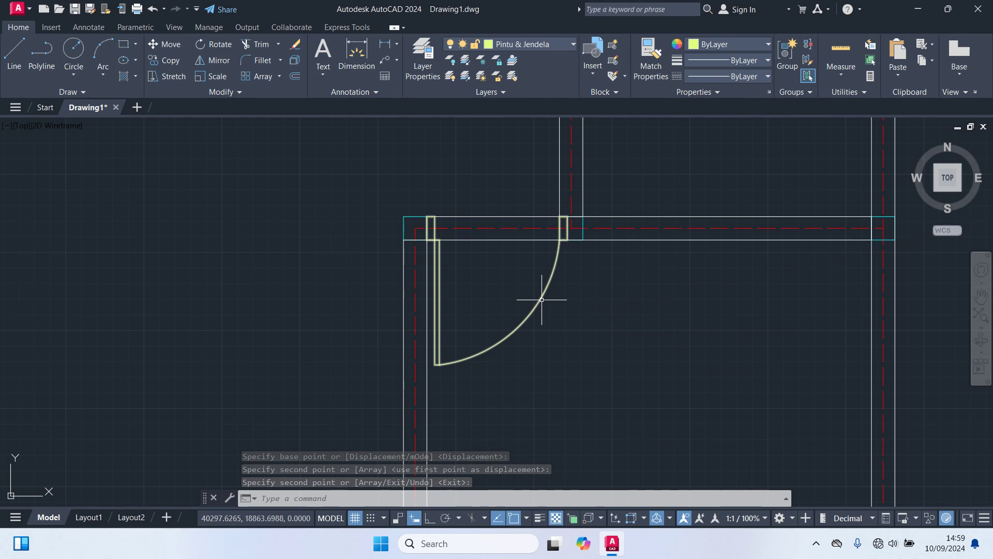
Copy the middle-right room's door into the upper wall of the small room above it, against that room's upper-left column.
click(542, 299)
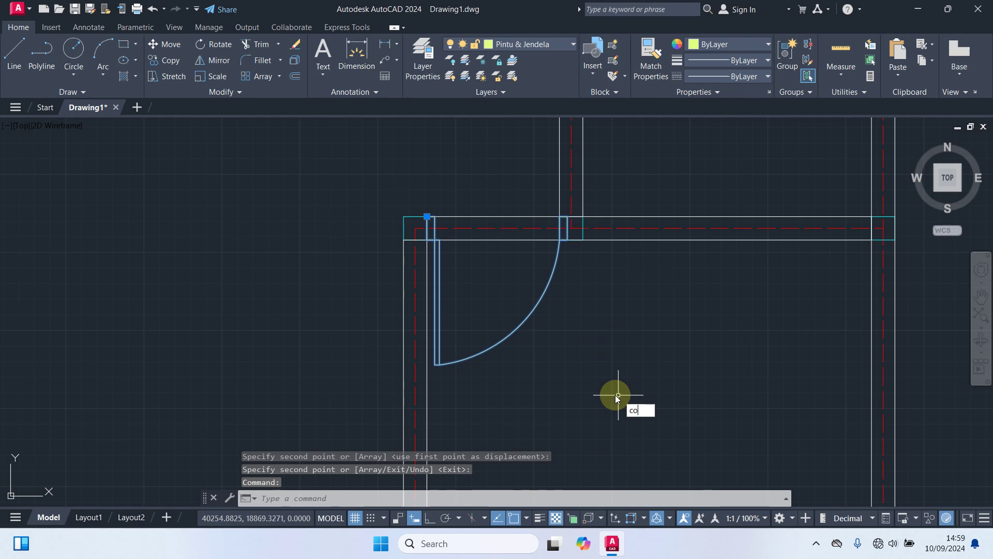
text(co)
key(Return)
scroll(427, 225, up, 4)
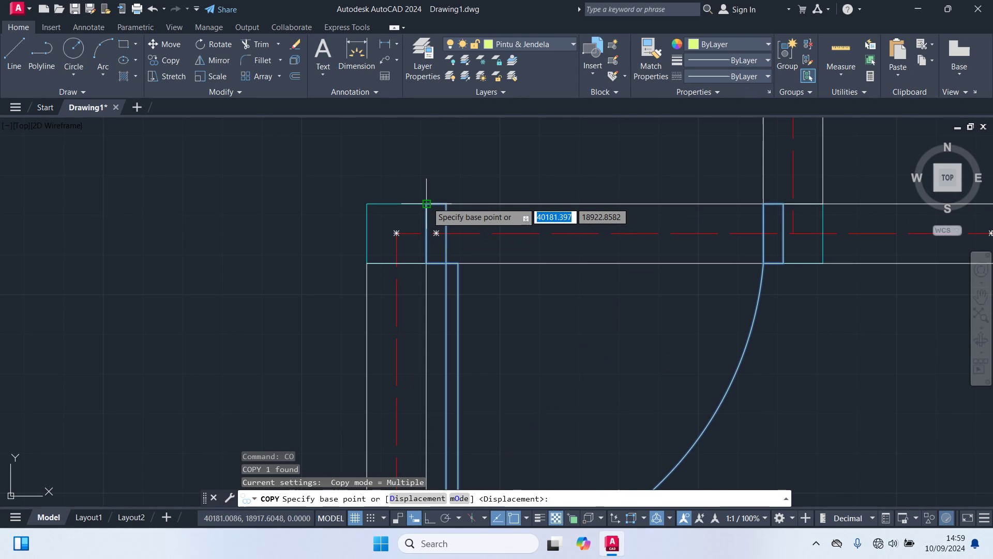
click(427, 203)
scroll(565, 215, down, 5)
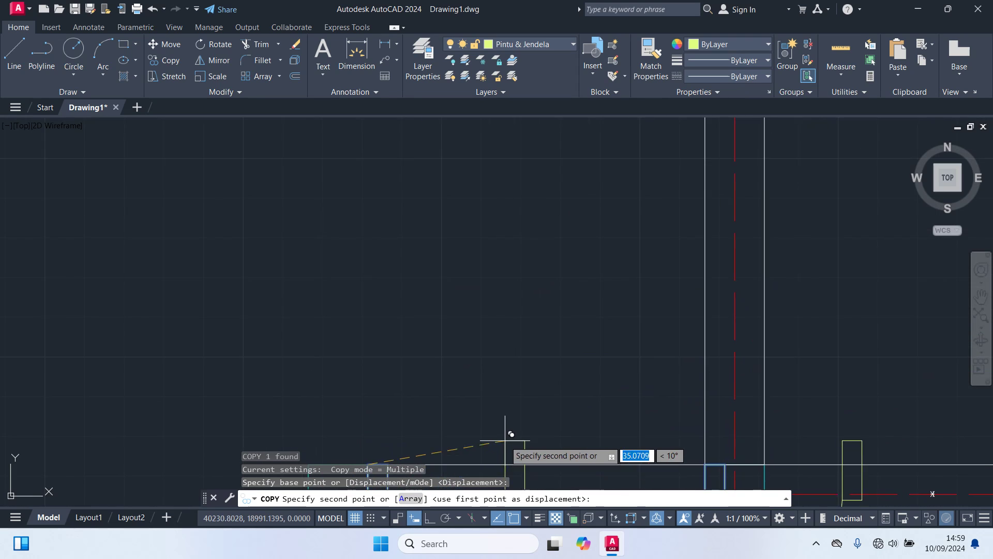
scroll(593, 309, up, 5)
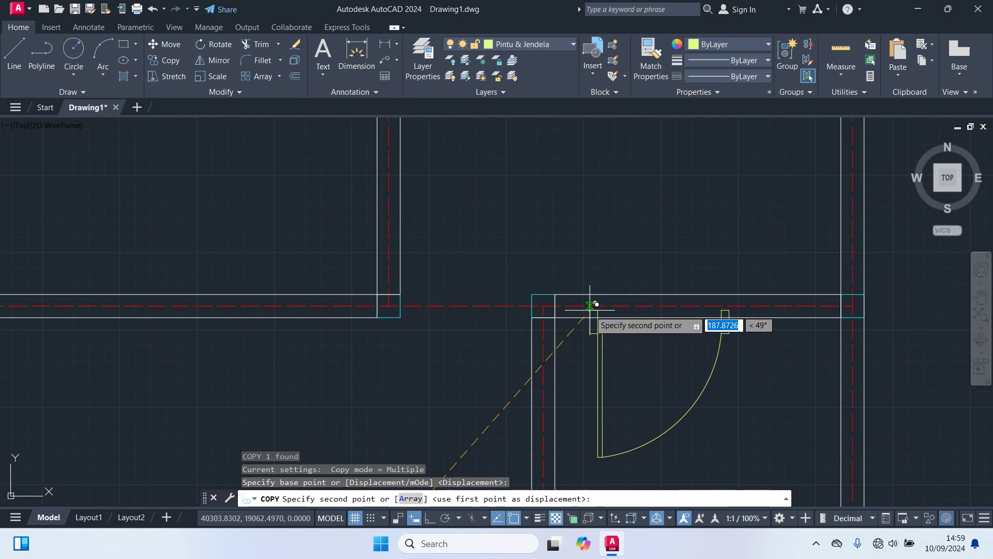
click(499, 269)
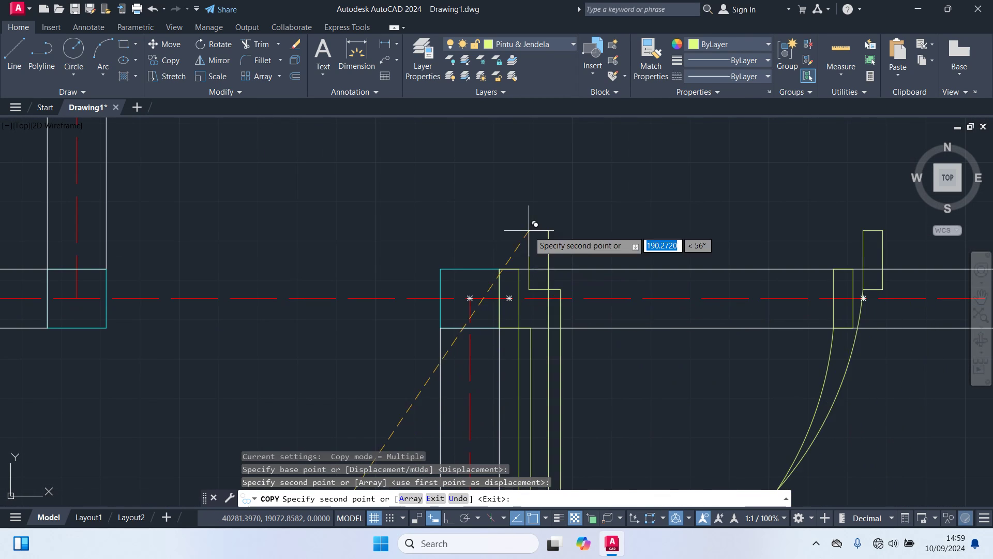
key(Return)
Copy the small middle-right room's door into the upper wall of the top-right room, against that room's upper-left column.
scroll(653, 289, down, 5)
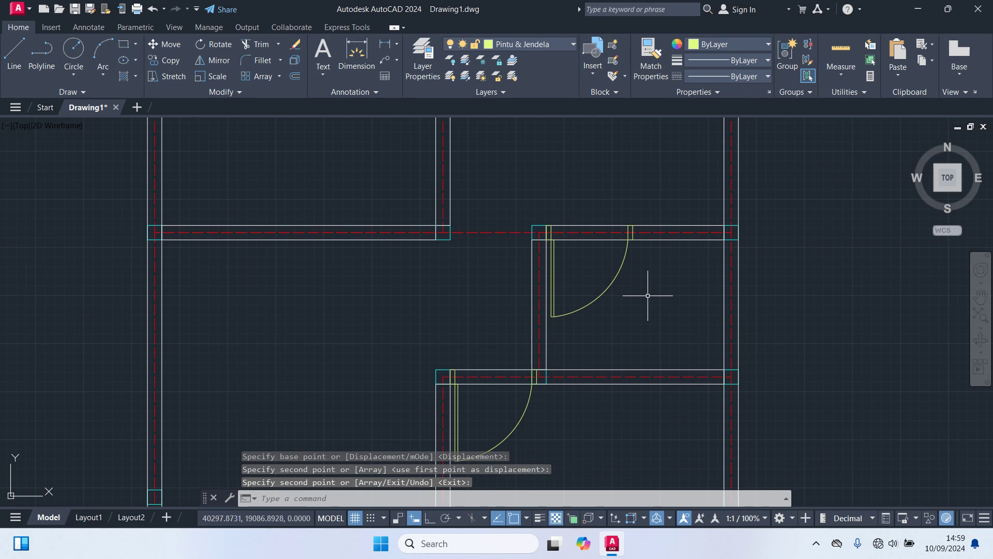
click(618, 283)
text(co)
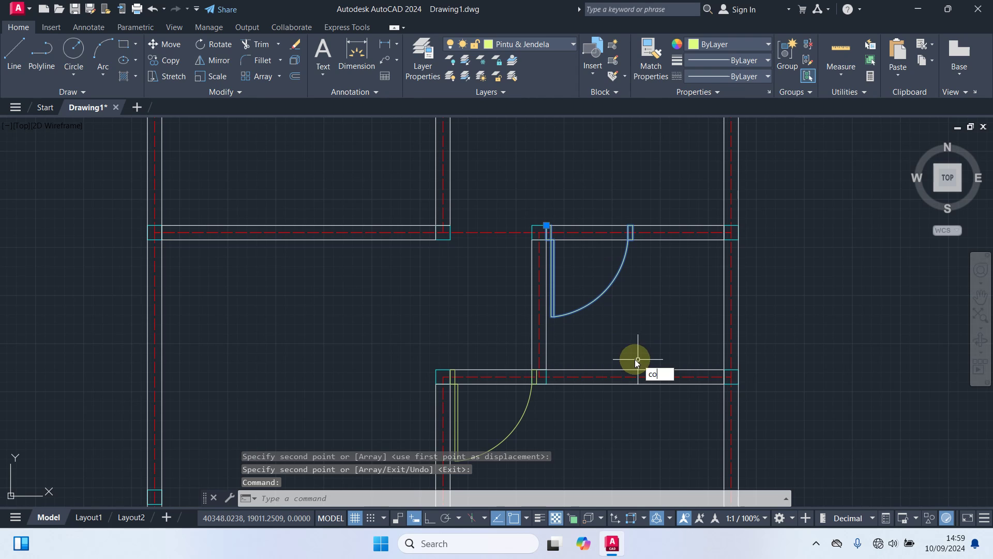
key(Return)
scroll(546, 228, up, 4)
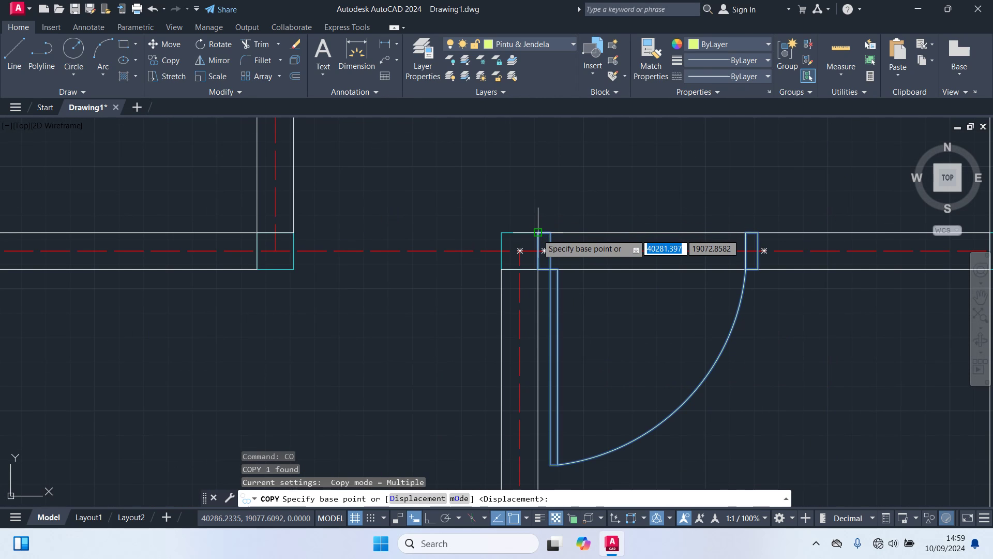
click(538, 232)
scroll(475, 191, down, 6)
middle_drag(481, 177, 507, 304)
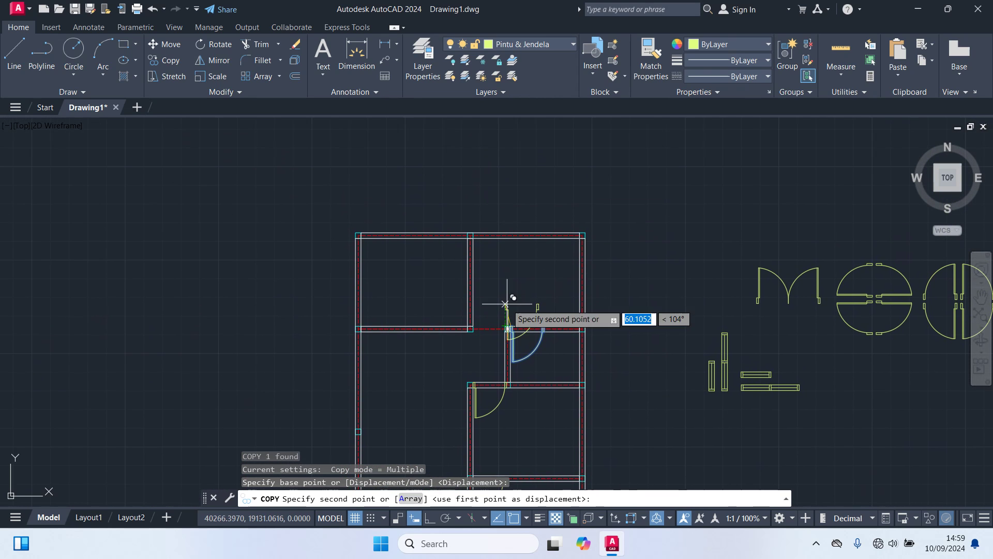
scroll(492, 238, up, 8)
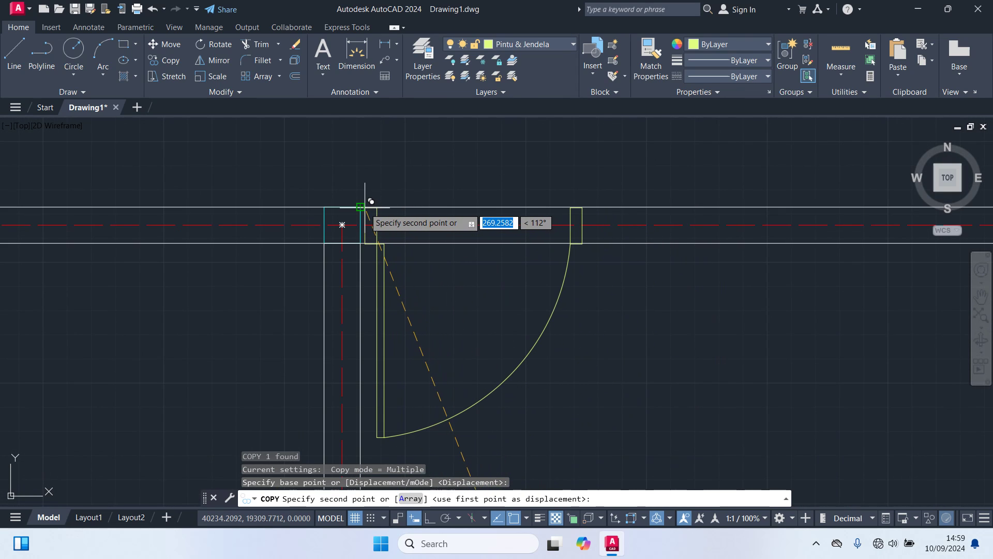
click(587, 288)
scroll(595, 292, down, 7)
scroll(643, 365, down, 2)
middle_drag(643, 366, 572, 155)
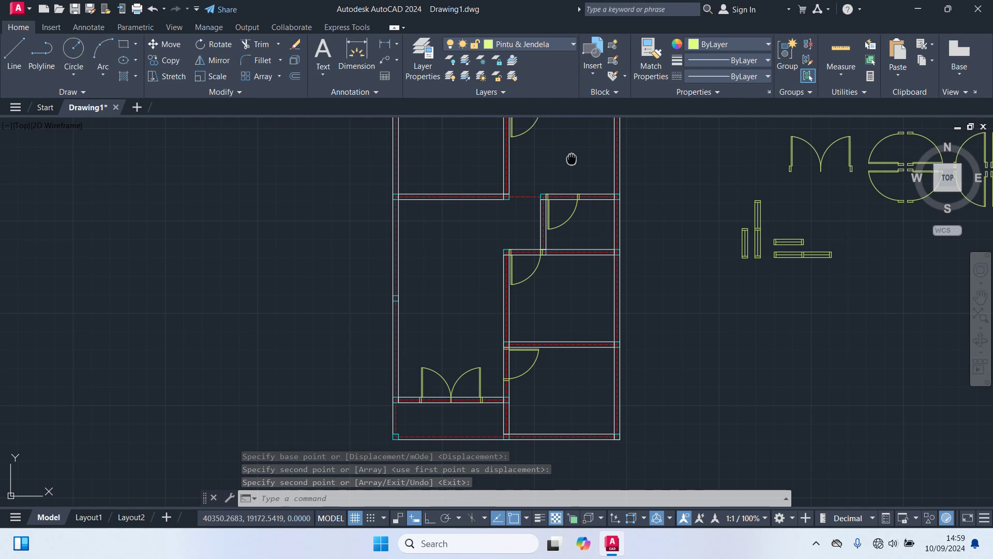
mouse_move(571, 158)
middle_down()
mouse_move(554, 224)
mouse_move(486, 239)
mouse_move(496, 238)
middle_up()
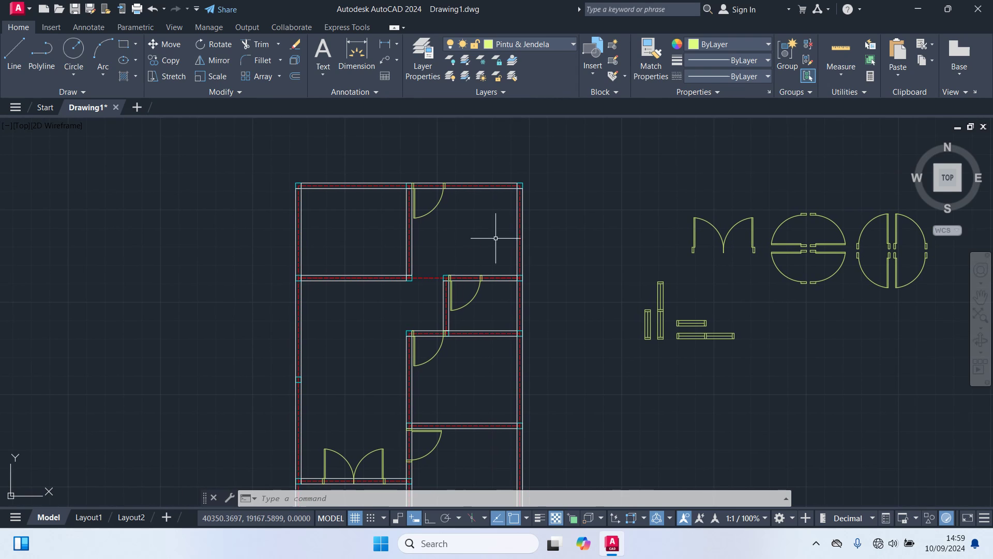
click(864, 275)
scroll(880, 285, up, 2)
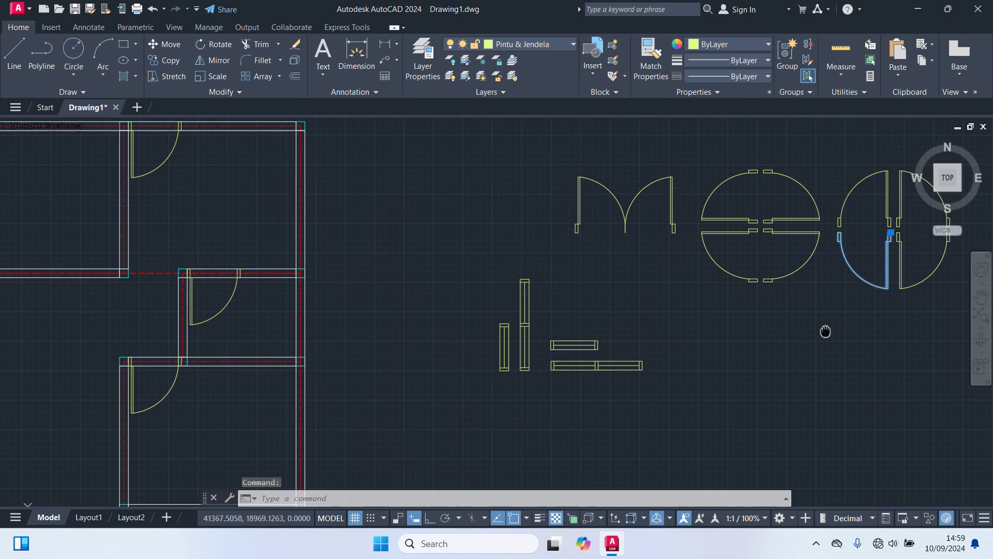
middle_drag(825, 333, 576, 450)
text(o)
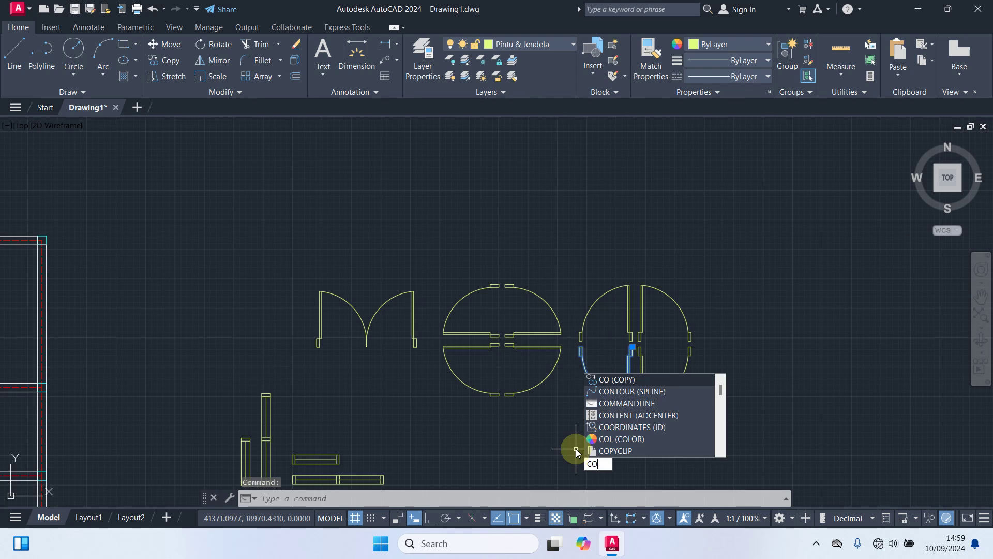
key(Return)
scroll(624, 335, up, 5)
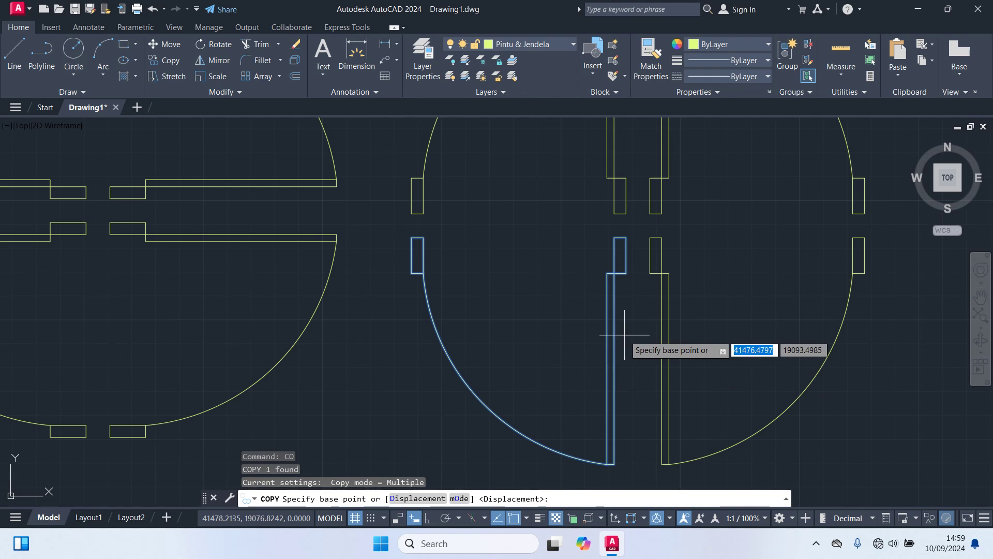
click(621, 248)
scroll(525, 357, down, 6)
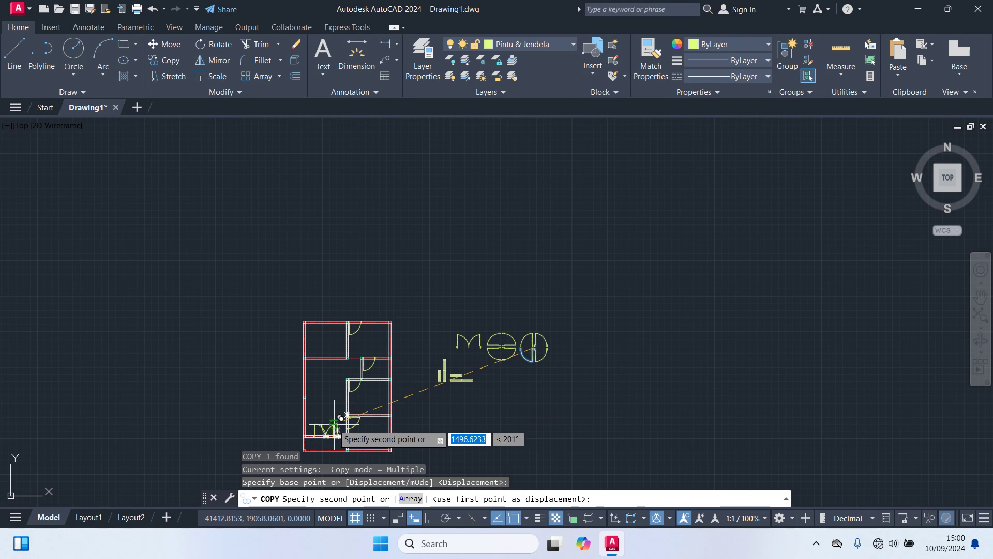
scroll(326, 371, up, 4)
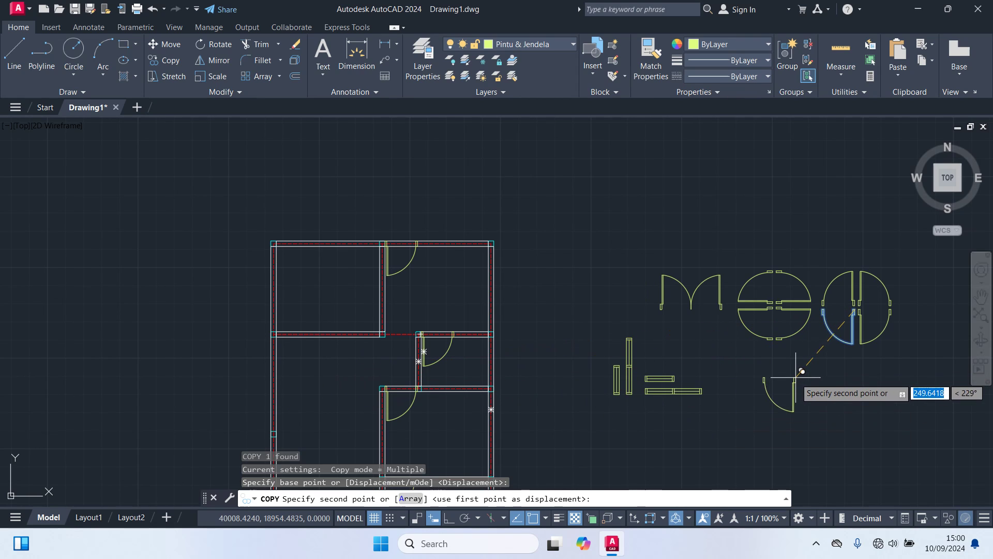
key(Escape)
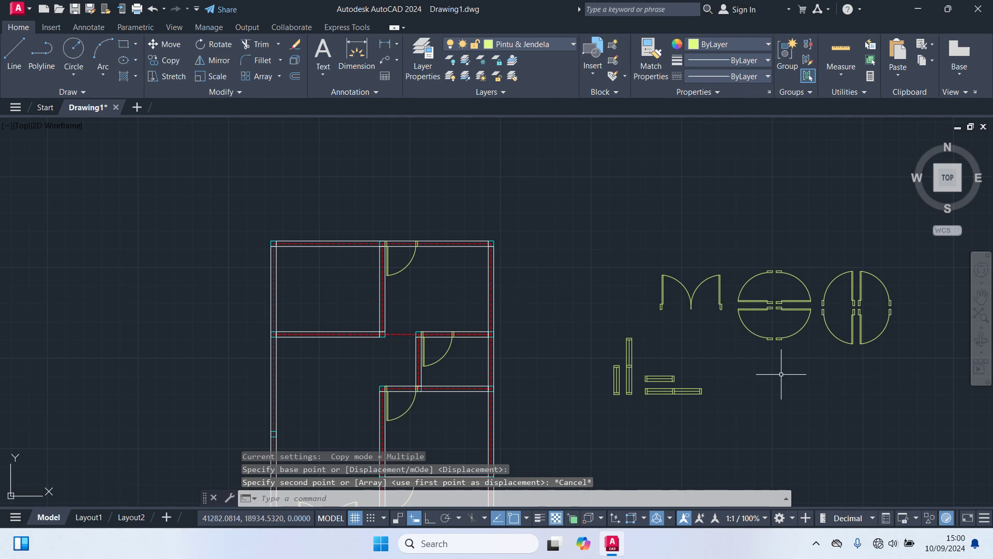
Copy the upper-left single door of the rightmost door group into the lower wall of the top-left room, against its lower-right column.
scroll(837, 276, up, 4)
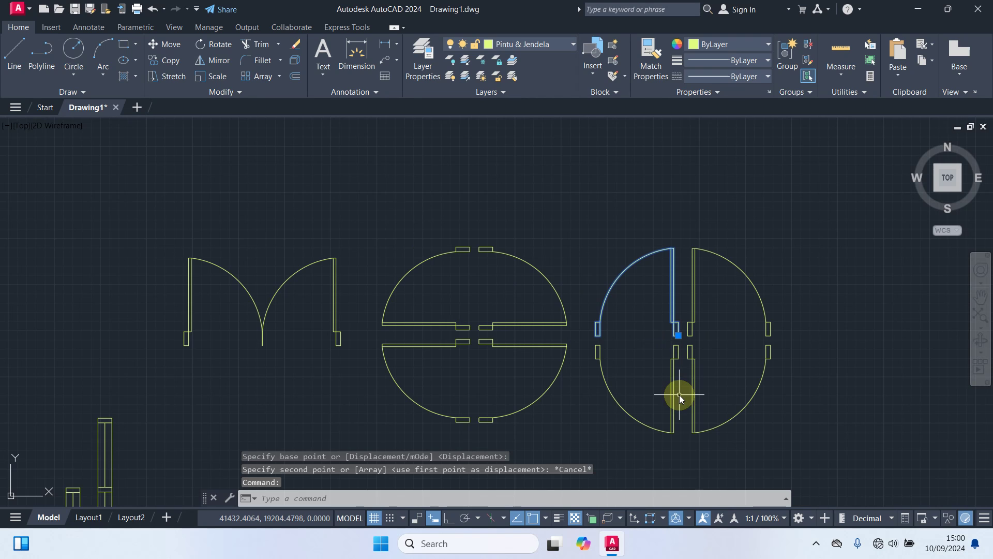
text(co)
key(Return)
scroll(683, 373, up, 5)
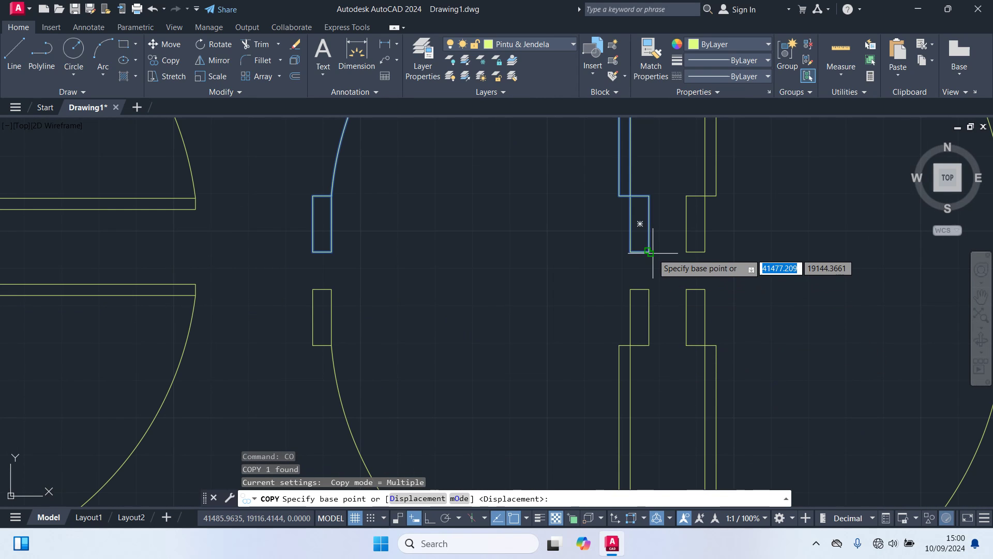
click(649, 252)
scroll(667, 363, down, 5)
scroll(362, 403, up, 4)
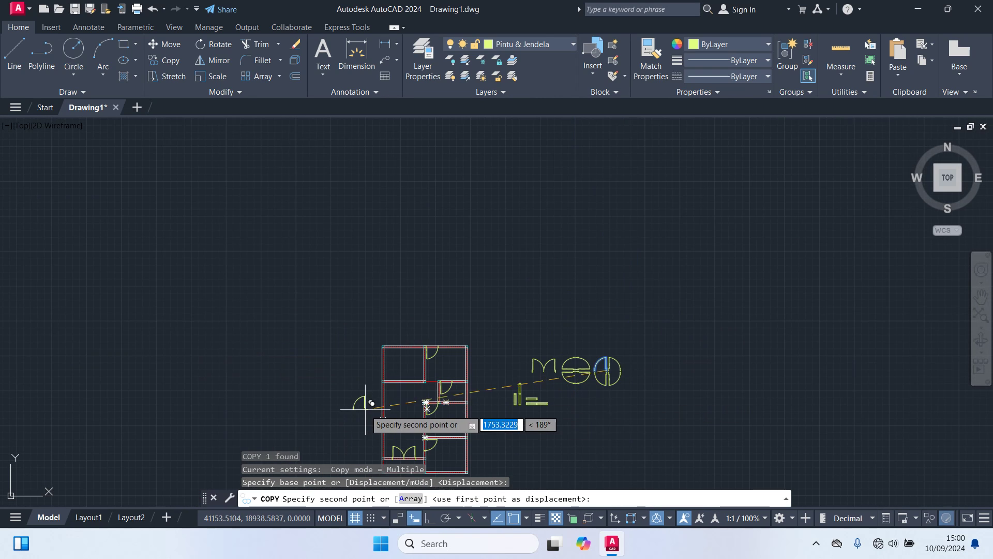
scroll(672, 290, up, 4)
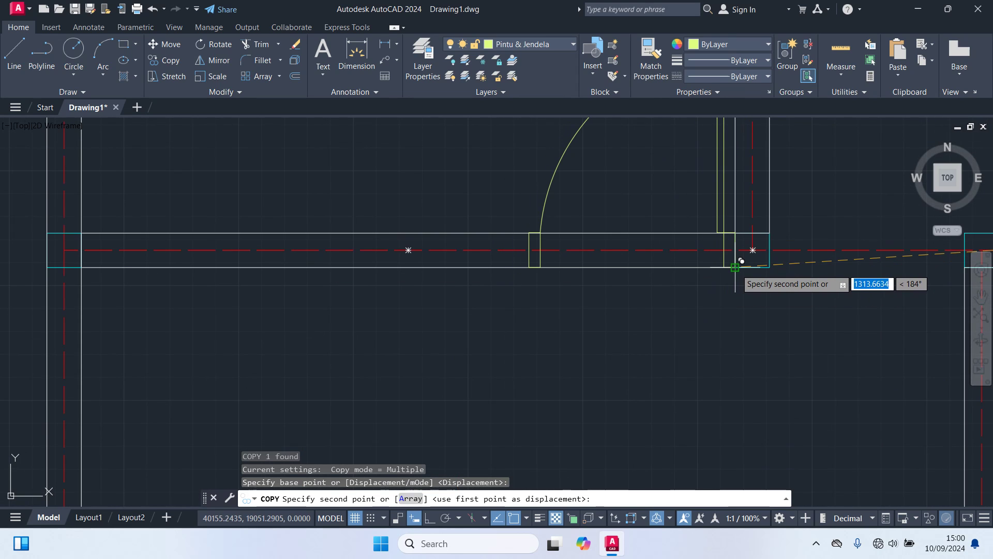
click(736, 267)
scroll(673, 336, down, 5)
key(Return)
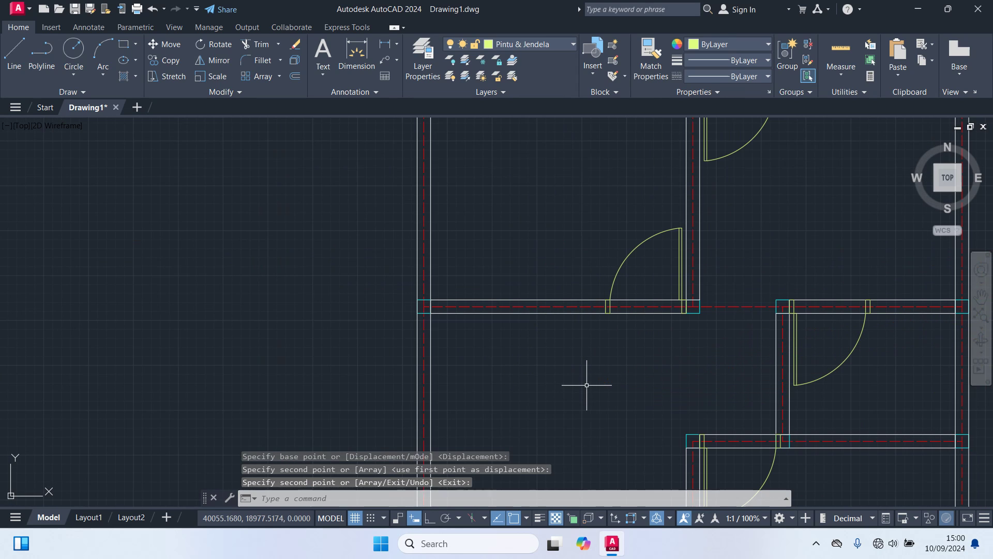
Measure the gap between the left column and the double door's left frame in the porch wall with a trial dimension.
scroll(586, 367, down, 2)
middle_drag(584, 351, 468, 306)
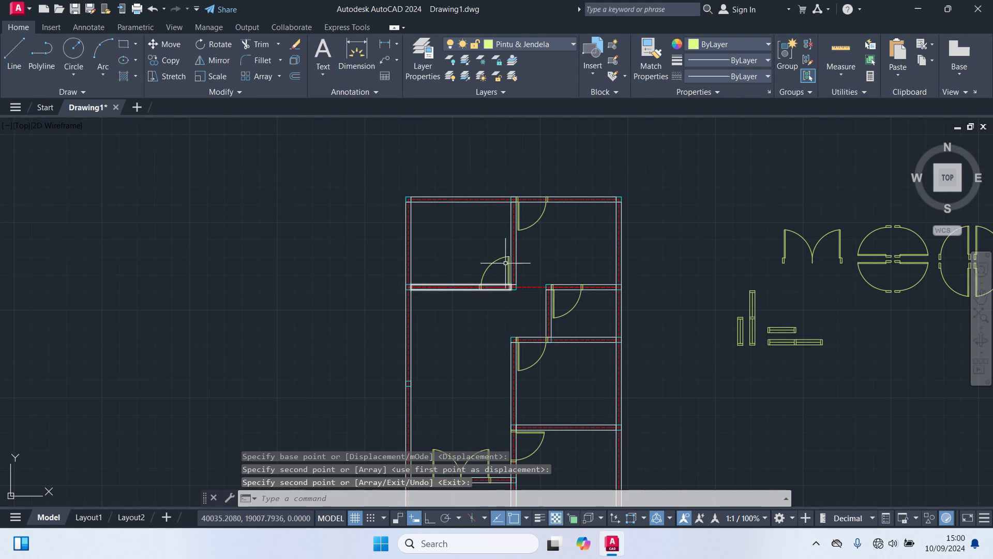
middle_drag(618, 316, 600, 241)
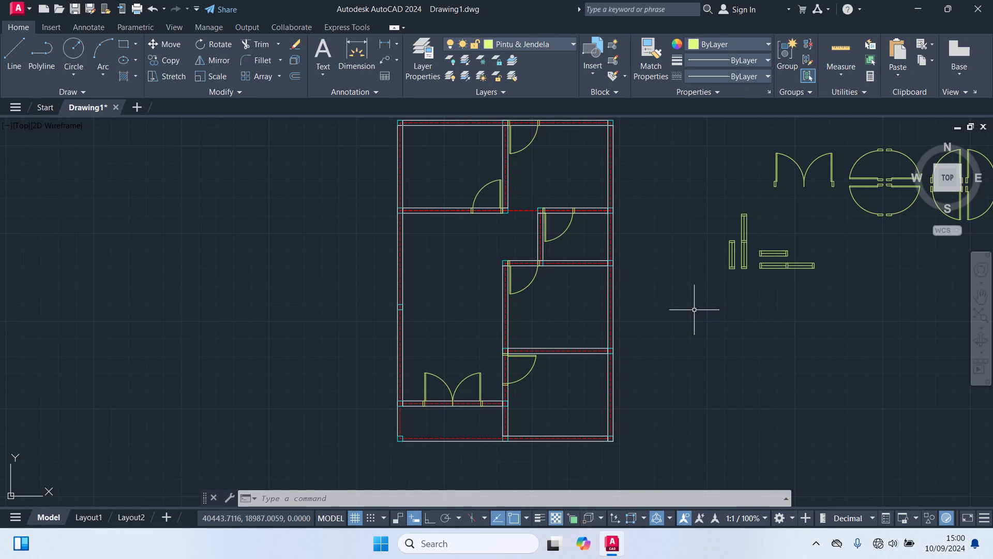
scroll(497, 419, up, 4)
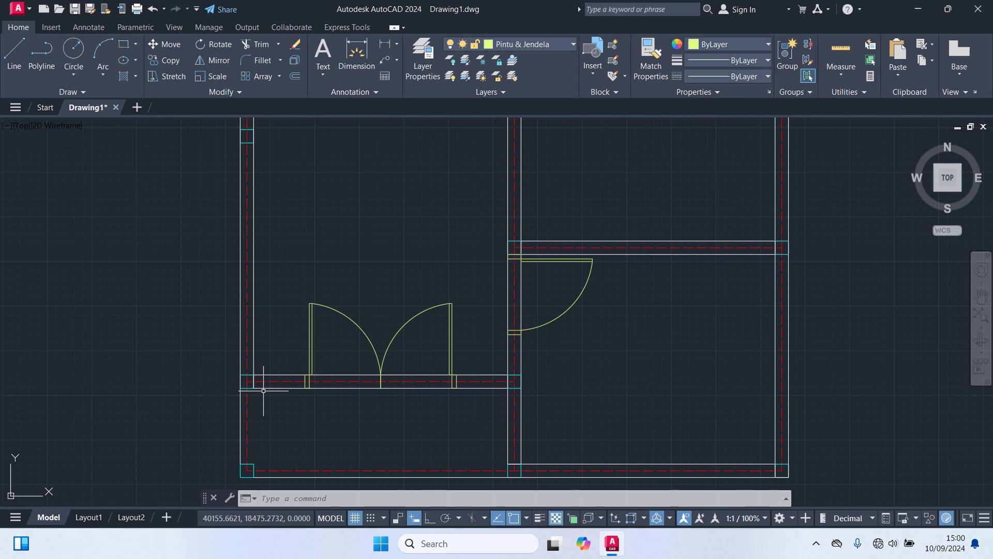
scroll(264, 391, up, 4)
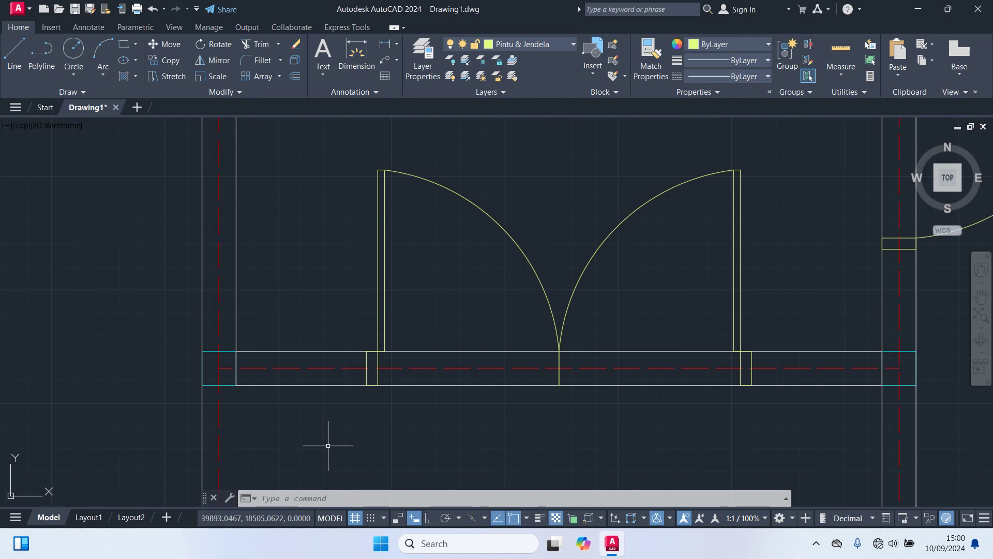
text(DI)
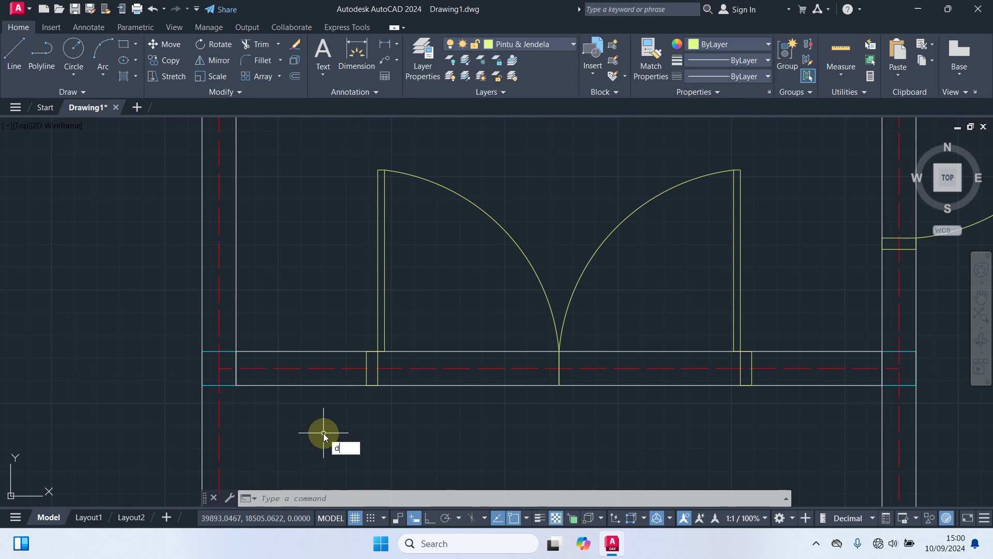
text(m)
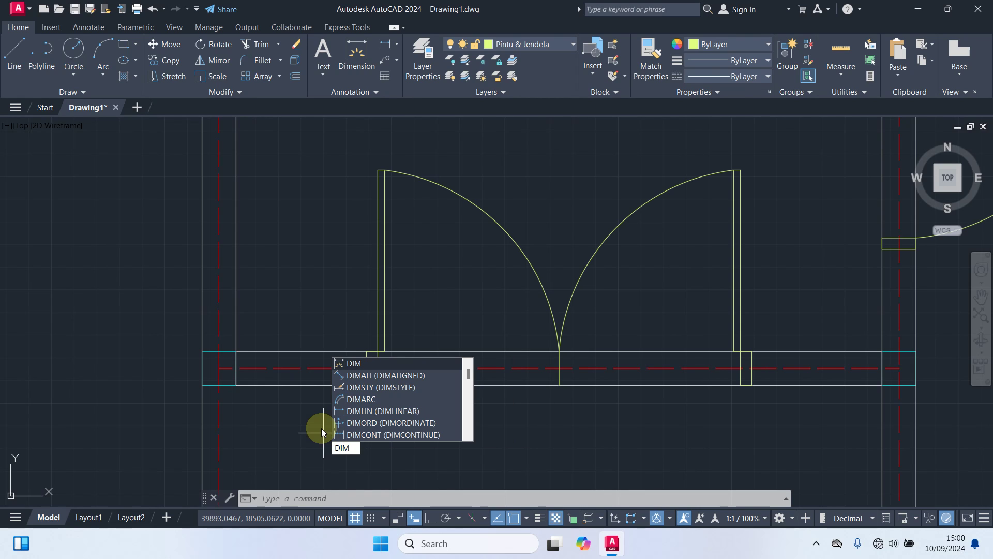
key(Return)
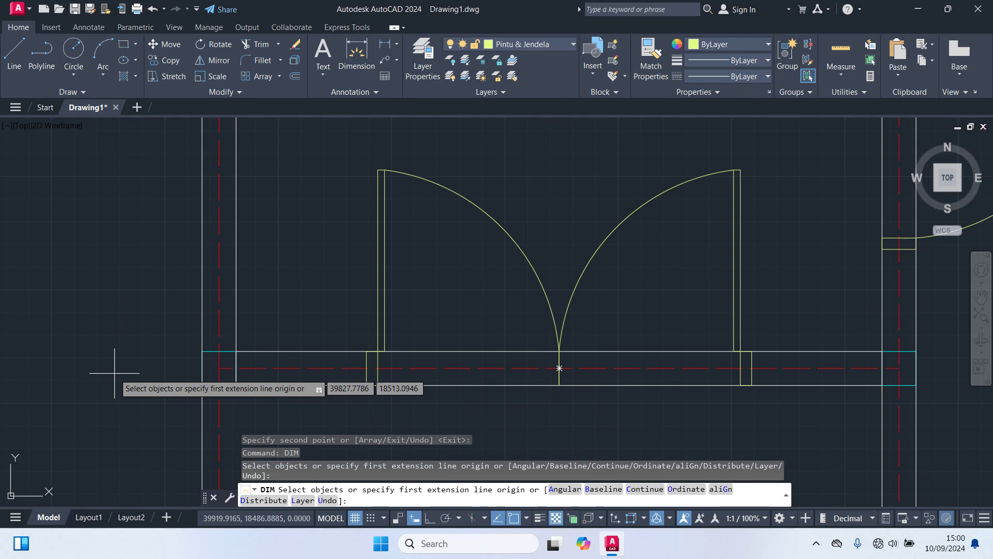
key(Return)
key(Escape)
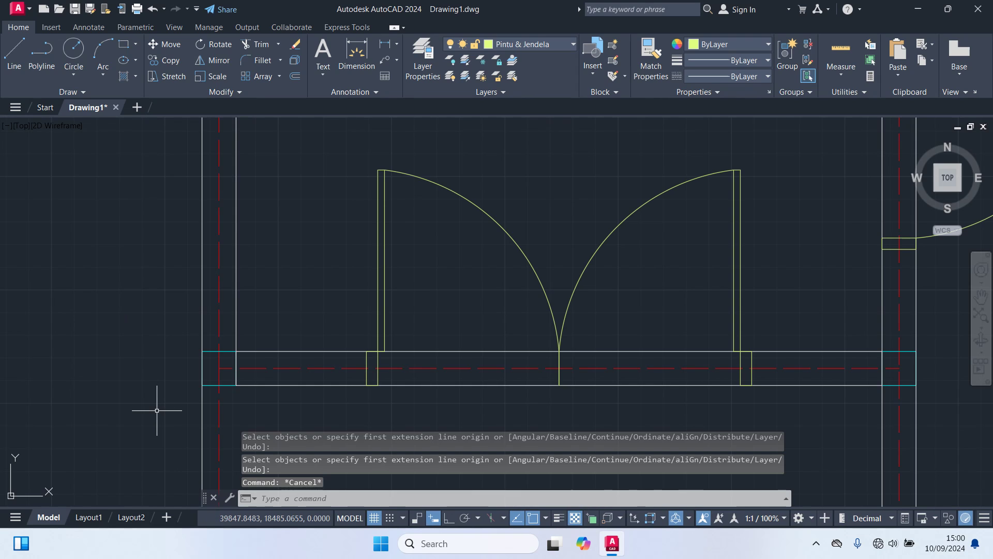
text(dim)
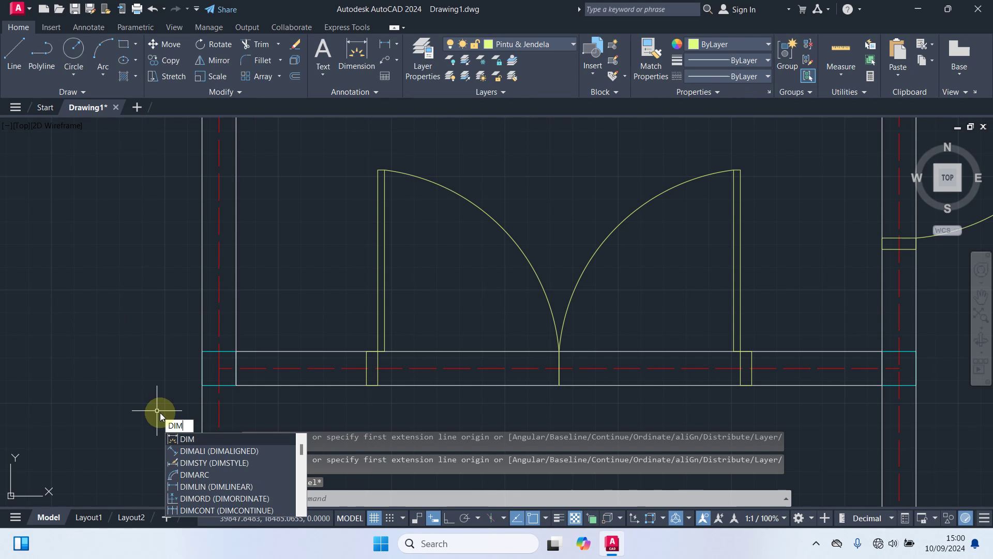
key(Return)
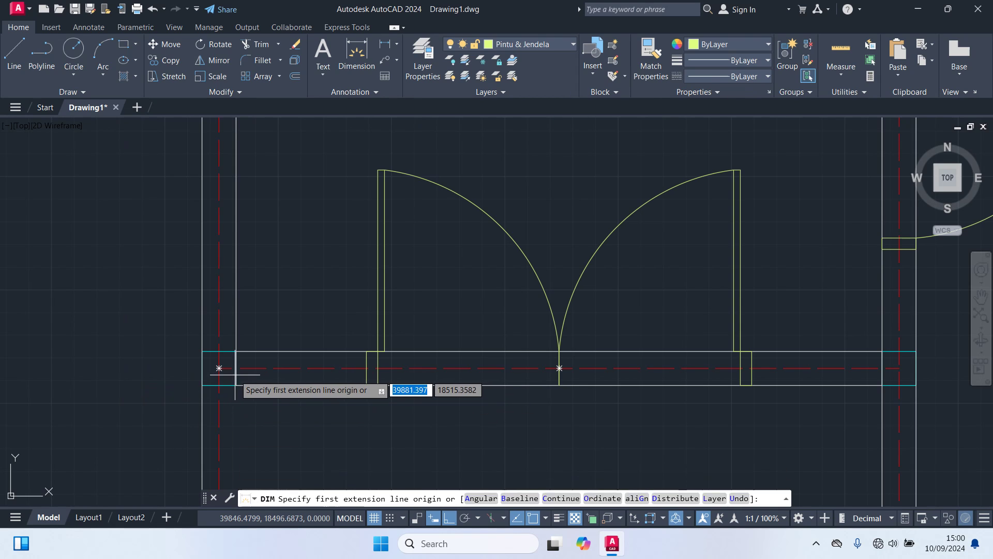
click(236, 368)
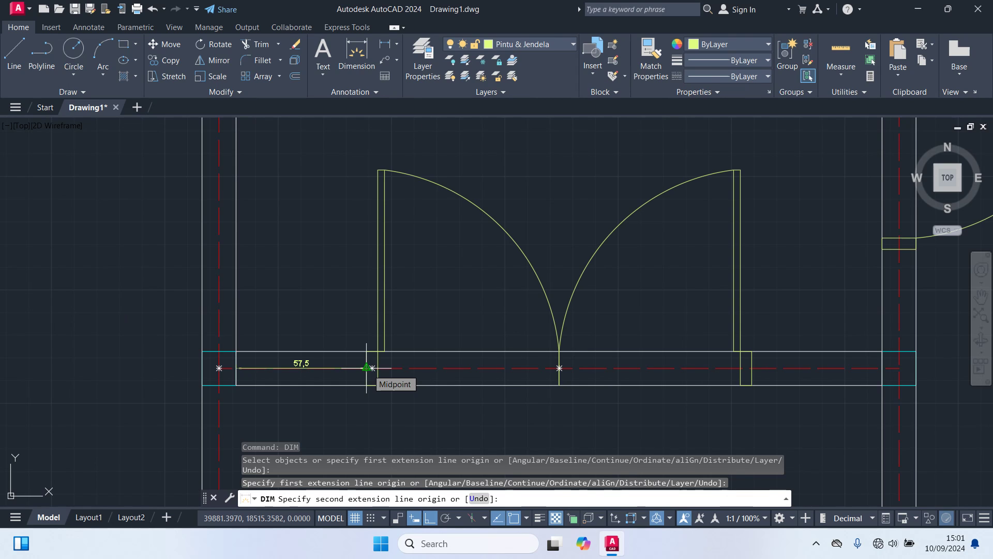
key(Escape)
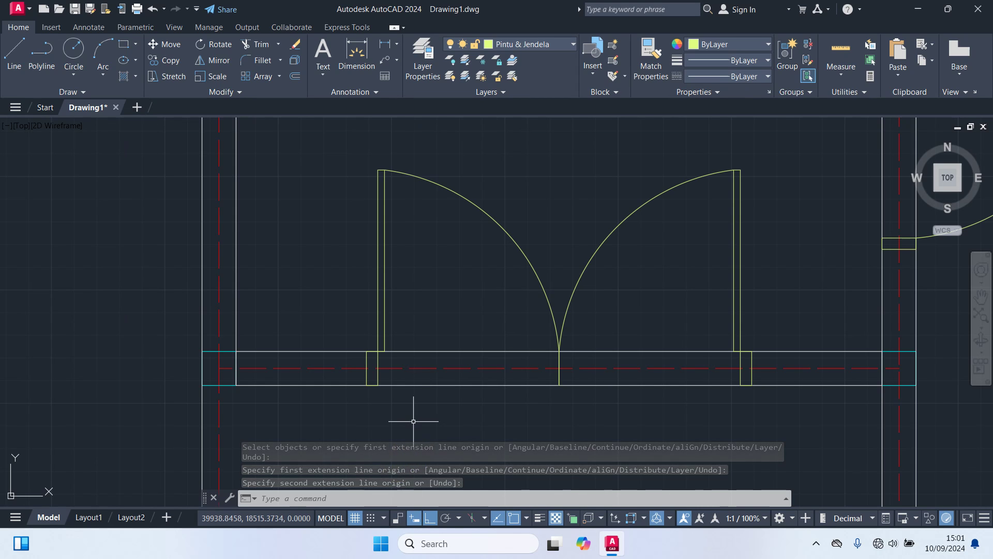
Copy the single horizontal window block from the prepared blocks into the empty area left of the porch, with Ortho off.
scroll(396, 380, down, 6)
middle_drag(714, 299, 538, 368)
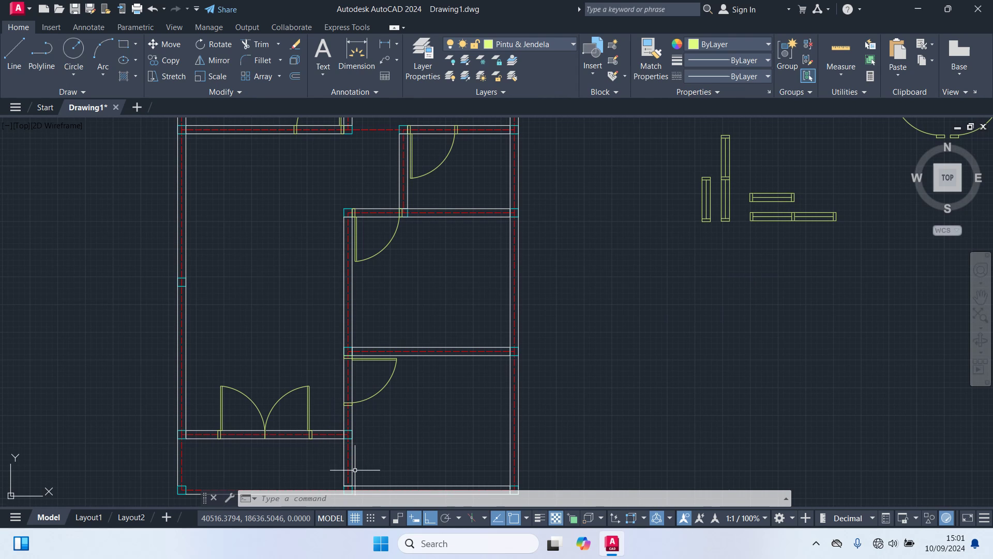
middle_drag(714, 303, 565, 278)
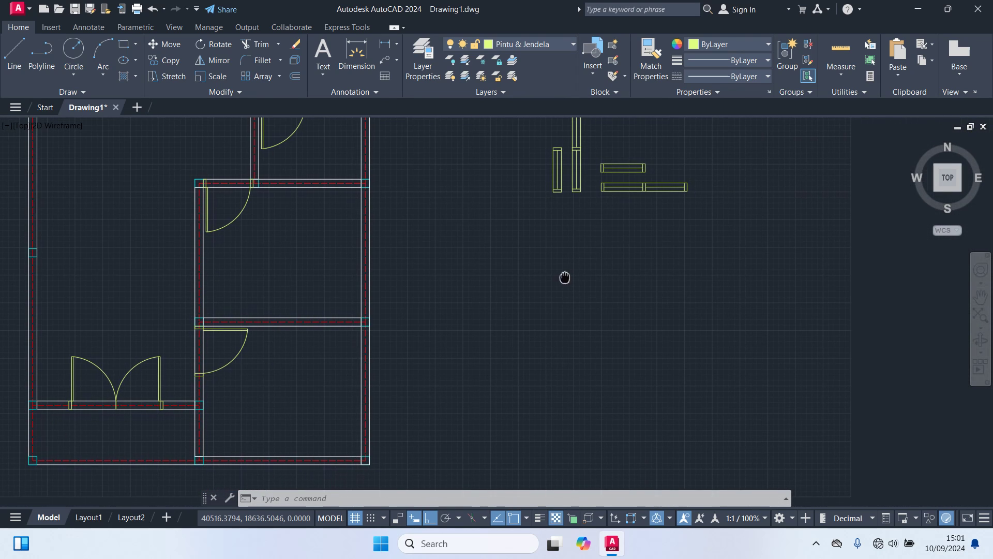
scroll(649, 172, up, 2)
click(623, 163)
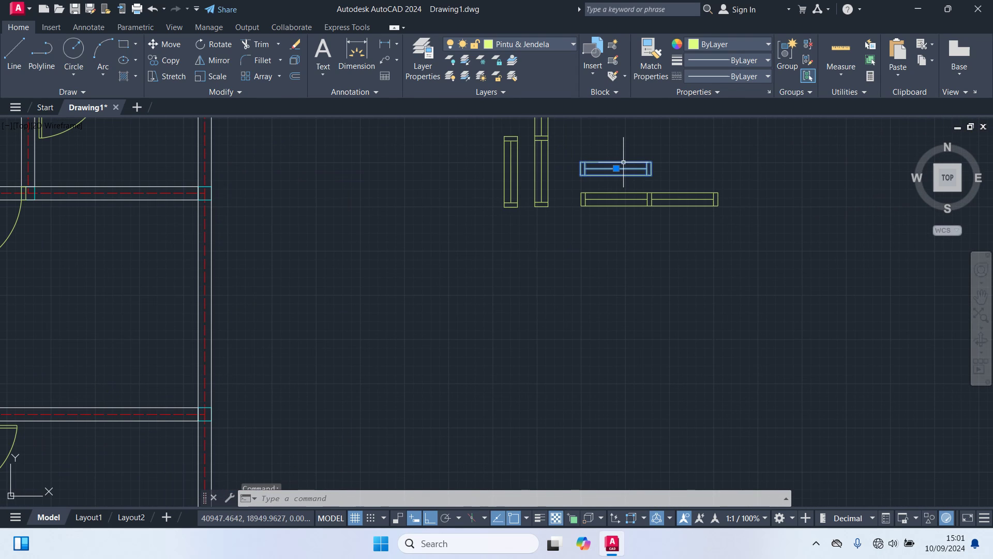
text(CO)
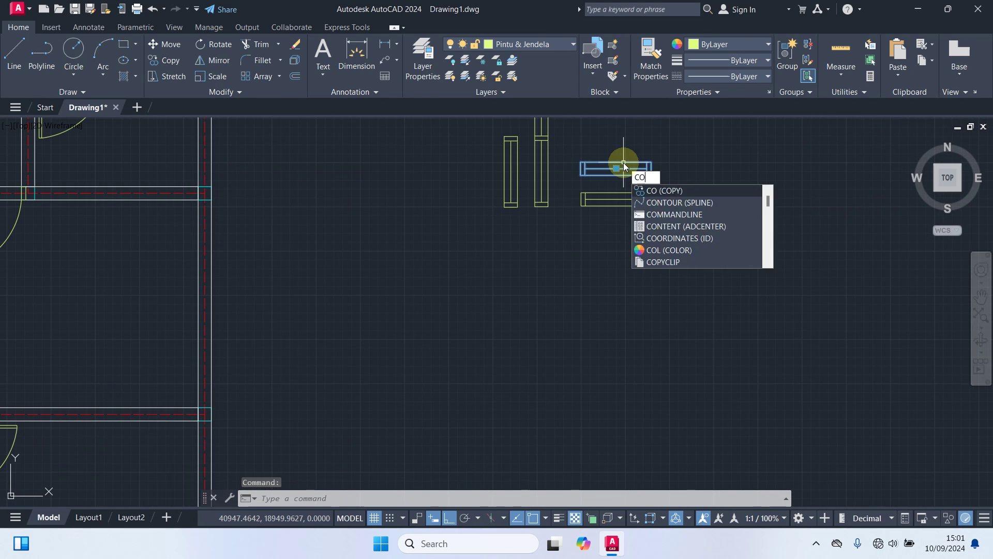
key(Return)
click(617, 166)
scroll(673, 265, down, 4)
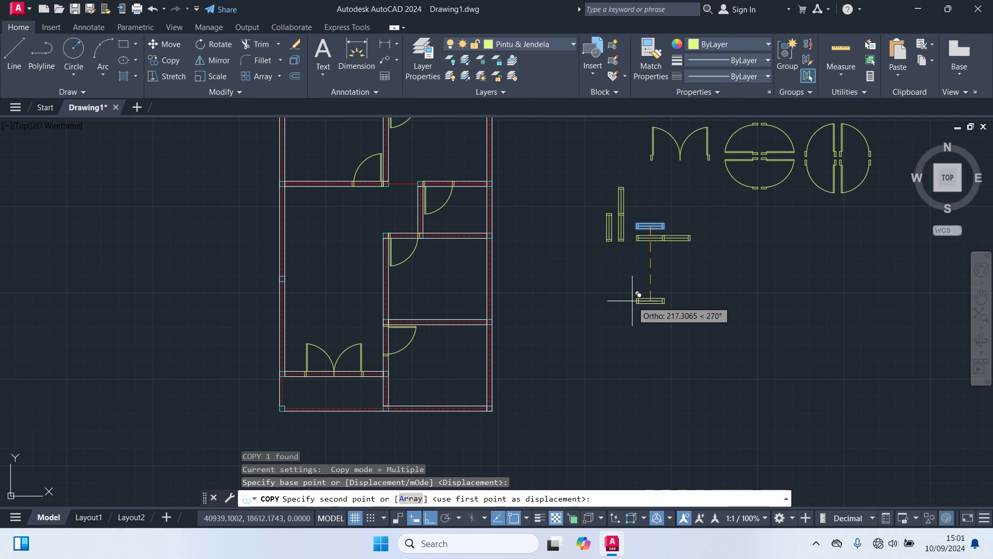
key(F8)
scroll(318, 383, up, 4)
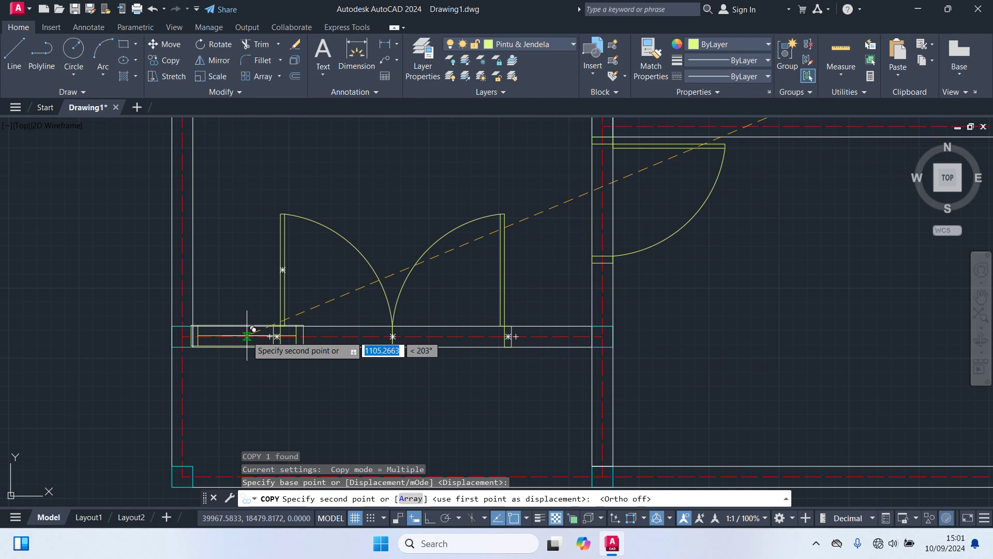
mouse_move(302, 386)
middle_down()
mouse_move(308, 324)
mouse_move(351, 266)
middle_up()
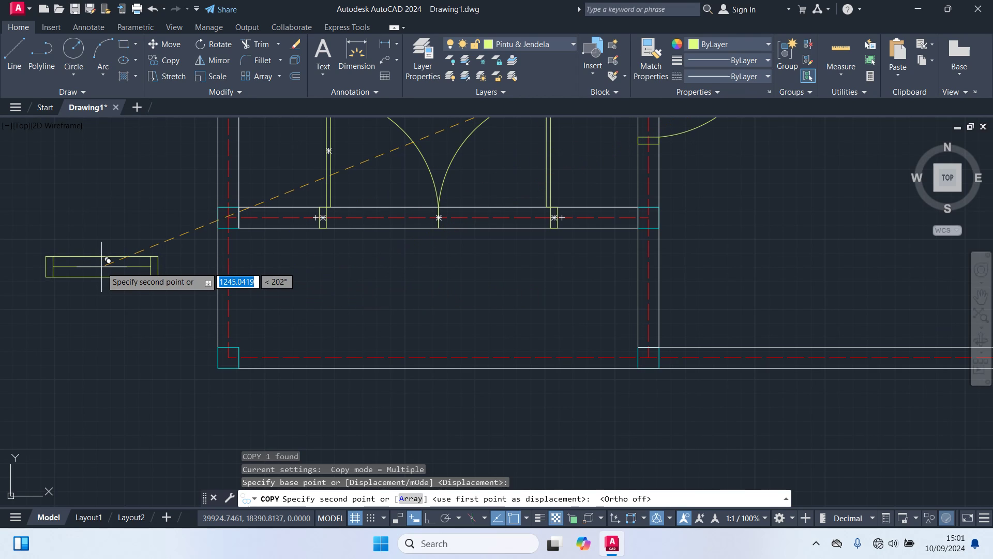
click(107, 261)
key(Escape)
key(Escape)
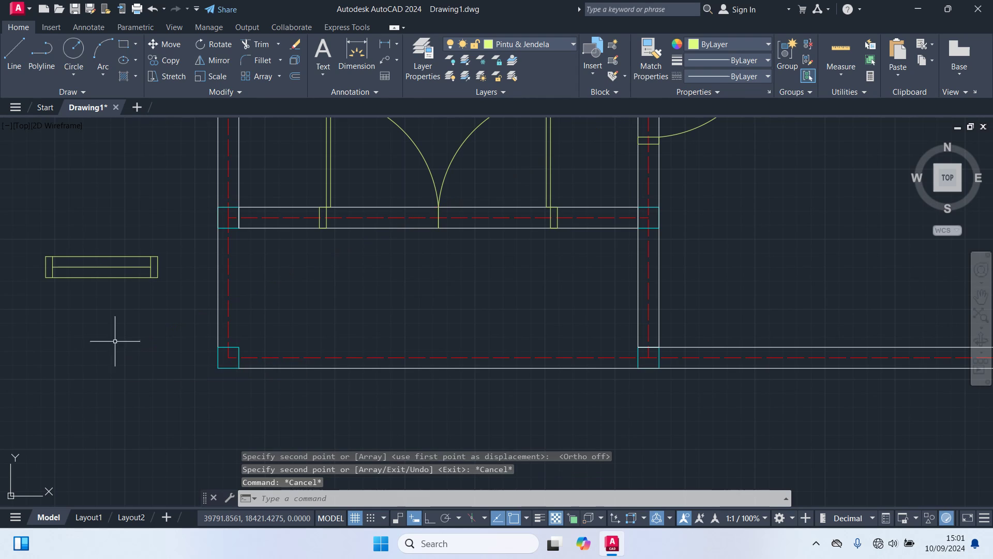
Explode the copied window block beside the porch into separate lines.
mouse_move(110, 333)
middle_down()
mouse_move(273, 406)
mouse_move(320, 403)
middle_up()
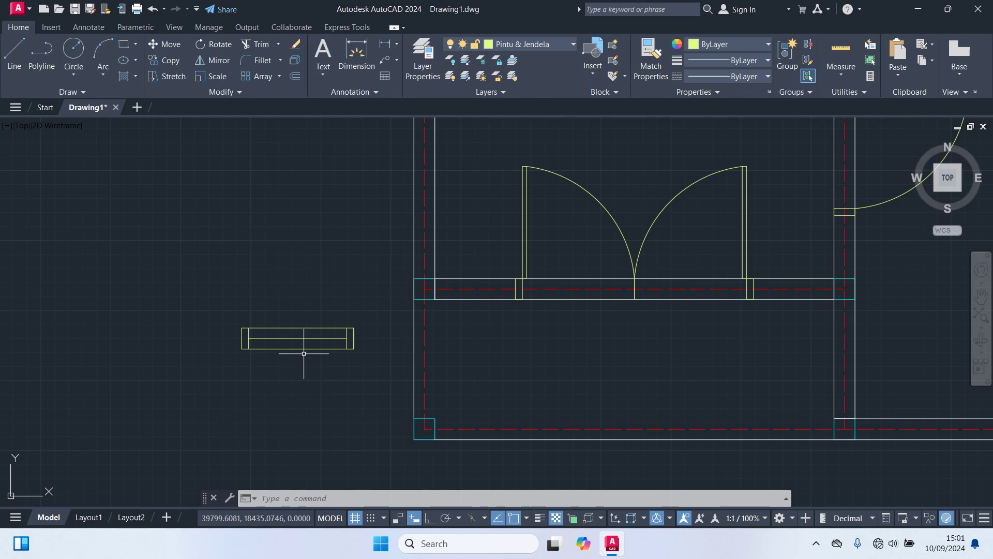
scroll(308, 352, up, 2)
click(309, 330)
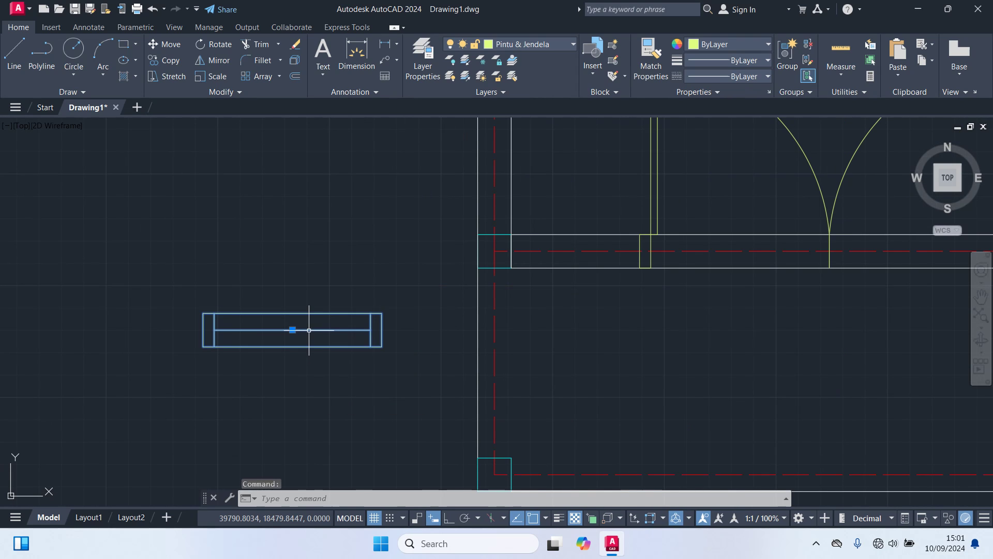
text(x)
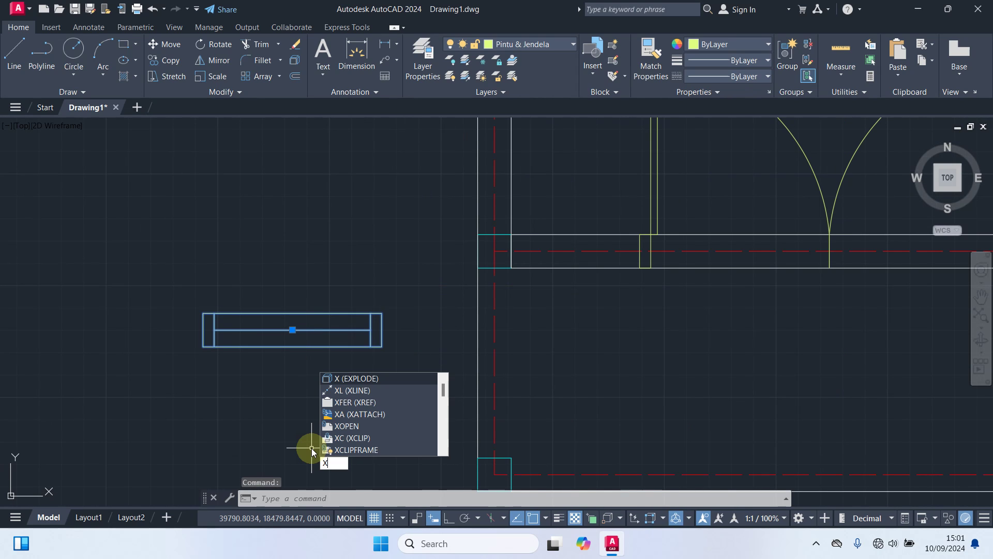
key(Return)
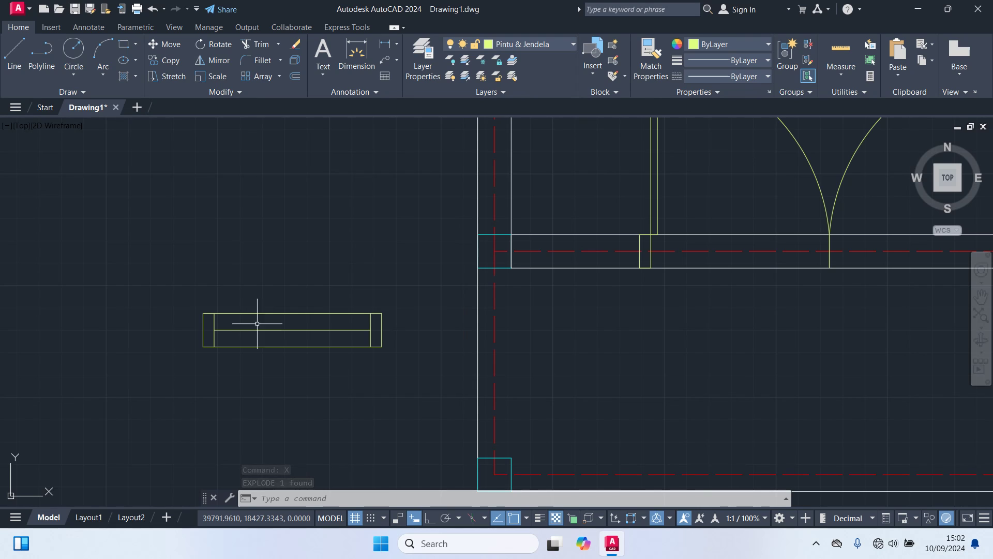
Measure the clear width between the inner frame lines of the exploded window with a trial dimension.
text(dim)
key(Return)
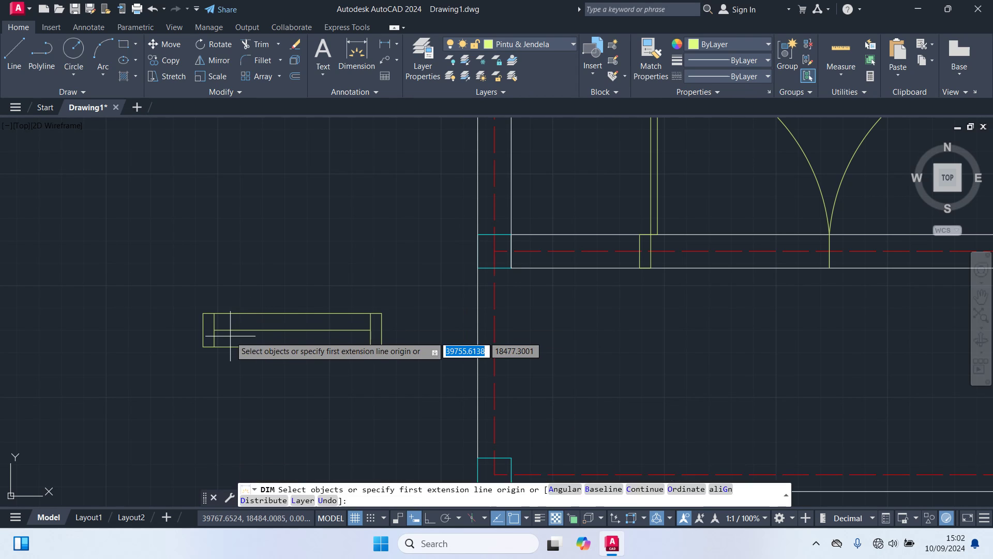
click(214, 313)
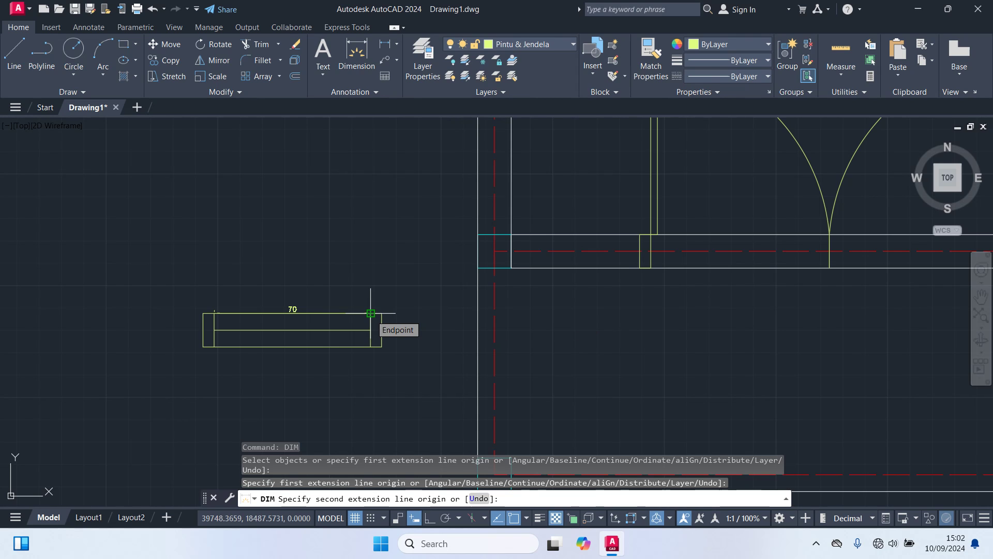
key(Escape)
Shorten the exploded window's upper and lower outer lines from the right outer edge to the right inner frame line.
scroll(343, 310, up, 2)
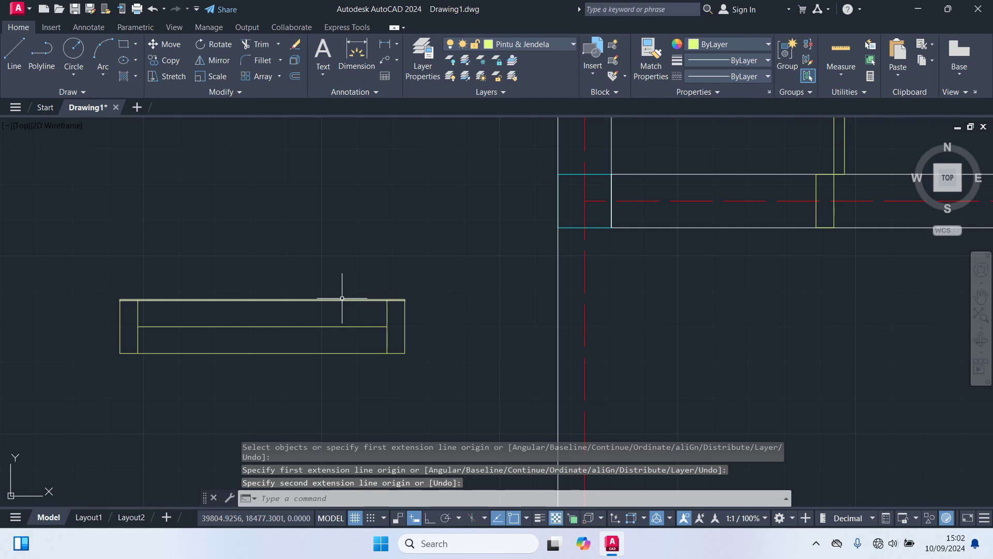
click(342, 299)
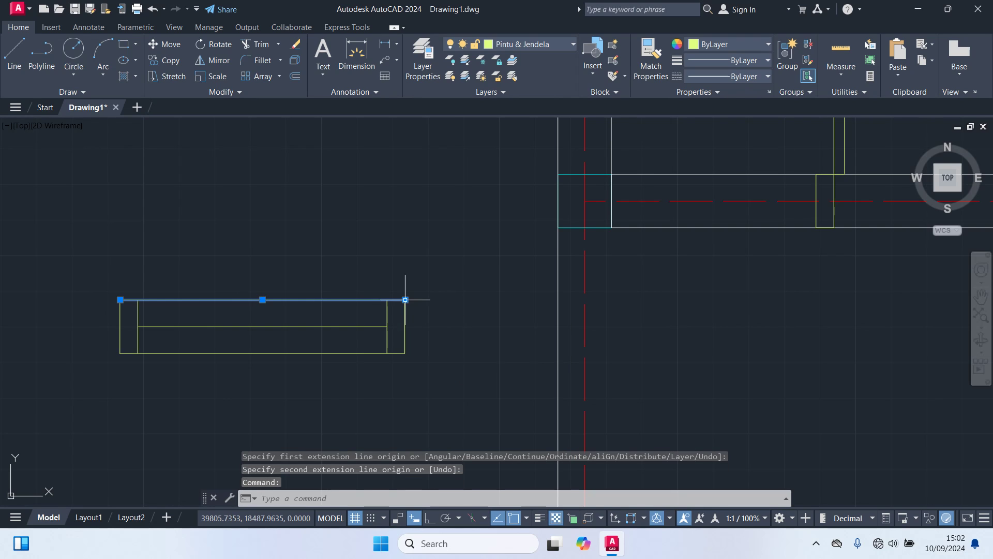
click(406, 300)
key(Escape)
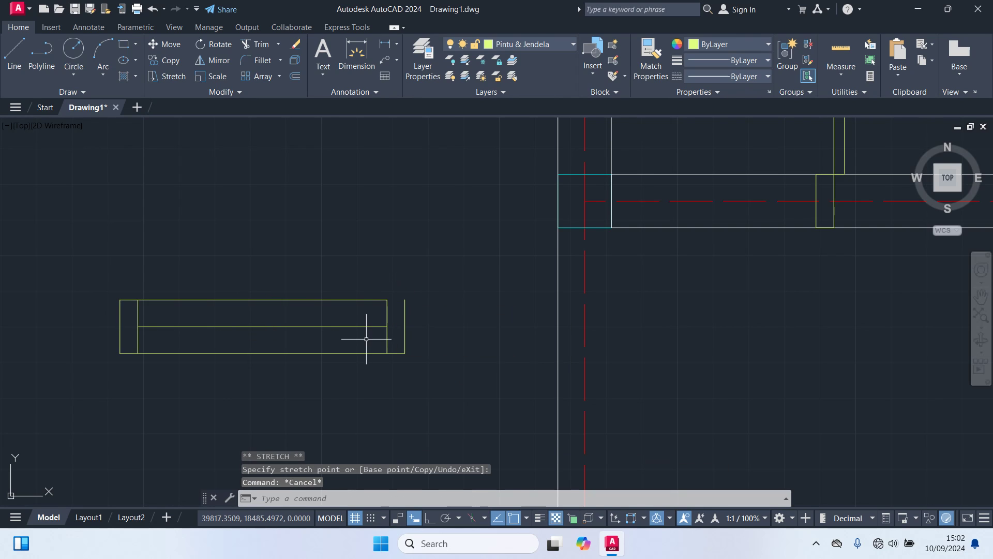
click(393, 353)
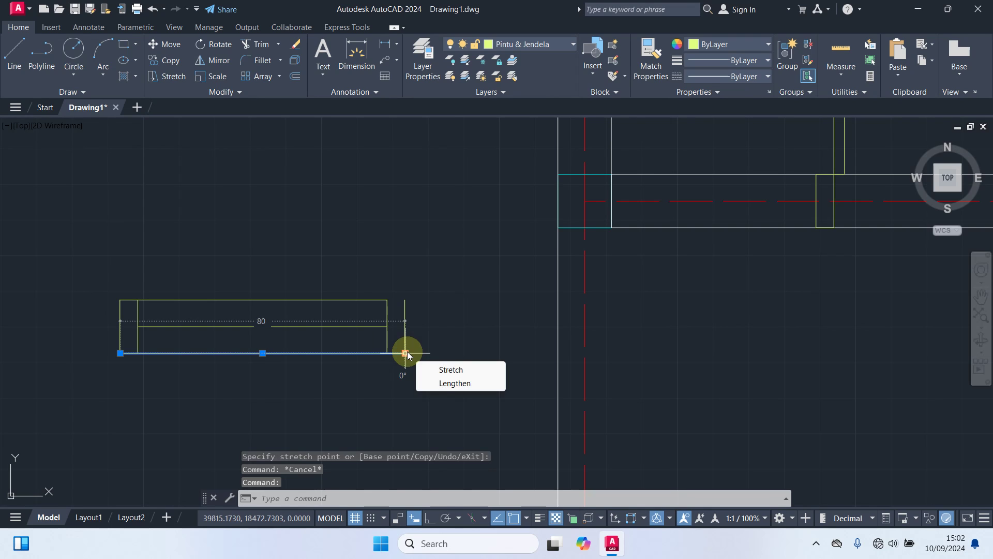
click(406, 353)
key(Escape)
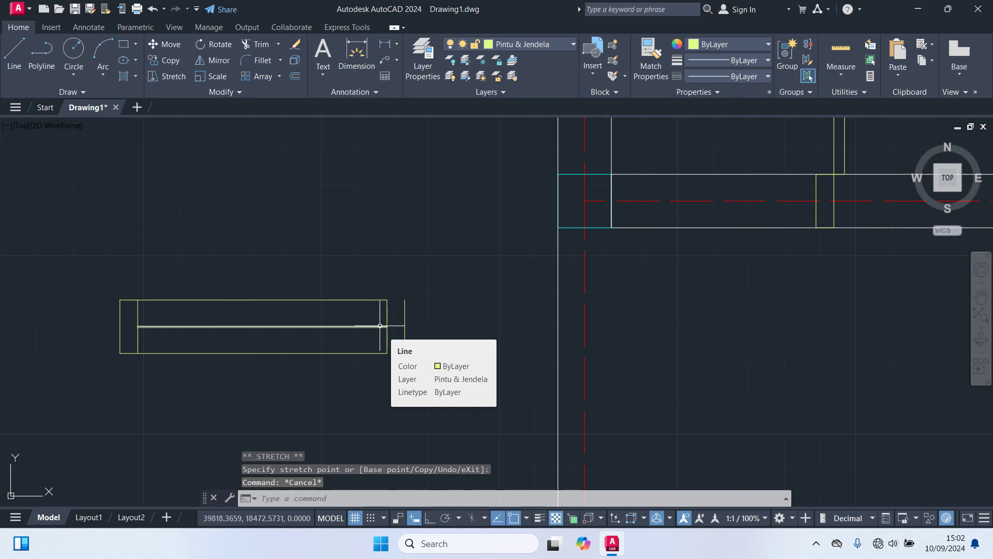
Shorten the window's glass centre line and upper outer line by stretching their right ends to their midpoints.
click(380, 326)
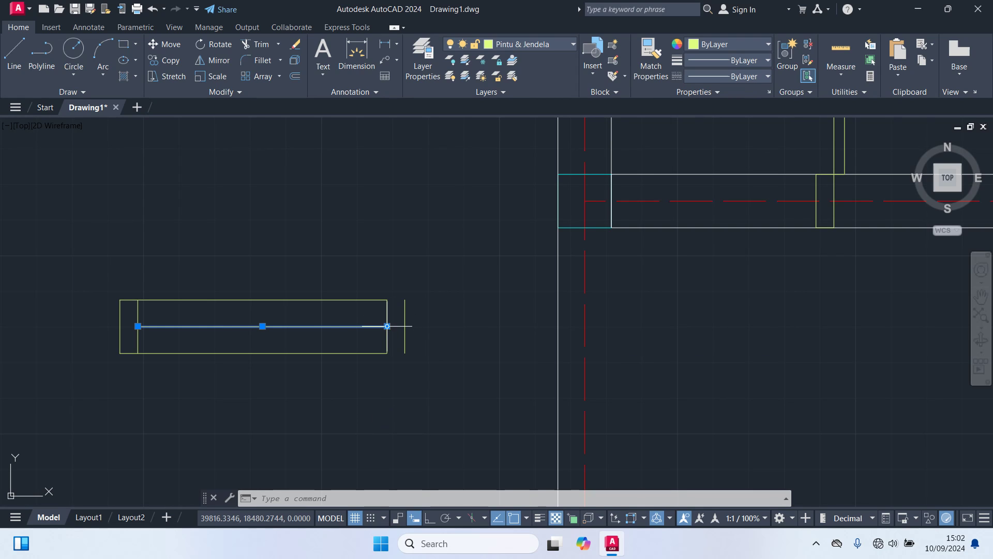
click(388, 327)
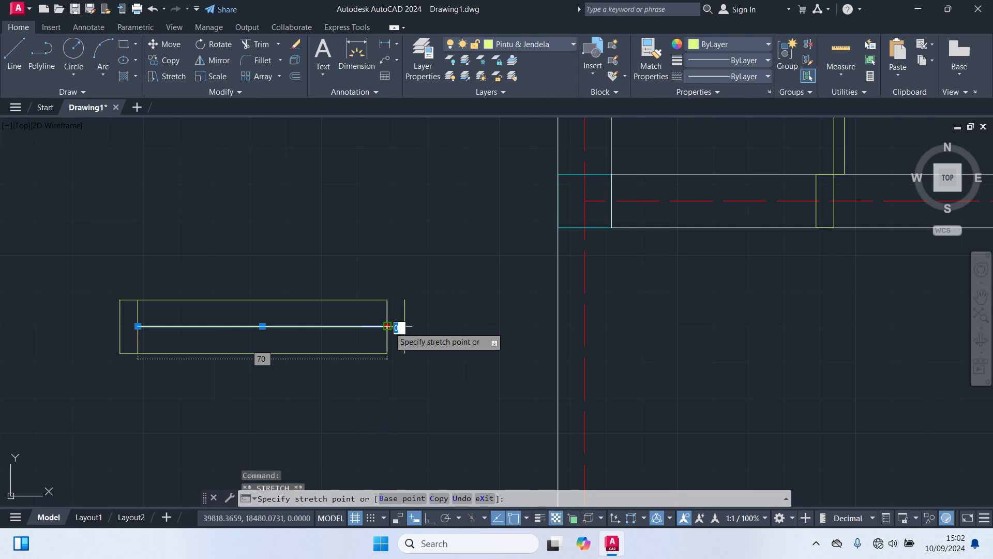
click(262, 326)
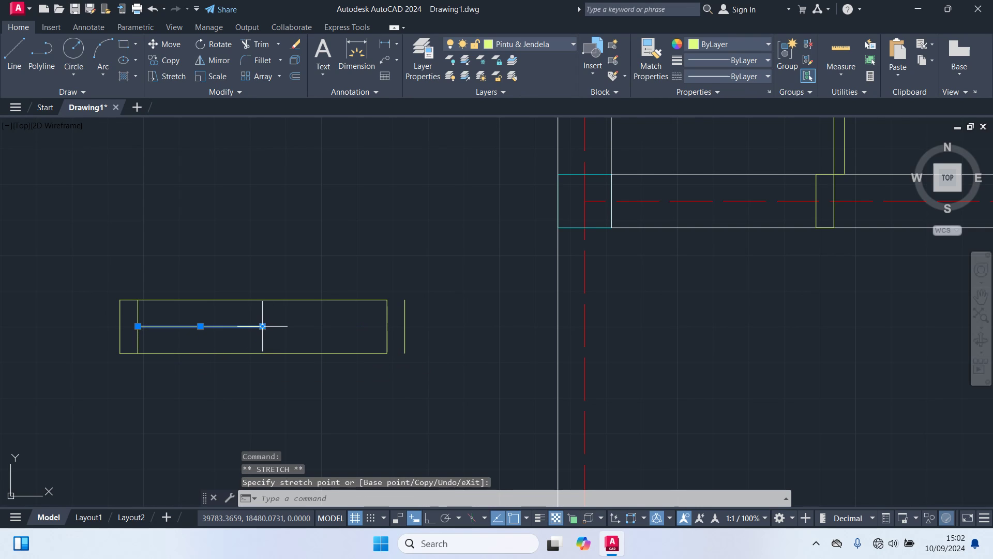
key(Escape)
click(346, 300)
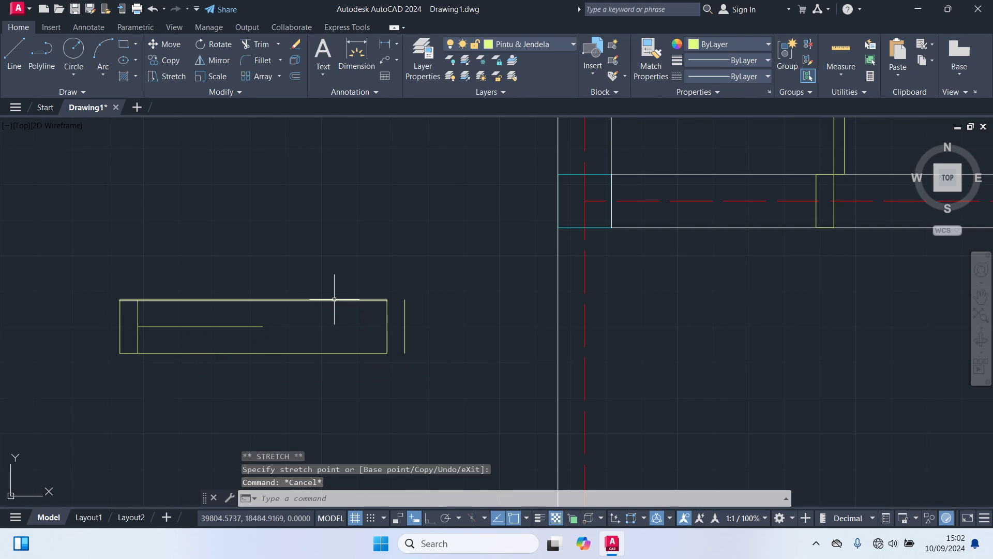
click(386, 300)
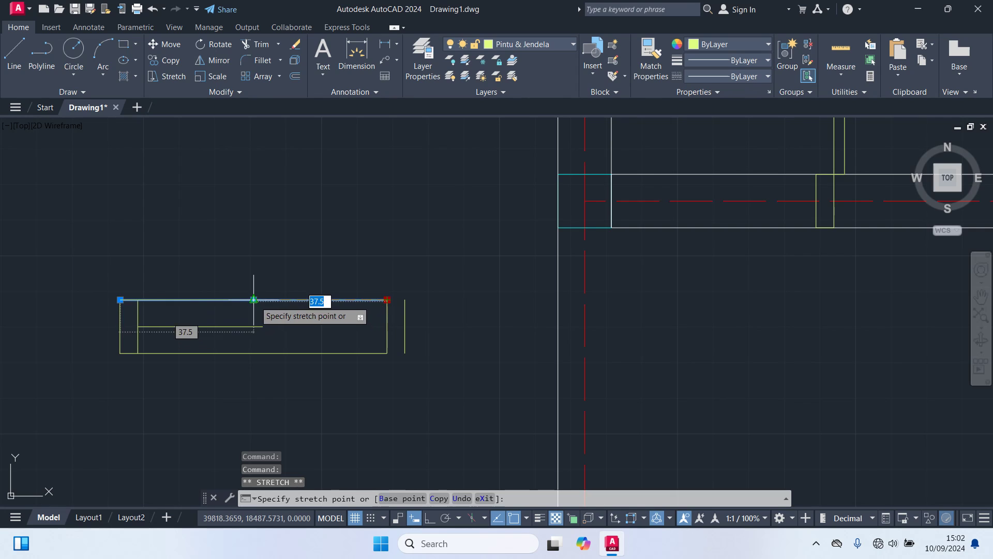
key(Escape)
click(366, 355)
click(365, 355)
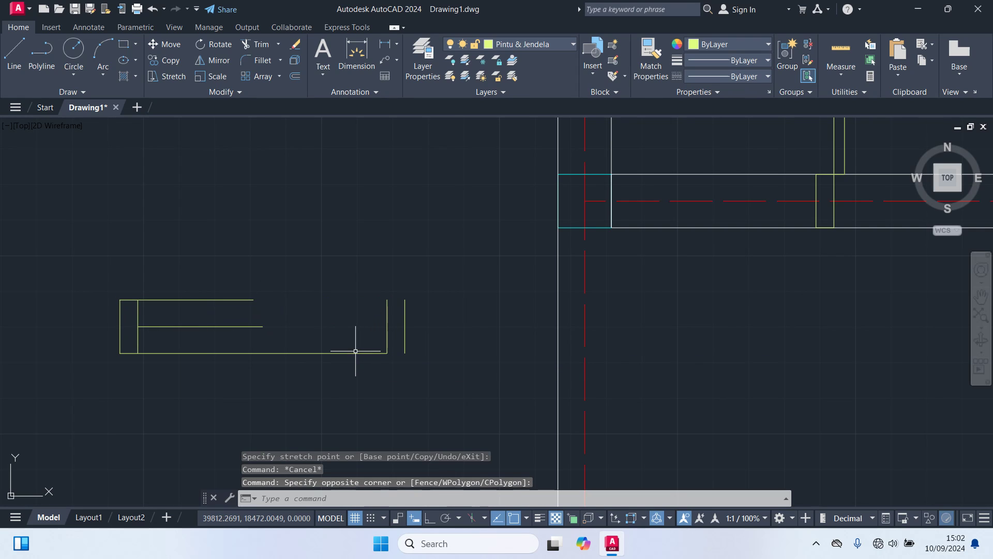
click(355, 353)
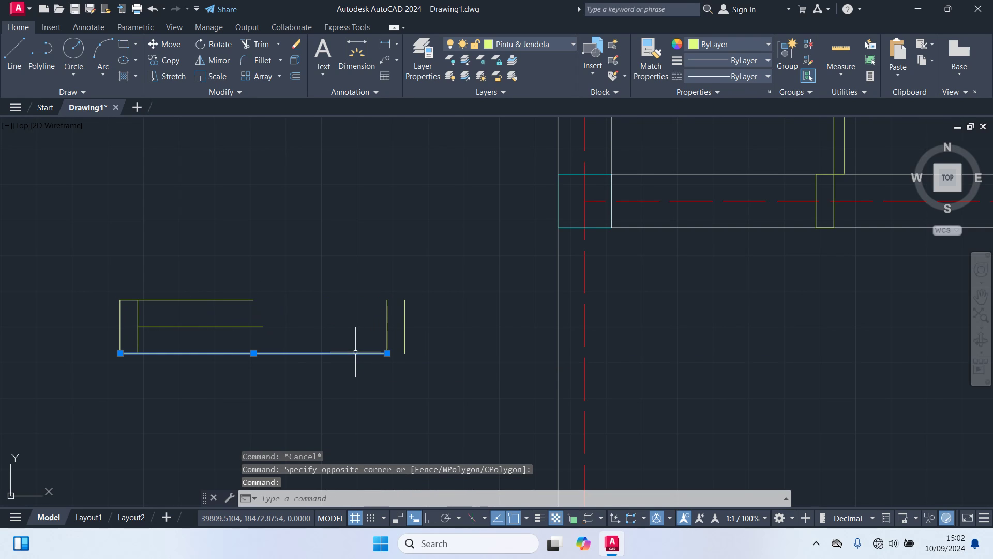
click(391, 354)
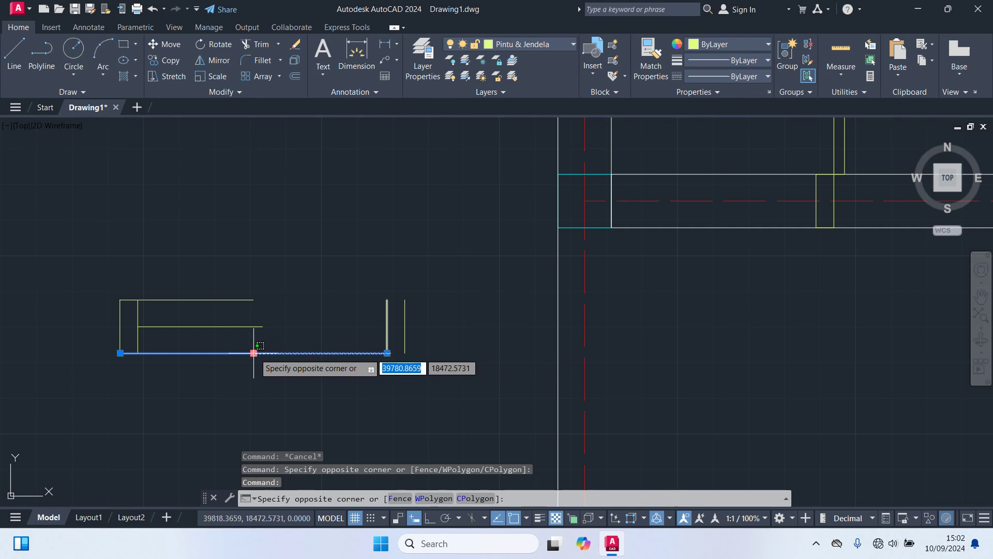
click(254, 353)
key(Escape)
click(247, 326)
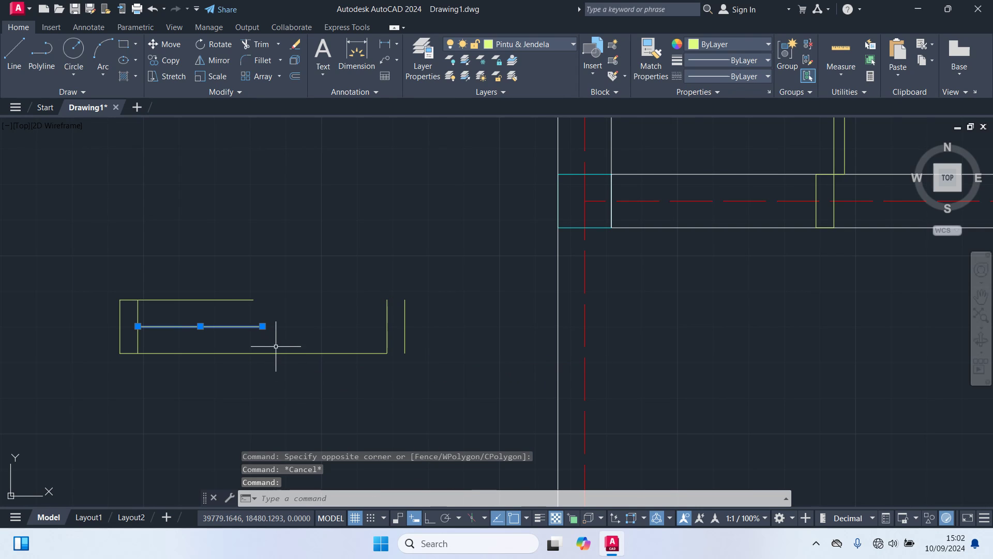
key(Escape)
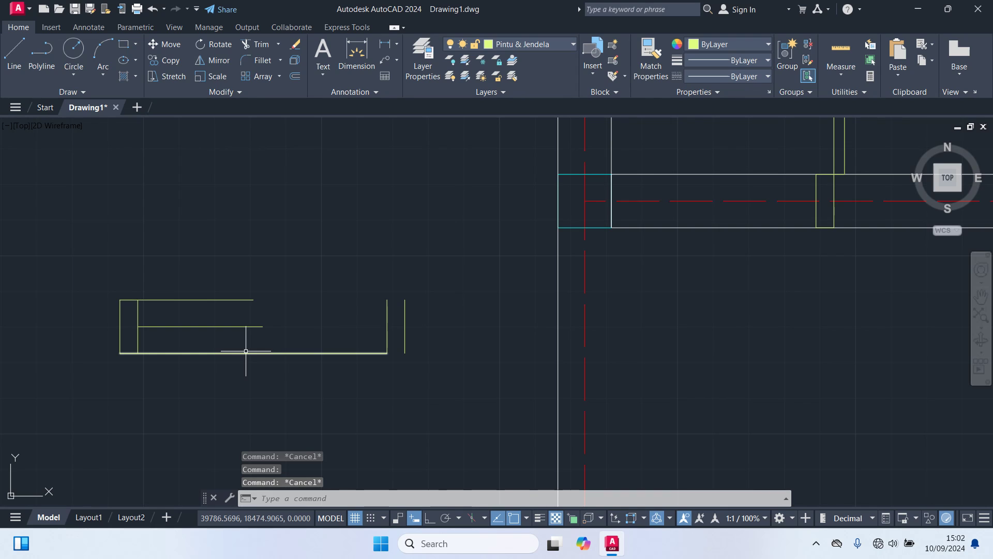
Shorten the window's lower outer line by stretching its right end to its midpoint.
click(248, 351)
click(245, 353)
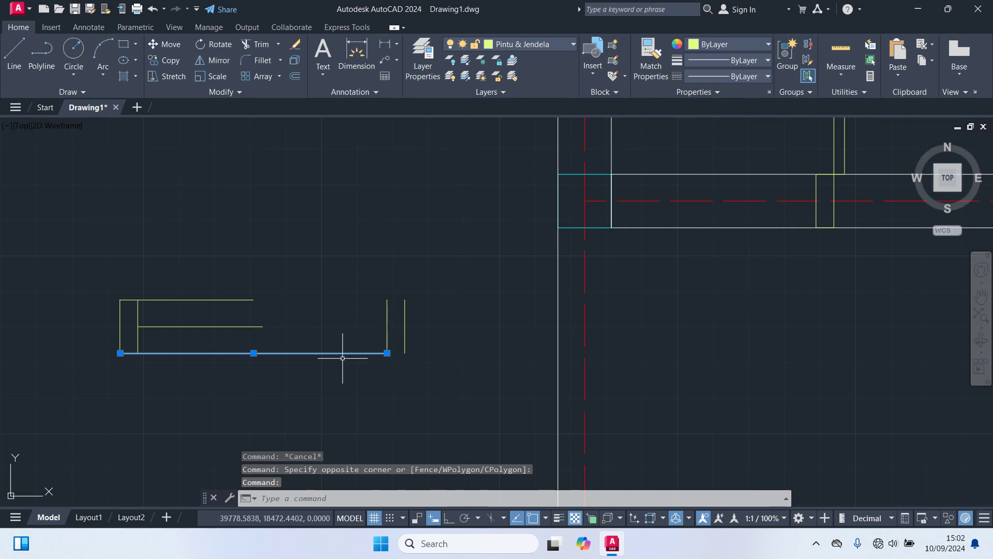
click(388, 354)
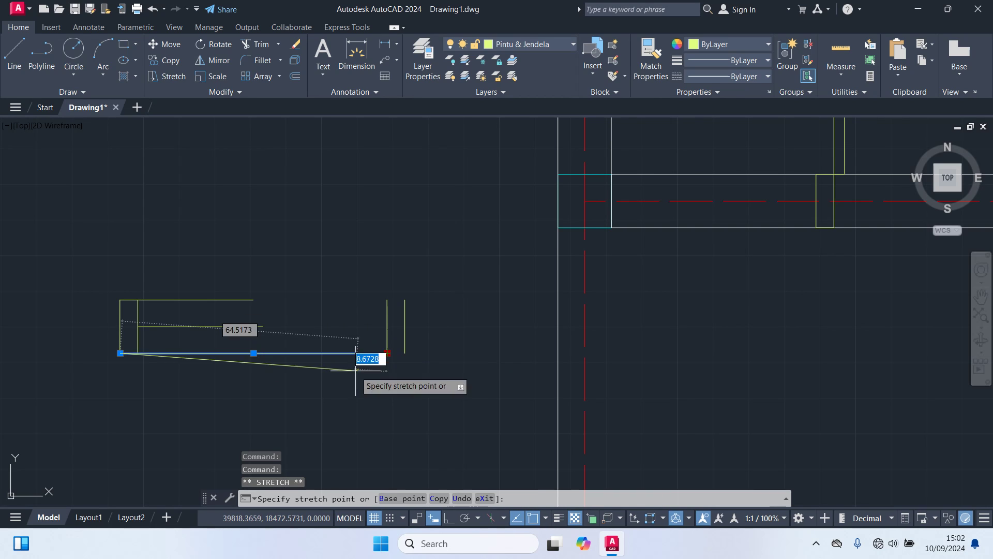
click(254, 357)
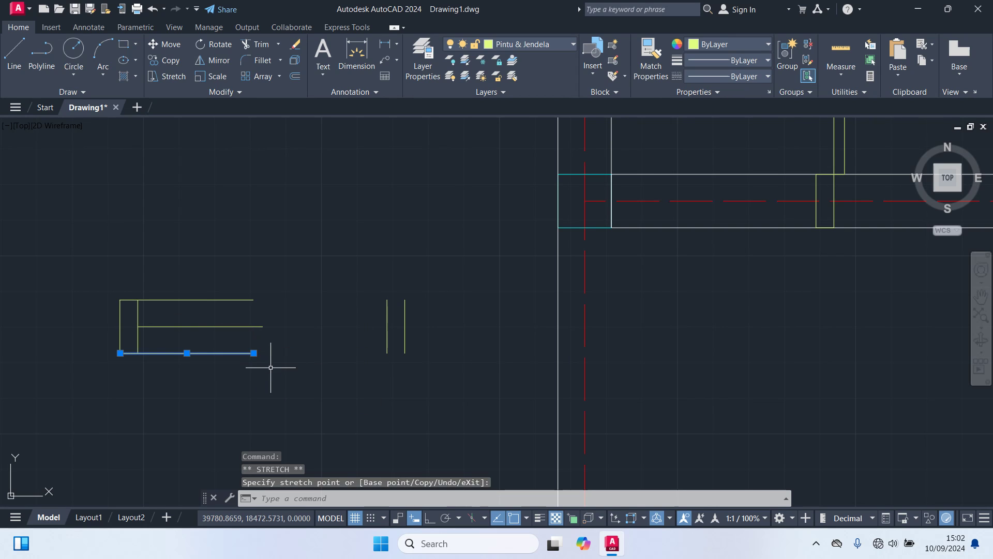
scroll(280, 362, up, 2)
key(Escape)
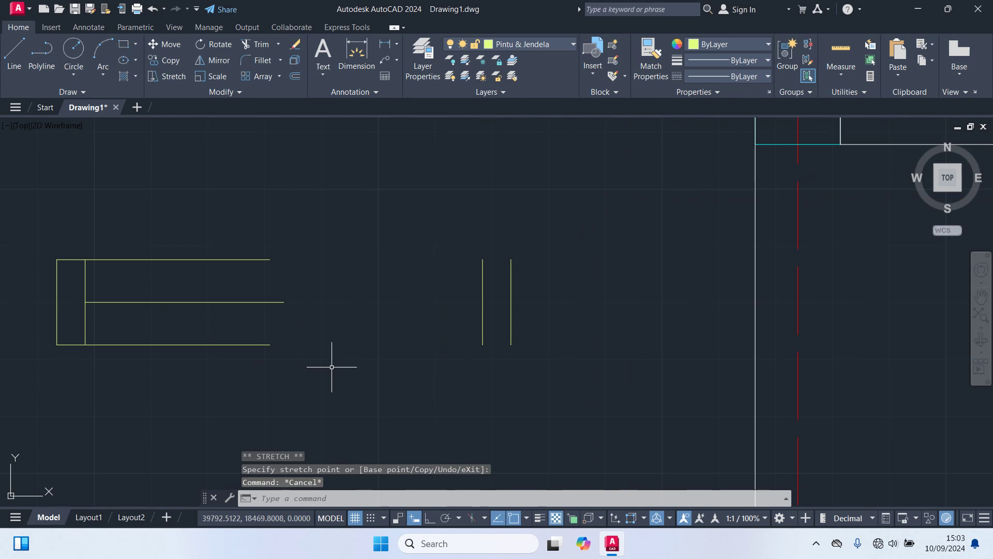
Measure the lower, upper and glass centre lines from the left inner frame line to their right ends with trial dimensions.
text(dim)
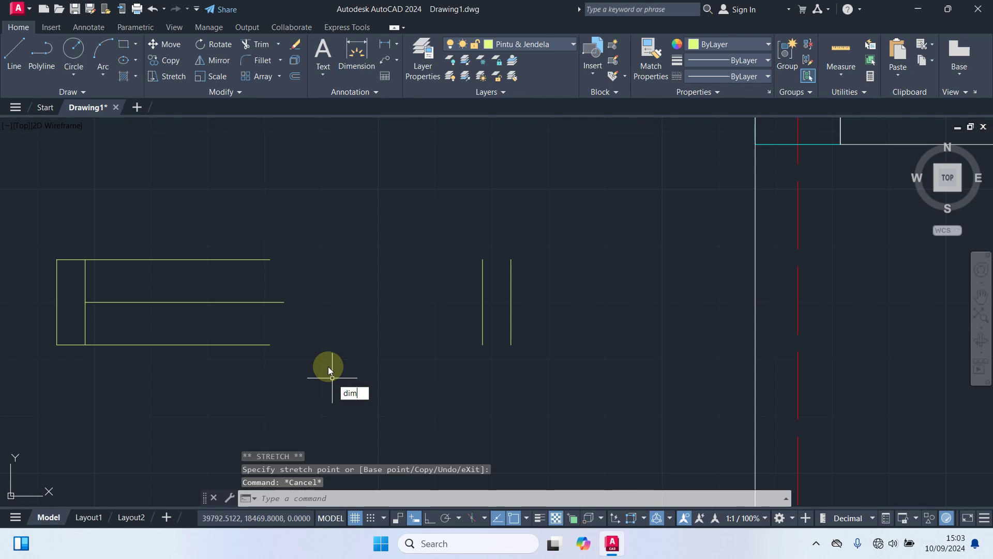
key(Return)
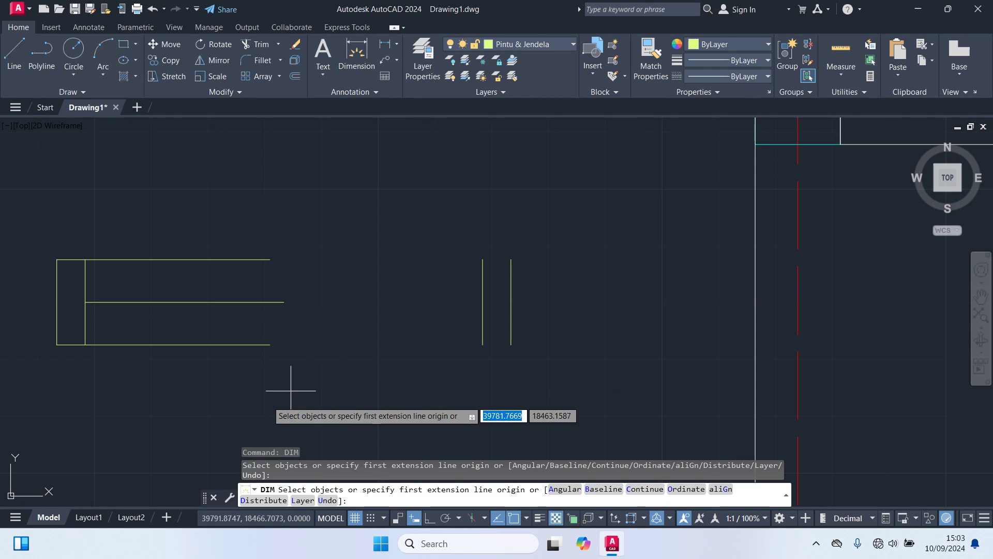
click(85, 344)
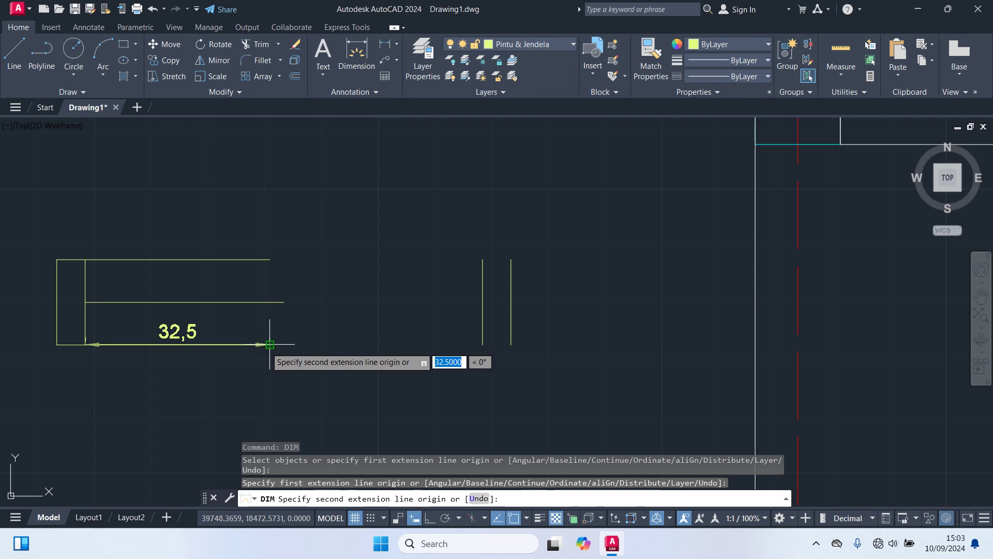
key(Escape)
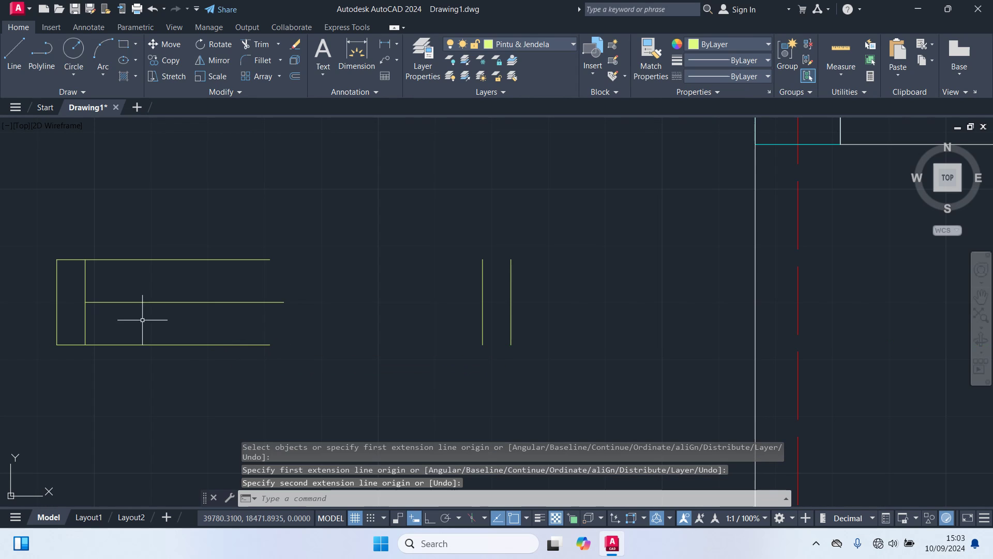
key(Return)
click(85, 260)
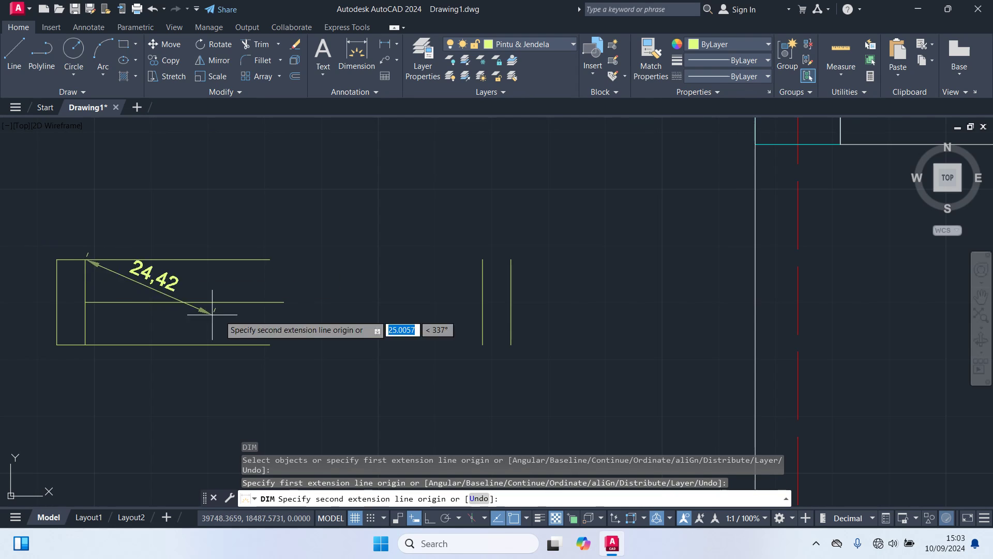
key(Escape)
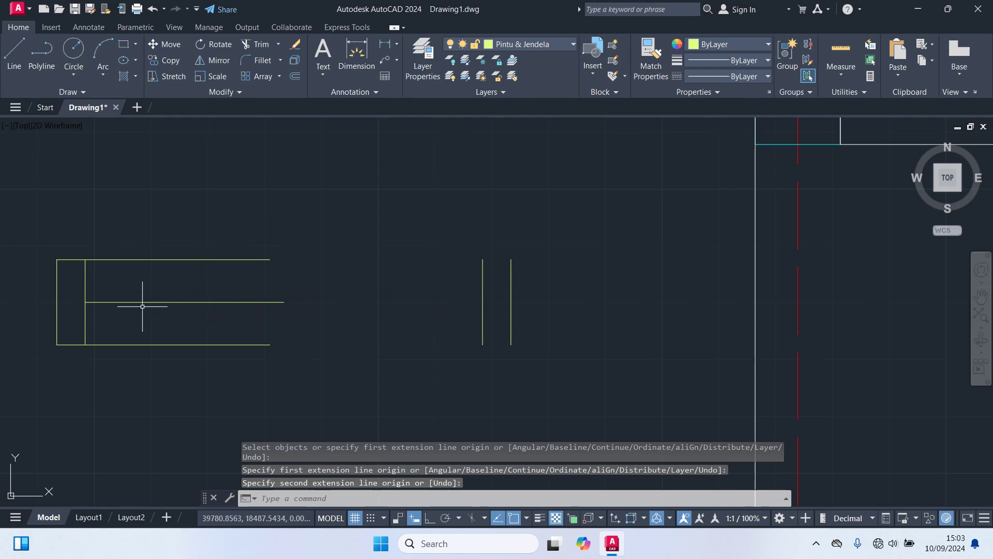
key(Return)
click(86, 301)
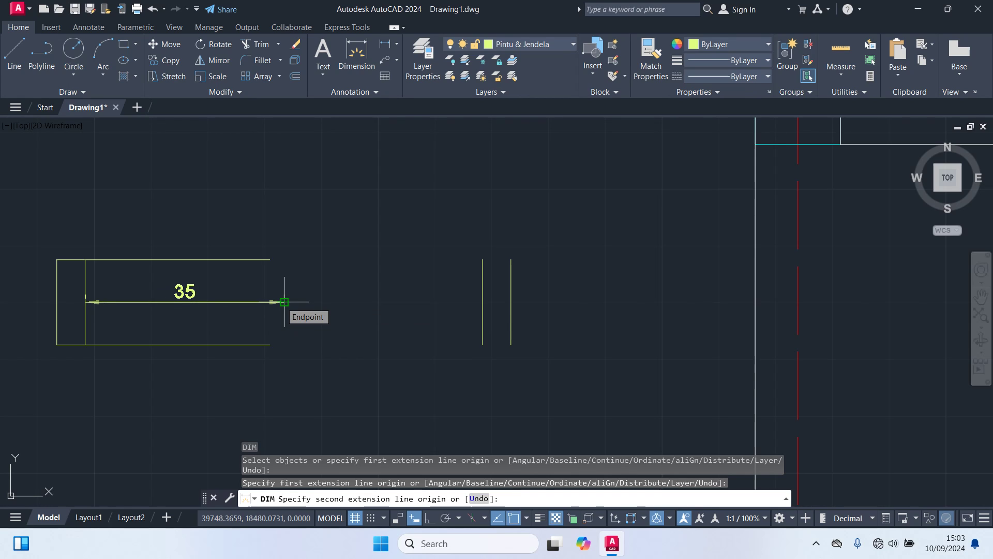
key(Escape)
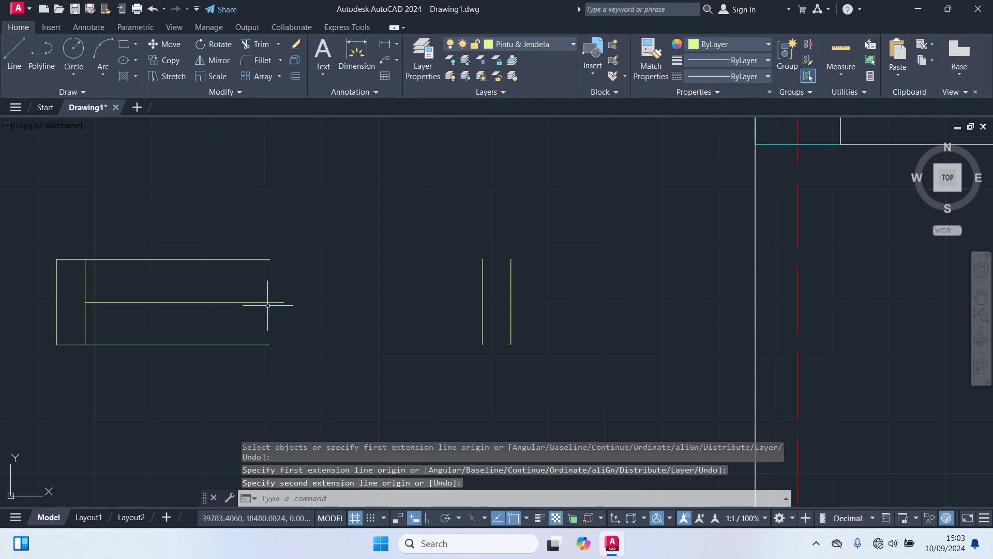
Lengthen the window's upper outer line by 2.5 at its right end.
click(251, 259)
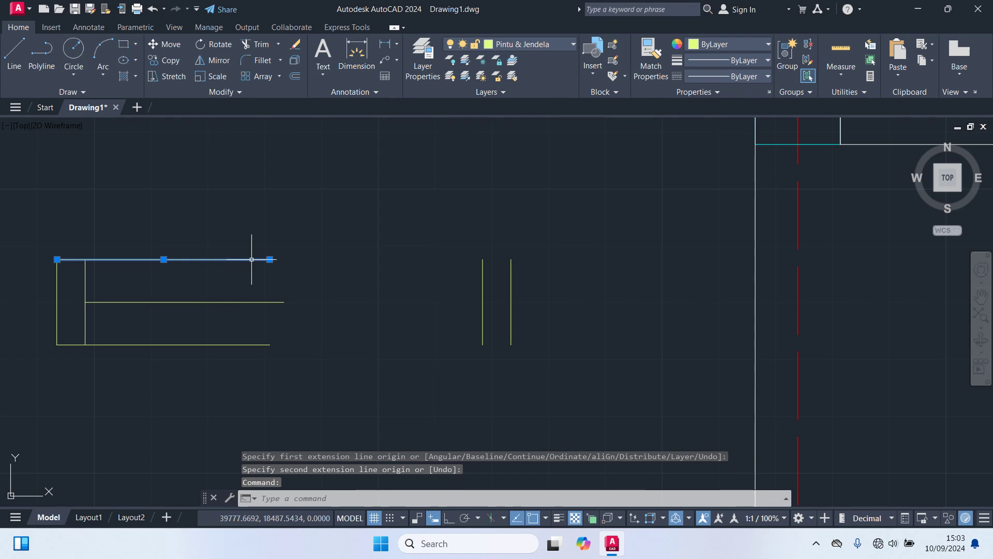
click(269, 259)
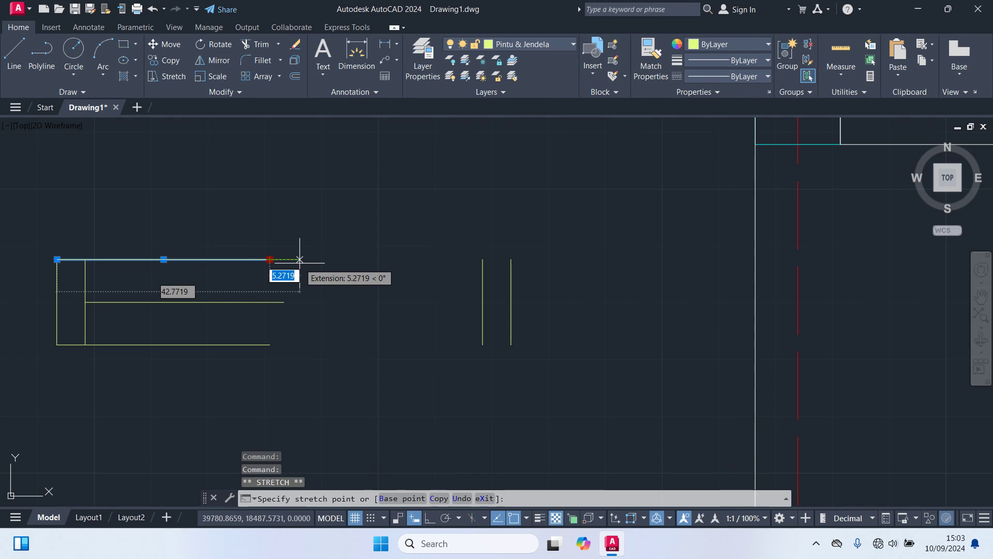
text(2.5)
key(Return)
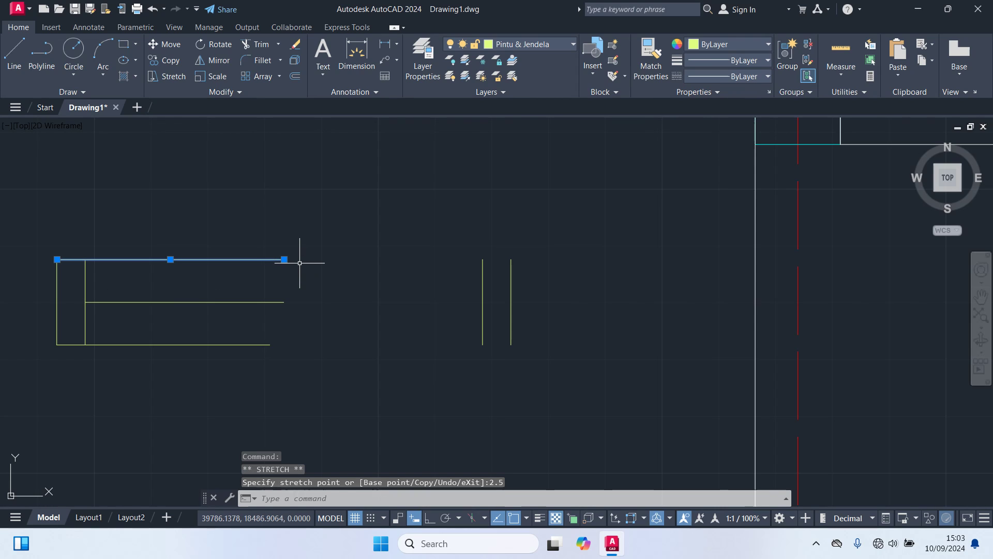
key(Escape)
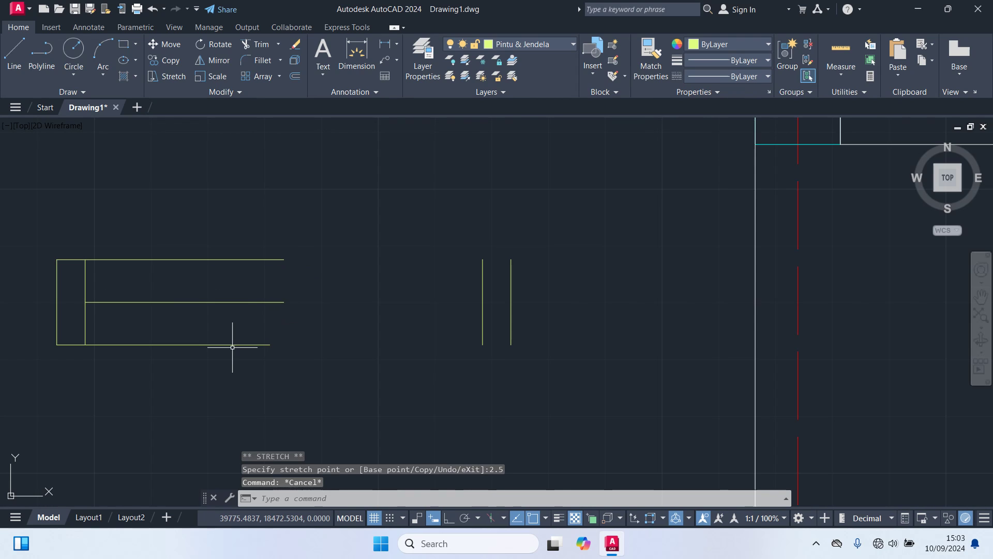
Lengthen the window's lower outer line by 2.5 at its right end.
click(233, 344)
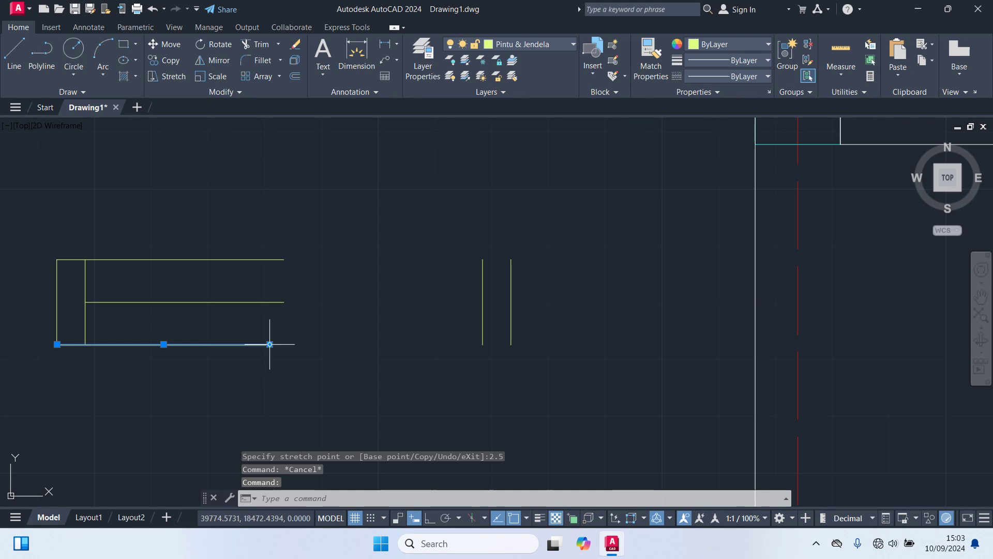
click(270, 344)
text(2)
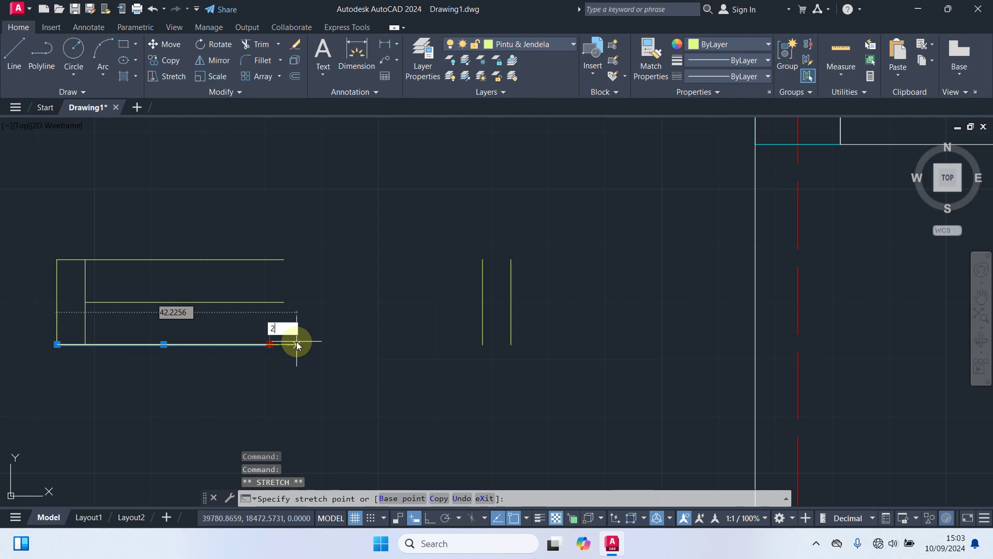
text(.5)
key(Return)
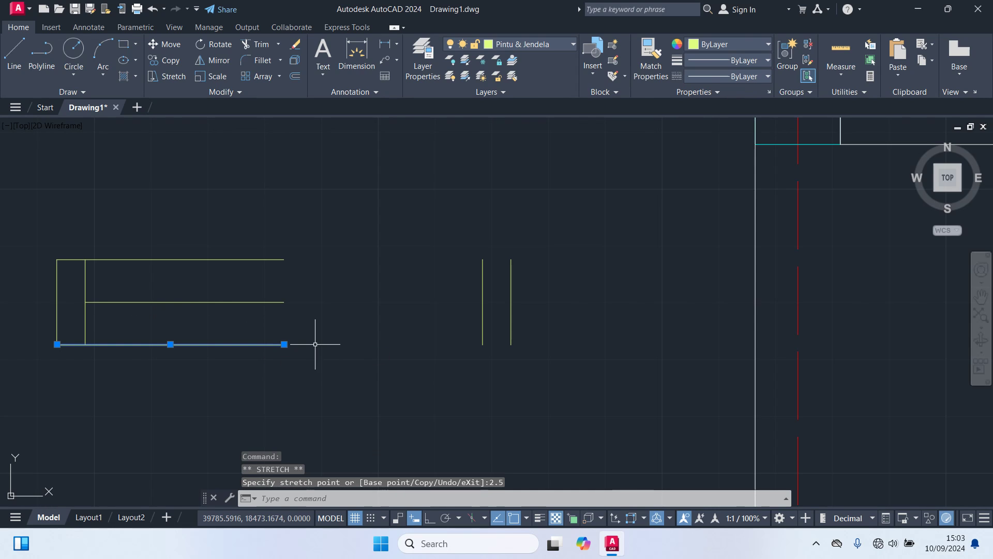
key(Escape)
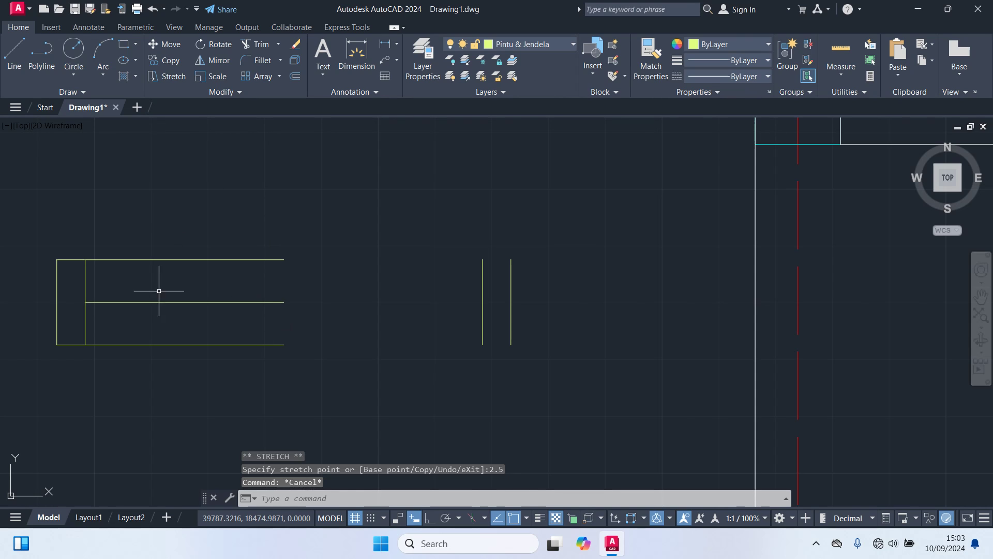
Move the two detached right frame lines so their outer top corner meets the upper outer line's right end.
click(547, 382)
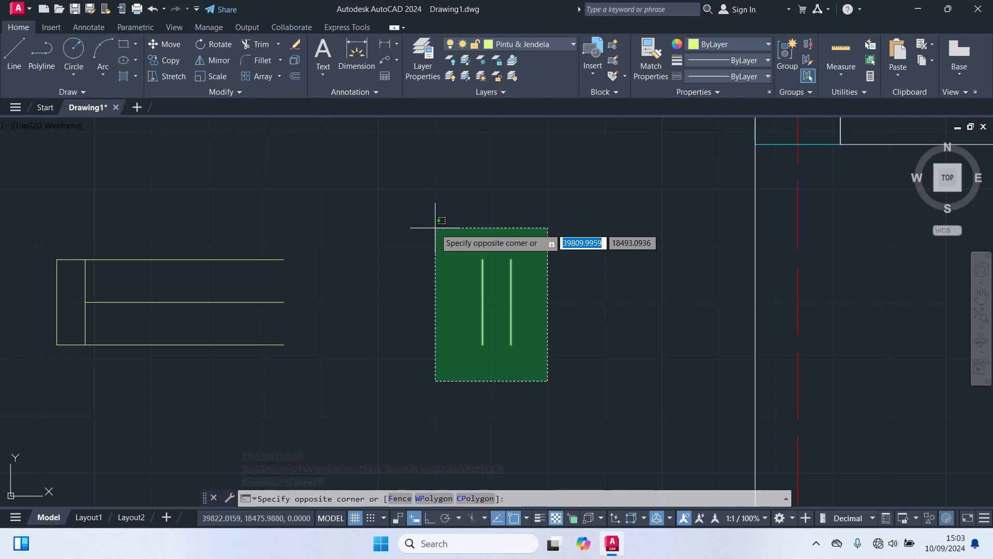
click(435, 228)
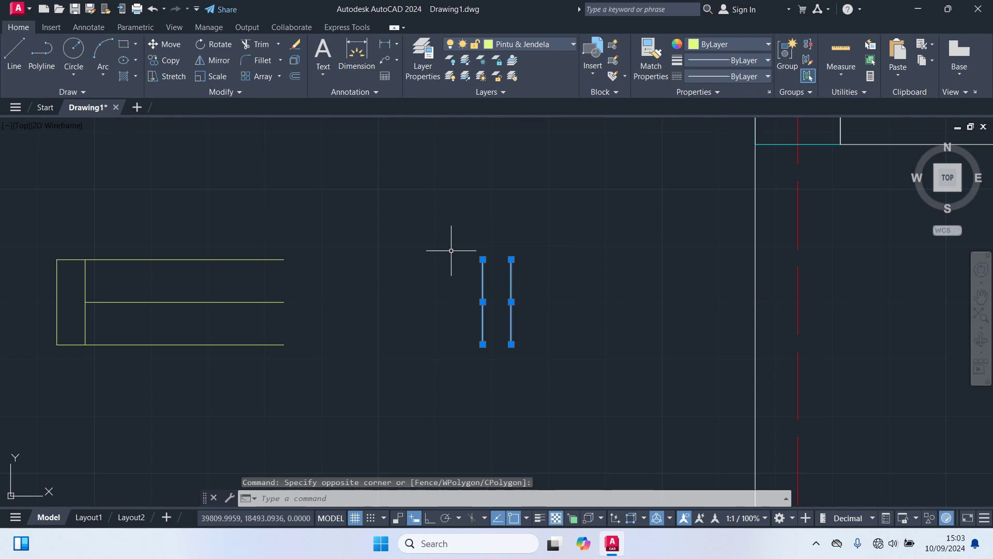
text(m)
key(Return)
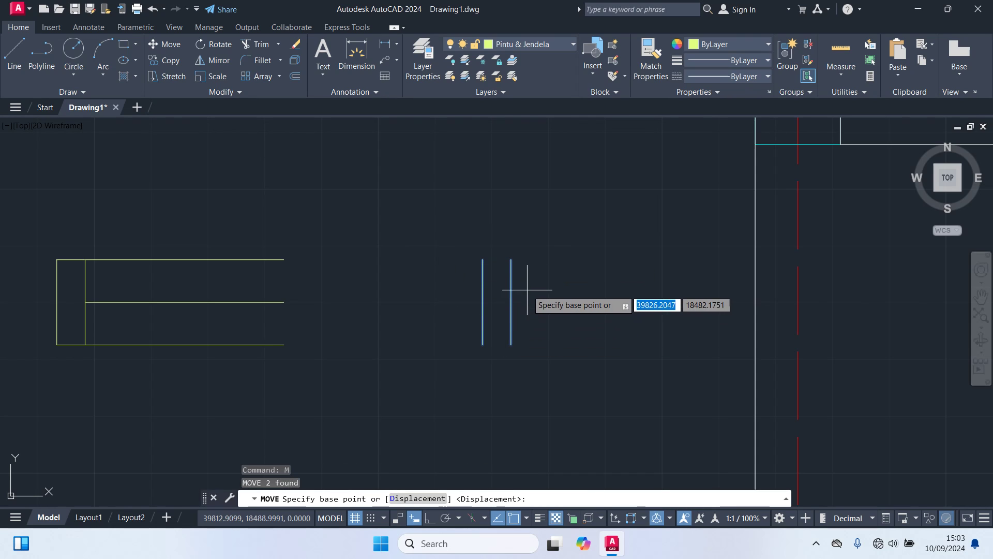
click(511, 259)
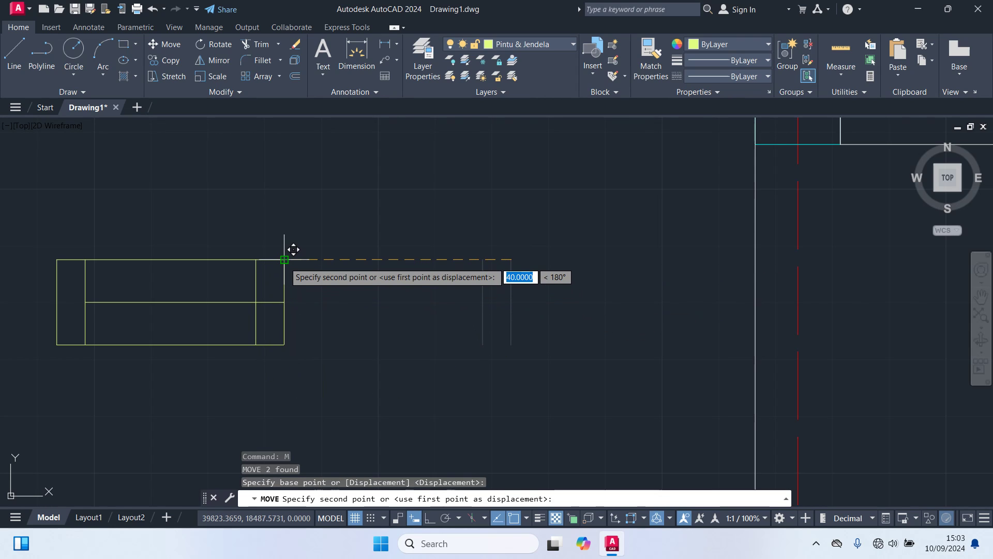
click(285, 260)
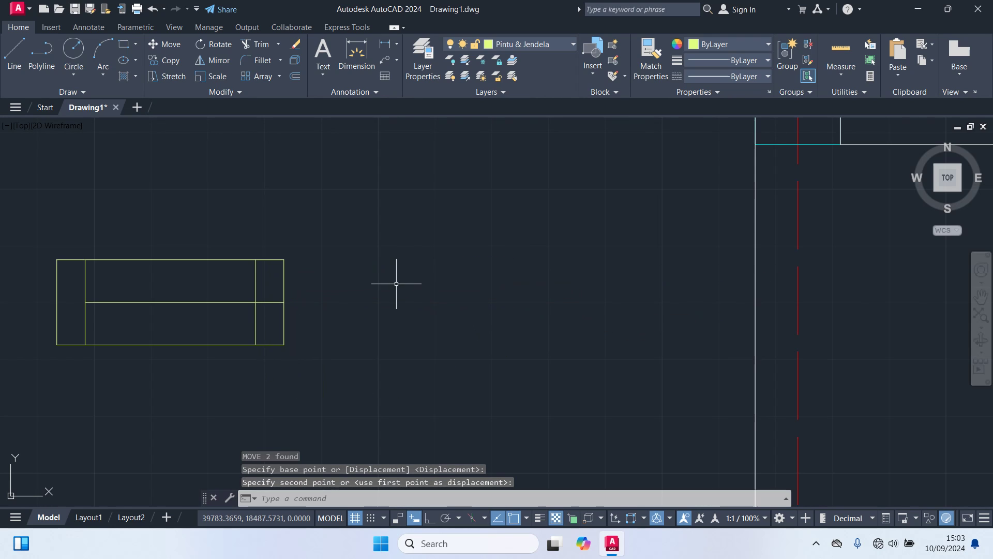
click(230, 259)
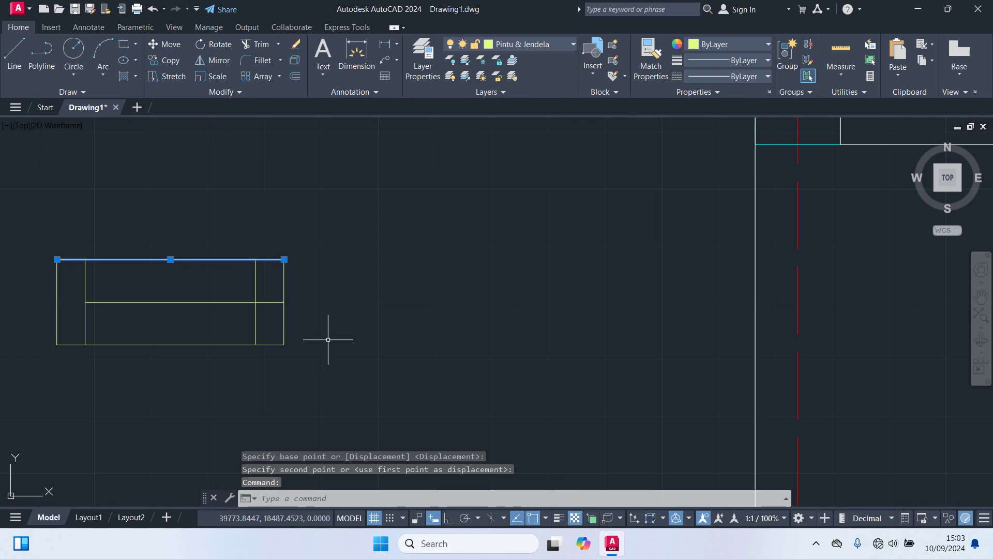
scroll(355, 322, down, 4)
key(Escape)
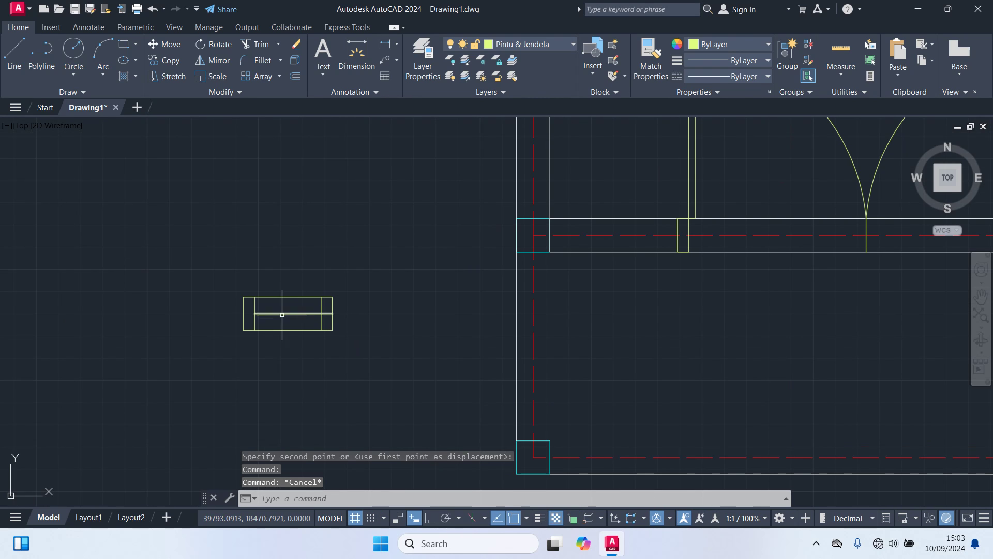
click(284, 313)
scroll(368, 321, down, 2)
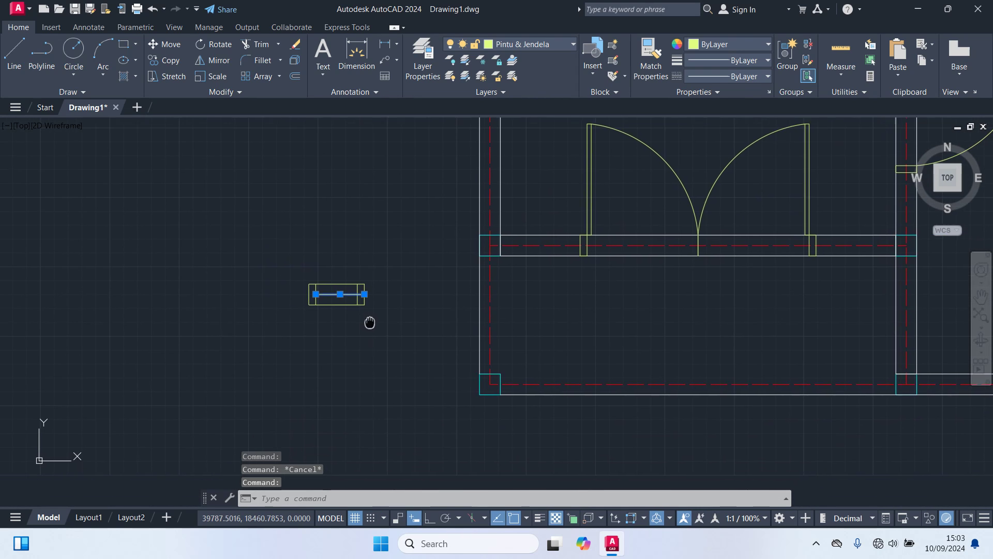
click(383, 333)
click(290, 267)
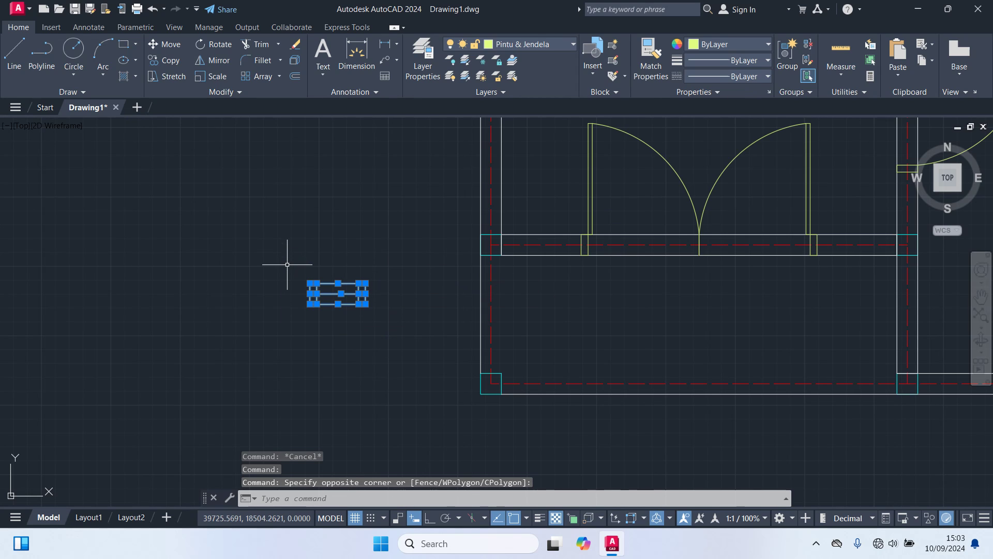
text(co)
key(Return)
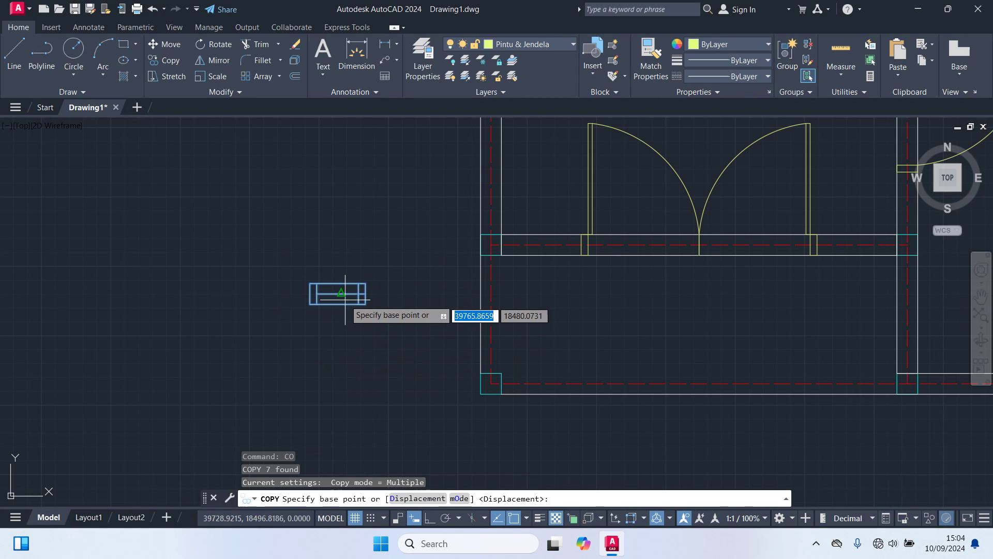
click(339, 294)
scroll(533, 249, up, 2)
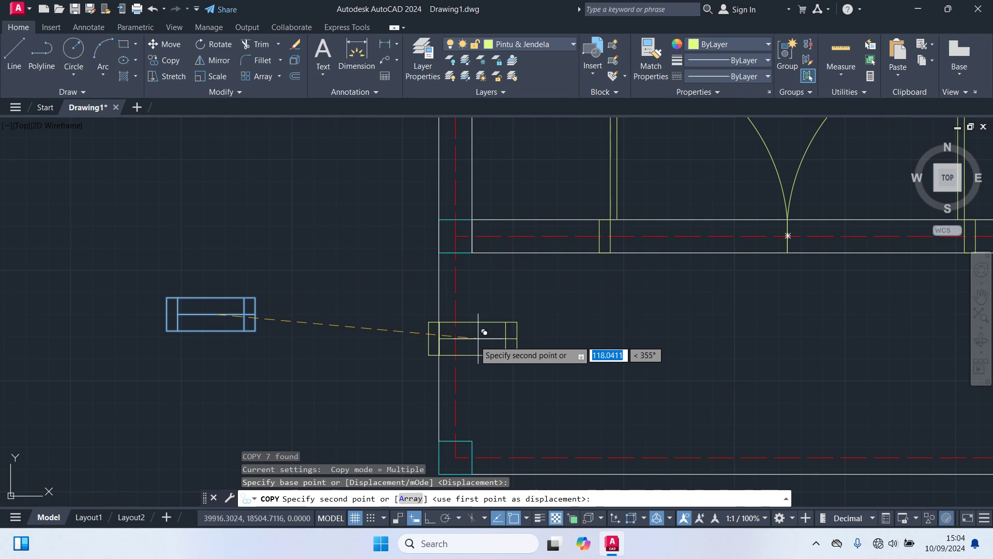
scroll(393, 341, up, 2)
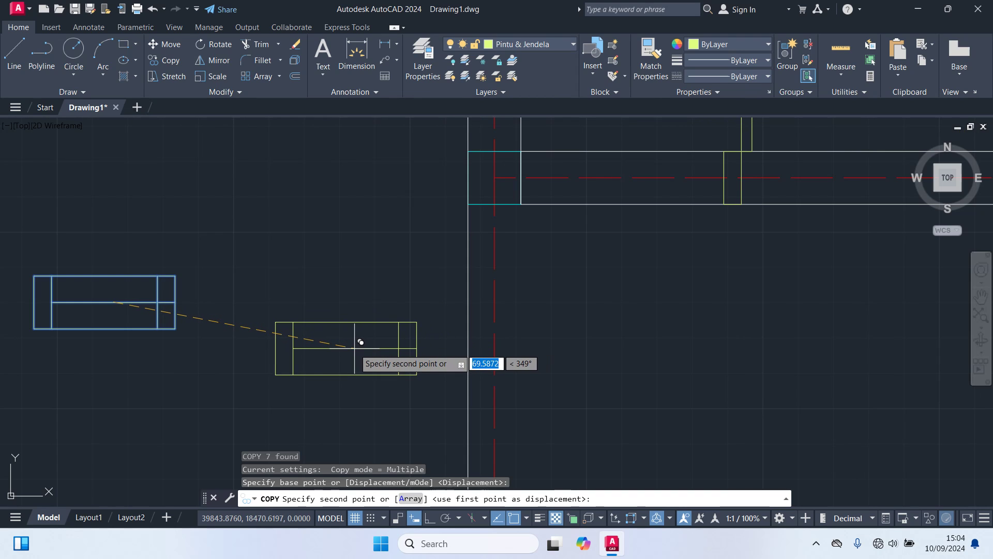
key(Escape)
Measure the narrowed window's overall width between its outer frame lines with a trial dimension.
middle_drag(272, 336, 360, 430)
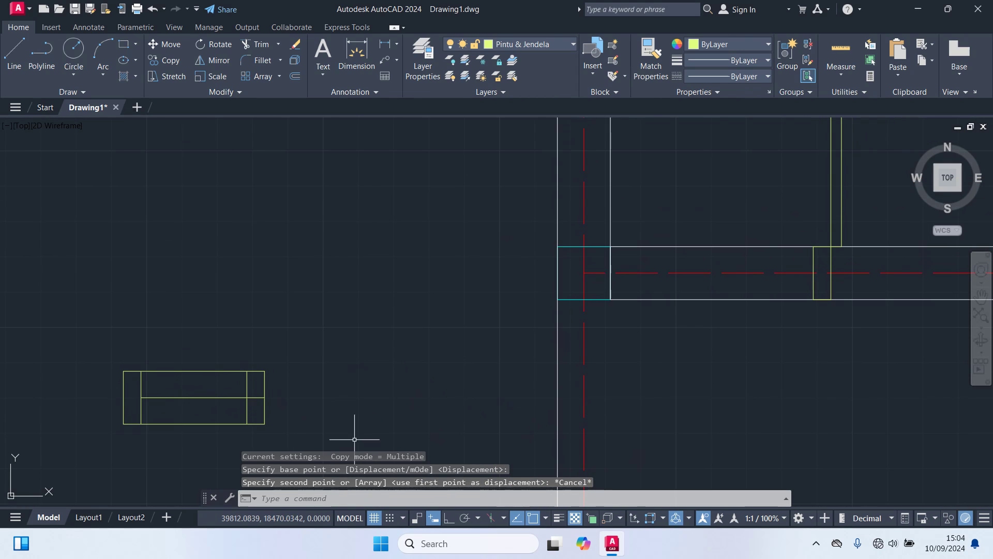
text(DI)
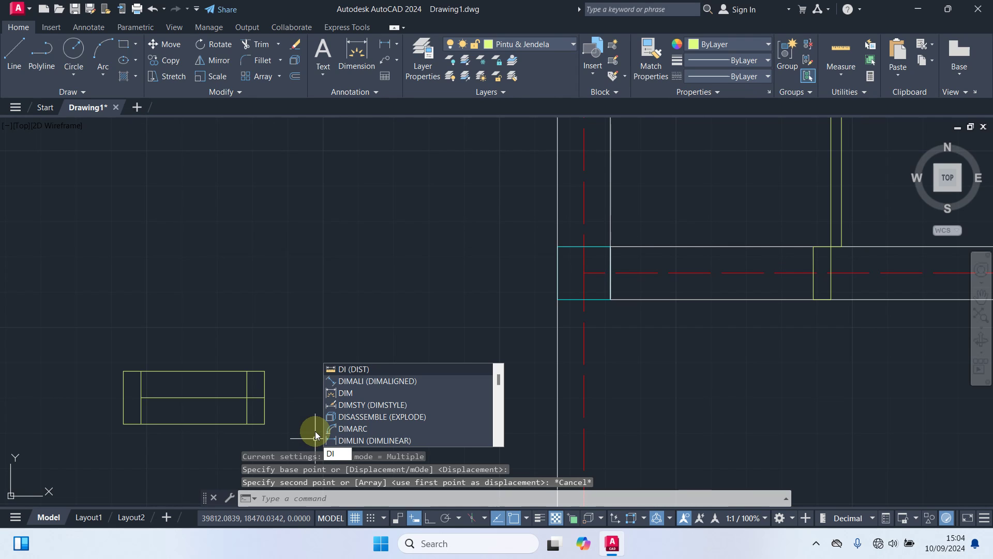
text(M)
key(Return)
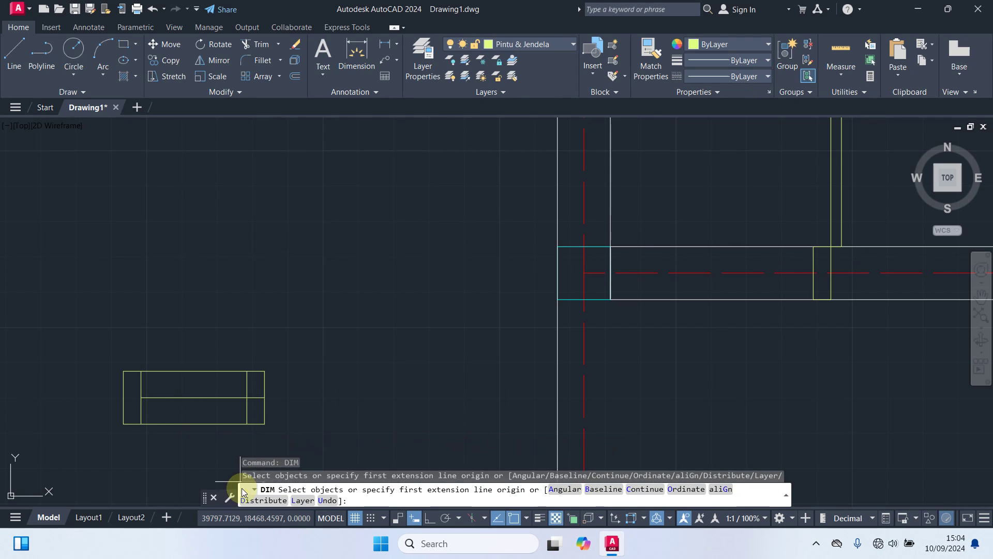
key(Return)
click(123, 397)
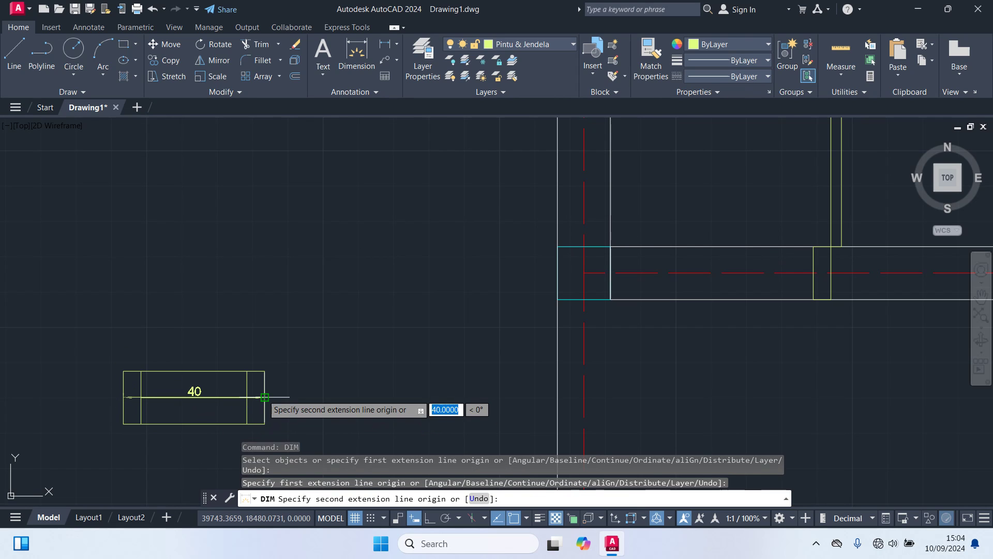
key(Escape)
Shorten the window's glass centre line so its right end stops at the right inner frame line.
scroll(242, 415, up, 2)
click(257, 398)
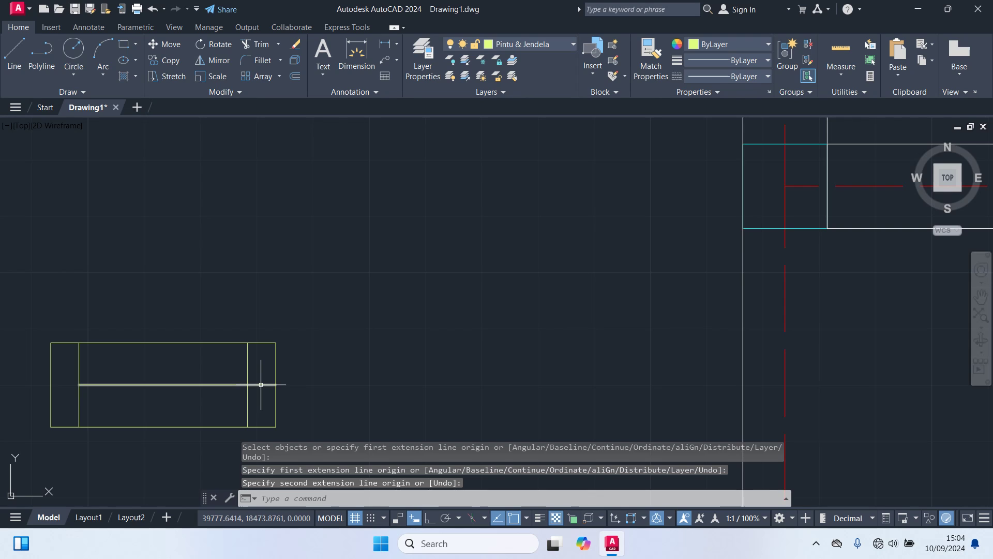
click(276, 384)
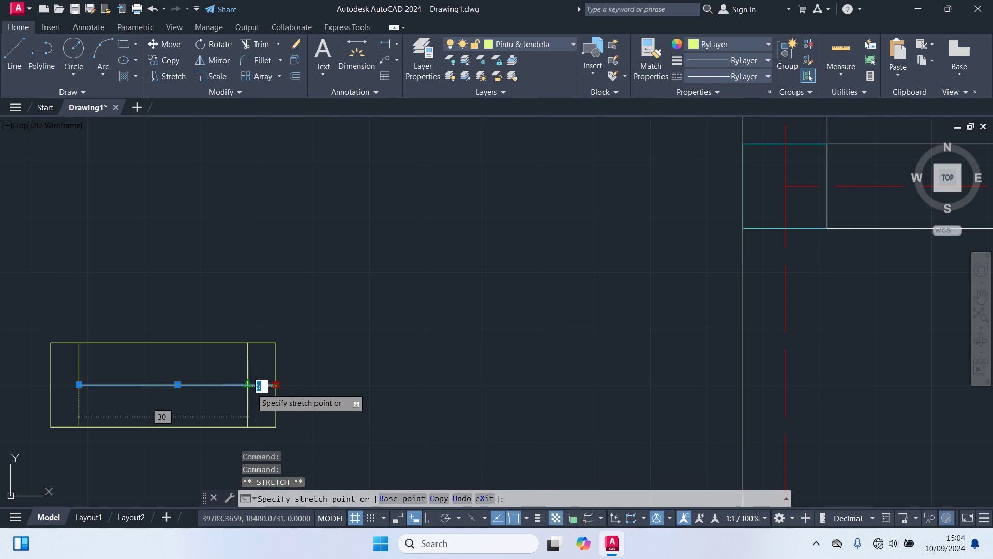
key(Escape)
scroll(355, 366, down, 2)
middle_drag(714, 311, 408, 331)
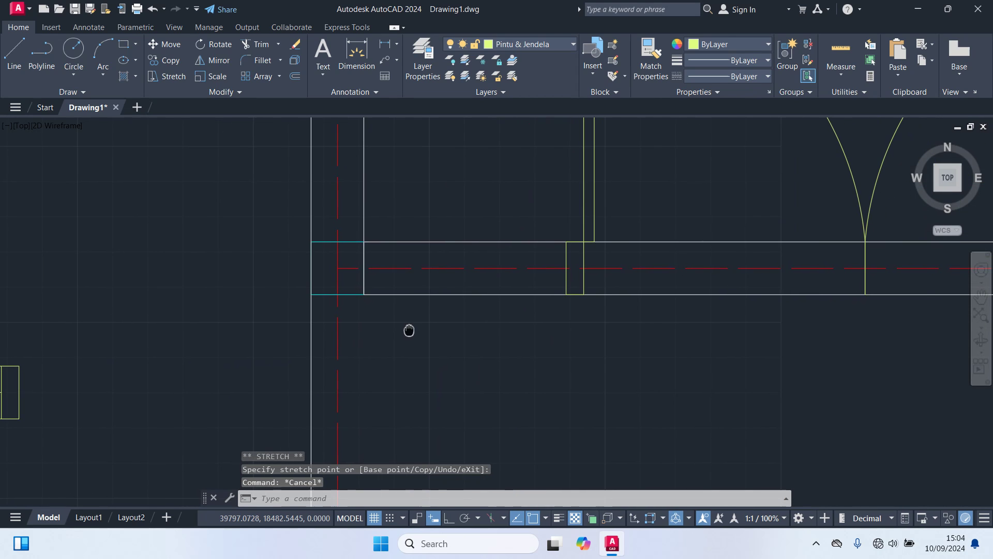
Measure the gap between the left column's inner face and the double door's left frame with a trial dimension.
text(di)
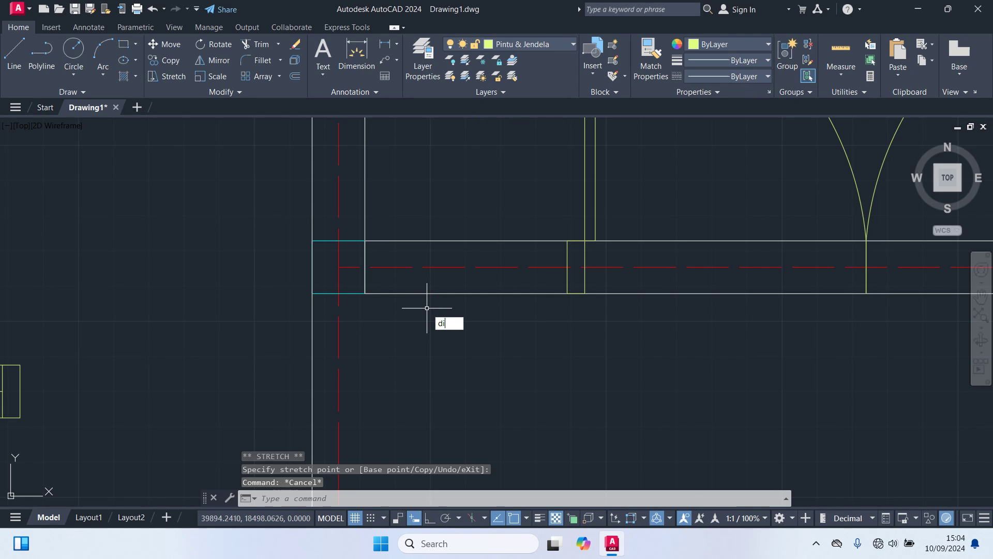
text(m)
key(Return)
key(Return)
click(338, 267)
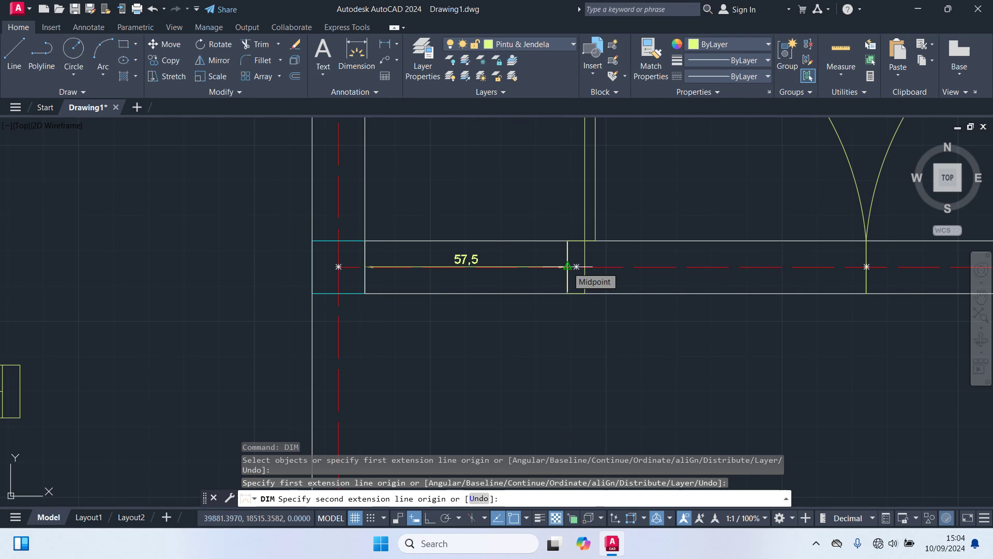
key(Escape)
scroll(497, 376, down, 4)
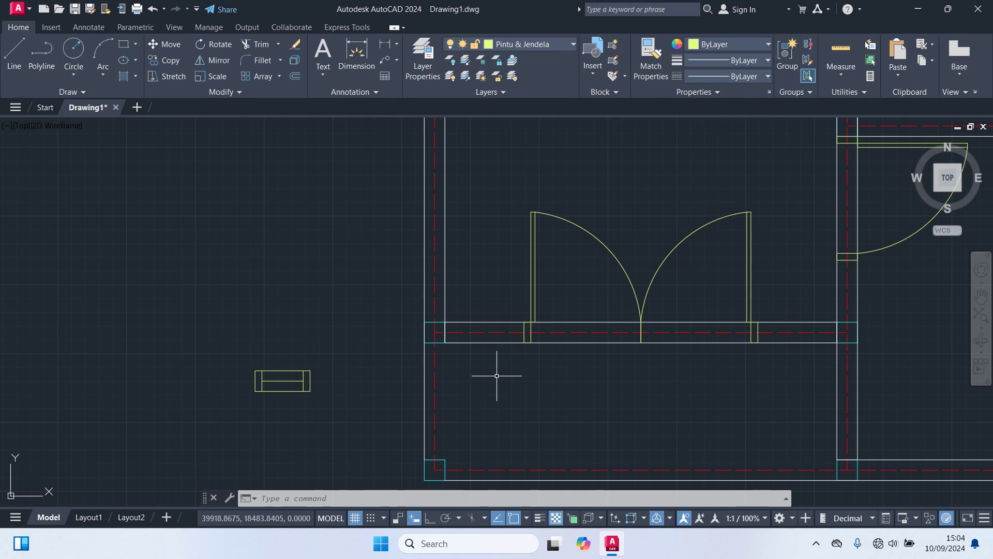
scroll(501, 334, up, 4)
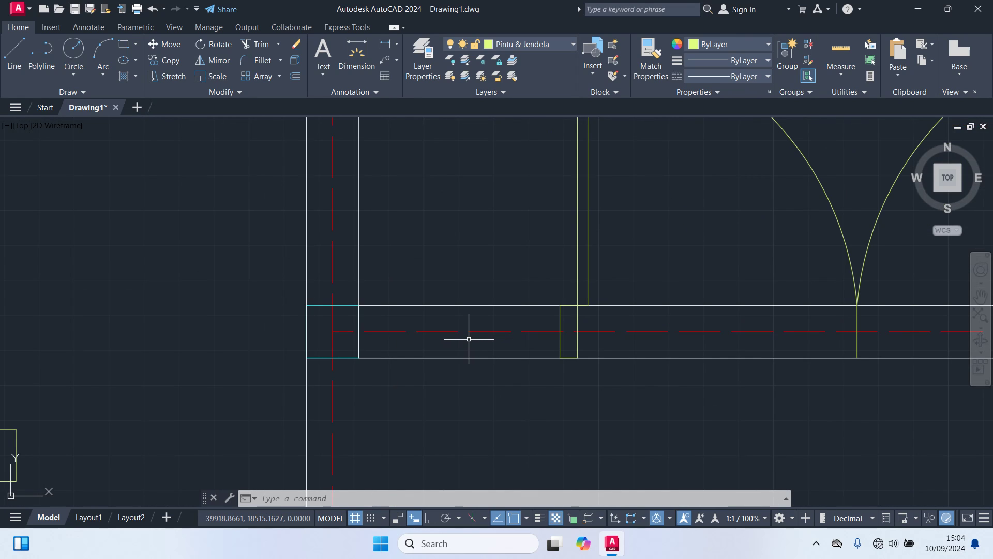
text(l)
key(Return)
click(332, 331)
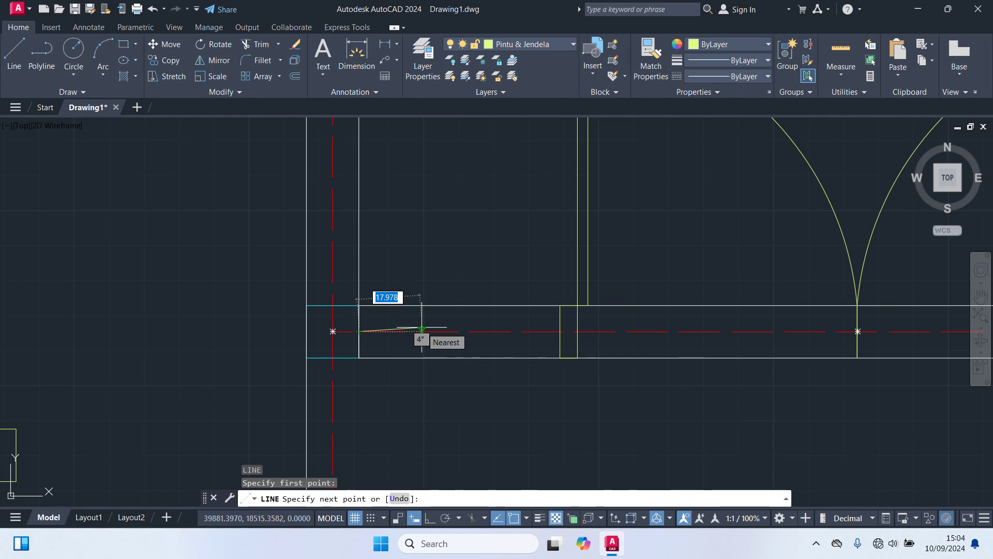
key(F8)
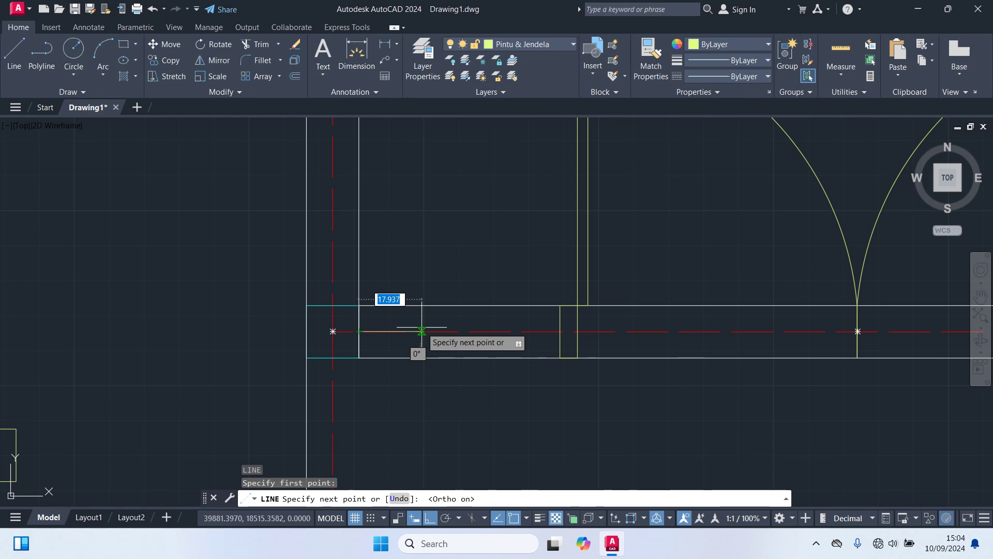
text(28)
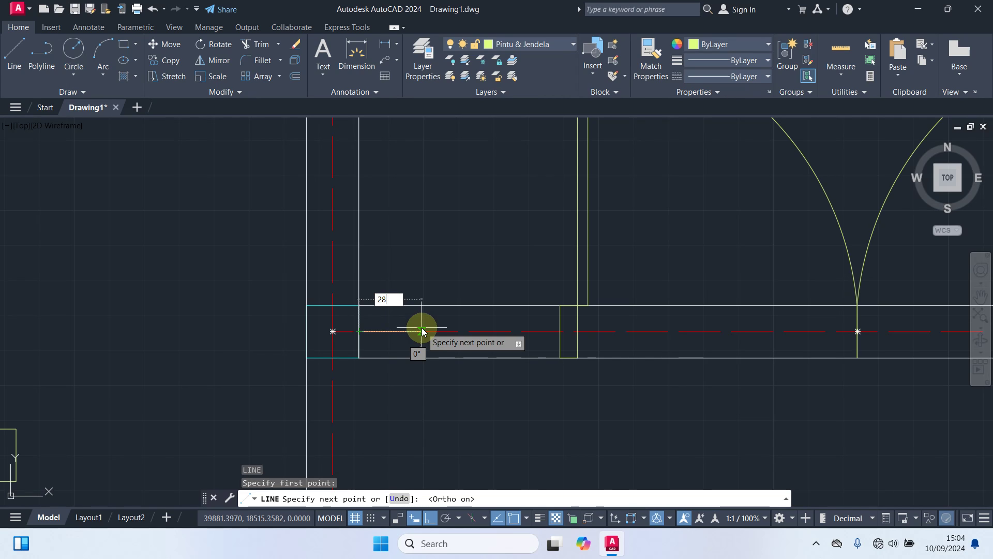
key(Tab)
key(Escape)
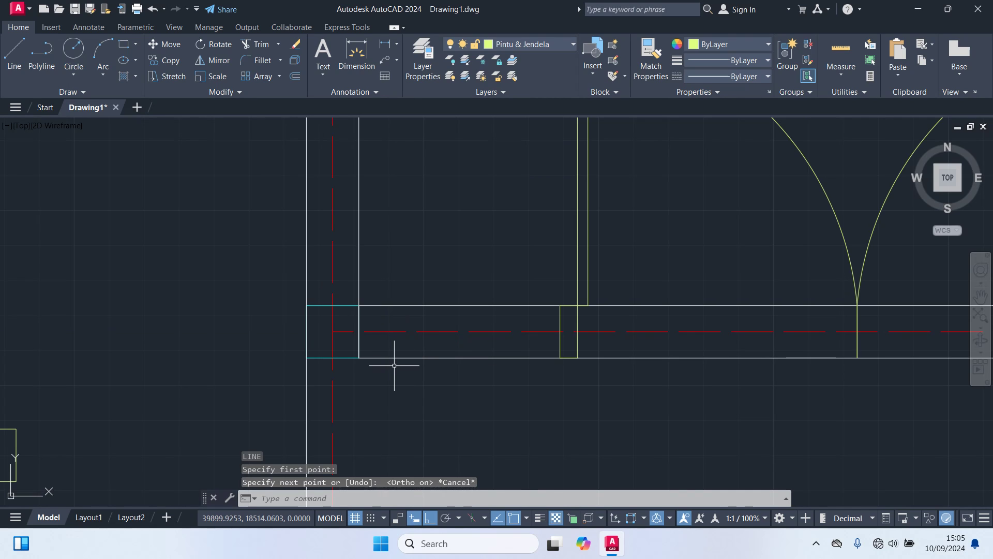
Draw a horizontal guide line 28.75 long from the midpoint of the left column's inner face towards the double door, and select it.
text(l)
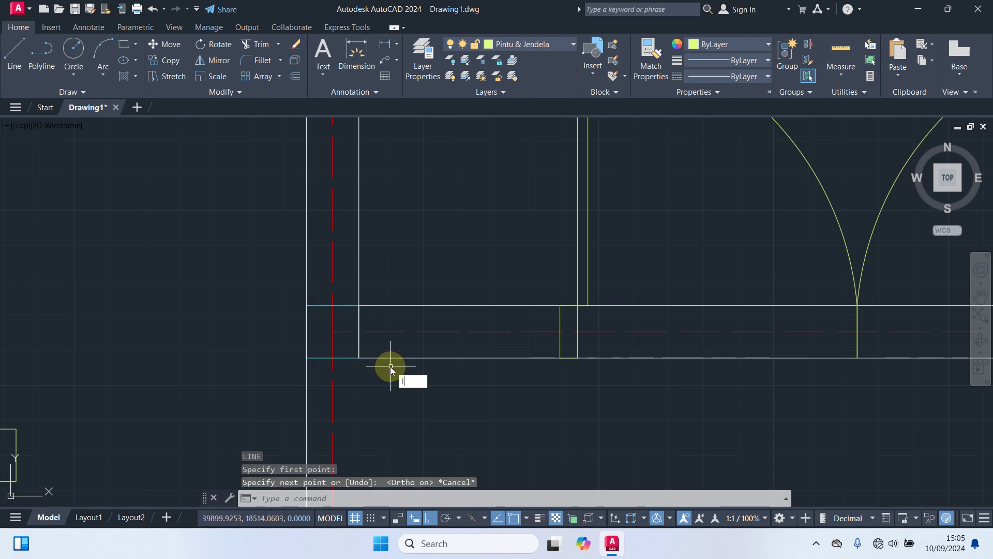
key(Return)
click(359, 331)
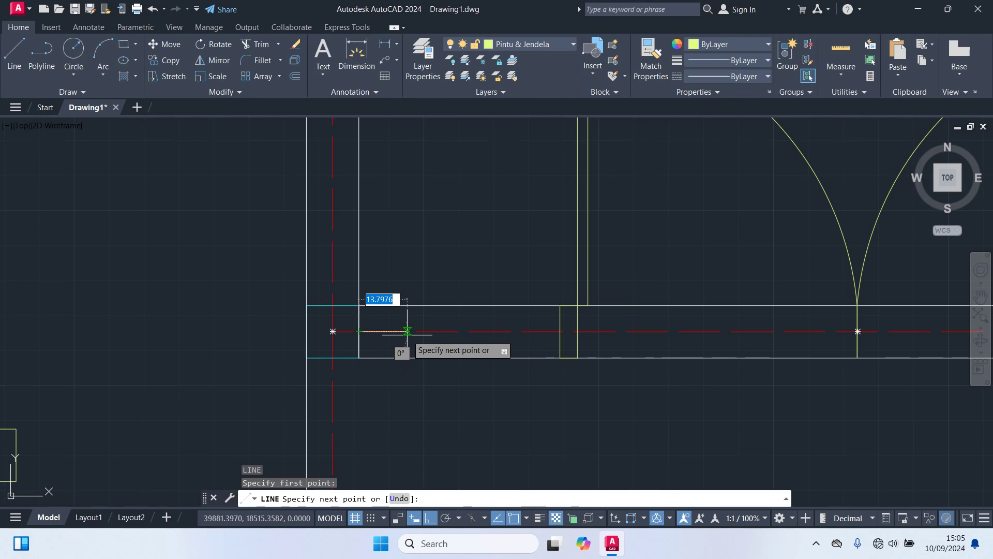
text(2)
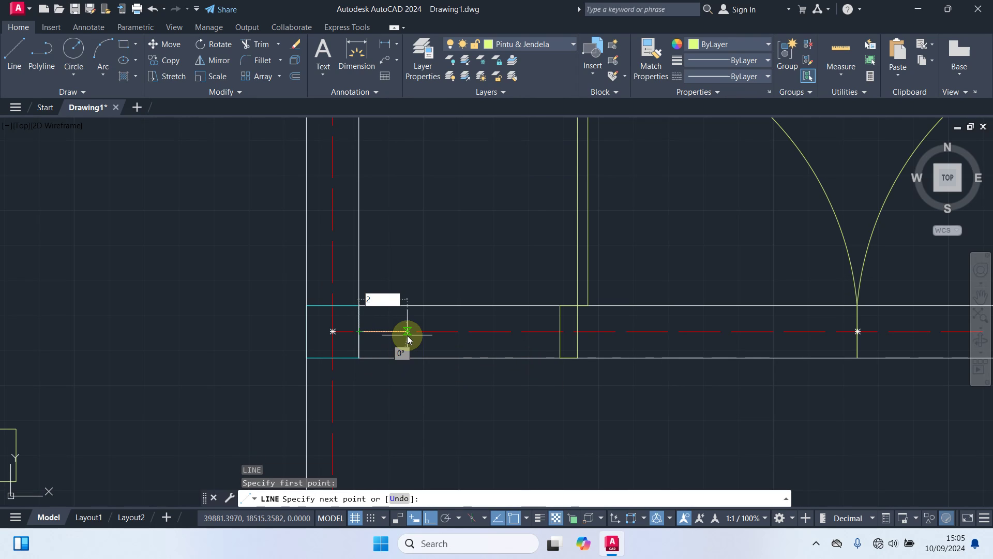
text(8.)
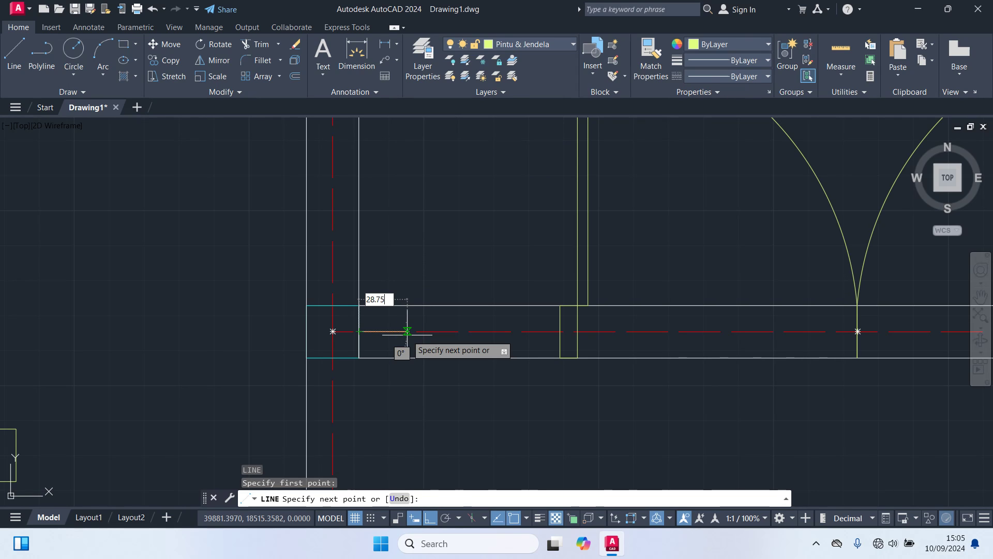
text(75)
key(Return)
key(Return)
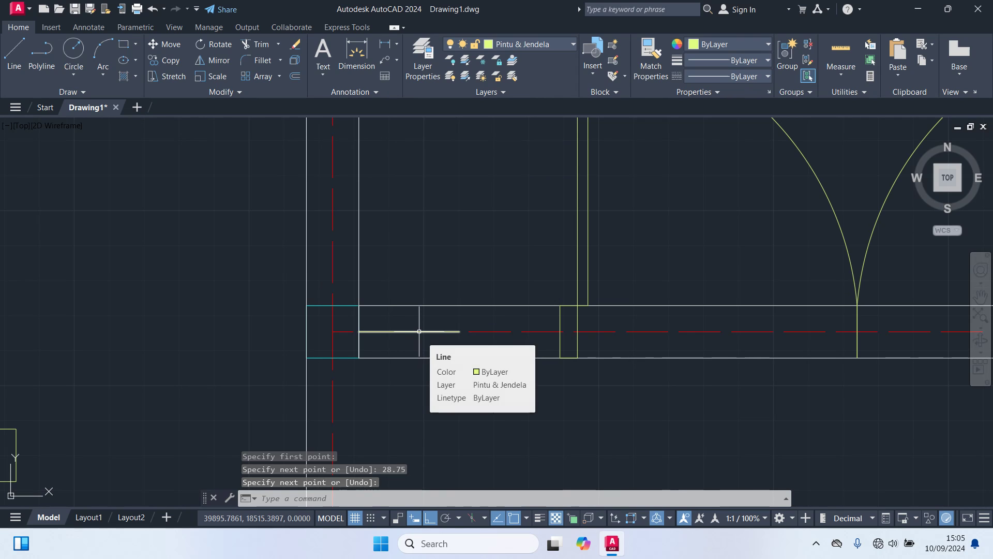
click(419, 331)
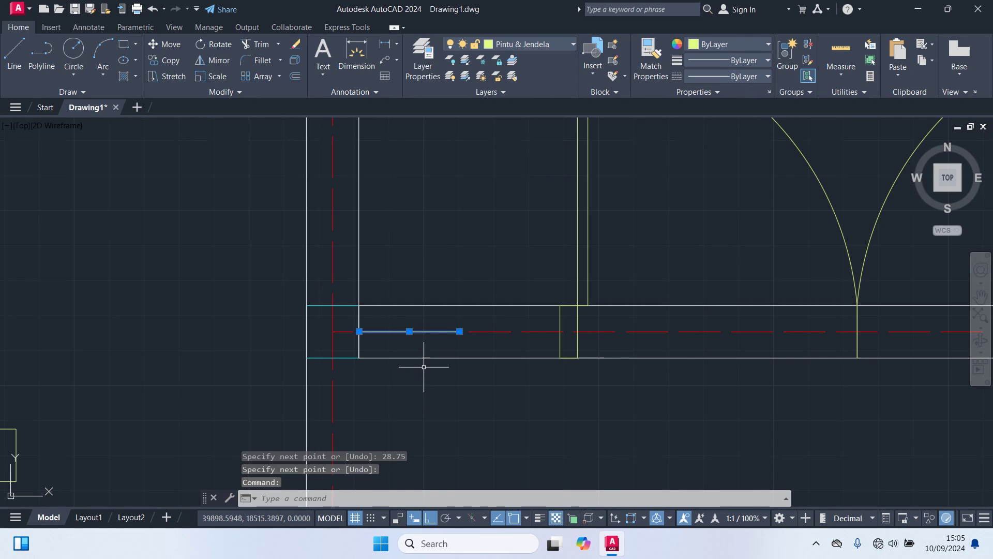
Draw a vertical marker line about 22 units upward from the free end of the short horizontal line inside the wall.
scroll(422, 362, down, 2)
scroll(424, 366, up, 2)
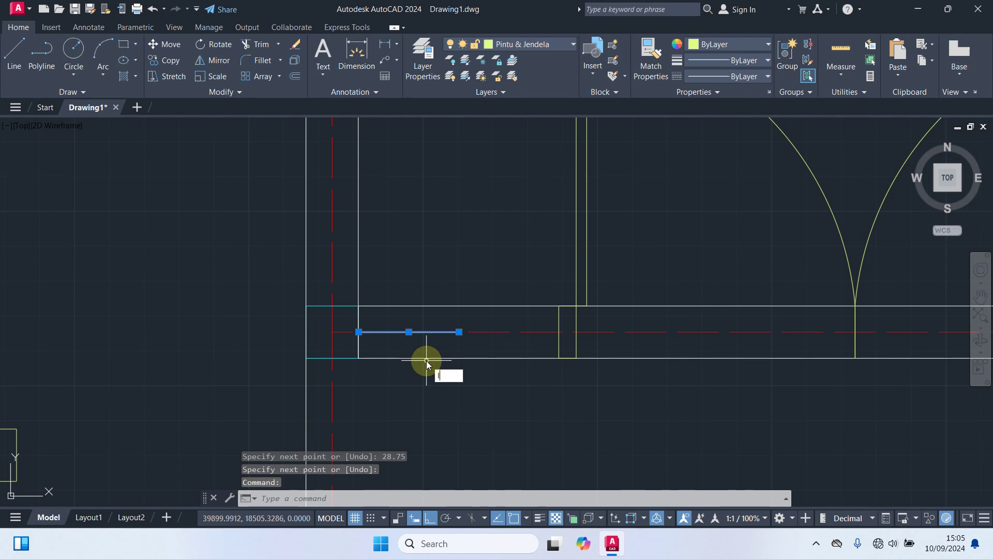
text(l)
key(Return)
click(459, 331)
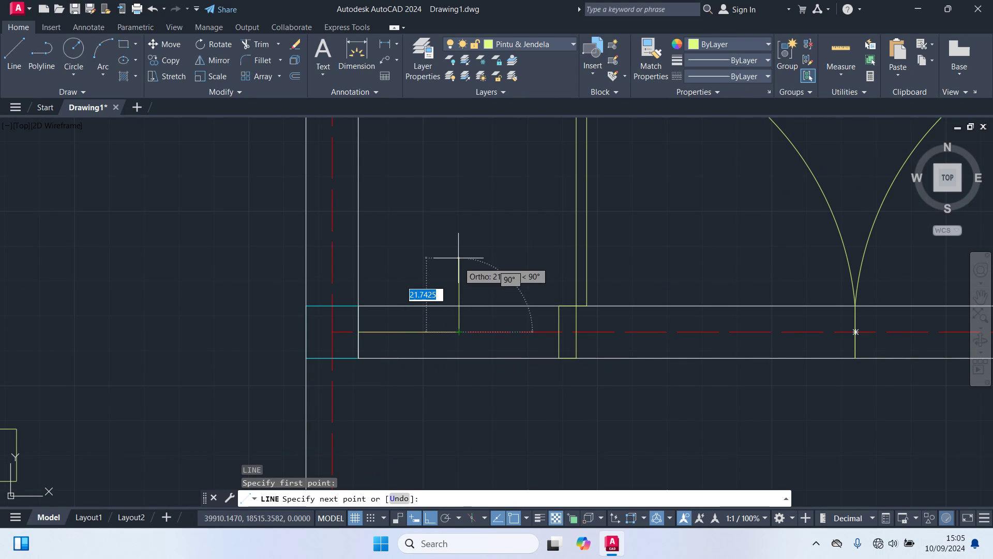
click(459, 255)
key(Escape)
scroll(433, 348, down, 2)
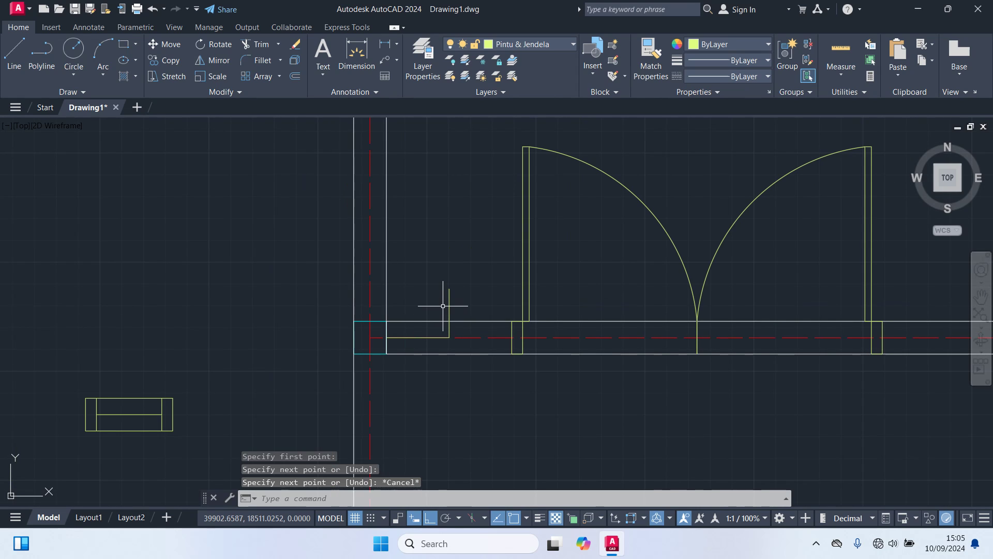
Copy the short horizontal line from its free end to the wall midpoint at the inner face of the opposite column, with Ortho off.
click(437, 336)
text(co)
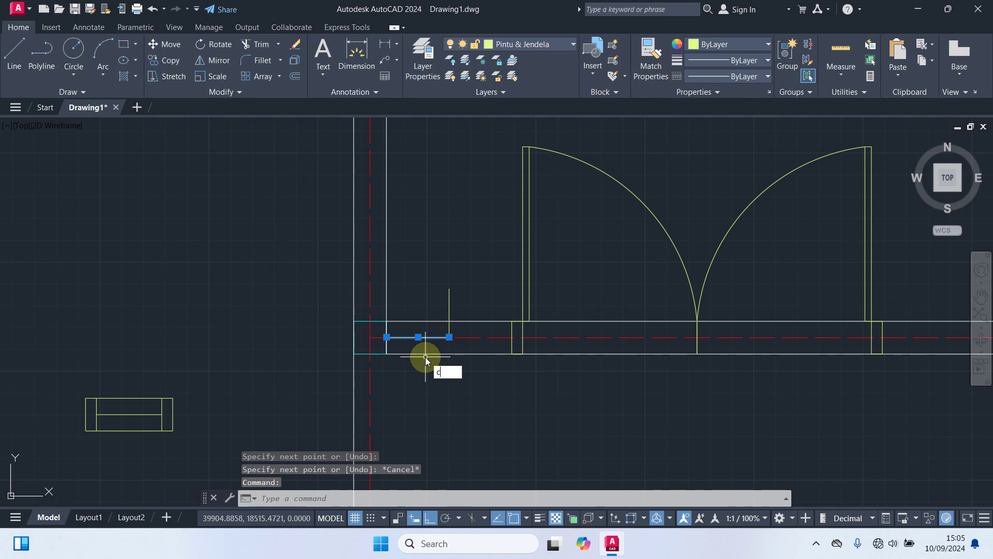
key(Return)
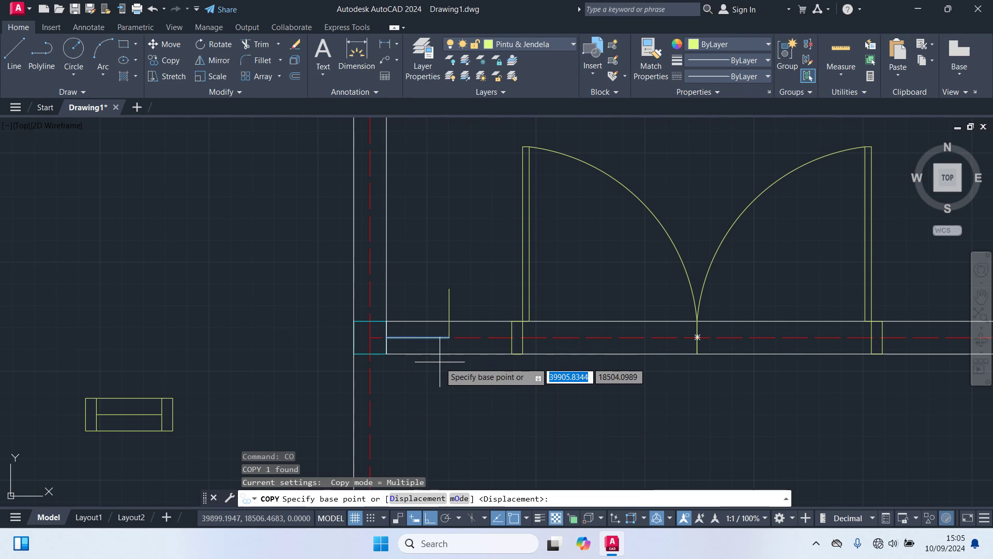
scroll(403, 380, down, 1)
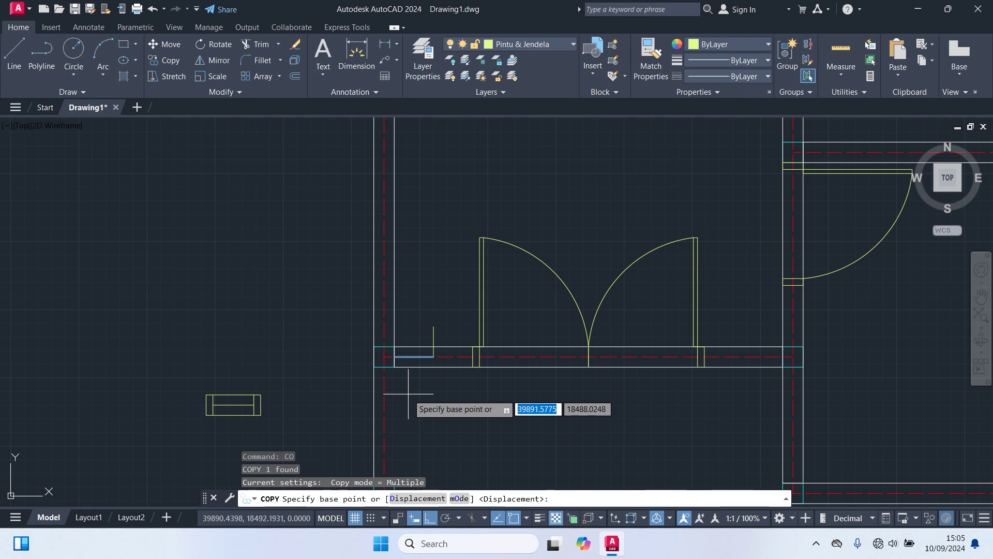
scroll(445, 337, up, 3)
click(448, 322)
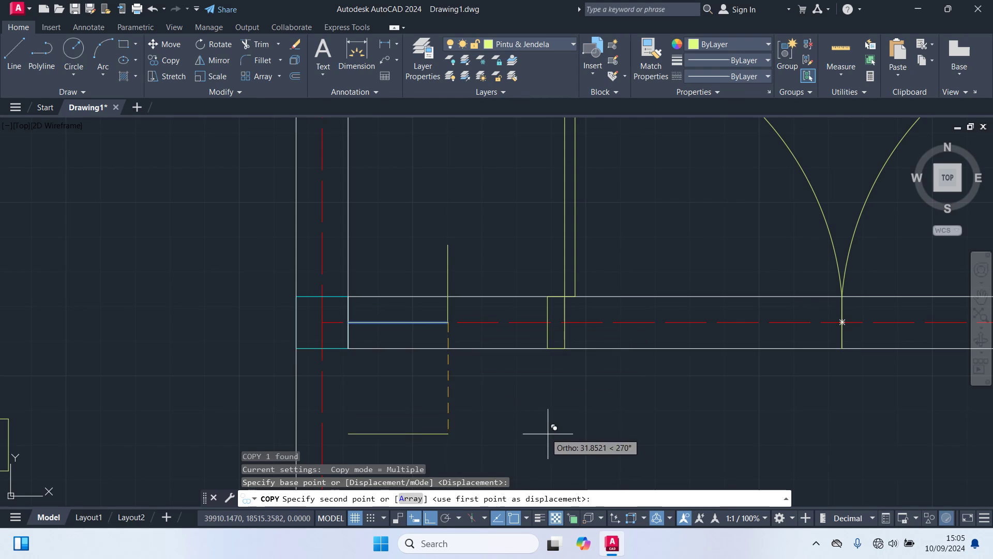
scroll(552, 428, down, 4)
key(F8)
scroll(814, 383, up, 4)
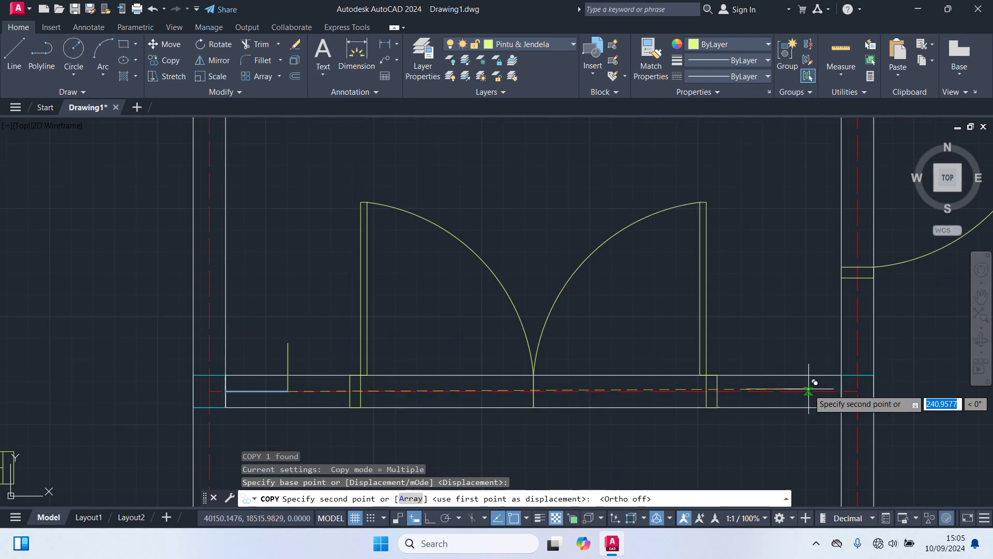
click(859, 392)
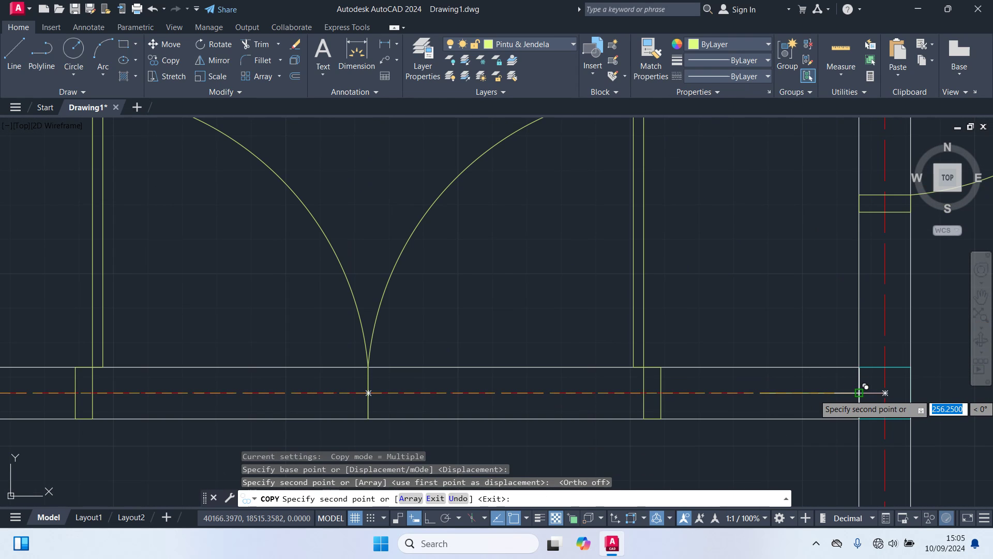
key(Escape)
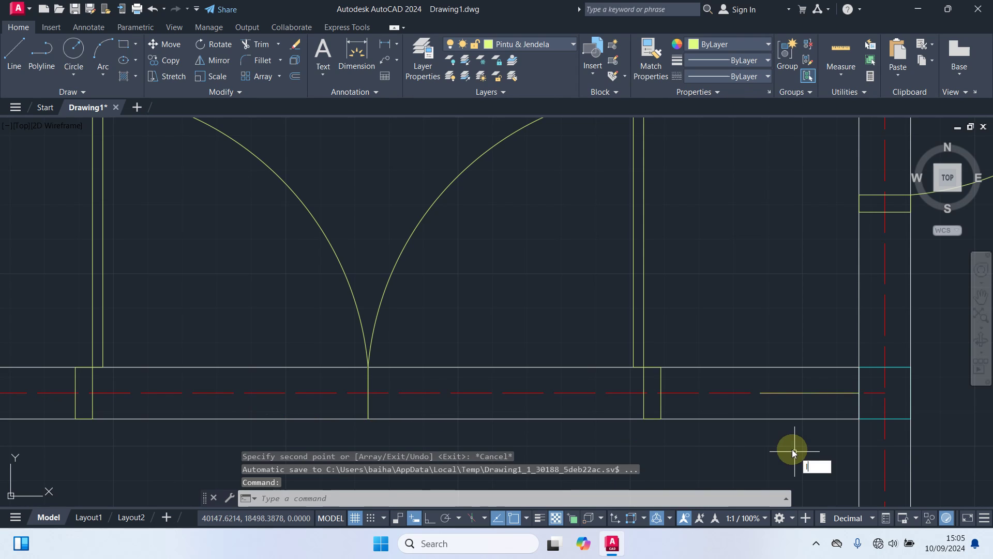
Draw a vertical marker line about 19 units upward from the door-side end of the copied horizontal line.
text(l)
key(Return)
click(760, 392)
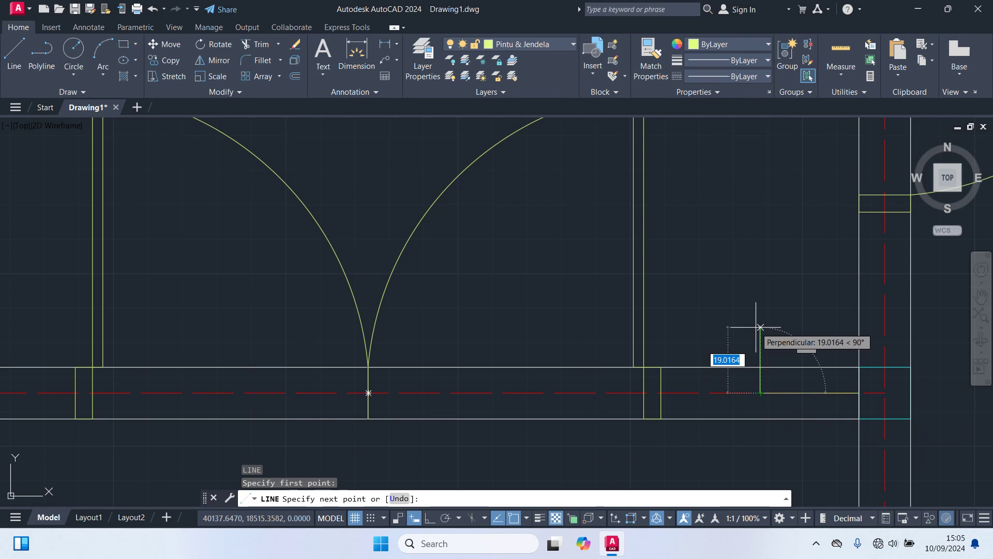
click(761, 327)
key(Escape)
Erase both short horizontal helper lines in the wall on either side of the double door.
click(798, 391)
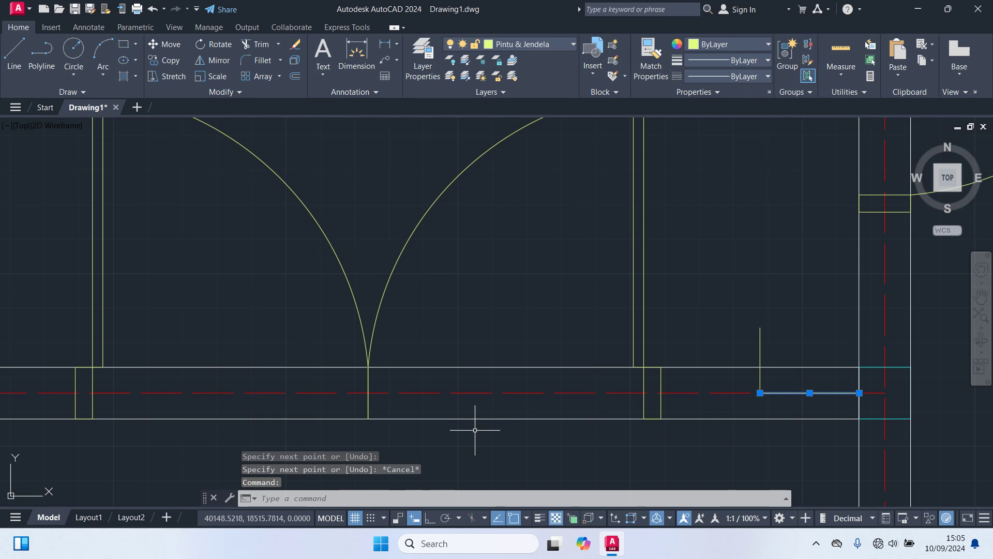
key(Delete)
middle_drag(480, 426, 839, 452)
click(299, 406)
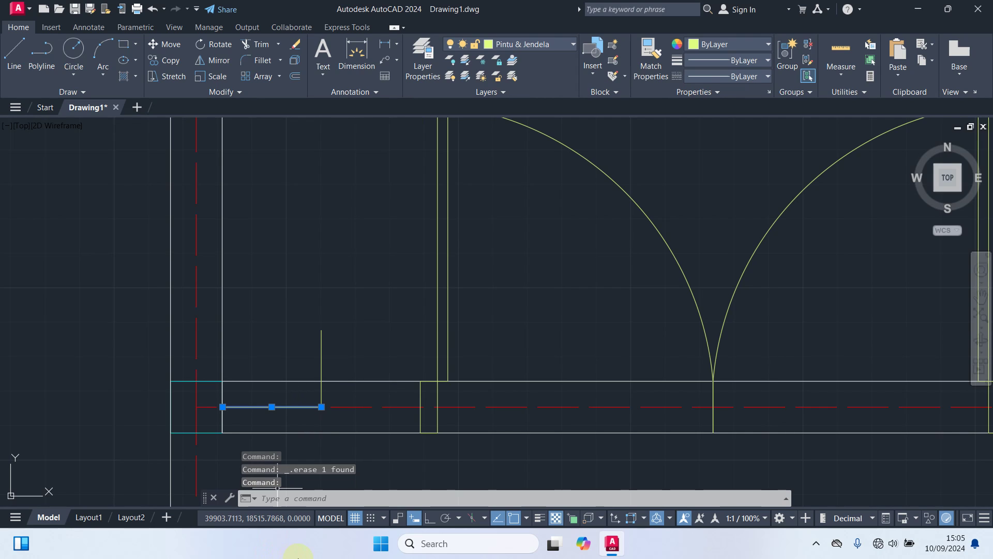
key(Delete)
scroll(348, 319, down, 4)
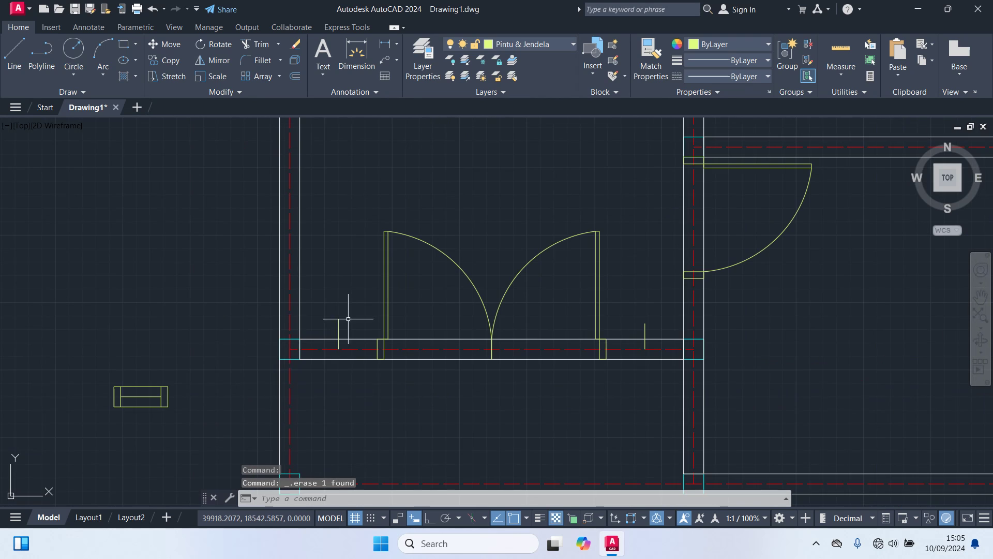
Move the small window drawing outside the floor plan to the empty area beside the other window symbols.
middle_drag(133, 389, 275, 350)
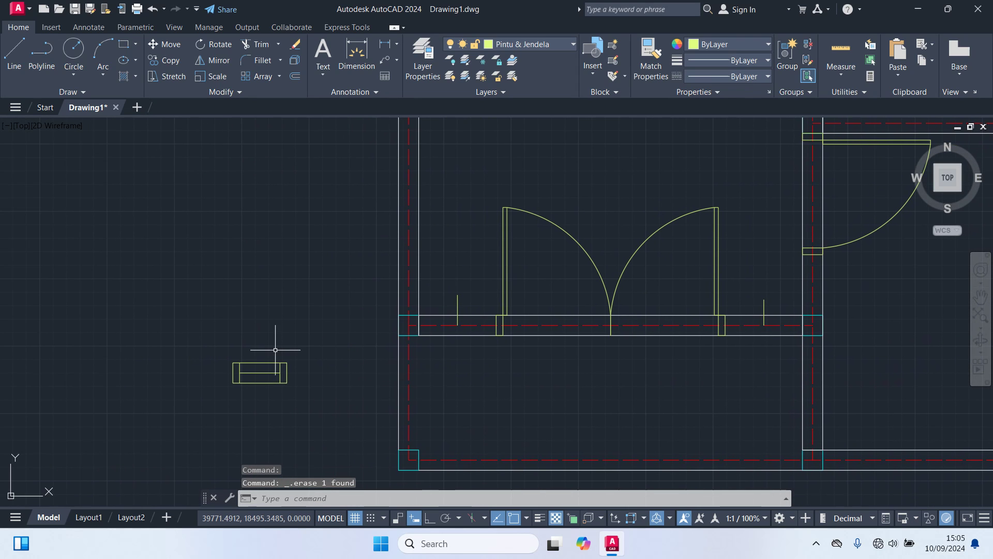
scroll(261, 358, up, 2)
scroll(250, 381, down, 2)
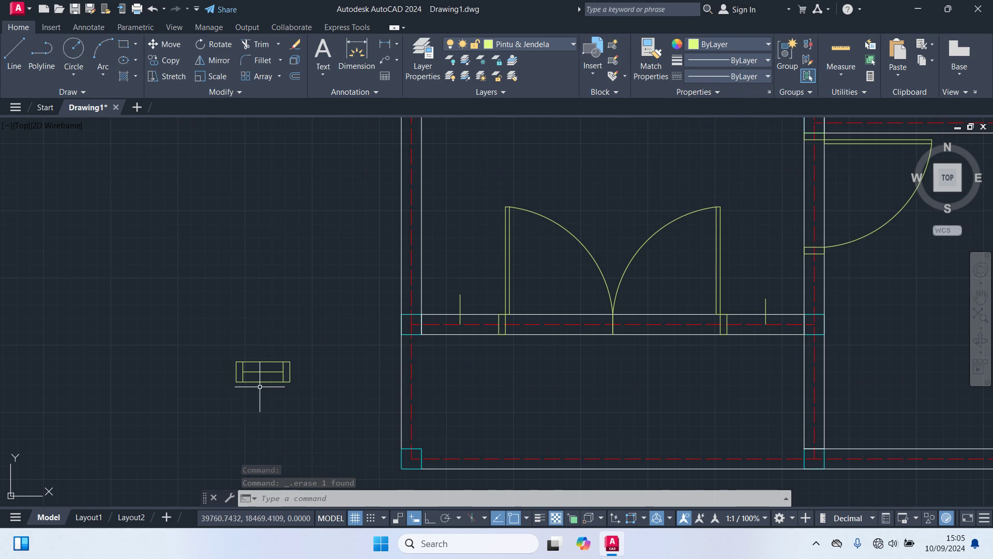
scroll(281, 386, up, 2)
click(304, 398)
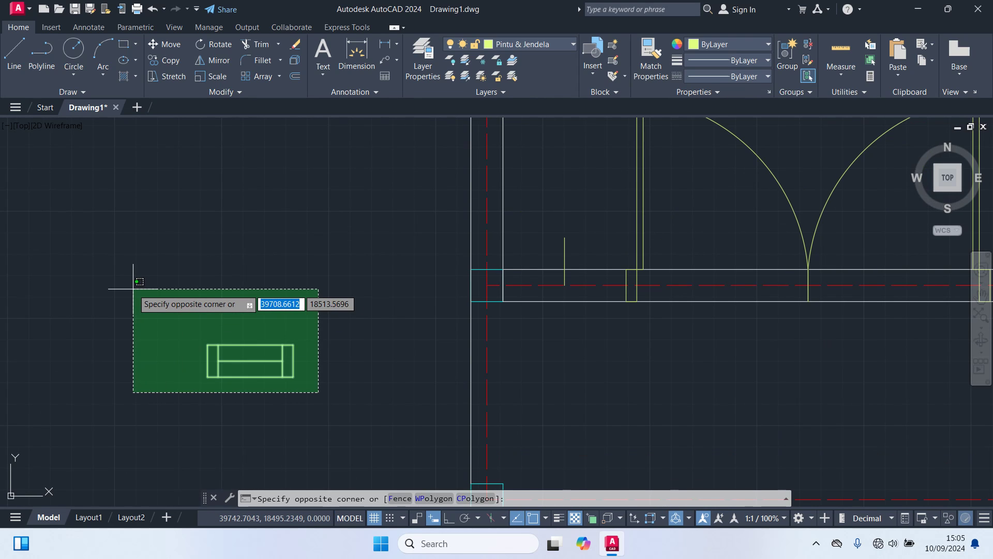
click(134, 284)
text(m)
key(Return)
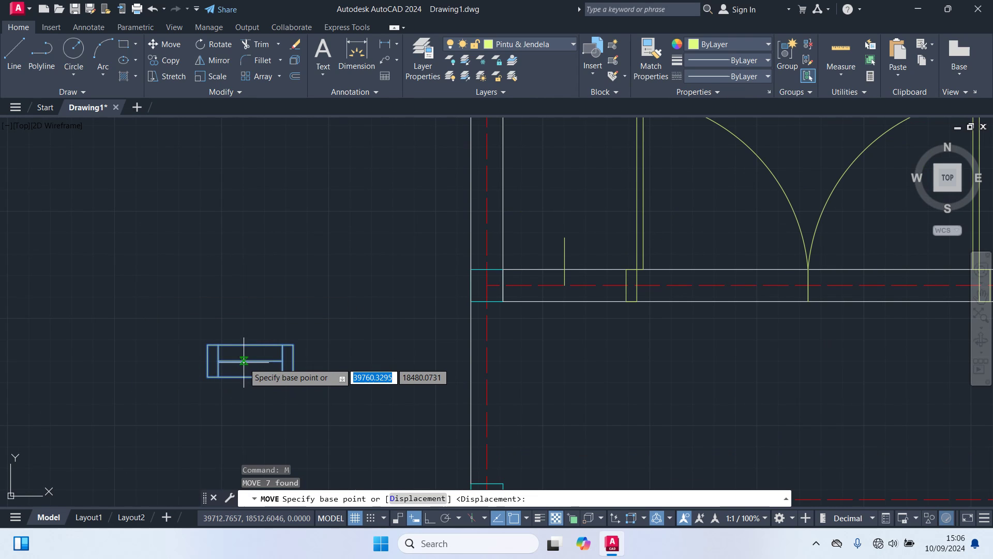
click(262, 355)
scroll(289, 419, down, 5)
middle_drag(840, 358, 416, 484)
scroll(466, 367, up, 4)
scroll(466, 357, down, 3)
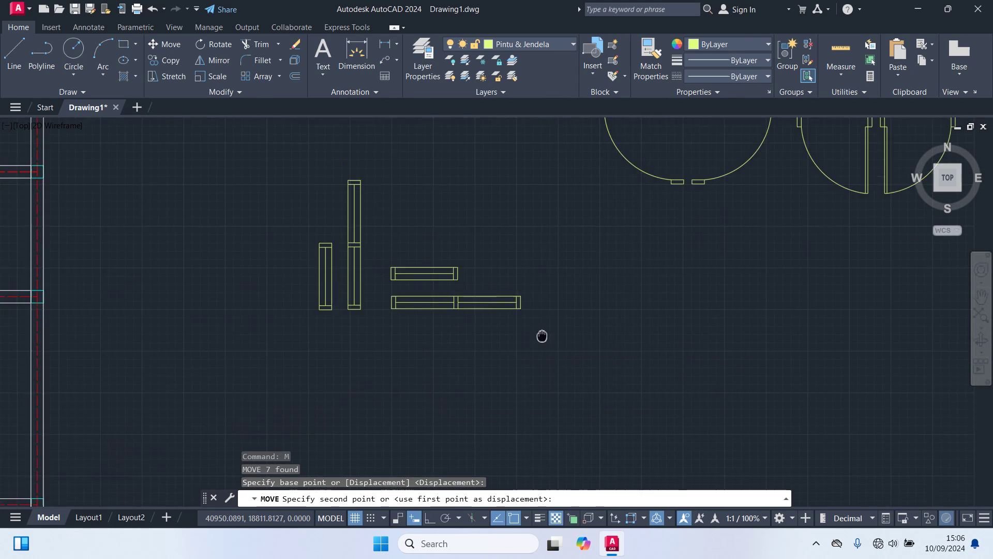
middle_drag(541, 335, 499, 394)
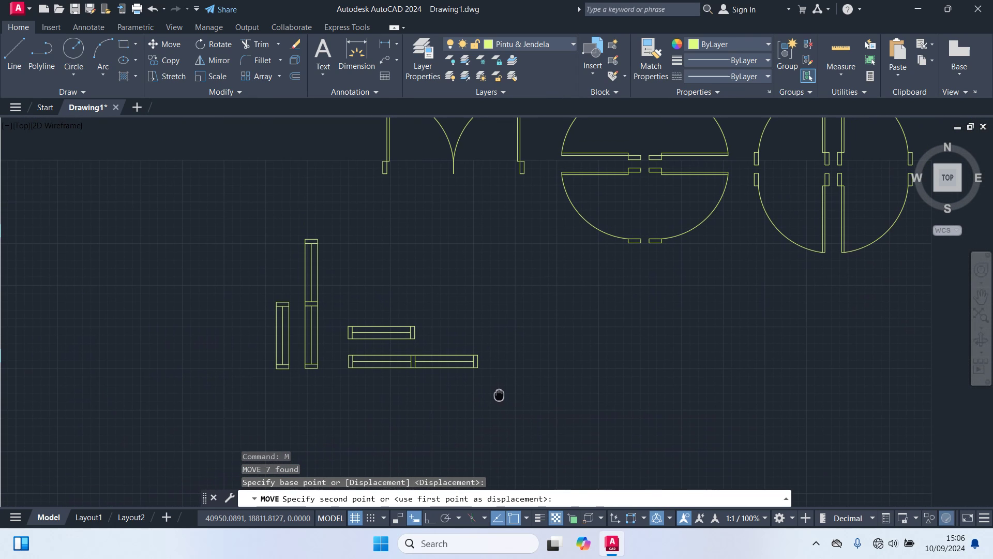
click(569, 350)
scroll(597, 369, up, 2)
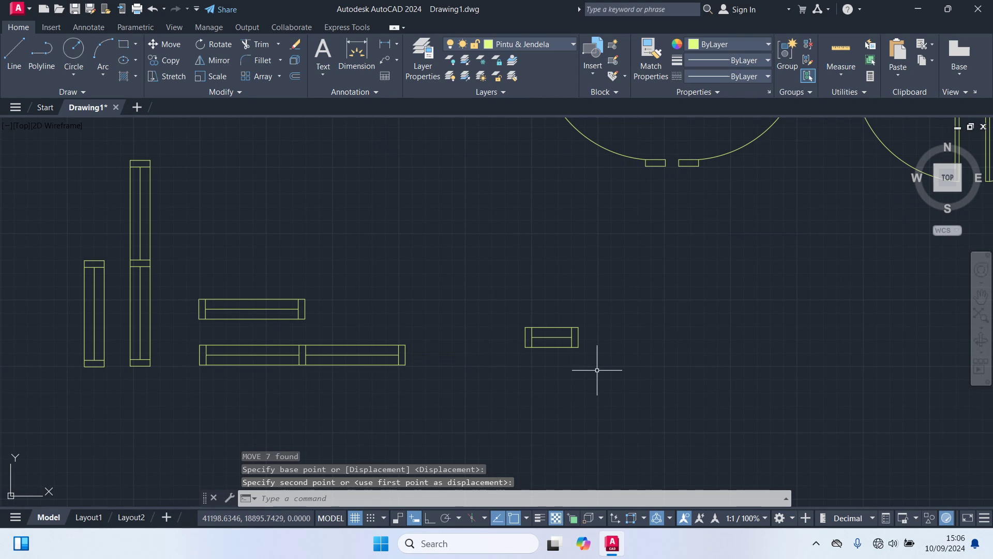
Define the small window as a block named Jendela 3 with its base point at the midpoint of the window's centre line.
text(B)
key(Escape)
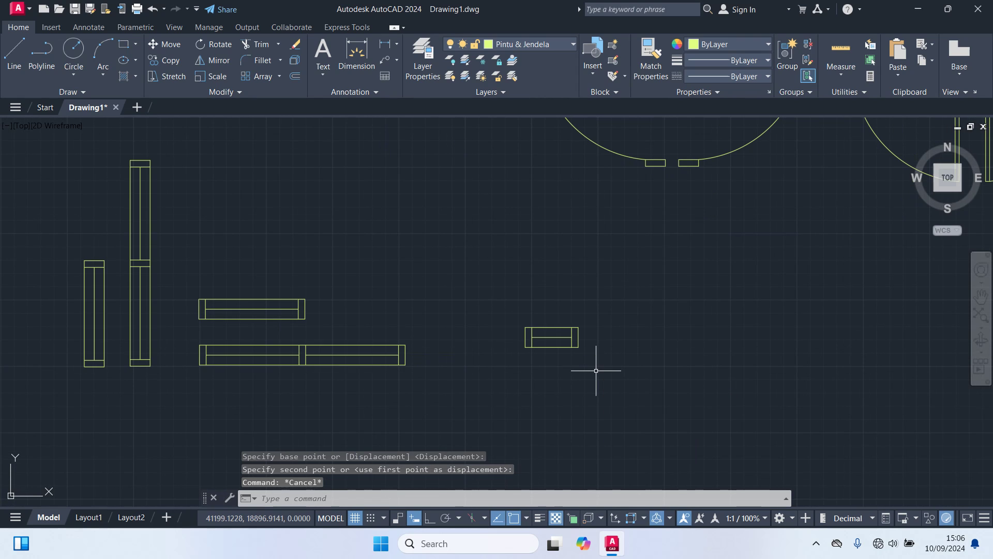
key(Return)
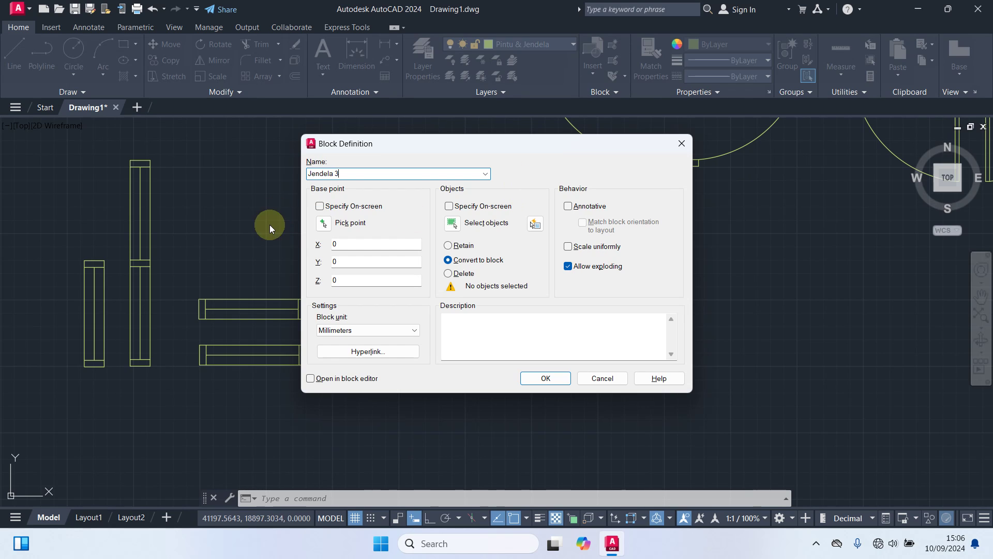
click(322, 226)
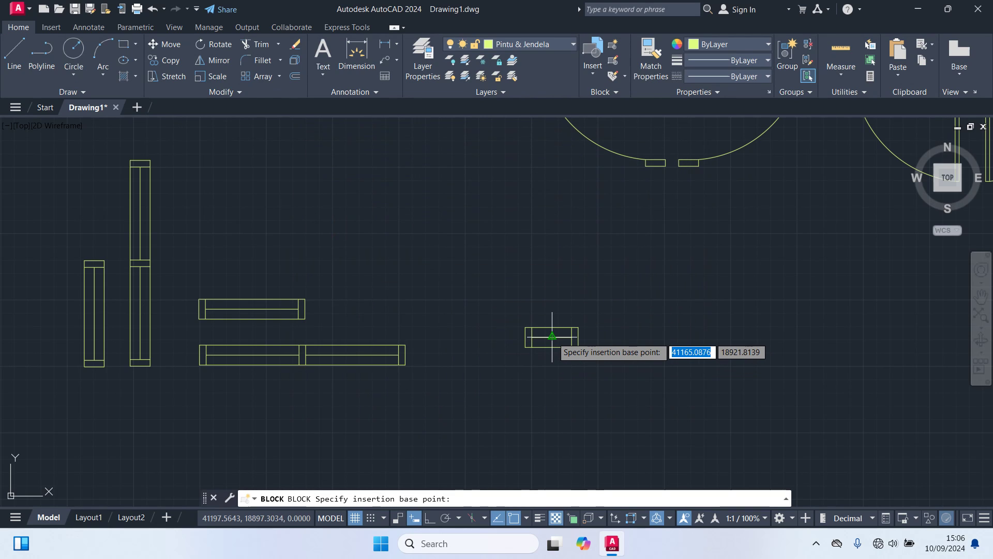
click(552, 337)
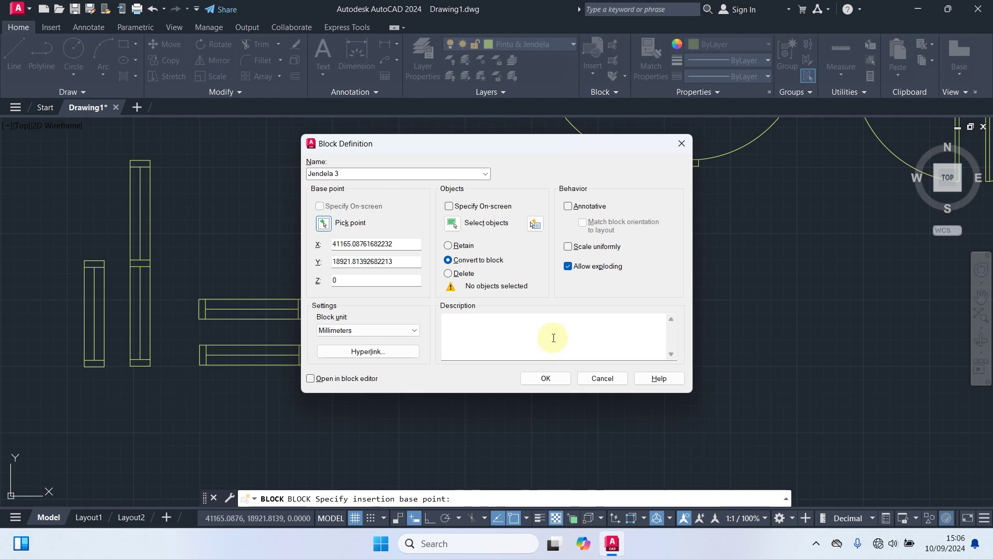
click(452, 226)
click(633, 392)
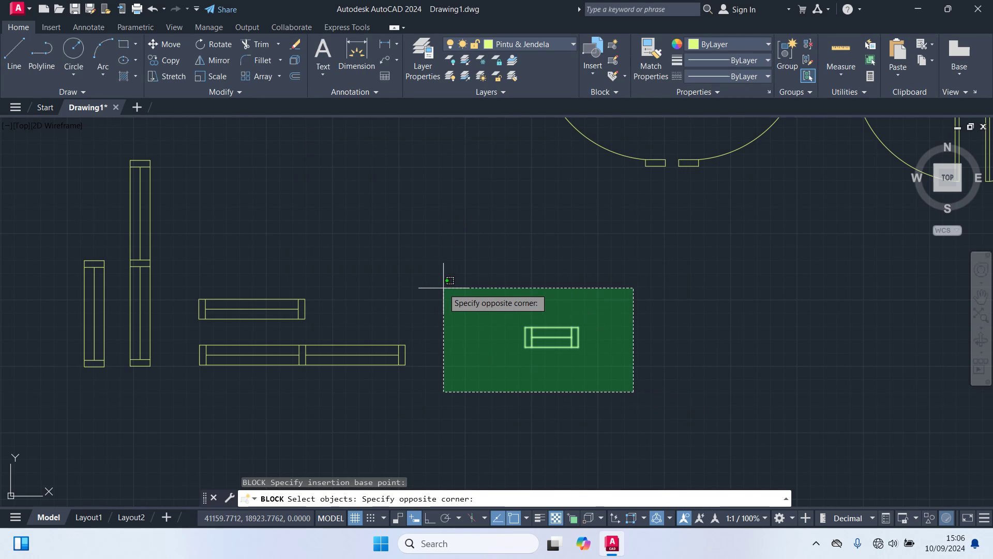
click(444, 288)
key(Return)
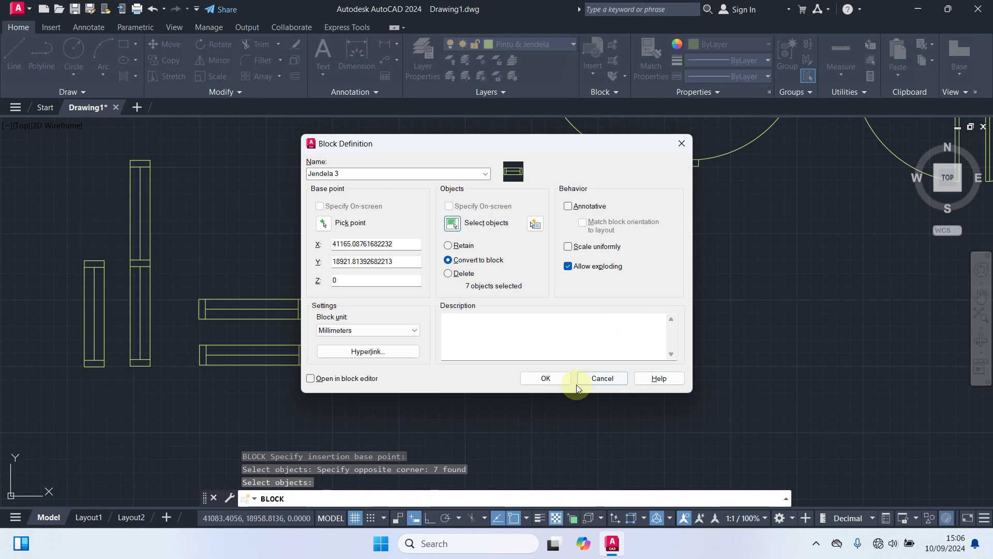
click(605, 379)
Copy the Jendela 3 block about 85 units to the right of the original.
click(614, 385)
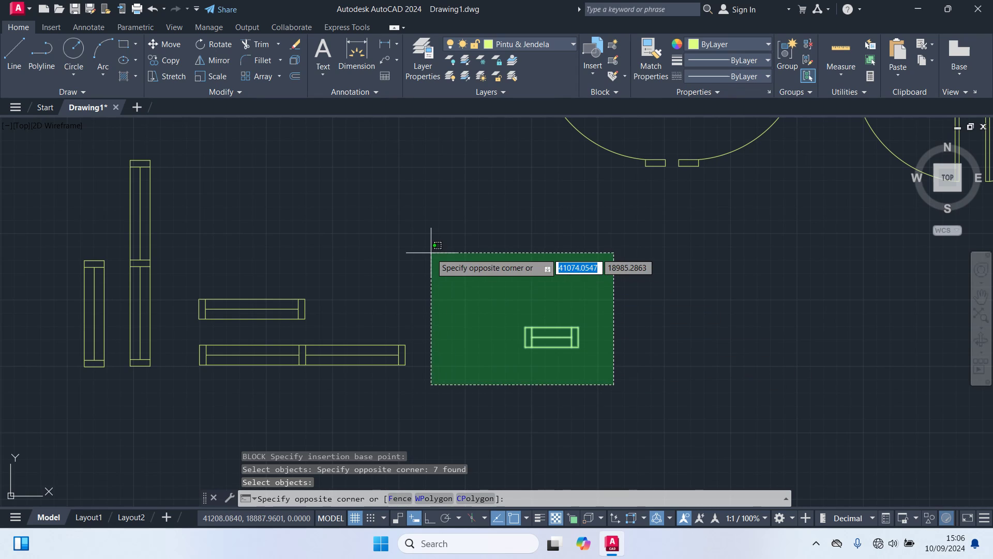
click(483, 269)
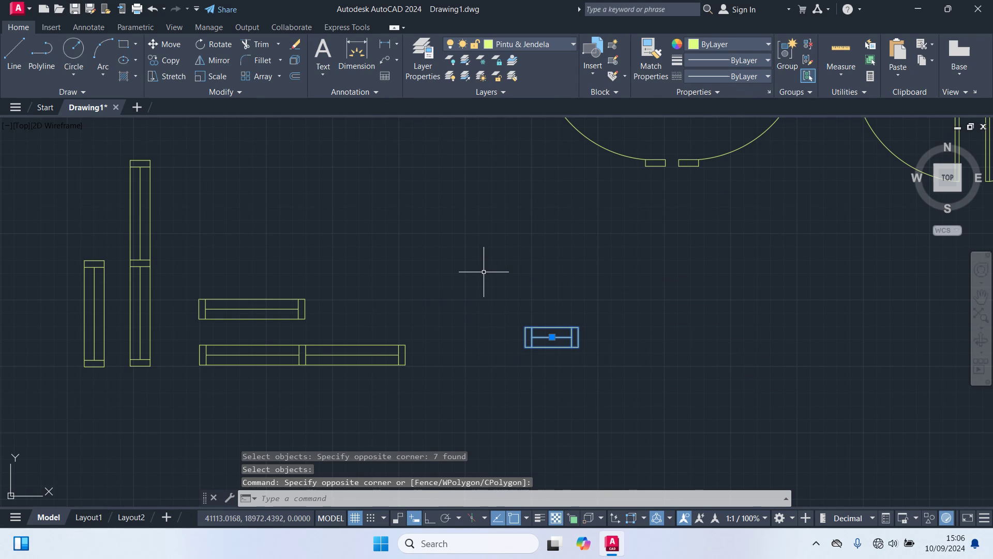
click(495, 313)
text(co)
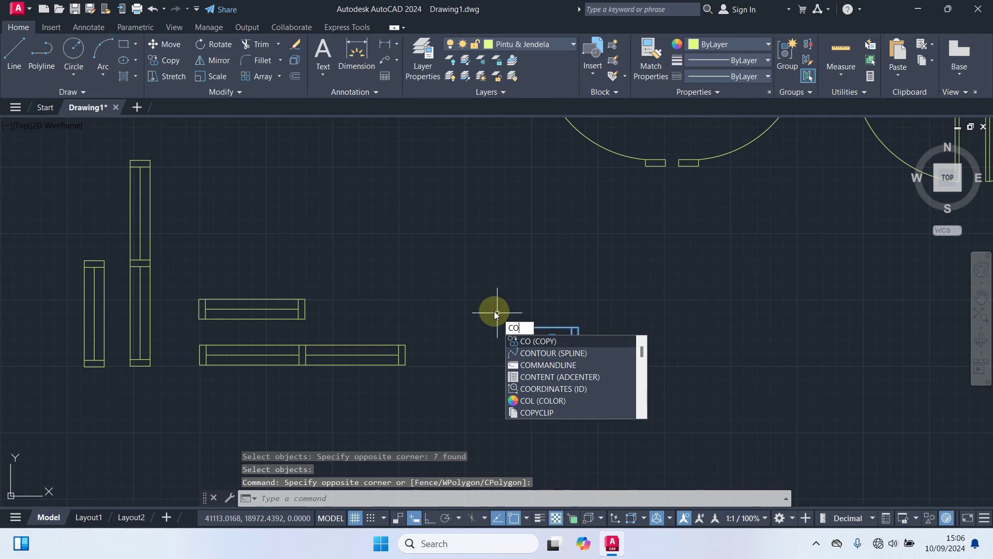
key(Return)
click(492, 335)
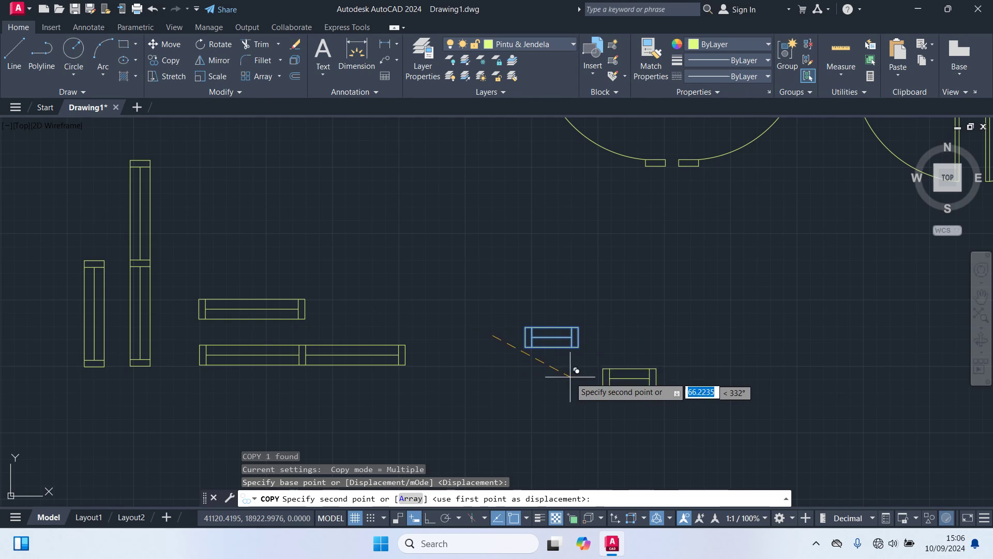
click(605, 334)
key(Escape)
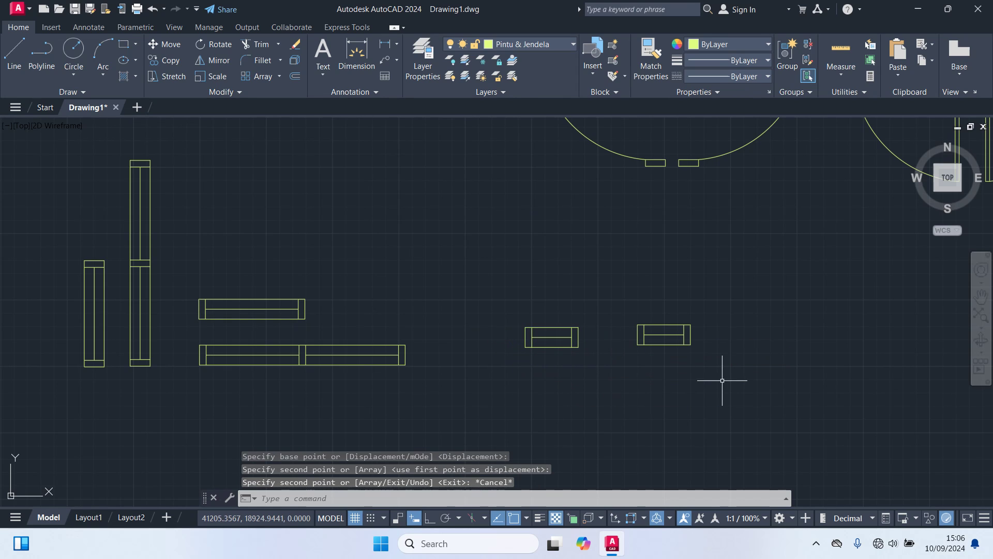
Rotate the copied Jendela 3 block 90 degrees about its lower-left corner.
click(771, 378)
click(607, 283)
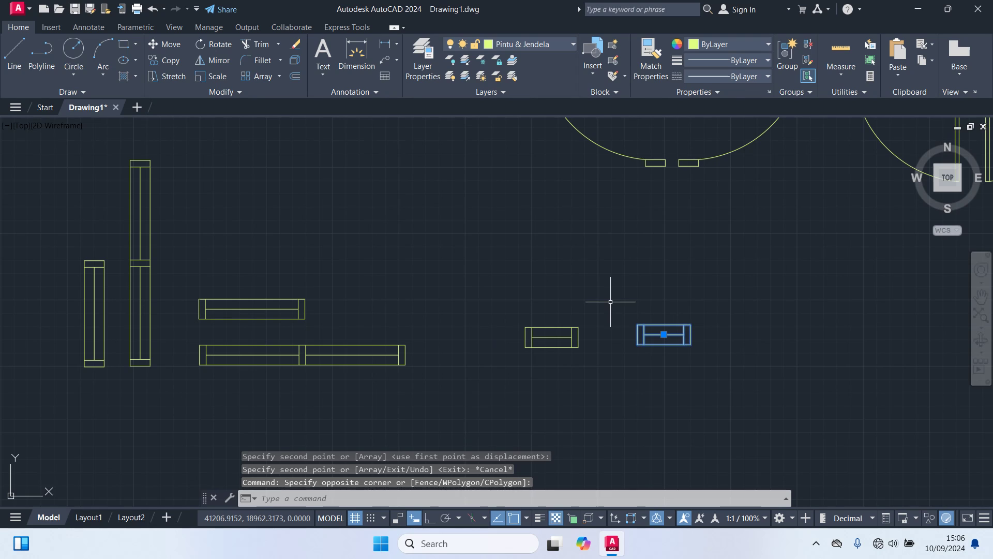
text(ro)
key(Return)
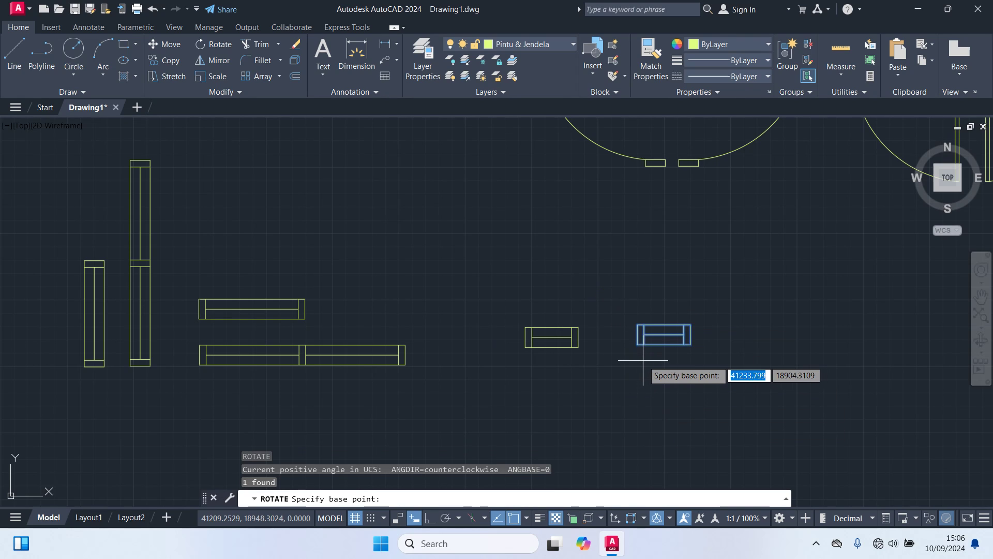
click(638, 345)
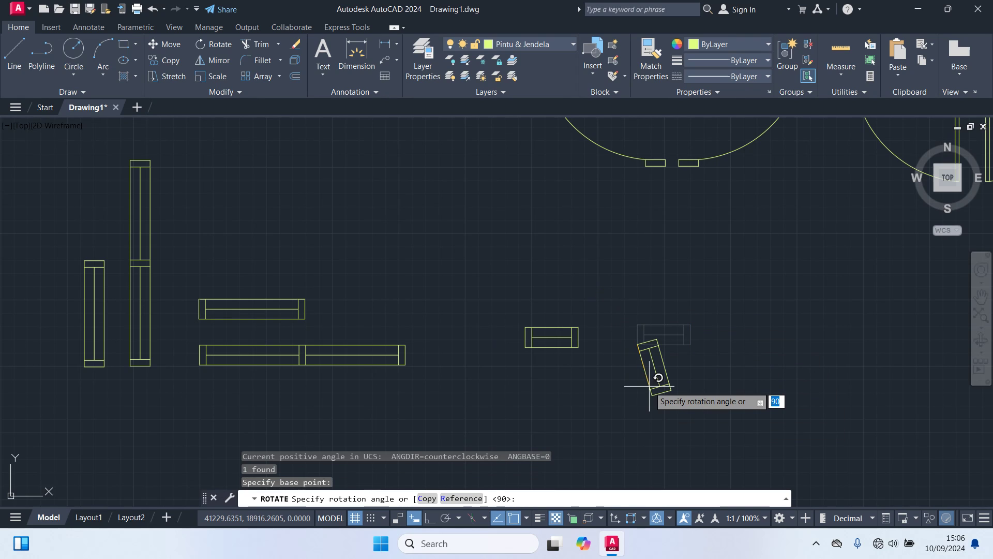
text(90)
key(Return)
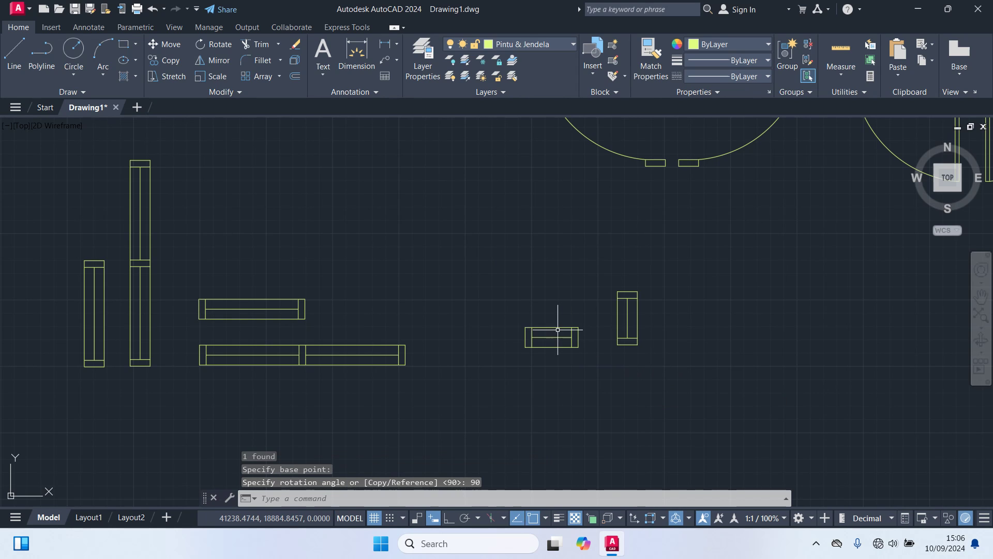
Copy the horizontal Jendela 3 block by its centre-line midpoint onto the vertical marker in the wall left of the double door.
scroll(543, 357, up, 3)
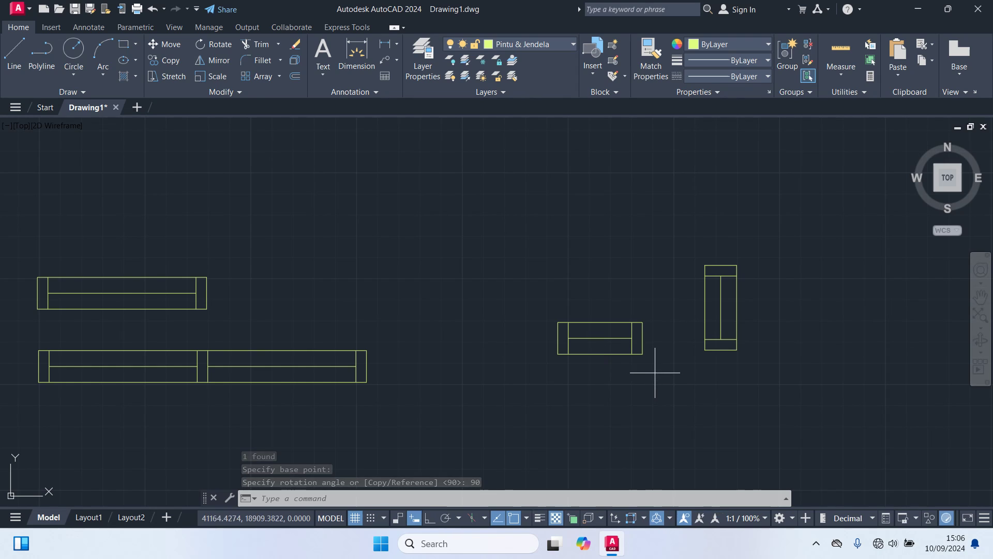
click(656, 372)
click(624, 305)
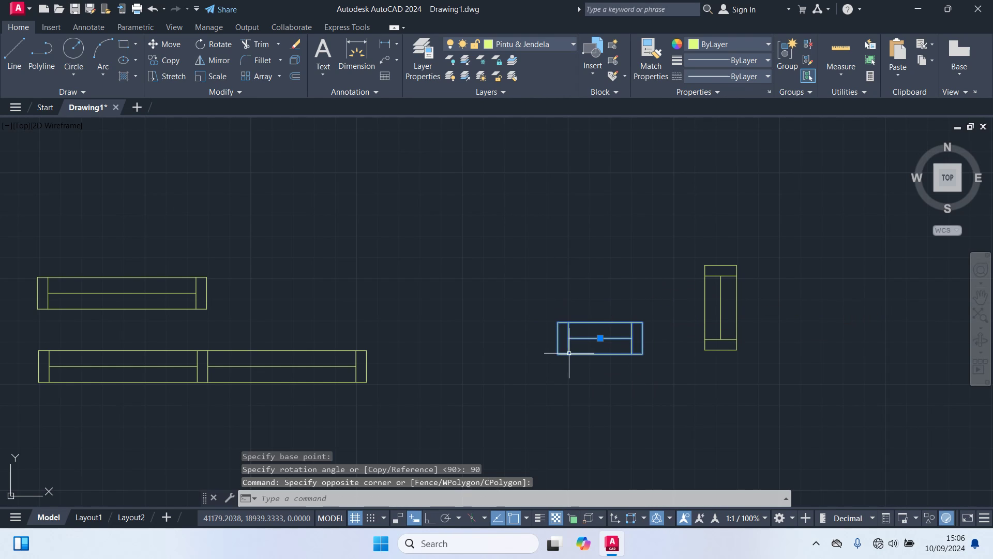
key(Return)
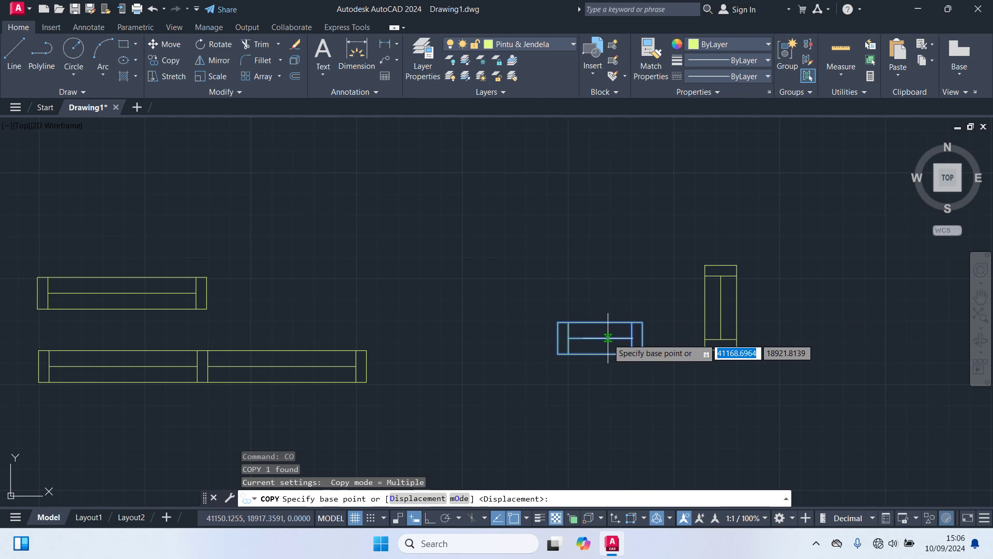
click(600, 339)
scroll(603, 425, down, 5)
middle_drag(564, 449, 828, 239)
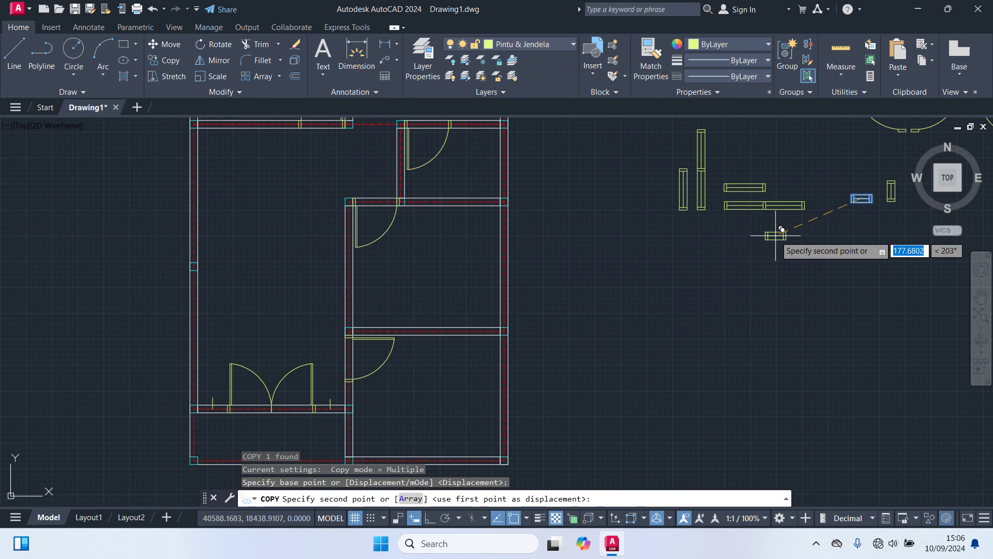
middle_drag(749, 255, 873, 126)
scroll(233, 305, up, 5)
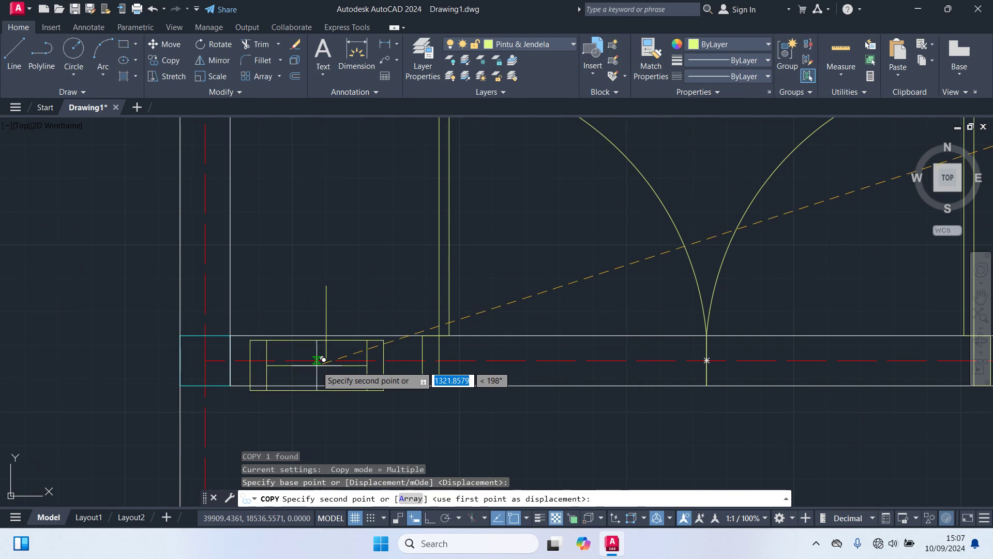
click(327, 360)
Place another Jendela 3 copy on the vertical marker in the wall right of the double door and finish copying.
scroll(537, 402, down, 2)
middle_drag(537, 403, 296, 375)
scroll(625, 352, up, 4)
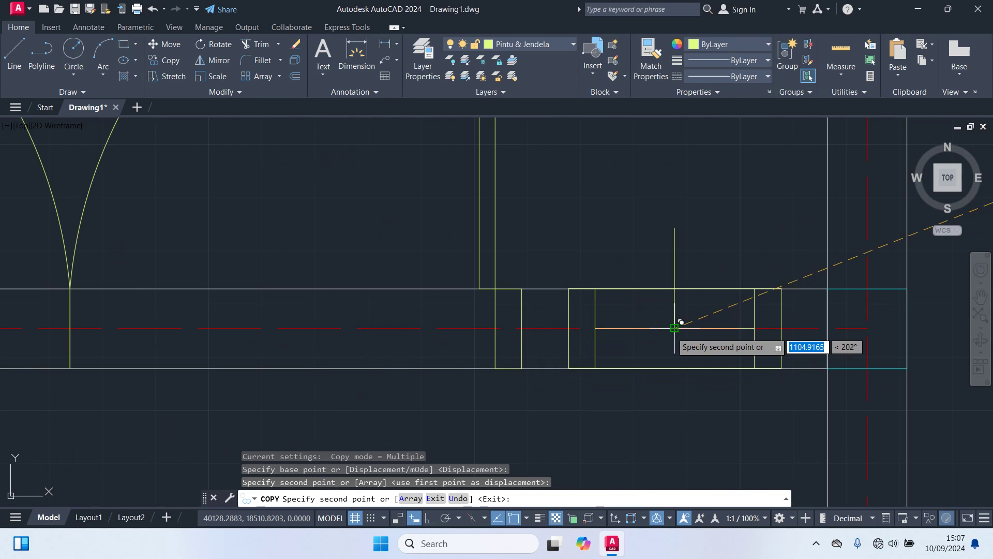
click(674, 328)
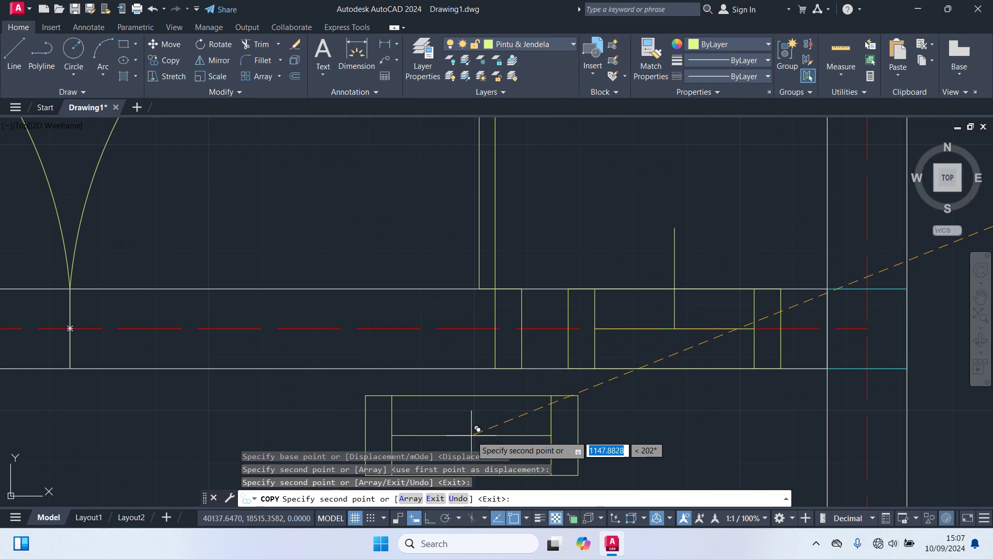
key(Escape)
Erase both vertical marker lines at the small windows on either side of the double door.
click(675, 265)
scroll(631, 288, down, 2)
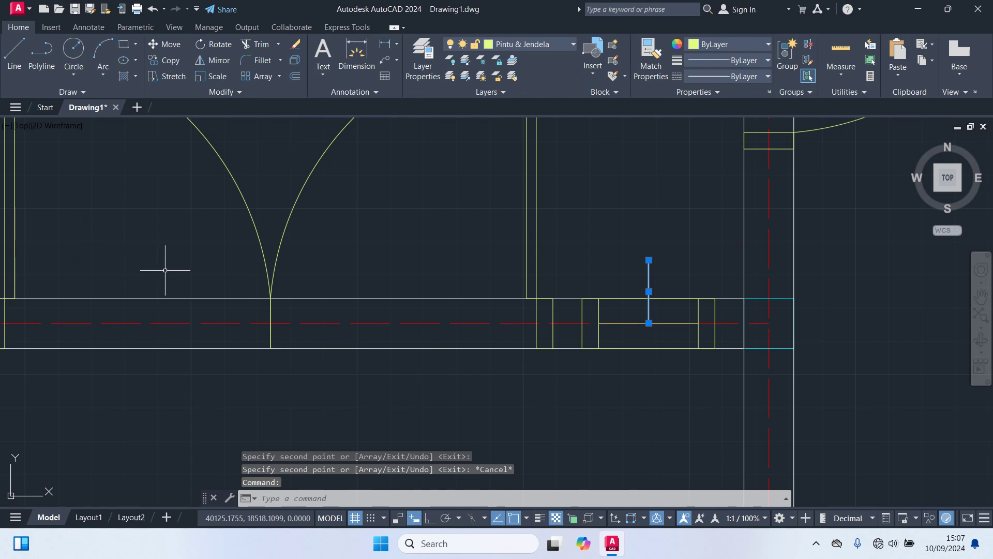
scroll(315, 283, down, 2)
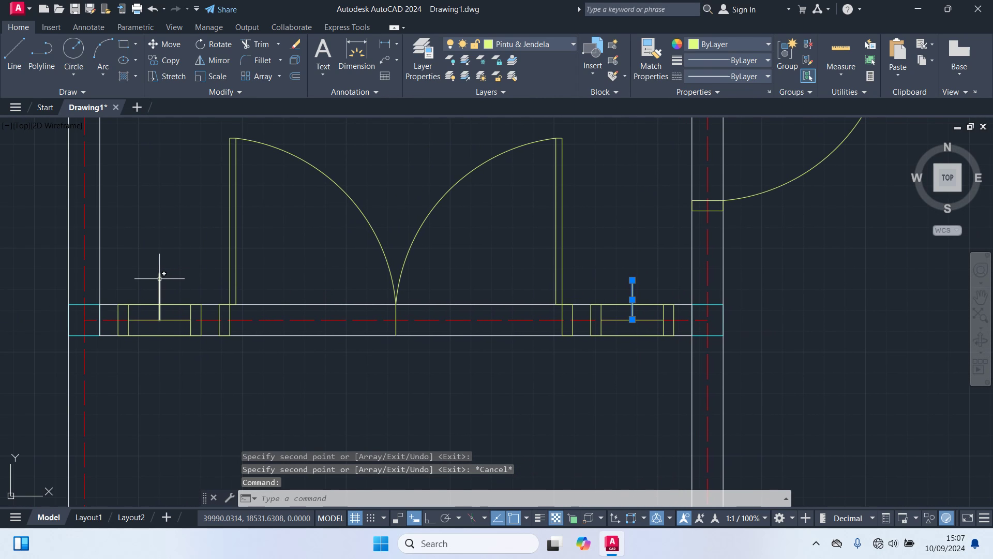
click(160, 278)
text(E)
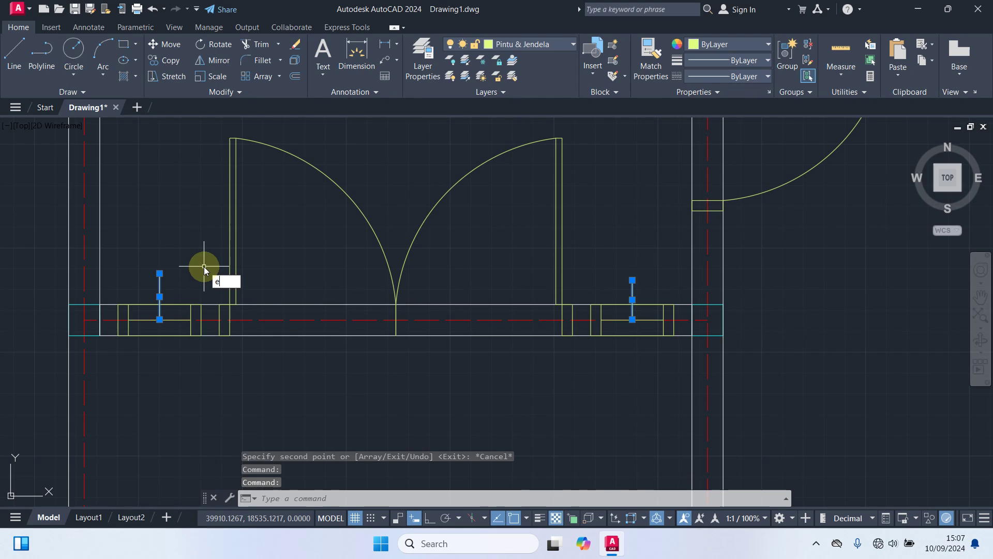
key(Return)
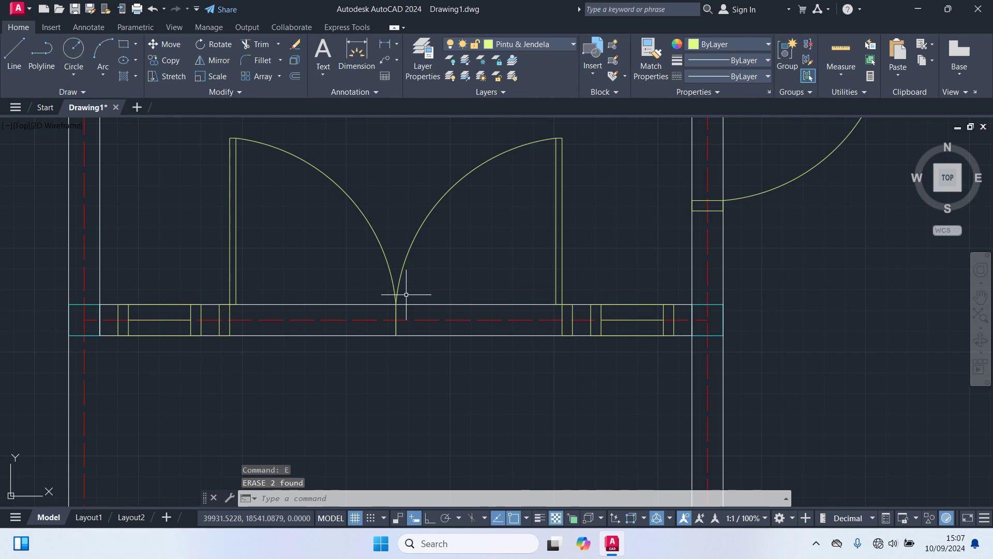
Copy the horizontal two-pane window block by its centre midpoint to the middle of the lower-right room's bottom wall.
scroll(406, 294, down, 3)
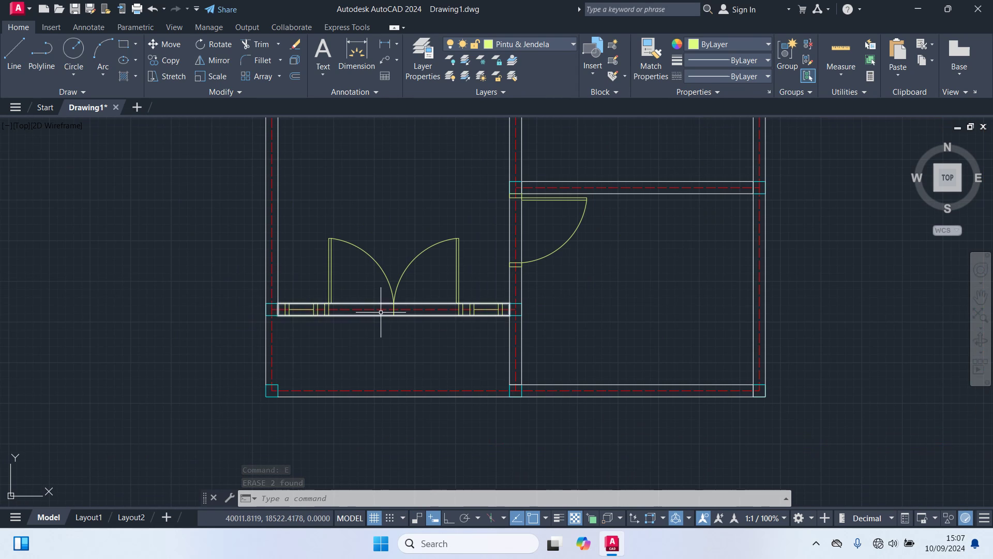
scroll(380, 312, down, 2)
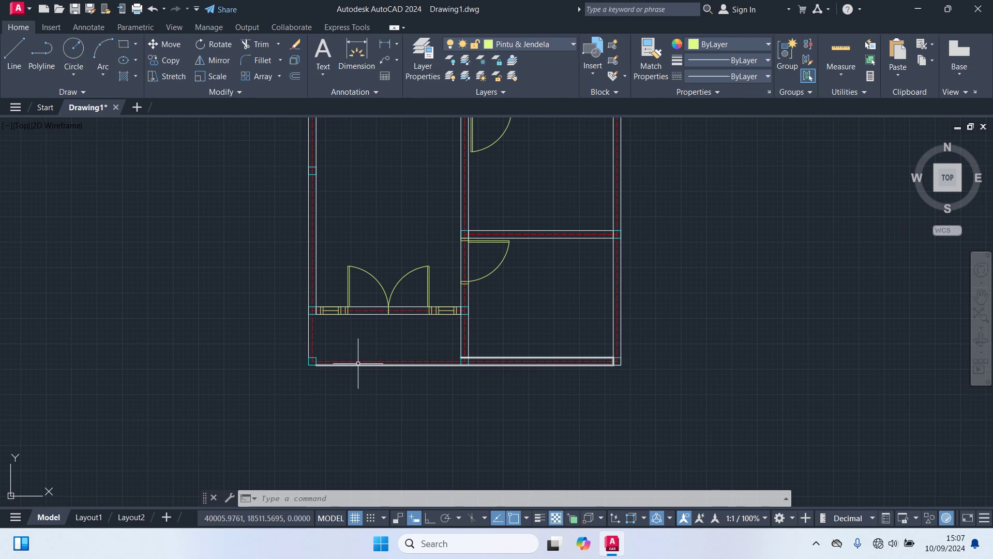
scroll(525, 366, down, 4)
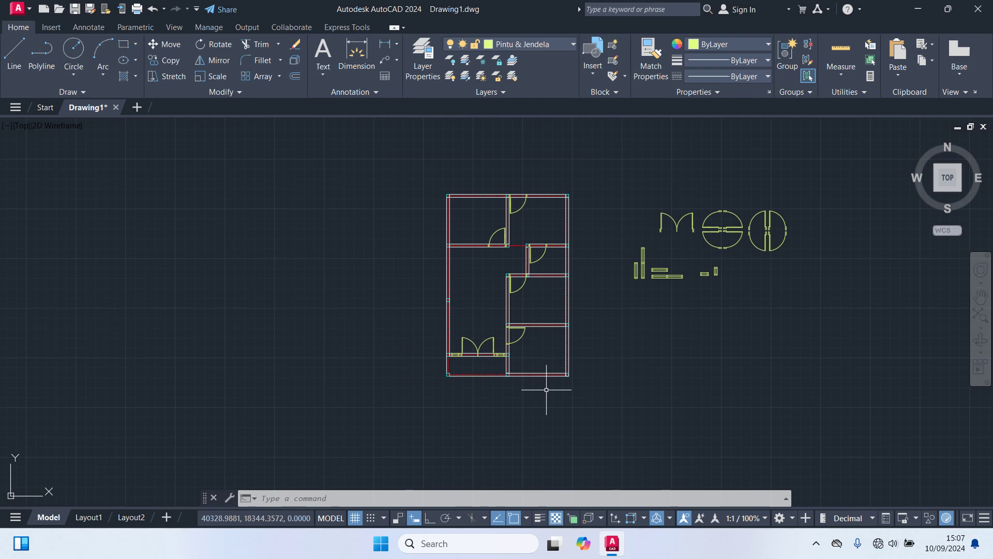
scroll(688, 254, up, 6)
click(705, 279)
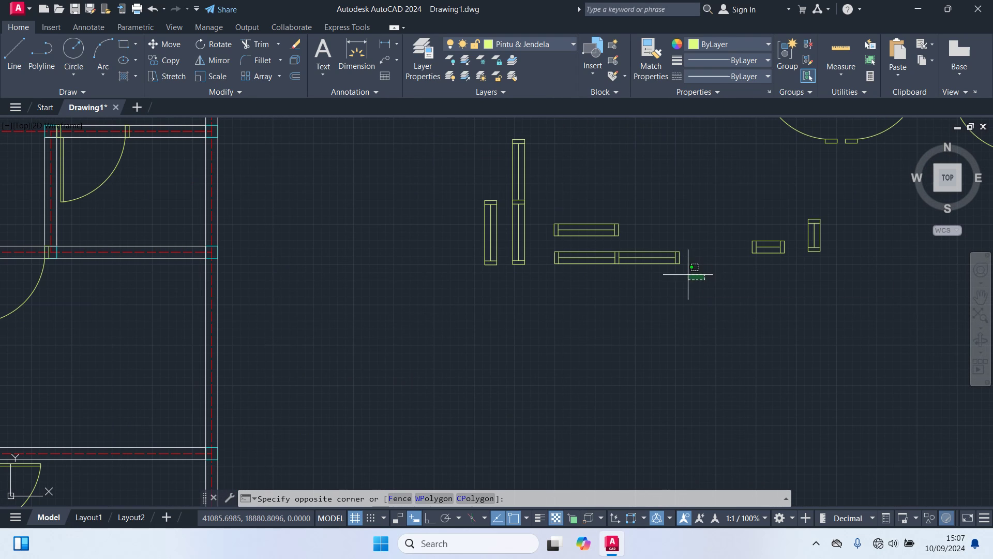
click(547, 247)
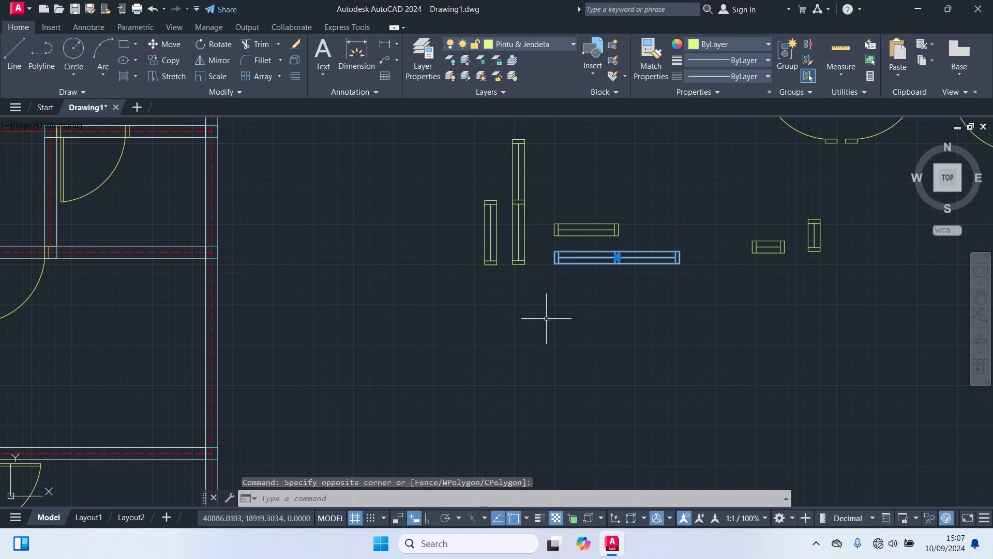
text(CO)
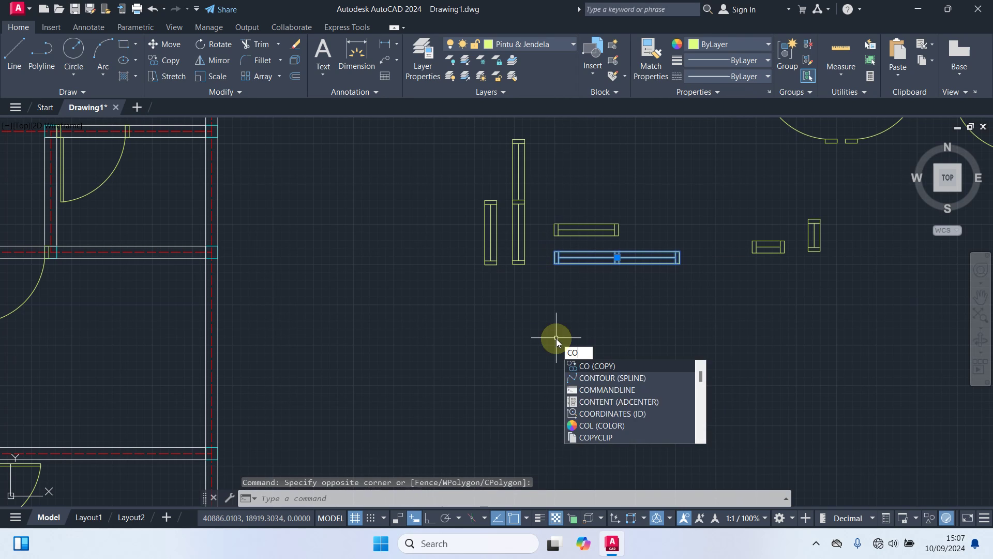
key(Return)
scroll(636, 266, up, 5)
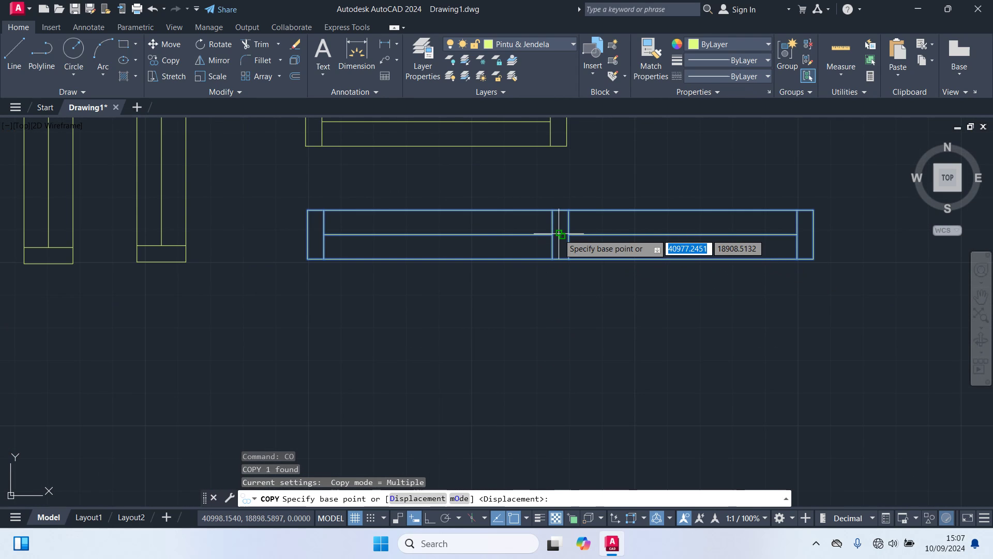
click(560, 234)
scroll(587, 355, down, 5)
middle_drag(548, 406, 764, 148)
middle_drag(637, 275, 732, 158)
scroll(290, 390, up, 4)
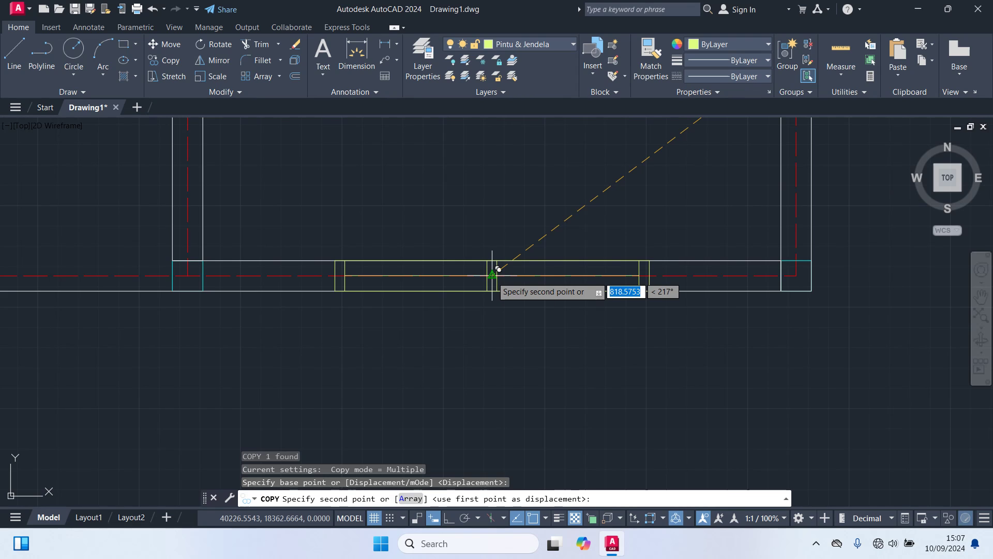
click(492, 275)
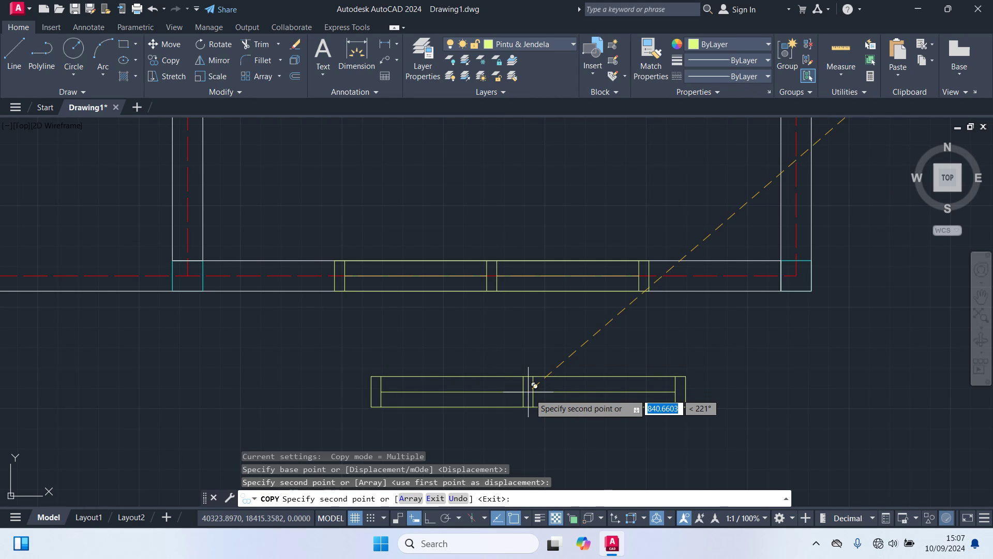
Place another two-pane window copy at the middle of the upper-left room's top wall.
middle_drag(523, 362, 485, 486)
scroll(485, 484, down, 3)
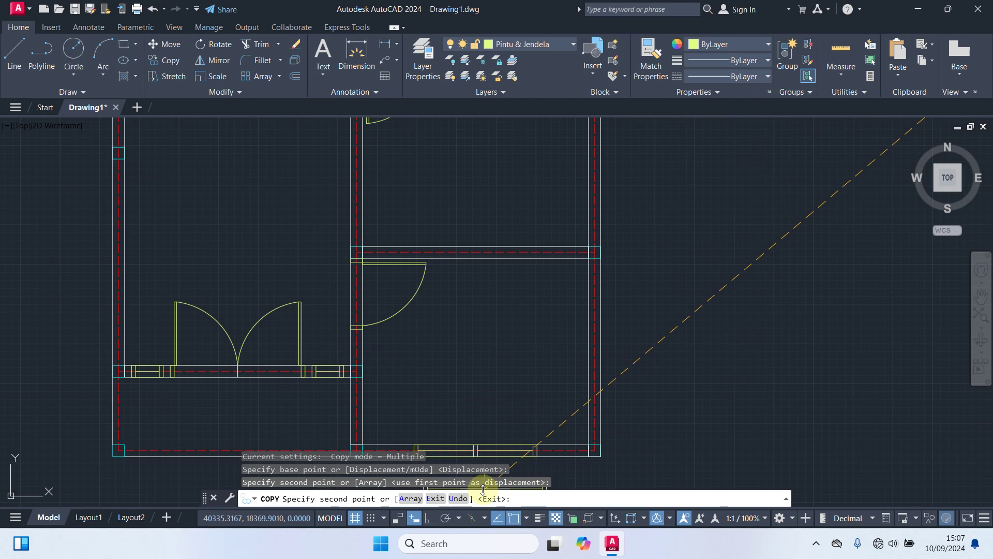
scroll(458, 242, down, 6)
middle_drag(494, 278, 538, 344)
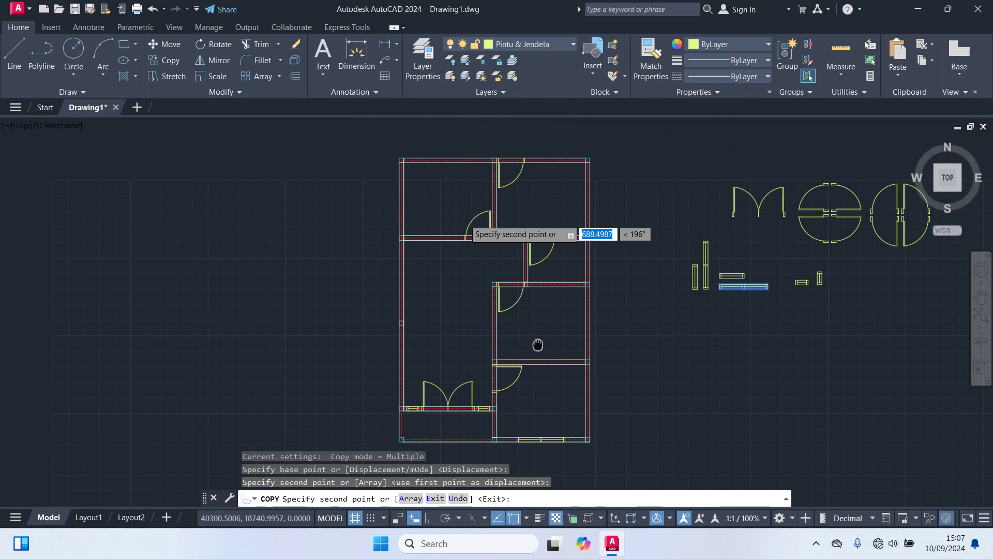
middle_drag(447, 184, 431, 308)
scroll(430, 308, up, 8)
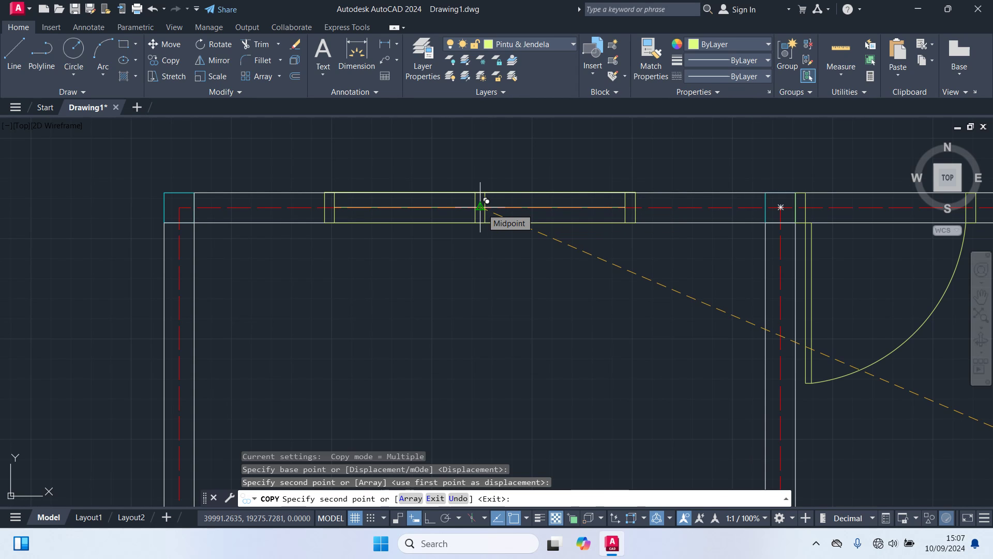
click(480, 207)
Place one more two-pane window copy in the empty space above the upper-right room's top wall and end copying.
scroll(481, 204, down, 4)
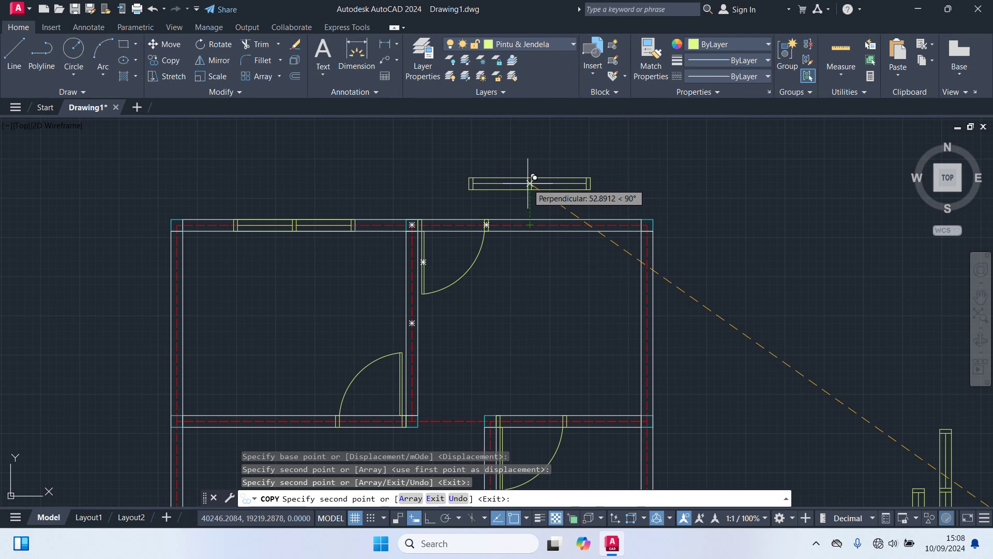
click(530, 180)
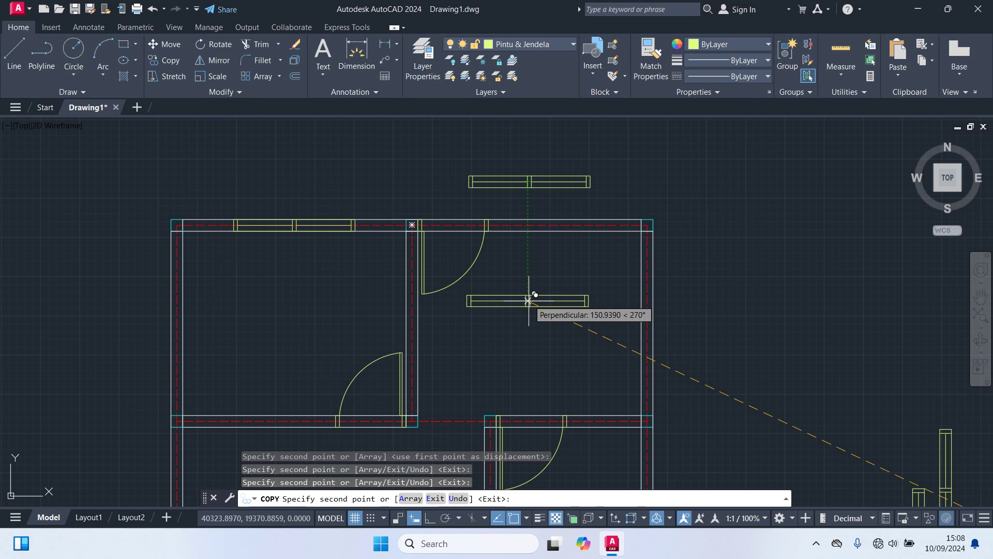
key(Escape)
Measure the free top-wall length between the upper-right room's door frame and the corner column with a temporary dimension.
middle_drag(523, 257, 419, 318)
scroll(390, 280, up, 4)
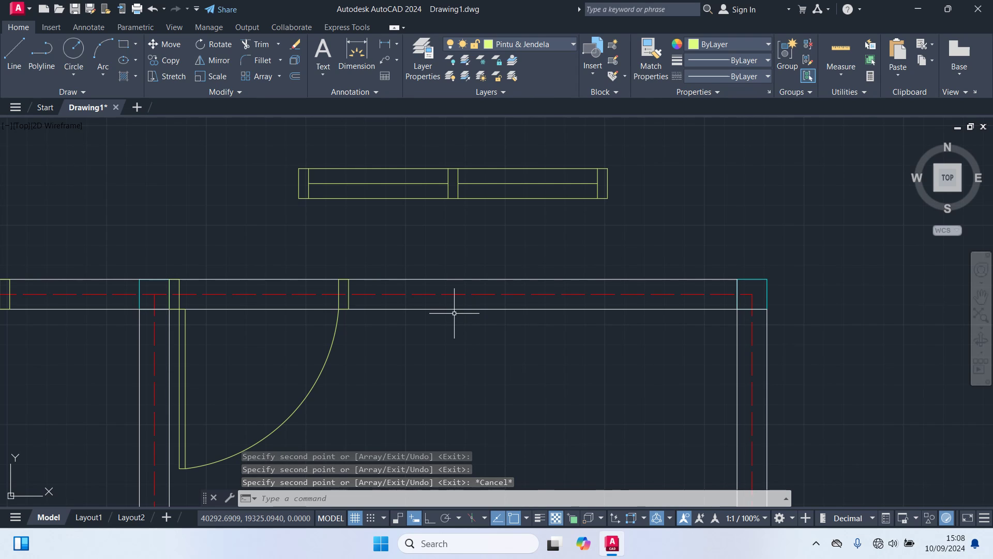
text(dim)
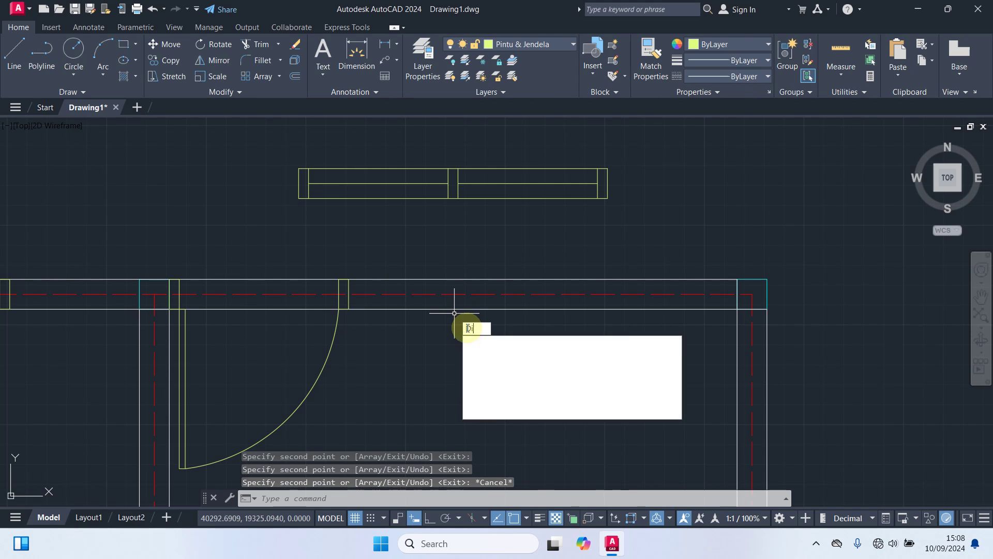
key(Return)
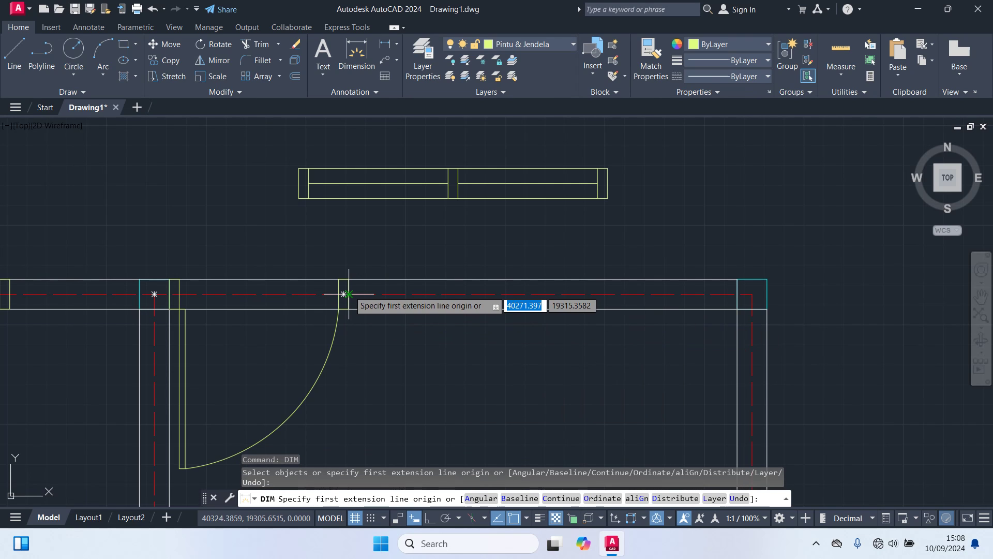
click(348, 294)
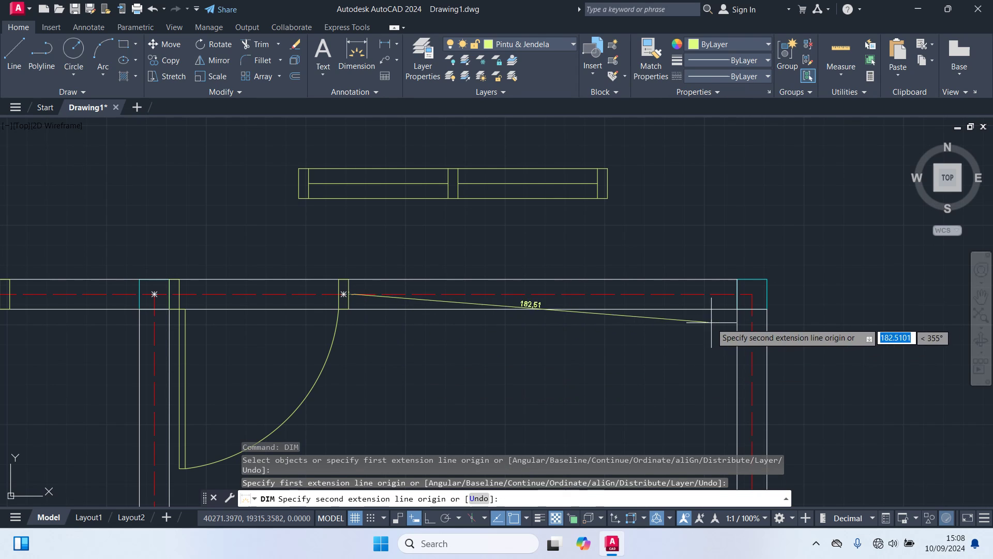
click(737, 294)
scroll(737, 248, up, 4)
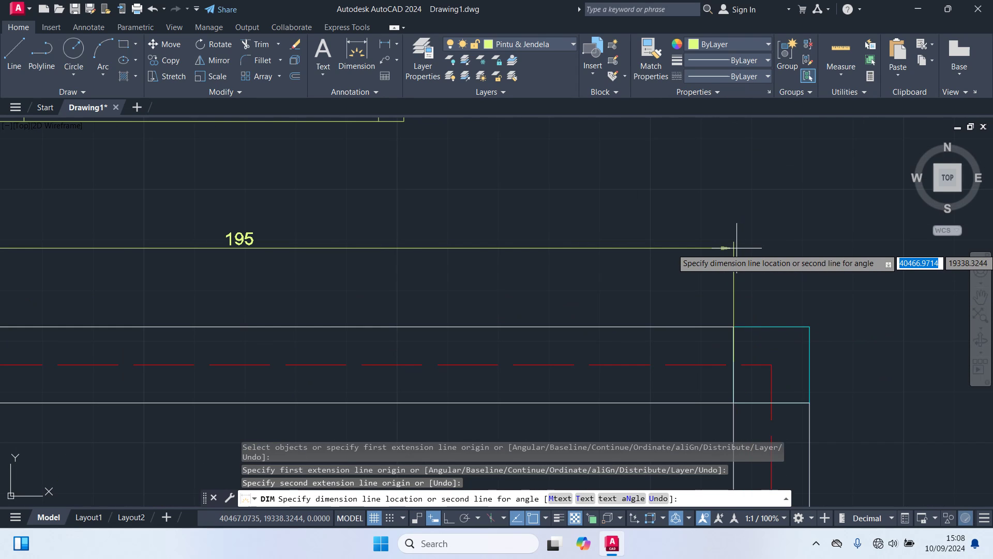
key(Escape)
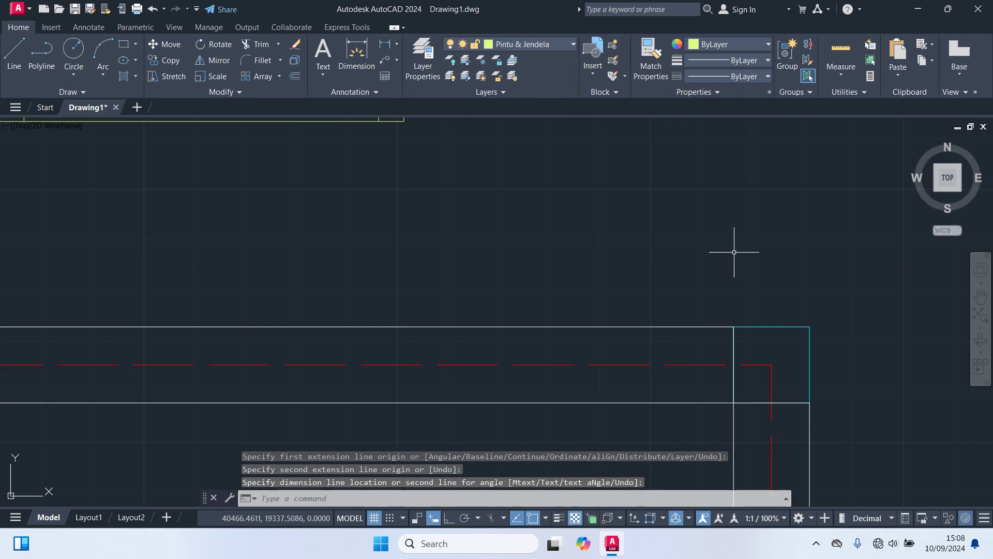
Draw a horizontal guide line 97.5 long from the upper-right room's door frame along the top wall's centreline towards the corner column.
scroll(734, 250, down, 8)
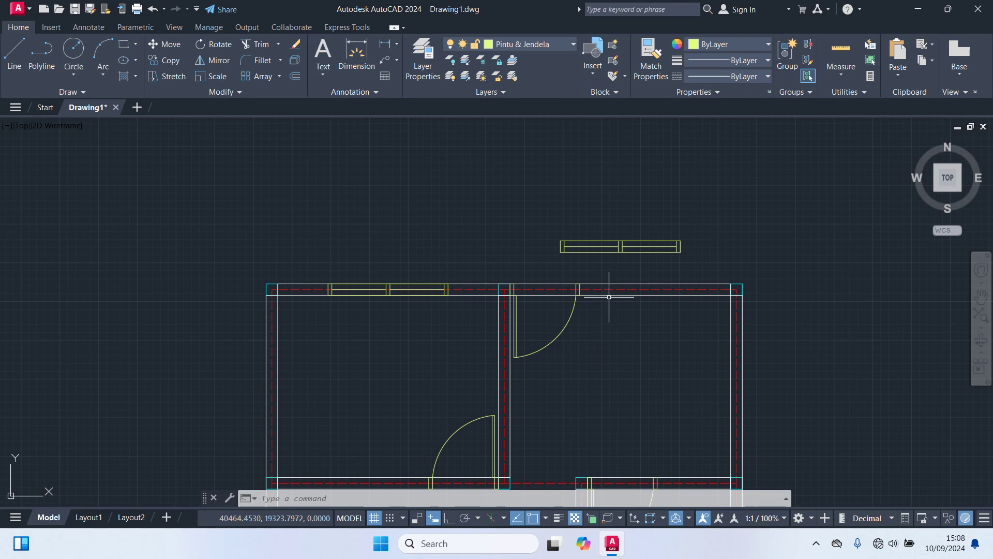
scroll(609, 297, up, 4)
text(l)
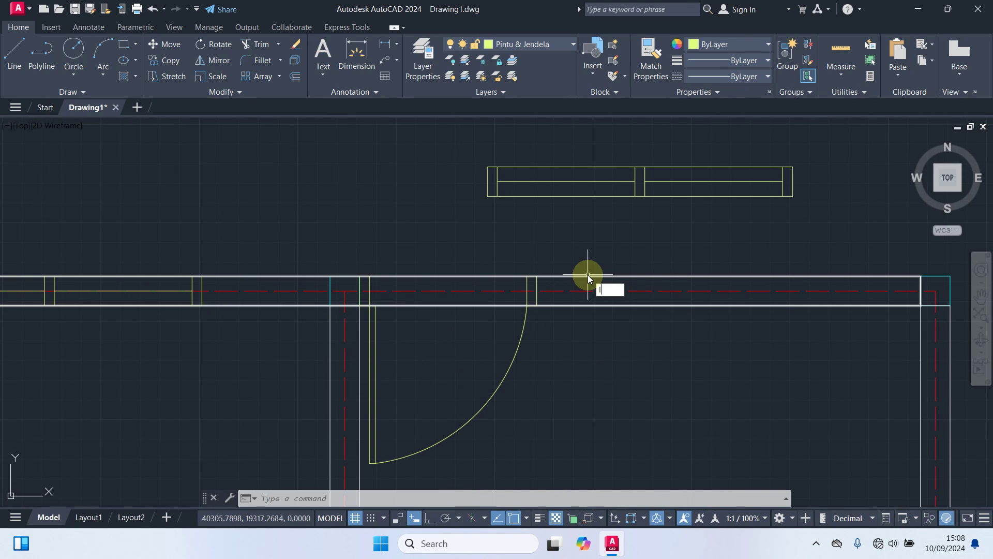
key(Return)
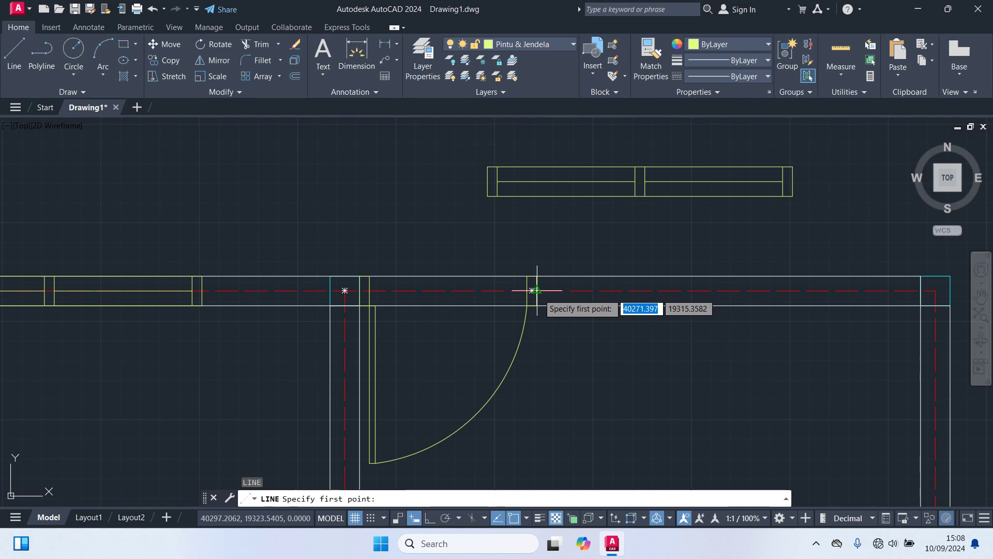
click(536, 291)
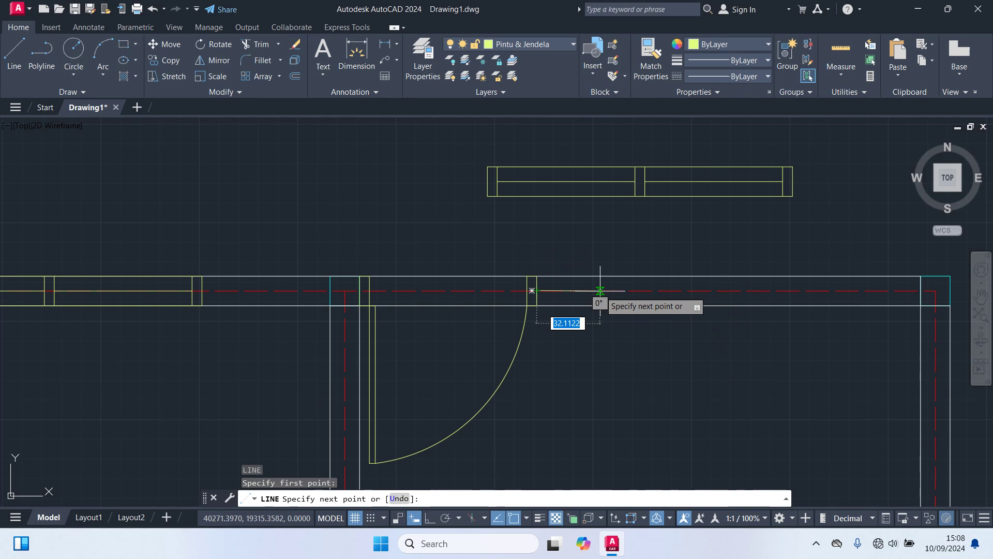
key(F8)
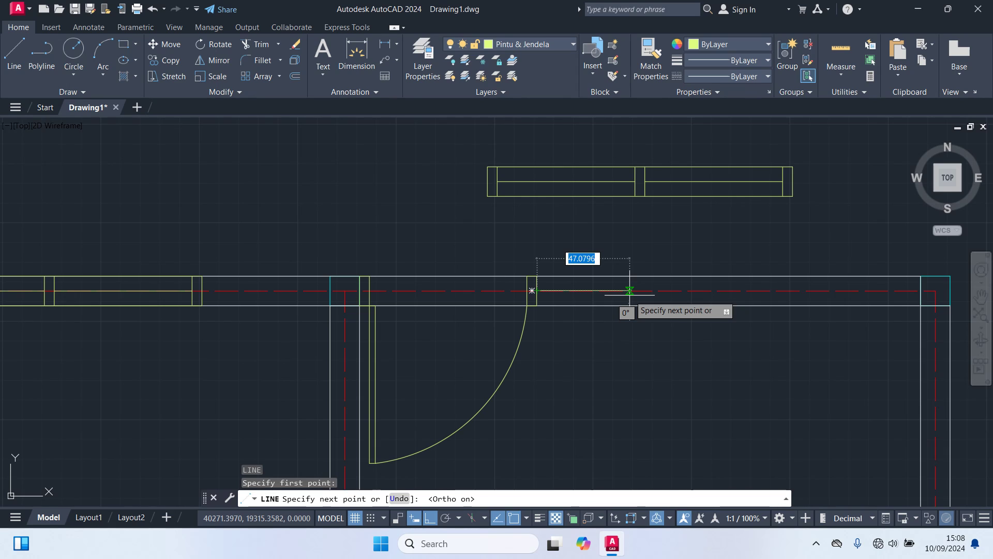
text(97.5)
key(Return)
key(Return)
Draw a vertical guide line upward from the horizontal guide's free end, and erase the horizontal guide.
middle_drag(705, 311, 631, 354)
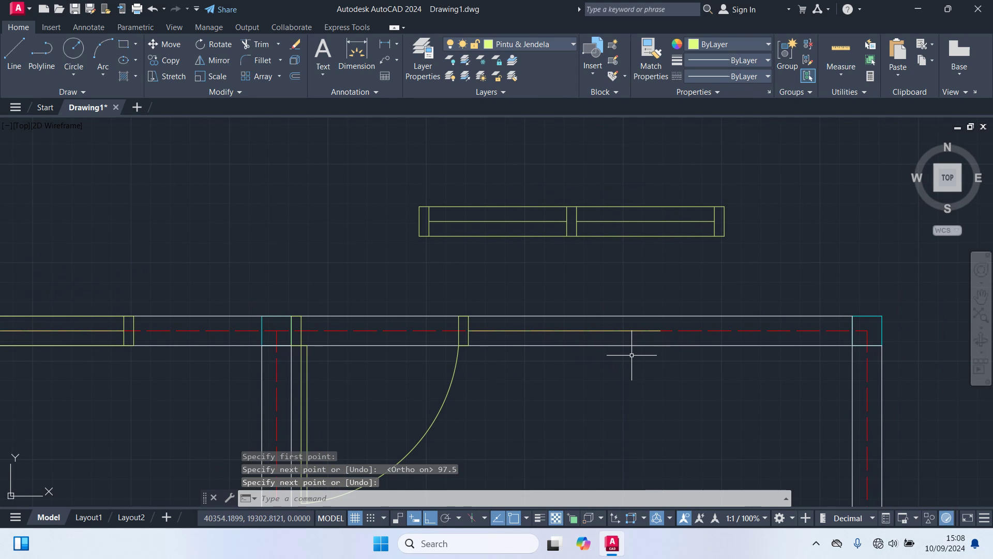
key(Return)
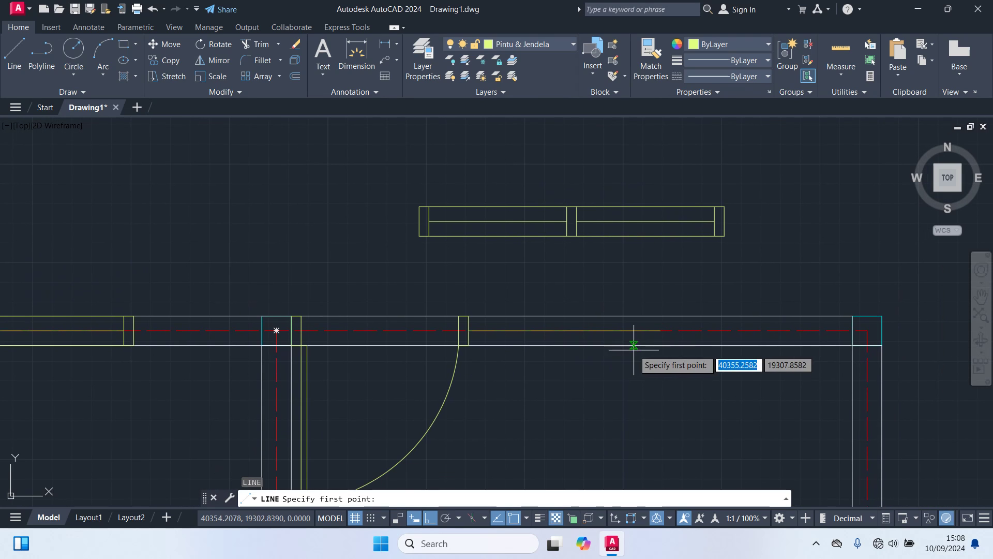
click(661, 330)
click(669, 266)
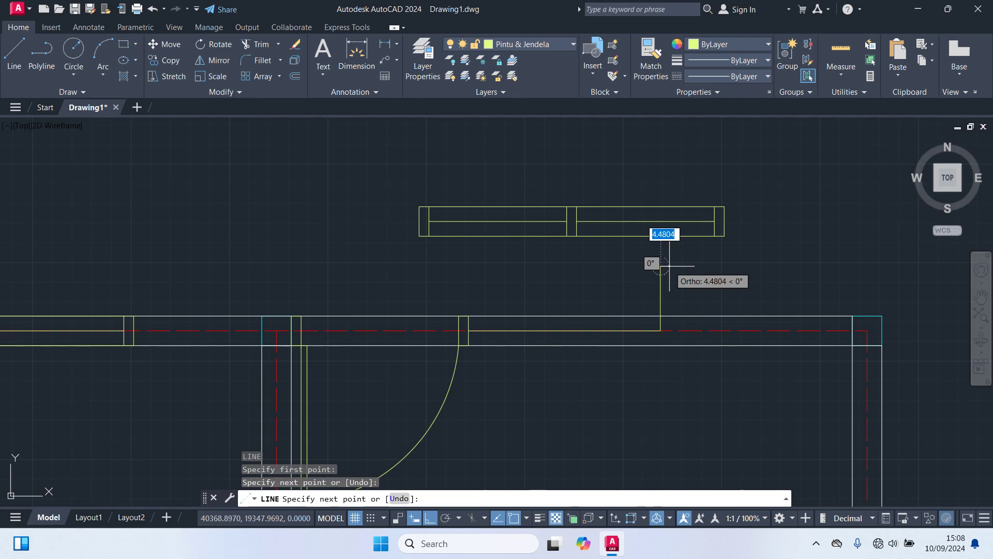
key(Escape)
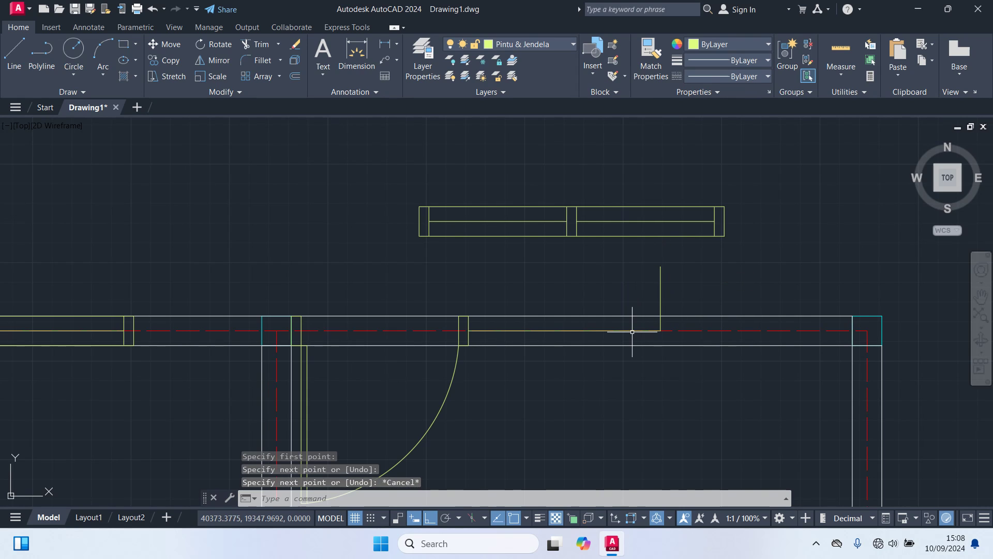
click(632, 332)
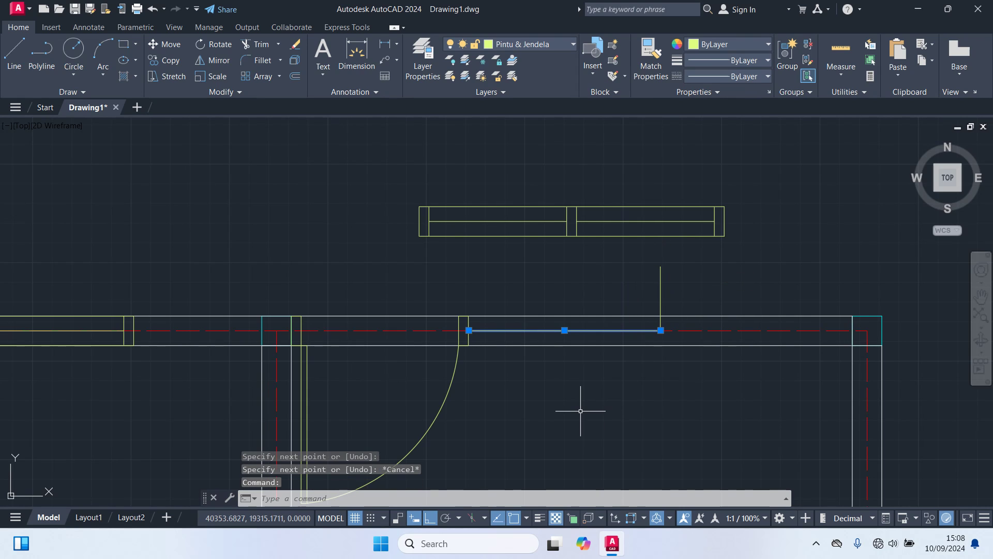
key(Delete)
Move the two-pane window above the upper-right room by its centre onto the vertical guide's lower end in the top wall.
click(601, 255)
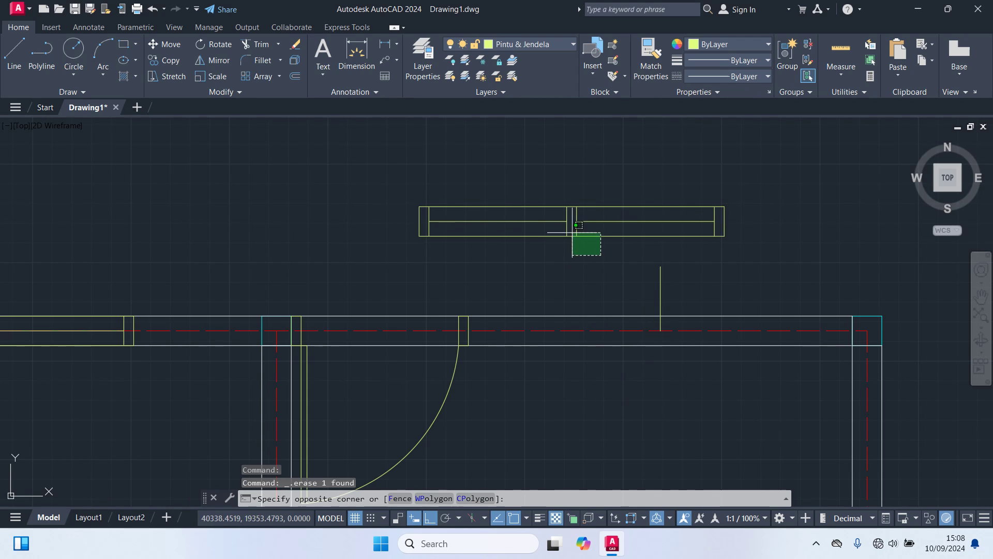
click(577, 226)
text(m)
key(Return)
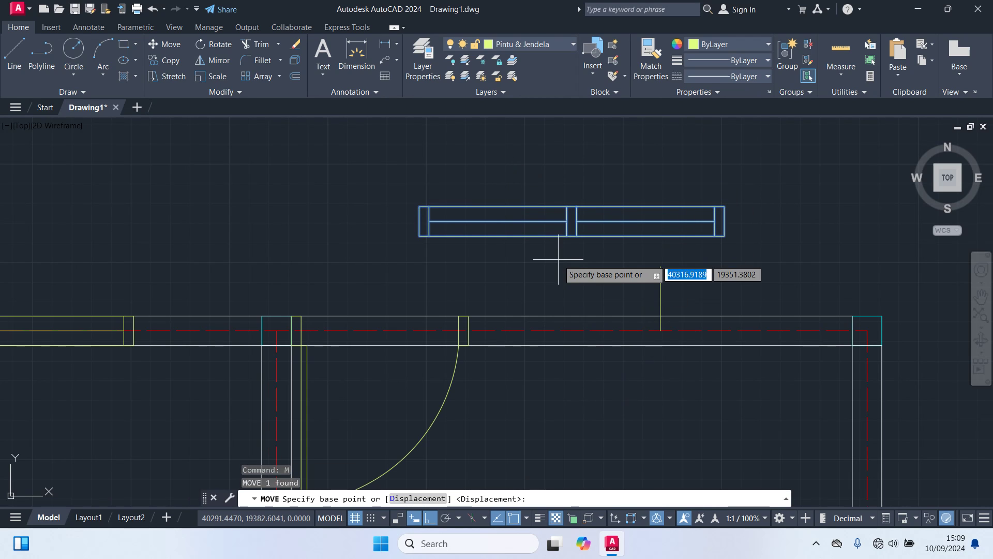
click(572, 221)
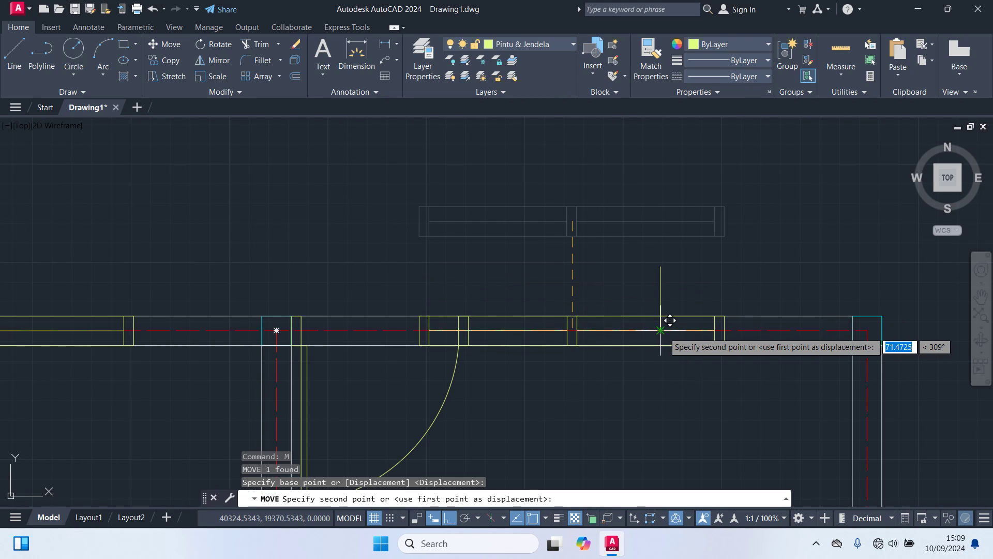
scroll(670, 320, up, 4)
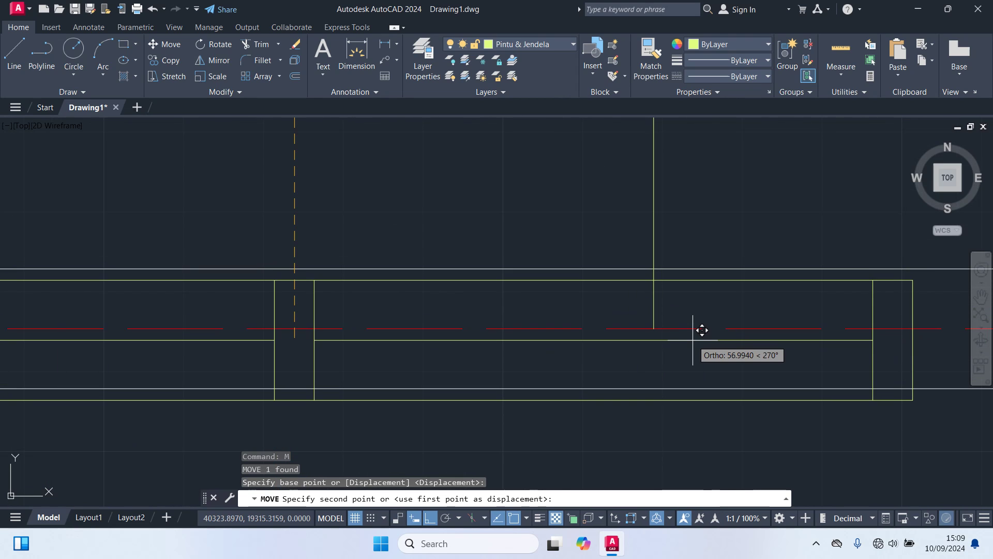
key(F8)
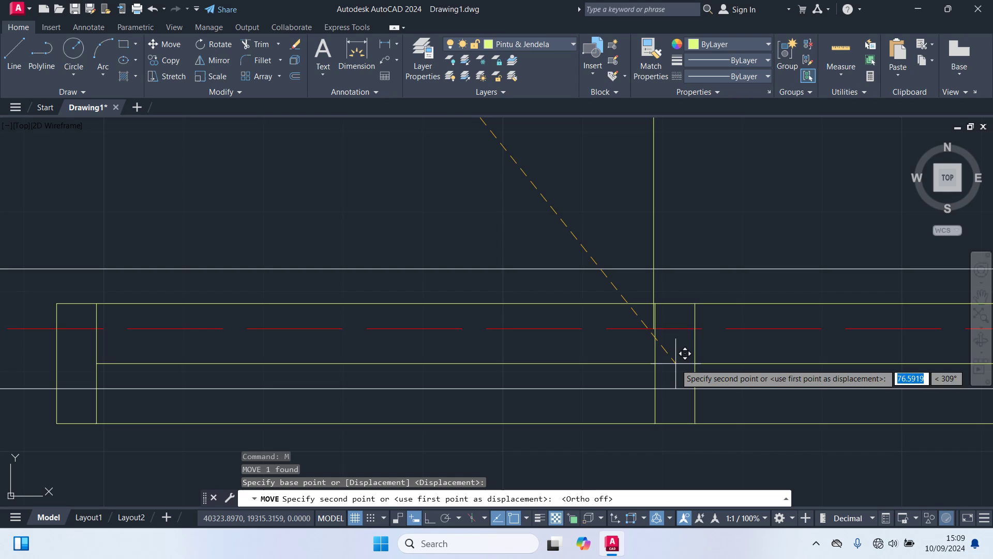
click(654, 327)
Erase the vertical guide line at the centre of the upper-right room's top-wall window.
scroll(638, 315, down, 4)
click(643, 311)
click(600, 279)
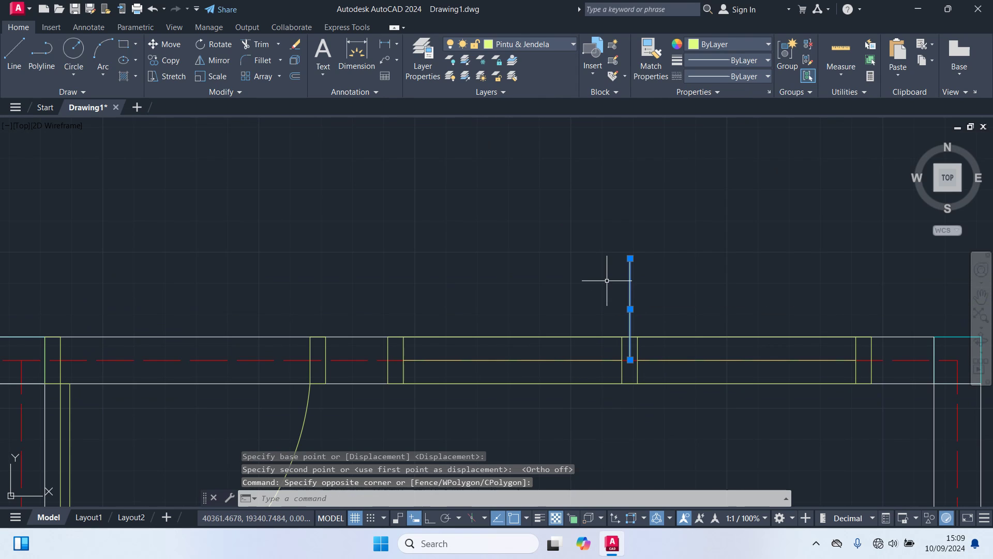
key(Delete)
scroll(608, 242, down, 3)
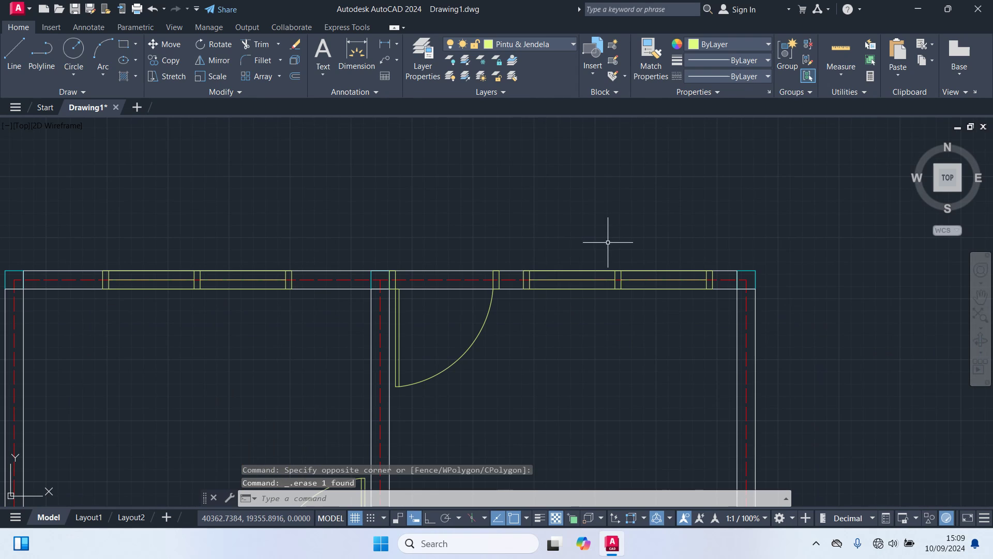
Copy the vertical single-pane window block by its centre to the middle of the small middle room's right outer wall.
scroll(601, 295, down, 2)
scroll(599, 306, down, 2)
middle_drag(599, 306, 583, 195)
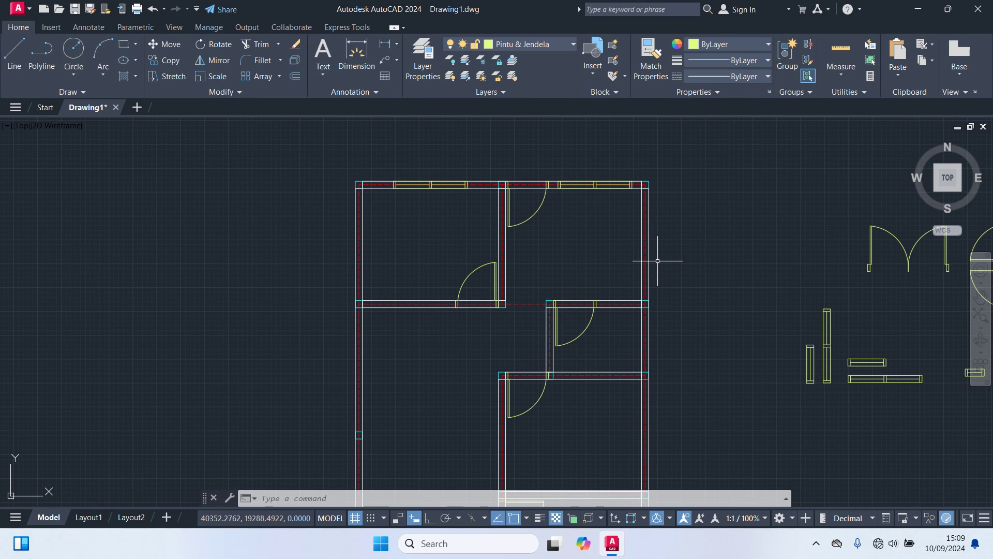
middle_drag(681, 364, 625, 298)
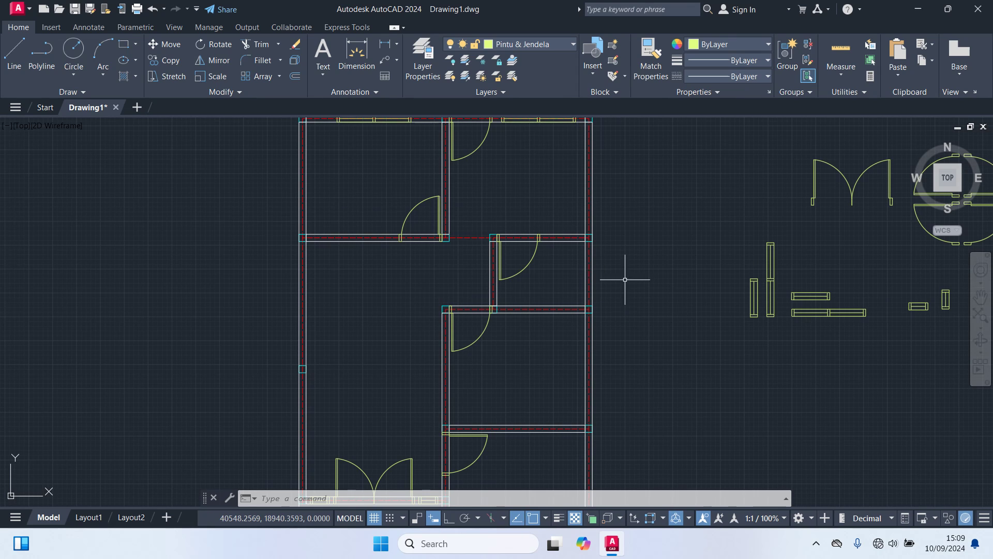
scroll(740, 300, up, 2)
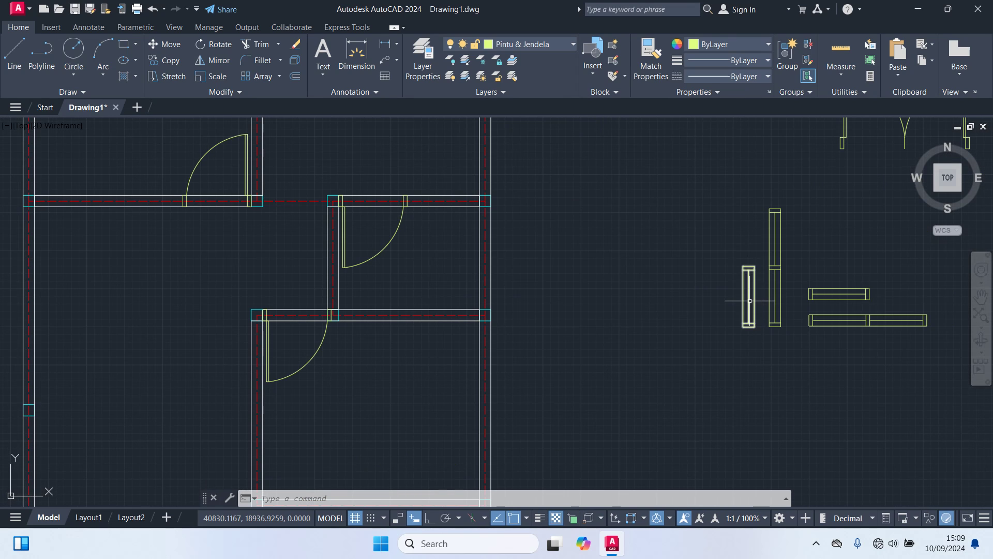
click(738, 309)
text(o)
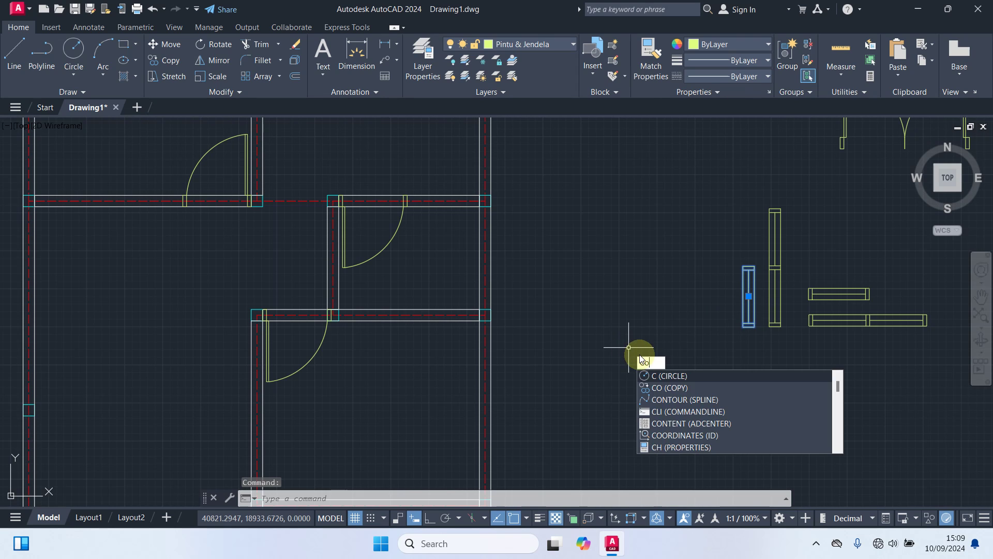
key(Return)
click(749, 296)
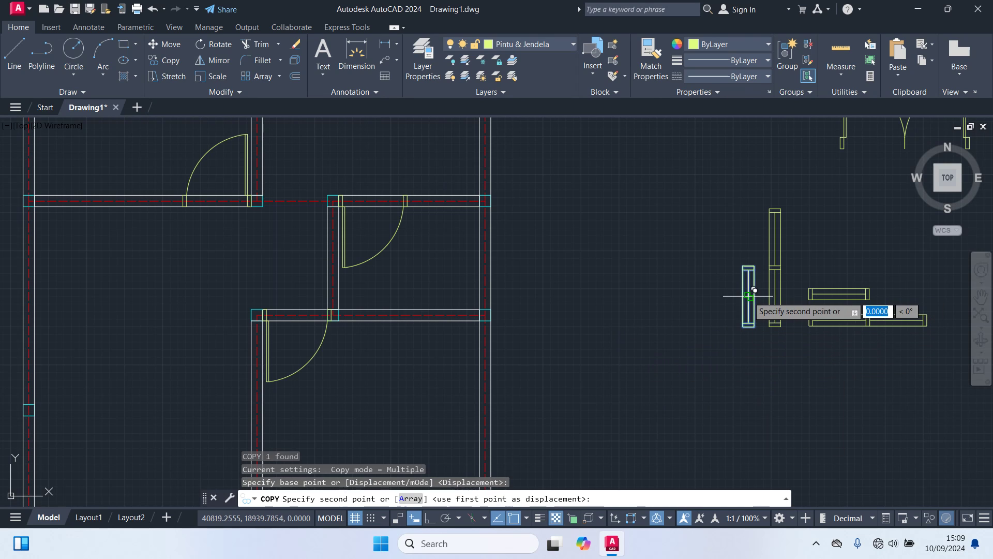
scroll(521, 290, up, 2)
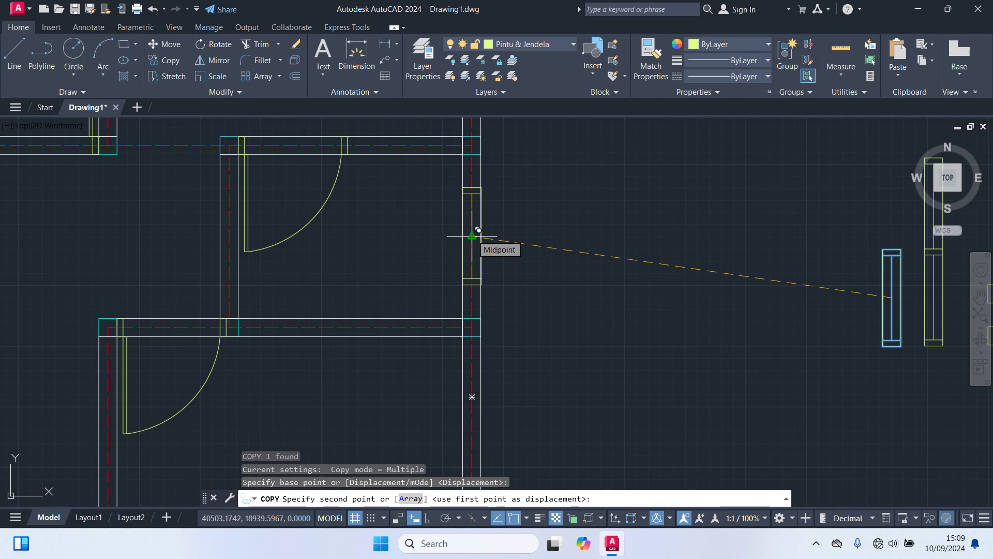
click(478, 230)
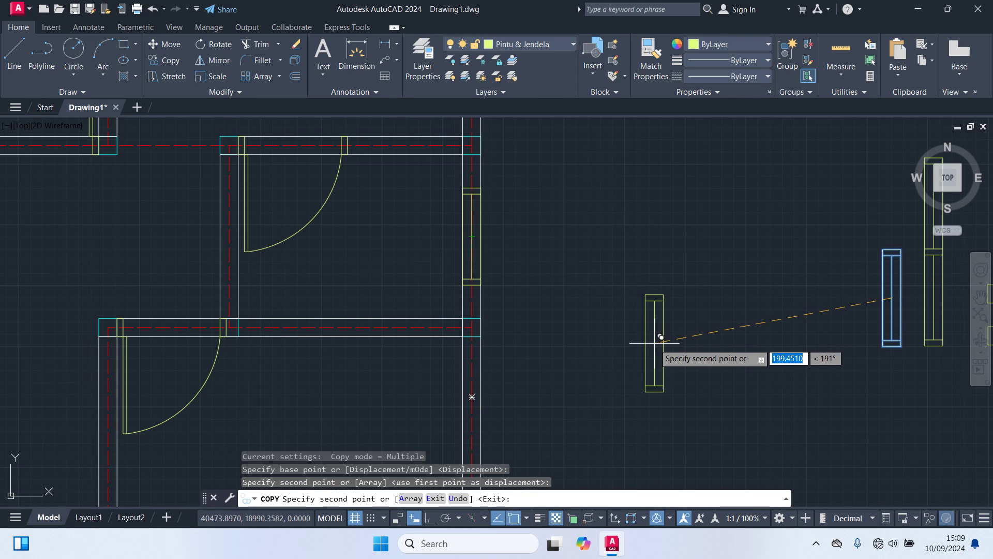
Place another single-pane window copy at the middle of the right outer wall of the room below and end copying.
middle_drag(634, 367, 625, 275)
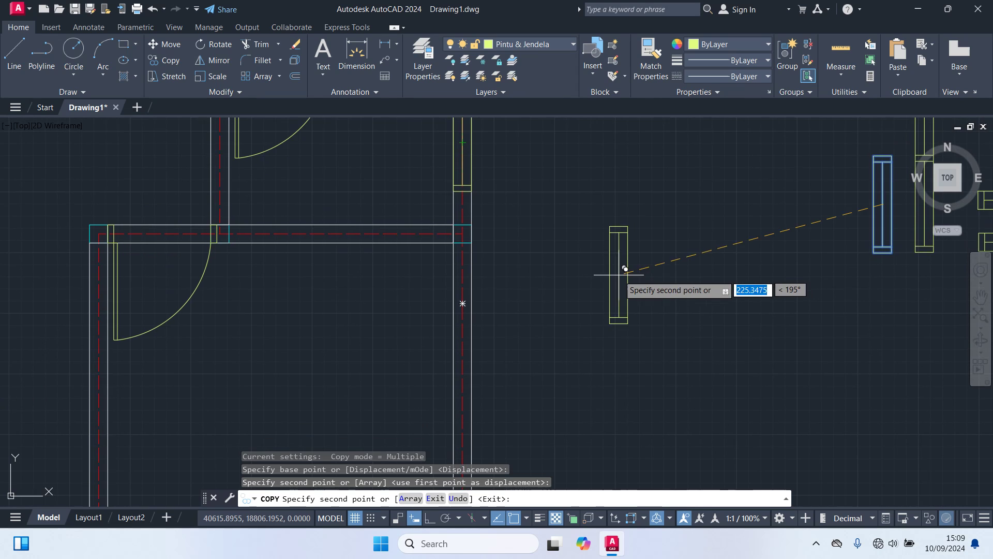
scroll(608, 283, down, 2)
scroll(533, 346, up, 2)
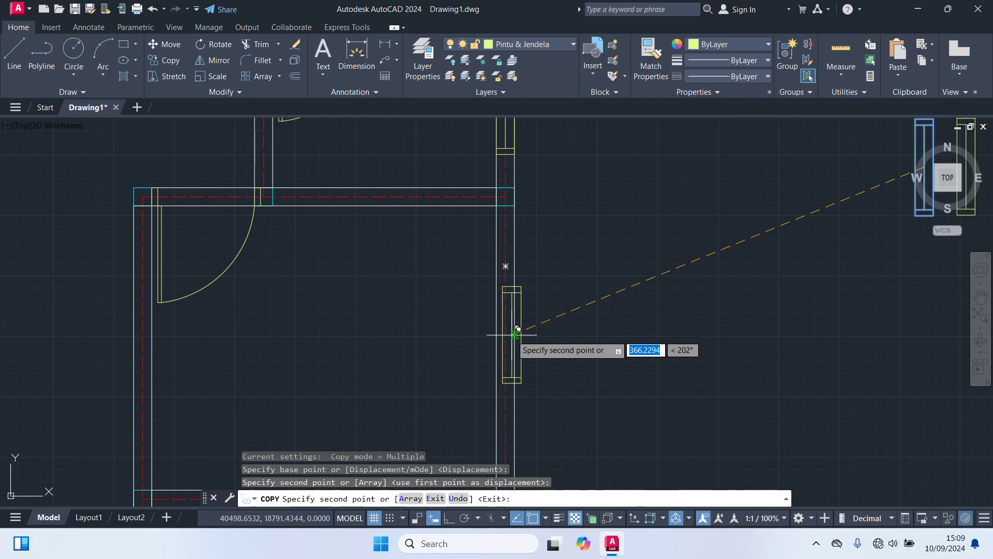
scroll(510, 333, down, 1)
middle_drag(505, 343, 511, 310)
click(512, 305)
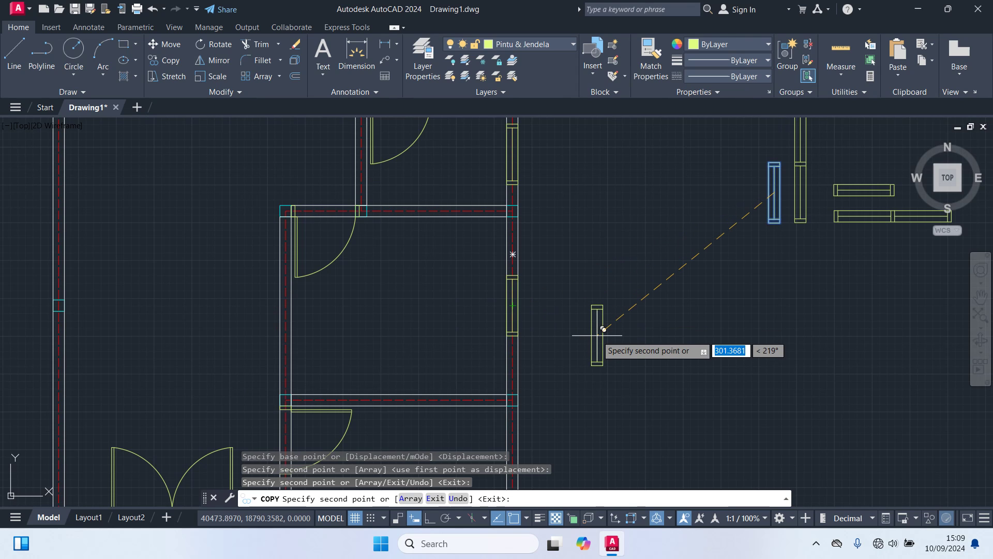
key(Escape)
Copy the vertical two-pane window block by its centre to the empty space just outside the left outer wall beside the large room.
scroll(605, 331, down, 2)
middle_drag(609, 310, 621, 353)
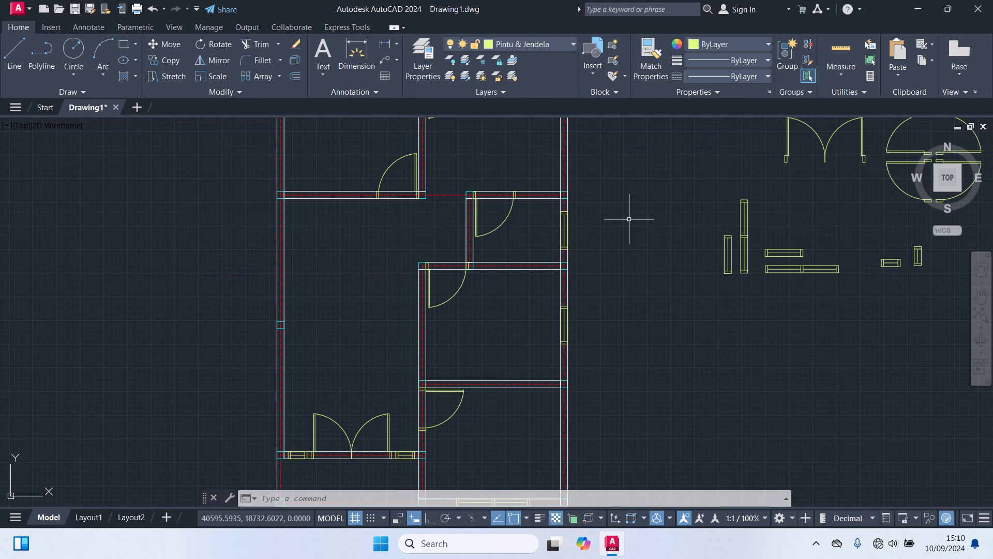
click(745, 210)
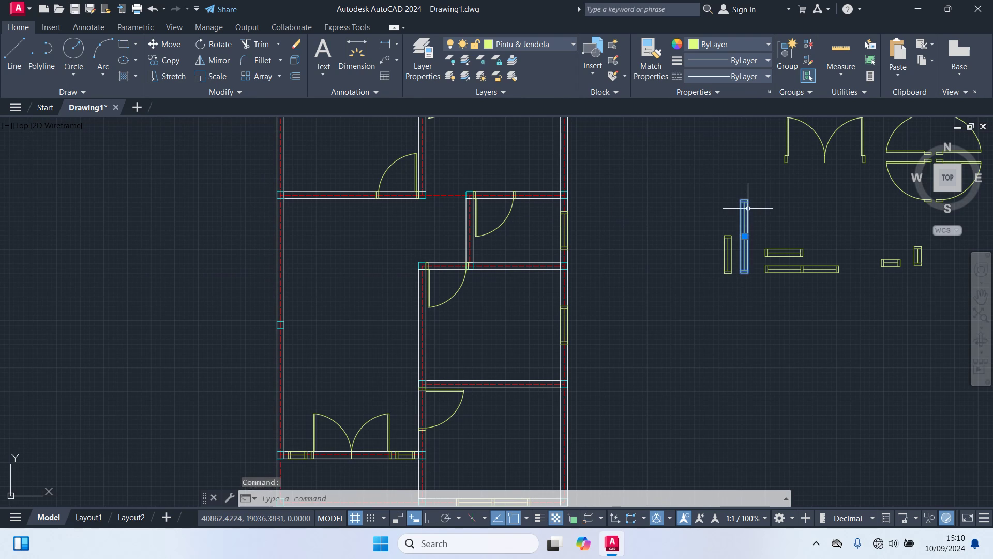
text(co)
key(Return)
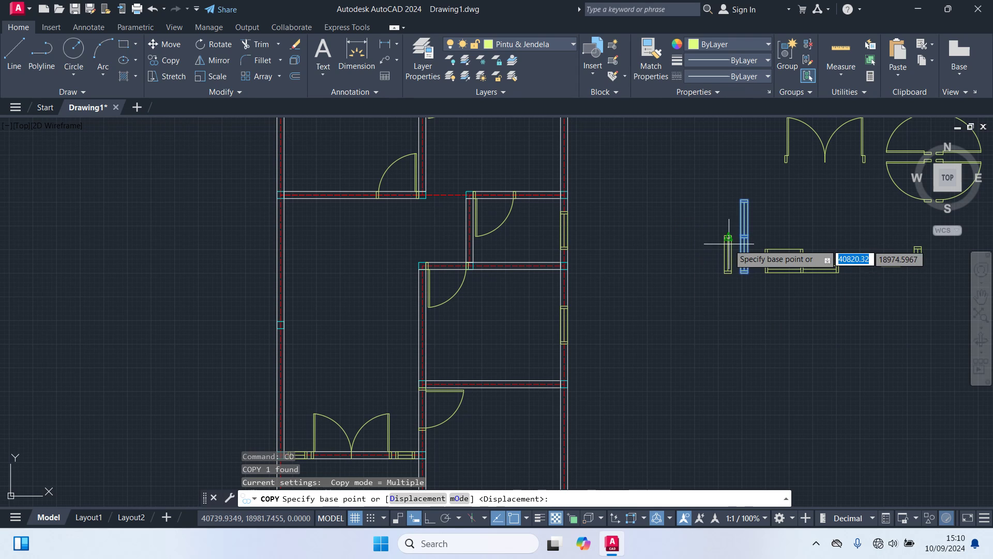
click(745, 237)
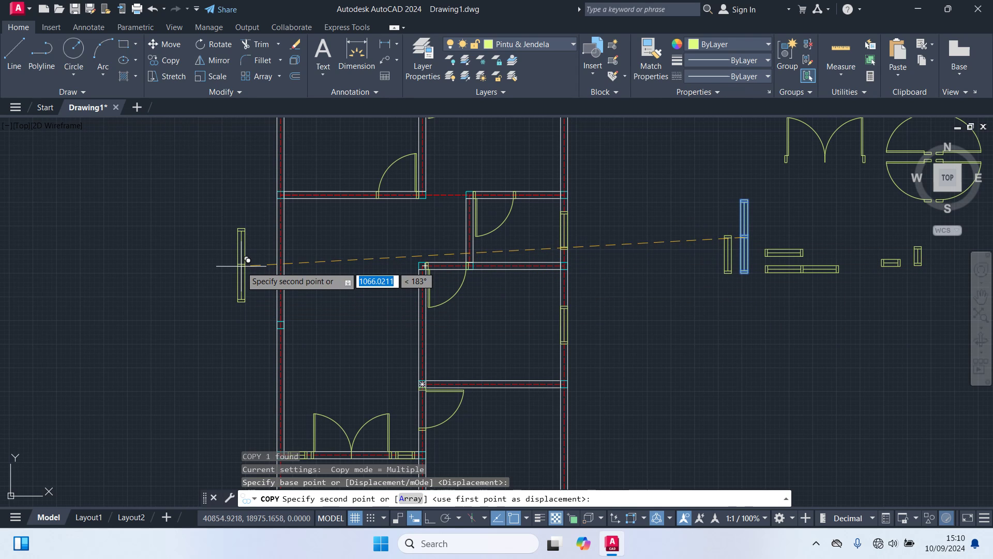
scroll(253, 243, down, 2)
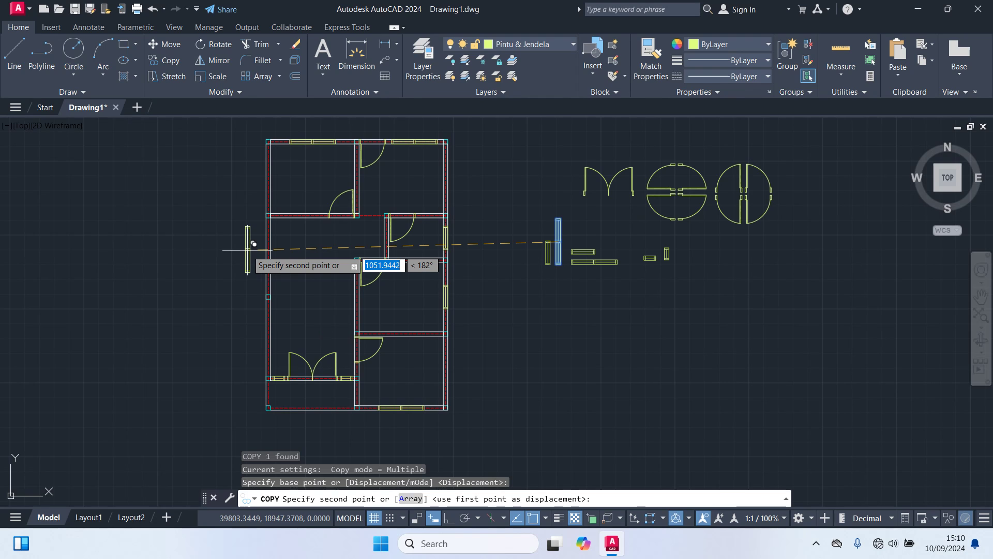
scroll(253, 244, up, 2)
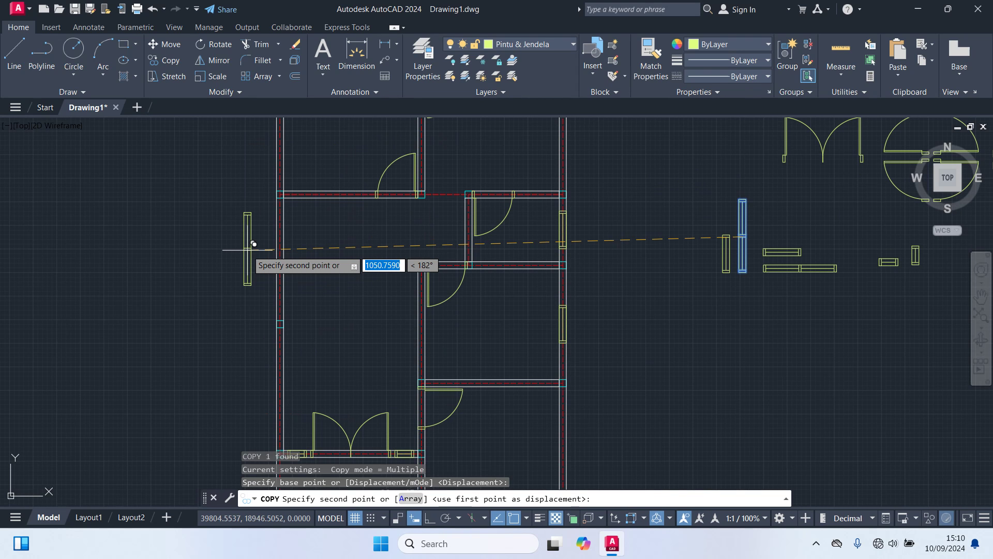
click(253, 244)
scroll(219, 270, down, 2)
scroll(254, 266, up, 2)
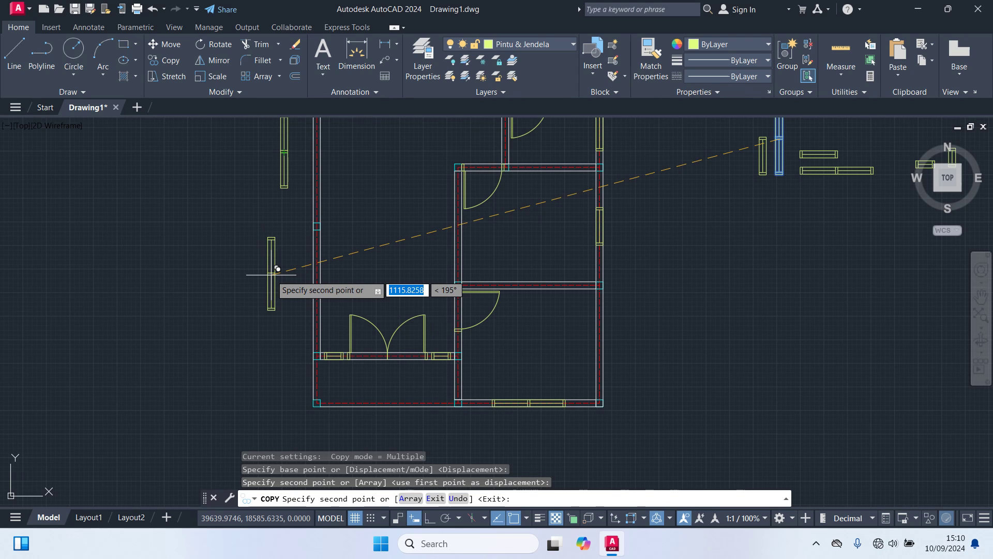
middle_drag(276, 269, 261, 366)
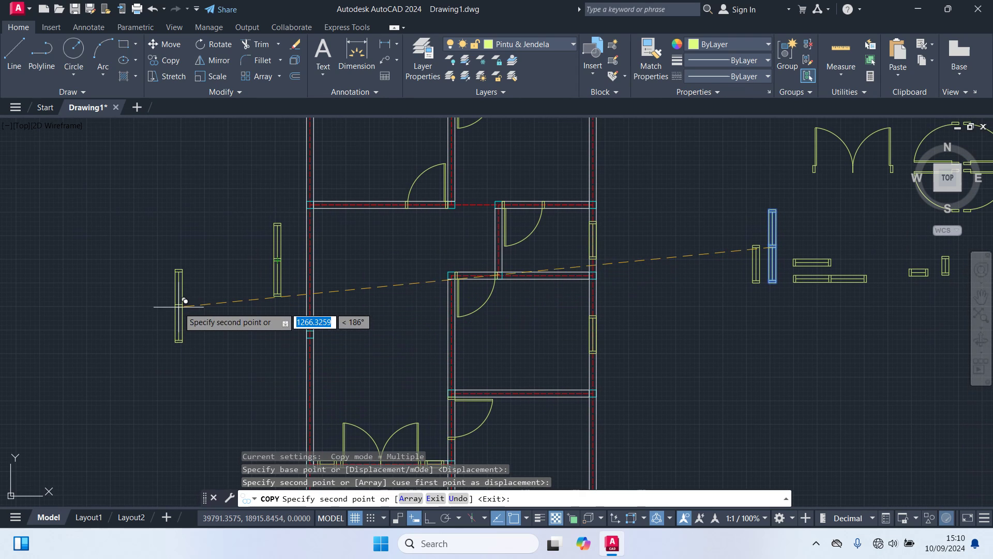
key(Escape)
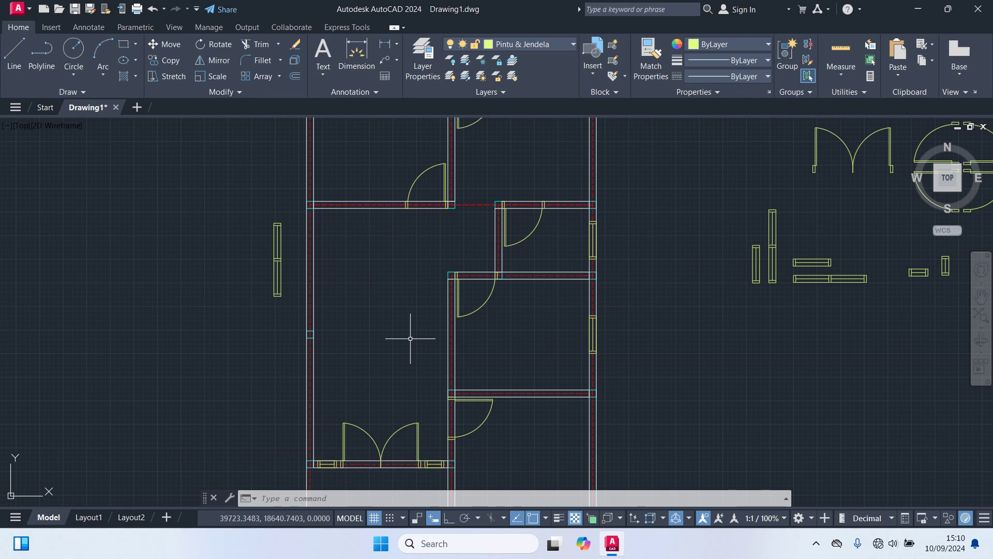
text(tr)
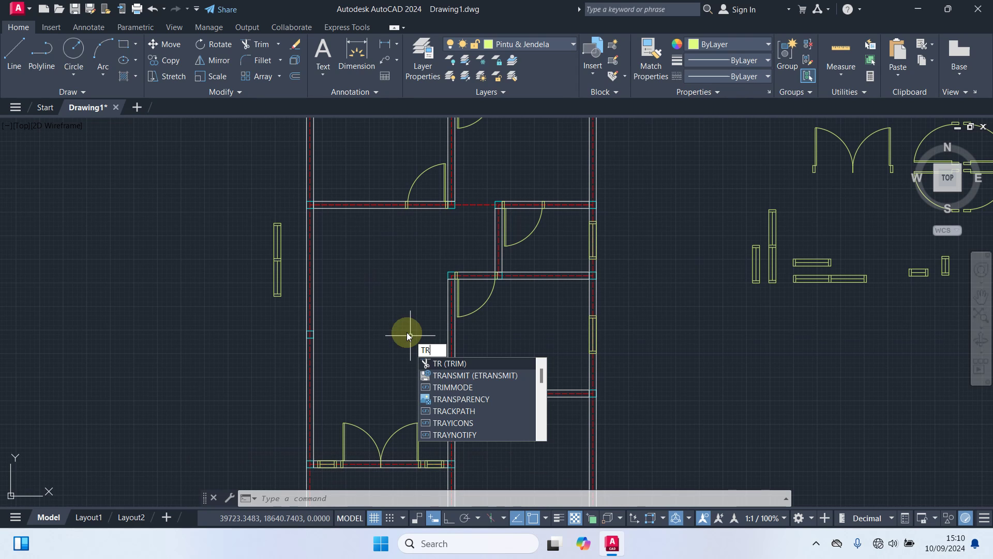
key(Return)
key(Return)
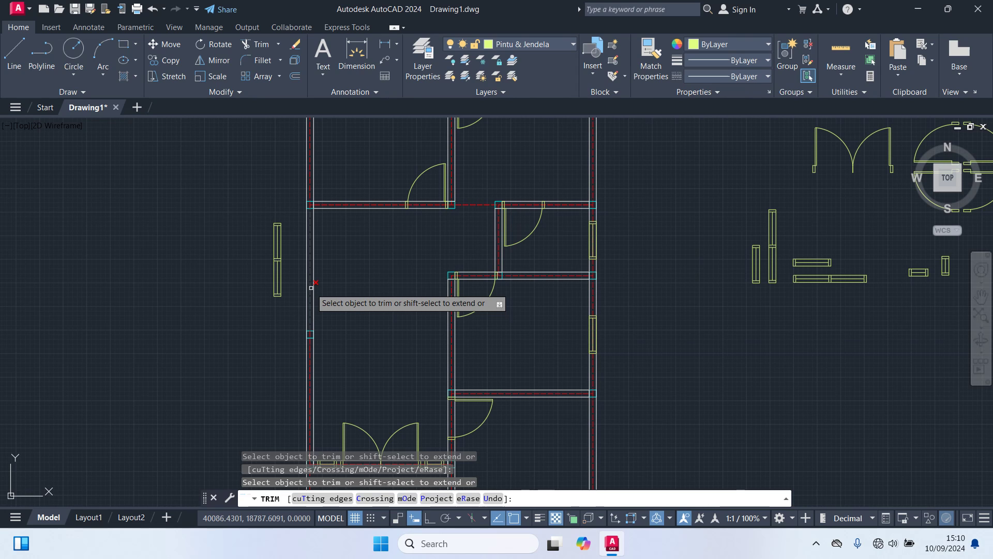
scroll(311, 288, up, 5)
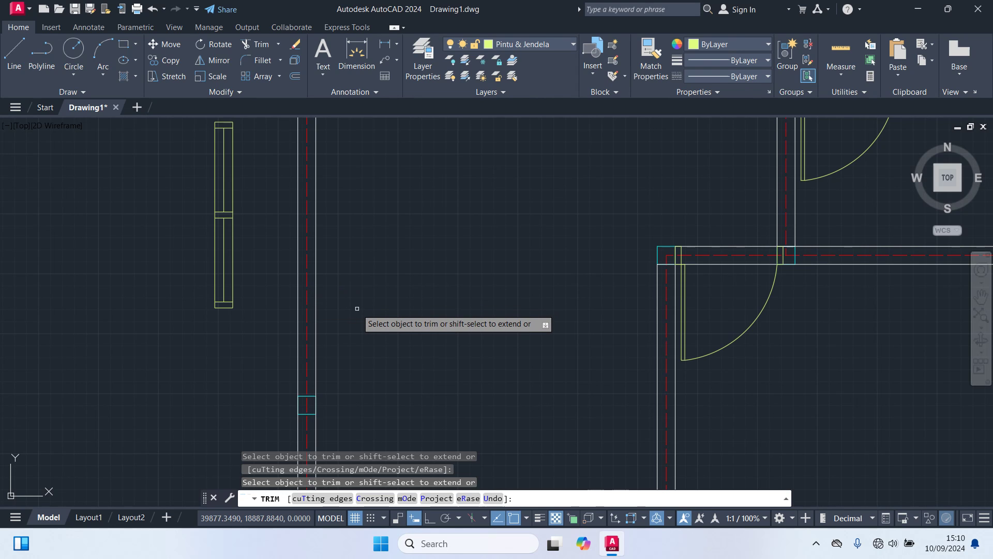
scroll(357, 309, down, 8)
key(Escape)
scroll(343, 278, up, 3)
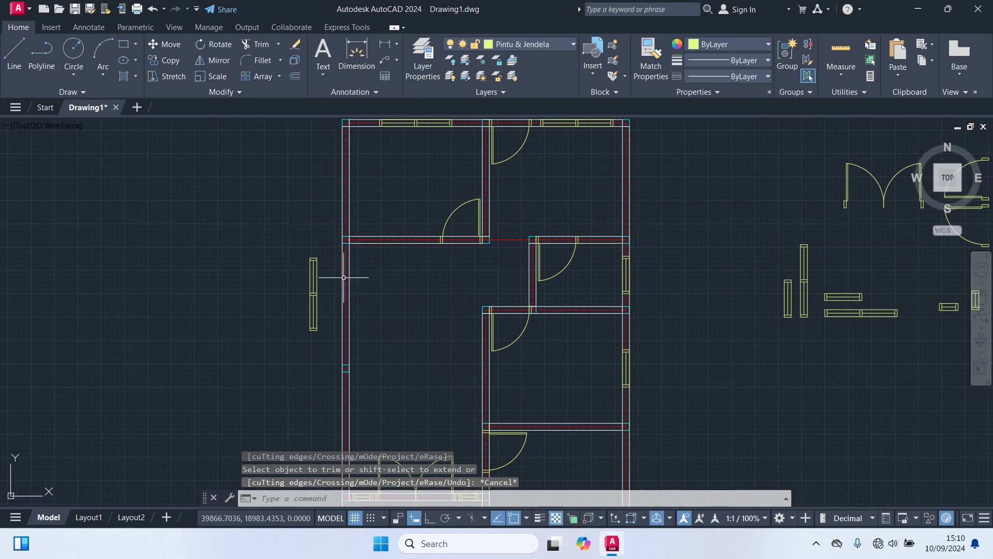
Measure the left outer wall from the upper wall junction's centre to the column below with a temporary dimension, and erase that dimension.
scroll(385, 311, down, 2)
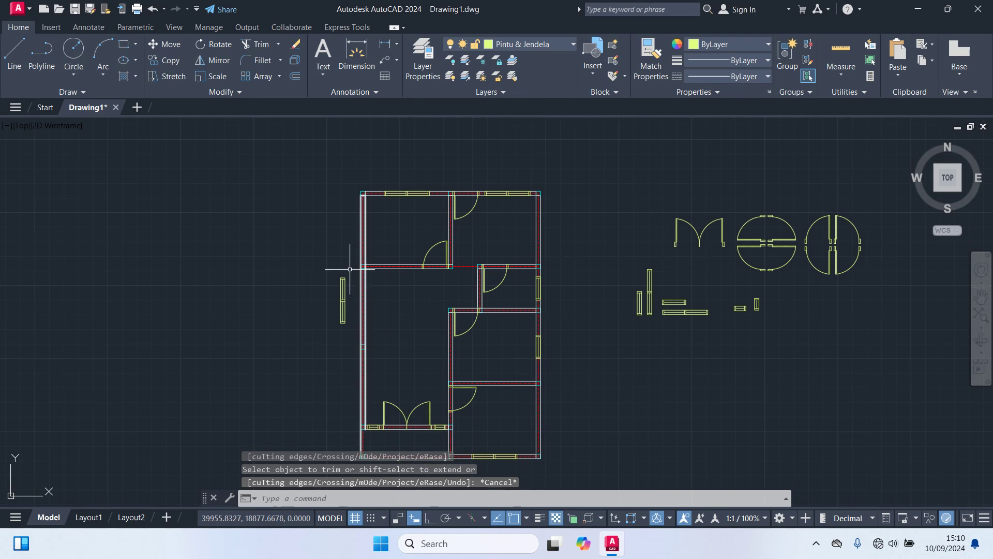
scroll(350, 269, up, 2)
text(di)
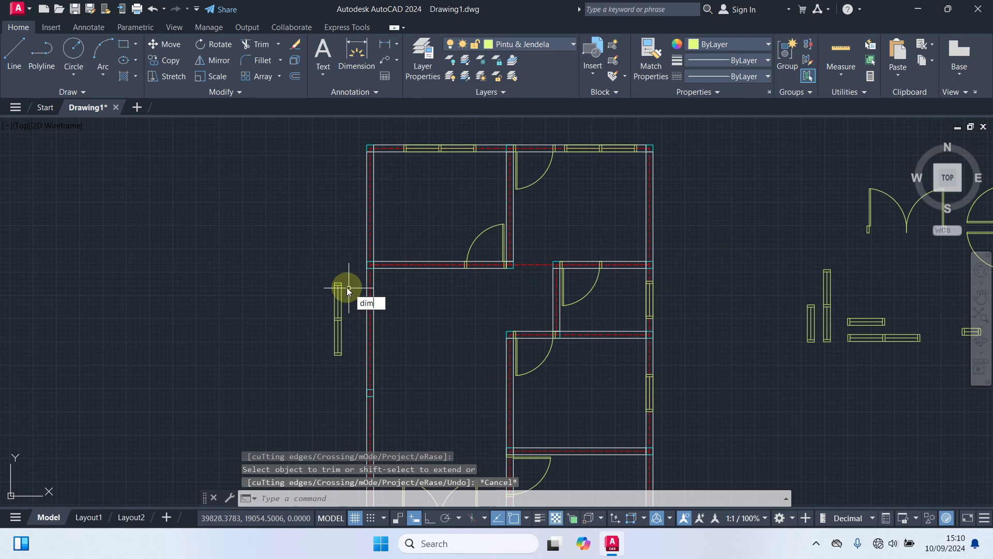
text(m)
key(Return)
scroll(357, 272, up, 3)
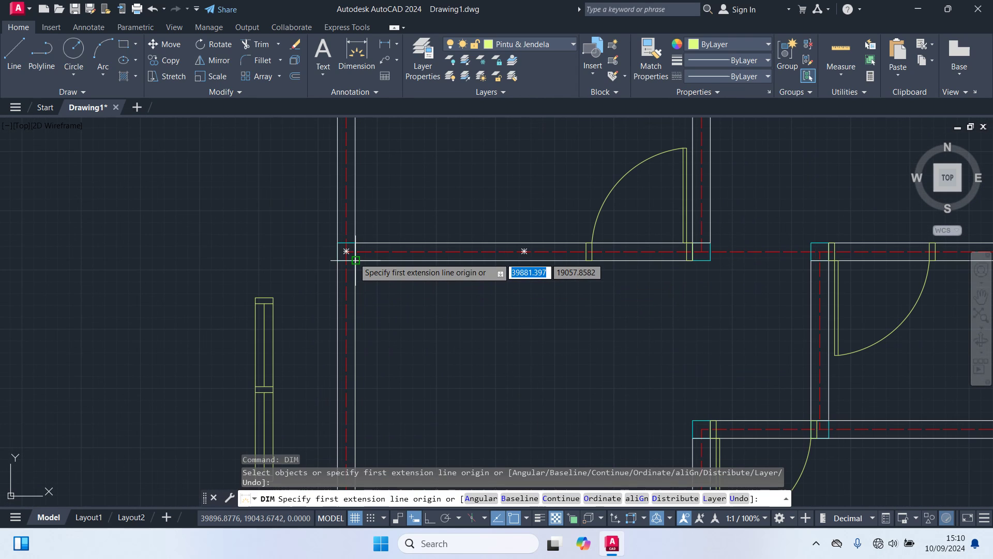
click(346, 252)
scroll(417, 362, down, 2)
middle_drag(422, 336, 452, 241)
scroll(429, 241, up, 3)
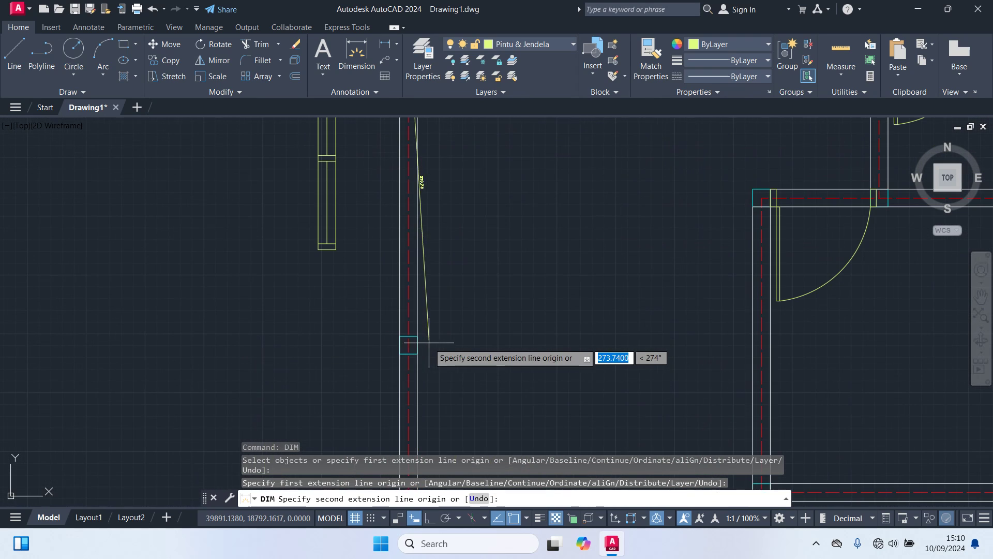
click(408, 344)
click(409, 344)
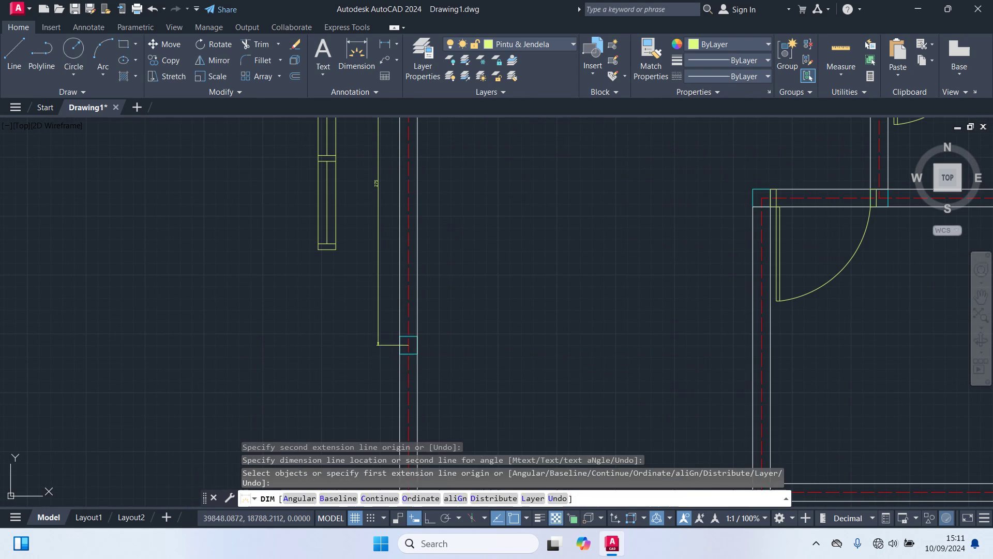
scroll(380, 205, up, 3)
scroll(377, 238, down, 3)
key(Escape)
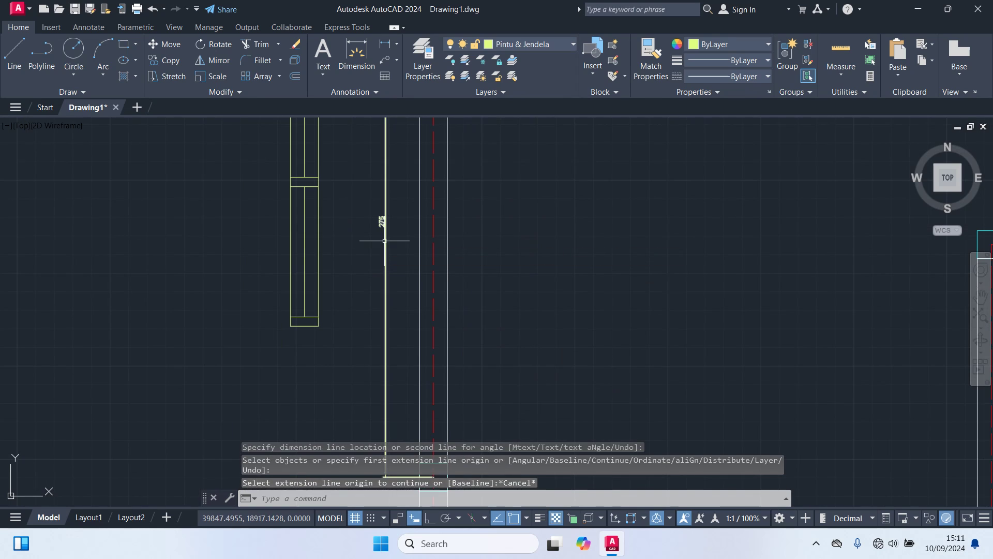
click(385, 240)
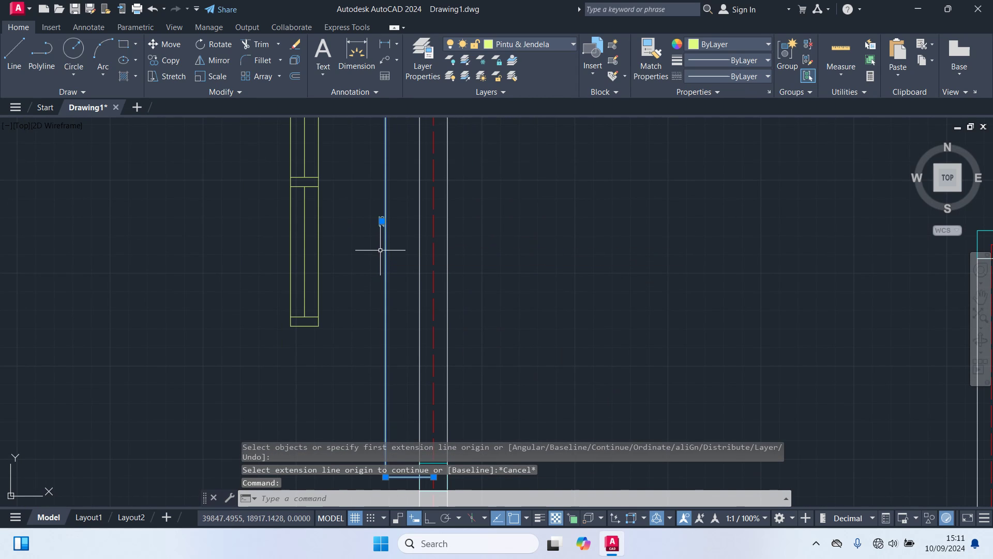
key(Delete)
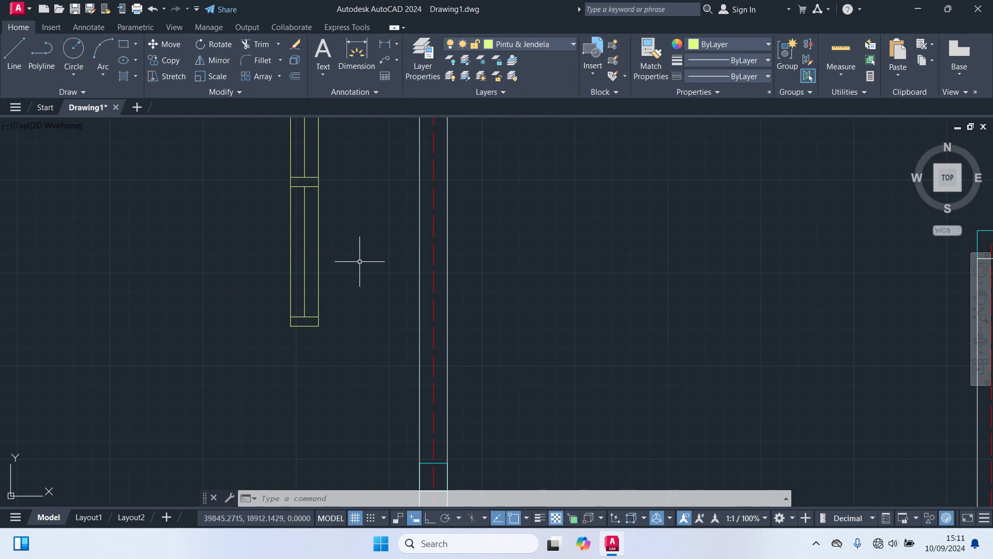
Draw a vertical guide line 137.5 long straight down from the left outer wall's upper junction centre, with Ortho on.
scroll(359, 261, down, 2)
middle_drag(359, 261, 407, 386)
text(l)
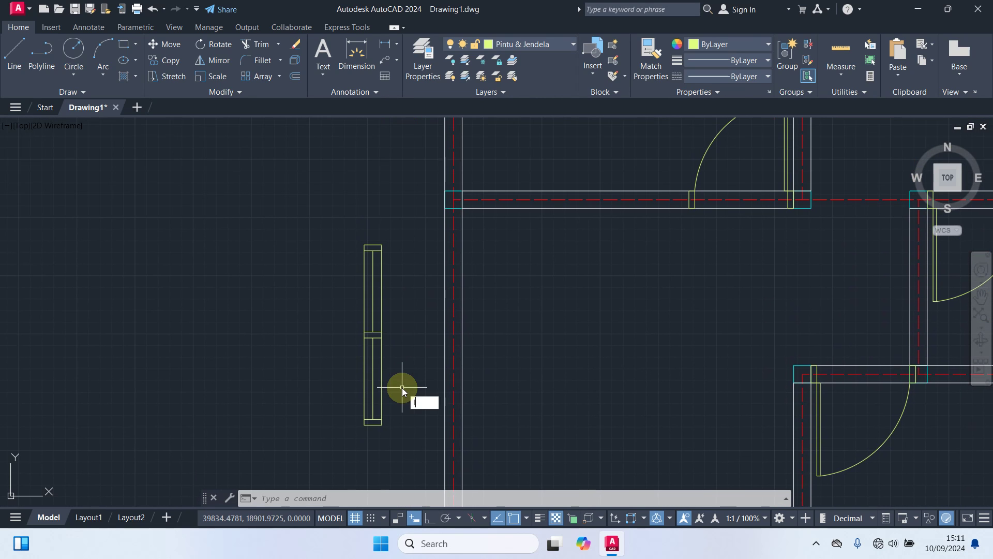
key(Return)
scroll(454, 196, up, 2)
click(454, 197)
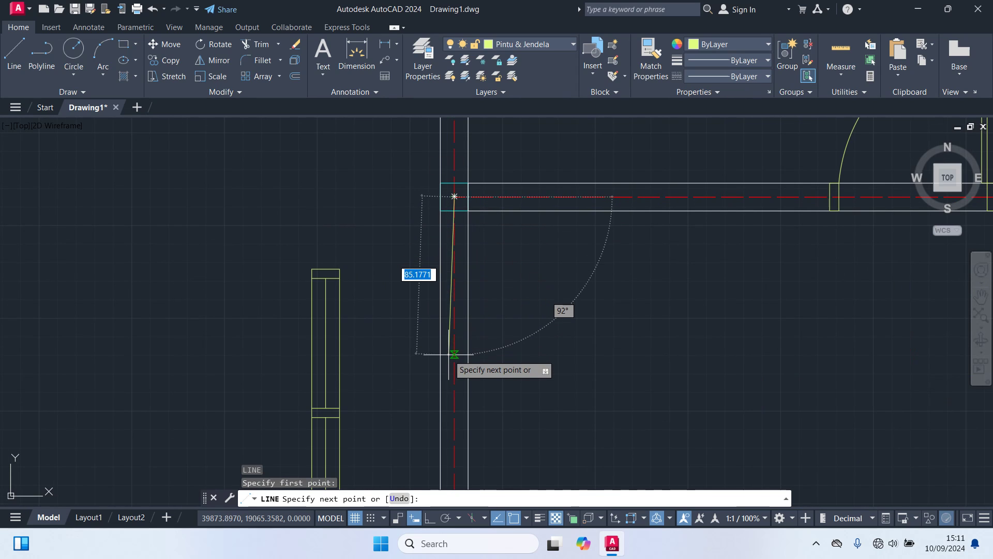
key(F8)
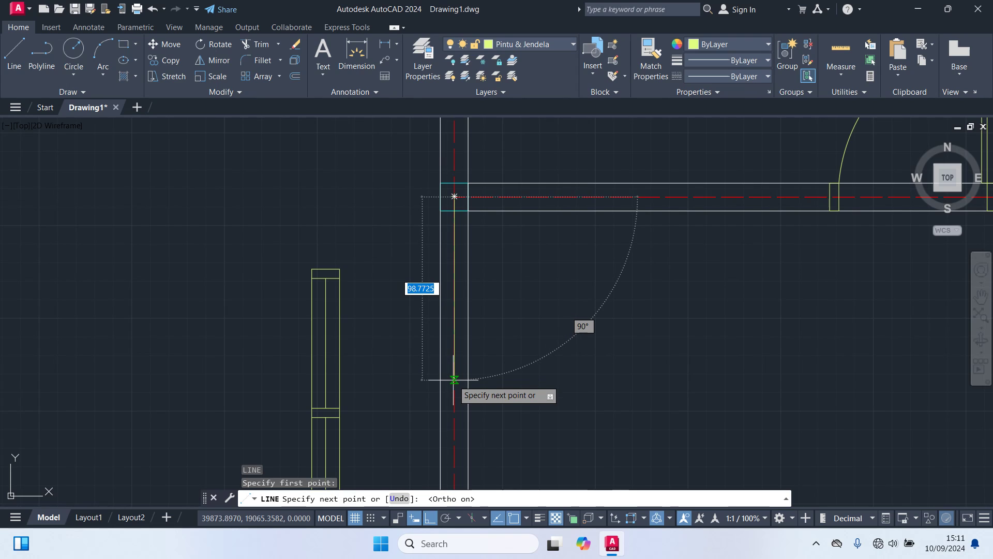
text(1)
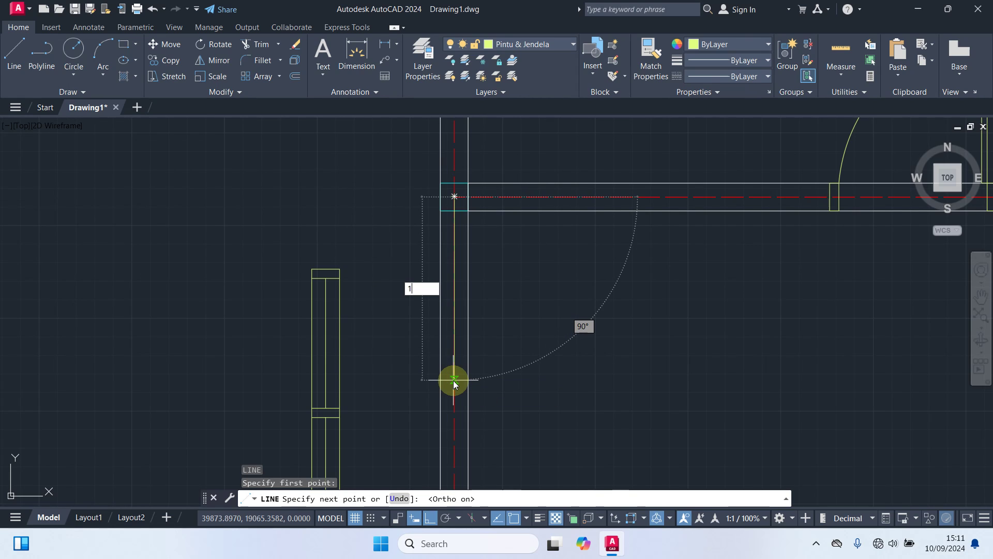
text(37.5)
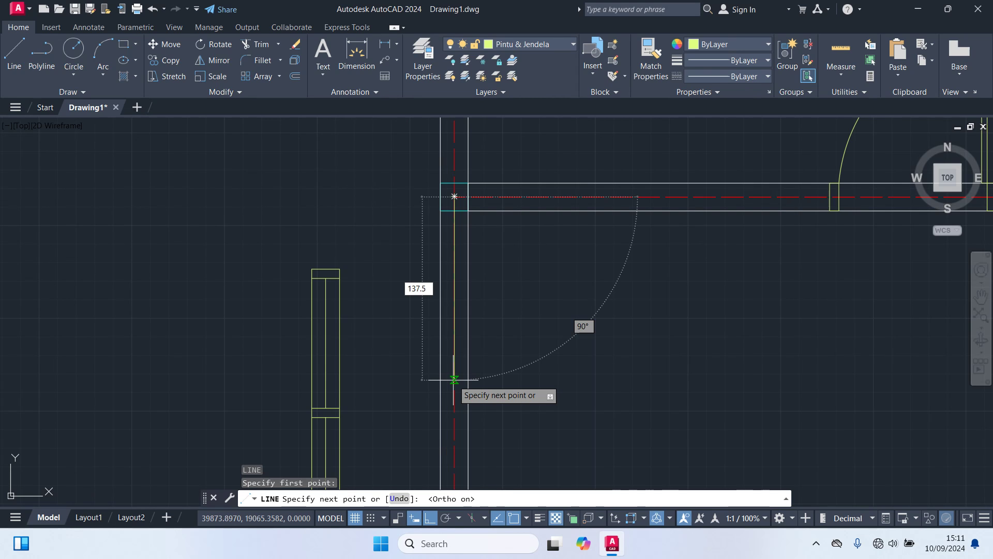
key(Return)
key(Return)
scroll(512, 383, down, 4)
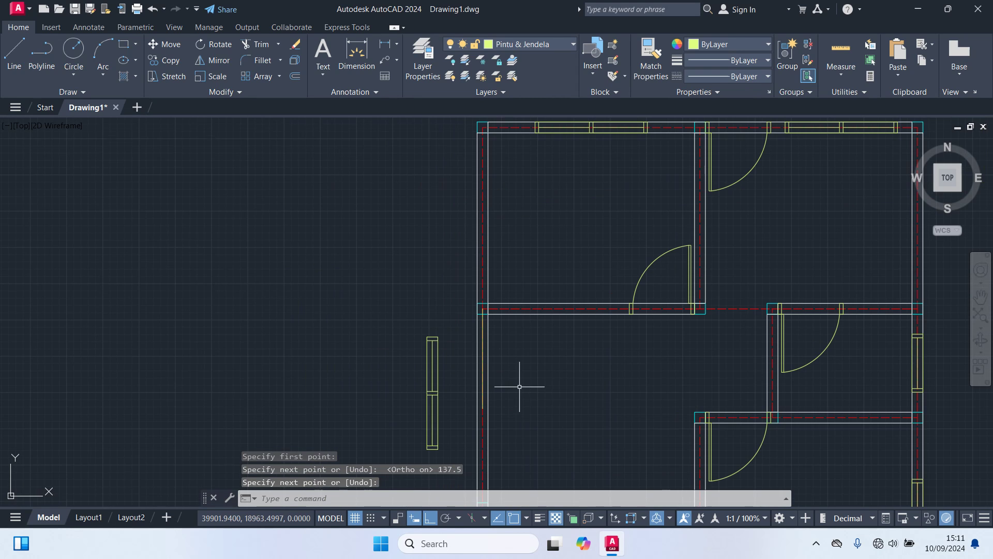
Draw a short horizontal guide line from the vertical guide's lower end into the large room.
scroll(519, 387, up, 4)
click(505, 364)
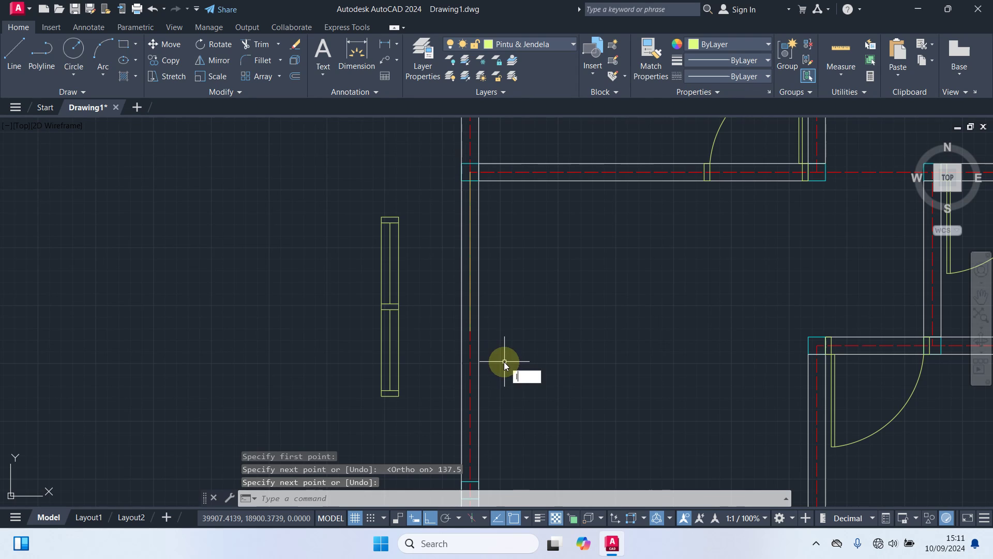
key(Return)
click(477, 331)
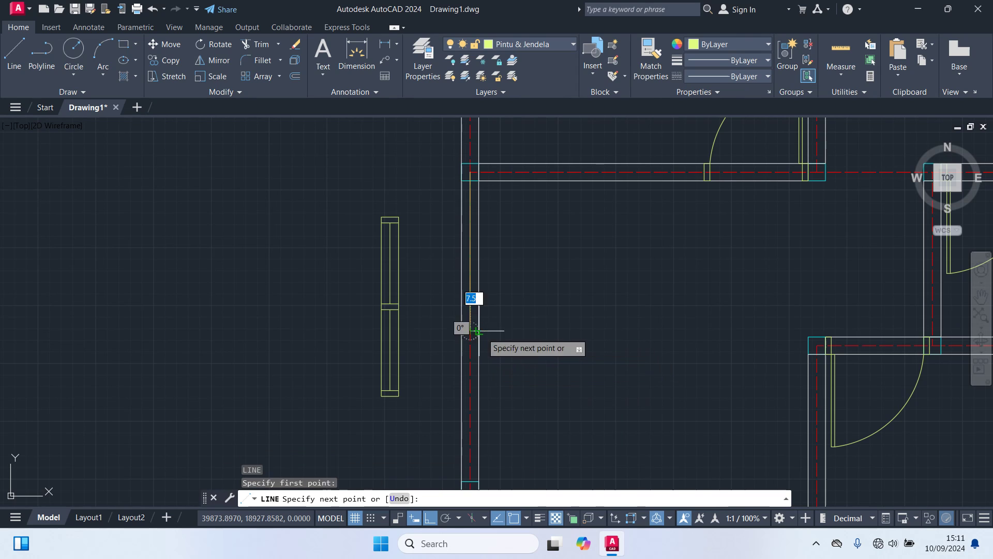
click(547, 331)
key(Return)
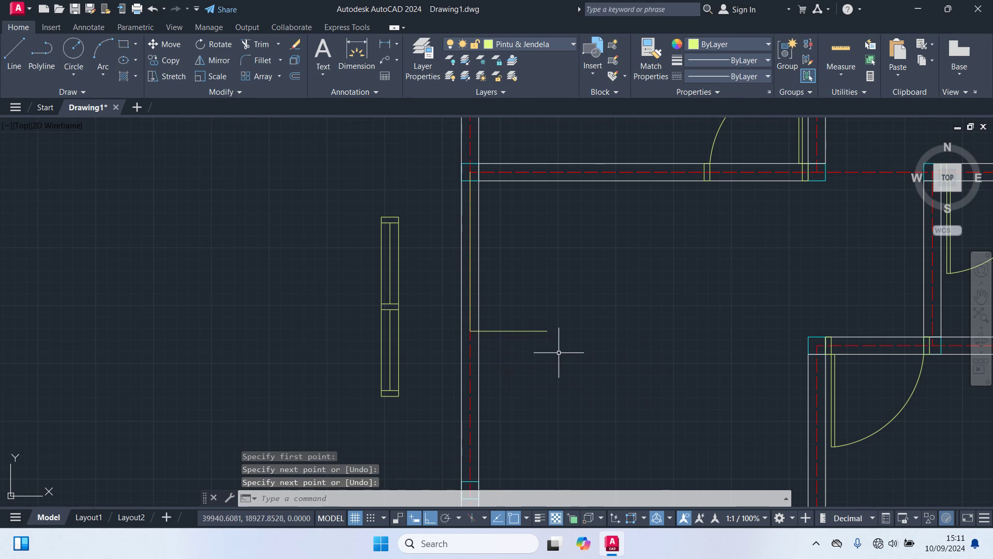
Copy both guide lines from the upper wall junction's centre to the centre of the column below on the left outer wall.
scroll(559, 353, down, 4)
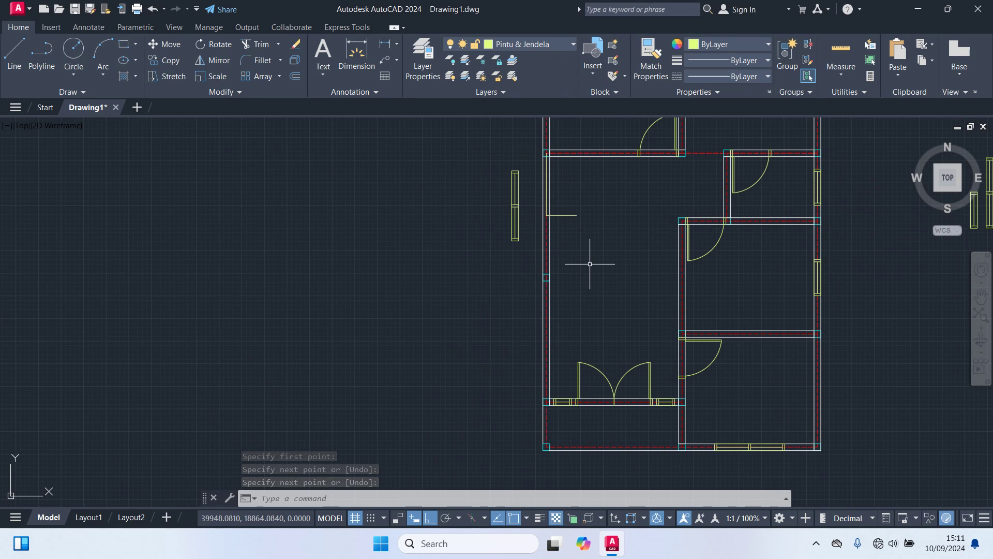
middle_drag(591, 262, 608, 348)
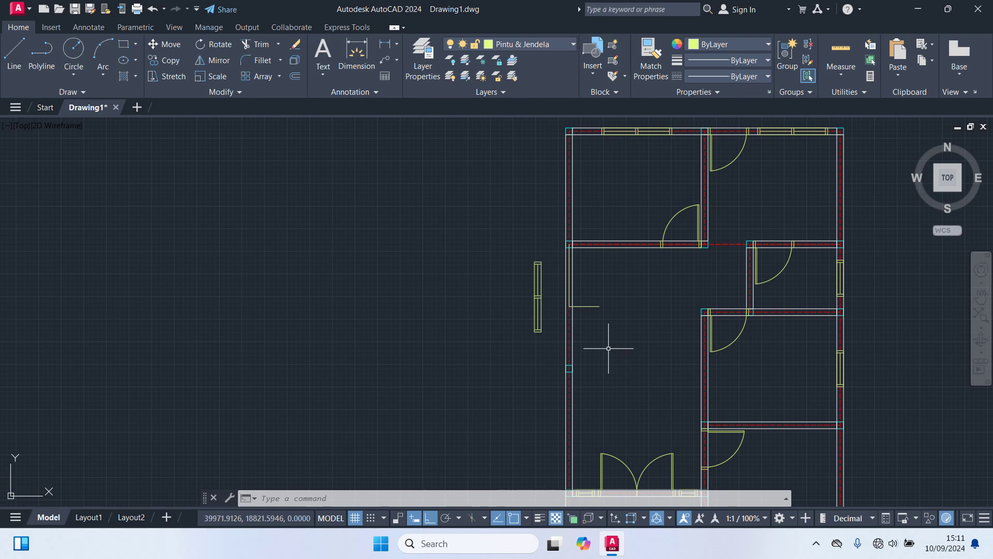
click(585, 306)
scroll(572, 282, up, 4)
click(564, 278)
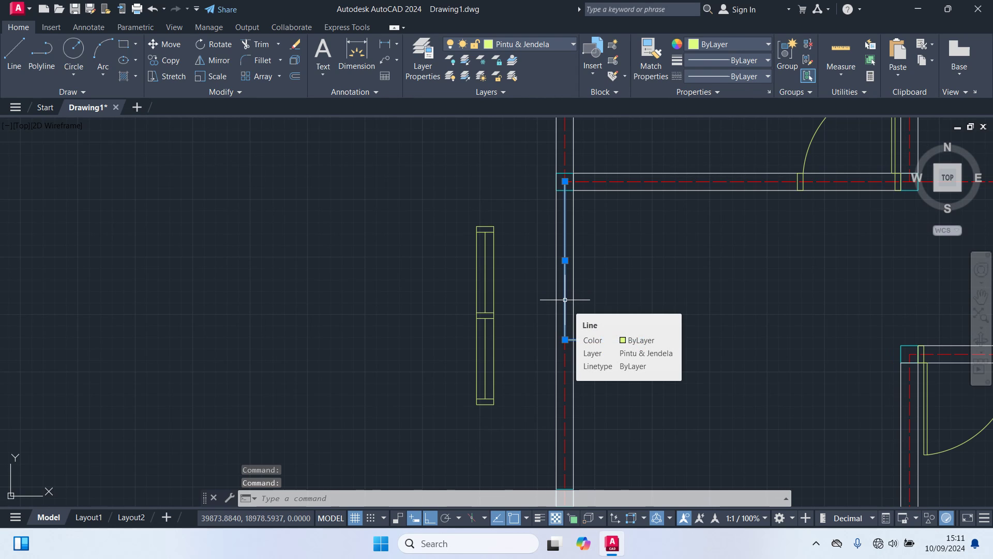
text(co)
key(Return)
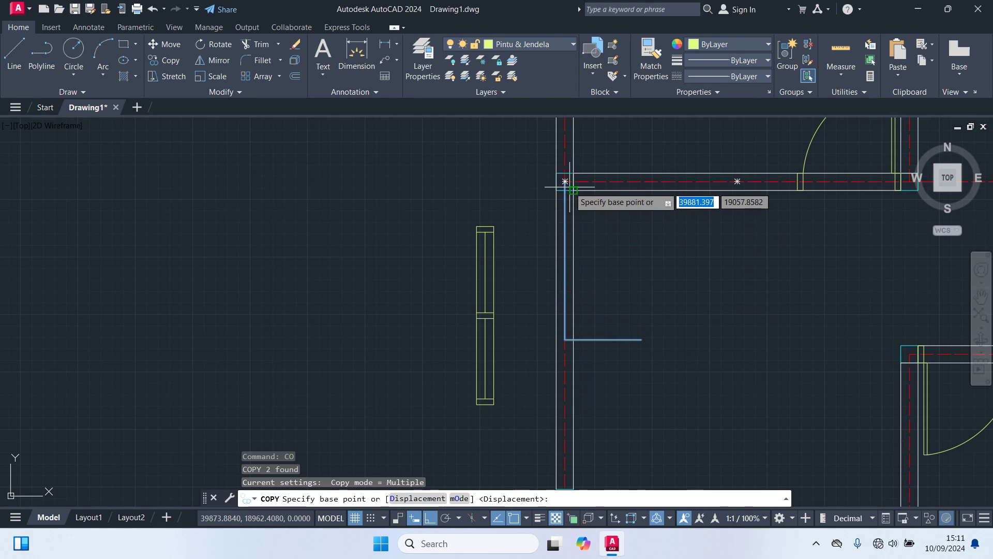
click(570, 187)
scroll(678, 383, down, 4)
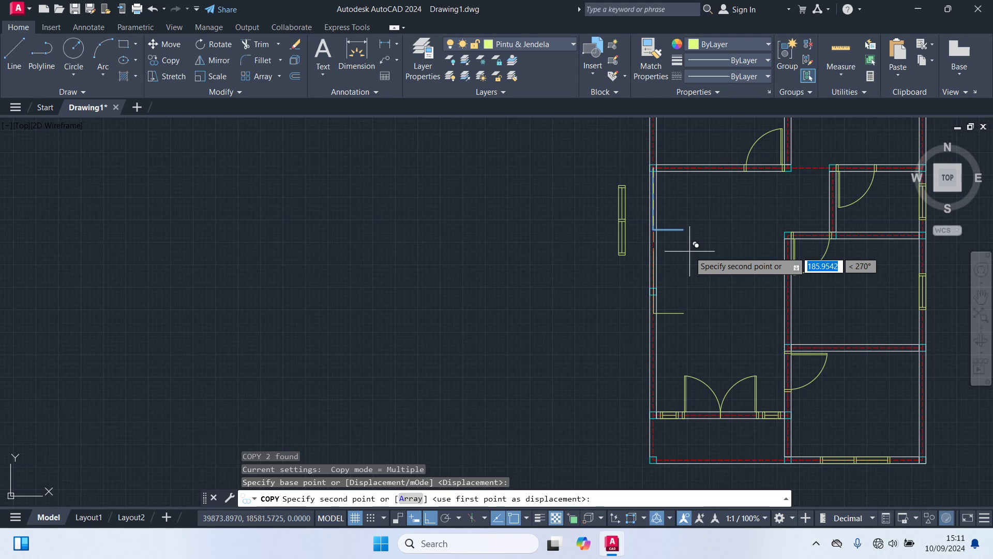
scroll(667, 282, up, 5)
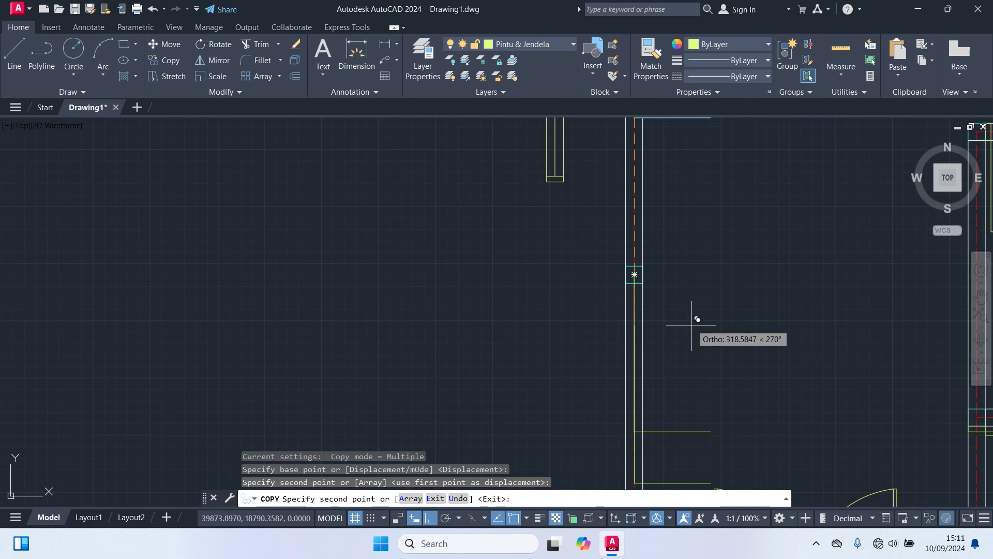
key(Escape)
Erase the two vertical guide lines along the left outer wall, keeping the horizontal guides.
click(634, 353)
scroll(634, 352, down, 3)
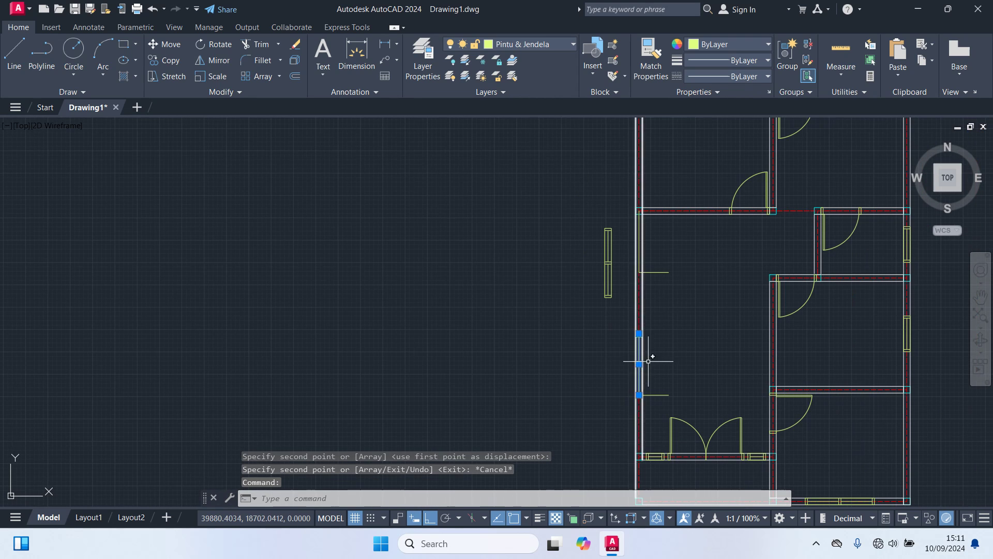
scroll(638, 244, up, 3)
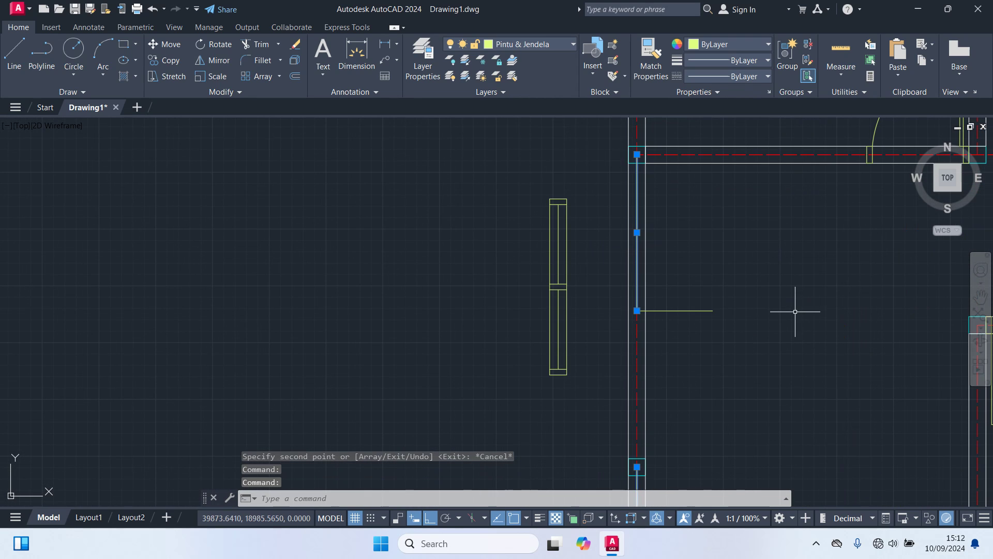
key(Delete)
scroll(709, 266, down, 3)
scroll(656, 240, up, 4)
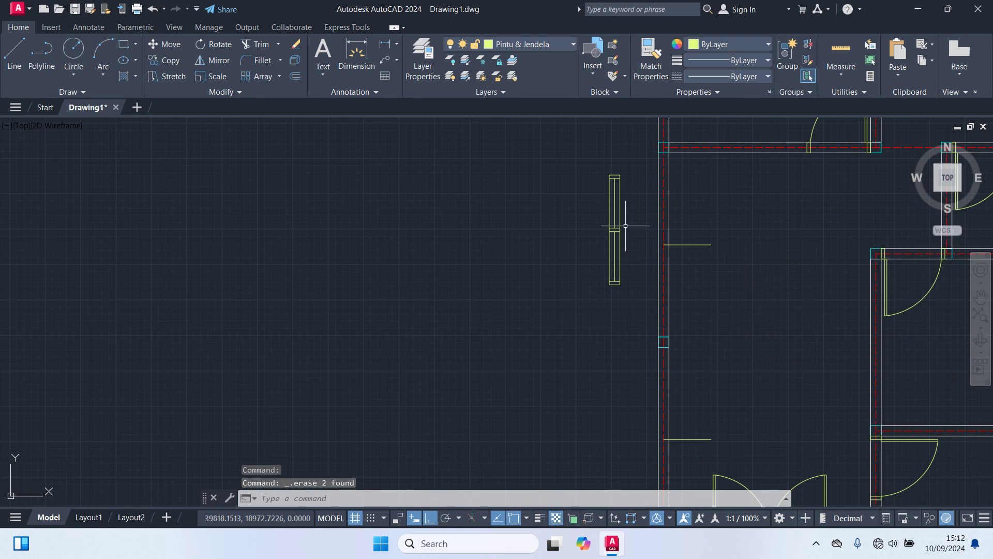
Copy the spare two-pane window by its centre to the upper horizontal guide's wall end, with Ortho off.
click(630, 299)
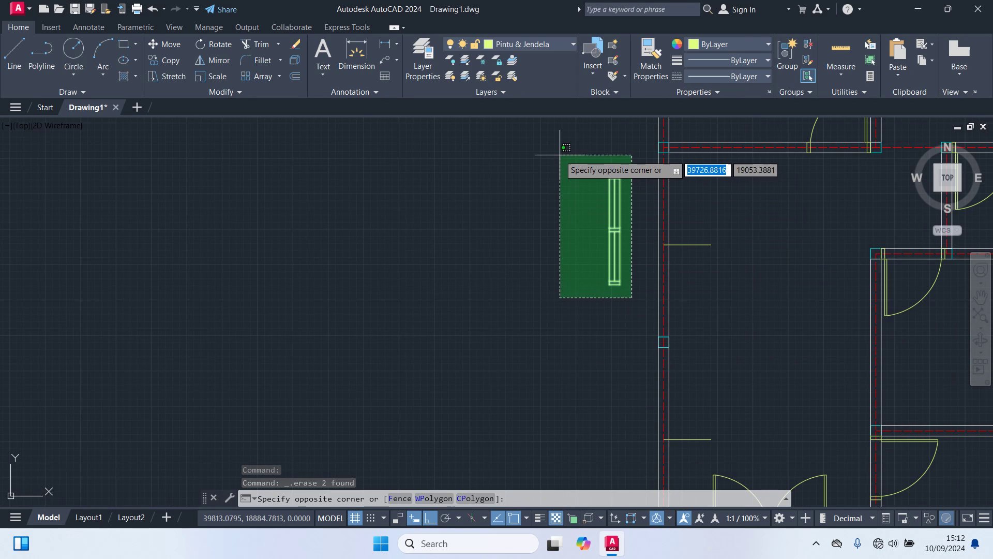
click(560, 154)
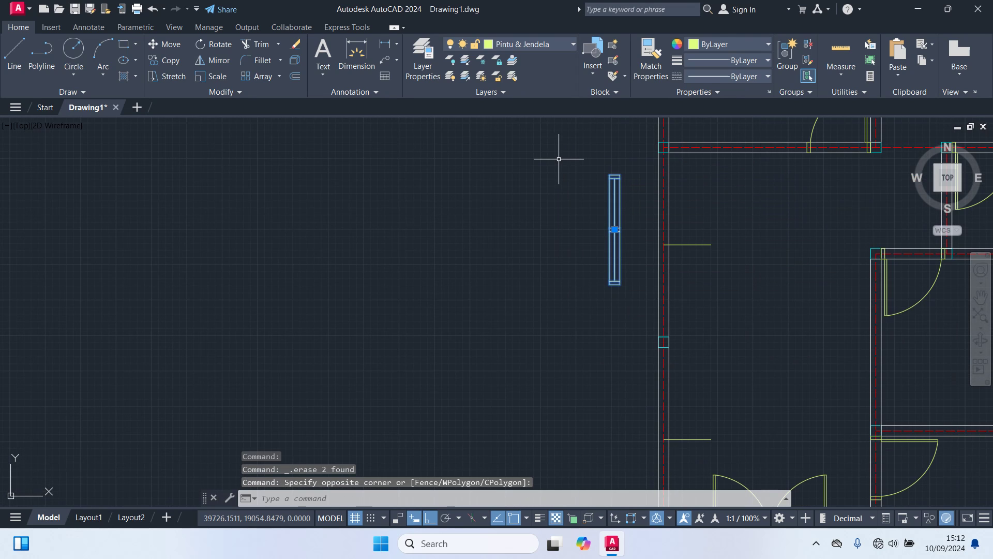
text(c)
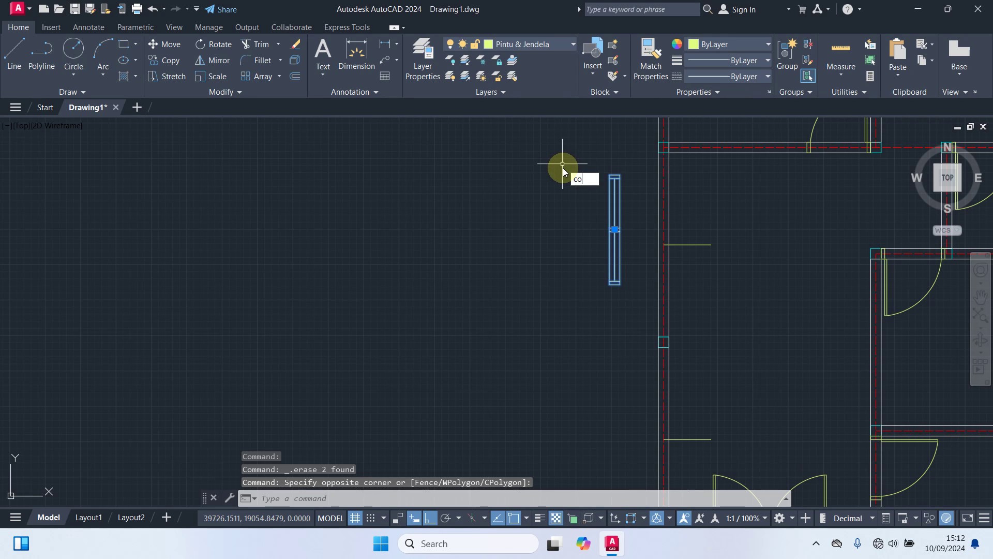
text(o)
key(Return)
scroll(574, 186, up, 4)
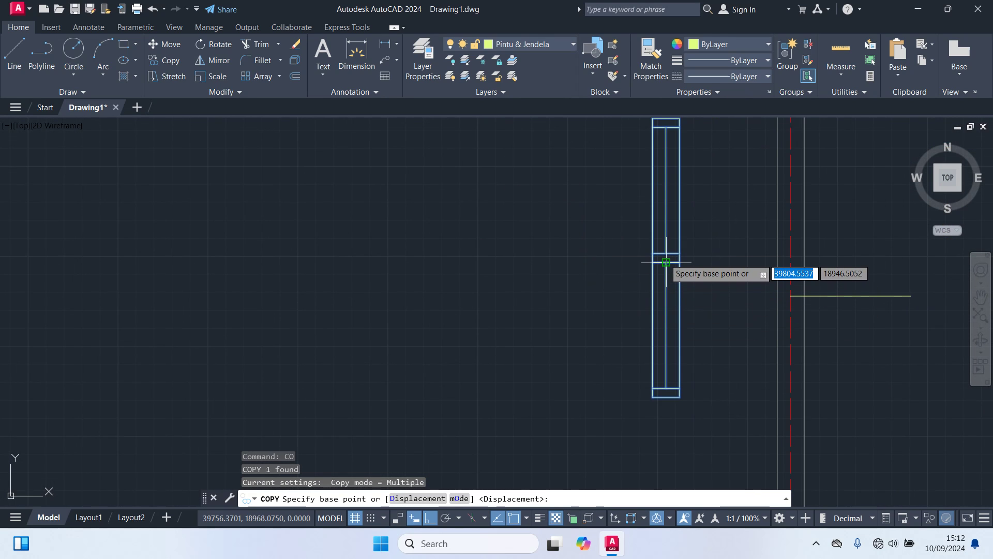
click(666, 262)
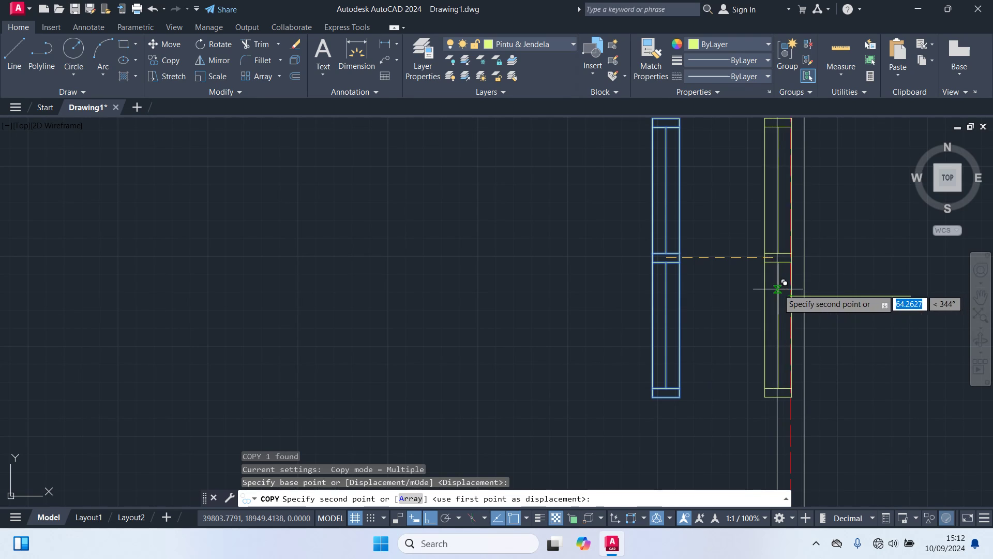
key(F8)
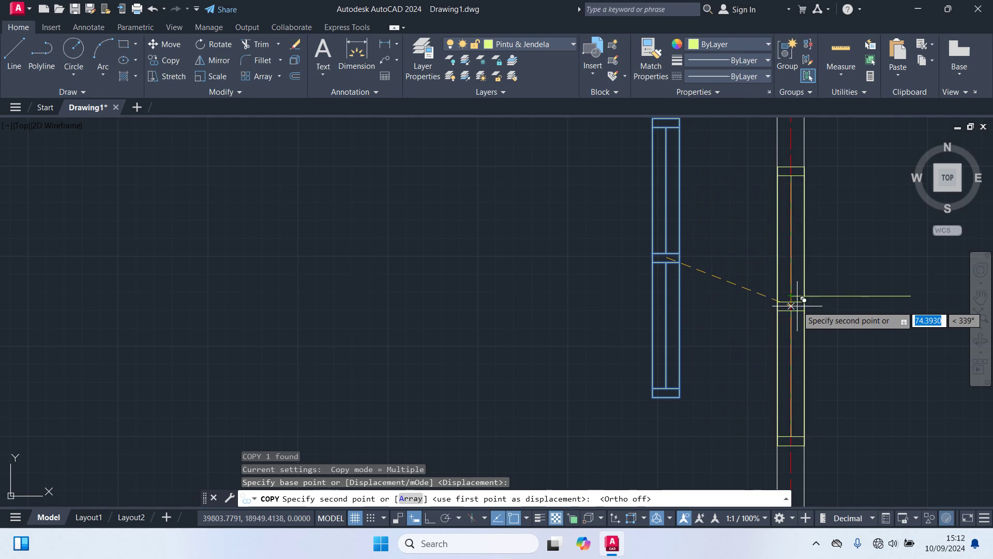
click(793, 298)
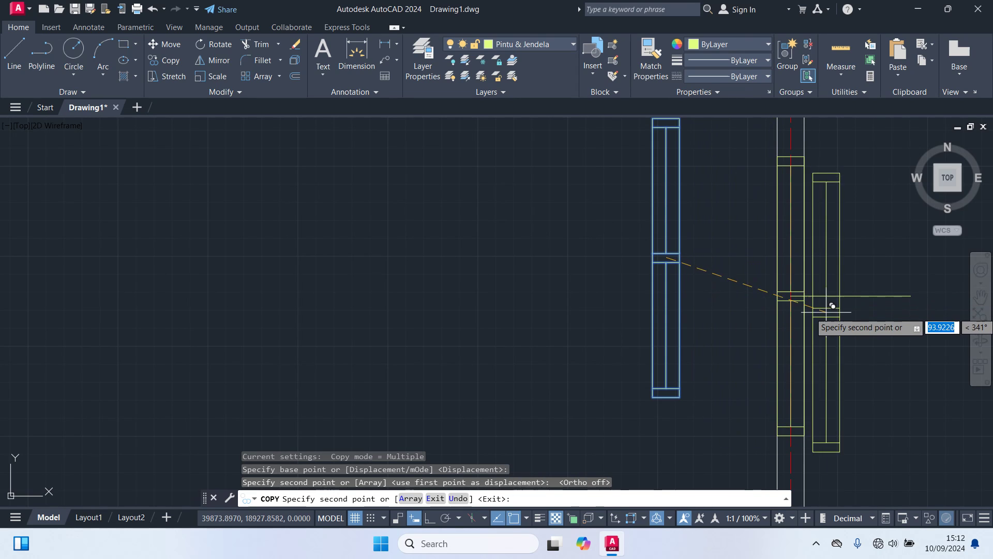
Place another copy of the two-pane window at the lower horizontal guide's wall end and finish copying.
scroll(826, 312, down, 4)
middle_drag(834, 331, 781, 155)
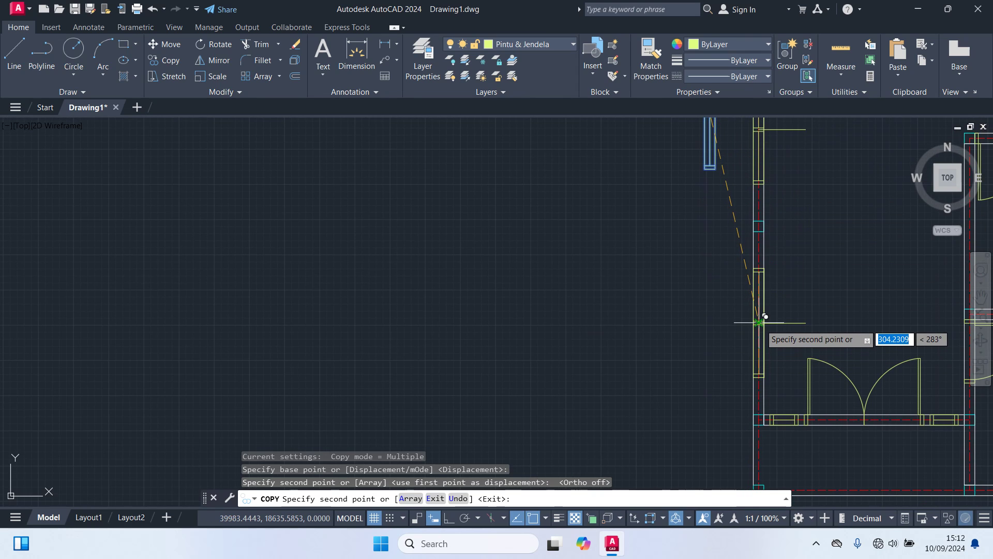
scroll(759, 322, up, 4)
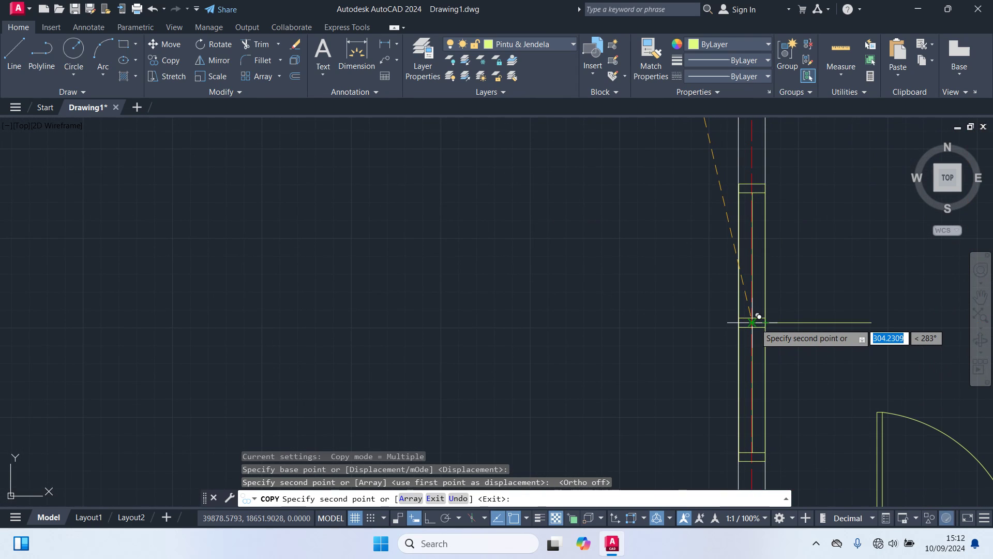
key(Escape)
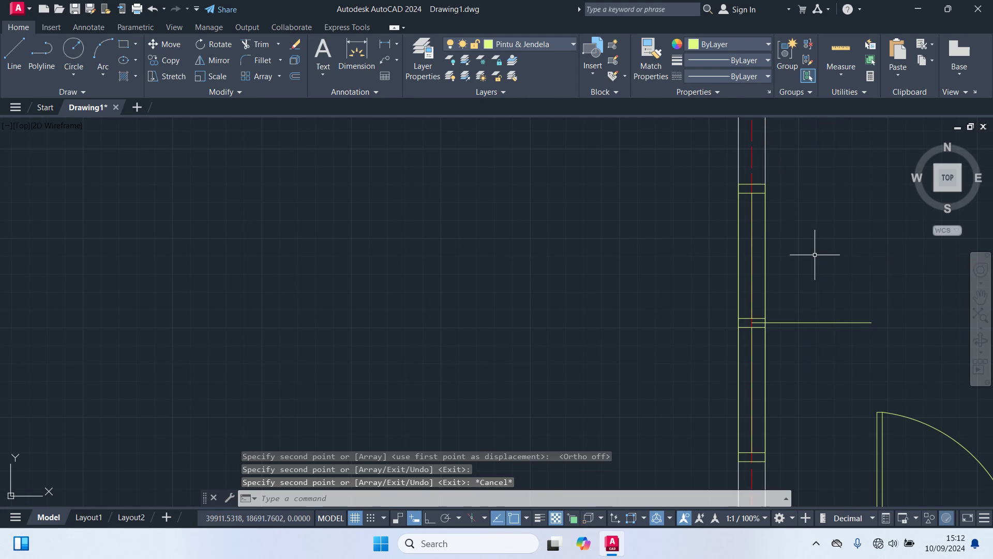
Erase the two horizontal guide lines and the spare two-pane window block outside the left outer wall.
scroll(815, 282, down, 4)
middle_drag(815, 282, 747, 359)
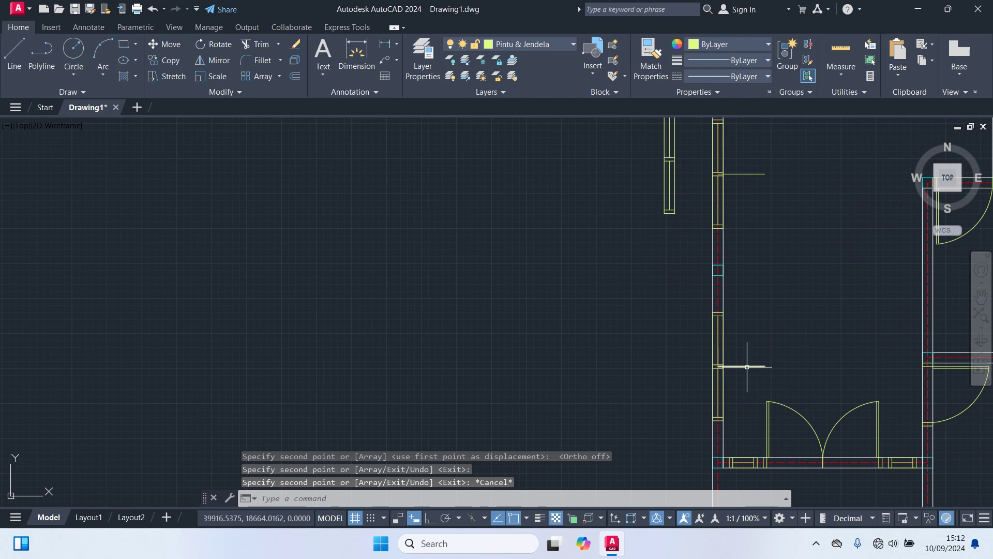
click(747, 366)
click(748, 174)
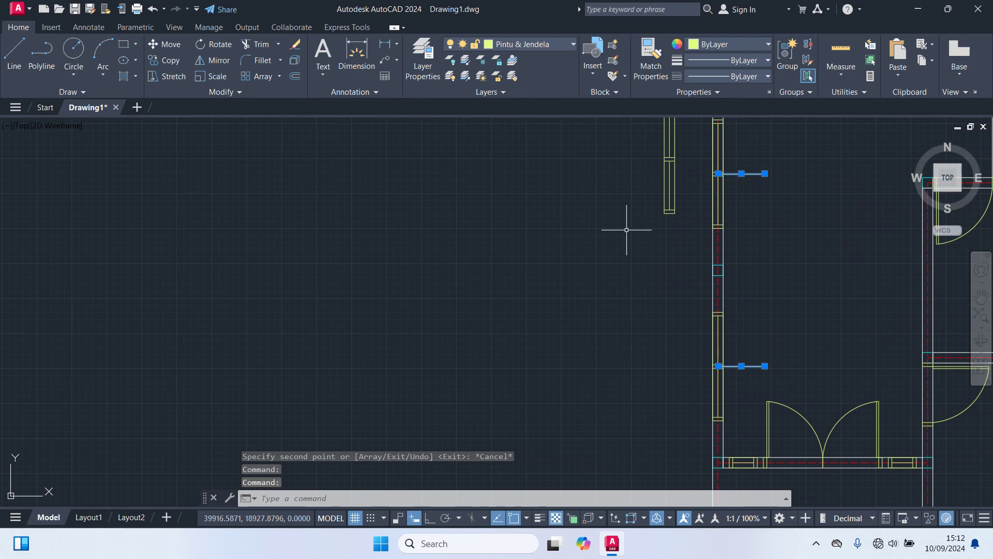
click(668, 211)
key(Delete)
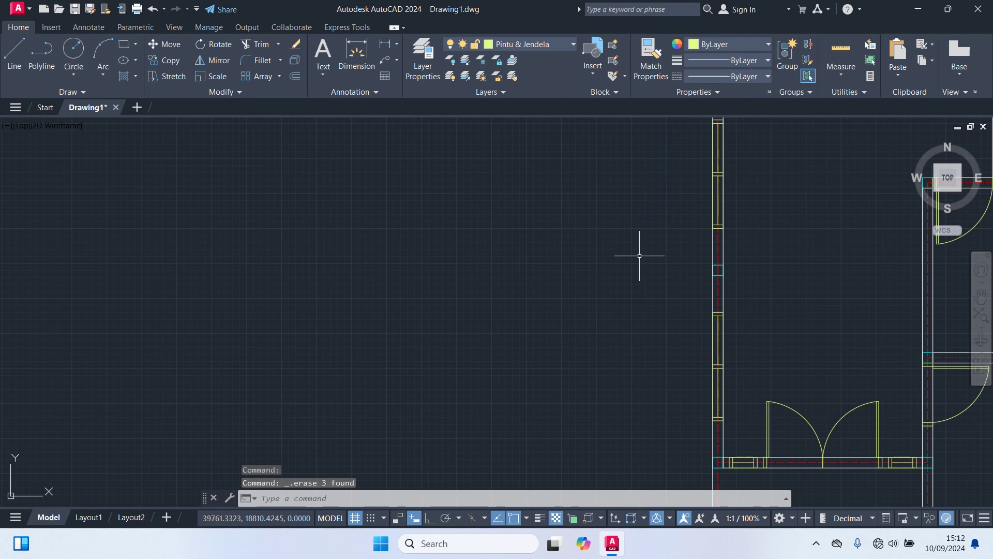
scroll(639, 298, down, 4)
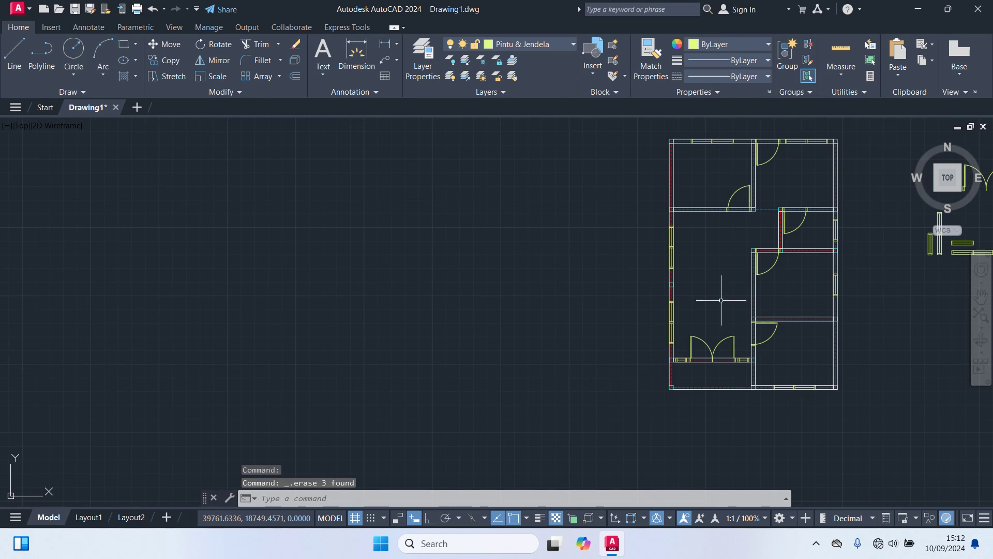
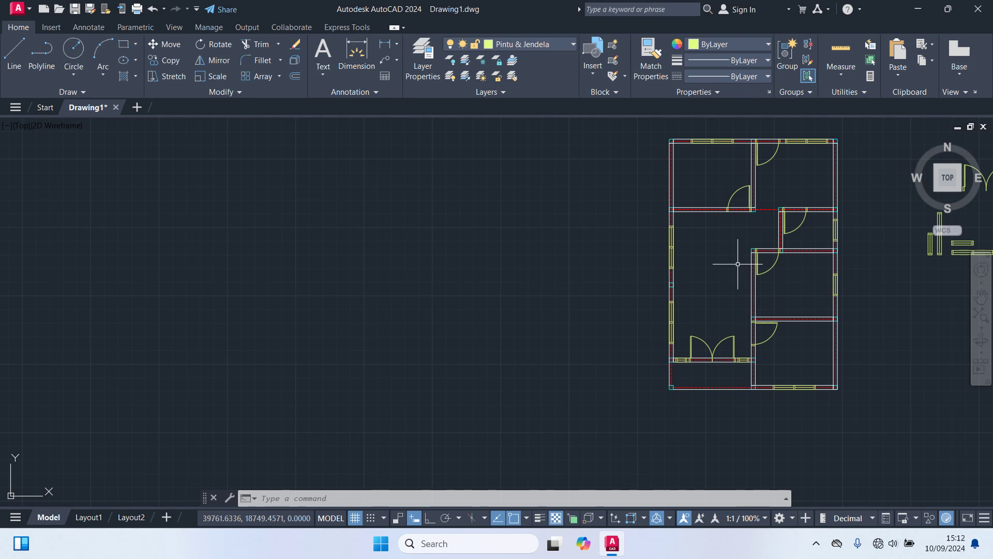
Turn off the Garis As layer to hide the red wall axis lines.
scroll(724, 218, up, 2)
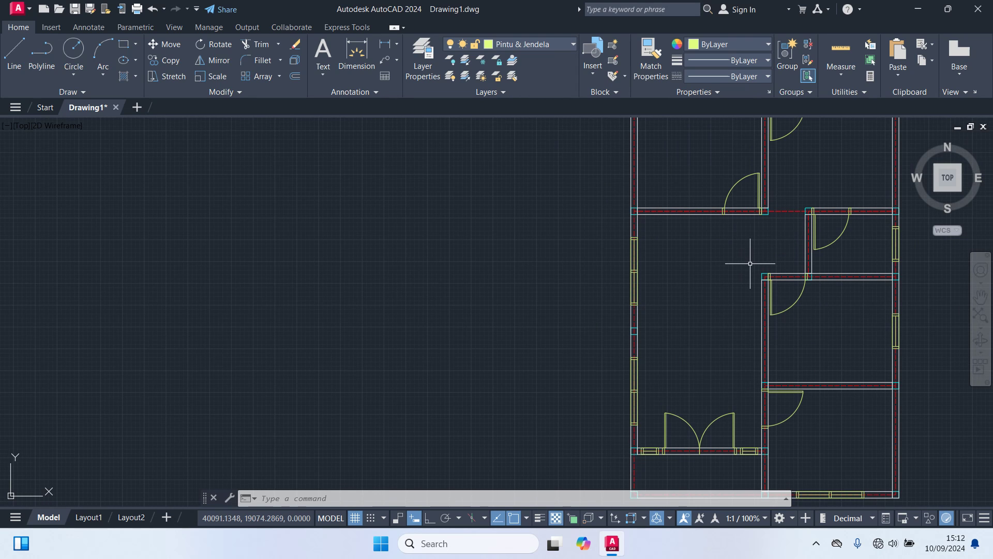
middle_drag(750, 263, 464, 434)
scroll(548, 297, down, 3)
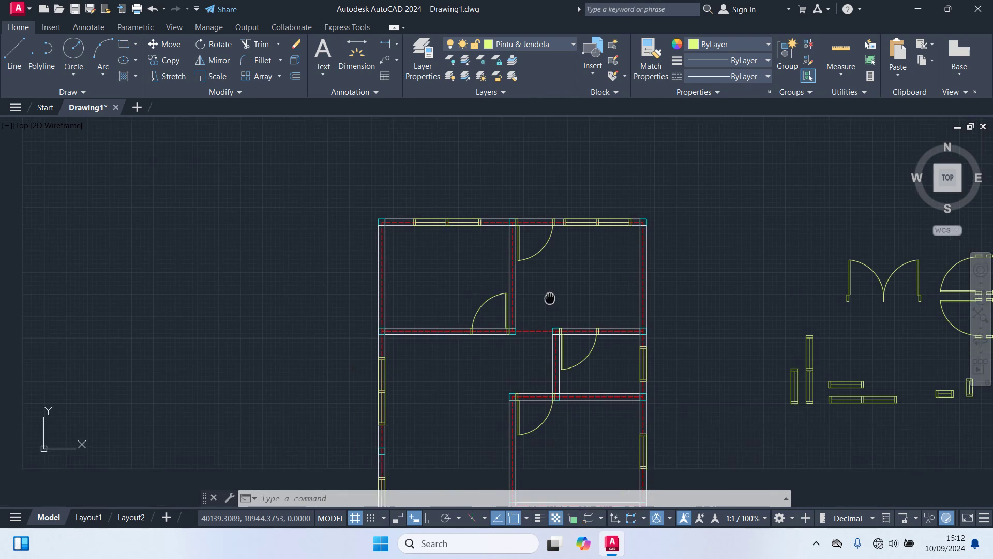
click(530, 44)
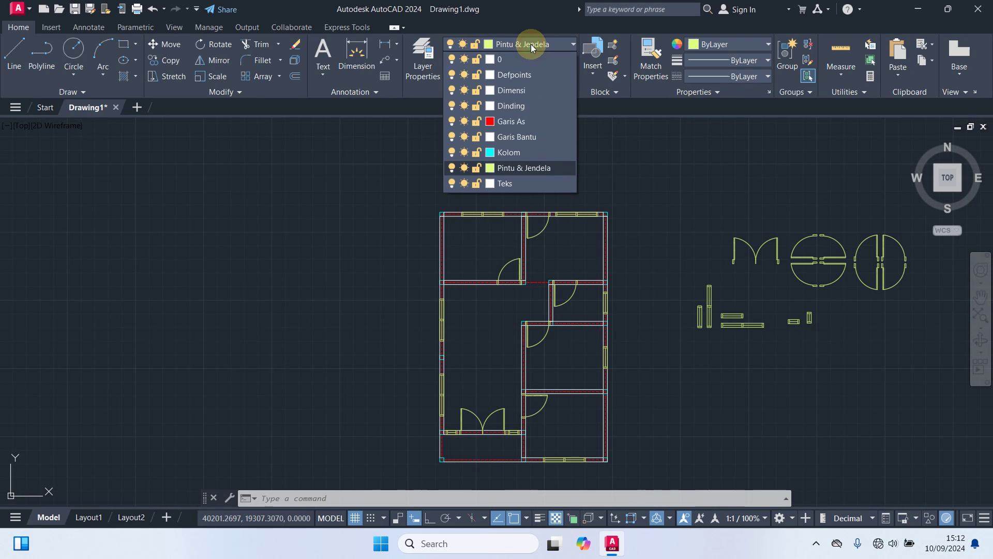
click(452, 122)
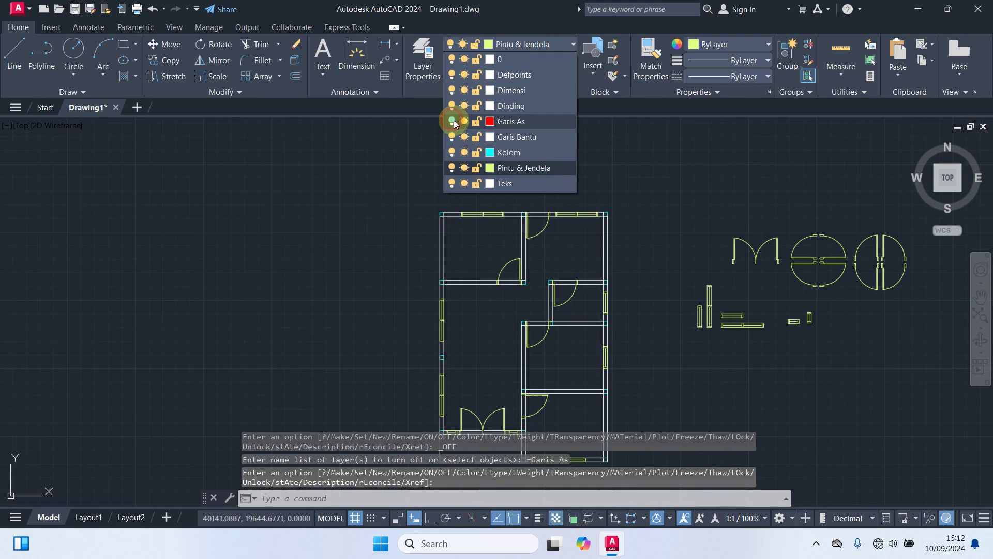
click(350, 225)
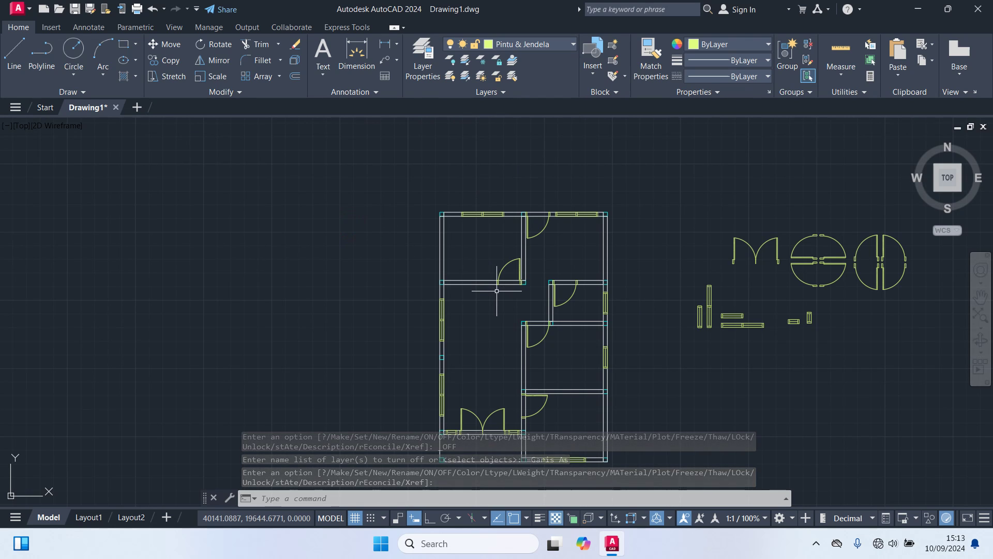
Trim both wall lines crossing the upper-left room's door opening.
scroll(496, 291, up, 2)
text(tr)
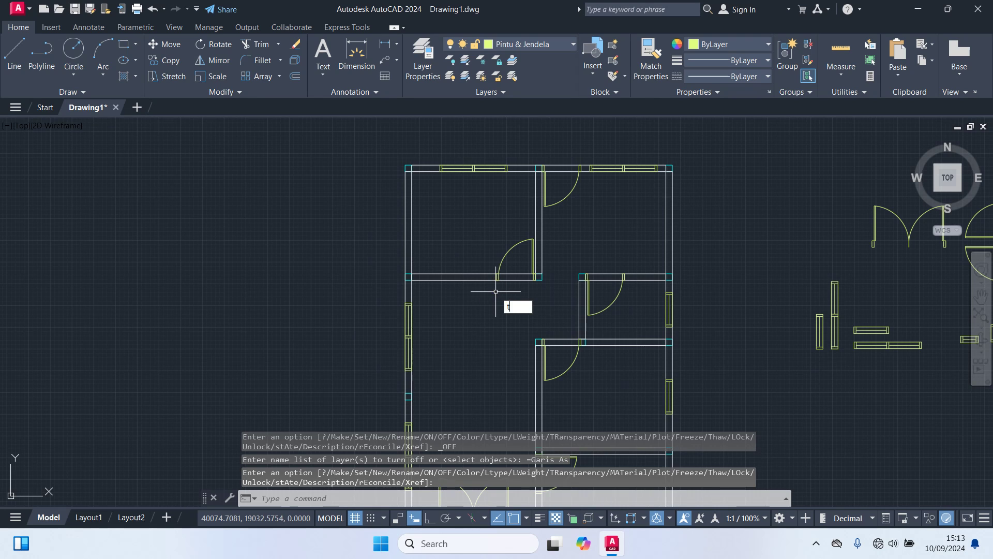
click(494, 296)
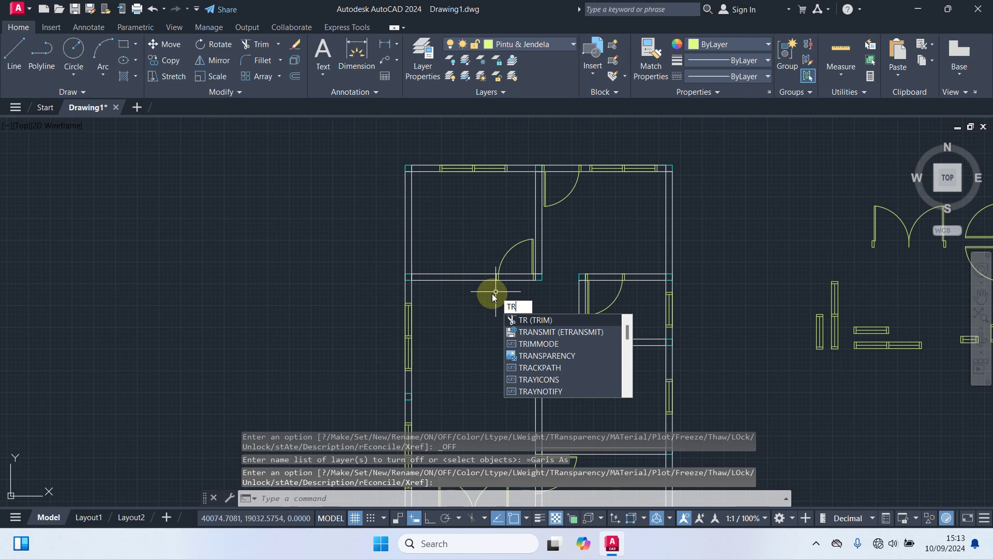
key(Return)
key(Return)
scroll(515, 287, up, 4)
click(518, 284)
click(508, 245)
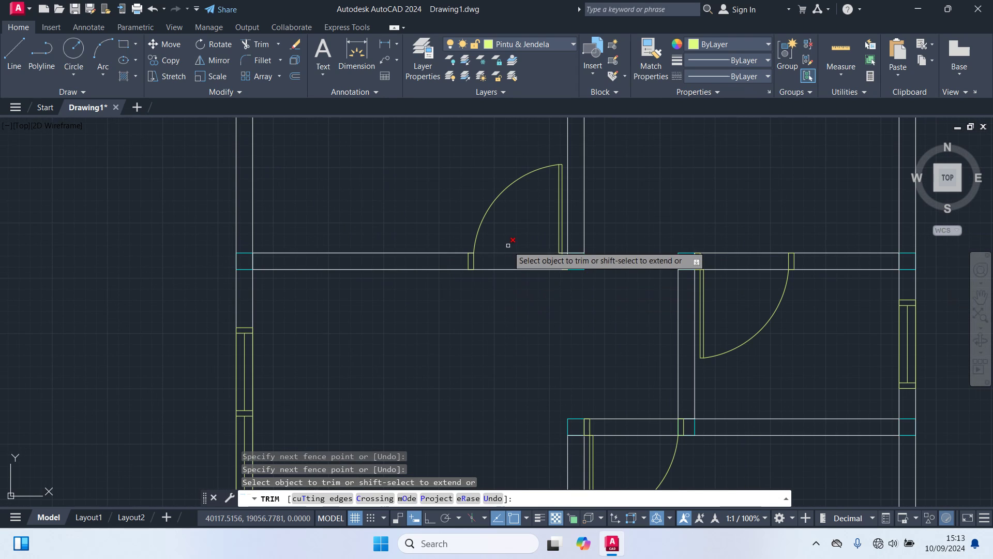
click(510, 252)
click(518, 268)
scroll(498, 296, down, 4)
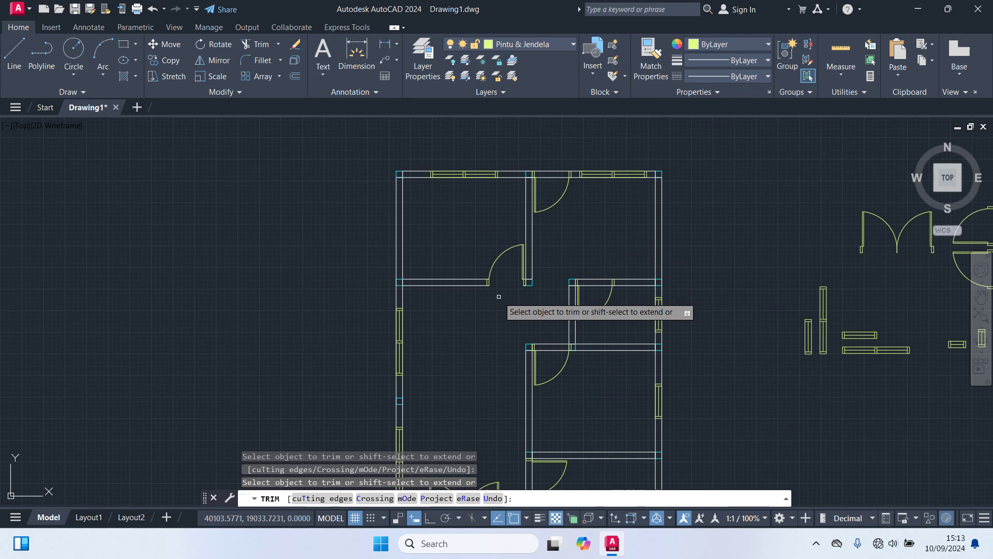
Trim both outer wall lines crossing the door opening in the plan's top wall.
click(552, 177)
click(551, 172)
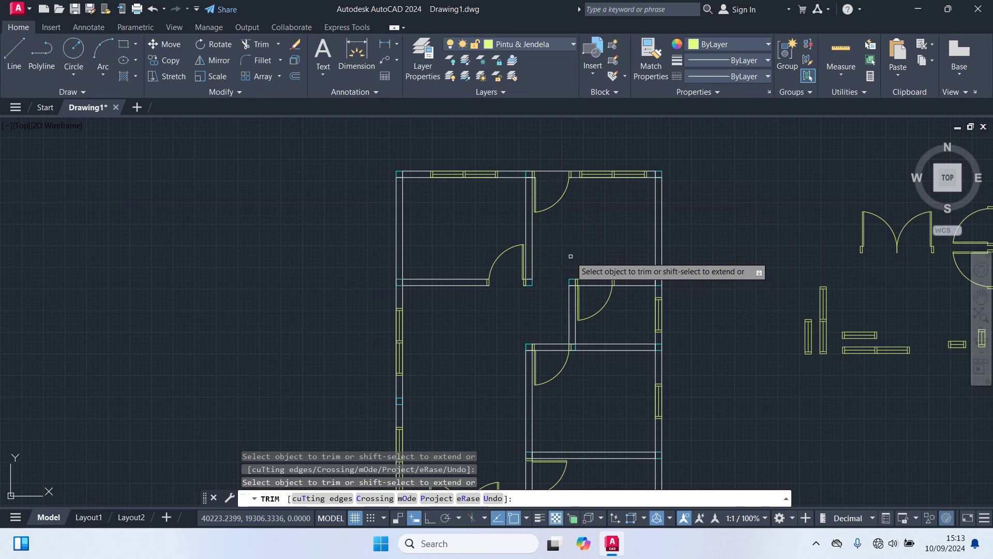
middle_drag(572, 258, 569, 182)
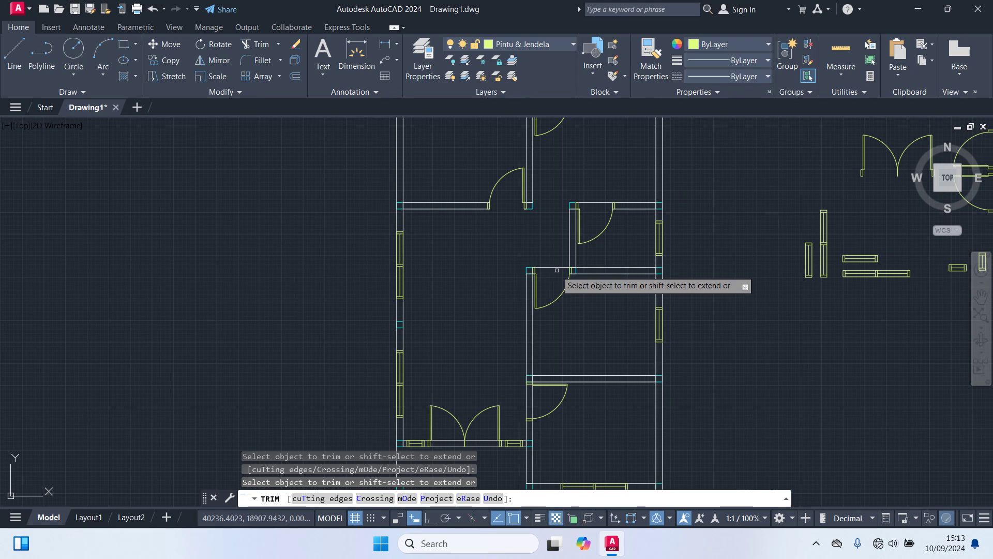
Examine the door and window openings across the whole floor plan for leftover wall lines.
scroll(591, 323, down, 2)
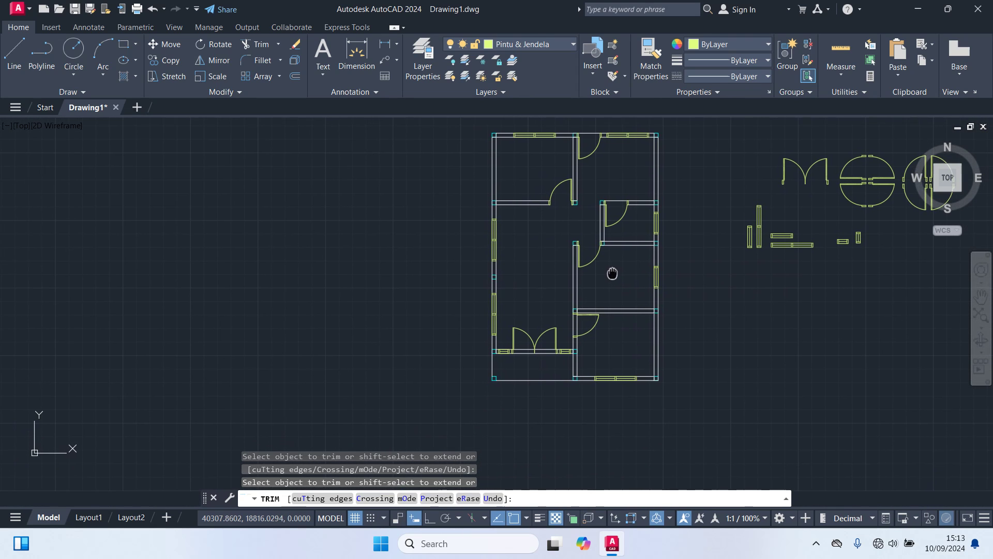
scroll(590, 330, up, 2)
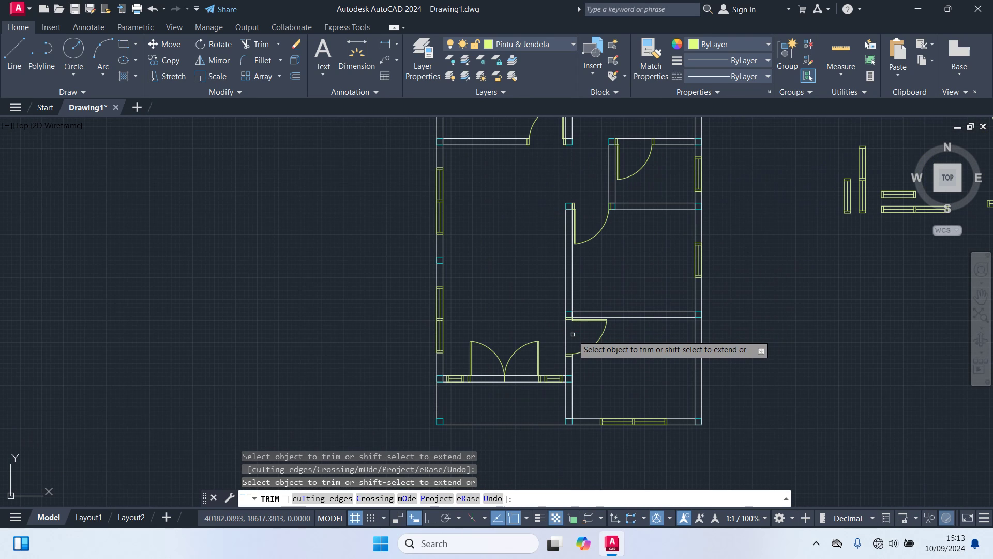
middle_drag(594, 367, 719, 304)
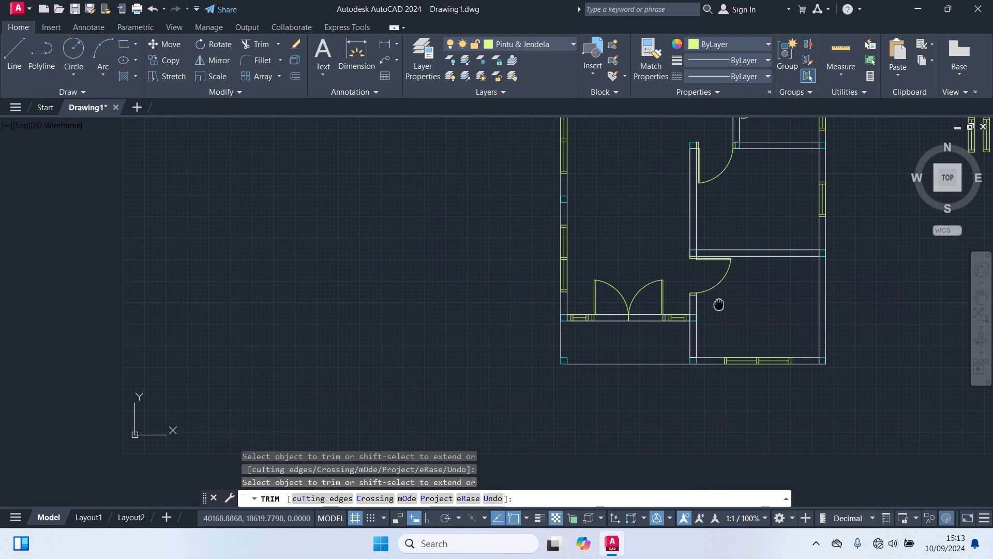
scroll(655, 313, up, 2)
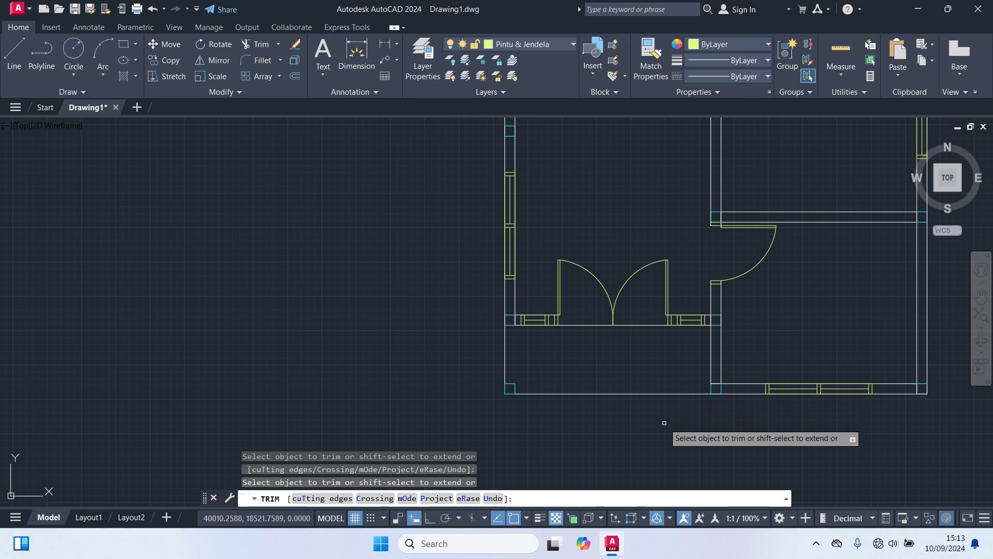
scroll(664, 422, down, 2)
scroll(664, 422, down, 2)
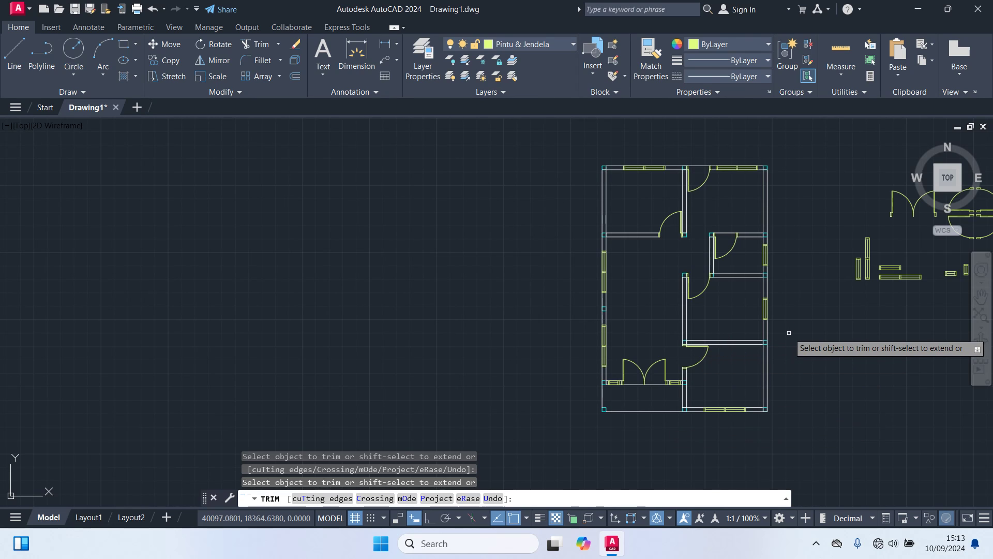
key(Return)
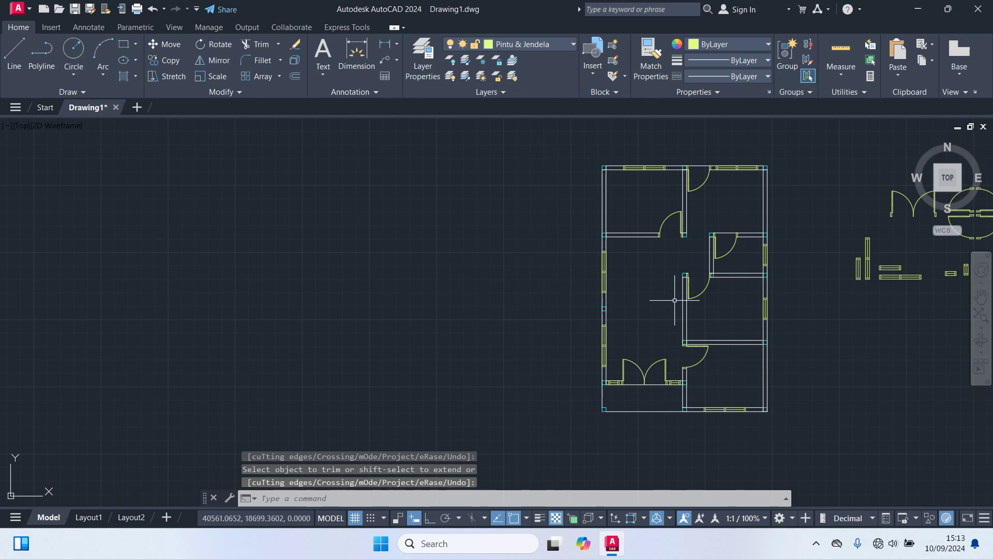
scroll(701, 160, up, 4)
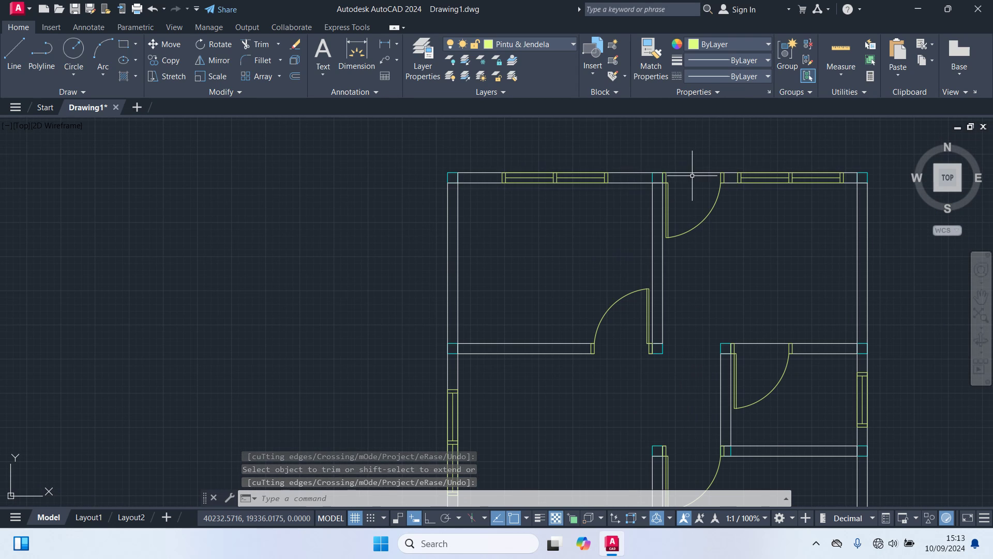
scroll(706, 233, down, 2)
middle_drag(708, 246, 730, 119)
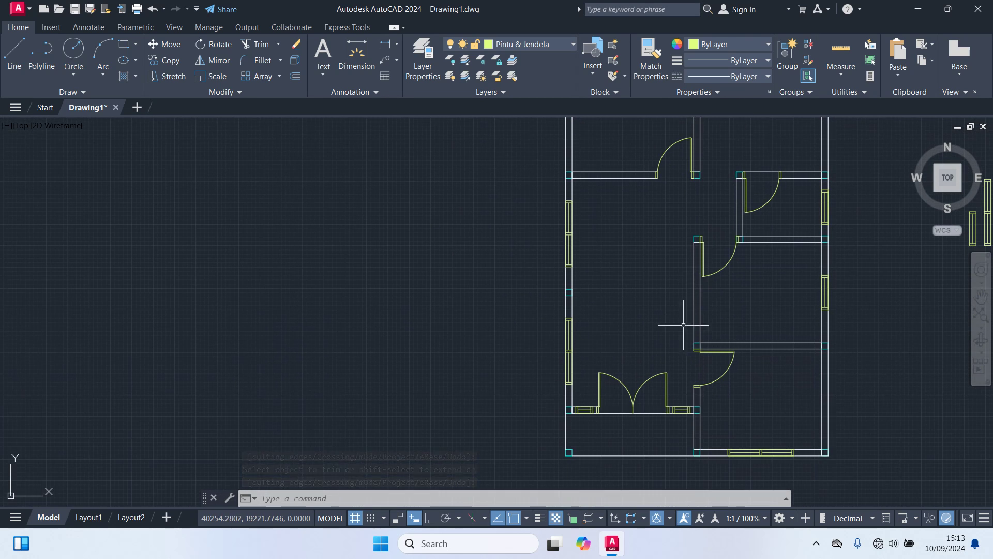
scroll(624, 418, up, 2)
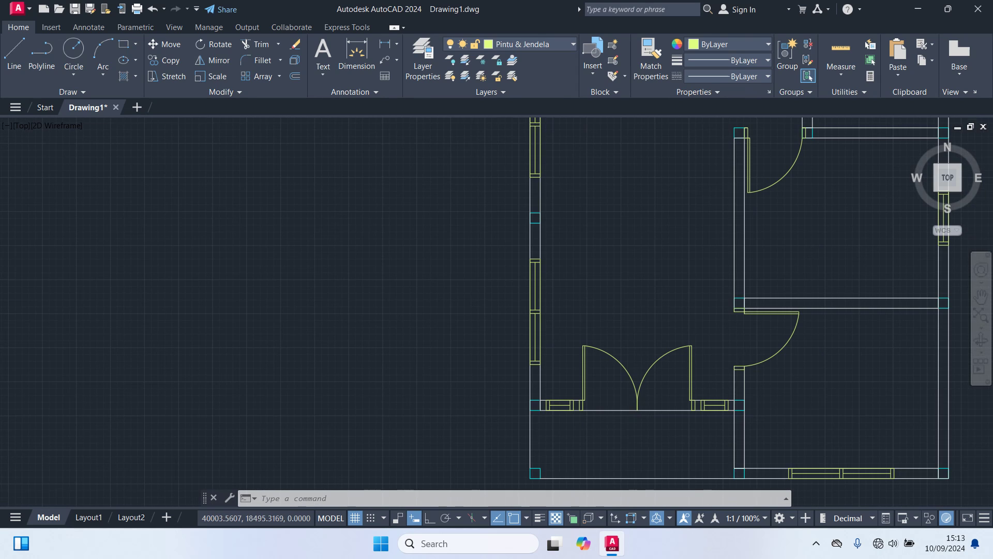
scroll(623, 419, down, 2)
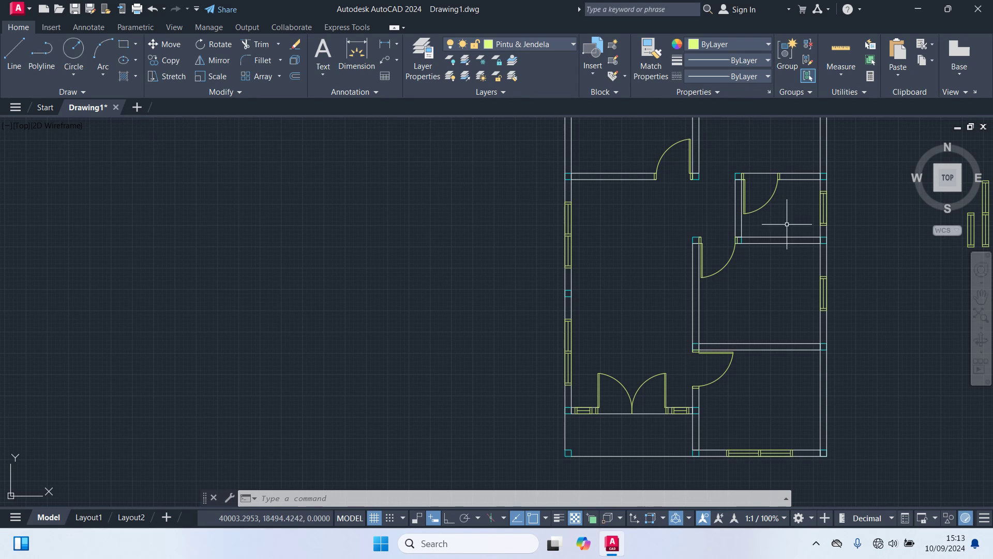
middle_drag(790, 209, 761, 296)
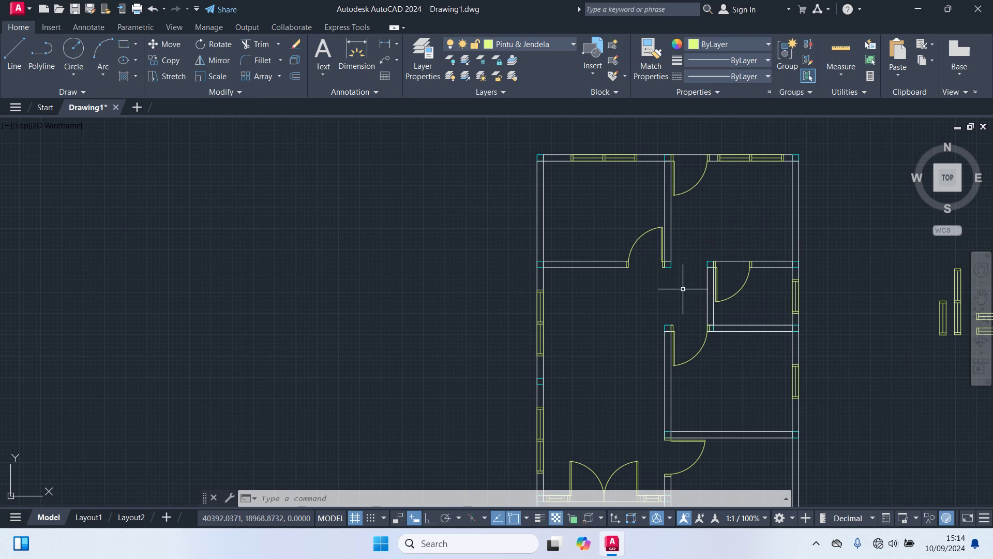
scroll(768, 294, down, 2)
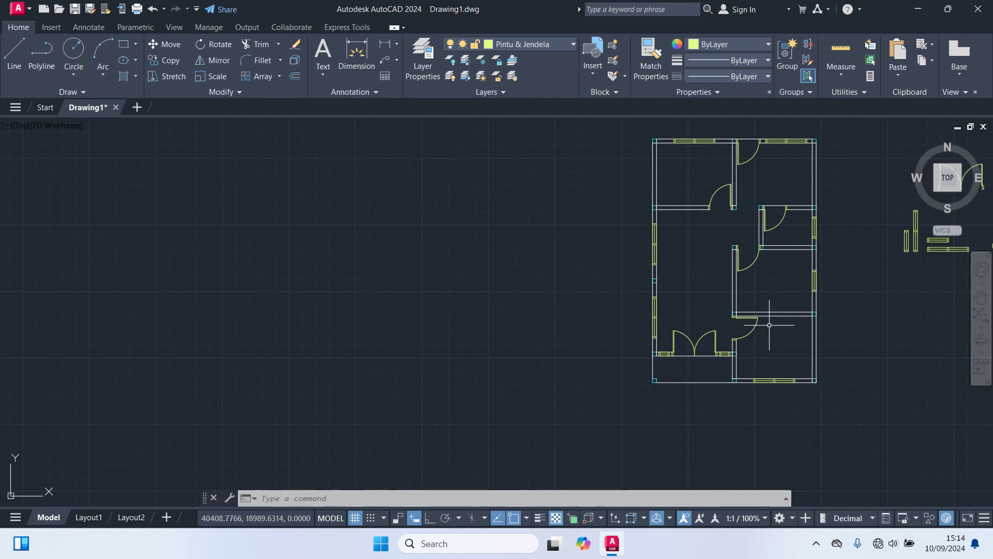
scroll(704, 347, up, 4)
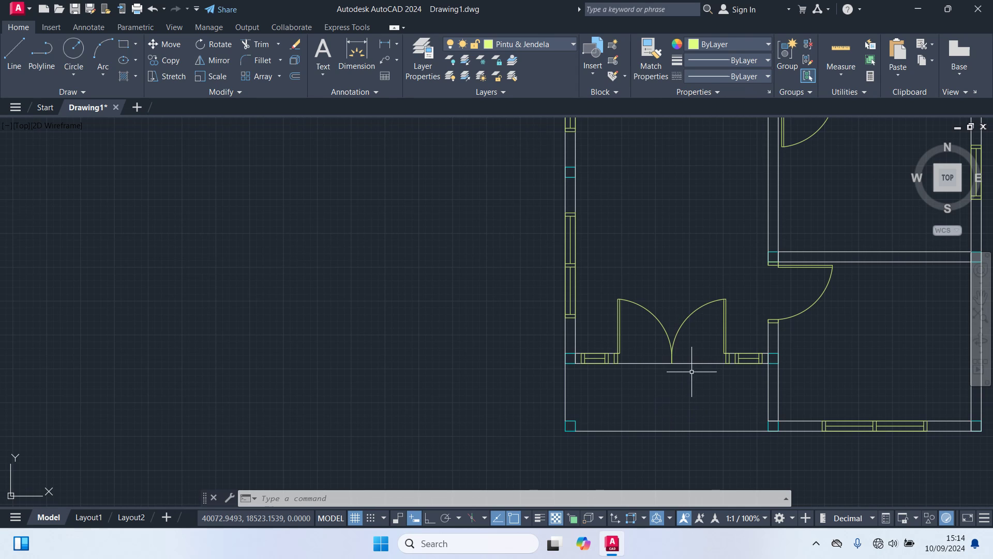
scroll(720, 374, down, 4)
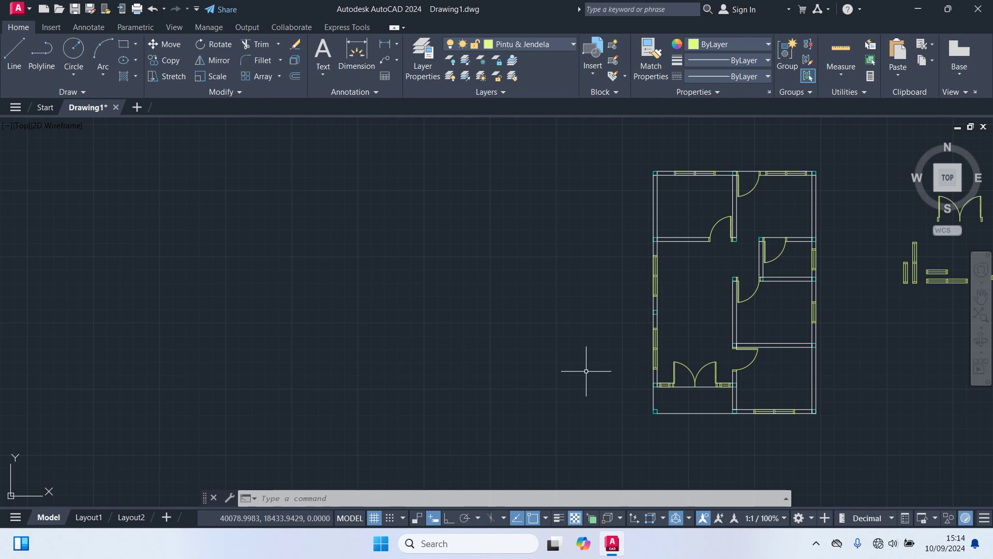
middle_drag(613, 318, 522, 339)
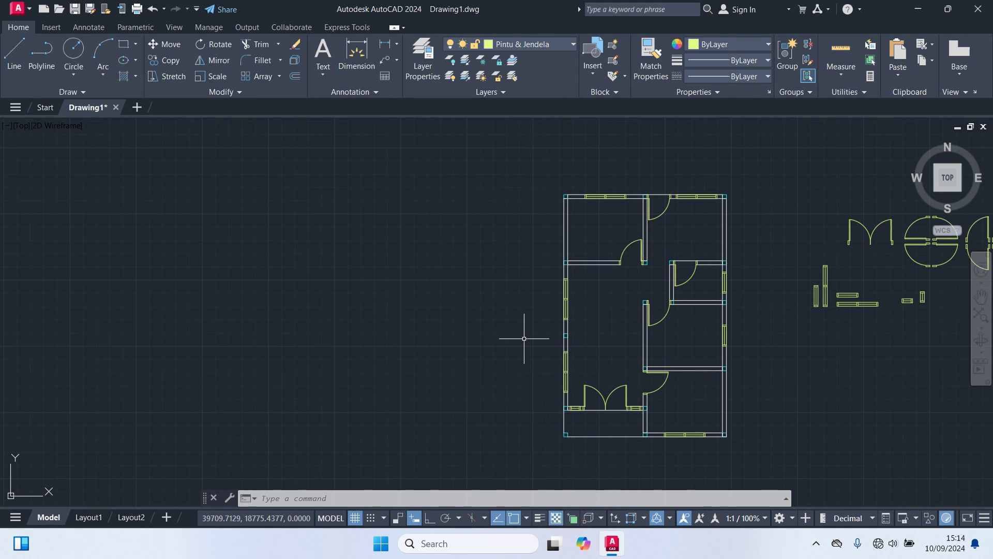
Turn the Garis As layer back on to show the red wall axis lines.
click(538, 43)
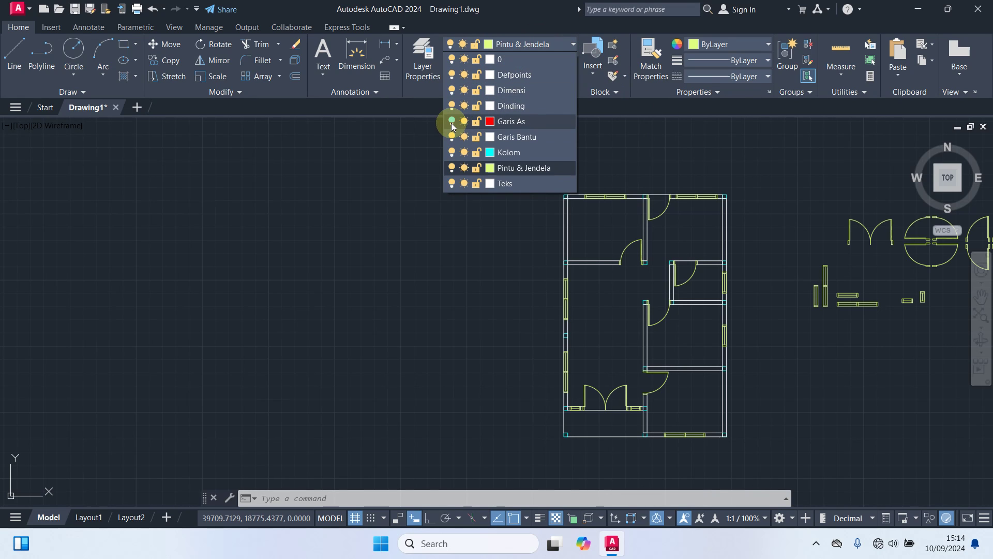
click(452, 122)
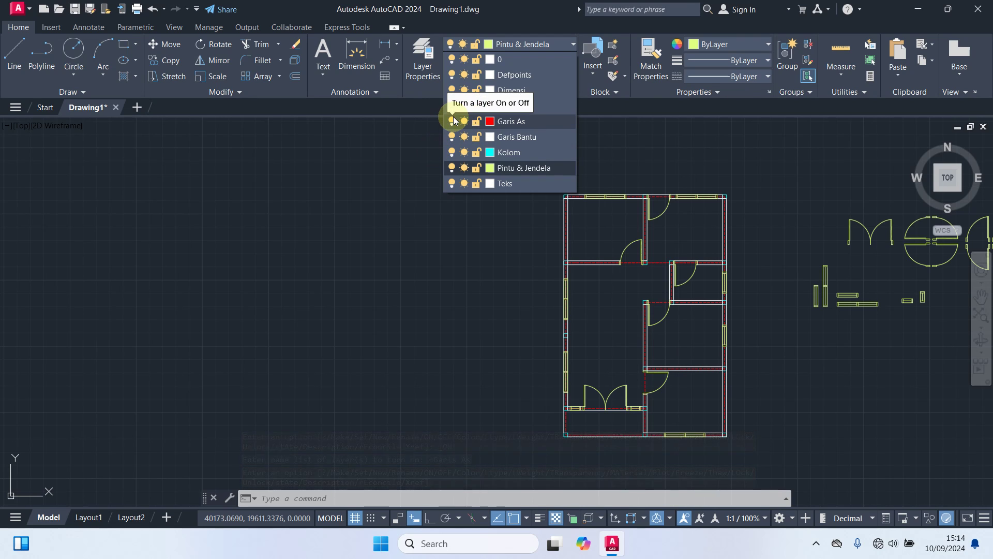
click(434, 200)
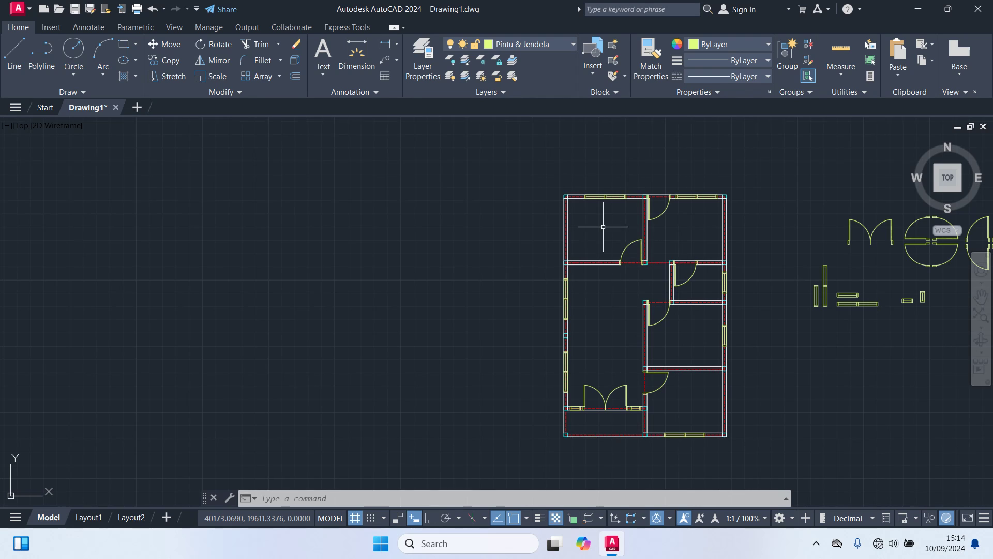
Make Garis Bantu the current layer.
scroll(603, 227, up, 4)
middle_drag(604, 227, 592, 276)
text(L)
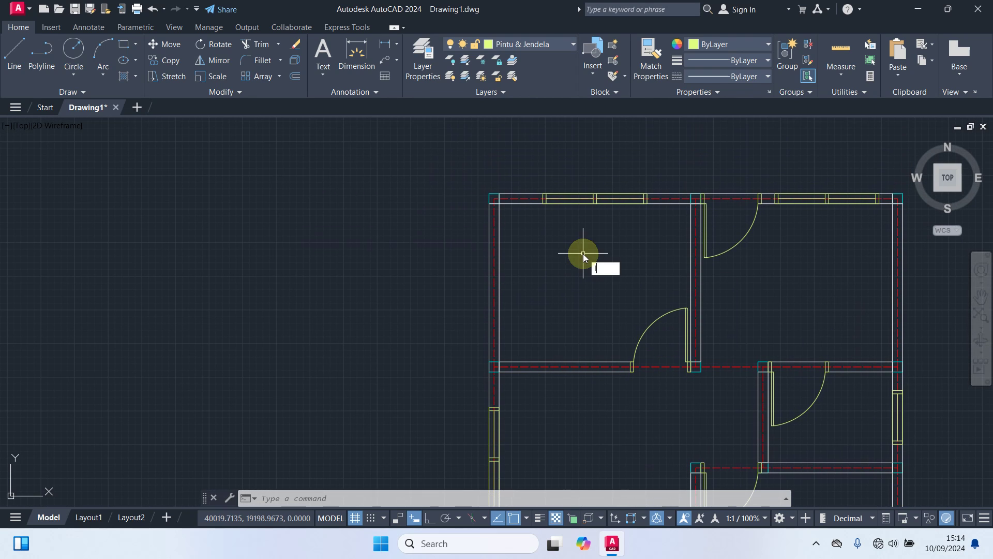
key(Escape)
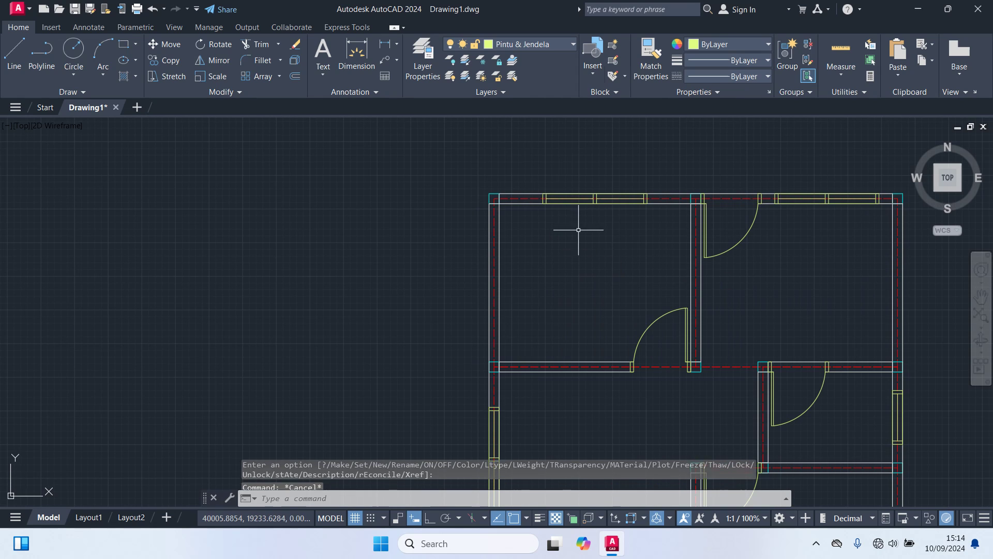
click(549, 47)
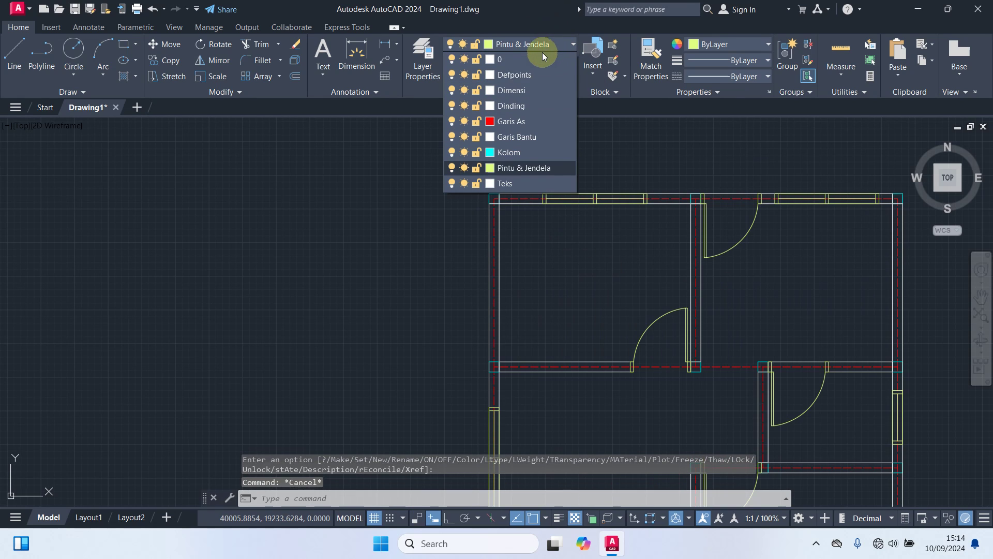
click(529, 137)
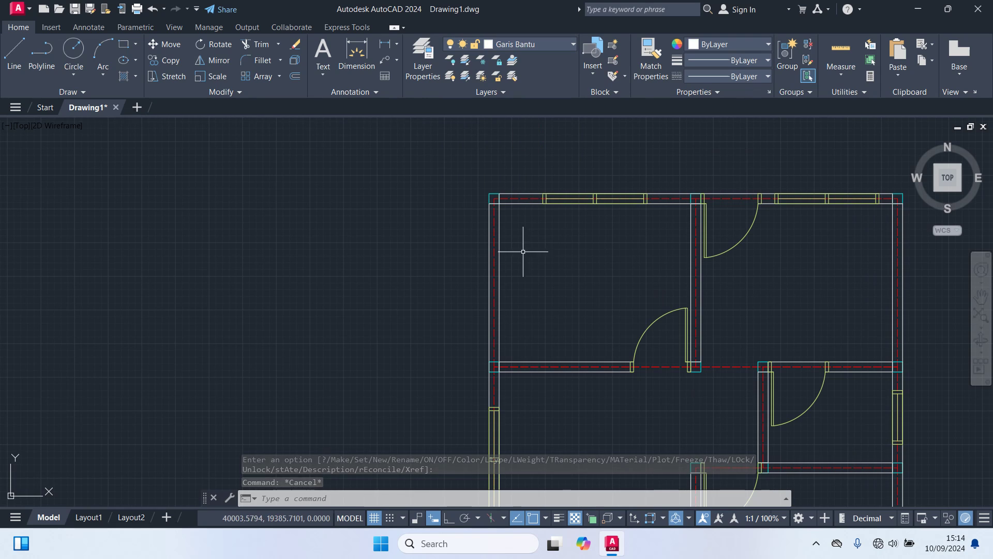
Draw a 50-unit horizontal helper line outward to the left from the axis intersection at the plan's upper-left corner.
text(L)
key(Return)
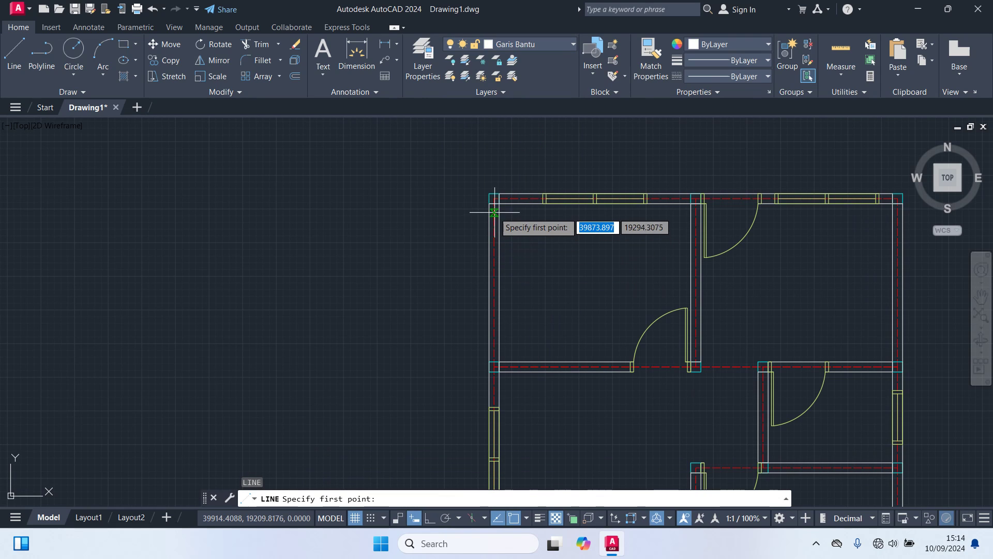
click(494, 198)
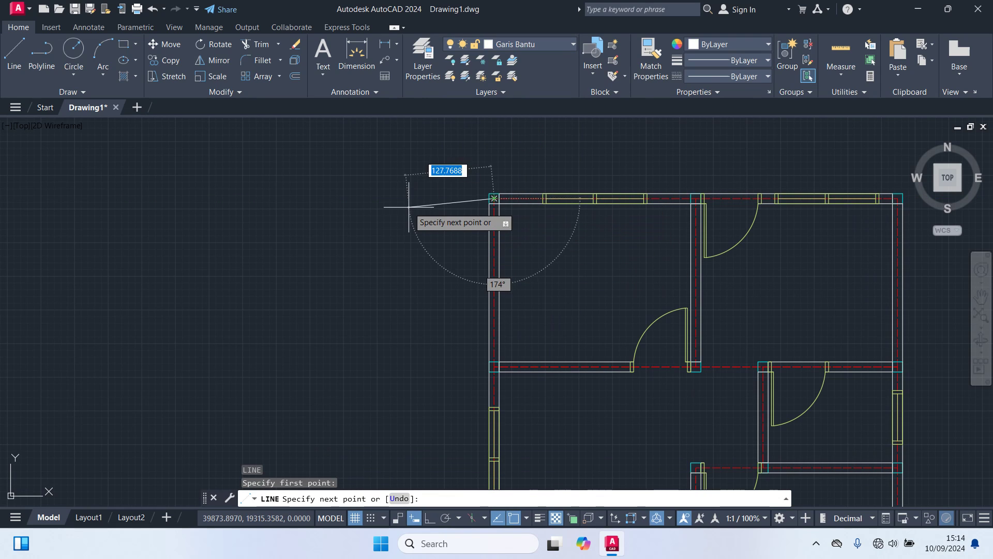
text(5)
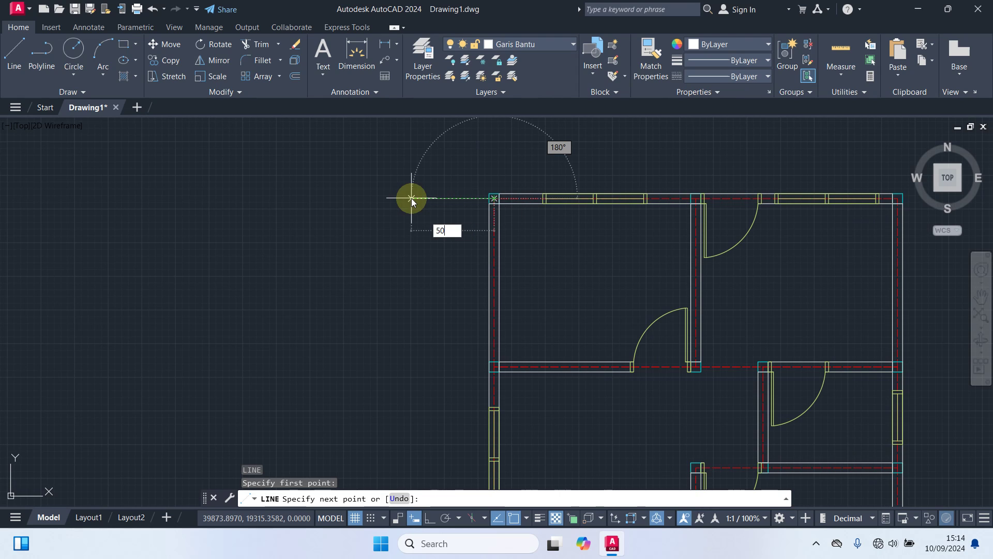
text(0)
key(Return)
key(Return)
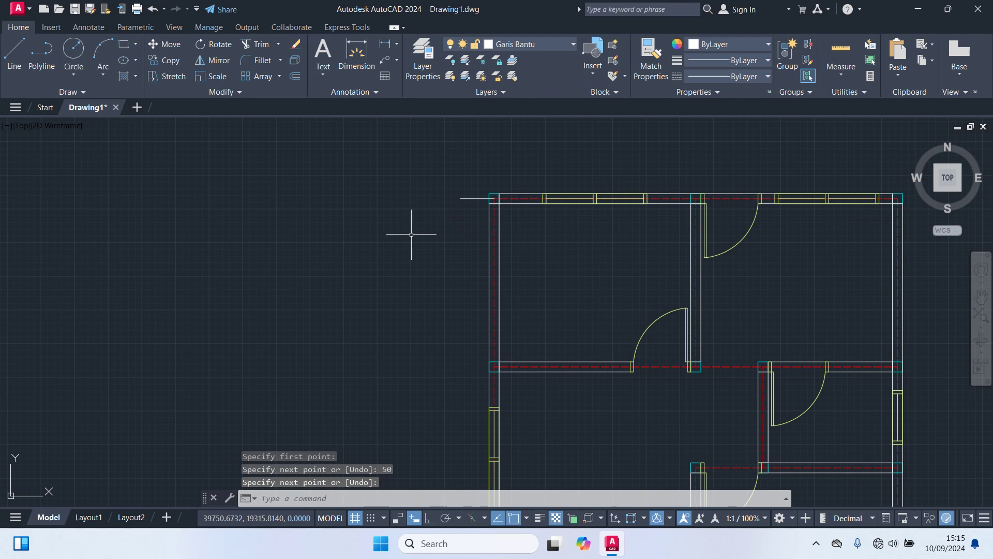
Draw a 50-unit vertical helper line upward from the same upper-left axis intersection.
scroll(475, 194, up, 6)
key(space)
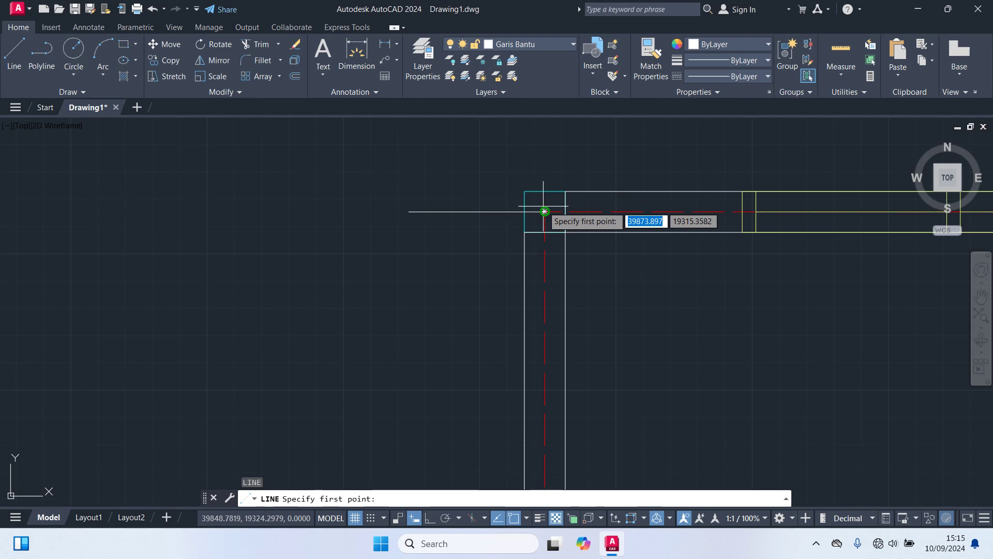
click(544, 211)
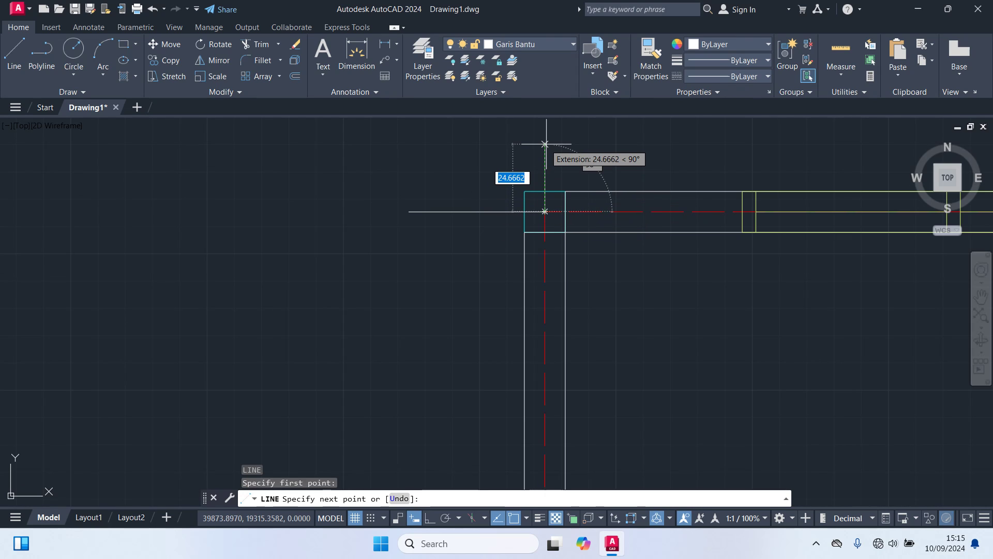
text(50)
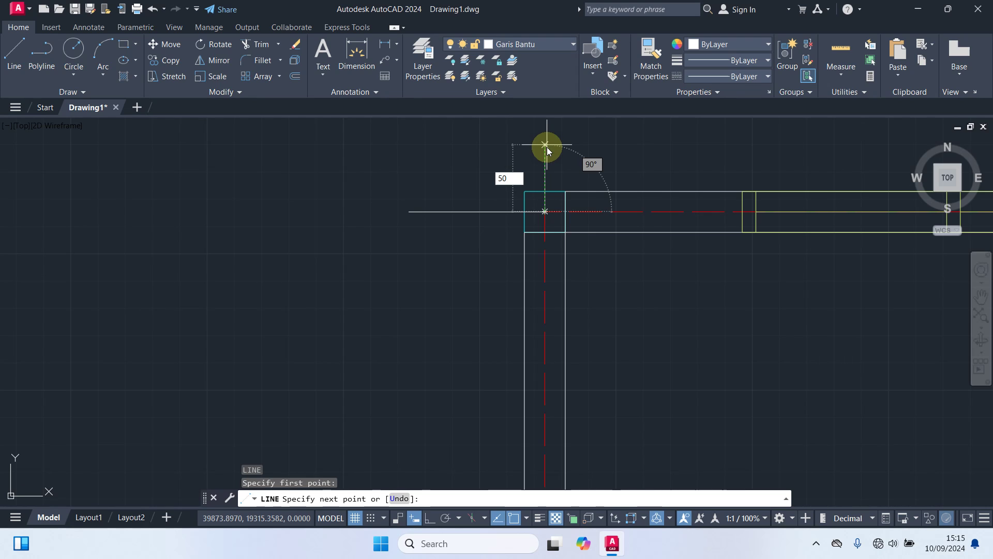
key(Return)
key(Return)
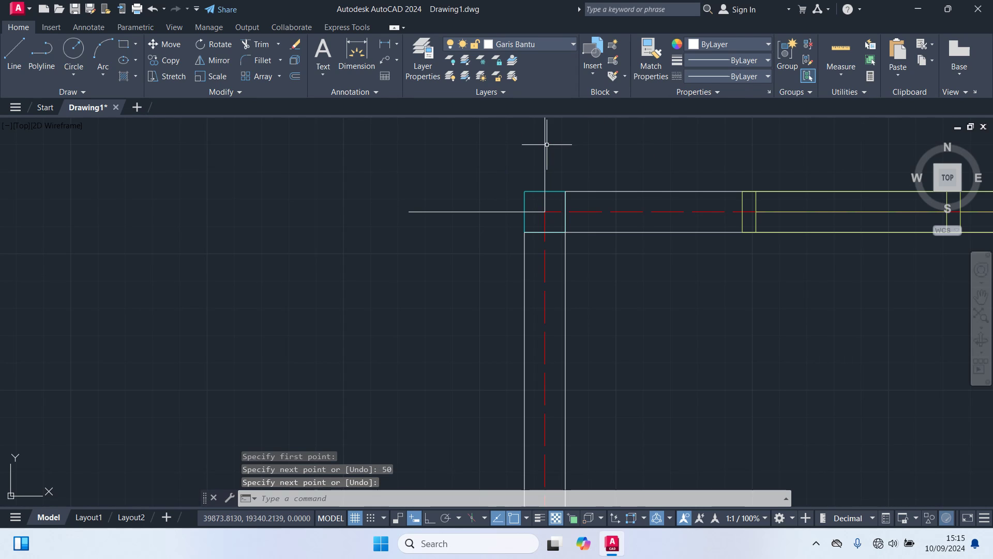
Draw a 50-unit vertical helper line upward from the axis intersection at the plan's upper-right corner.
scroll(558, 164, down, 2)
middle_drag(579, 151, 486, 234)
scroll(558, 195, down, 2)
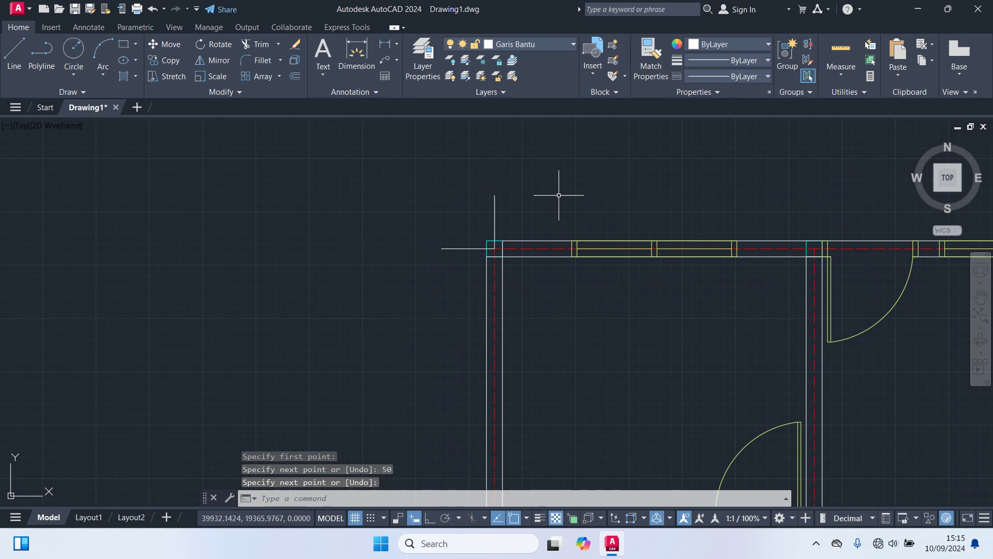
middle_drag(485, 178, 487, 174)
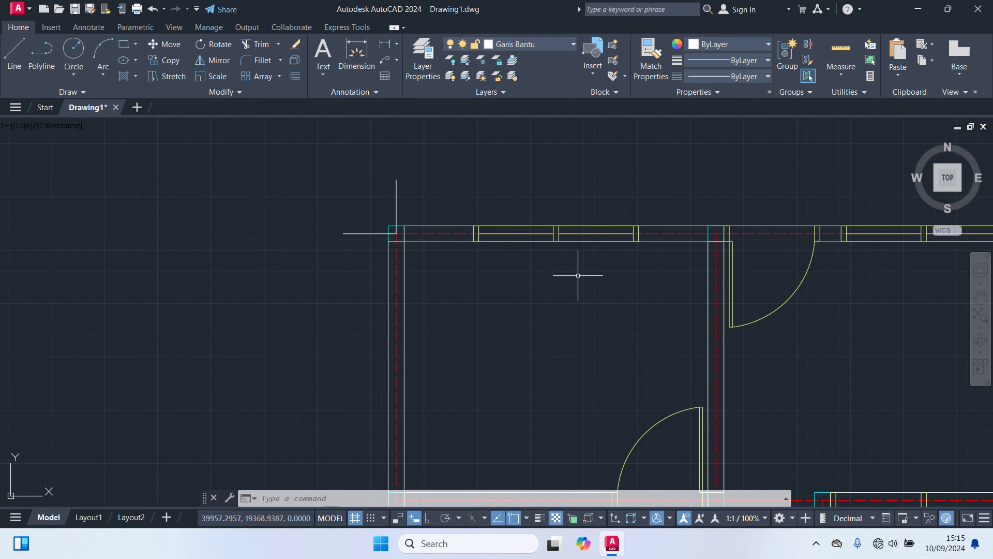
scroll(578, 276, down, 2)
middle_drag(581, 284, 388, 260)
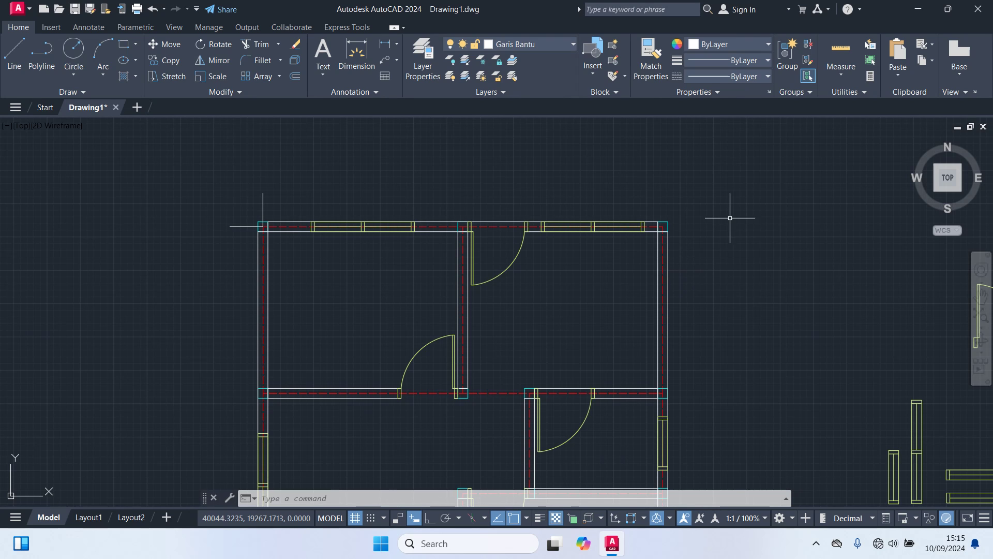
text(l)
key(Return)
scroll(688, 222, up, 2)
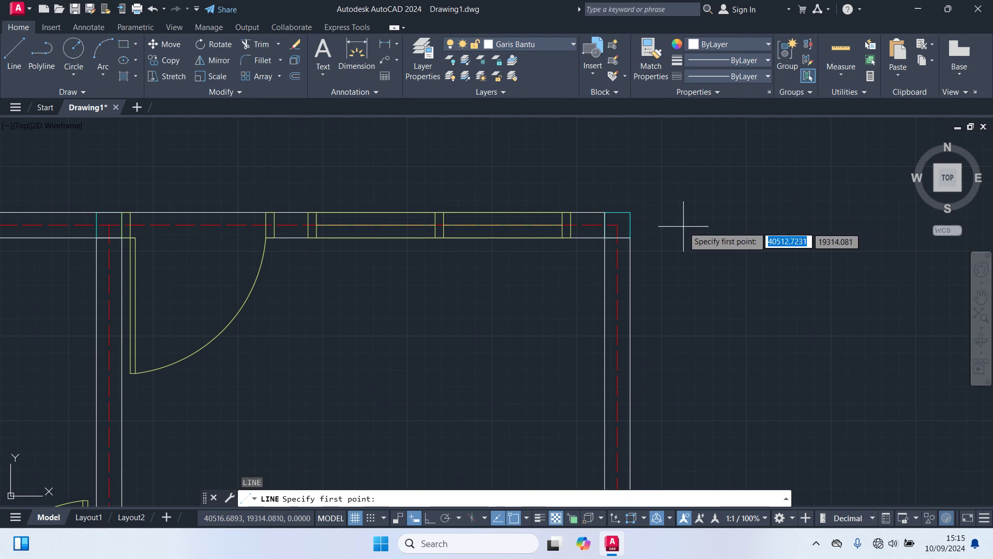
click(618, 224)
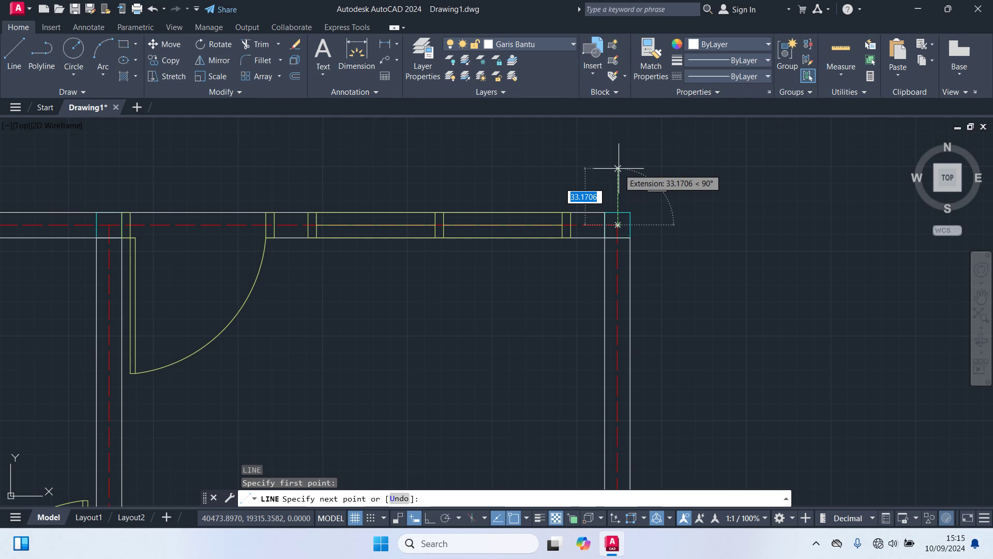
text(5)
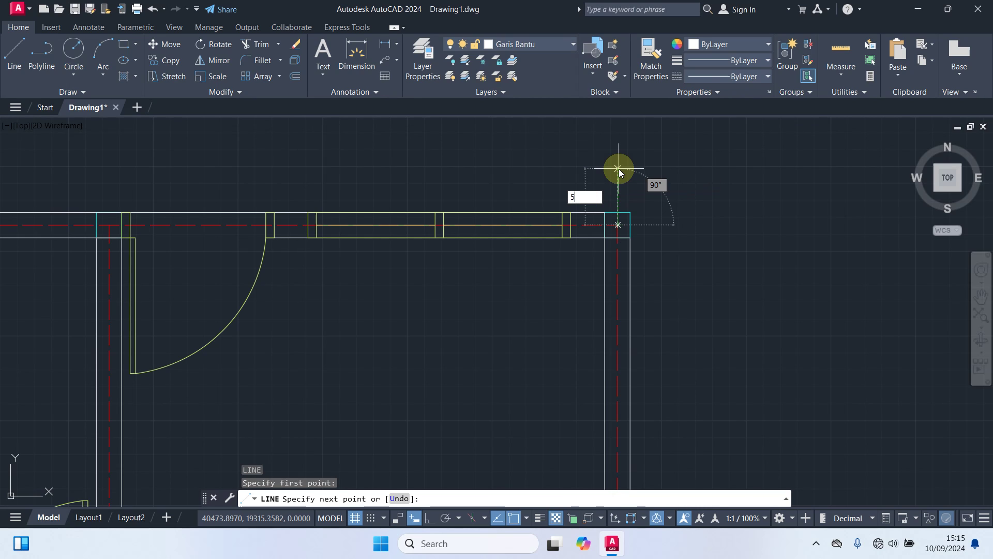
key(Return)
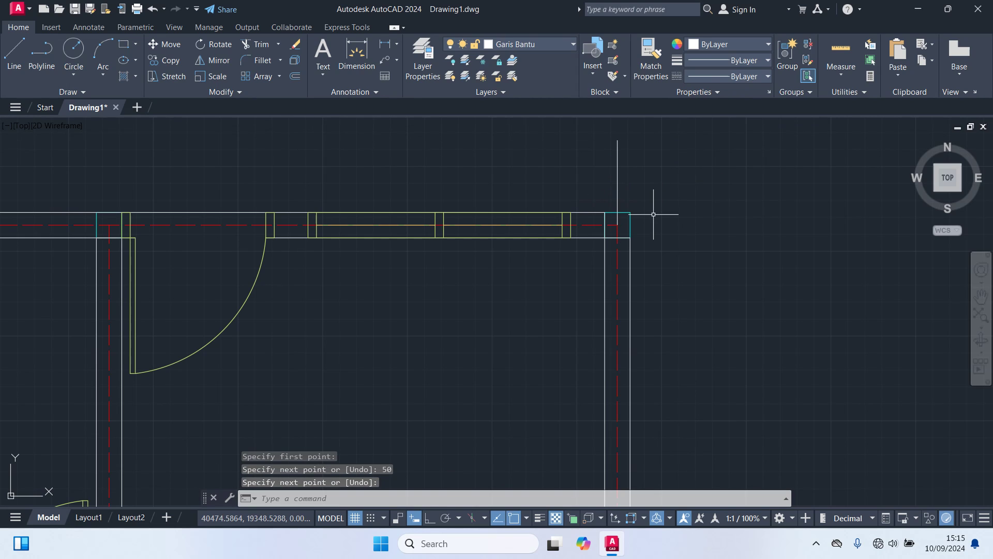
Draw a 50-unit horizontal helper line outward to the right from the upper-right axis intersection.
key(Return)
click(618, 225)
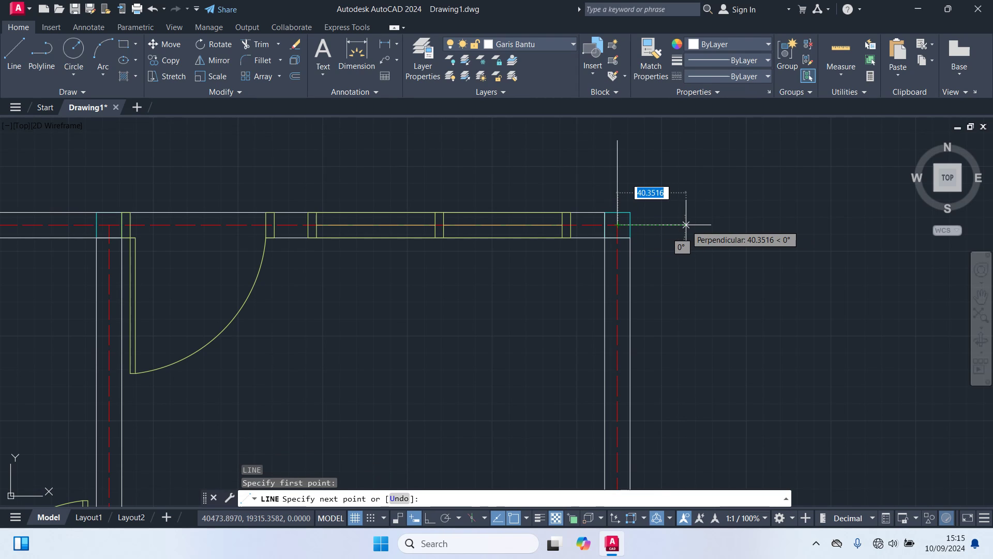
text(50)
key(Return)
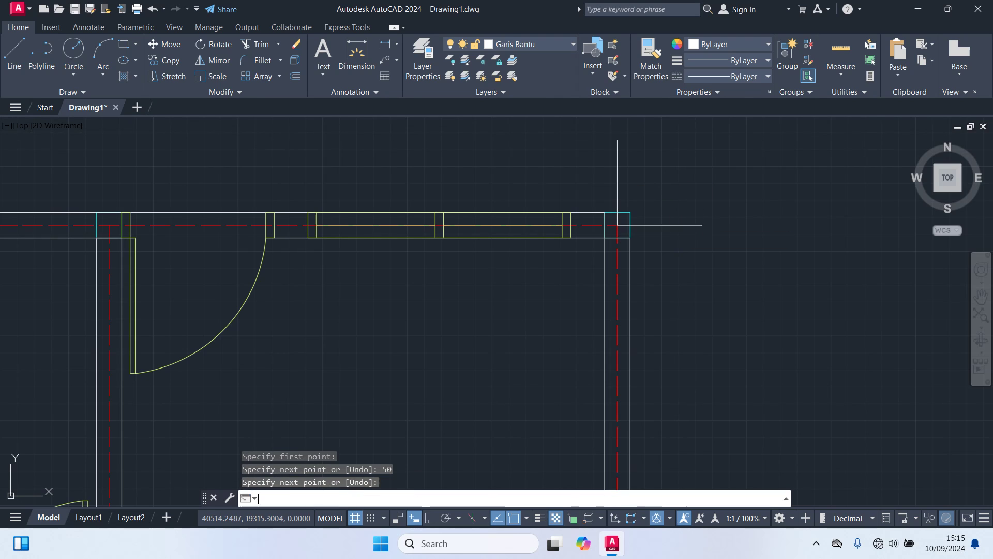
key(Return)
Draw a 50-unit horizontal helper line outward to the left from the axis intersection at the plan's lower-left corner.
scroll(754, 250, down, 4)
scroll(802, 325, down, 5)
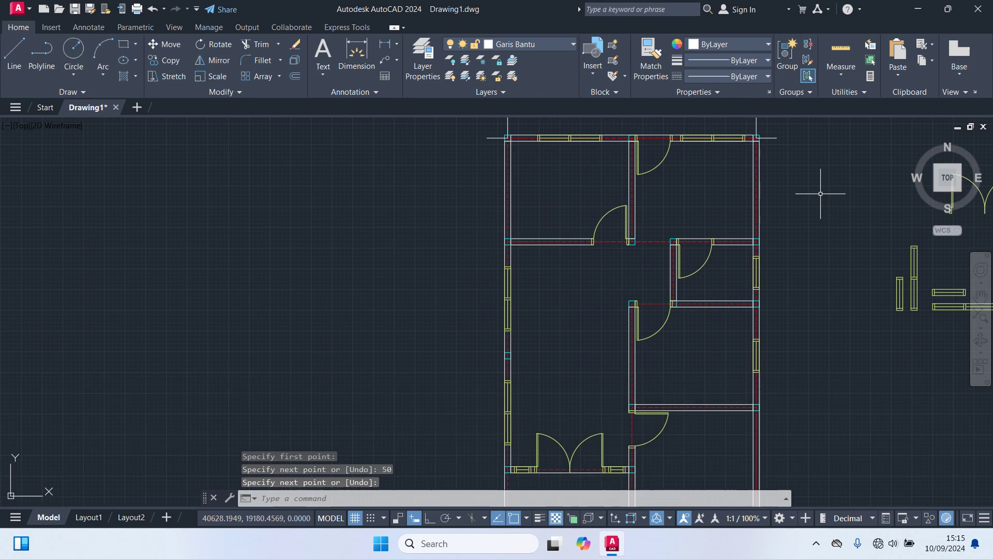
scroll(696, 401, up, 4)
middle_drag(696, 401, 576, 398)
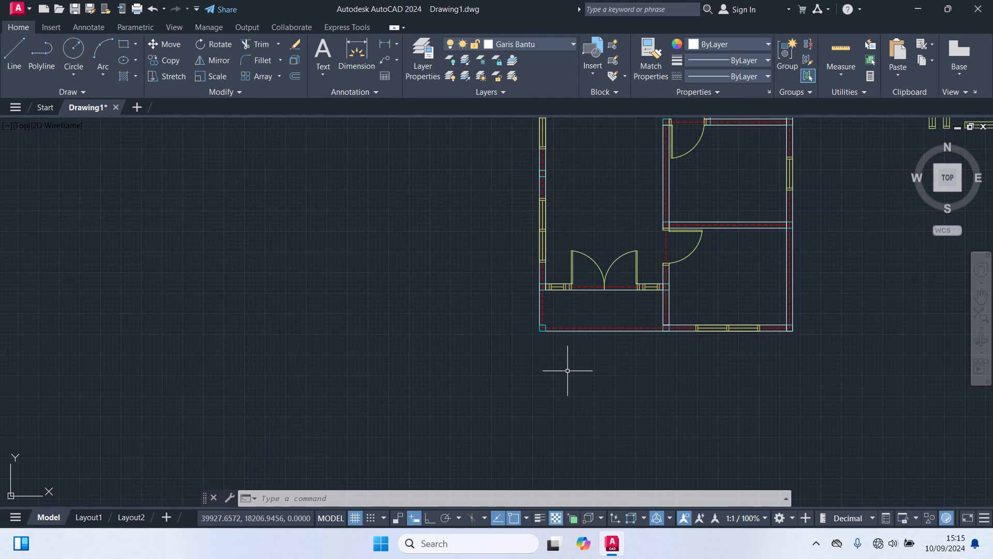
text(l)
key(Return)
scroll(528, 328, up, 3)
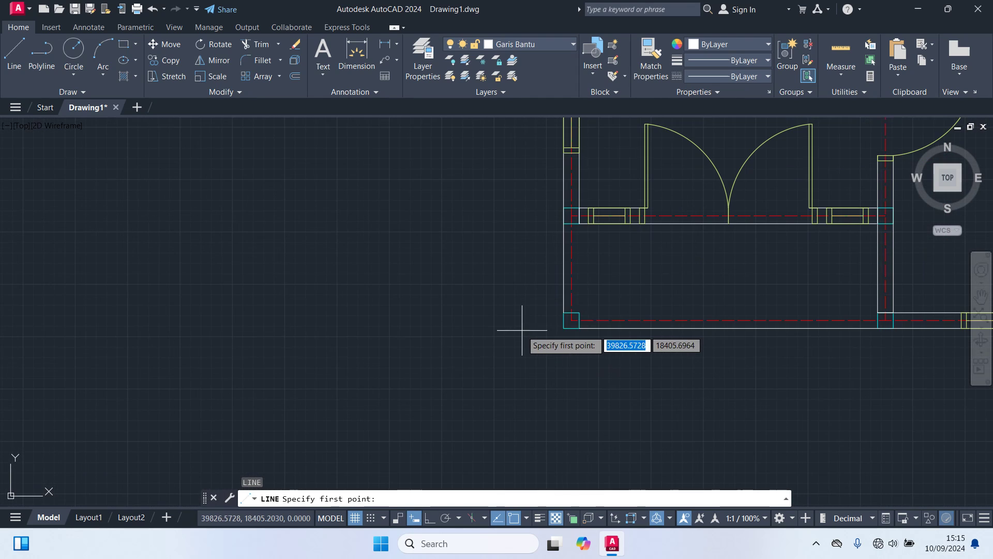
click(572, 320)
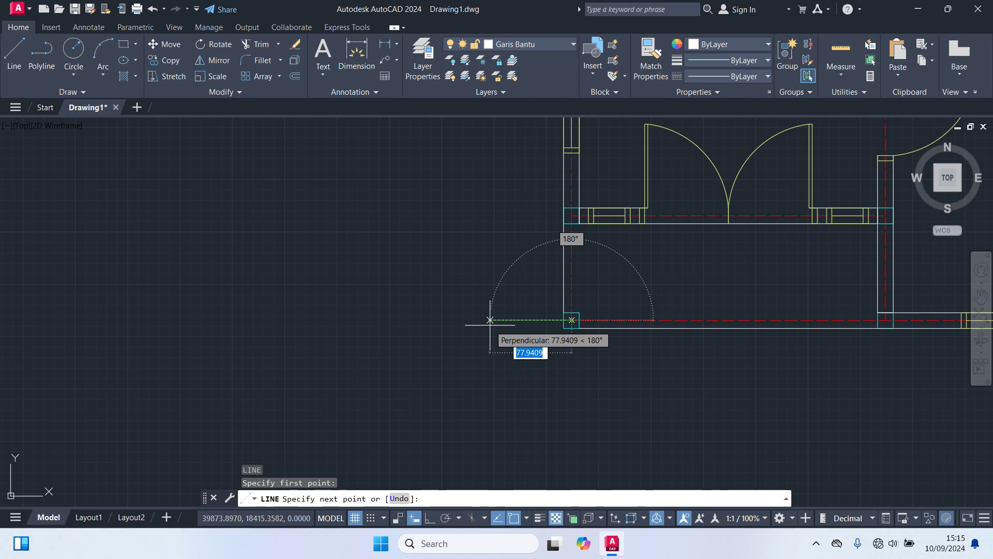
text(50)
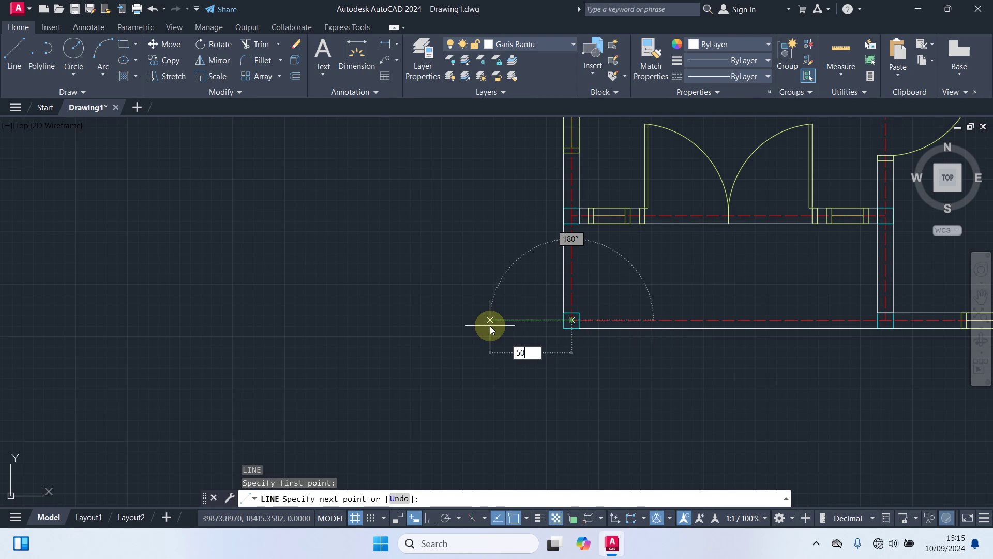
key(Return)
key(Return)
Draw a 50-unit vertical helper line downward from the same lower-left axis intersection.
scroll(589, 346, up, 4)
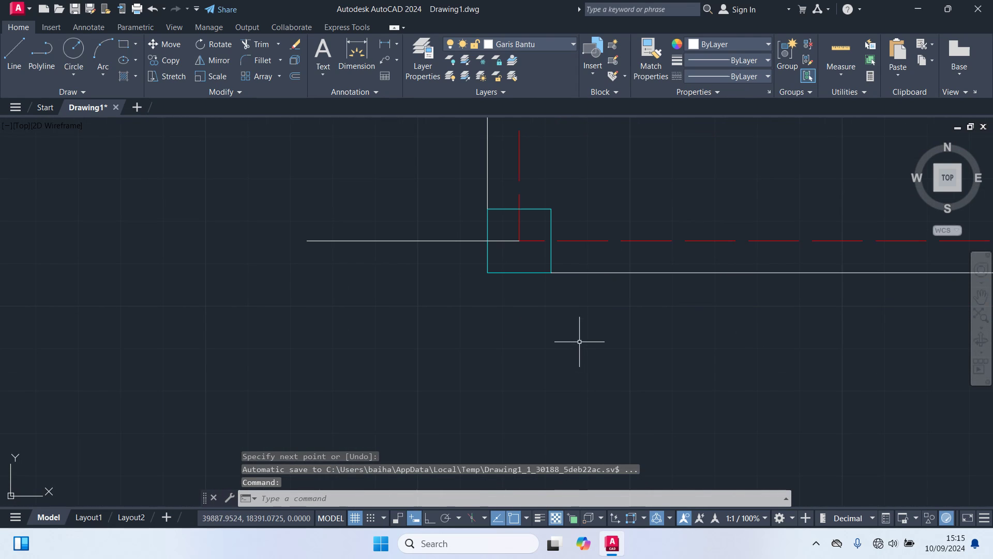
text(l)
key(Return)
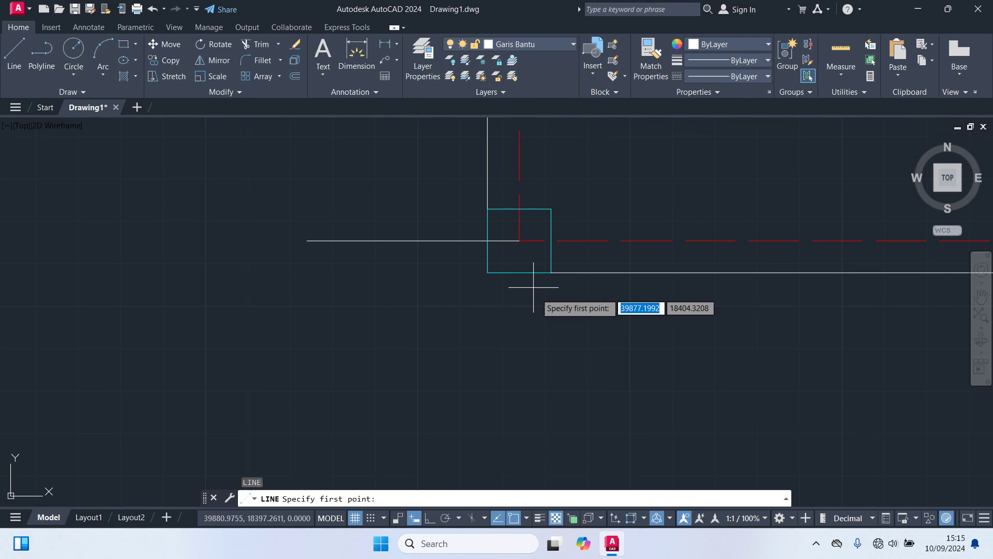
click(520, 240)
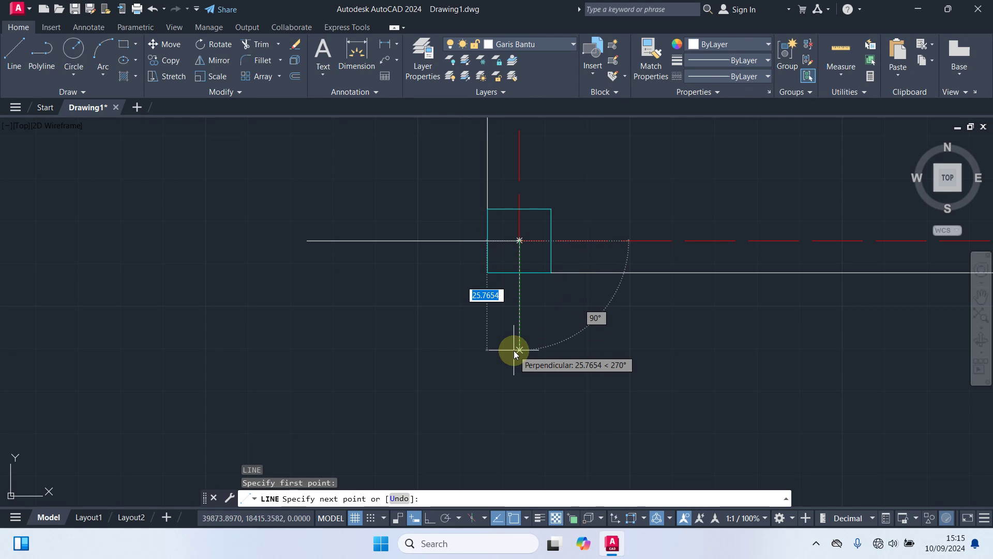
text(50)
key(Return)
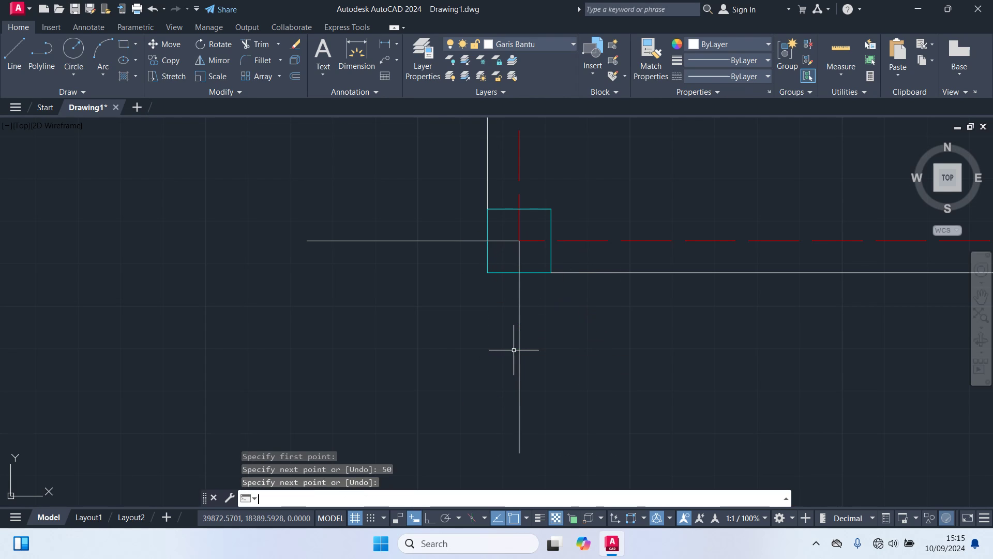
key(Return)
Draw a 50-unit horizontal helper line outward to the right from the axis intersection at the plan's lower-right corner.
scroll(604, 354, down, 8)
middle_drag(684, 367, 459, 377)
scroll(587, 366, up, 6)
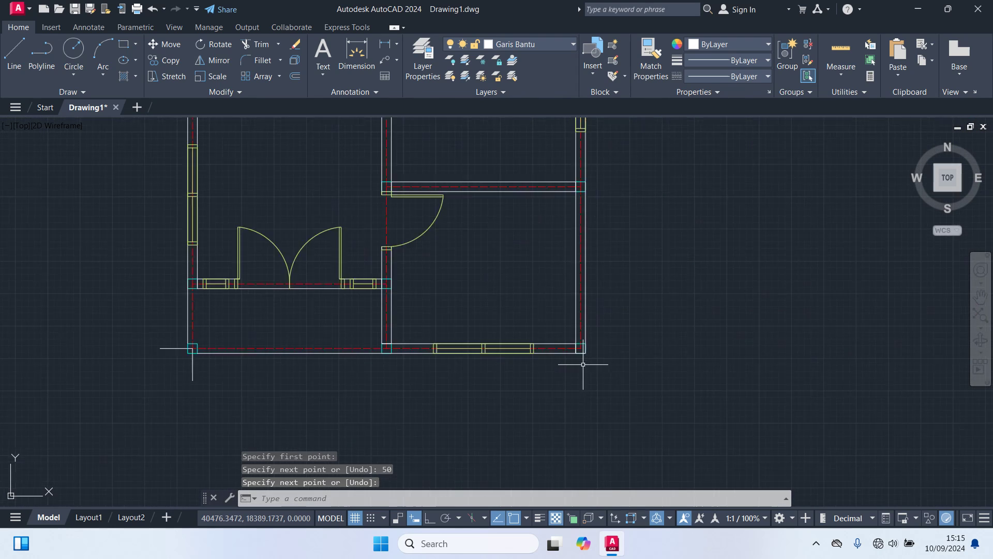
text(L)
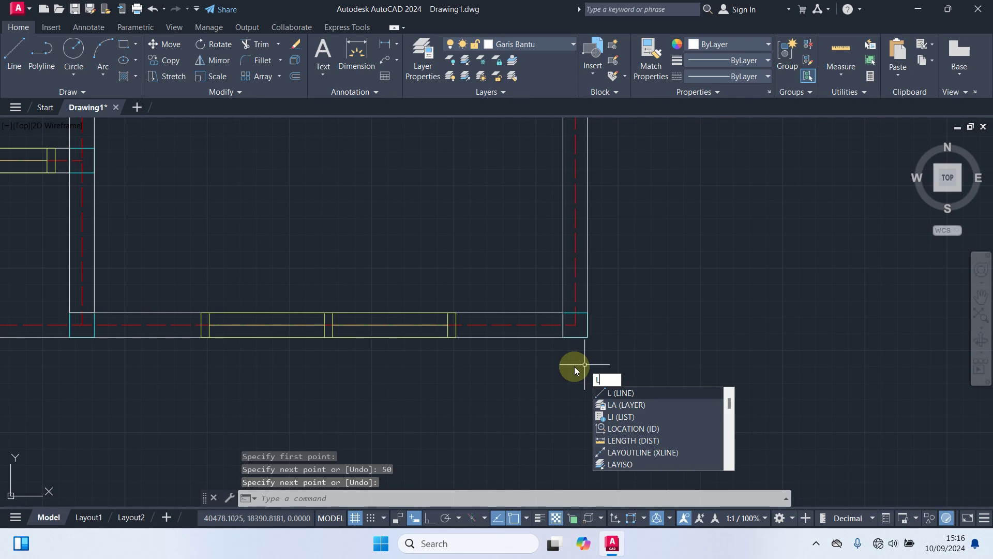
key(Return)
click(576, 325)
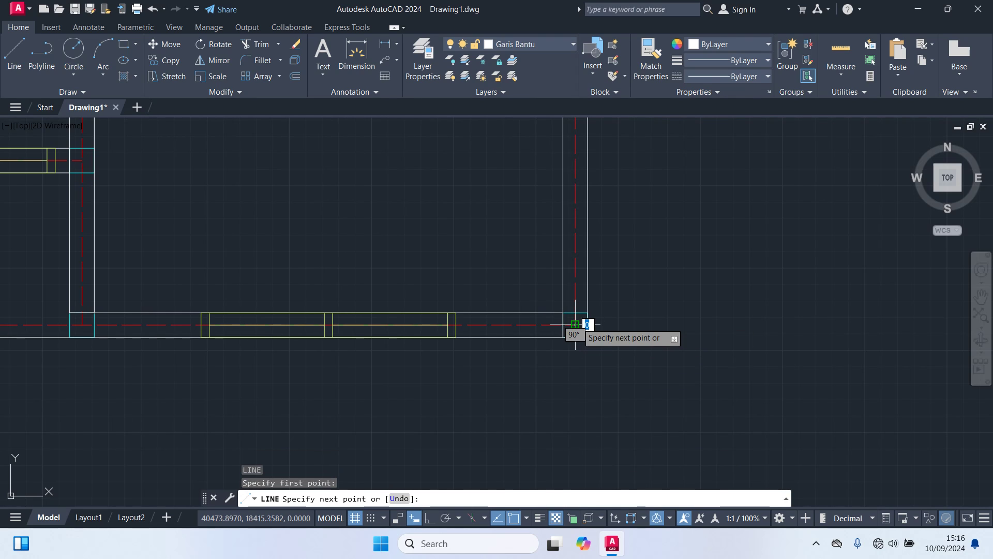
text(50)
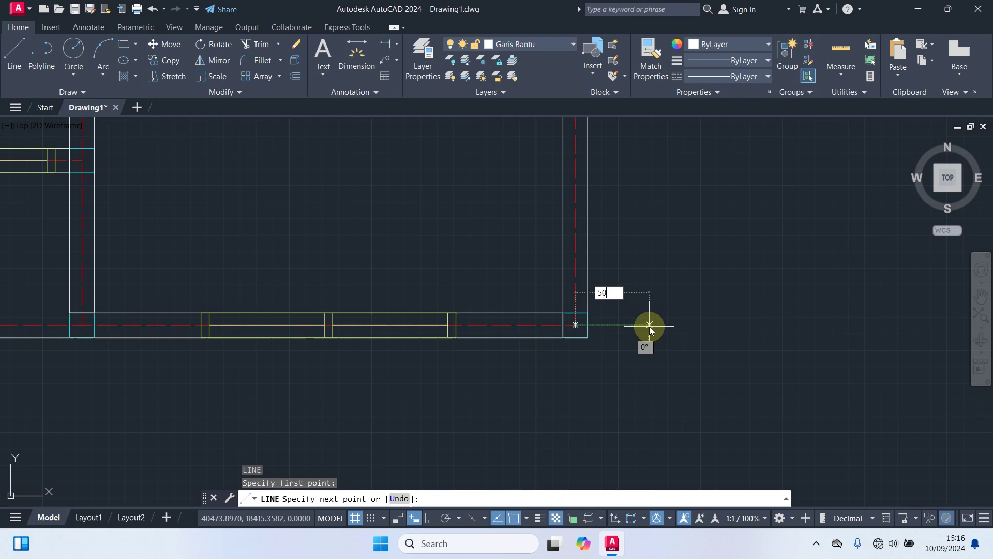
key(Return)
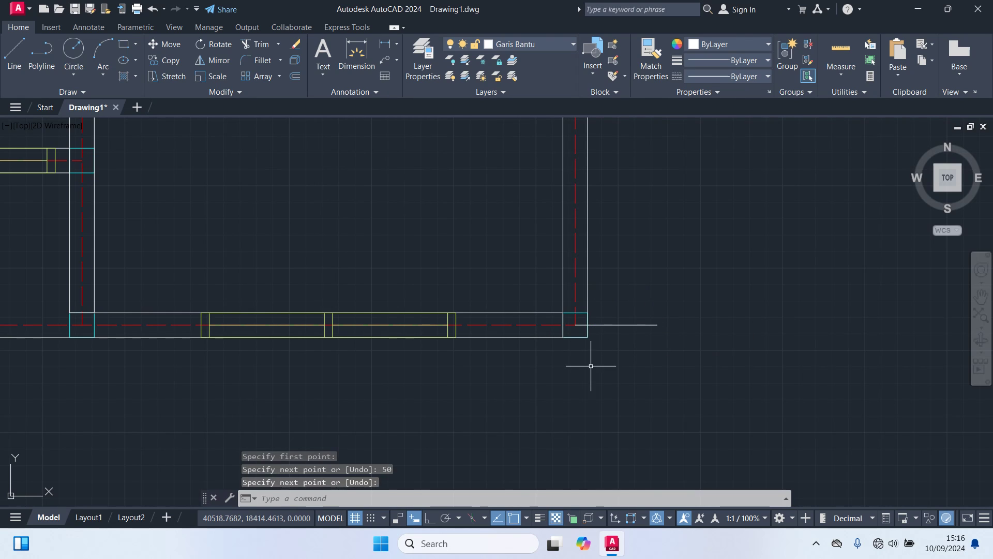
Draw a 50-unit vertical helper line downward from the same lower-right axis intersection.
key(Return)
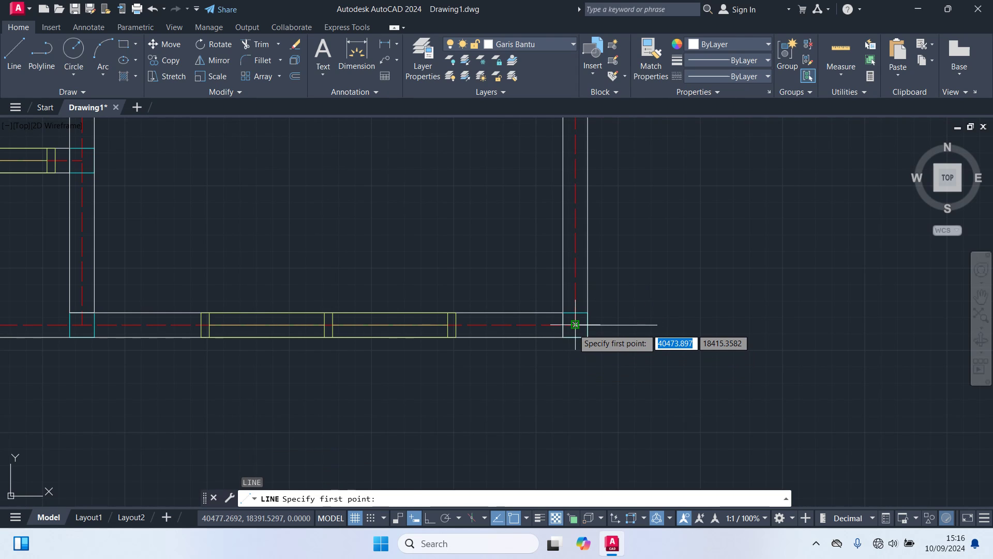
click(575, 325)
text(5)
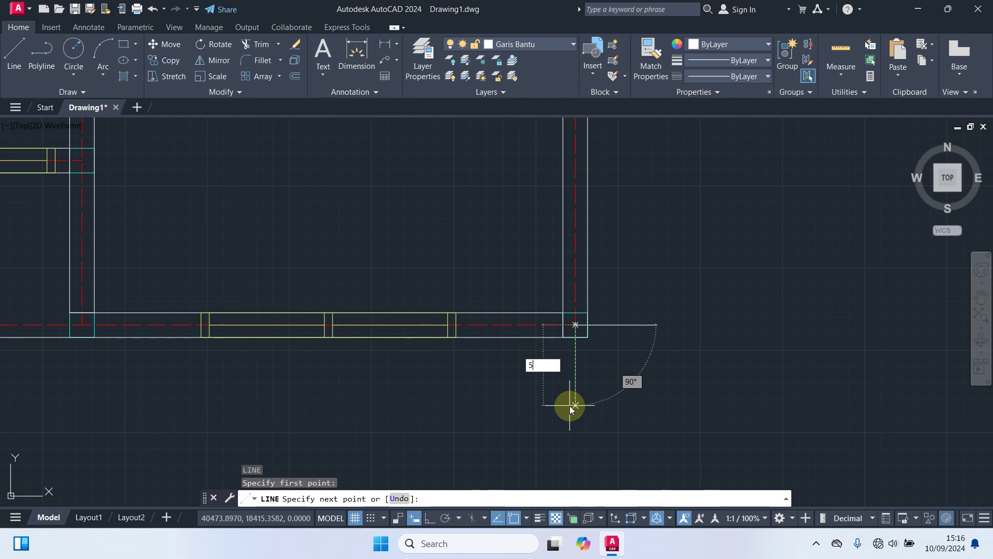
text(0)
key(Return)
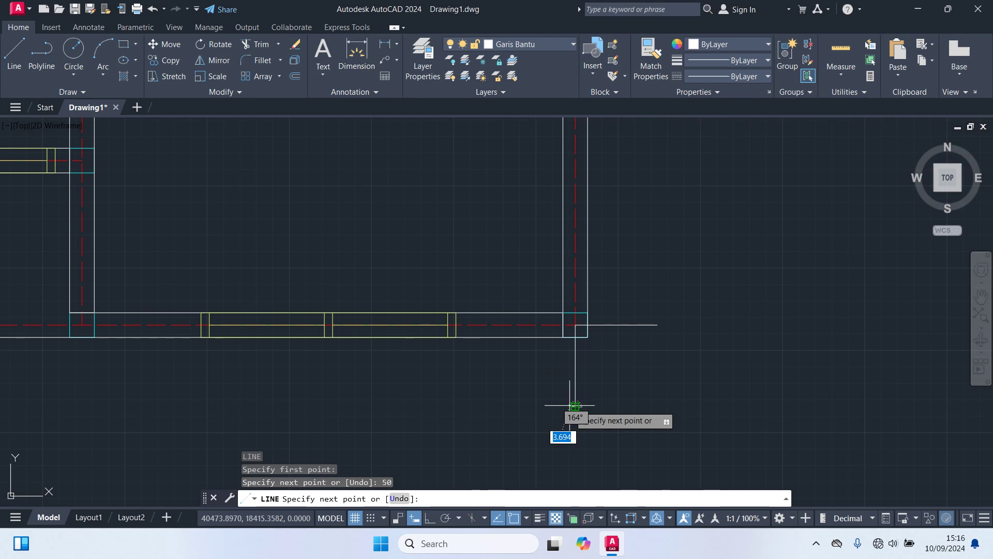
key(Return)
Copy the lower-right horizontal helper line from its axis intersection to where the lowest interior horizontal wall's axis meets the right wall's axis.
scroll(674, 376, down, 5)
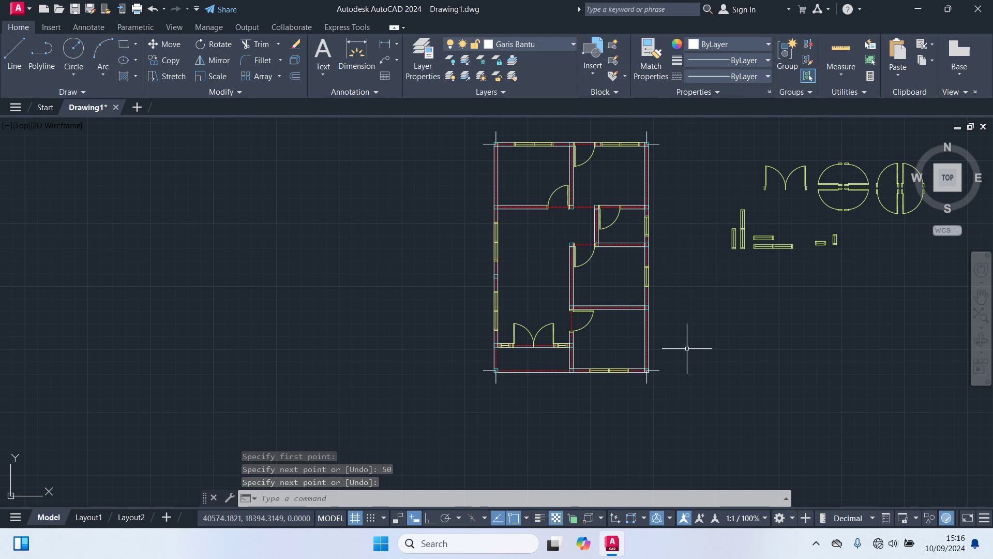
scroll(669, 377, up, 4)
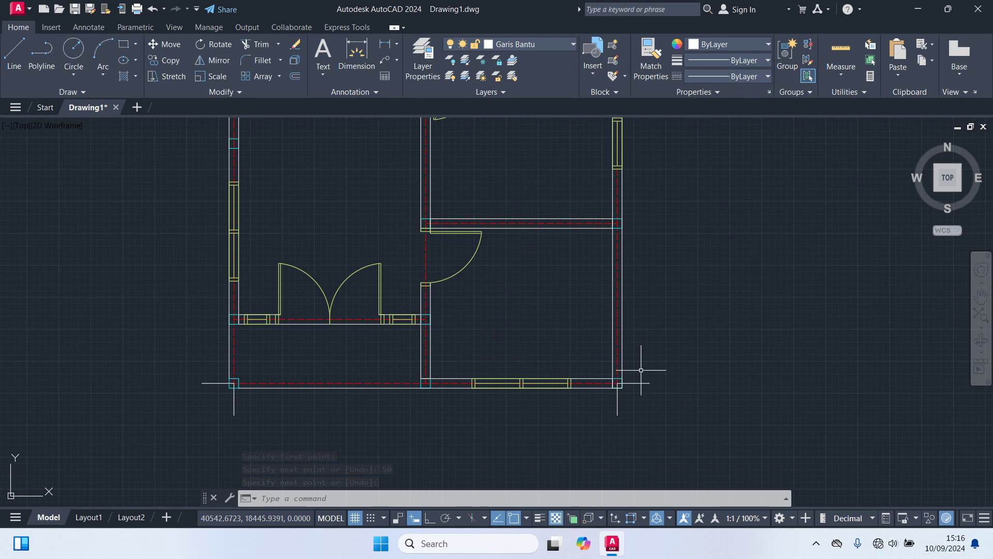
click(642, 384)
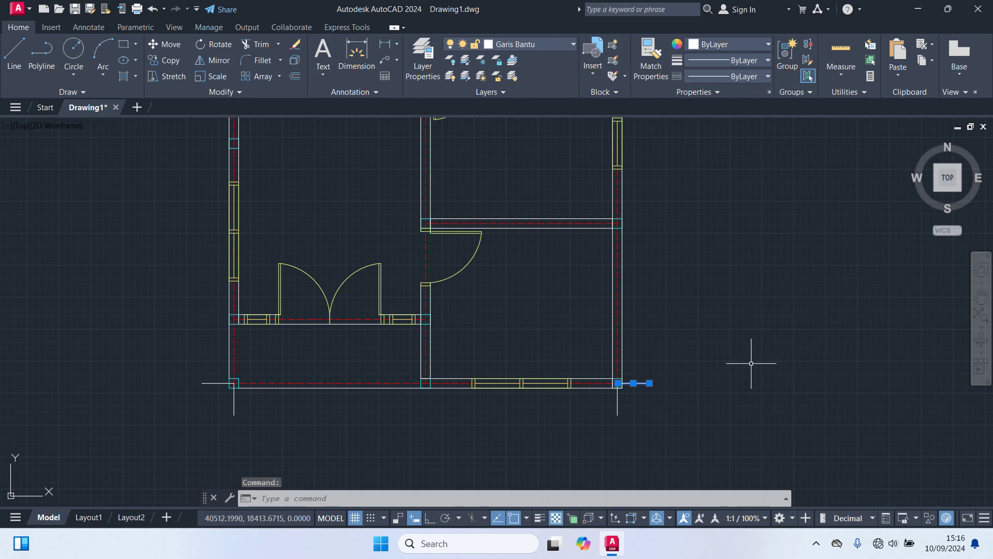
text(v)
key(BackSpace)
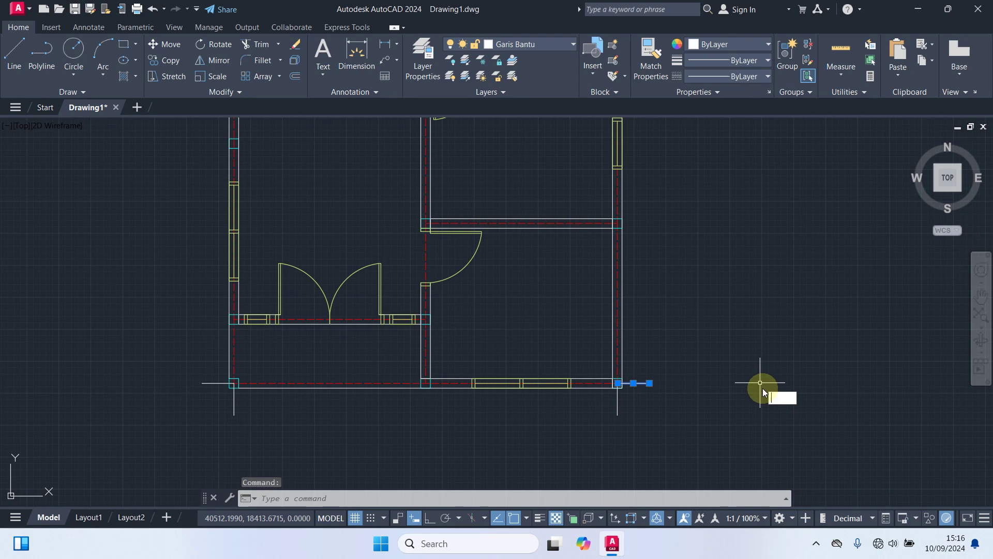
text(co)
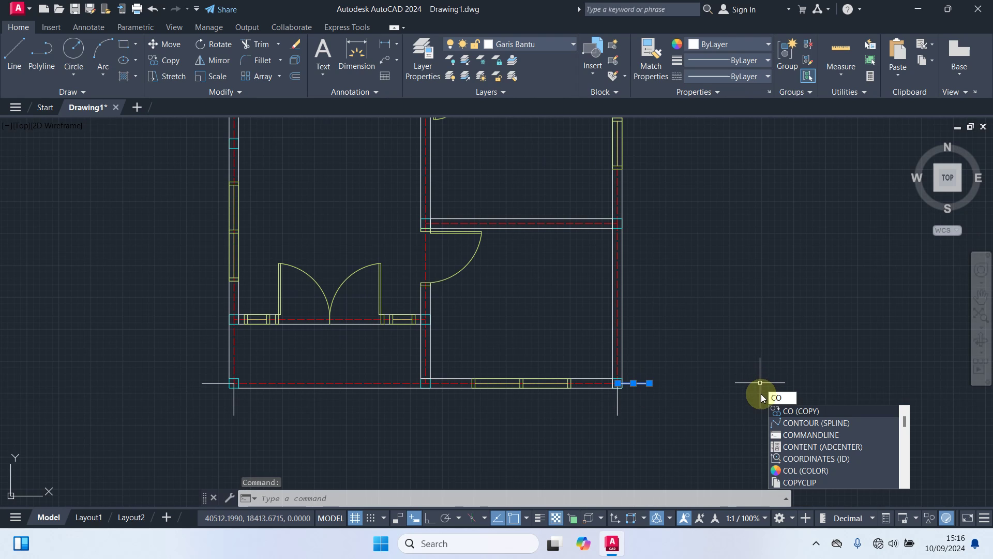
key(Return)
scroll(599, 398, up, 5)
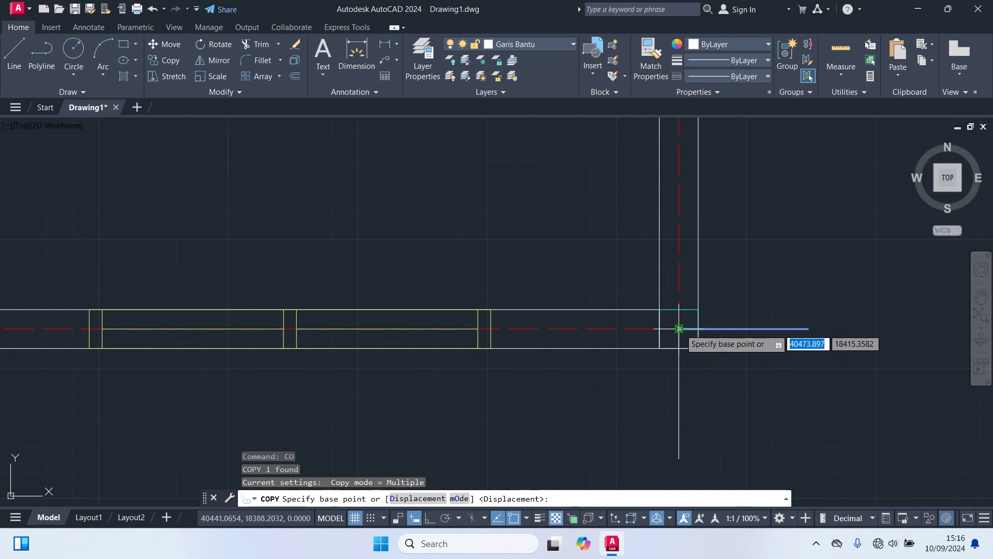
click(679, 329)
scroll(693, 346, down, 4)
scroll(750, 258, up, 5)
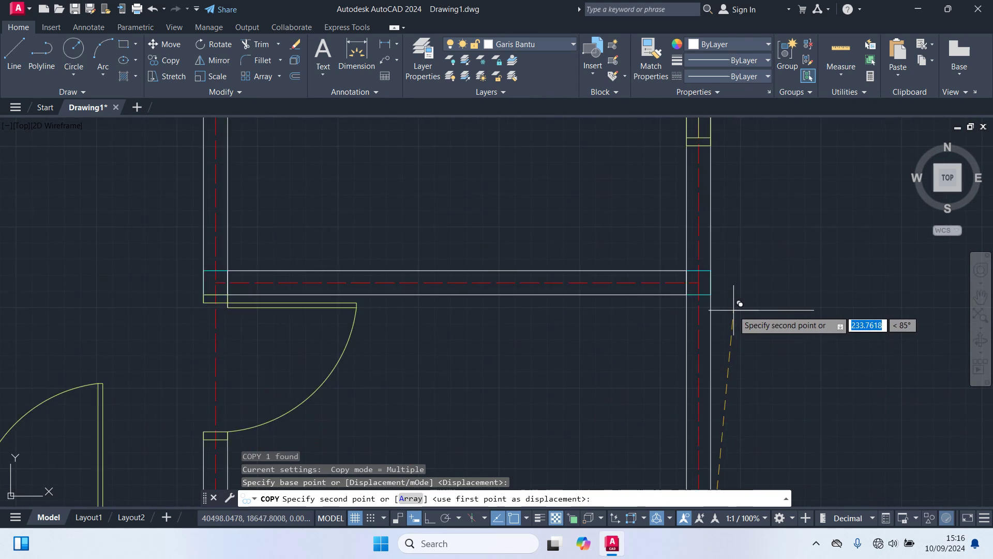
click(680, 264)
Place two more copies of the lower-right horizontal helper line where the small room's lower and upper wall axes meet the right wall's axis.
scroll(734, 274, down, 3)
scroll(749, 285, up, 2)
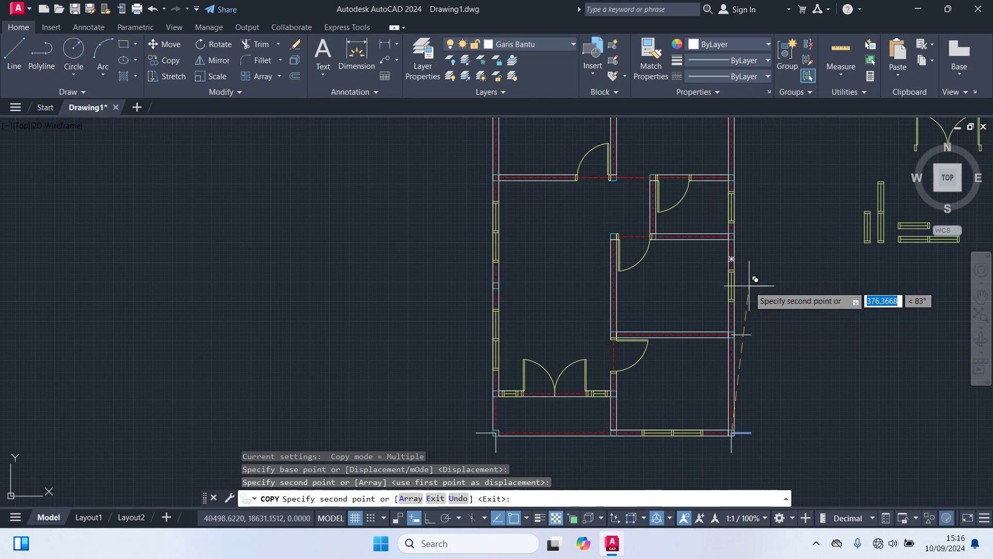
scroll(731, 238, up, 6)
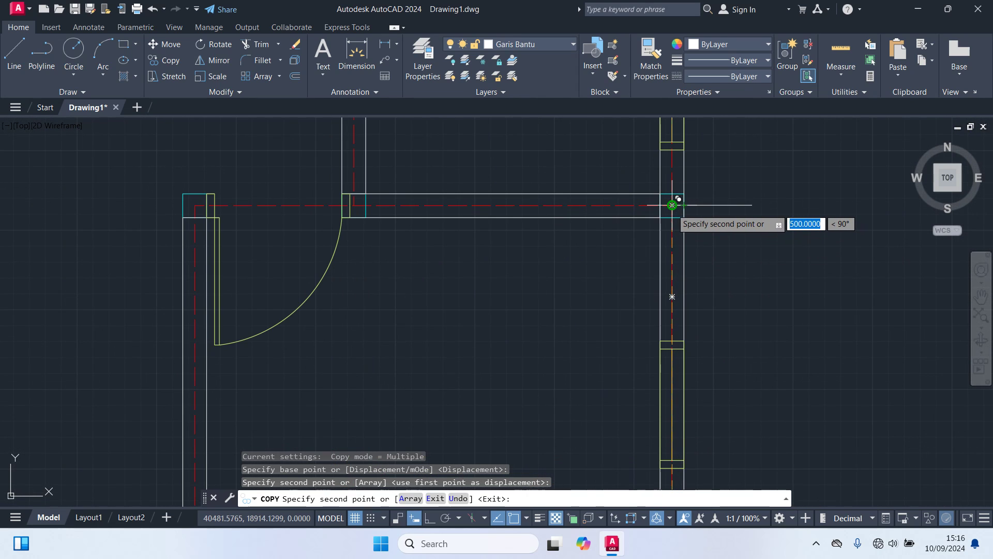
click(672, 205)
scroll(761, 282, down, 4)
scroll(709, 295, up, 4)
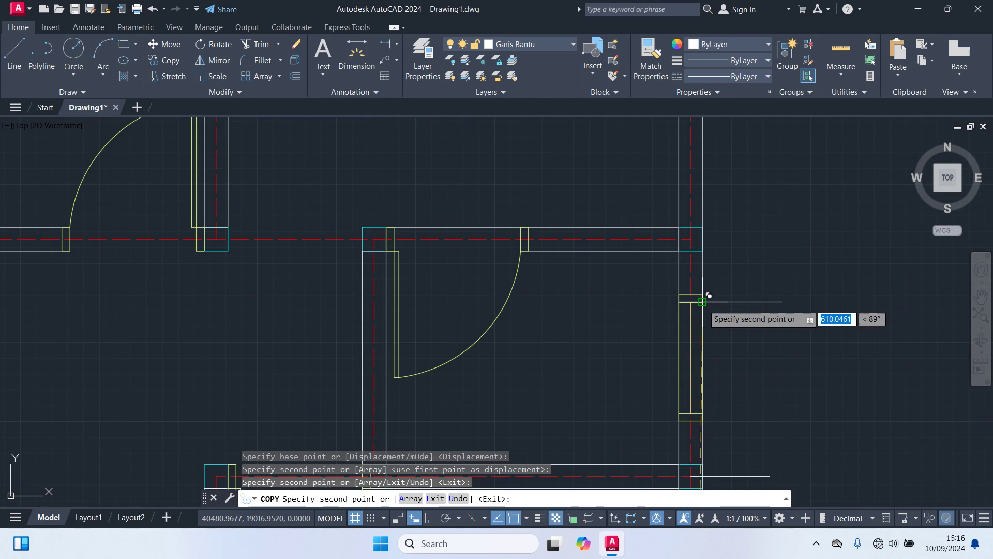
click(692, 233)
scroll(795, 260, down, 6)
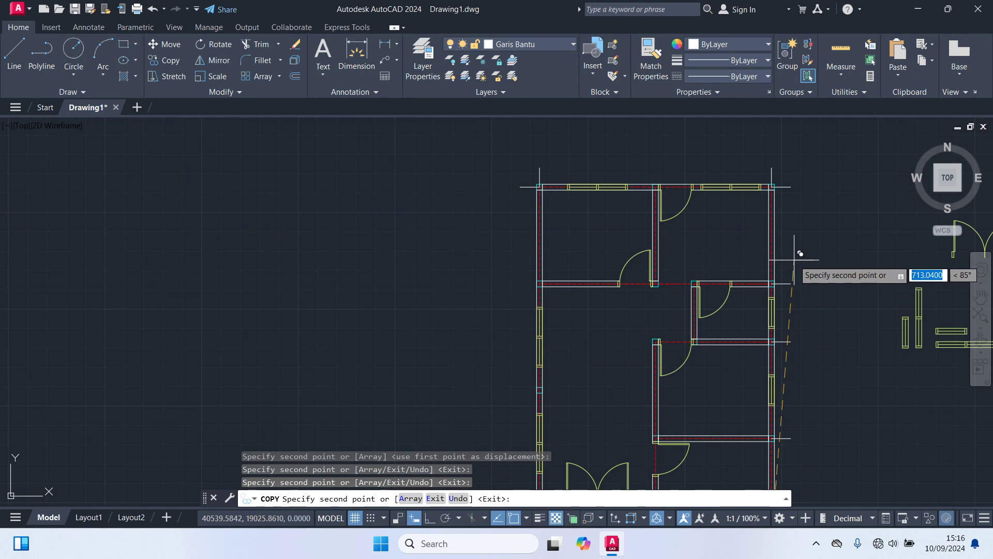
middle_drag(794, 260, 796, 354)
key(Escape)
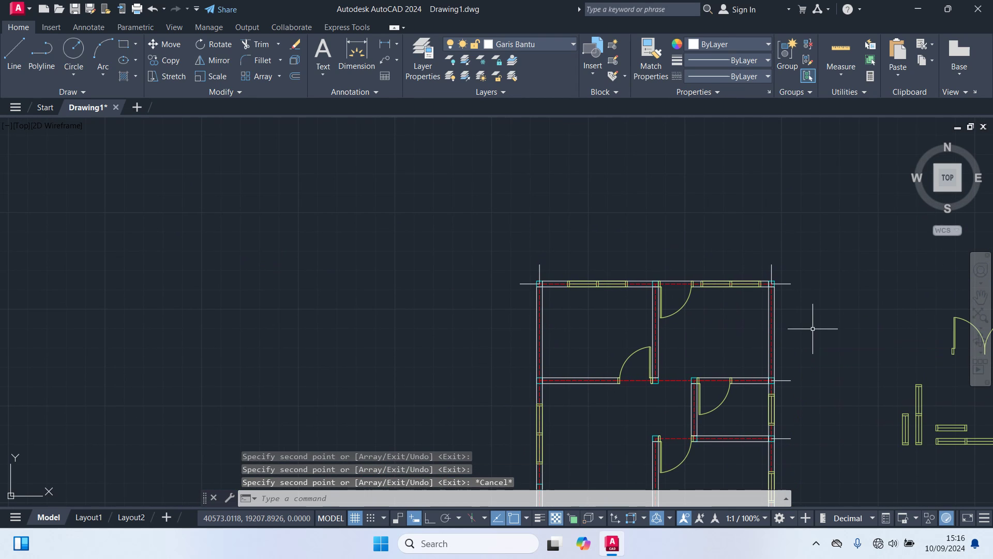
Copy the upper-left horizontal helper line from its axis corner to where the upper interior horizontal wall's axis meets the left wall's axis.
scroll(813, 329, down, 2)
scroll(642, 285, up, 5)
click(551, 343)
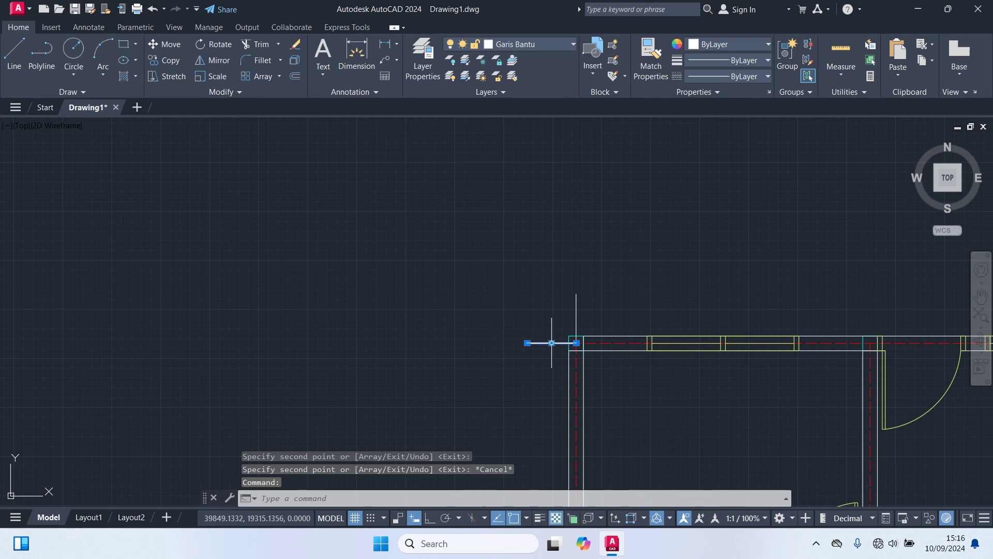
text(c)
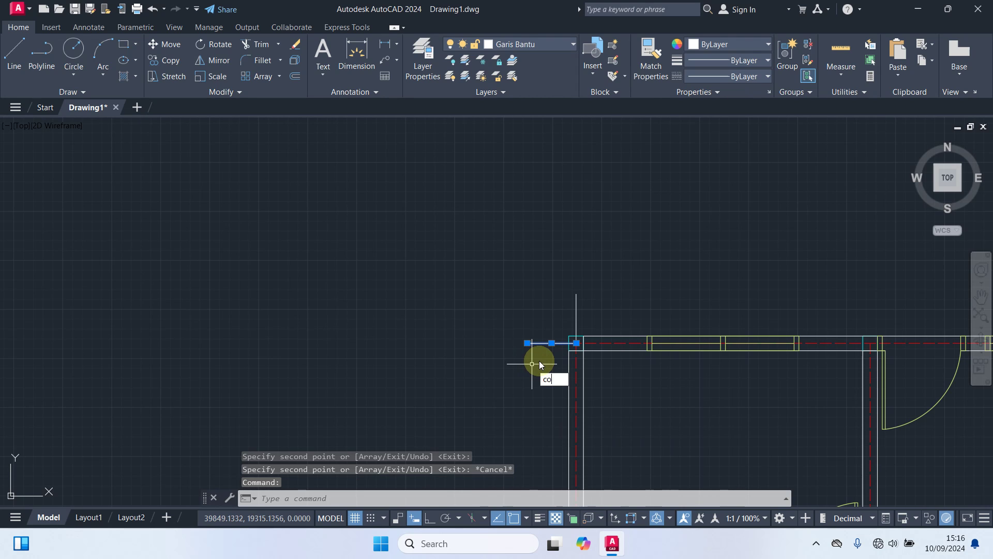
text(o)
key(Return)
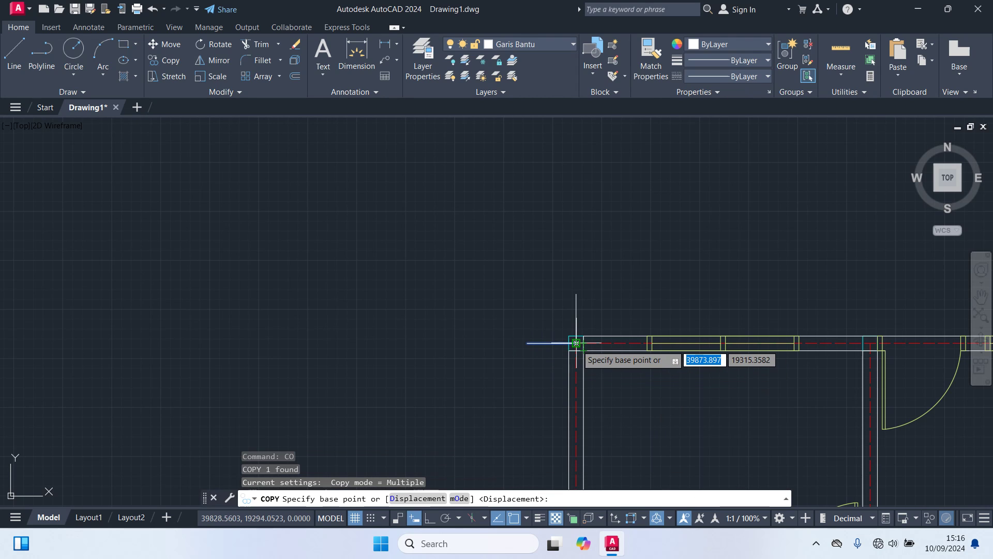
click(577, 343)
scroll(506, 410, down, 3)
scroll(558, 414, up, 6)
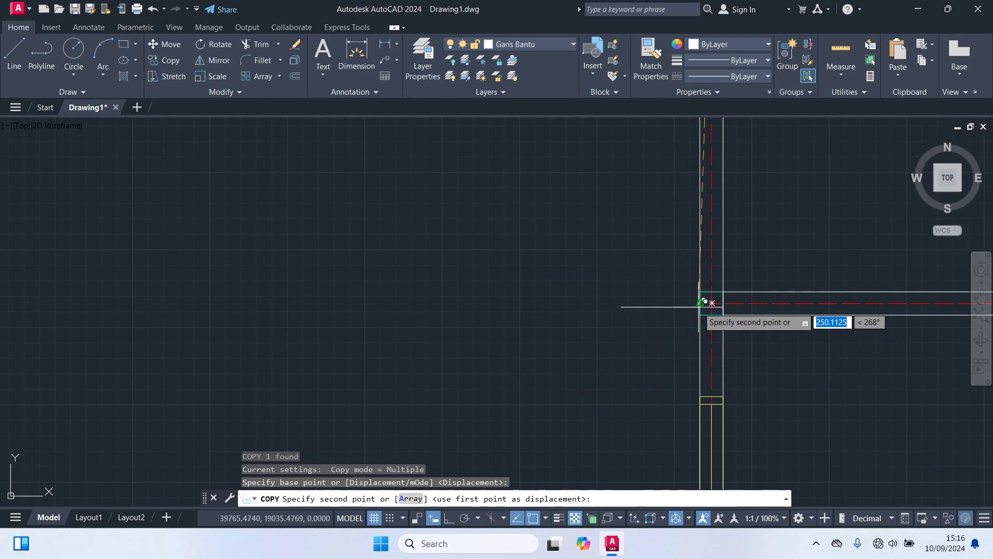
click(712, 303)
Place two more copies of that helper line on the left wall's axis, at the column between the windows and at the double-door wall's axis.
scroll(630, 385, down, 5)
middle_drag(629, 388, 618, 222)
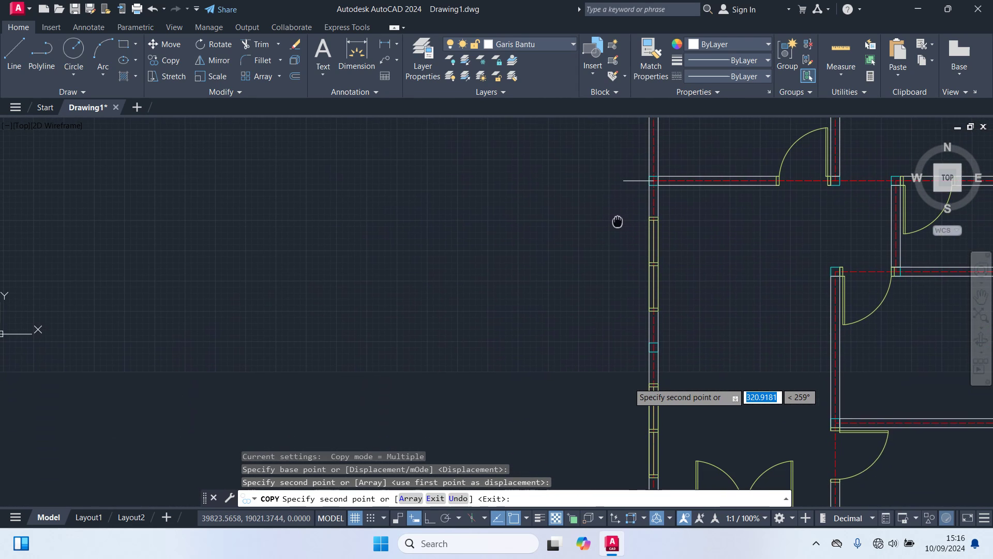
scroll(598, 344, up, 5)
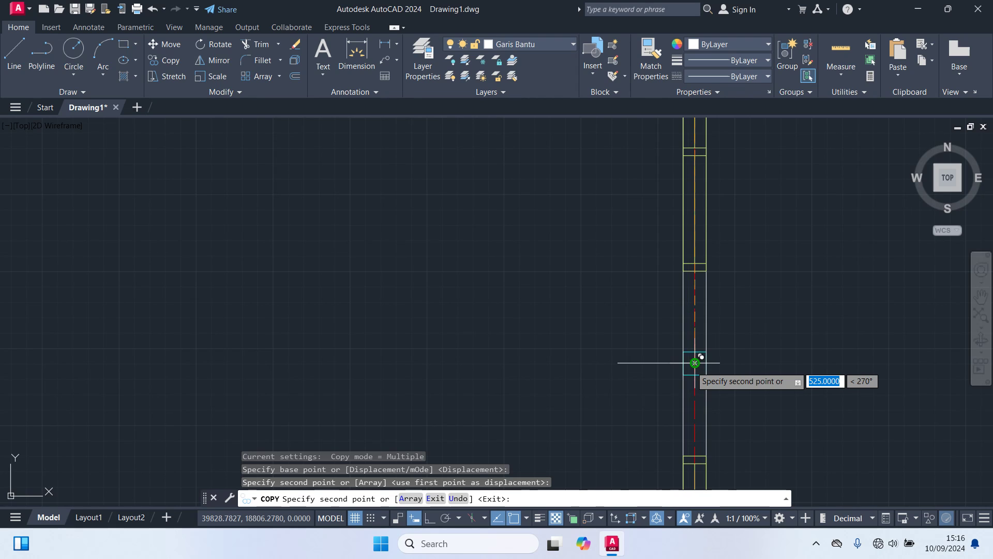
click(695, 363)
scroll(616, 381, down, 3)
middle_drag(616, 381, 612, 220)
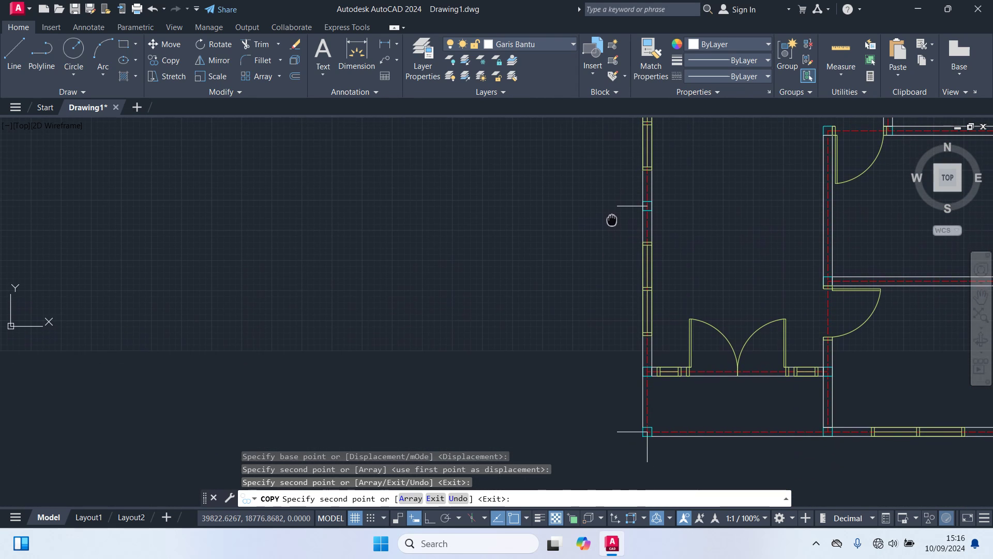
scroll(618, 403, up, 2)
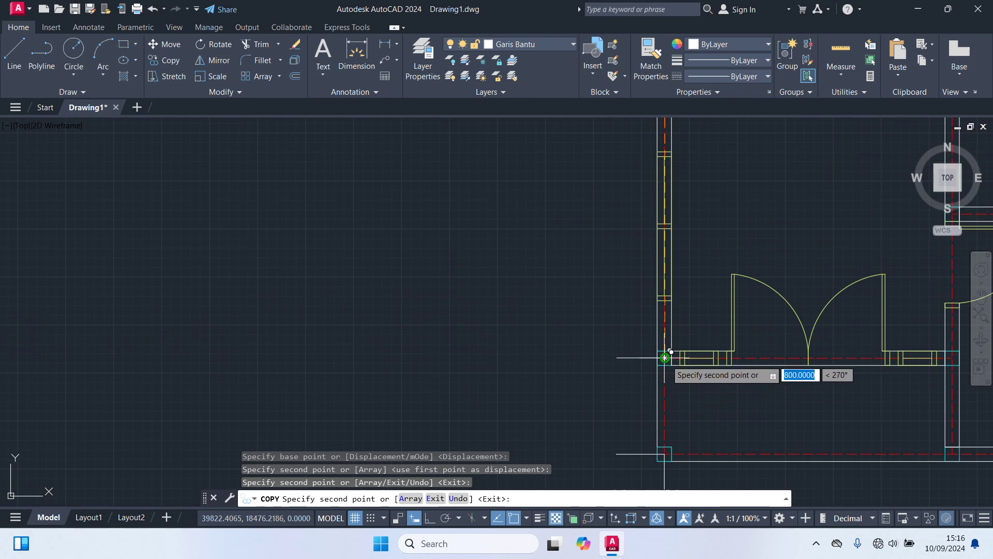
click(665, 357)
scroll(567, 405, down, 4)
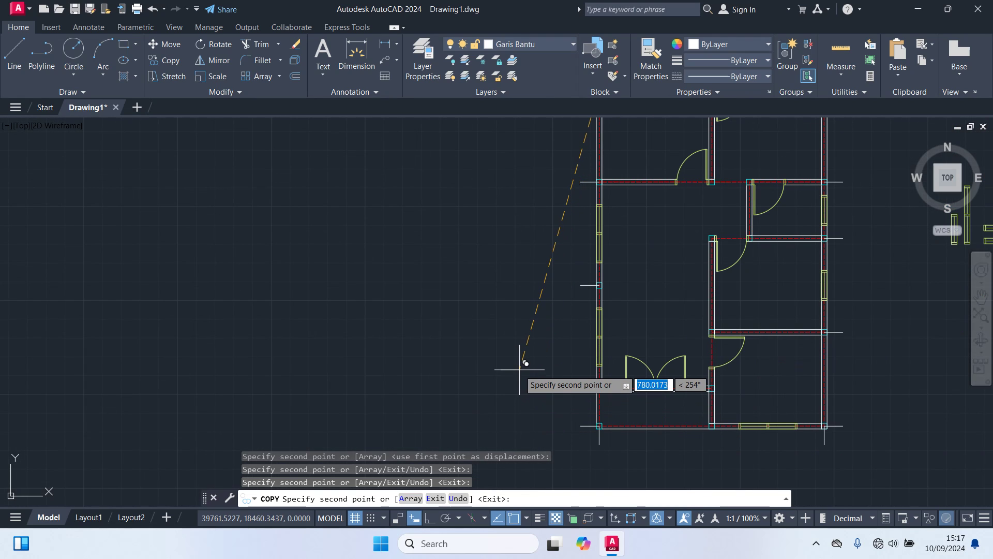
key(Return)
Copy the lower-left vertical helper line from its axis corner to where the interior vertical wall's axis meets the bottom wall's axis.
scroll(665, 450, up, 3)
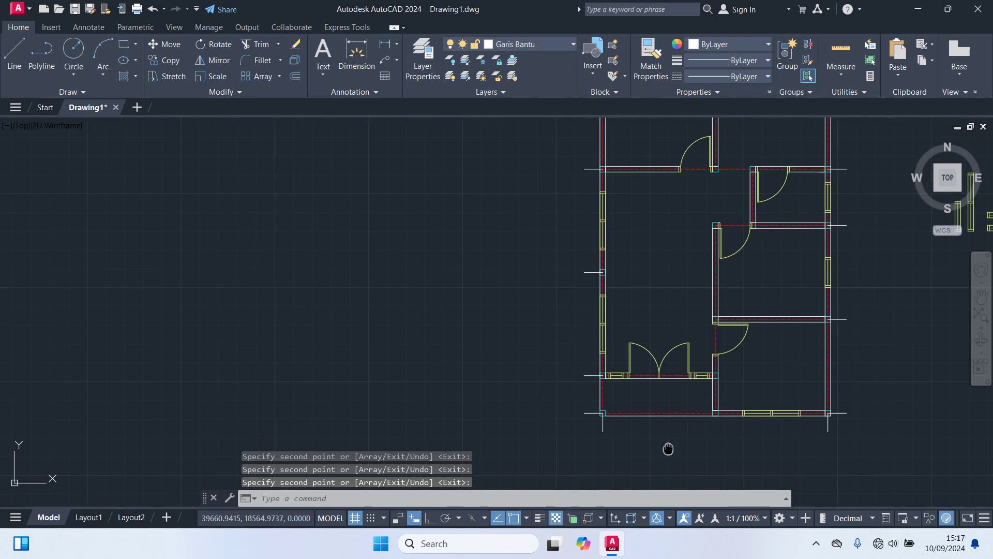
click(536, 321)
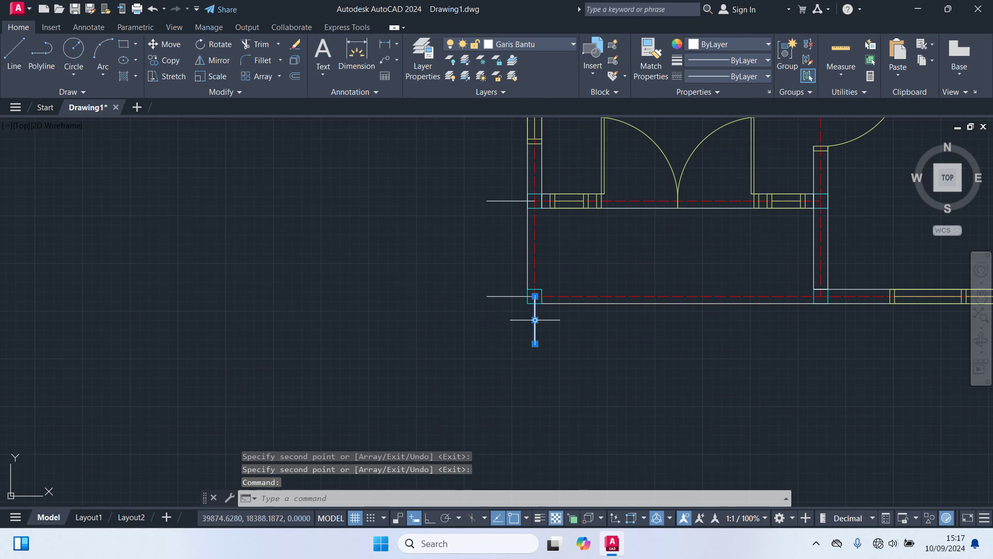
text(co)
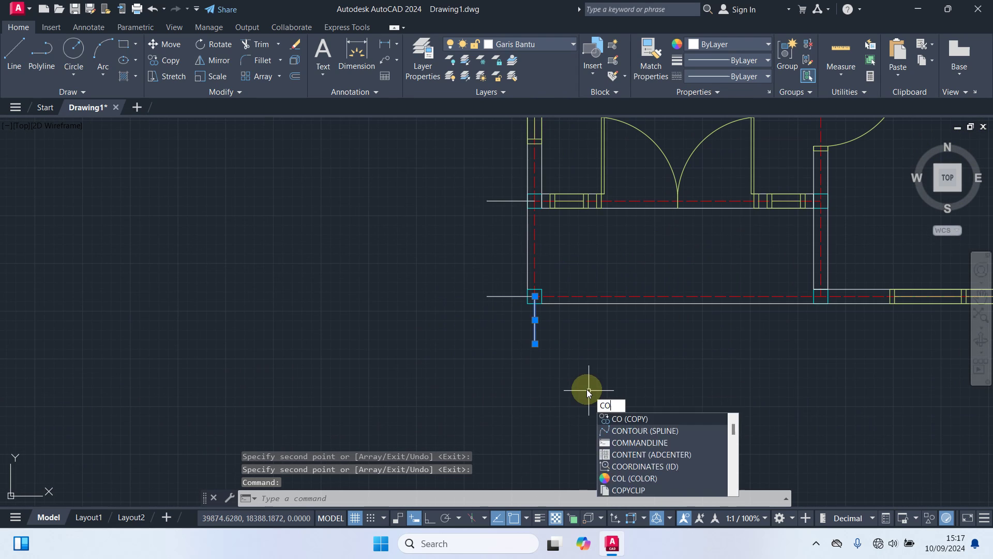
key(Return)
scroll(552, 309, up, 2)
click(525, 288)
scroll(621, 378, down, 2)
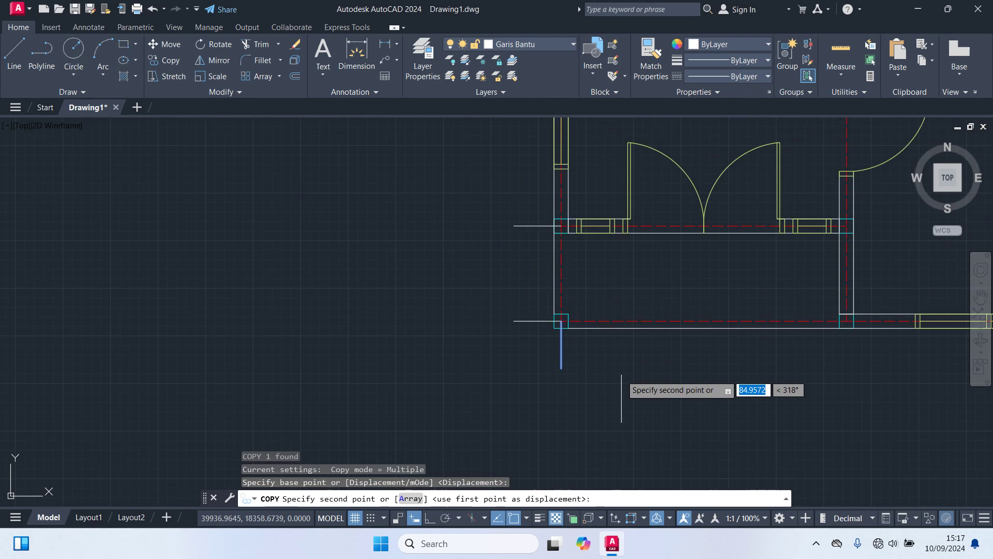
scroll(745, 359, up, 2)
click(773, 325)
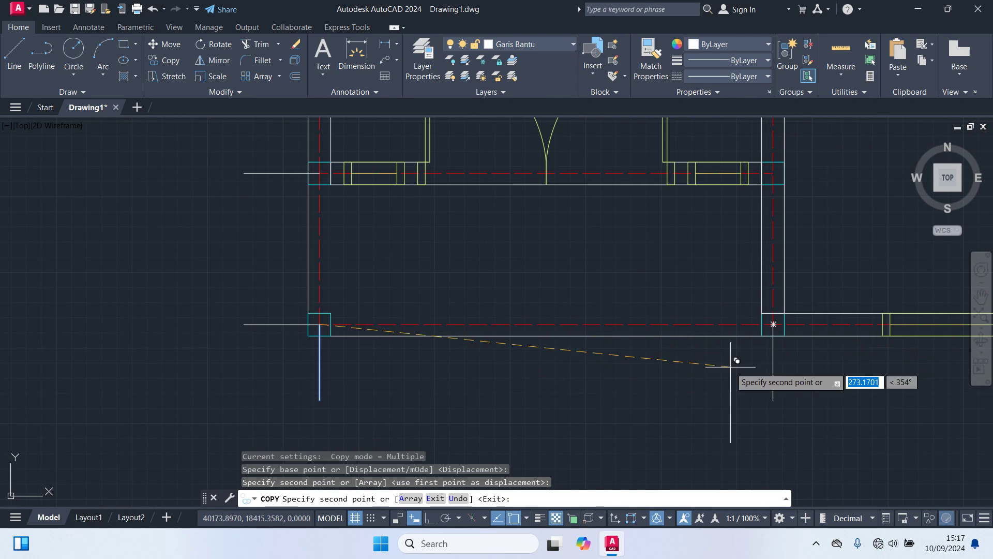
scroll(636, 423, down, 4)
key(Return)
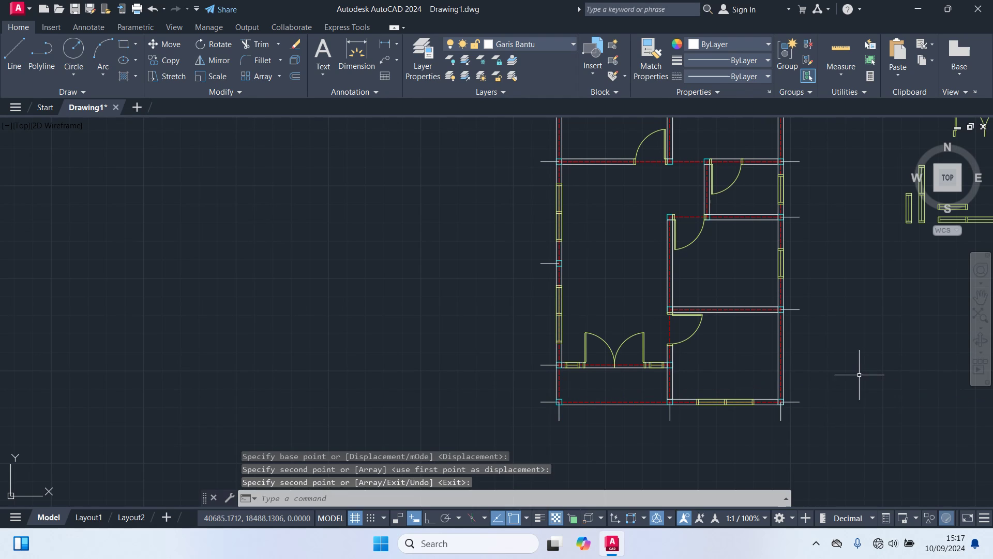
Copy the upper-left vertical helper line from its axis corner to where the interior vertical wall's axis meets the top wall's axis.
middle_drag(858, 329, 813, 483)
scroll(471, 202, up, 4)
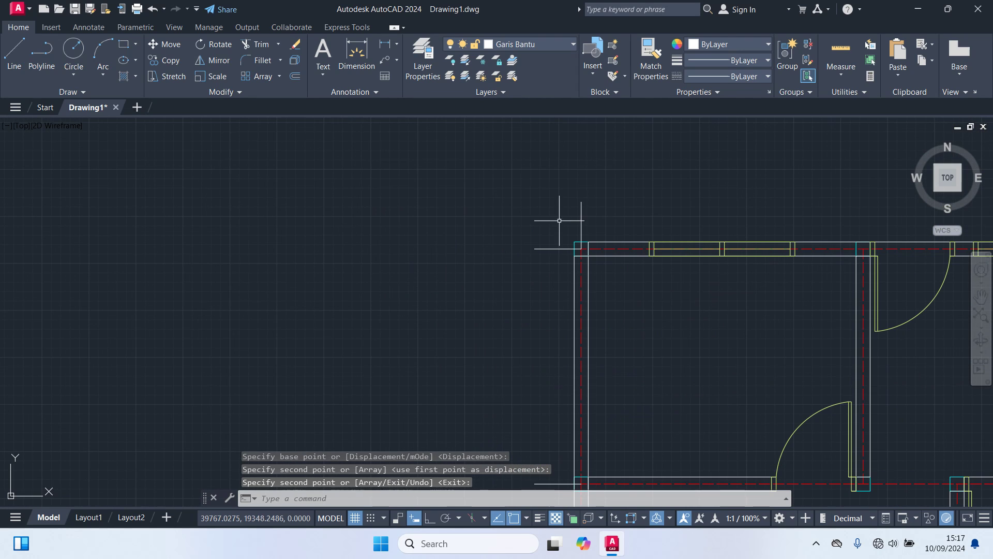
click(581, 224)
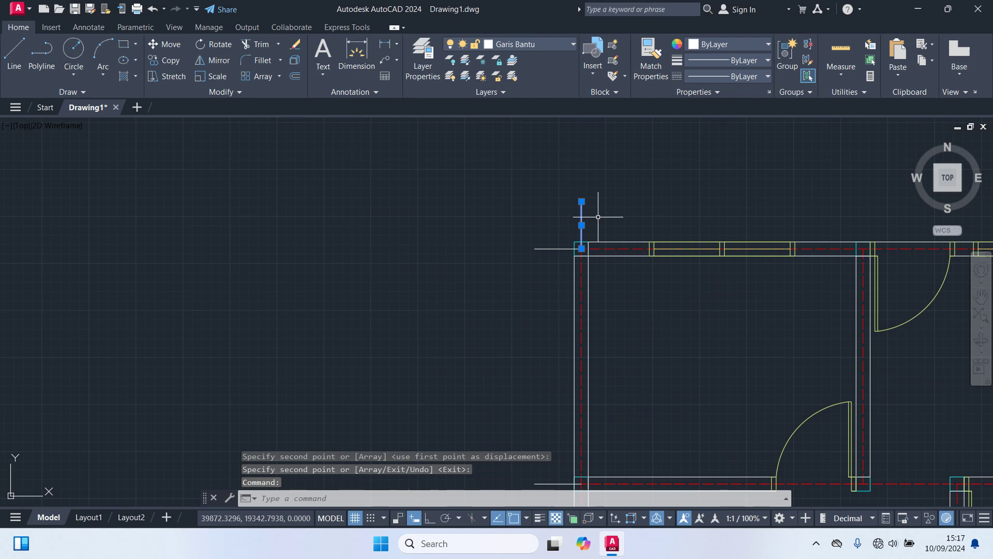
text(CO)
key(Return)
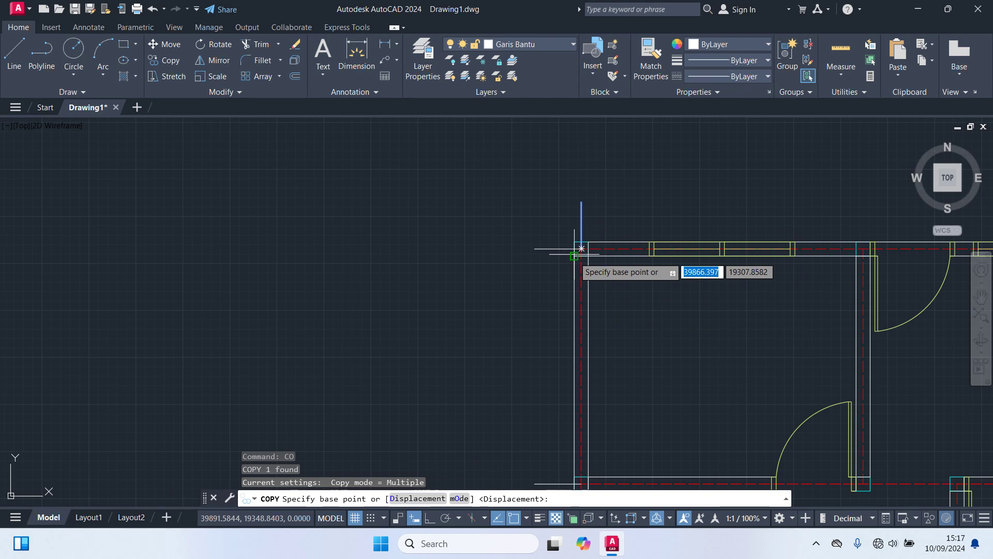
scroll(595, 230, up, 4)
click(596, 230)
scroll(652, 295, down, 2)
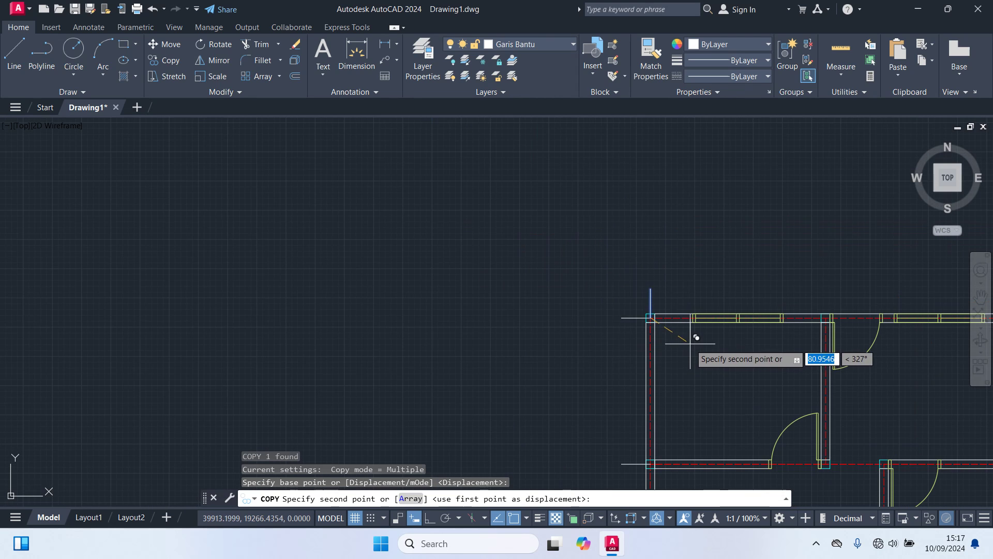
scroll(535, 341, up, 2)
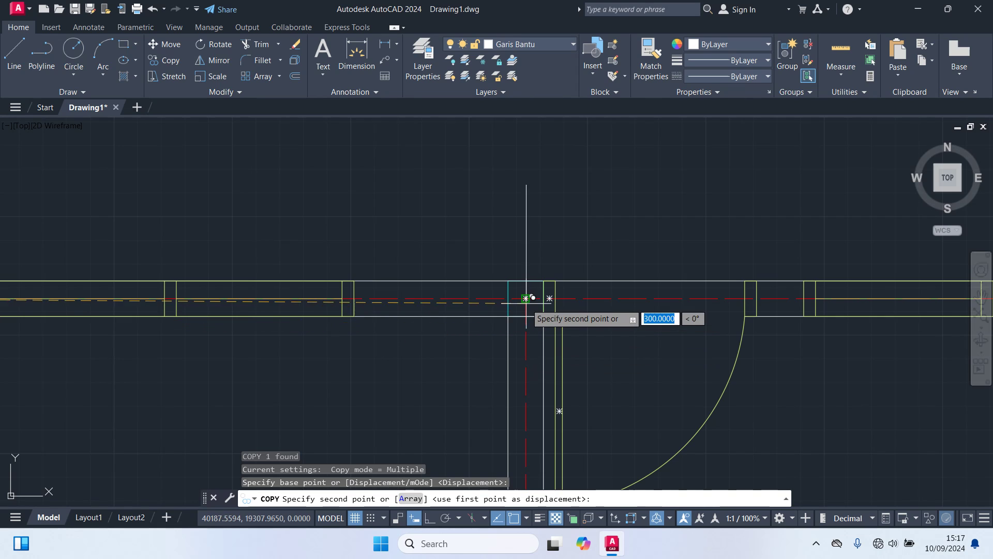
click(526, 299)
scroll(414, 362, down, 3)
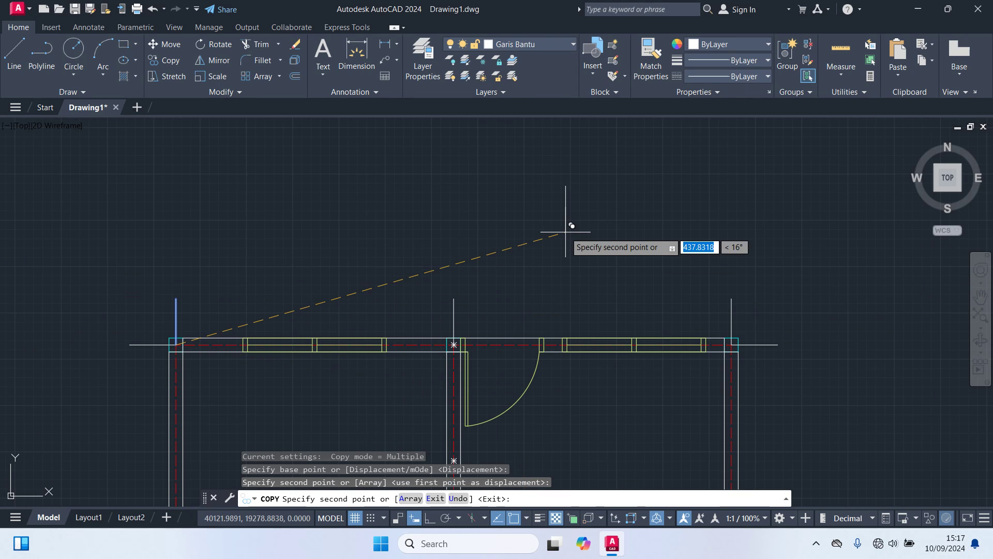
key(Return)
scroll(624, 196, down, 4)
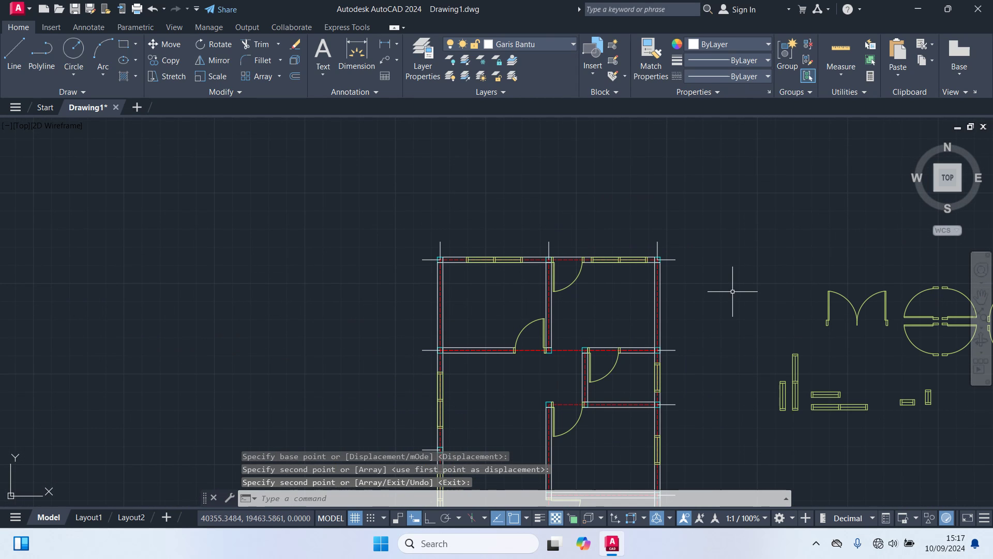
middle_drag(733, 291, 693, 188)
scroll(693, 200, down, 2)
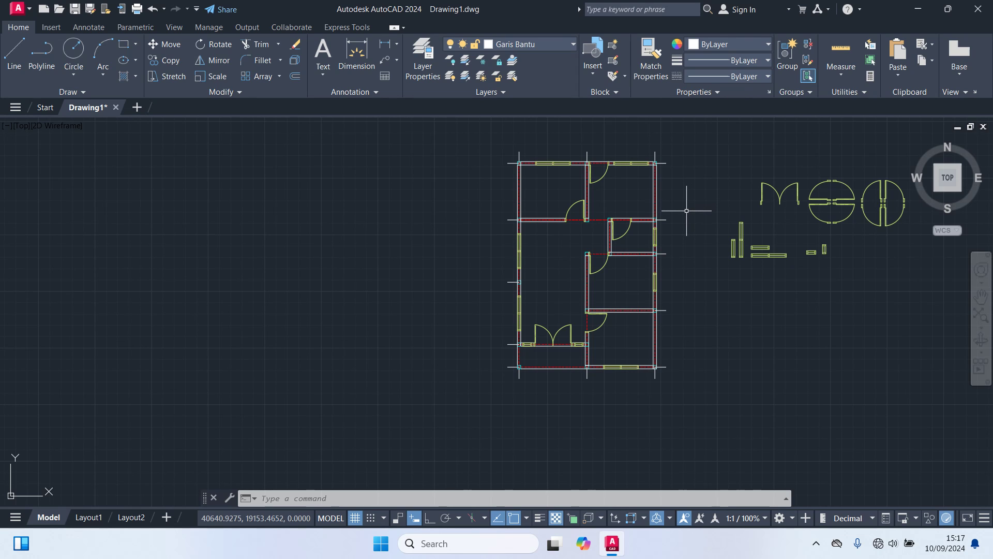
middle_drag(792, 291, 688, 337)
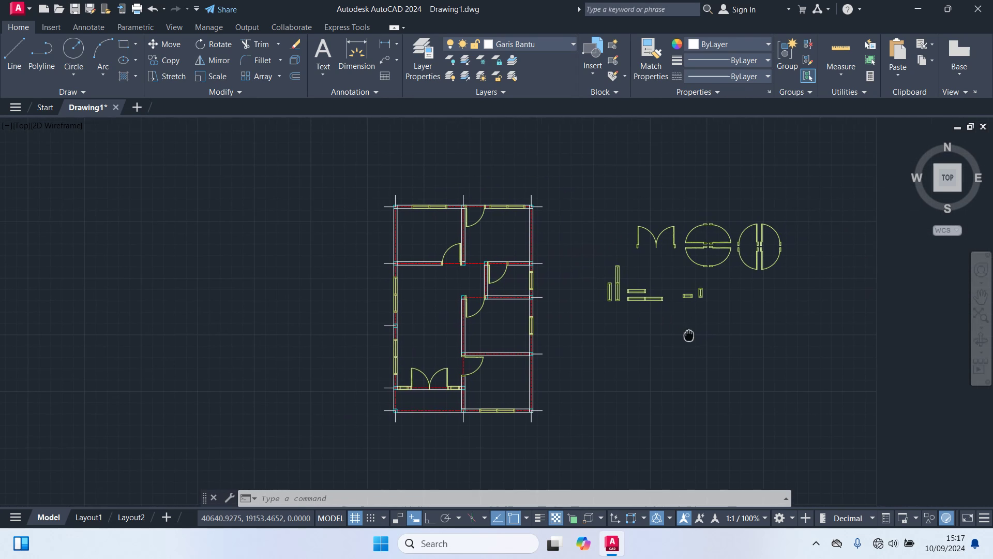
scroll(627, 337, up, 2)
middle_drag(627, 337, 676, 349)
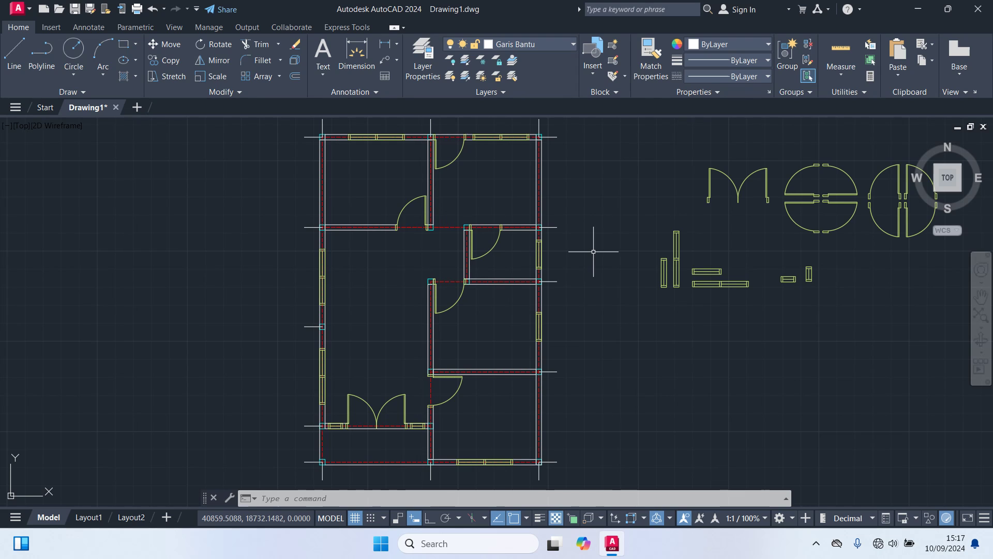
Start a new dimension style named "Skala 100" based on ISO-25 for all dimensions and open its line settings.
text(d)
key(Return)
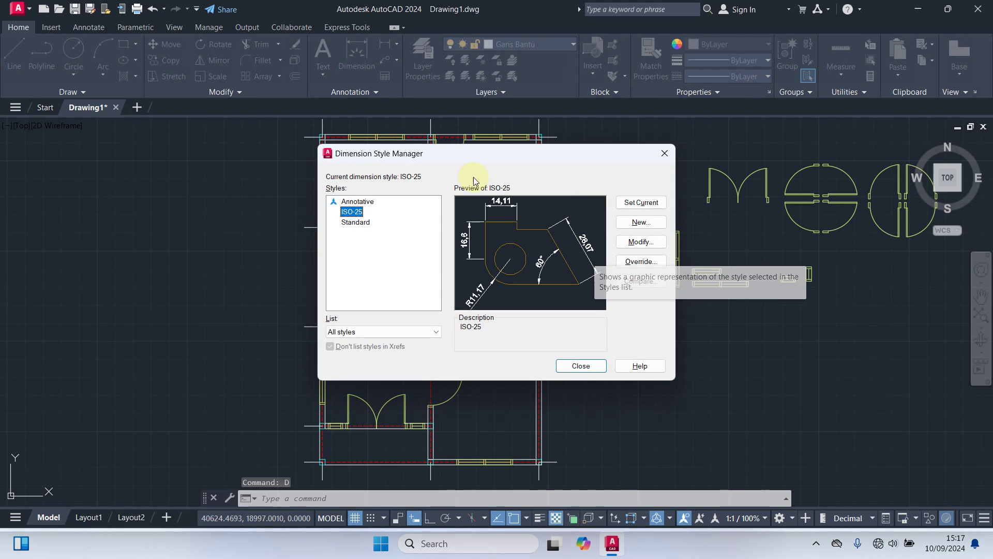
click(639, 223)
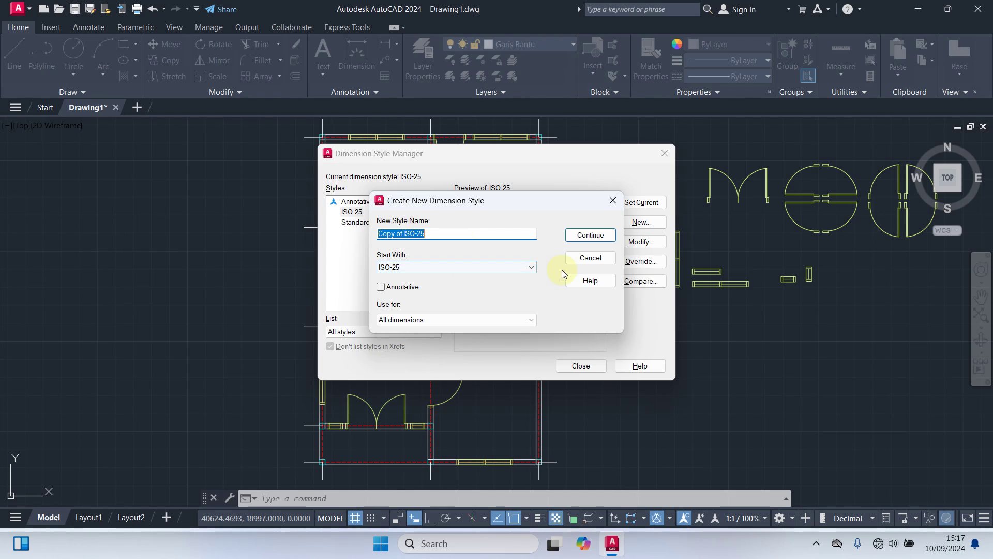
text(Skala 100)
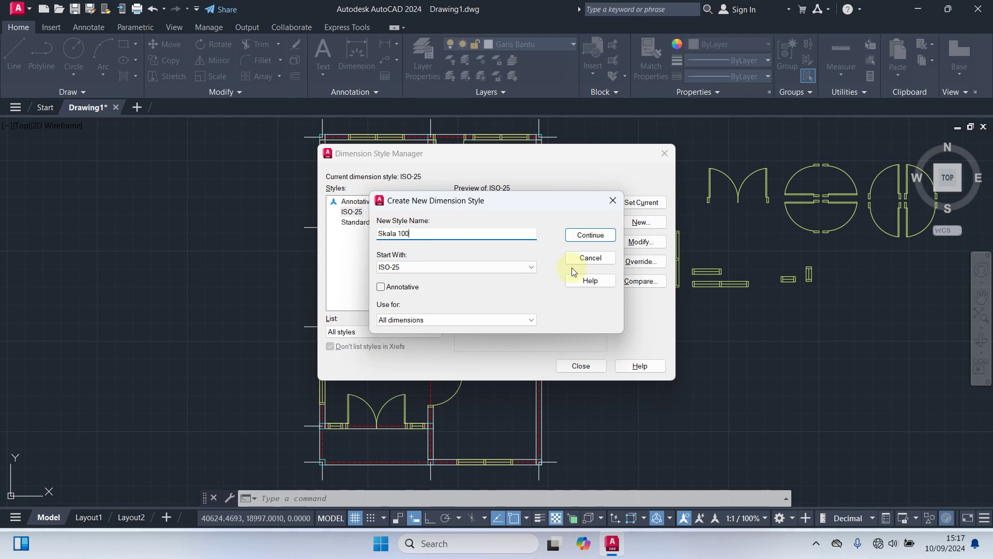
click(596, 235)
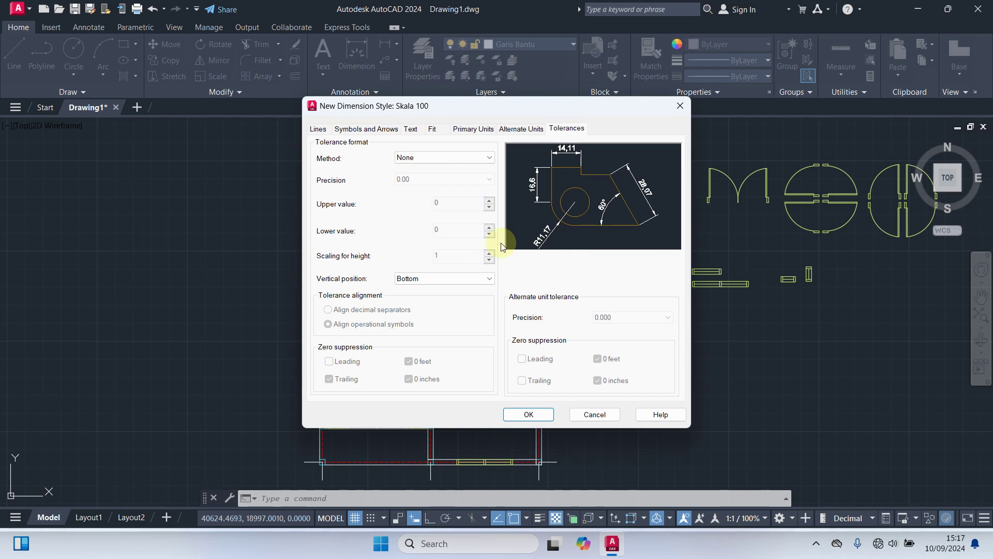
click(318, 130)
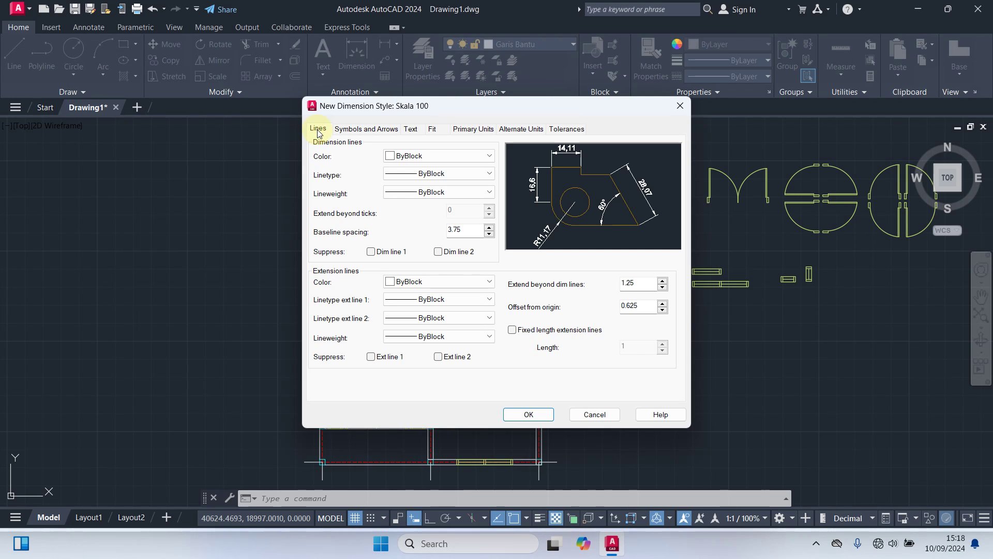
Set the dimension lines to Cyan with a 0.05 mm lineweight and a baseline spacing of 10.
click(424, 156)
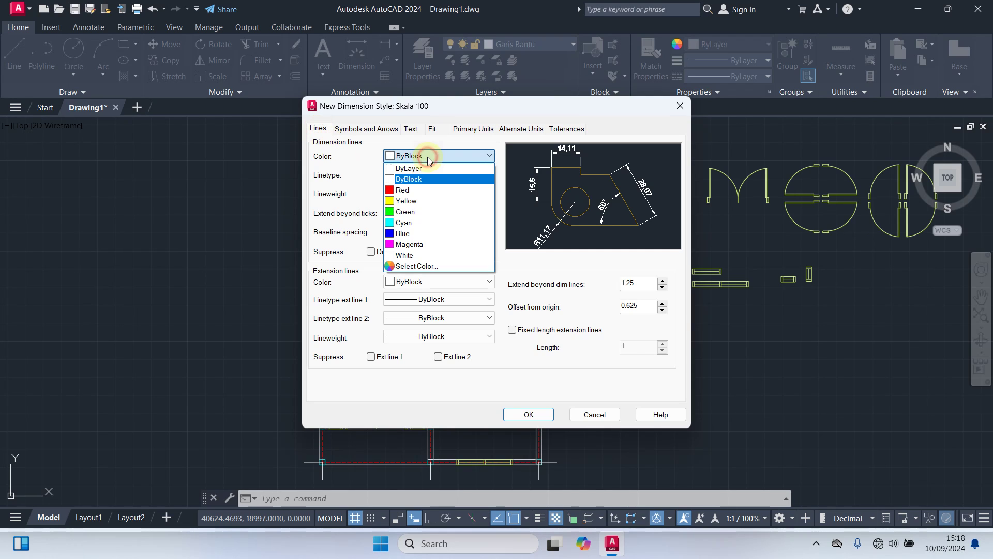
click(411, 224)
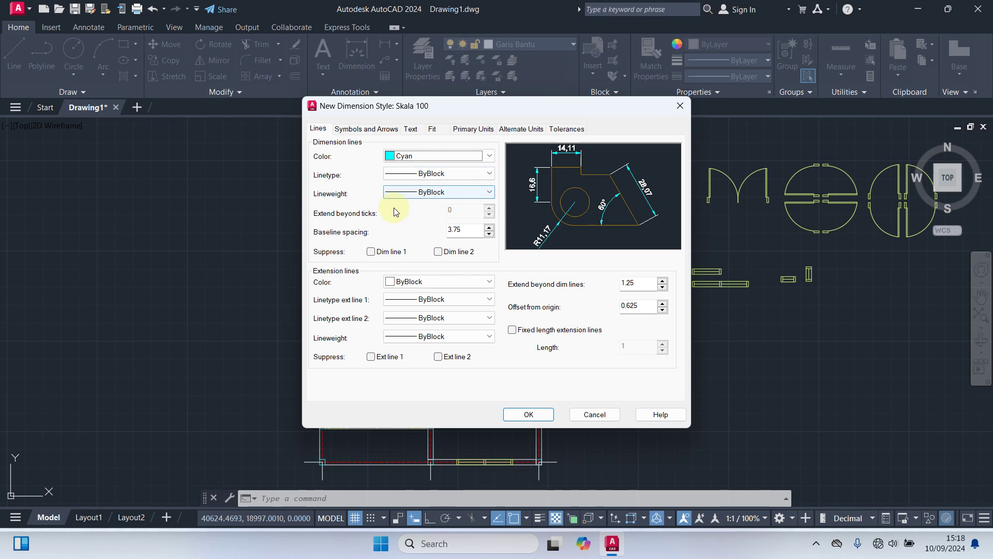
click(431, 193)
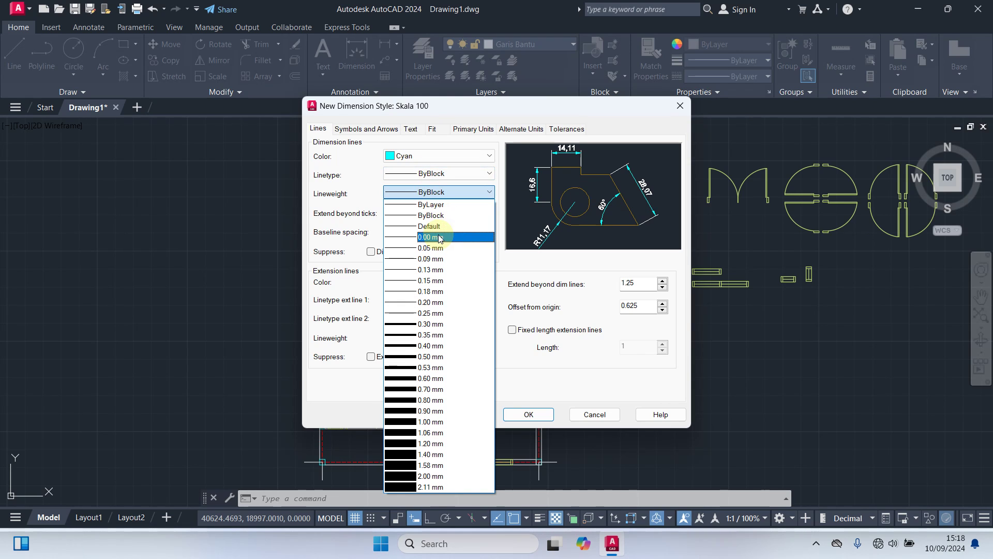
click(430, 248)
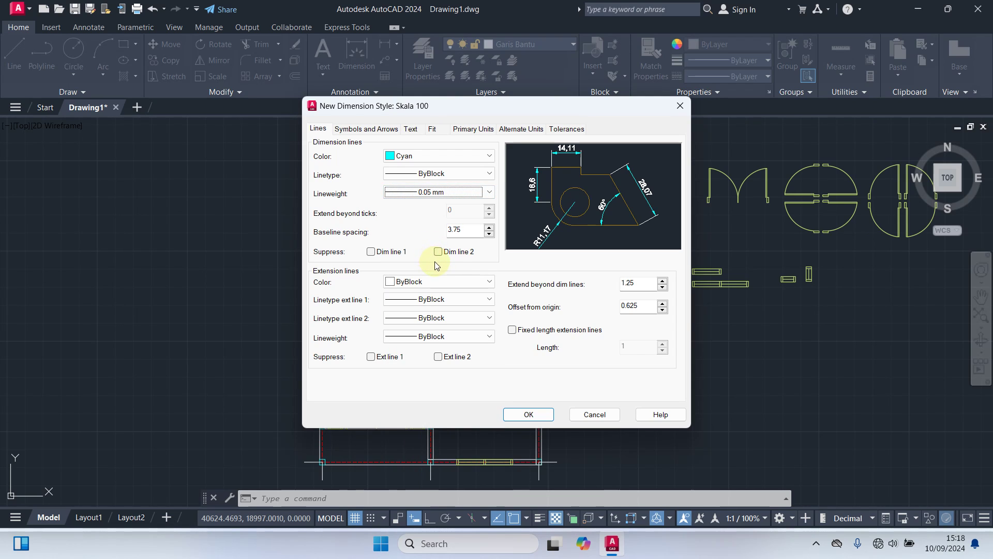
double_click(467, 231)
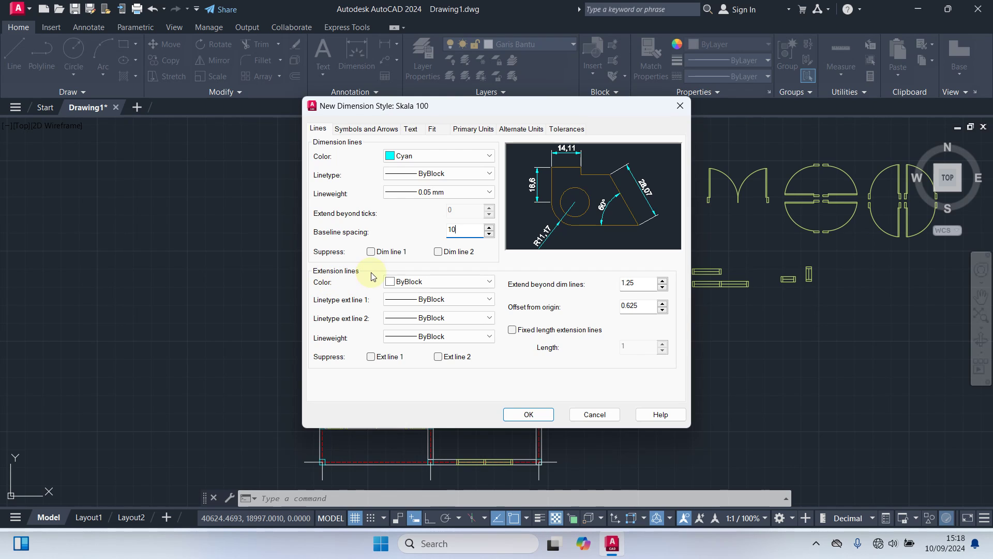
Set the extension lines to Yellow with 0.05 mm lineweight, extending 20 beyond the dimension lines and offset 20 from the origin.
click(404, 281)
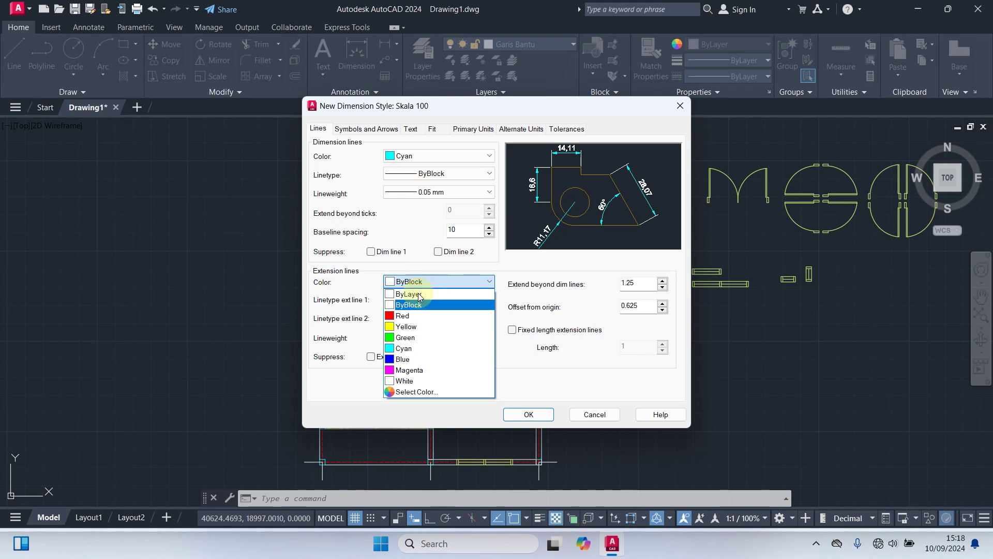
click(417, 333)
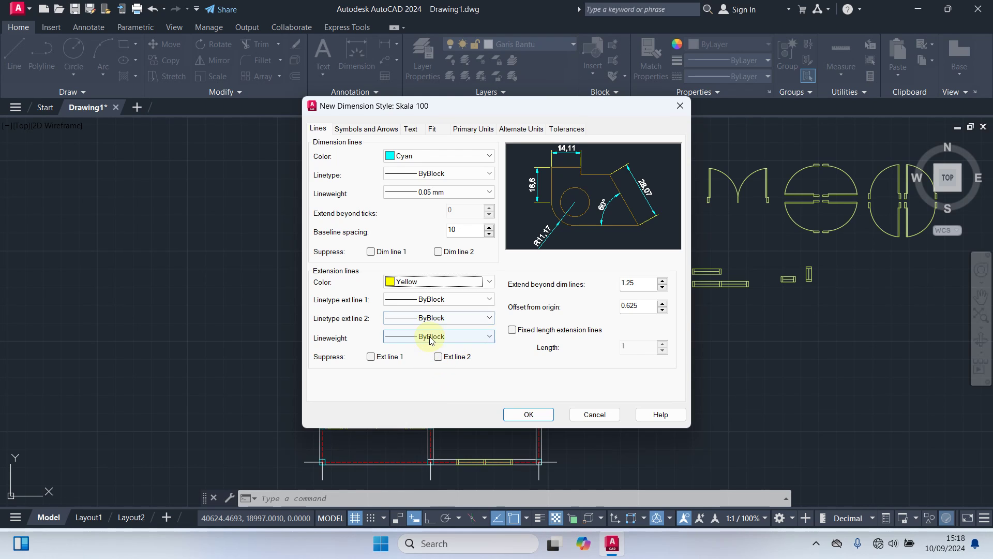
click(486, 336)
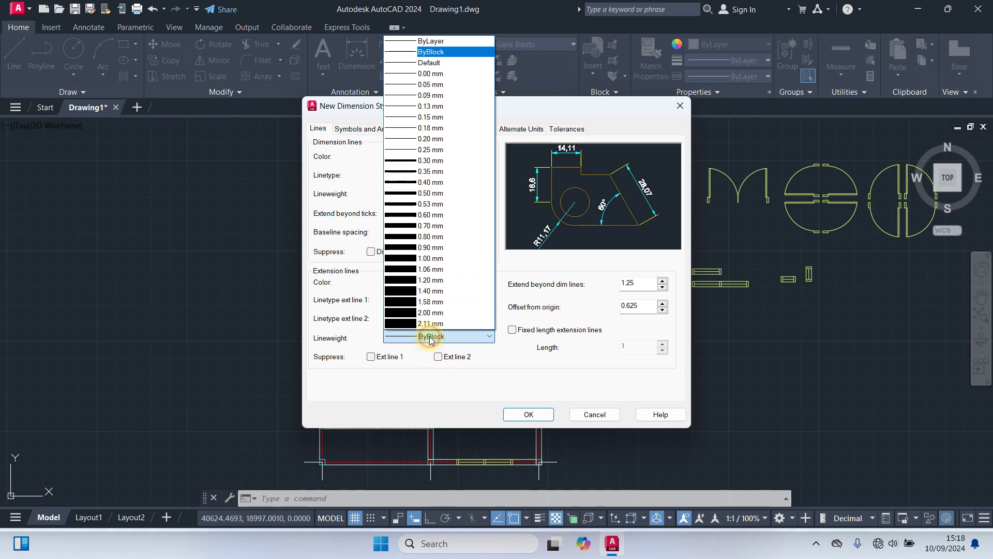
click(423, 85)
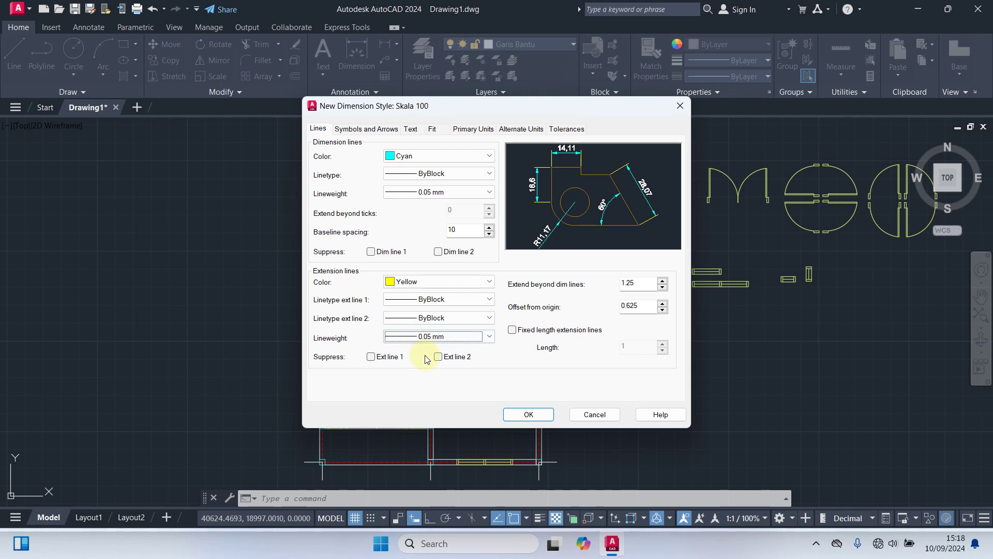
double_click(629, 283)
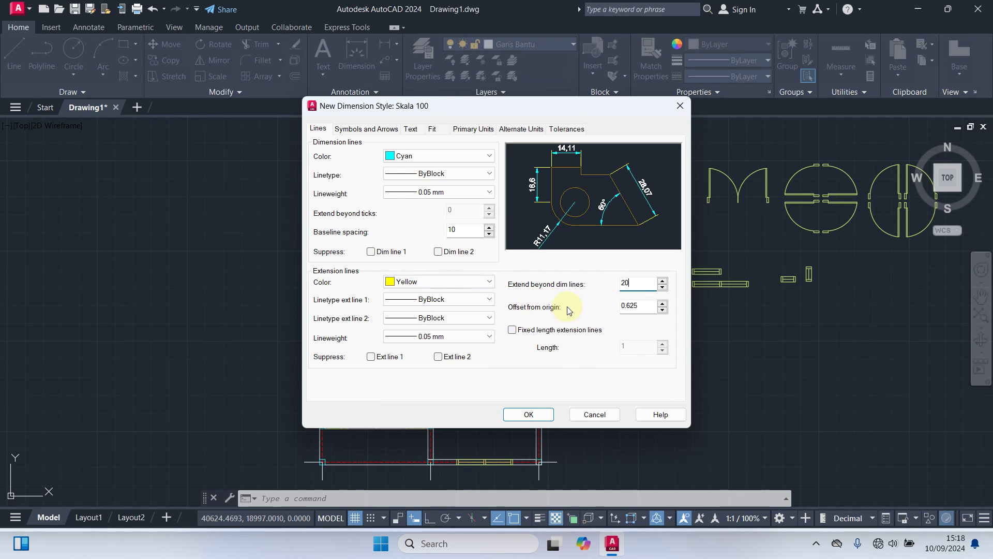
double_click(644, 305)
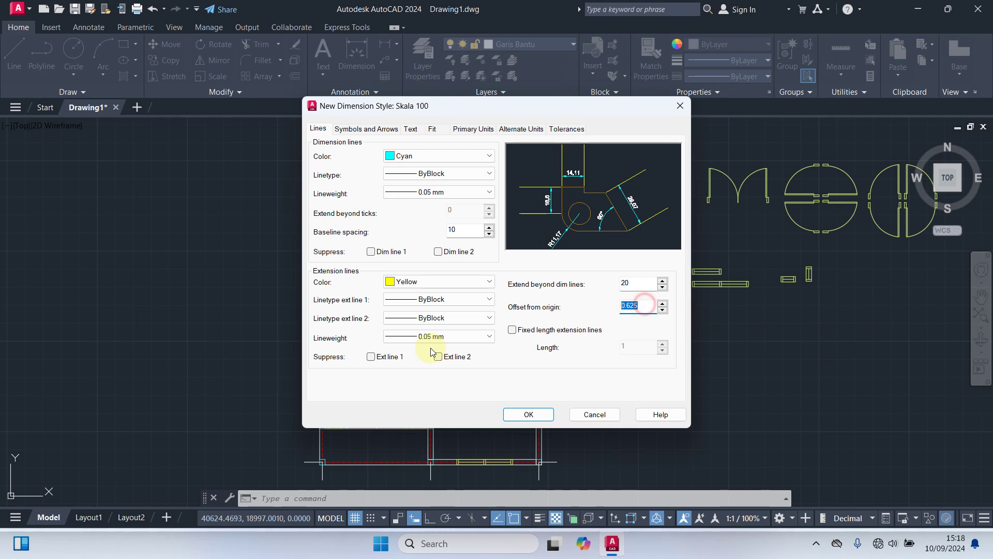
text(20)
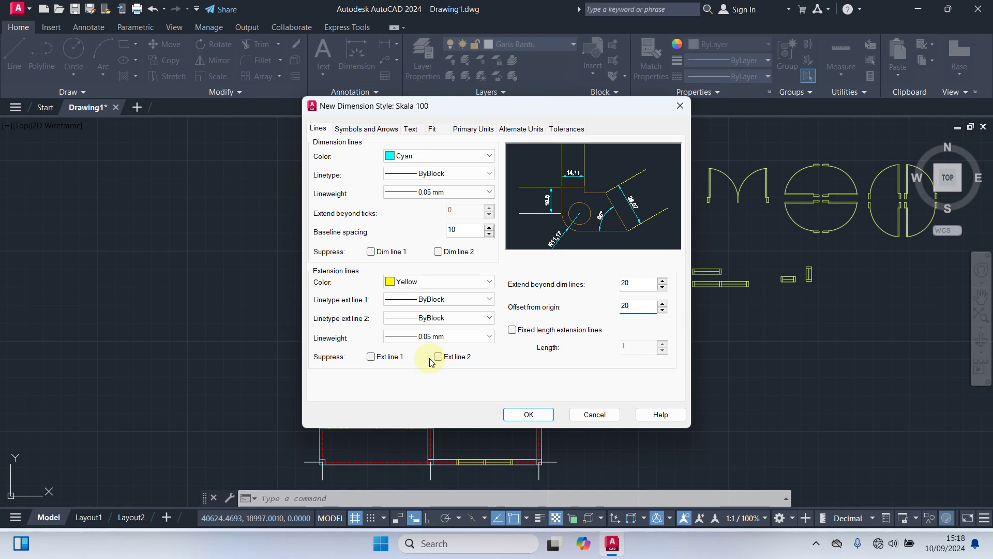
Use Architectural tick for the first and second arrowheads with an arrow size of 7.5, and set the dimension break size to 0.125.
click(362, 130)
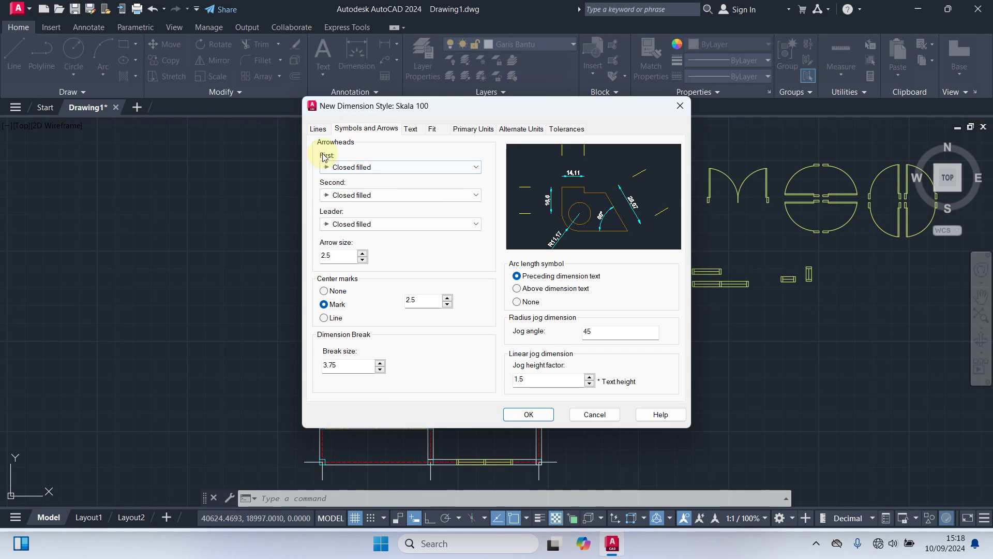
click(359, 168)
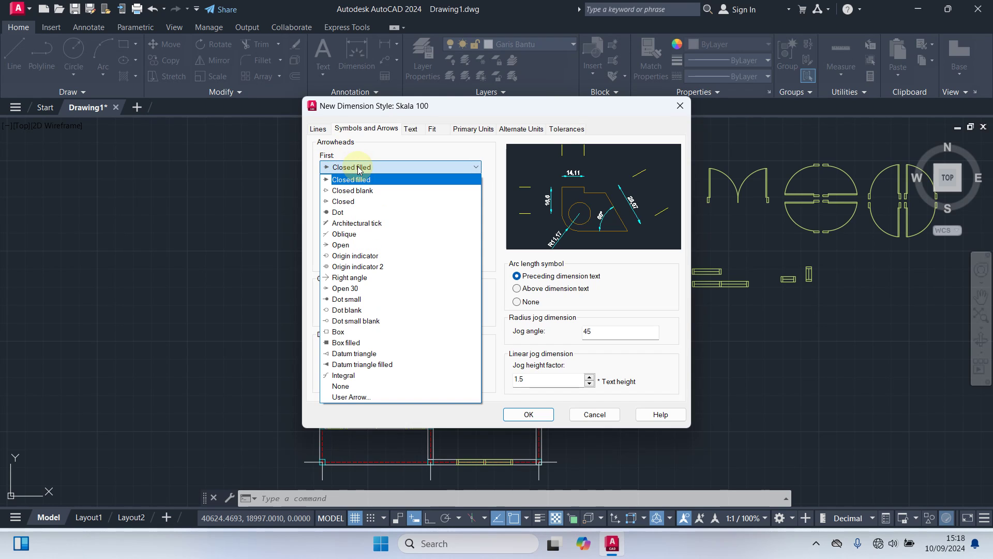
click(376, 223)
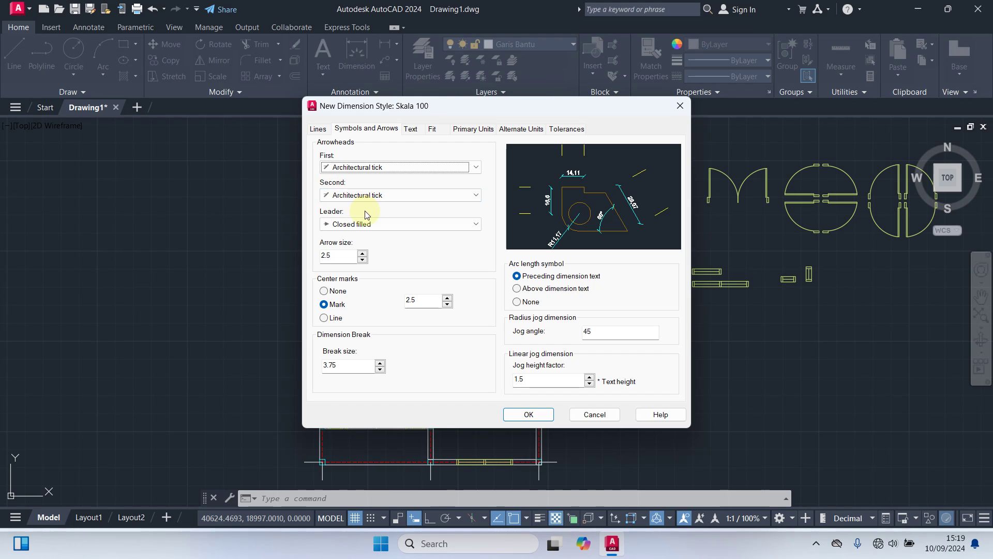
double_click(338, 256)
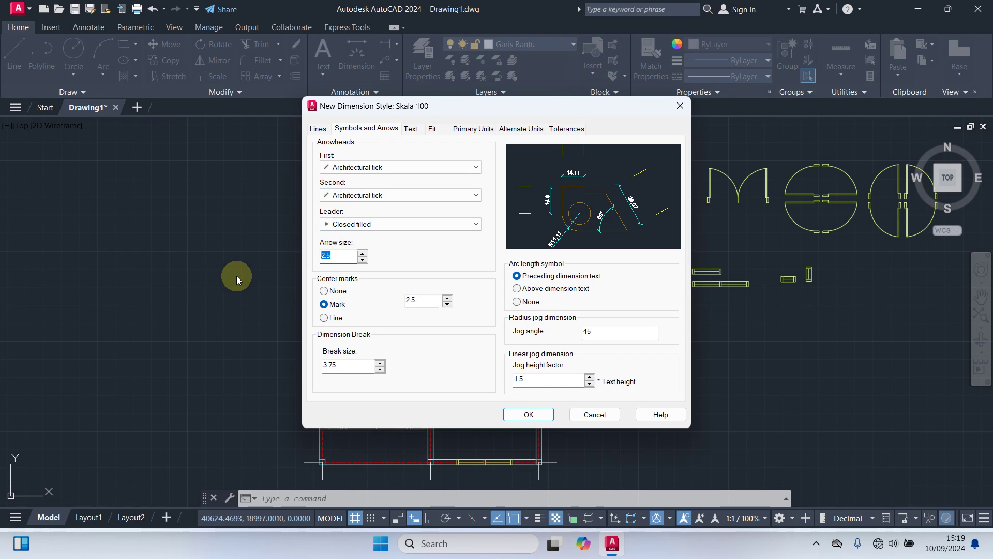
text(7.5)
double_click(353, 365)
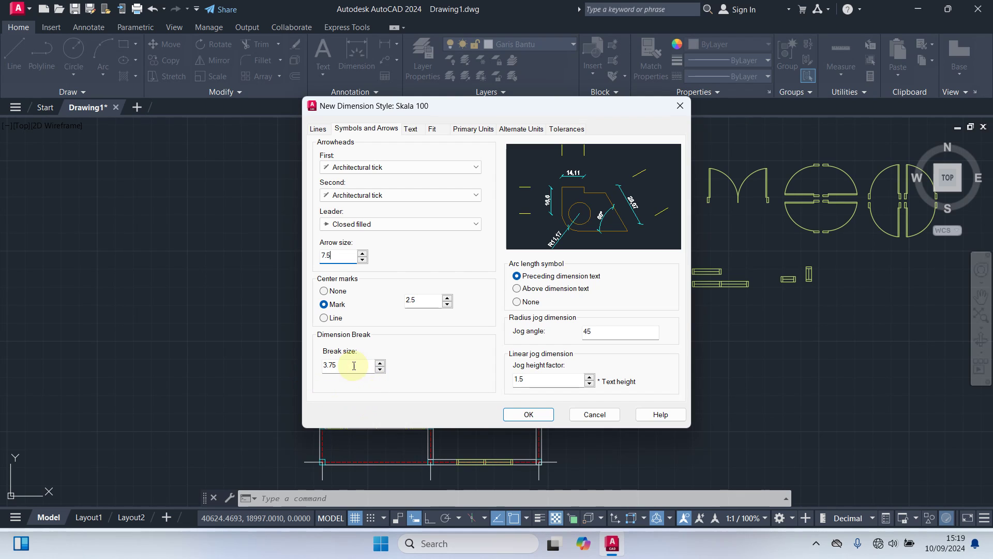
text(0)
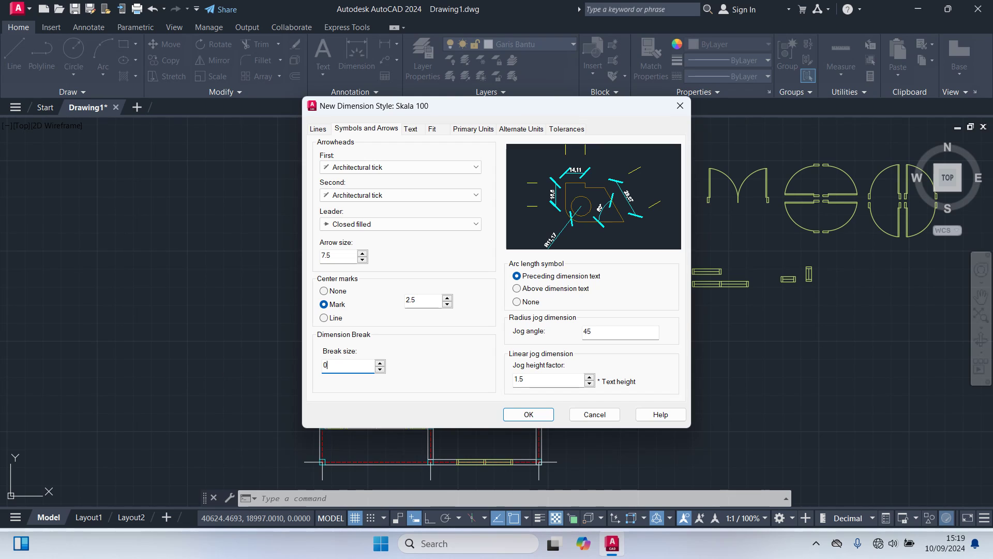
text(.125)
Create a new text style named "Skala 100" for the dimension text and give it the Romantic font.
click(412, 129)
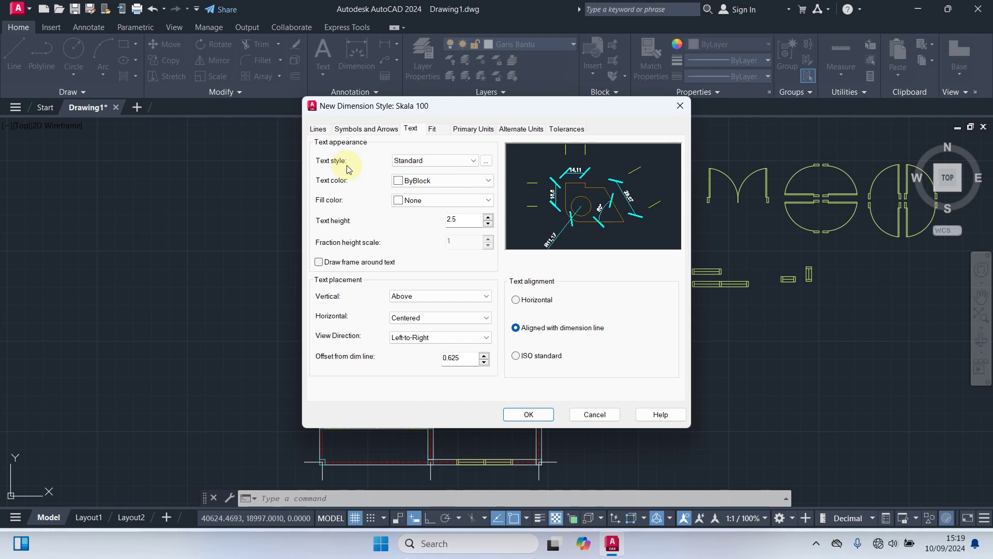
click(487, 162)
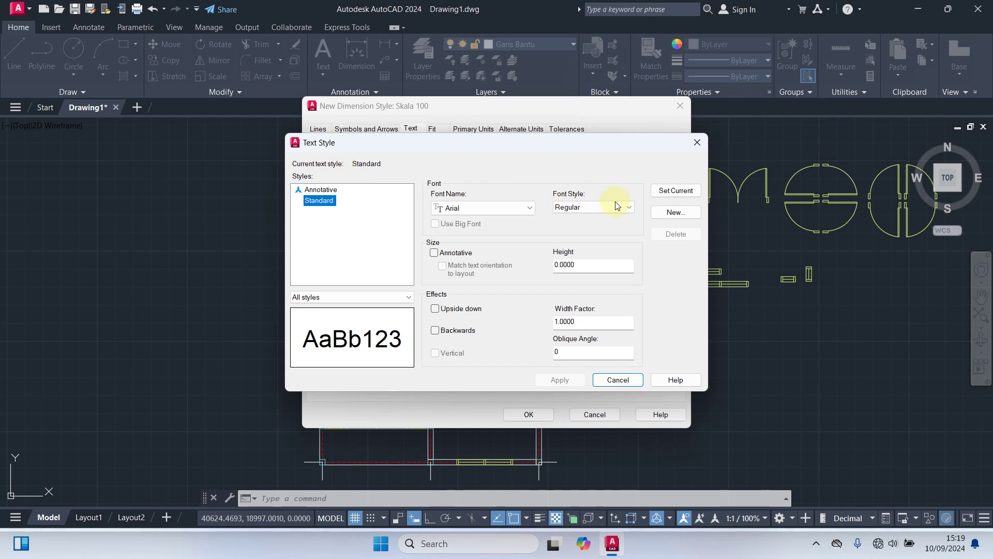
click(689, 211)
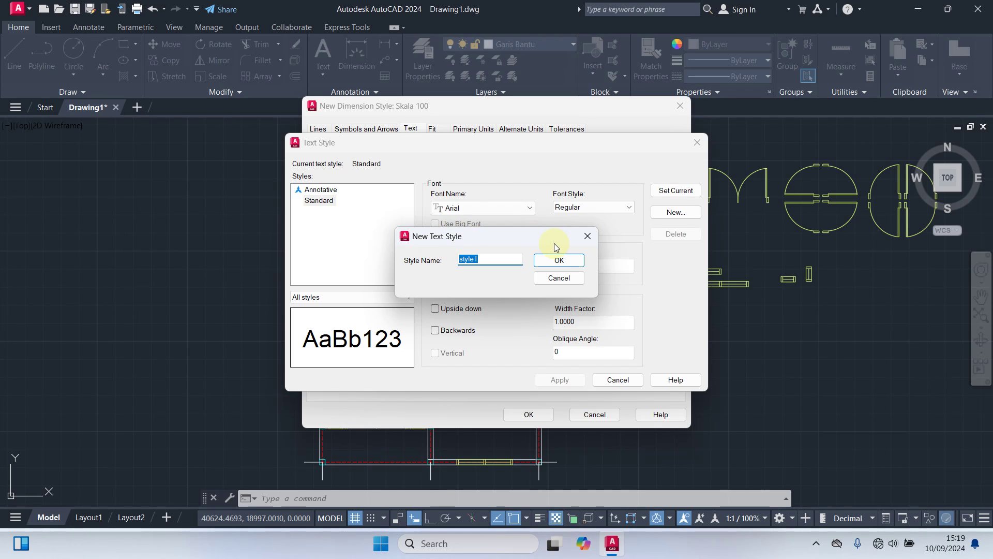
text(Skala 100)
click(559, 261)
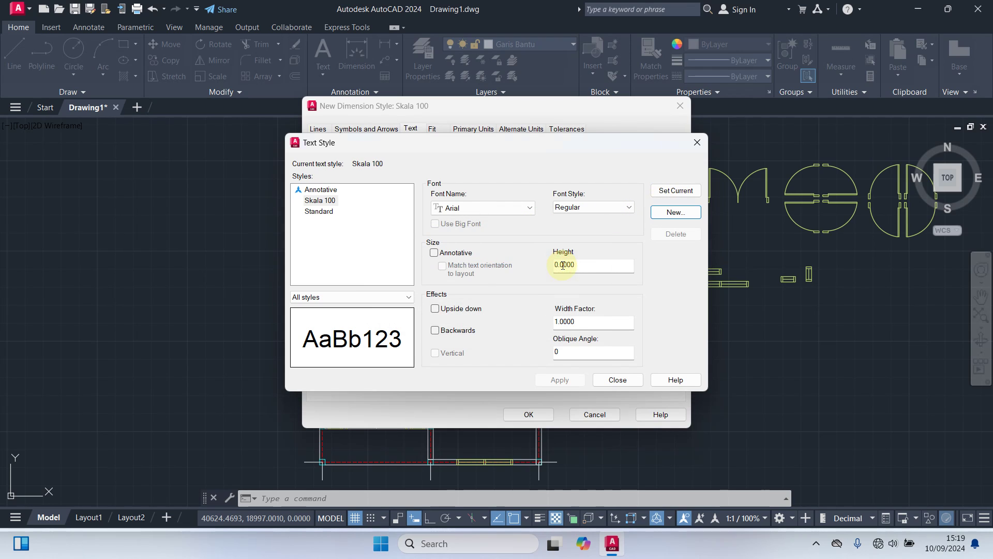
click(490, 209)
text(romant.shx)
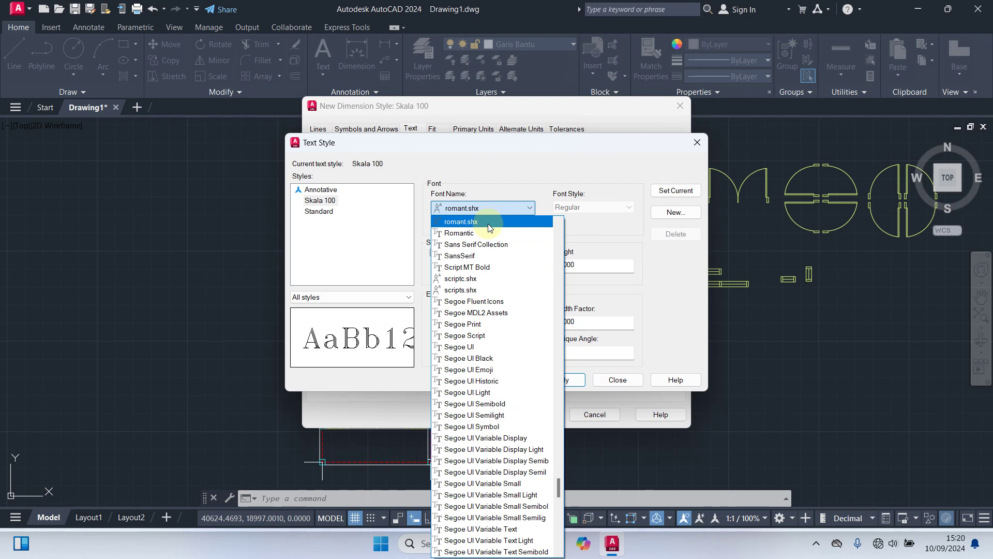
click(472, 222)
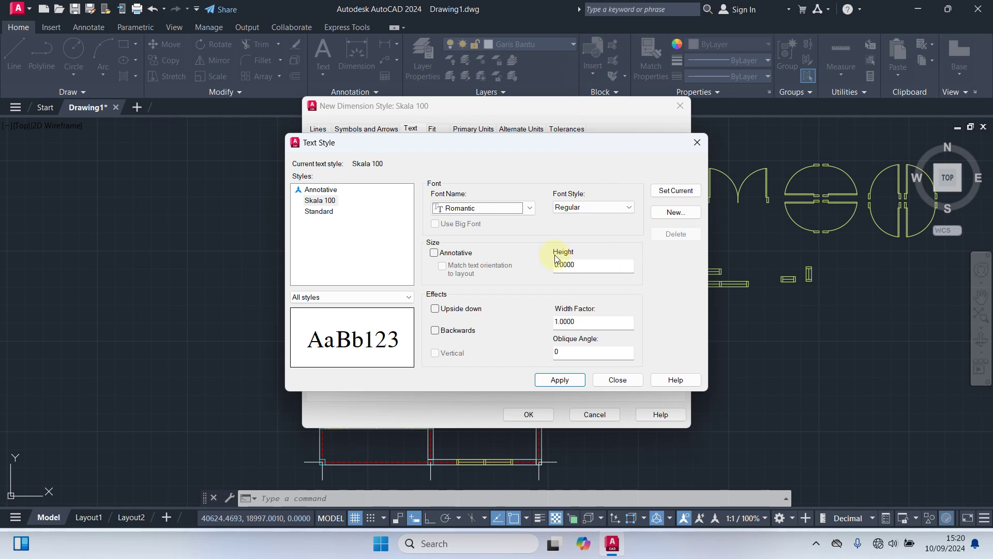
Set the Skala 100 text style's height to 22.5, apply it and return to the dimension style settings.
click(590, 264)
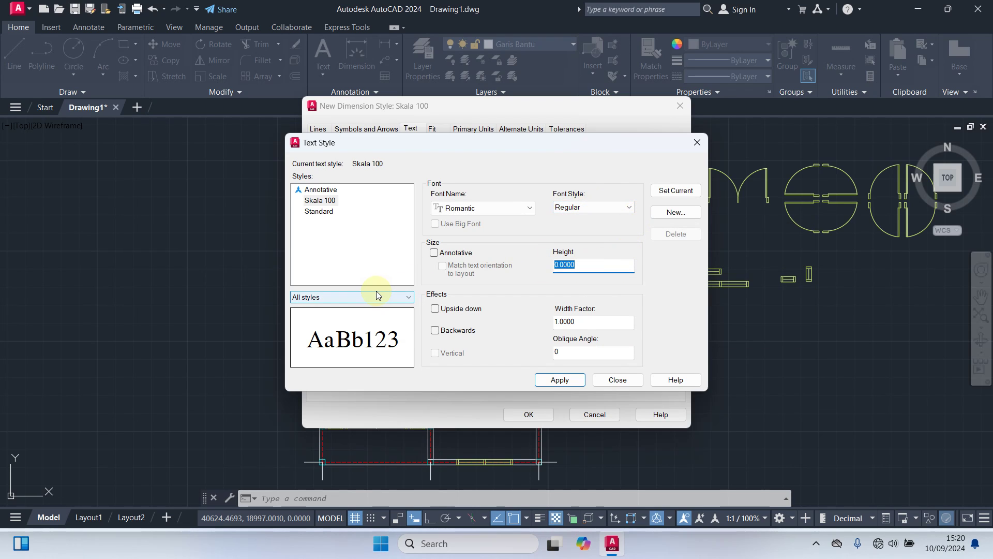
text(22.5)
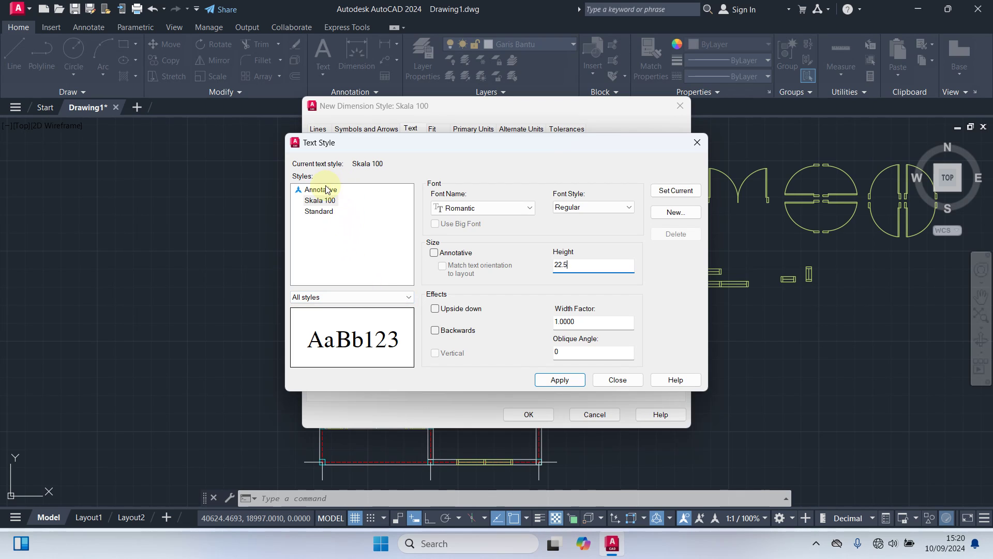
click(331, 204)
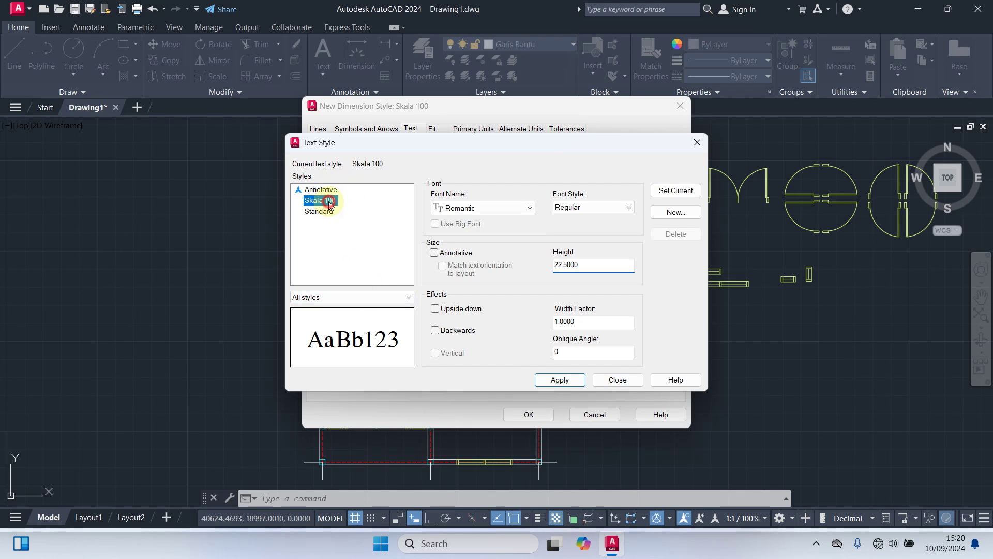
click(549, 384)
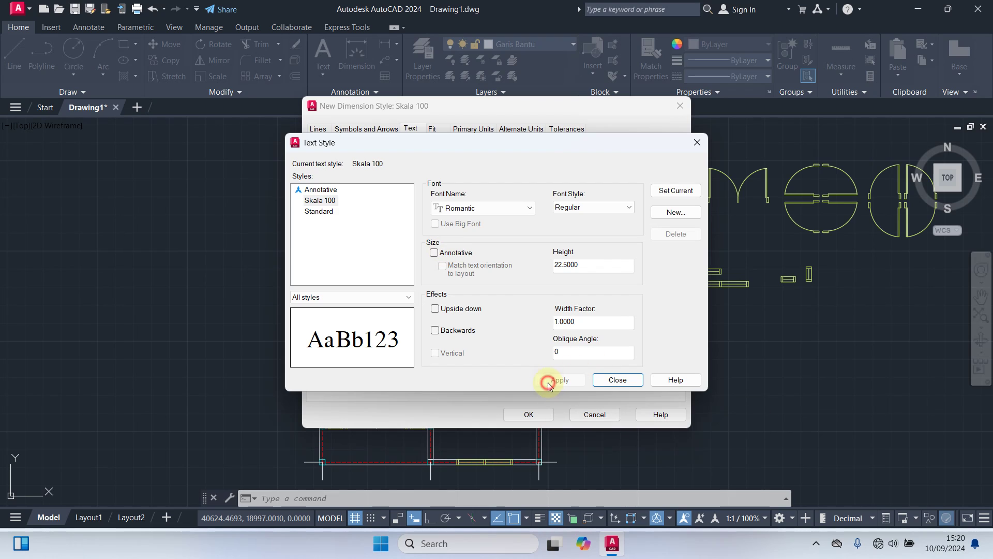
click(619, 381)
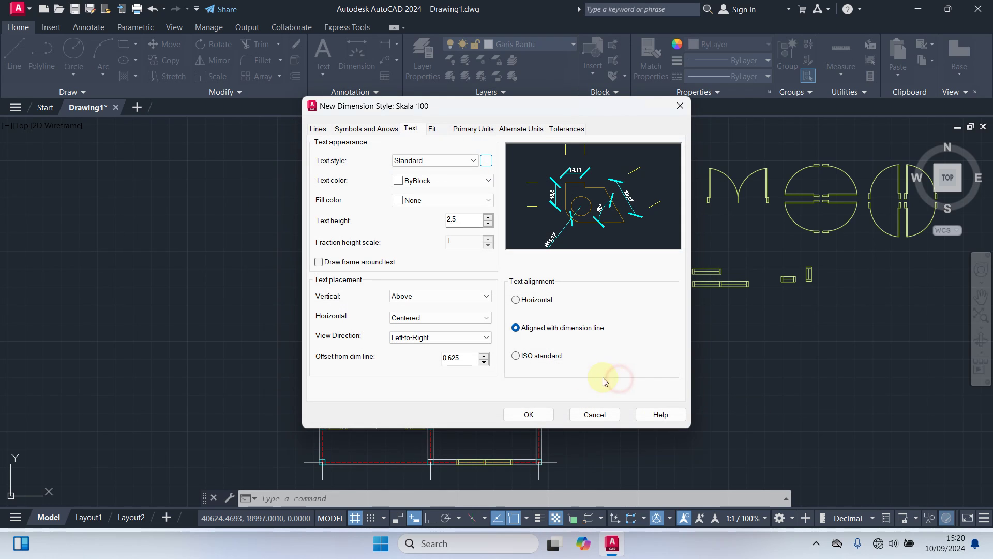
Assign the Skala 100 text style to the dimension text and set the text color to index color 31.
click(444, 160)
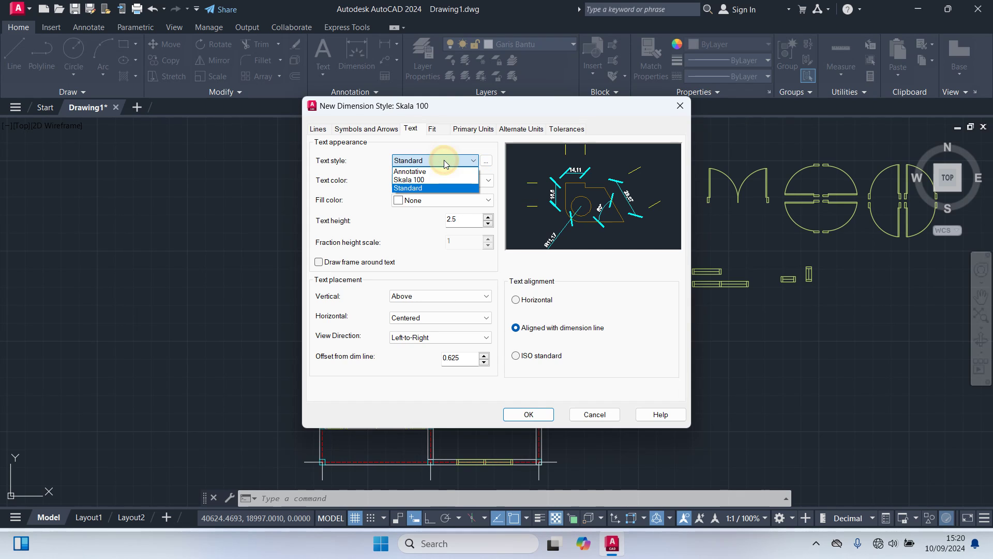
click(422, 182)
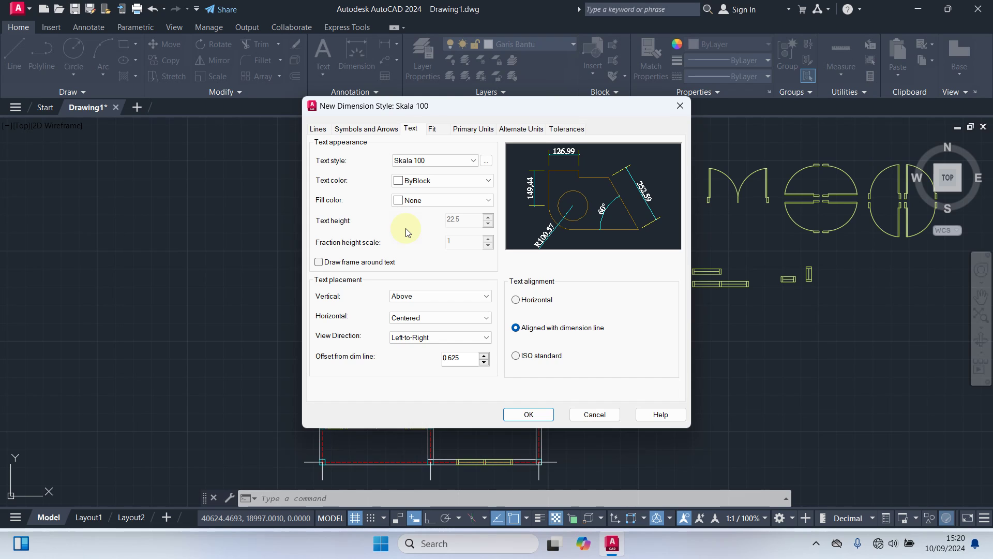
click(438, 182)
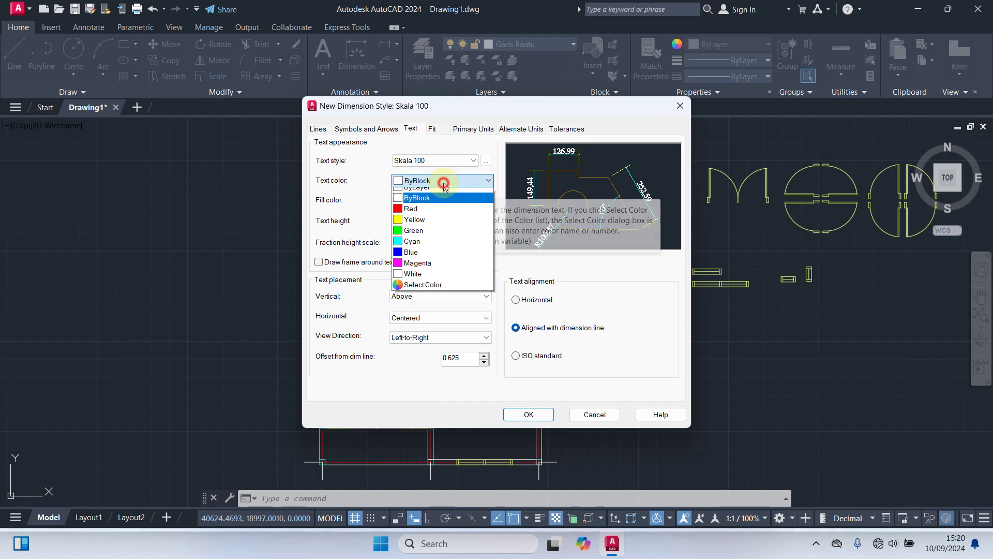
click(442, 291)
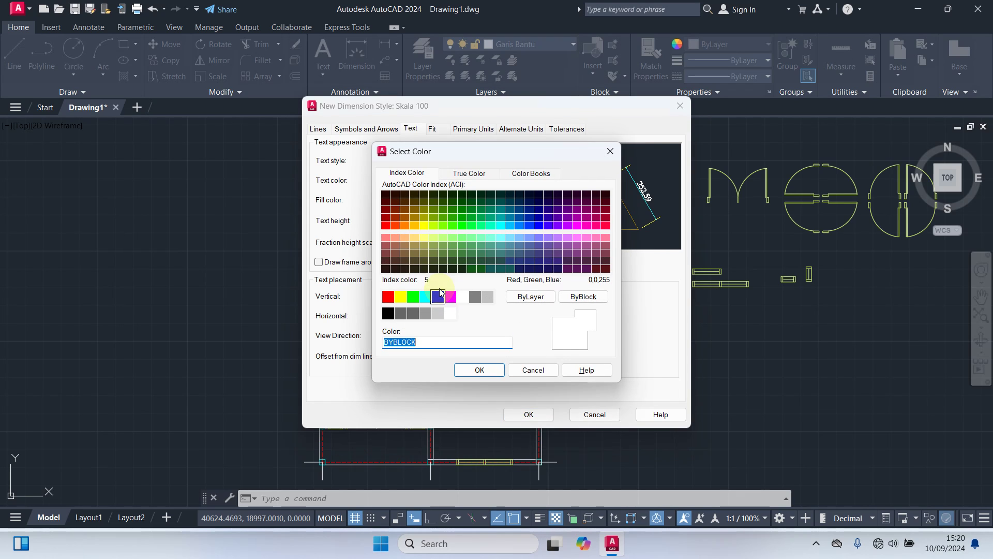
click(405, 238)
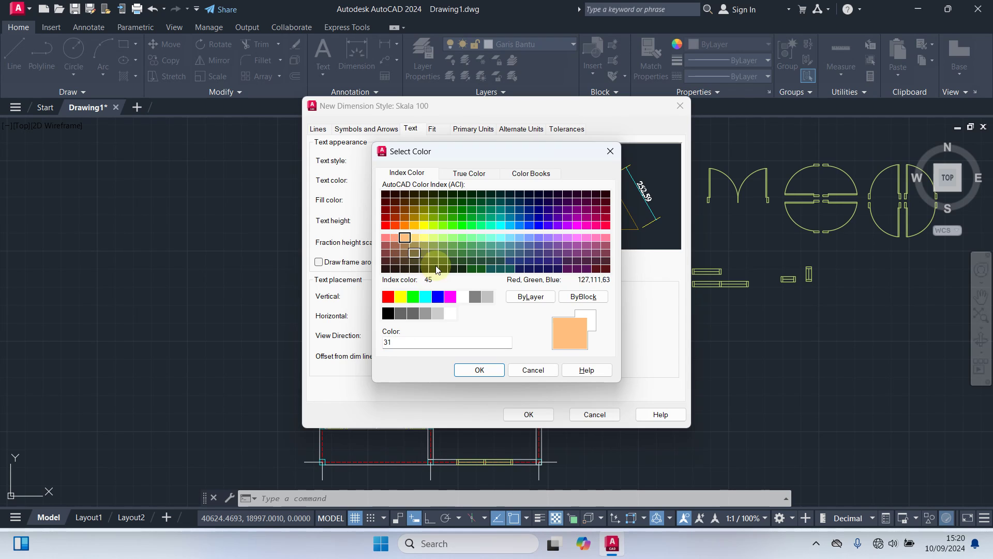
click(482, 371)
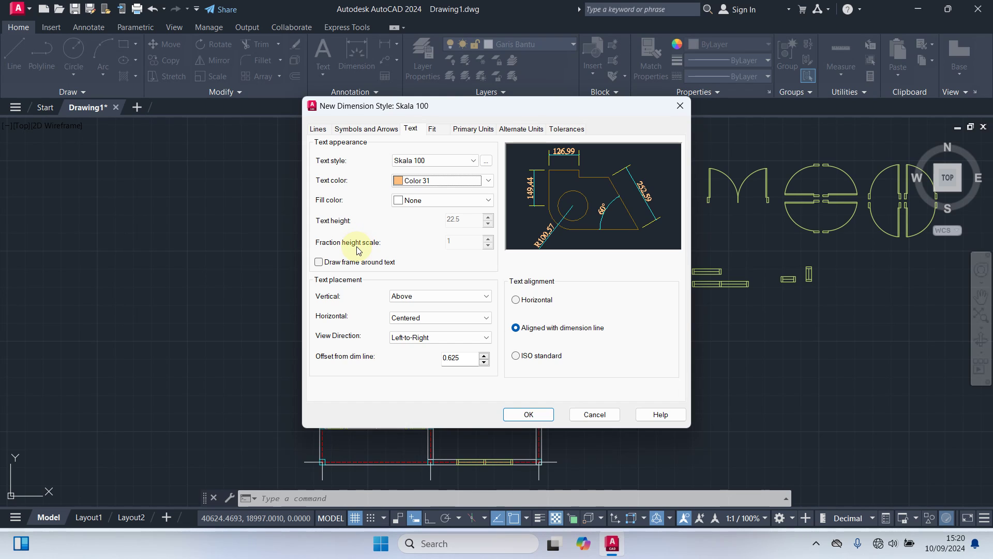
Center the dimension text vertically, set its offset from the dimension line to 7, and use ISO standard text alignment.
click(429, 296)
click(424, 305)
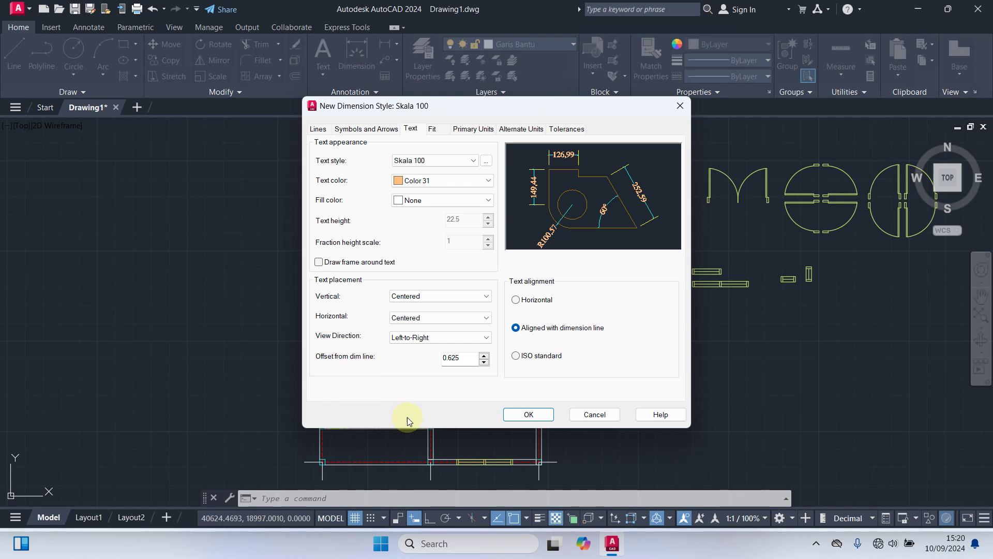
double_click(469, 359)
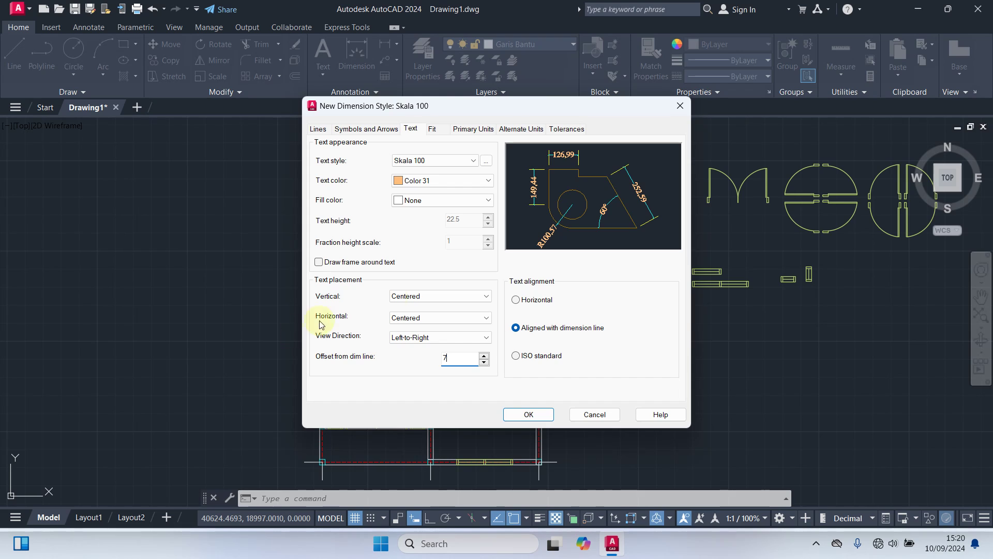
click(516, 356)
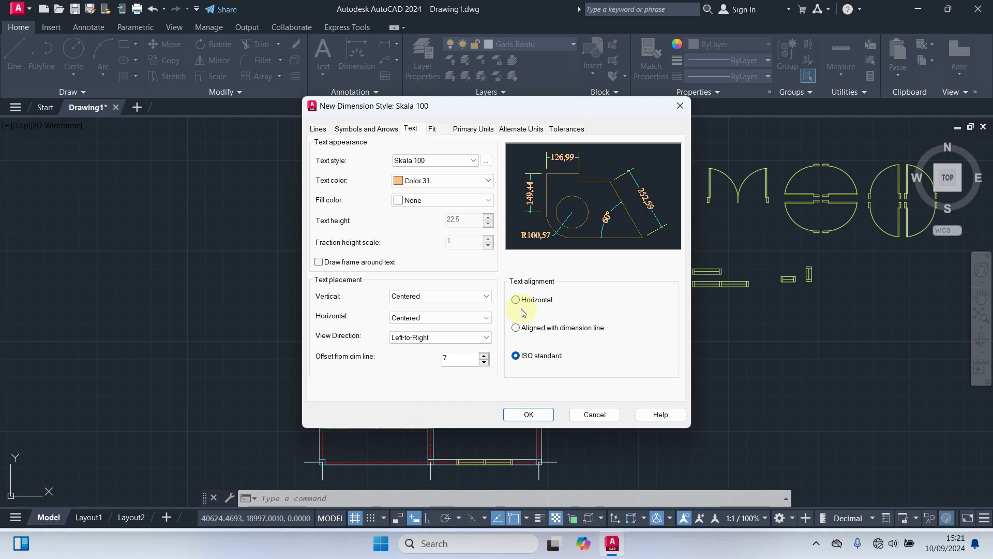
Set the fit option to always keep text between extension lines, and save the Skala 100 dimension style with its default units and tolerances.
click(439, 131)
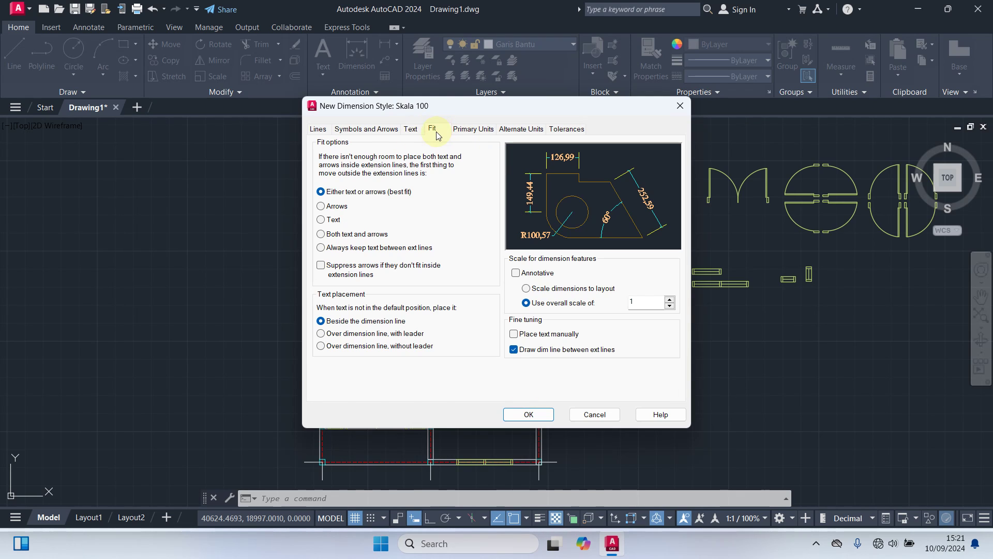
click(321, 249)
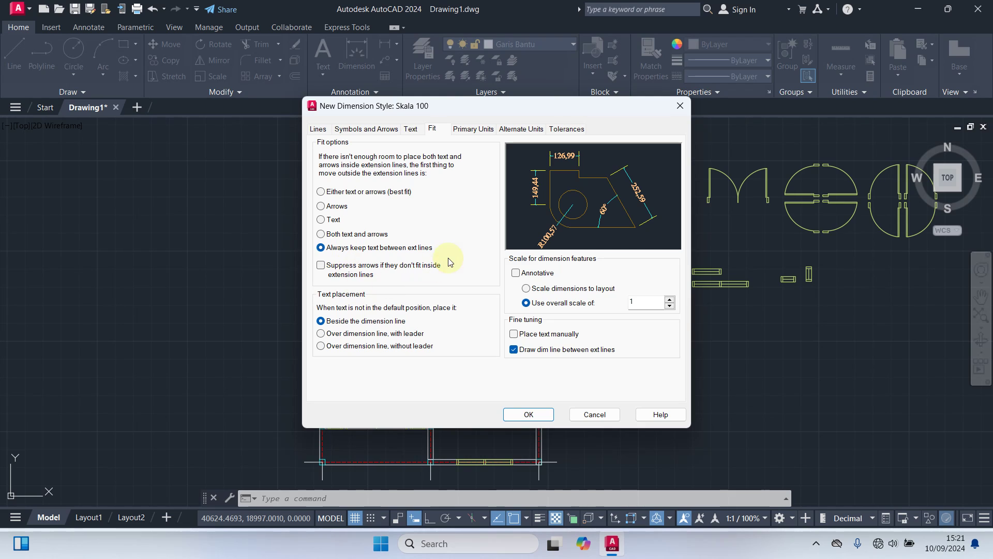
click(486, 131)
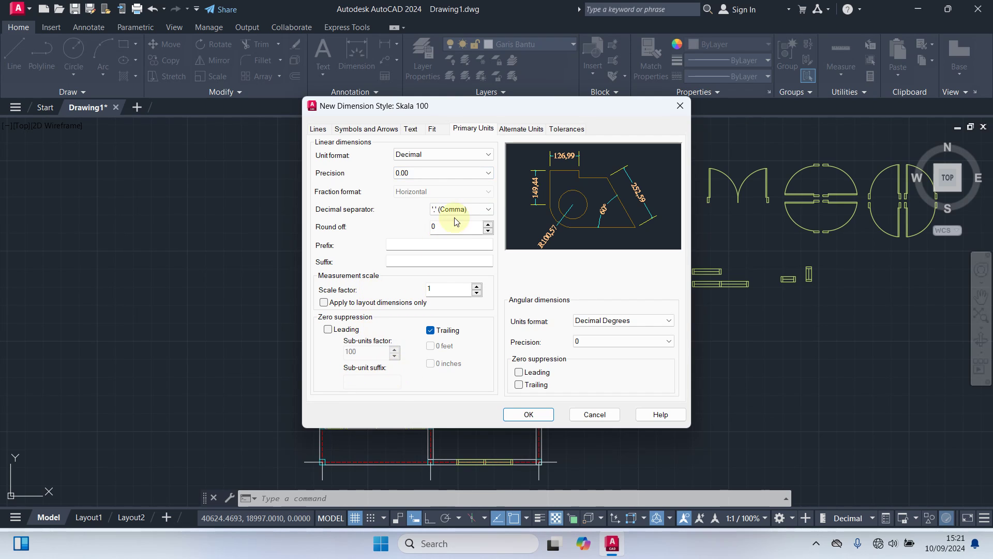
click(523, 131)
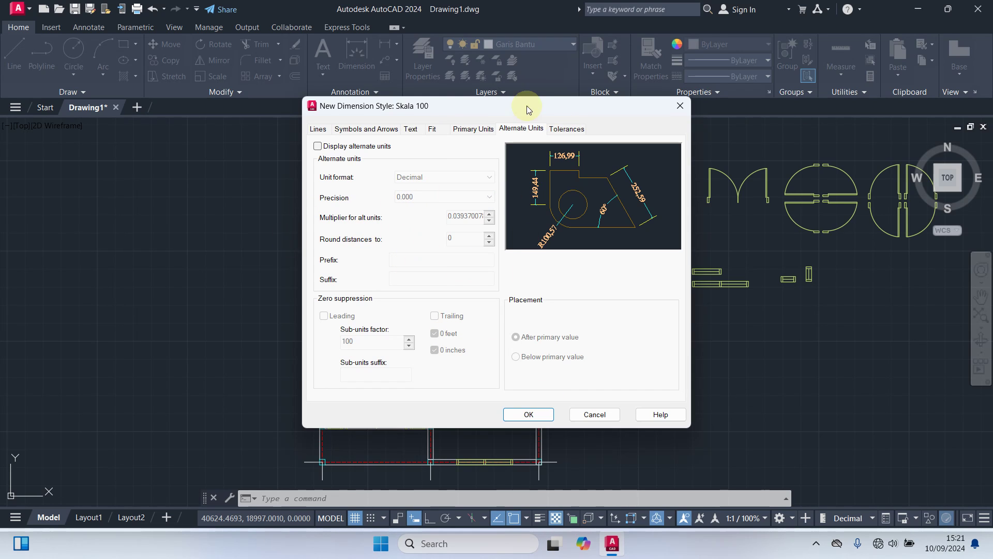
click(578, 130)
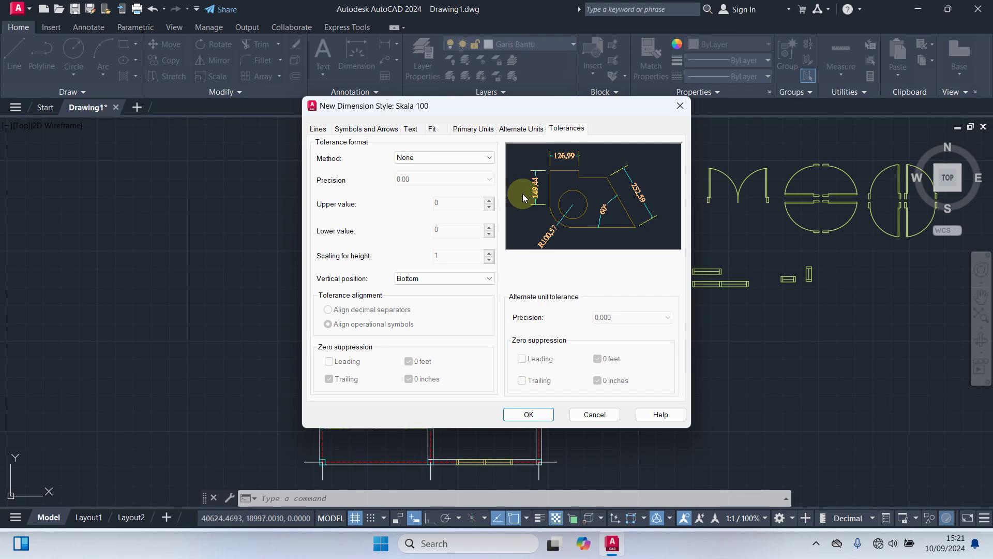
click(533, 417)
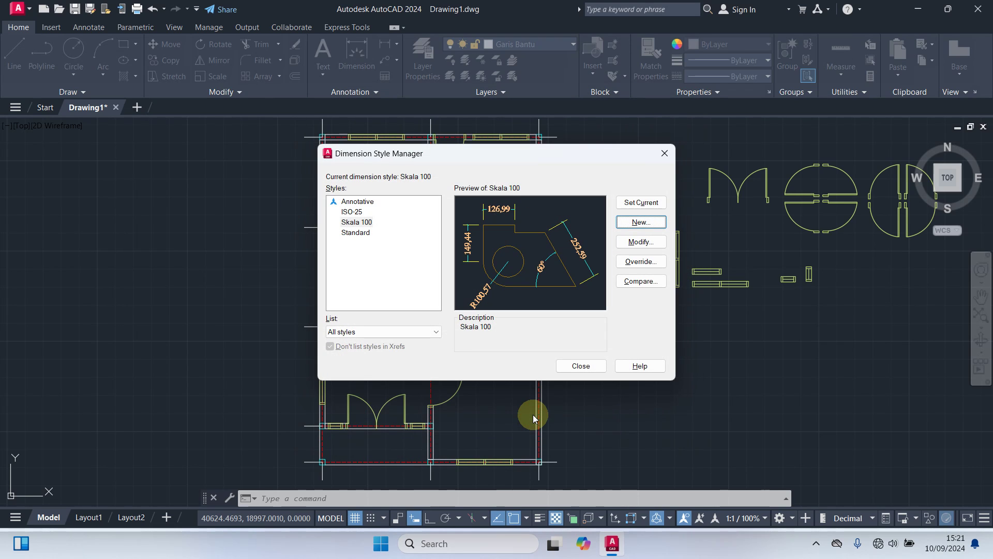
click(590, 366)
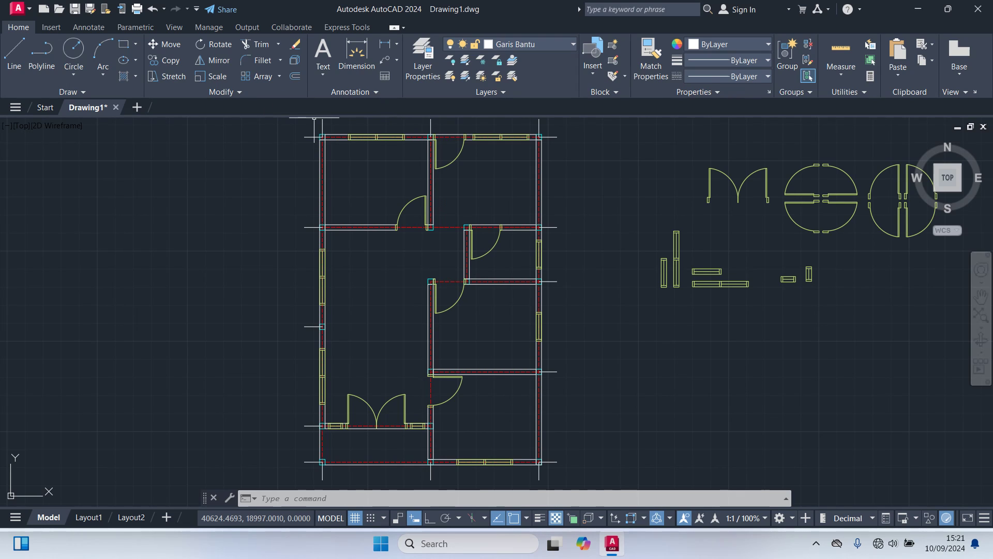
Make the Skala 100 text style and dimension style current and switch the current layer to Dimensi.
click(355, 91)
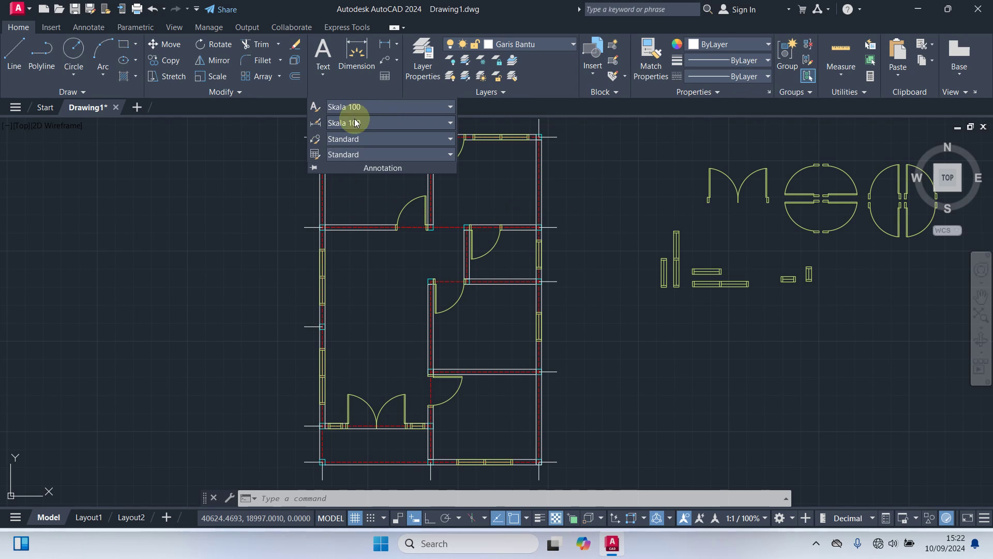
click(377, 107)
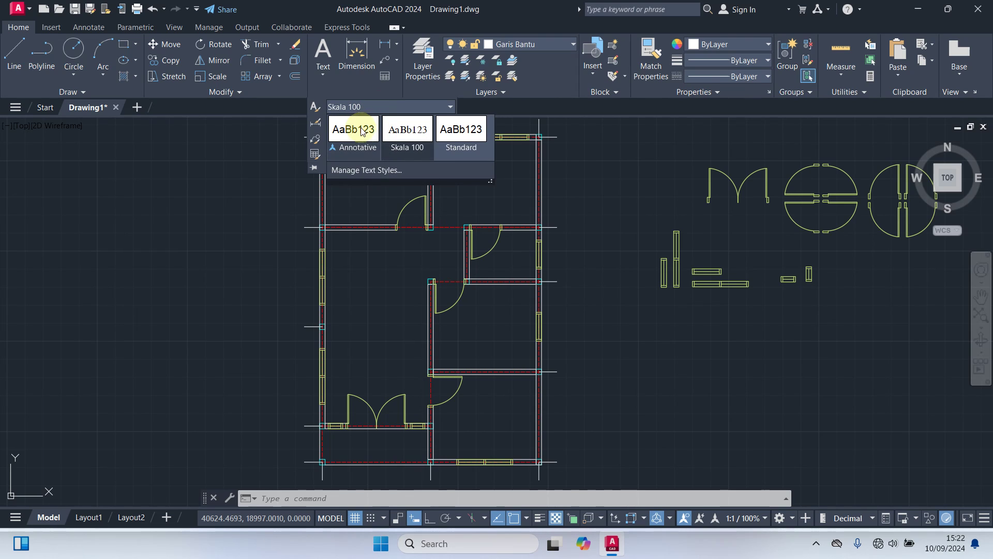
click(412, 135)
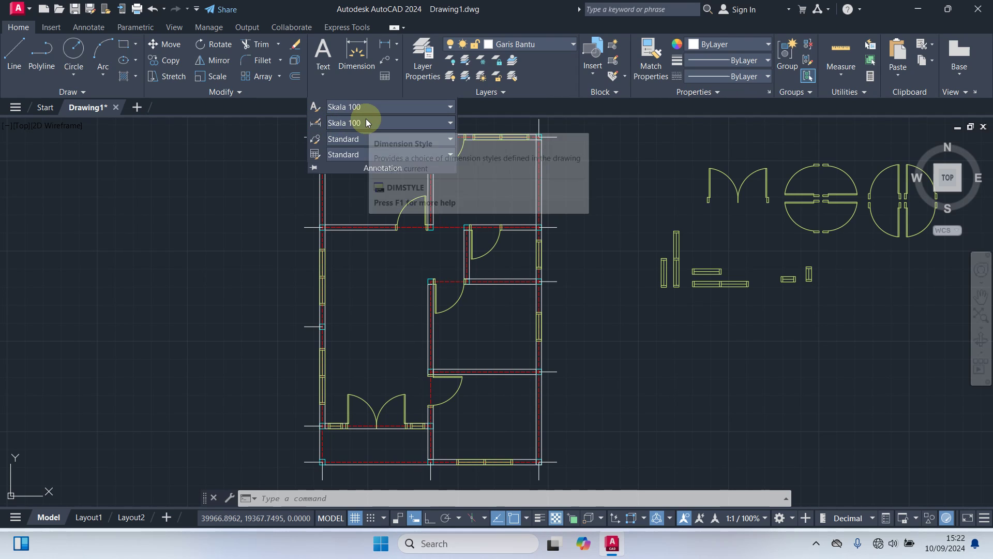
click(367, 123)
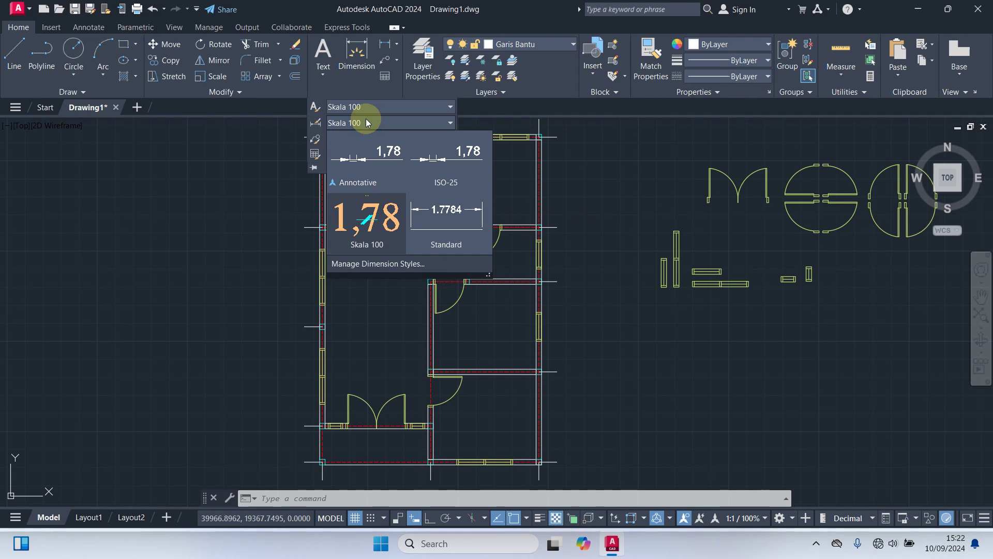
click(376, 236)
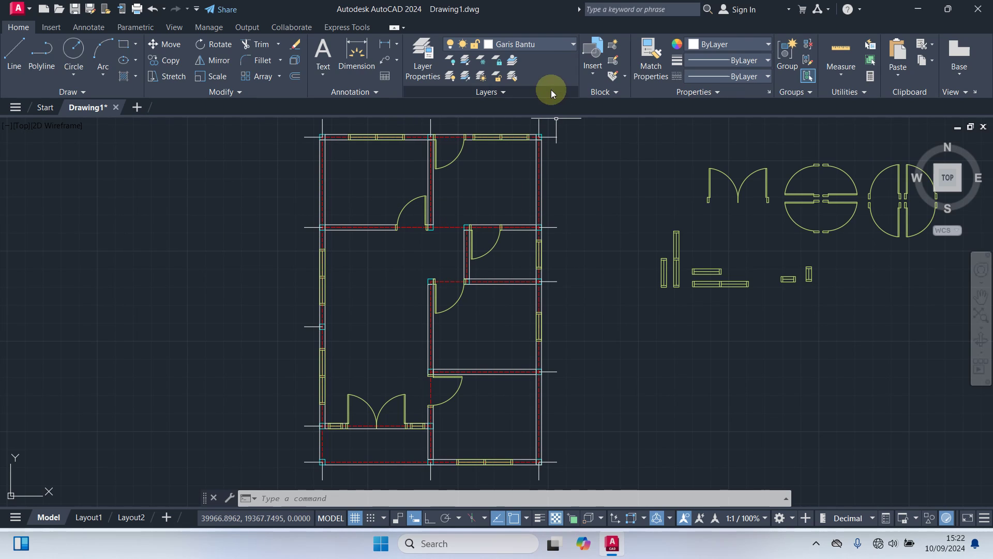
click(535, 45)
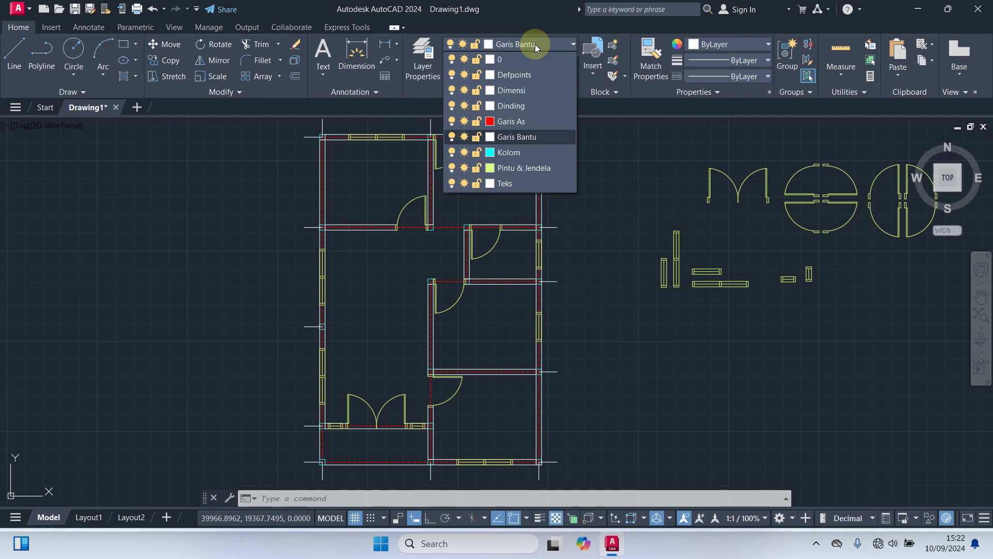
click(514, 92)
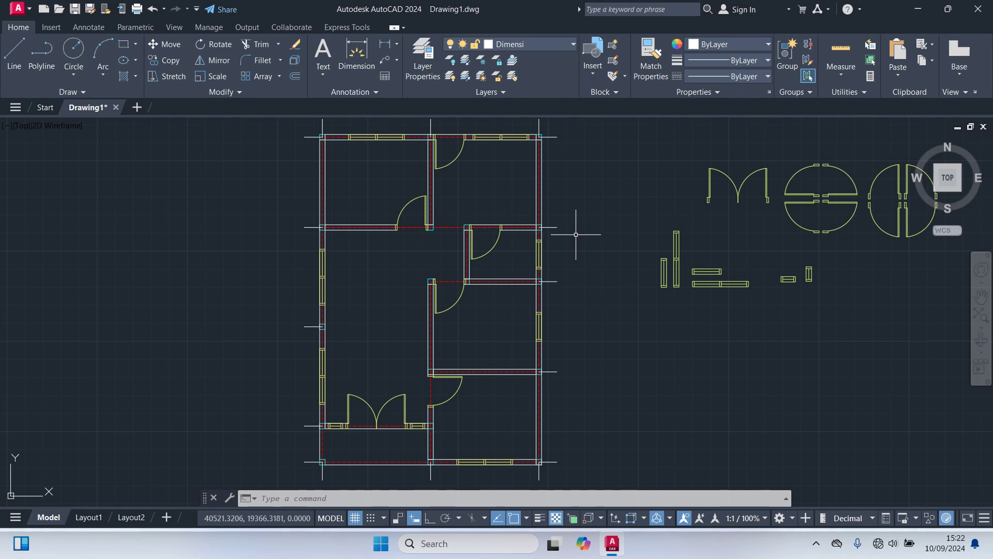
Quick-dimension the three vertical helper lines along the plan's upper edge, entering 50 for the dimension line position.
middle_drag(575, 235, 587, 293)
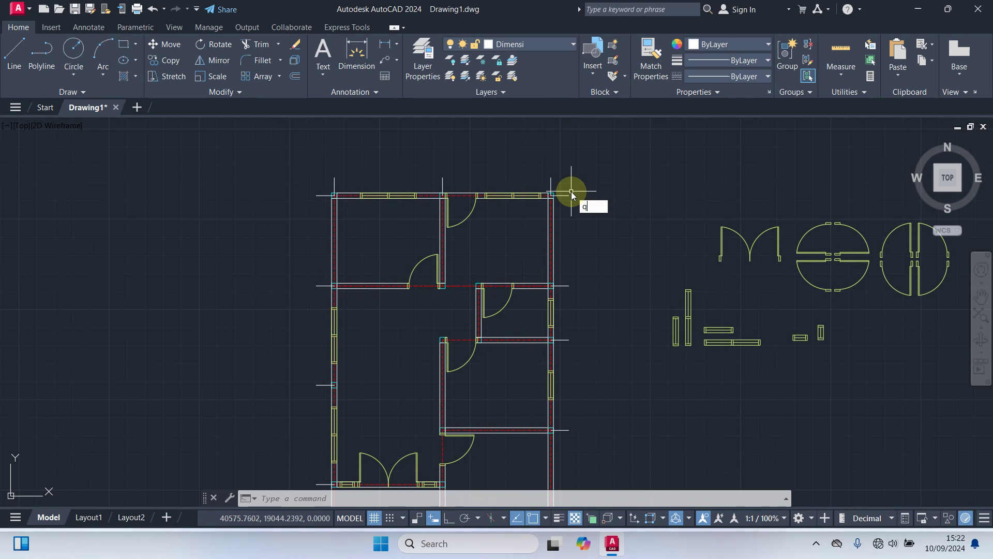
text(di)
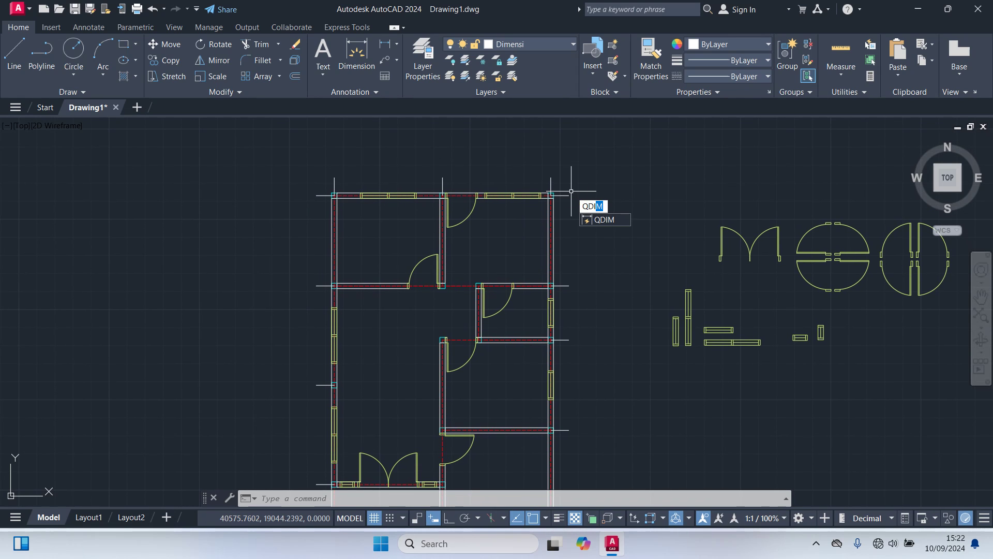
text(m)
key(Return)
scroll(560, 182, up, 2)
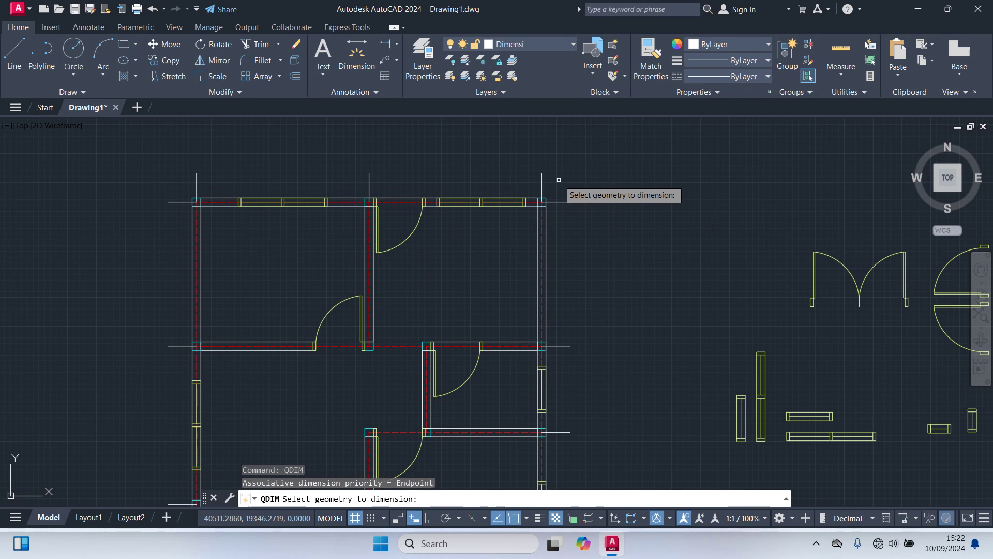
click(558, 180)
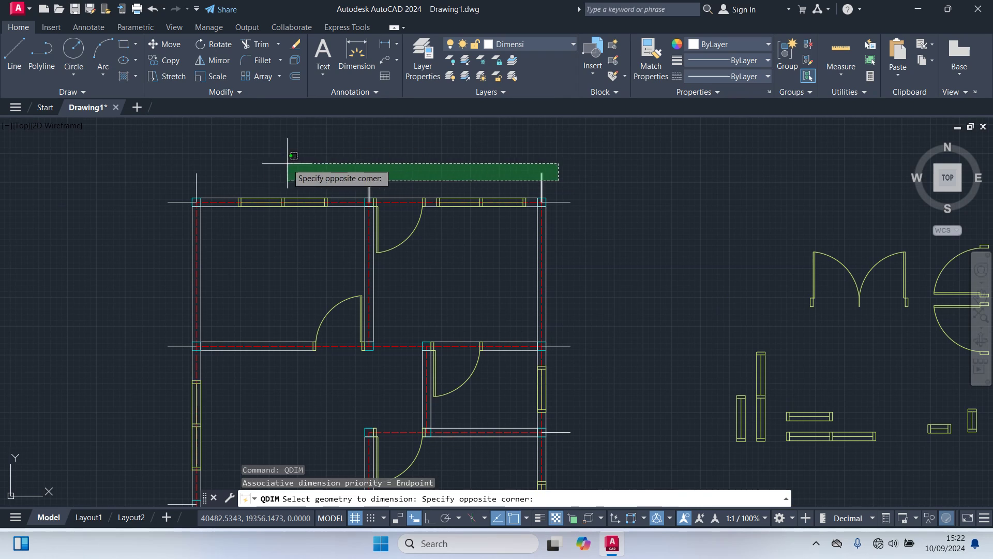
click(179, 162)
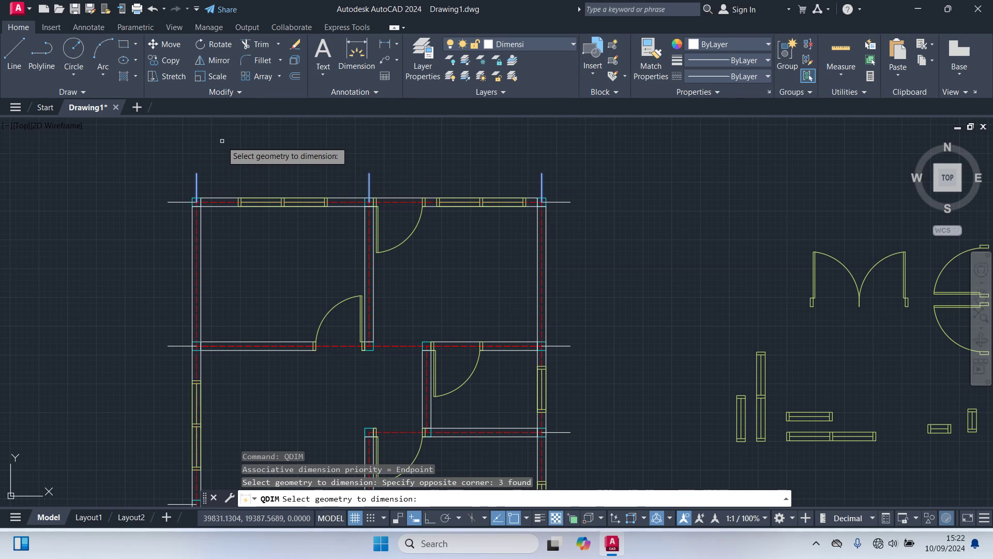
key(Return)
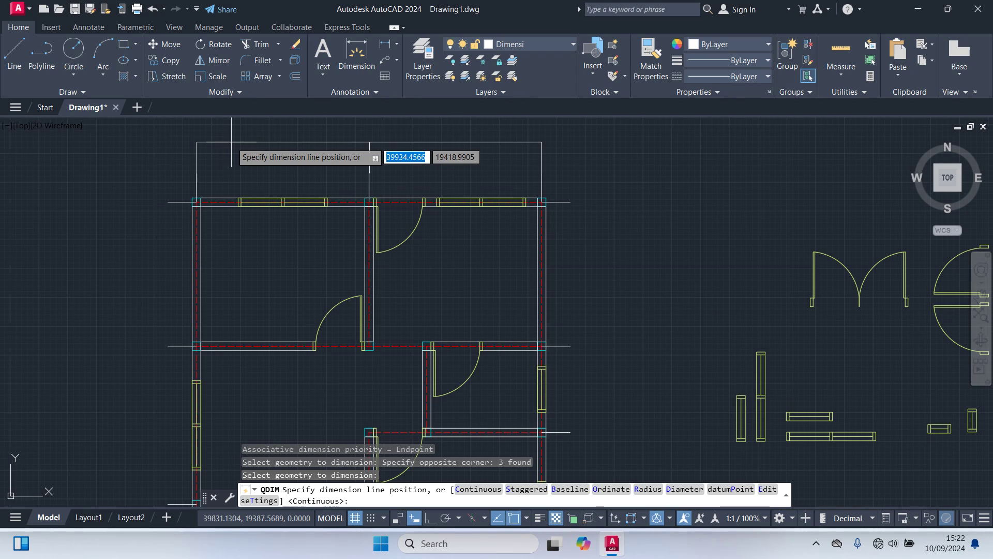
text(5)
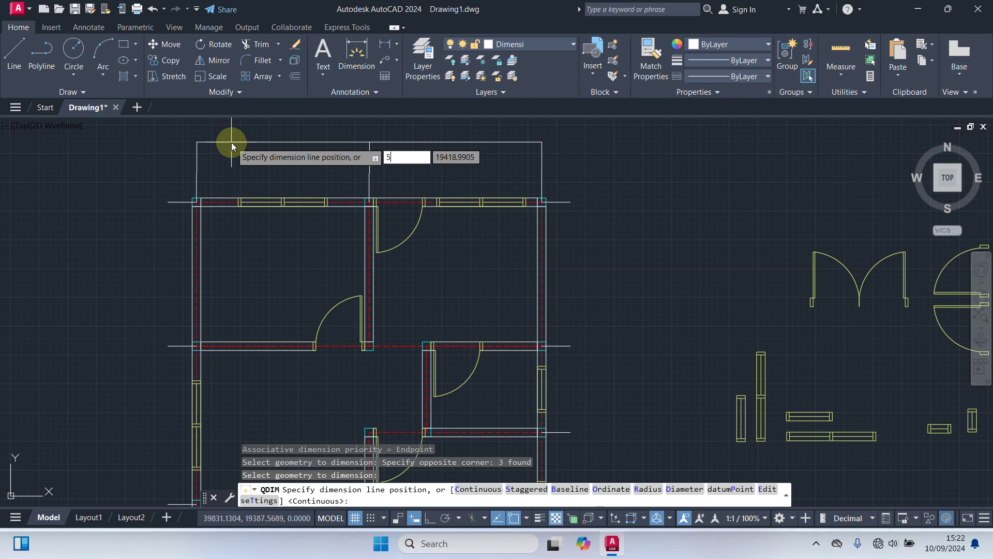
text(0)
key(Return)
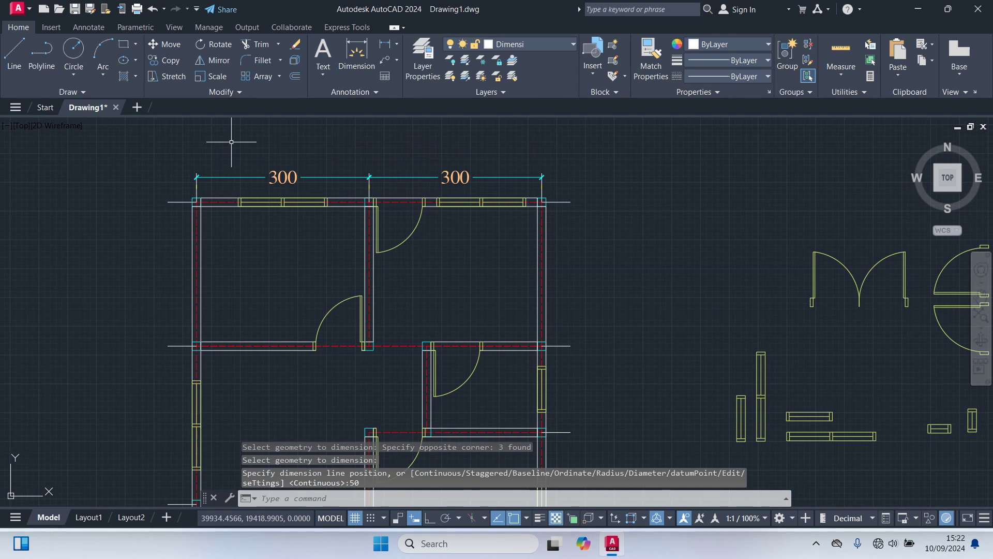
Delete both dimensions along the plan's upper edge.
scroll(222, 175, up, 4)
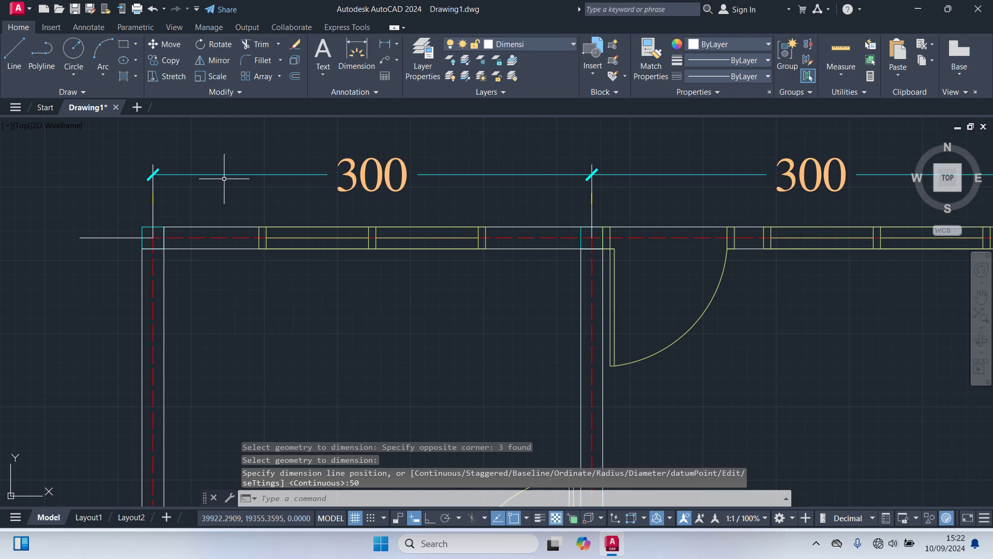
click(193, 175)
scroll(201, 174, down, 2)
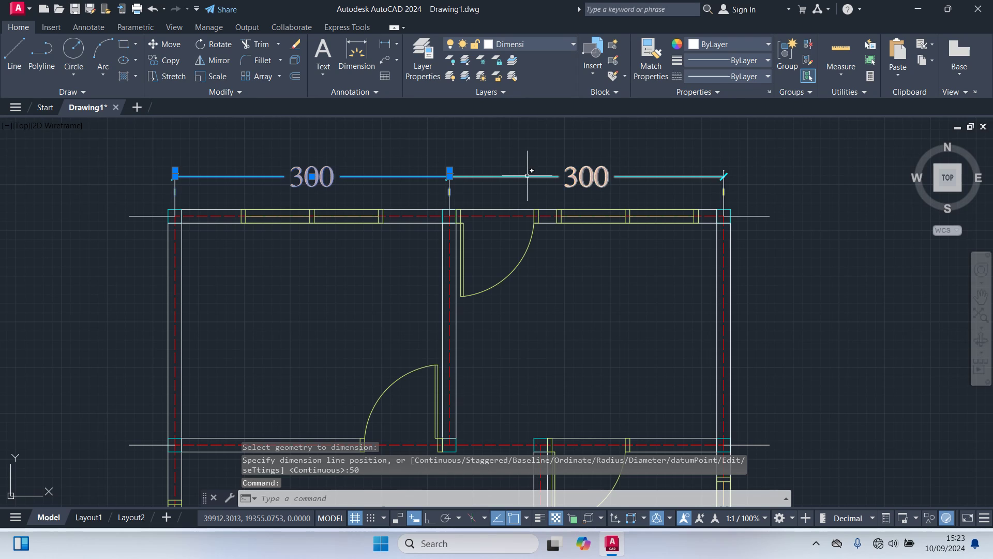
click(528, 176)
key(Delete)
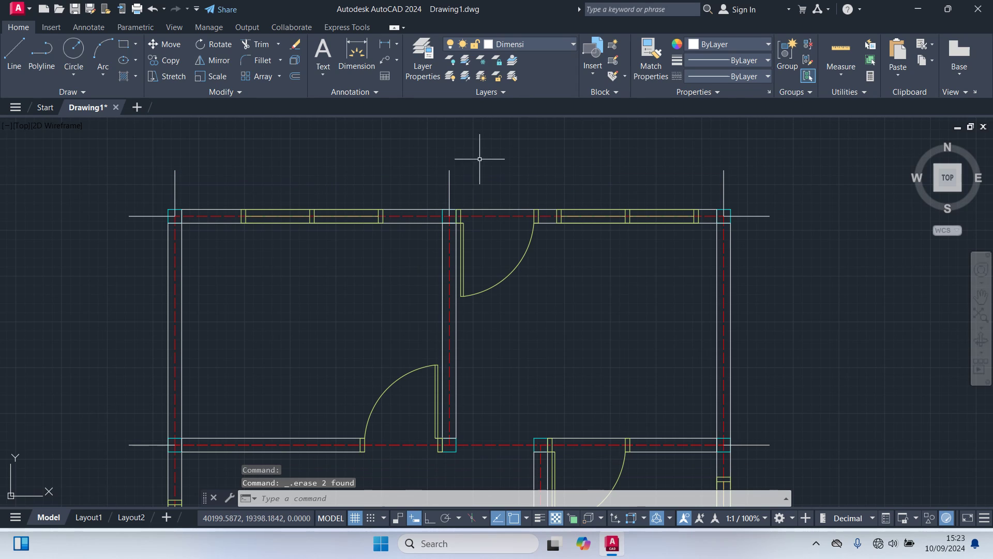
Use QDIM to dimension the three upper vertical helper lines again, placing the dimension line clear above their ends.
scroll(468, 195, down, 2)
middle_drag(468, 195, 450, 220)
text(QDIM)
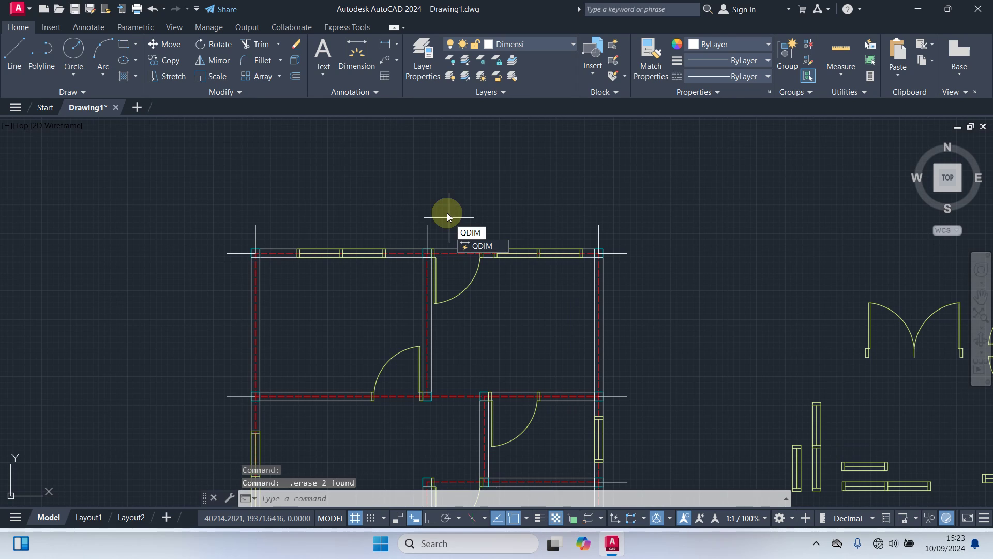
key(Return)
click(622, 231)
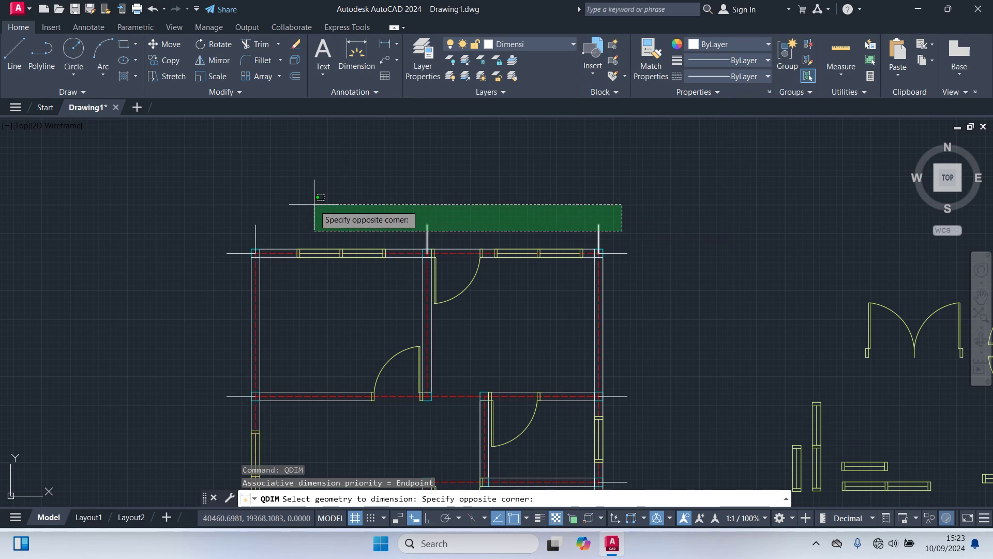
click(230, 203)
key(Return)
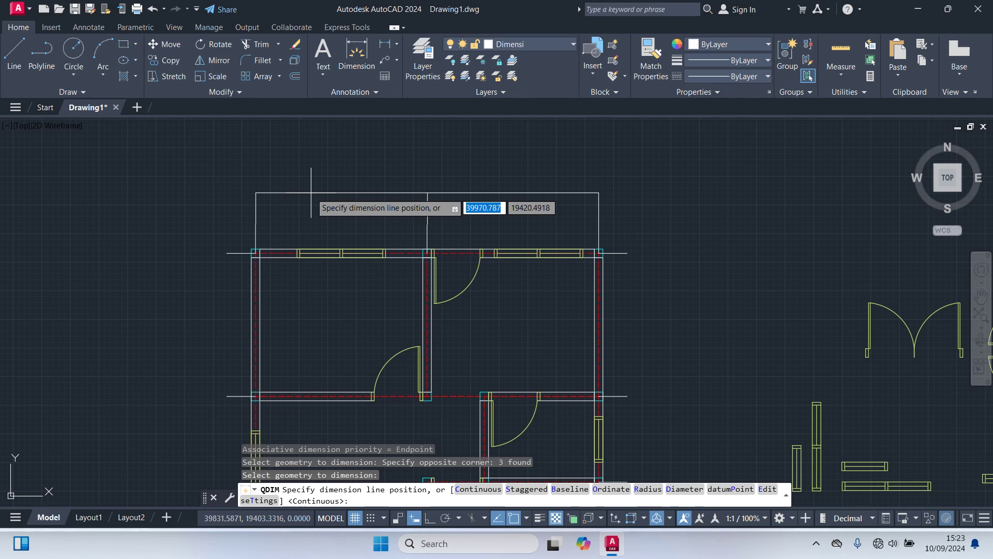
click(311, 192)
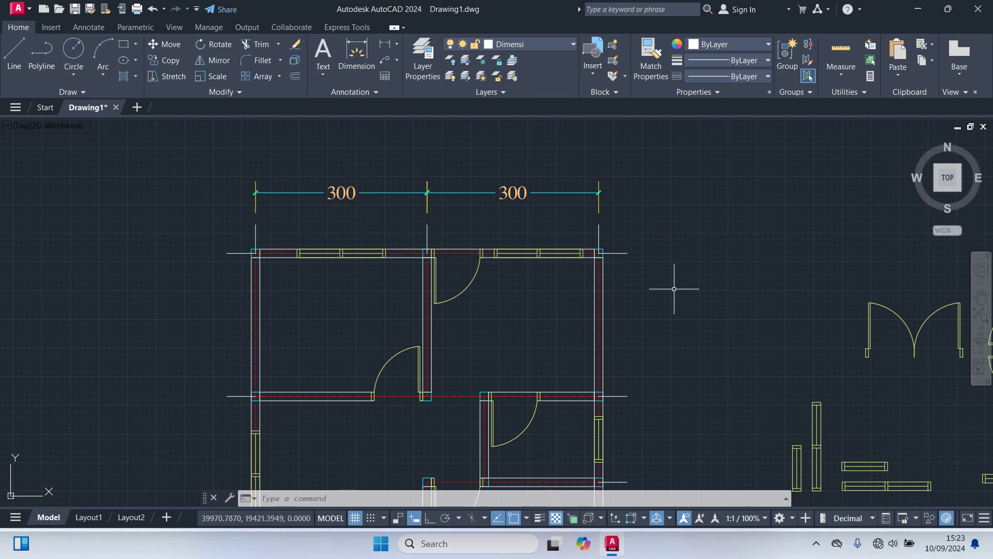
Use QDIM to dimension the three vertical helper lines along the plan's lower edge, placing the dimension line clear below their ends.
scroll(674, 288, down, 3)
middle_drag(672, 304, 652, 119)
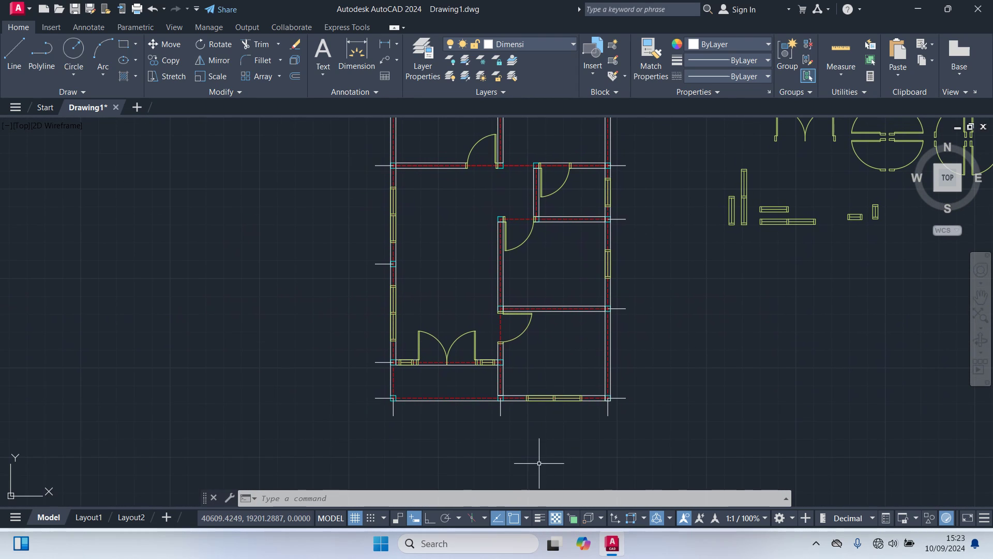
text(qdim)
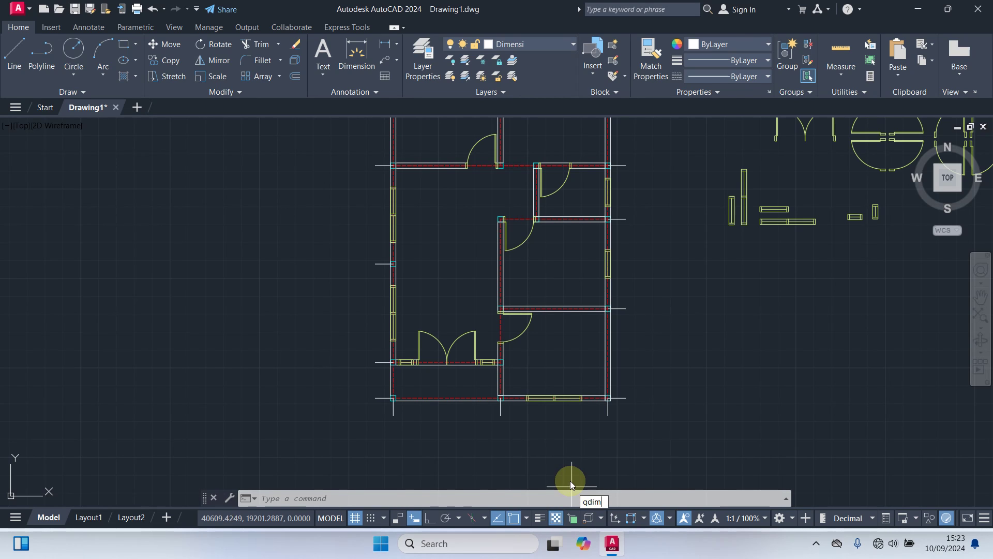
key(Return)
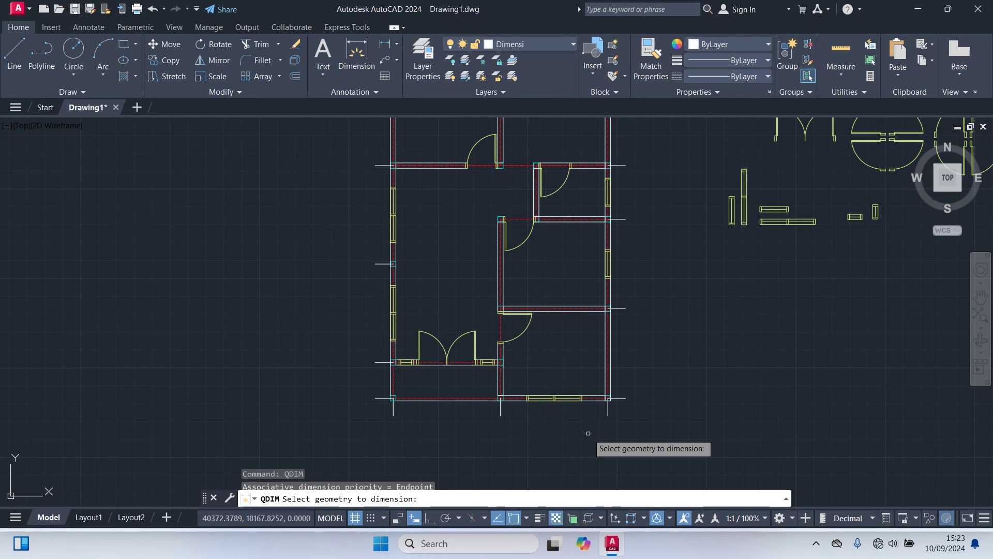
scroll(590, 455, up, 4)
click(686, 368)
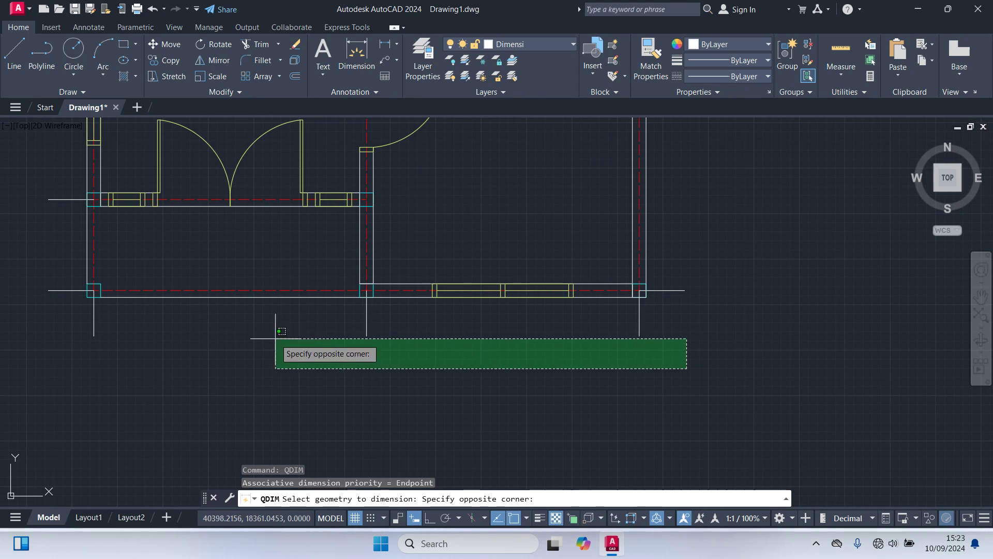
click(61, 325)
key(Return)
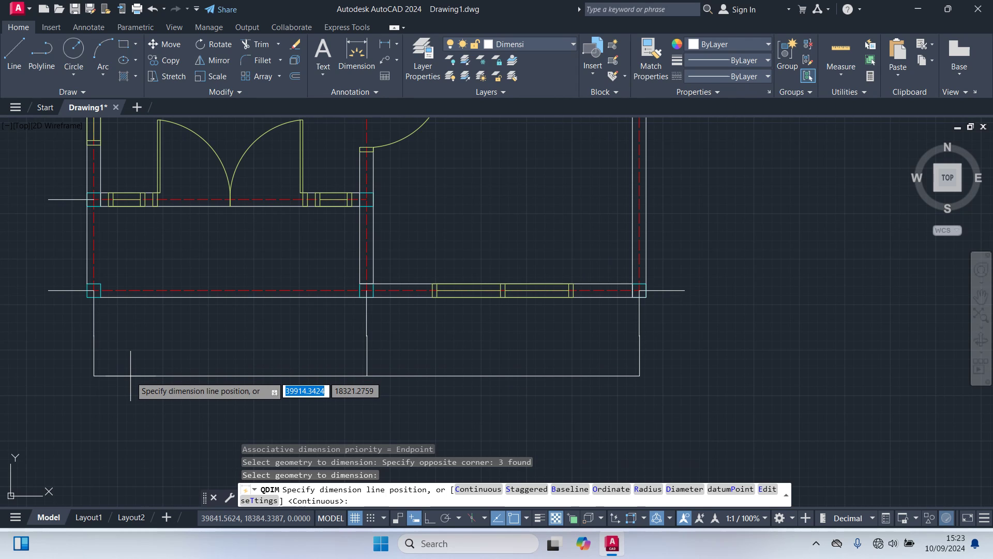
click(131, 375)
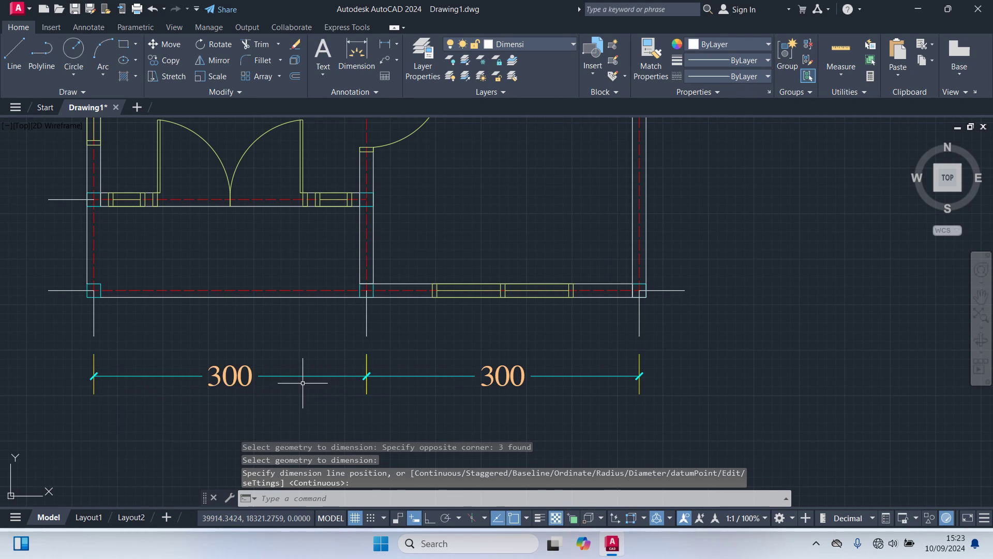
Start QDIM and select the five horizontal helper lines along the plan's right side as the geometry to dimension.
scroll(305, 385, down, 4)
middle_drag(452, 309, 454, 388)
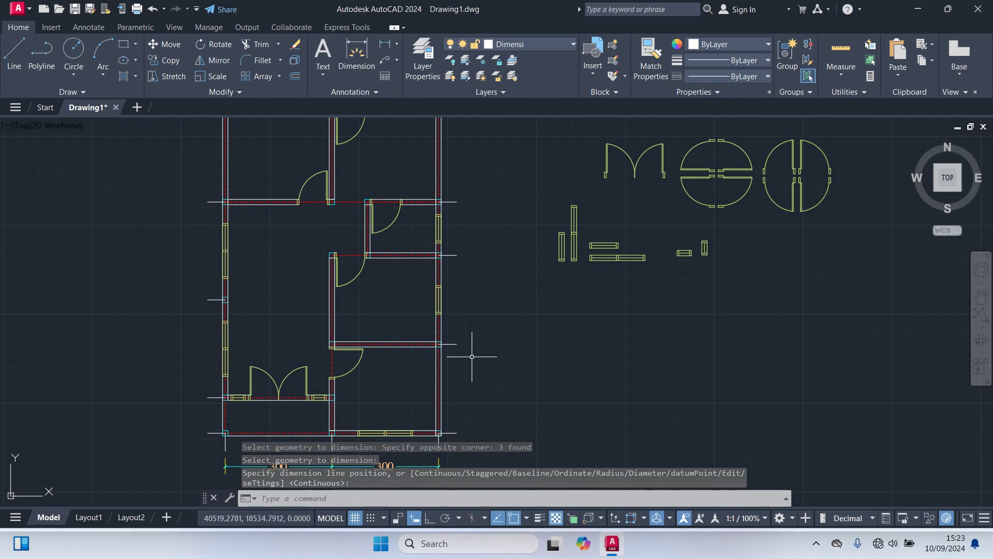
scroll(472, 356, down, 2)
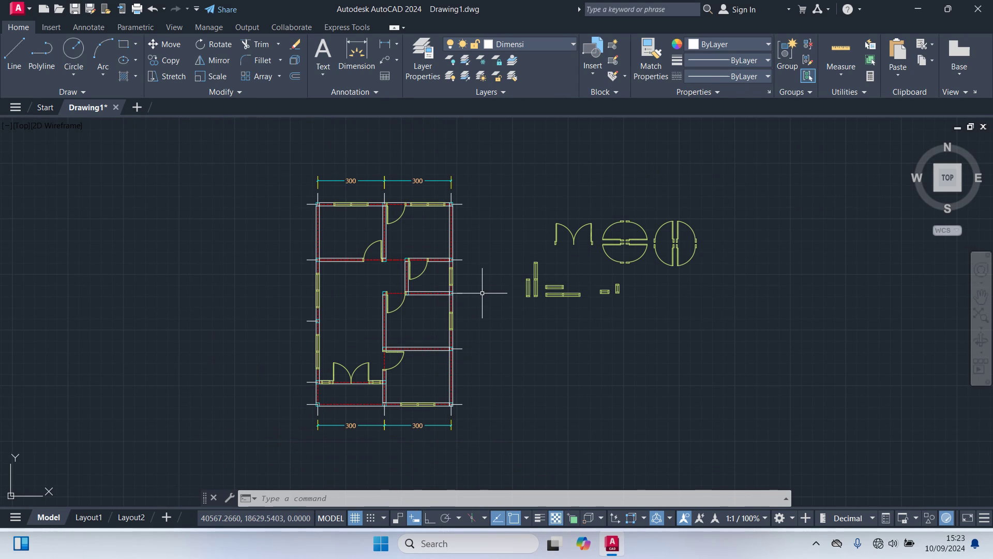
text(qd)
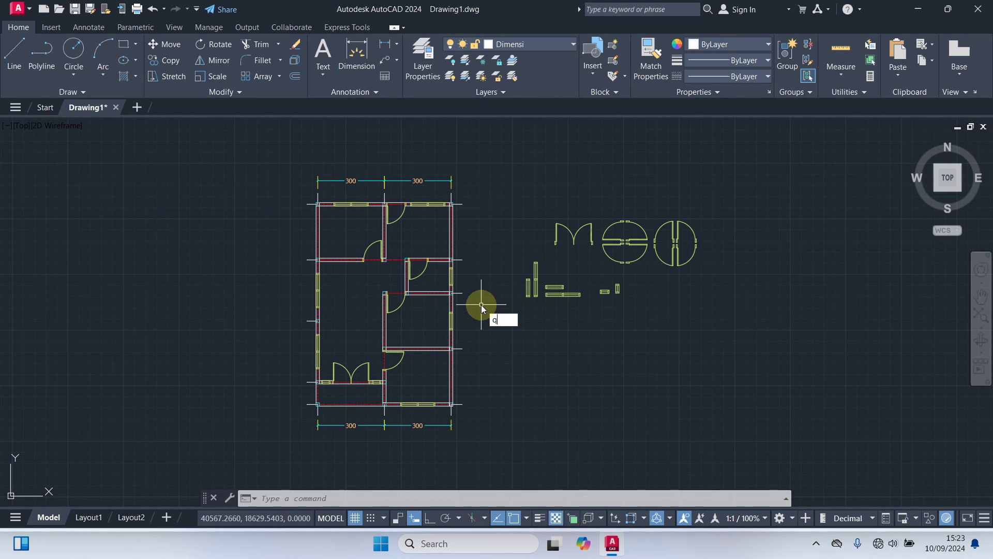
key(Return)
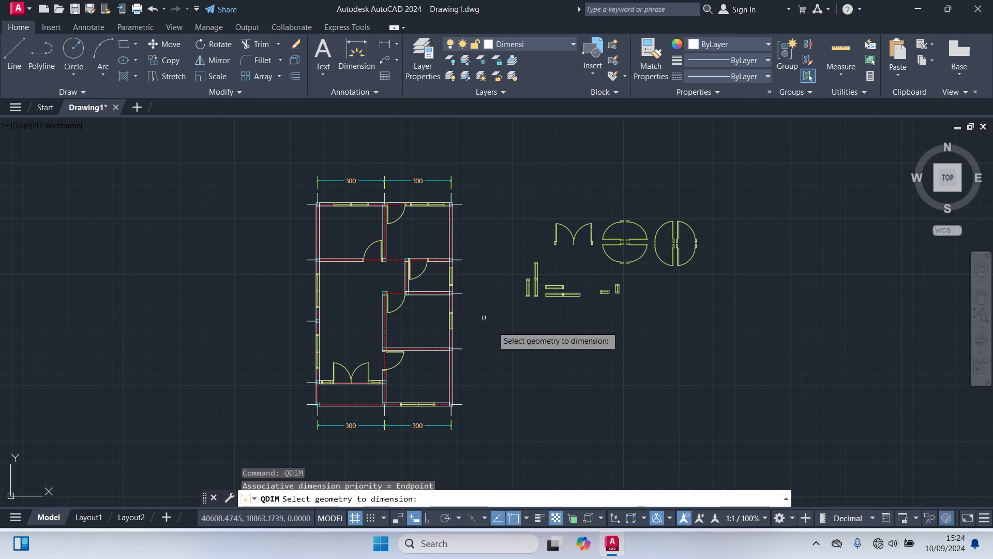
click(486, 423)
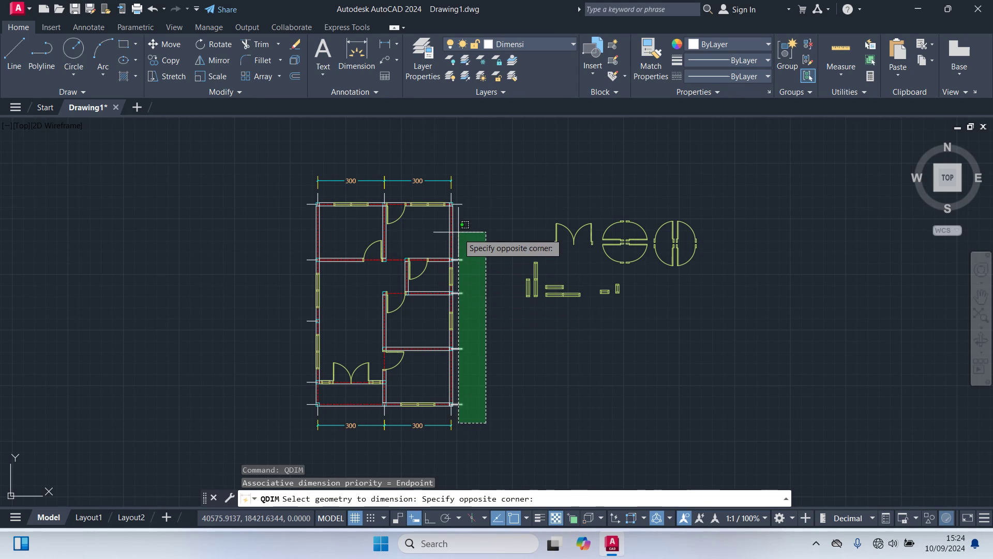
click(458, 178)
scroll(455, 203, up, 2)
middle_drag(482, 200, 482, 141)
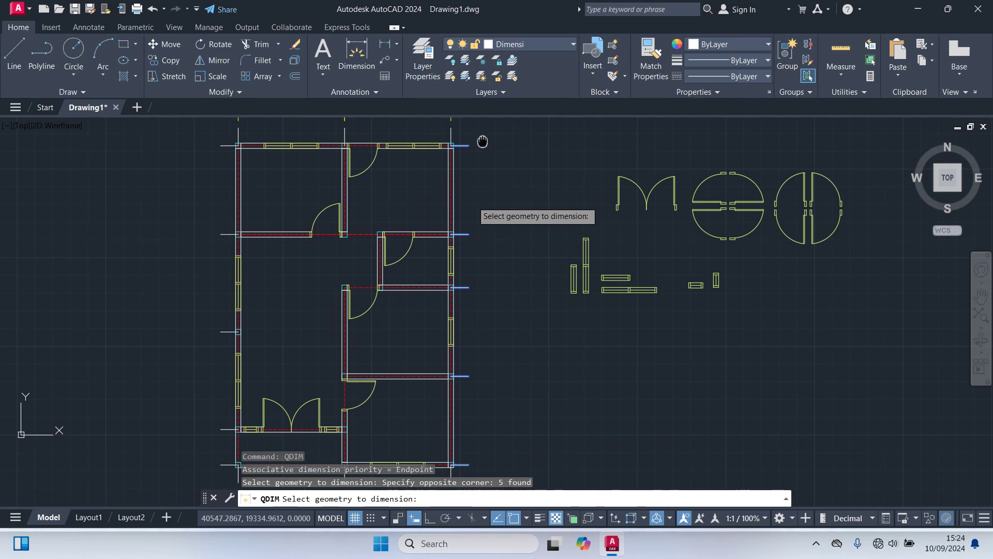
middle_drag(491, 177, 493, 173)
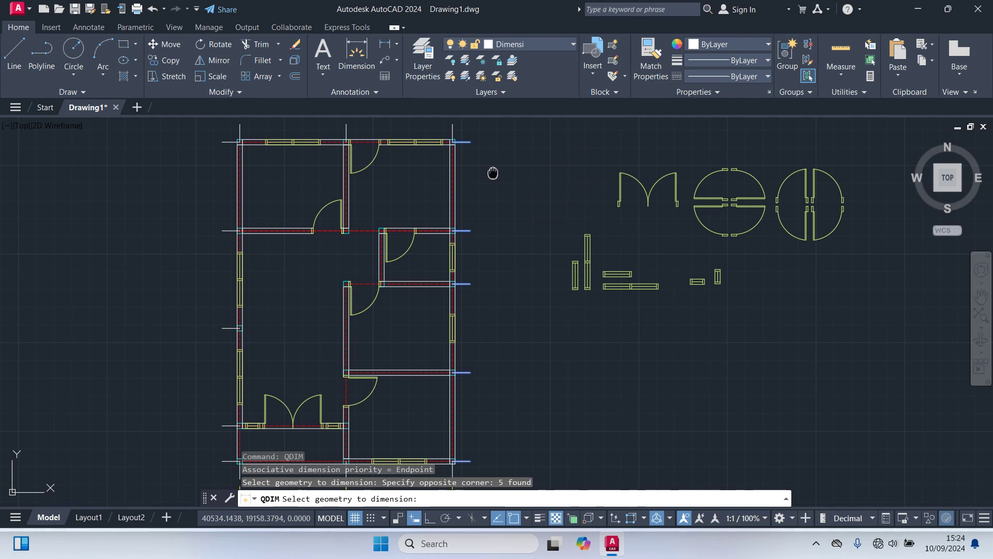
Finish the continuous quick dimension of the five selected grid lines, placing its dimension line outside the plan's right wall.
key(Return)
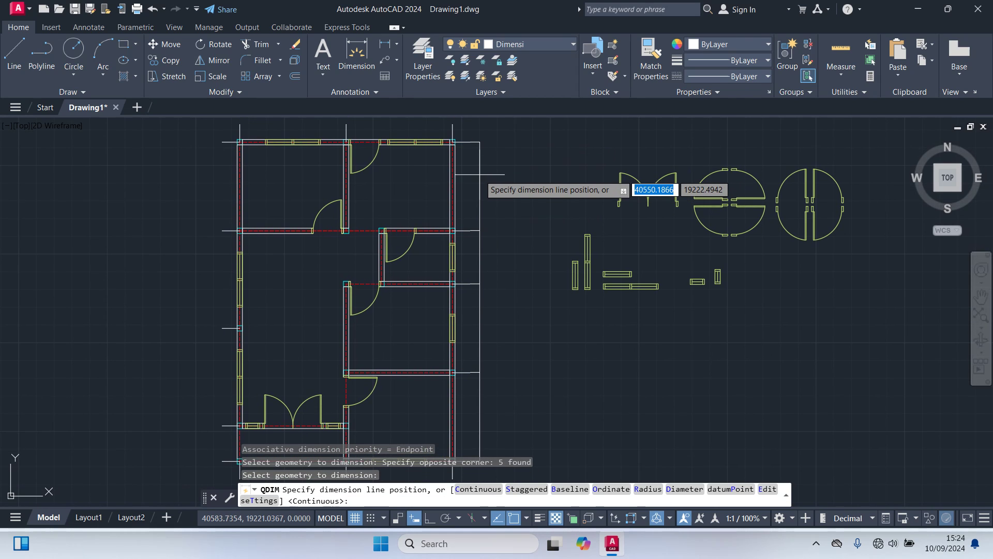
scroll(480, 175, up, 3)
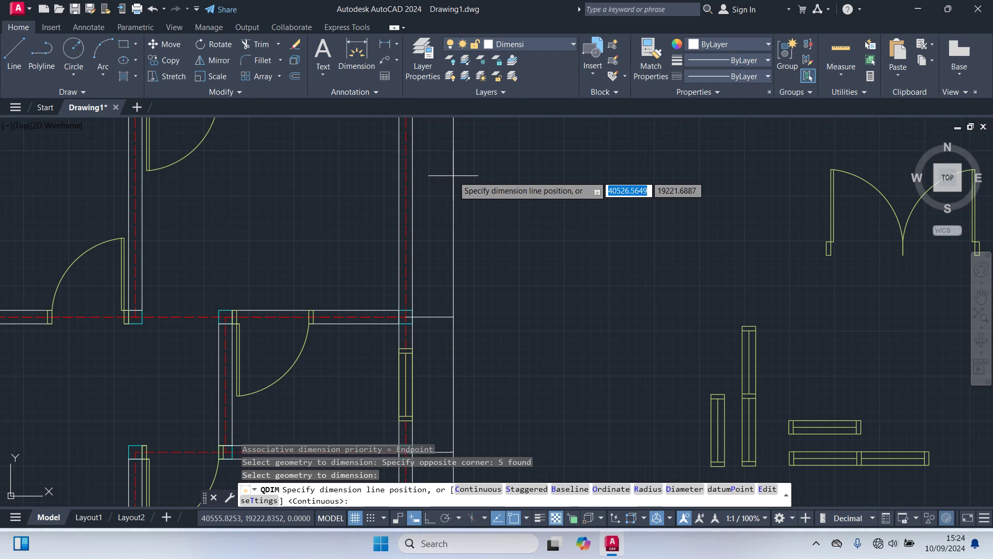
click(494, 187)
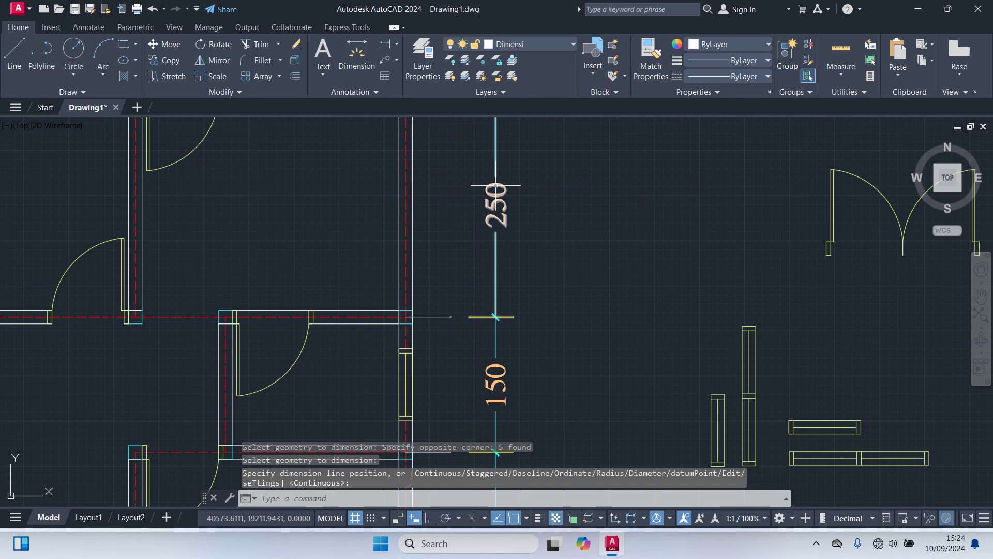
scroll(552, 237, down, 3)
scroll(595, 356, down, 3)
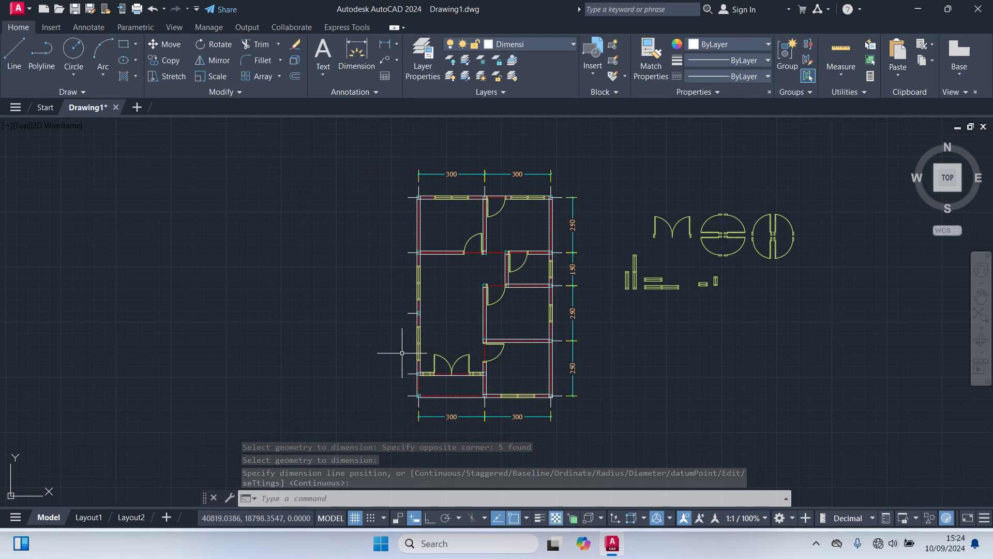
Add a continuous quick dimension across the five grid-line stubs along the plan's left wall, with its dimension line outside them.
scroll(387, 414, up, 2)
text(qd)
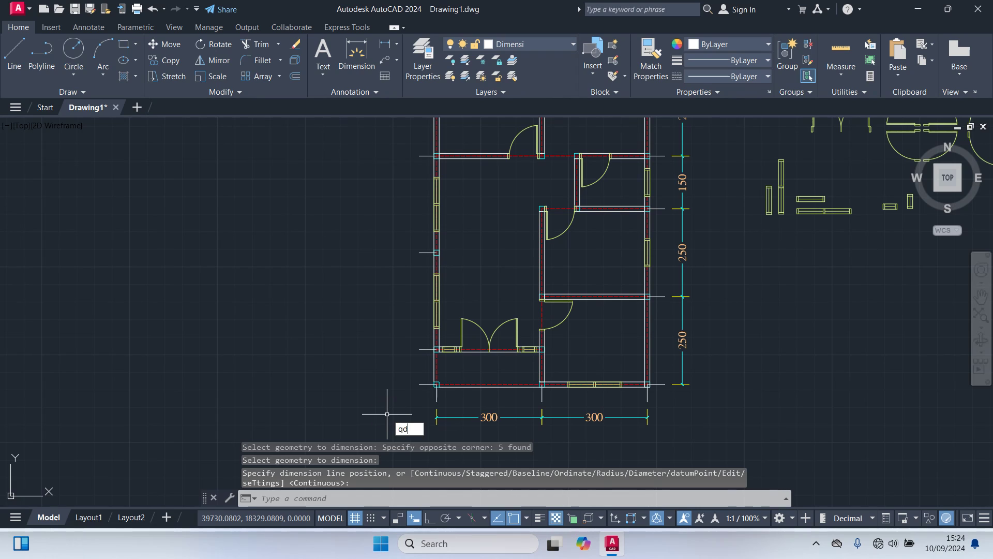
text(im)
key(Return)
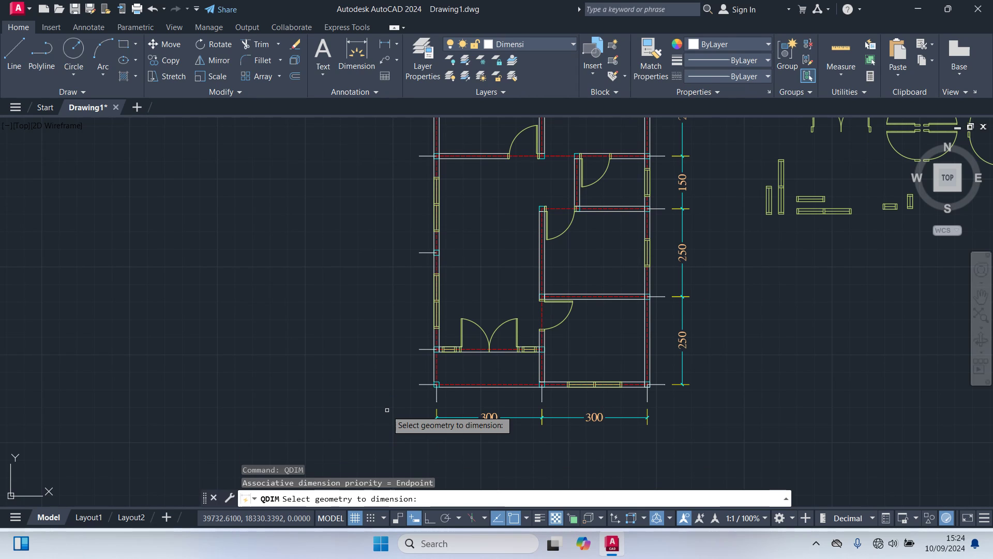
click(424, 393)
scroll(364, 217, down, 3)
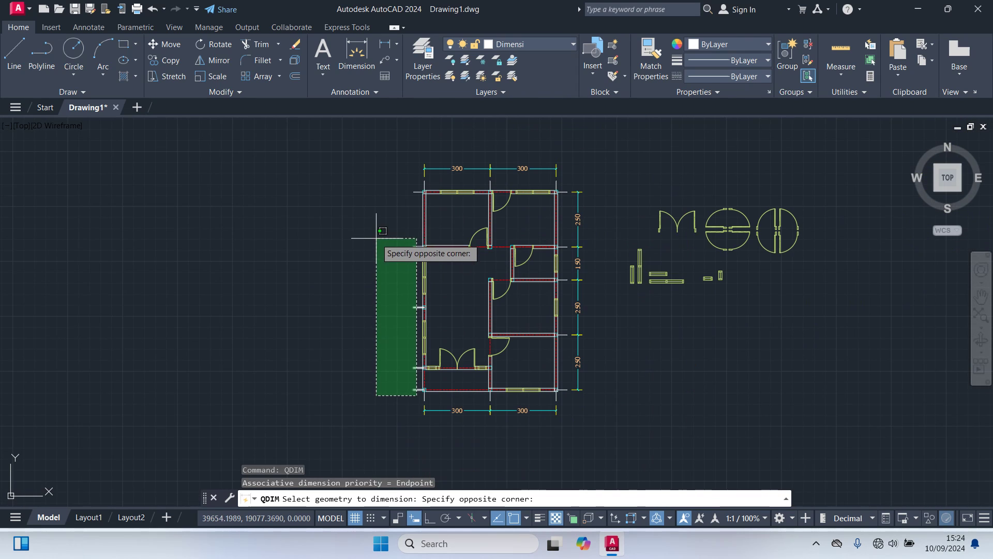
scroll(382, 173, up, 4)
click(377, 185)
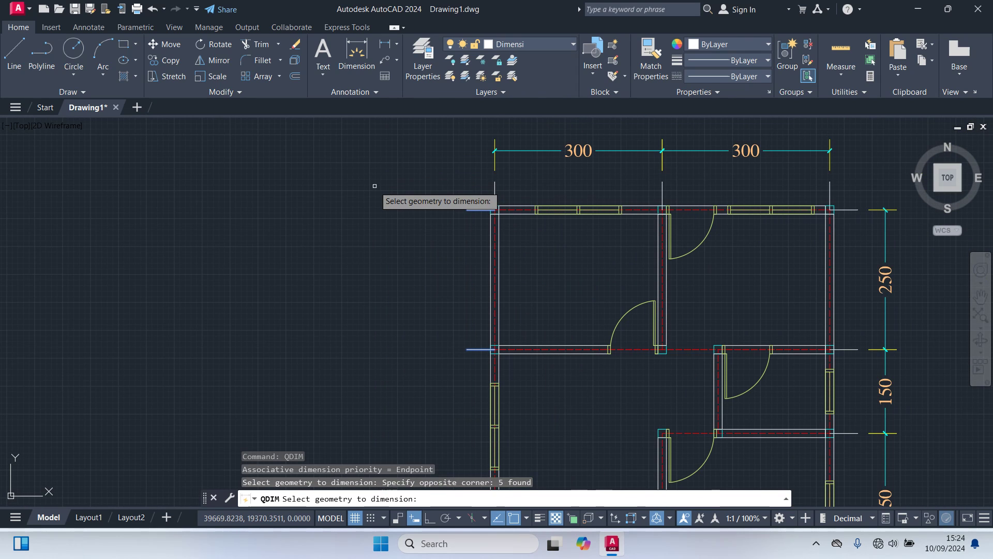
key(Return)
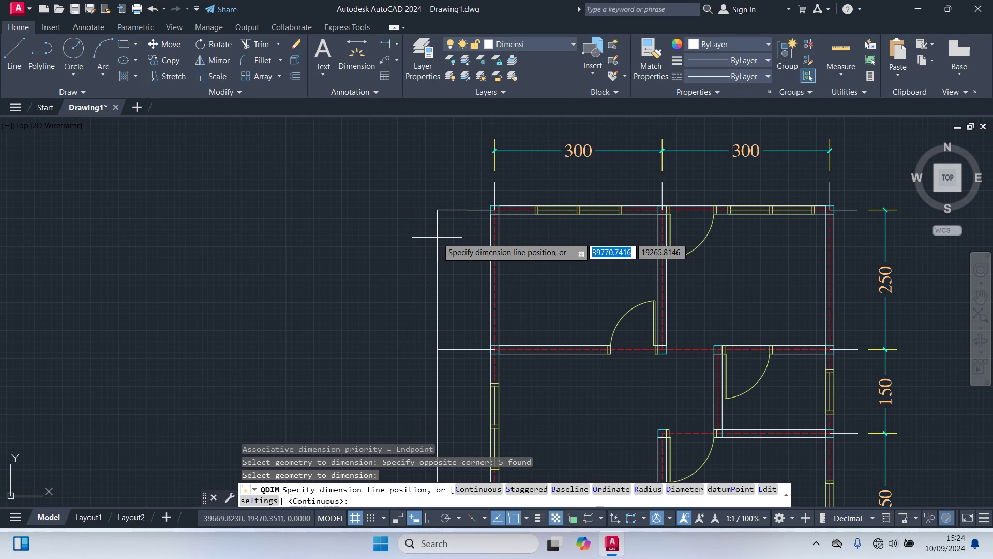
click(438, 237)
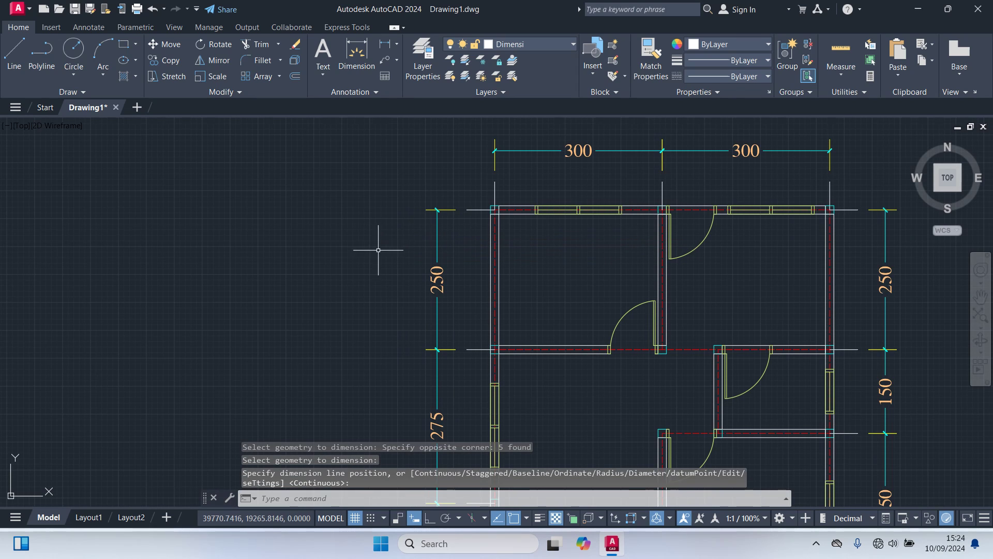
Review the dimension chains on all four sides of the floor plan.
scroll(382, 239, down, 3)
middle_drag(382, 240, 303, 173)
scroll(303, 173, down, 2)
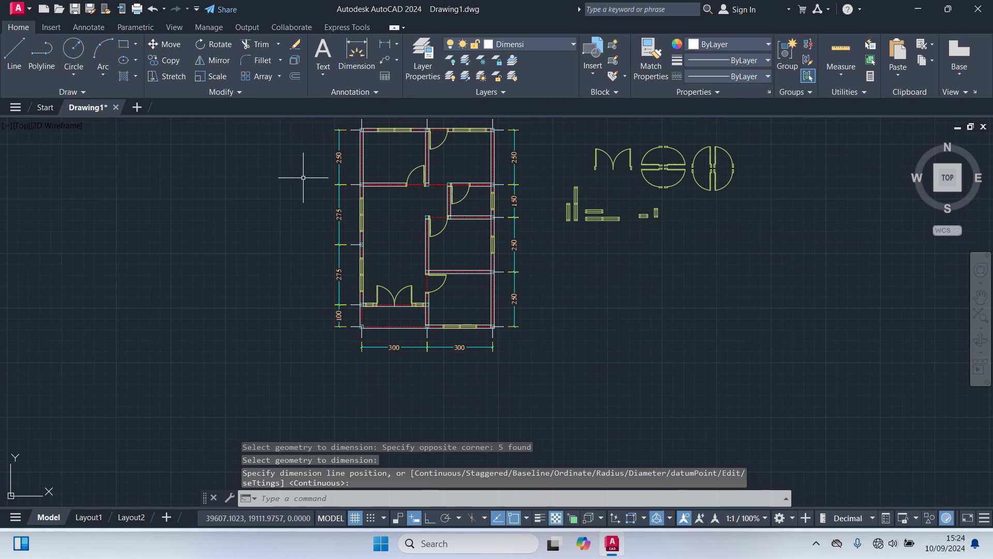
middle_drag(302, 205, 282, 284)
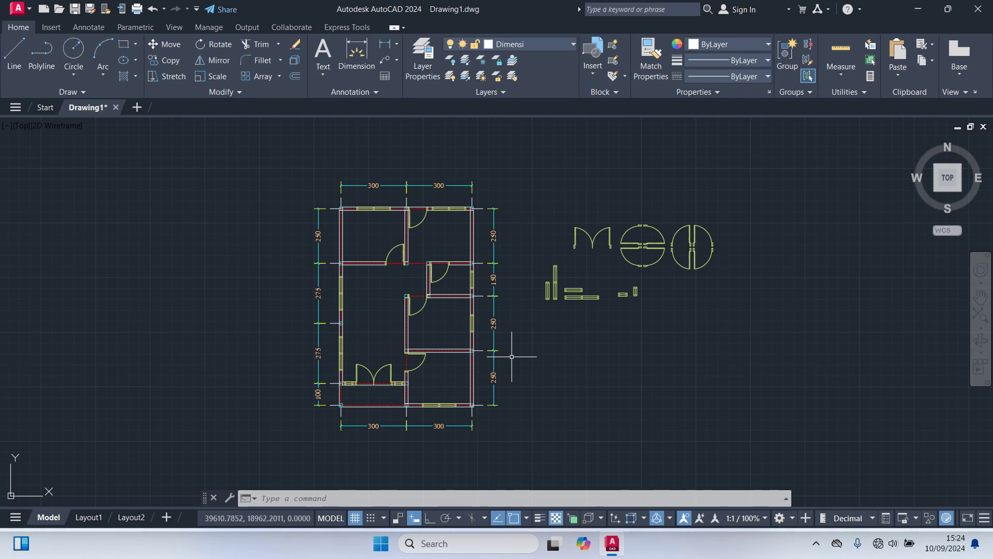
scroll(511, 357, up, 2)
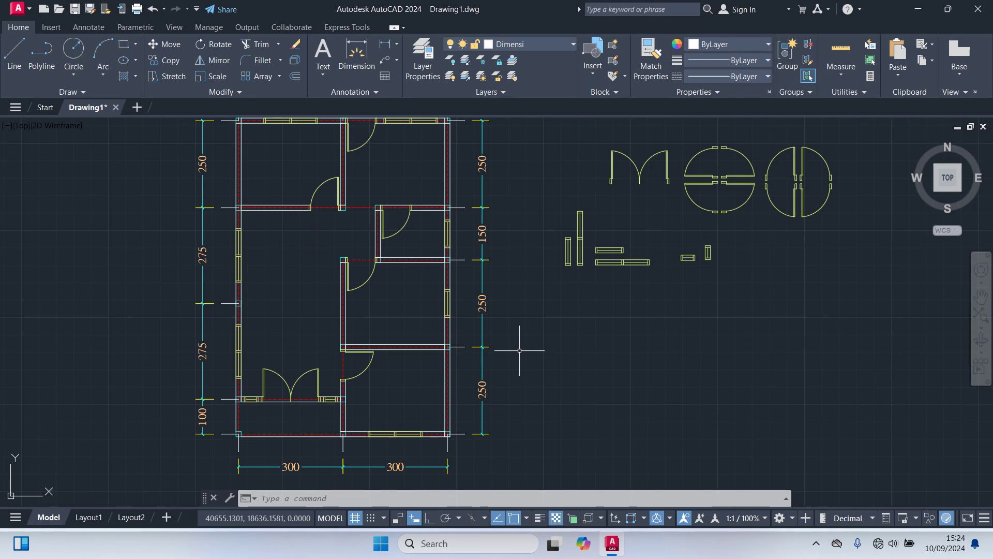
middle_drag(520, 351, 519, 402)
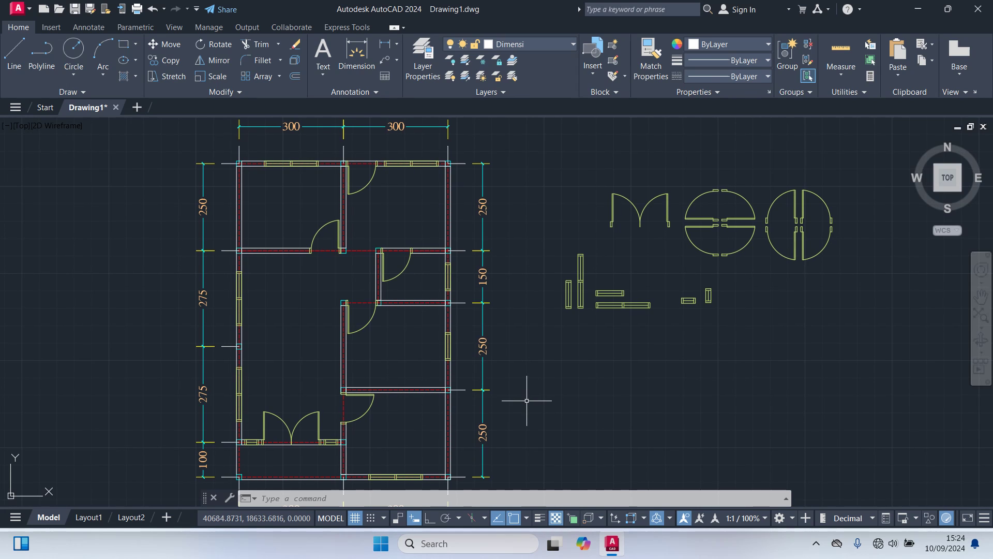
middle_drag(155, 339, 244, 329)
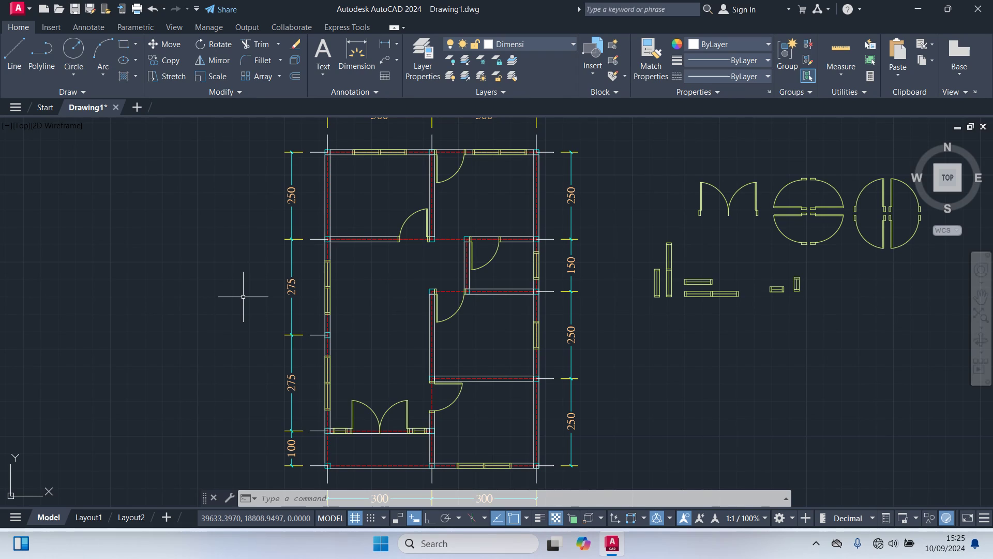
scroll(243, 297, down, 2)
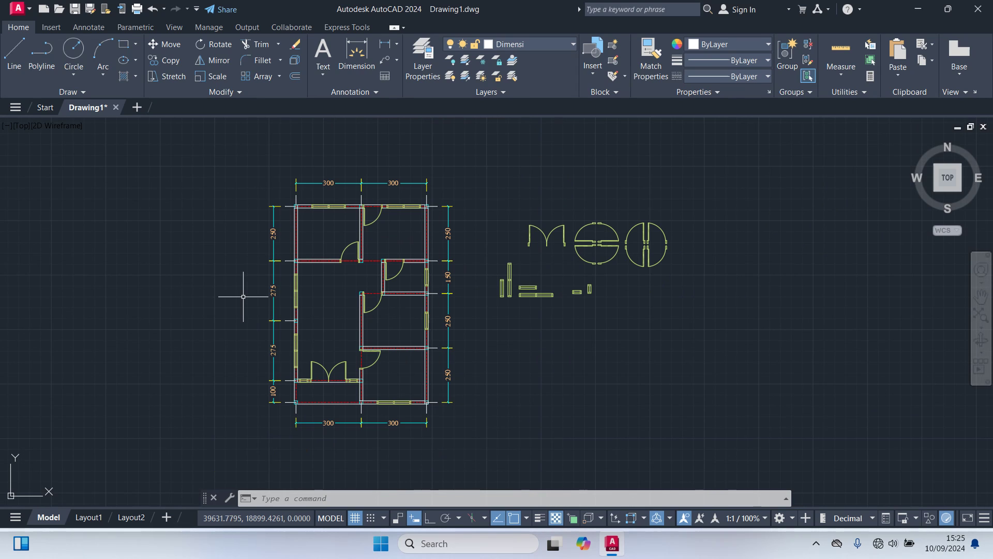
Dimension the plan's overall height between the upper-left and lower-left grid intersections, placing the dimension line outside the left dimension chain.
text(DIM)
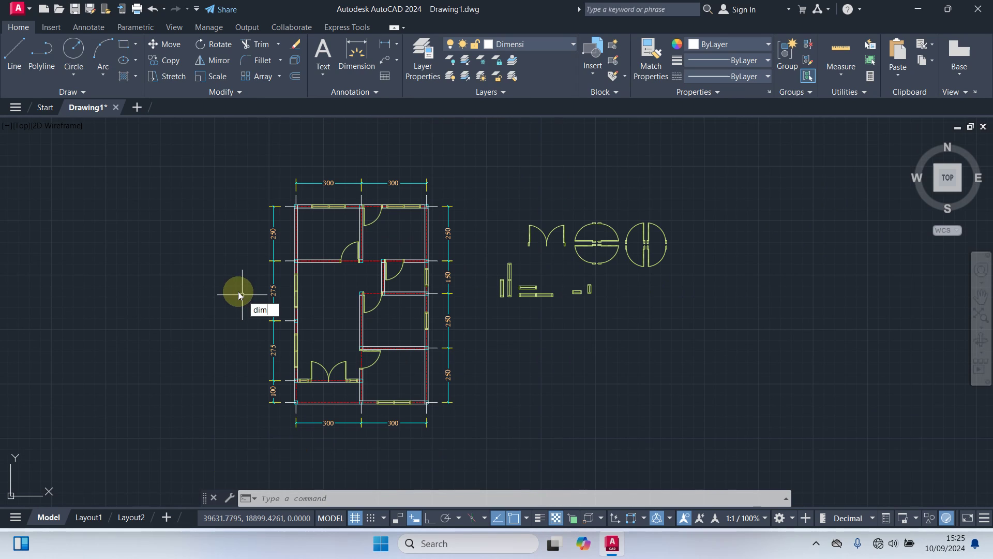
key(Return)
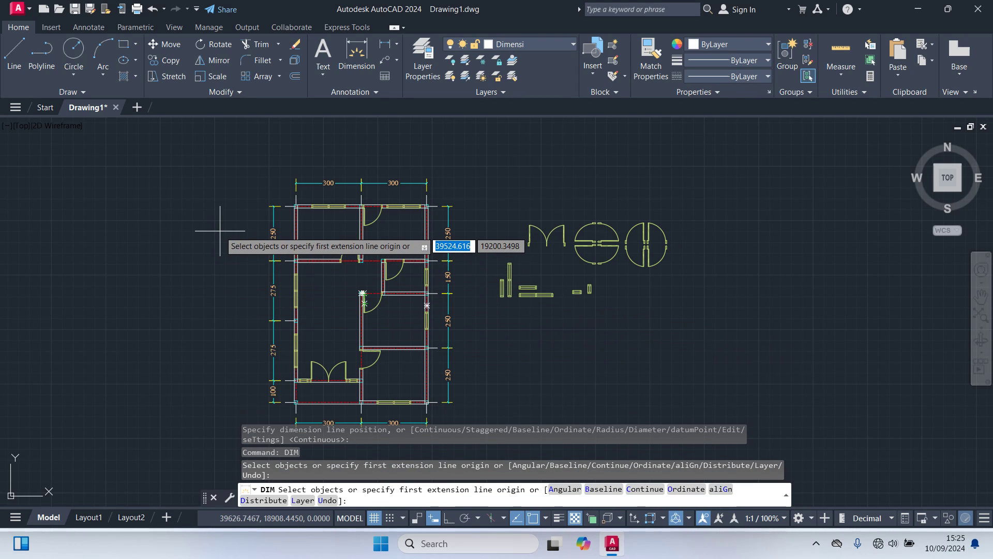
scroll(217, 241, up, 5)
scroll(393, 165, up, 5)
key(Return)
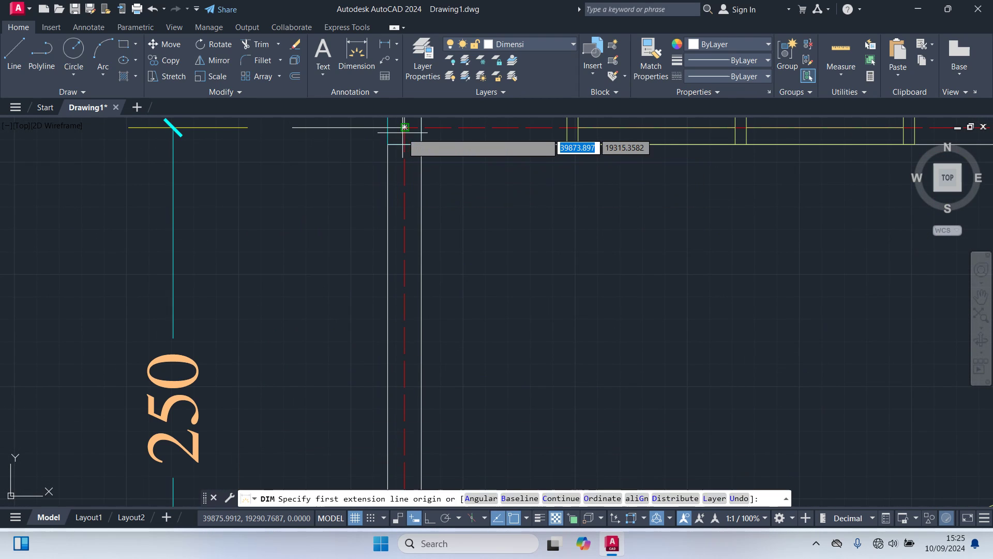
click(405, 127)
scroll(335, 278, down, 5)
middle_drag(323, 339, 331, 117)
scroll(314, 247, down, 4)
scroll(309, 355, up, 6)
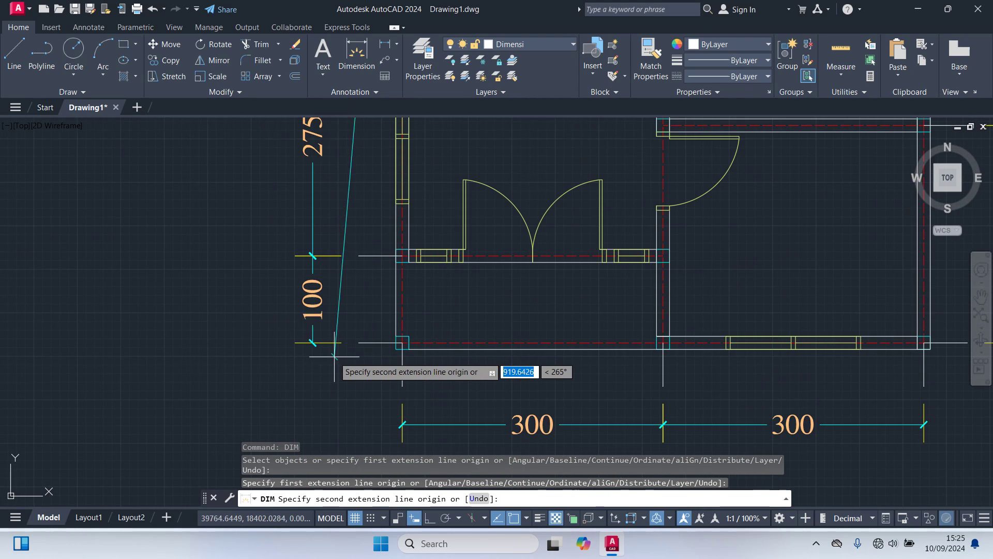
scroll(334, 357, up, 2)
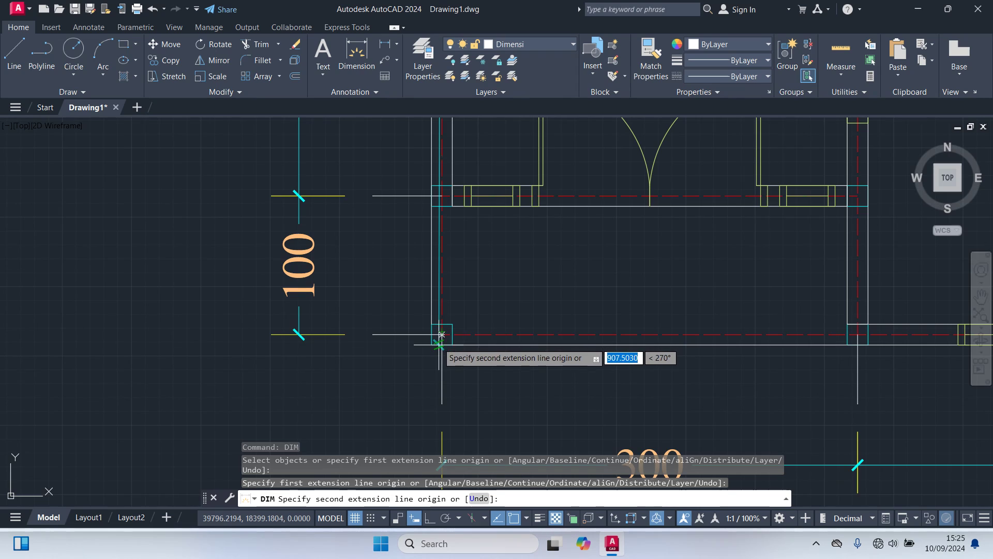
scroll(442, 331, up, 4)
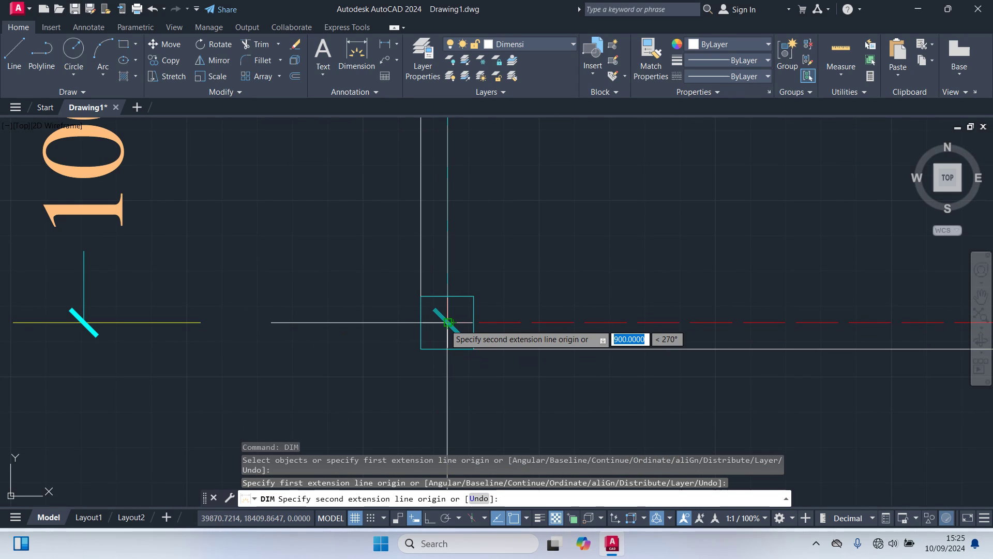
click(448, 322)
scroll(446, 326, down, 4)
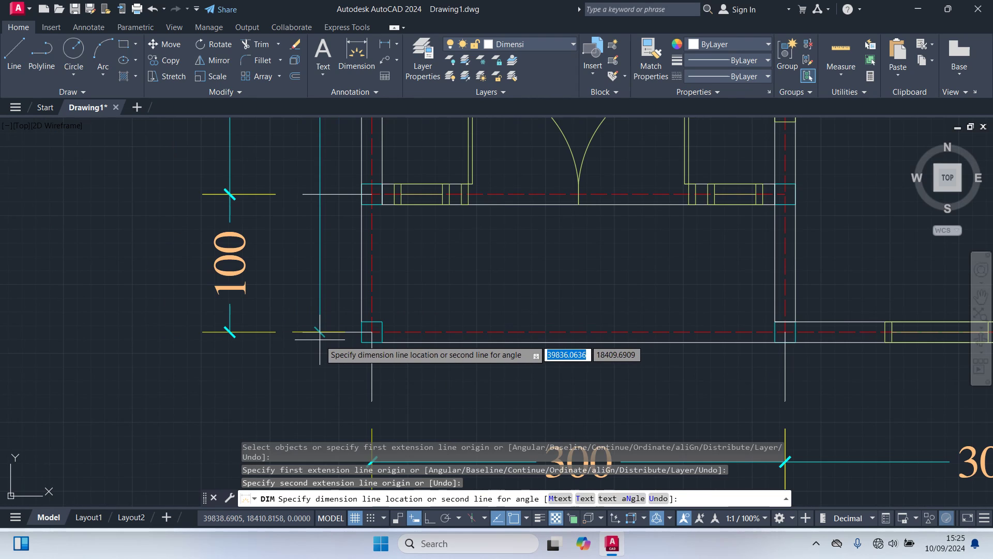
scroll(320, 332, down, 3)
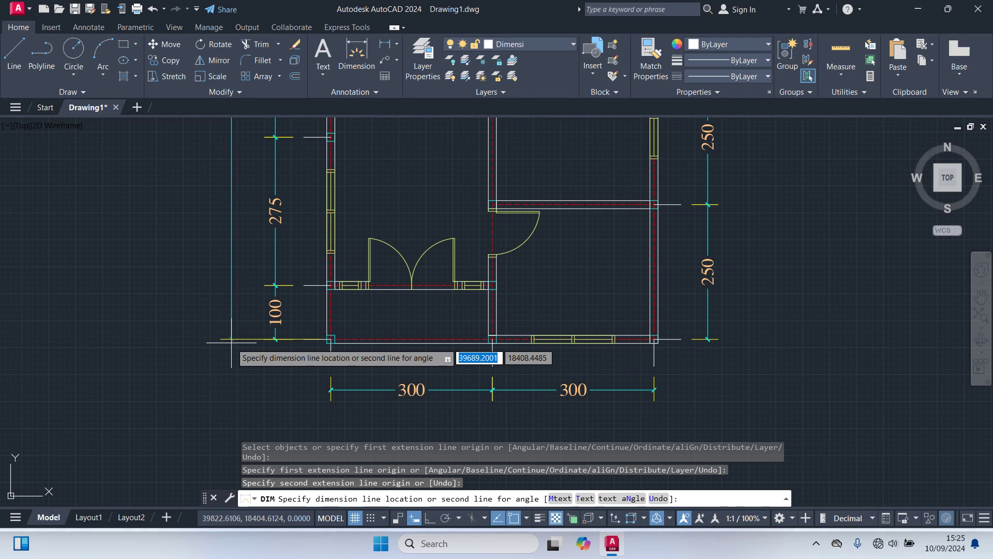
click(229, 340)
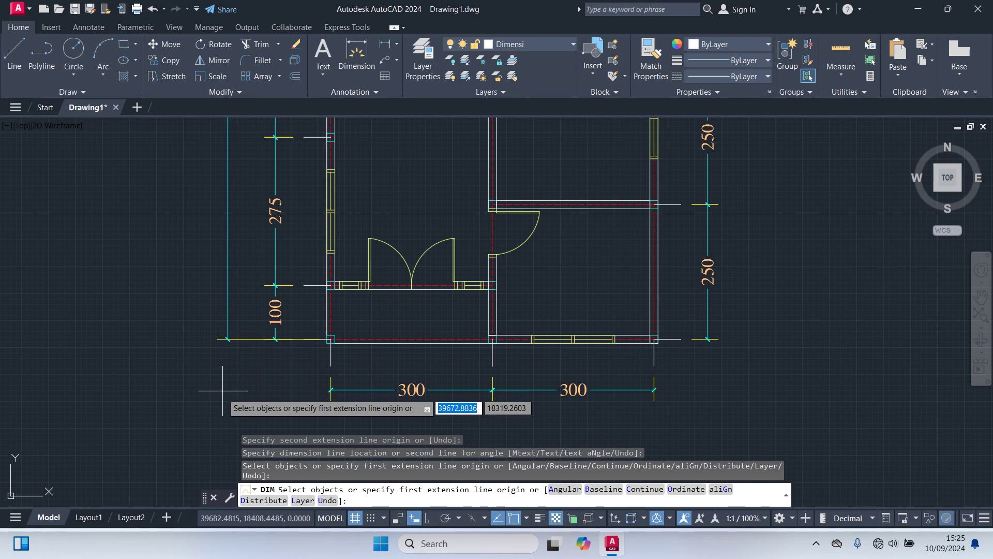
scroll(166, 336, down, 3)
key(Return)
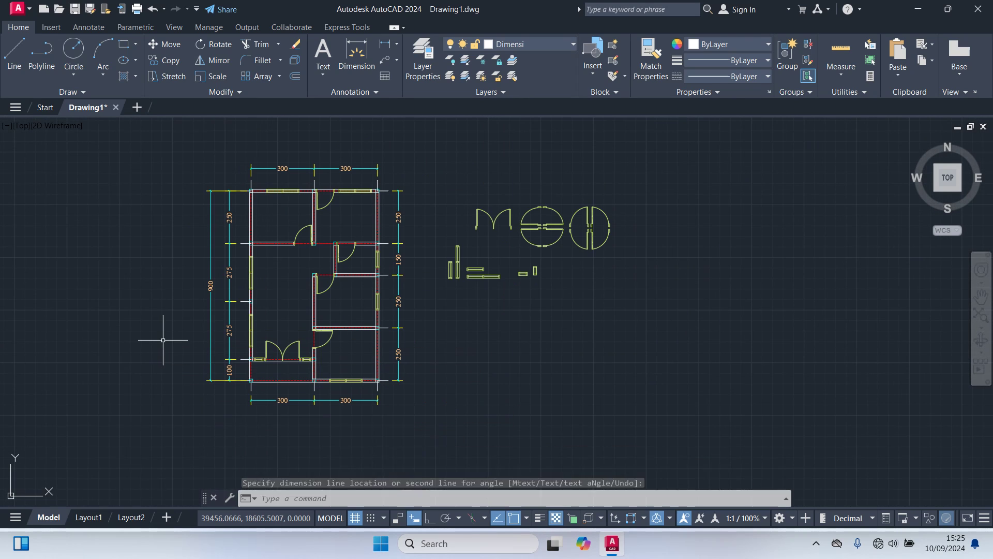
Dimension the plan's overall width between the upper-left and upper-right grid intersections, placing the dimension line above the upper dimension chain.
scroll(195, 326, up, 3)
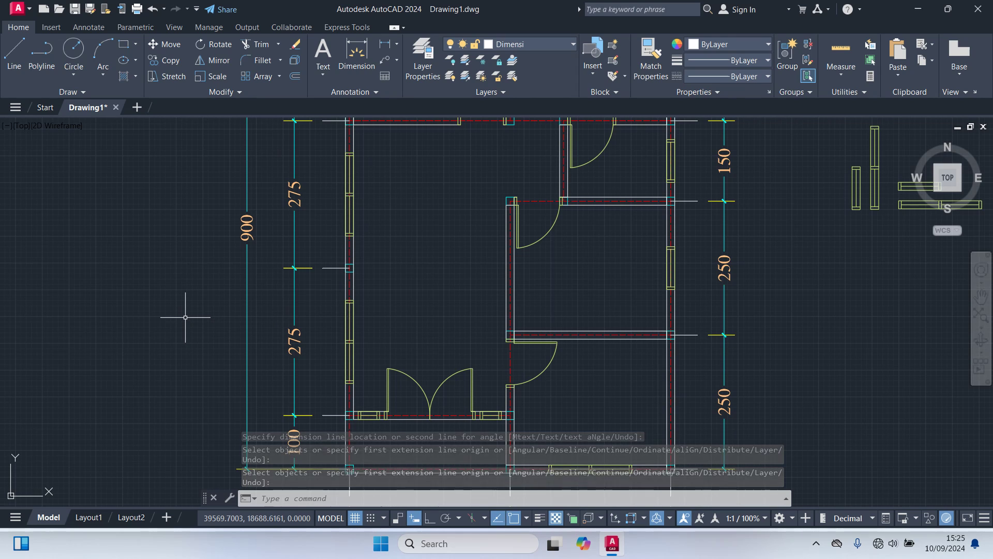
scroll(184, 316, down, 3)
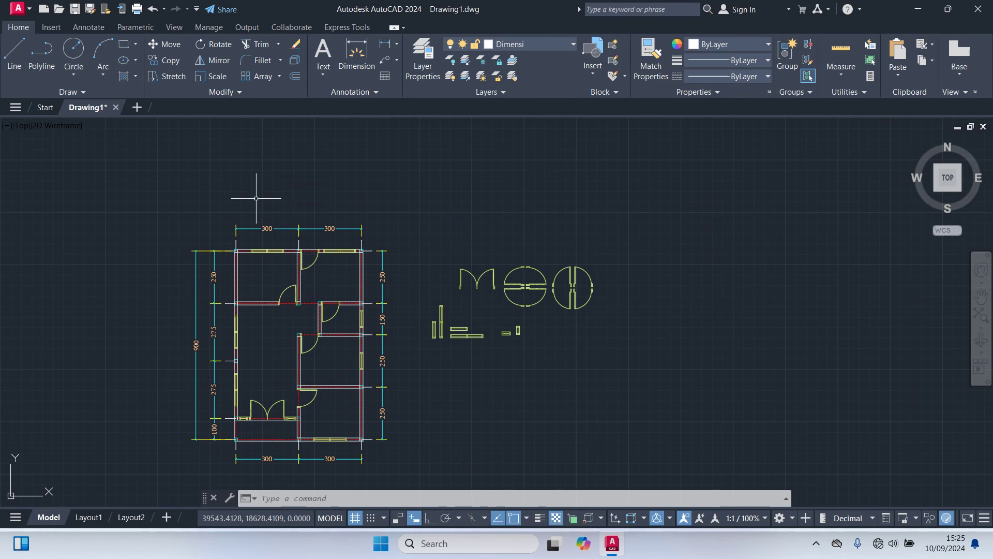
text(DIM)
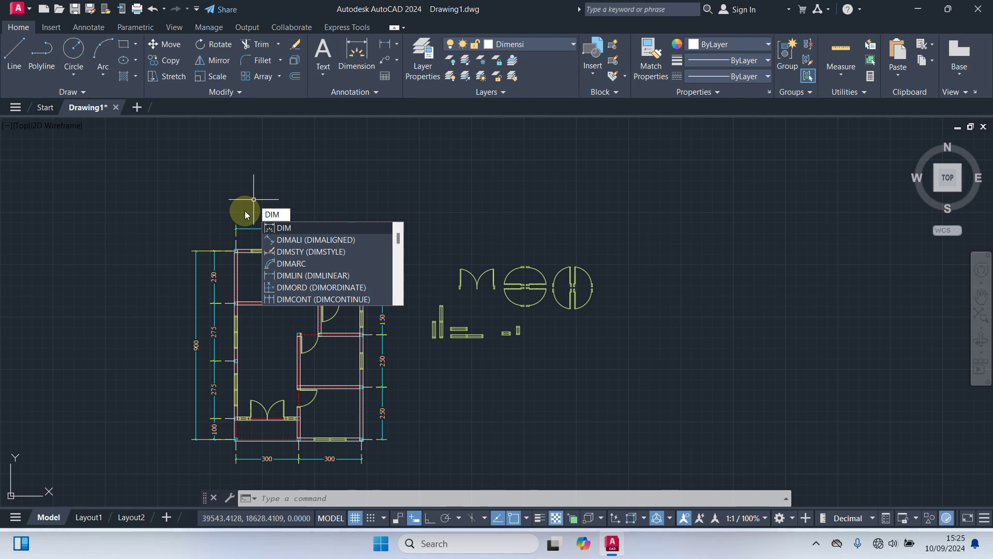
key(Return)
scroll(233, 247, up, 10)
scroll(211, 241, up, 5)
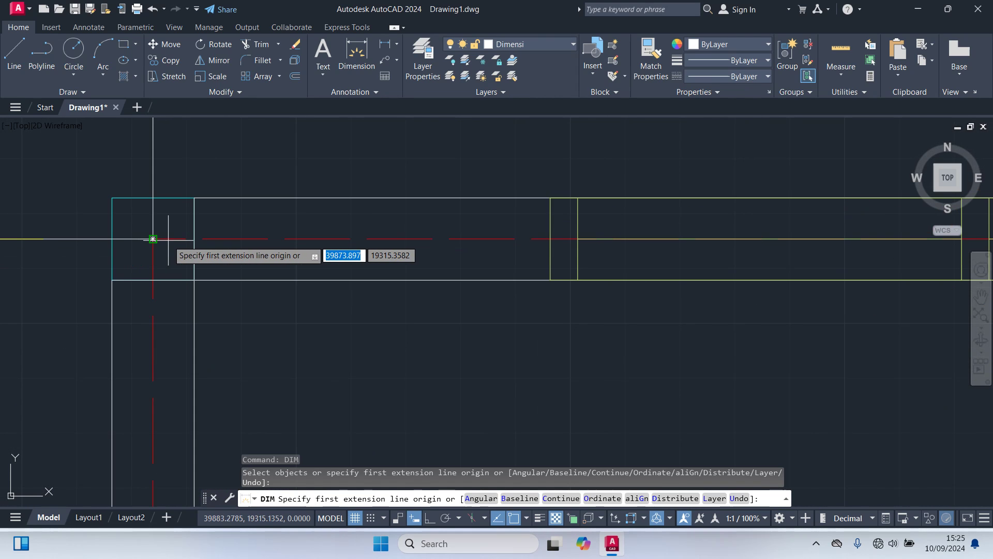
click(154, 238)
scroll(332, 340, down, 10)
mouse_move(652, 337)
middle_down()
mouse_move(393, 359)
mouse_move(283, 339)
middle_up()
scroll(423, 338, up, 10)
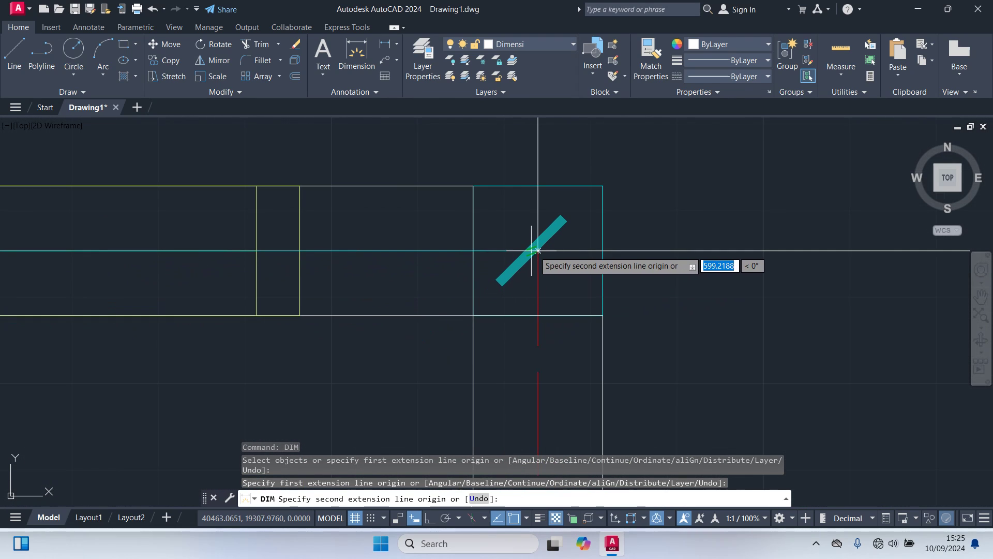
click(538, 251)
scroll(536, 227, down, 5)
middle_drag(535, 204, 534, 349)
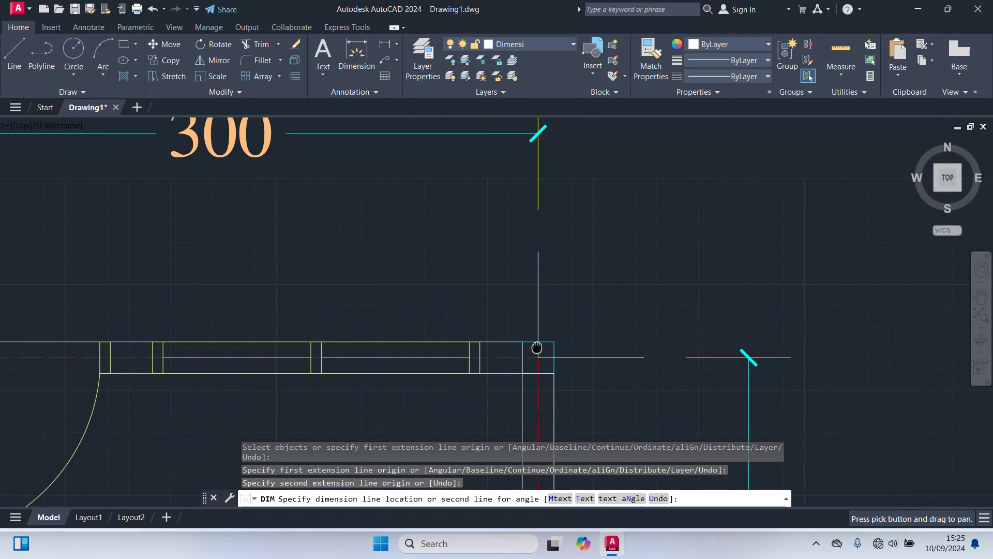
scroll(536, 348, down, 5)
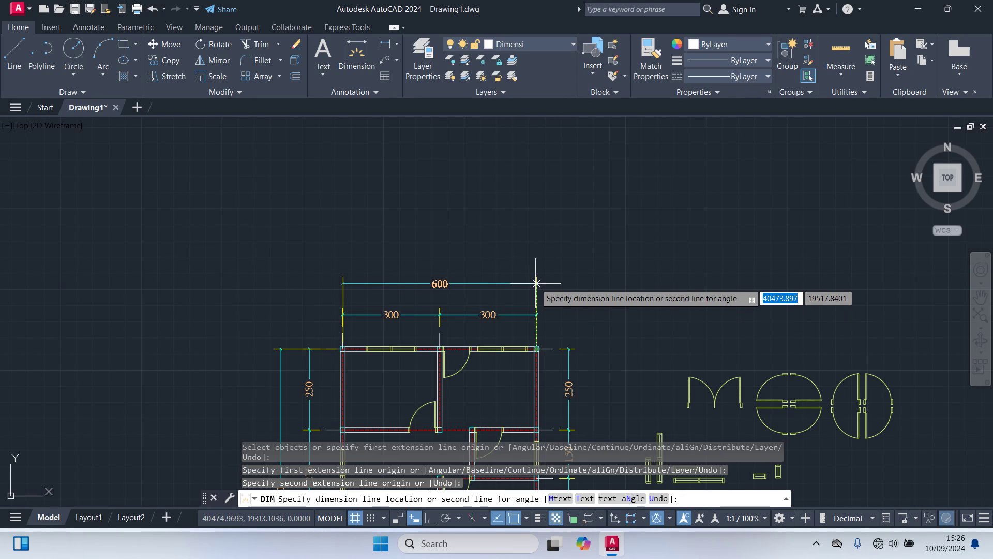
click(536, 283)
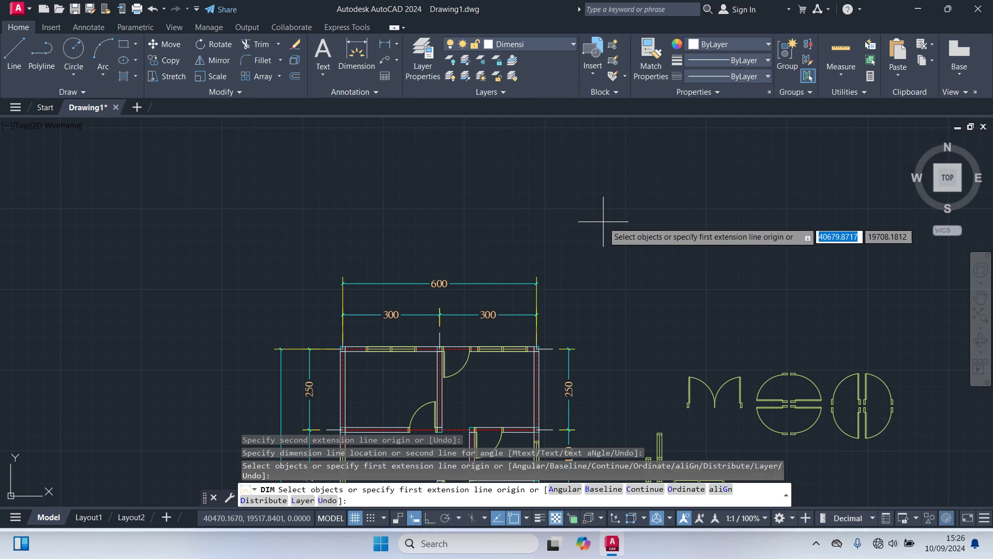
key(Escape)
scroll(603, 222, down, 4)
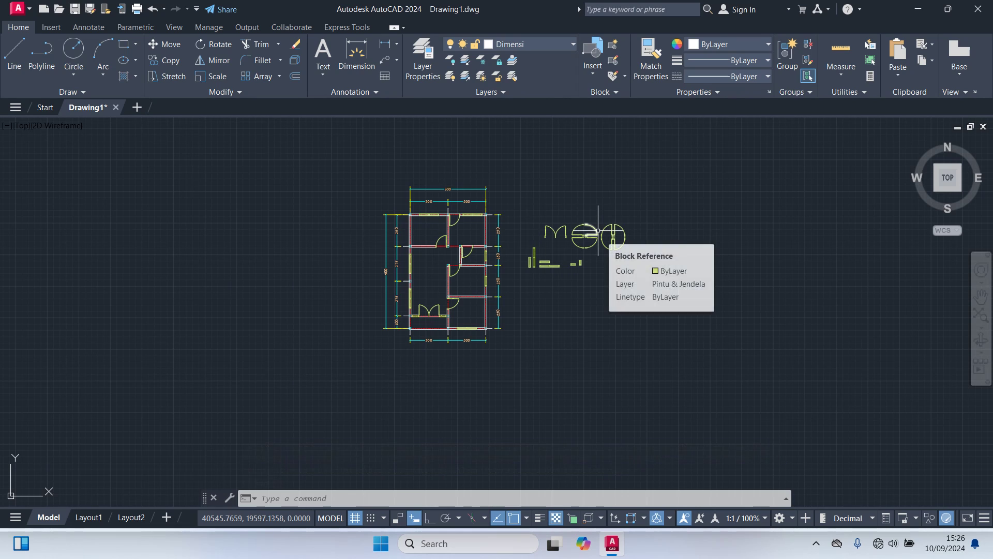
Add multiline text reading "Teks" in the middle of the plan's lower-right room, using the Skala 100 style at height 22.5.
mouse_move(597, 229)
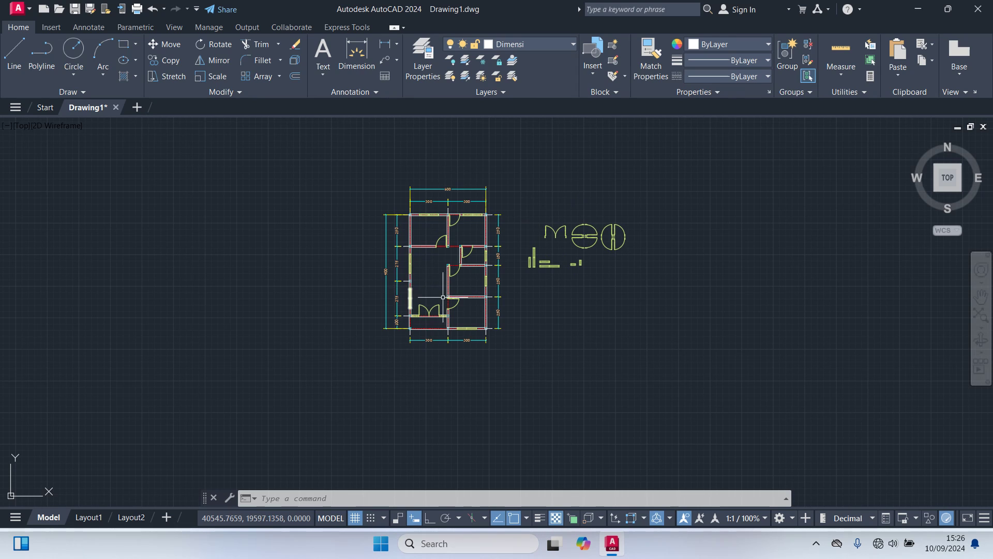
scroll(455, 314, up, 2)
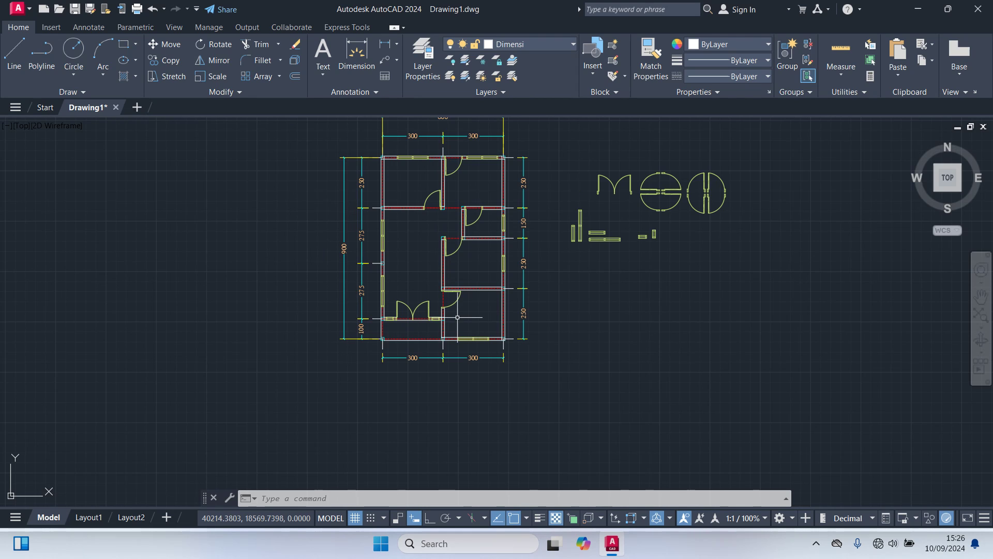
scroll(470, 309, up, 2)
middle_drag(469, 310, 476, 387)
scroll(480, 400, down, 2)
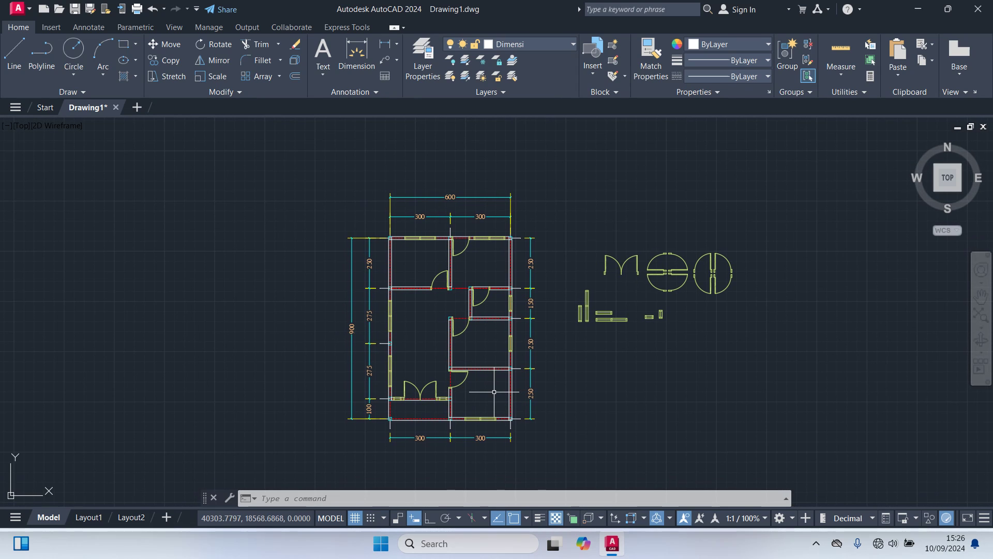
text(T)
key(Return)
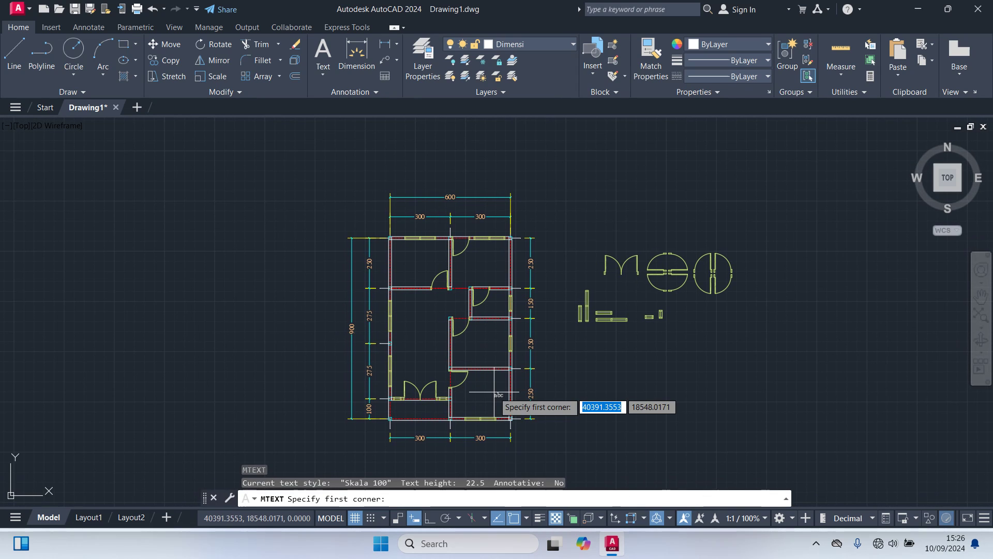
scroll(521, 391, up, 4)
middle_drag(452, 390, 530, 319)
scroll(529, 319, up, 2)
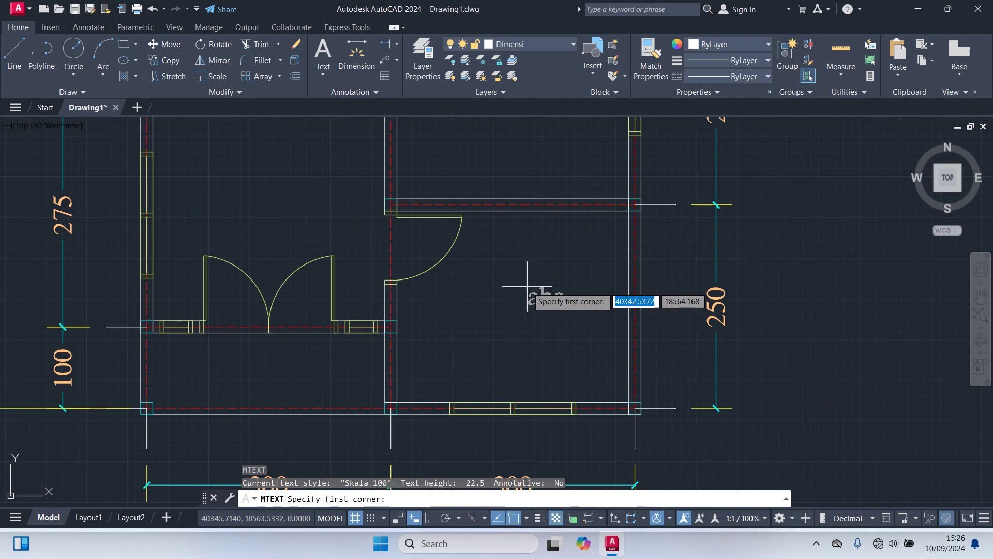
click(470, 284)
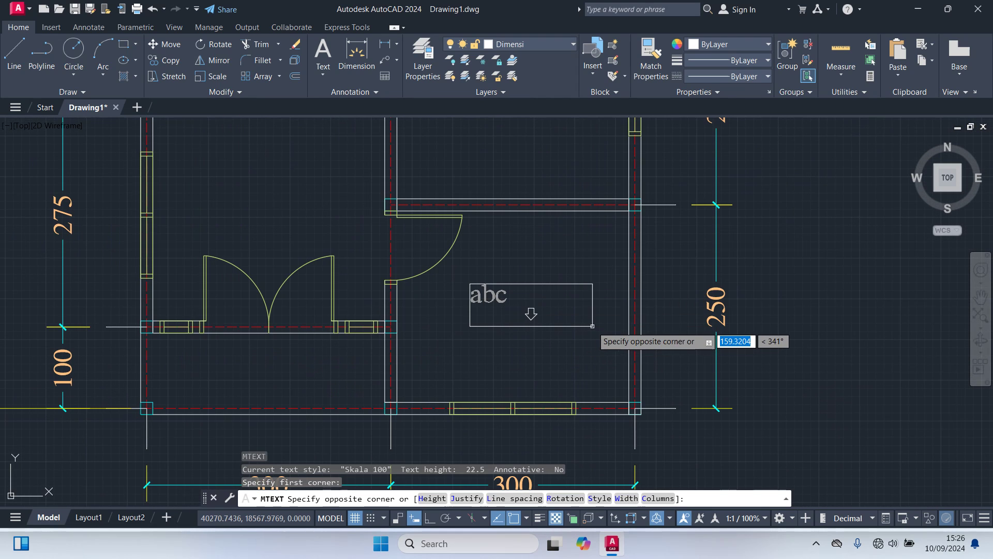
click(592, 326)
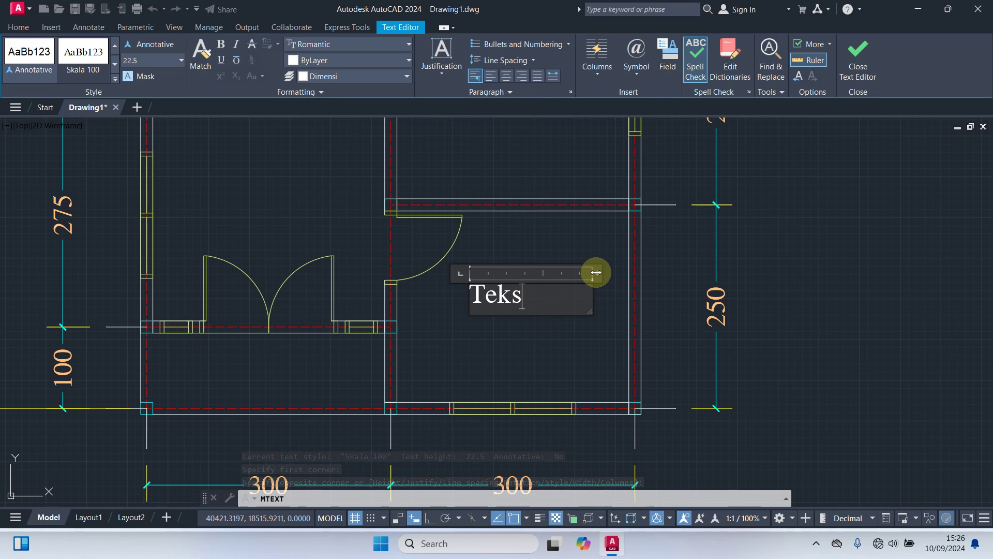
mouse_move(598, 272)
mouse_down()
mouse_move(625, 275)
mouse_move(588, 274)
mouse_up()
click(550, 352)
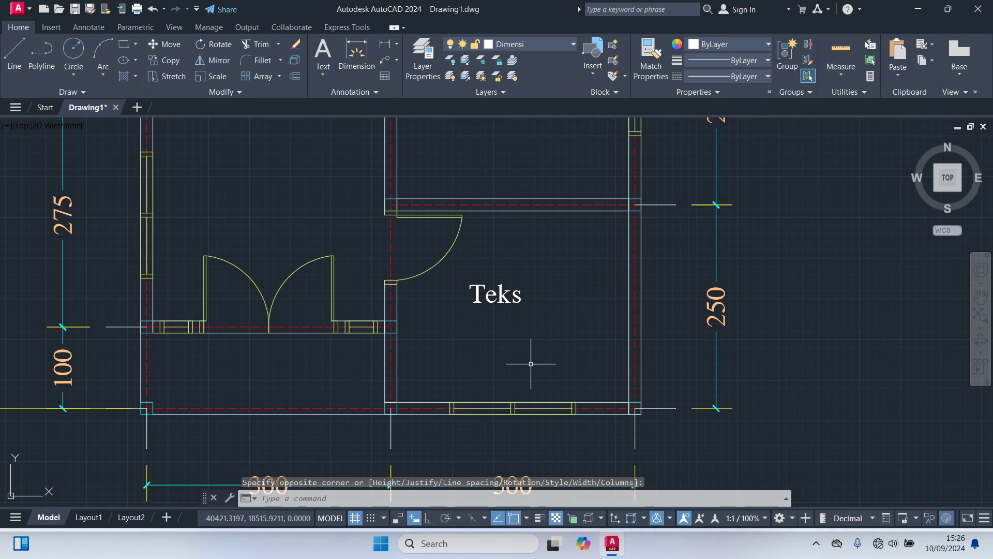
Make Teks the current layer.
click(506, 302)
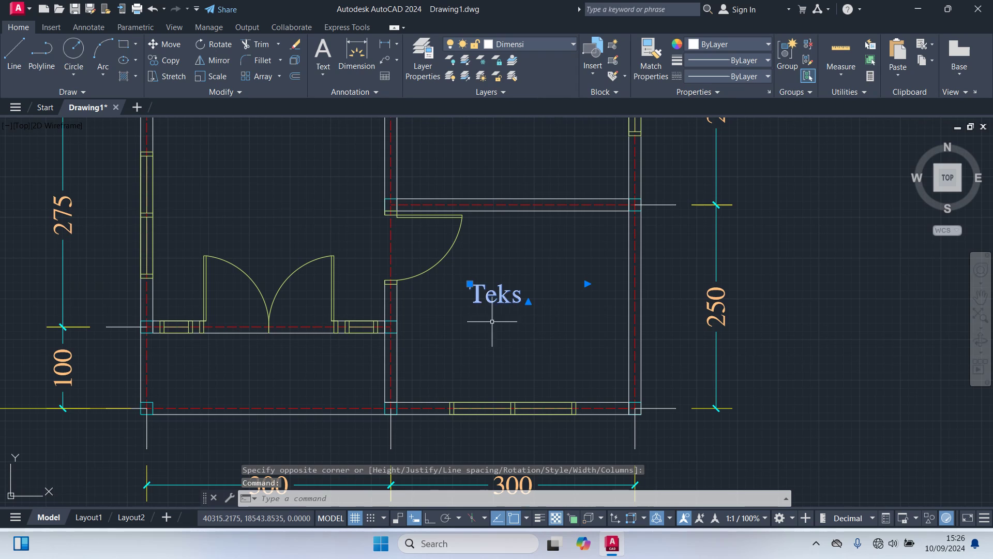
key(Escape)
click(533, 41)
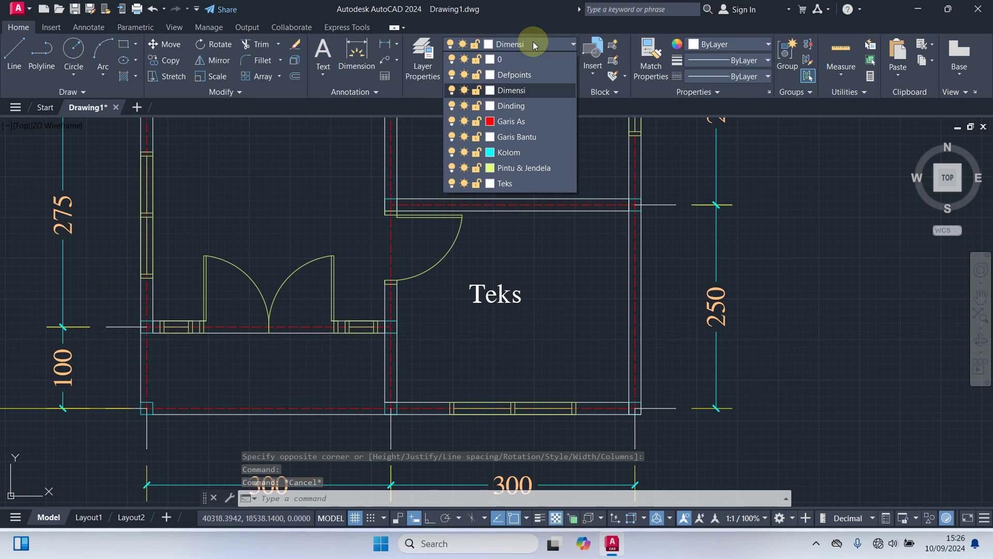
click(505, 184)
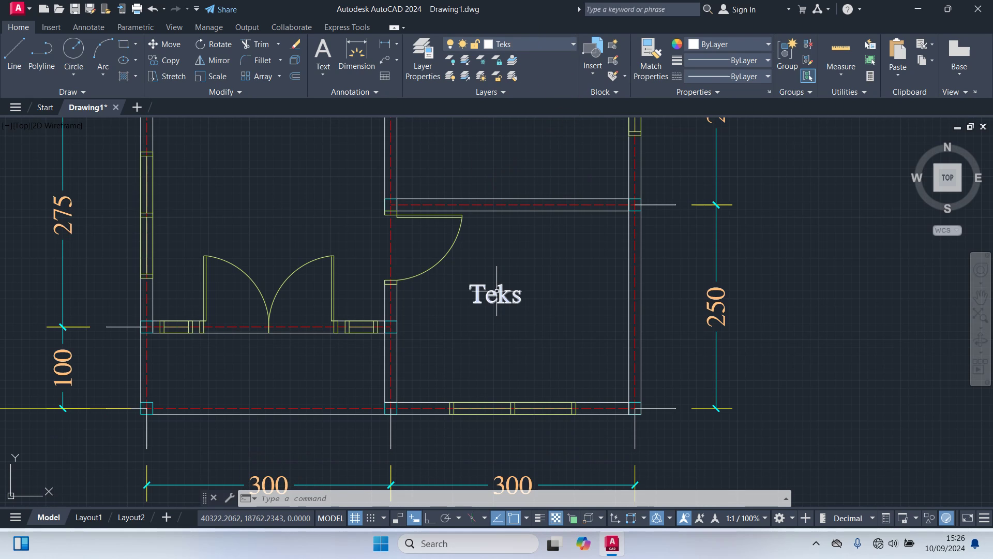
Move the lower-right room's text to the Teks layer, keeping Teks as the current layer.
click(497, 293)
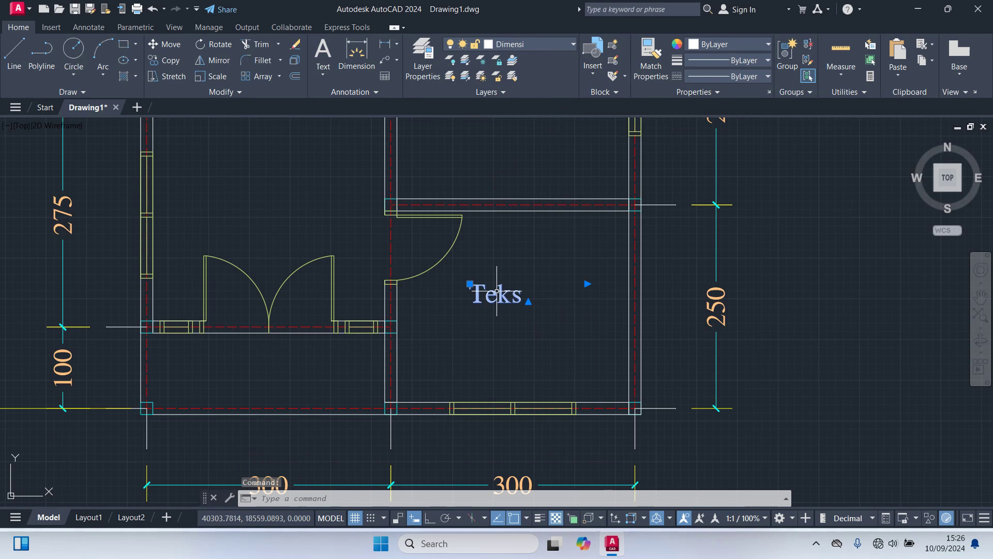
click(549, 45)
click(507, 184)
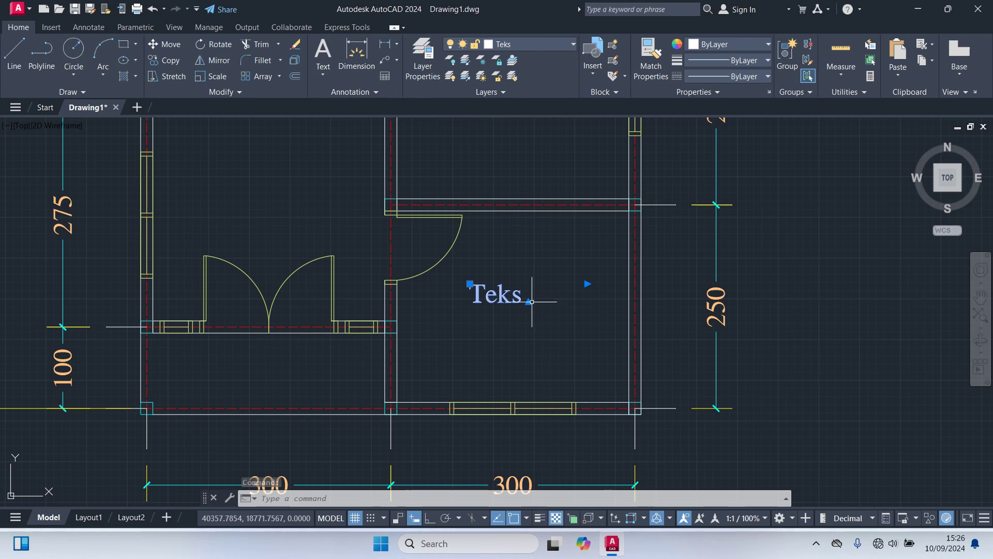
key(Escape)
key(Escape)
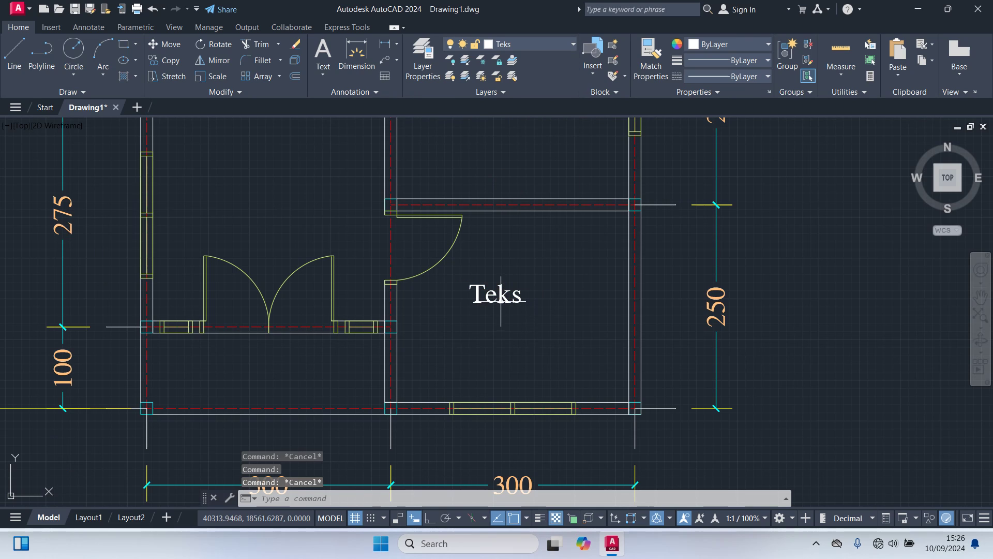
click(500, 296)
key(Escape)
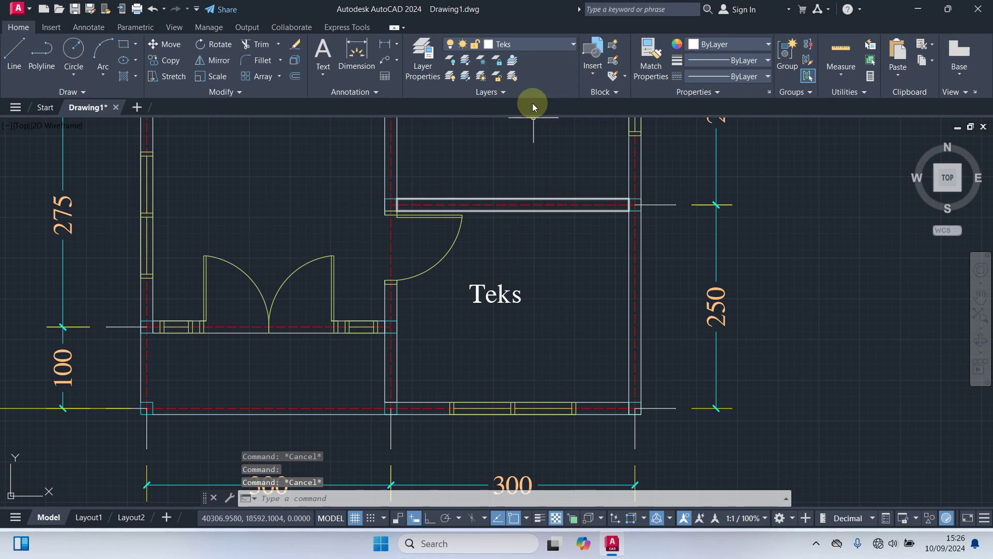
click(515, 45)
click(505, 183)
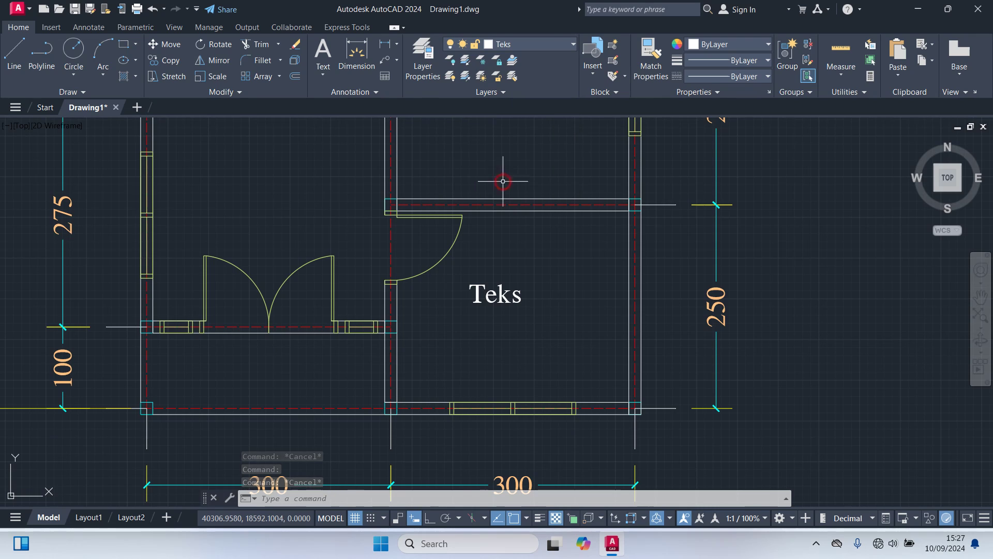
Start a multiple copy of the lower-right room's text and place one copy in the porch area below the double door.
scroll(546, 293, down, 2)
click(527, 290)
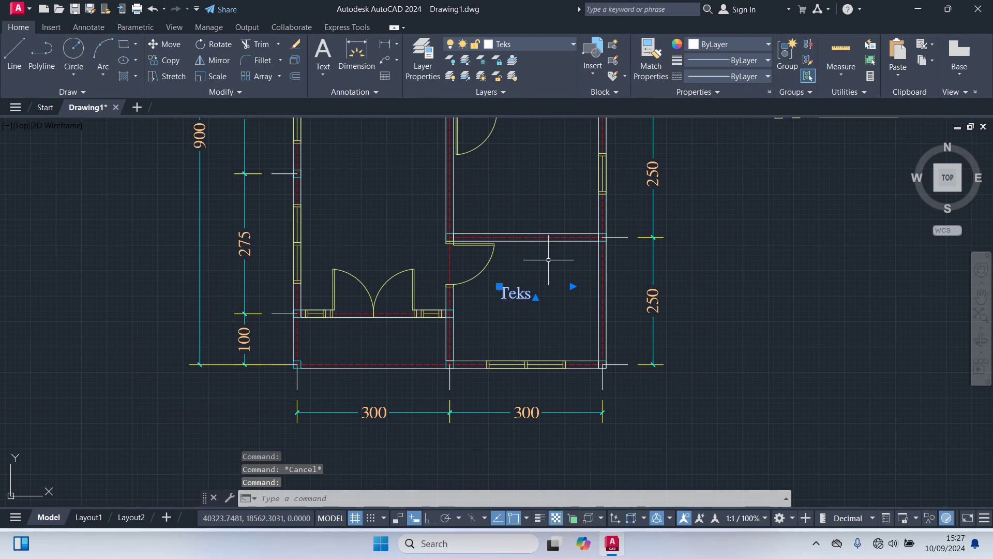
text(co)
key(Return)
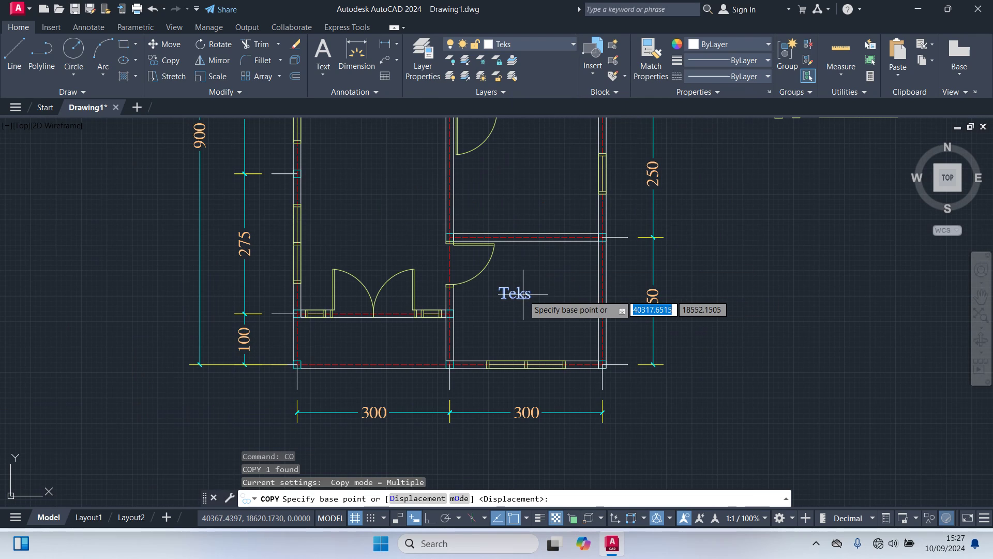
click(518, 294)
scroll(408, 337, up, 2)
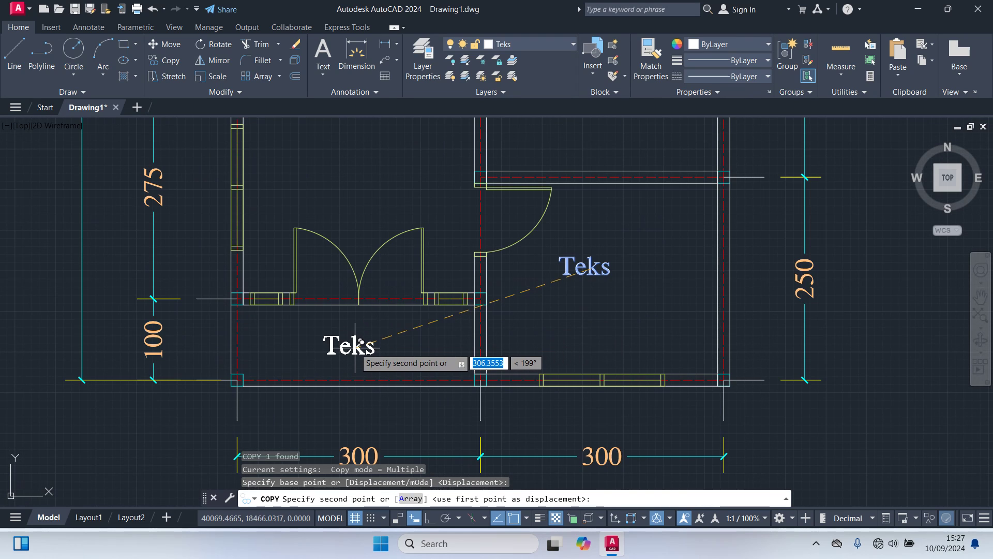
click(361, 344)
Place further copies of the text in the large left room, middle-right room, small right room, upper-right room and upper-left room.
scroll(361, 344, down, 4)
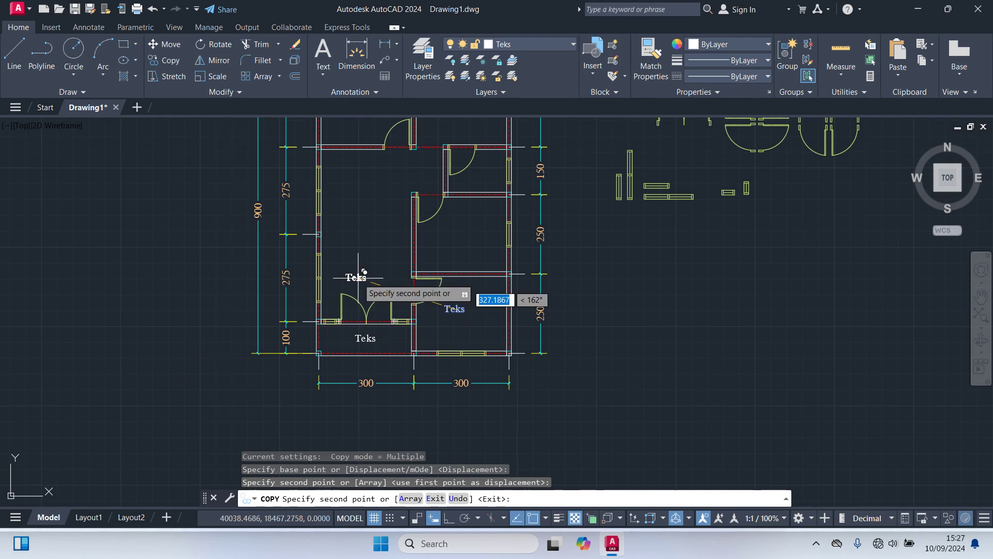
middle_drag(357, 279, 343, 291)
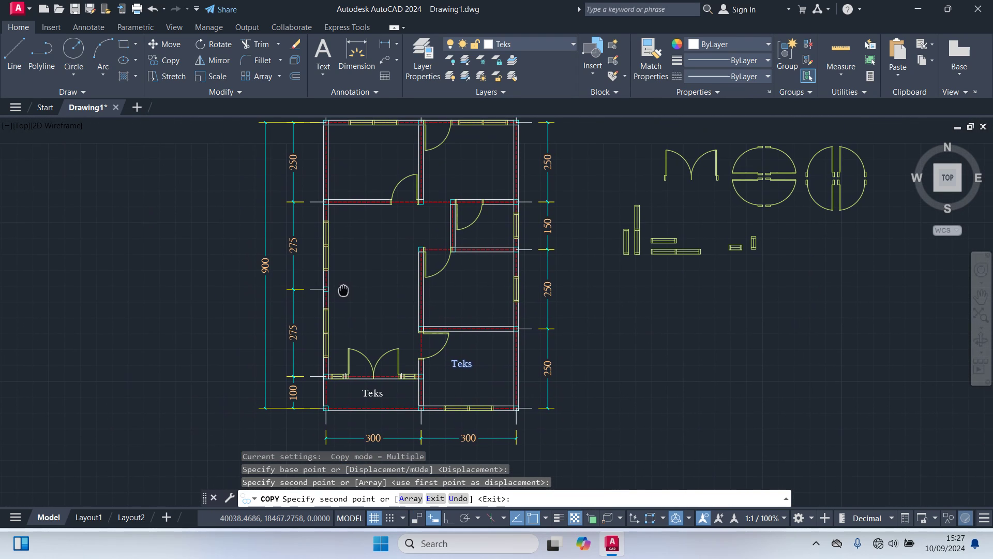
click(380, 273)
click(469, 292)
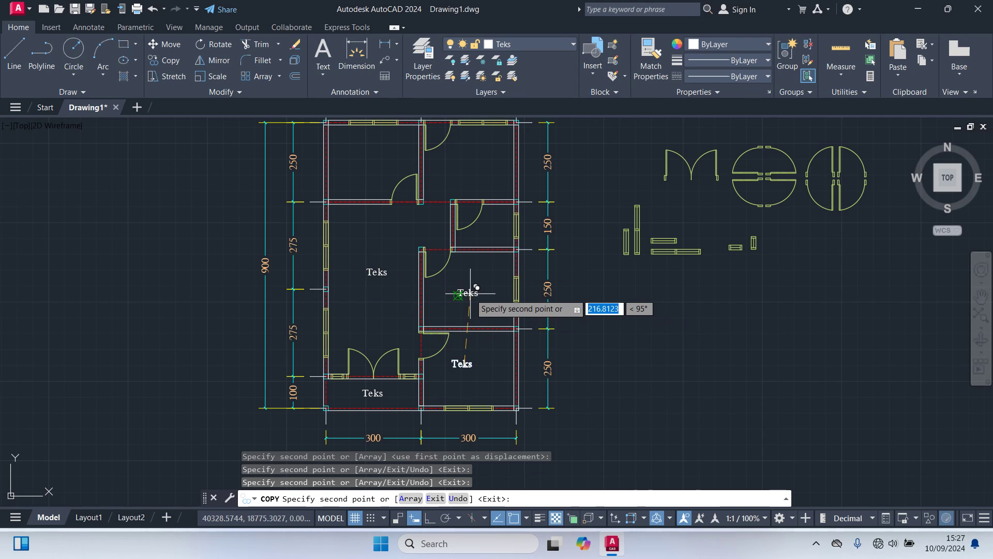
scroll(500, 213, up, 2)
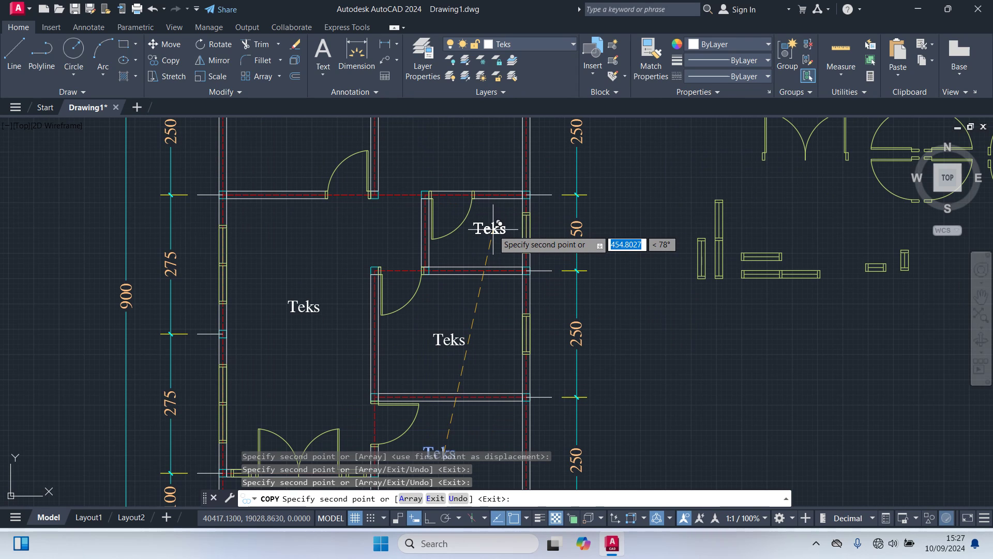
click(497, 227)
scroll(478, 248, down, 2)
middle_drag(474, 252, 489, 304)
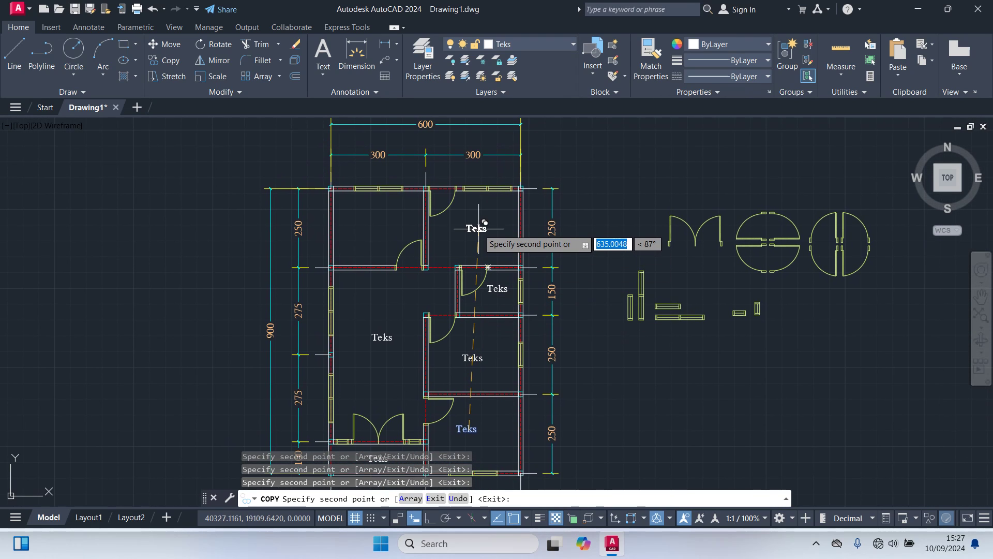
click(481, 229)
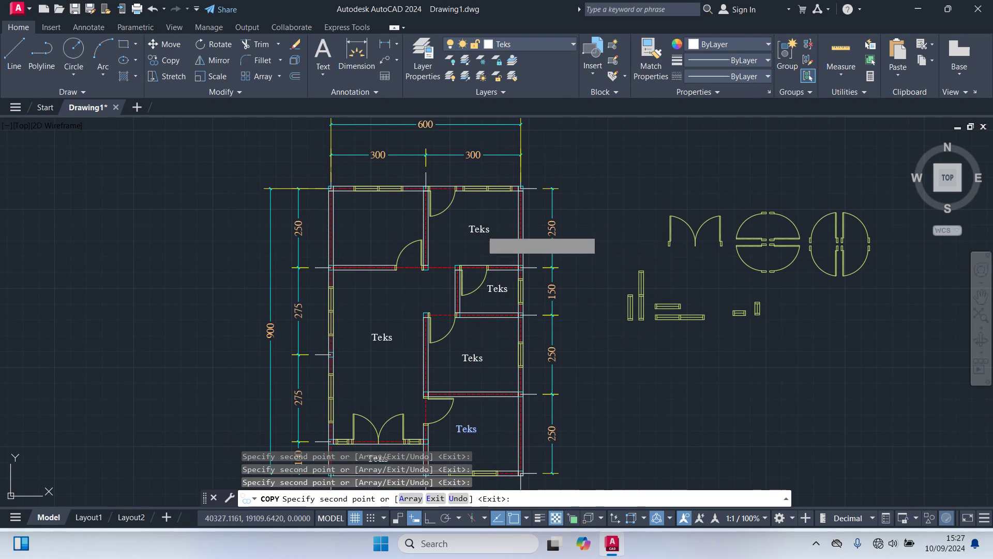
click(385, 223)
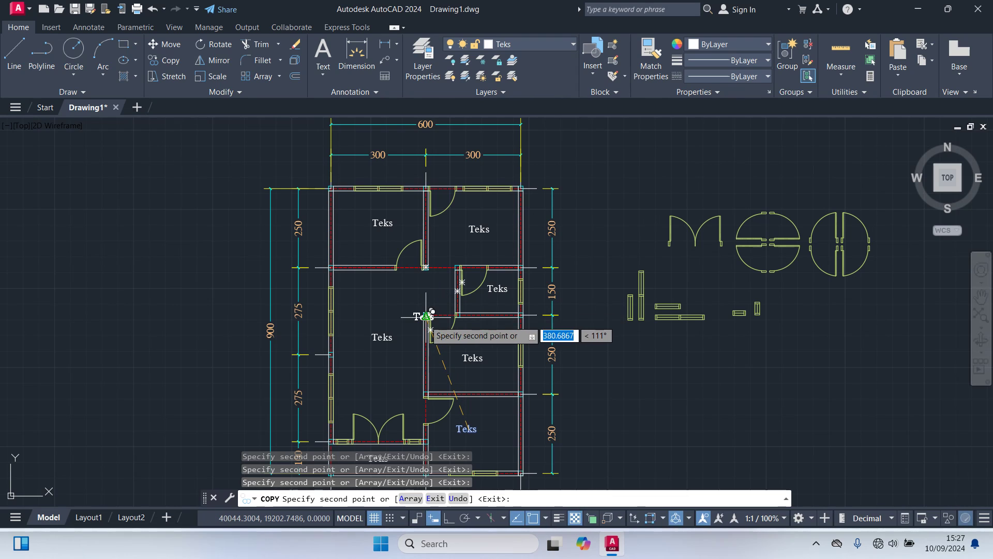
key(Escape)
Change the porch area's text to "Teras" with the text edit command.
scroll(411, 321, down, 2)
scroll(393, 331, up, 6)
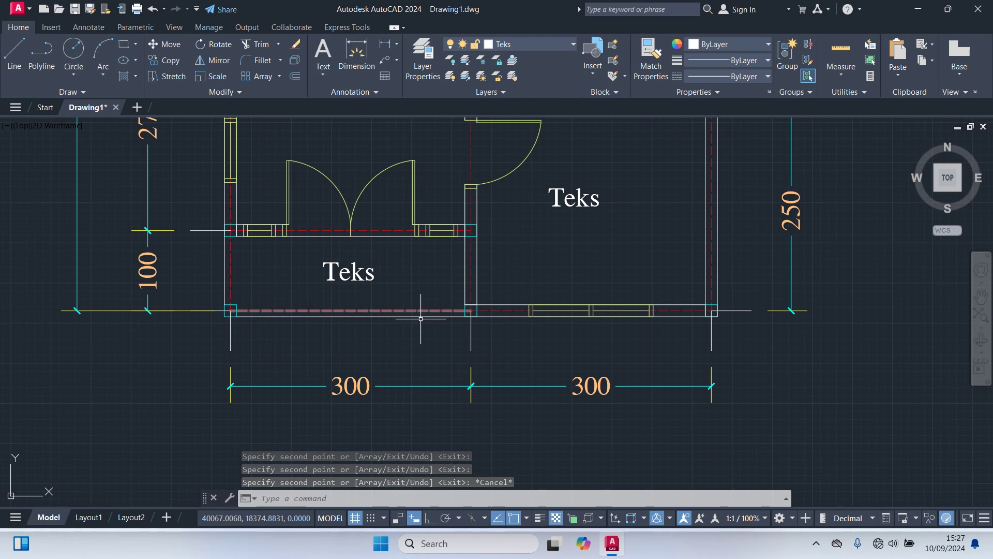
text(ED)
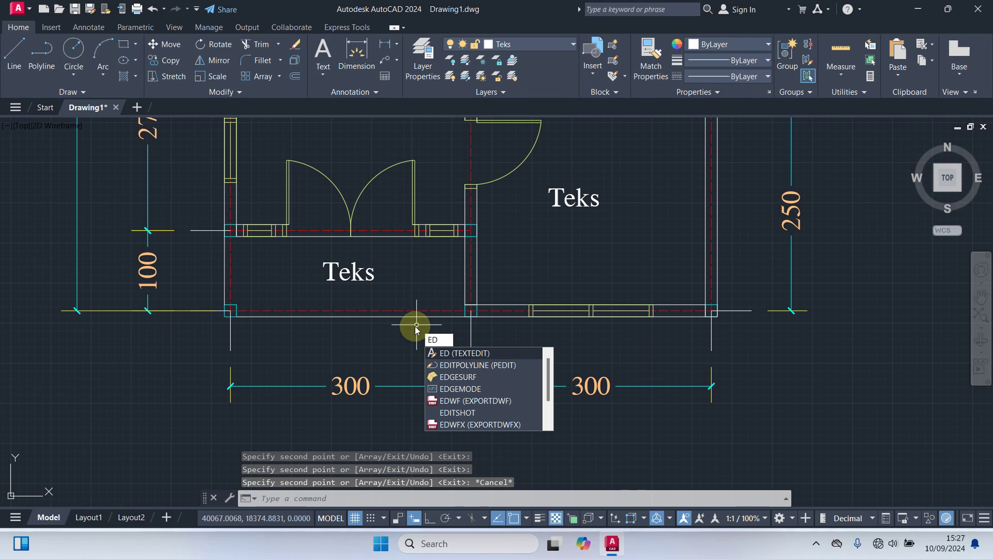
key(Return)
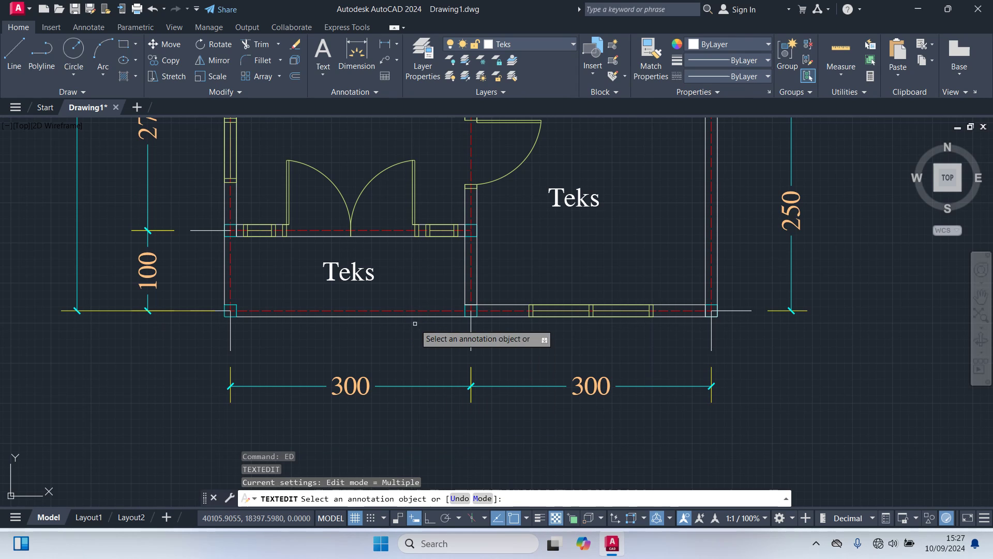
click(362, 275)
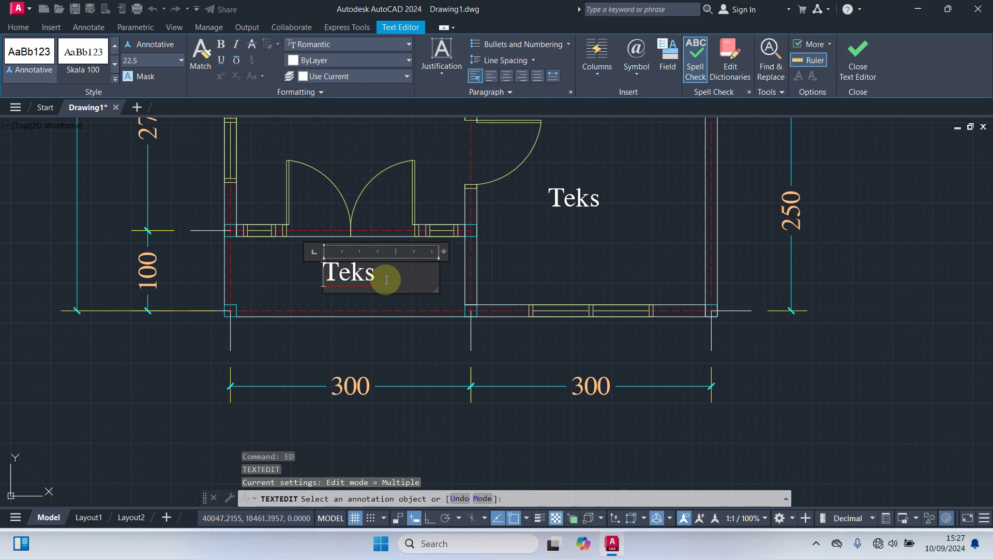
drag(387, 280, 357, 273)
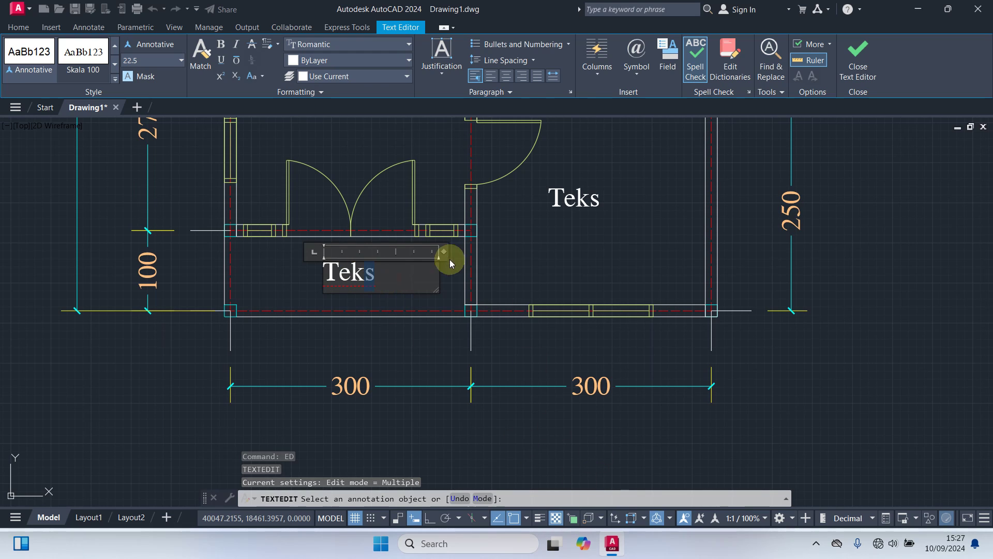
key(BackSpace)
text(ras)
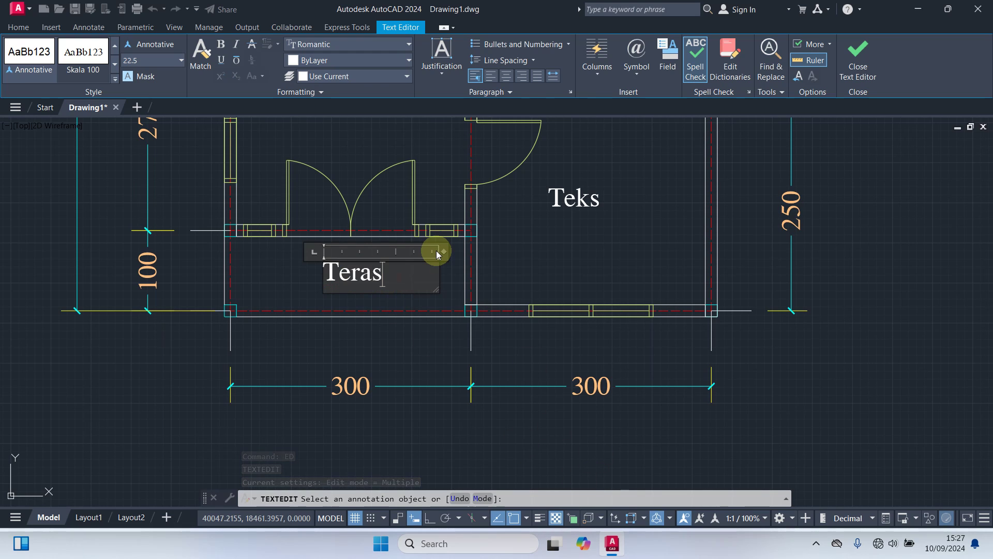
click(539, 268)
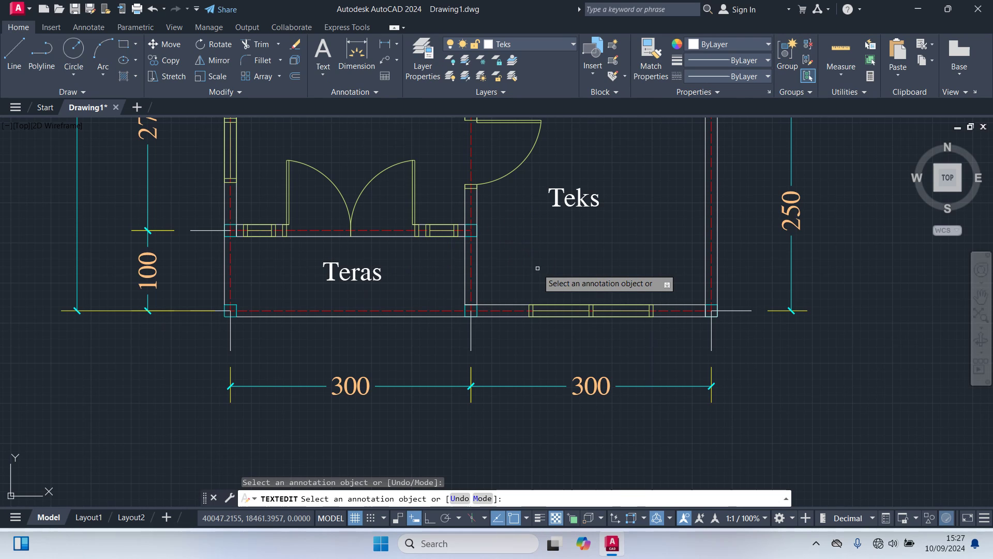
Change the lower-right bedroom's text to "Kamar Tidur 1" and widen its text box so the label fits on one line.
click(558, 212)
click(607, 200)
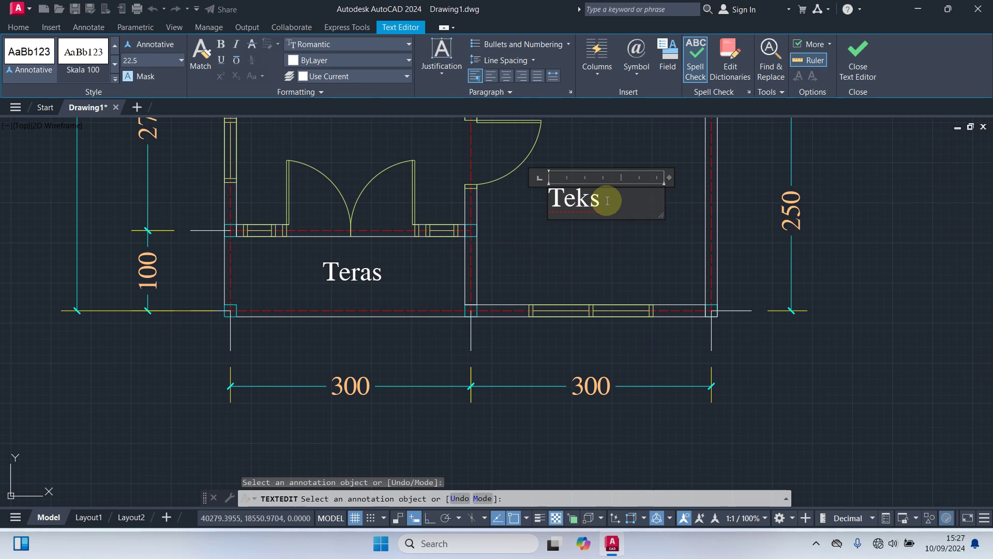
drag(608, 201, 470, 244)
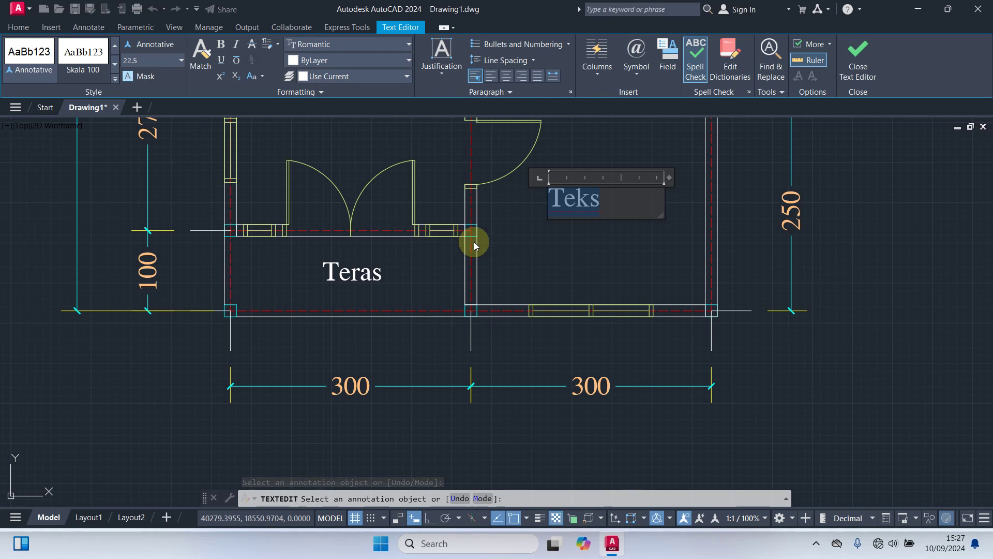
text(Km)
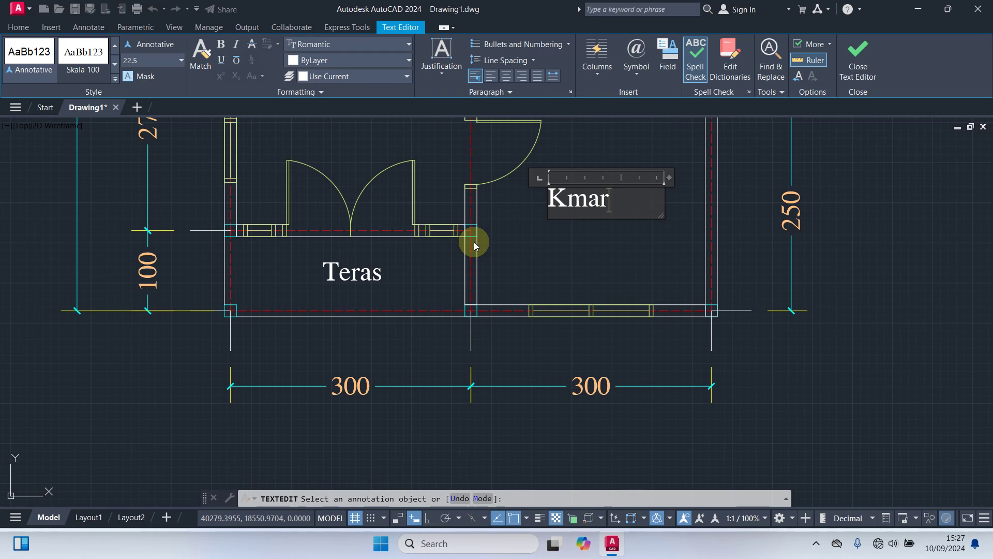
text(ar)
key(BackSpace)
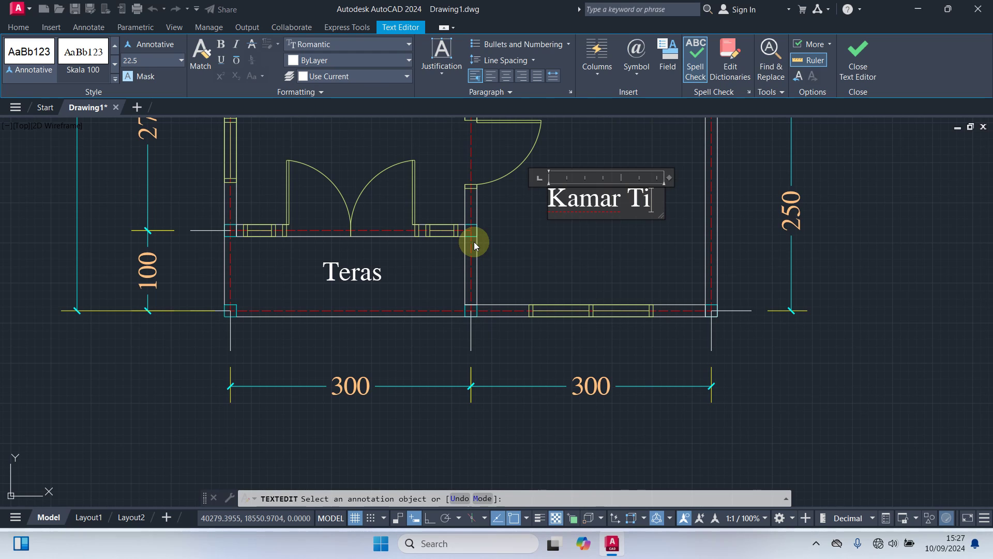
text(dur 1)
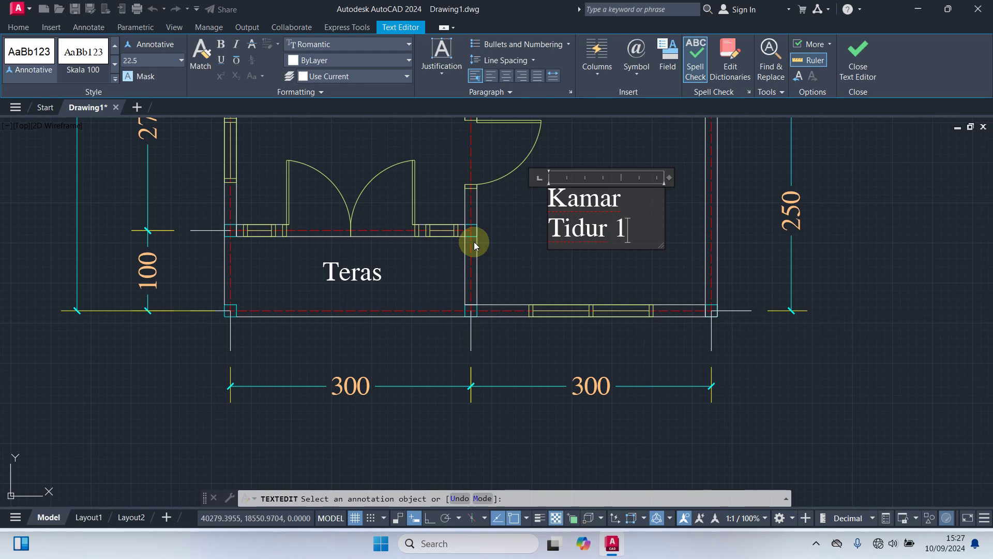
drag(671, 177, 707, 178)
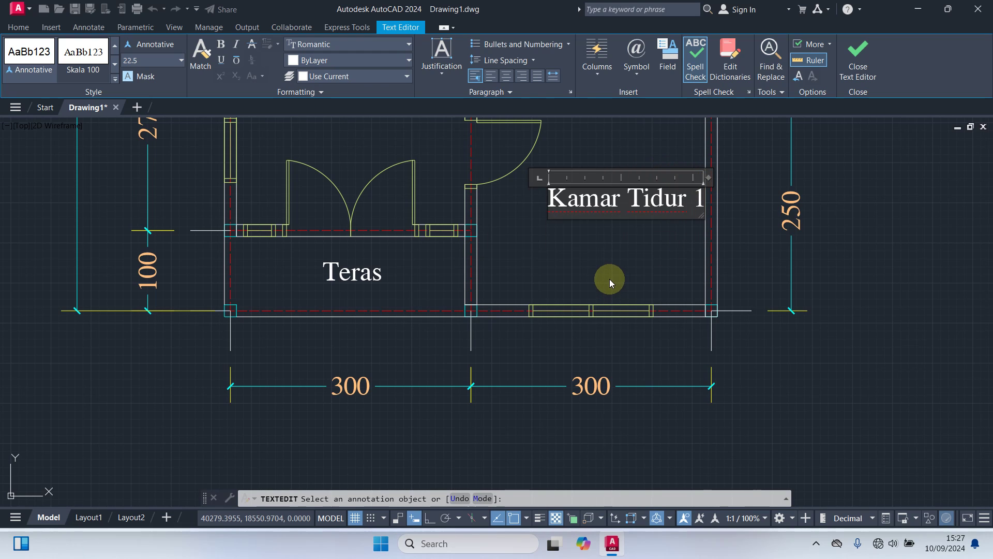
click(609, 278)
Change the middle-right room's text to "Kamar Tidur 2" and widen its text box so the label fits on one line.
scroll(533, 295, down, 2)
middle_drag(534, 295, 555, 418)
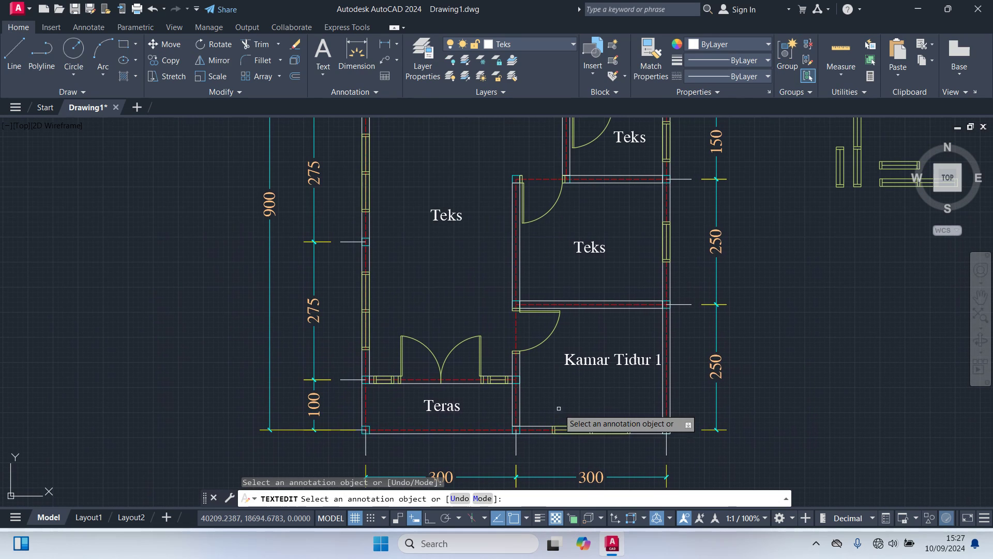
middle_drag(607, 285, 578, 337)
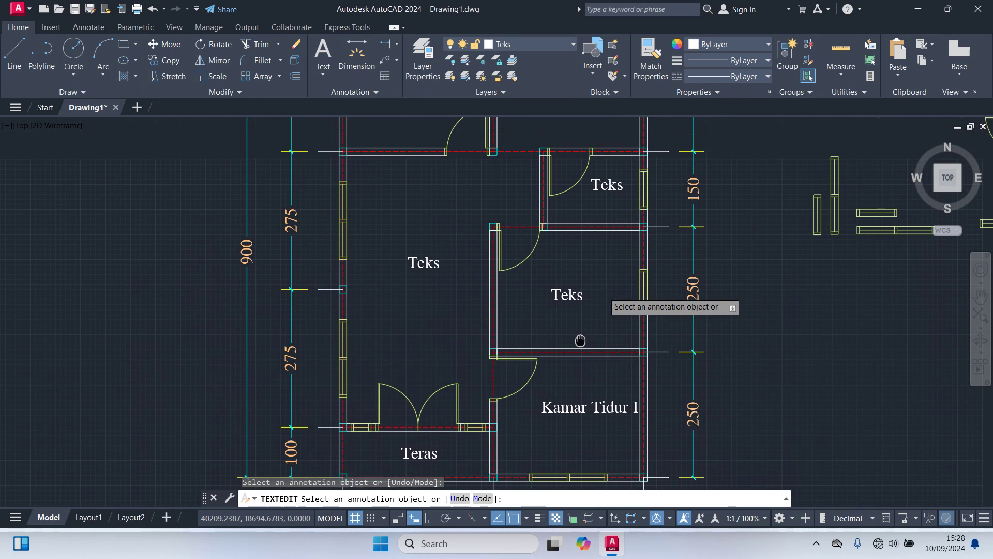
click(569, 297)
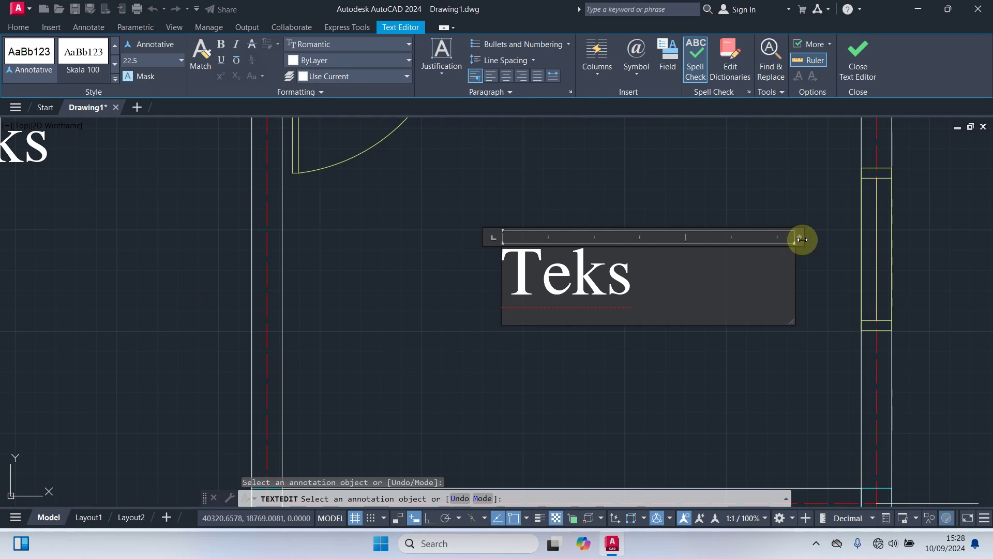
drag(799, 237, 869, 235)
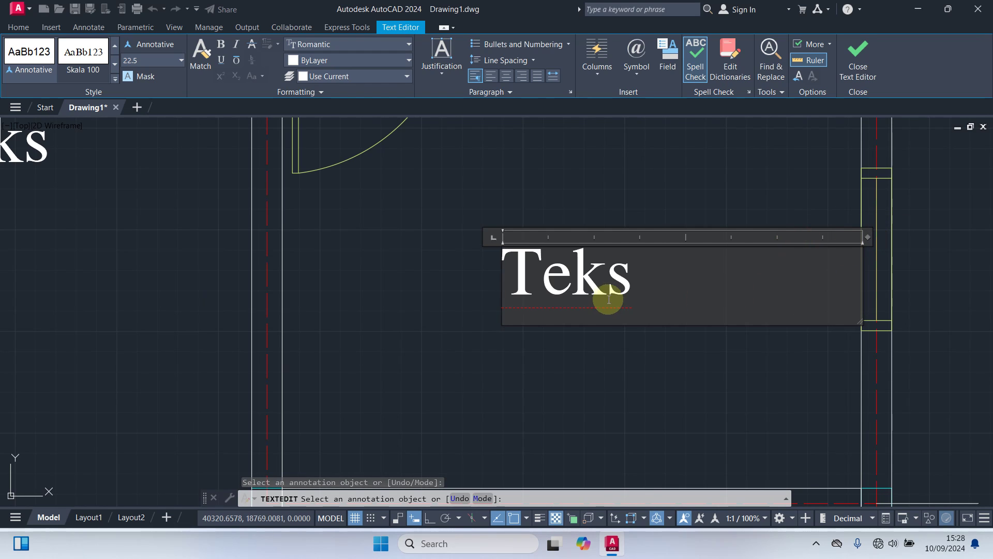
drag(632, 277, 359, 279)
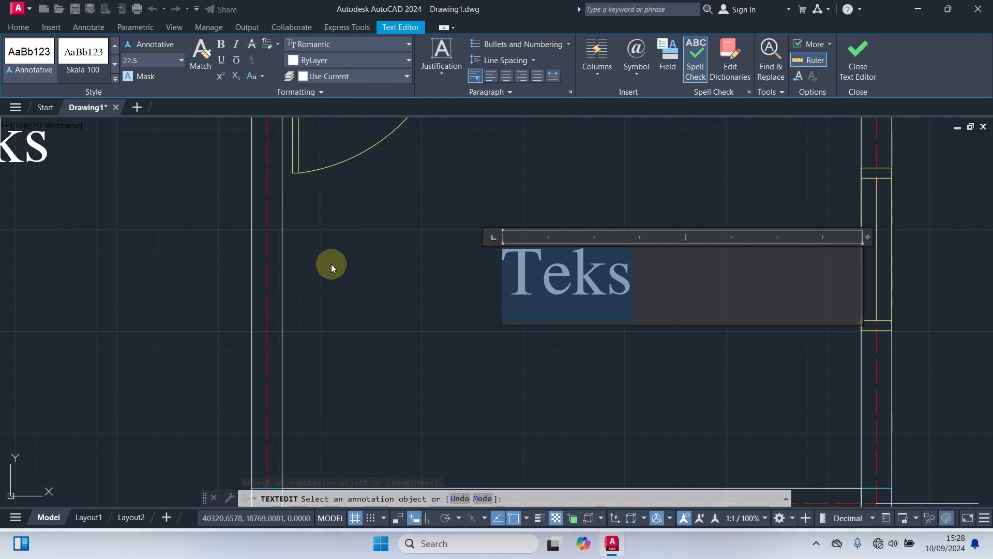
text(Kana)
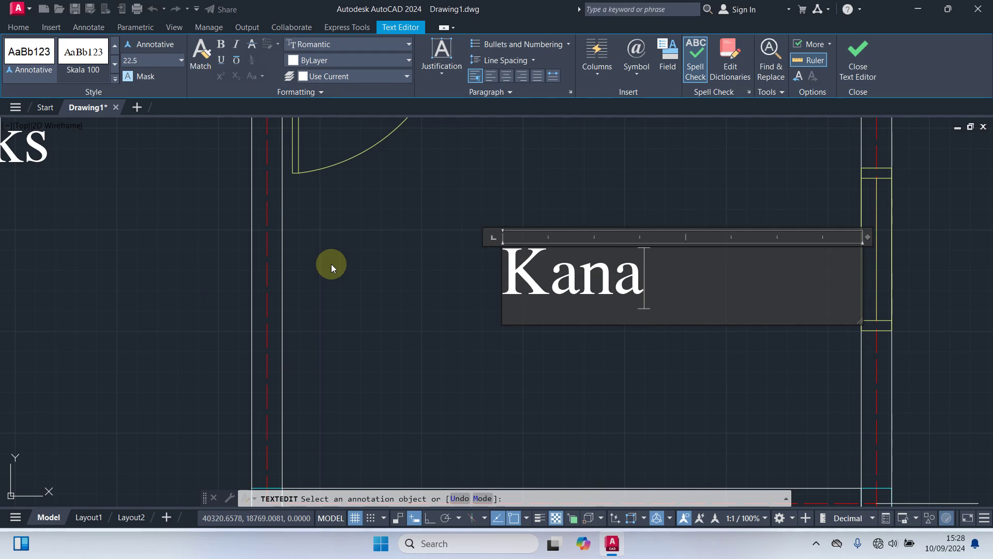
key(BackSpace)
key(BackSpace)
text(mar )
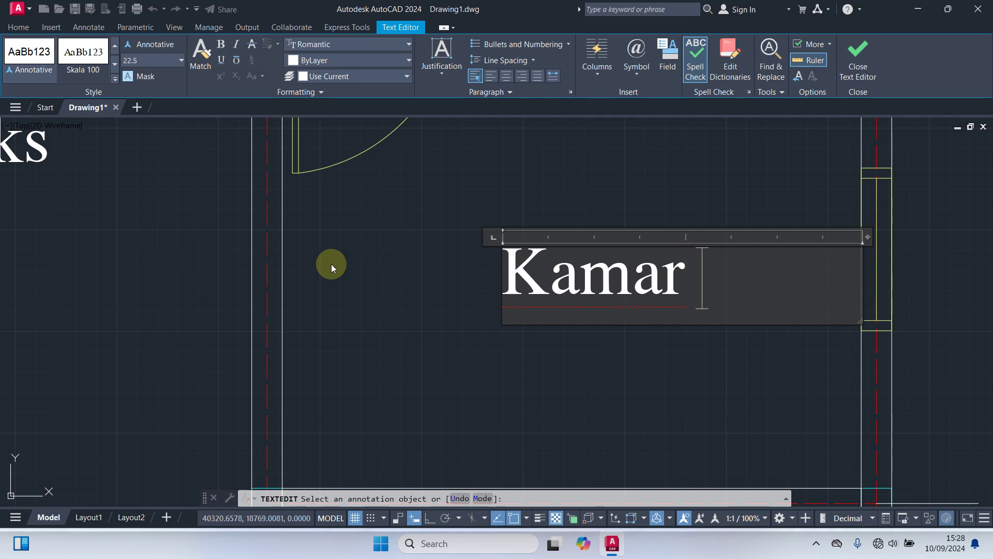
text(Tidur 2)
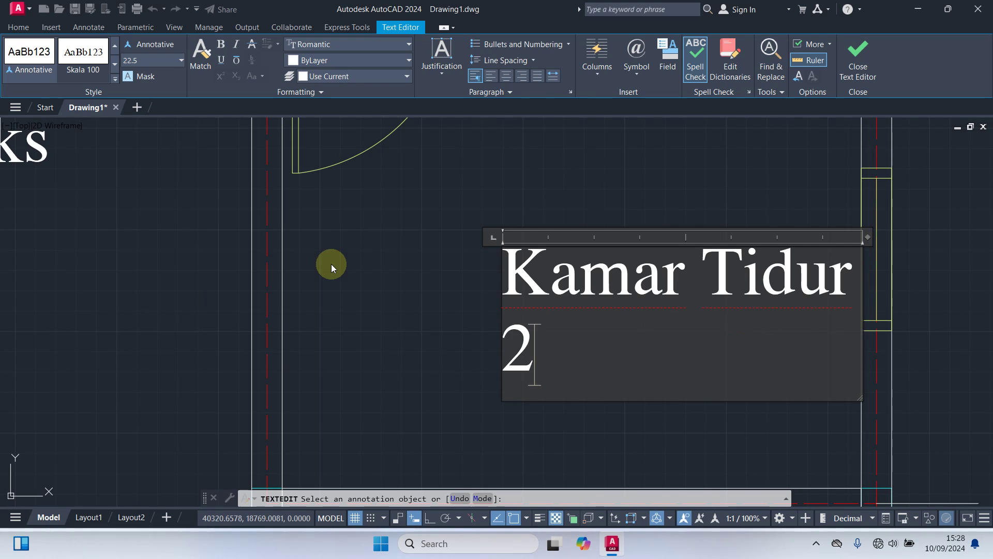
drag(871, 239, 911, 238)
click(732, 354)
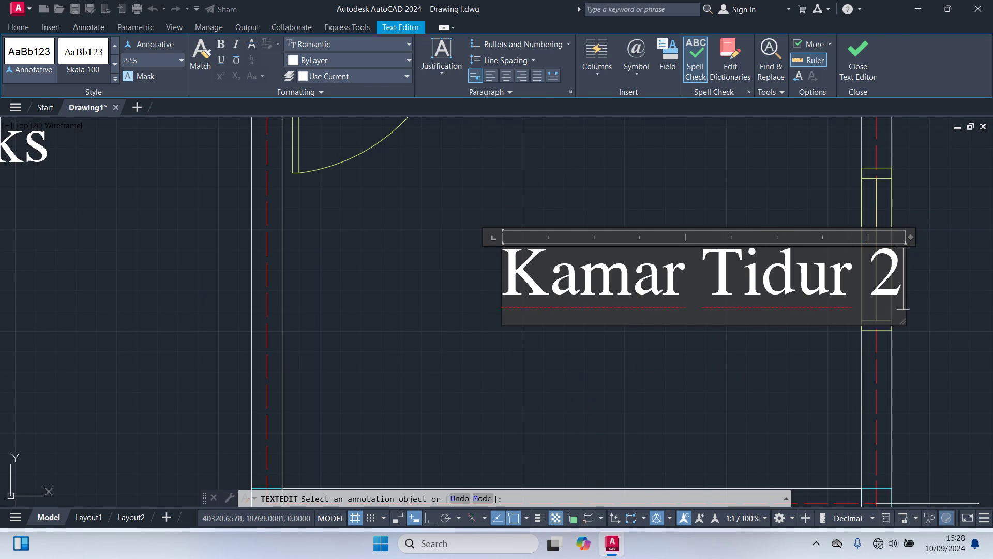
Widen the large left room's text box and replace its text with "Ruang Tamu & Ruang Keluarga".
scroll(582, 408, down, 5)
middle_drag(429, 373, 440, 291)
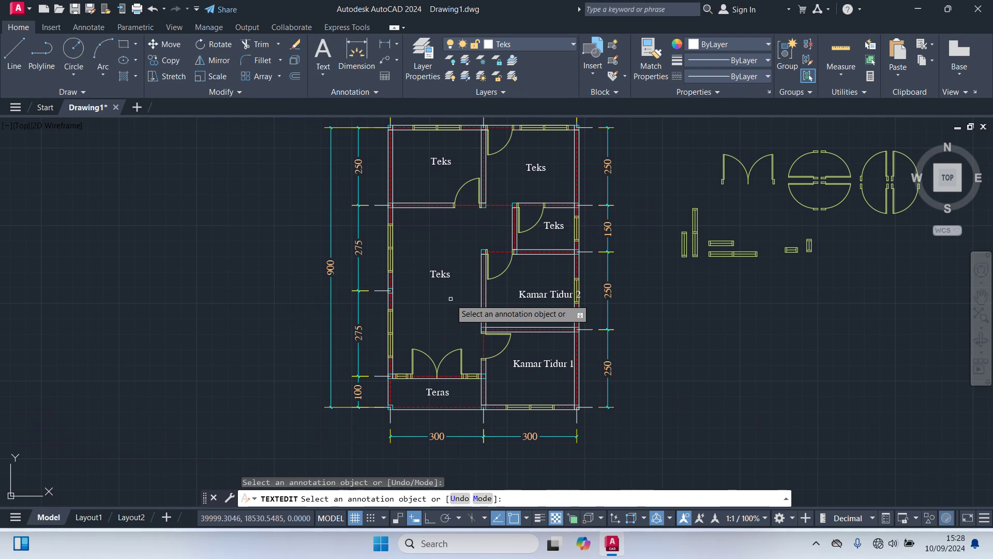
scroll(452, 290, up, 2)
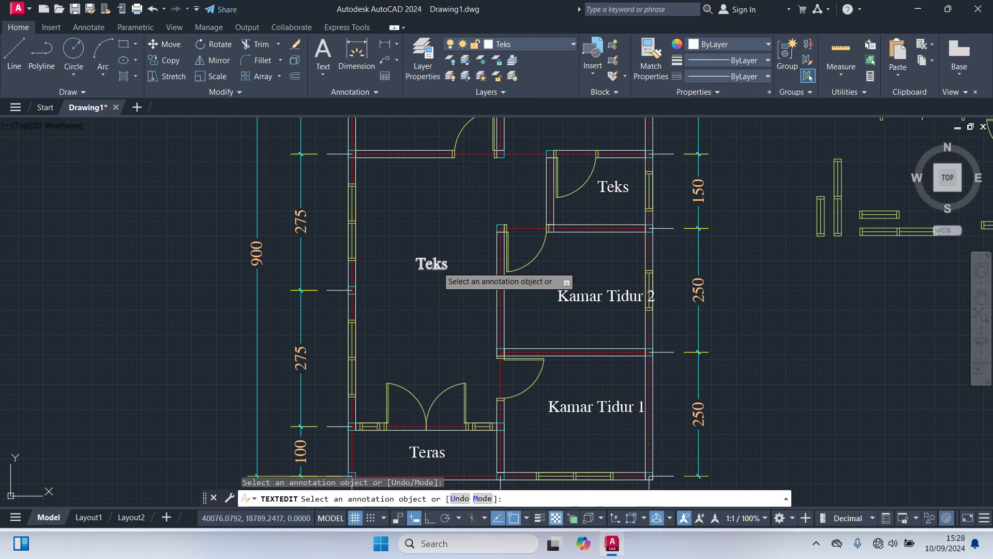
click(441, 265)
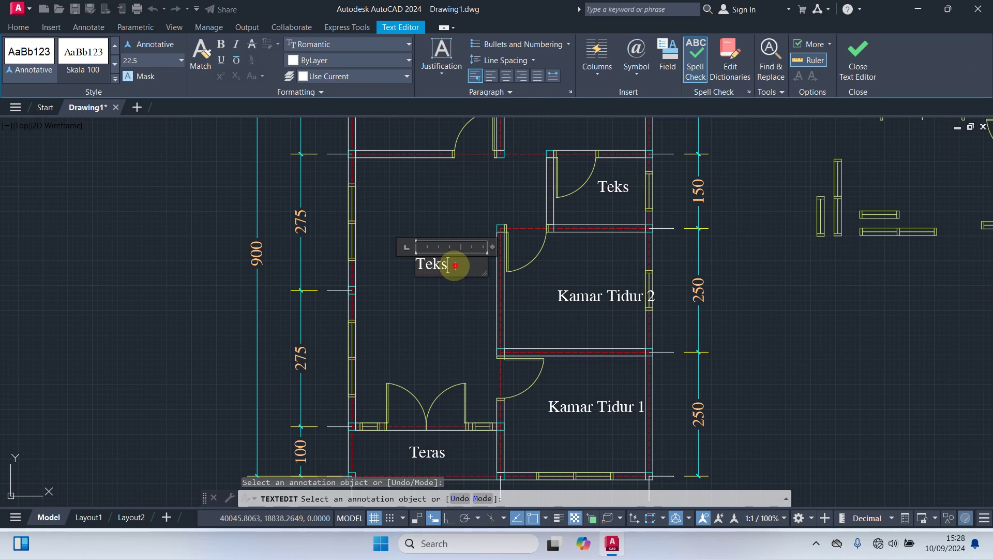
drag(456, 265, 422, 266)
drag(495, 246, 572, 247)
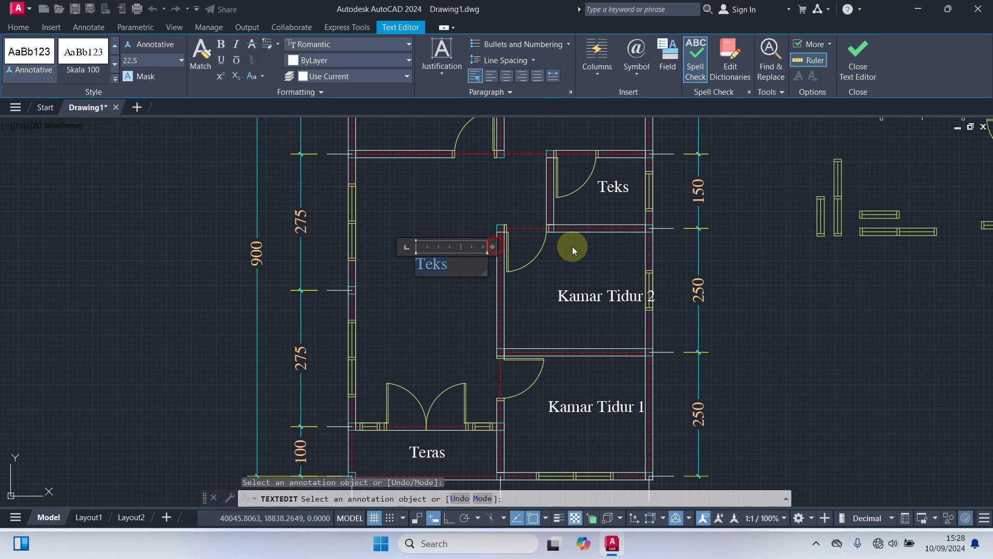
drag(490, 247, 573, 249)
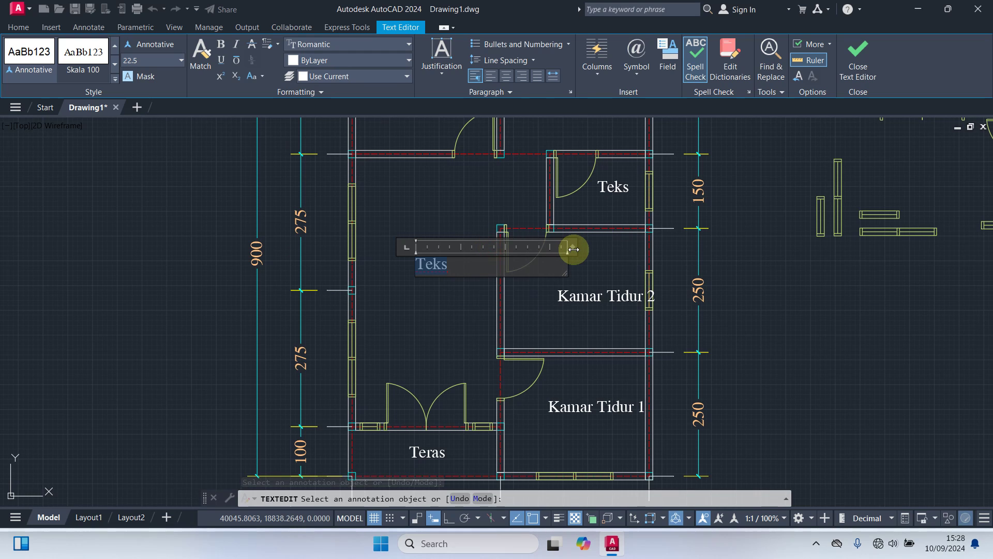
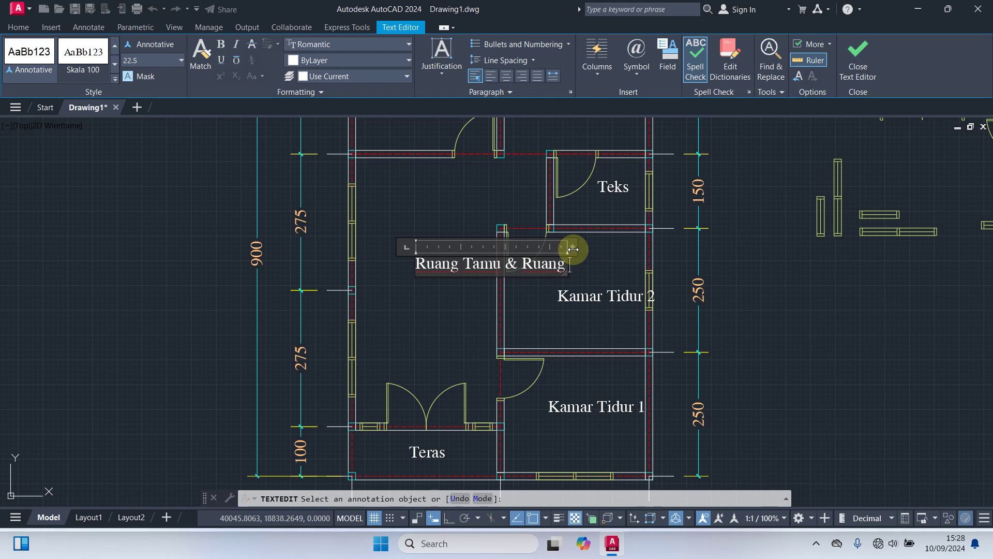
text(Keluarga)
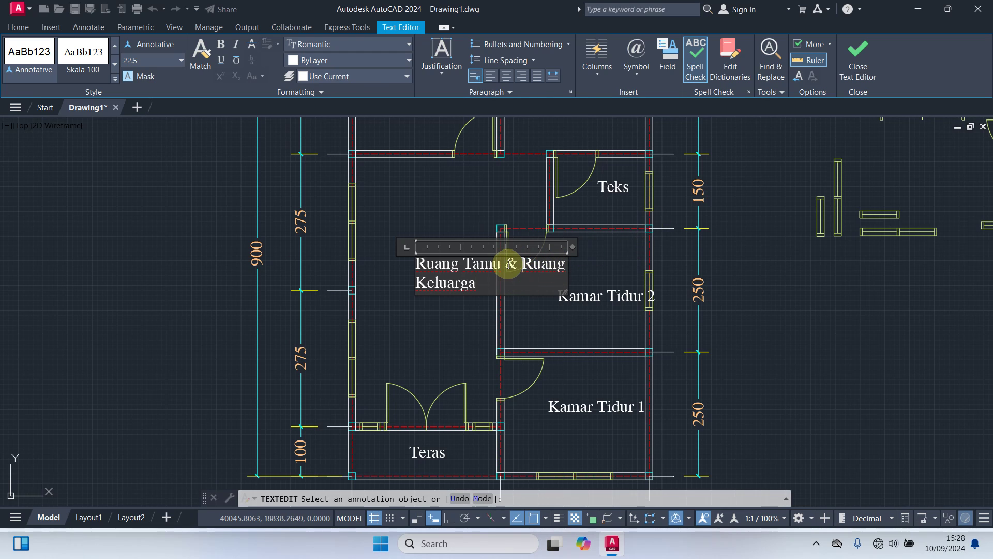
Break the large left room's label into three lines, with "&" on its own line, and centre-align all the lines.
click(506, 264)
key(Return)
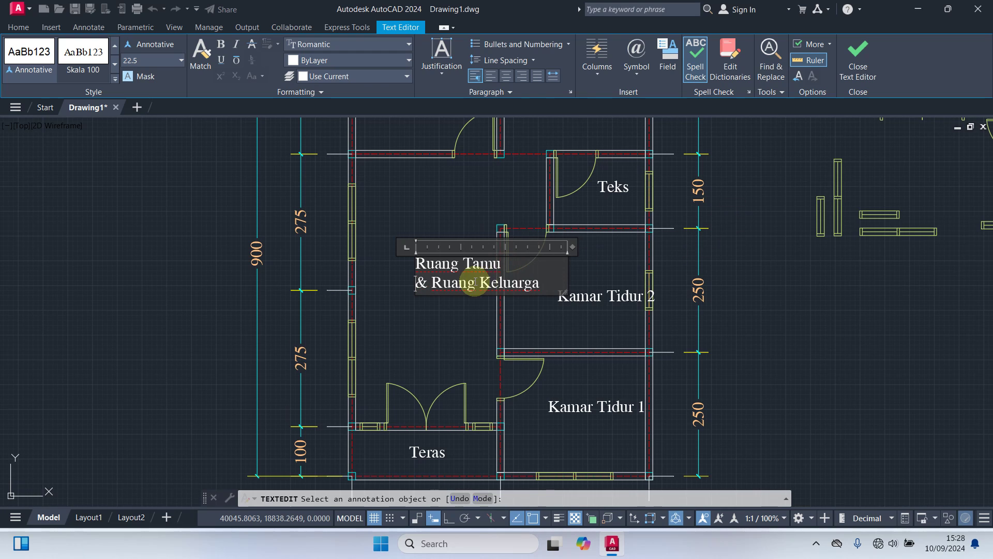
key(Return)
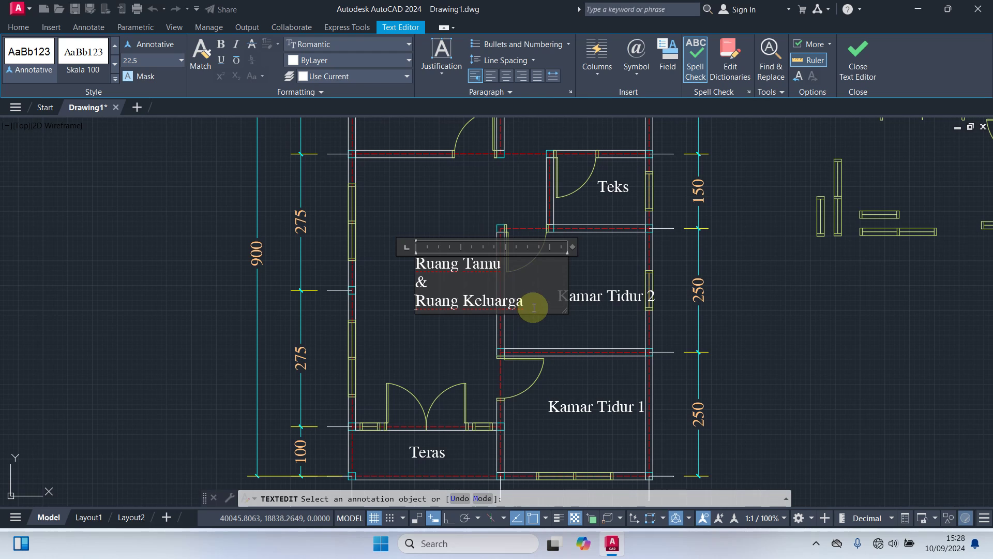
drag(533, 306, 375, 239)
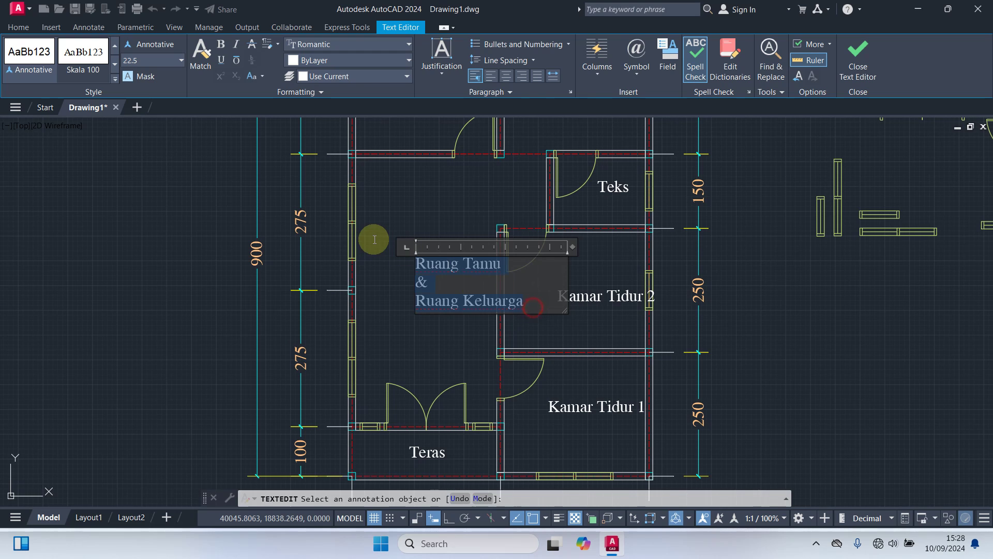
click(511, 76)
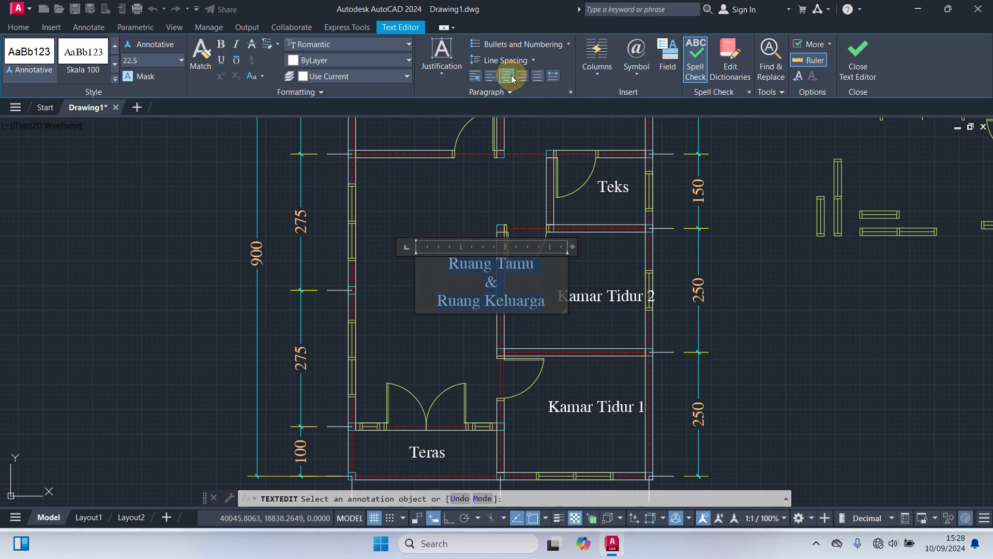
click(609, 270)
Change the text in the small right room above Kamar Tidur 2 to "Km/Wc".
middle_drag(611, 269, 553, 340)
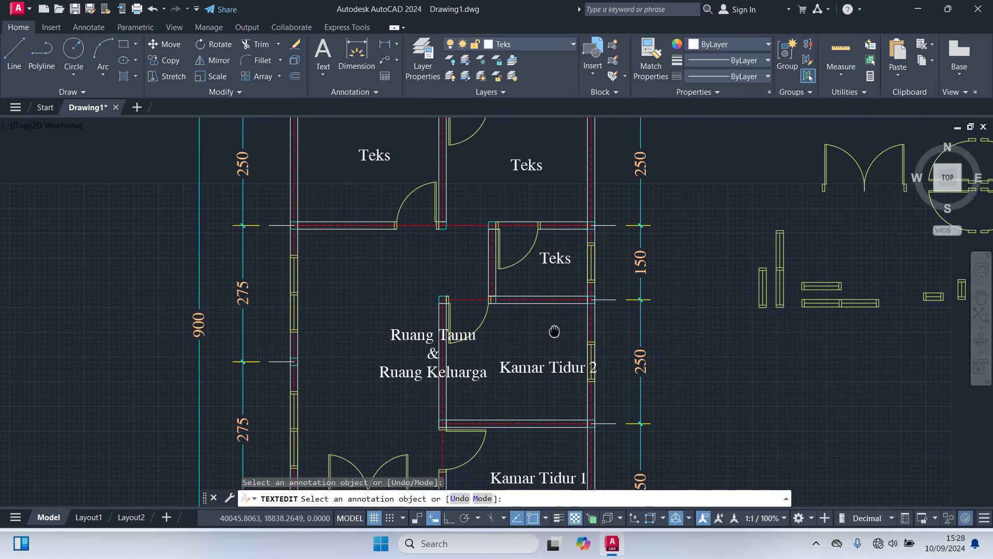
click(565, 264)
scroll(569, 262, up, 4)
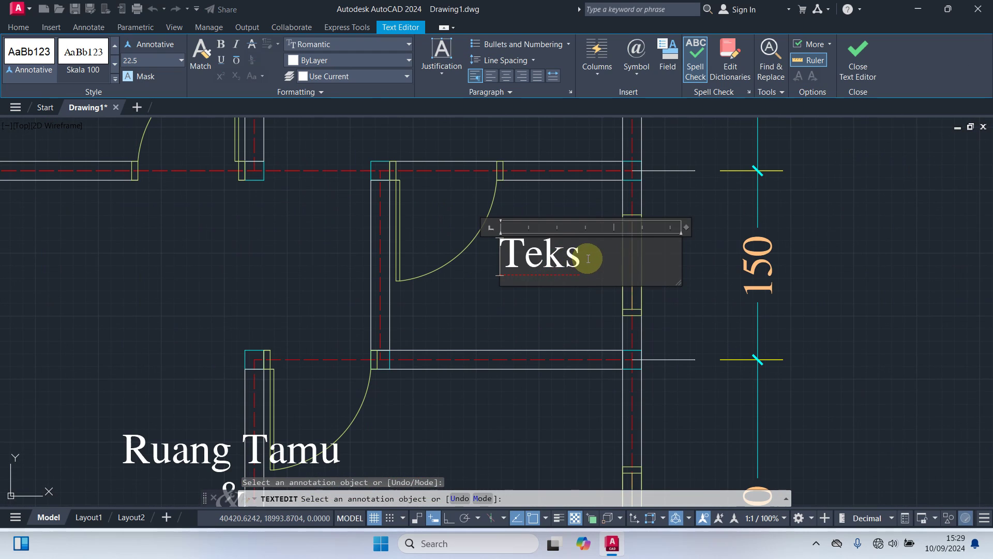
drag(588, 259, 420, 265)
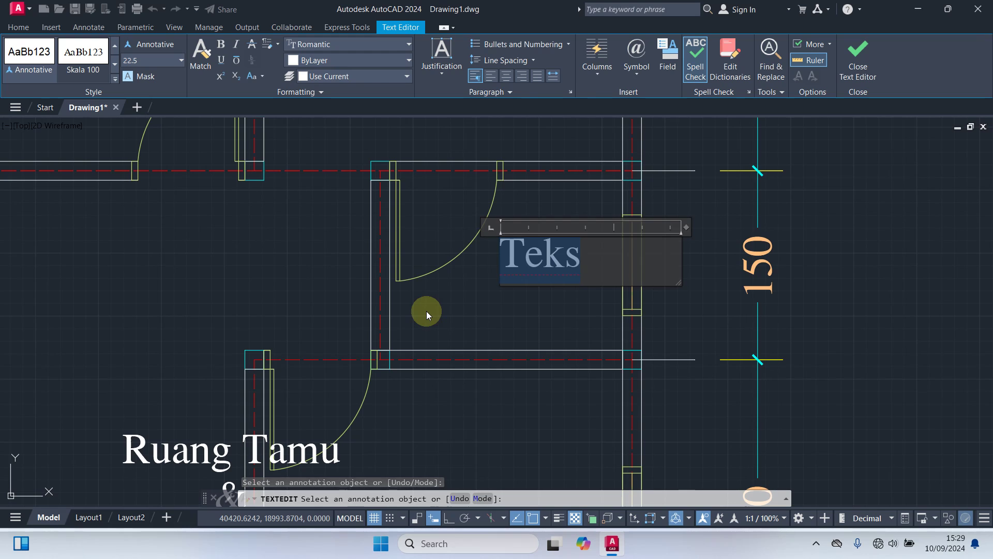
text(Km)
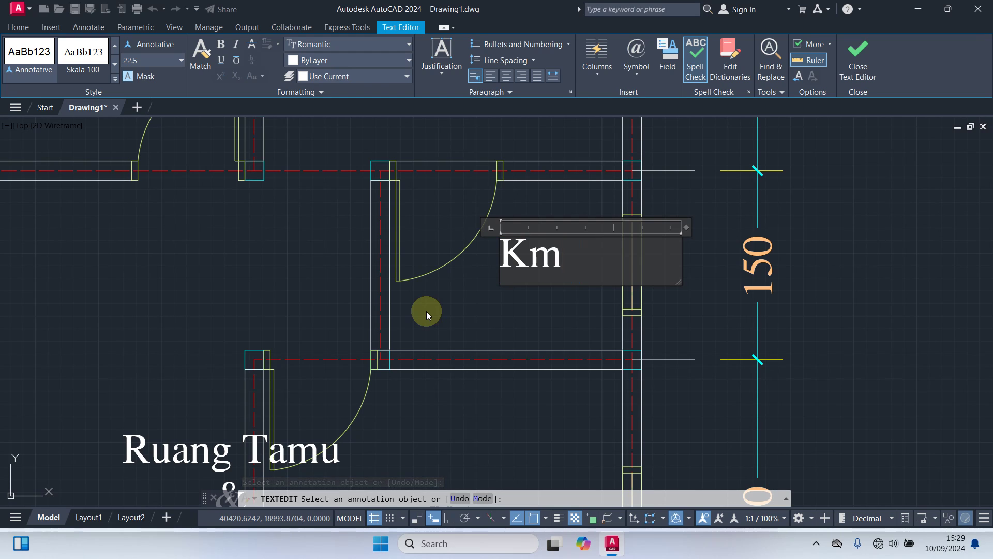
text(/W)
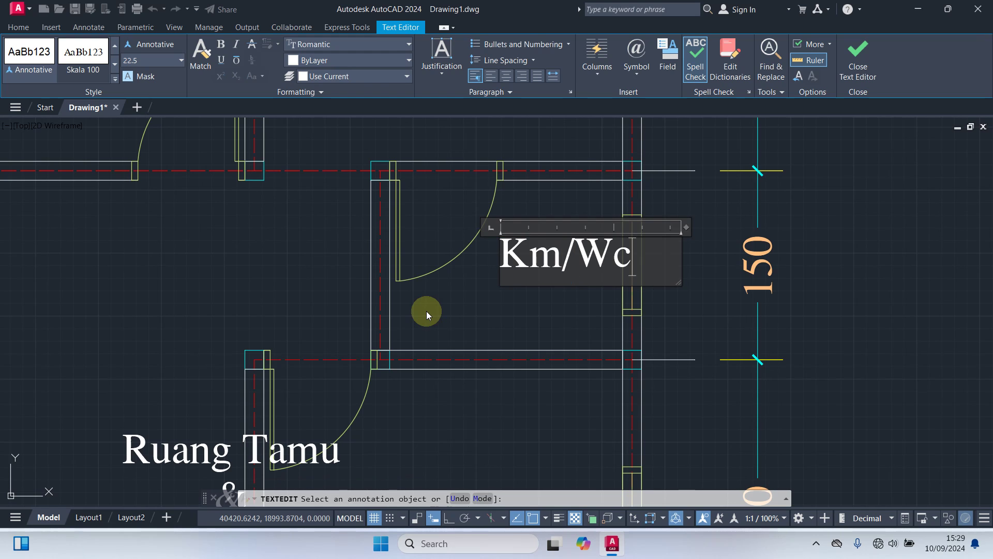
text(c)
click(703, 297)
Change the upper-right room's text to "Dapur".
scroll(656, 282, down, 4)
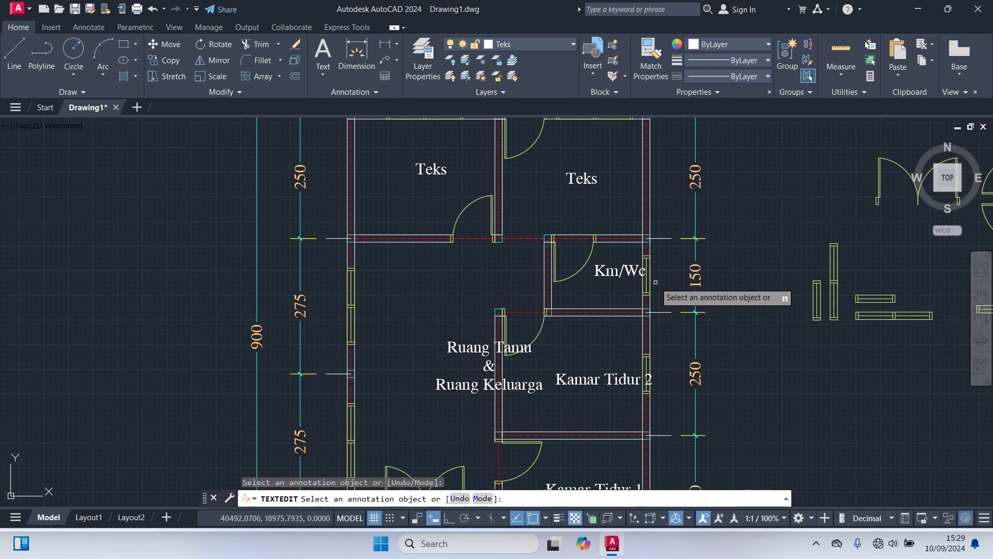
middle_drag(617, 198, 603, 322)
scroll(569, 297, up, 2)
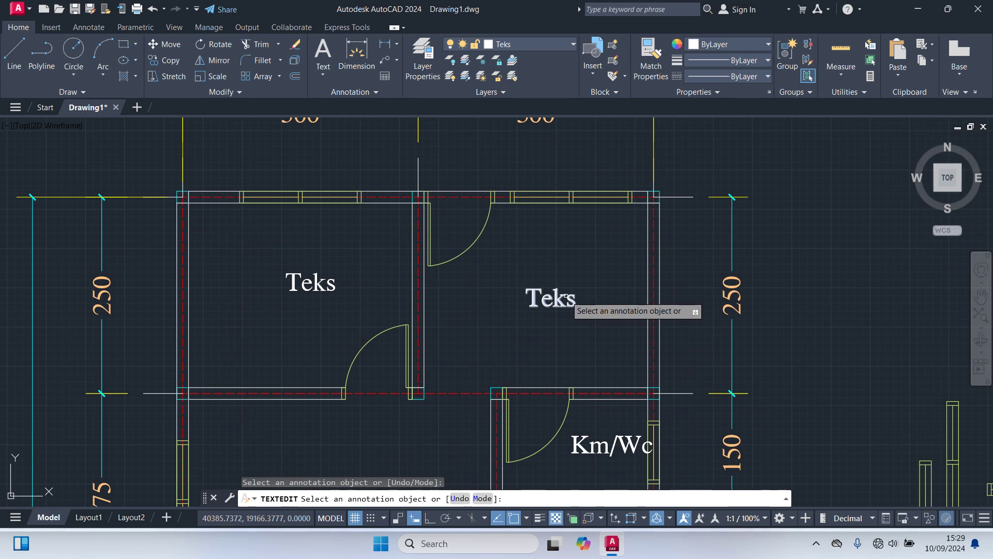
click(566, 297)
text(Dapur)
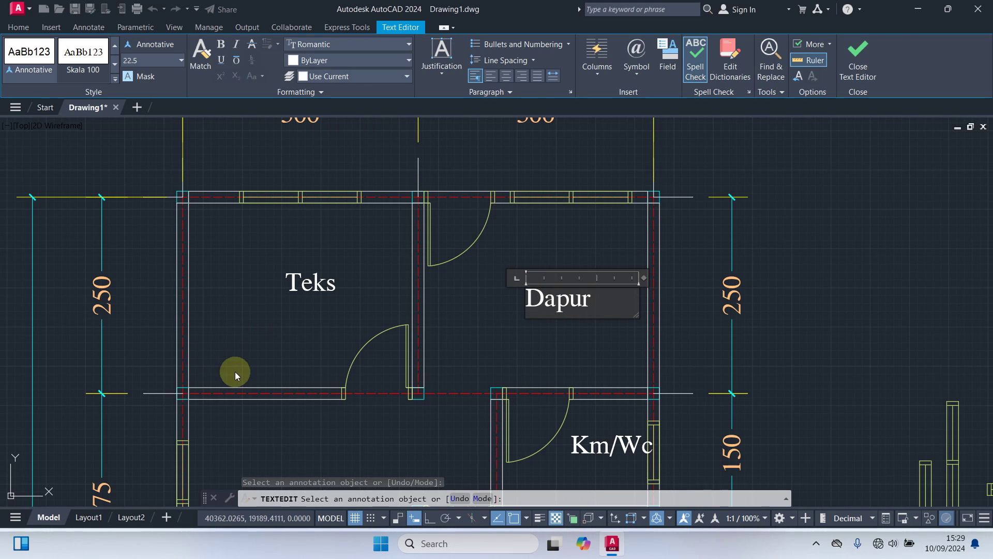
click(513, 317)
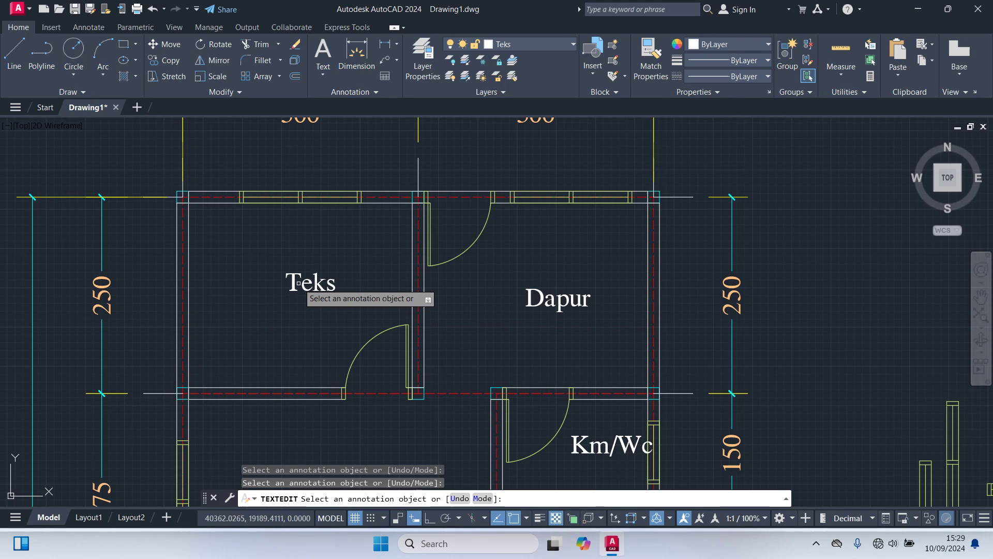
Change the upper-left room's text to "Kamar Tidur 3" and widen its text box so the label fits on one line.
click(299, 283)
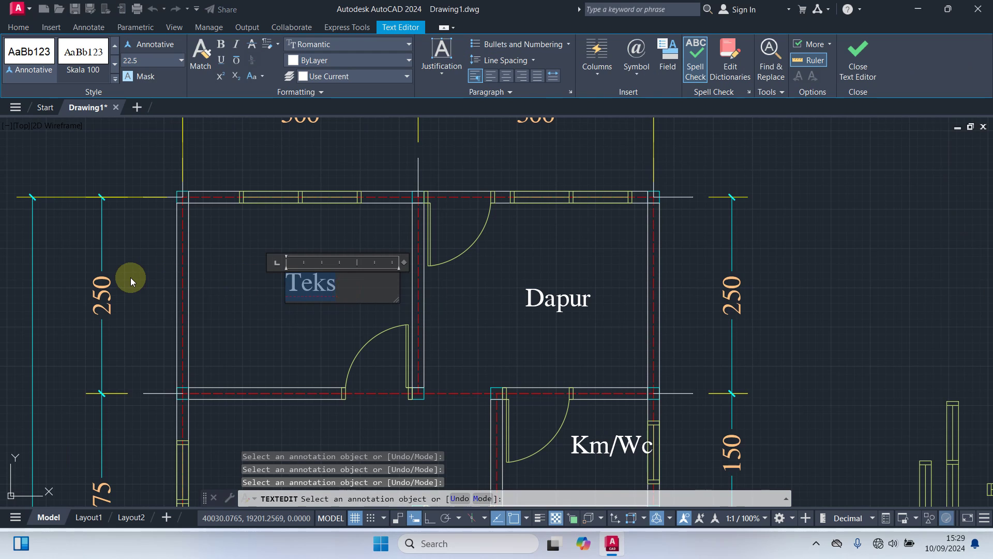
text(Kamar T)
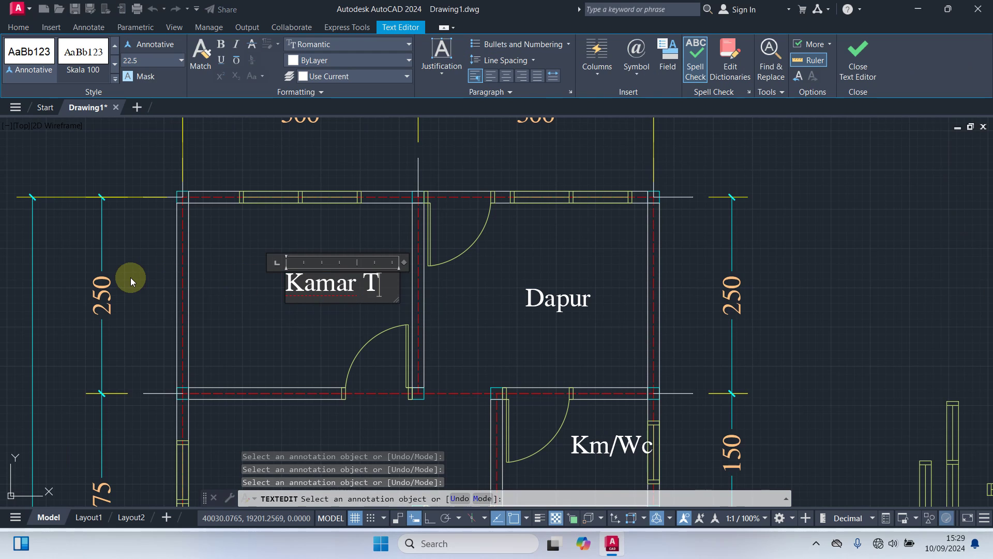
text(idur 3)
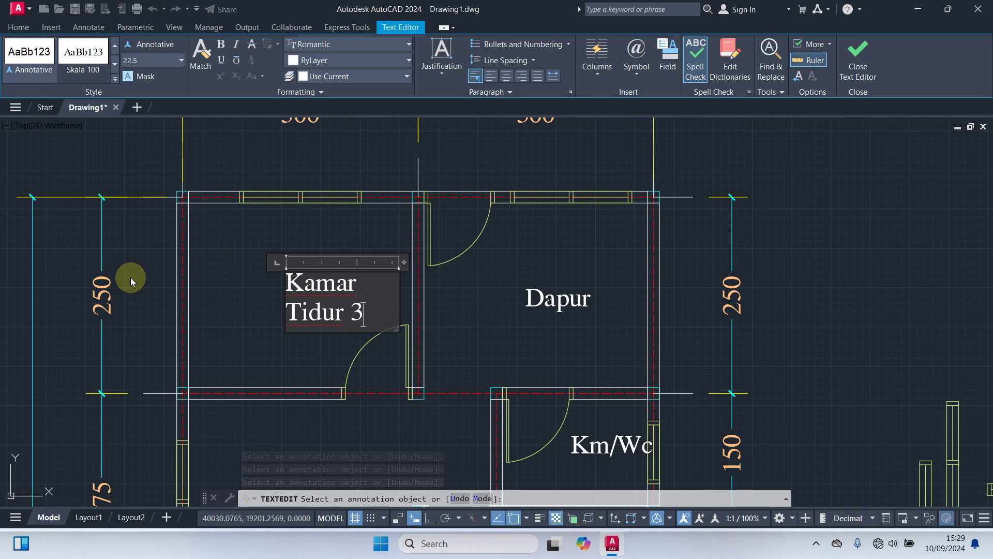
drag(406, 264, 455, 269)
click(497, 296)
scroll(496, 296, down, 5)
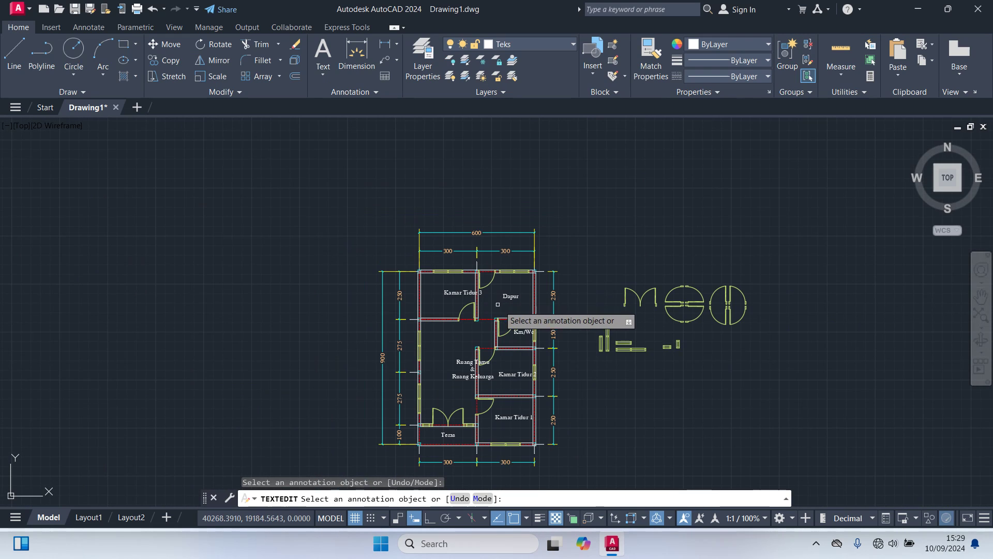
scroll(641, 414, up, 2)
key(Return)
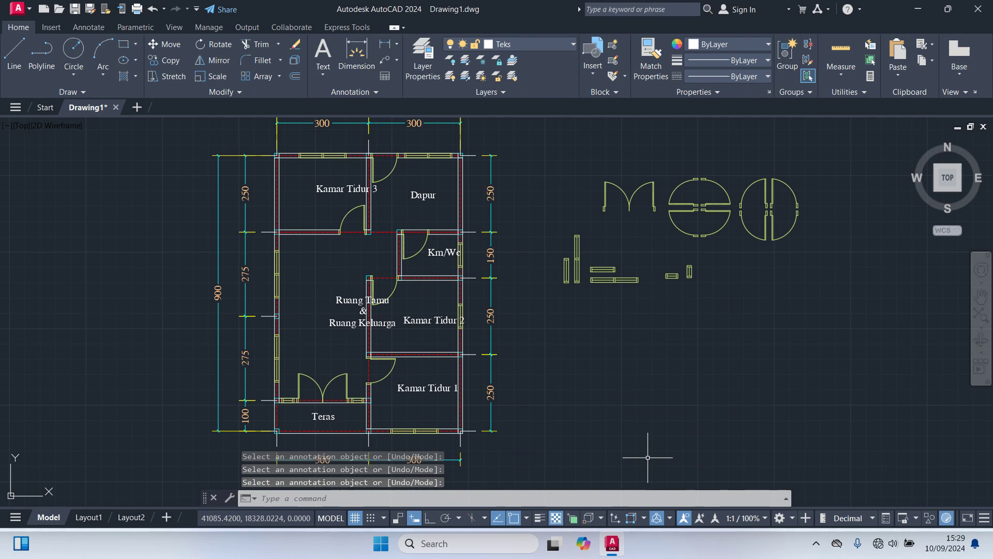
Move the "Kamar Tidur 1" label slightly down and to the left, centring it in its room.
scroll(443, 332, up, 5)
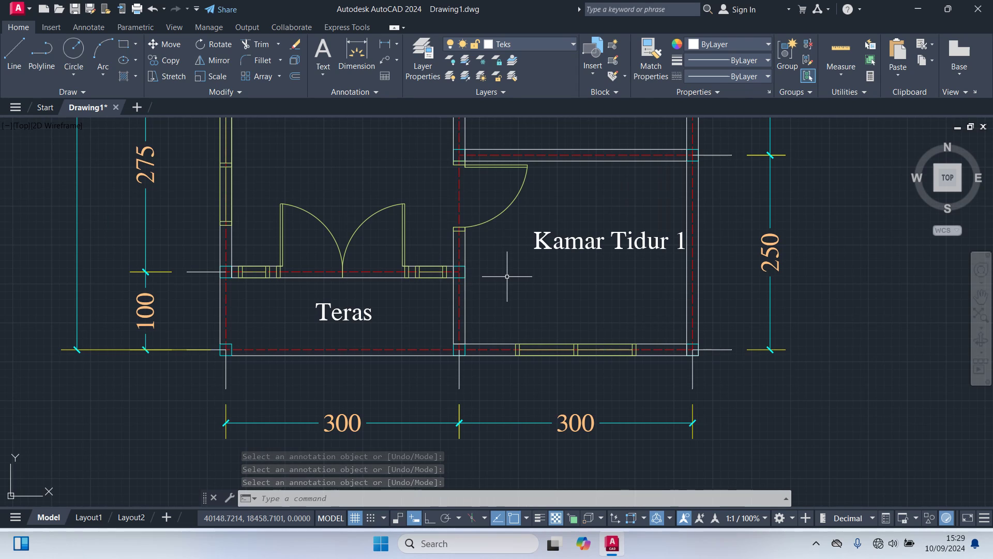
middle_drag(510, 278, 393, 306)
click(460, 277)
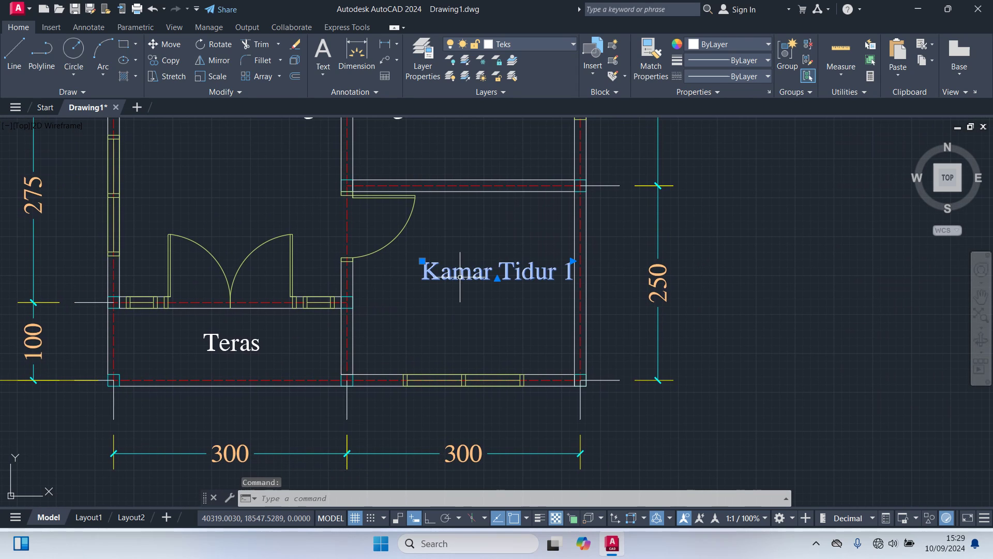
text(m)
key(Return)
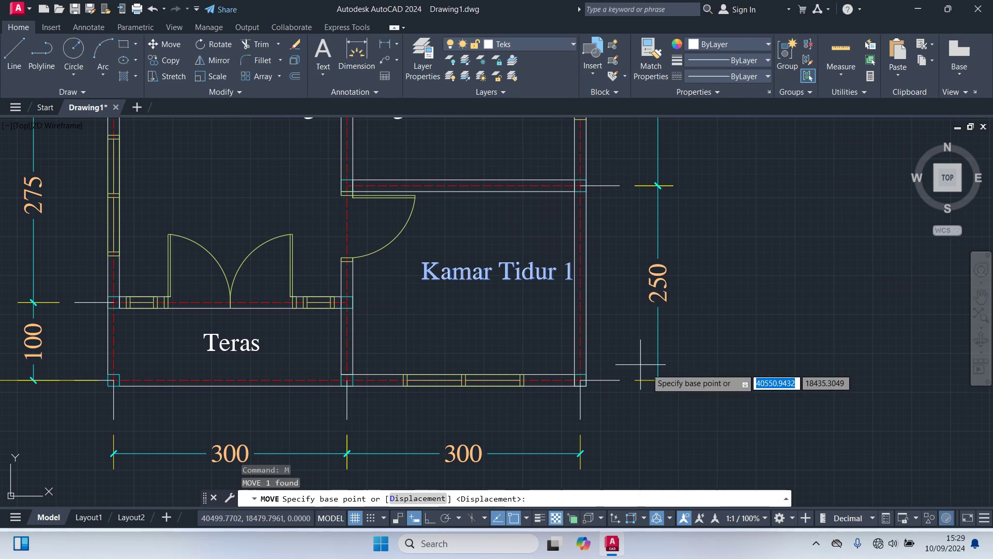
click(857, 323)
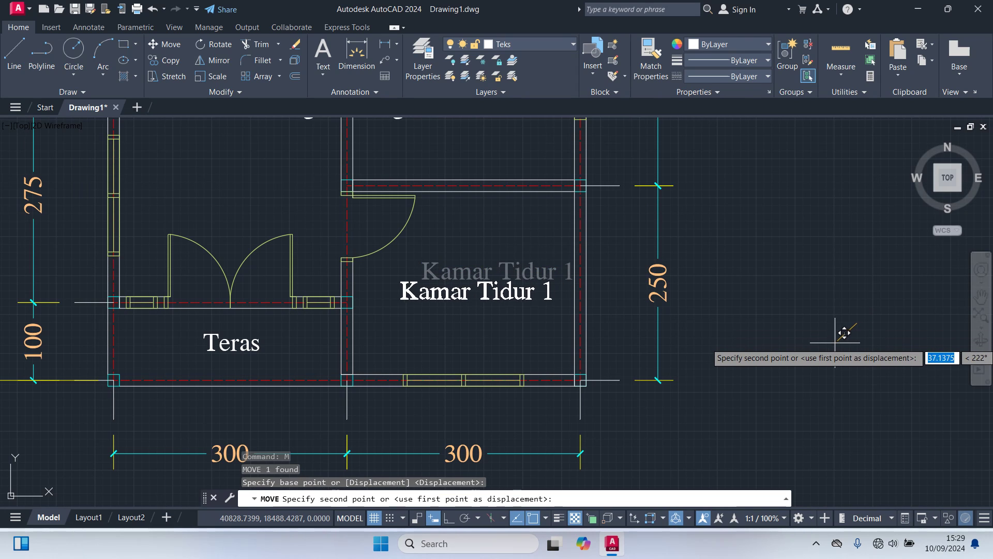
click(838, 331)
Move the "Ruang Tamu & Ruang Keluarga" label about 120 units to the left, clear of the wall and centred in its room.
scroll(802, 328, down, 2)
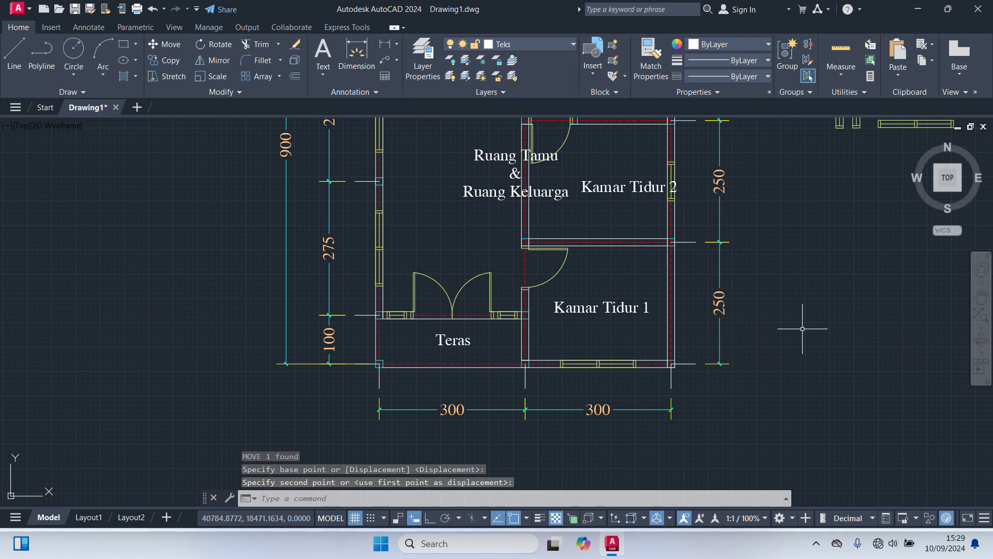
middle_drag(636, 230, 637, 311)
click(510, 256)
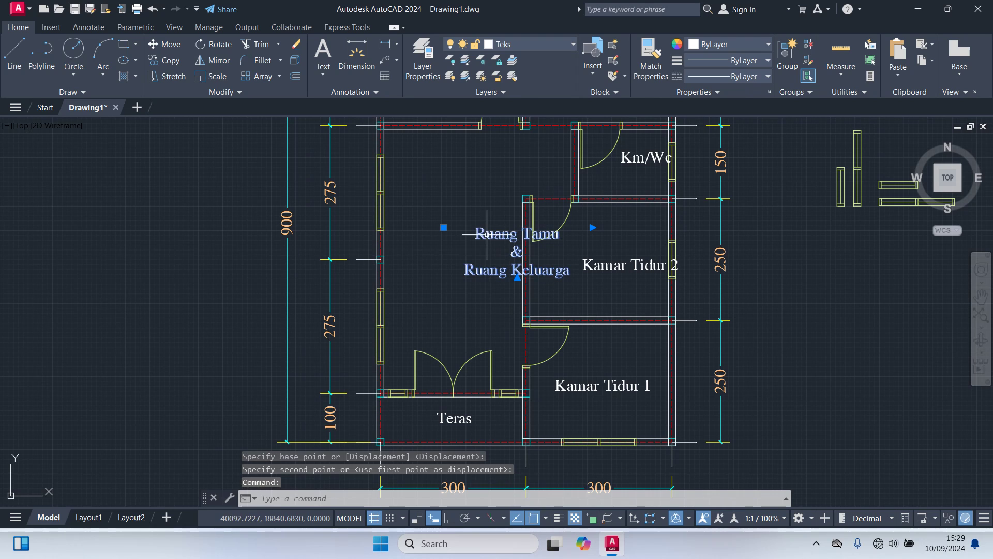
text(m)
key(Return)
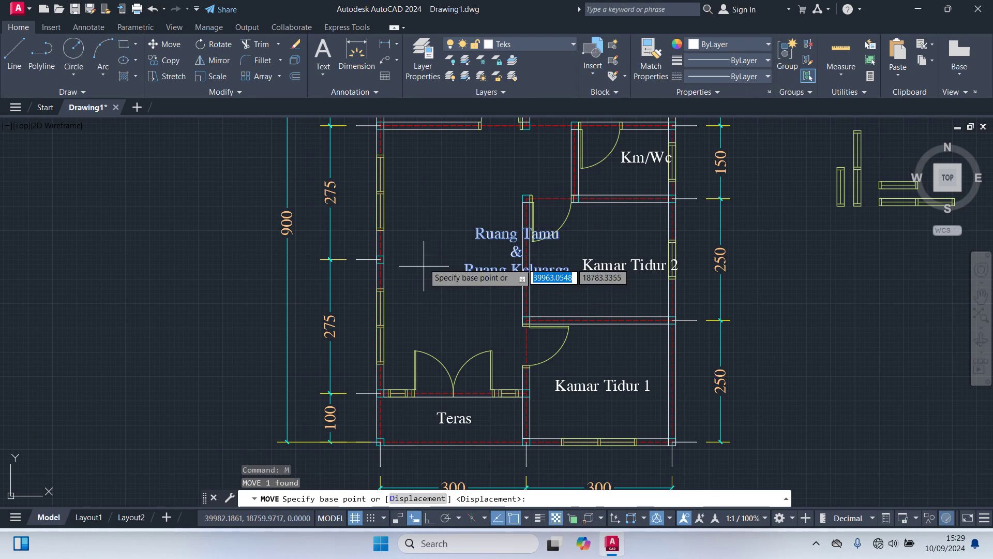
click(447, 166)
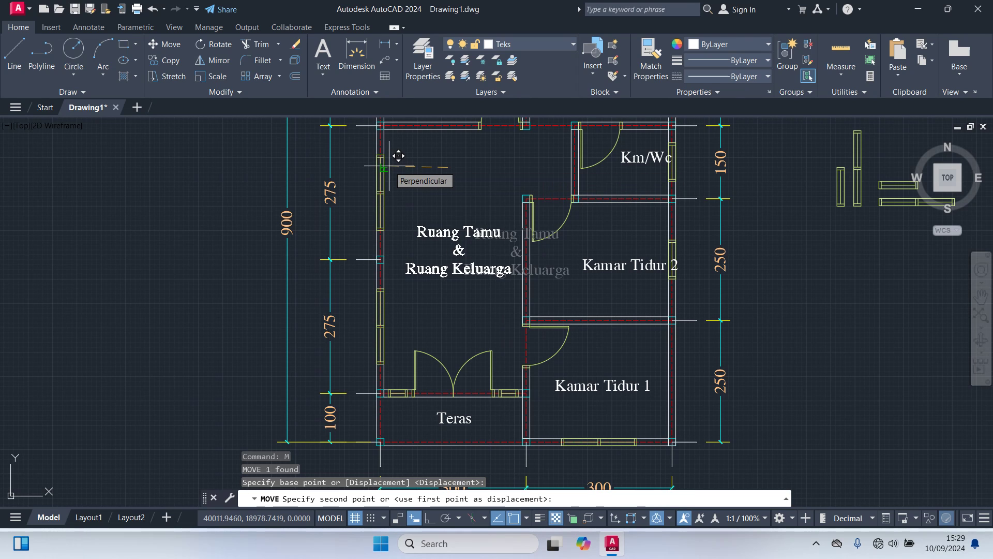
scroll(398, 156, up, 2)
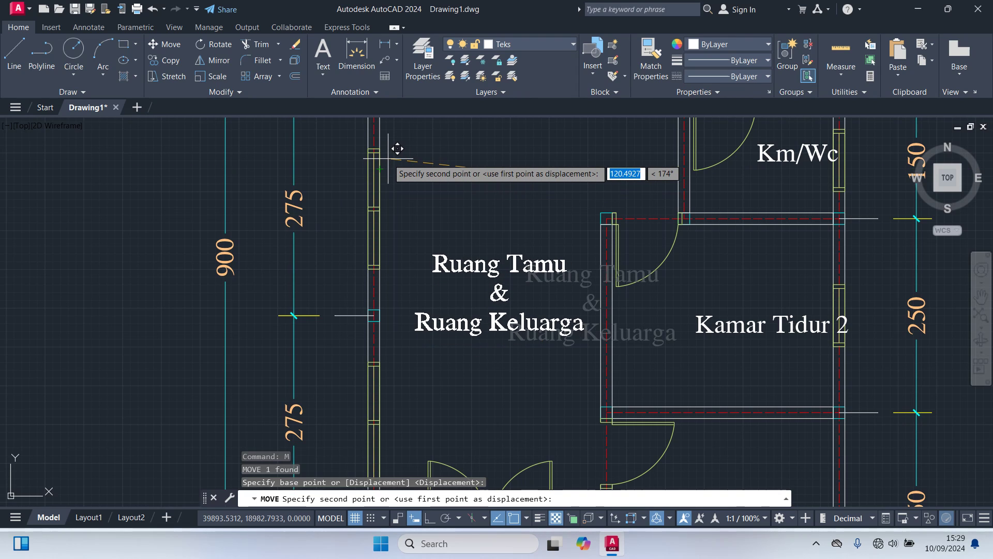
click(391, 156)
Move the "Kamar Tidur 2" label about 58 units to the left so it sits centred between its room's walls.
scroll(423, 186, down, 3)
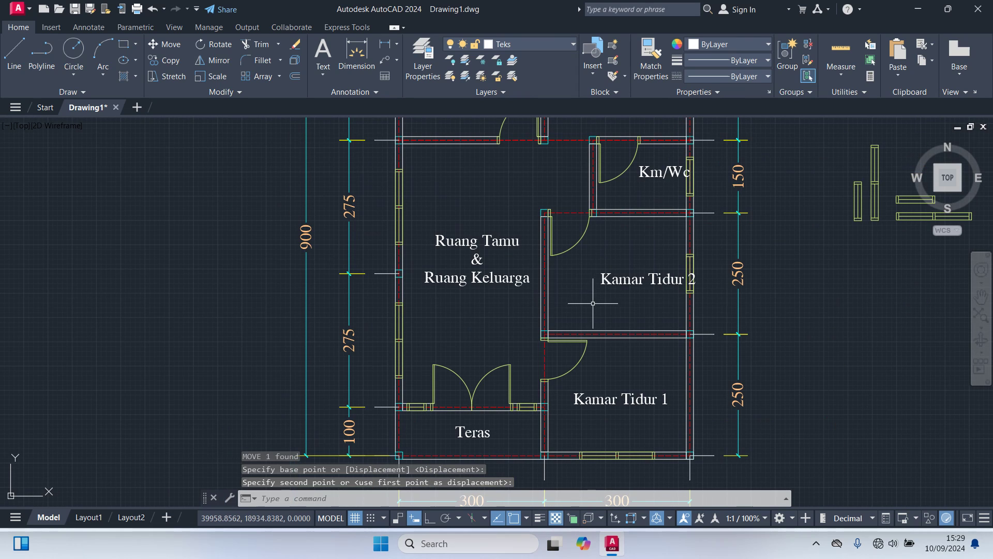
middle_drag(584, 286, 433, 334)
click(486, 329)
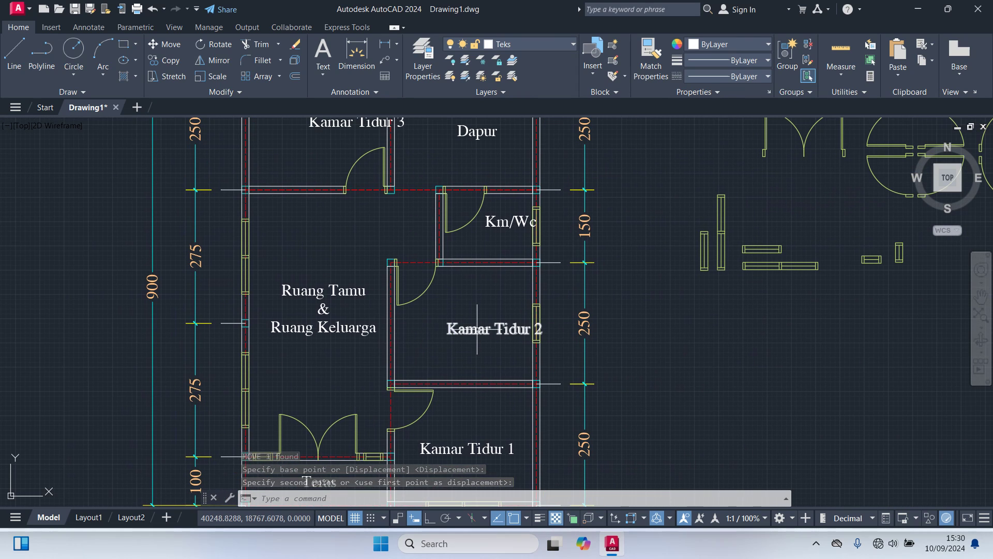
text(m)
key(Return)
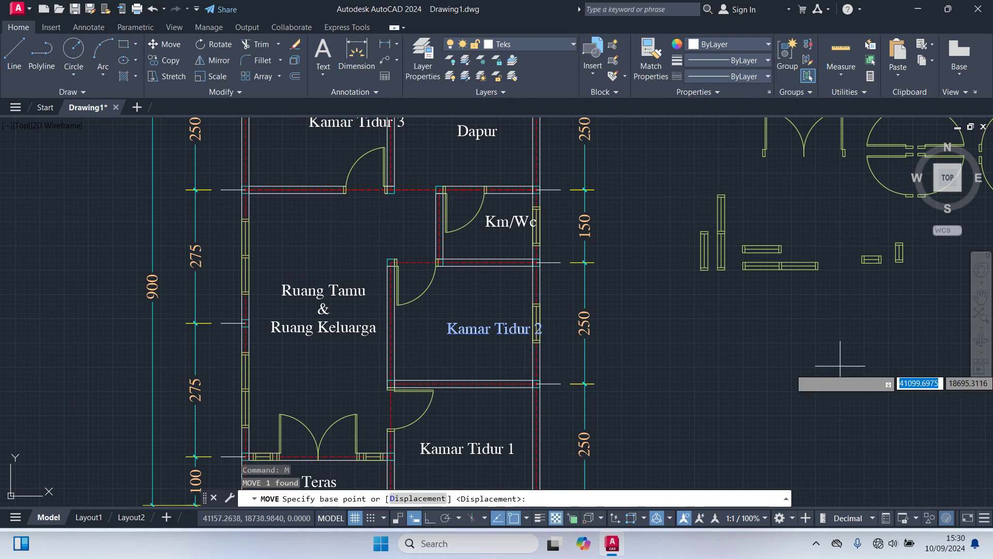
click(835, 368)
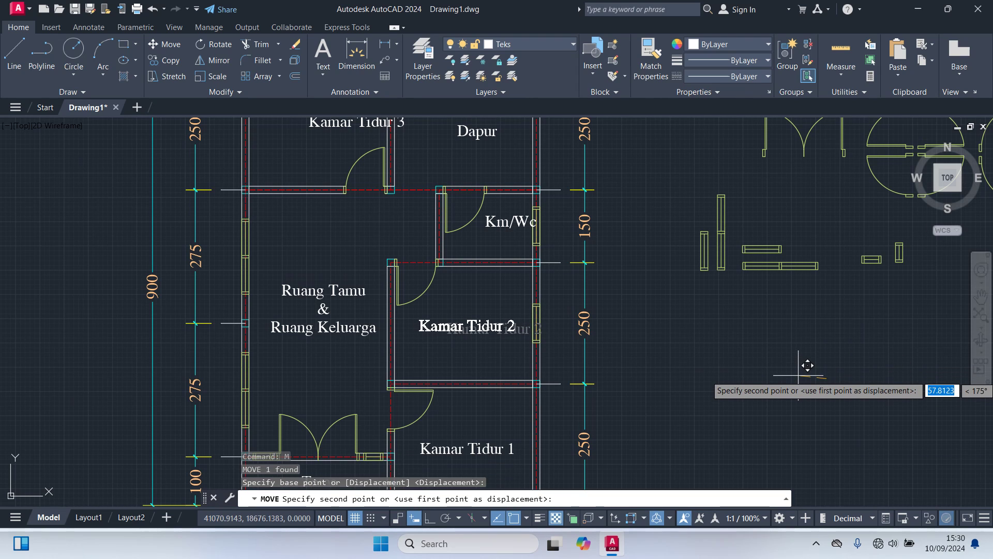
click(798, 373)
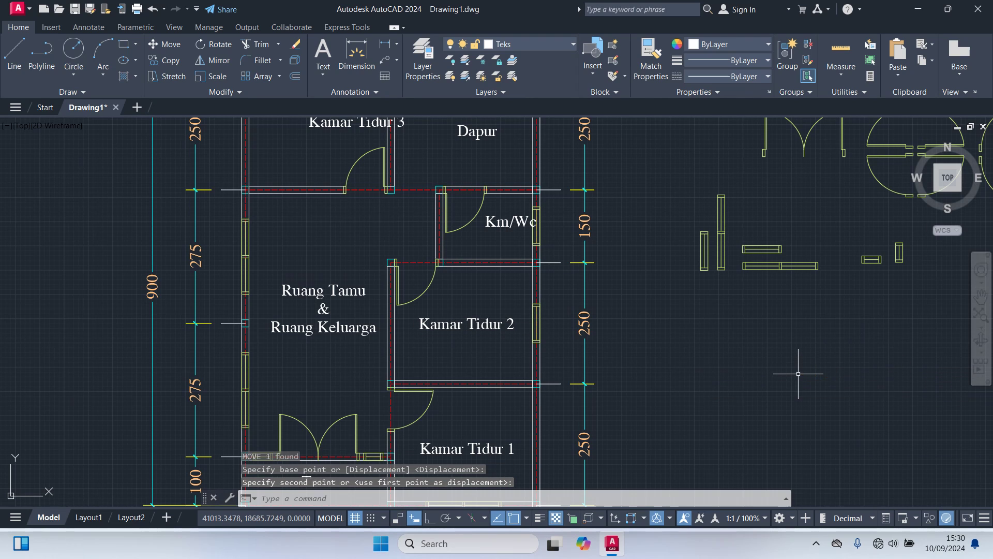
Move the "Km/Wc" label about 30 units down and to the left so it clears the bathroom window.
click(500, 222)
text(m)
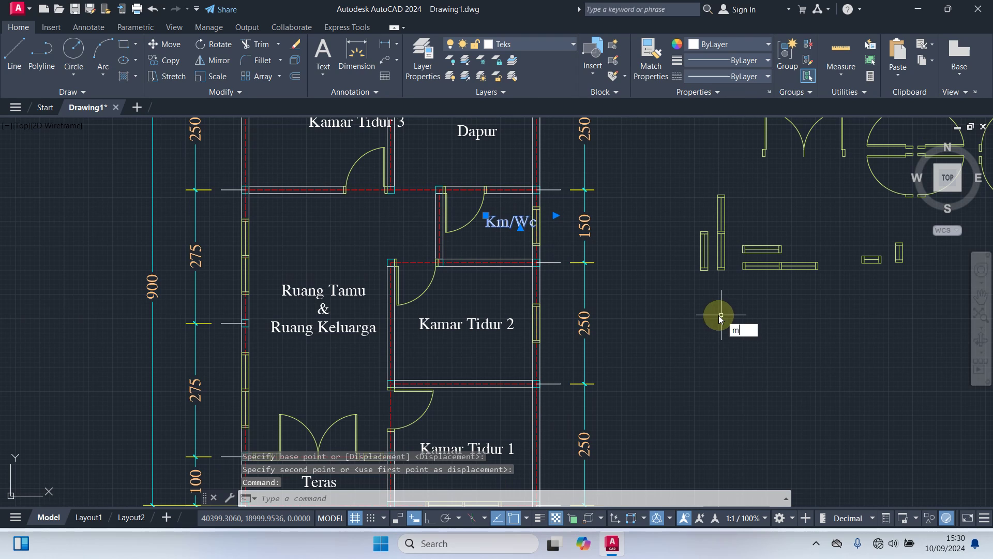
key(Return)
click(777, 343)
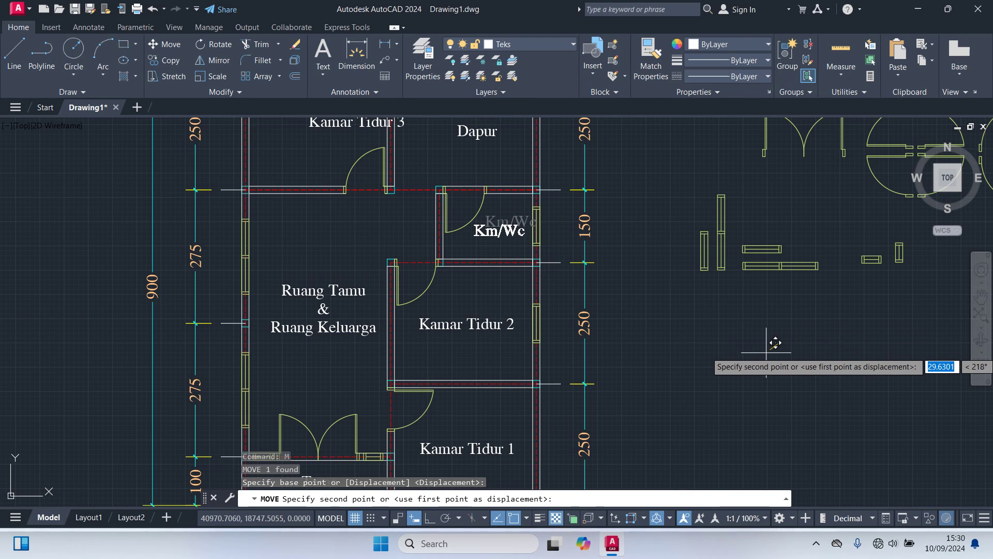
click(766, 352)
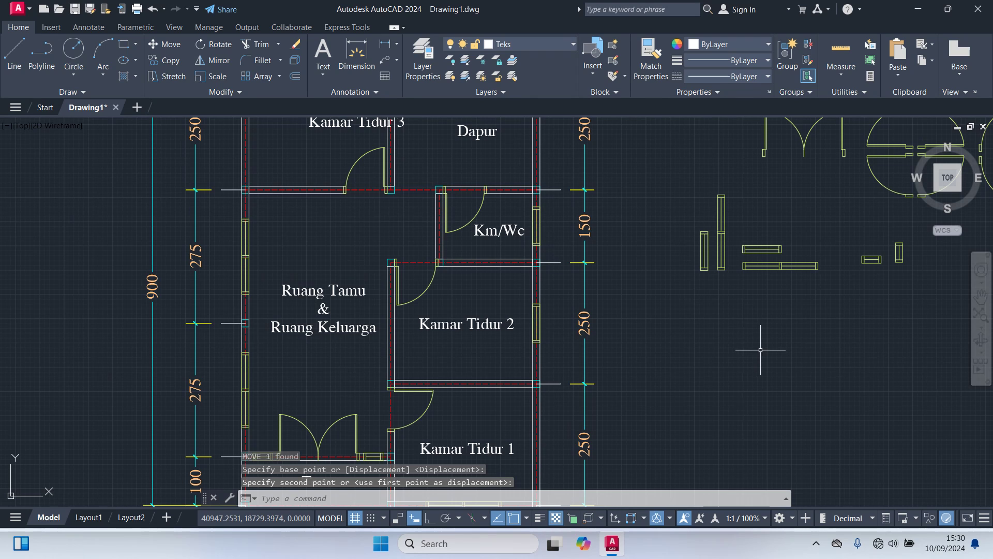
Move the "Dapur" label about 26 units to the left, centring it in the upper-right room.
mouse_move(674, 272)
middle_down()
mouse_move(716, 367)
mouse_move(761, 409)
middle_up()
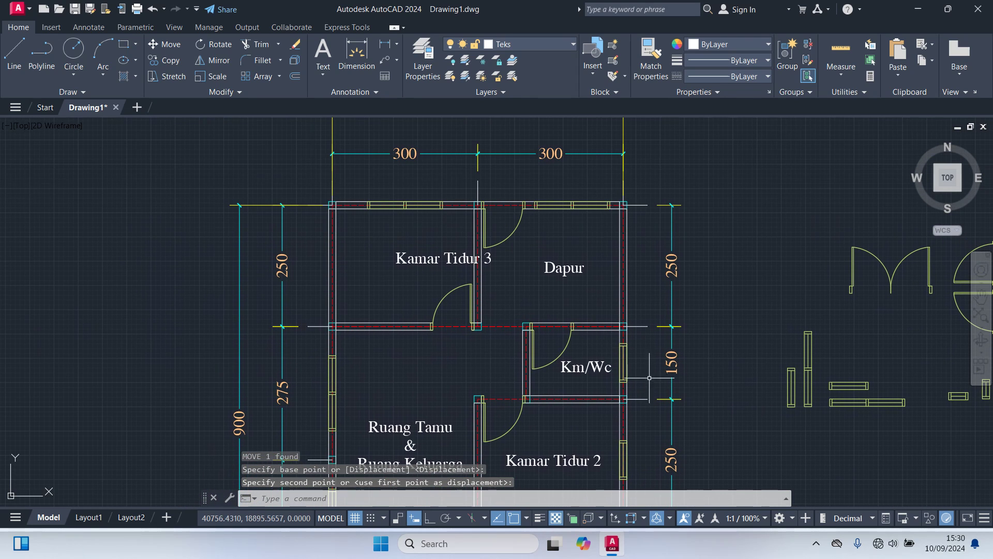
click(568, 269)
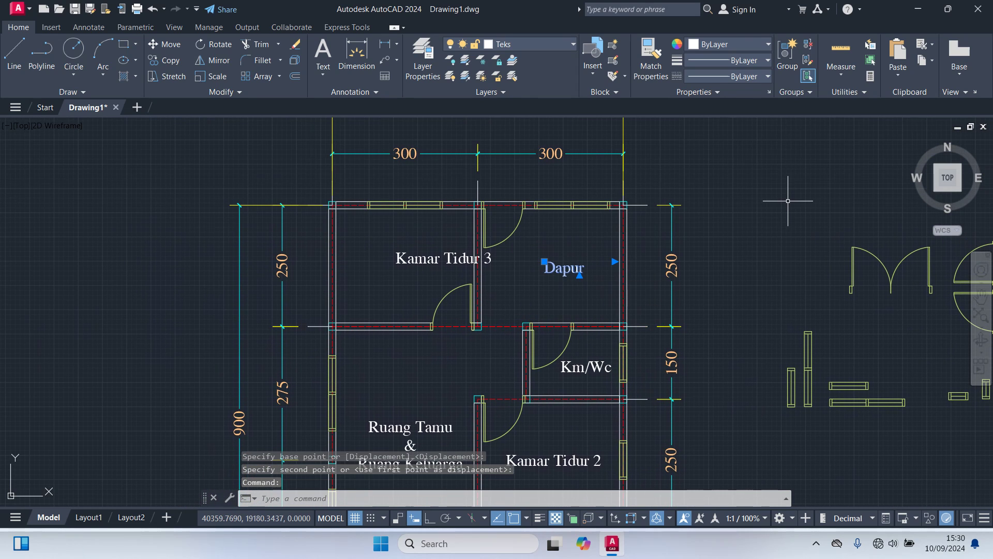
text(M)
key(Return)
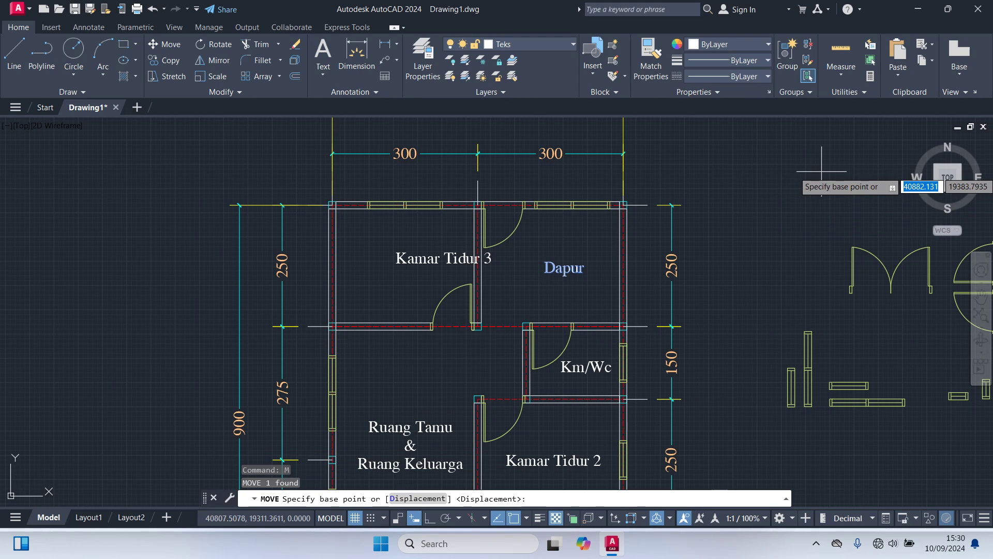
click(822, 171)
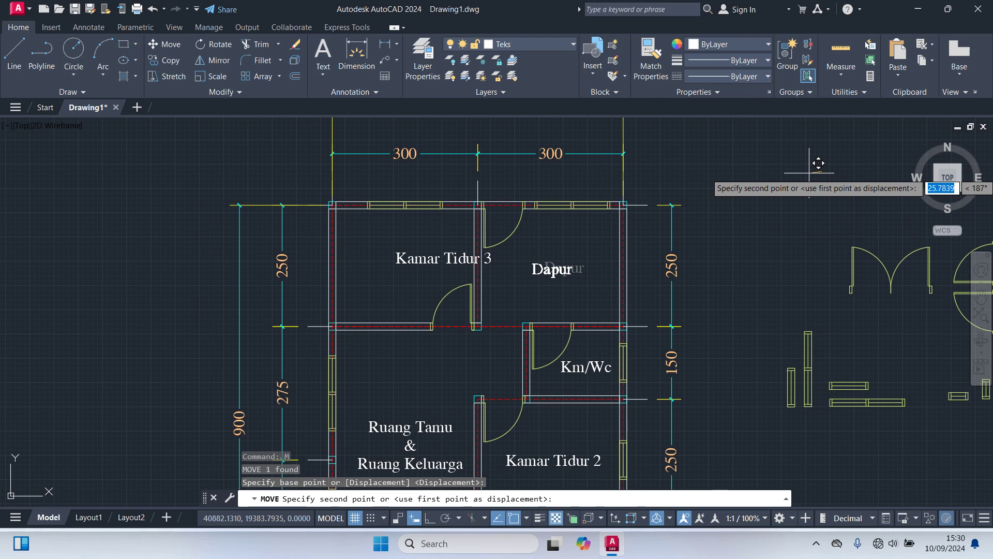
click(819, 164)
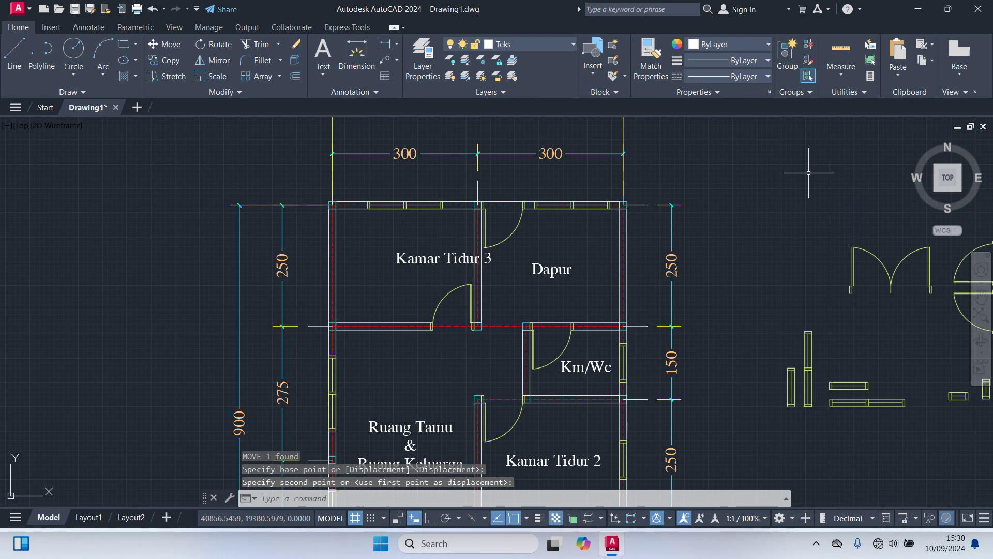
Move the "Kamar Tidur 3" label left and slightly down, off the wall and into the middle of the upper-left room.
click(417, 259)
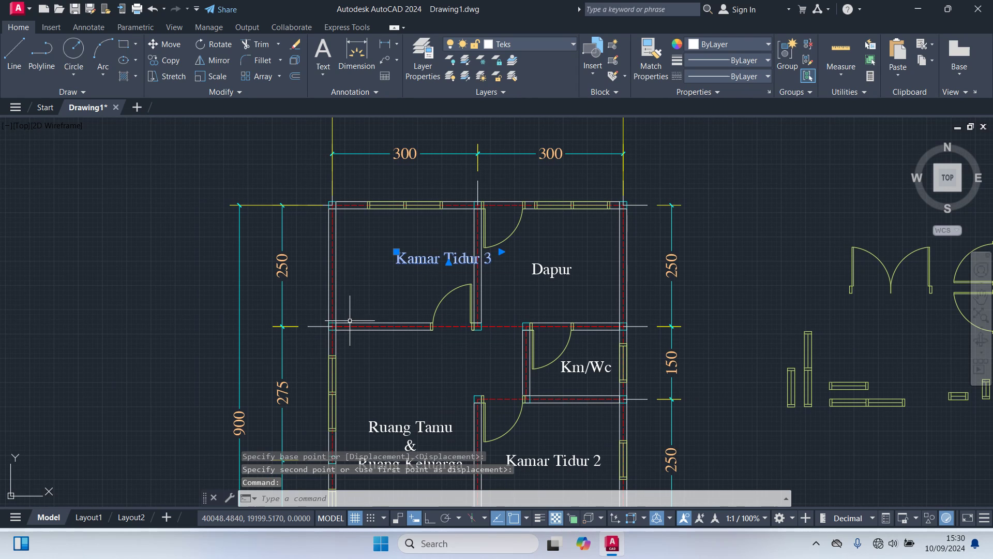
text(m)
key(Return)
click(441, 369)
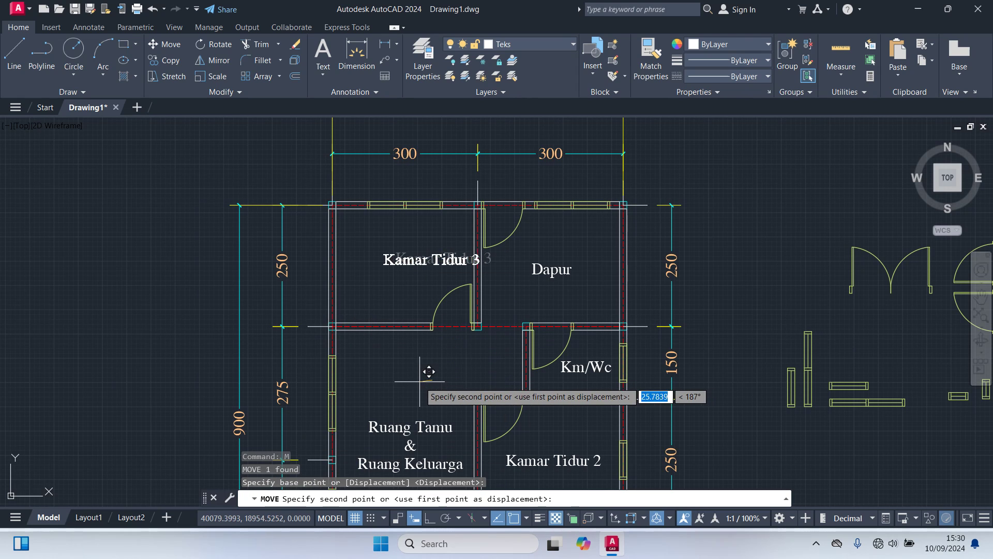
click(395, 386)
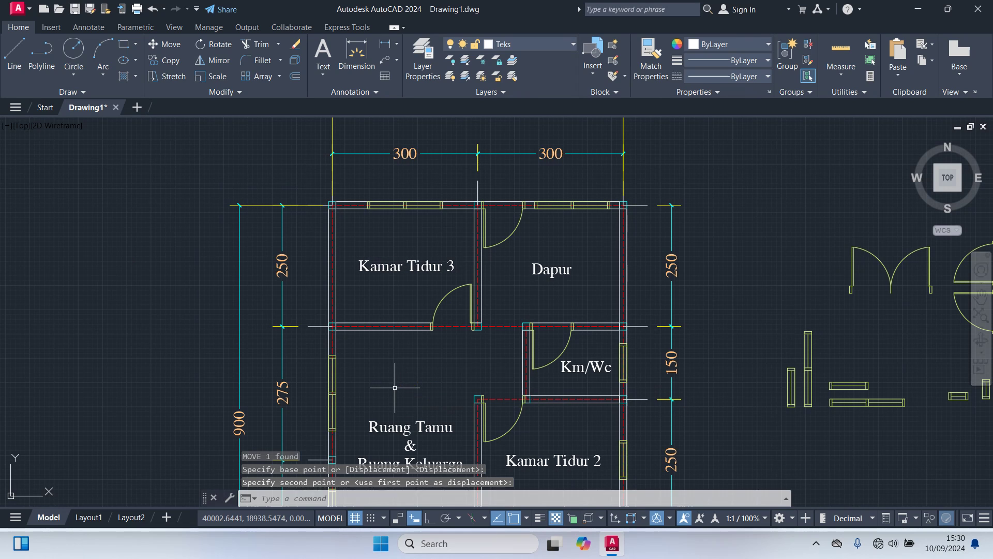
Turn off the Garis As and Pintu & Jendela layers.
scroll(460, 300, down, 3)
middle_drag(654, 450, 622, 351)
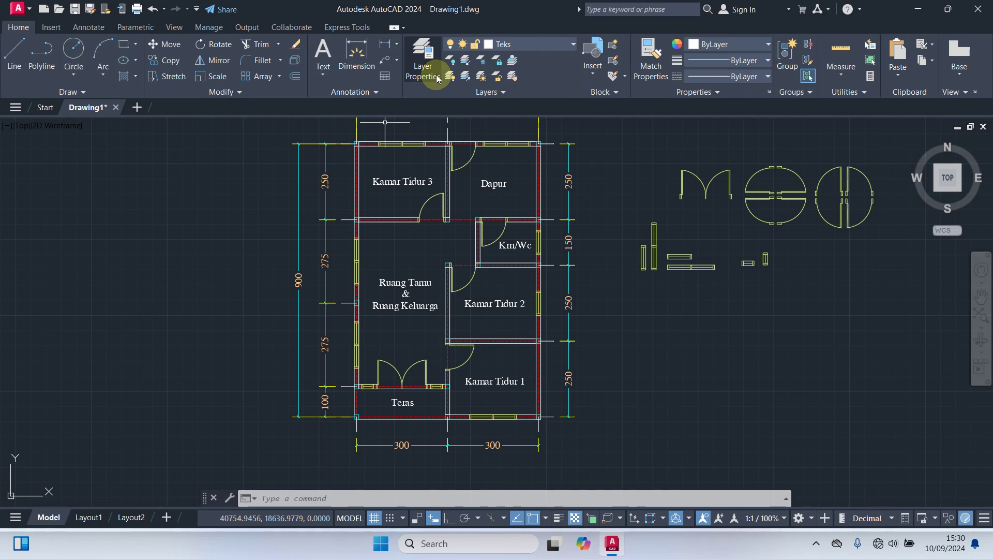
click(518, 44)
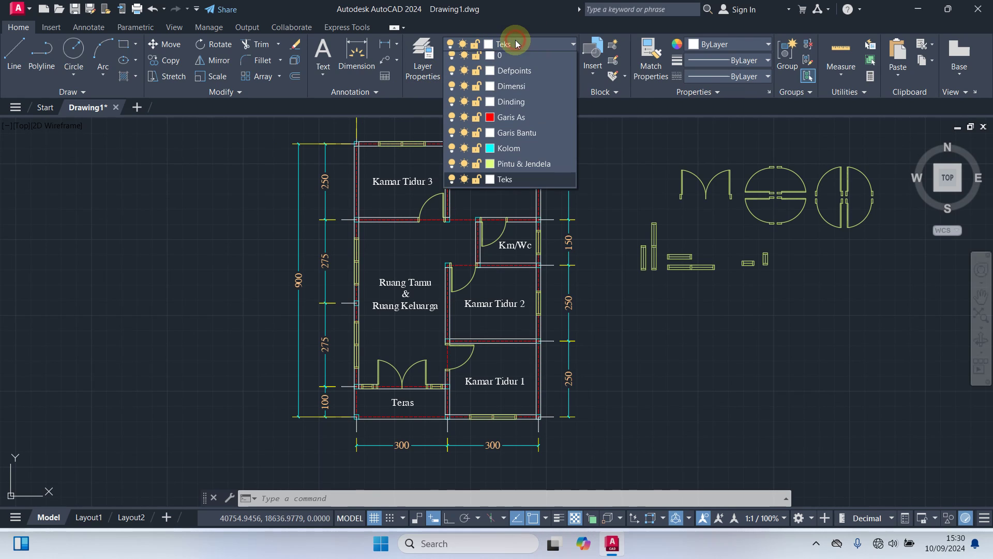
click(452, 121)
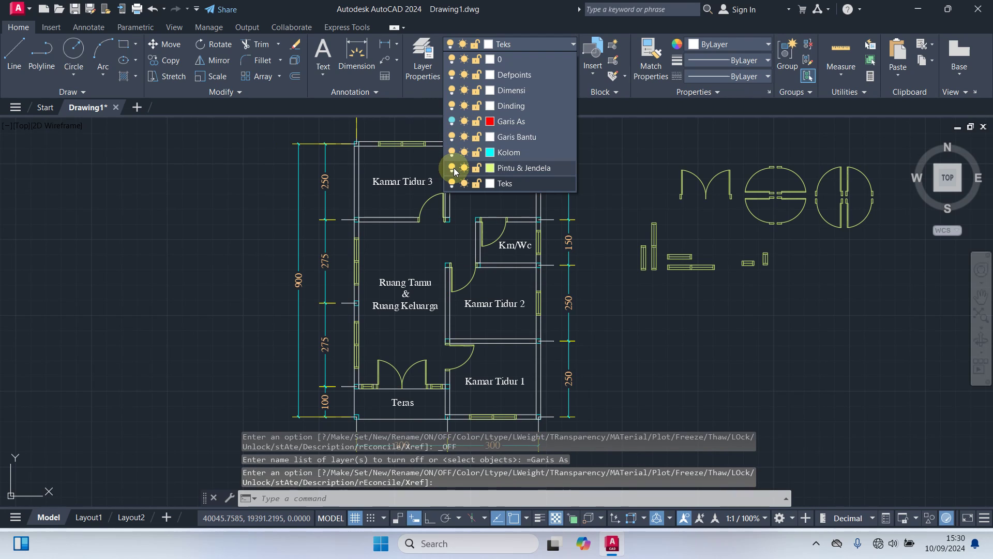
click(452, 168)
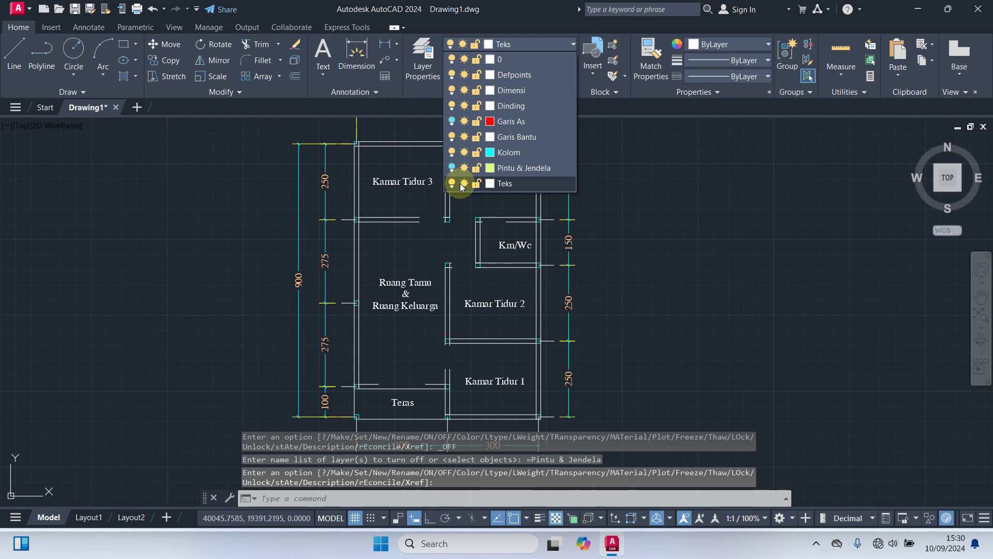
click(453, 121)
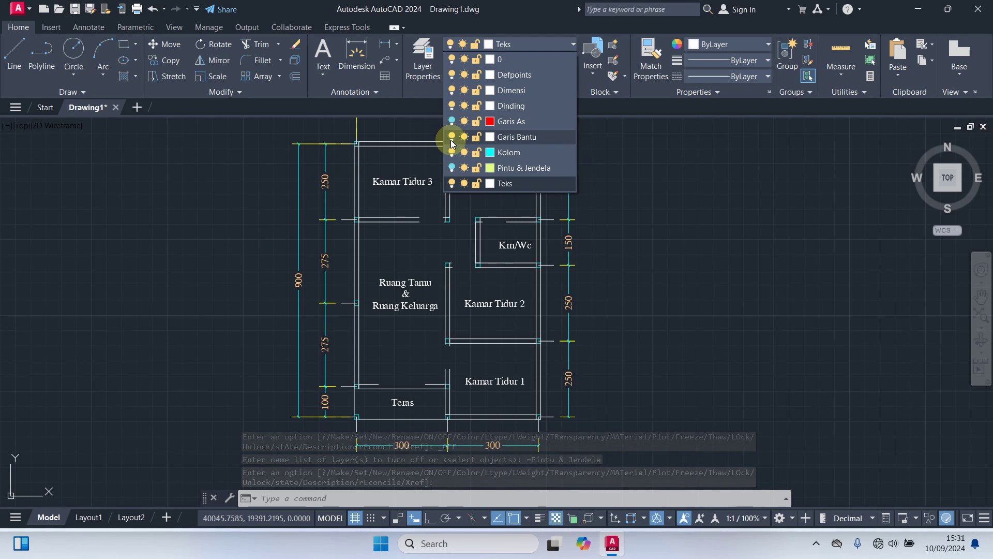
Turn off the Garis Bantu layer and make Kolom the current layer.
click(452, 137)
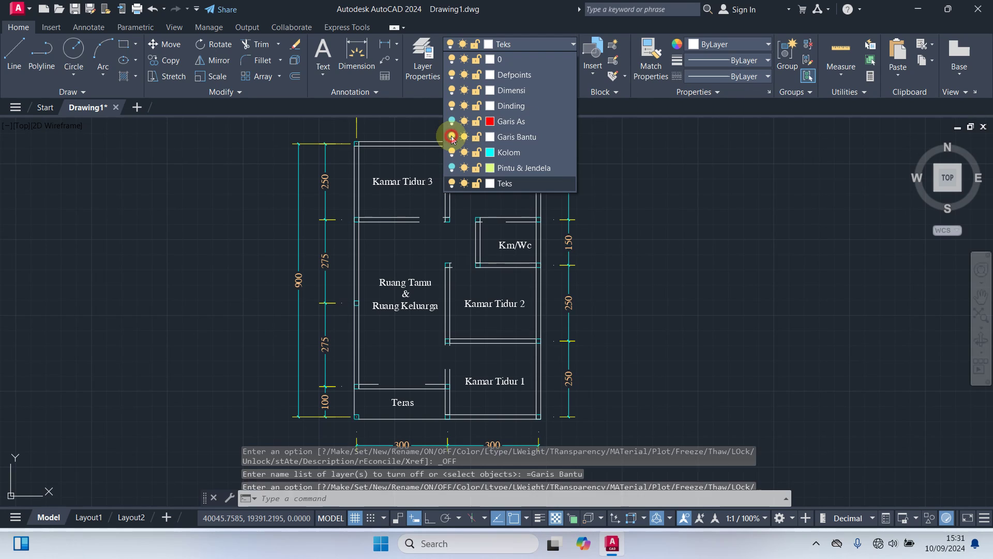
click(251, 229)
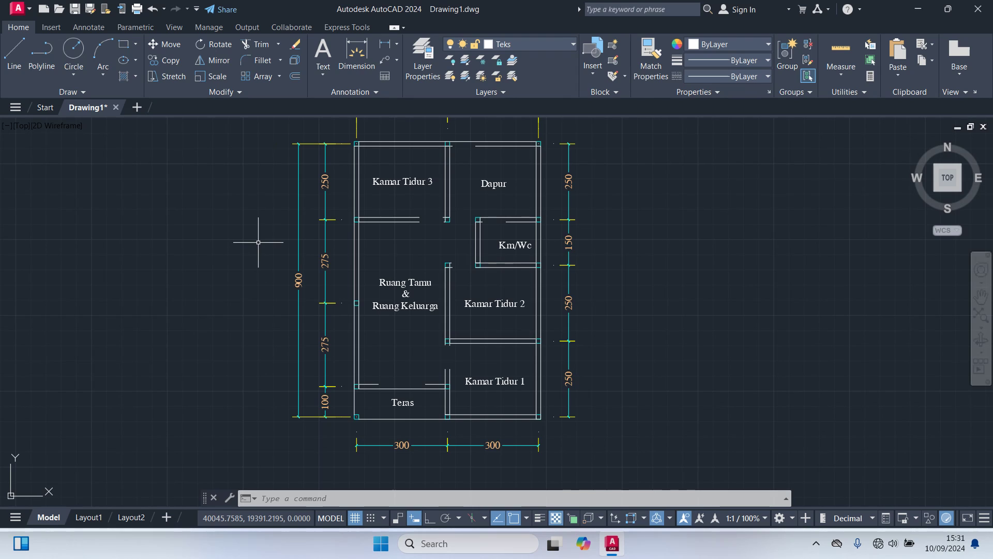
click(561, 47)
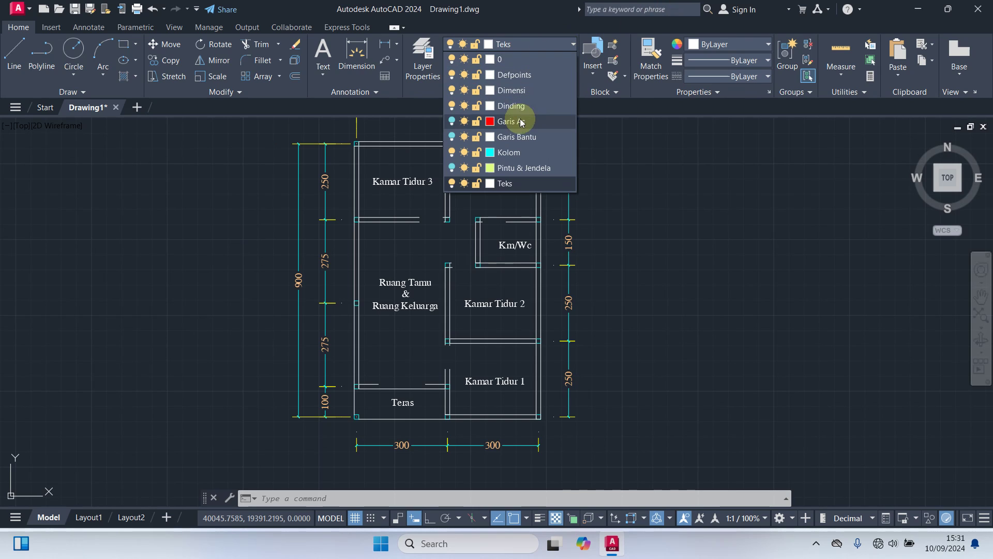
click(525, 152)
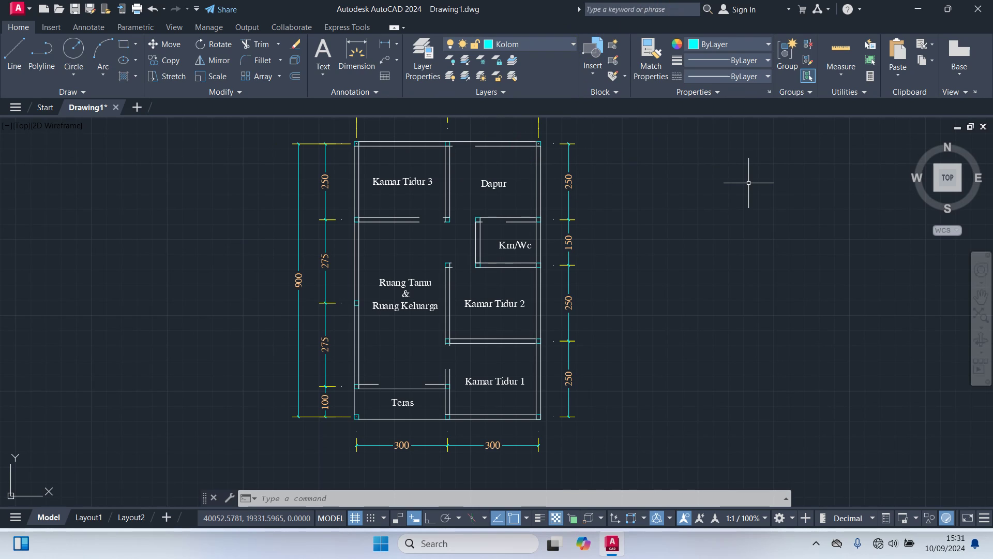
Start a SOLID hatch and fill the three columns along the plan's top wall, above Kamar Tidur 3 and Dapur.
text(h)
key(Return)
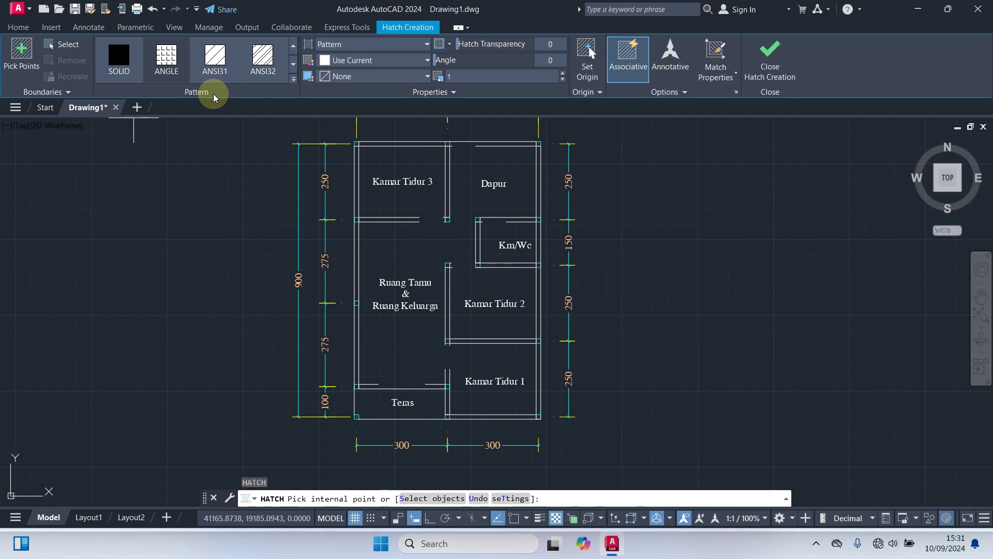
click(294, 80)
click(123, 65)
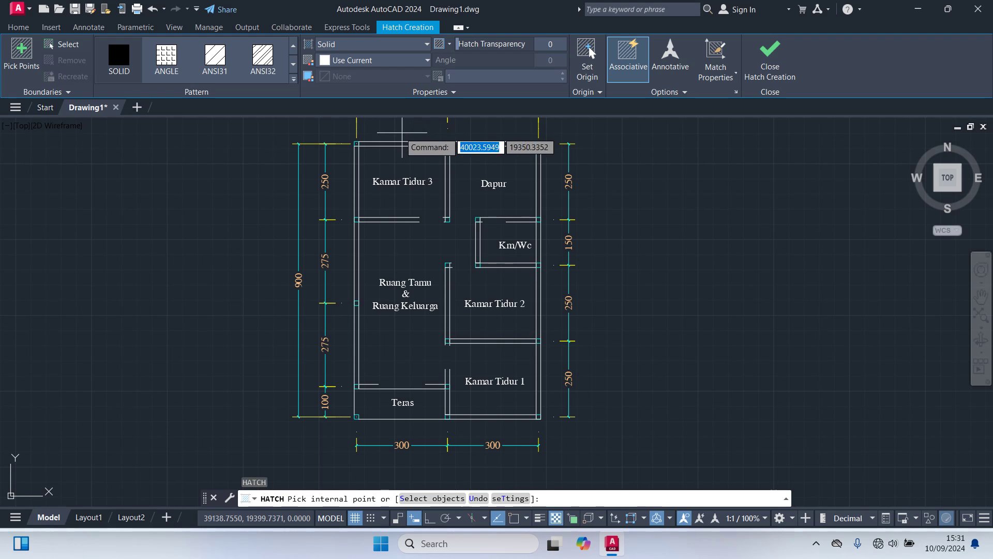
middle_drag(680, 160, 690, 229)
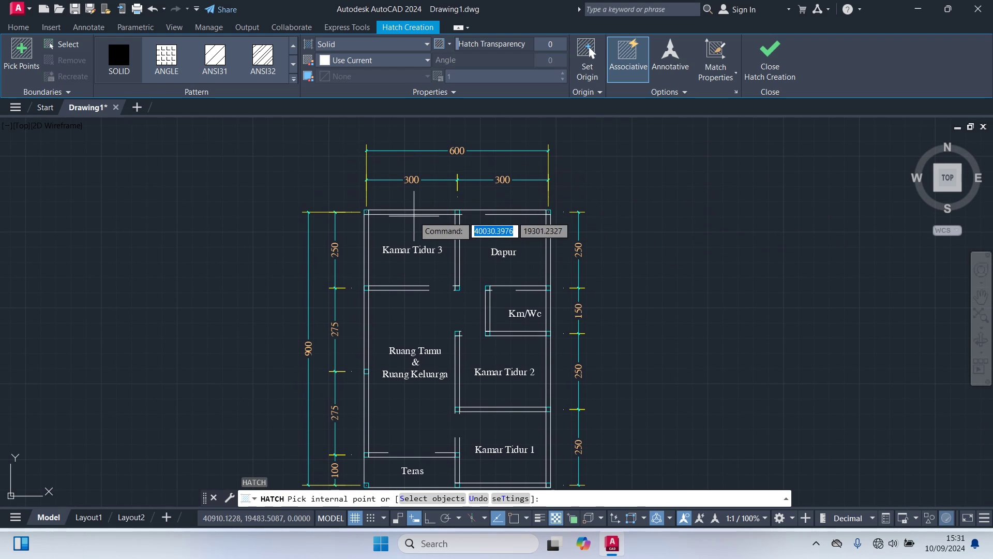
scroll(368, 212, up, 8)
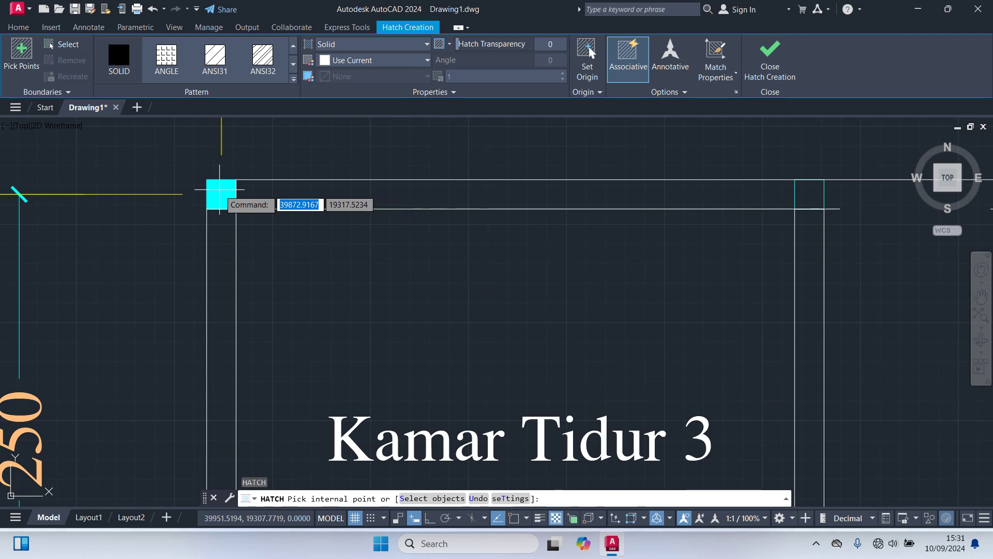
click(220, 189)
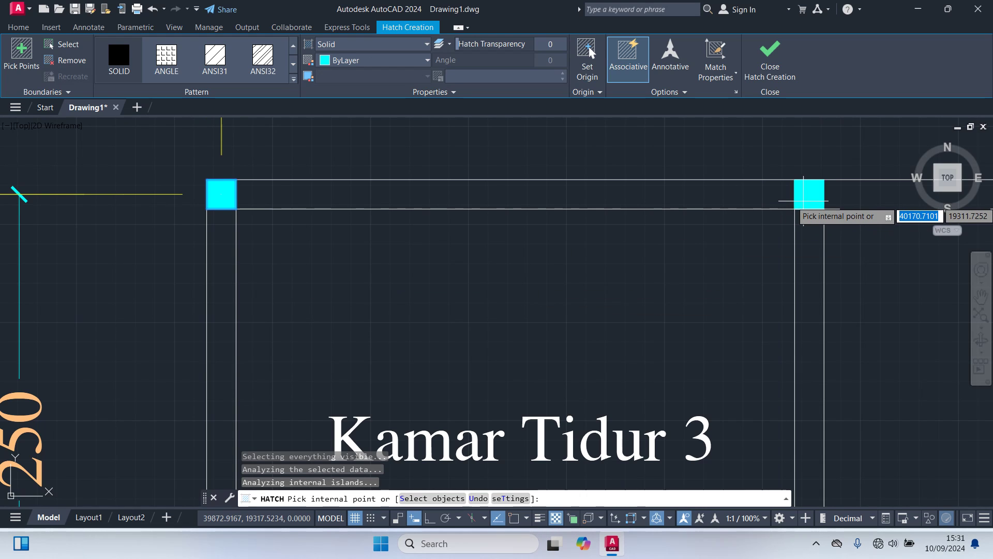
click(803, 201)
scroll(667, 290, down, 2)
middle_drag(666, 290, 366, 288)
scroll(366, 289, down, 2)
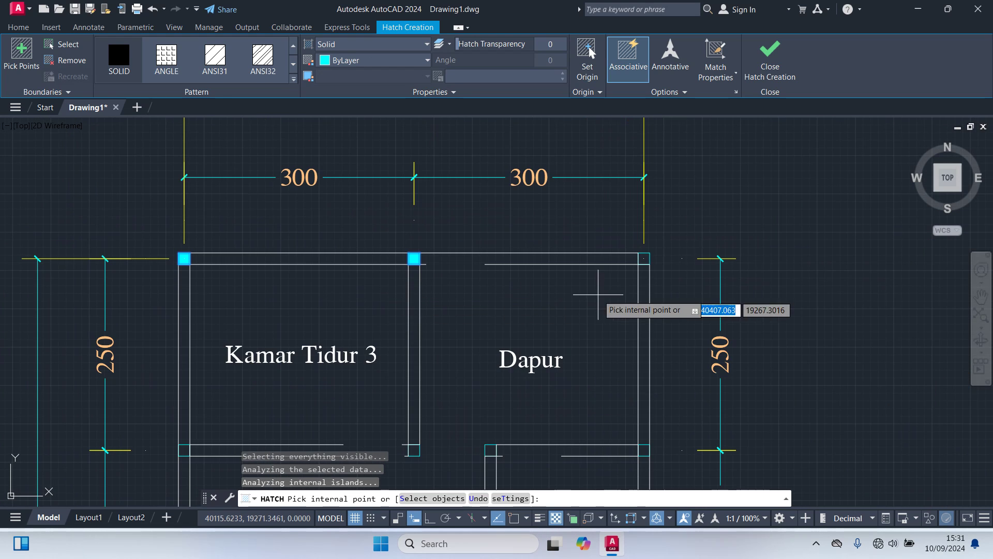
scroll(636, 269, up, 5)
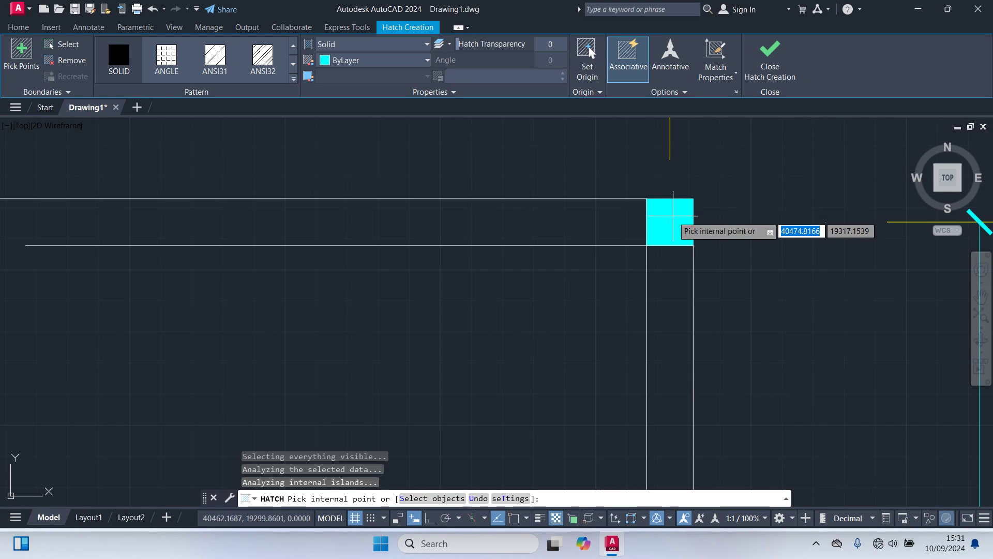
Fill the four columns on the wall line below Kamar Tidur 3 and Dapur with the same solid hatch.
scroll(673, 215, down, 5)
scroll(740, 292, down, 4)
middle_drag(739, 292, 723, 208)
scroll(704, 293, up, 4)
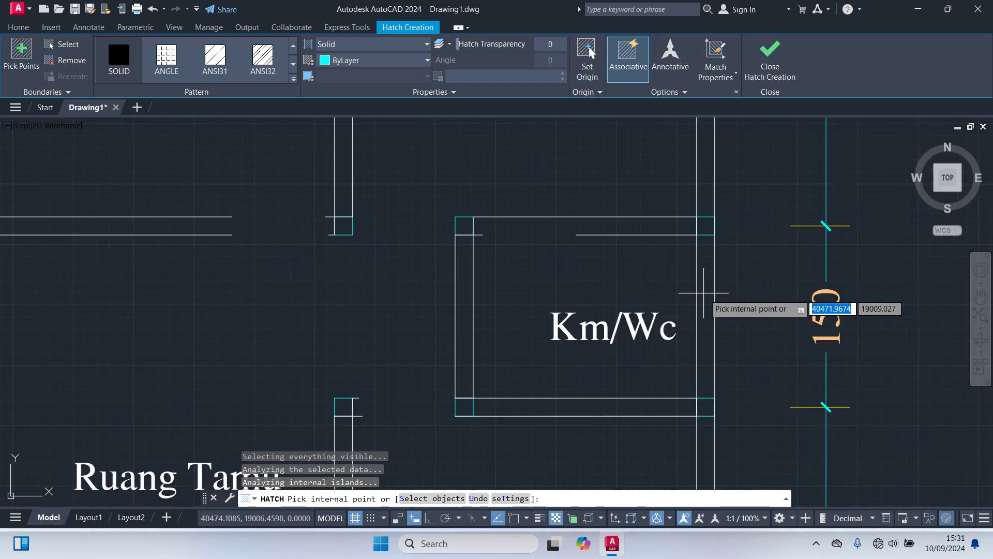
scroll(704, 293, up, 2)
click(707, 187)
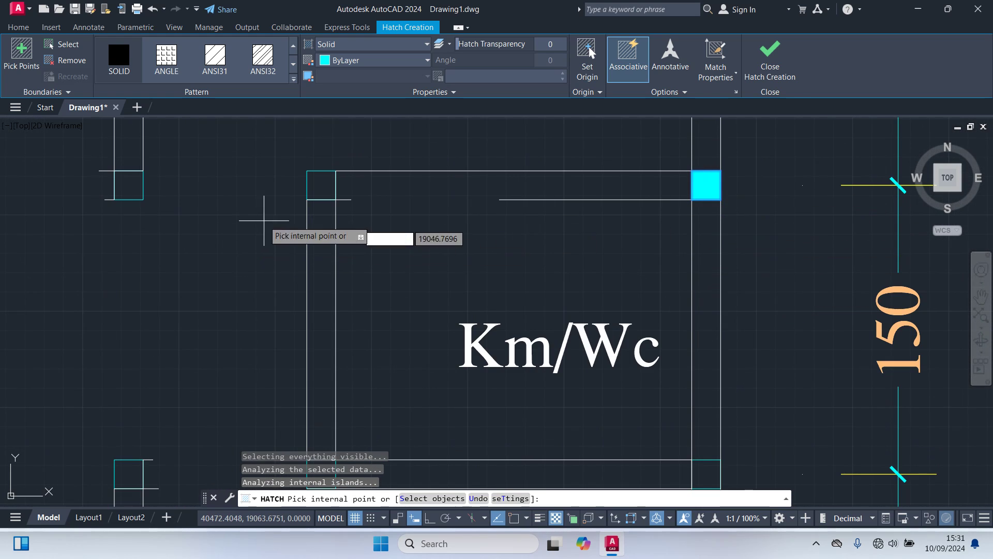
click(321, 185)
middle_drag(172, 231, 372, 313)
click(330, 267)
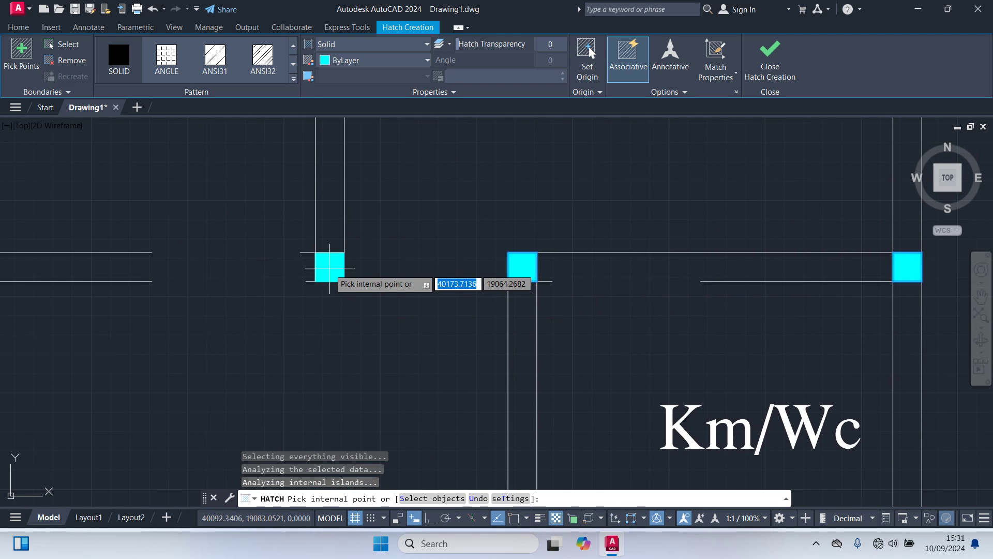
scroll(310, 328, down, 5)
scroll(456, 344, up, 4)
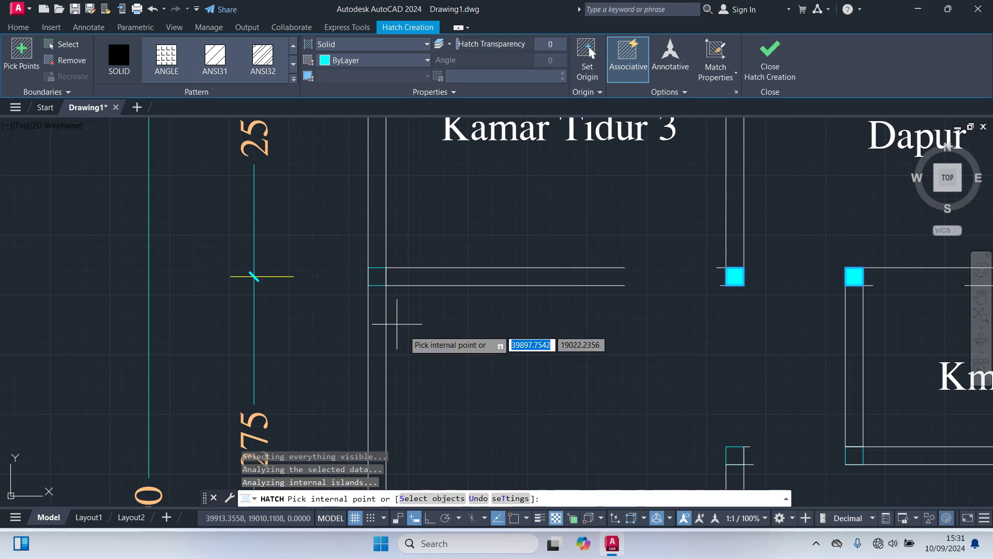
Fill the three columns on the wall line between Km/Wc and Kamar Tidur 2 with the solid hatch.
scroll(377, 276, down, 5)
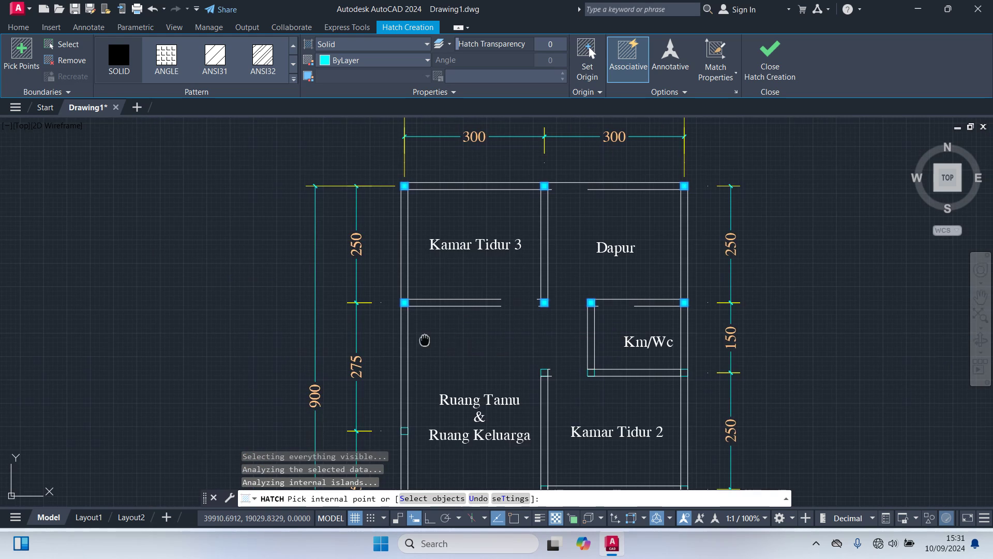
scroll(564, 274, up, 6)
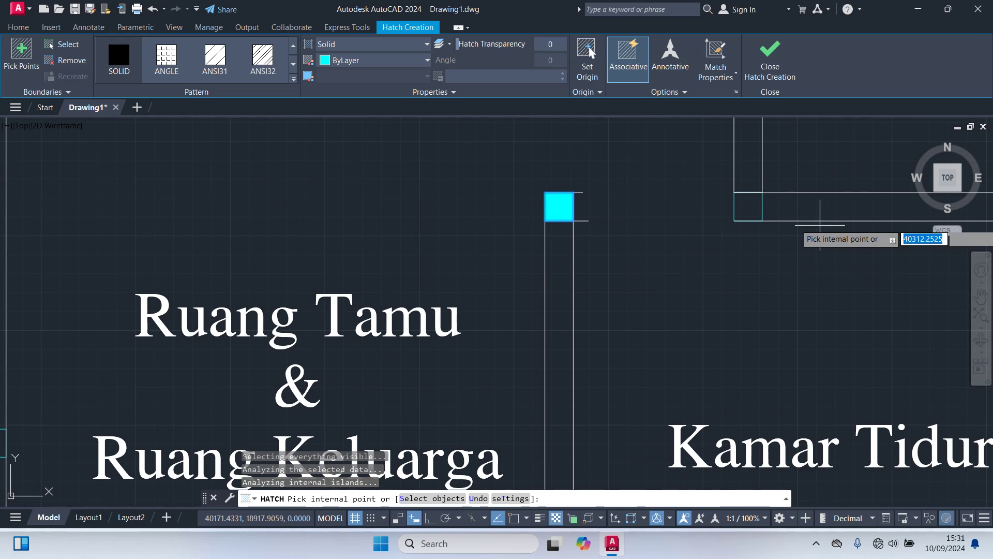
click(748, 207)
middle_drag(810, 315, 340, 357)
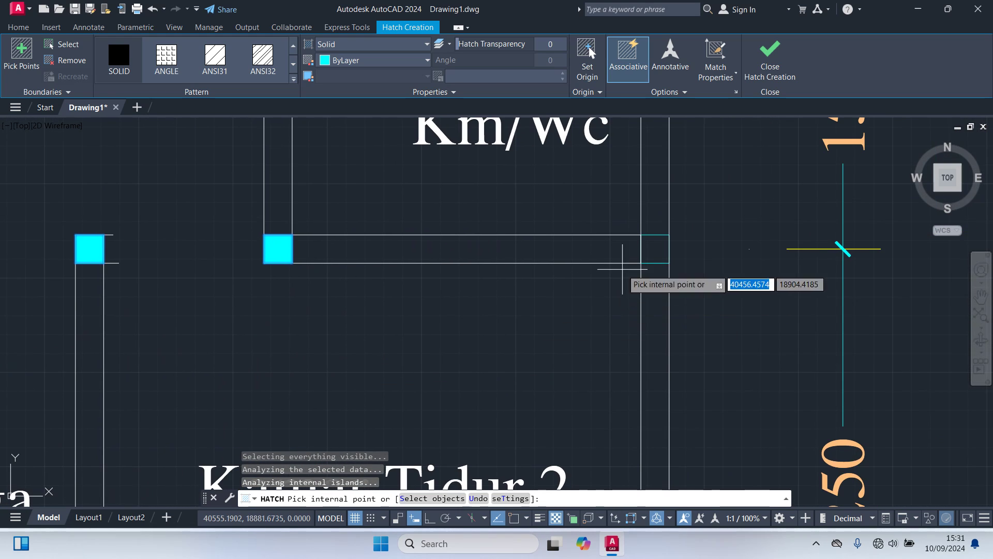
scroll(564, 305, down, 6)
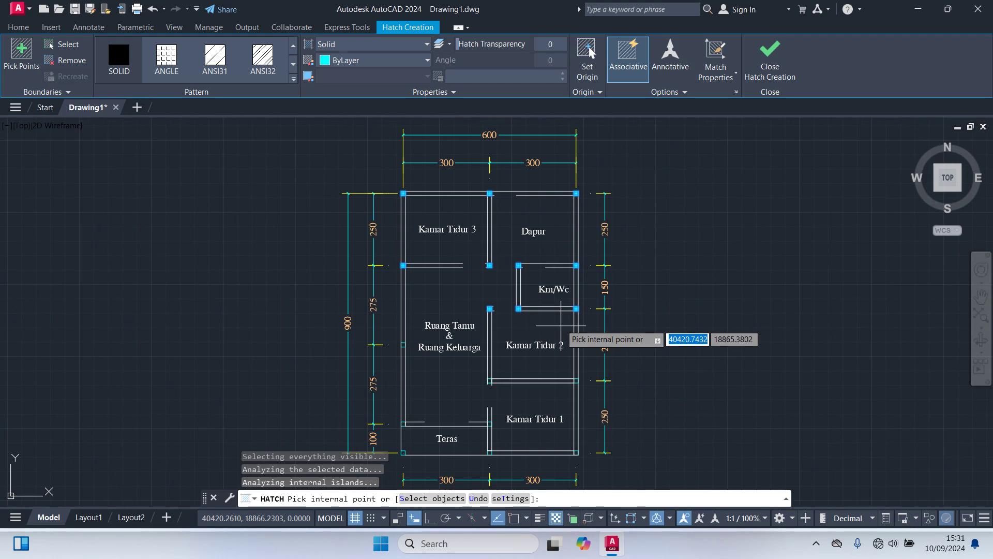
Try to fill the outer-wall column between Kamar Tidur 2 and Kamar Tidur 1 with the solid hatch.
middle_drag(567, 324, 607, 250)
scroll(595, 311, up, 5)
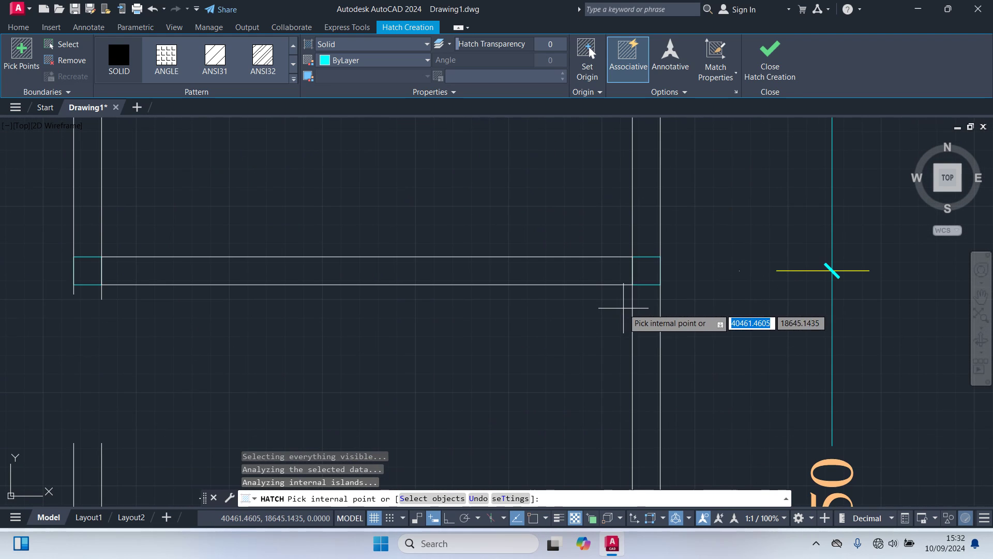
click(644, 274)
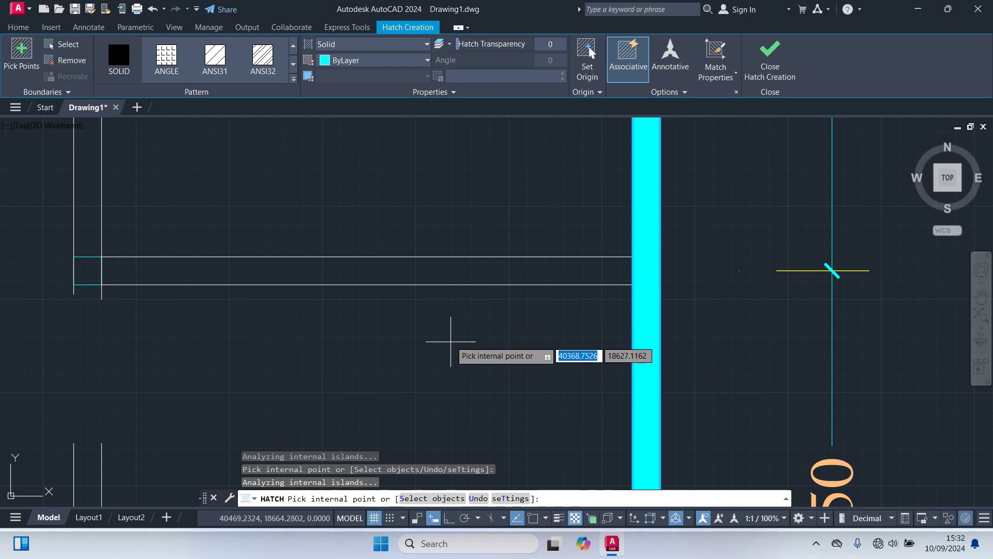
scroll(457, 344, down, 2)
scroll(580, 294, down, 2)
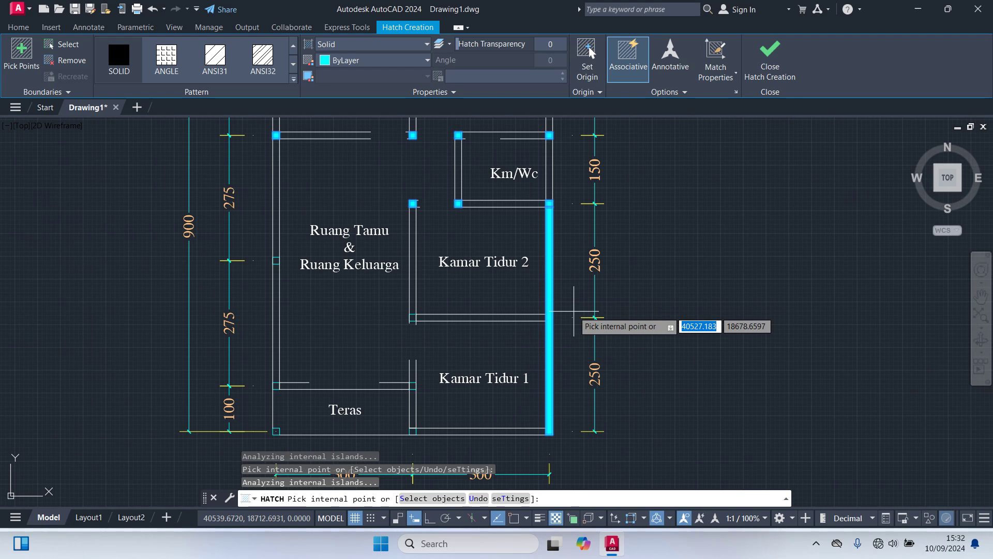
Exit the Hatch command and undo all the column fills.
key(Return)
key(Escape)
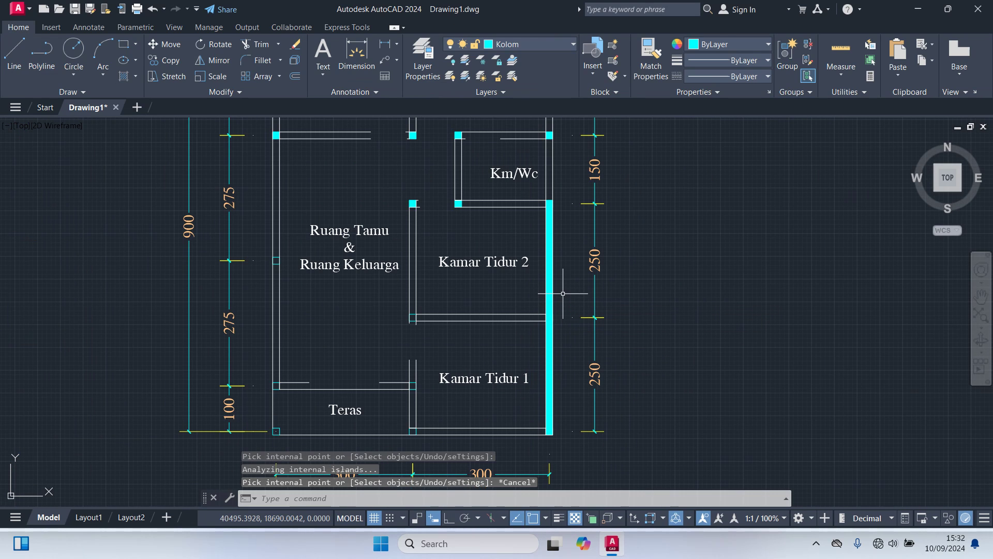
key(ctrl+z)
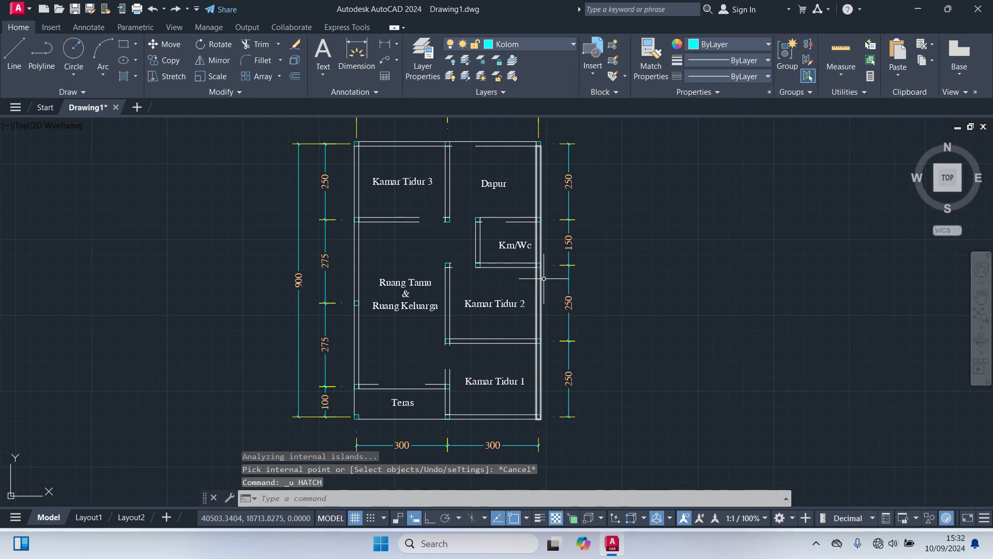
Start a new SOLID hatch and fill the column at the outer upper corner of Kamar Tidur 3.
scroll(536, 290, up, 1)
scroll(538, 290, down, 2)
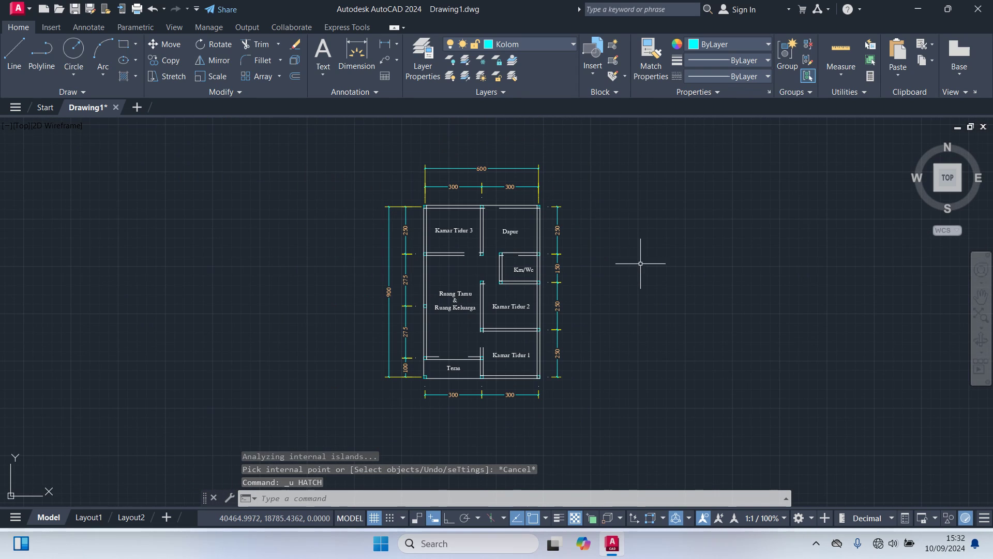
text(h)
key(Return)
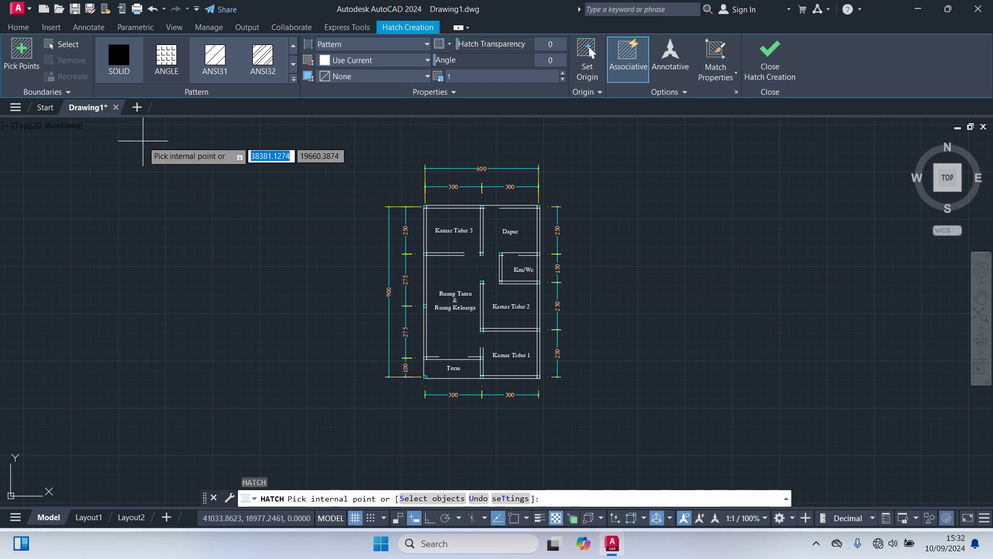
click(293, 79)
click(119, 59)
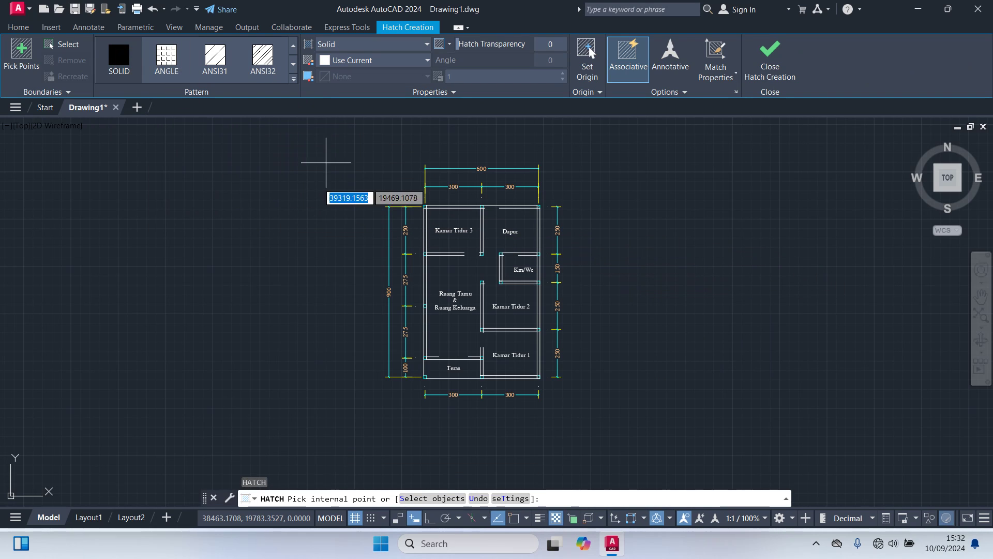
scroll(428, 207, up, 8)
scroll(463, 191, up, 2)
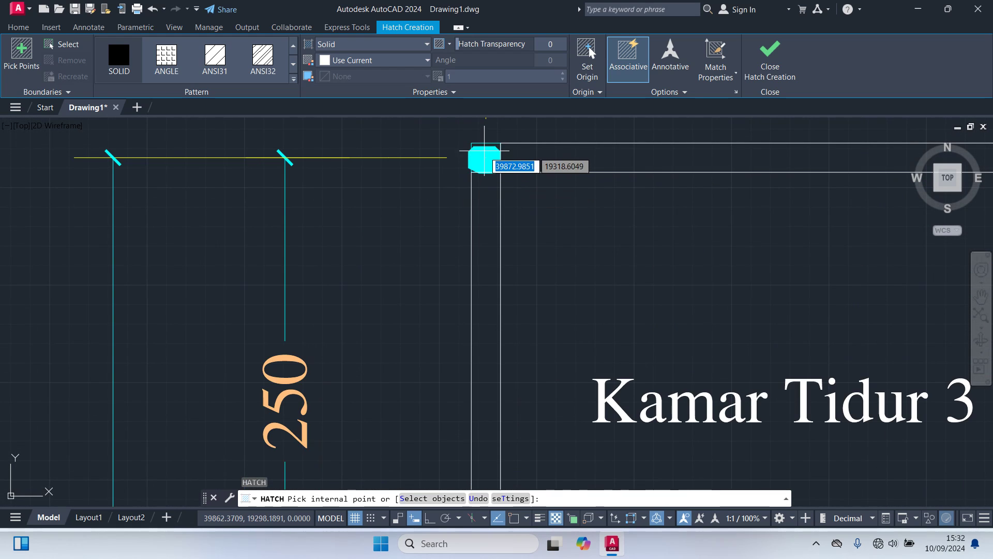
click(489, 146)
Fill the top-wall columns between Kamar Tidur 3 and Dapur and at Dapur's outer corner with the solid hatch.
scroll(477, 196, down, 5)
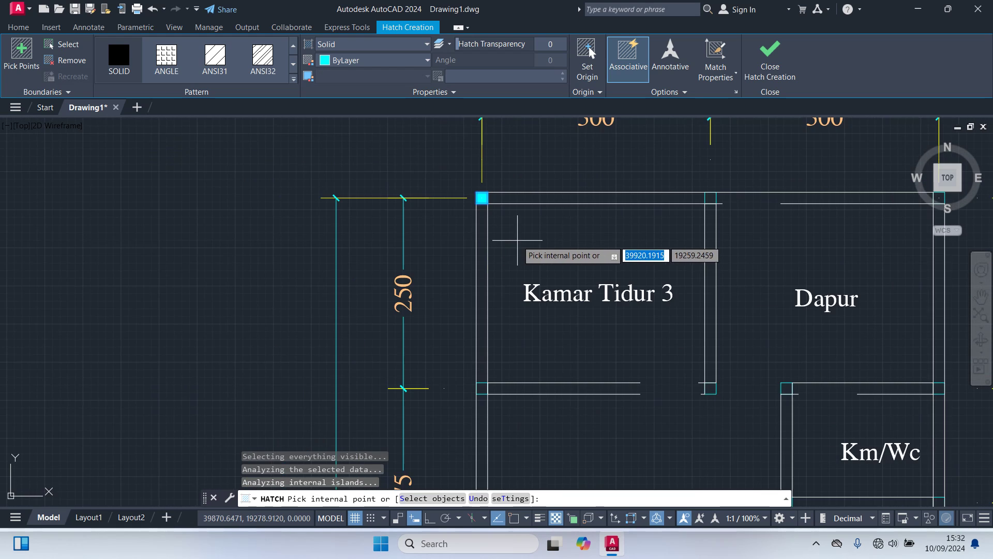
scroll(497, 219, up, 10)
click(459, 197)
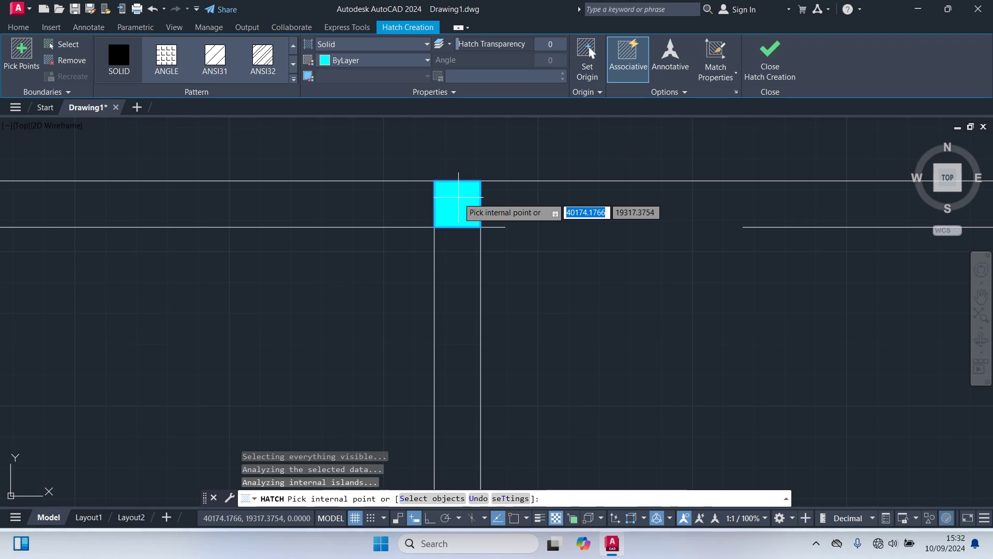
scroll(548, 261, down, 4)
middle_drag(614, 275, 400, 254)
scroll(665, 225, up, 4)
click(651, 193)
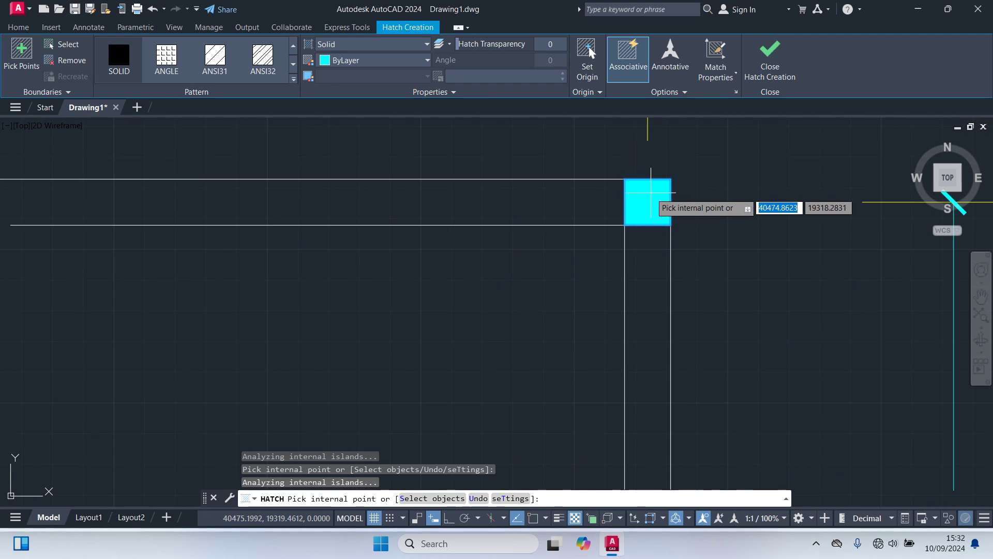
Try to fill the outer-wall column between Dapur and Km/Wc with the solid hatch.
scroll(723, 278, down, 4)
middle_drag(748, 323, 720, 41)
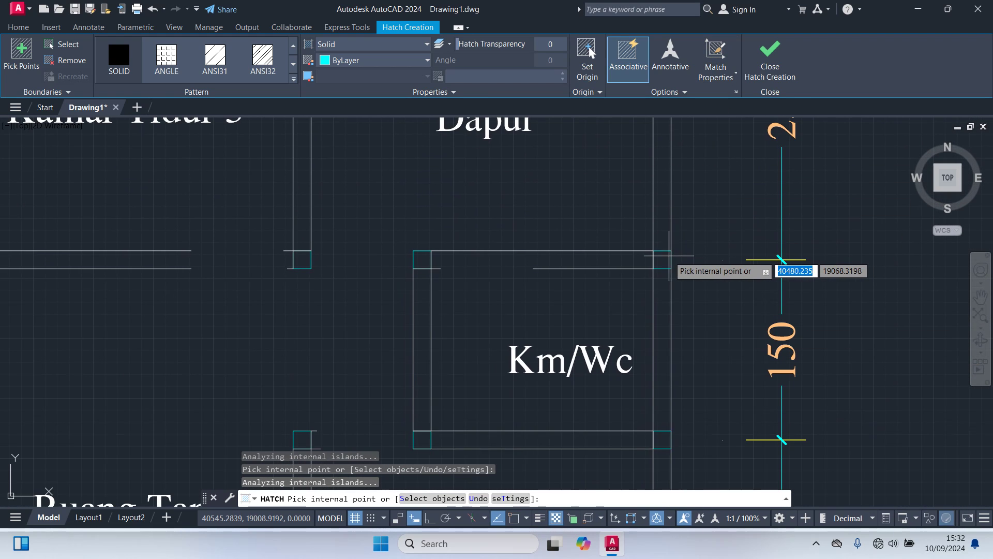
click(665, 256)
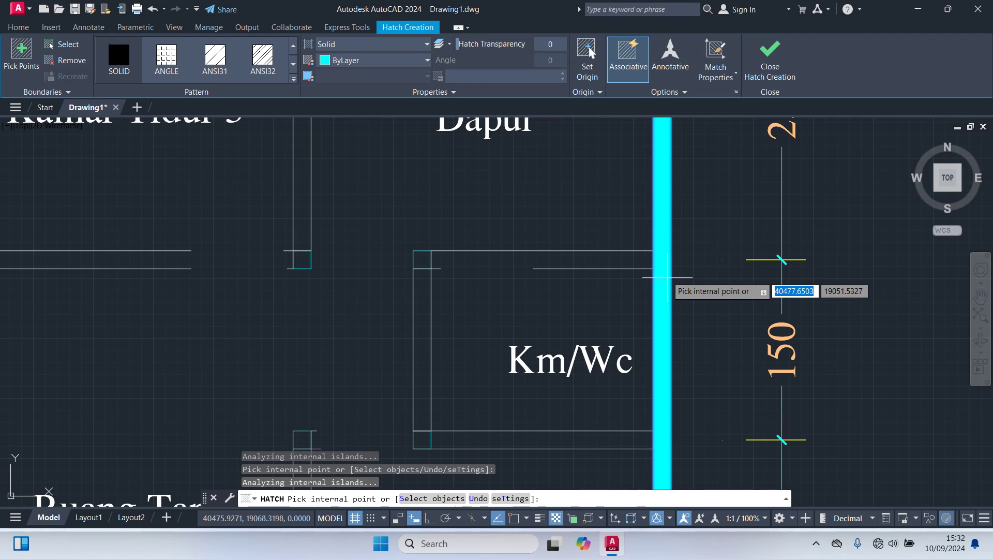
scroll(683, 290, down, 4)
scroll(684, 289, up, 4)
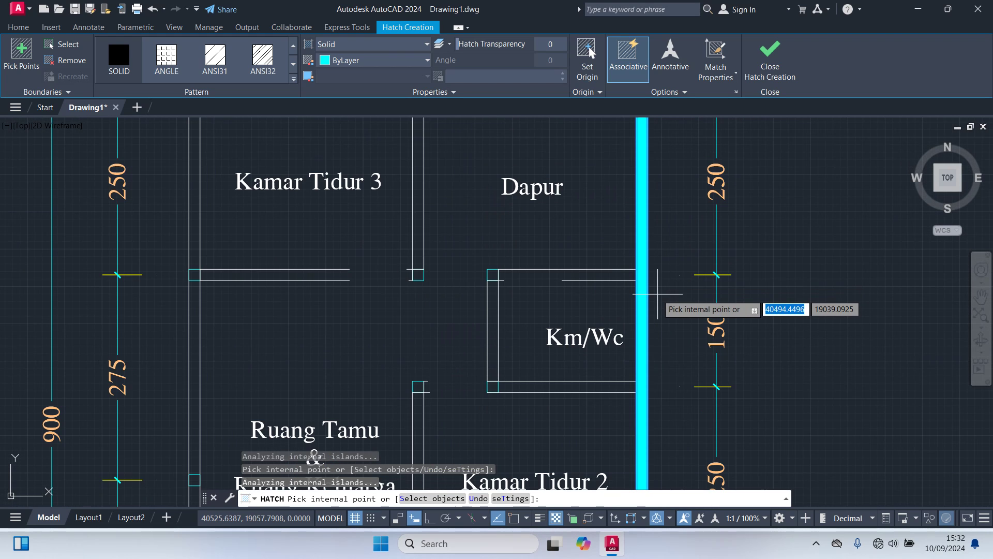
scroll(683, 257, down, 4)
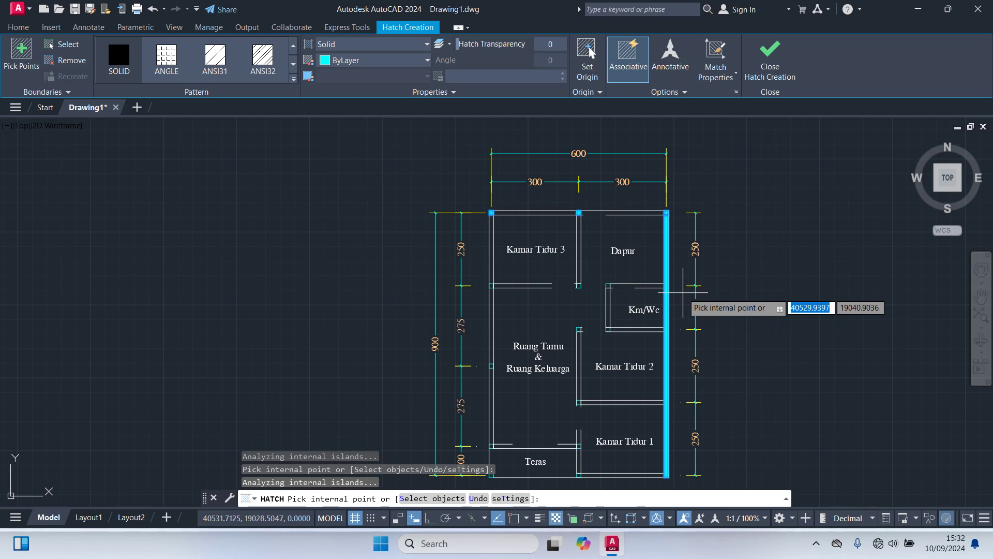
Exit the Hatch command and undo the whole hatch, including the fill along the outer wall.
key(Escape)
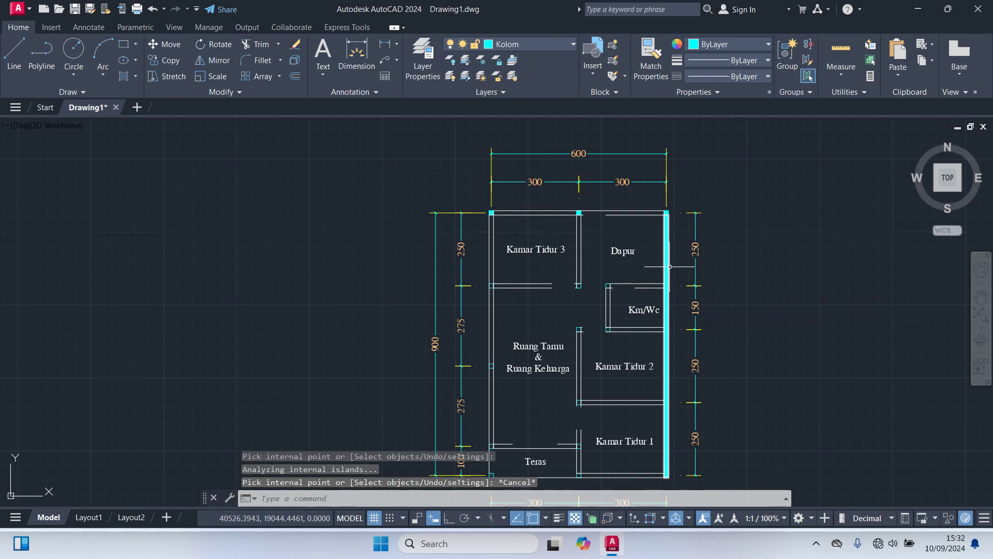
click(667, 264)
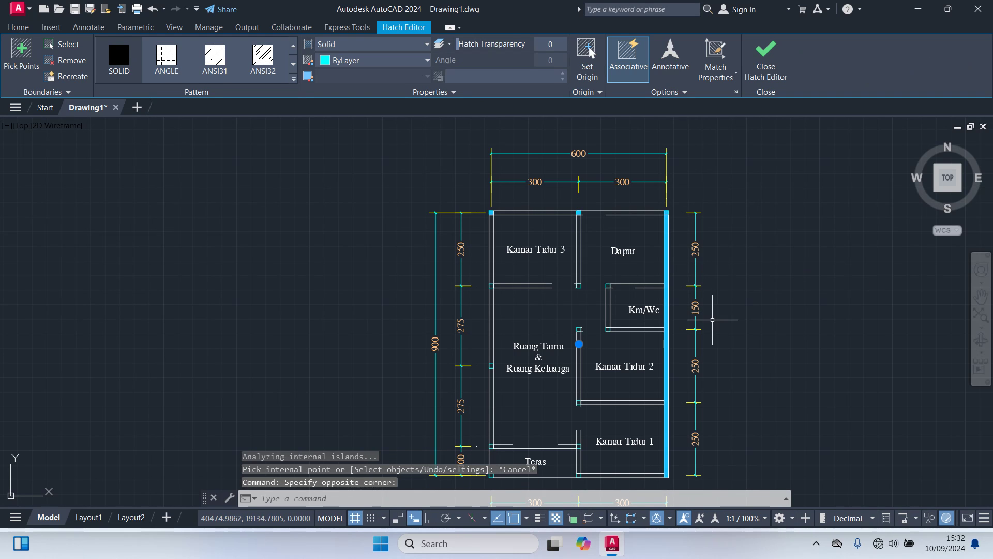
key(Escape)
key(ctrl+z)
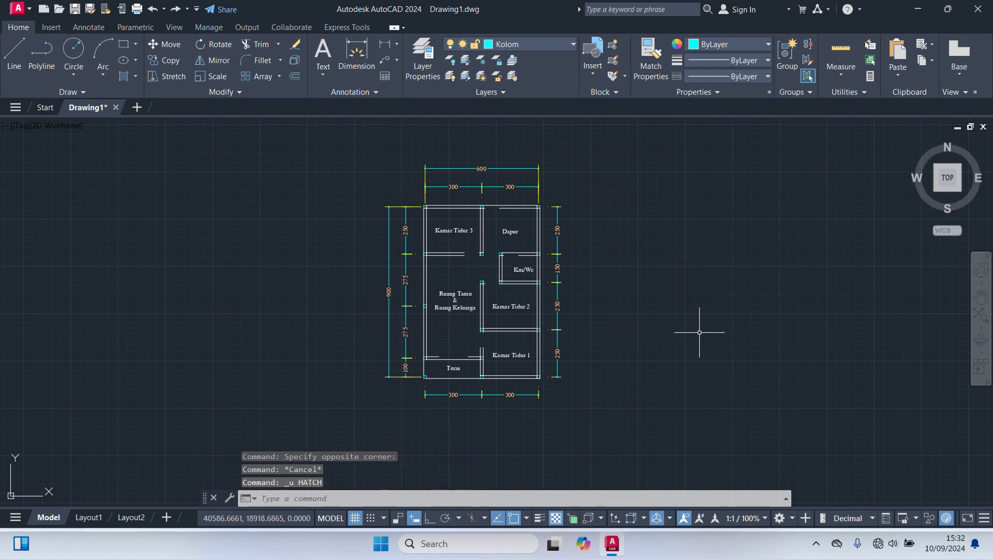
Start a new SOLID hatch and fill the outer-wall column between Dapur and Km/Wc.
scroll(699, 328, up, 7)
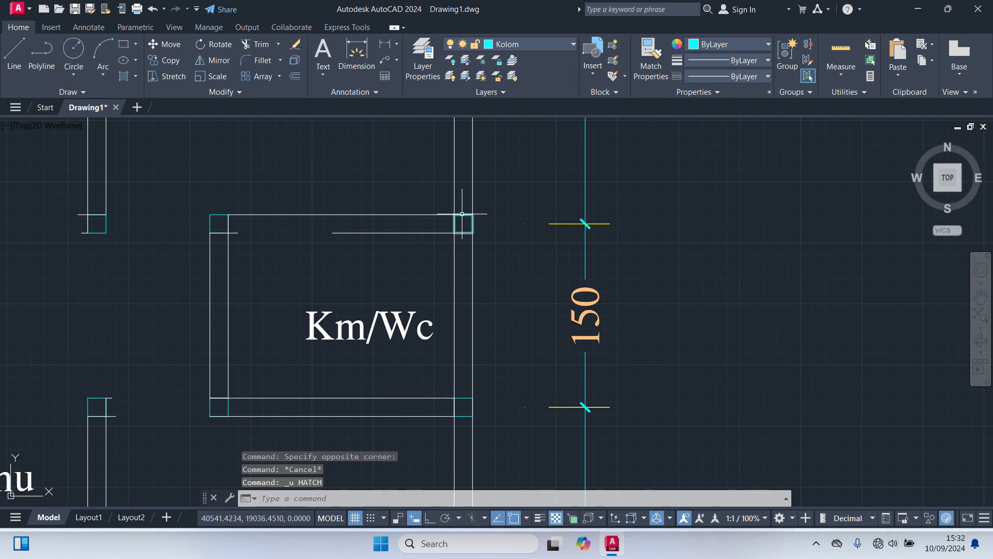
scroll(612, 289, down, 8)
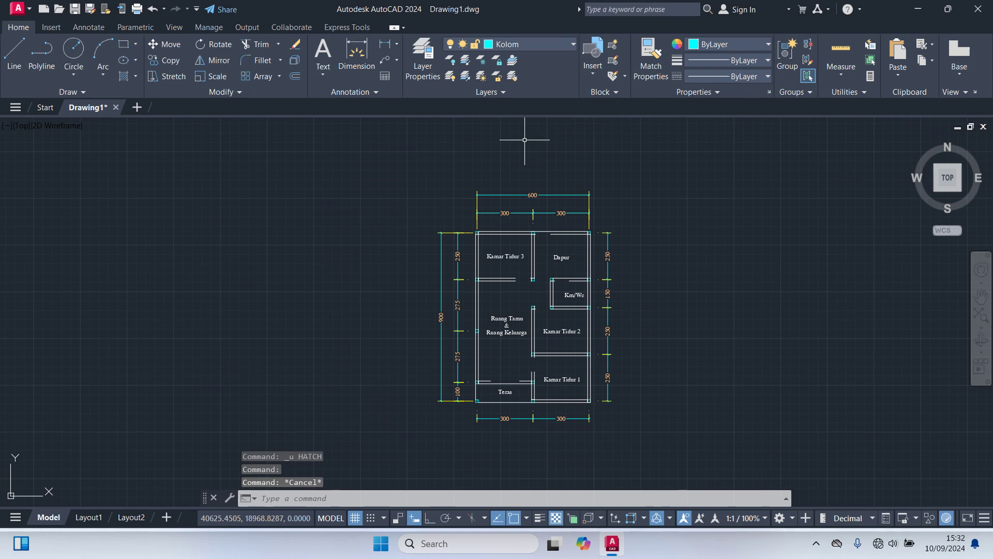
key(Return)
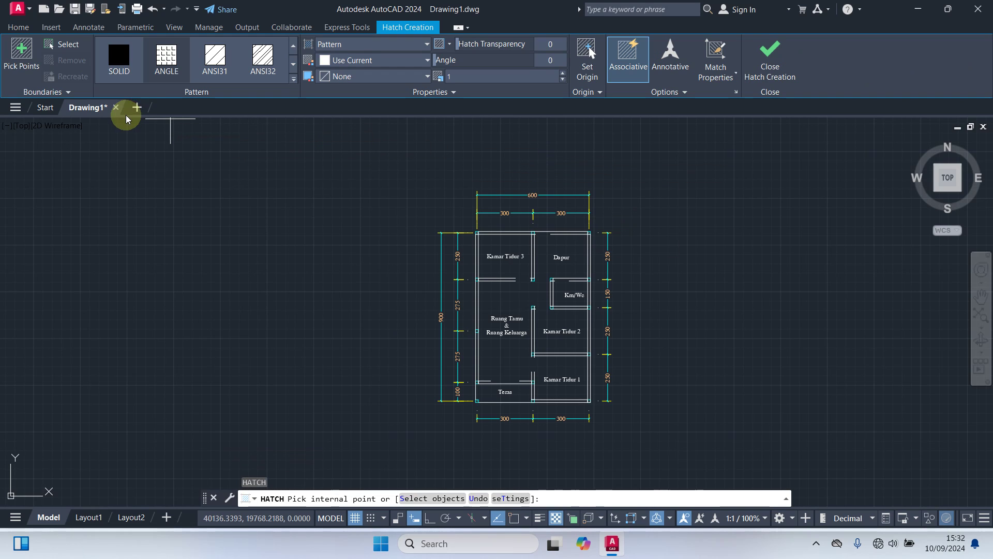
click(293, 79)
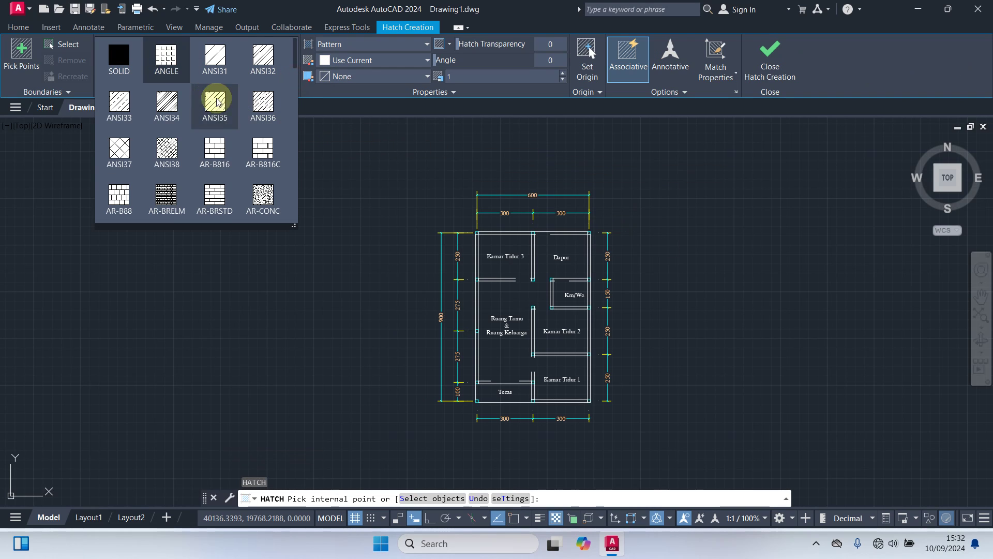
click(122, 56)
scroll(662, 336, up, 4)
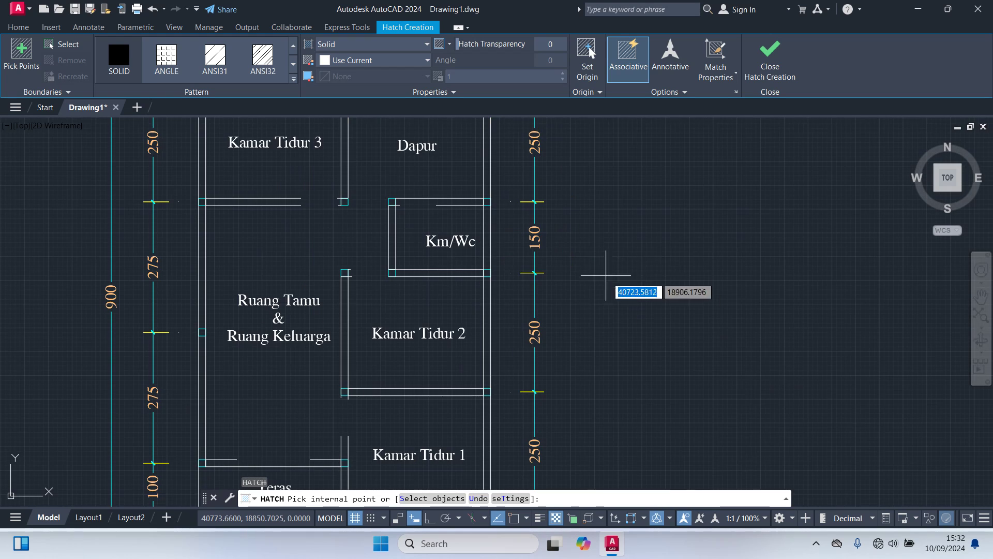
scroll(489, 209, up, 5)
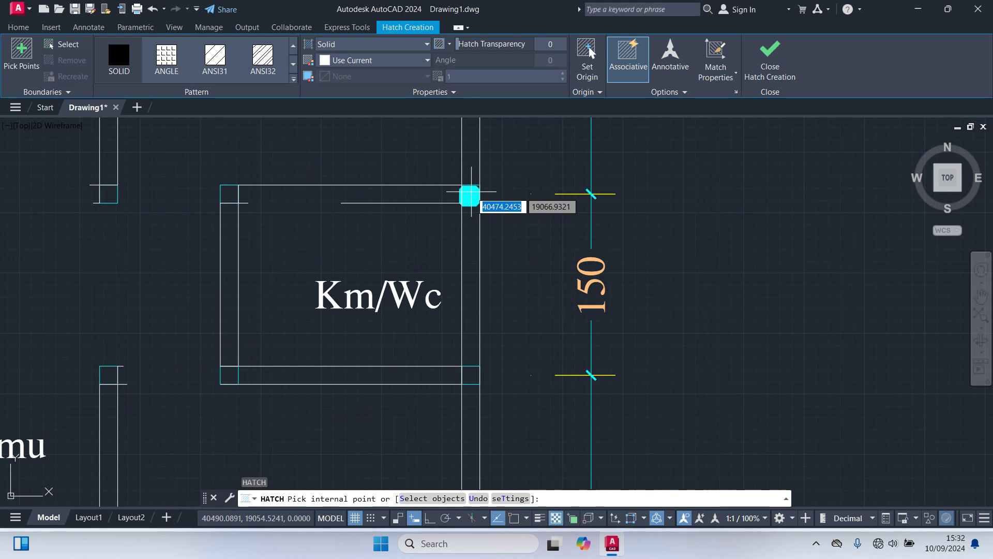
click(471, 191)
Fill the three top-wall columns of Kamar Tidur 3 and Dapur with the solid hatch.
scroll(472, 194, down, 5)
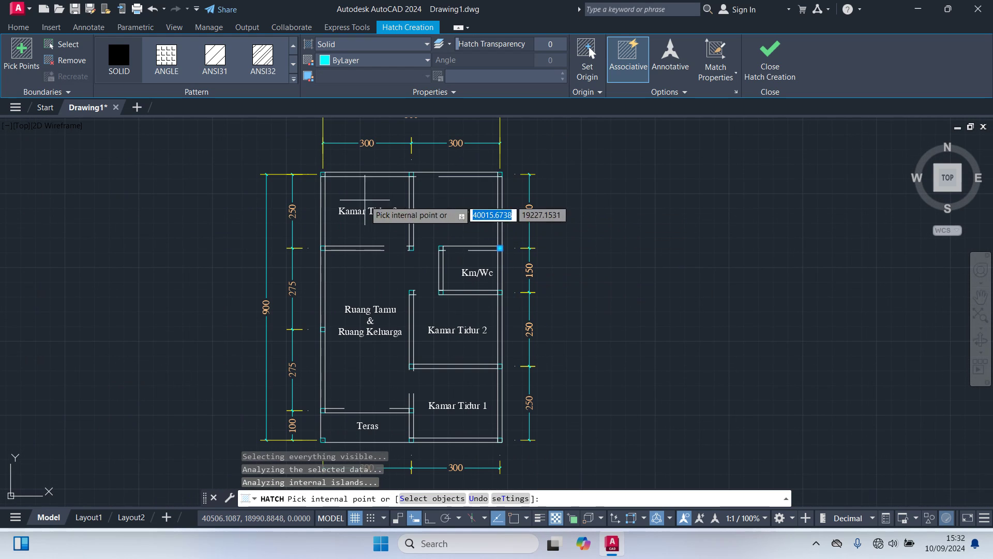
scroll(364, 199, up, 6)
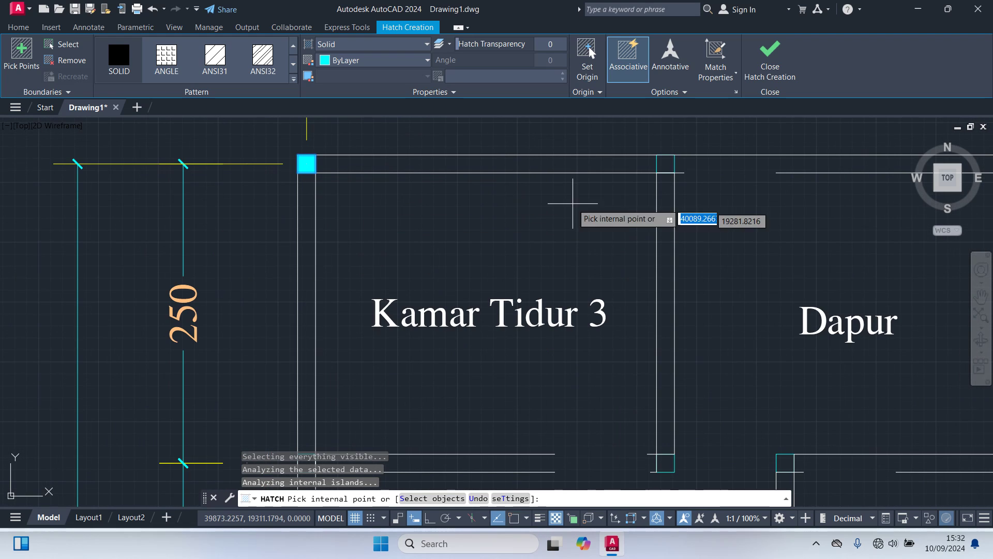
click(666, 164)
scroll(722, 234, down, 4)
scroll(600, 280, up, 6)
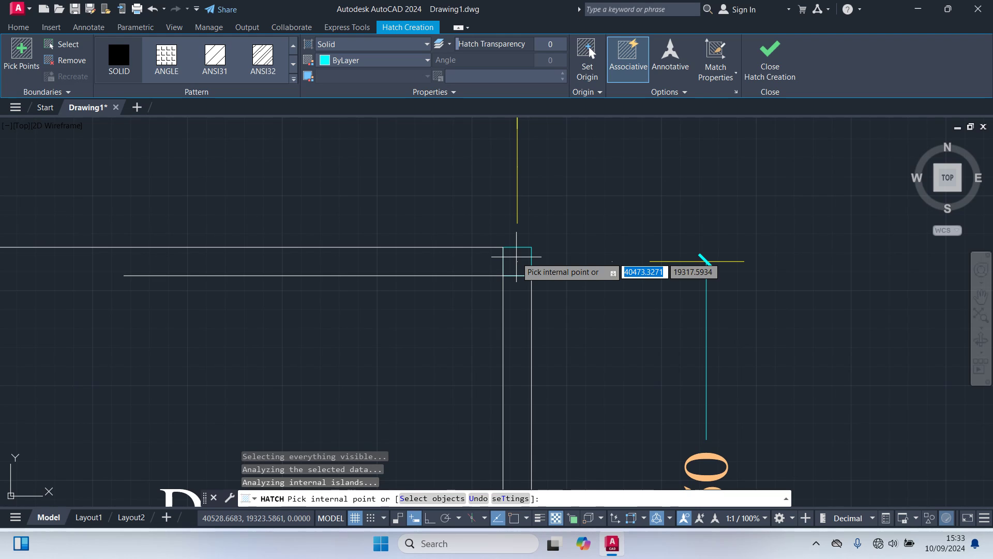
click(517, 256)
Fill the two inner-side columns and the lower outer-wall column of Km/Wc with the solid hatch.
scroll(672, 248, down, 5)
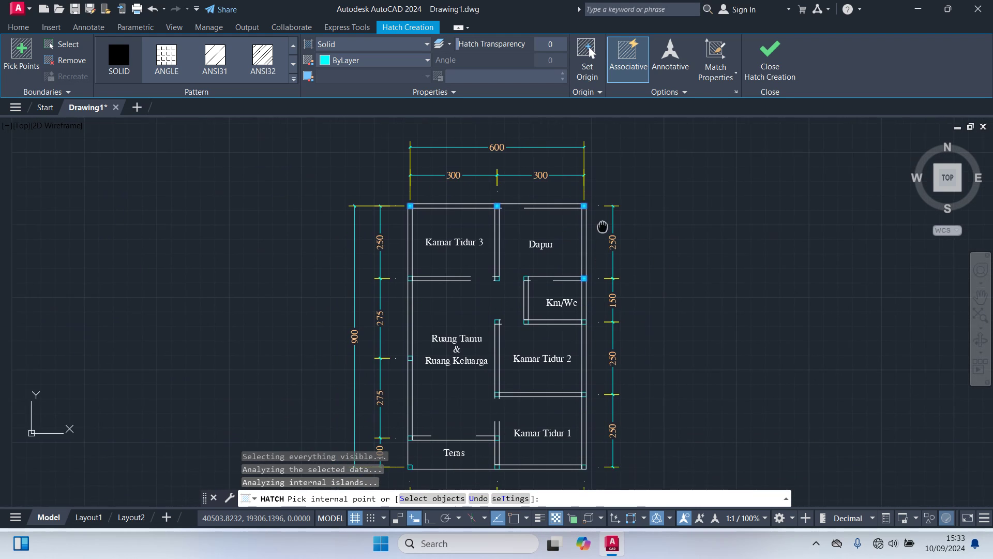
scroll(531, 281, up, 6)
scroll(531, 281, up, 2)
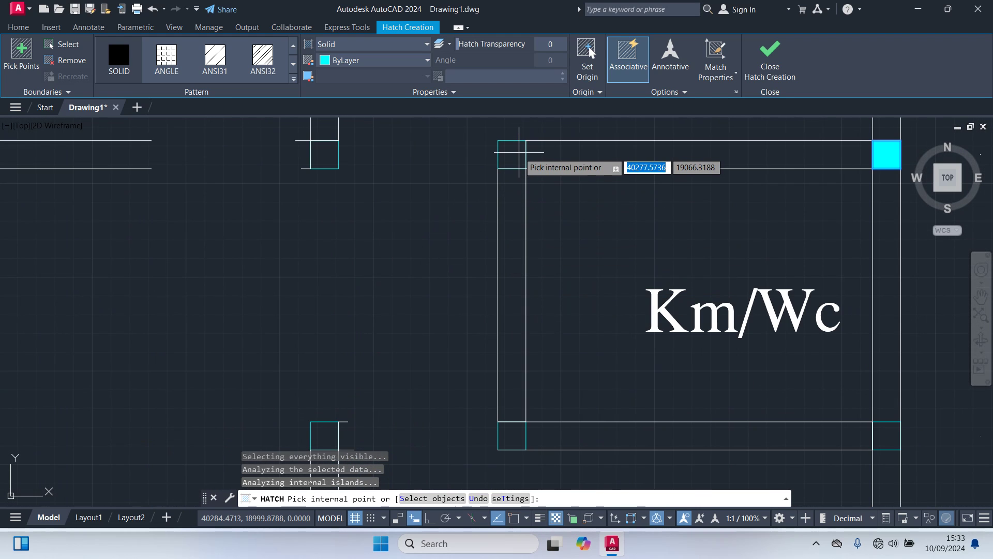
click(519, 153)
click(519, 431)
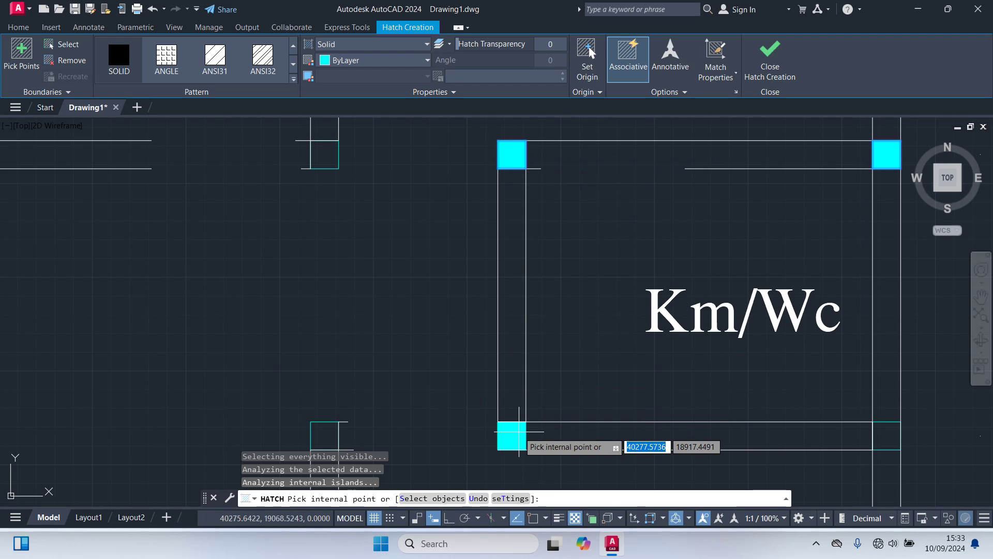
click(890, 431)
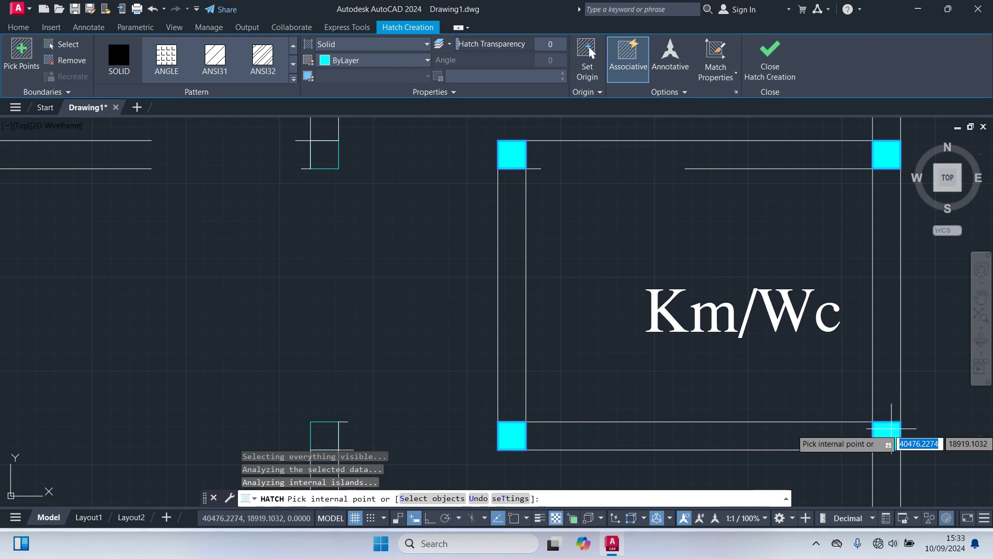
Fill the columns at Kamar Tidur 2's upper inner corner and at both lower corners of Kamar Tidur 3 with the solid hatch.
scroll(724, 295, down, 5)
scroll(647, 357, up, 3)
click(620, 319)
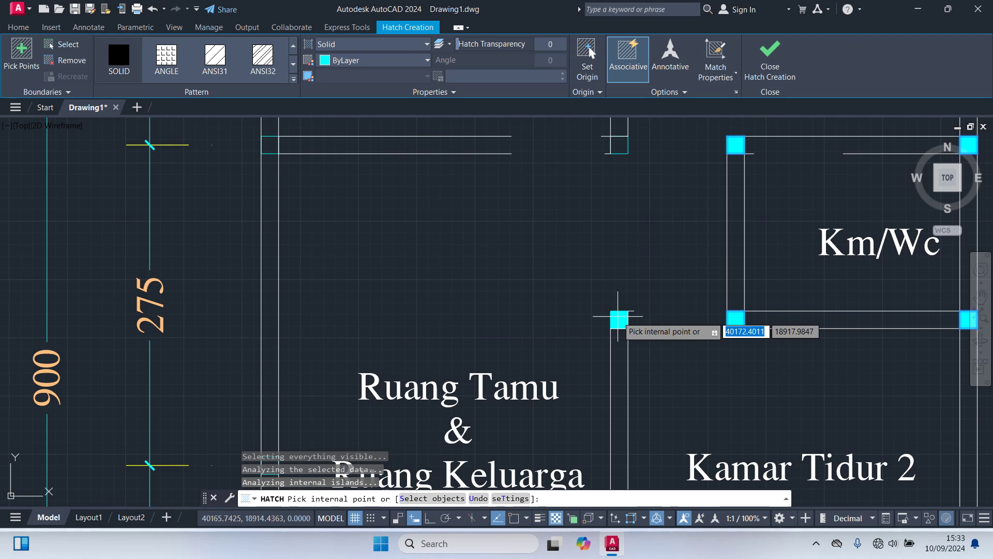
scroll(559, 290, down, 2)
scroll(587, 218, up, 5)
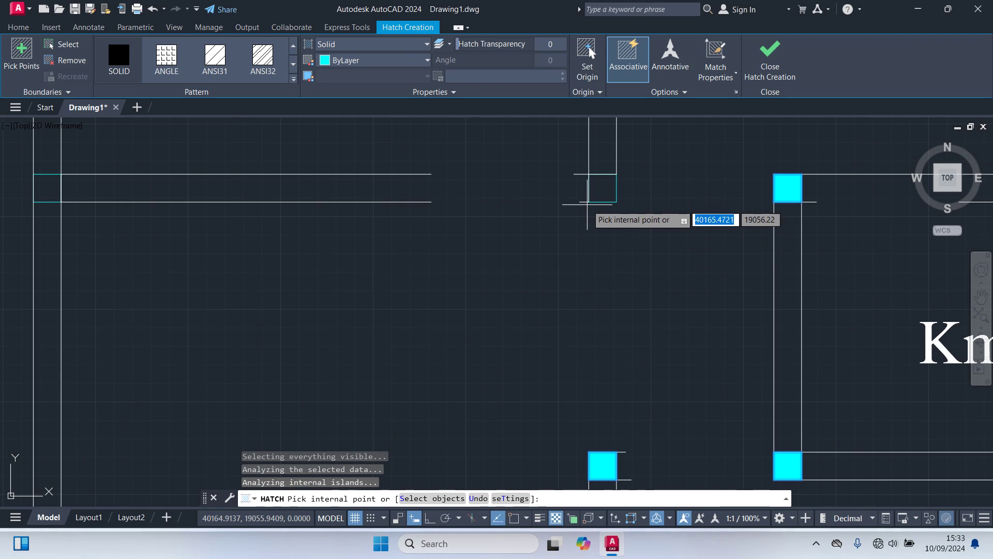
click(607, 184)
scroll(543, 279, down, 2)
middle_drag(542, 284, 745, 315)
scroll(441, 263, up, 4)
Fill the outer-wall column beside Ruang Tamu & Ruang Keluarga, between the two 275 spans, with the solid hatch.
scroll(527, 315, down, 4)
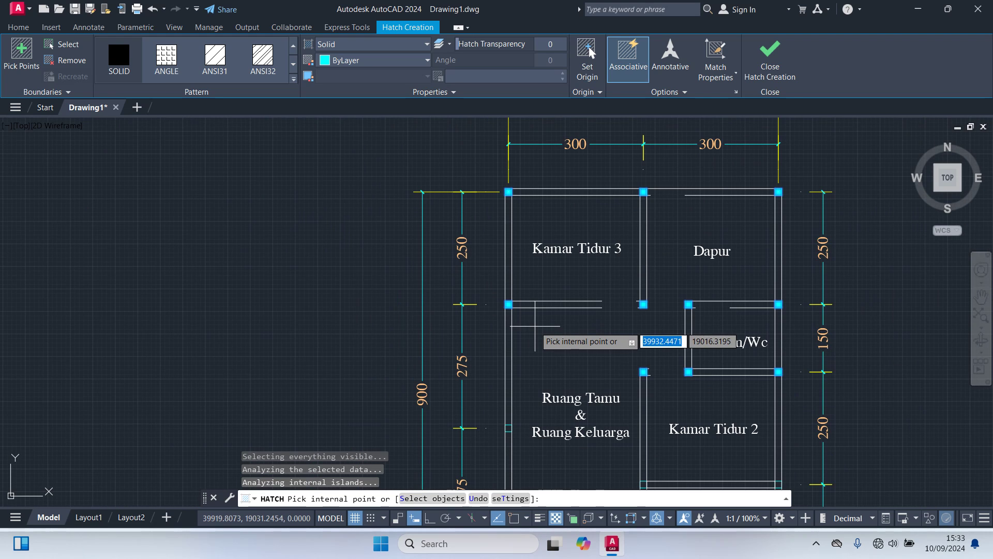
middle_drag(539, 326, 511, 197)
scroll(490, 278, up, 6)
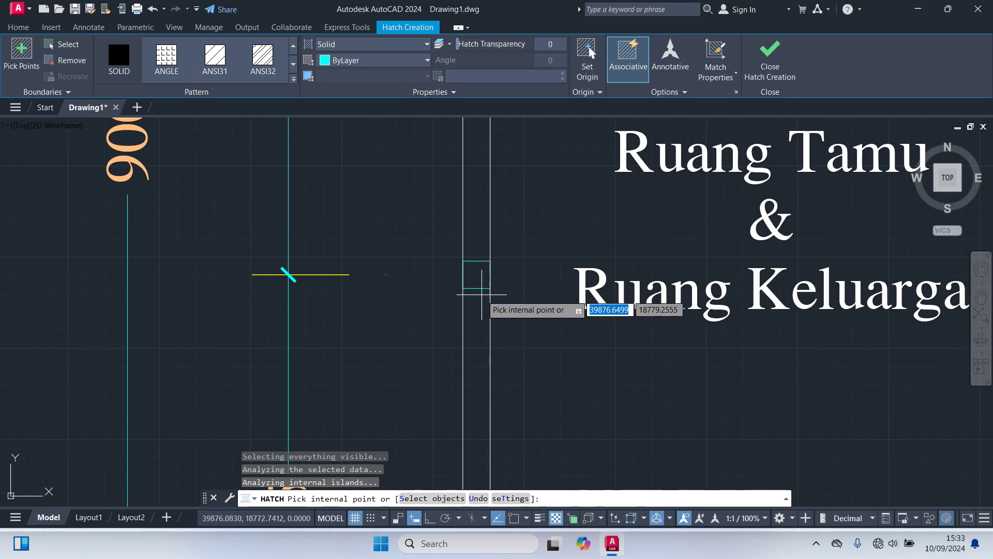
click(479, 274)
Fill the columns at both ends of the wall between Kamar Tidur 2 and Kamar Tidur 1 with the solid hatch.
scroll(597, 330, down, 6)
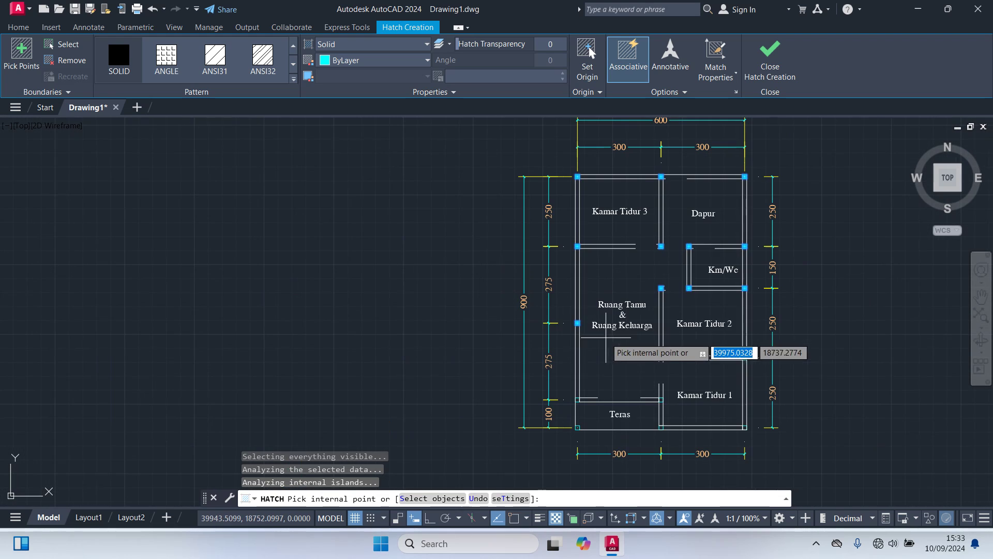
middle_drag(645, 341, 500, 322)
scroll(505, 357, up, 8)
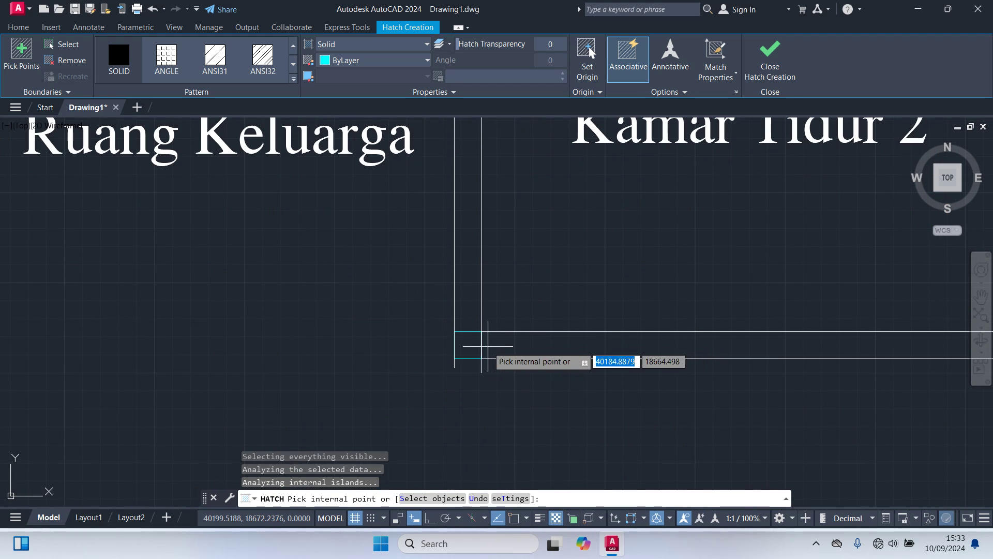
click(472, 342)
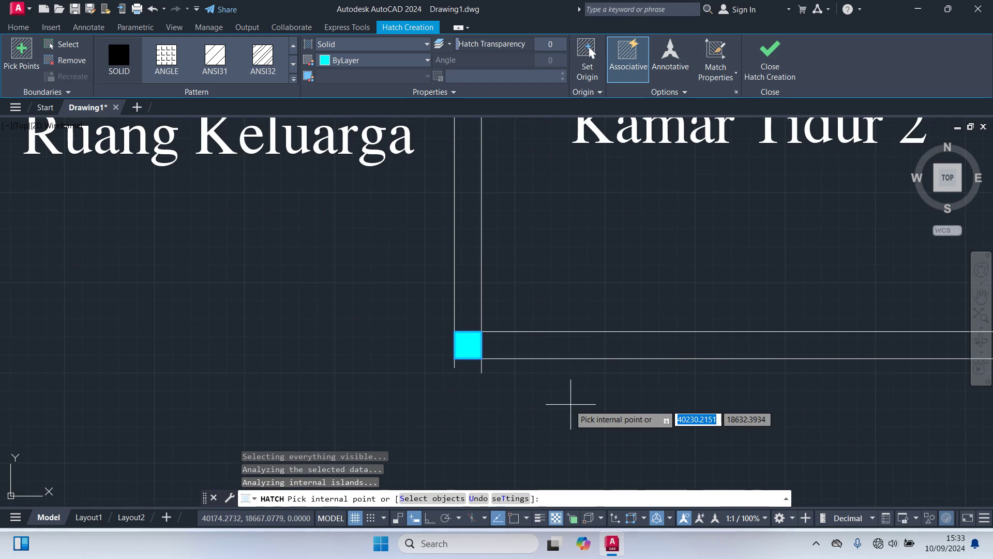
scroll(573, 398, down, 7)
middle_drag(626, 404, 543, 329)
scroll(540, 327, up, 8)
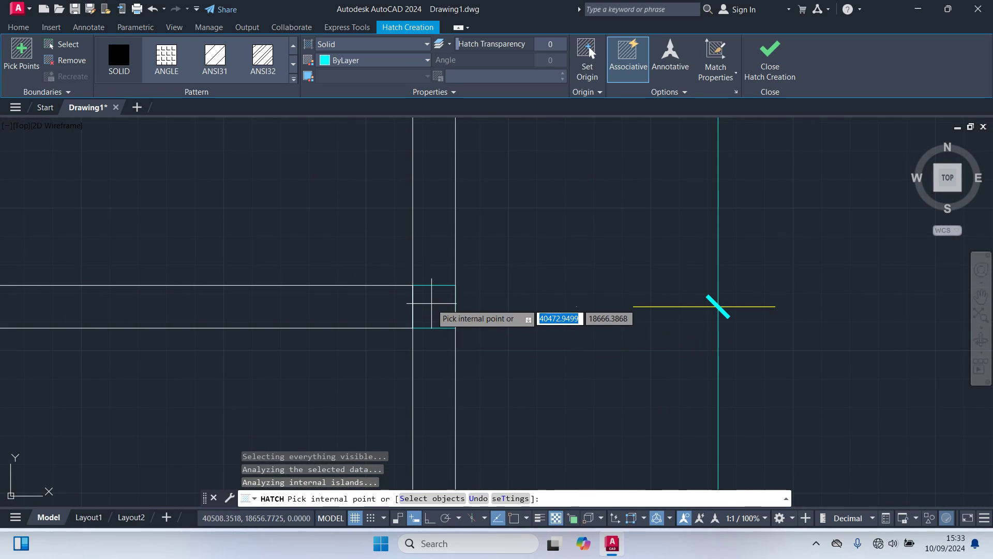
click(431, 303)
Try to fill the column at Kamar Tidur 1's lower outer corner with the solid hatch.
scroll(525, 340, down, 8)
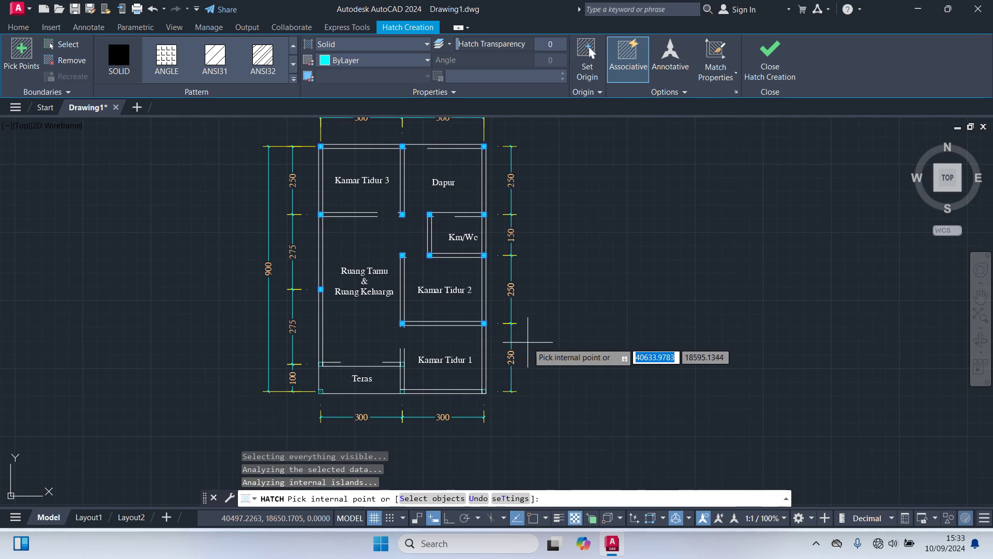
middle_drag(566, 391, 586, 309)
scroll(587, 308, up, 8)
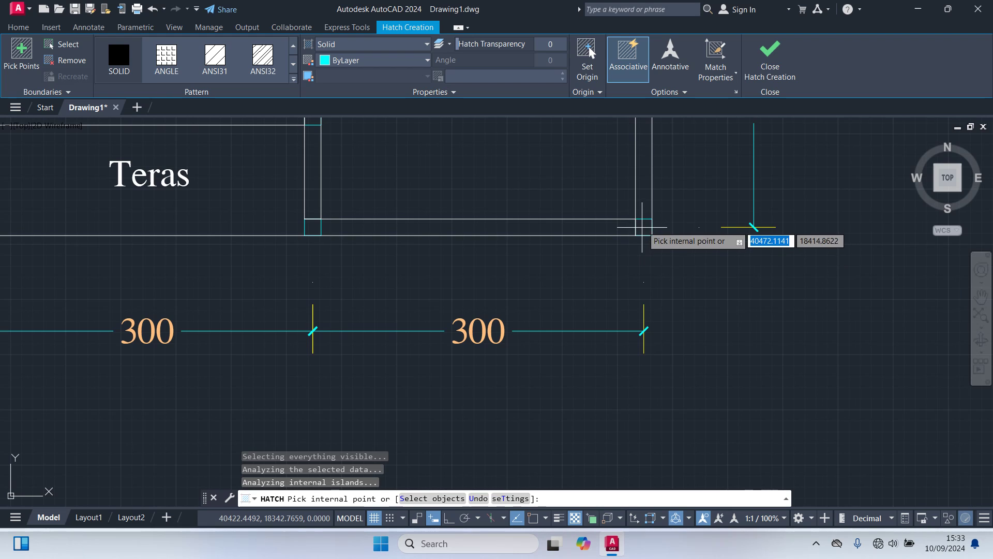
click(643, 228)
Fill both columns between Teras and Kamar Tidur 1 and the one at Teras's lower outer corner with the solid hatch.
scroll(634, 253, down, 5)
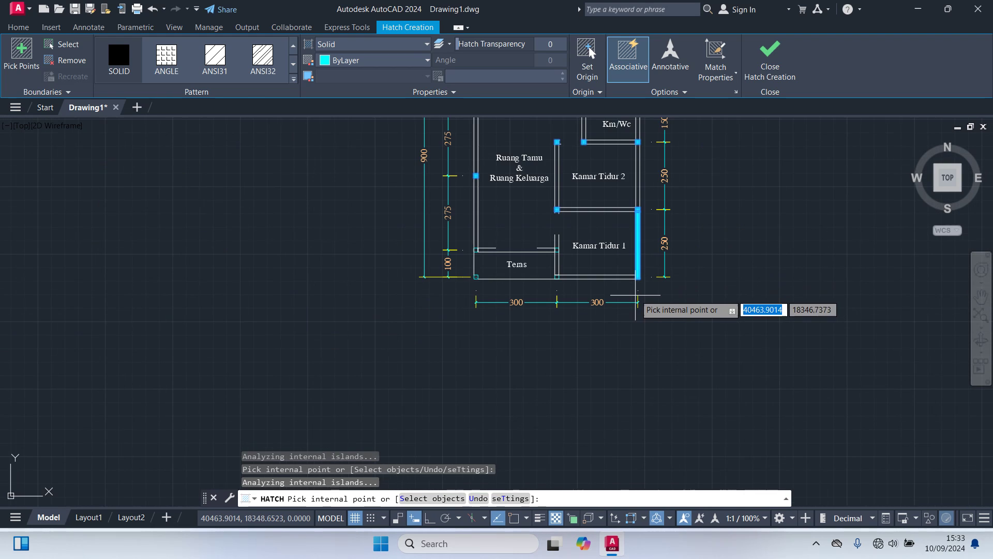
scroll(633, 189, up, 3)
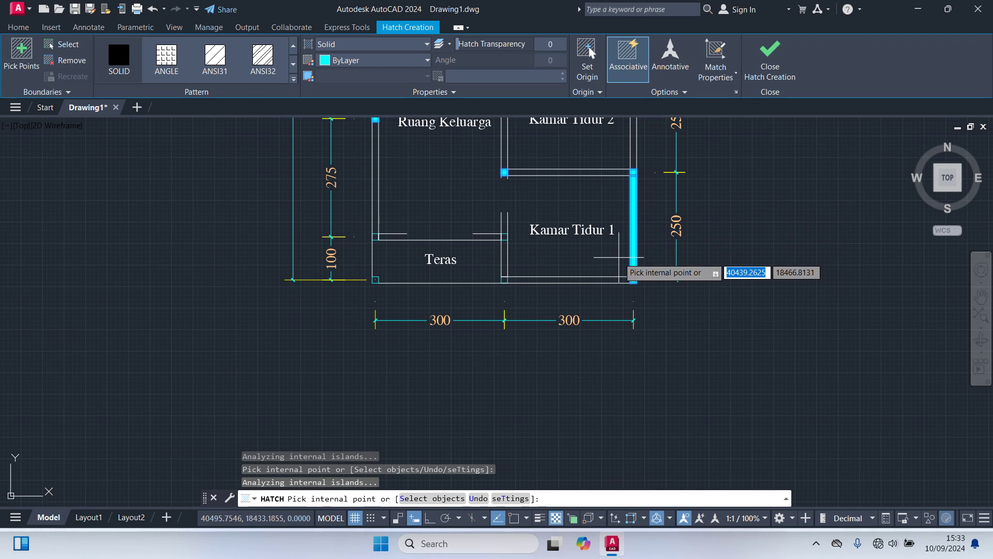
scroll(504, 279, up, 4)
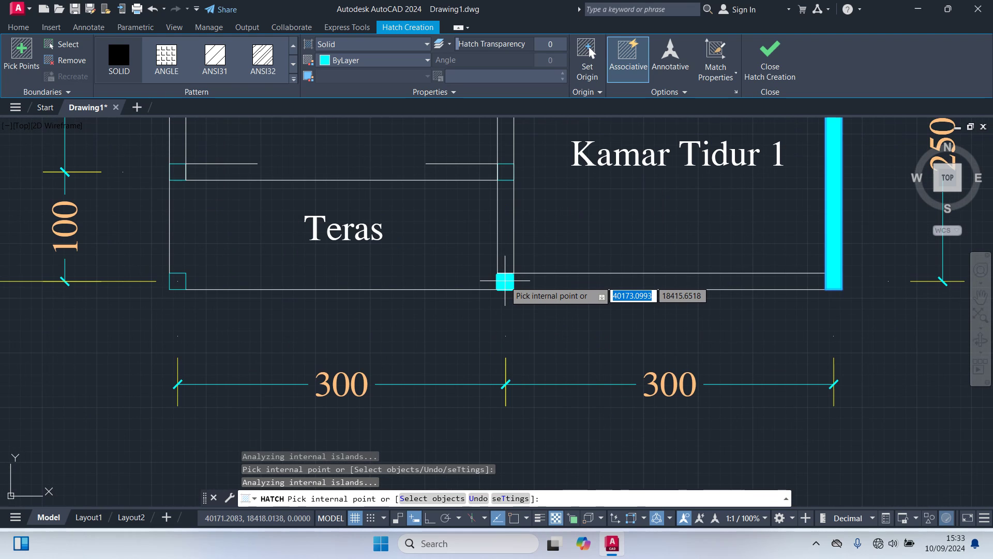
click(506, 172)
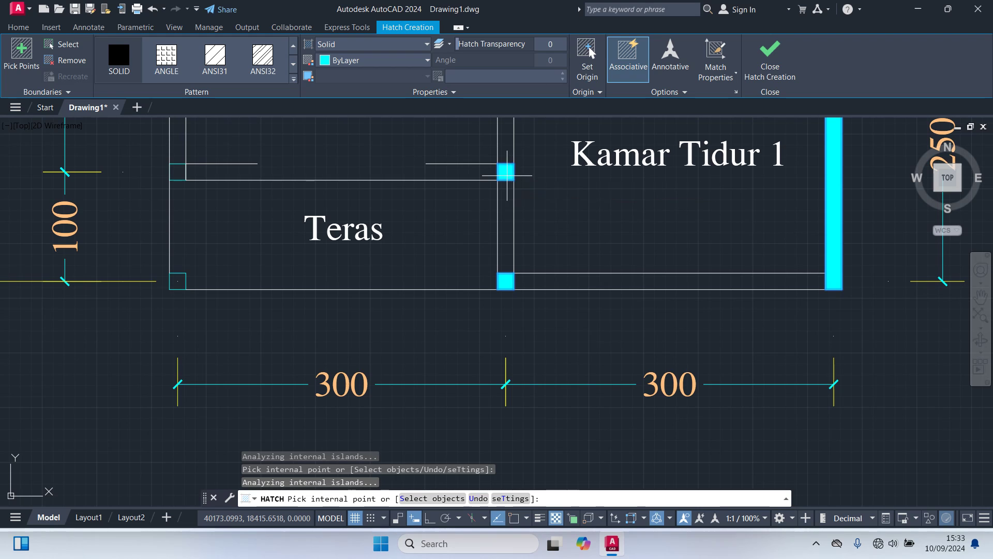
click(178, 281)
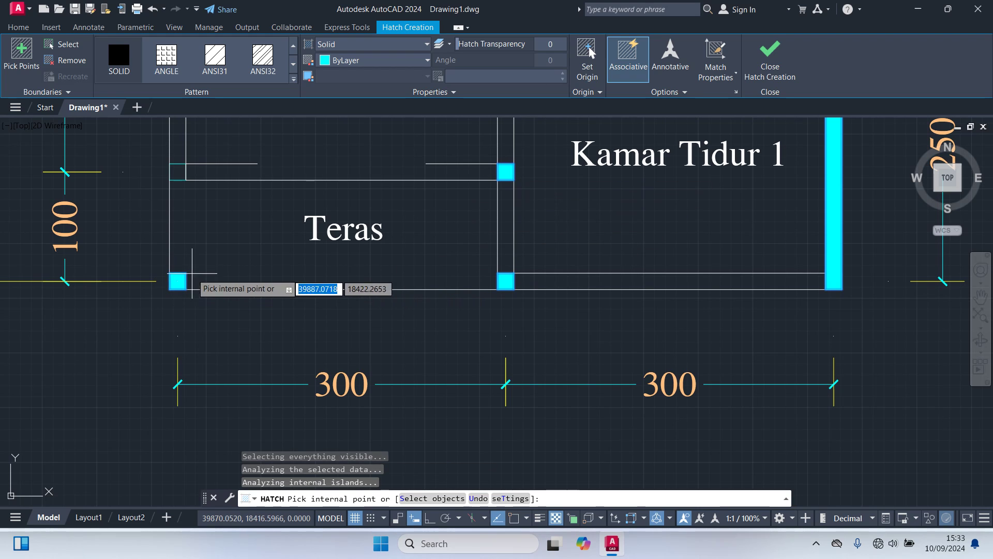
Fill the column at Teras's upper outer corner with the solid hatch and finish the column hatch.
mouse_move(224, 262)
middle_down()
mouse_move(370, 398)
mouse_move(385, 427)
middle_up()
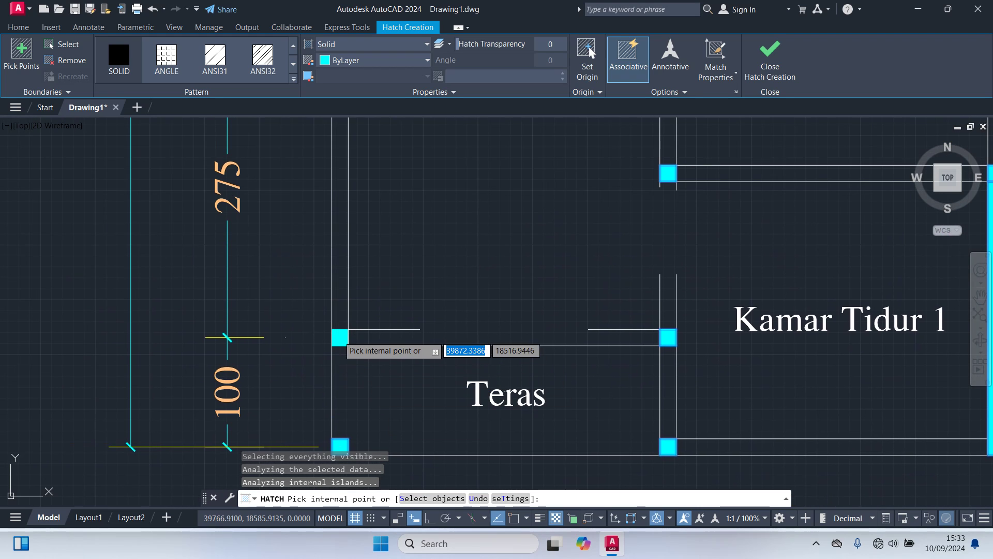
scroll(435, 248, down, 5)
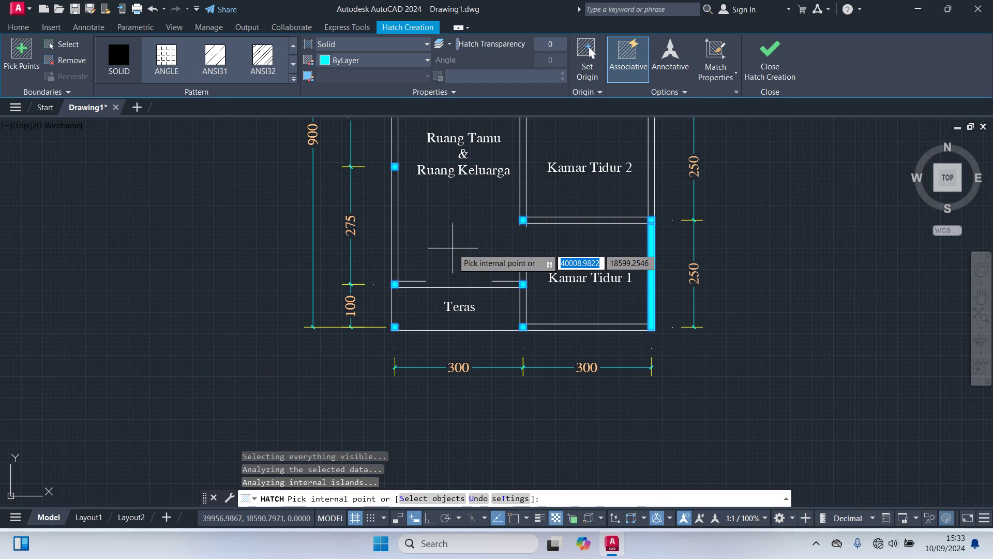
middle_drag(450, 273, 435, 321)
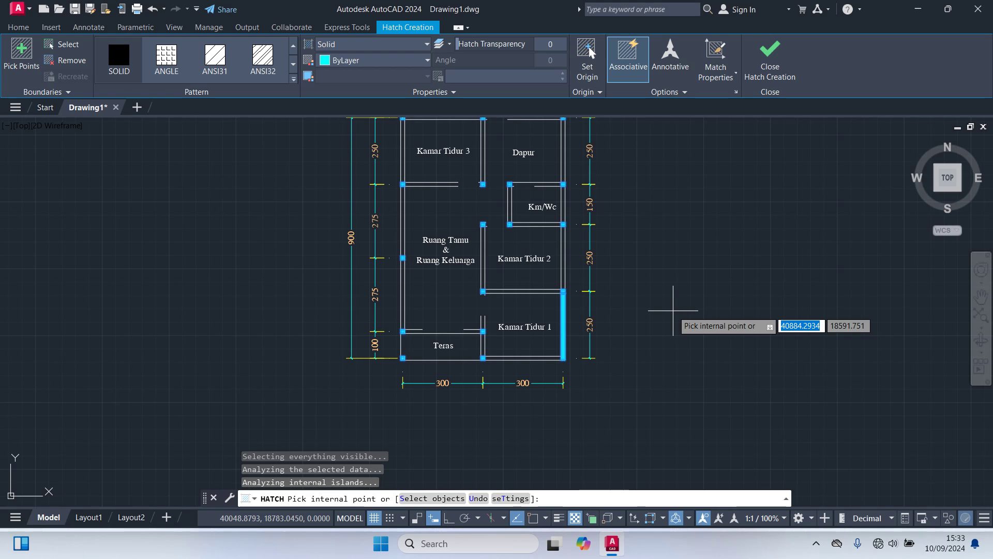
key(Return)
Trim away the excess solid hatch in the outer wall beside Kamar Tidur 1, between its two outer corner columns.
scroll(574, 341, up, 2)
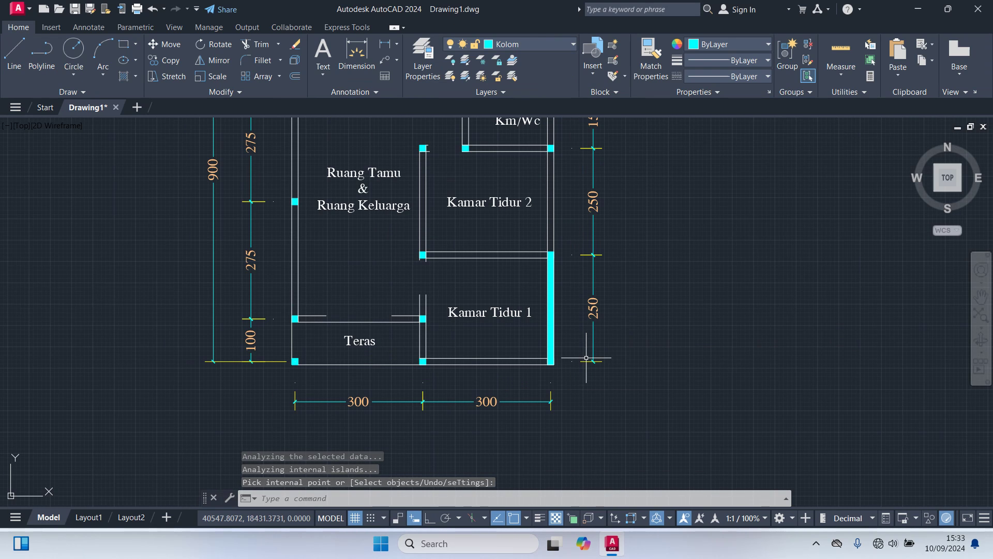
scroll(585, 358, up, 2)
text(TR)
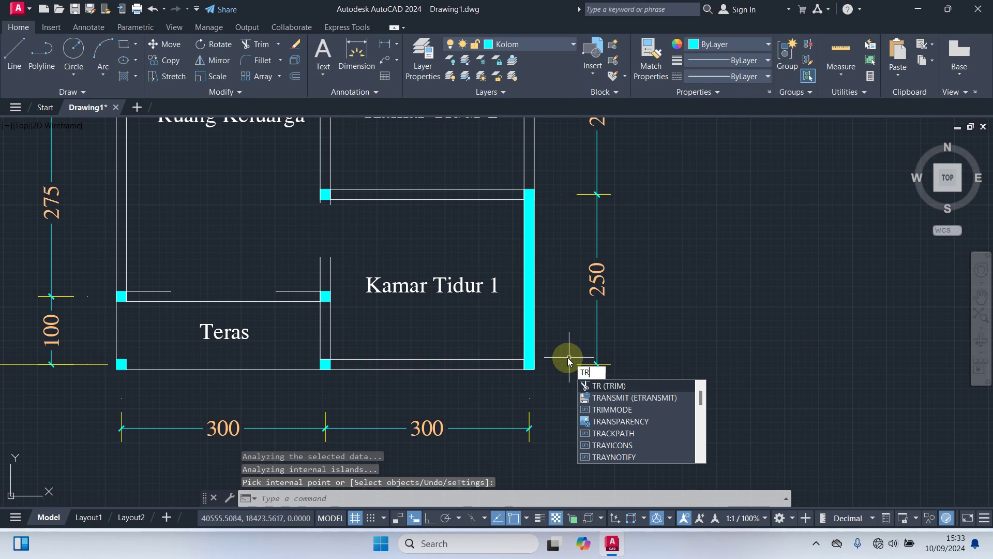
key(Return)
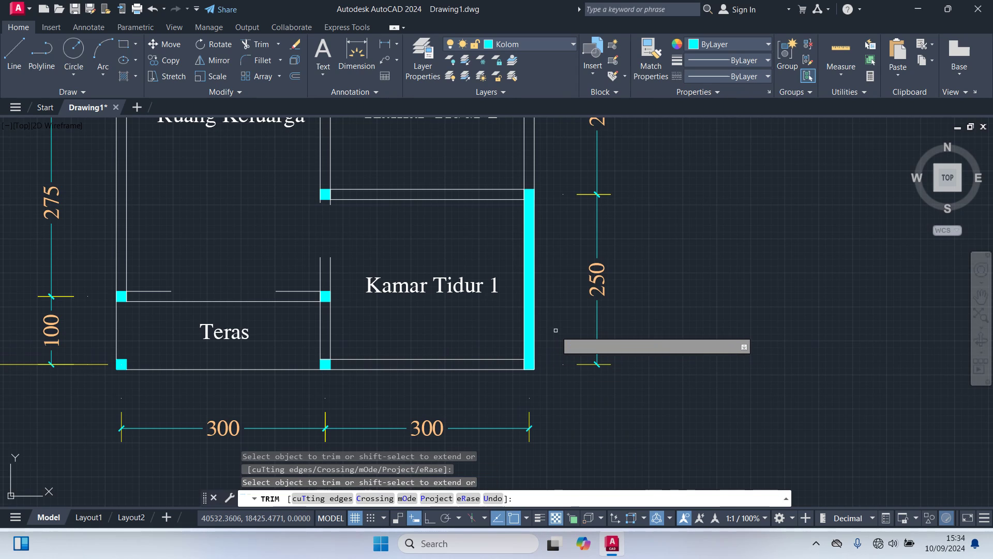
click(530, 291)
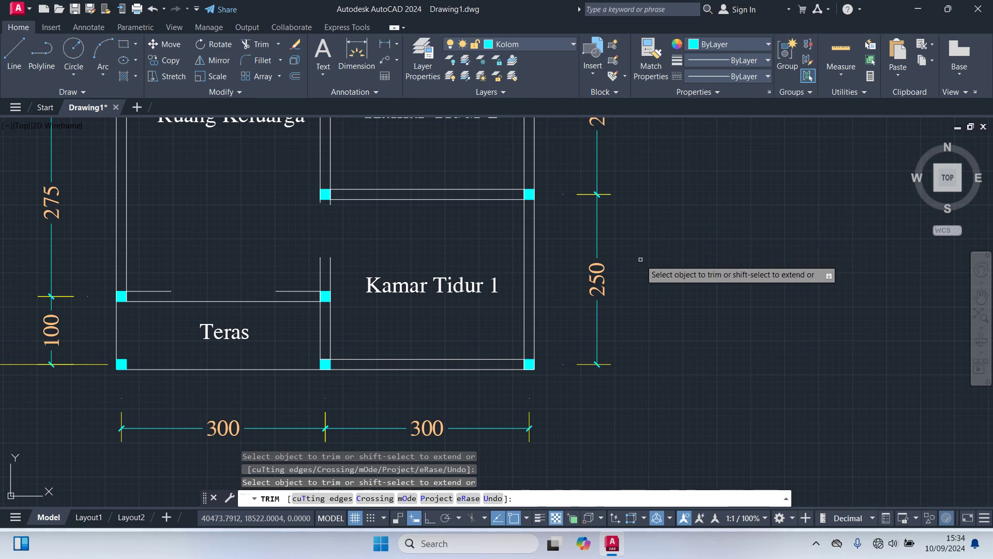
key(Return)
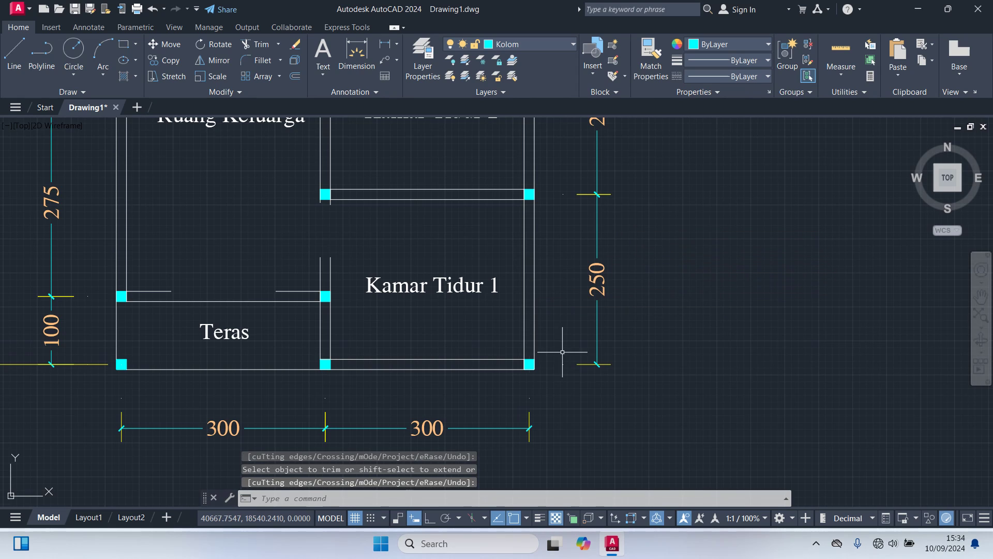
Examine the column hatch at Kamar Tidur 1's lower outer corner by selecting it, and clear the selection.
click(528, 365)
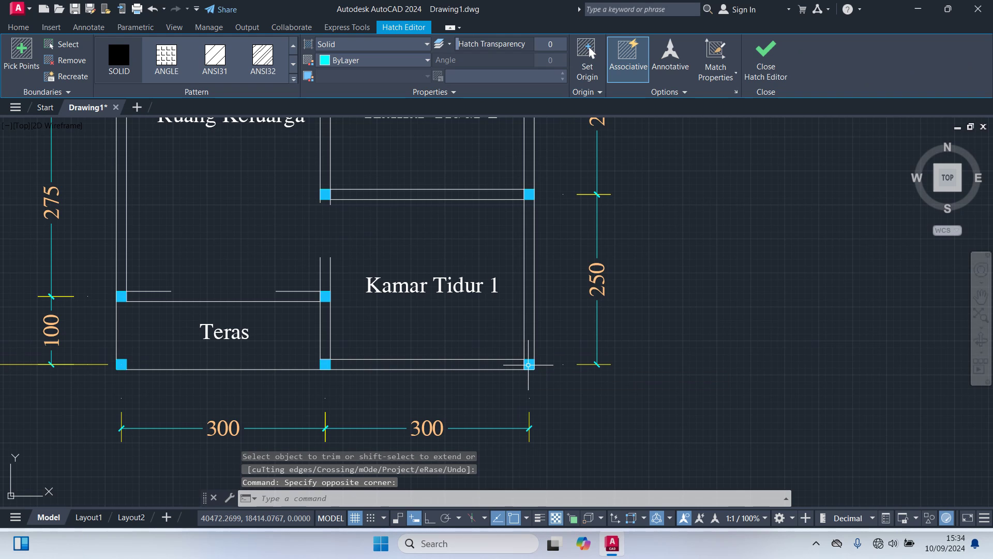
scroll(528, 371, down, 5)
scroll(528, 371, up, 3)
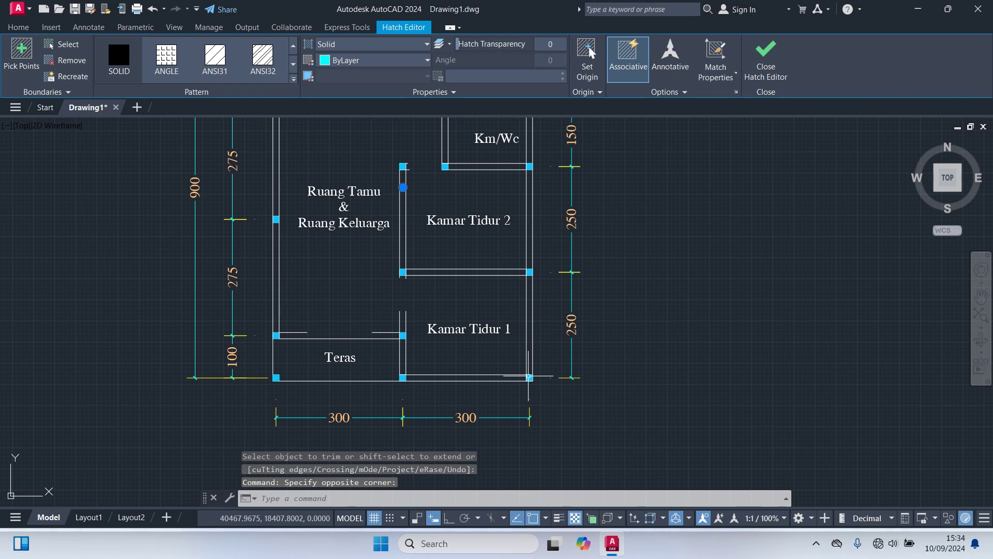
click(534, 369)
click(538, 380)
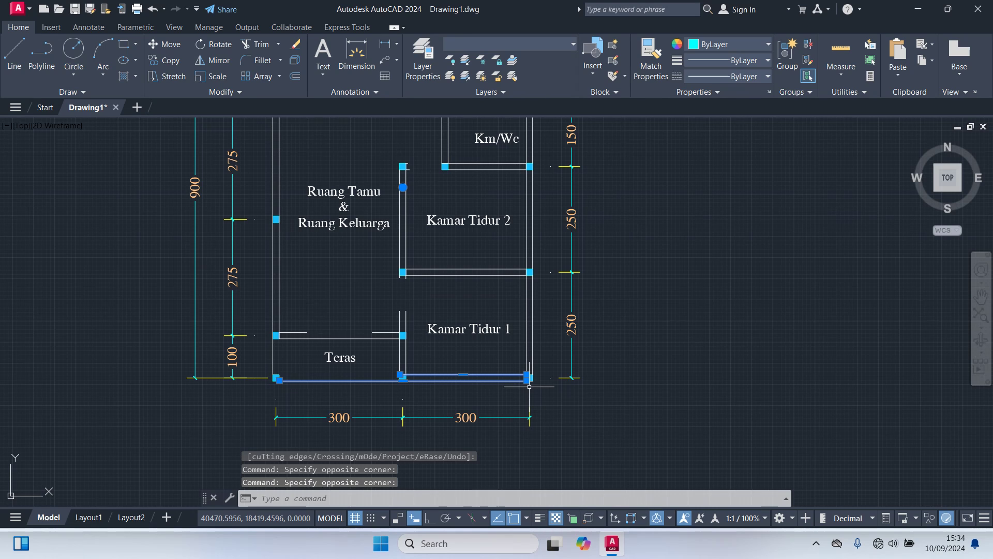
key(Escape)
scroll(529, 386, up, 4)
click(555, 385)
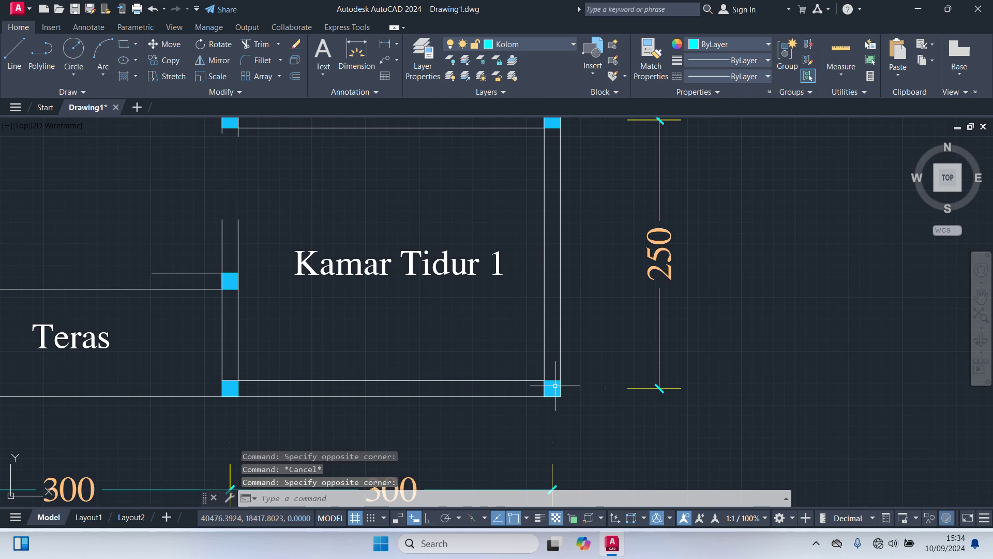
scroll(577, 417, down, 4)
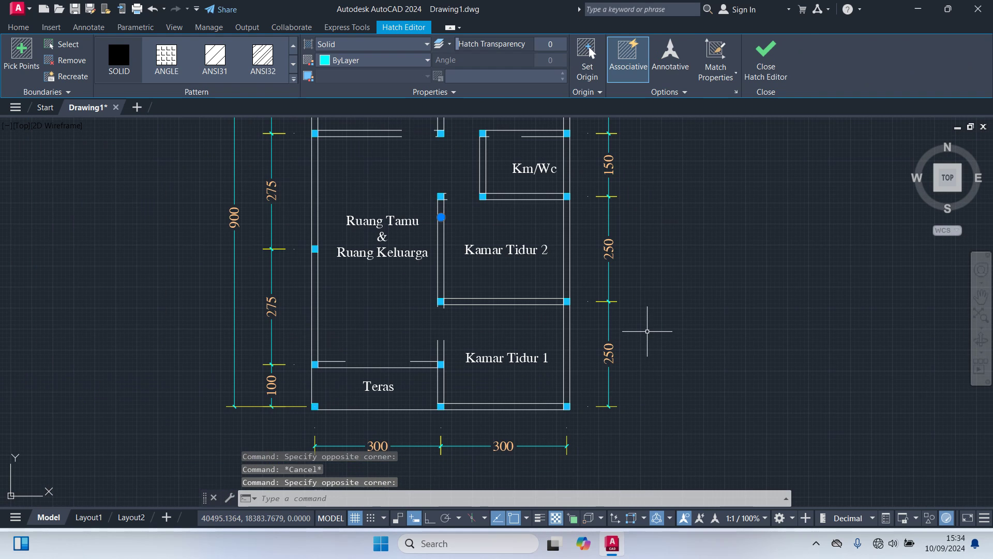
key(Escape)
scroll(652, 342, down, 4)
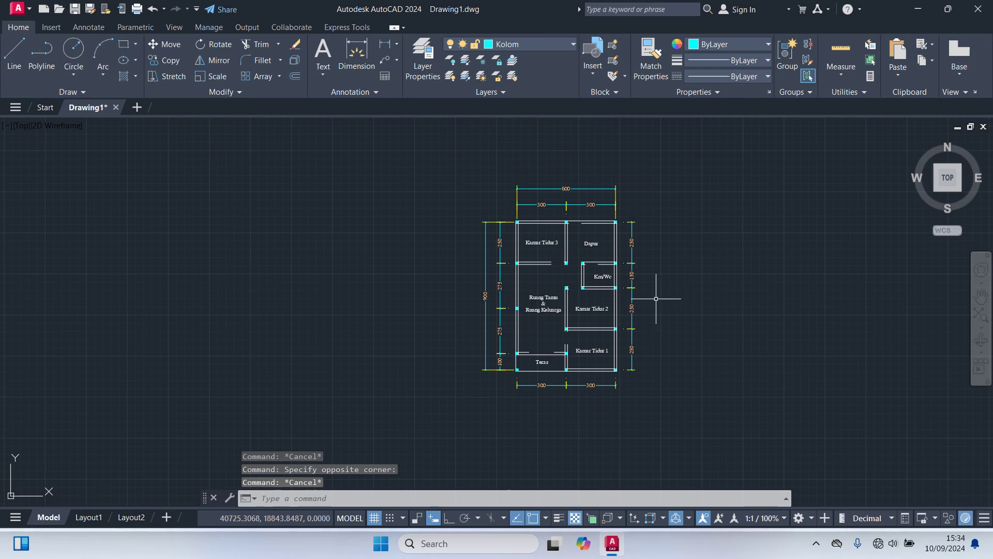
scroll(656, 298, up, 2)
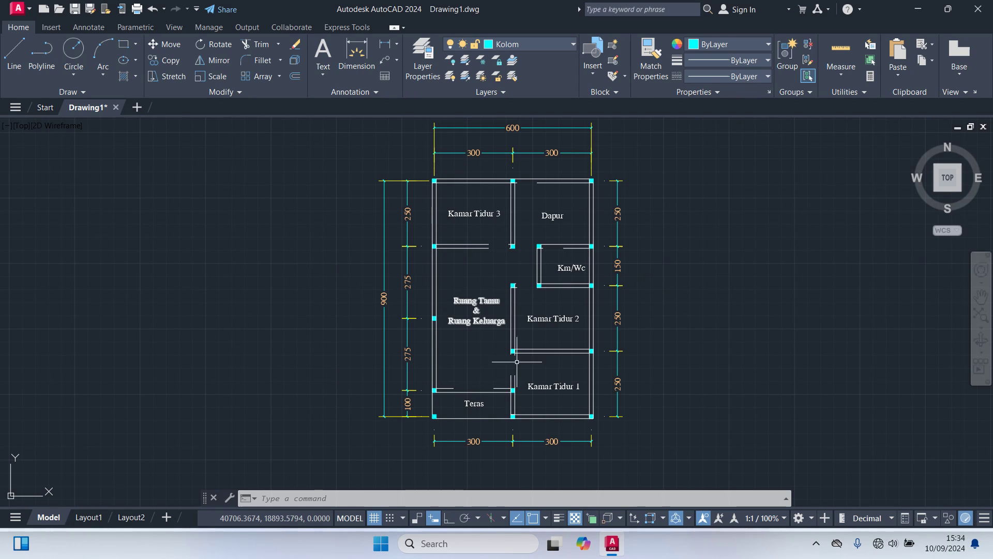
key(Return)
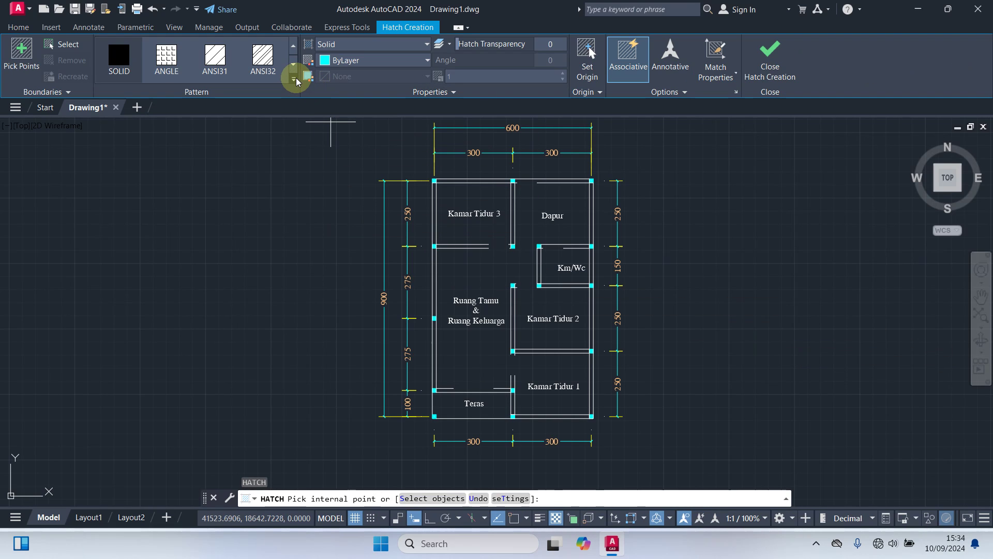
click(265, 62)
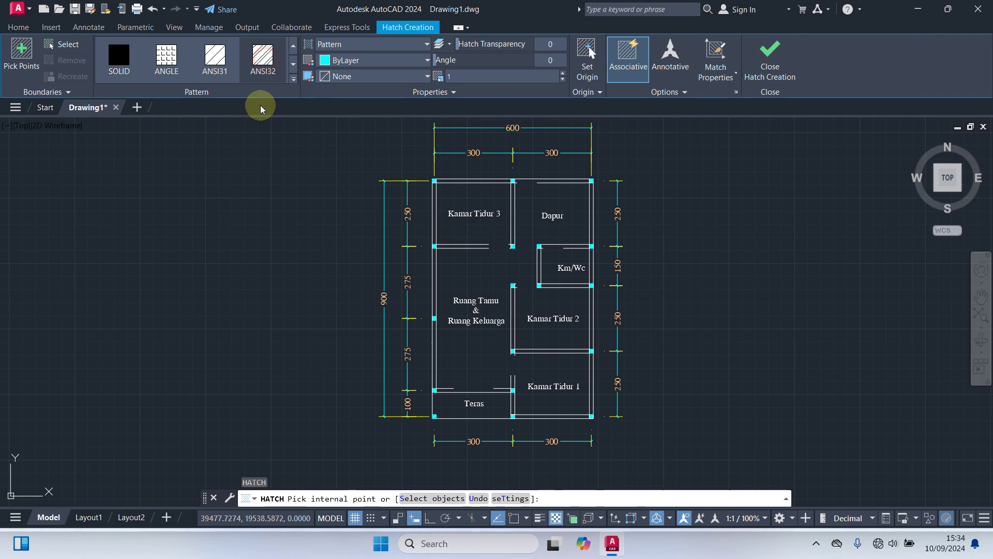
click(292, 80)
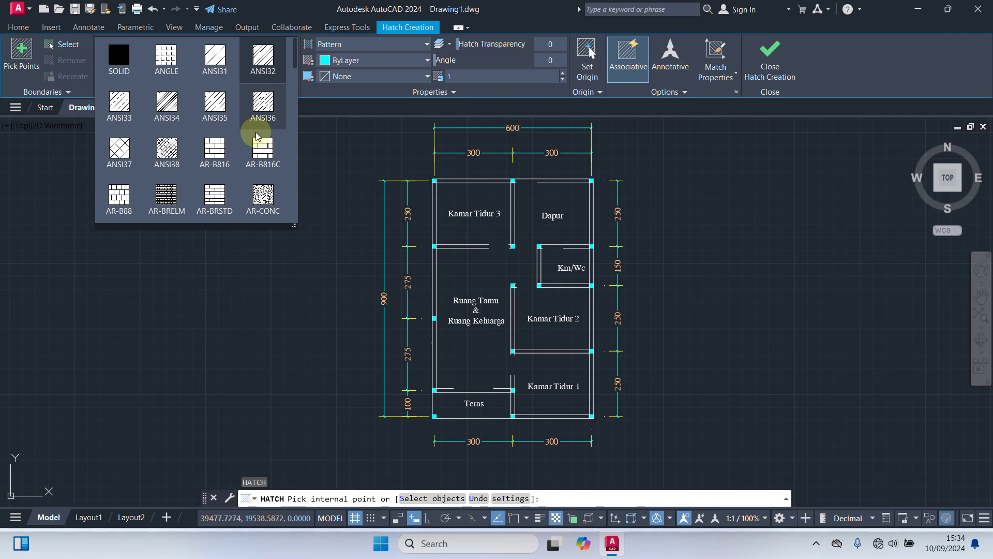
scroll(256, 135, down, 5)
scroll(256, 140, up, 5)
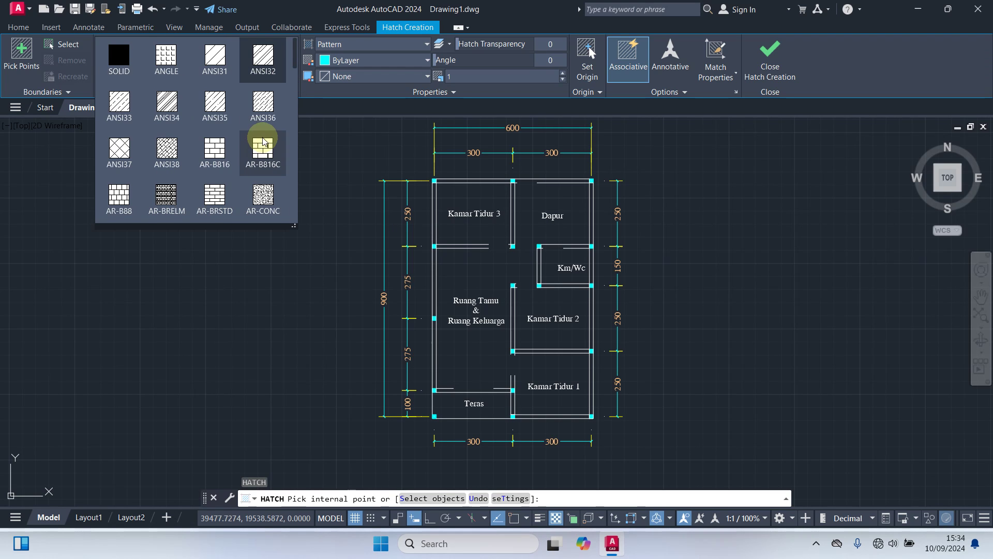
click(267, 55)
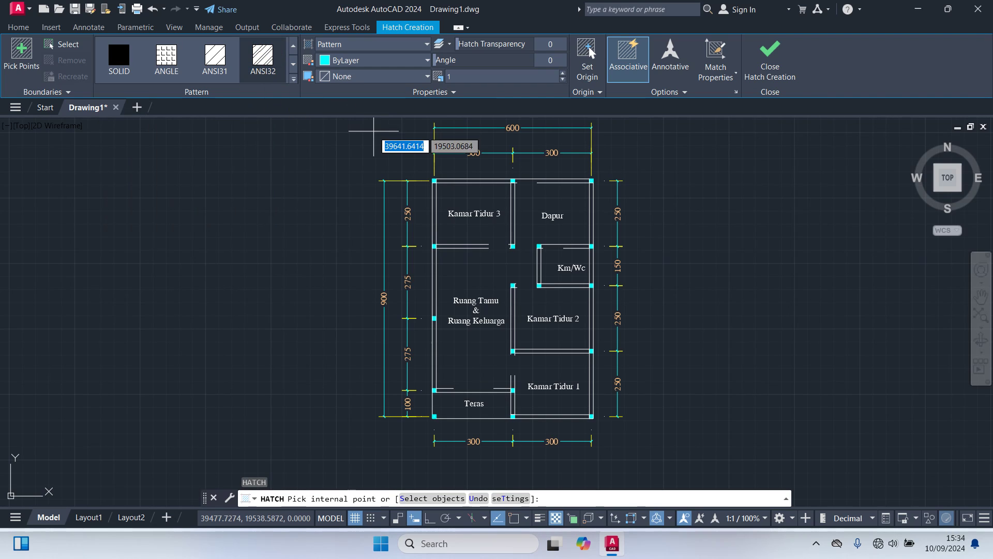
click(453, 94)
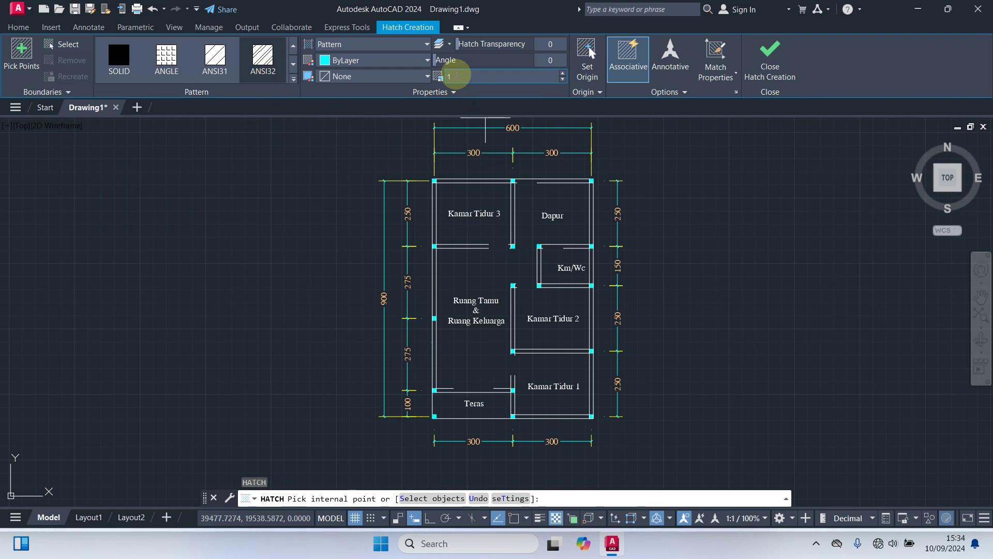
click(457, 75)
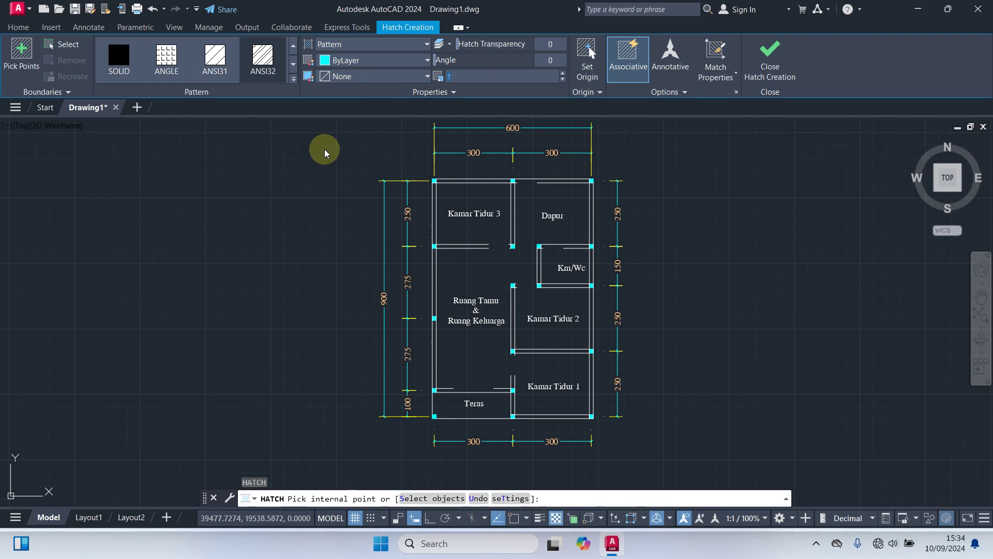
text(5)
click(452, 407)
key(Escape)
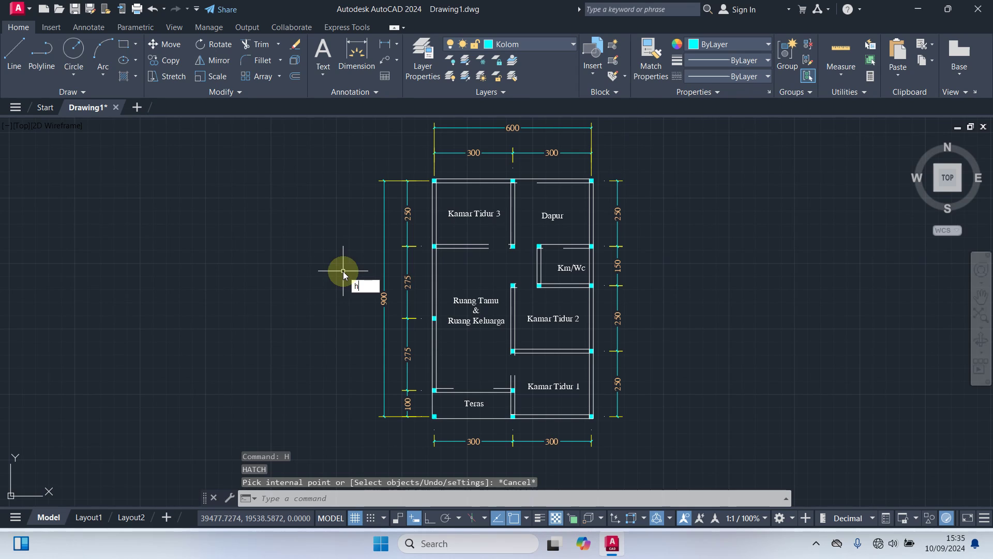
Start a new hatch with the ANGLE pattern at scale 5.
key(Return)
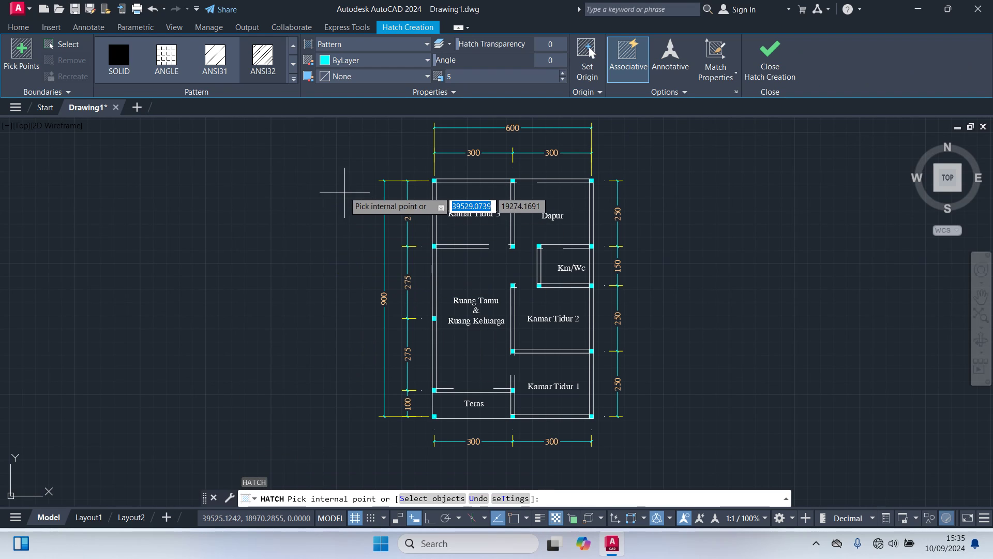
click(154, 63)
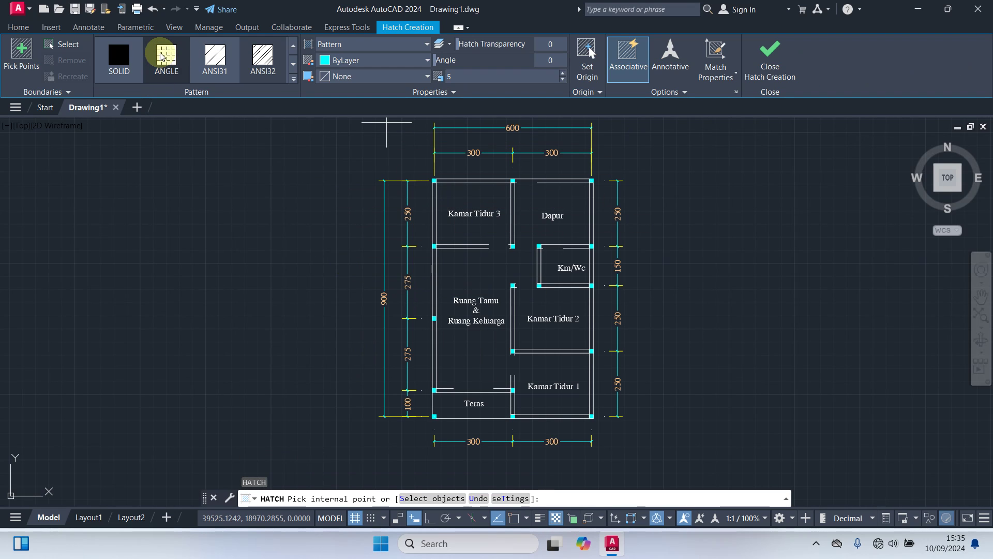
click(294, 80)
scroll(192, 136, down, 2)
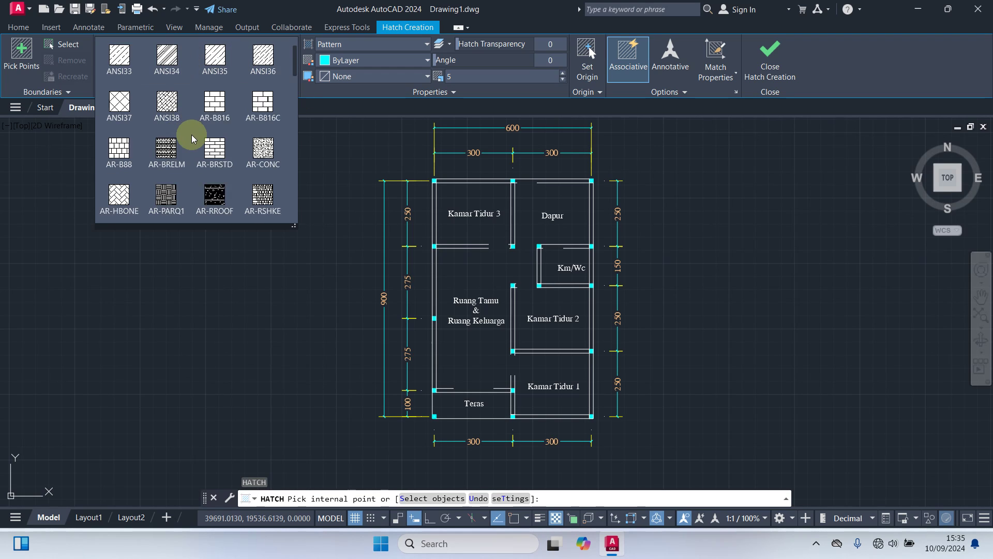
scroll(193, 135, up, 2)
click(171, 65)
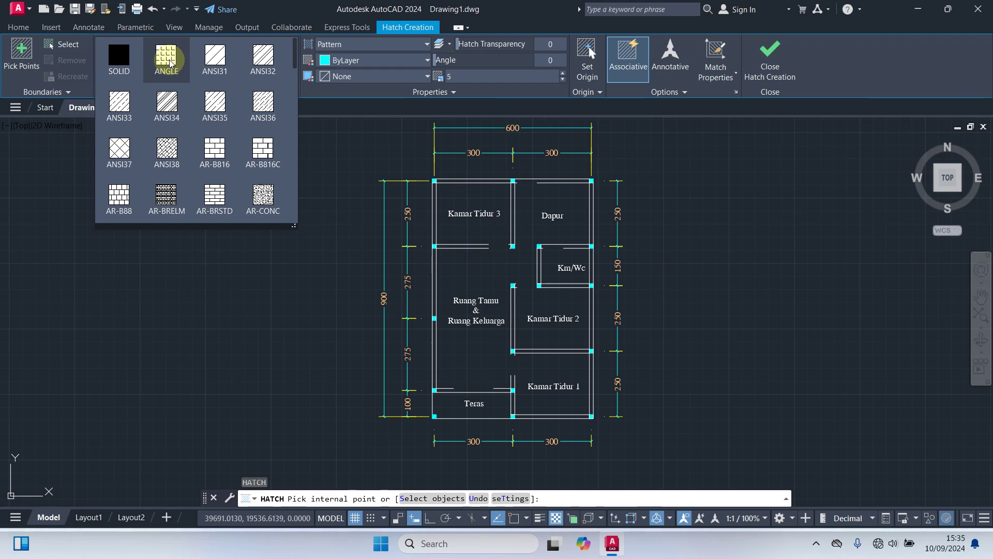
click(170, 63)
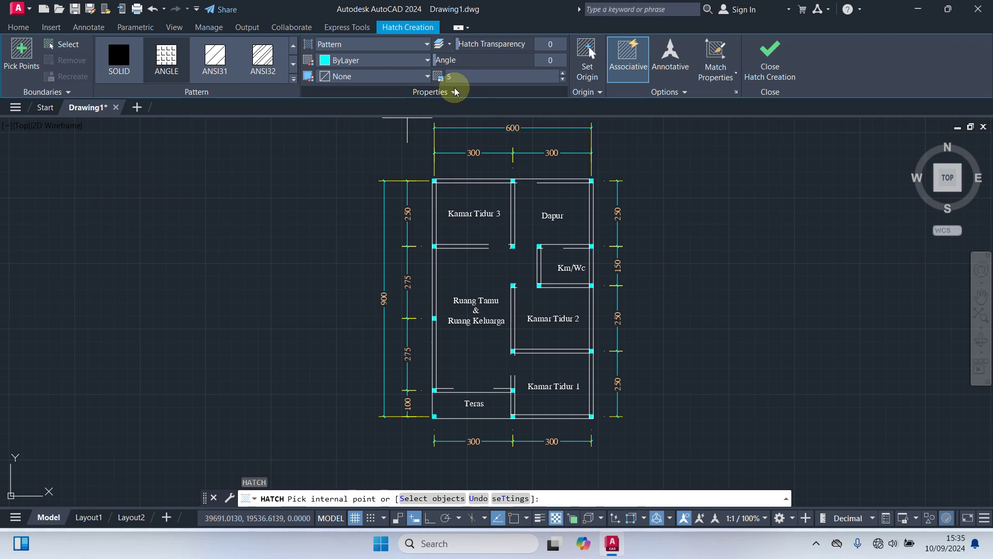
text(5)
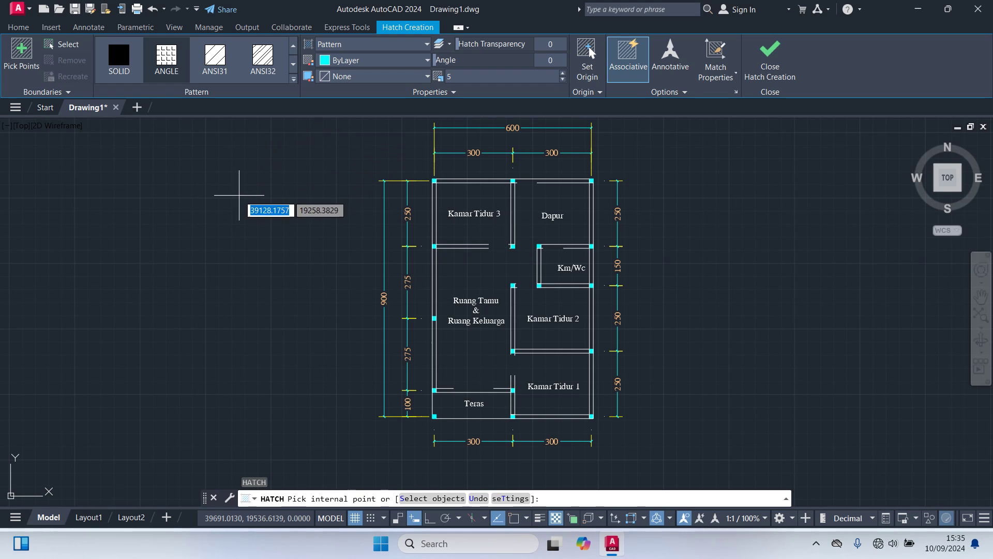
Fill the Teras floor area around its room label with the ANGLE hatch.
scroll(455, 419, up, 2)
scroll(439, 418, up, 2)
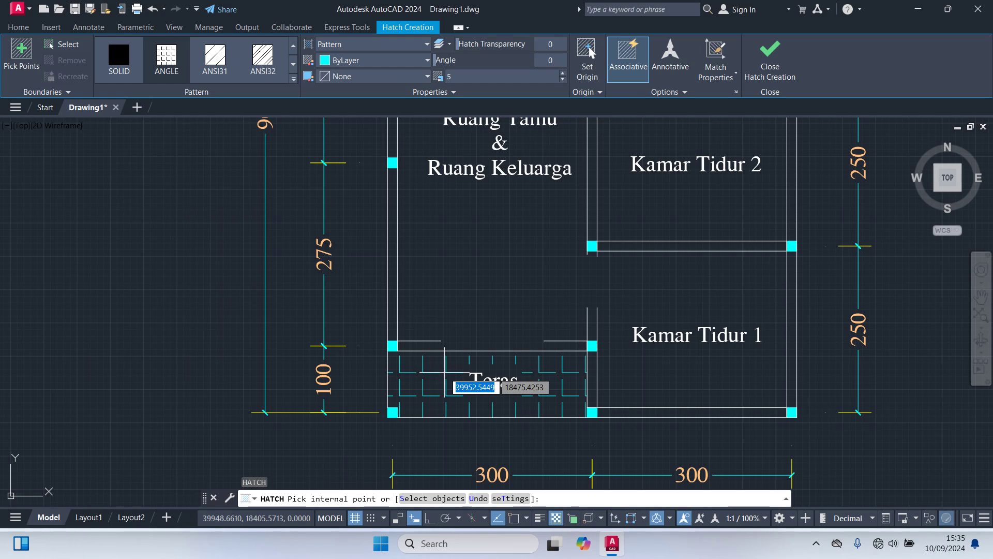
scroll(445, 371, down, 6)
scroll(445, 372, up, 6)
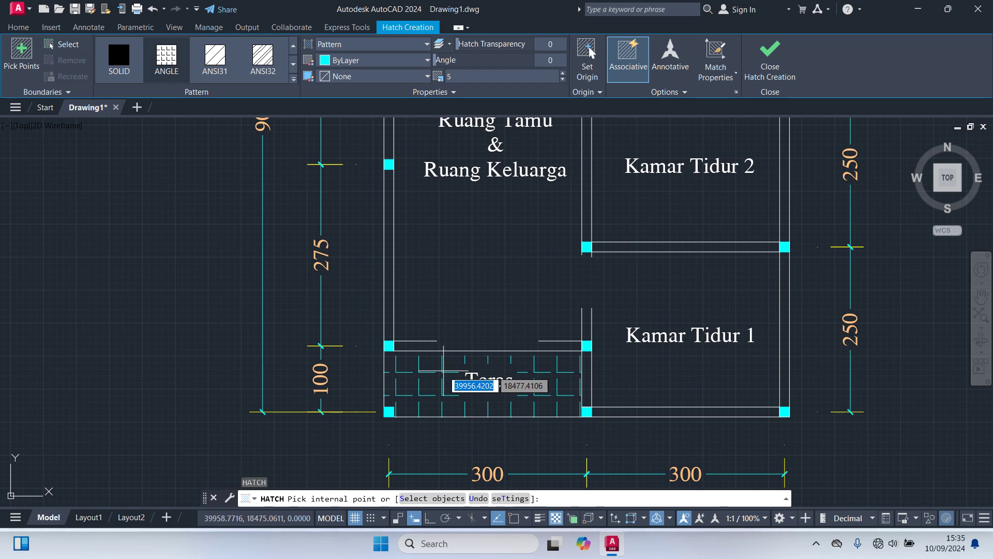
click(440, 372)
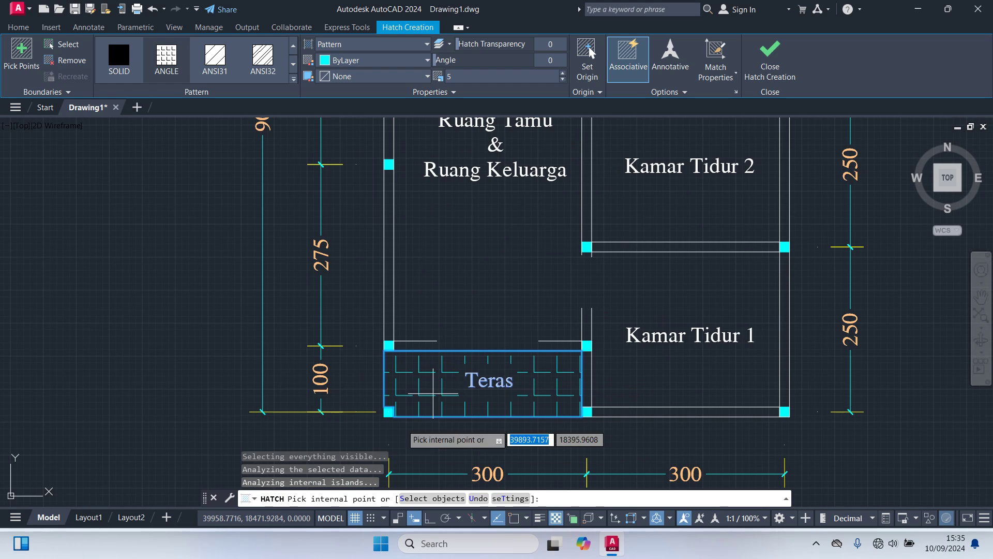
key(Return)
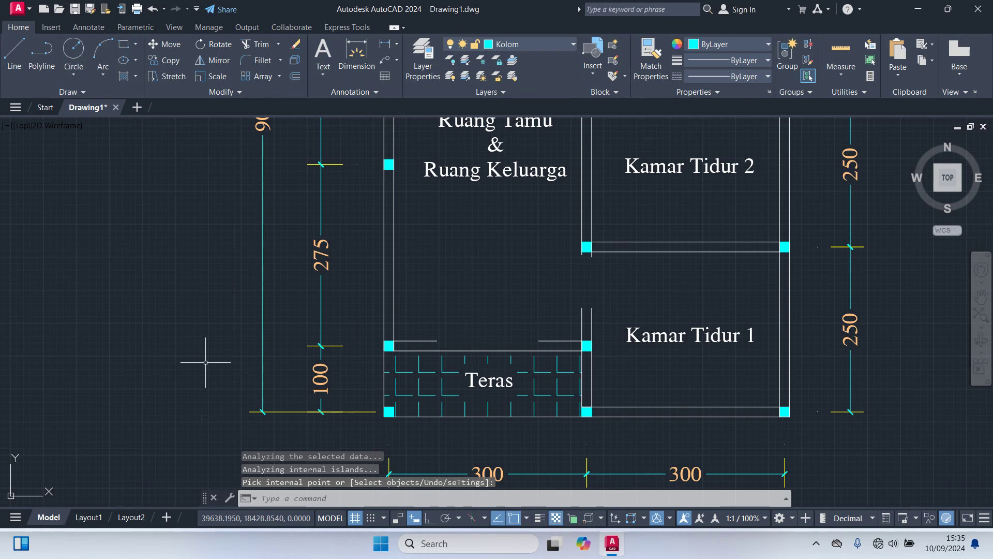
Move the Teras floor hatch onto the Dinding layer and clear the selection.
scroll(220, 366, down, 2)
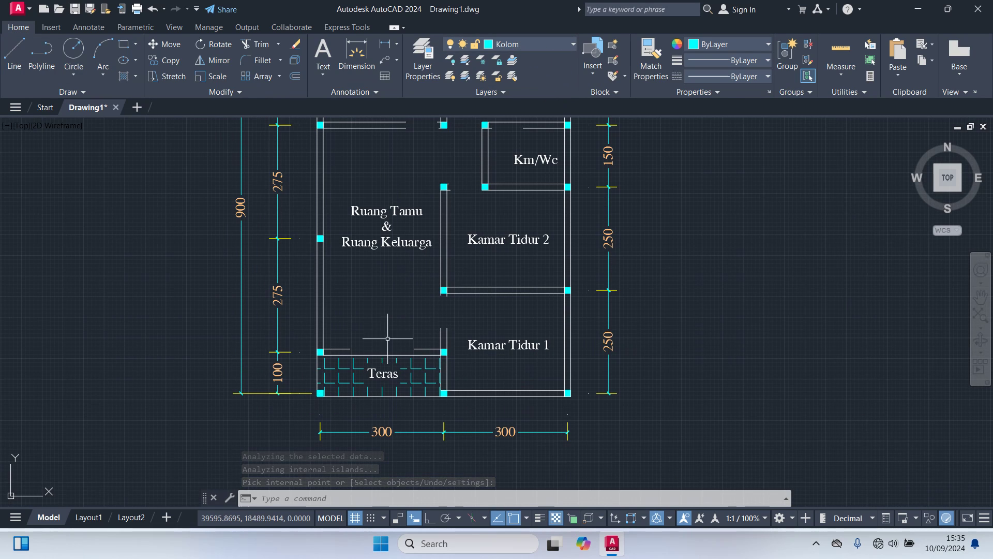
click(348, 368)
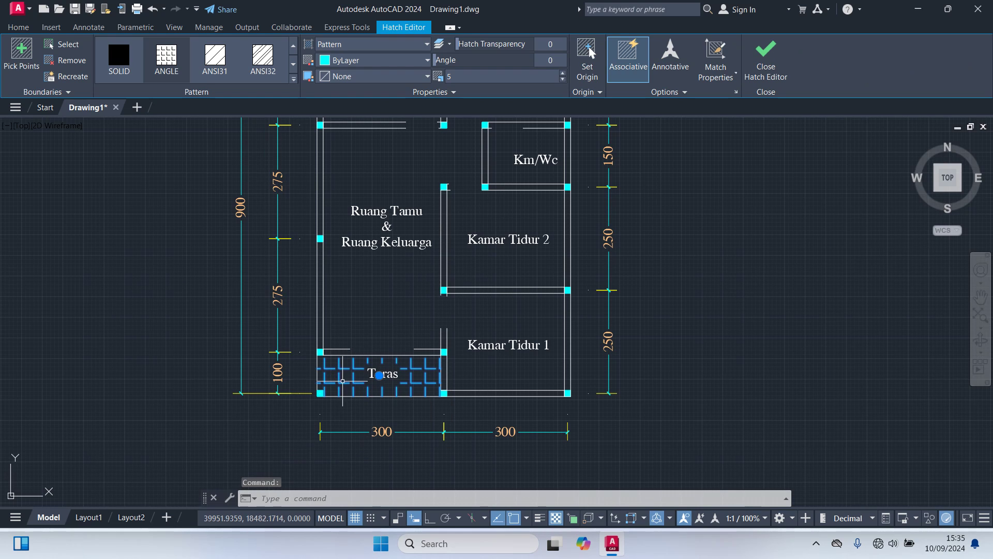
click(27, 32)
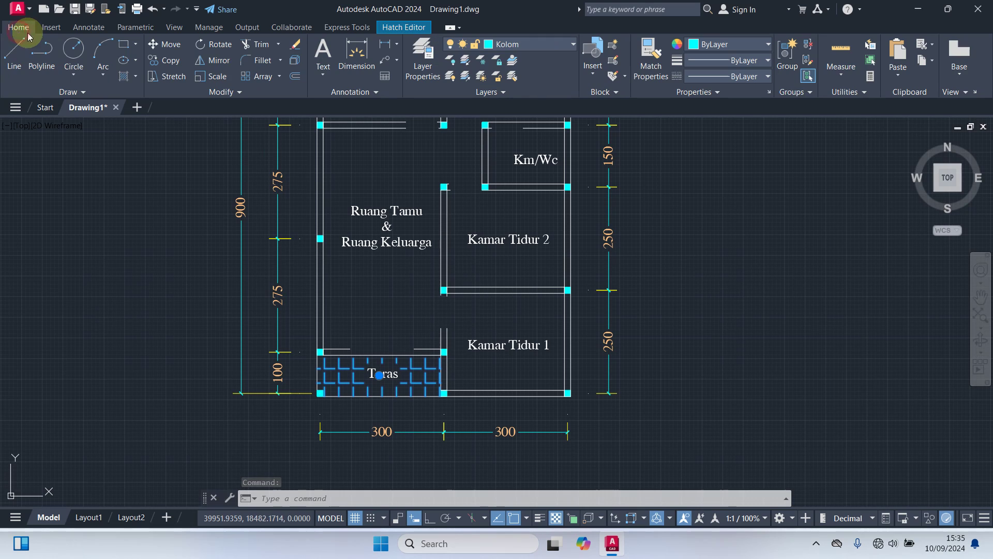
click(537, 45)
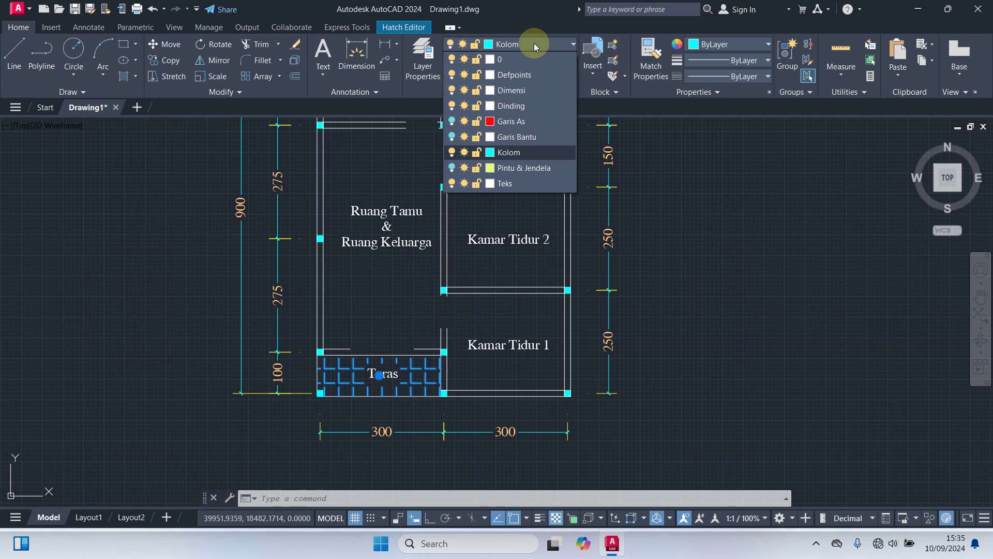
click(522, 106)
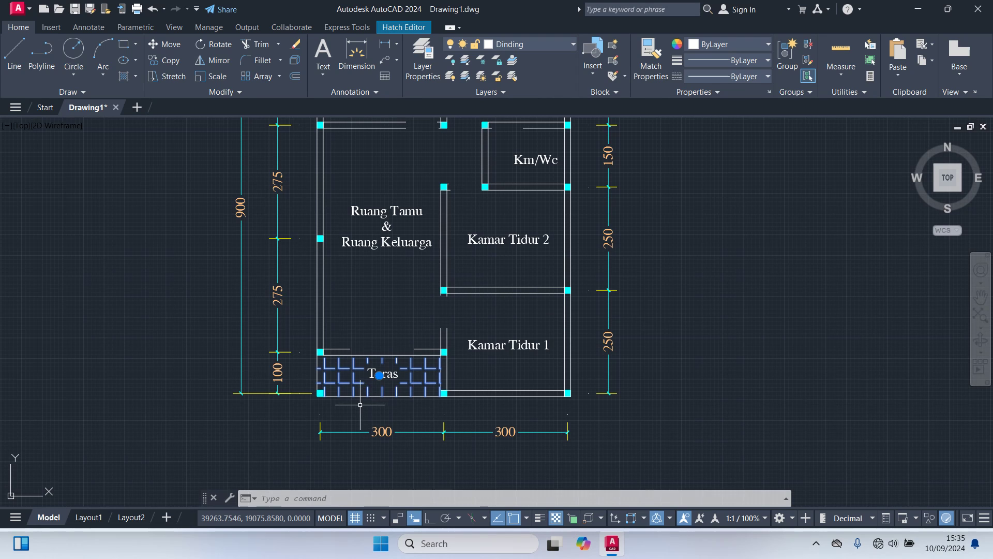
key(Escape)
Turn on the Pintu & Jendela layer to display the doors and windows in the floor plan.
scroll(360, 396, up, 2)
scroll(295, 350, down, 5)
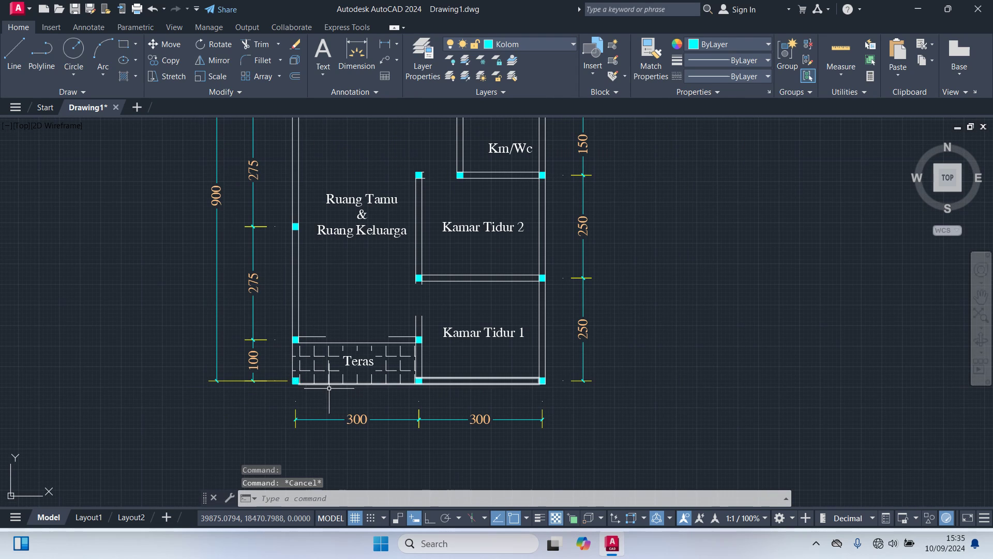
middle_drag(568, 377, 745, 317)
scroll(745, 316, up, 4)
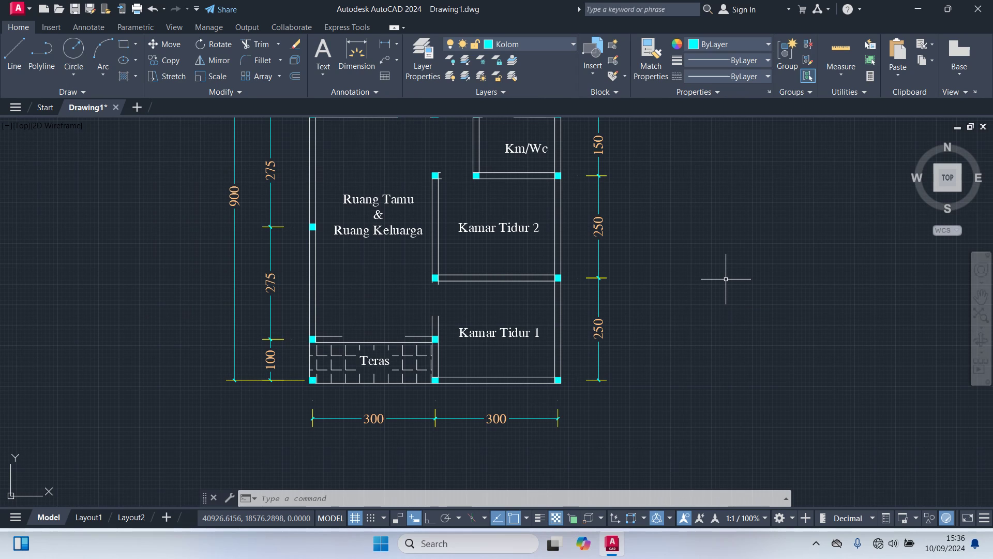
scroll(726, 278, down, 2)
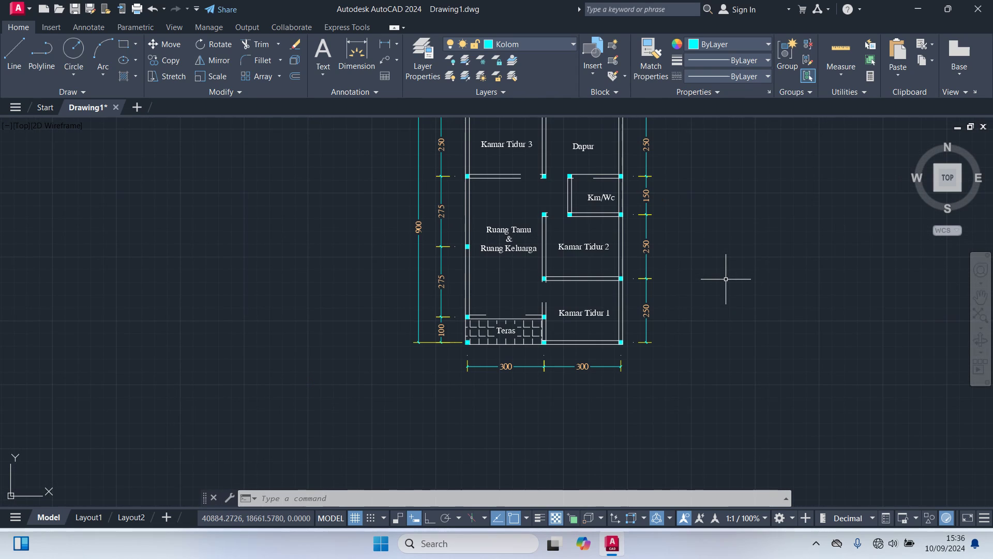
middle_drag(725, 278, 699, 342)
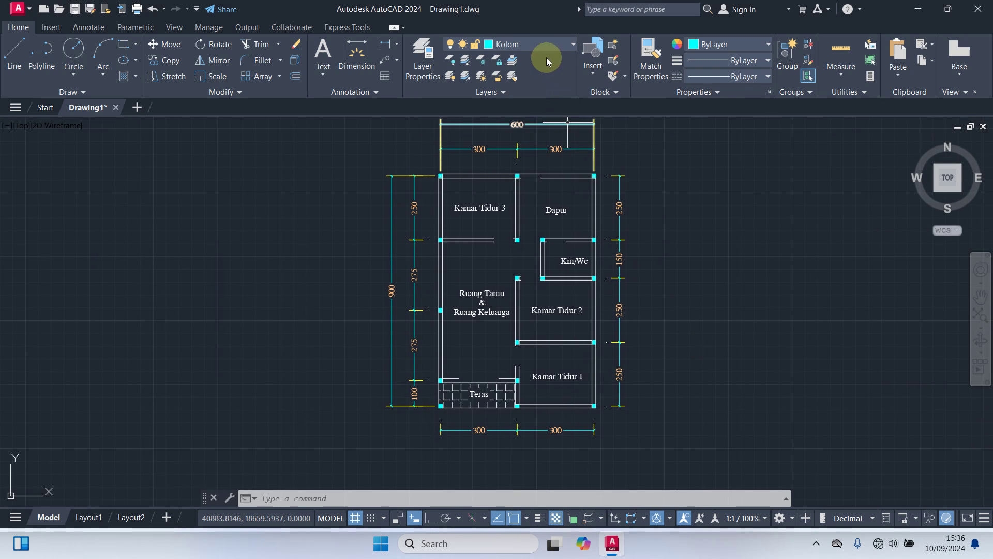
click(534, 44)
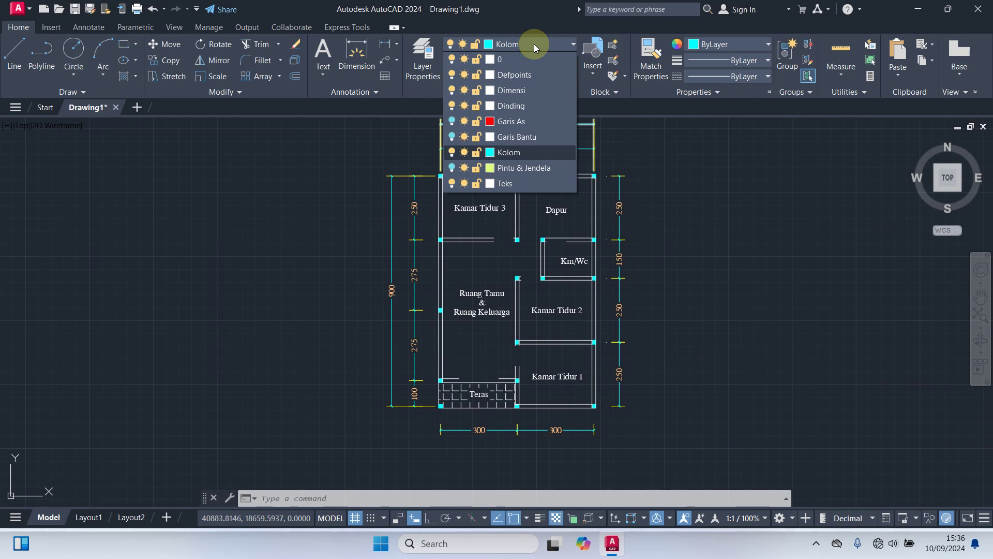
click(452, 168)
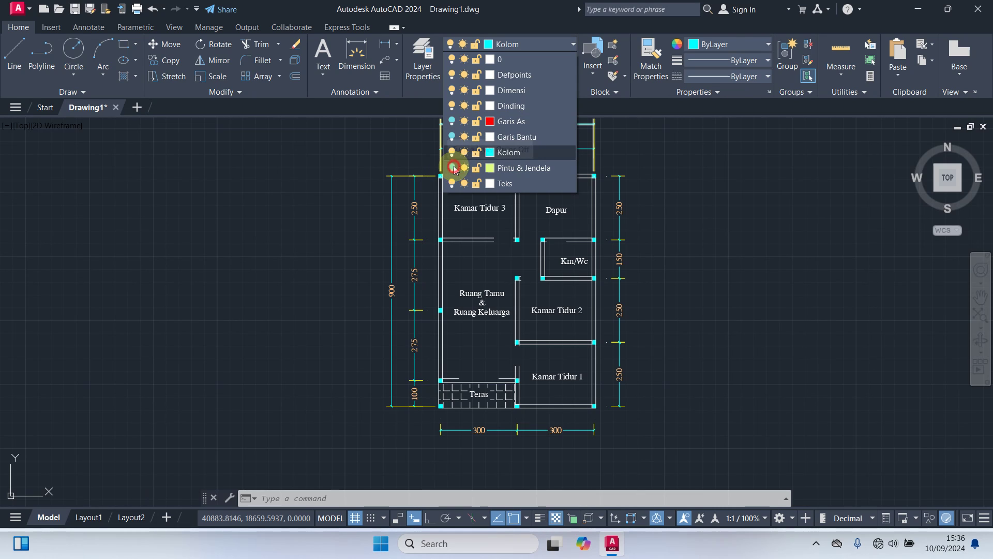
click(339, 199)
scroll(457, 185, up, 2)
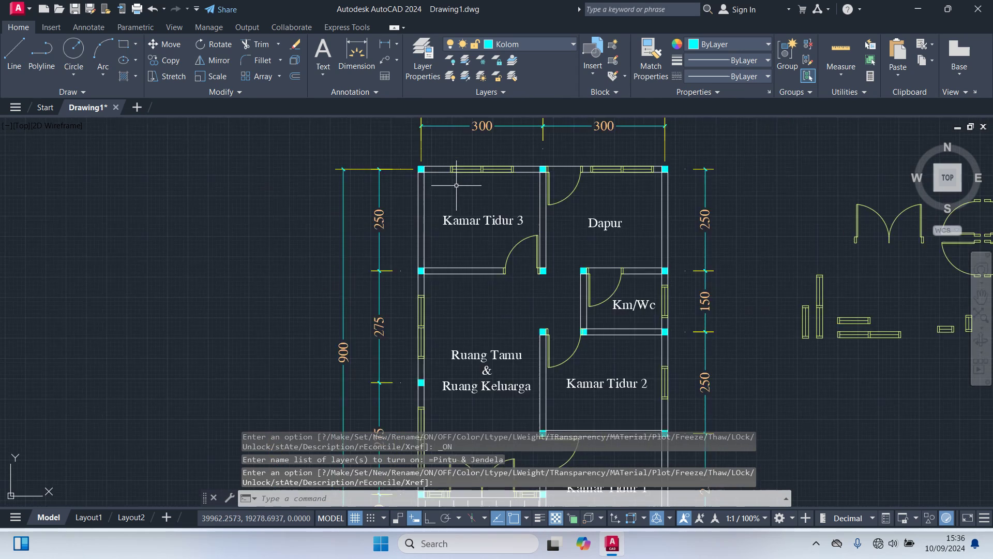
scroll(456, 185, down, 2)
Make Dinding the current layer, check the Teras hatch's layer, and clear the selection.
click(551, 45)
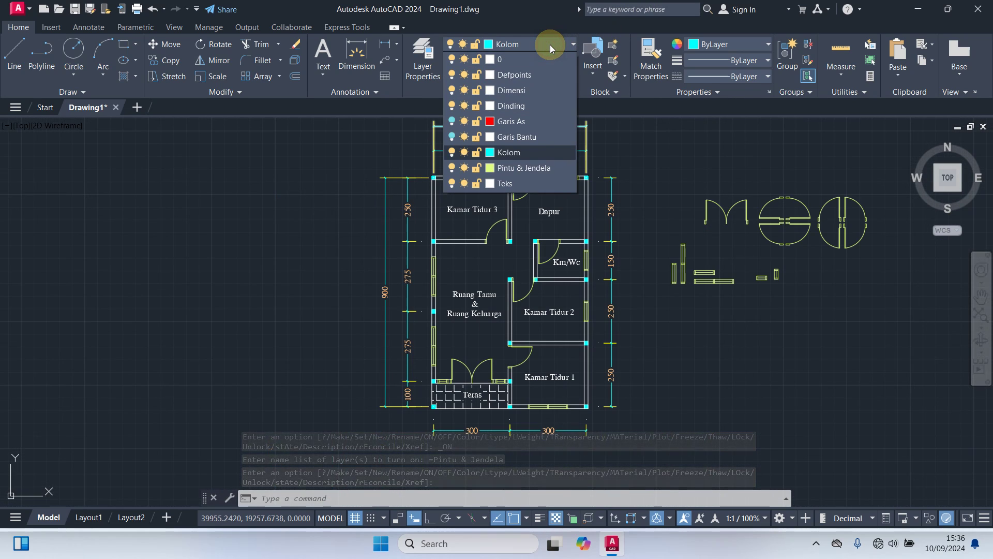
click(521, 106)
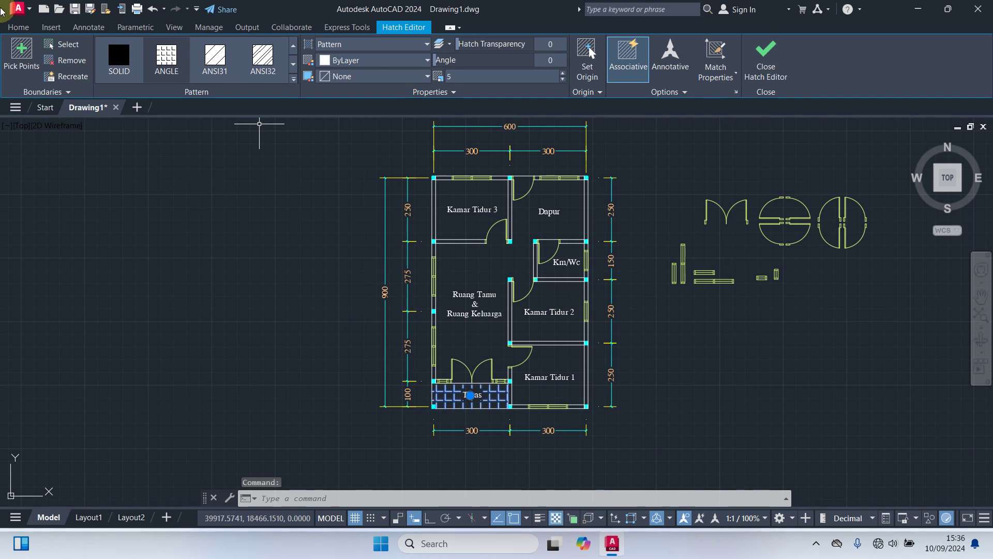
click(11, 29)
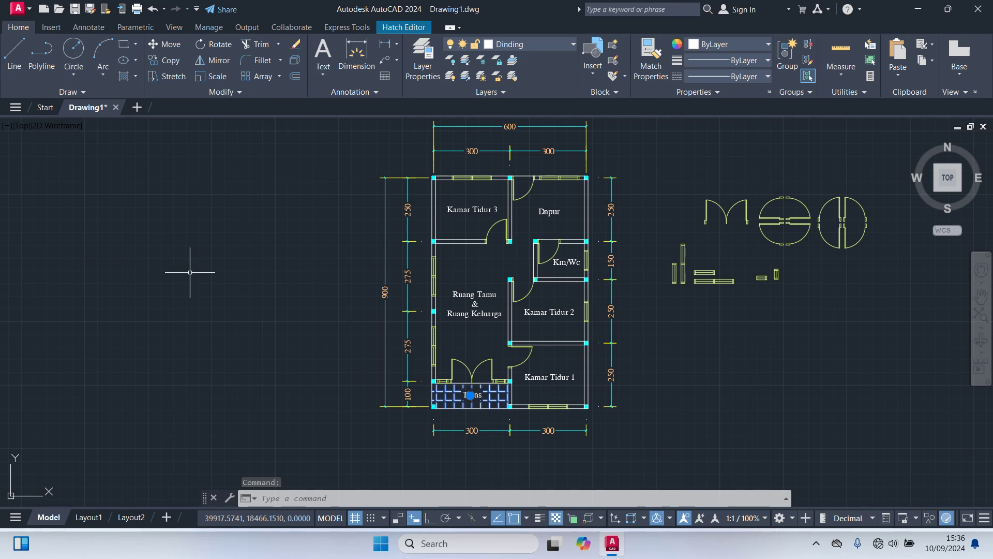
key(Escape)
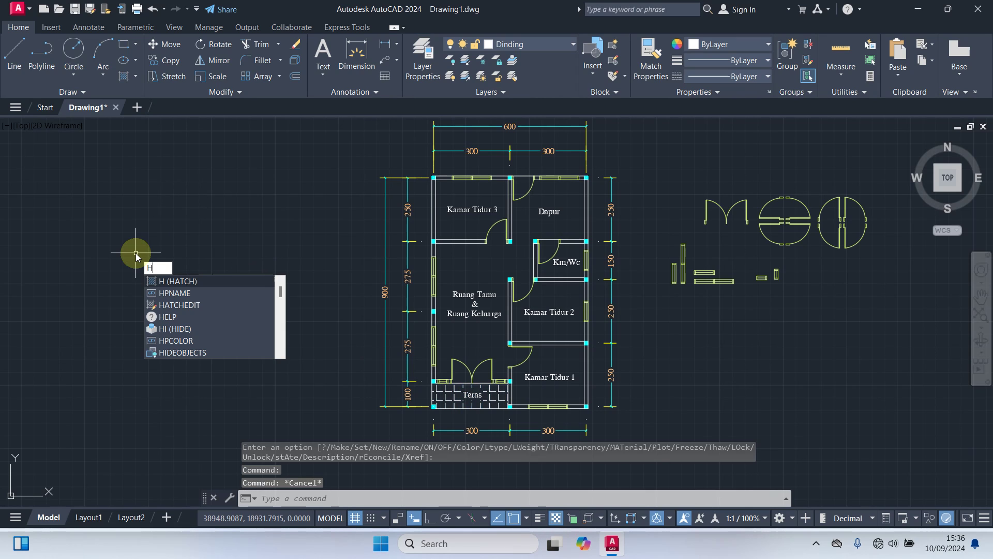
Start a new hatch with the ANSI32 pattern at scale 1.
key(Return)
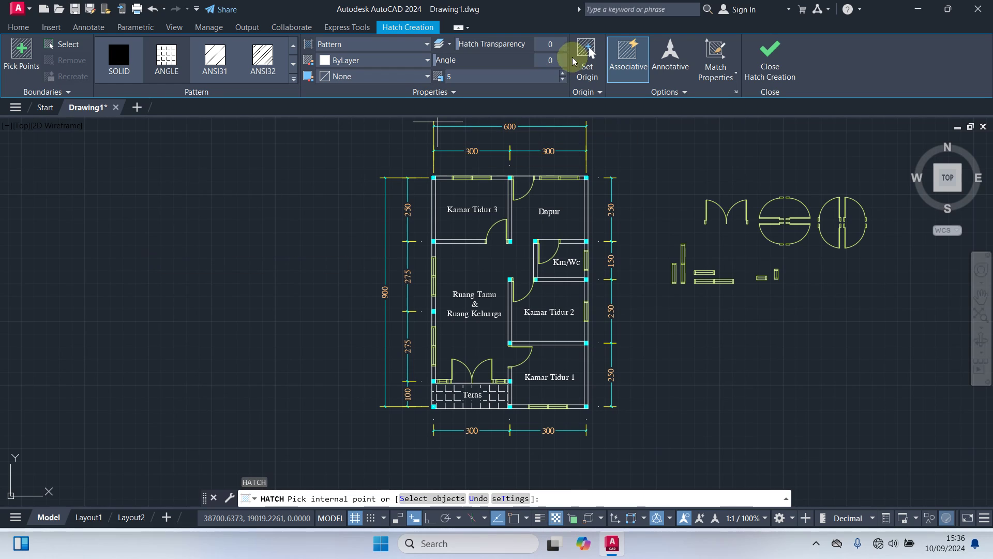
click(294, 79)
scroll(222, 169, down, 2)
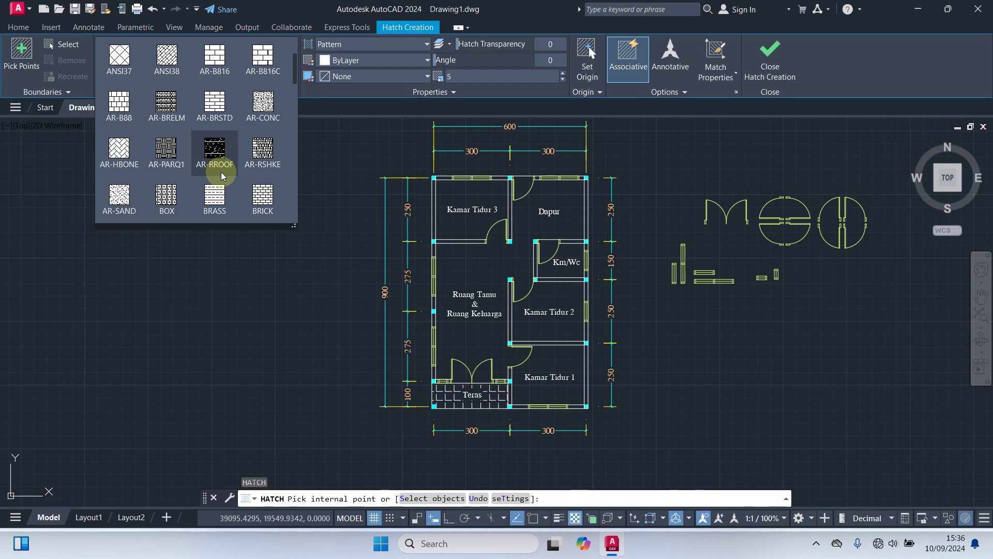
scroll(221, 171, up, 2)
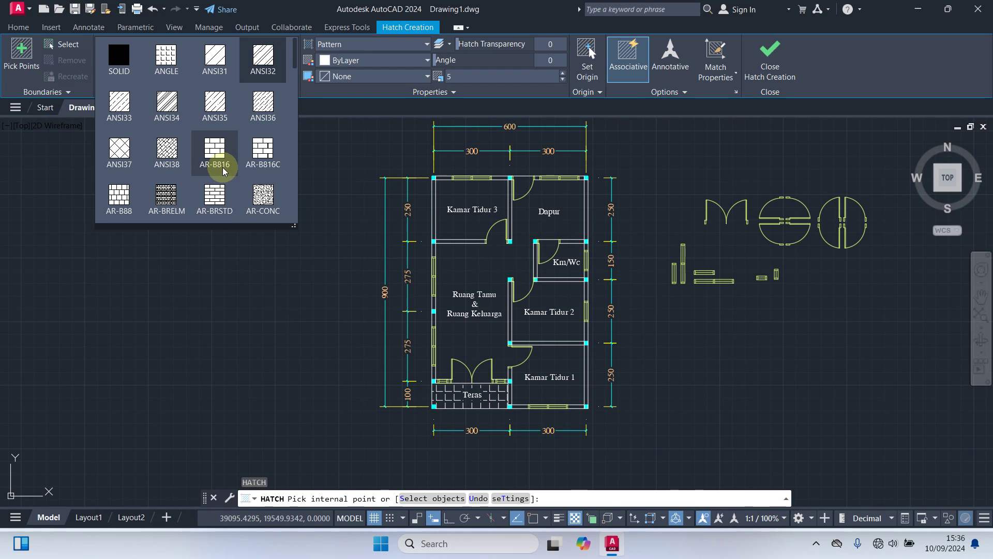
click(268, 50)
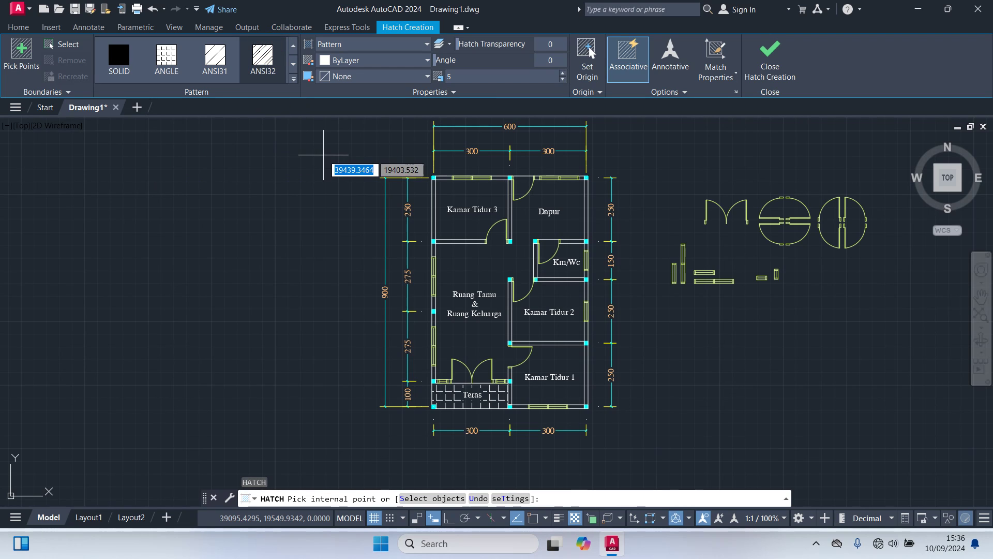
click(462, 79)
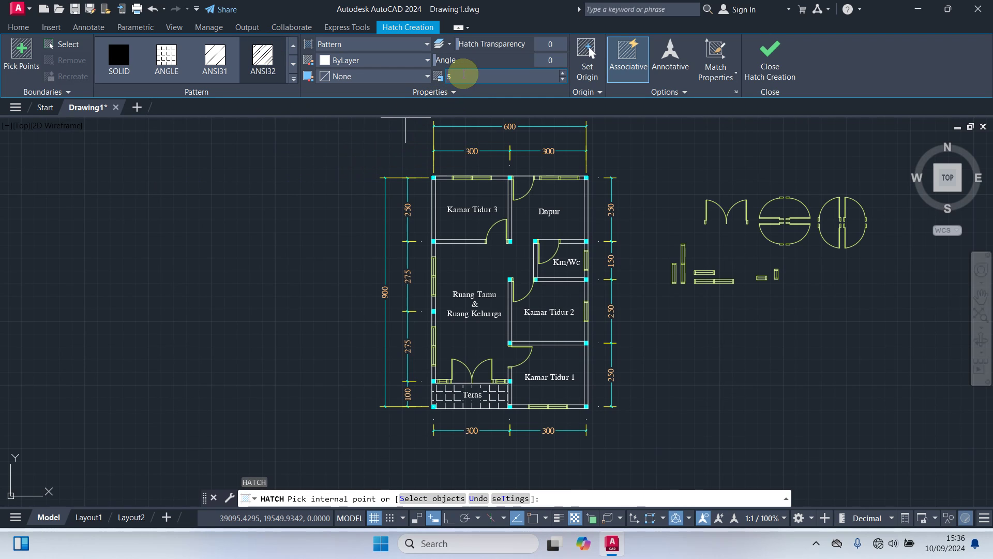
key(BackSpace)
text(1)
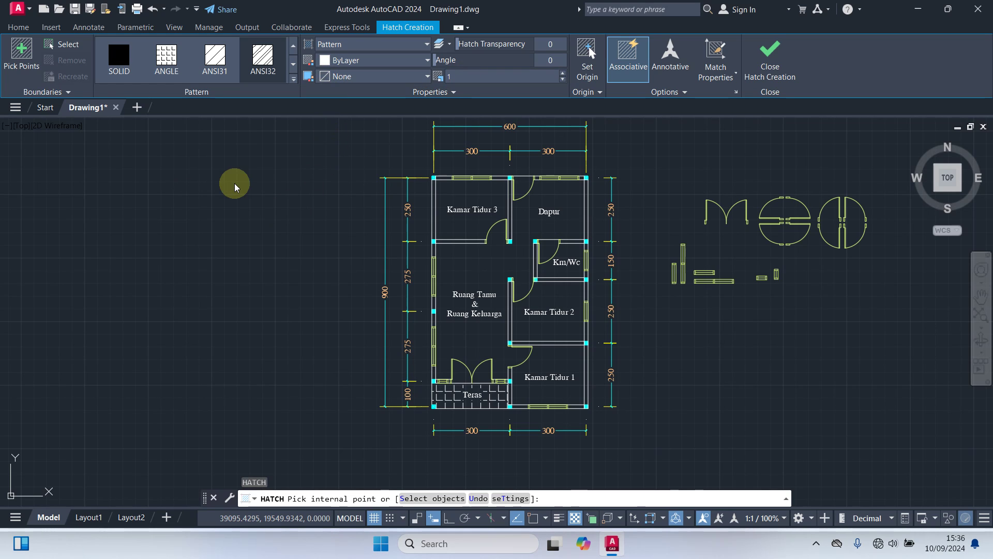
Hatch Kamar Tidur 3's upper exterior wall on both sides of its window.
scroll(352, 207, up, 4)
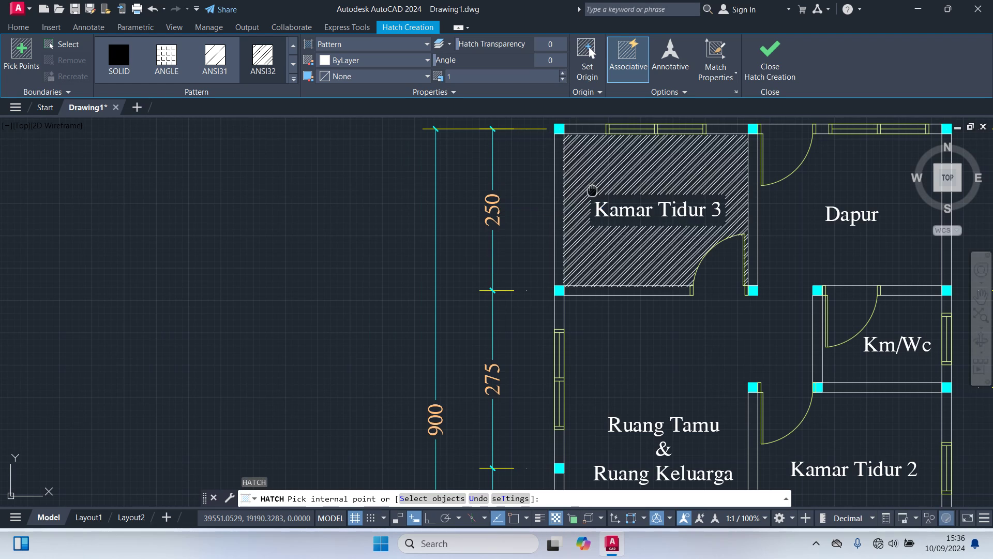
mouse_move(593, 191)
middle_down()
mouse_move(457, 339)
mouse_move(445, 330)
middle_up()
scroll(402, 244, up, 2)
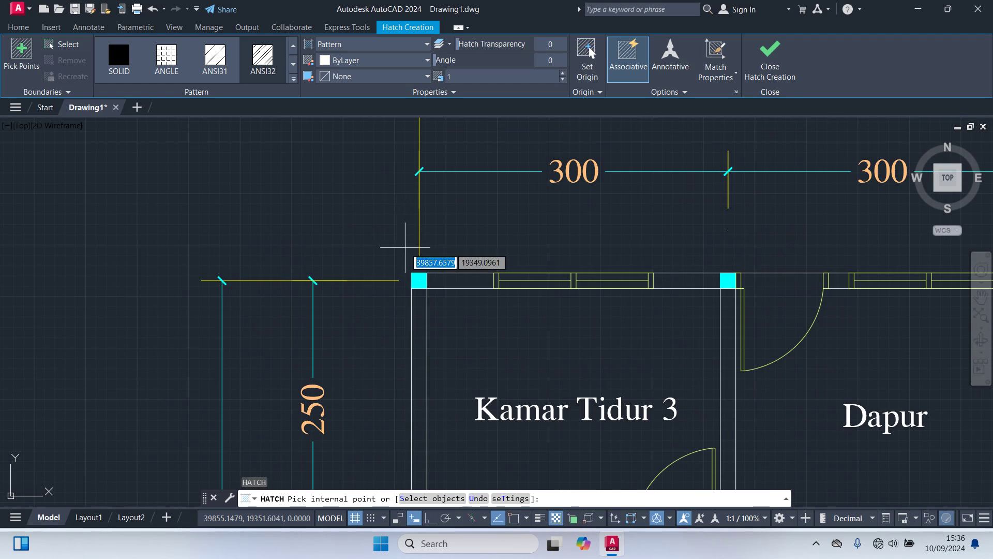
click(462, 281)
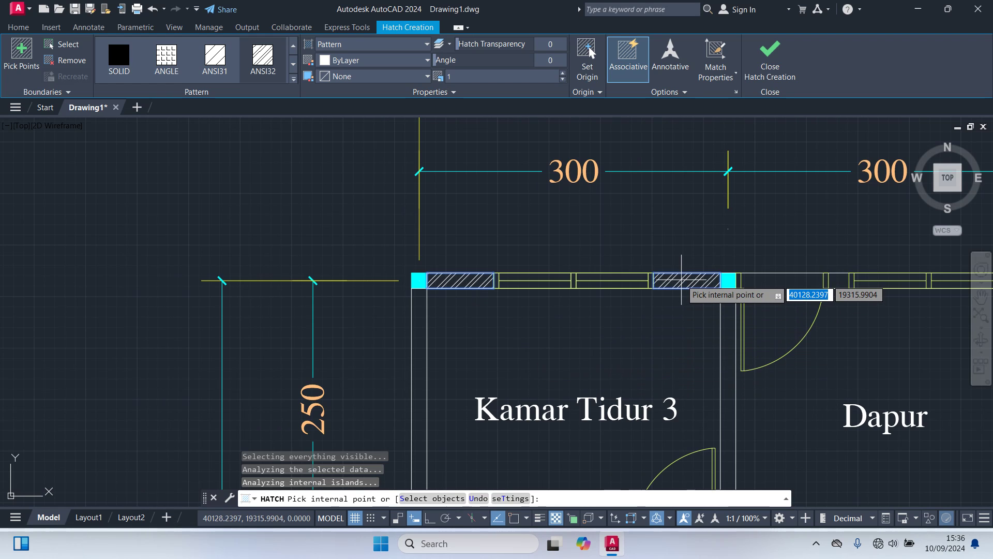
Hatch Dapur's upper exterior wall segments on both sides of its window.
scroll(671, 337, down, 2)
middle_drag(670, 339, 440, 280)
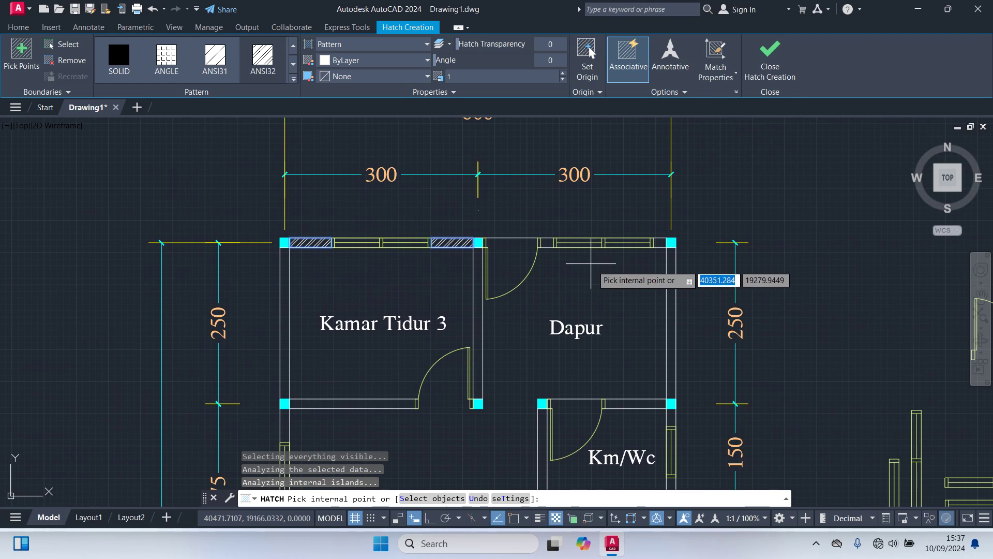
scroll(558, 254, up, 3)
scroll(742, 255, up, 2)
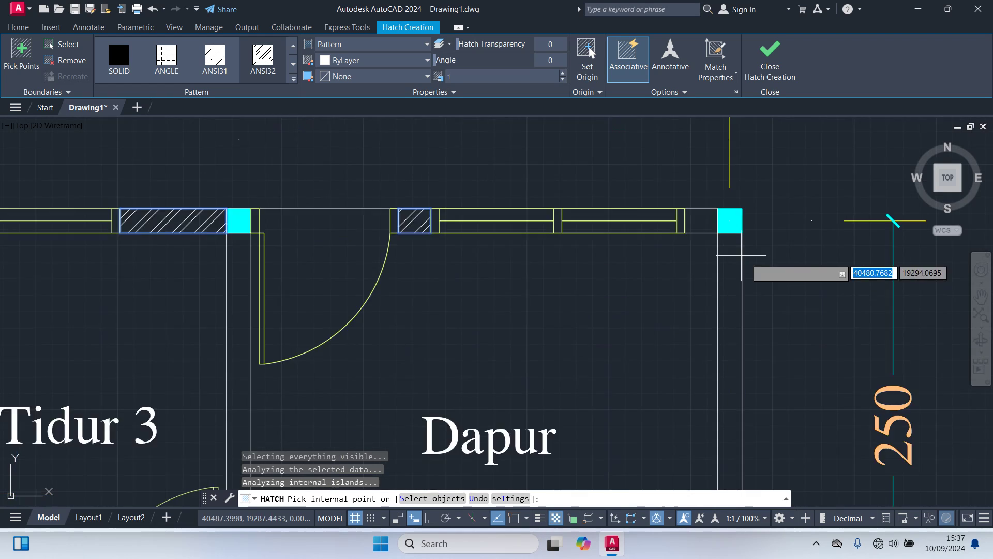
scroll(737, 253, up, 4)
scroll(658, 190, down, 11)
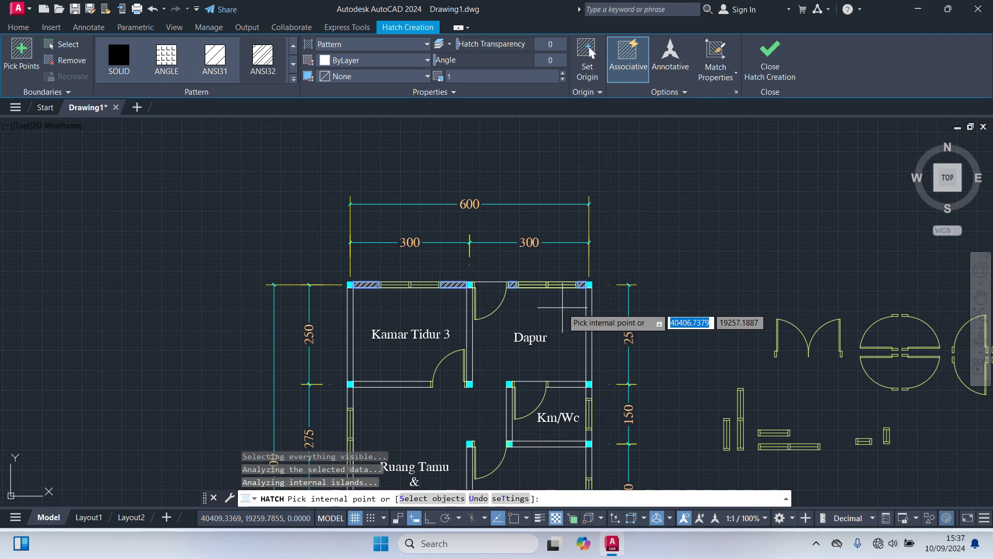
Hatch Kamar Tidur 3's outer side wall, the wall it shares with Dapur, and Dapur's outer side wall.
scroll(459, 218, up, 3)
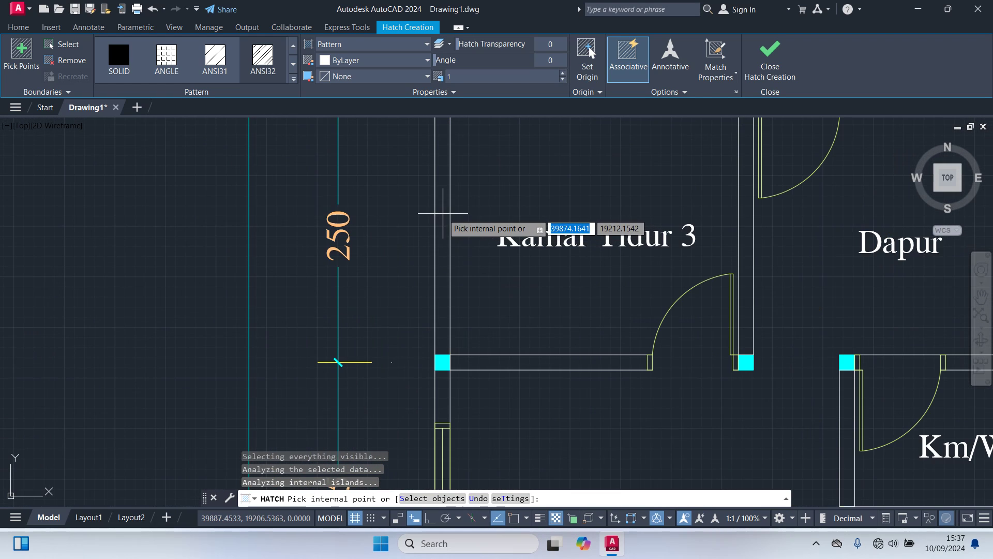
middle_drag(441, 212, 433, 309)
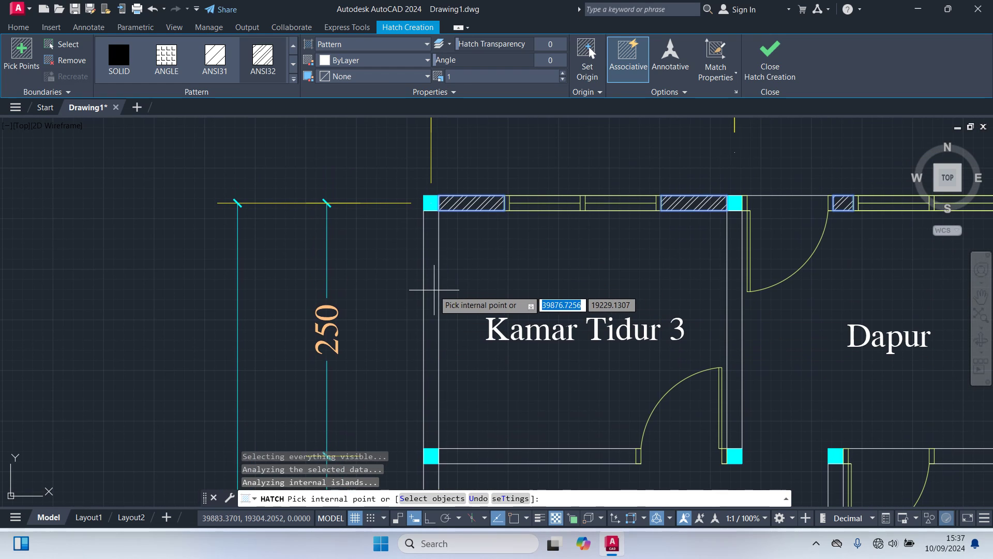
click(429, 291)
click(735, 334)
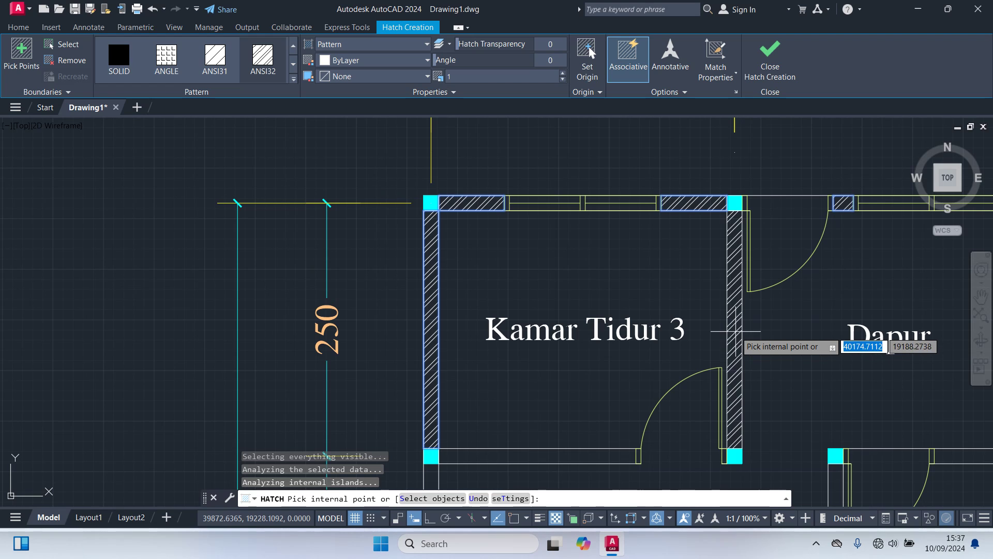
scroll(750, 367, down, 2)
scroll(576, 326, up, 3)
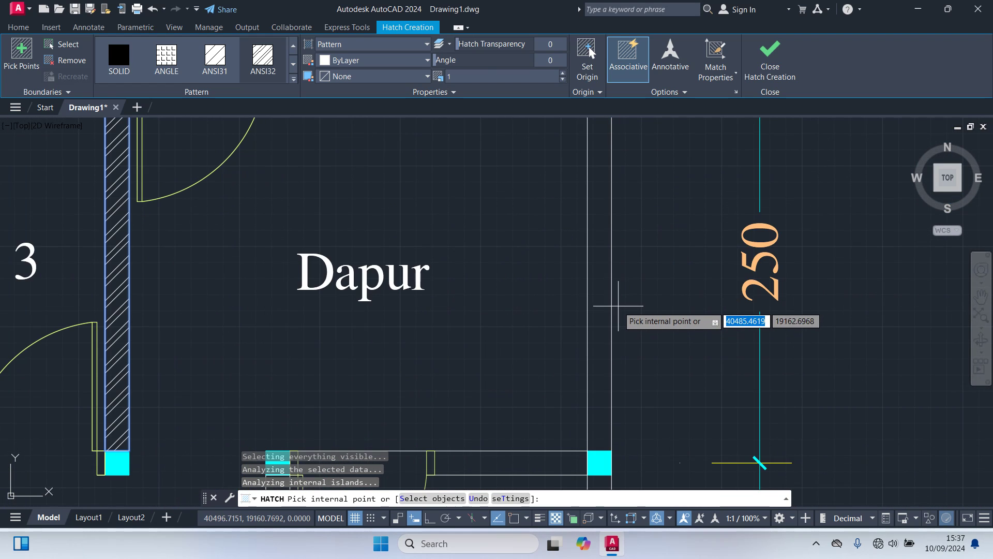
scroll(605, 300, down, 1)
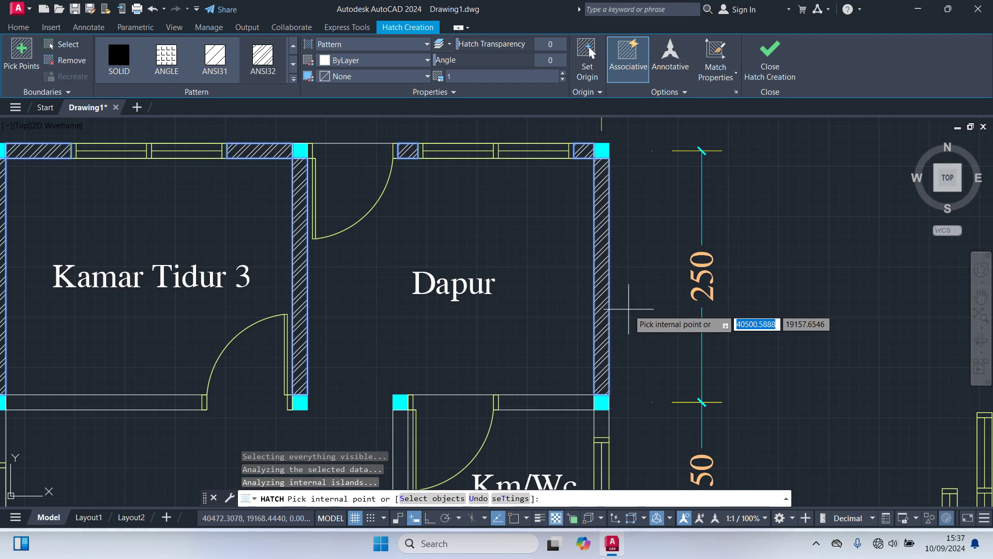
Hatch Km/Wc's outer side wall segments above and below its window.
scroll(633, 320, down, 4)
scroll(663, 308, up, 4)
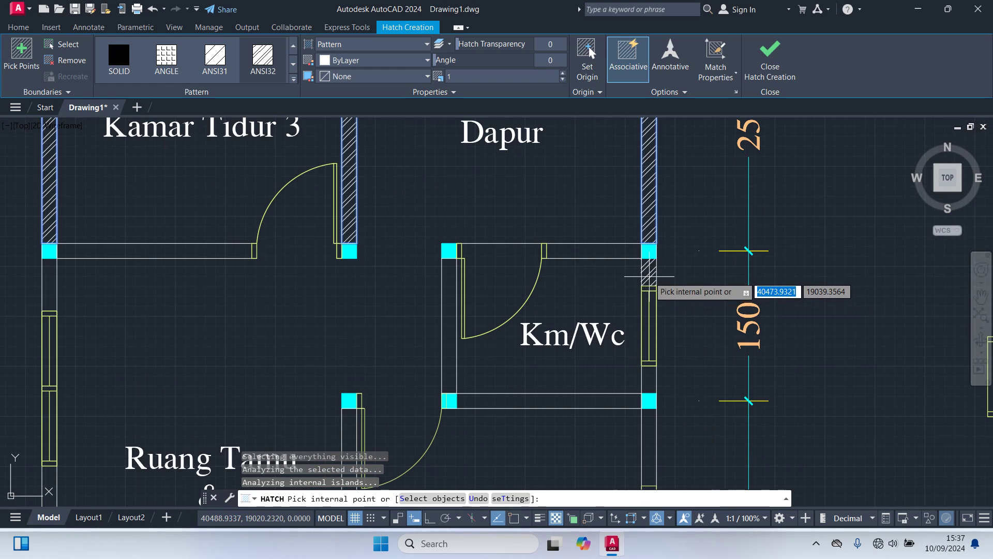
click(662, 290)
click(646, 372)
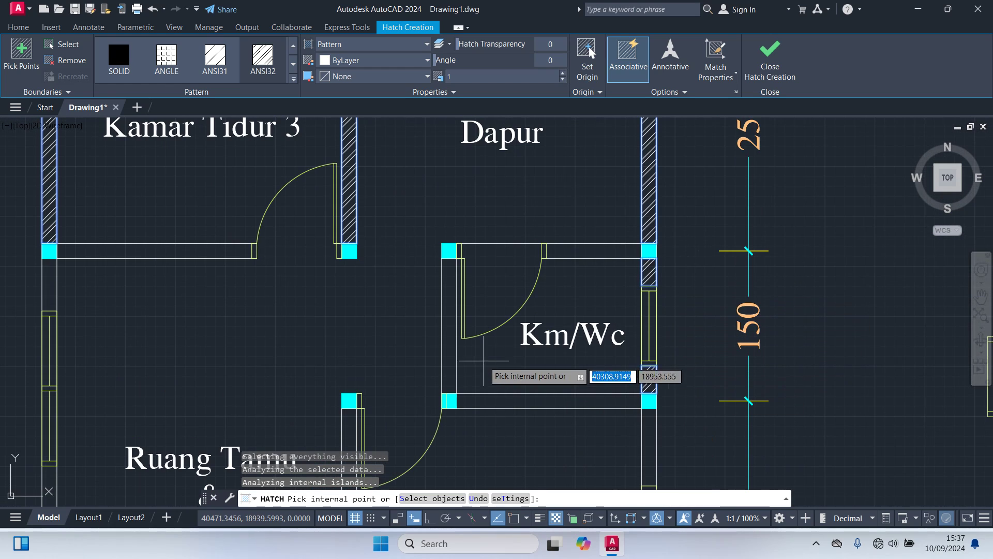
Hatch Km/Wc's inner side wall, the wall it shares with Kamar Tidur 2, and its upper wall beside the door.
click(448, 331)
click(530, 400)
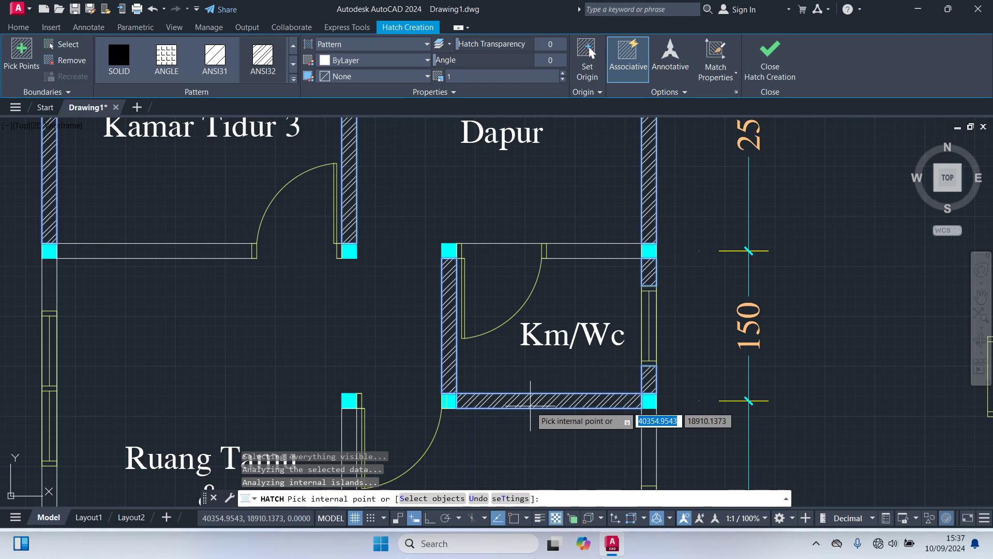
click(601, 254)
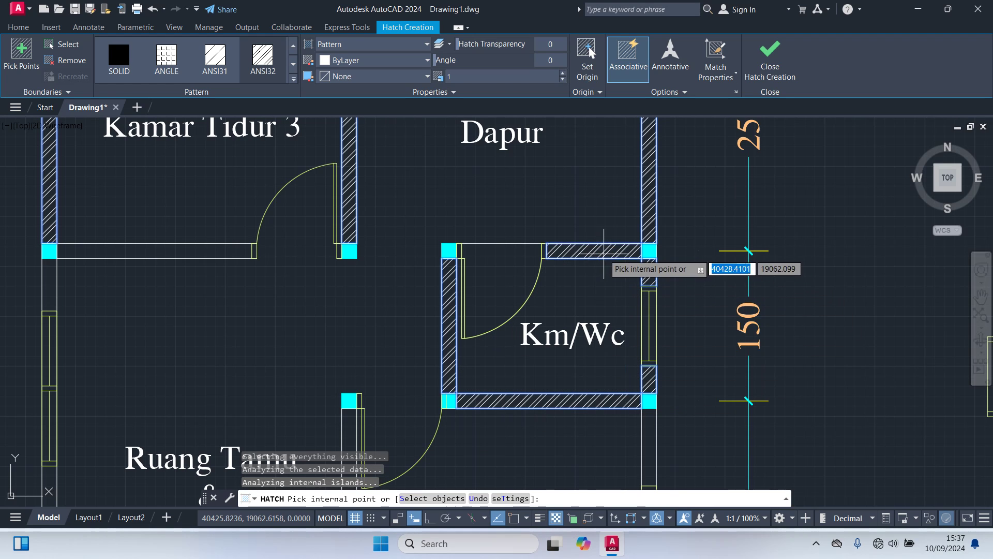
Hatch Ruang Tamu's outer side wall above its upper window and on both sides of the column between its two windows.
scroll(517, 300, down, 4)
scroll(508, 305, up, 4)
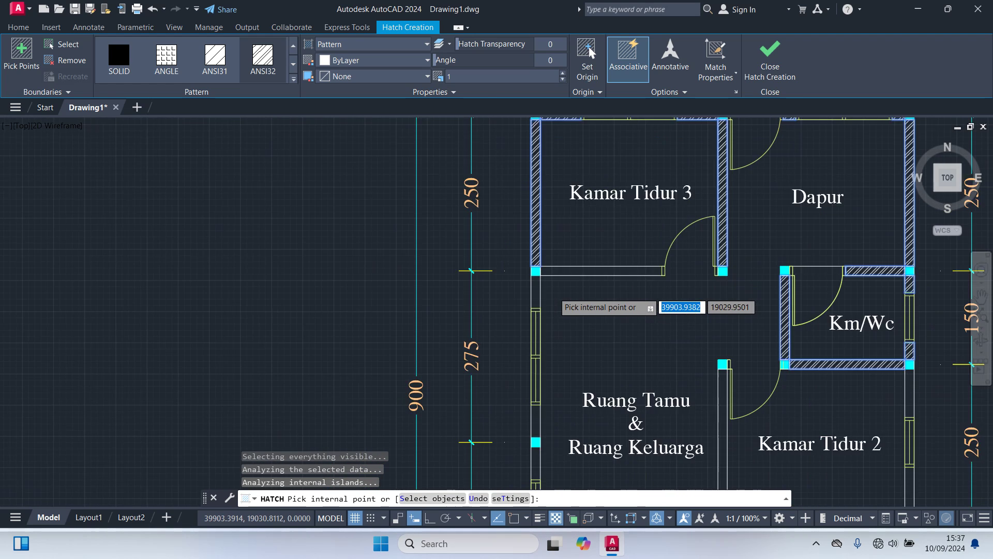
scroll(529, 282, down, 3)
scroll(569, 289, up, 4)
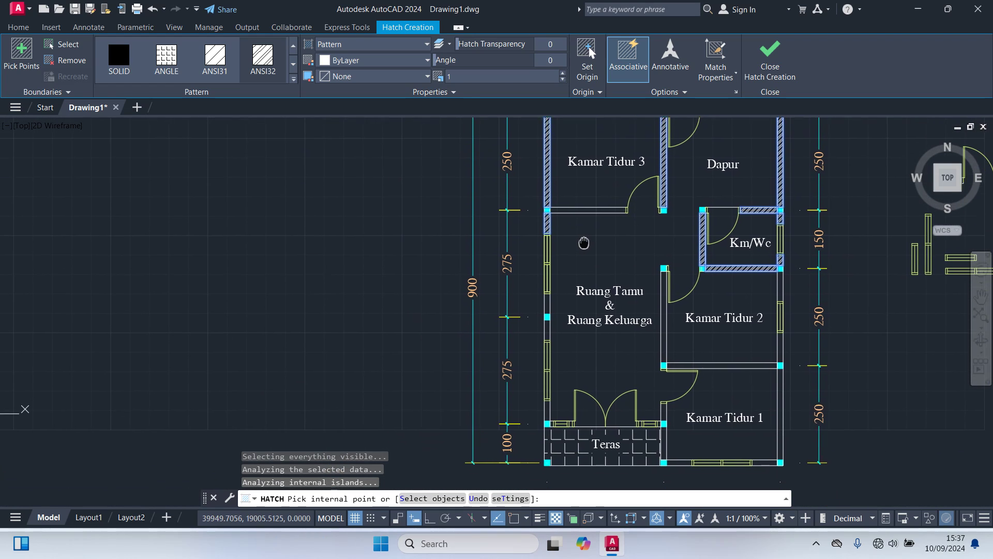
click(542, 300)
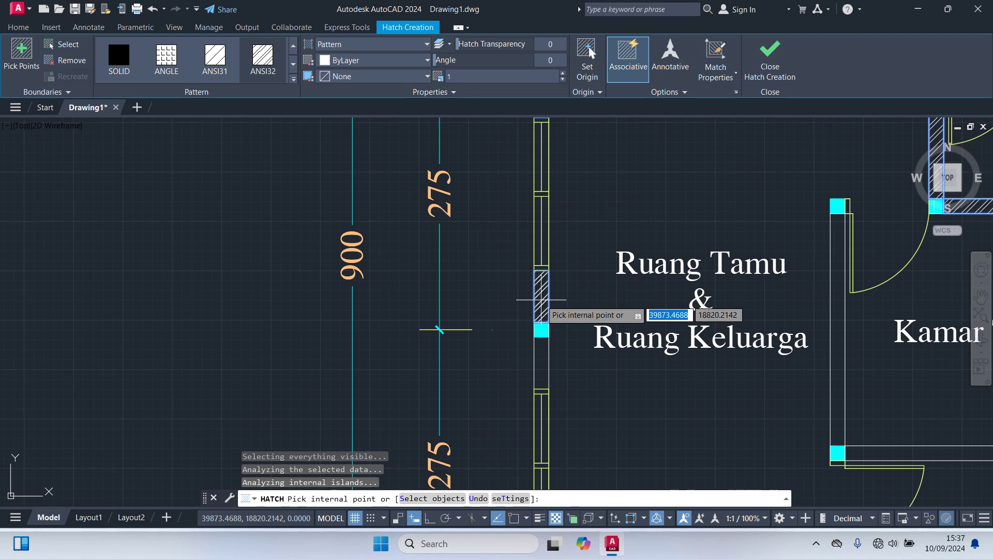
click(542, 360)
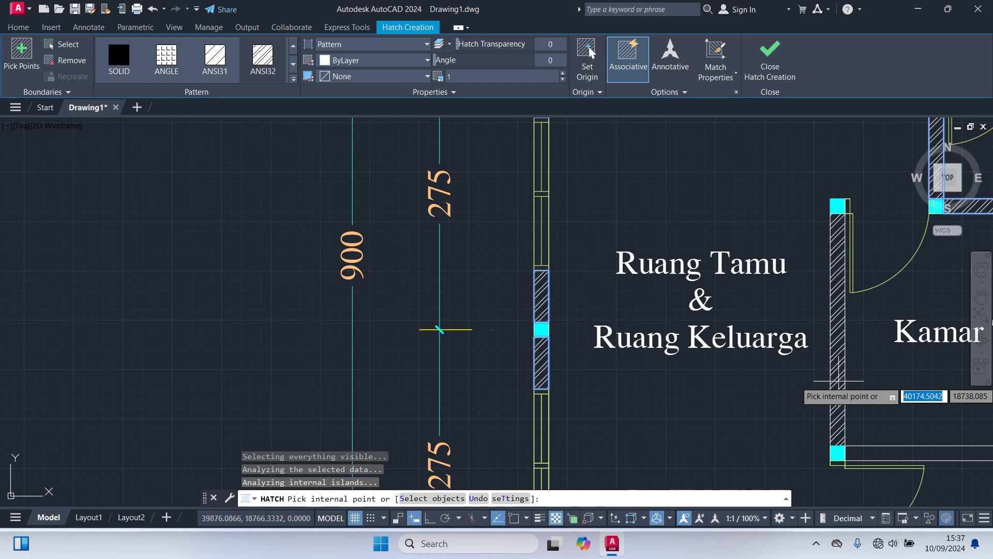
Hatch Kamar Tidur 2's walls shared with Ruang Tamu and Kamar Tidur 1, plus its outer side wall on both sides of the window.
scroll(705, 307, down, 3)
middle_drag(704, 307, 562, 307)
scroll(688, 352, up, 2)
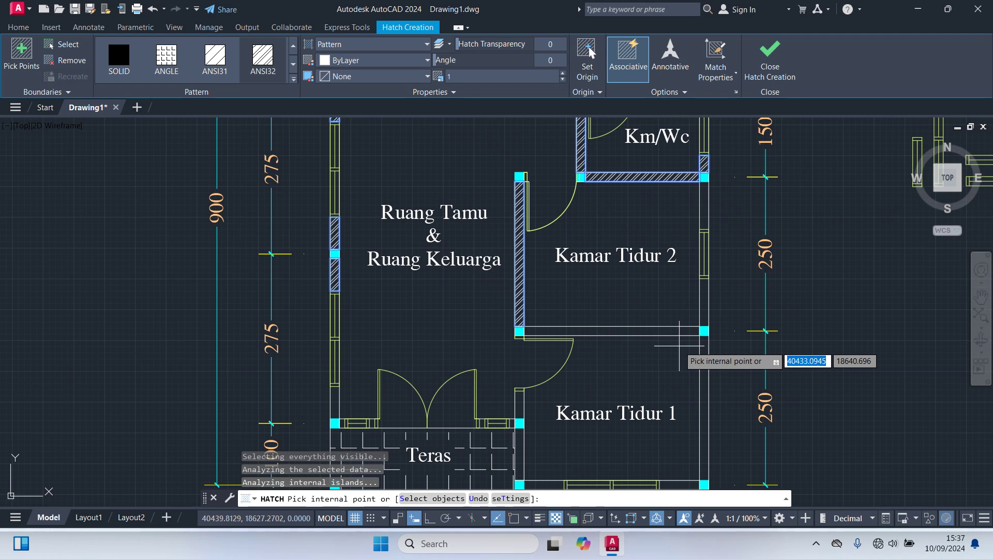
click(665, 331)
click(704, 311)
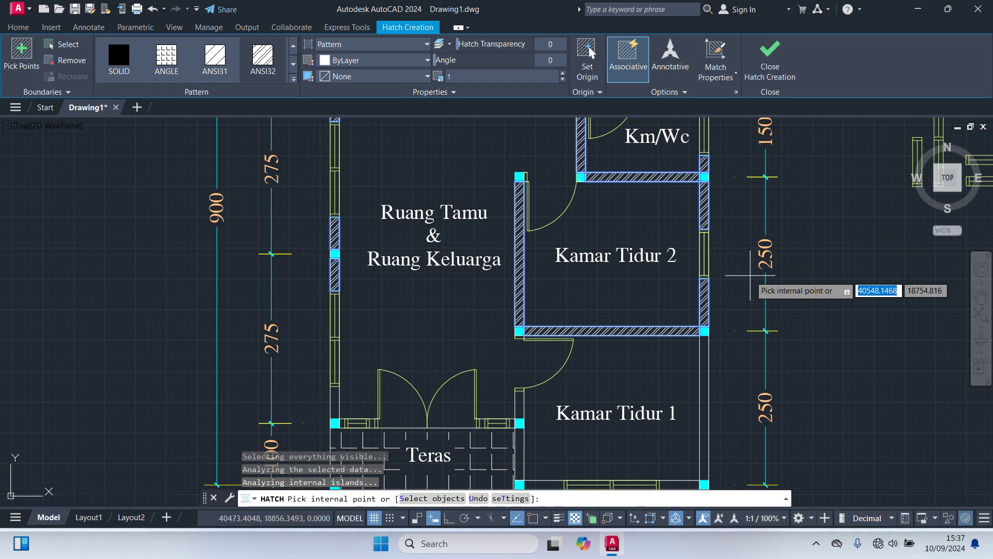
Hatch Ruang Tamu's outer side wall below its lower window and Kamar Tidur 1's inner side wall from its door down past Teras.
scroll(704, 283, down, 2)
scroll(586, 335, up, 3)
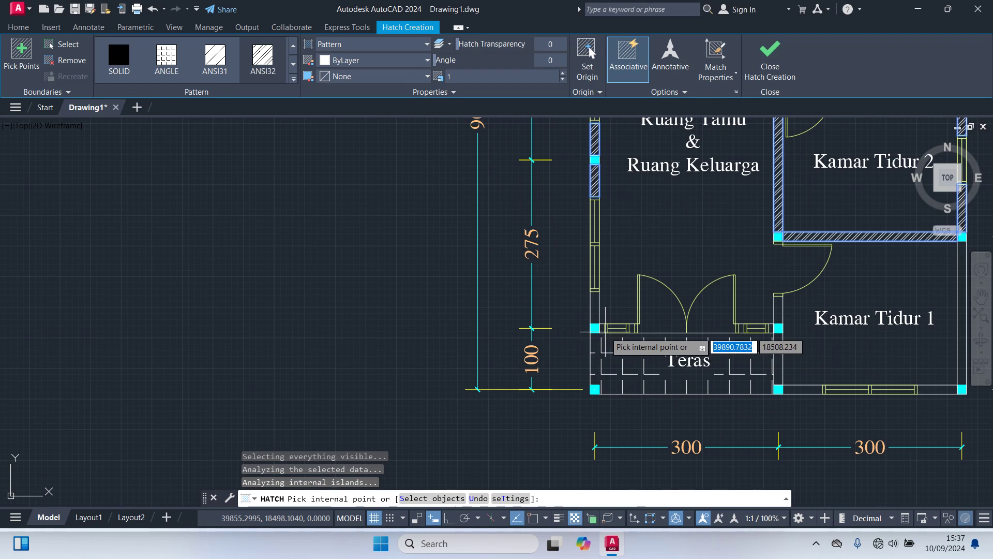
click(590, 300)
scroll(649, 362, down, 2)
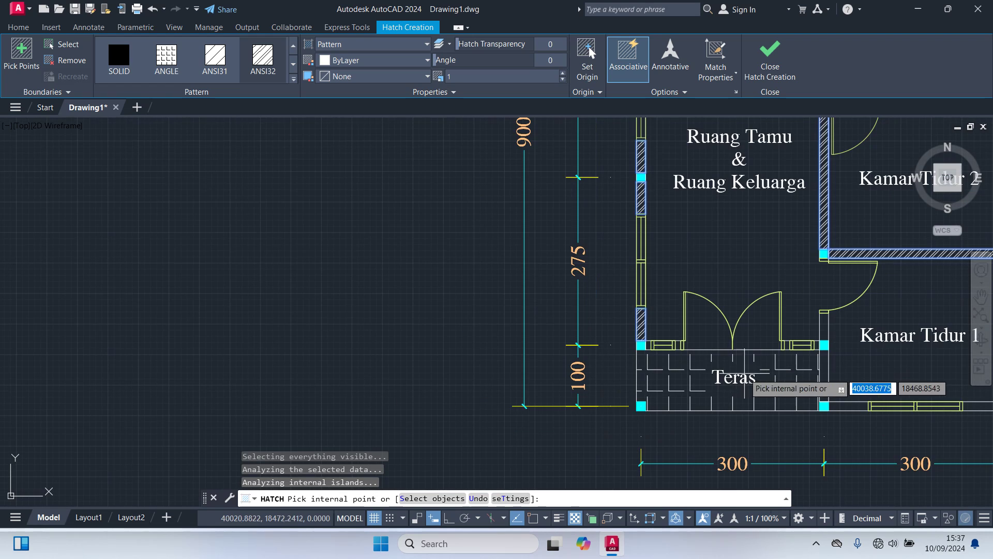
scroll(807, 342, up, 3)
click(810, 296)
scroll(807, 305, down, 2)
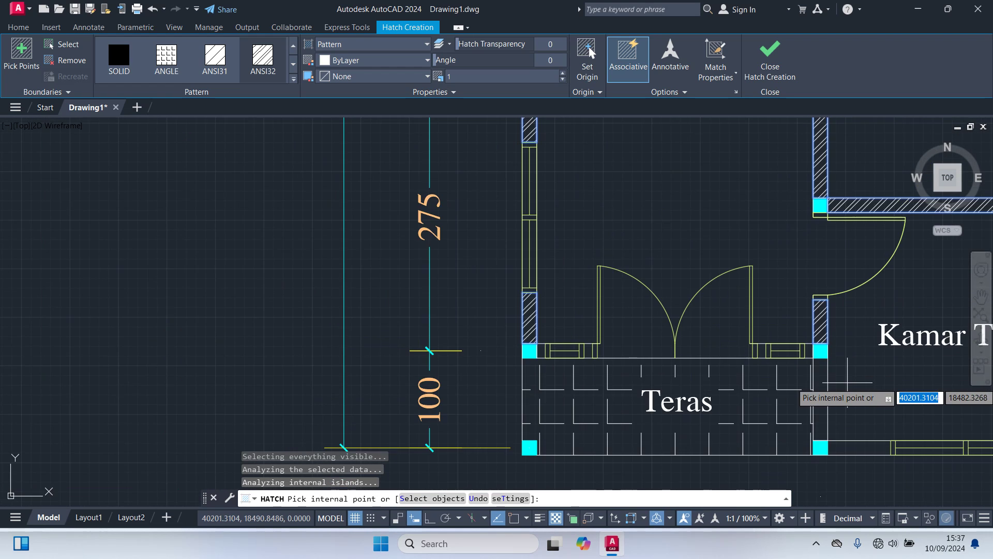
scroll(523, 266, up, 2)
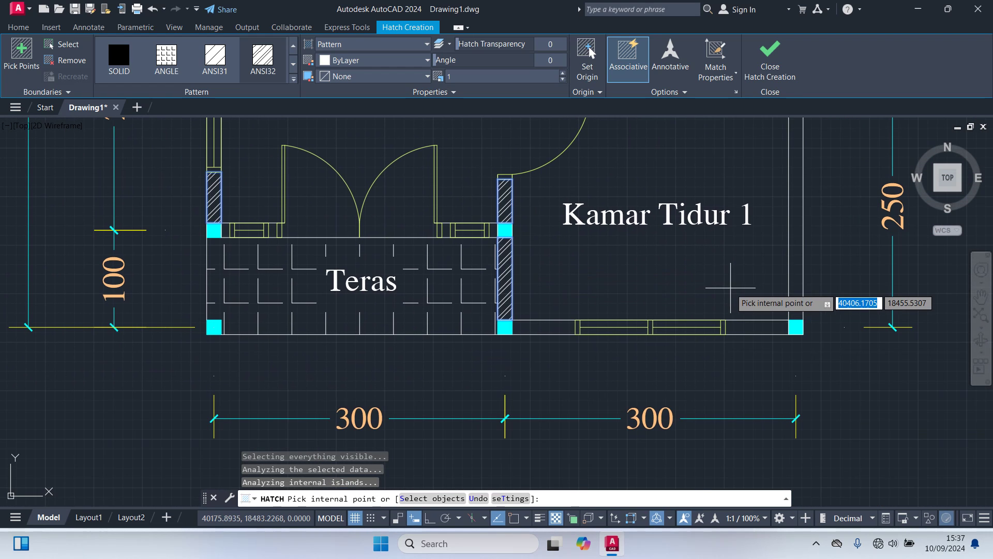
Hatch Kamar Tidur 1's outer side wall and its front wall on both sides of the window.
scroll(681, 348, down, 2)
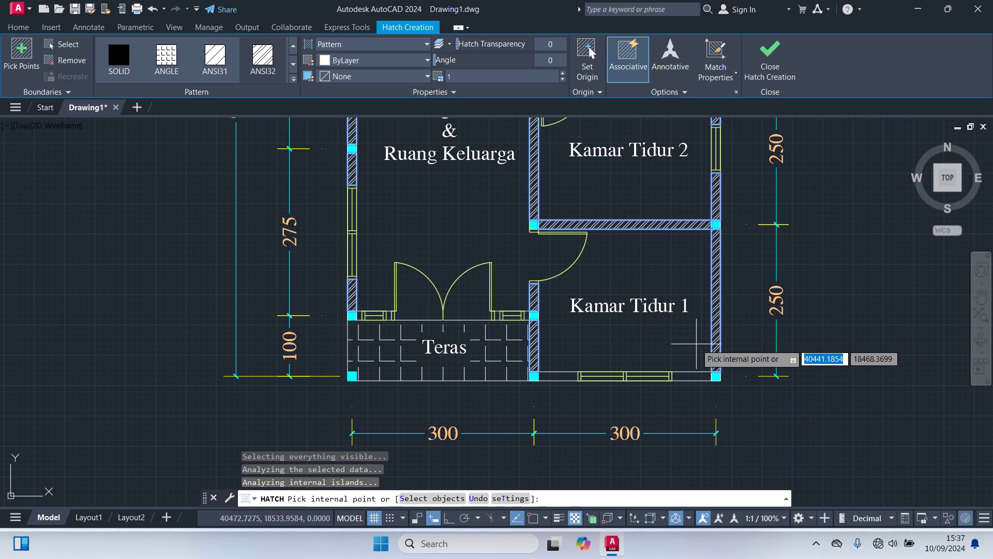
scroll(692, 375, up, 2)
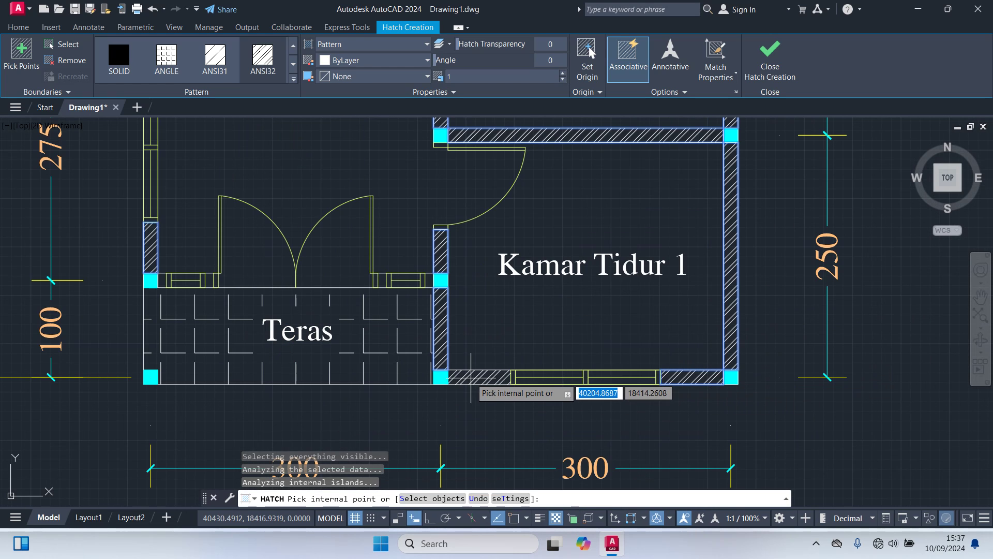
scroll(505, 399, down, 2)
Hatch the short wall pieces on both sides of the two small windows flanking the double front door, and finish the hatch.
scroll(489, 426, up, 5)
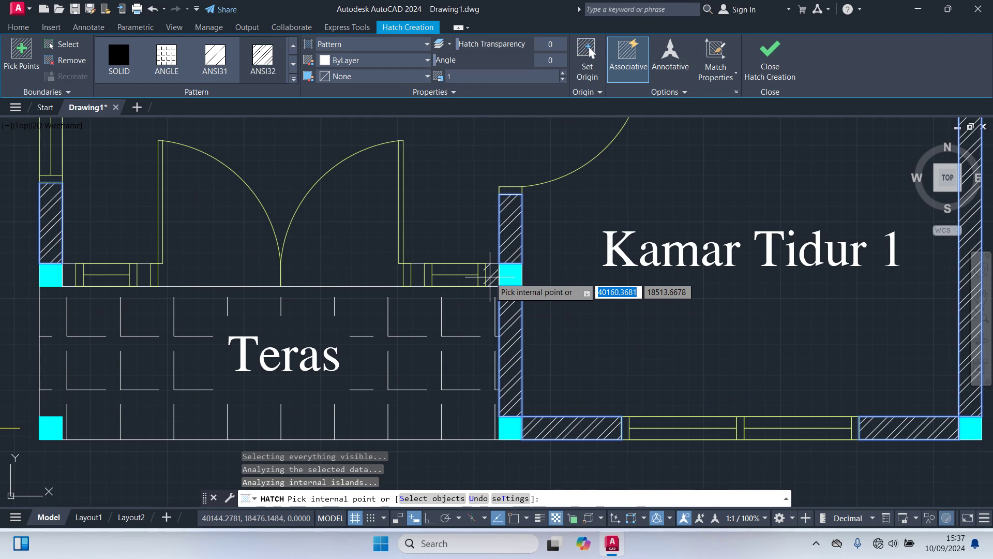
scroll(437, 279, up, 4)
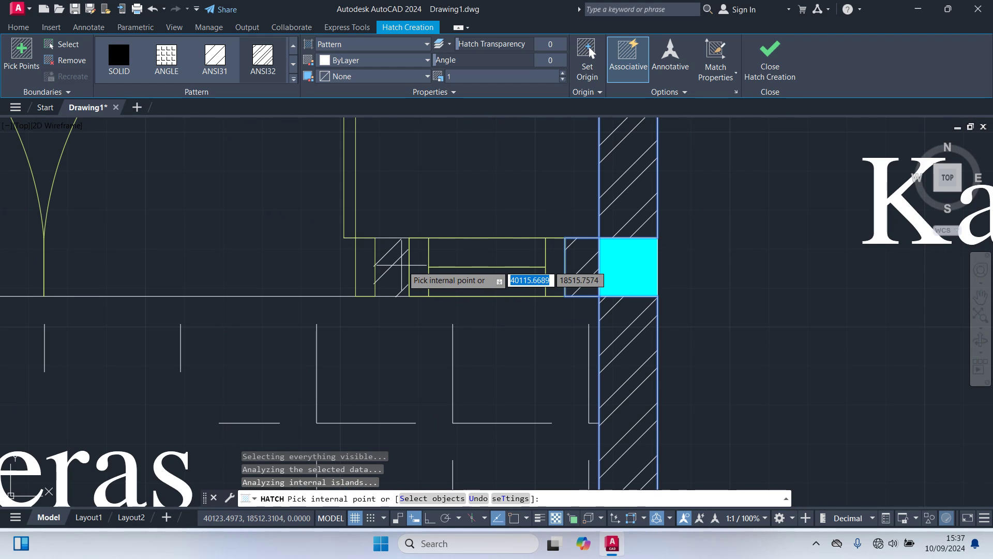
scroll(402, 265, down, 3)
scroll(206, 331, up, 3)
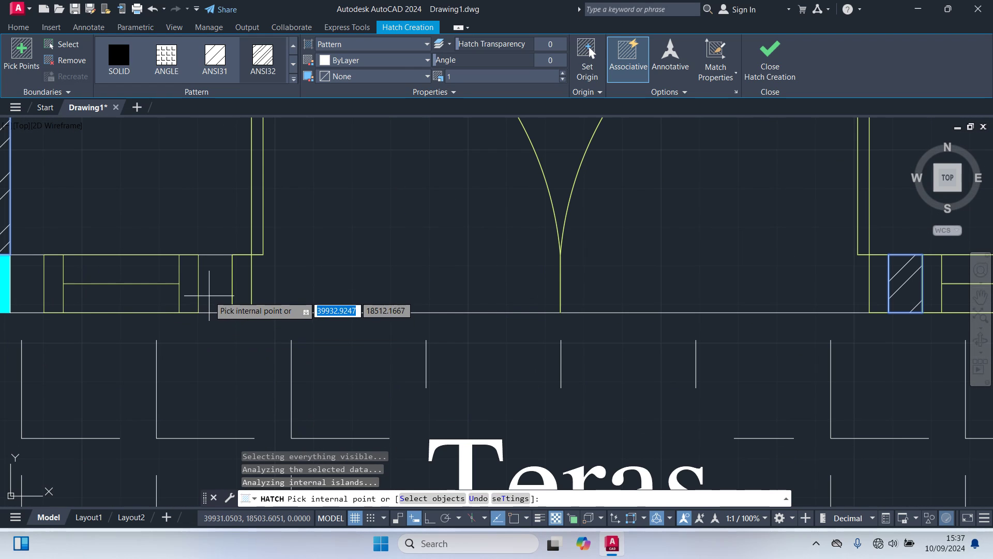
middle_drag(203, 216, 488, 260)
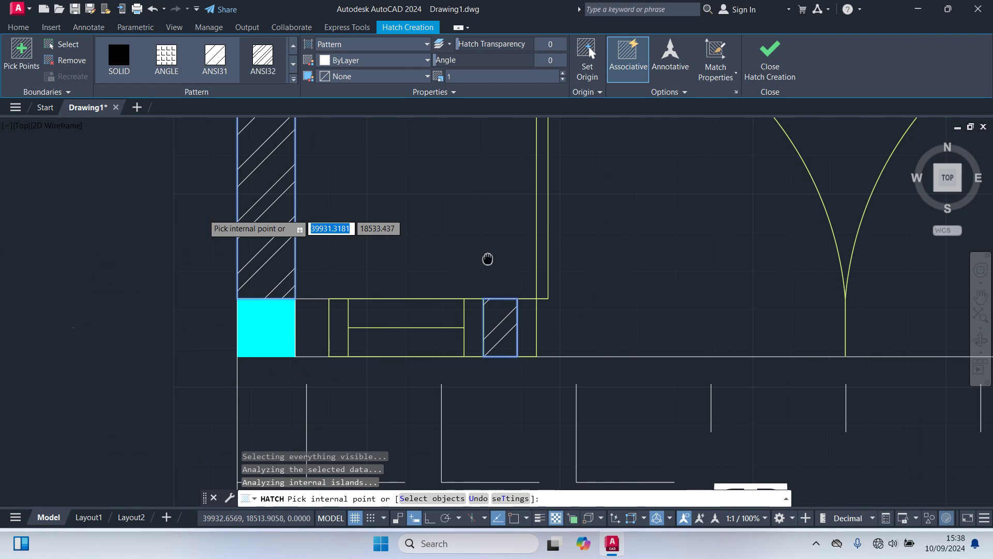
click(312, 326)
scroll(357, 261, down, 3)
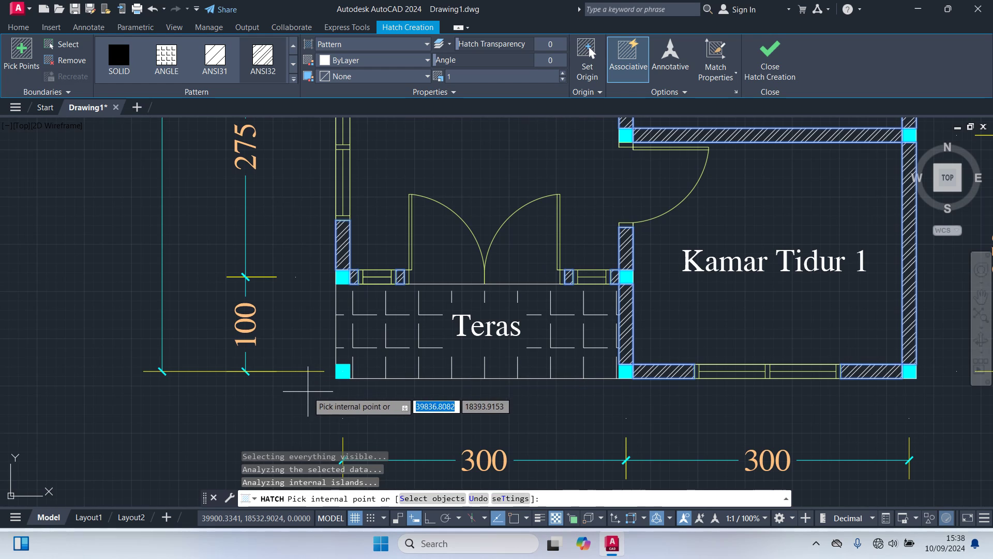
scroll(307, 391, down, 3)
mouse_move(657, 284)
middle_down()
mouse_move(667, 404)
mouse_move(674, 356)
mouse_move(708, 311)
middle_up()
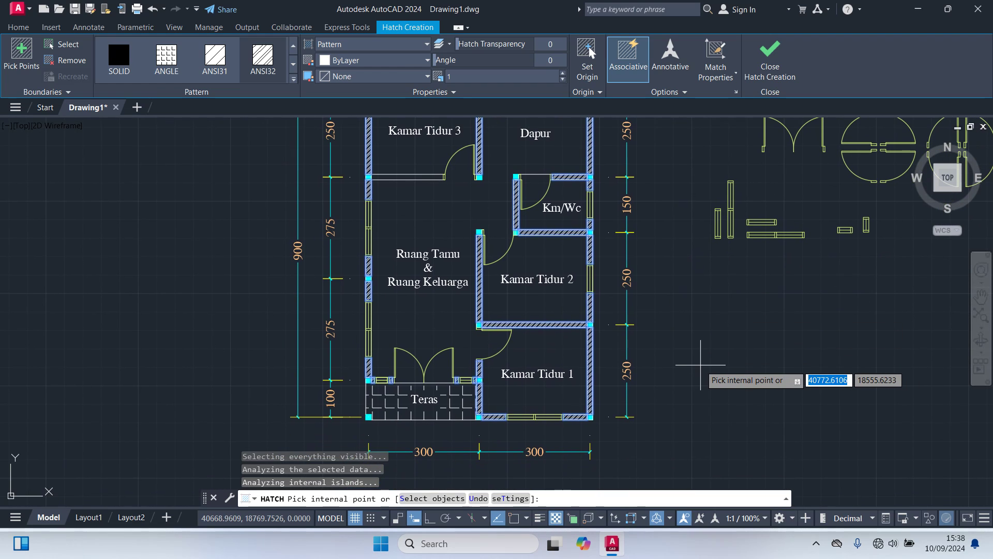
key(Return)
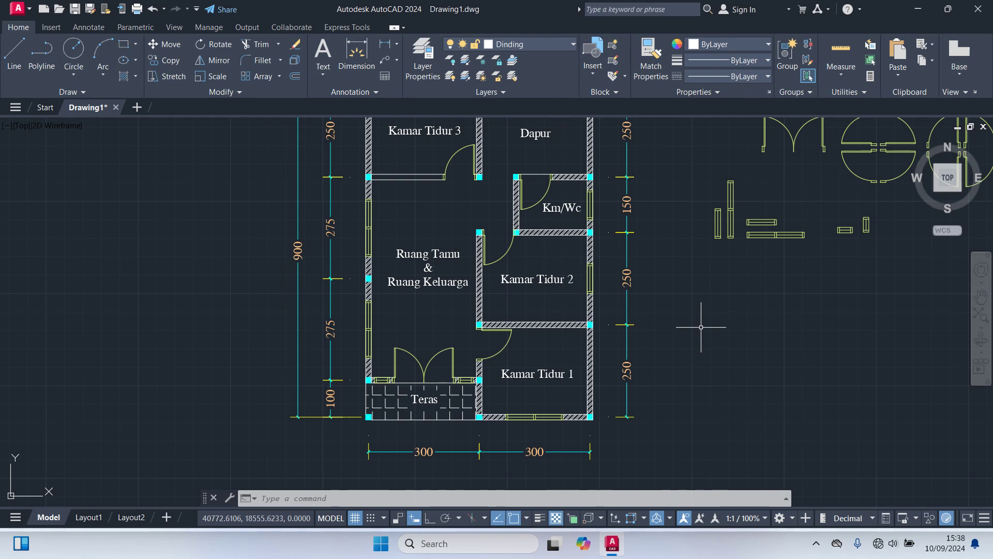
Turn on the Garis Bantu and Garis As layers.
scroll(701, 327, down, 4)
click(553, 42)
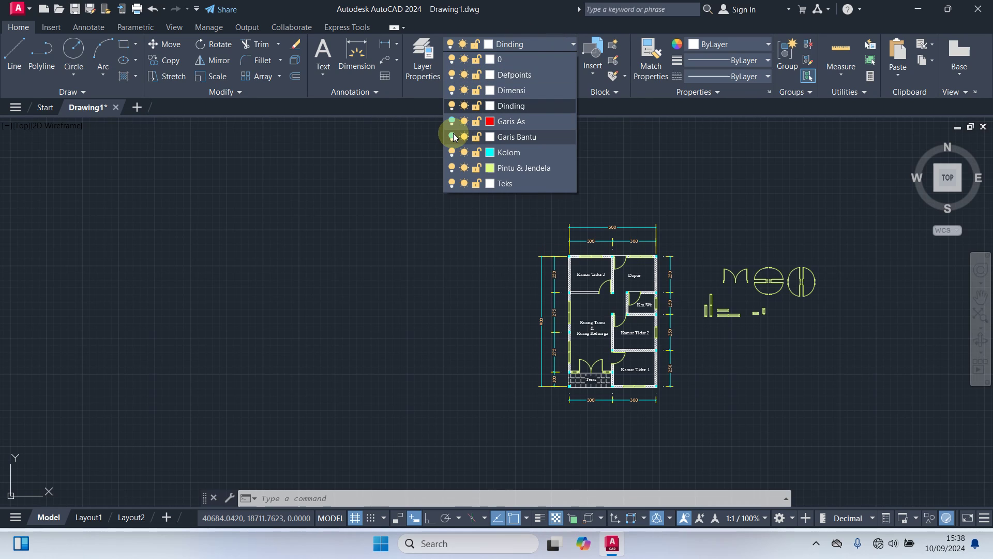
click(452, 121)
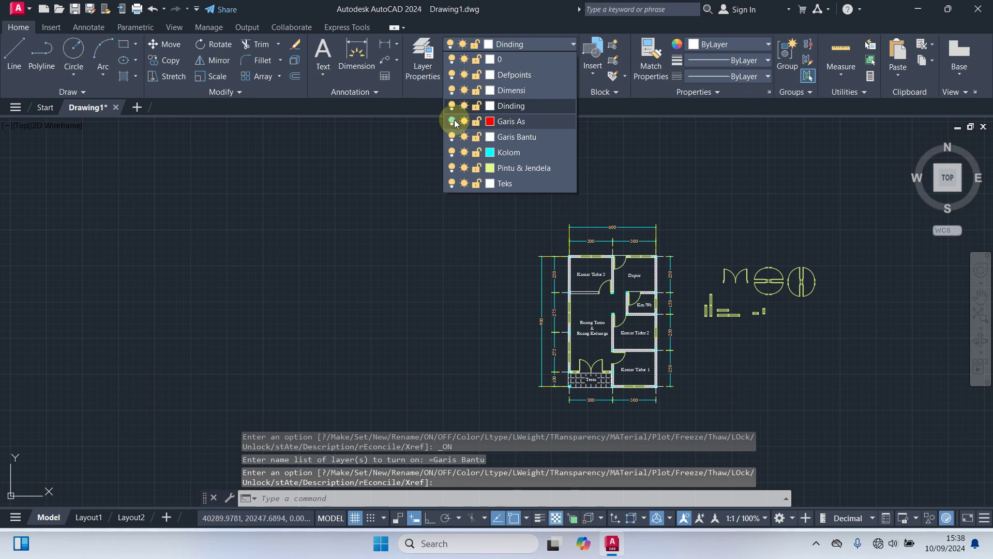
click(486, 231)
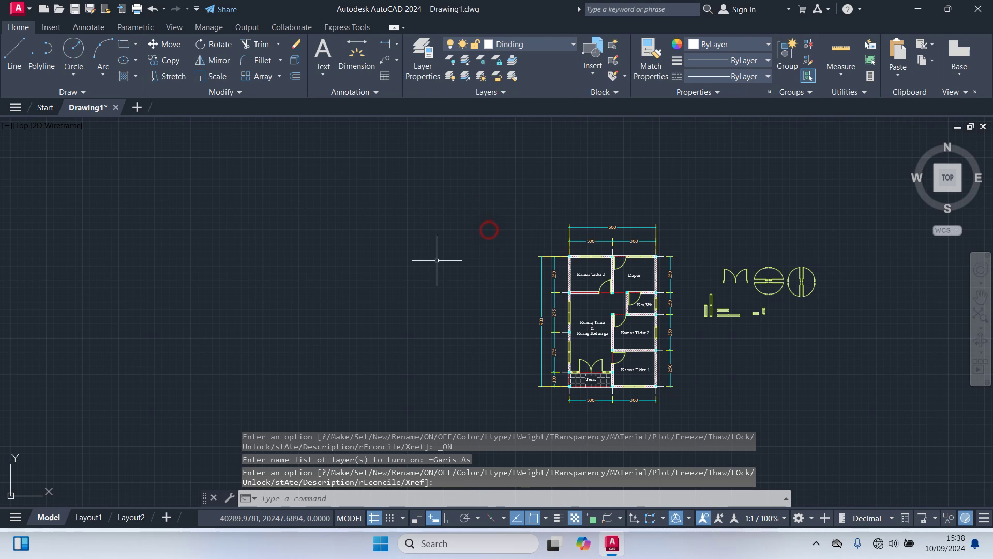
scroll(373, 253, up, 5)
middle_drag(361, 242, 110, 168)
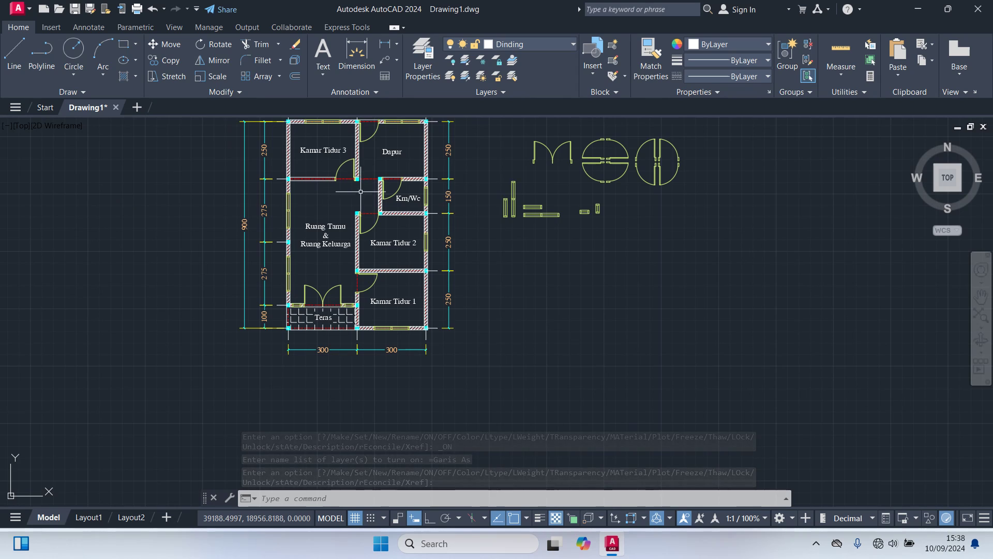
middle_drag(481, 205, 523, 273)
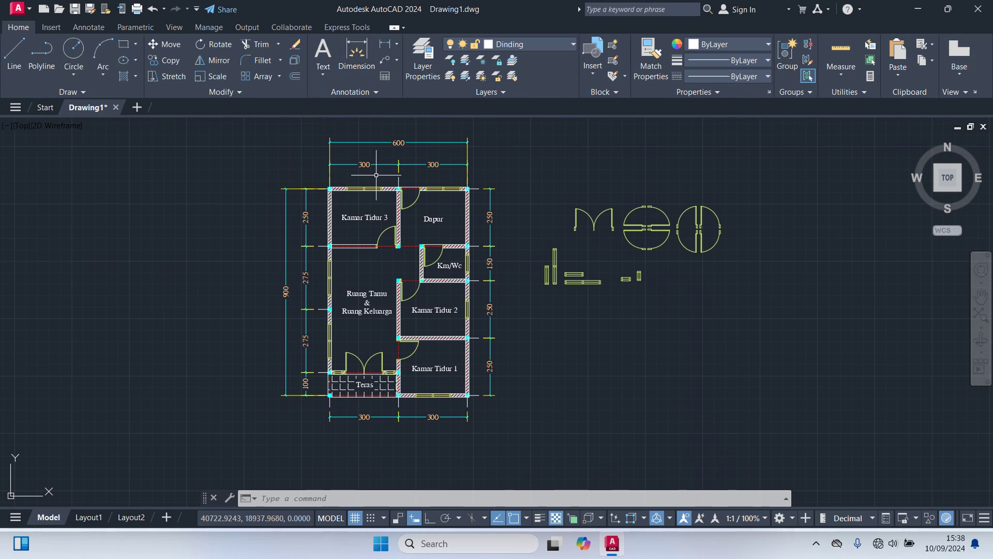
Turn off the Garis As layer.
click(541, 44)
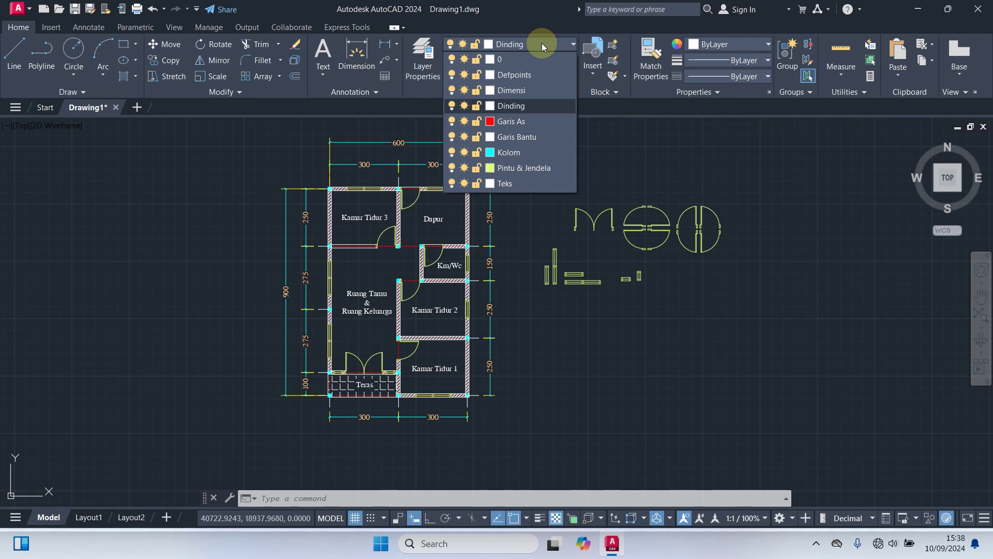
click(453, 121)
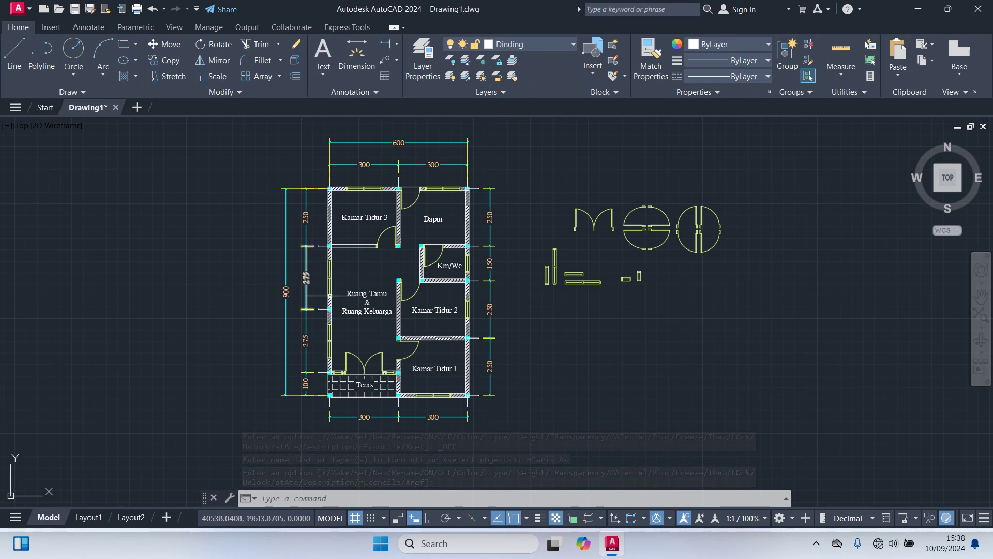
scroll(380, 252, up, 2)
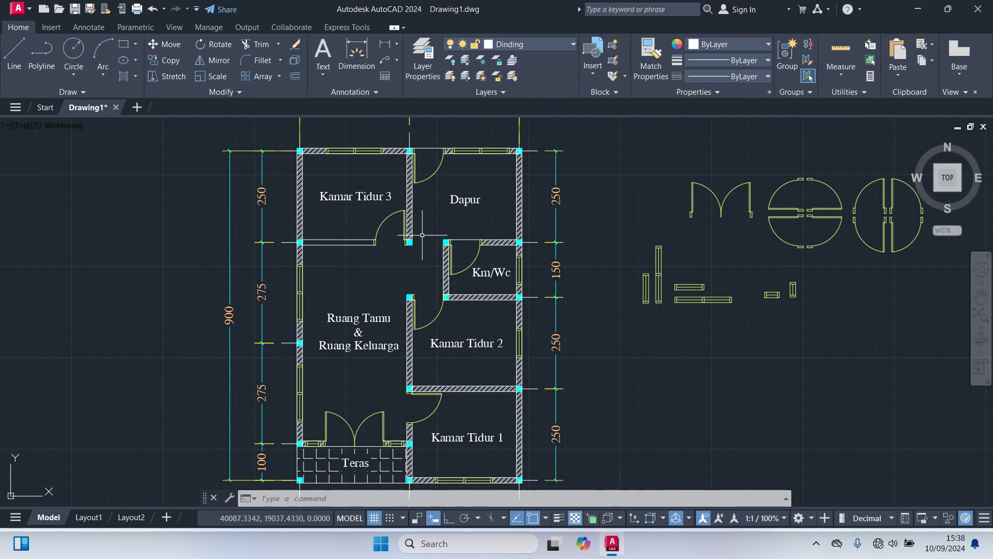
scroll(354, 245, down, 2)
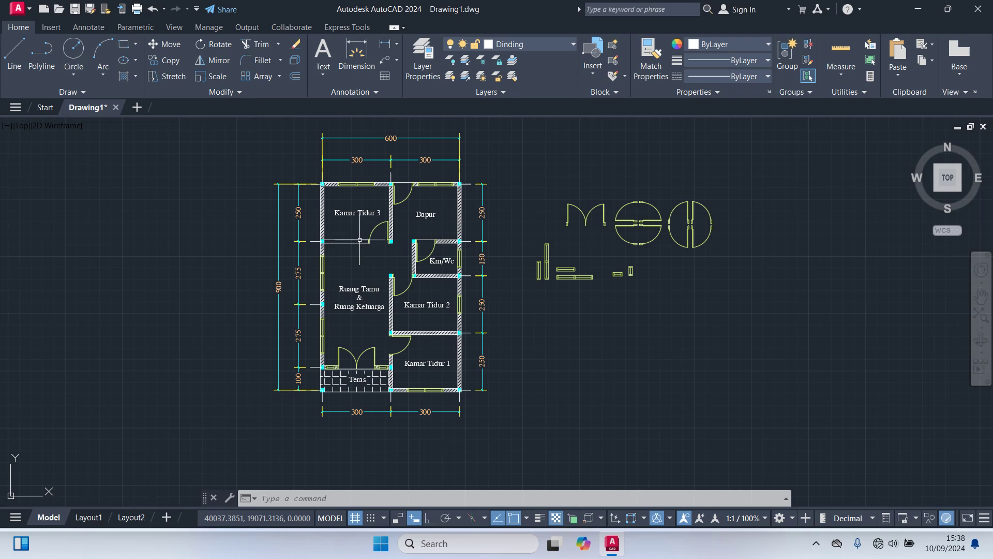
Hatch the unfilled wall between Kamar Tidur 3 and Ruang Tamu & Ruang Keluarga with ANSI32 on the Dinding layer.
click(534, 46)
click(516, 103)
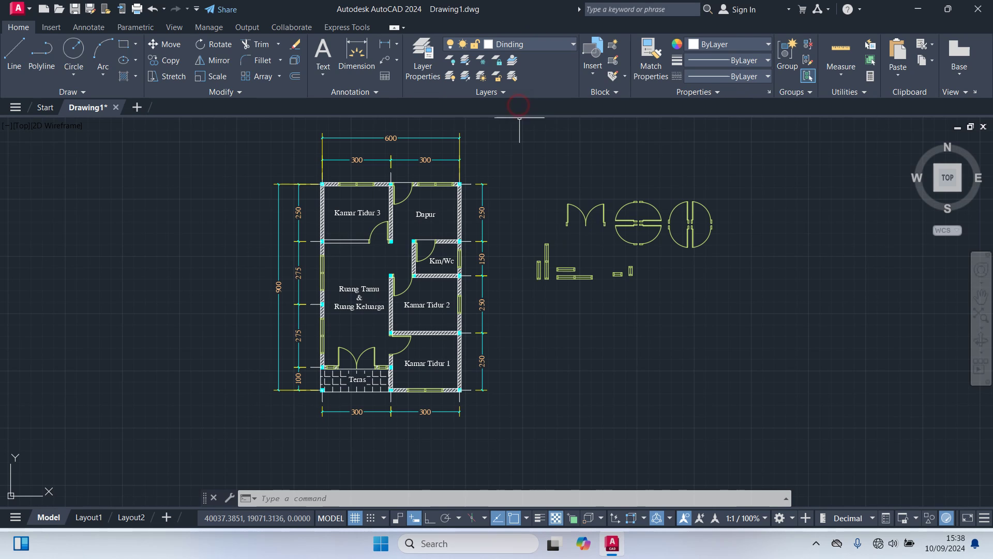
scroll(534, 175, up, 2)
middle_drag(534, 175, 764, 166)
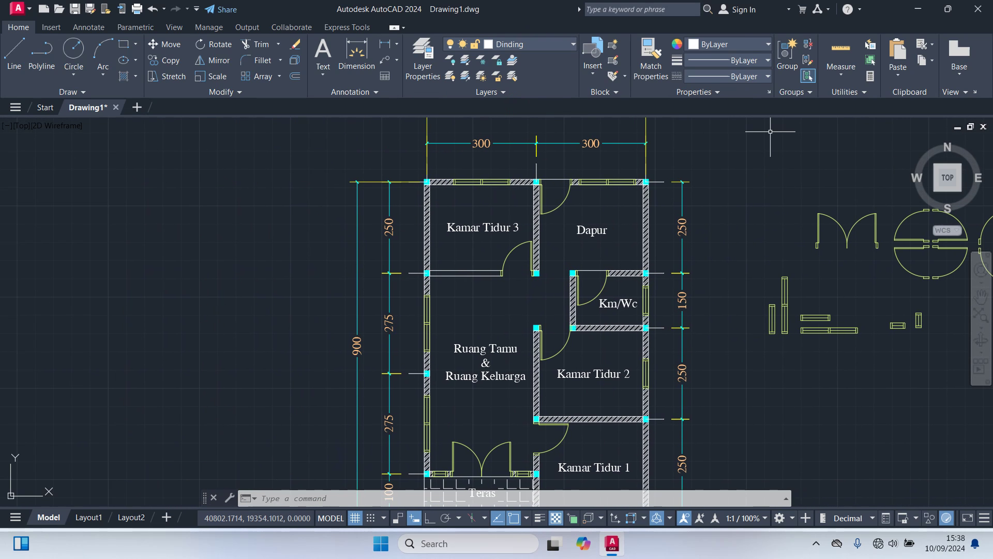
text(h)
key(Return)
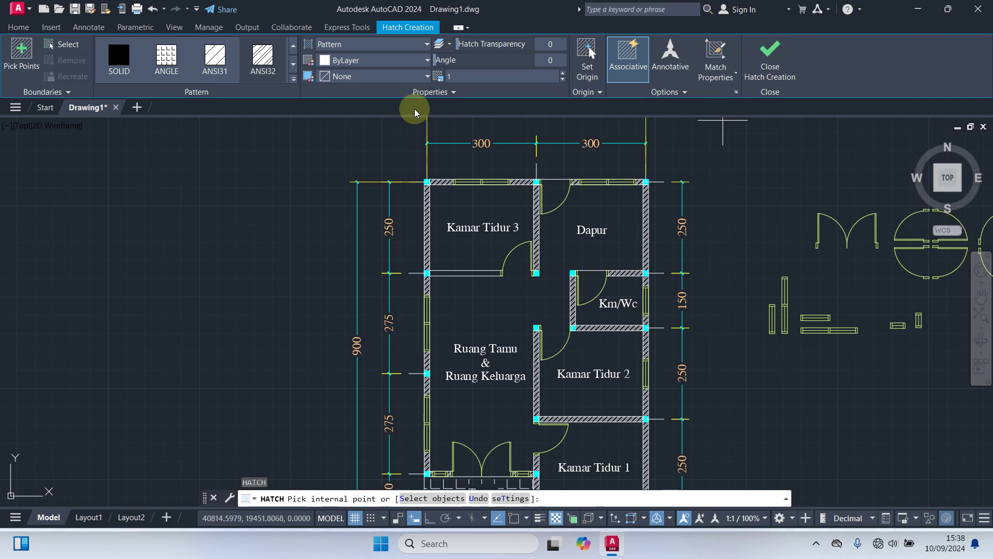
click(269, 65)
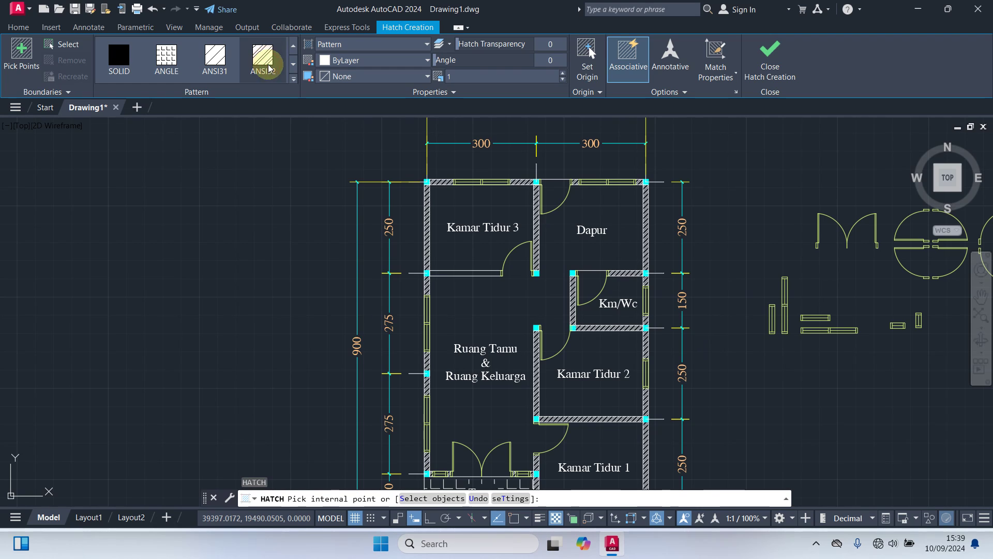
scroll(452, 292, up, 2)
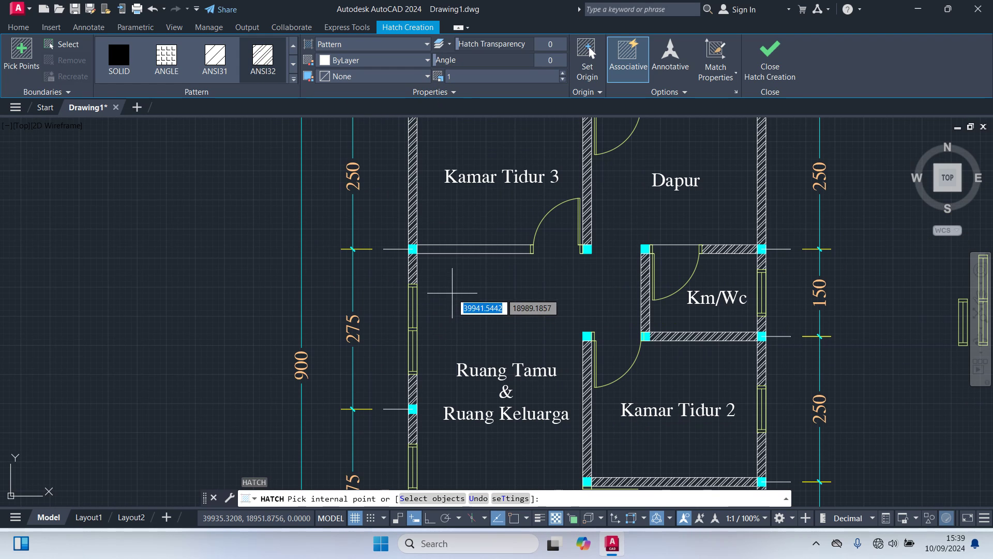
click(459, 250)
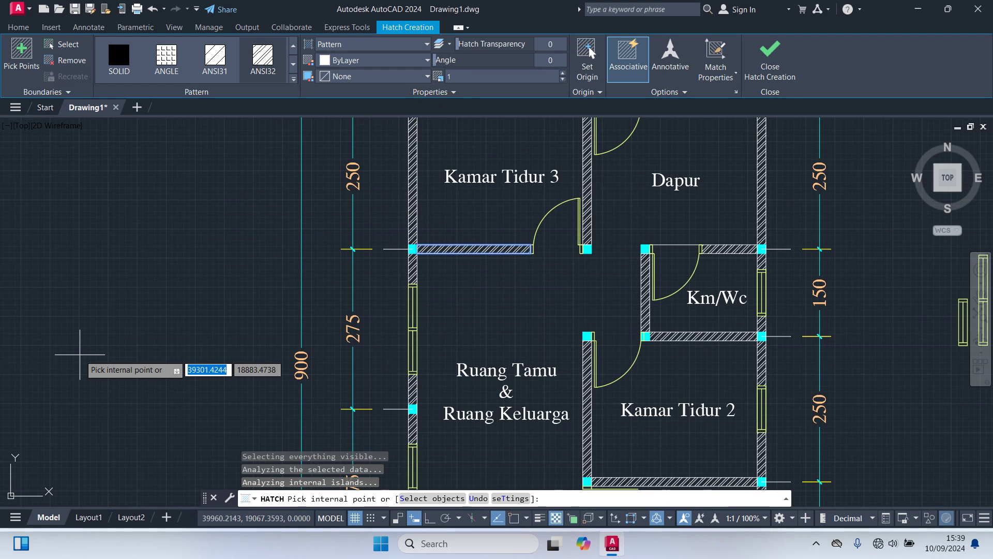
key(Return)
scroll(210, 344, down, 2)
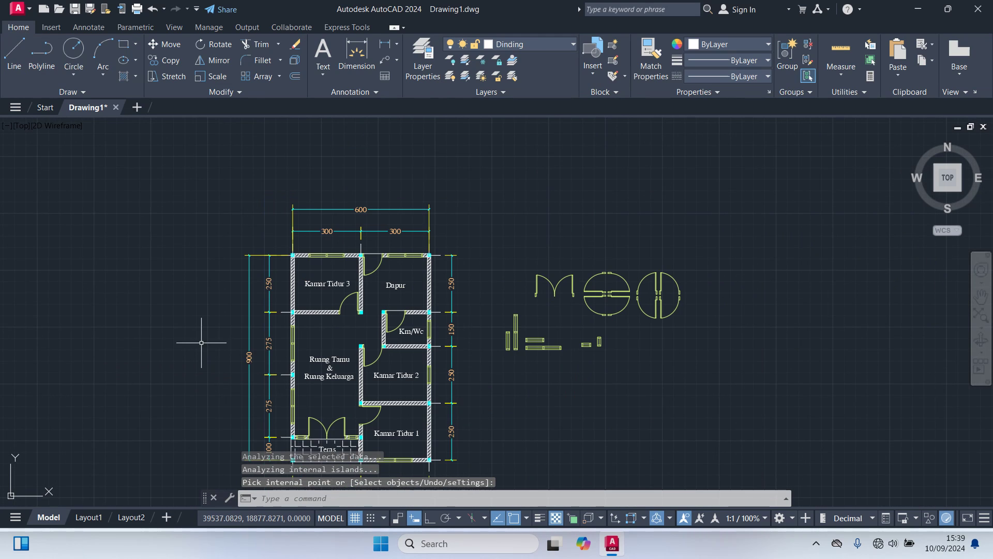
middle_drag(189, 321, 237, 244)
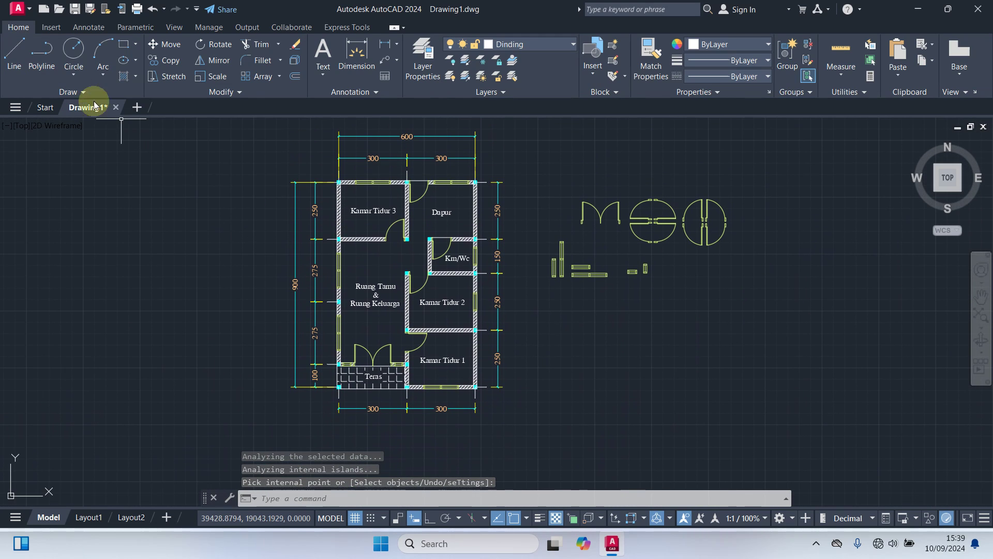
Turn off the Garis Bantu layer.
click(507, 45)
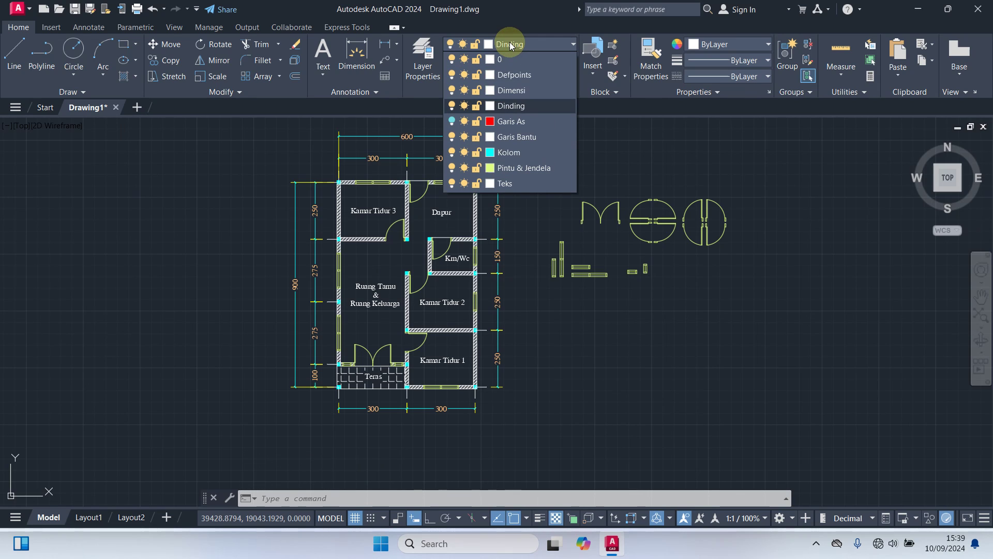
click(452, 137)
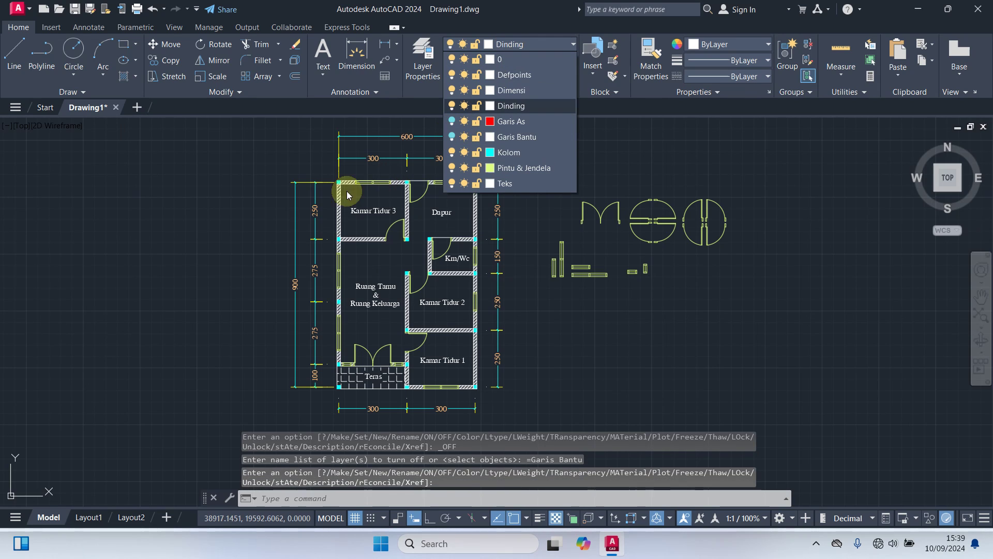
click(346, 191)
mouse_move(233, 202)
middle_down()
mouse_move(282, 222)
mouse_move(317, 205)
middle_up()
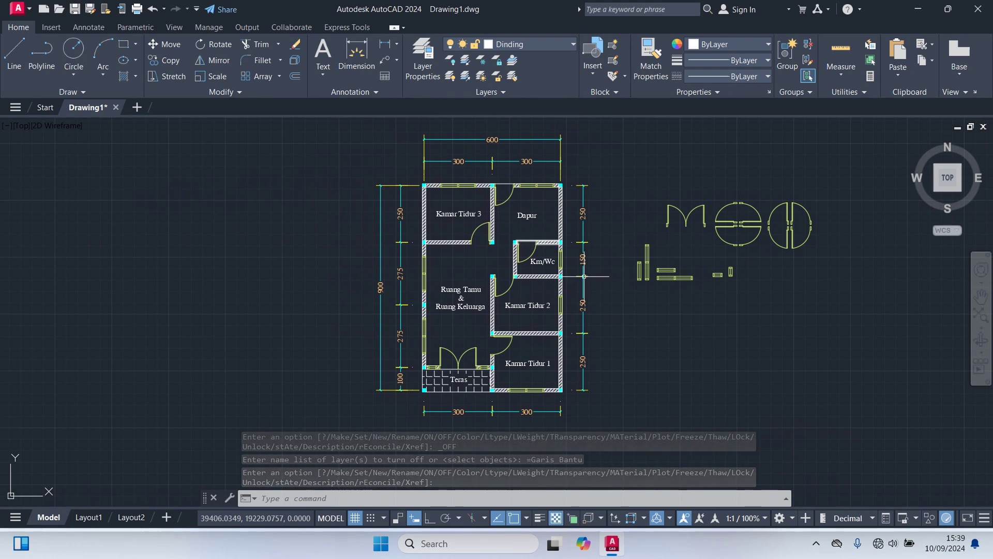
Move all the spare door and window symbols beside the floor plan about 2400 units farther away from it.
scroll(728, 282, up, 2)
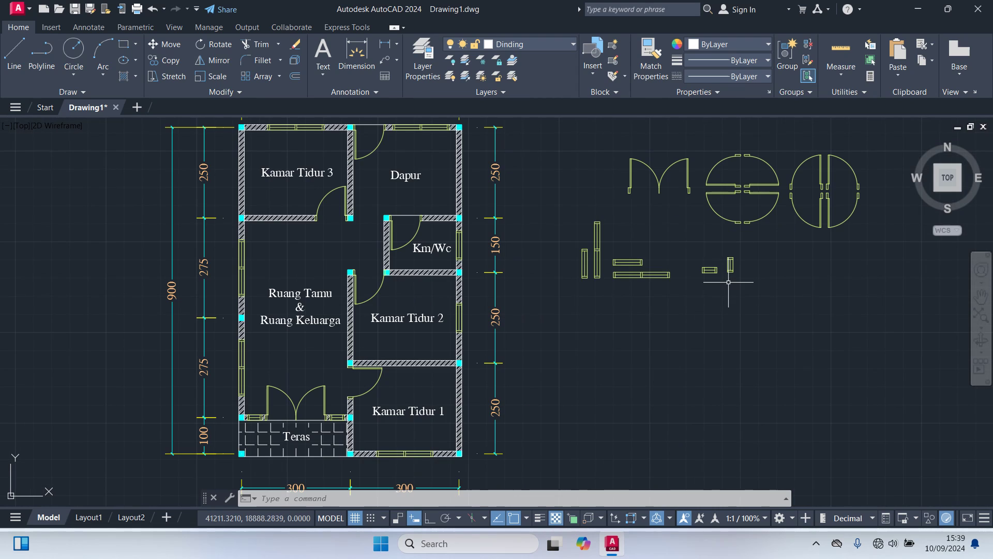
middle_drag(729, 282, 471, 412)
scroll(471, 412, down, 2)
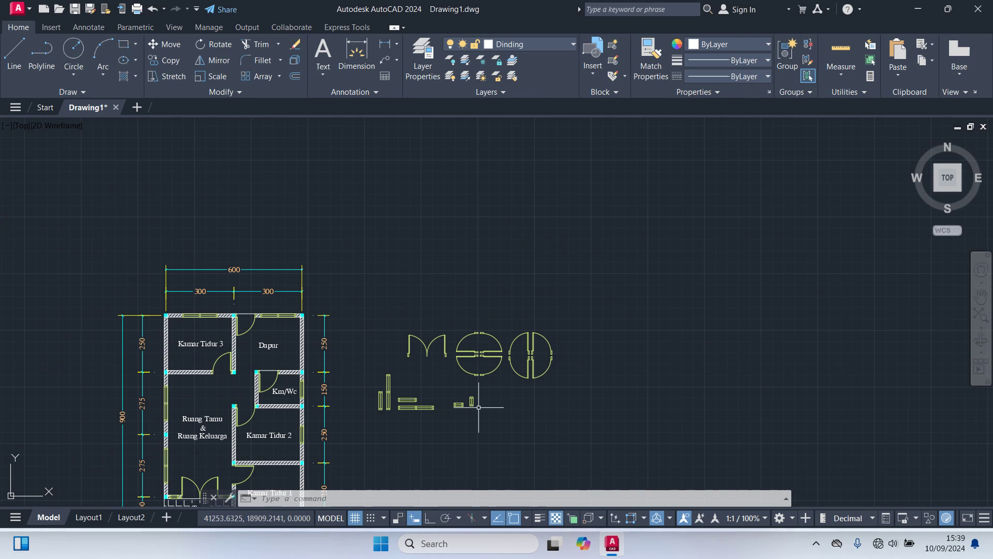
click(591, 427)
click(369, 290)
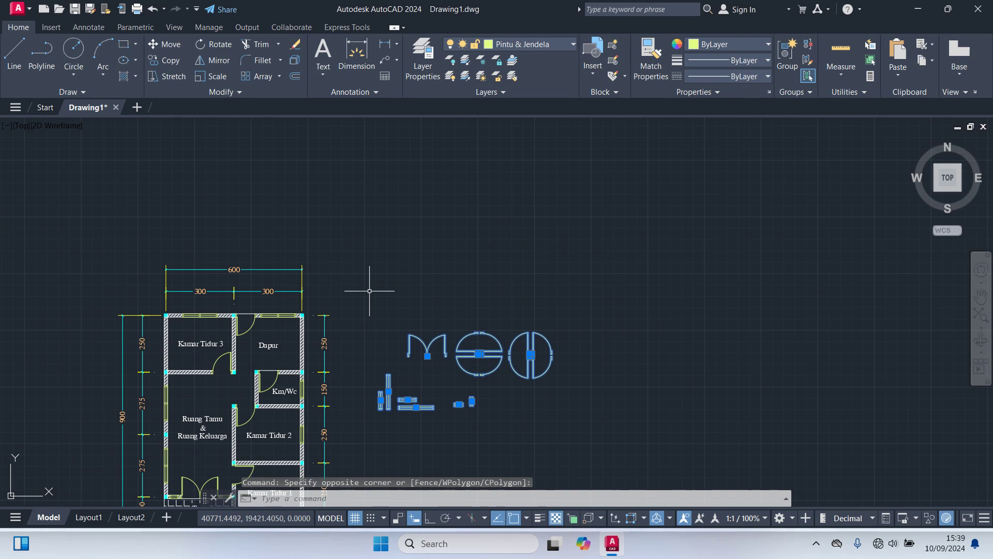
text(M)
key(Return)
click(418, 434)
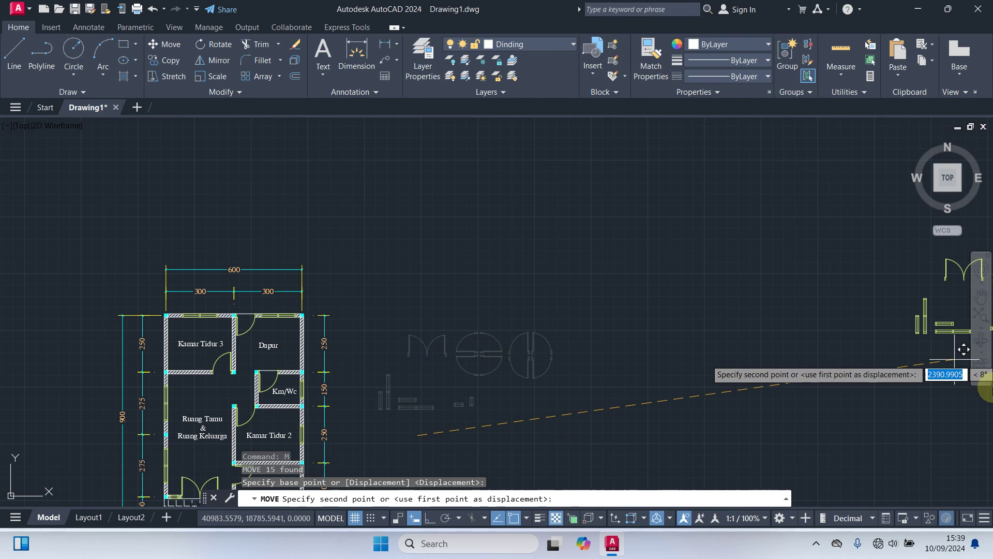
click(962, 386)
Examine the finished floor plan as a whole and up close, including the overall and 300 dimensions above Kamar Tidur 3 and Dapur.
middle_drag(529, 328, 738, 236)
scroll(599, 316, up, 2)
middle_drag(599, 324, 703, 271)
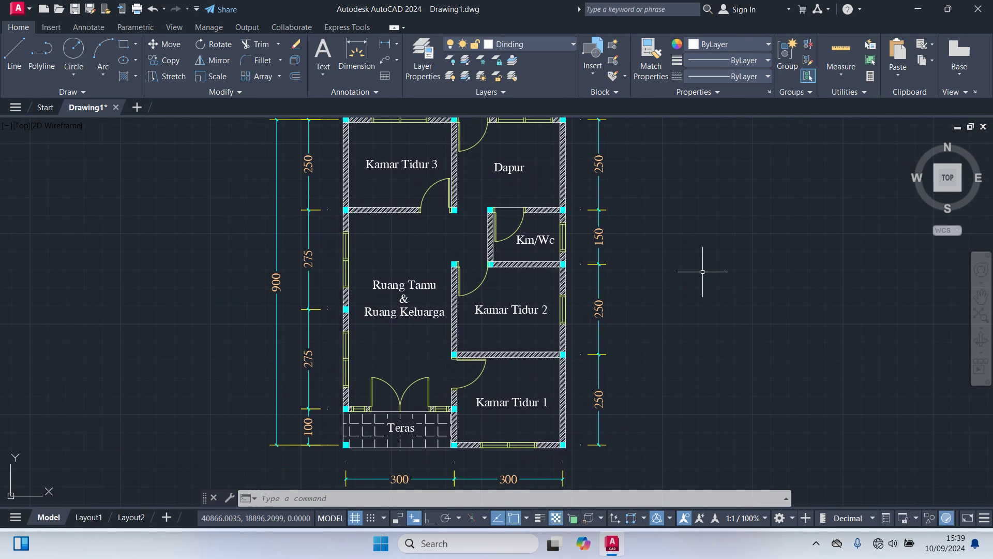
scroll(701, 271, down, 2)
scroll(696, 270, up, 2)
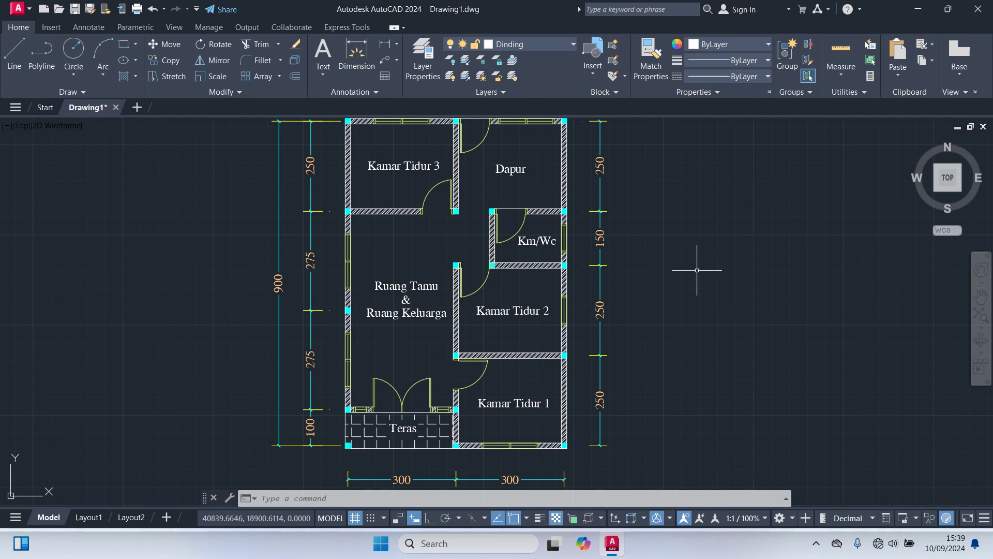
scroll(697, 271, down, 2)
middle_drag(684, 252, 607, 282)
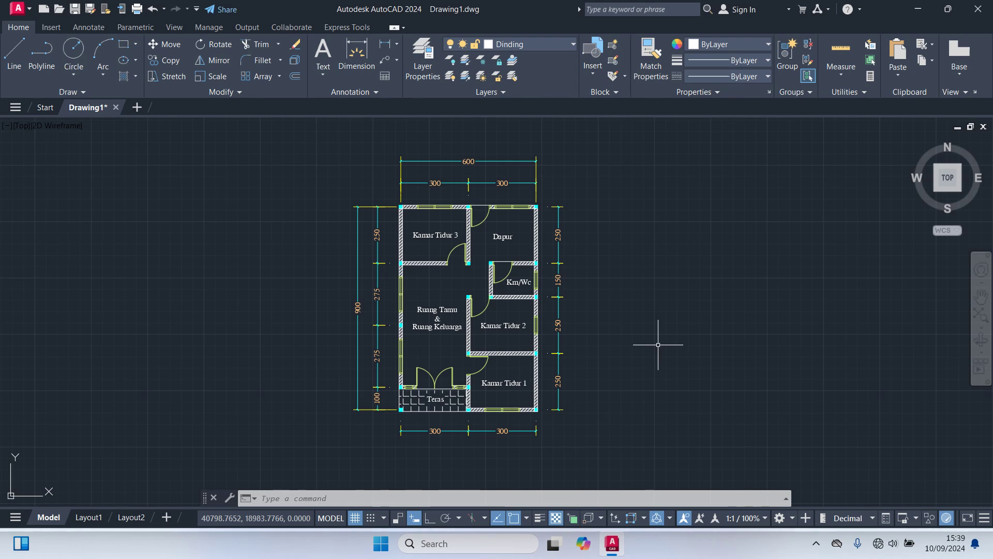
scroll(602, 316, up, 2)
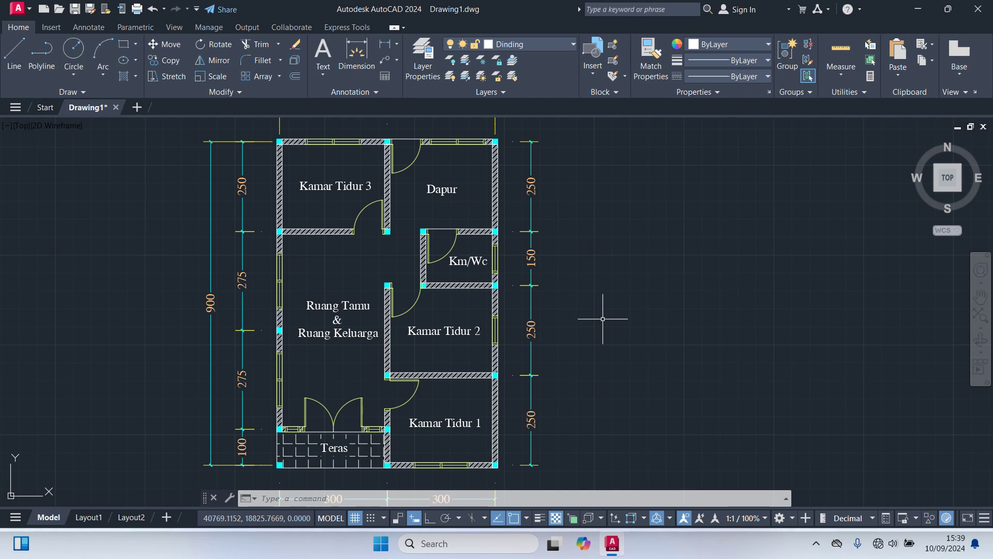
middle_drag(602, 319, 634, 307)
scroll(645, 250, down, 2)
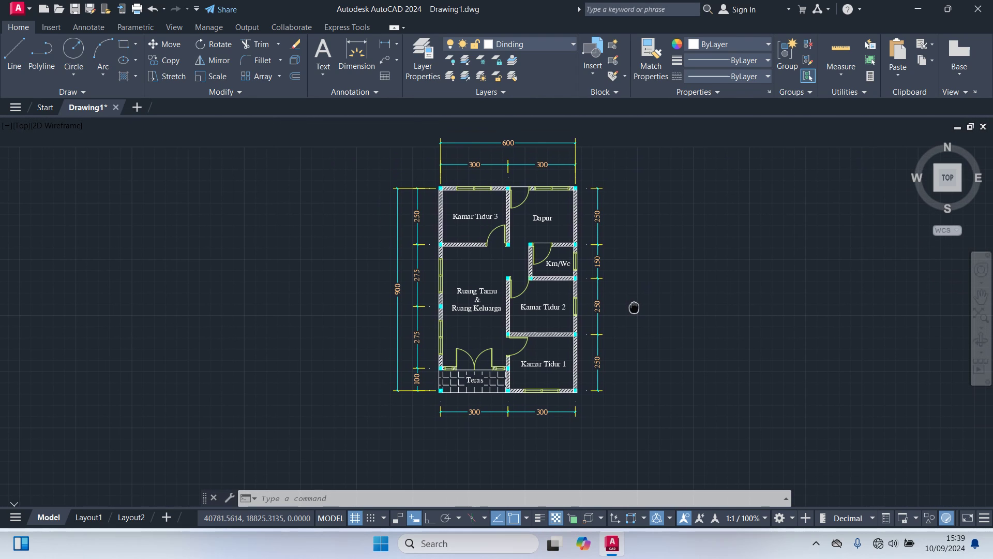
middle_drag(627, 226, 634, 248)
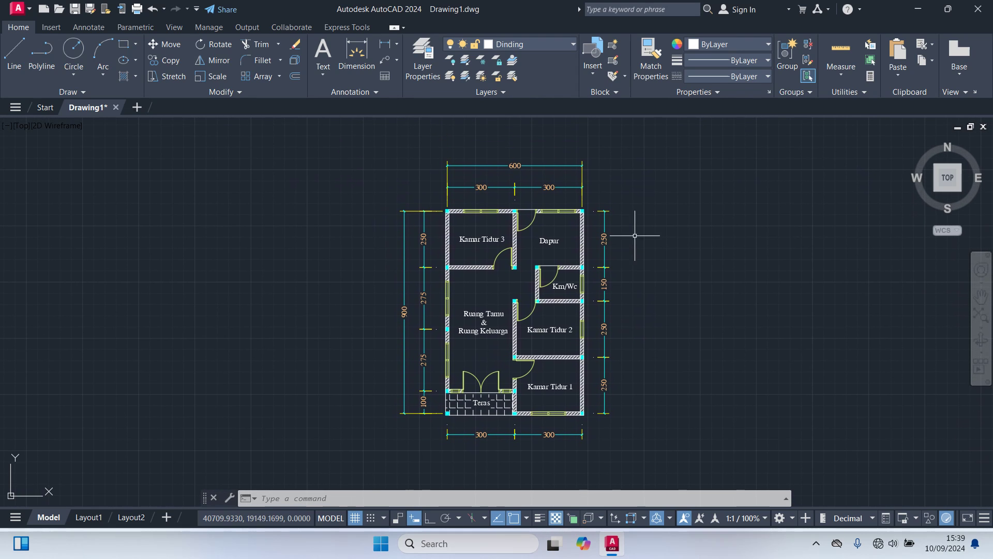
scroll(530, 169, up, 4)
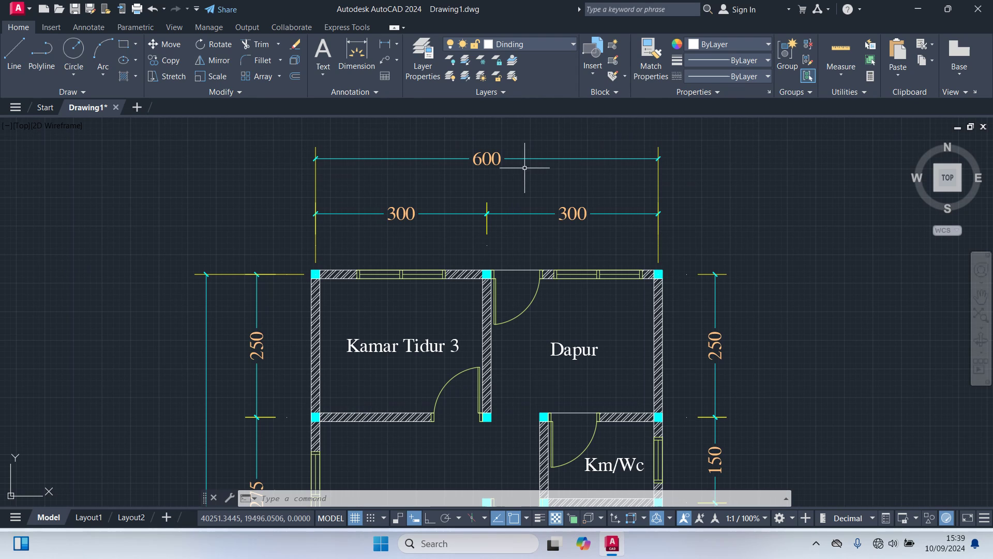
scroll(377, 313, down, 4)
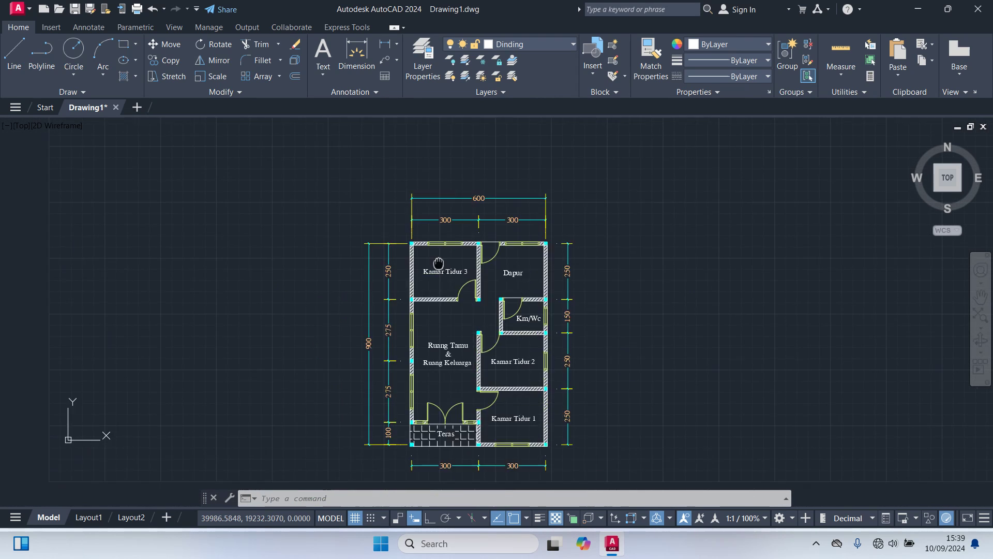
Review the side and front dimensions, the Teras, and every room's walls, doors and windows, and minimize the program window.
scroll(433, 236, up, 4)
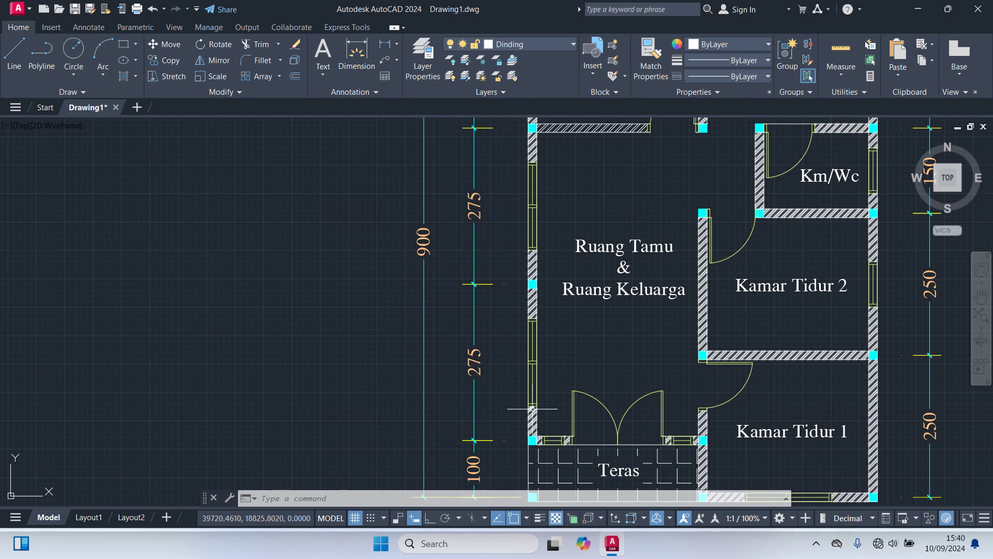
scroll(498, 233, down, 2)
middle_drag(830, 229, 674, 118)
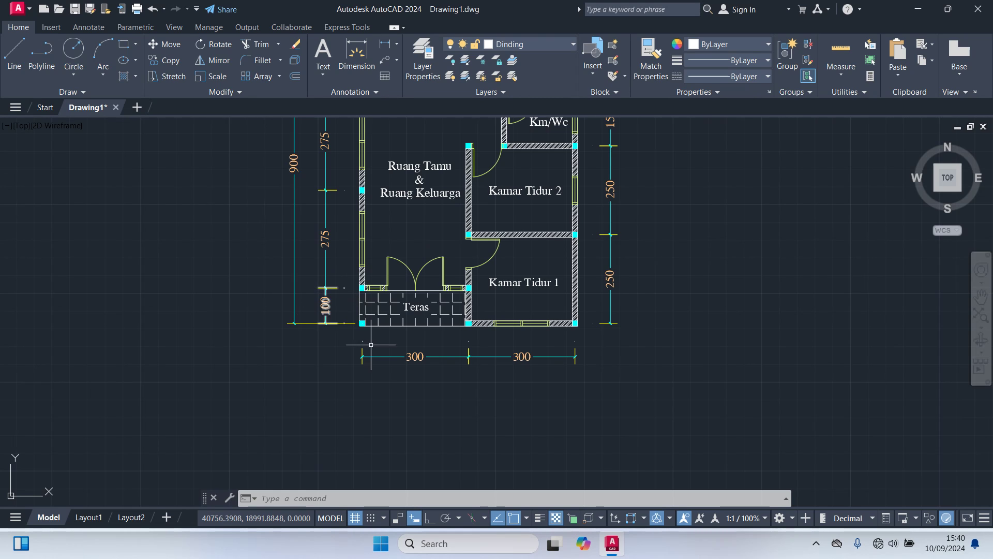
scroll(430, 326, up, 4)
scroll(453, 291, down, 2)
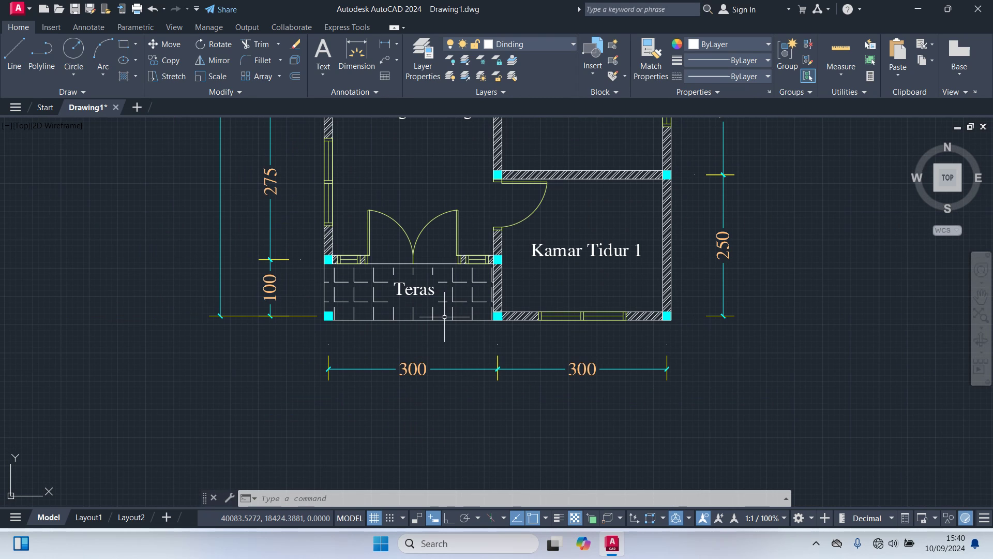
scroll(504, 368, down, 2)
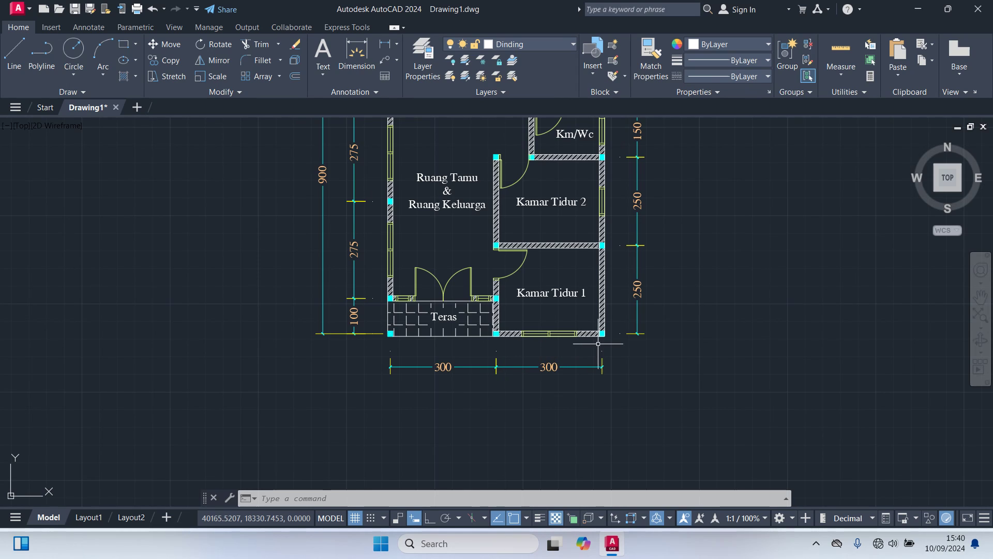
middle_drag(668, 310, 661, 390)
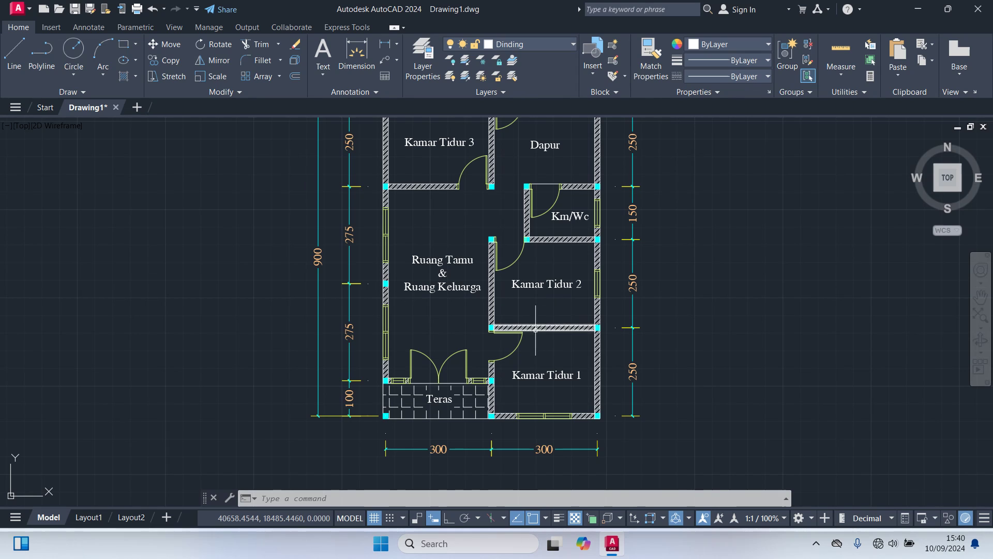
middle_drag(668, 270, 683, 317)
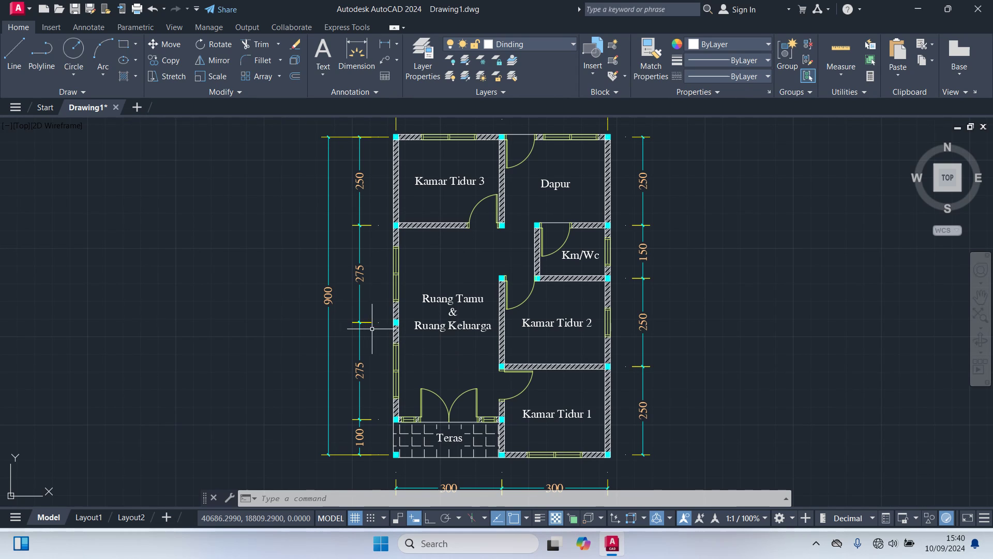
middle_drag(390, 362, 297, 385)
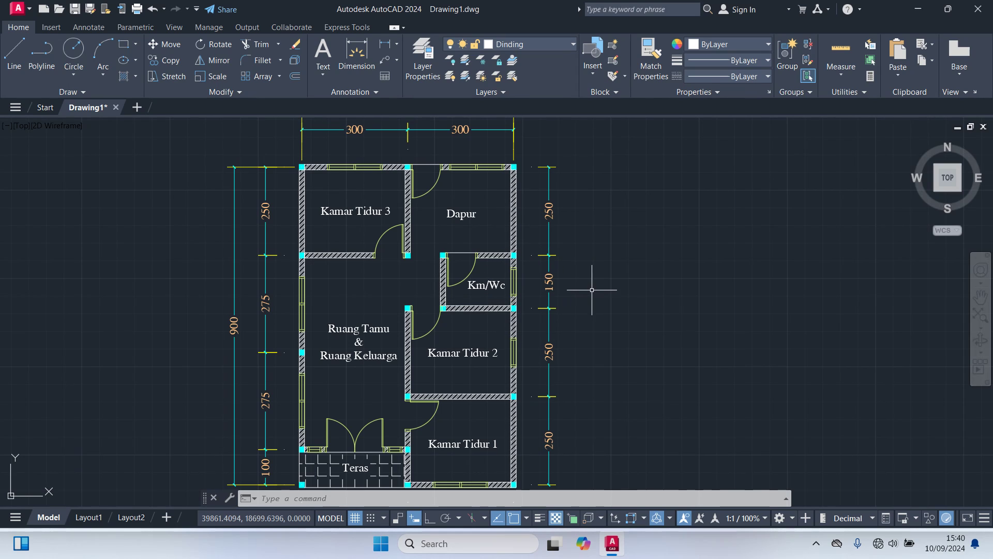
middle_drag(612, 284, 603, 348)
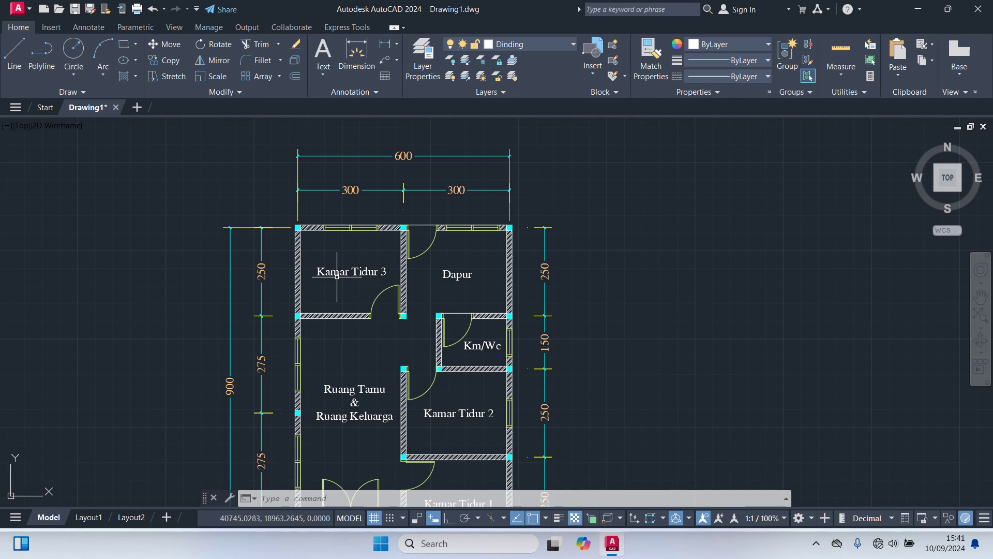
scroll(338, 277, down, 2)
middle_drag(336, 277, 339, 228)
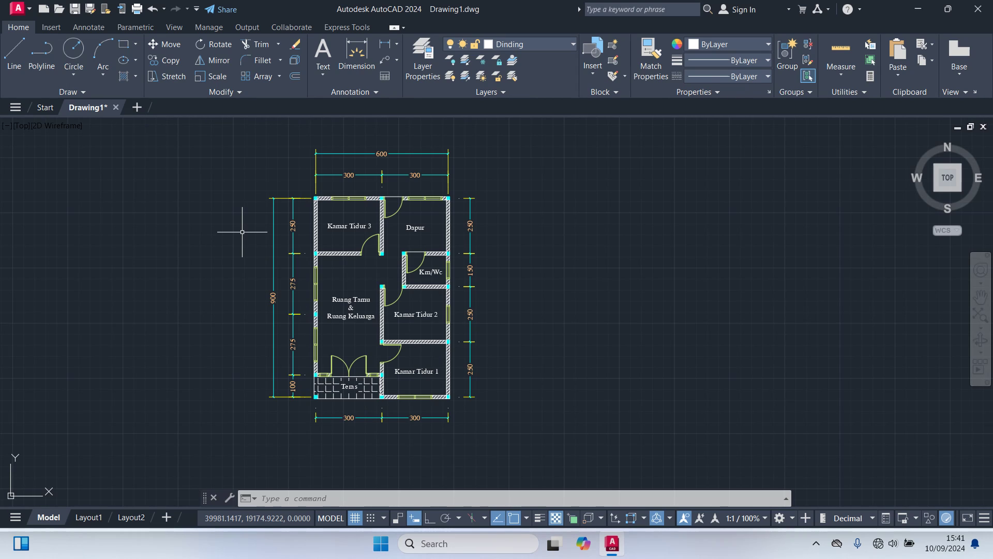
scroll(242, 232, up, 2)
scroll(242, 232, down, 2)
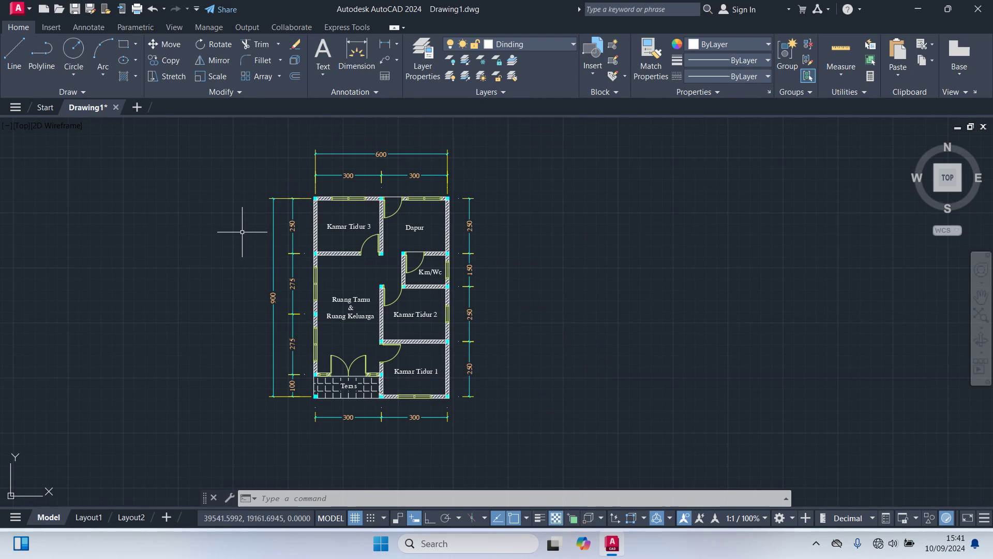
middle_drag(242, 232, 323, 240)
scroll(313, 241, up, 2)
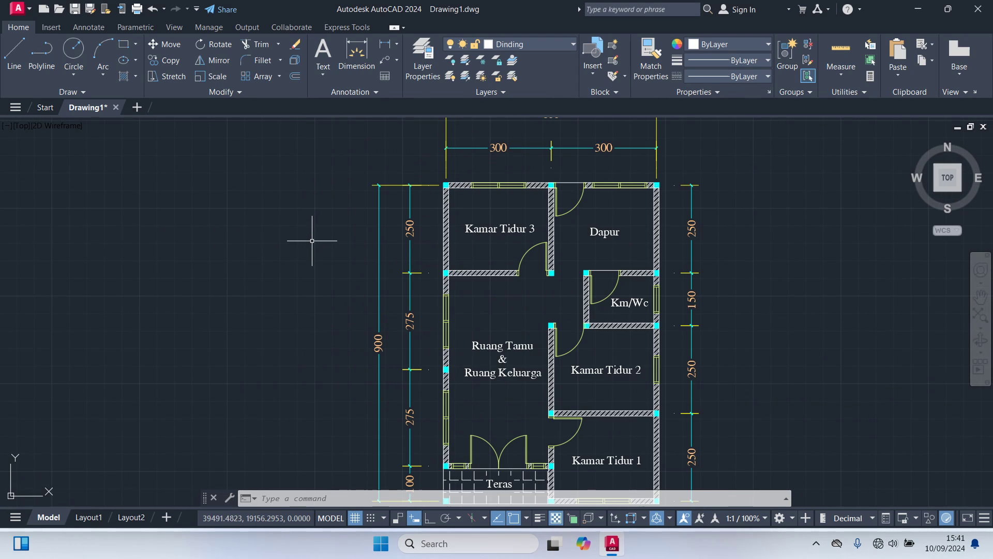
scroll(310, 240, down, 2)
scroll(310, 239, up, 2)
scroll(309, 239, down, 2)
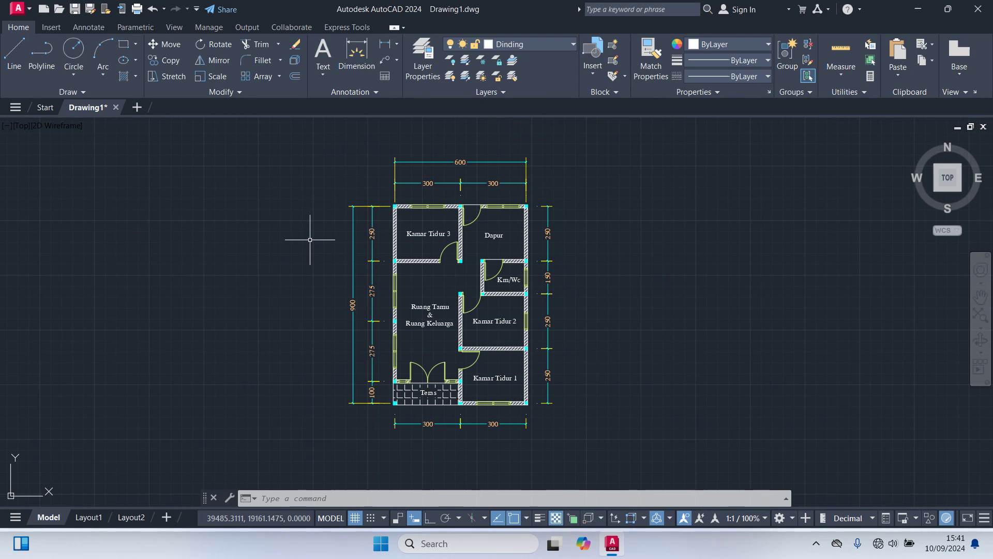
click(921, 10)
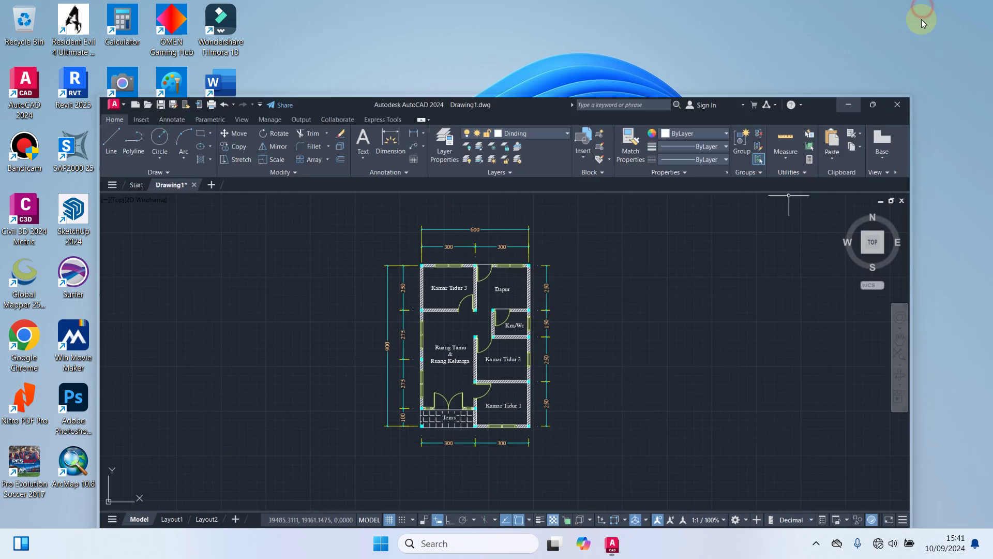